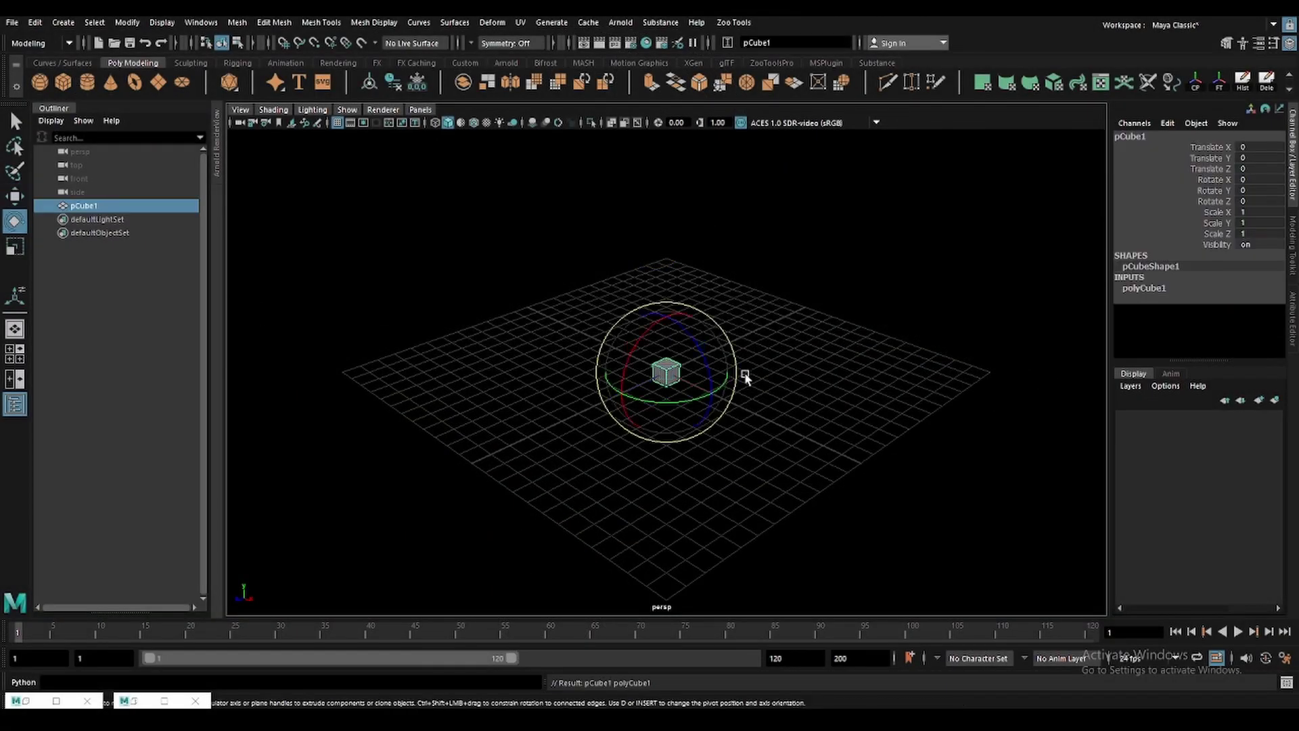
# Scale the cube into a long flat box and cut cross edge loops along it.
pyautogui.moveTo(745, 371); pyautogui.dragTo(787, 427)
pyautogui.moveTo(715, 395)
pyautogui.mouseDown()
pyautogui.moveTo(792, 407)
pyautogui.moveTo(711, 379)
pyautogui.moveTo(732, 428)
pyautogui.moveTo(765, 394)
pyautogui.mouseUp()
pyautogui.keyDown('shift'); pyautogui.moveTo(765, 394); pyautogui.dragTo(679, 373, button='right'); pyautogui.keyUp('shift')
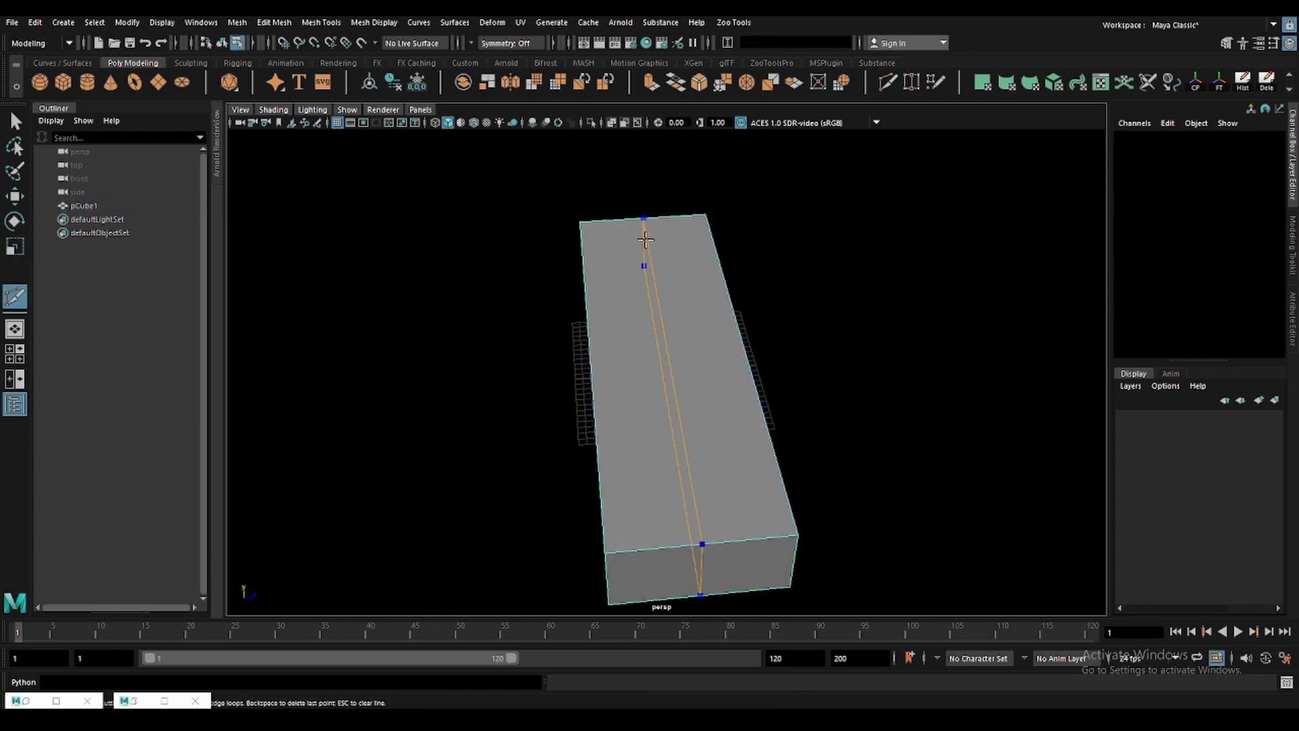
pyautogui.keyDown('alt'); pyautogui.moveTo(819, 362); pyautogui.dragTo(687, 368); pyautogui.keyUp('alt')
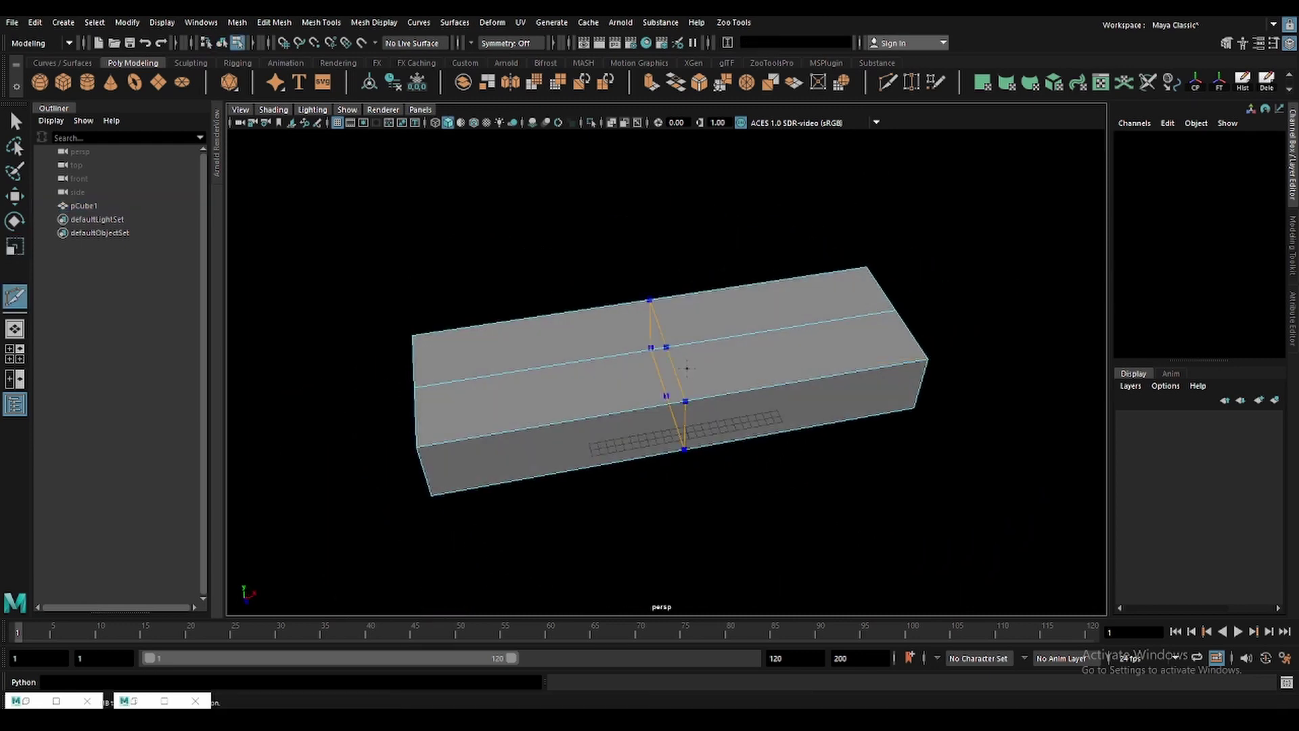
pyautogui.click(874, 358)
pyautogui.keyDown('alt'); pyautogui.moveTo(652, 389); pyautogui.dragTo(725, 354, button='middle'); pyautogui.keyUp('alt')
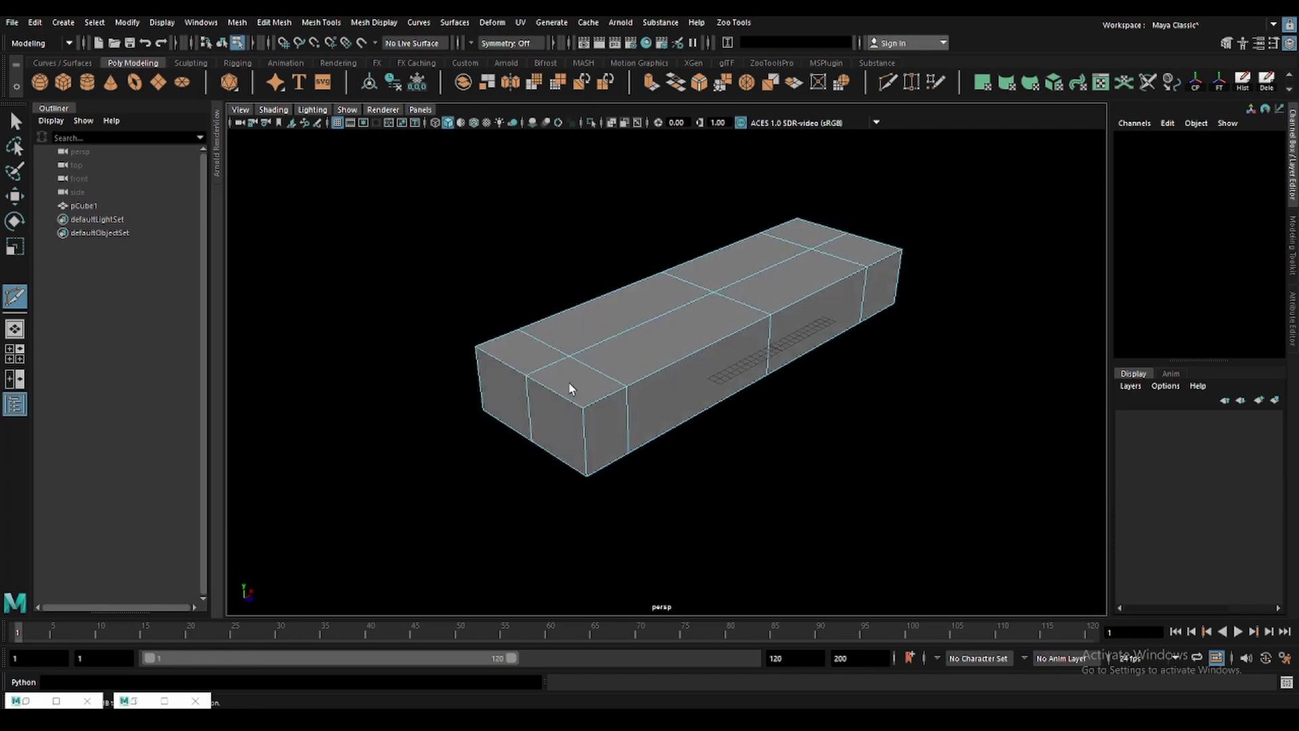
# Extrude the box's end face.
pyautogui.press('q')
pyautogui.moveTo(514, 403)
pyautogui.keyDown('alt'); pyautogui.mouseDown()
pyautogui.moveTo(718, 487)
pyautogui.moveTo(915, 403)
pyautogui.mouseUp(); pyautogui.keyUp('alt')
pyautogui.click(733, 497)
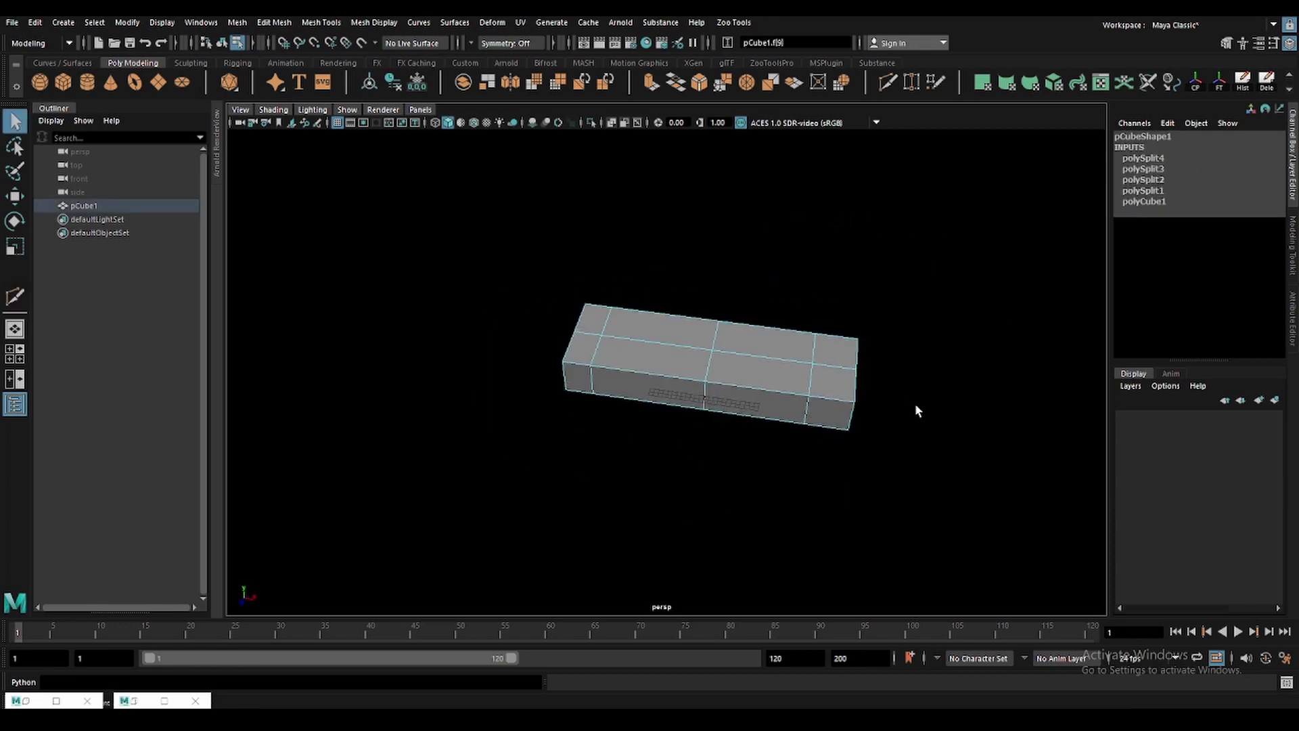
pyautogui.hotkey('ctrl', 'e')
pyautogui.scroll(3, 755, 401)
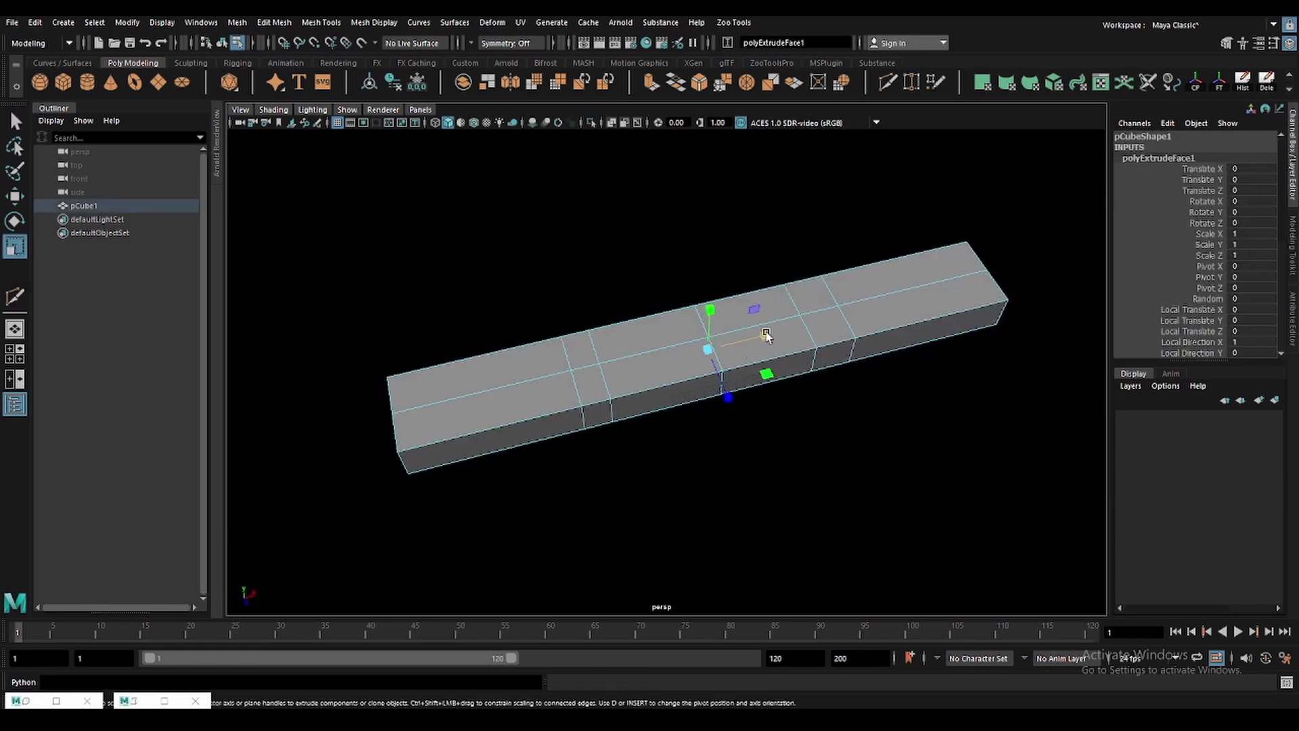
# Delete the extra edge loops from the box.
pyautogui.keyDown('alt'); pyautogui.moveTo(766, 334); pyautogui.dragTo(746, 342); pyautogui.keyUp('alt')
pyautogui.press('q')
pyautogui.click(575, 395)
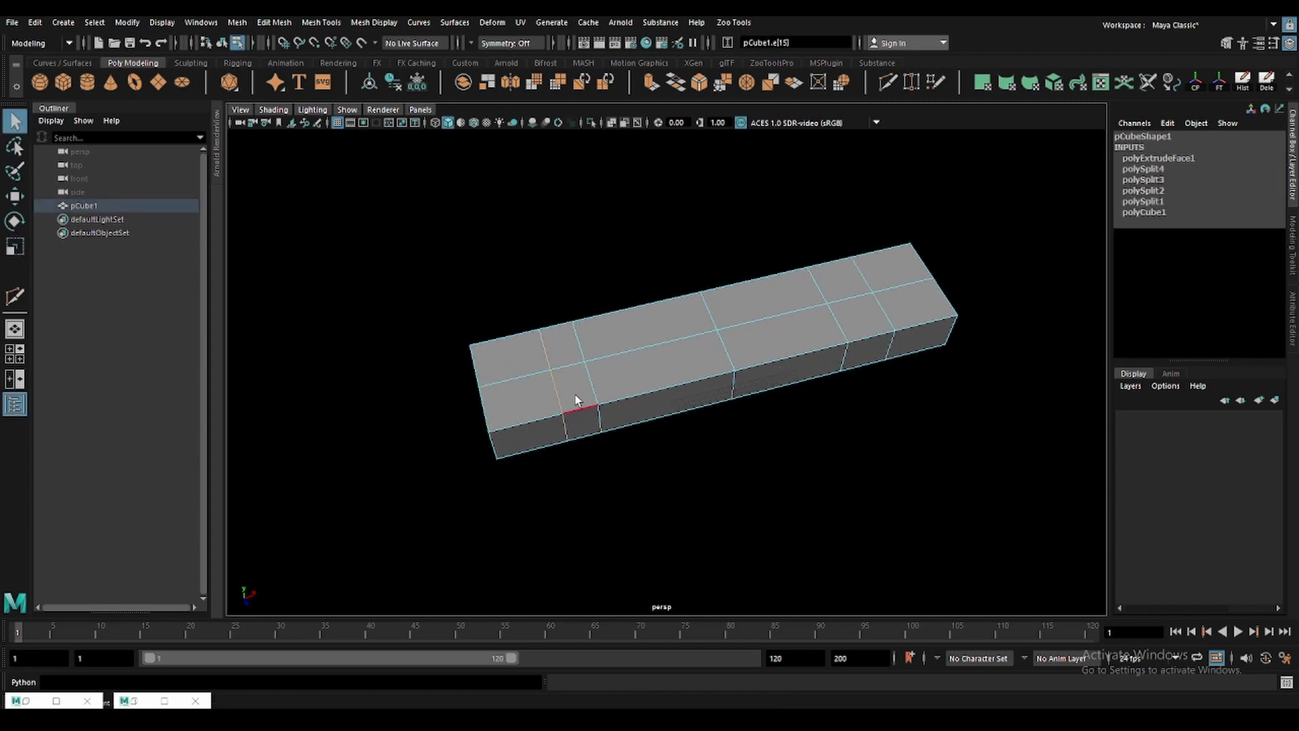
pyautogui.press('Delete')
pyautogui.moveTo(881, 317)
pyautogui.keyDown('alt'); pyautogui.mouseDown(button='middle')
pyautogui.moveTo(665, 363)
pyautogui.moveTo(630, 386)
pyautogui.mouseUp(button='middle'); pyautogui.keyUp('alt')
# Slide and scale the top face strip along the box.
pyautogui.click(627, 372)
pyautogui.press('w')
pyautogui.moveTo(670, 387)
pyautogui.mouseDown()
pyautogui.moveTo(712, 394)
pyautogui.moveTo(698, 391)
pyautogui.mouseUp()
pyautogui.press('r')
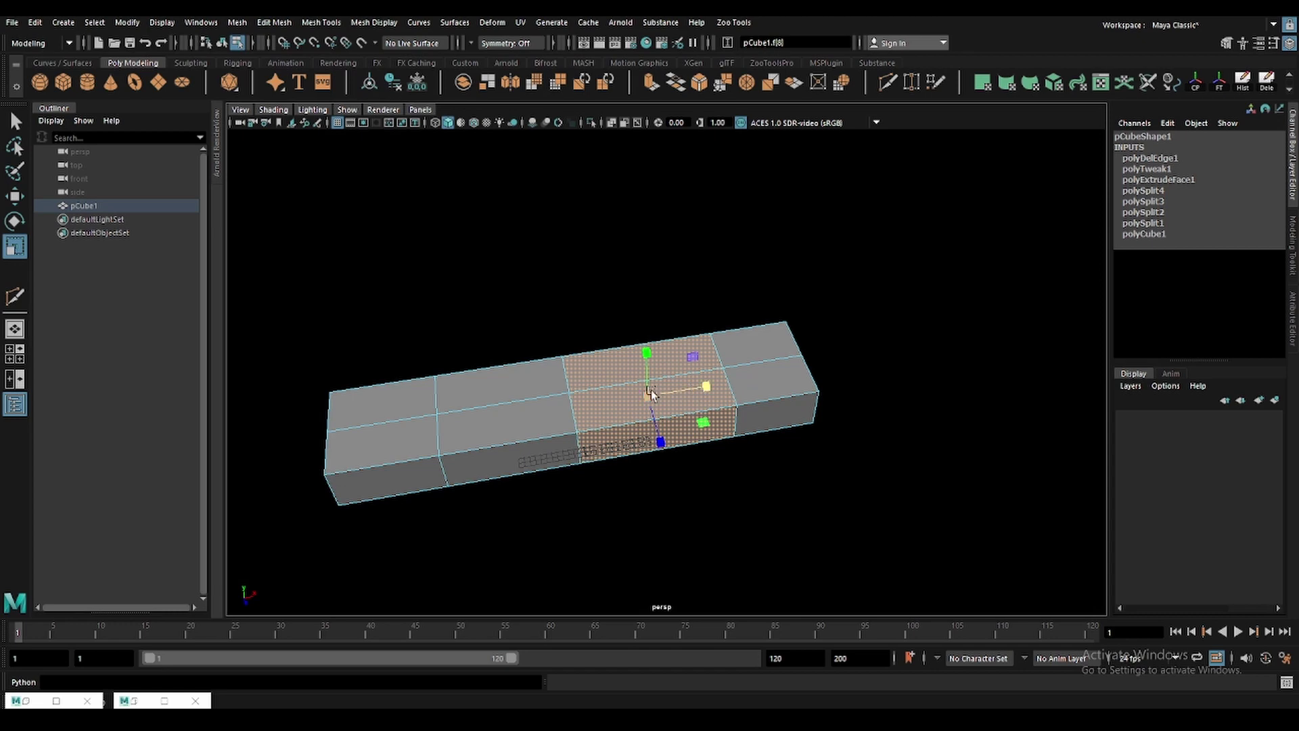
pyautogui.scroll(3, 651, 390)
pyautogui.scroll(2, 667, 370)
pyautogui.scroll(-2, 645, 386)
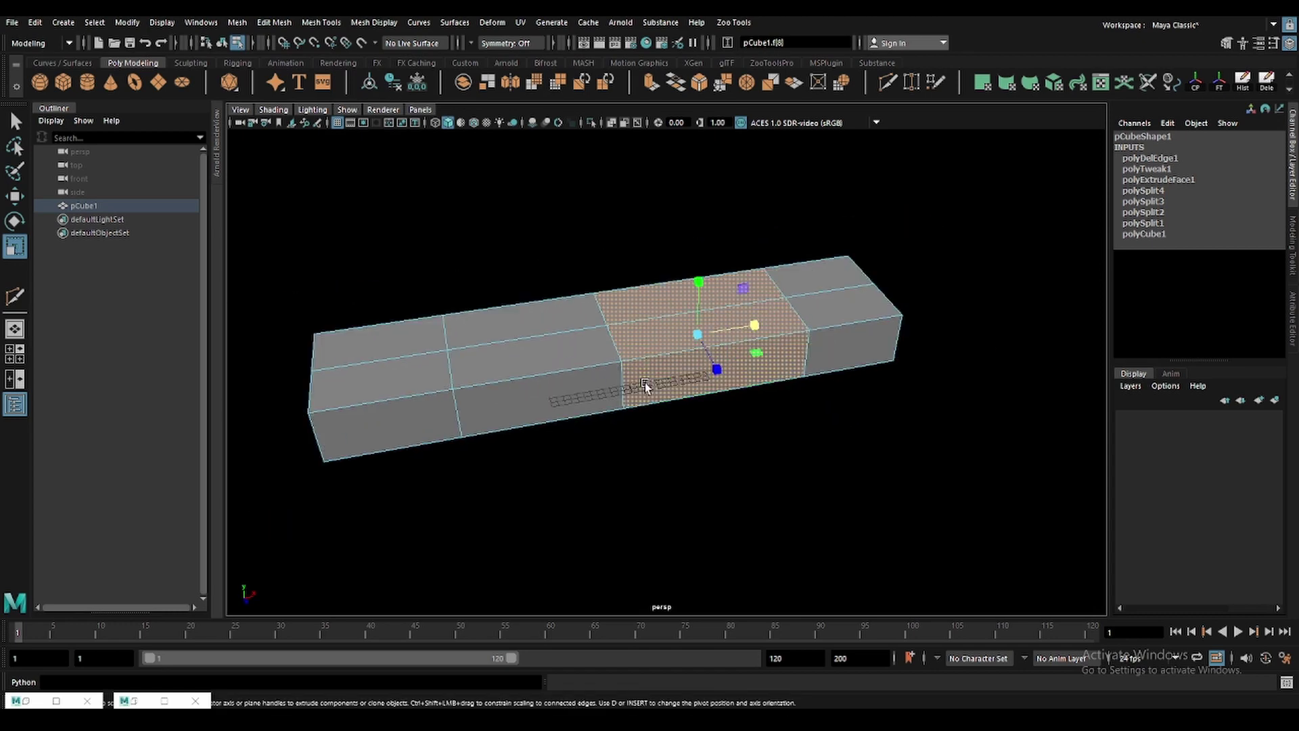
pyautogui.scroll(2, 643, 387)
pyautogui.keyDown('alt'); pyautogui.moveTo(600, 386); pyautogui.dragTo(686, 377, button='middle'); pyautogui.keyUp('alt')
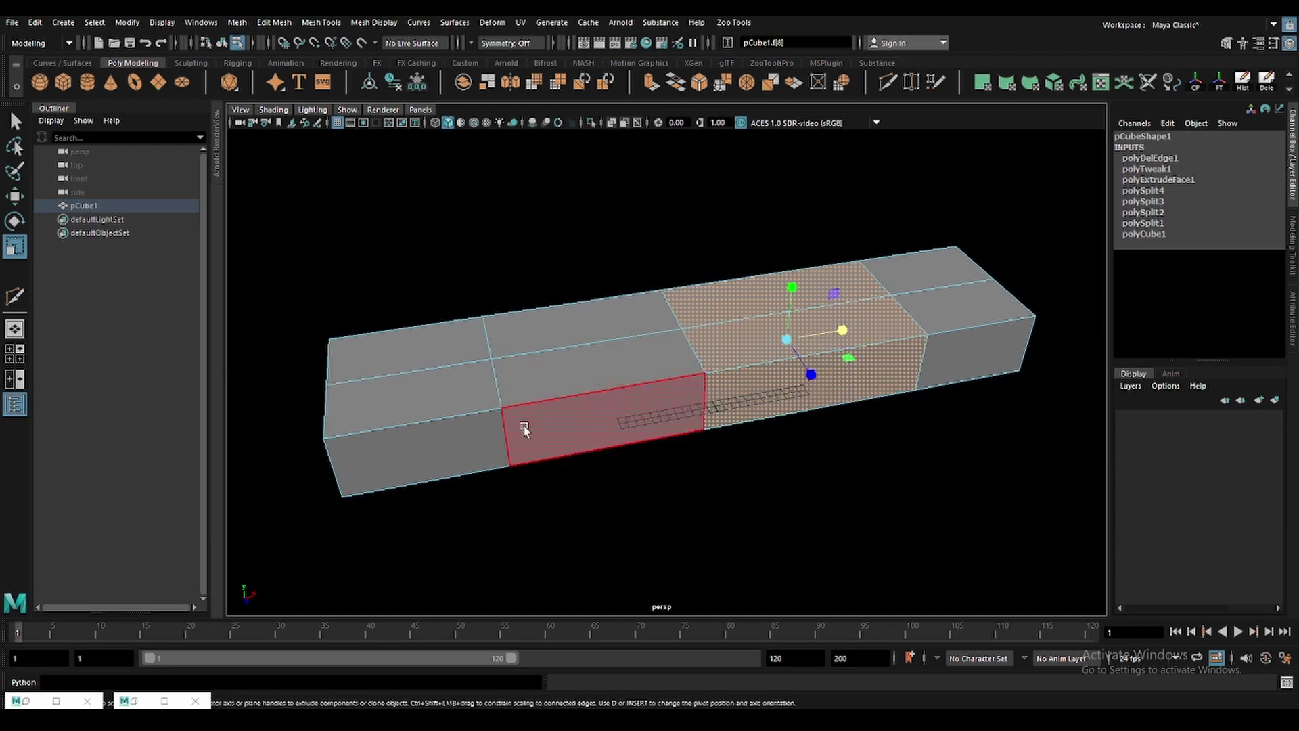
# Extrude a middle side face outward into a perpendicular arm.
pyautogui.press('F10')
pyautogui.doubleClick(504, 427)
pyautogui.press('w')
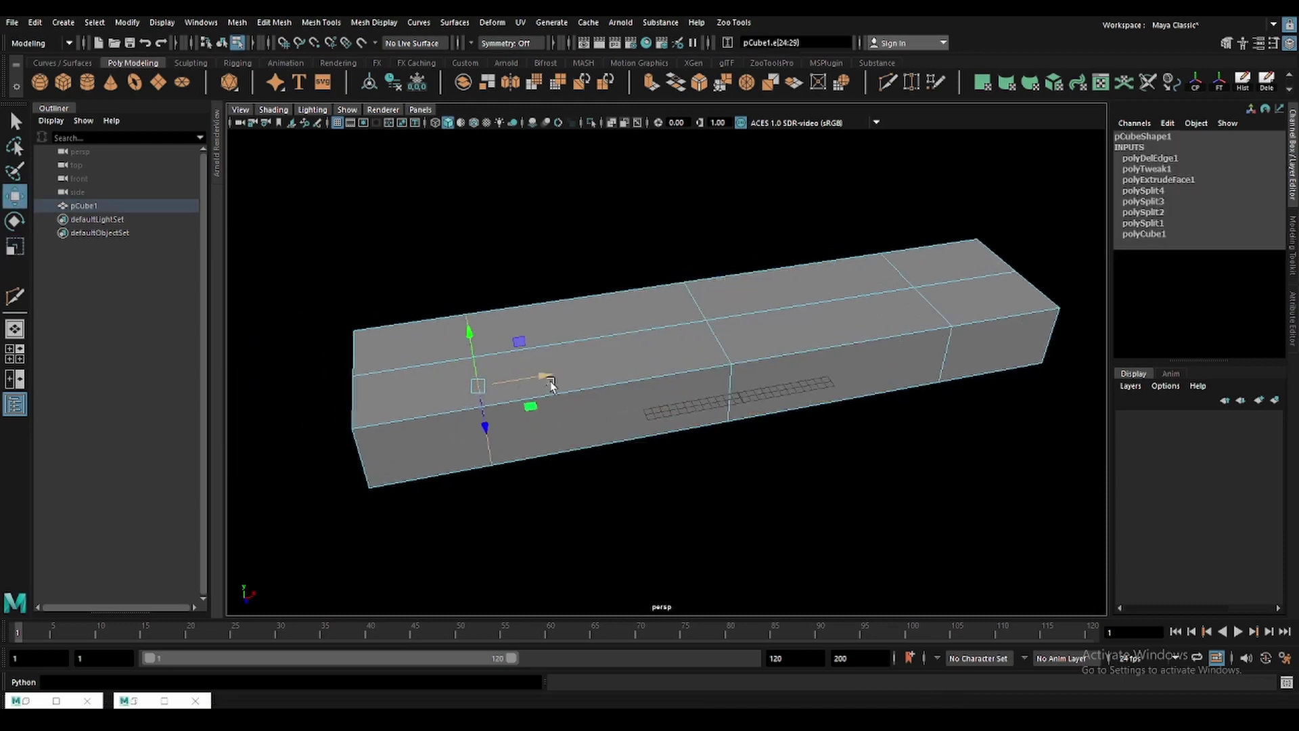
pyautogui.moveTo(507, 386)
pyautogui.keyDown('alt'); pyautogui.mouseDown()
pyautogui.moveTo(883, 381)
pyautogui.moveTo(817, 355)
pyautogui.moveTo(900, 415)
pyautogui.mouseUp(); pyautogui.keyUp('alt')
pyautogui.press('q')
pyautogui.hotkey('ctrl', 'e')
pyautogui.moveTo(836, 369); pyautogui.dragTo(892, 404)
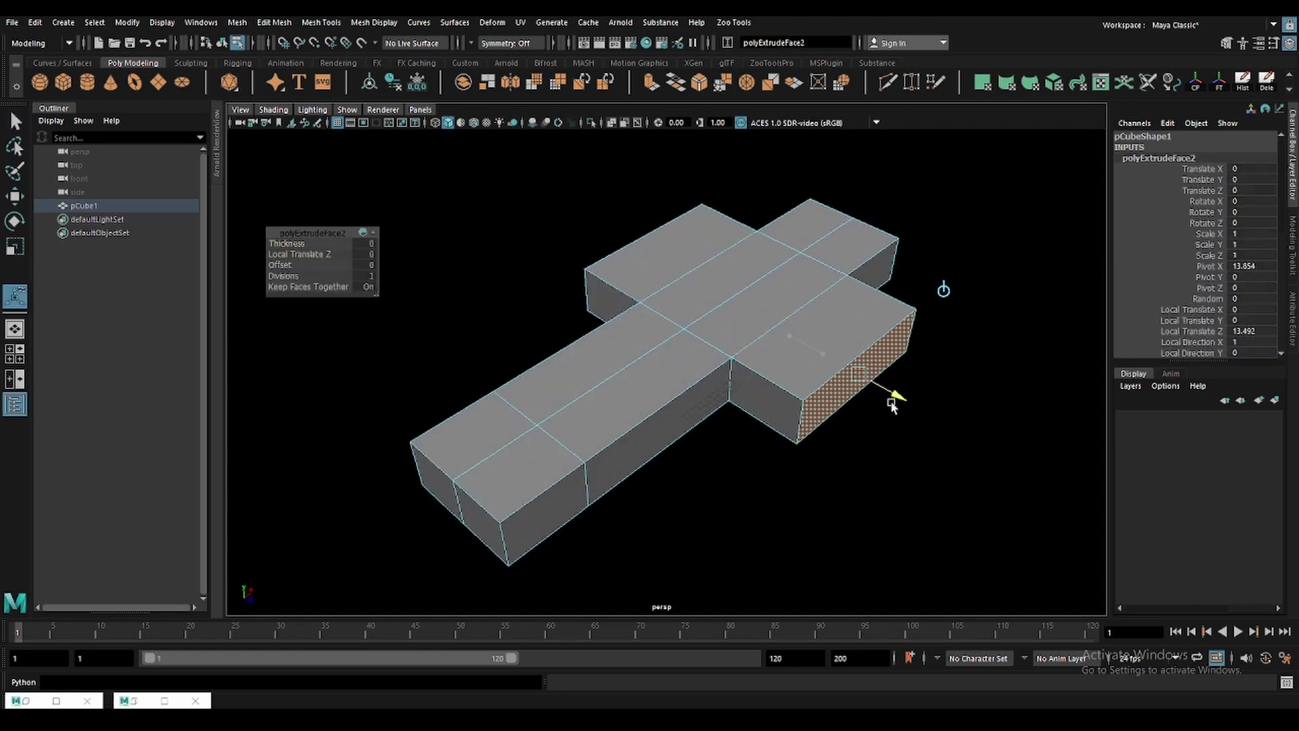
# Flatten the whole object to Scale Y 10.626.
pyautogui.press('F8')
pyautogui.press('r')
pyautogui.moveTo(688, 291)
pyautogui.mouseDown()
pyautogui.moveTo(687, 261)
pyautogui.moveTo(693, 335)
pyautogui.mouseUp()
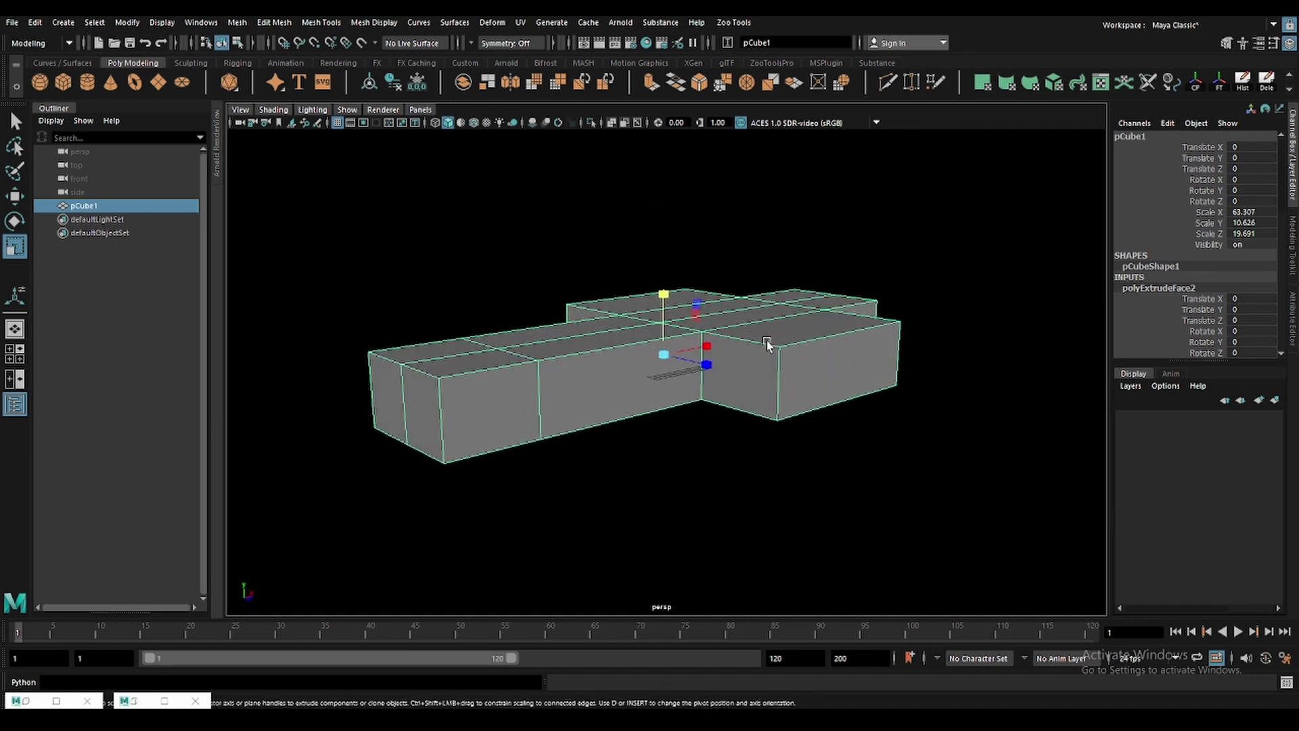
pyautogui.press('q')
pyautogui.press('F10')
# Bevel the arm's end edge with Fraction 1 and 3 segments.
pyautogui.click(724, 409)
pyautogui.keyDown('alt'); pyautogui.moveTo(723, 408); pyautogui.dragTo(479, 427); pyautogui.keyUp('alt')
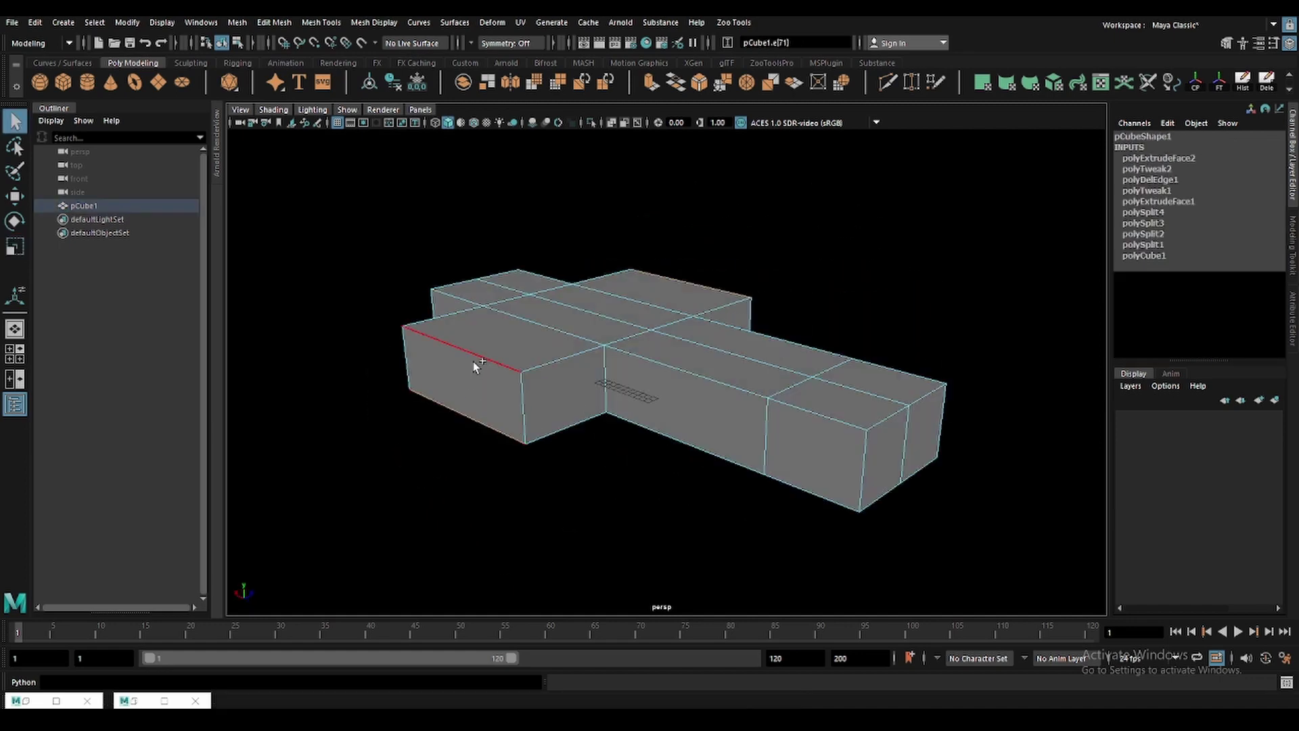
pyautogui.moveTo(476, 364)
pyautogui.keyDown('alt'); pyautogui.mouseDown()
pyautogui.moveTo(576, 379)
pyautogui.moveTo(541, 366)
pyautogui.mouseUp(); pyautogui.keyUp('alt')
pyautogui.hotkey('ctrl', 'b')
pyautogui.hotkey('ctrl', 'a')
pyautogui.moveTo(1144, 265); pyautogui.dragTo(1273, 250)
pyautogui.keyDown('alt'); pyautogui.moveTo(692, 335); pyautogui.dragTo(785, 347); pyautogui.keyUp('alt')
# Delete stray edges and loops, then move the body's front-end edge to reshape it.
pyautogui.click(725, 377)
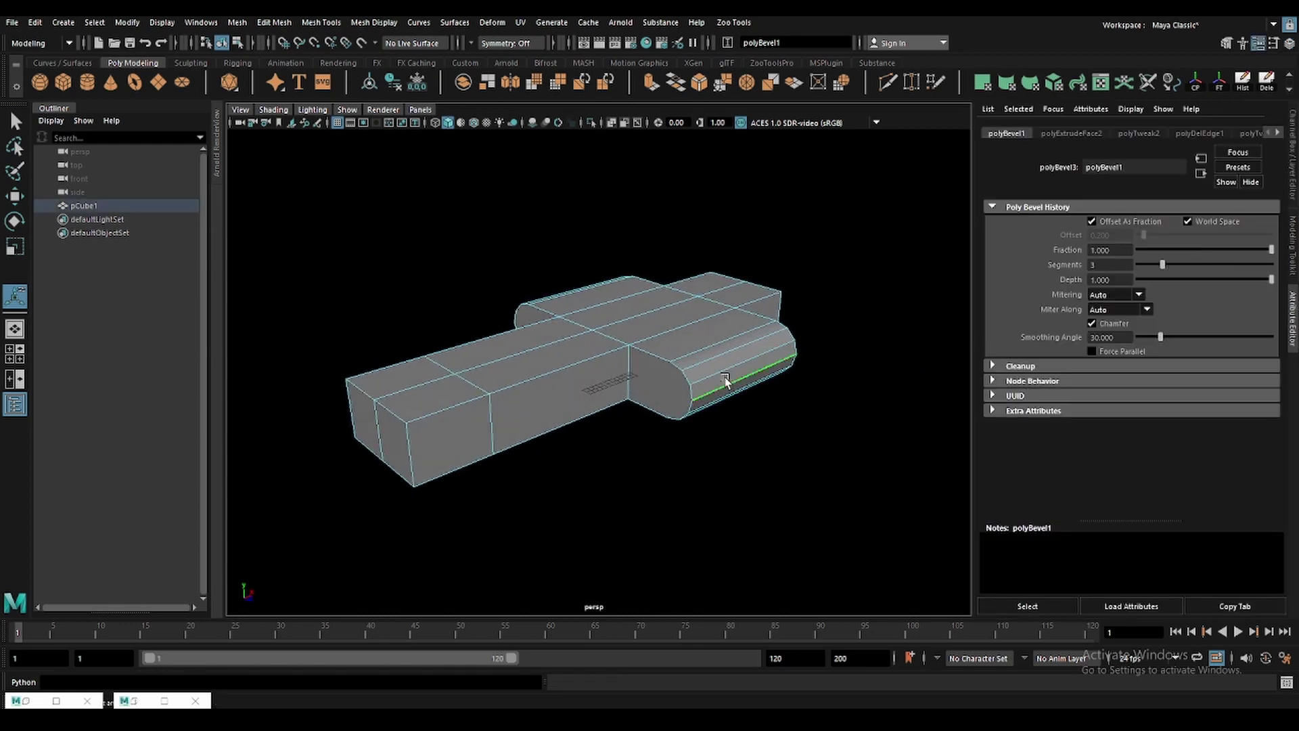
pyautogui.moveTo(725, 377)
pyautogui.keyDown('alt'); pyautogui.mouseDown()
pyautogui.moveTo(469, 392)
pyautogui.moveTo(554, 351)
pyautogui.mouseUp(); pyautogui.keyUp('alt')
pyautogui.press('Delete')
pyautogui.press('F8')
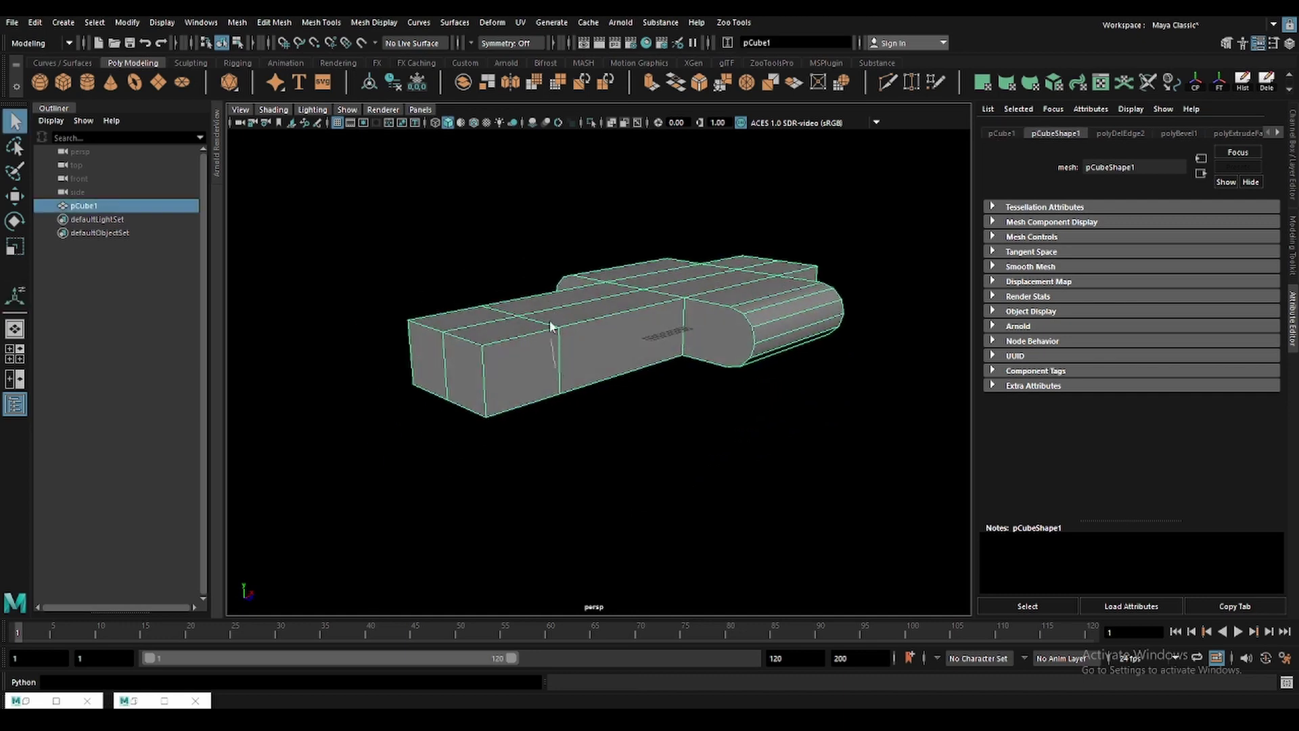
pyautogui.press('F10')
pyautogui.doubleClick(554, 351)
pyautogui.press('Delete')
pyautogui.click(555, 351)
pyautogui.press('w')
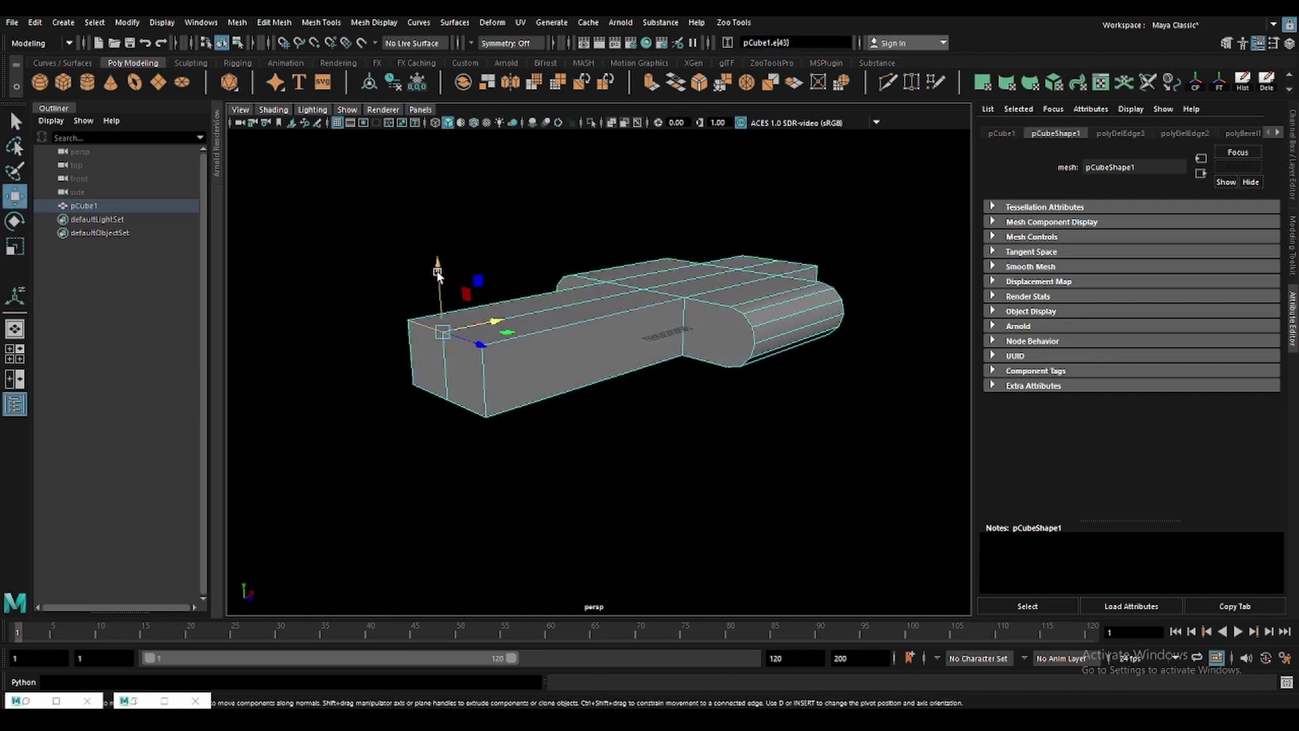
pyautogui.moveTo(554, 351)
pyautogui.keyDown('alt'); pyautogui.mouseDown()
pyautogui.moveTo(473, 366)
pyautogui.moveTo(729, 346)
pyautogui.mouseUp(); pyautogui.keyUp('alt')
pyautogui.press('q')
# Bevel the inner corners where arm meets body, 4 segments at Fraction 0.469.
pyautogui.keyDown('alt'); pyautogui.moveTo(542, 310); pyautogui.dragTo(571, 356); pyautogui.keyUp('alt')
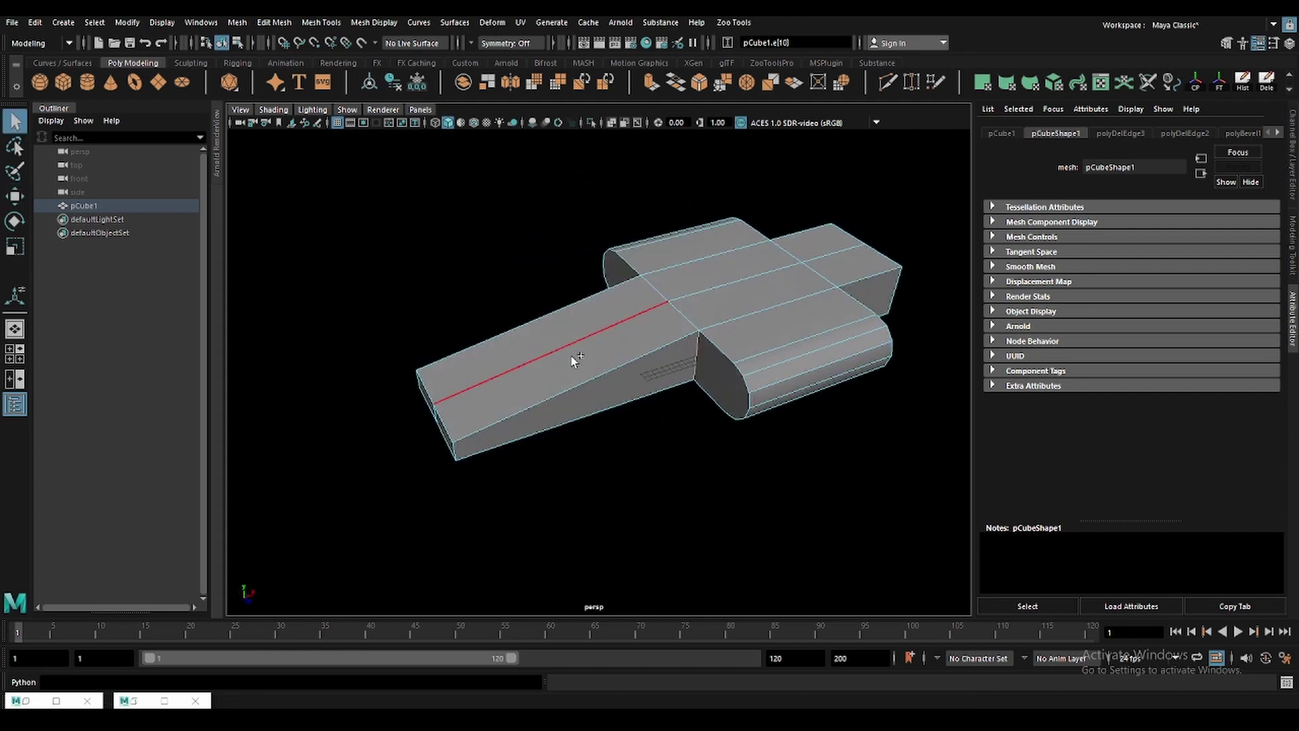
pyautogui.hotkey('ctrl', 'b')
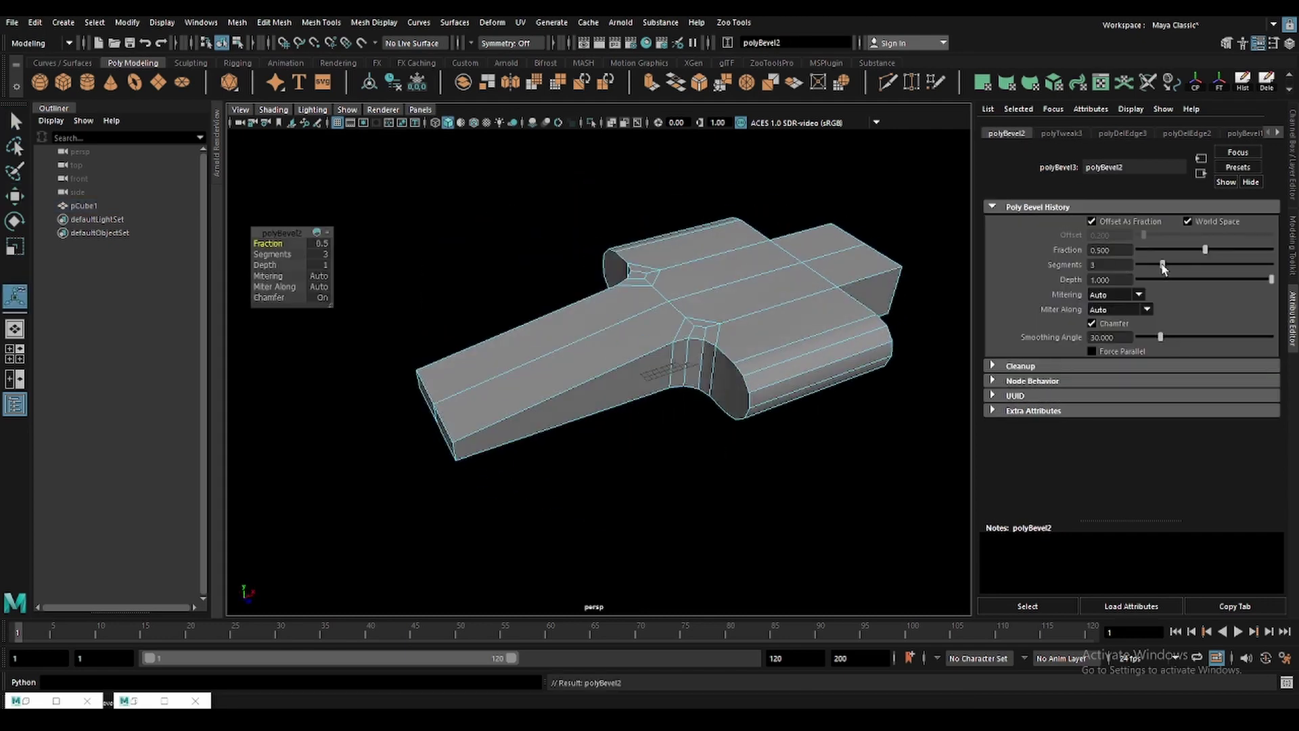
pyautogui.moveTo(1211, 253); pyautogui.dragTo(1210, 253)
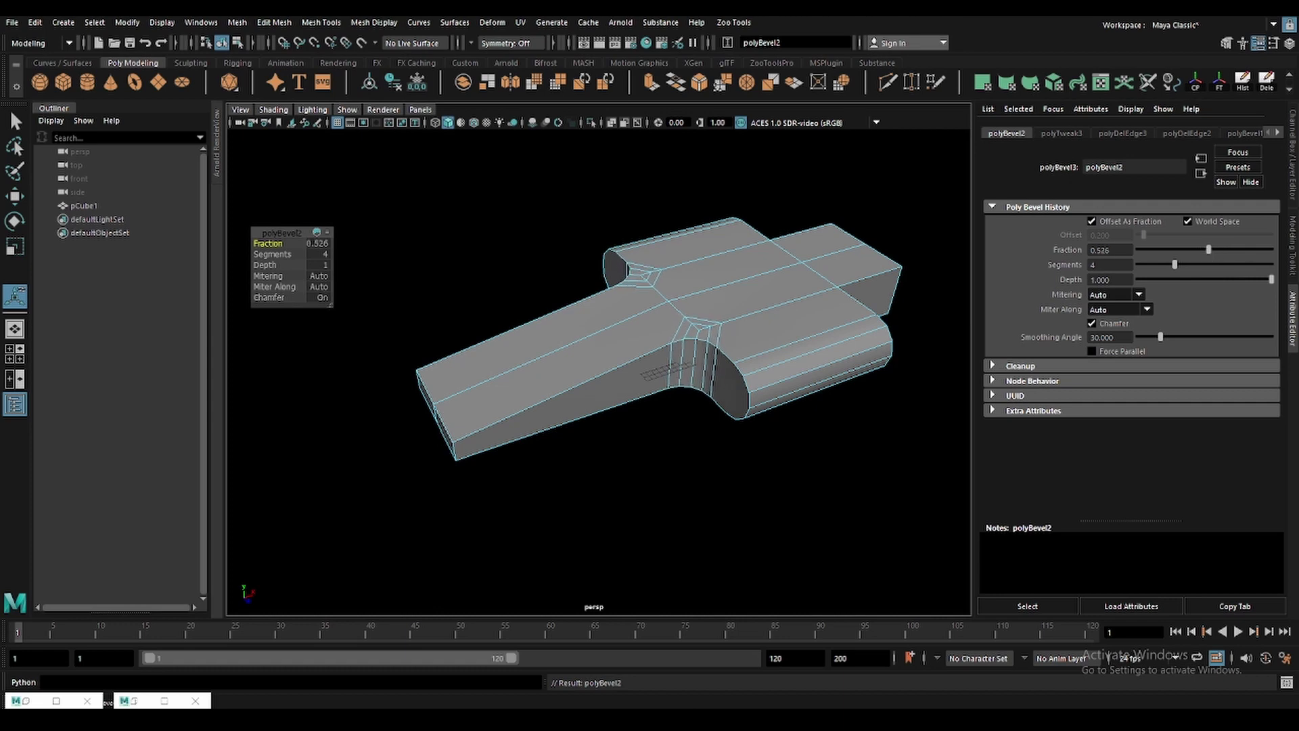
pyautogui.keyDown('alt'); pyautogui.moveTo(869, 379); pyautogui.dragTo(864, 400); pyautogui.keyUp('alt')
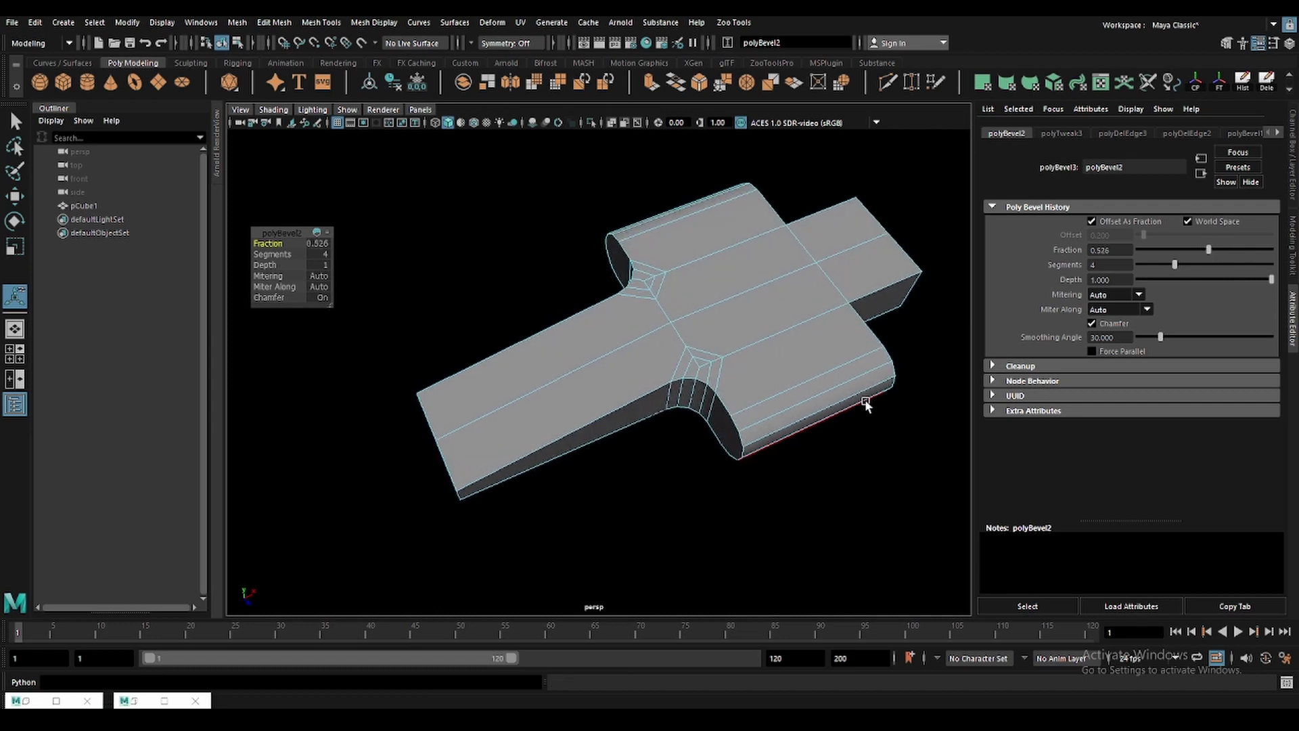
pyautogui.moveTo(772, 327)
pyautogui.keyDown('alt'); pyautogui.mouseDown()
pyautogui.moveTo(603, 339)
pyautogui.moveTo(582, 308)
pyautogui.mouseUp(); pyautogui.keyUp('alt')
pyautogui.keyDown('shift'); pyautogui.moveTo(582, 308); pyautogui.dragTo(537, 319, button='right'); pyautogui.keyUp('shift')
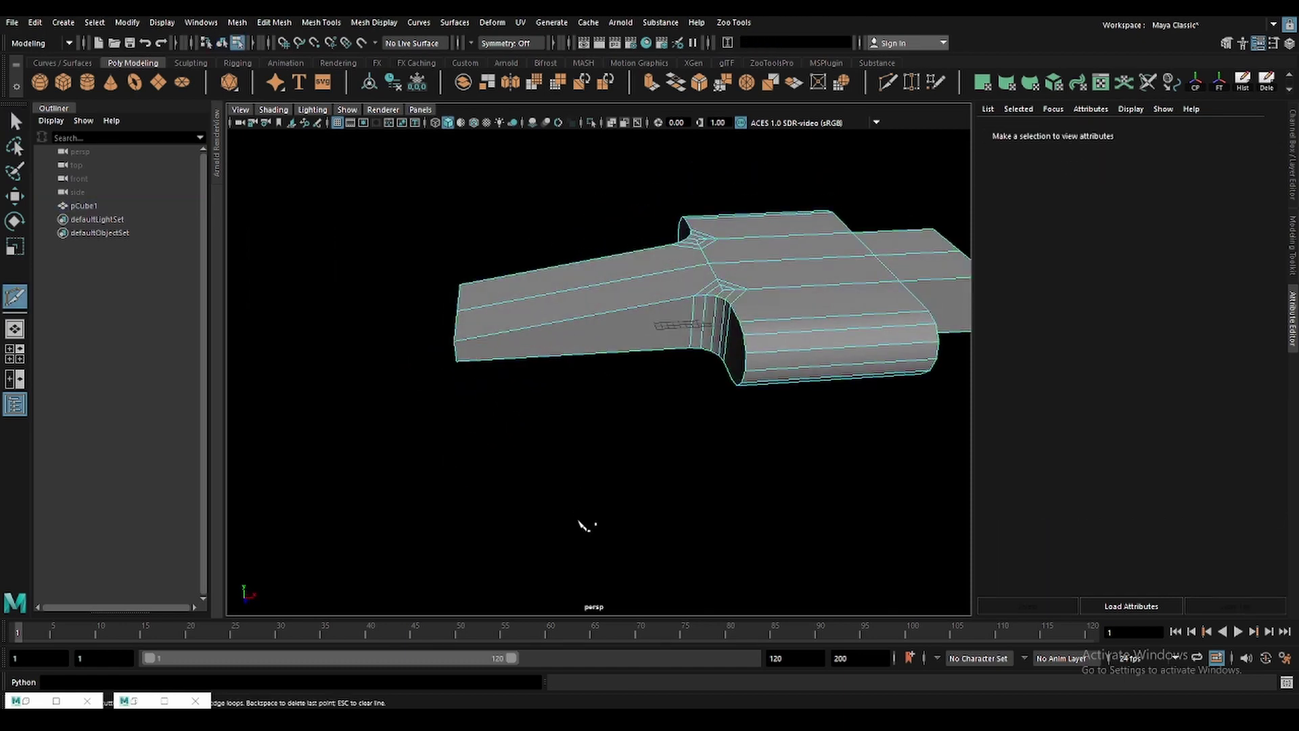
# Cut a new edge loop across the long part, then undo it.
pyautogui.moveTo(560, 417); pyautogui.dragTo(526, 223)
pyautogui.press('Return')
pyautogui.press('r')
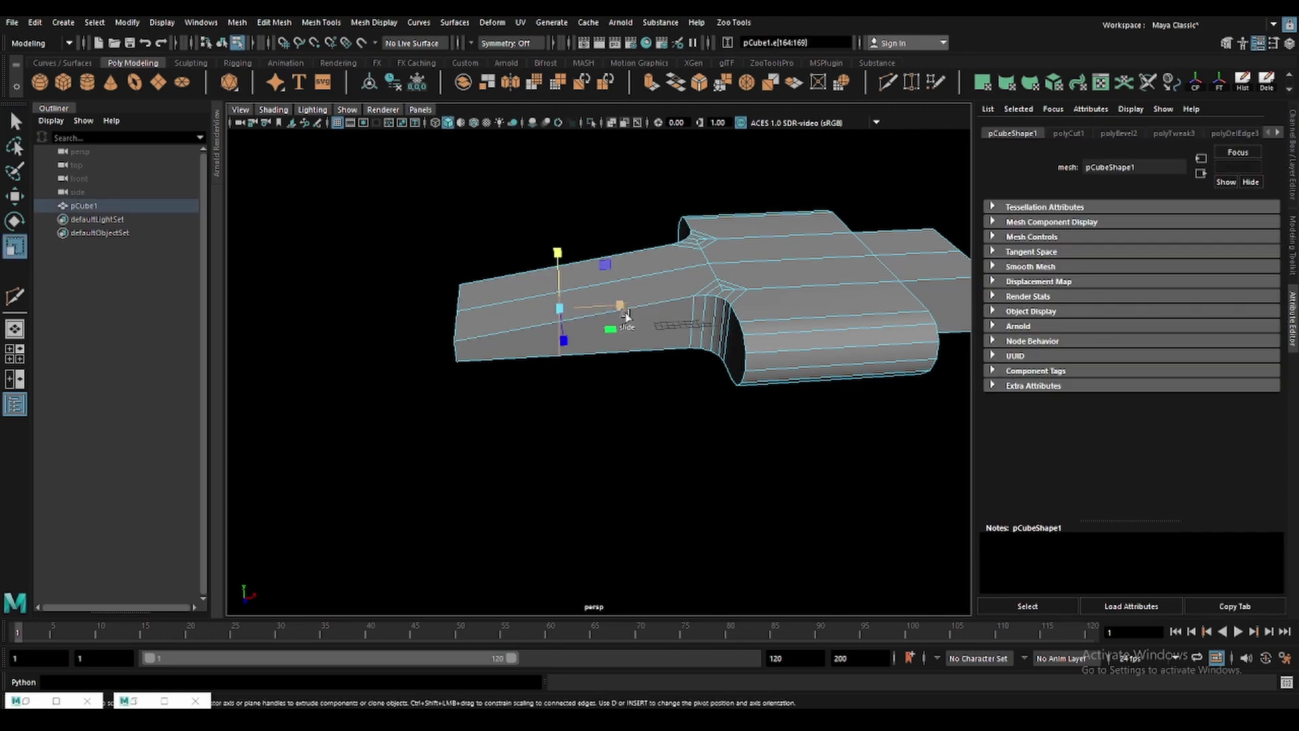
pyautogui.scroll(3, 652, 284)
pyautogui.hotkey('ctrl', 'z')
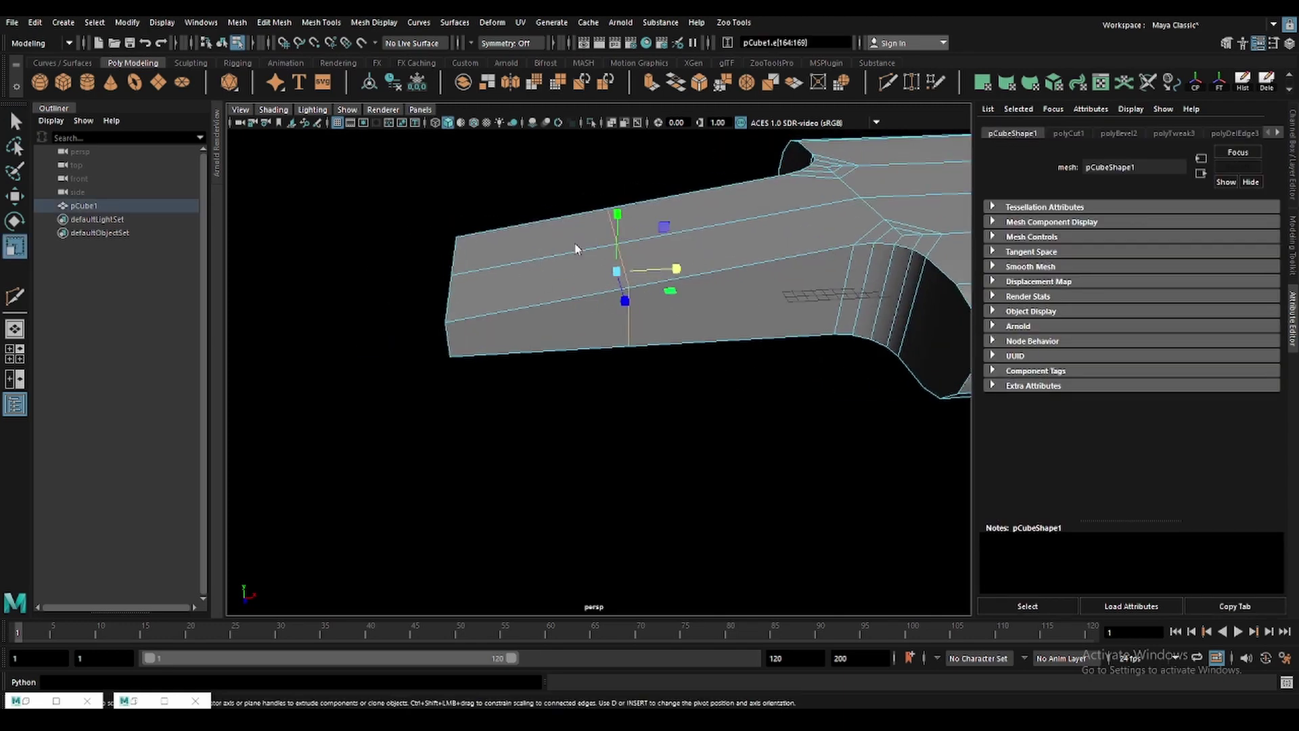
pyautogui.press('q')
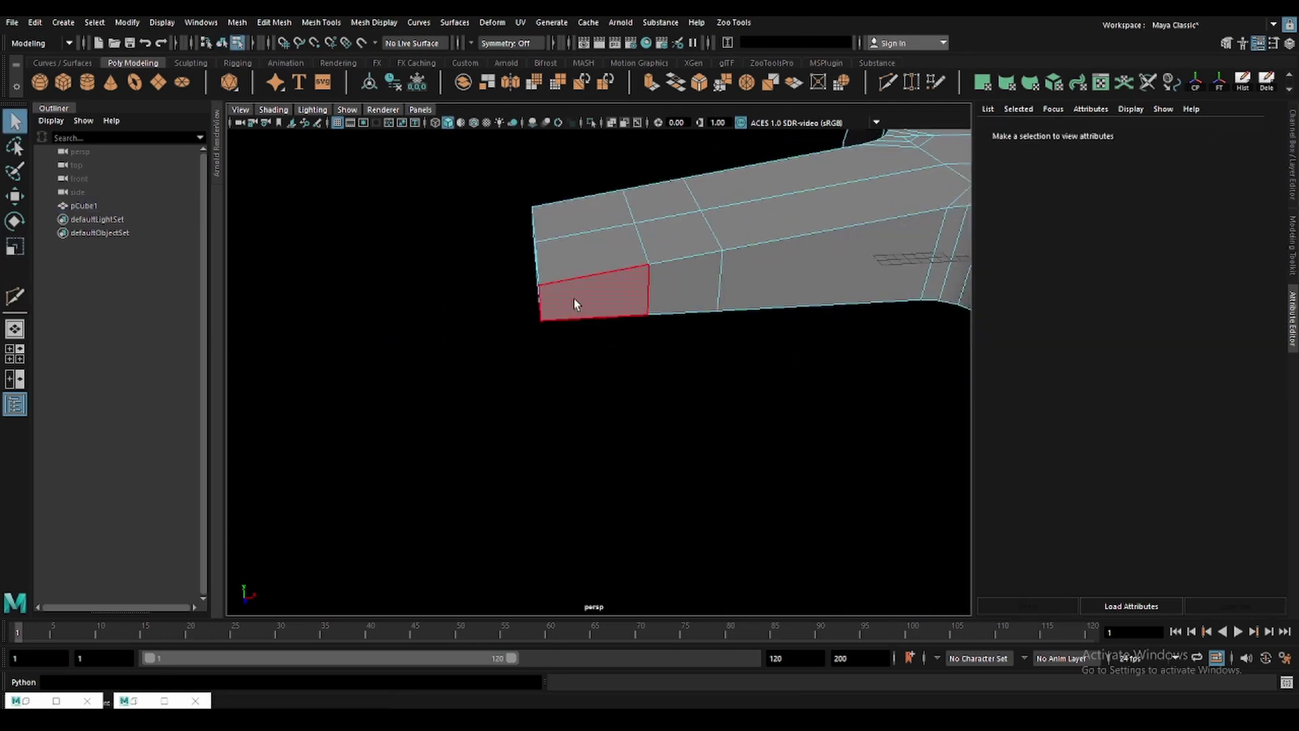
# Extrude the long part's end face outward about 10.5 units.
pyautogui.click(574, 298)
pyautogui.keyDown('alt'); pyautogui.moveTo(574, 299); pyautogui.dragTo(738, 313); pyautogui.keyUp('alt')
pyautogui.keyDown('alt'); pyautogui.moveTo(551, 322); pyautogui.dragTo(688, 429); pyautogui.keyUp('alt')
pyautogui.hotkey('ctrl', 'e')
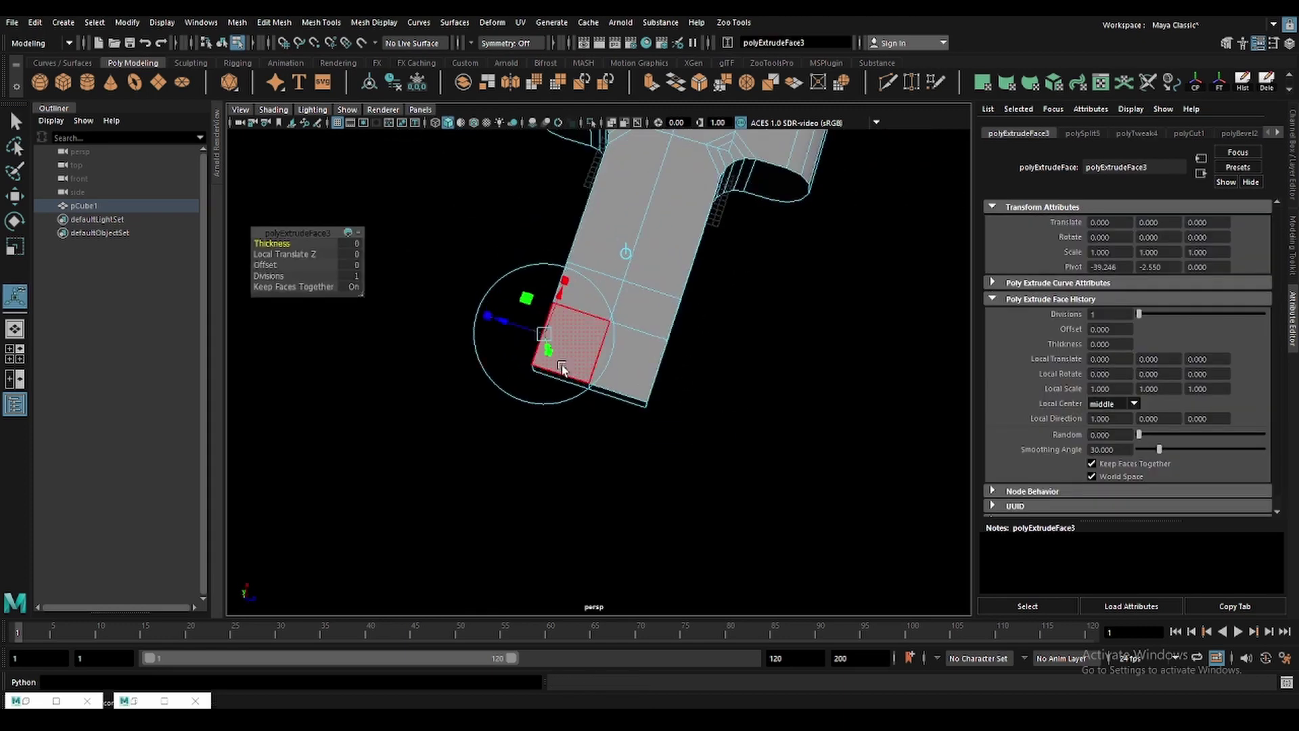
pyautogui.scroll(-3, 598, 385)
pyautogui.moveTo(451, 296)
pyautogui.mouseDown()
pyautogui.moveTo(450, 257)
pyautogui.moveTo(808, 240)
pyautogui.moveTo(738, 329)
pyautogui.moveTo(702, 318)
pyautogui.mouseUp()
# Bevel the new end's outer edge with Fraction 1 and 2 segments.
pyautogui.click(738, 329)
pyautogui.keyDown('alt'); pyautogui.moveTo(414, 284); pyautogui.dragTo(661, 357); pyautogui.keyUp('alt')
pyautogui.hotkey('ctrl', 'b')
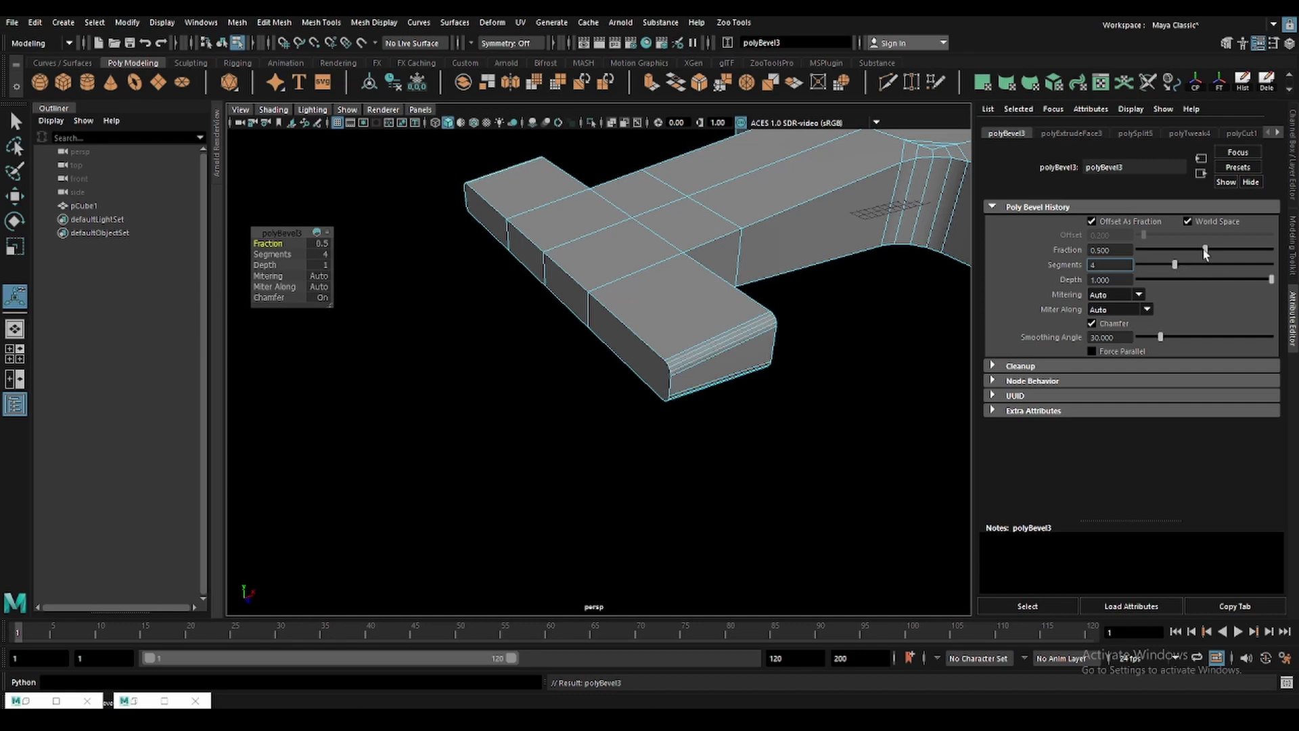
pyautogui.moveTo(1206, 253); pyautogui.dragTo(1256, 256)
pyautogui.keyDown('alt'); pyautogui.moveTo(677, 379); pyautogui.dragTo(739, 372); pyautogui.keyUp('alt')
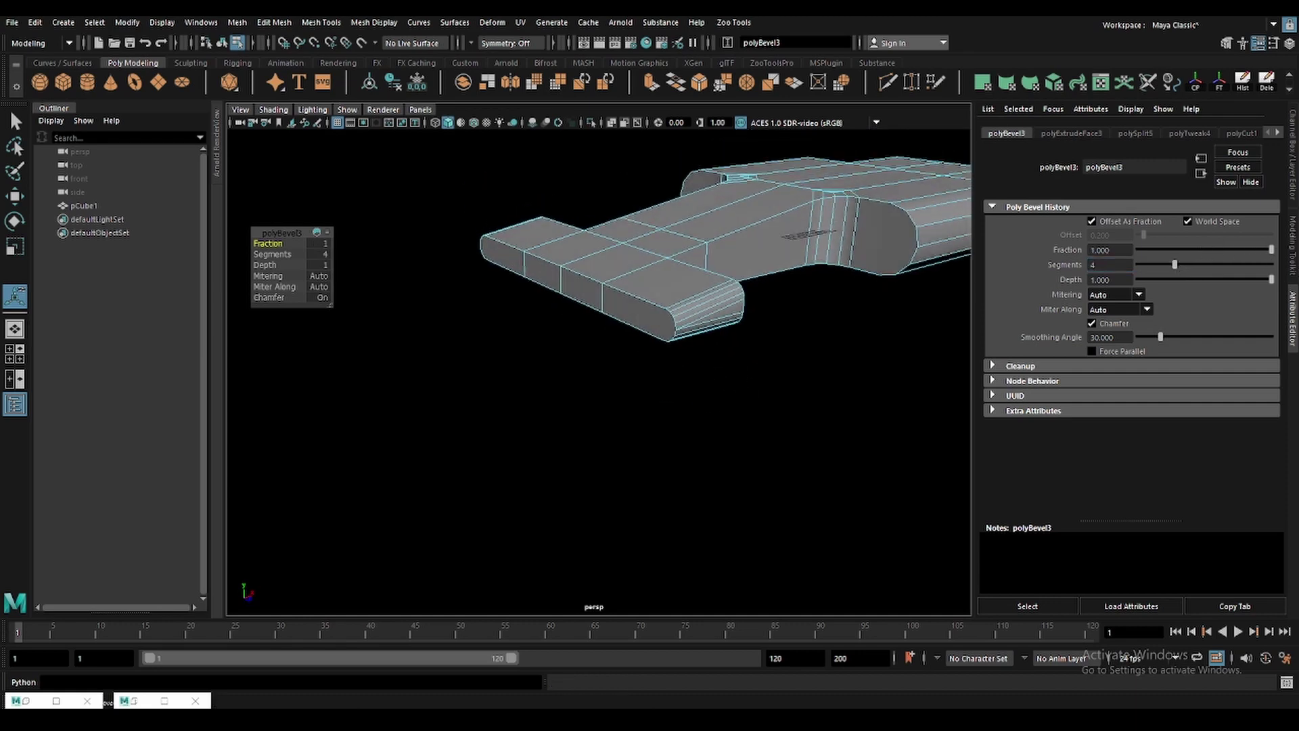
pyautogui.moveTo(729, 346)
pyautogui.keyDown('alt'); pyautogui.mouseDown()
pyautogui.moveTo(738, 330)
pyautogui.moveTo(674, 383)
pyautogui.mouseUp(); pyautogui.keyUp('alt')
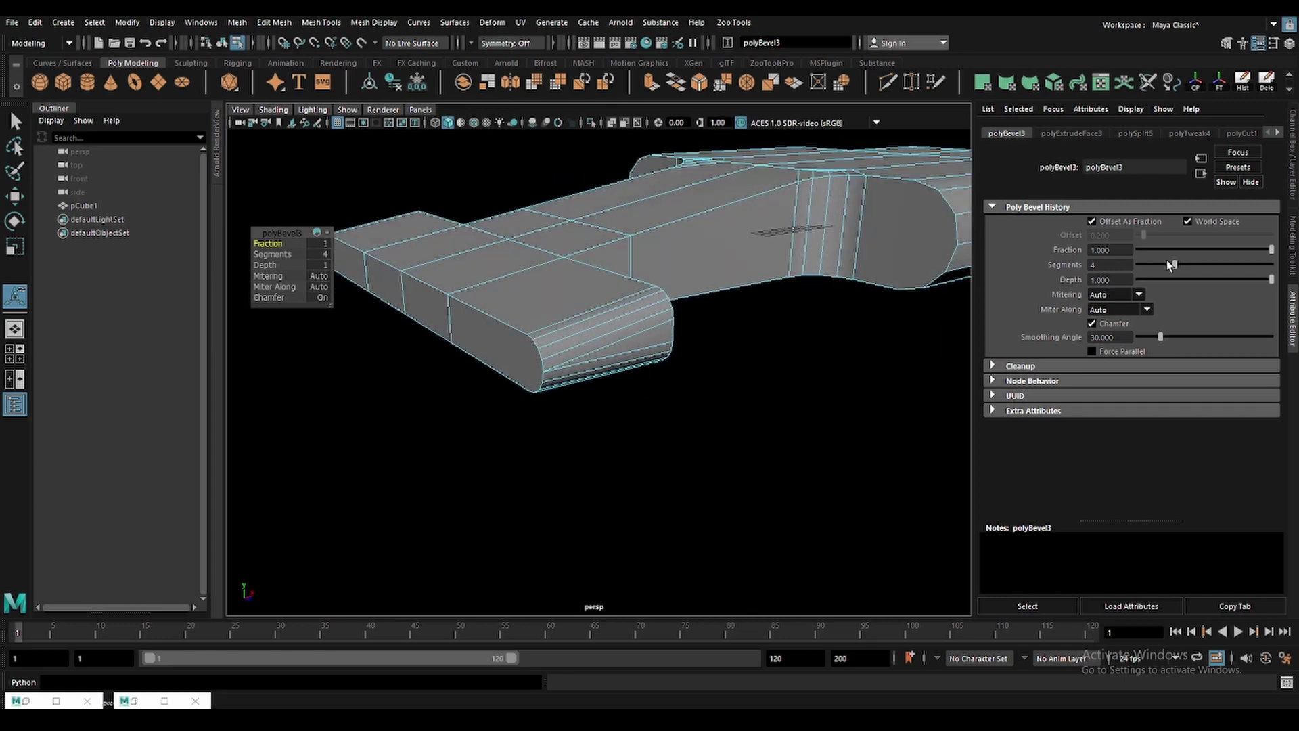
pyautogui.moveTo(1172, 265); pyautogui.dragTo(1152, 265)
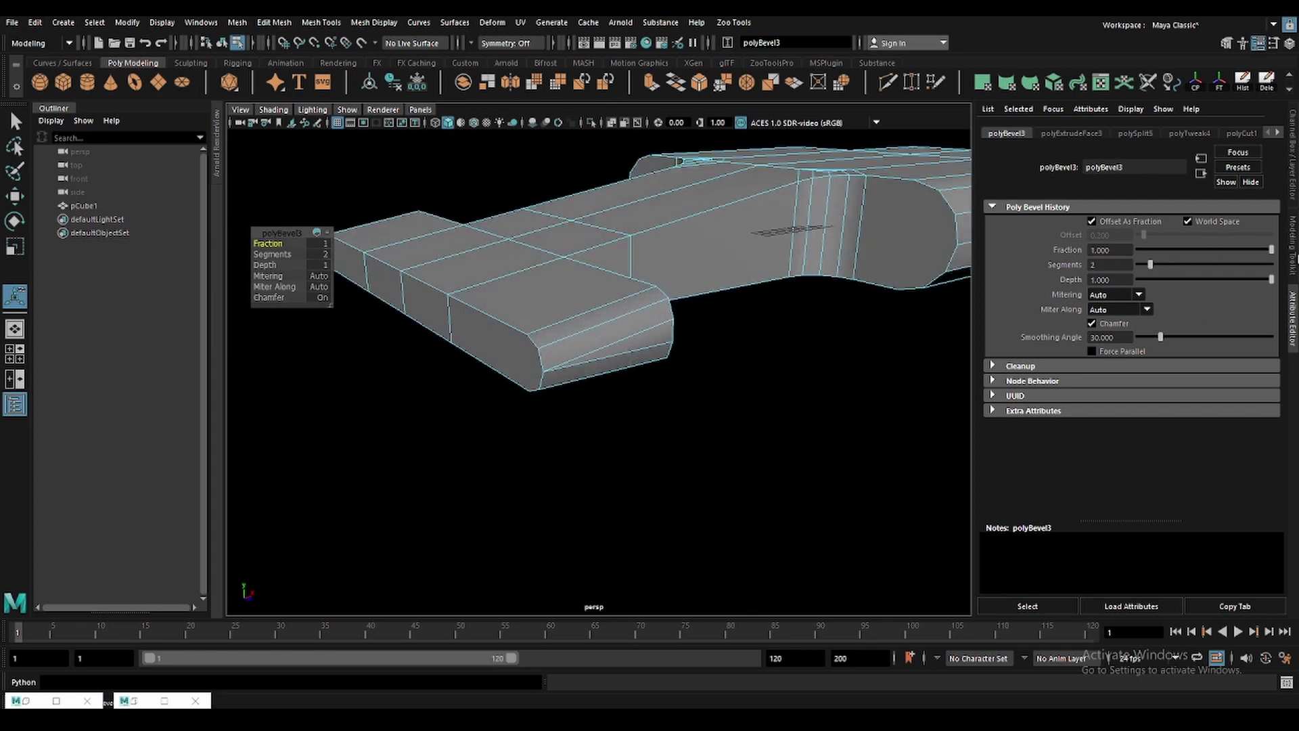
pyautogui.keyDown('alt'); pyautogui.moveTo(489, 399); pyautogui.dragTo(647, 354); pyautogui.keyUp('alt')
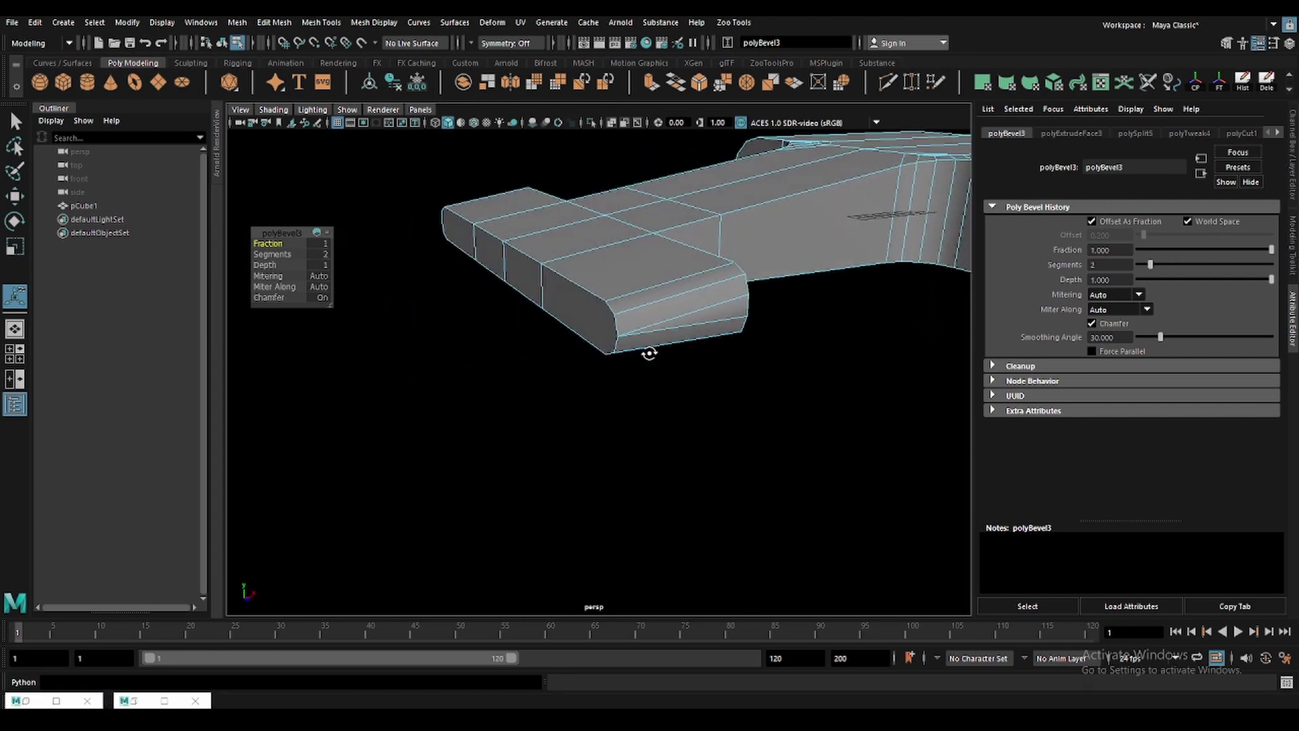
pyautogui.press('q')
# Try merging a bevel corner vertex in wireframe, then undo it.
pyautogui.press('4')
pyautogui.click(633, 347)
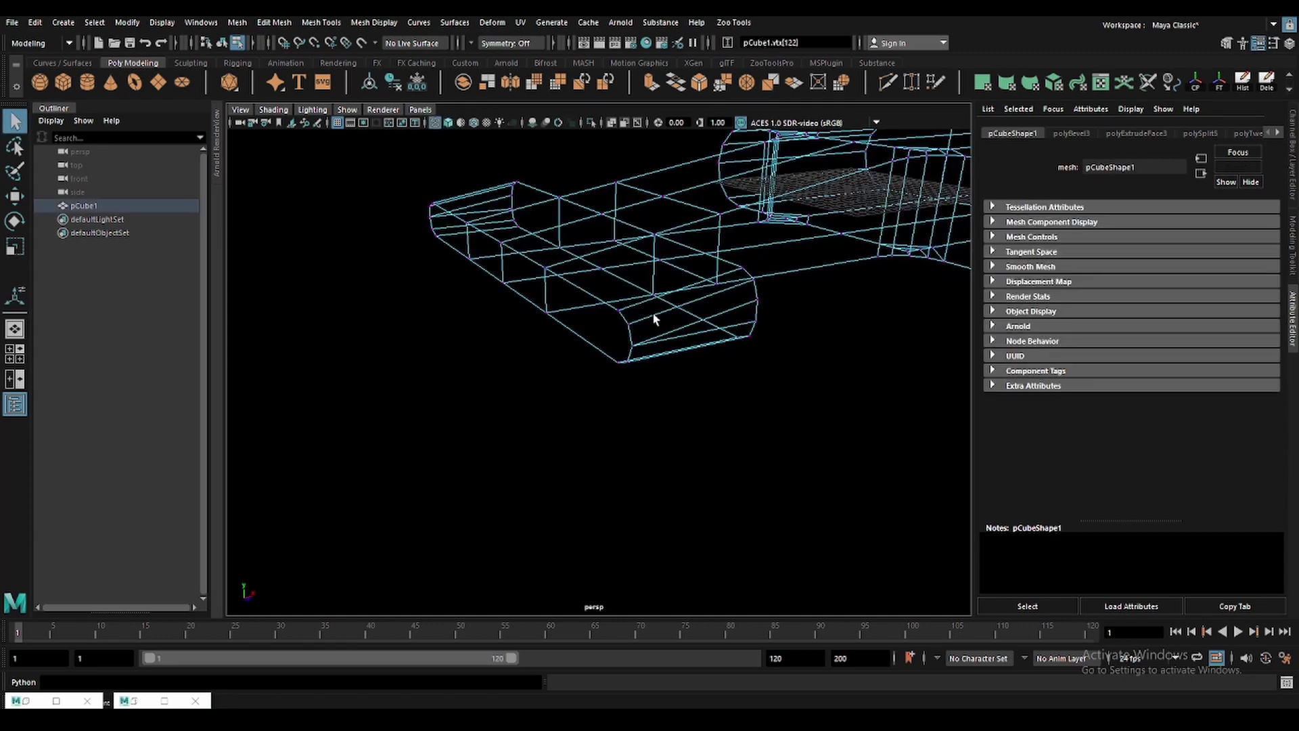
pyautogui.moveTo(758, 318); pyautogui.dragTo(758, 310)
pyautogui.press('5')
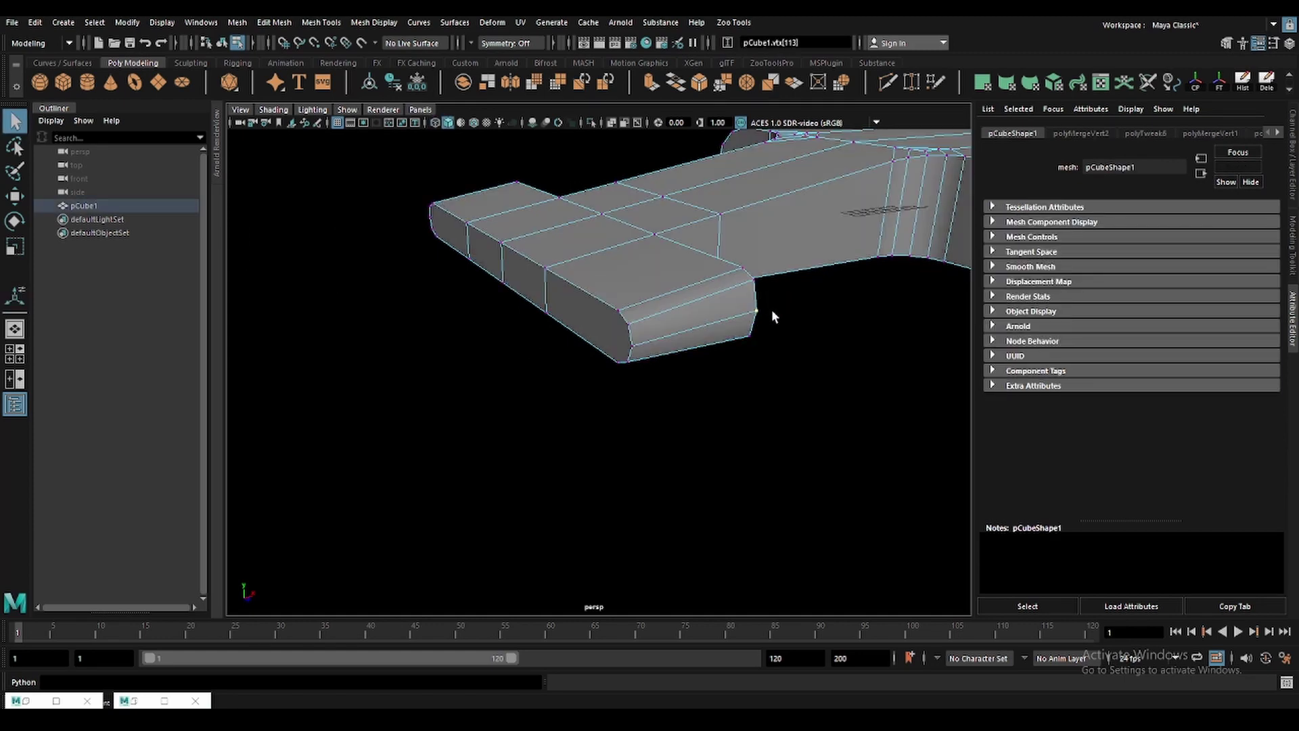
pyautogui.hotkey('ctrl', 'z')
pyautogui.hotkey('ctrl', 'z')
pyautogui.keyDown('alt'); pyautogui.moveTo(800, 363); pyautogui.dragTo(663, 372); pyautogui.keyUp('alt')
# Bevel the first inner corner edge where arm meets body with 4 segments.
pyautogui.press('F8')
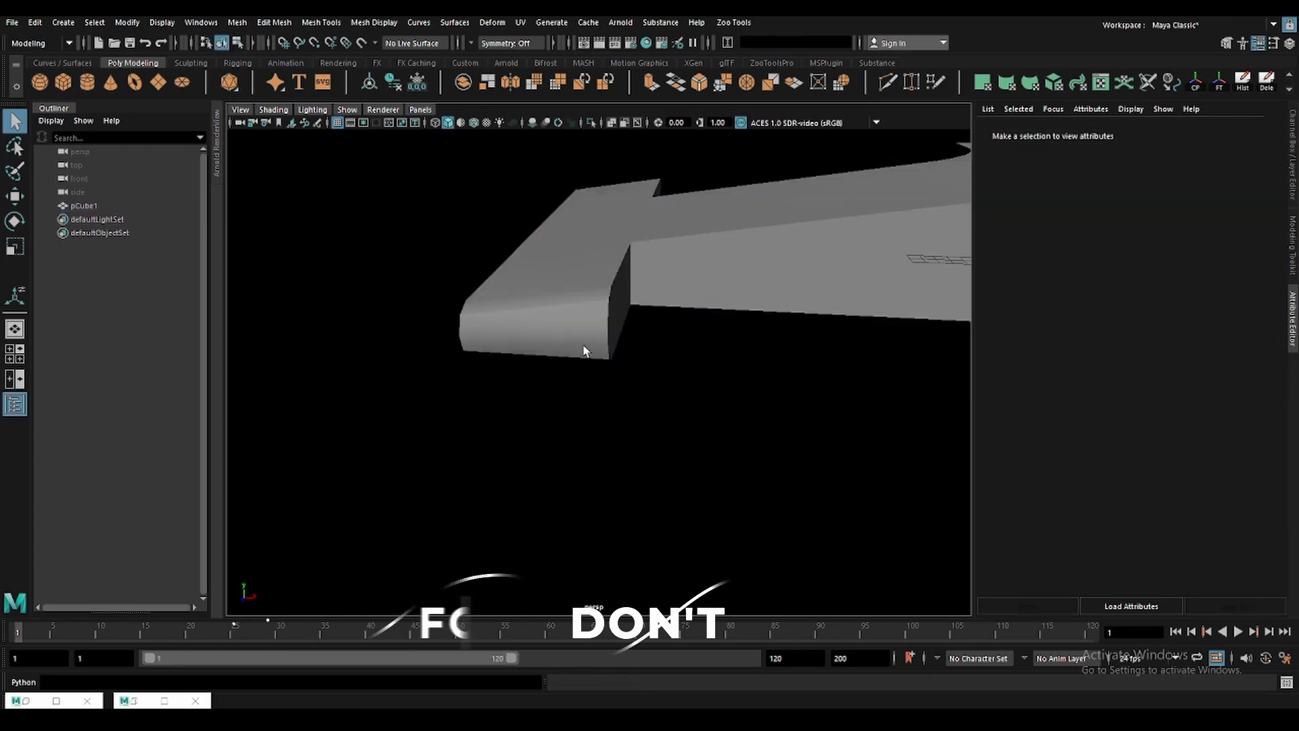
pyautogui.keyDown('alt'); pyautogui.moveTo(592, 351); pyautogui.dragTo(580, 342); pyautogui.keyUp('alt')
pyautogui.rightClick(586, 342)
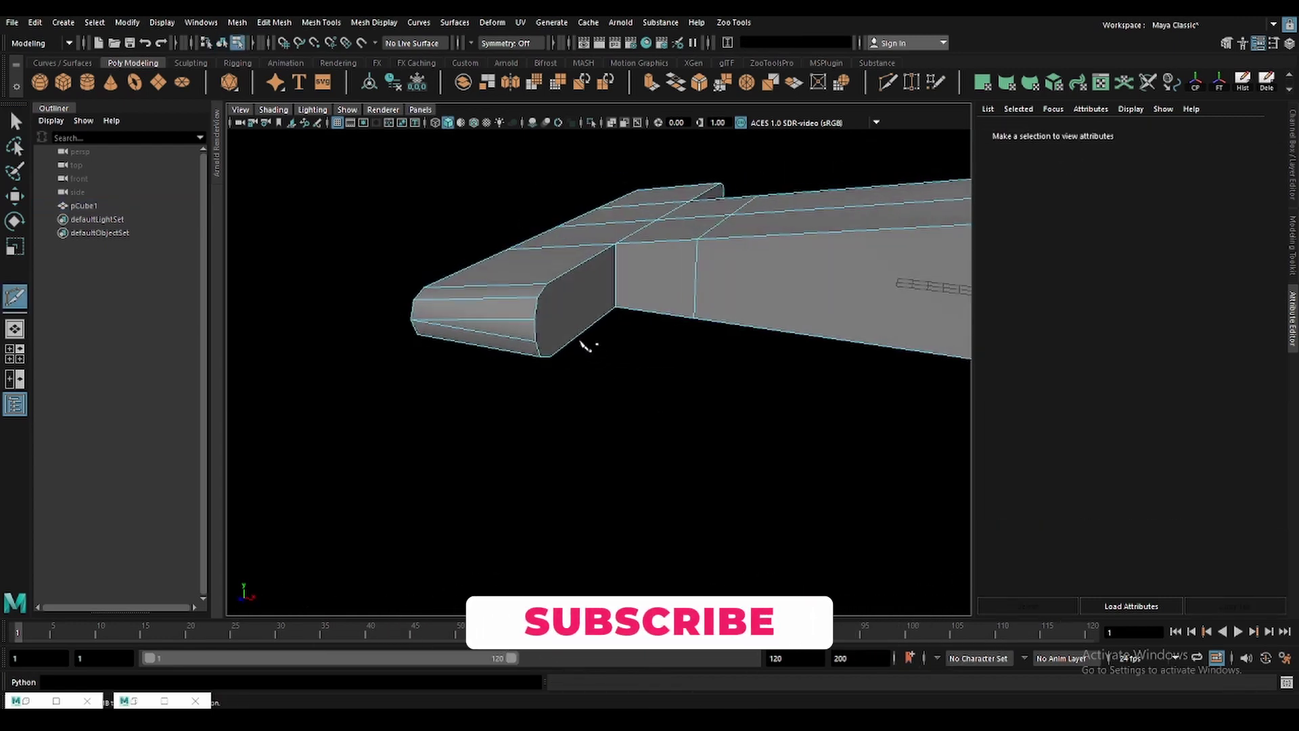
pyautogui.press('w')
pyautogui.keyDown('alt'); pyautogui.moveTo(624, 271); pyautogui.dragTo(670, 369); pyautogui.keyUp('alt')
pyautogui.press('F10')
pyautogui.click(616, 291)
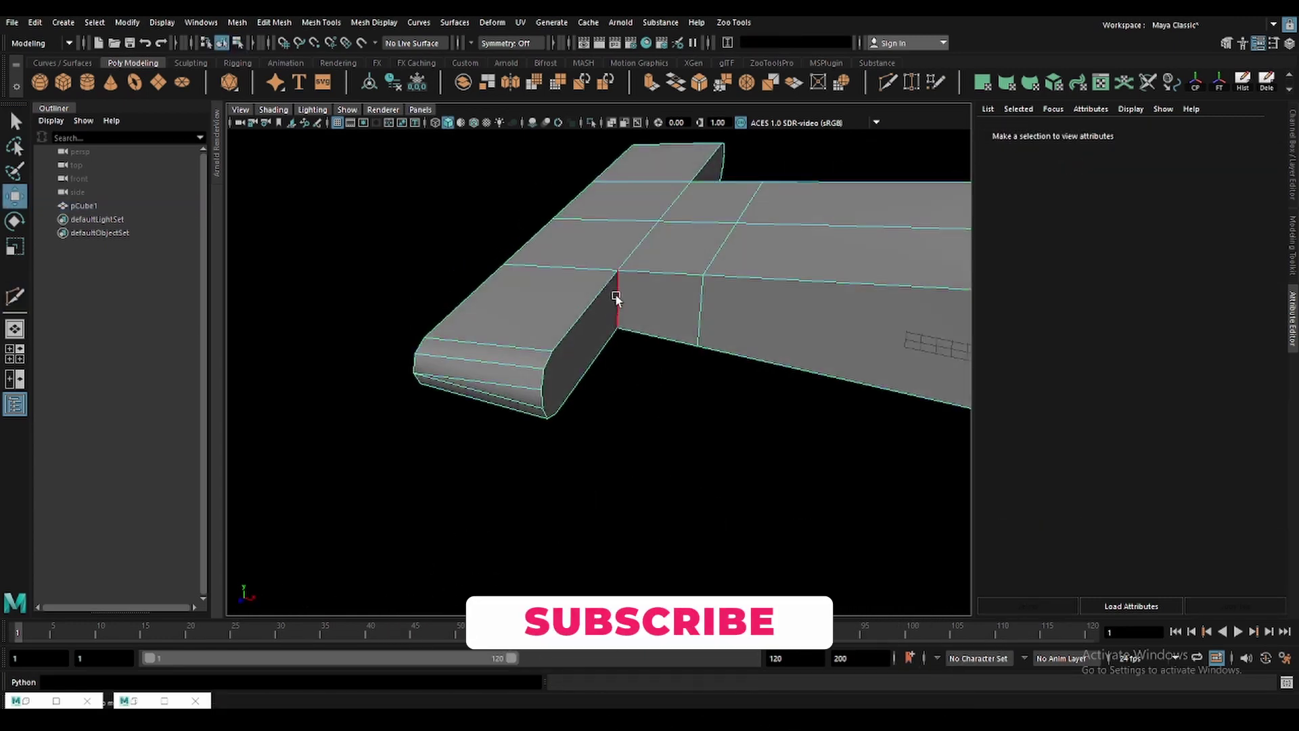
pyautogui.hotkey('ctrl', 'b')
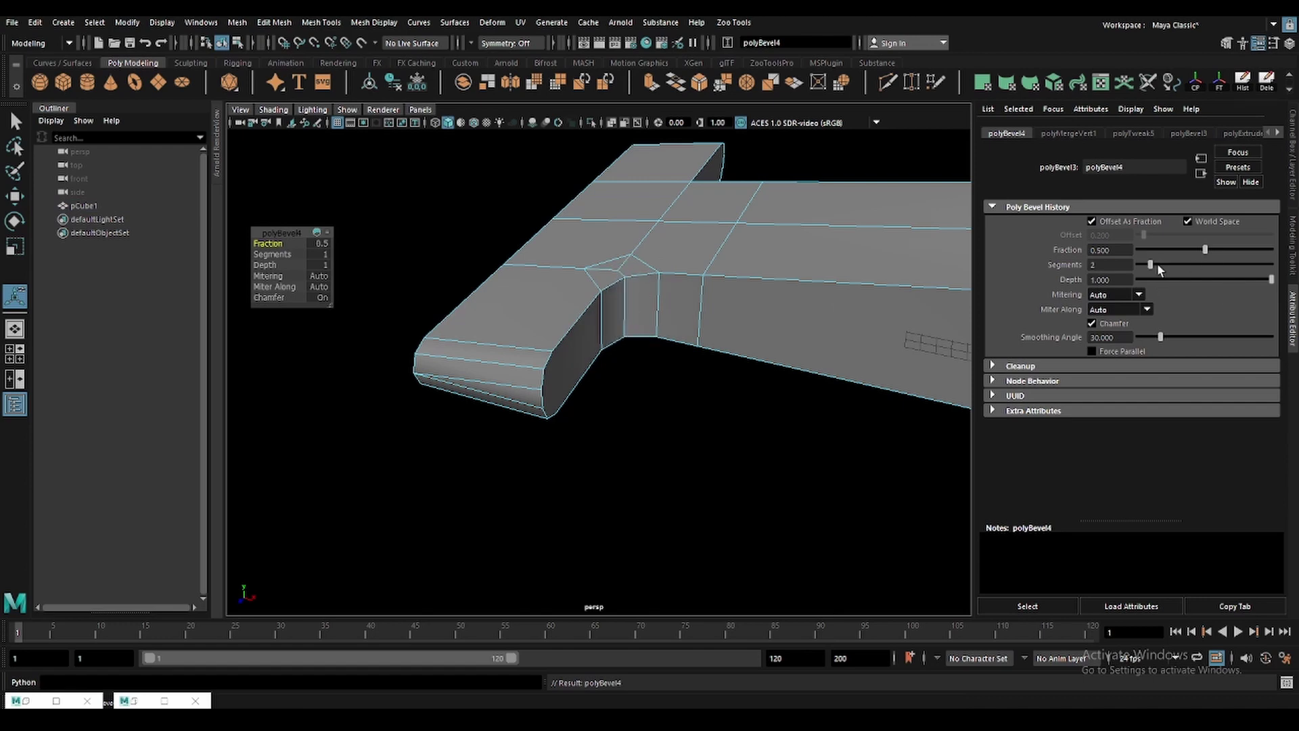
pyautogui.moveTo(1151, 264); pyautogui.dragTo(1175, 263)
pyautogui.moveTo(673, 351)
pyautogui.keyDown('alt'); pyautogui.mouseDown()
pyautogui.moveTo(751, 384)
pyautogui.moveTo(653, 357)
pyautogui.mouseUp(); pyautogui.keyUp('alt')
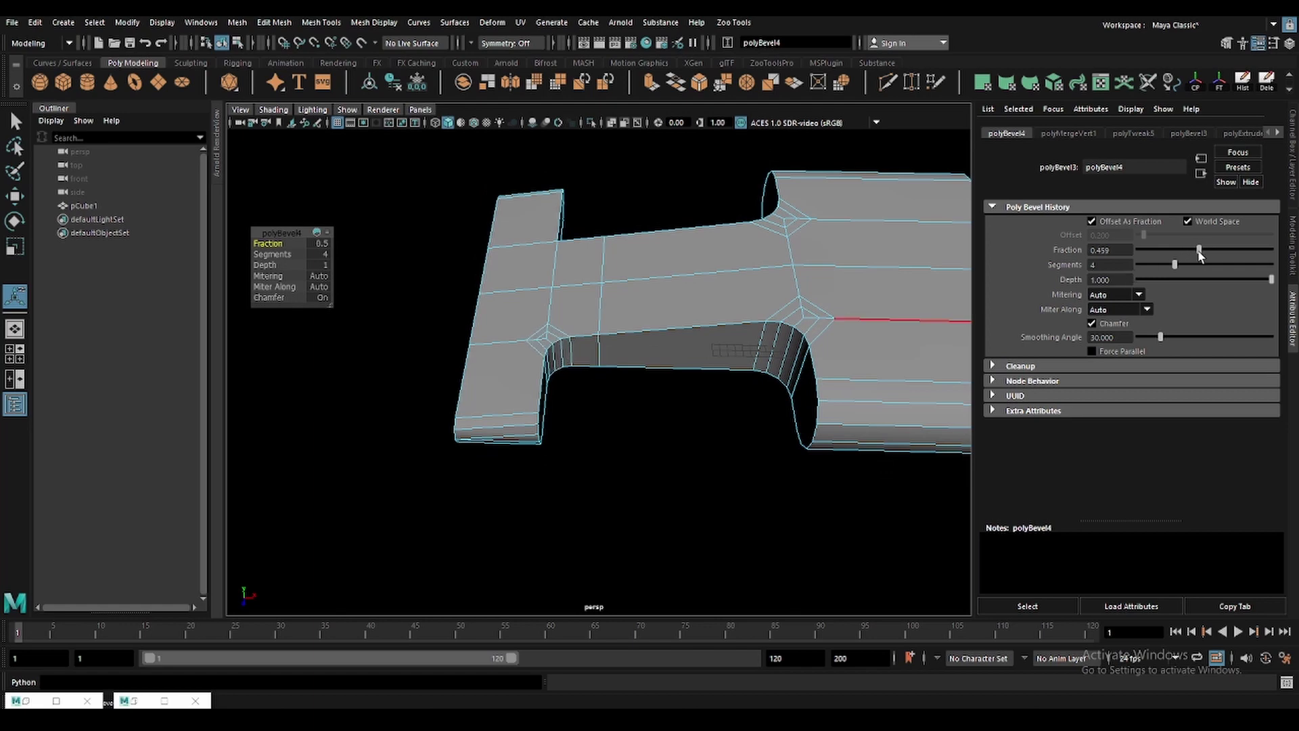
pyautogui.moveTo(846, 318)
pyautogui.keyDown('alt'); pyautogui.mouseDown()
pyautogui.moveTo(773, 335)
pyautogui.moveTo(706, 302)
pyautogui.moveTo(734, 377)
pyautogui.moveTo(601, 369)
pyautogui.mouseUp(); pyautogui.keyUp('alt')
pyautogui.press('q')
# Bevel the next inner corner edge with 4 segments at Fraction 0.438.
pyautogui.press('F8')
pyautogui.press('F10')
pyautogui.click(588, 335)
pyautogui.press('w')
pyautogui.press('q')
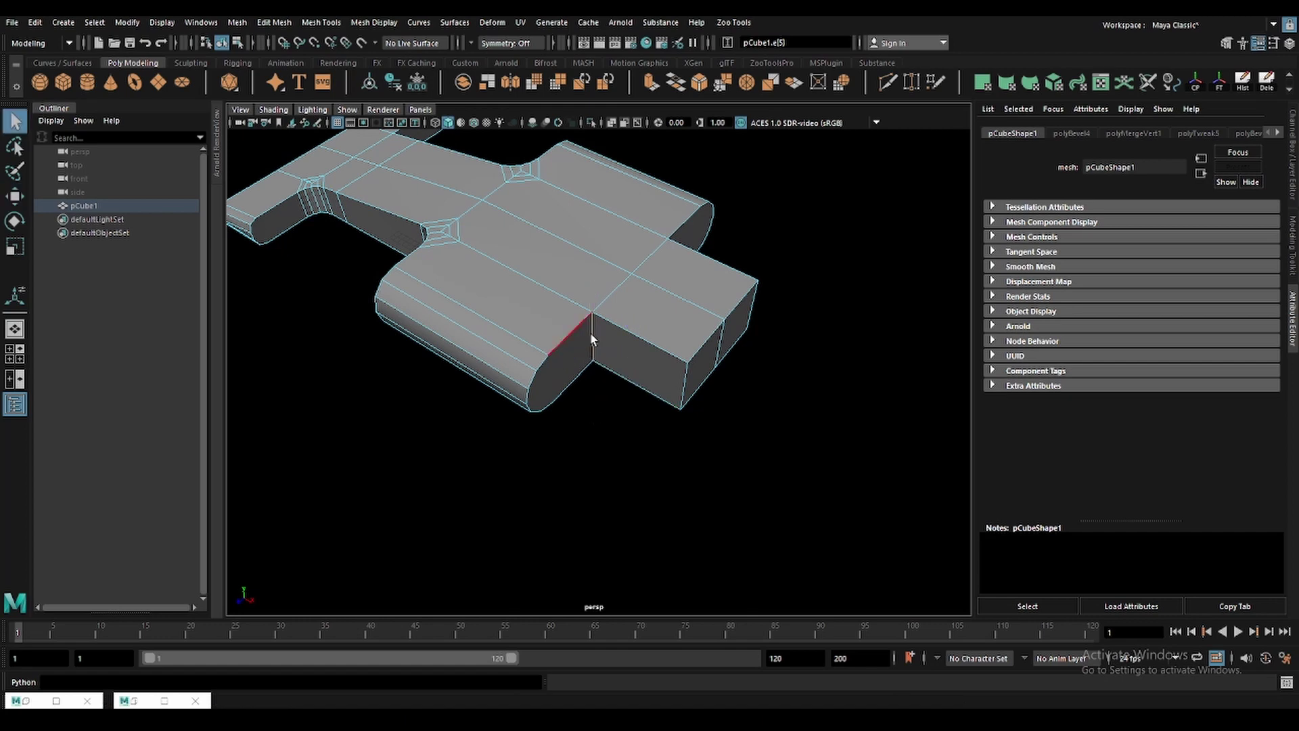
pyautogui.scroll(2, 595, 334)
pyautogui.hotkey('ctrl', 'b')
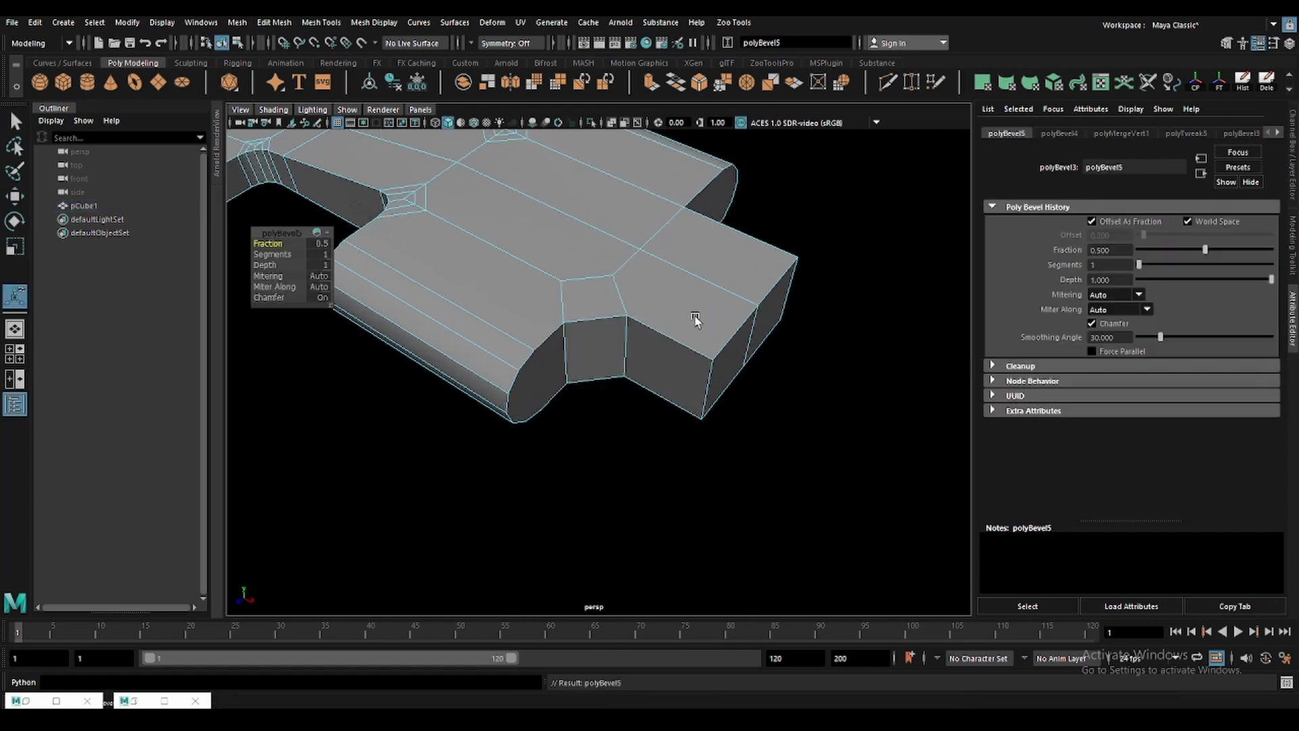
pyautogui.click(1178, 268)
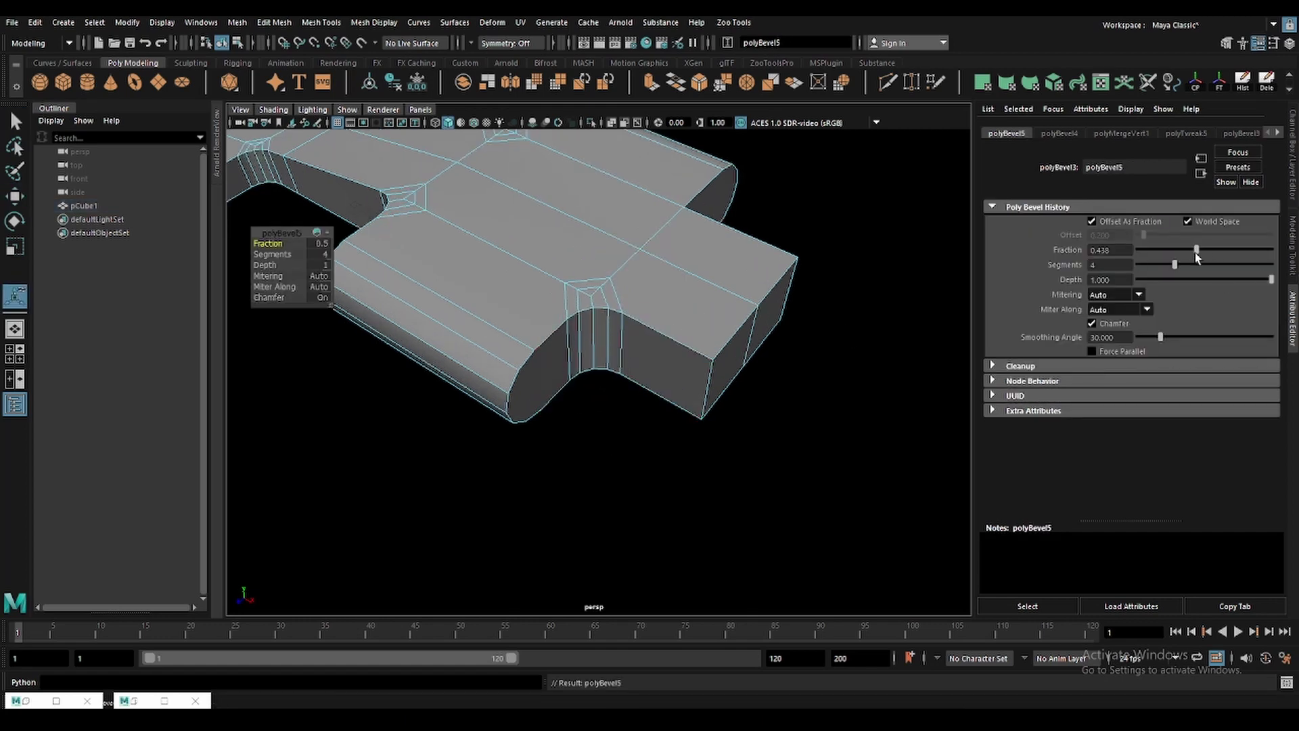
pyautogui.scroll(-3, 720, 347)
# Select the flat end face of the part.
pyautogui.press('F8')
pyautogui.keyDown('alt'); pyautogui.moveTo(720, 348); pyautogui.dragTo(738, 339); pyautogui.keyUp('alt')
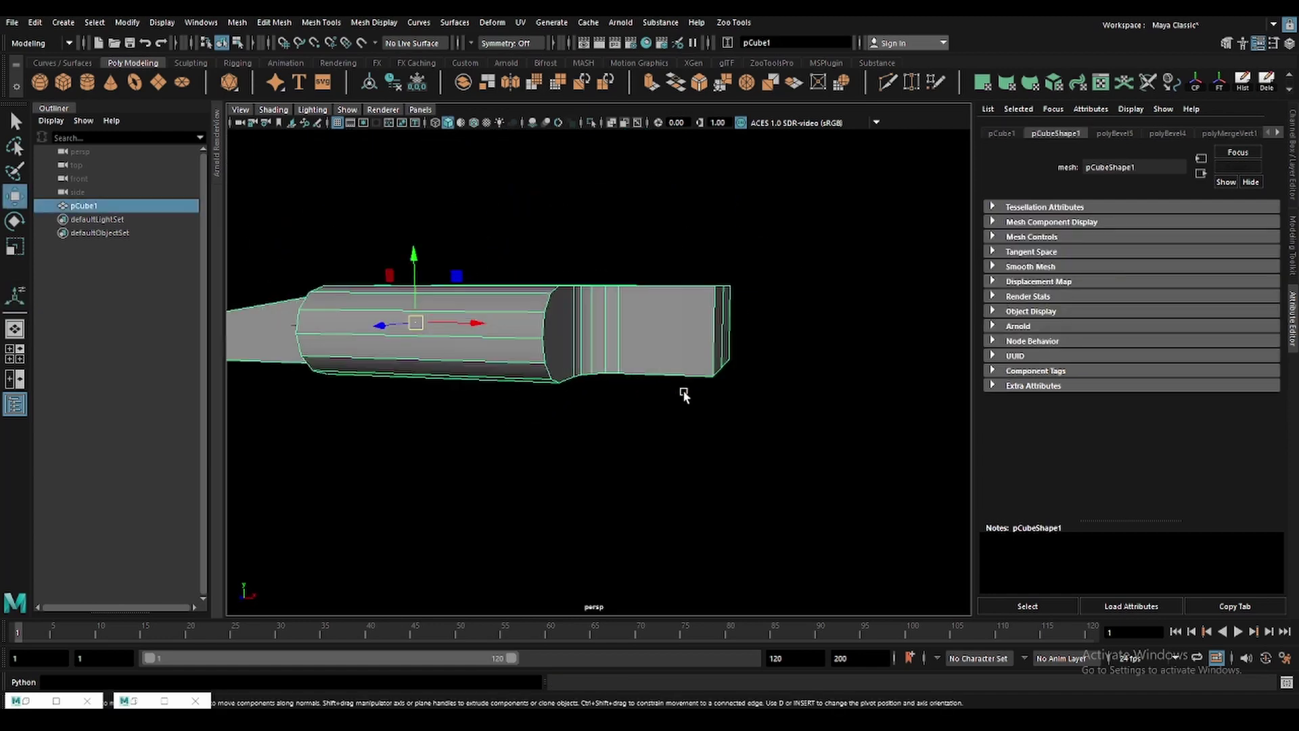
pyautogui.press('F10')
pyautogui.click(744, 339)
pyautogui.moveTo(743, 285); pyautogui.dragTo(745, 335)
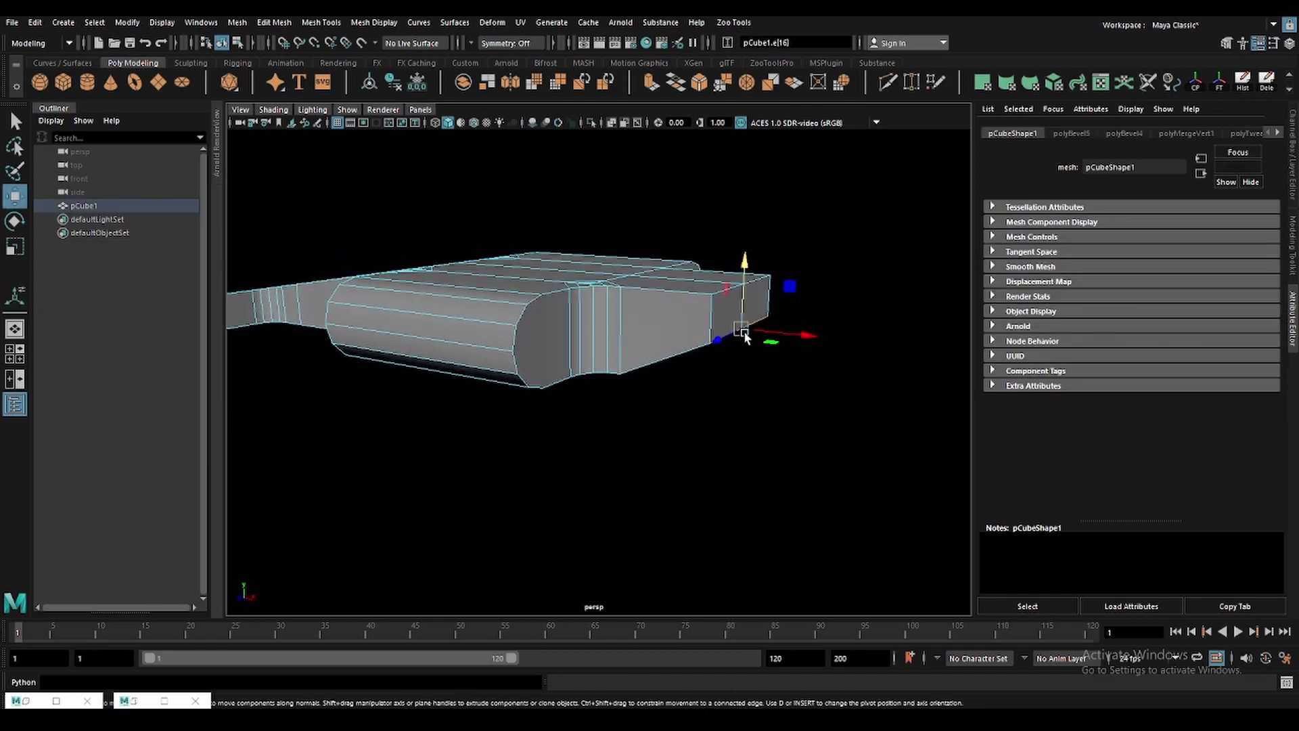
pyautogui.keyDown('alt'); pyautogui.moveTo(745, 335); pyautogui.dragTo(609, 352); pyautogui.keyUp('alt')
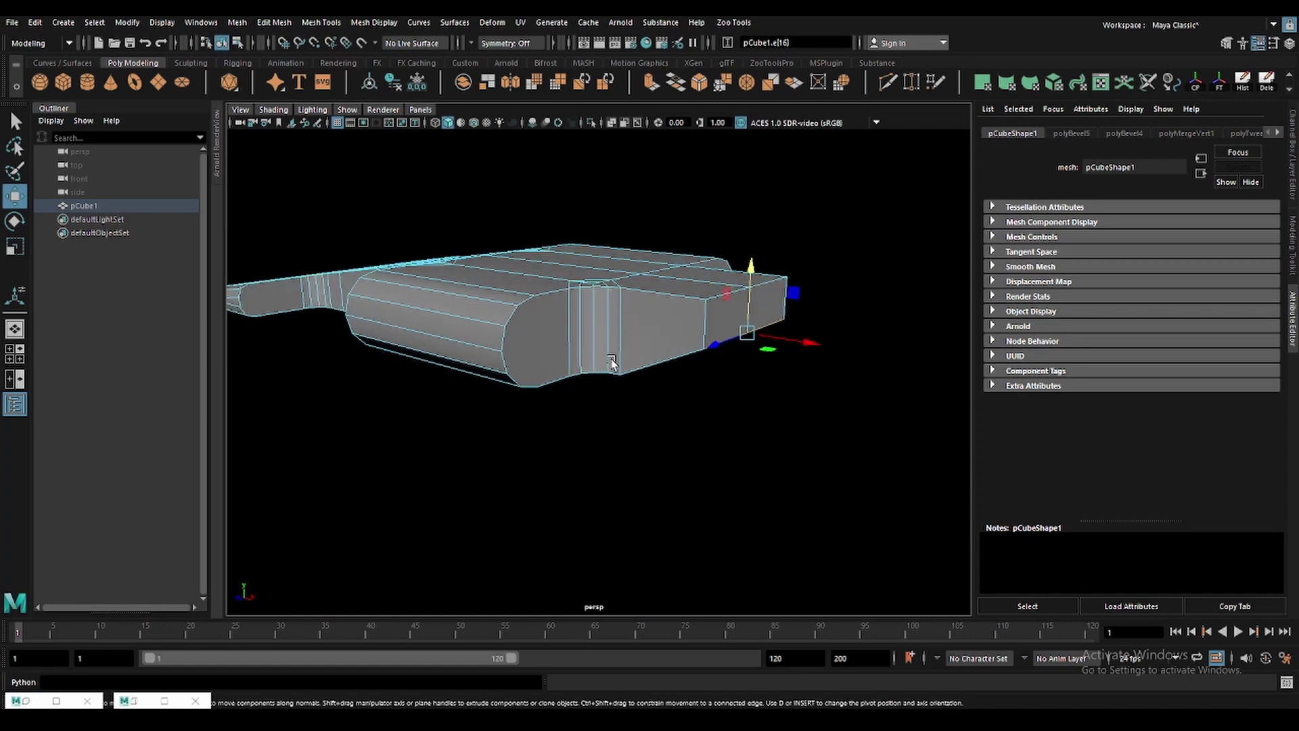
pyautogui.press('F11')
pyautogui.press('q')
pyautogui.click(611, 387)
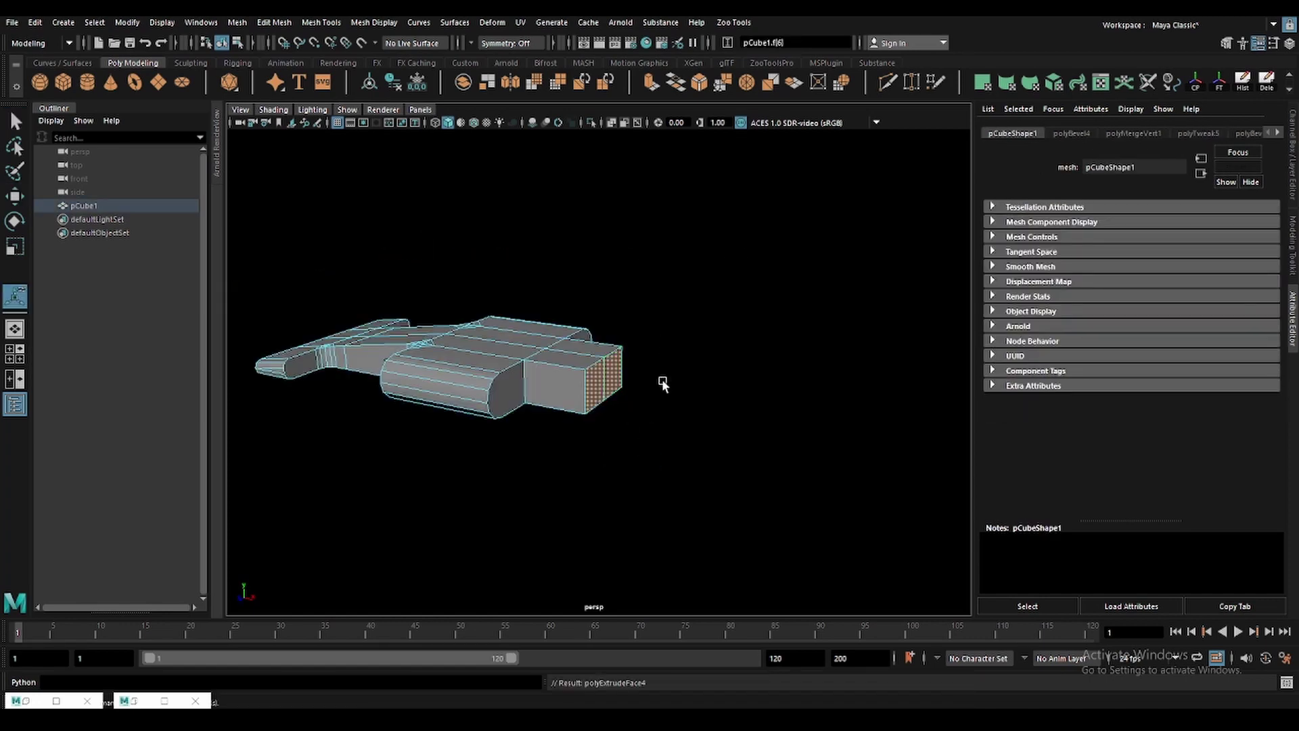
# Extrude the end face outward and delete the extra edge loop.
pyautogui.hotkey('ctrl', 'e')
pyautogui.moveTo(660, 380); pyautogui.dragTo(716, 403)
pyautogui.click(584, 396)
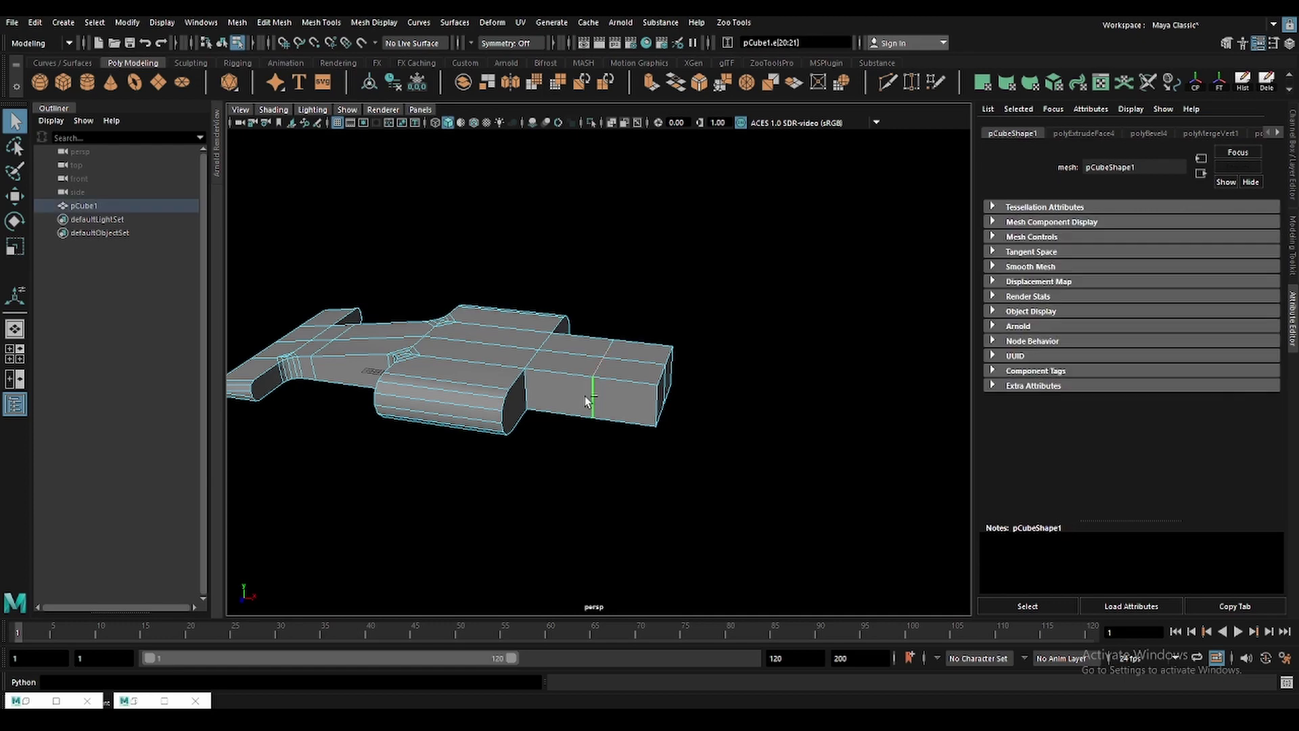
pyautogui.hotkey('ctrl', 'Delete')
# Raise, stretch and rotate the extension's end vertices to angle it upward.
pyautogui.click(668, 387)
pyautogui.press('w')
pyautogui.keyDown('alt'); pyautogui.moveTo(667, 350); pyautogui.dragTo(654, 276); pyautogui.keyUp('alt')
pyautogui.hotkey('ctrl', 'F9')
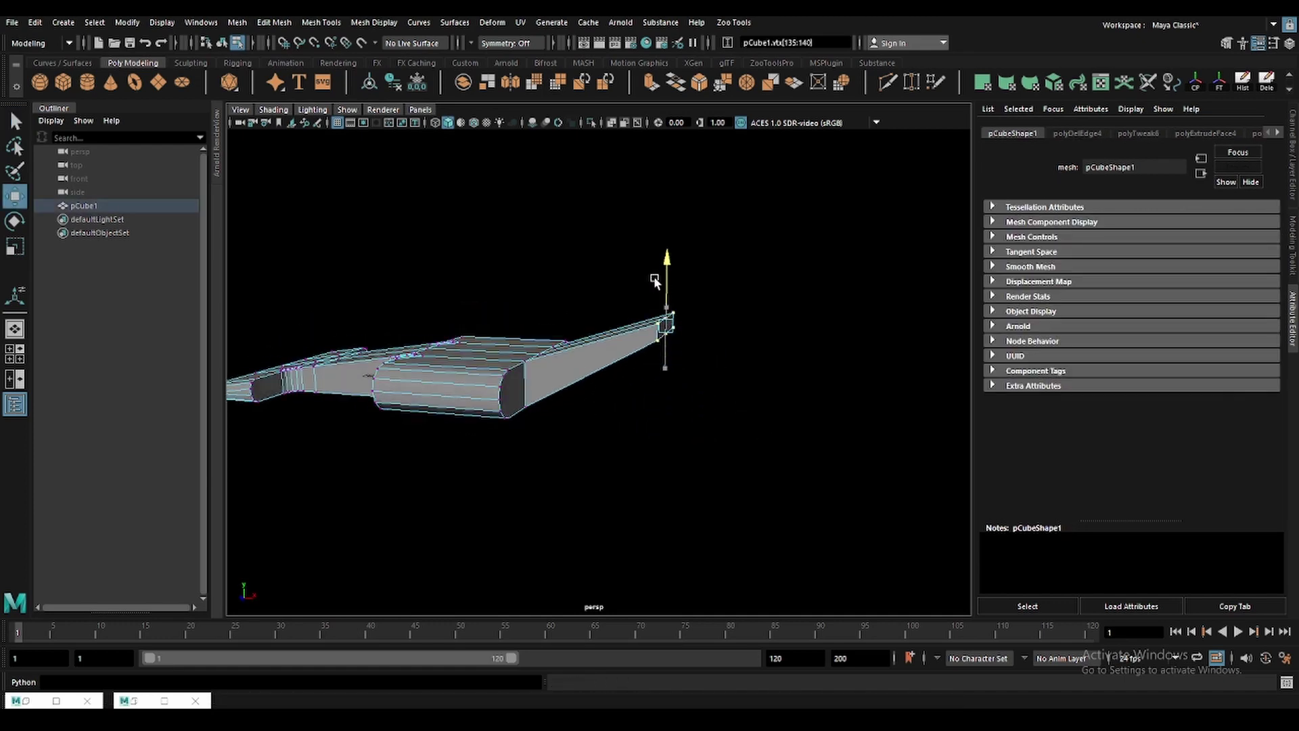
pyautogui.moveTo(717, 326)
pyautogui.mouseDown()
pyautogui.moveTo(736, 325)
pyautogui.moveTo(678, 278)
pyautogui.moveTo(761, 325)
pyautogui.moveTo(726, 304)
pyautogui.moveTo(719, 352)
pyautogui.moveTo(681, 274)
pyautogui.moveTo(730, 286)
pyautogui.moveTo(649, 318)
pyautogui.mouseUp()
pyautogui.press('F10')
pyautogui.press('F9')
pyautogui.press('e')
# Extrude the tip face out with Local Translate Z 15.773.
pyautogui.keyDown('shift'); pyautogui.moveTo(650, 318); pyautogui.dragTo(624, 338, button='right'); pyautogui.keyUp('shift')
pyautogui.moveTo(653, 374)
pyautogui.keyDown('alt'); pyautogui.mouseDown()
pyautogui.moveTo(668, 410)
pyautogui.moveTo(573, 378)
pyautogui.mouseUp(); pyautogui.keyUp('alt')
pyautogui.click(638, 371)
pyautogui.hotkey('ctrl', 'e')
pyautogui.moveTo(542, 433)
pyautogui.keyDown('alt'); pyautogui.mouseDown()
pyautogui.moveTo(670, 379)
pyautogui.moveTo(705, 429)
pyautogui.moveTo(642, 402)
pyautogui.moveTo(676, 379)
pyautogui.moveTo(431, 344)
pyautogui.mouseUp(); pyautogui.keyUp('alt')
# Bevel the extension's tip edge with Fraction 1.
pyautogui.press('q')
pyautogui.click(704, 296)
pyautogui.keyDown('alt'); pyautogui.moveTo(597, 335); pyautogui.dragTo(510, 331); pyautogui.keyUp('alt')
pyautogui.hotkey('ctrl', 'b')
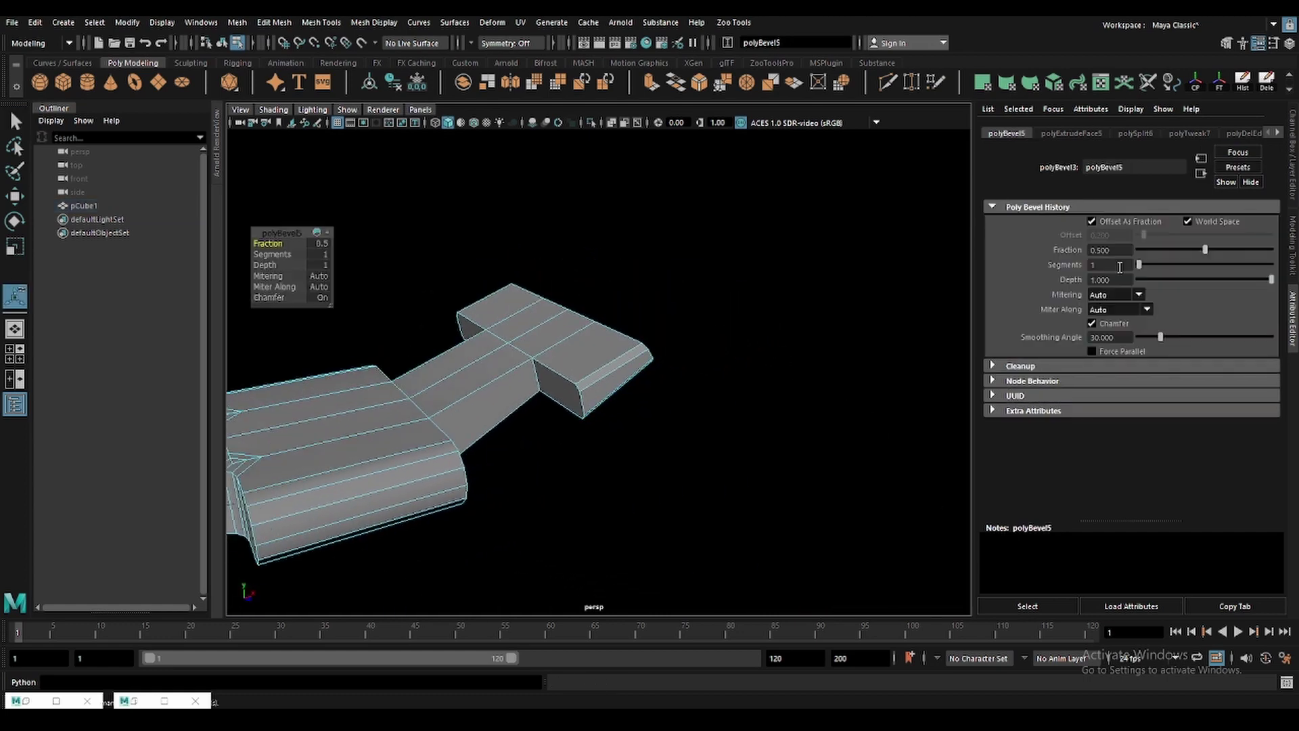
pyautogui.moveTo(1206, 250); pyautogui.dragTo(1272, 250)
pyautogui.moveTo(677, 379)
pyautogui.keyDown('alt'); pyautogui.mouseDown()
pyautogui.moveTo(634, 354)
pyautogui.moveTo(583, 386)
pyautogui.moveTo(623, 377)
pyautogui.moveTo(722, 257)
pyautogui.mouseUp(); pyautogui.keyUp('alt')
# Inspect the bevelled tip in wireframe and orbit to view the part from underneath.
pyautogui.press('4')
pyautogui.press('q')
pyautogui.click(549, 369)
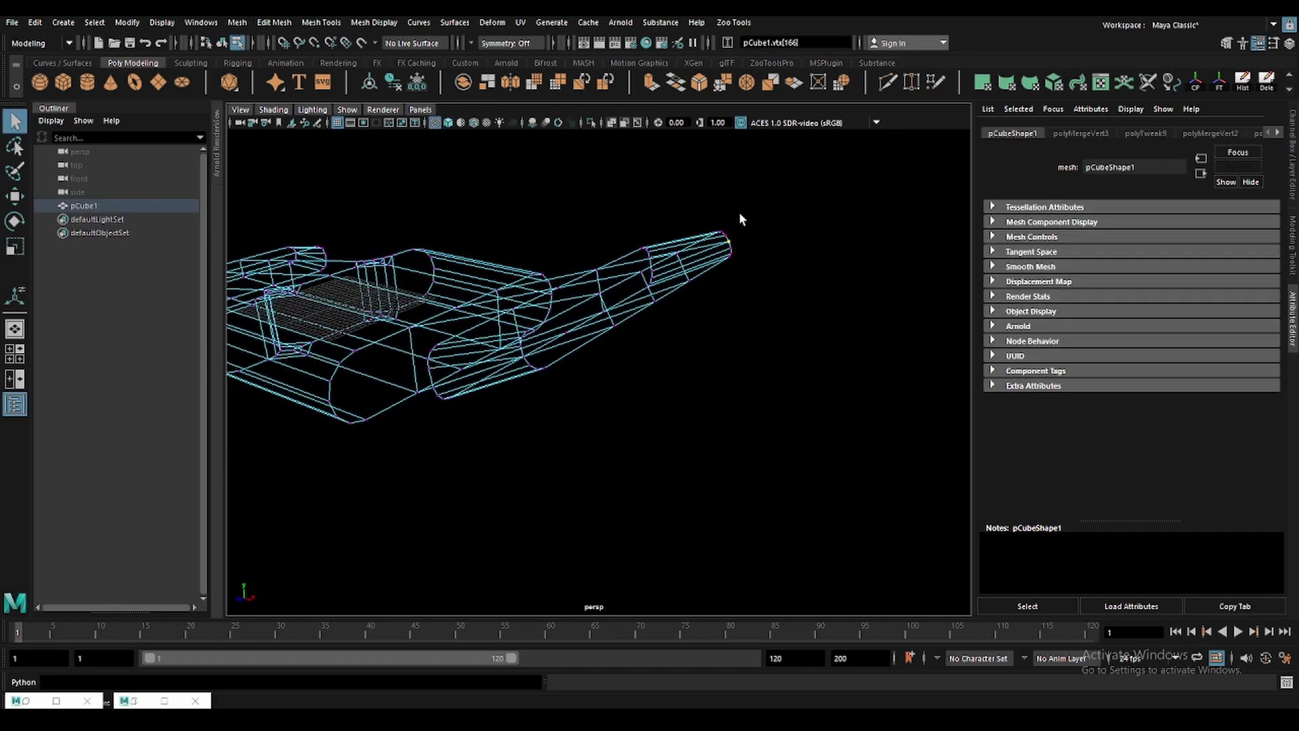
pyautogui.press('5')
pyautogui.moveTo(770, 191)
pyautogui.keyDown('alt'); pyautogui.mouseDown()
pyautogui.moveTo(587, 299)
pyautogui.moveTo(648, 400)
pyautogui.moveTo(603, 376)
pyautogui.mouseUp(); pyautogui.keyUp('alt')
pyautogui.click(587, 298)
pyautogui.press('w')
pyautogui.moveTo(695, 353)
pyautogui.keyDown('alt'); pyautogui.mouseDown()
pyautogui.moveTo(628, 387)
pyautogui.moveTo(534, 366)
pyautogui.moveTo(616, 414)
pyautogui.moveTo(593, 343)
pyautogui.moveTo(637, 359)
pyautogui.moveTo(619, 347)
pyautogui.mouseUp(); pyautogui.keyUp('alt')
# Bevel an inner corner edge with 4 segments at Fraction about 0.515.
pyautogui.click(611, 411)
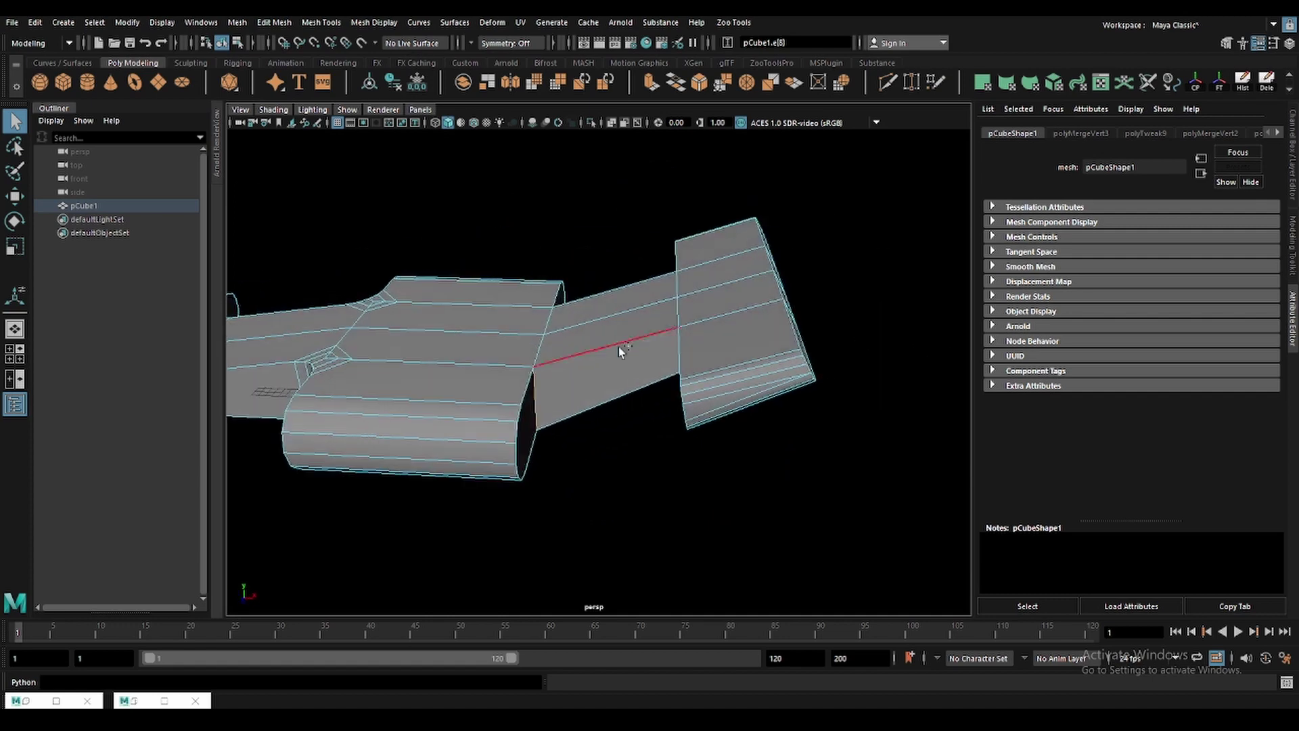
pyautogui.hotkey('ctrl', 'b')
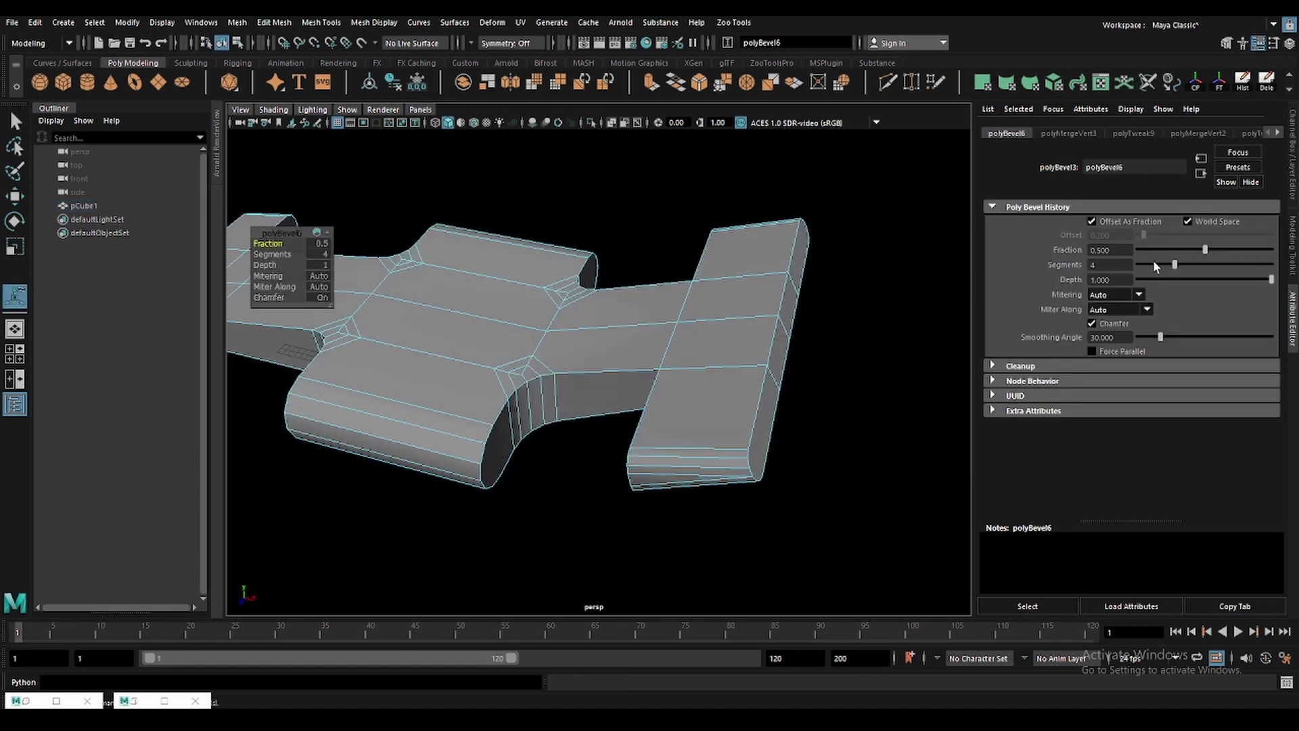
pyautogui.moveTo(1206, 251); pyautogui.dragTo(1207, 250)
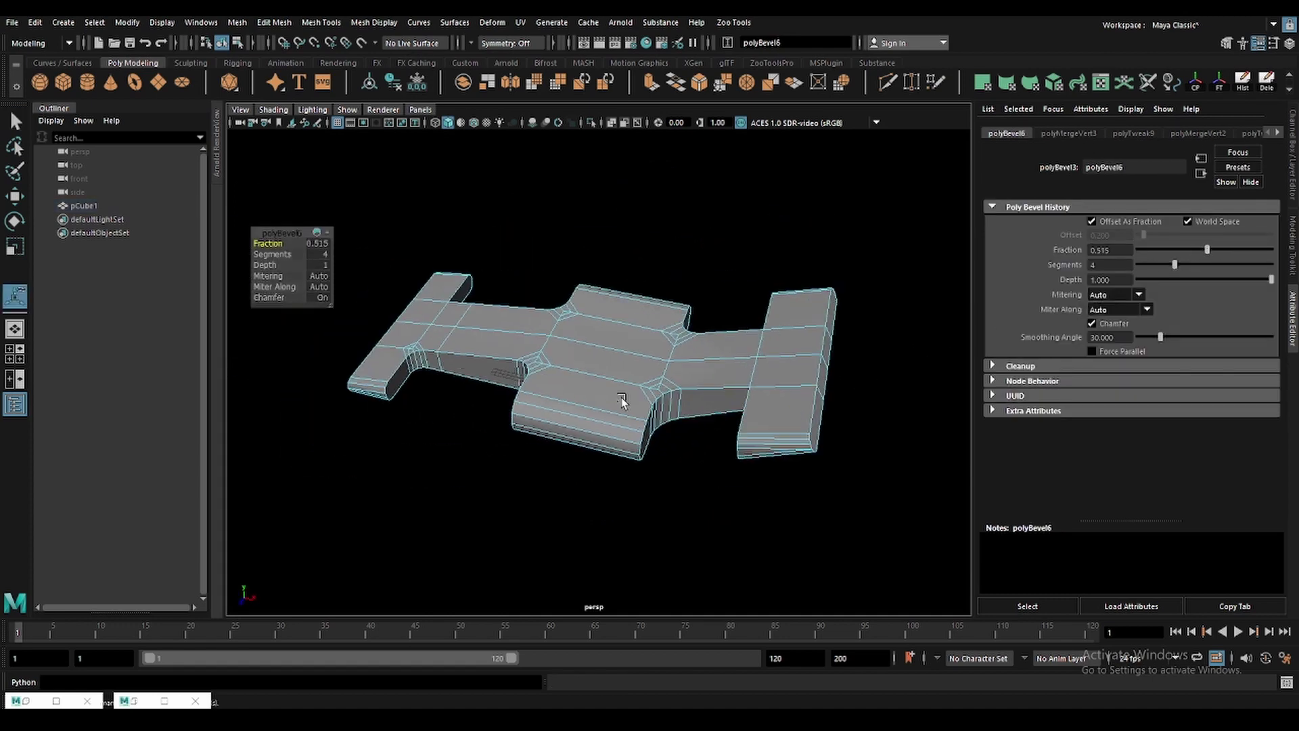
pyautogui.keyDown('alt'); pyautogui.moveTo(621, 400); pyautogui.dragTo(675, 426); pyautogui.keyUp('alt')
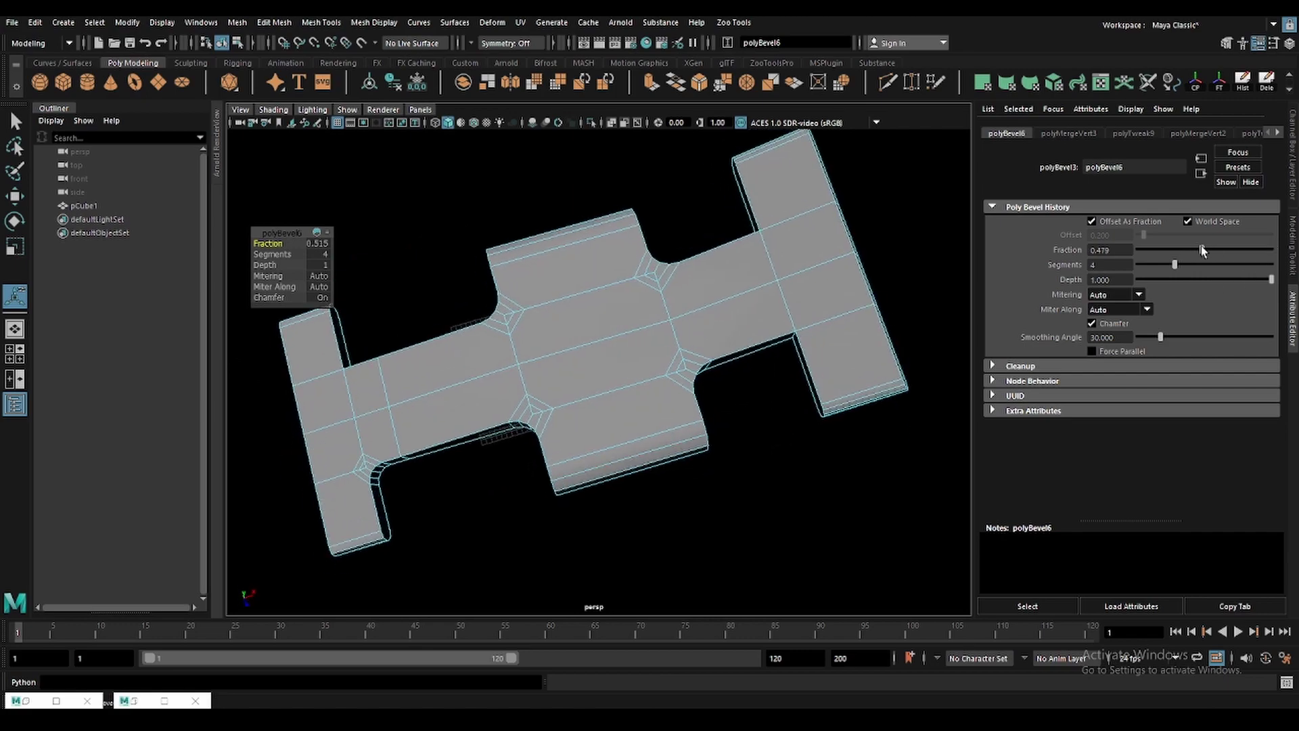
pyautogui.moveTo(697, 277)
pyautogui.keyDown('alt'); pyautogui.mouseDown()
pyautogui.moveTo(626, 343)
pyautogui.moveTo(567, 352)
pyautogui.mouseUp(); pyautogui.keyUp('alt')
# Bevel the last inner corner edge into a 4-segment fillet at Fraction 0.284.
pyautogui.click(627, 367)
pyautogui.press('w')
pyautogui.moveTo(567, 352); pyautogui.dragTo(567, 318, button='right')
pyautogui.moveTo(567, 352)
pyautogui.keyDown('alt'); pyautogui.mouseDown()
pyautogui.moveTo(676, 377)
pyautogui.moveTo(700, 343)
pyautogui.mouseUp(); pyautogui.keyUp('alt')
pyautogui.click(580, 364)
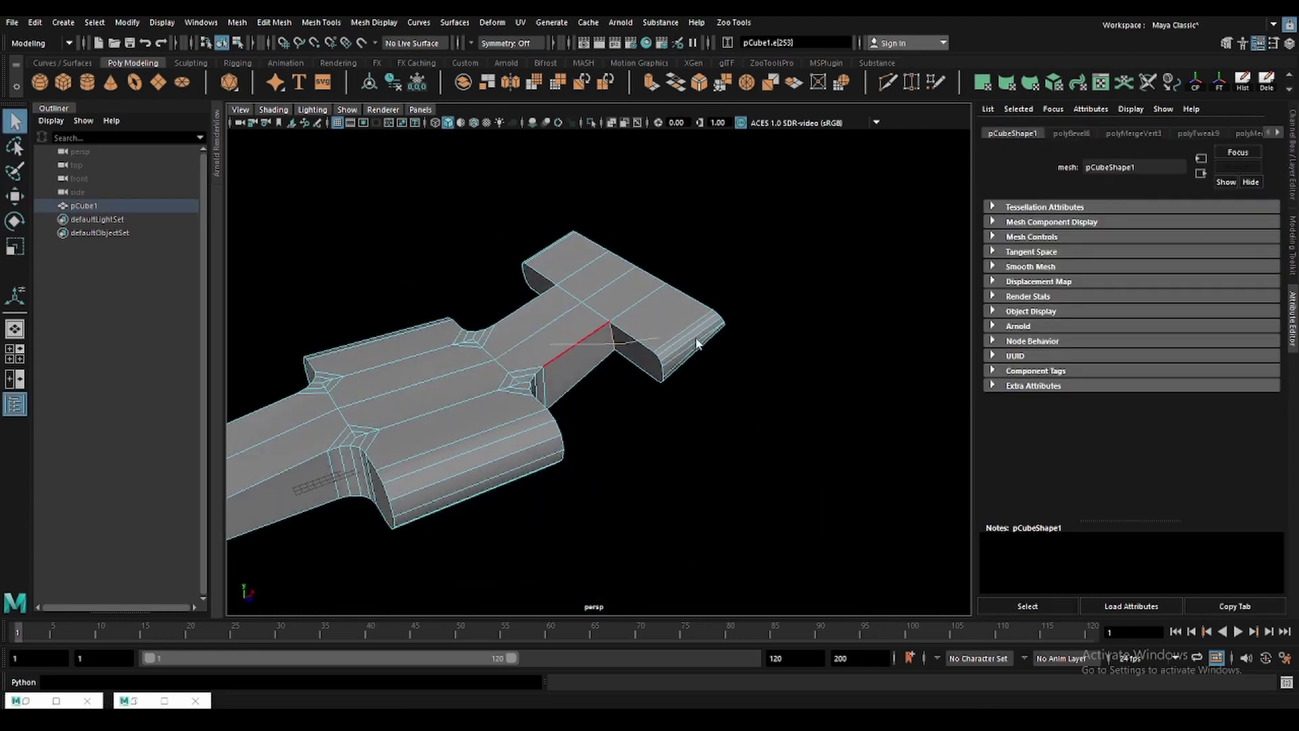
pyautogui.hotkey('ctrl', 'b')
pyautogui.press('f')
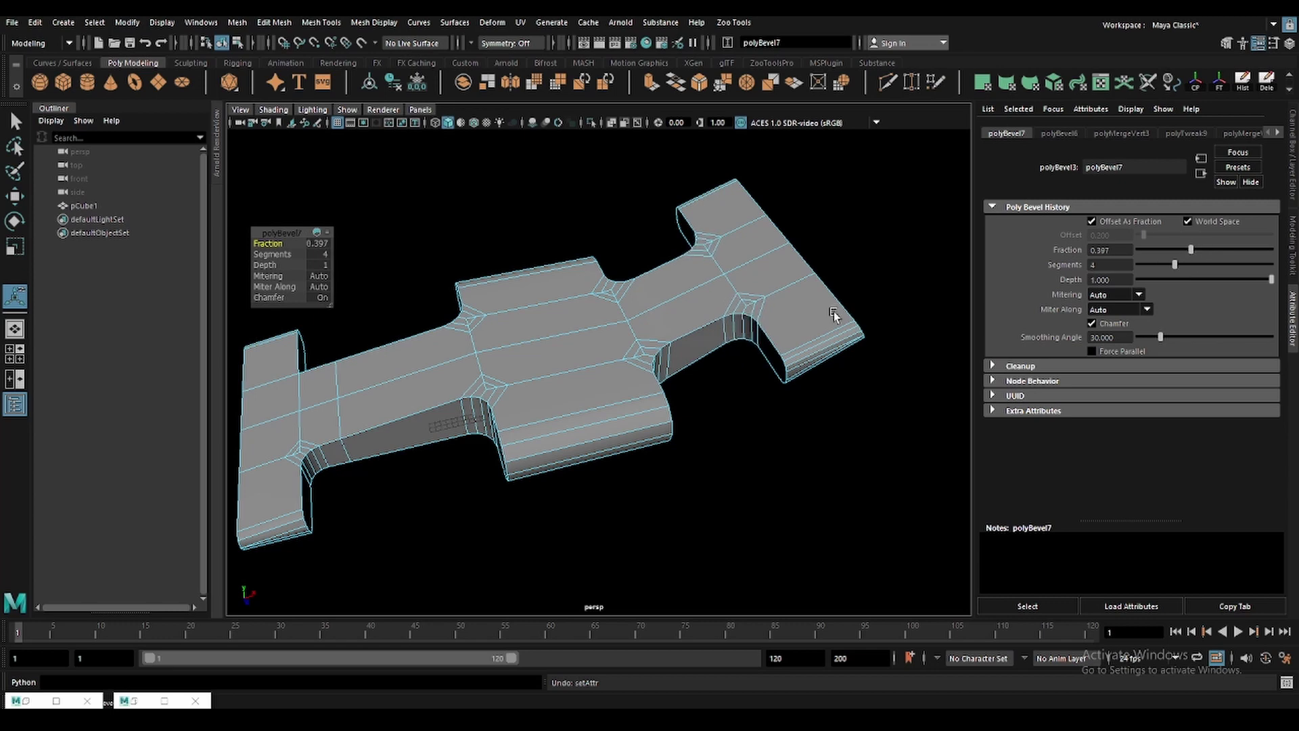
pyautogui.scroll(3, 833, 311)
pyautogui.scroll(-1, 834, 311)
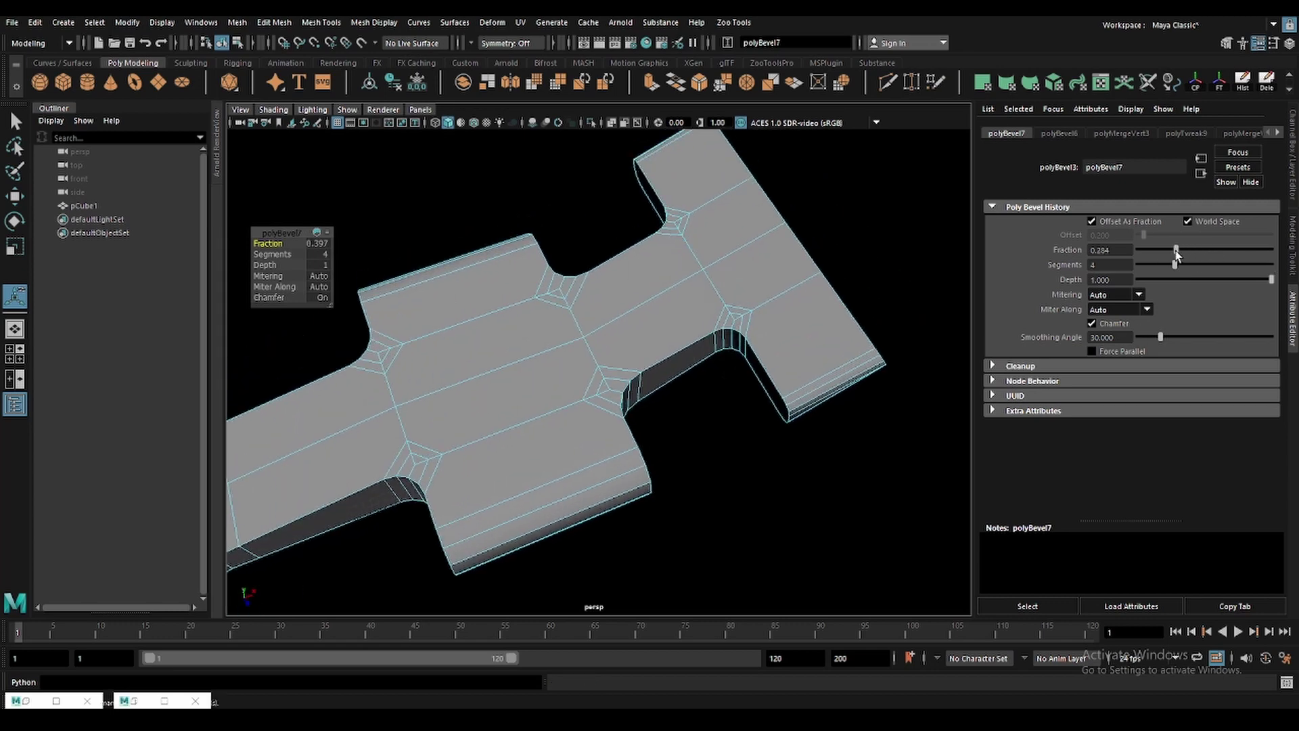
# Delete the top half of the part, keeping one half.
pyautogui.press('q')
pyautogui.click(644, 279)
pyautogui.press('f')
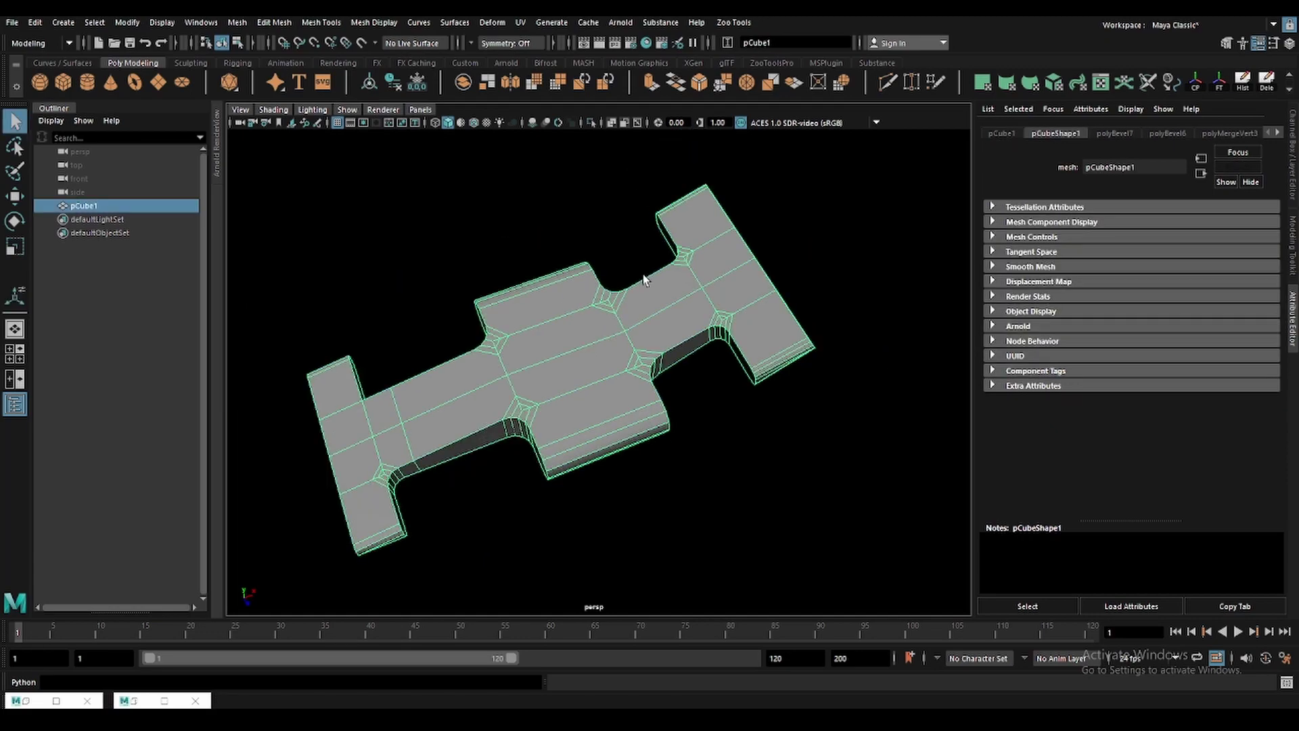
pyautogui.moveTo(562, 366)
pyautogui.keyDown('alt'); pyautogui.mouseDown()
pyautogui.moveTo(452, 249)
pyautogui.moveTo(521, 229)
pyautogui.mouseUp(); pyautogui.keyUp('alt')
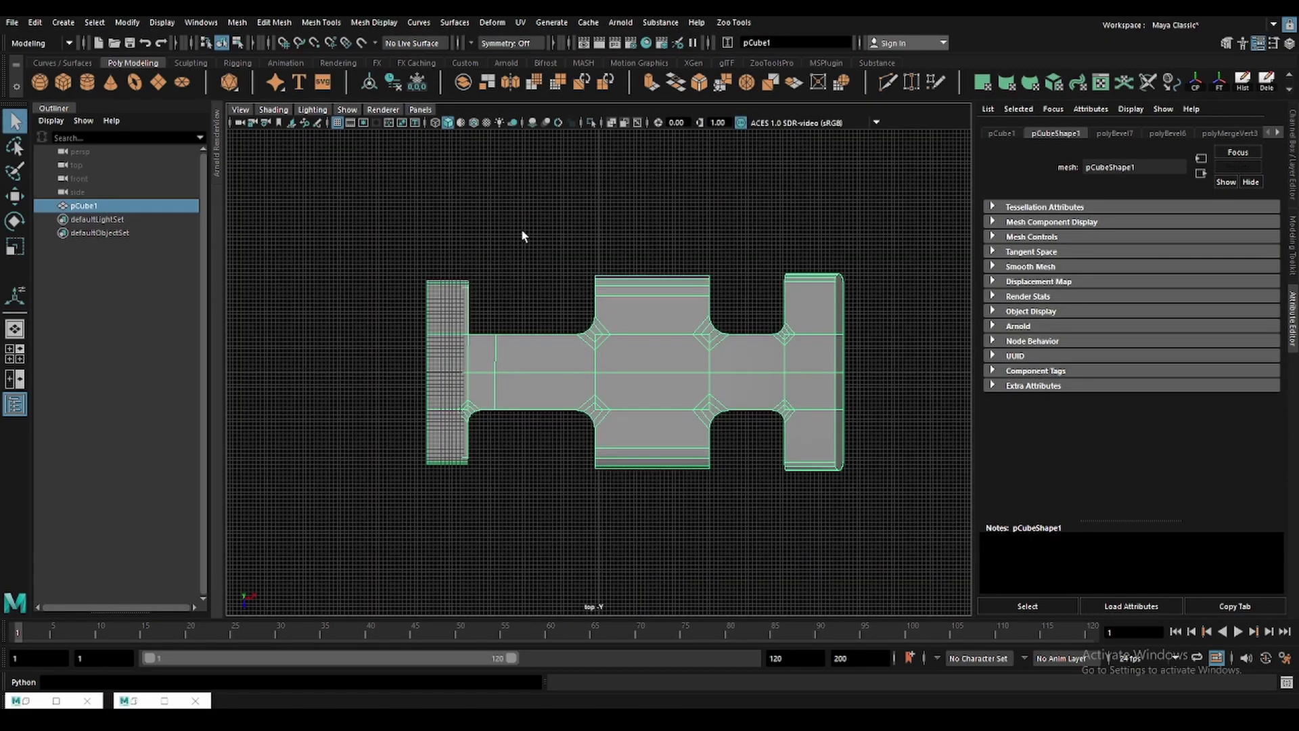
pyautogui.moveTo(387, 207); pyautogui.dragTo(891, 347)
pyautogui.press('Delete')
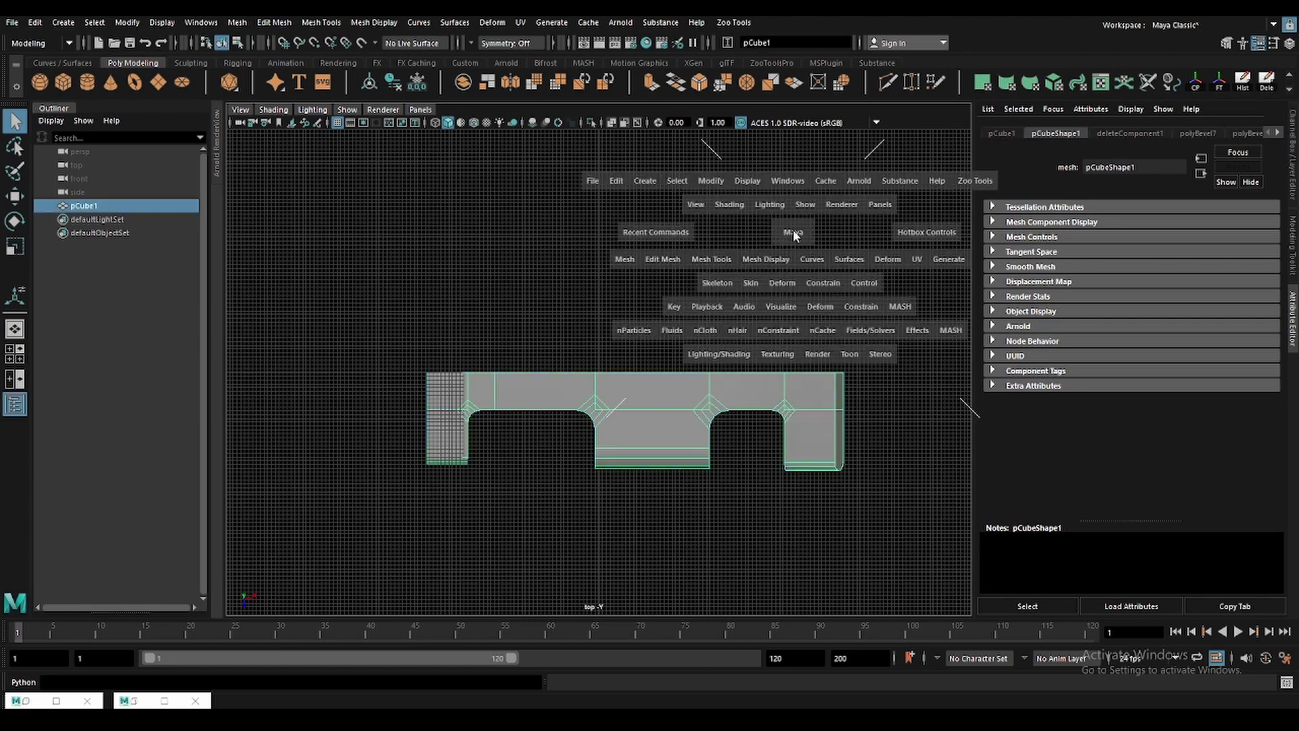
# Duplicate the half, freeze its transforms, and mirror it with Scale Z -1.
pyautogui.press('space')
pyautogui.press('w')
pyautogui.hotkey('ctrl', 'd')
pyautogui.click(1294, 157)
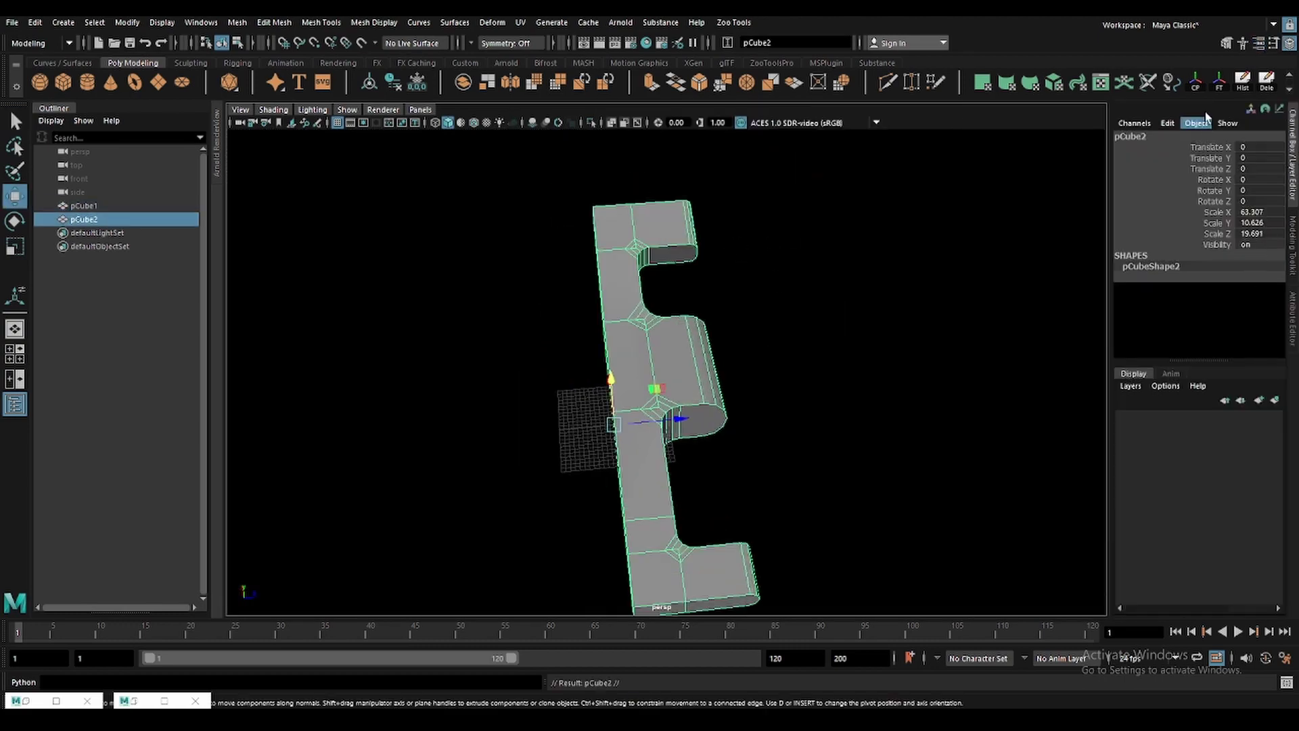
pyautogui.hotkey('ctrl', 'shift', 'f')
pyautogui.press('Return')
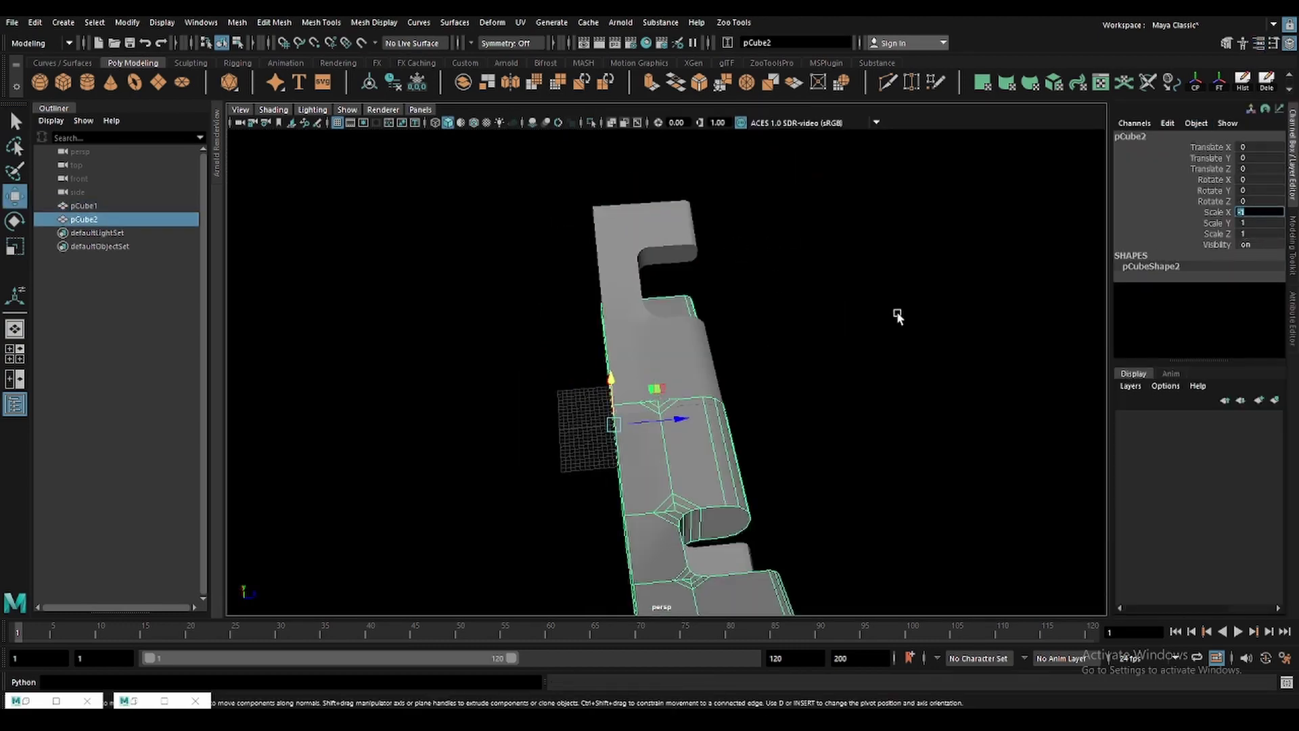
pyautogui.hotkey('ctrl', 'z')
pyautogui.click(1248, 233)
pyautogui.press('Return')
# Combine both halves and merge the centre seam vertices at threshold 0.001.
pyautogui.keyDown('shift'); pyautogui.click(697, 323); pyautogui.keyUp('shift')
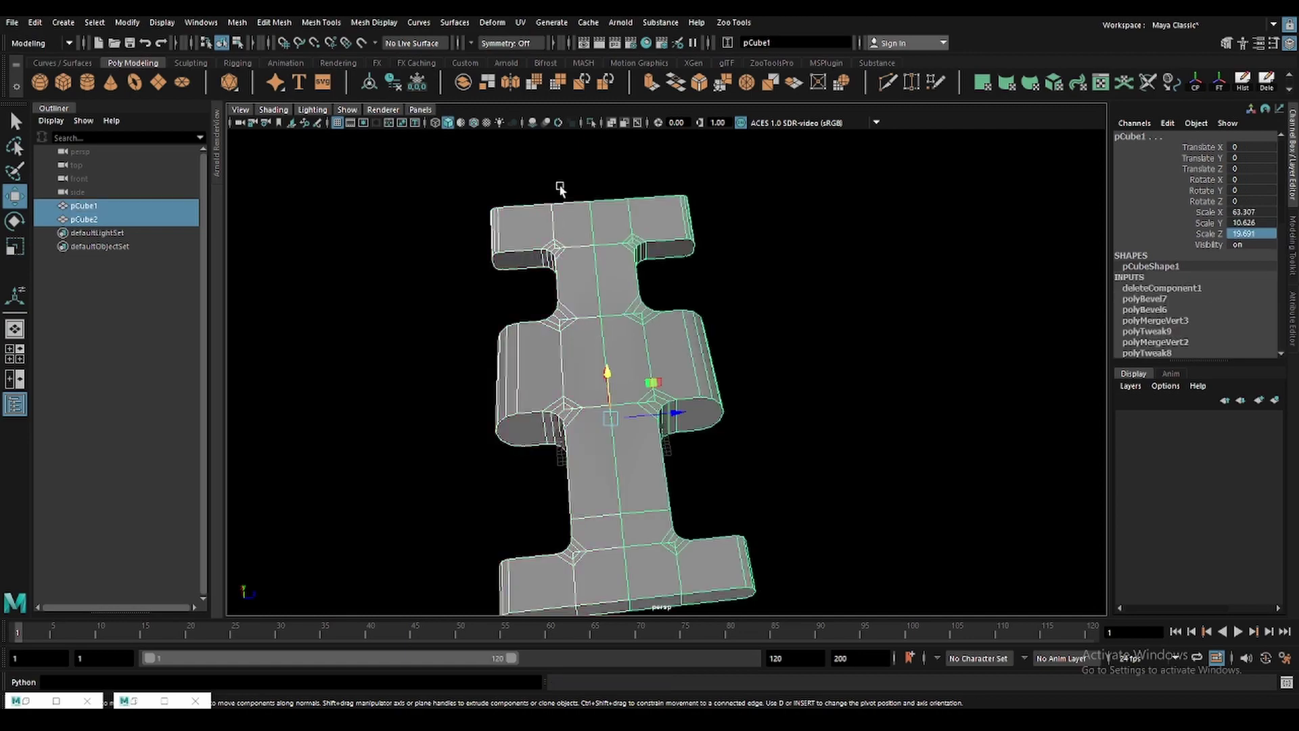
pyautogui.keyDown('shift'); pyautogui.moveTo(697, 323); pyautogui.dragTo(670, 298, button='right'); pyautogui.keyUp('shift')
pyautogui.press('space')
pyautogui.press('4')
pyautogui.press('F9')
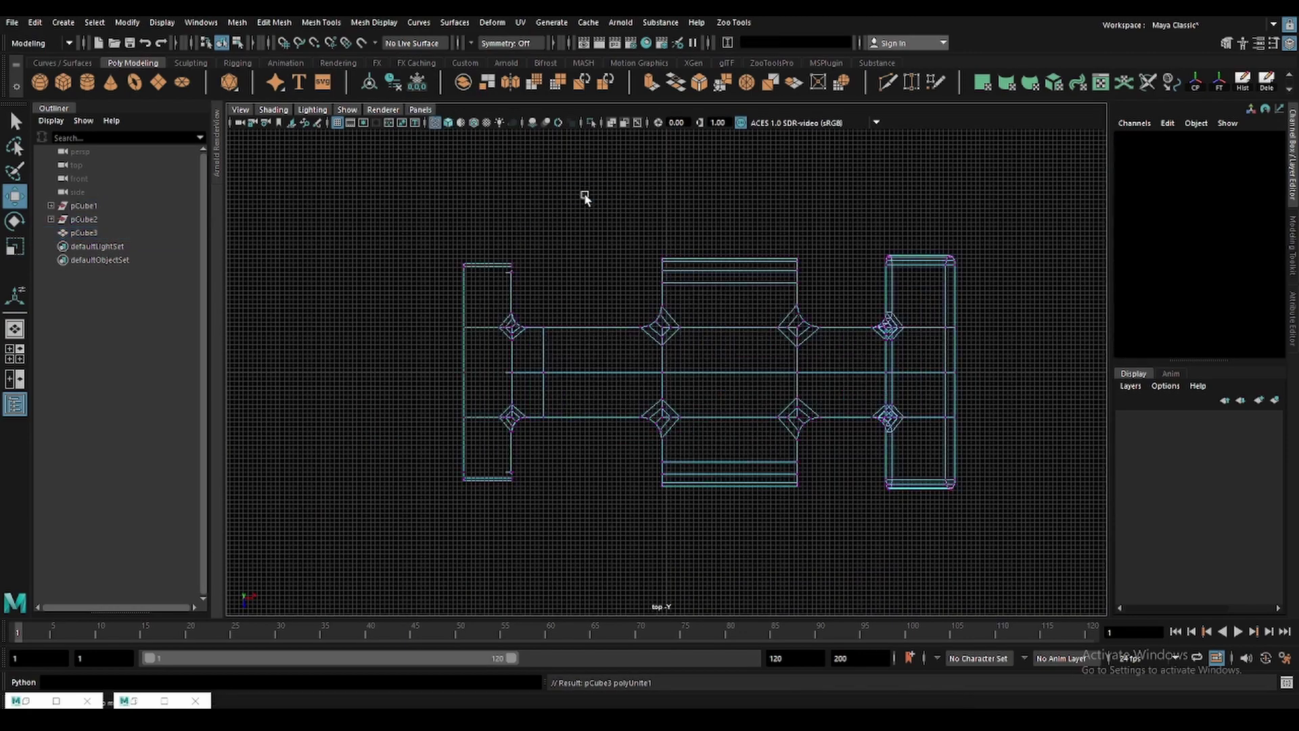
pyautogui.moveTo(454, 368); pyautogui.dragTo(823, 385)
pyautogui.keyDown('shift'); pyautogui.moveTo(666, 365); pyautogui.dragTo(748, 255, button='right'); pyautogui.keyUp('shift')
pyautogui.press('space')
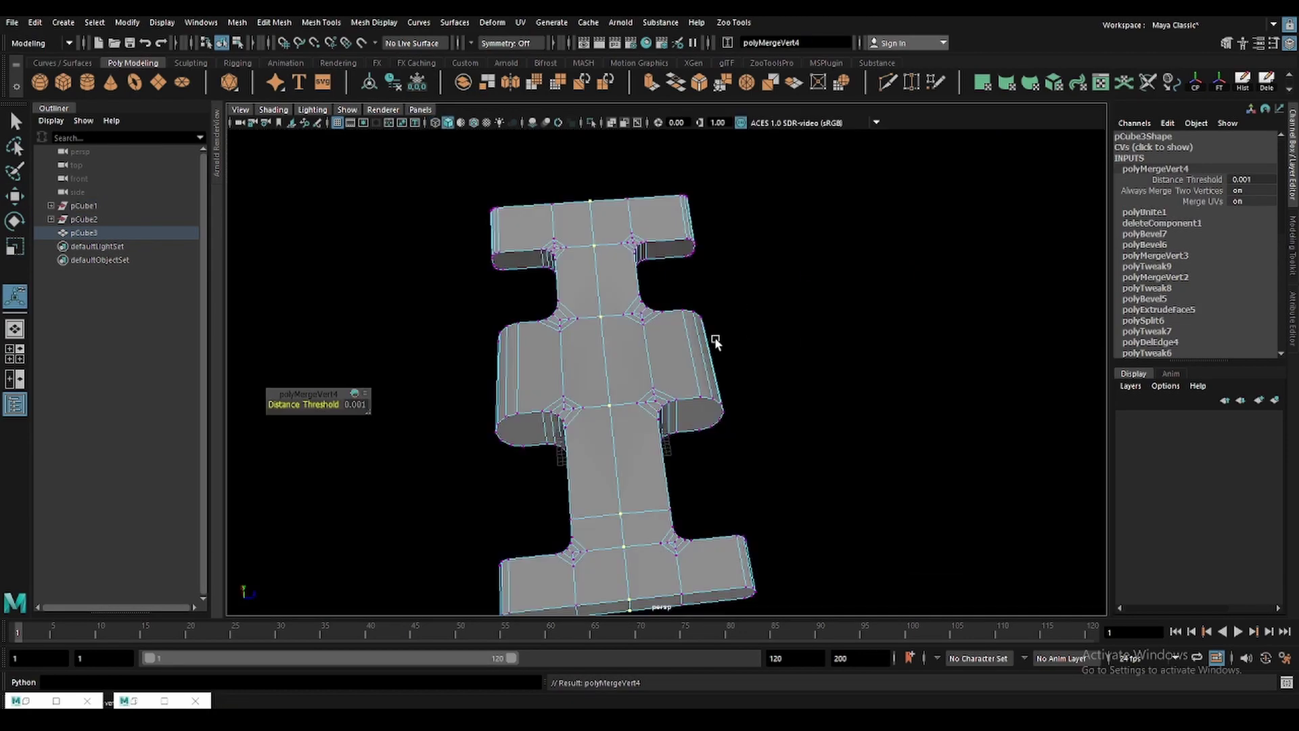
# Bevel the centre edges into two parallel edges with Chamfer off, Fraction 0.649.
pyautogui.press('q')
pyautogui.hotkey('ctrl', 'z')
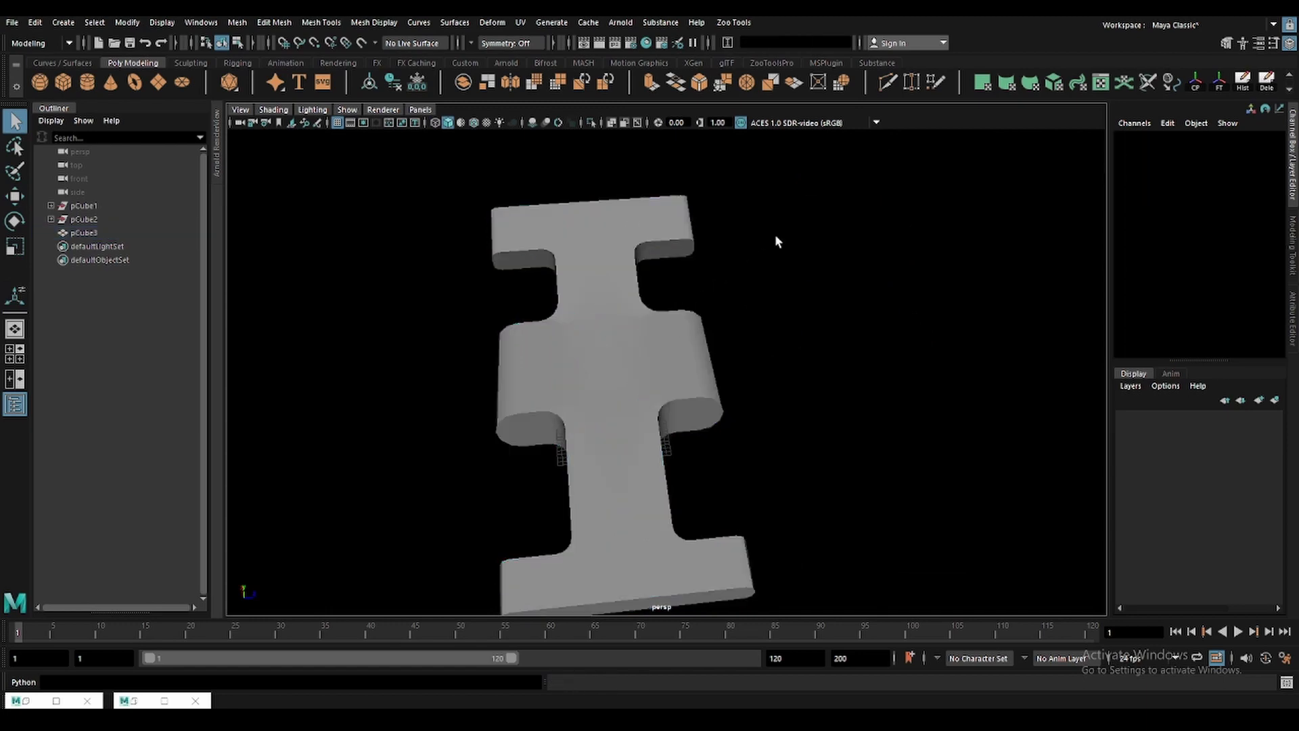
pyautogui.scroll(2, 580, 373)
pyautogui.hotkey('ctrl', 'b')
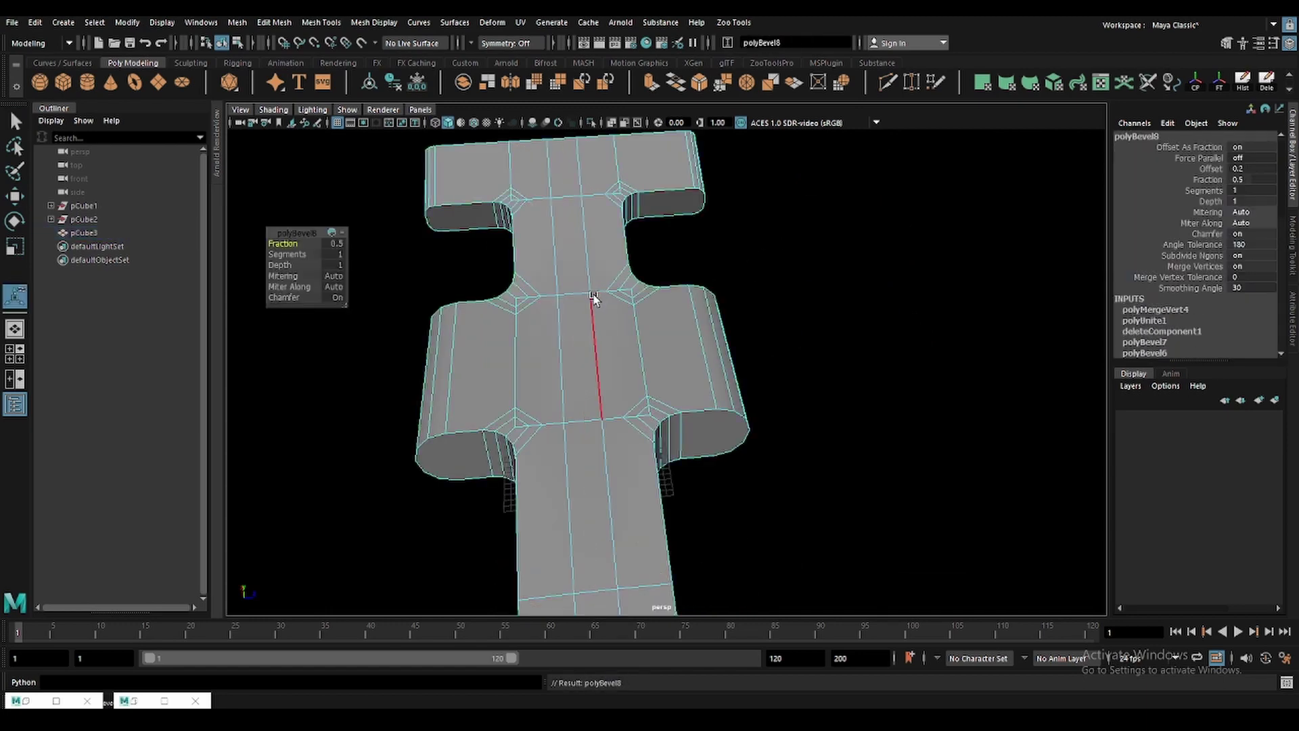
pyautogui.click(336, 303)
pyautogui.keyDown('alt'); pyautogui.moveTo(632, 357); pyautogui.dragTo(745, 304); pyautogui.keyUp('alt')
pyautogui.hotkey('ctrl', 'a')
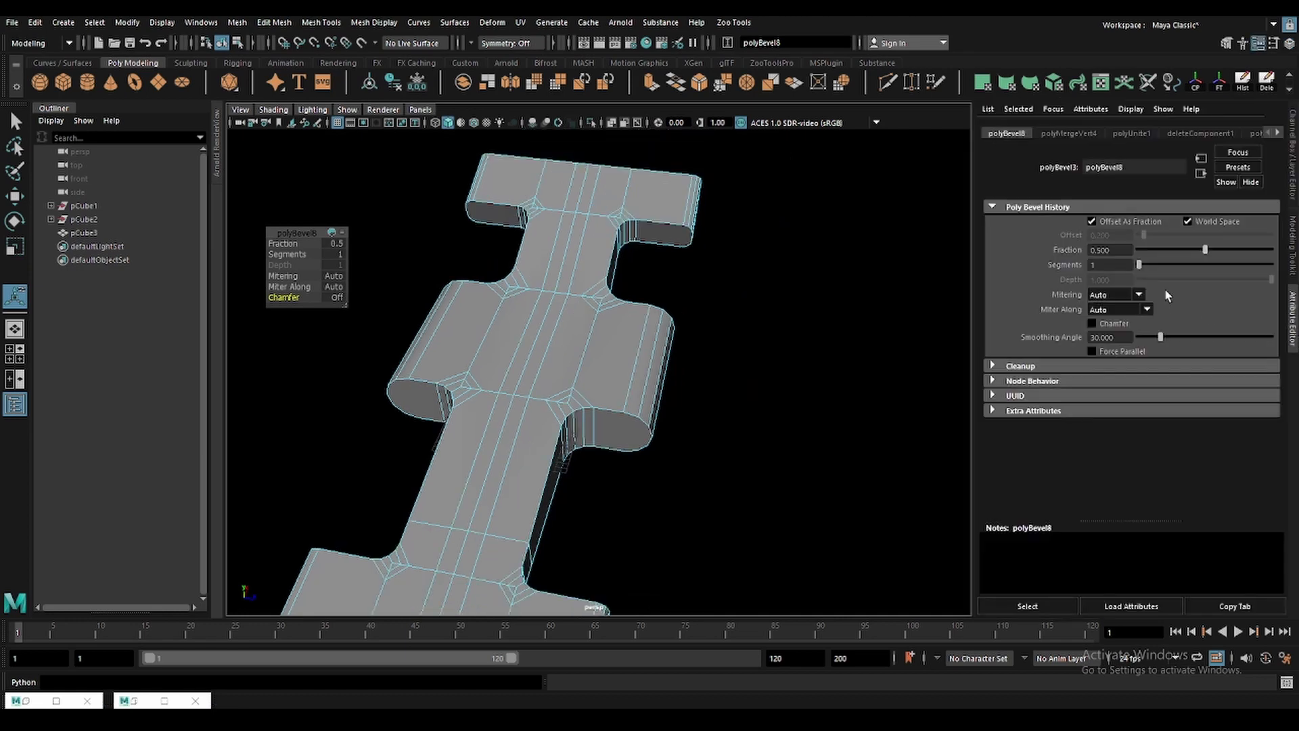
pyautogui.keyDown('alt'); pyautogui.moveTo(555, 365); pyautogui.dragTo(656, 327); pyautogui.keyUp('alt')
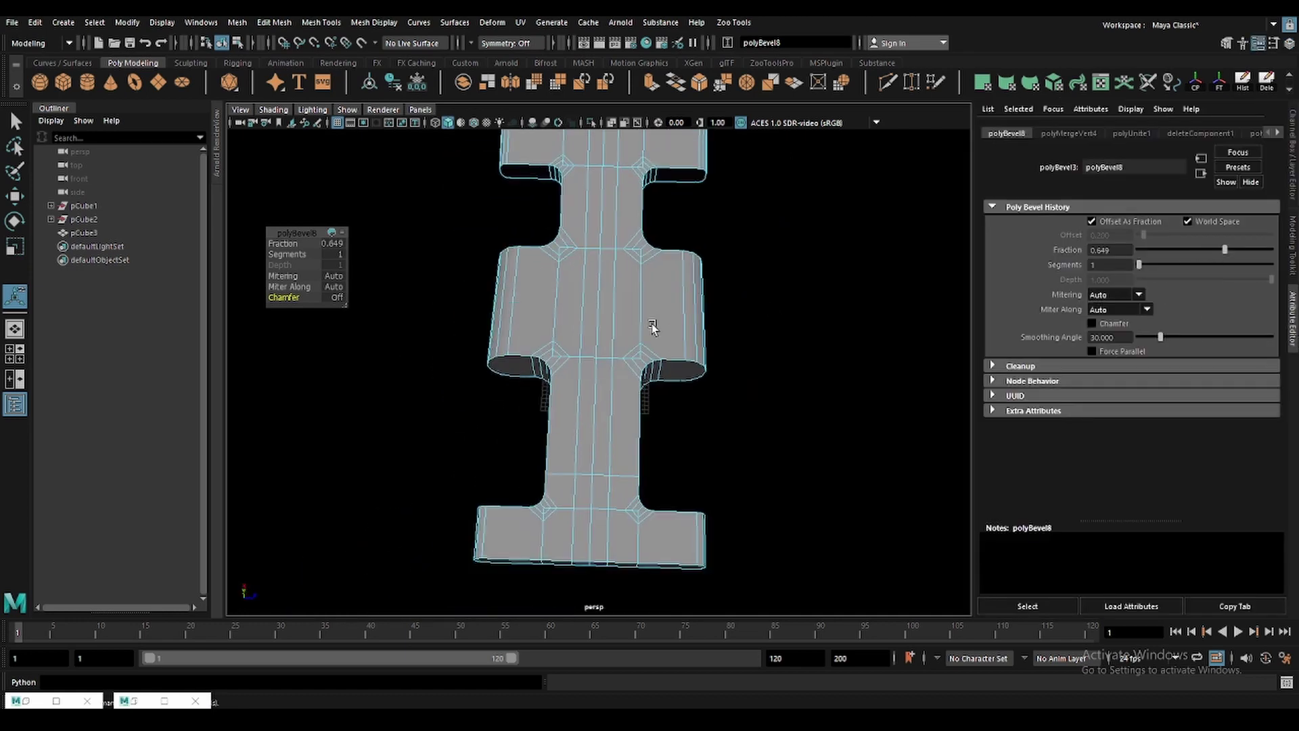
pyautogui.press('w')
pyautogui.press('F8')
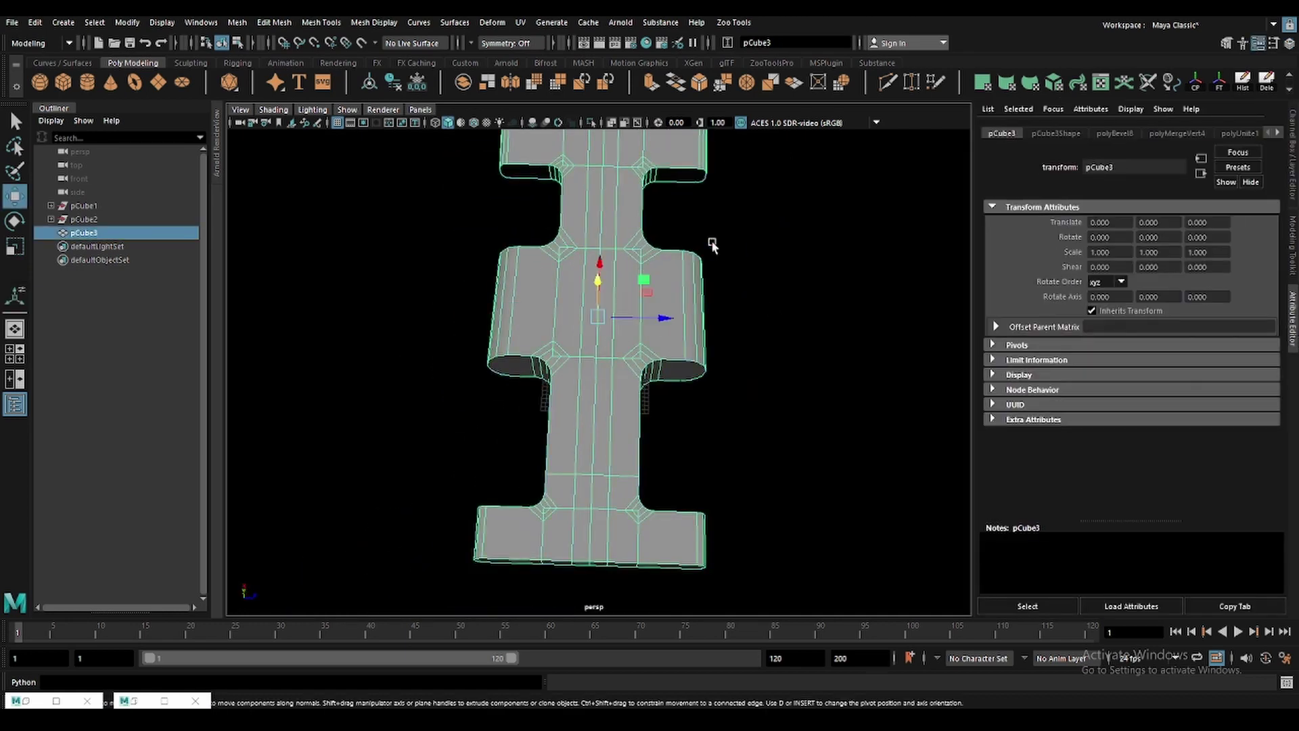
pyautogui.moveTo(712, 241)
pyautogui.keyDown('alt'); pyautogui.mouseDown()
pyautogui.moveTo(674, 375)
pyautogui.moveTo(535, 392)
pyautogui.mouseUp(); pyautogui.keyUp('alt')
# Commit the pending cut at the notch's inner corner.
pyautogui.scroll(5, 534, 393)
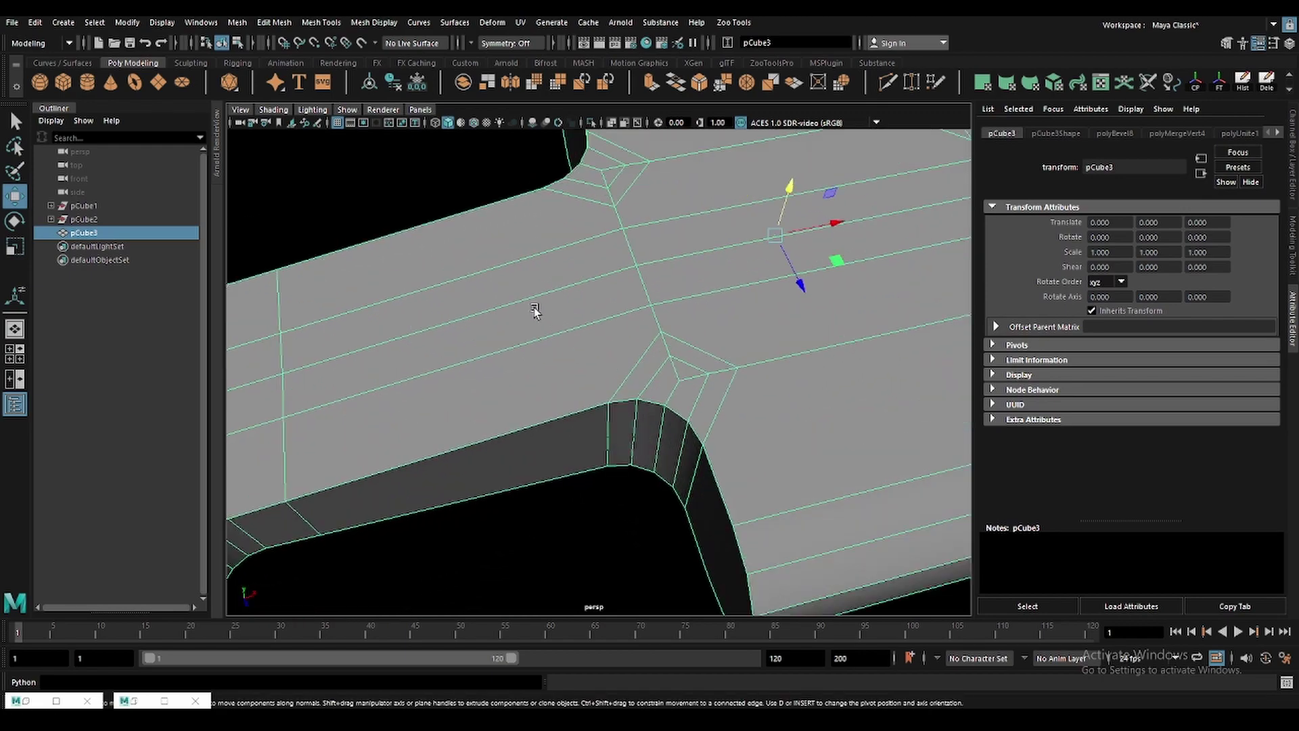
pyautogui.moveTo(530, 304)
pyautogui.keyDown('shift'); pyautogui.mouseDown(button='right')
pyautogui.moveTo(638, 253)
pyautogui.moveTo(550, 193)
pyautogui.mouseUp(button='right'); pyautogui.keyUp('shift')
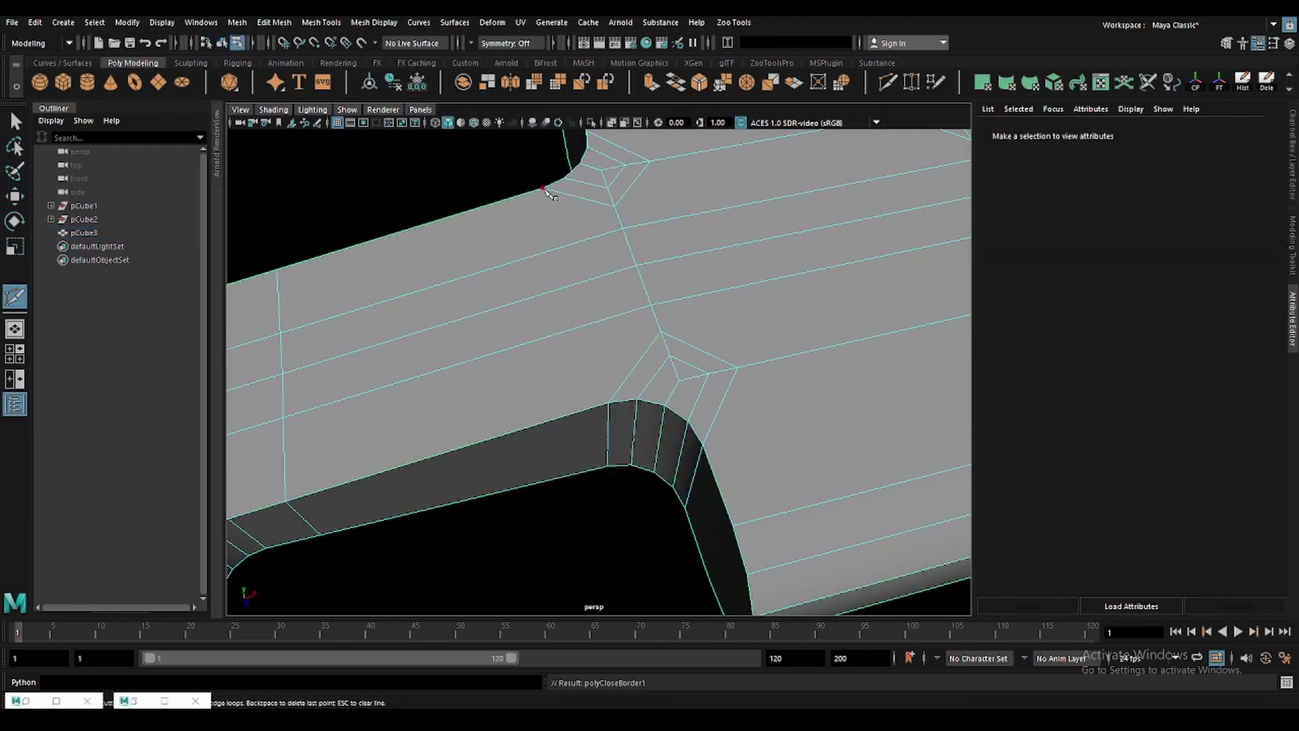
pyautogui.press('Return')
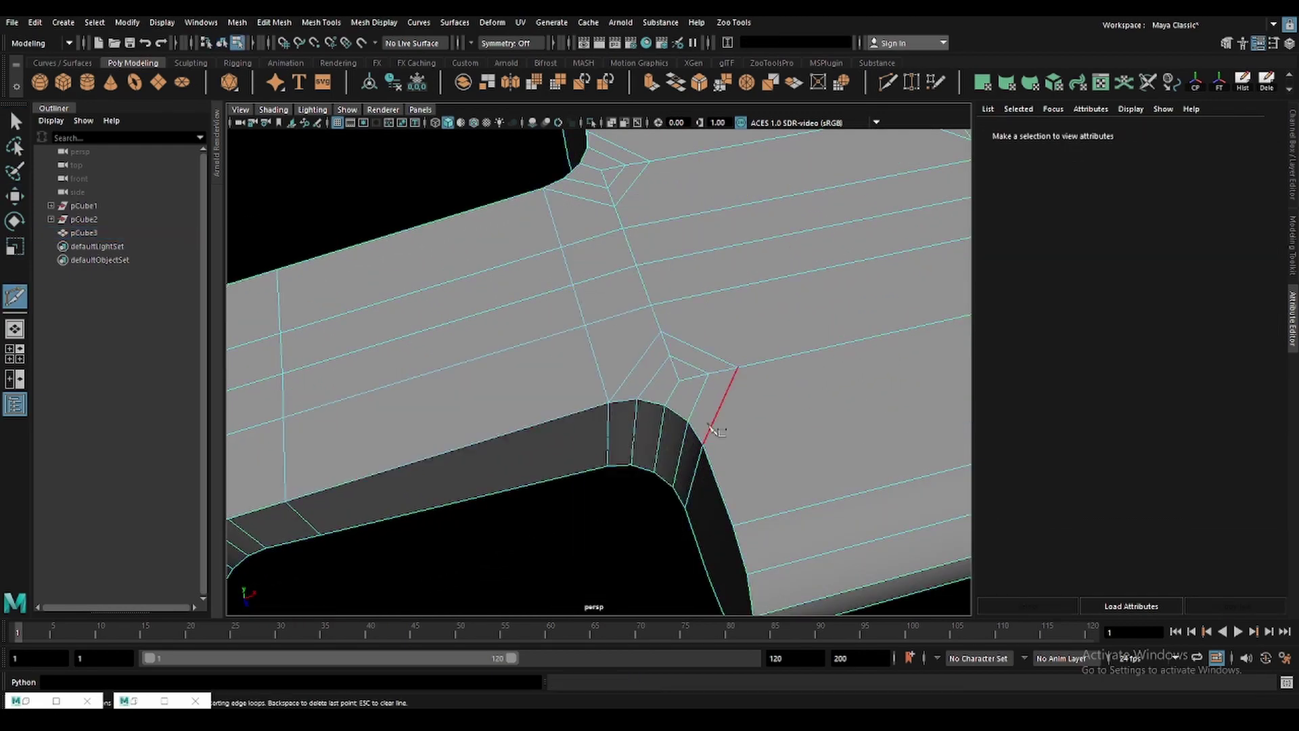
pyautogui.scroll(-5, 672, 408)
pyautogui.press('q')
# Delete the edge loop beside the notch corner.
pyautogui.click(595, 268)
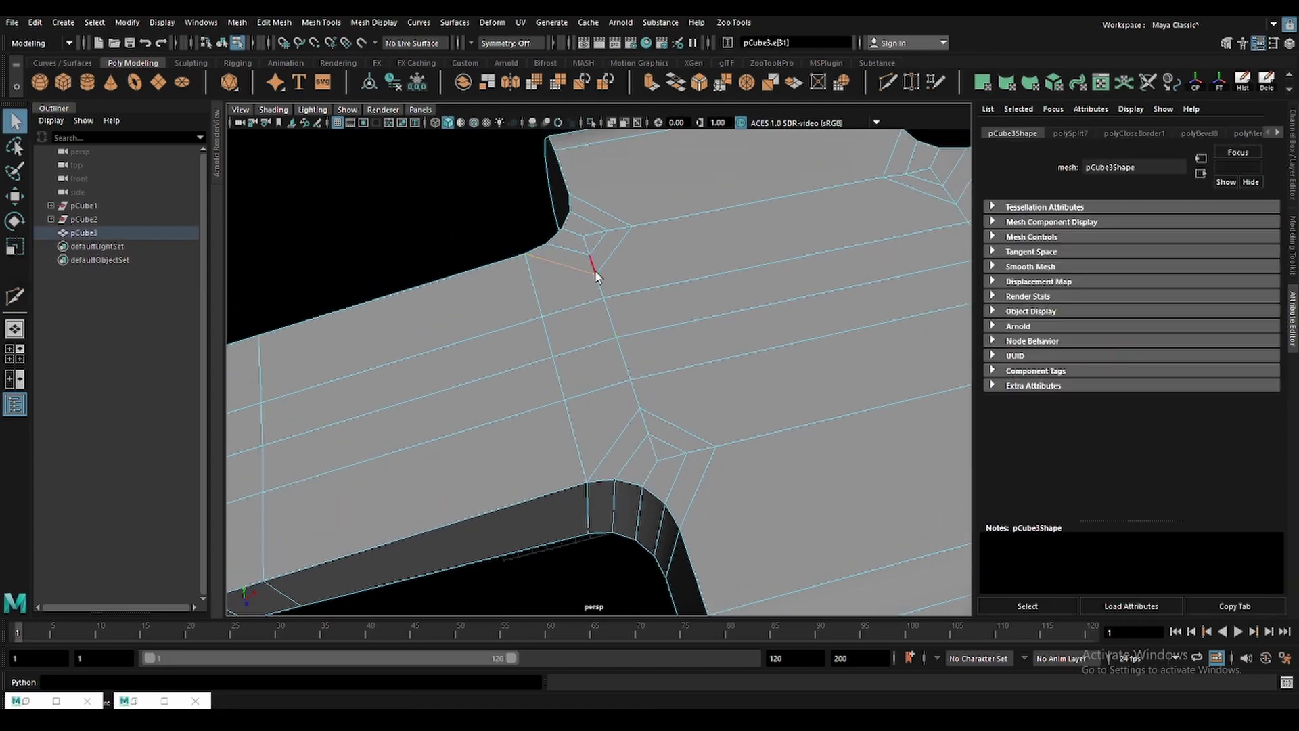
pyautogui.scroll(-5, 632, 364)
pyautogui.moveTo(632, 363)
pyautogui.keyDown('alt'); pyautogui.mouseDown()
pyautogui.moveTo(700, 363)
pyautogui.moveTo(627, 377)
pyautogui.mouseUp(); pyautogui.keyUp('alt')
pyautogui.doubleClick(586, 338)
pyautogui.press('Delete')
# Multi-Cut a new edge from the notch corner to the slot edge.
pyautogui.scroll(3, 586, 338)
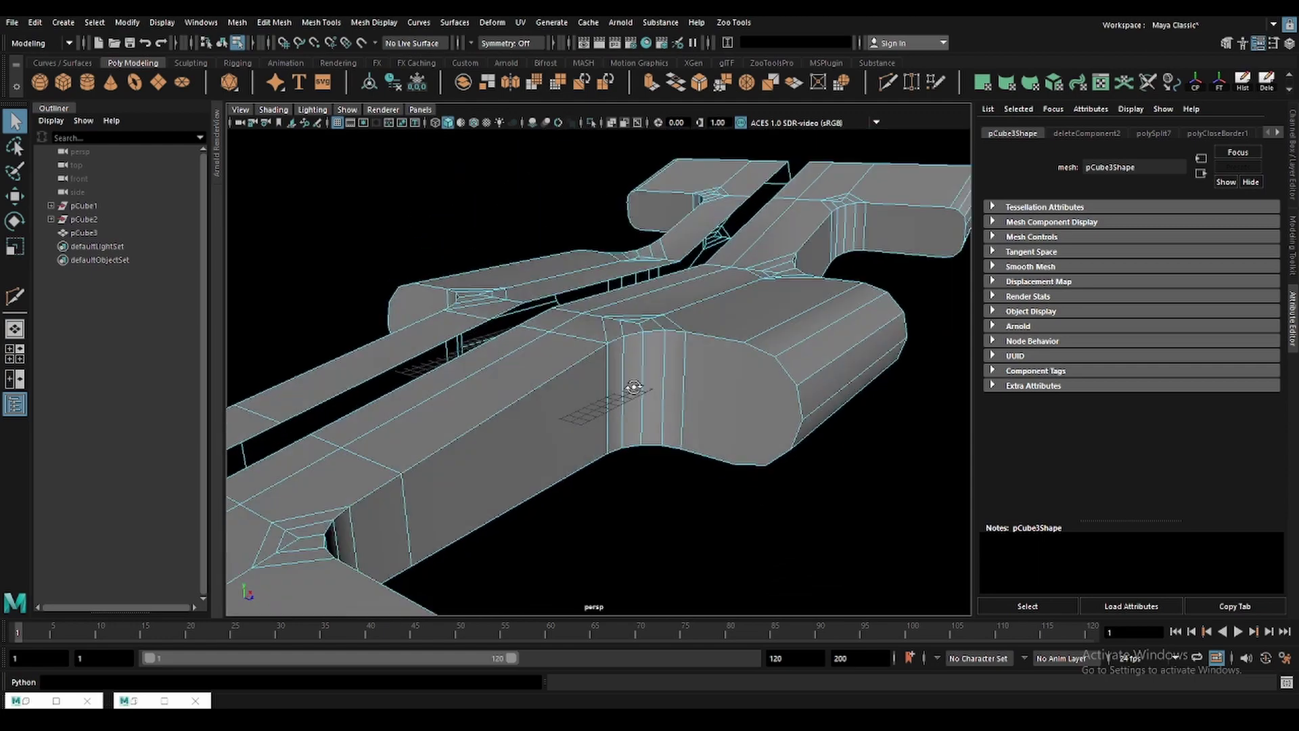
pyautogui.scroll(3, 594, 307)
pyautogui.scroll(3, 594, 307)
pyautogui.click(586, 328)
pyautogui.press('y')
pyautogui.click(541, 291)
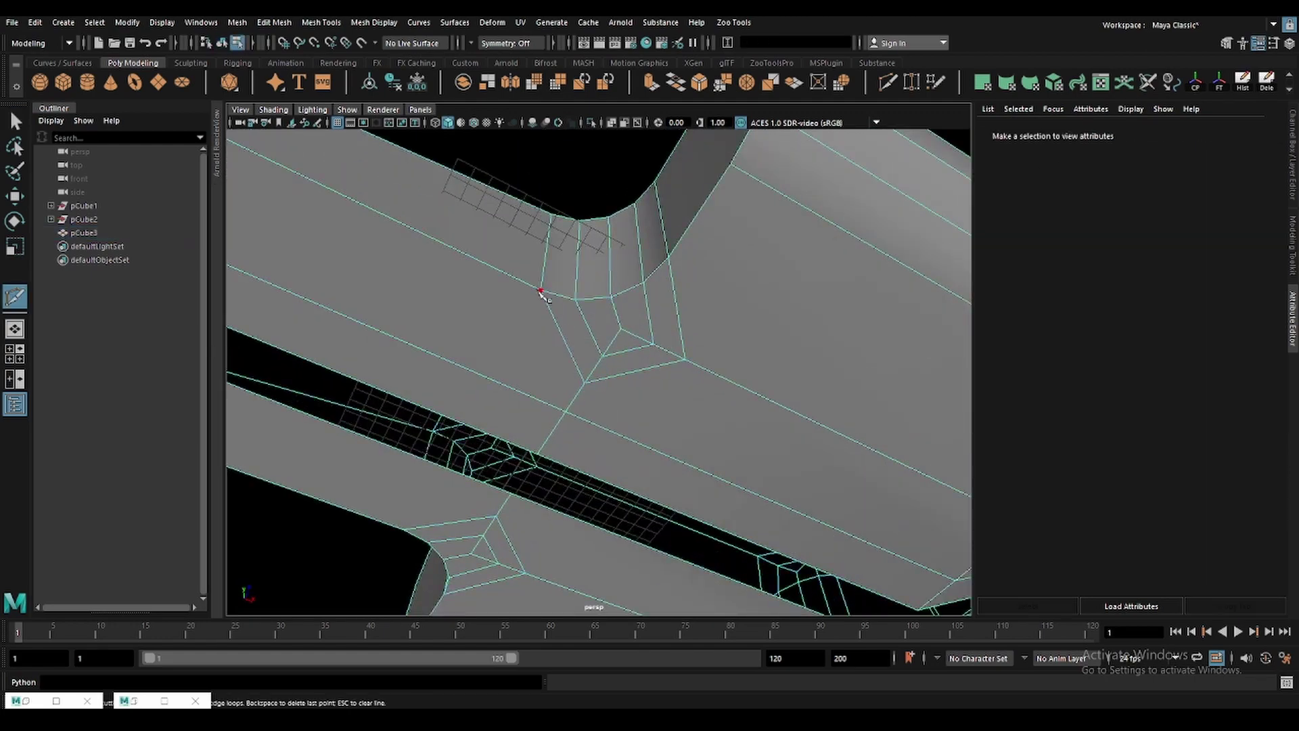
pyautogui.click(509, 385)
pyautogui.keyDown('alt'); pyautogui.moveTo(509, 385); pyautogui.dragTo(466, 394); pyautogui.keyUp('alt')
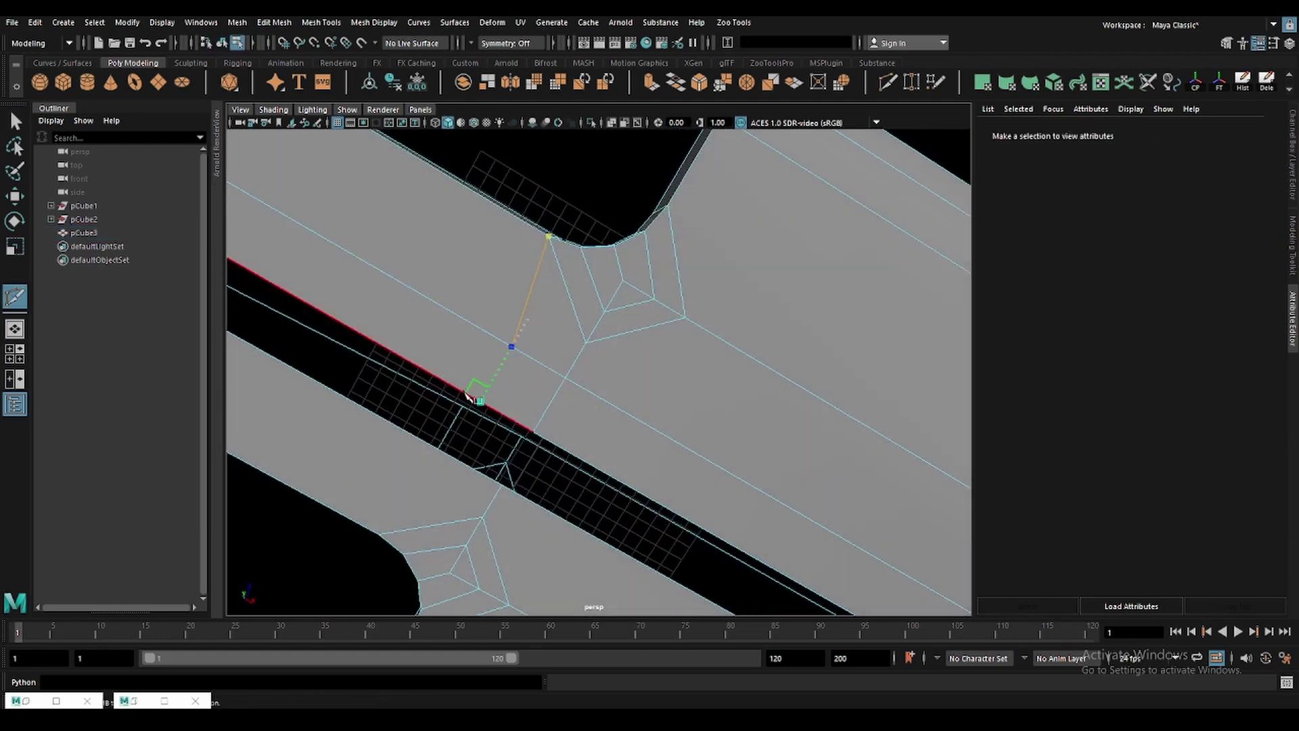
pyautogui.press('Return')
# Delete the old edge and the small edge at the notch corner.
pyautogui.press('w')
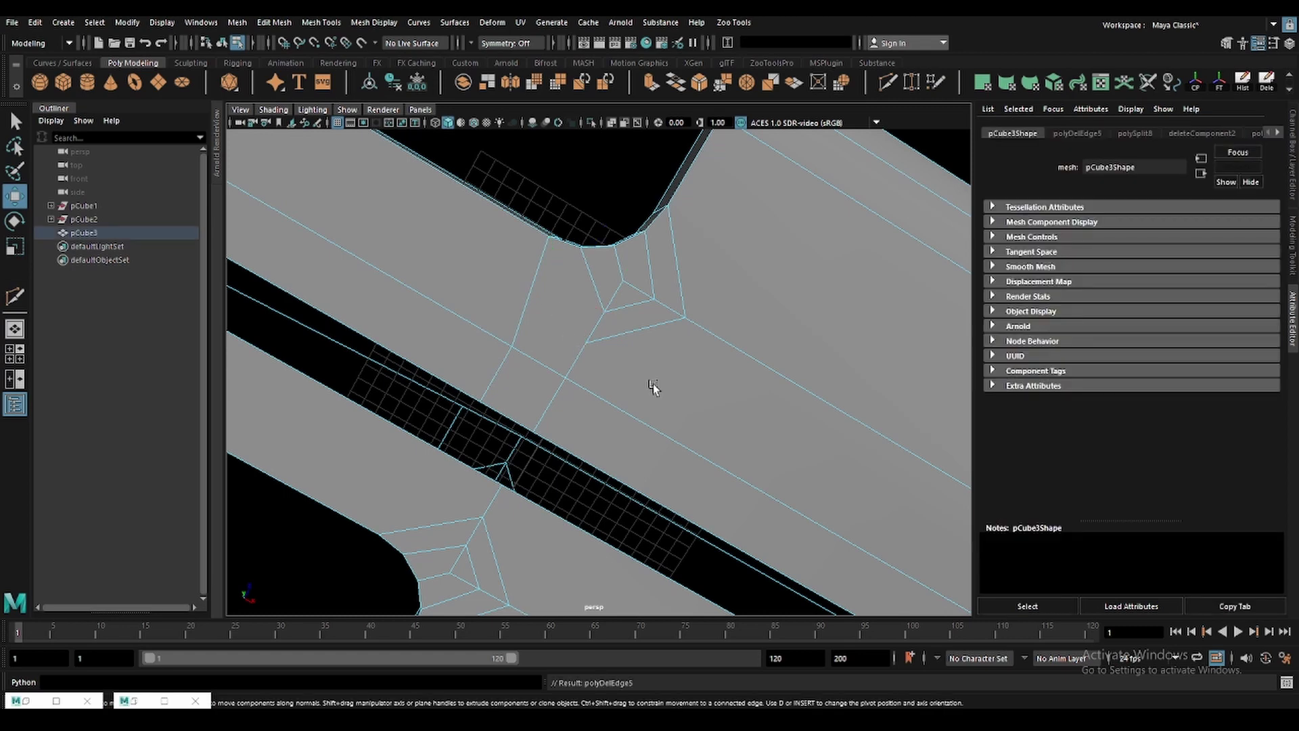
pyautogui.press('q')
pyautogui.click(663, 281)
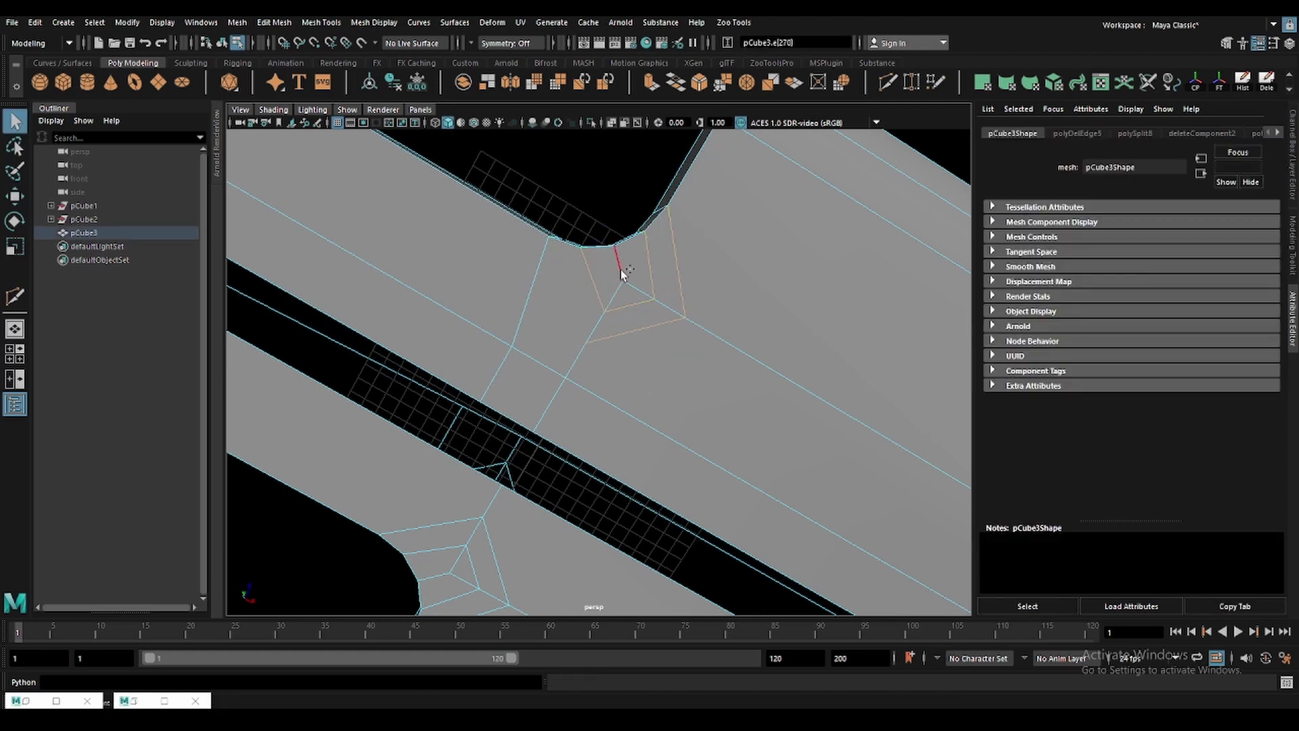
pyautogui.press('Delete')
pyautogui.scroll(-5, 664, 339)
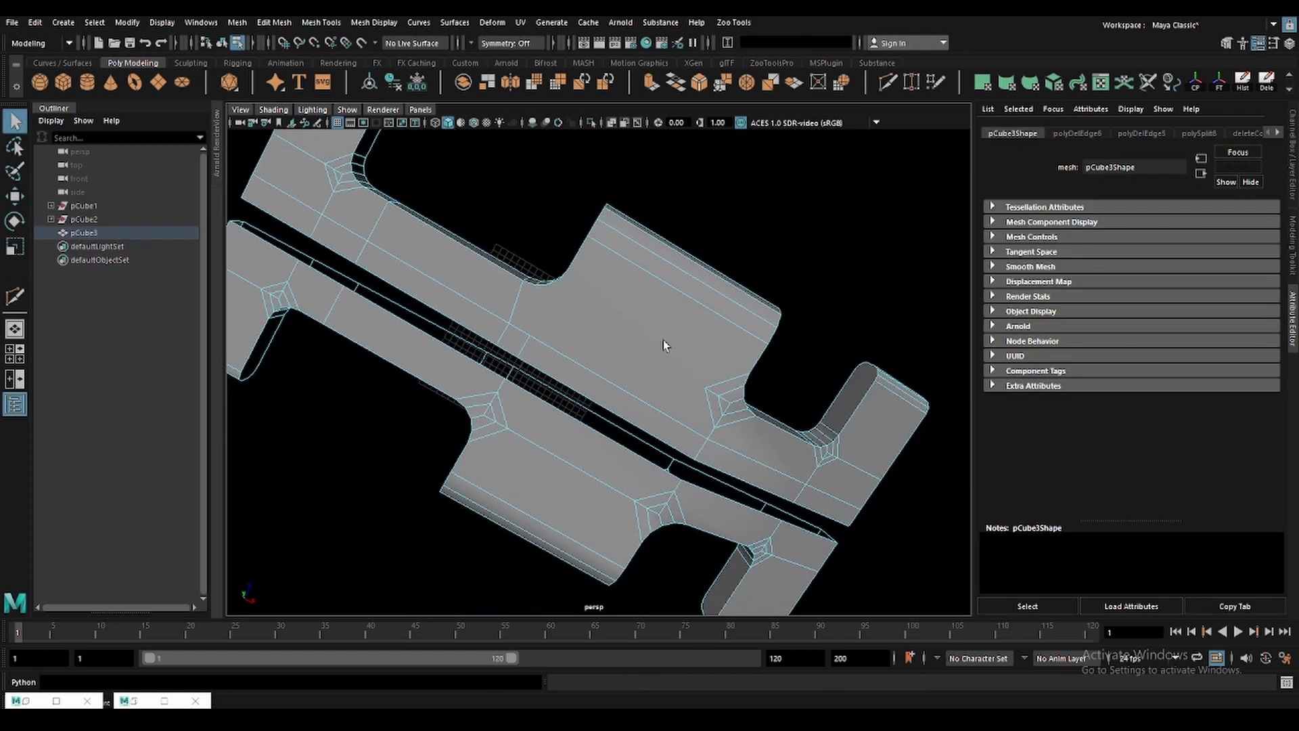
pyautogui.scroll(-2, 621, 329)
pyautogui.scroll(2, 620, 329)
pyautogui.scroll(2, 607, 323)
pyautogui.click(601, 318)
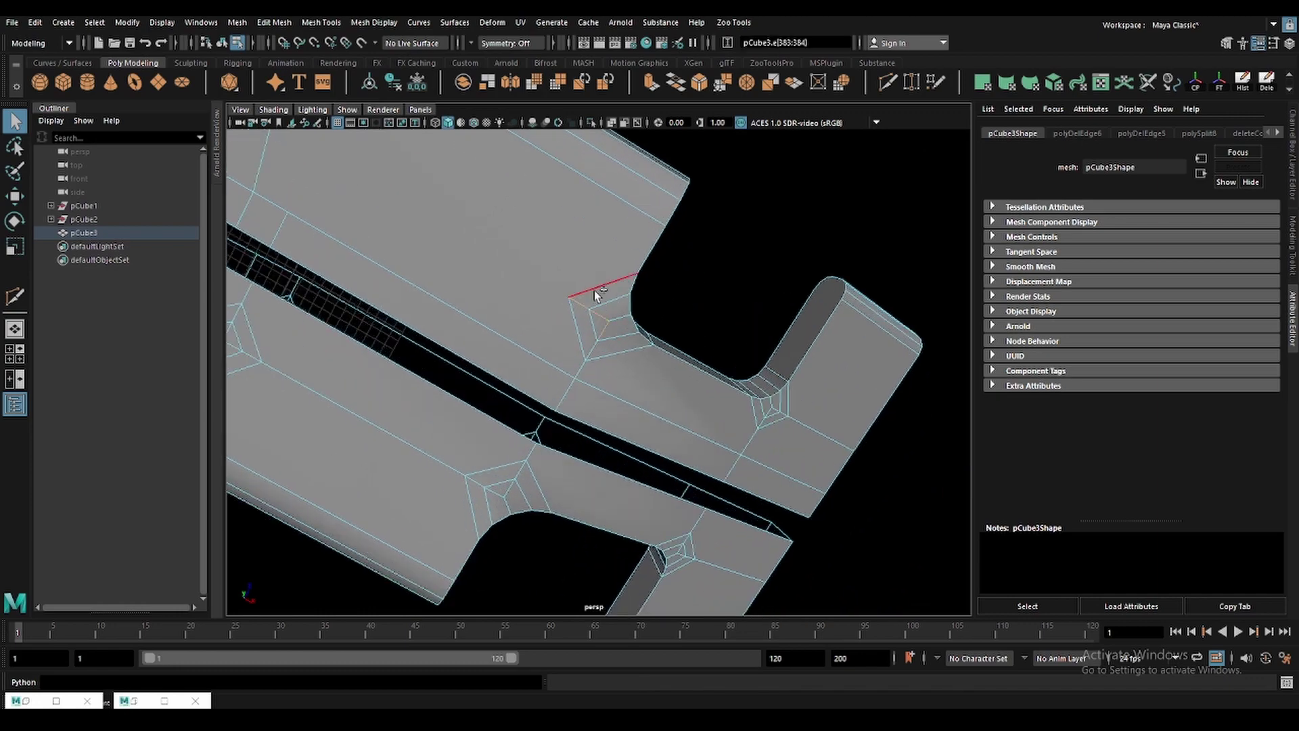
pyautogui.press('Delete')
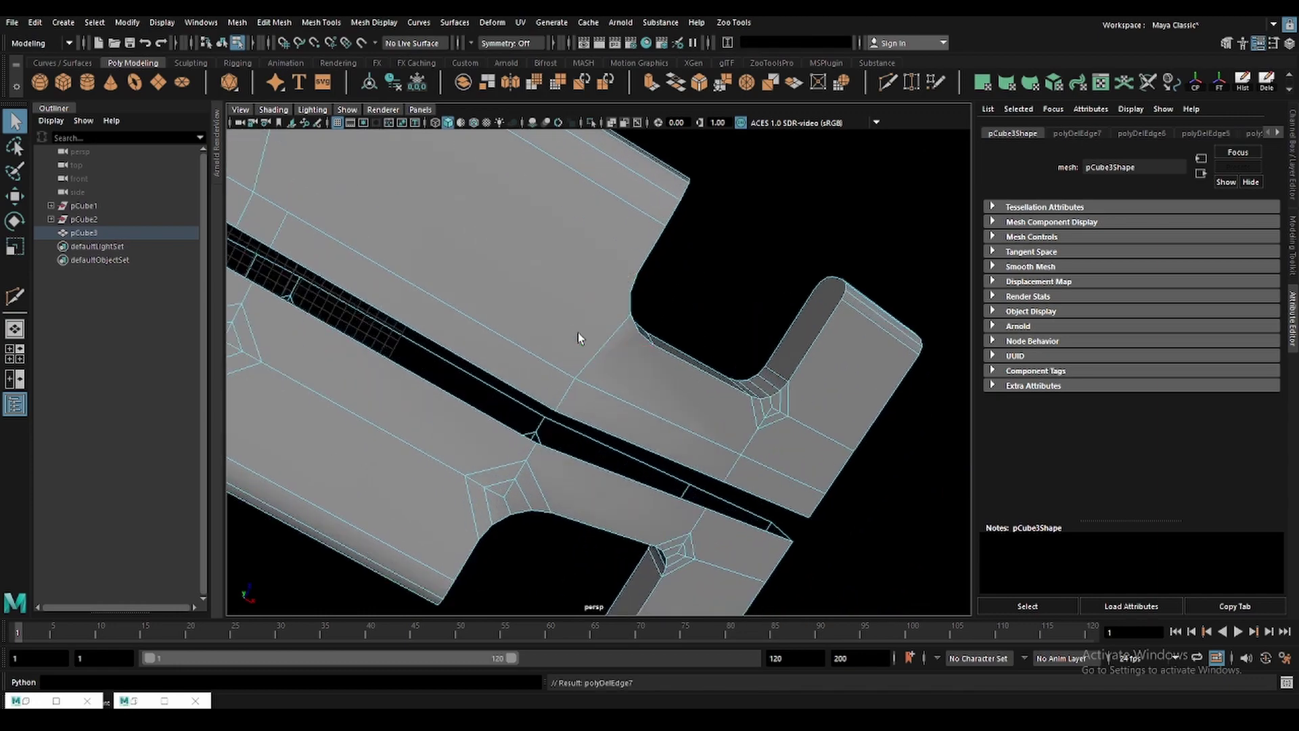
# From below the part, cut a new edge across the faces to the slot edge.
pyautogui.moveTo(578, 332)
pyautogui.keyDown('alt'); pyautogui.mouseDown()
pyautogui.moveTo(600, 377)
pyautogui.moveTo(499, 343)
pyautogui.moveTo(617, 341)
pyautogui.moveTo(507, 197)
pyautogui.moveTo(595, 314)
pyautogui.mouseUp(); pyautogui.keyUp('alt')
pyautogui.press('F8')
pyautogui.press('w')
pyautogui.press('y')
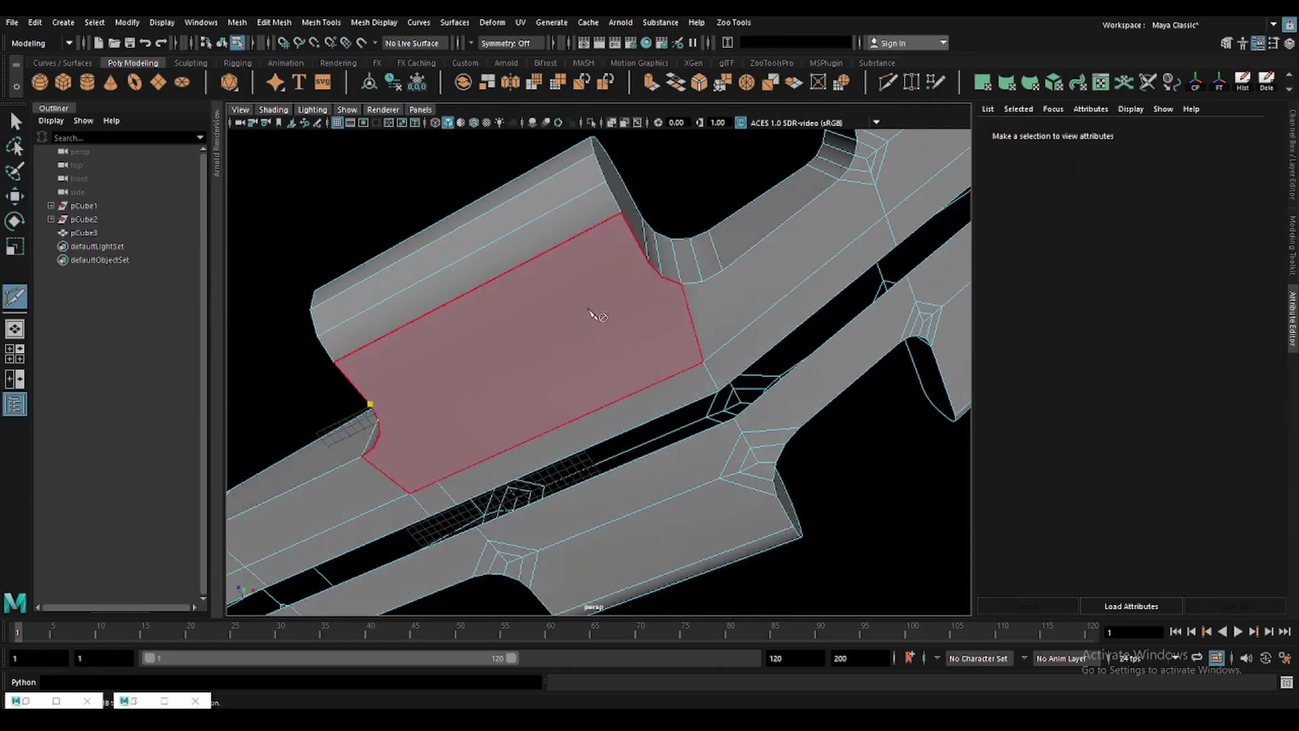
pyautogui.press('q')
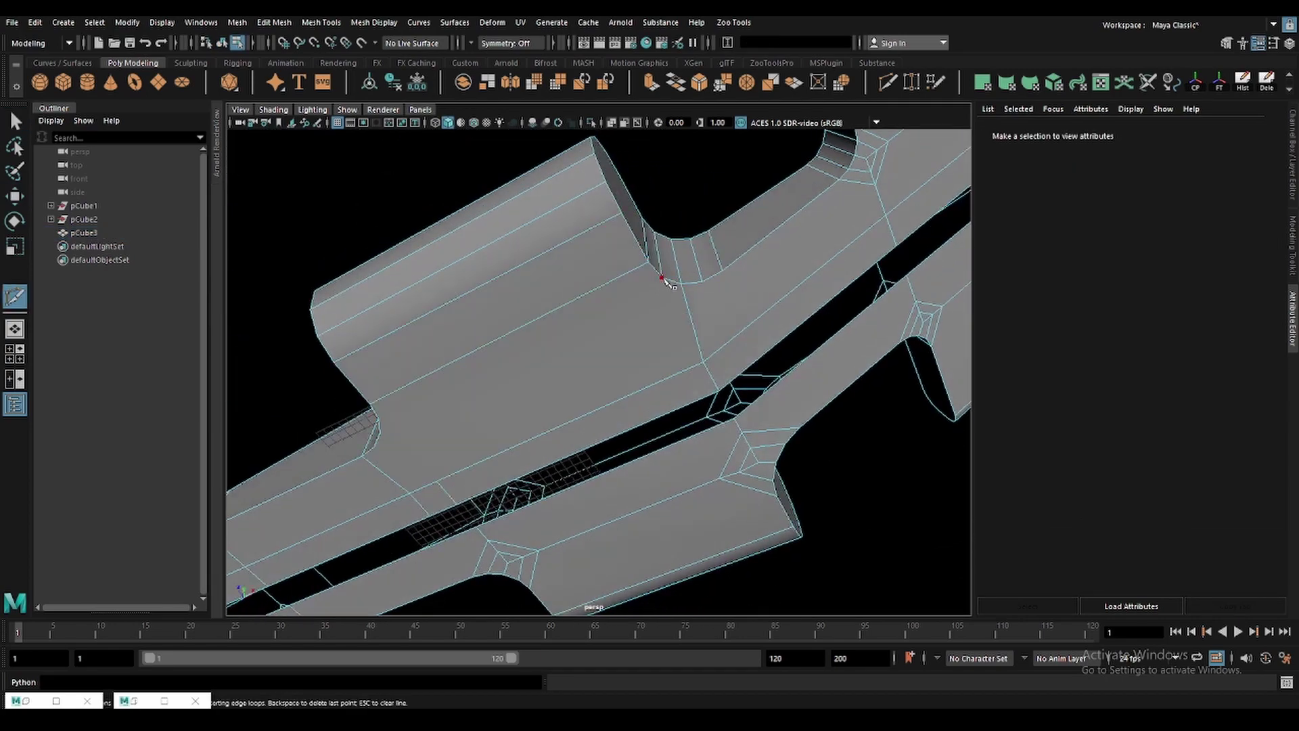
pyautogui.moveTo(652, 282)
pyautogui.keyDown('alt'); pyautogui.mouseDown()
pyautogui.moveTo(583, 263)
pyautogui.moveTo(578, 285)
pyautogui.moveTo(586, 272)
pyautogui.mouseUp(); pyautogui.keyUp('alt')
pyautogui.press('y')
pyautogui.scroll(3, 726, 347)
pyautogui.moveTo(771, 238); pyautogui.dragTo(723, 330)
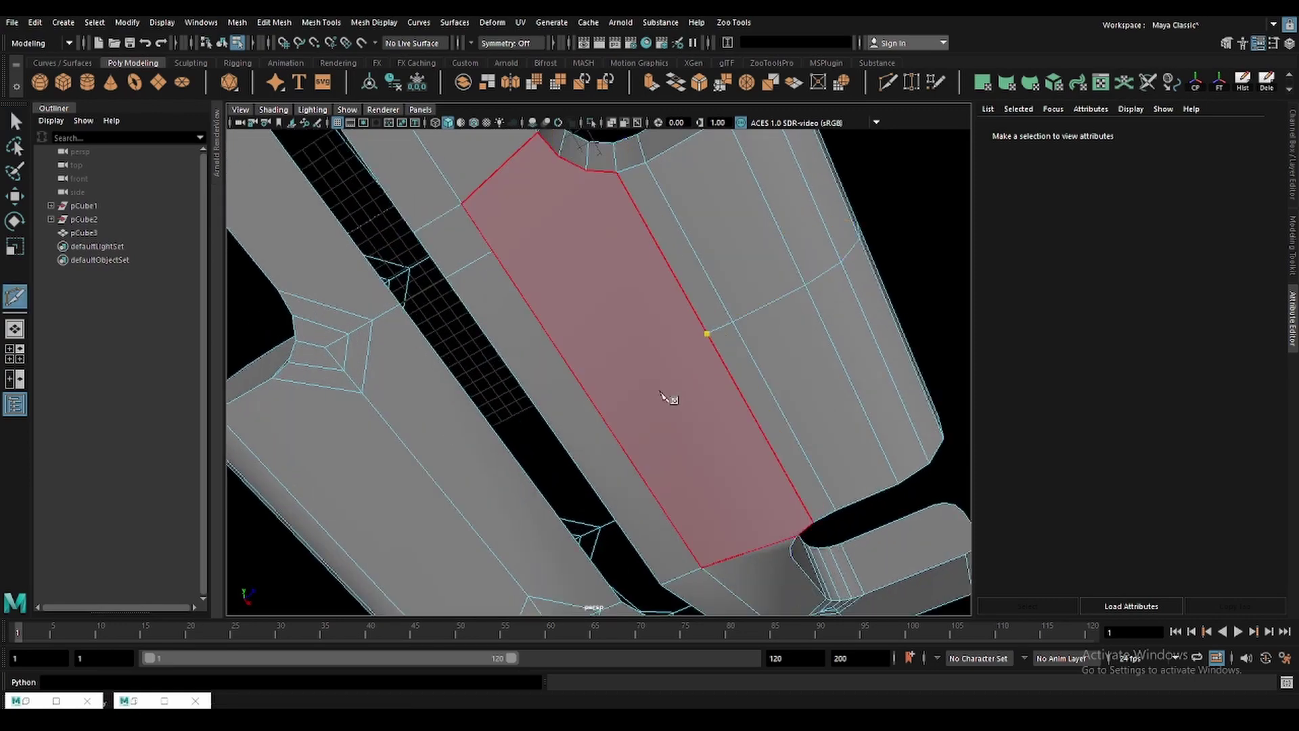
pyautogui.keyDown('alt'); pyautogui.moveTo(668, 400); pyautogui.dragTo(597, 380); pyautogui.keyUp('alt')
pyautogui.click(589, 371)
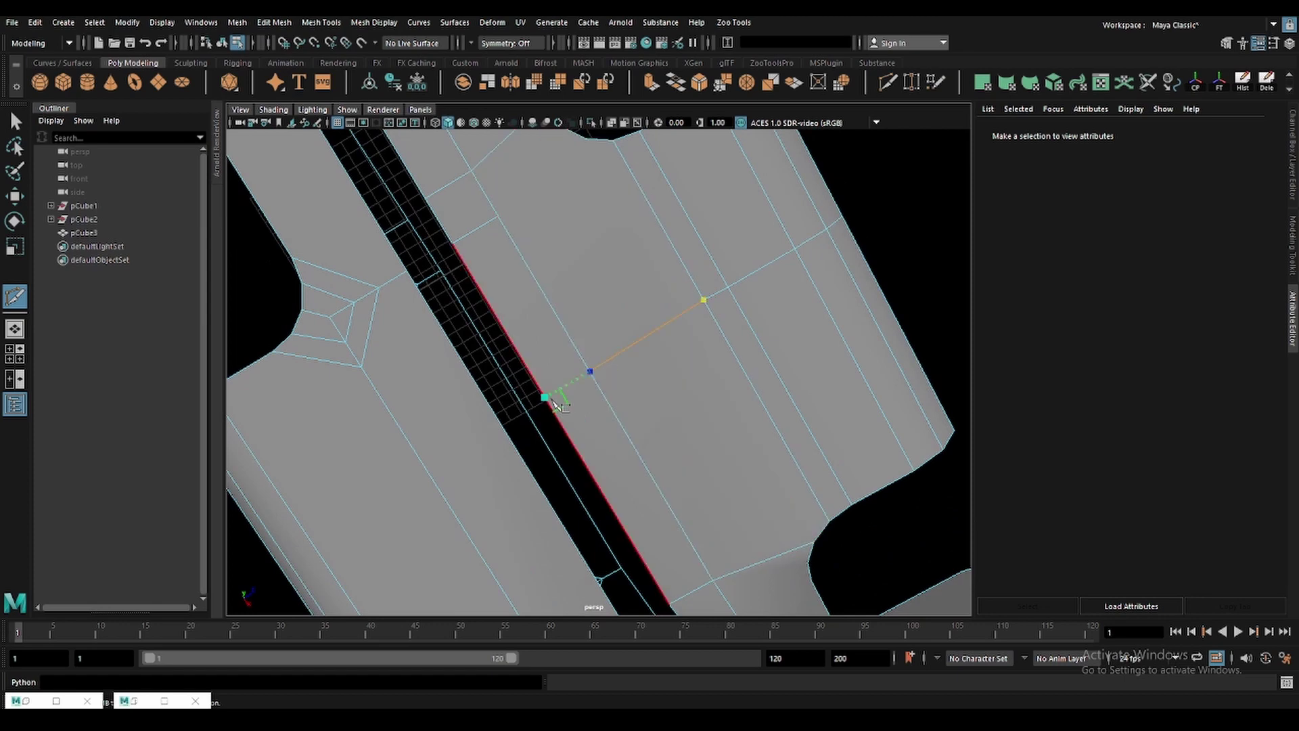
pyautogui.press('Return')
# Cut another edge from a second corner to the slot edge.
pyautogui.moveTo(606, 318)
pyautogui.keyDown('alt'); pyautogui.mouseDown()
pyautogui.moveTo(588, 330)
pyautogui.moveTo(643, 281)
pyautogui.mouseUp(); pyautogui.keyUp('alt')
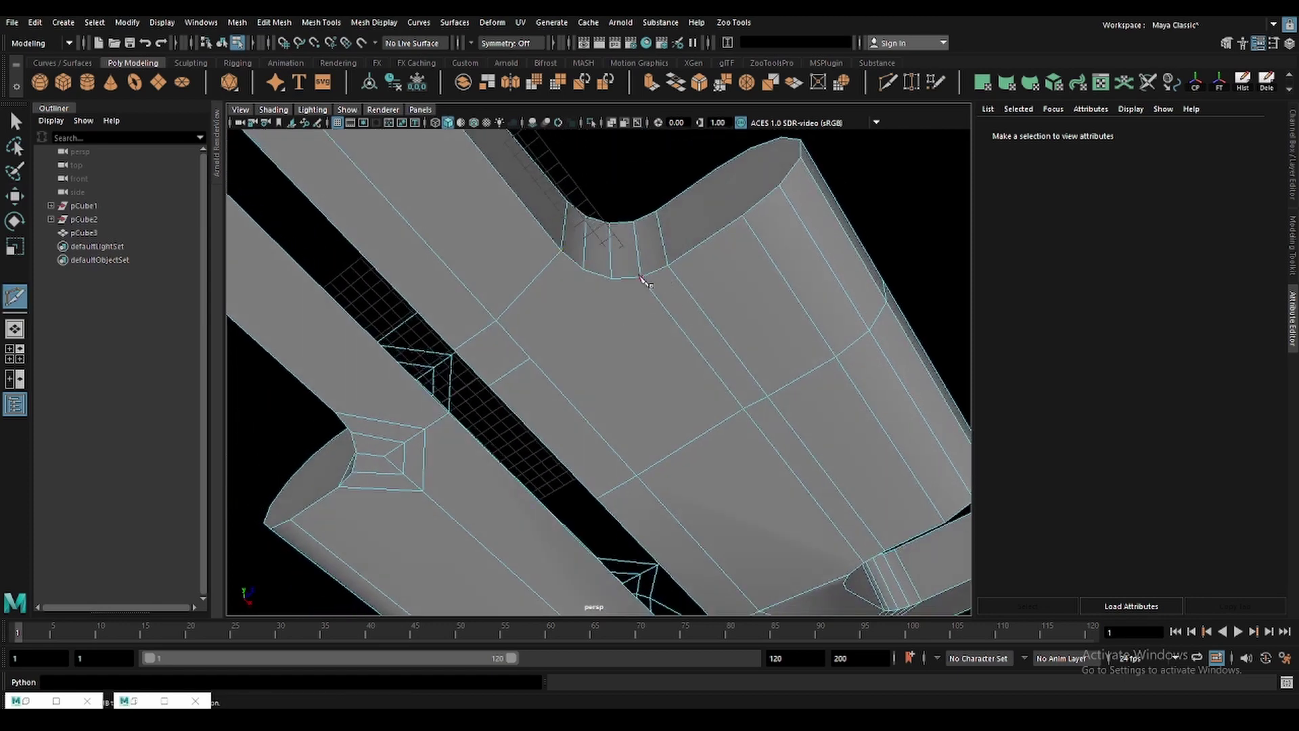
pyautogui.click(531, 357)
pyautogui.press('Return')
pyautogui.click(583, 270)
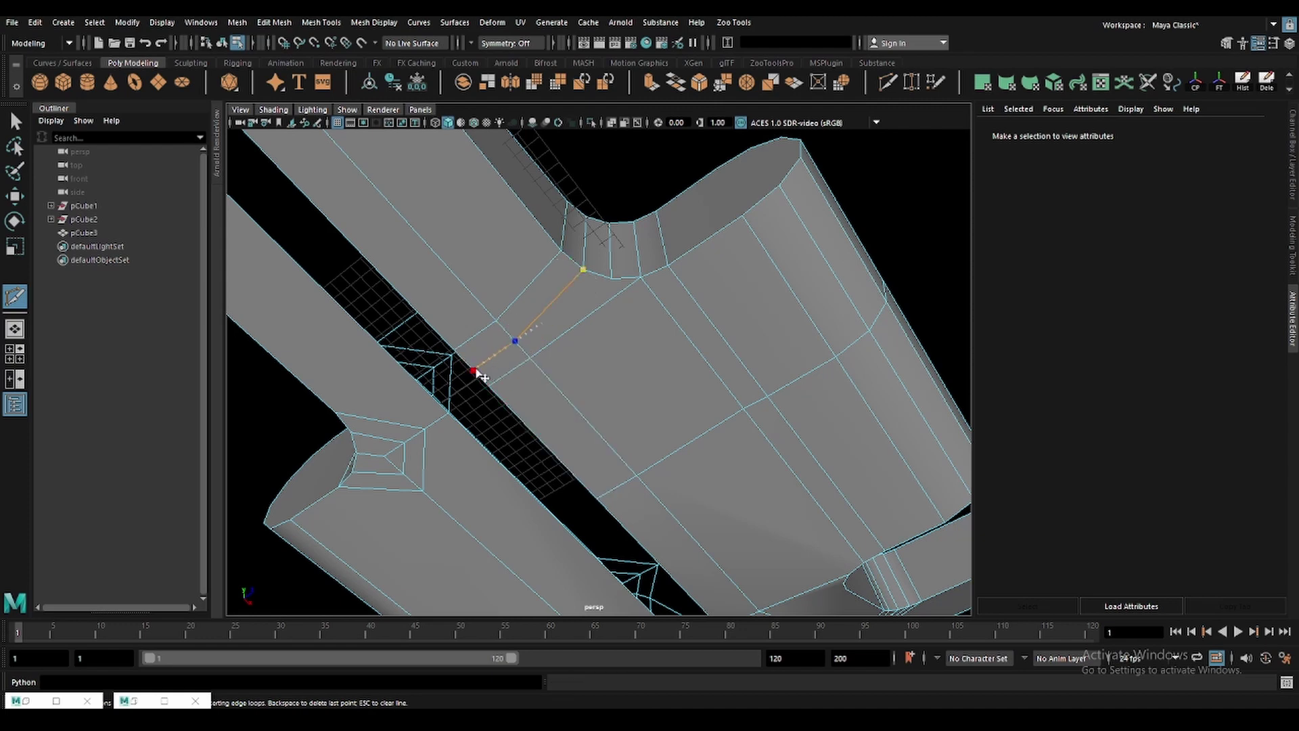
pyautogui.press('w')
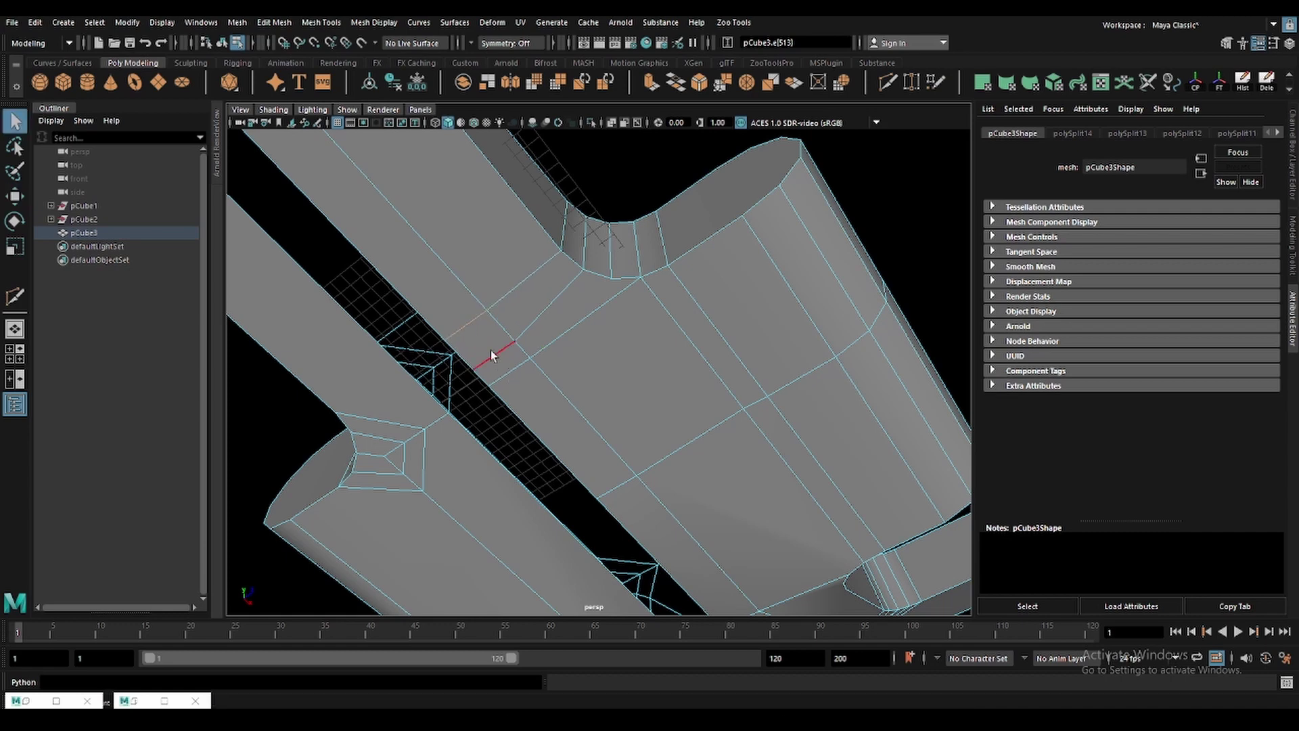
# Select the new edge beside the slot and pan to the centre area.
pyautogui.press('w')
pyautogui.click(519, 387)
pyautogui.press('q')
pyautogui.press('F8')
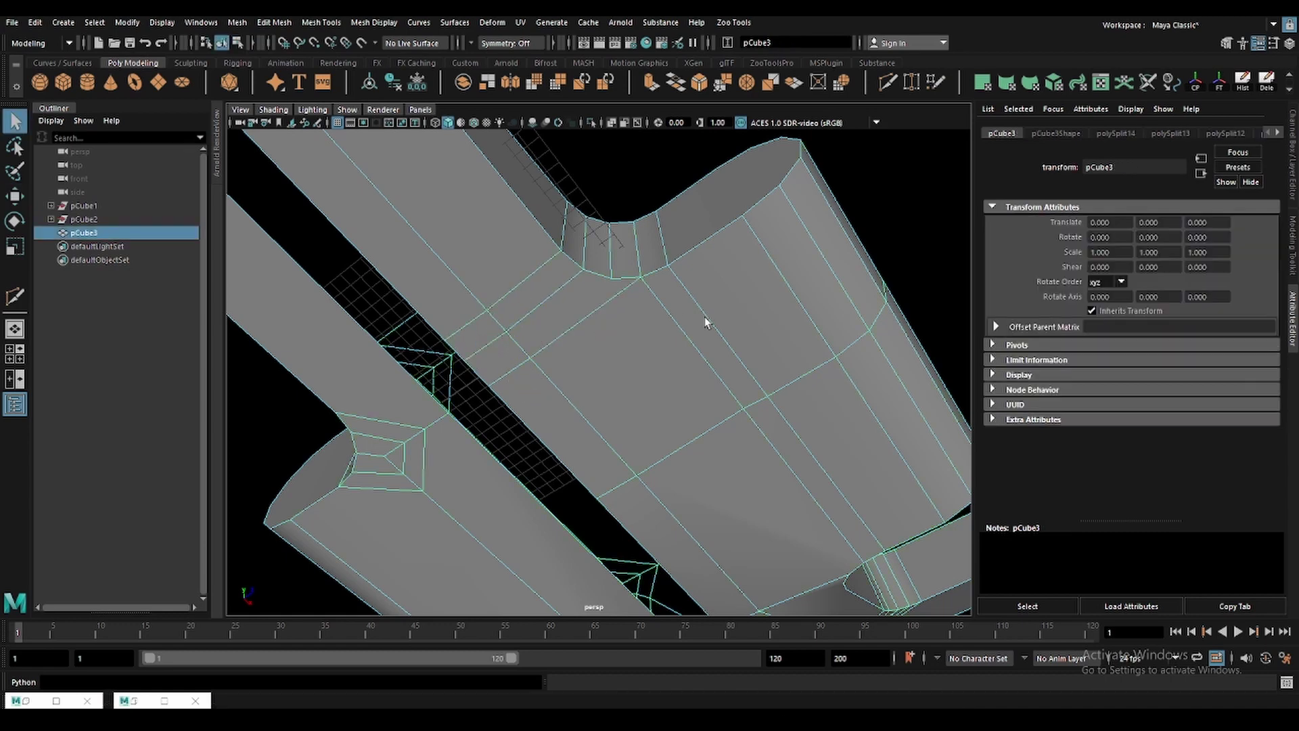
pyautogui.keyDown('alt'); pyautogui.moveTo(705, 317); pyautogui.dragTo(620, 298, button='middle'); pyautogui.keyUp('alt')
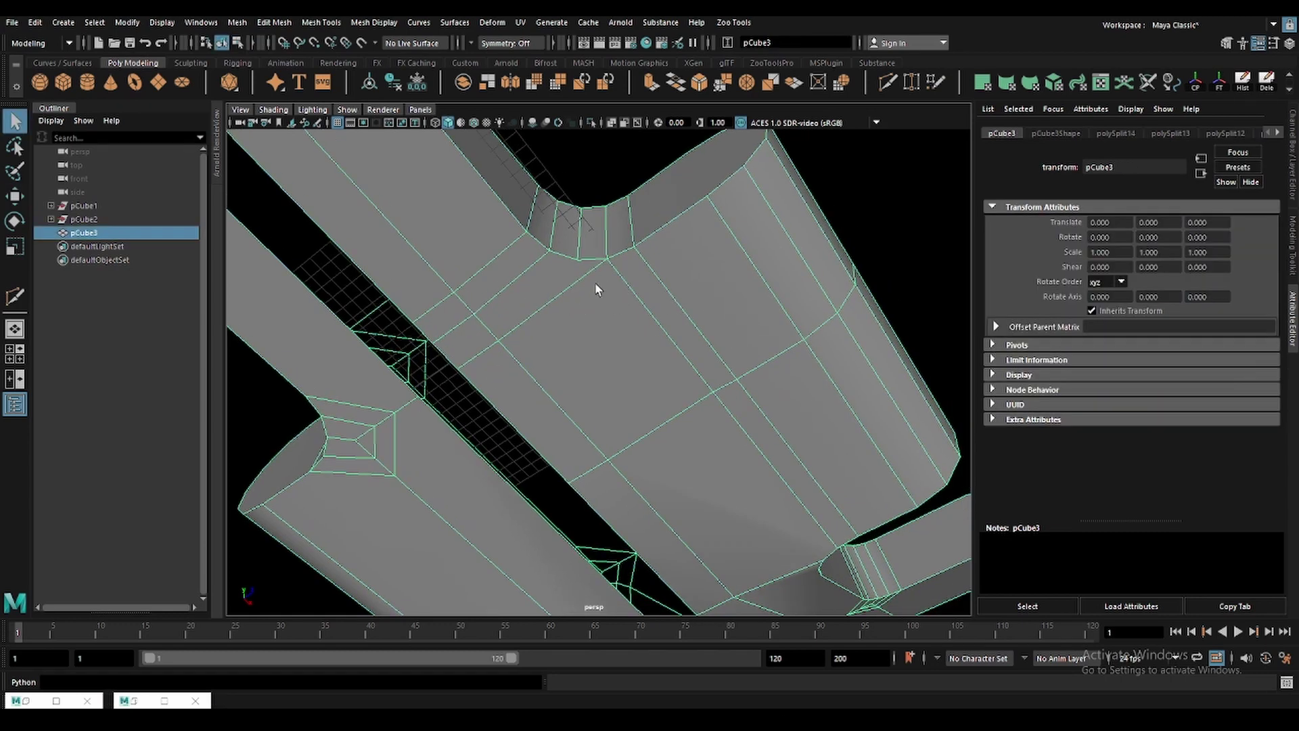
pyautogui.press('y')
pyautogui.scroll(3, 589, 284)
pyautogui.scroll(-2, 572, 257)
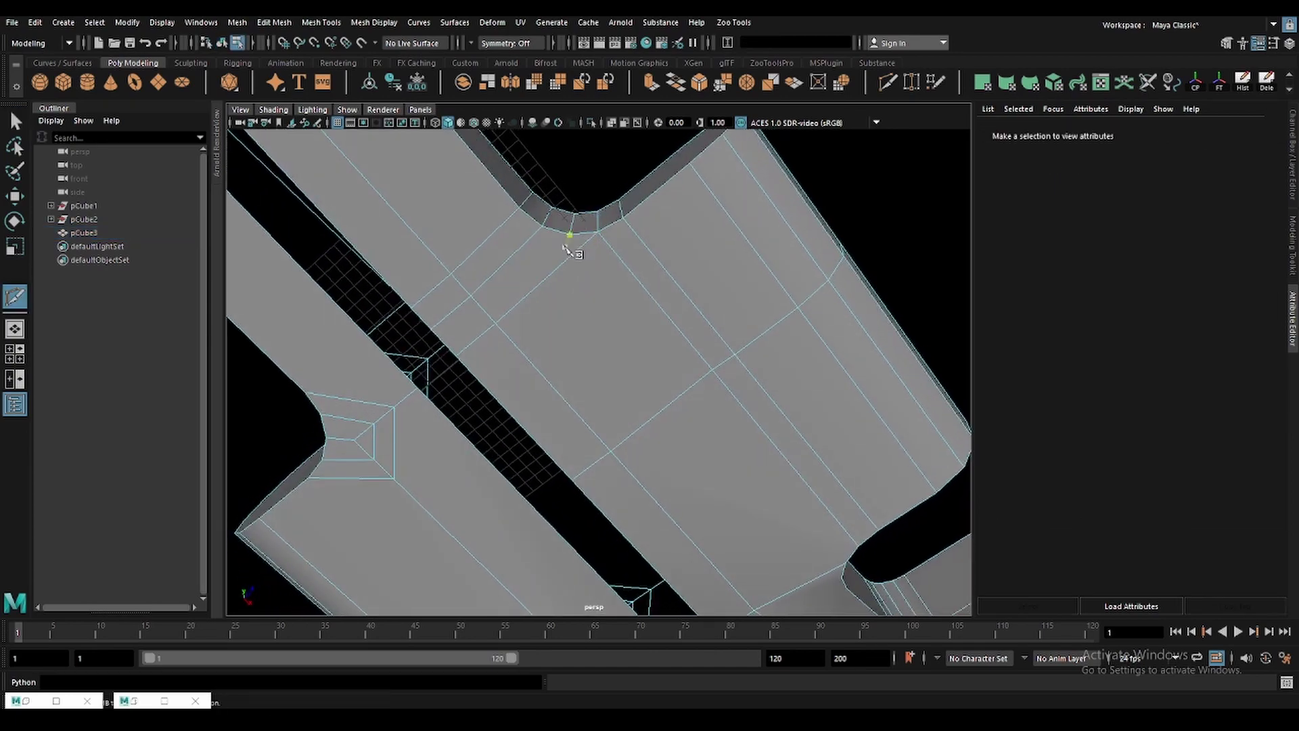
# Delete the diagonal edge below the notch.
pyautogui.press('q')
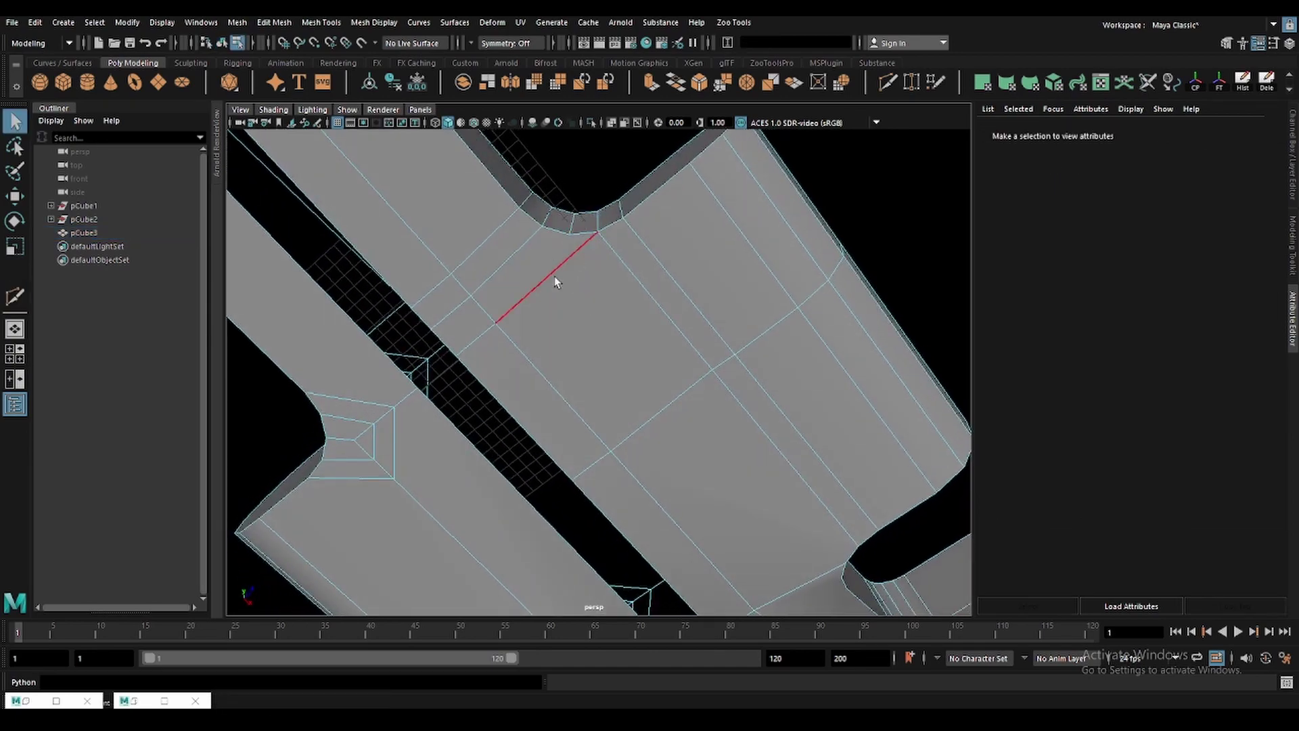
pyautogui.click(554, 277)
pyautogui.press('Delete')
pyautogui.press('w')
pyautogui.press('F8')
# Cut a new edge from the notch to the opposite vertex.
pyautogui.press('y')
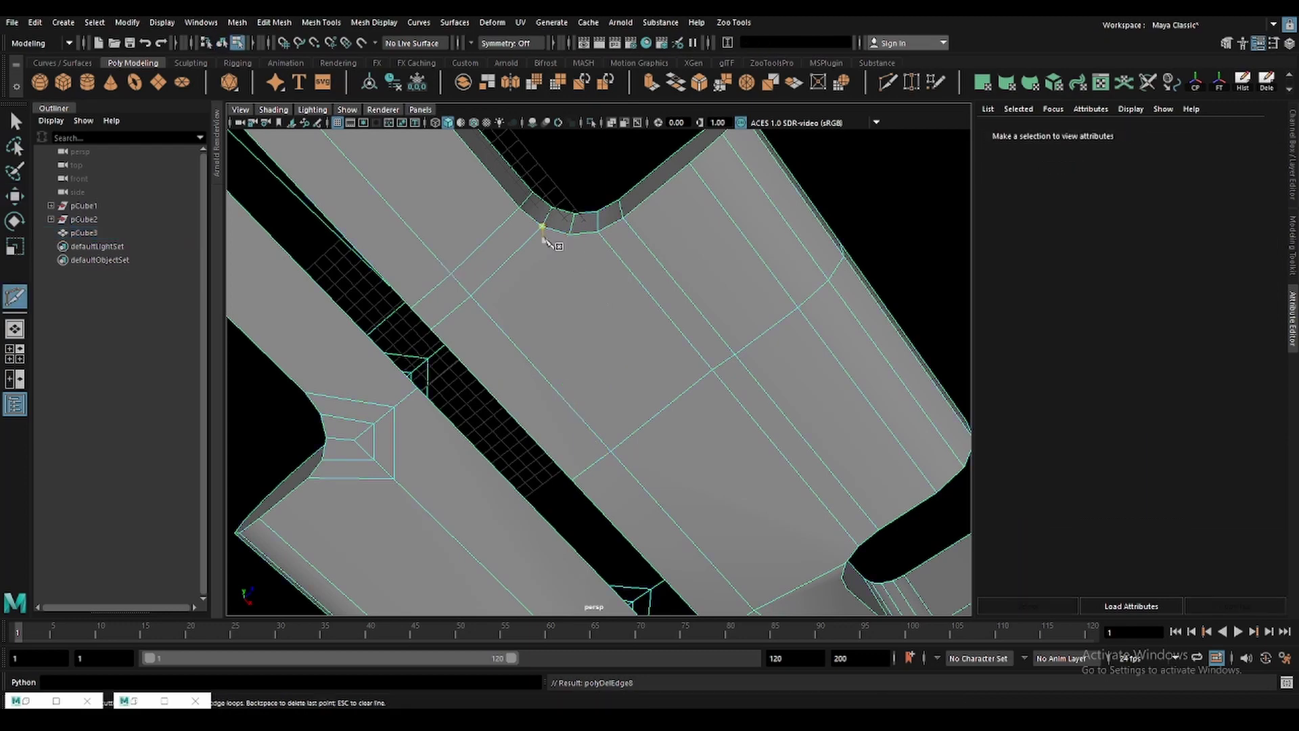
pyautogui.press('w')
pyautogui.click(676, 295)
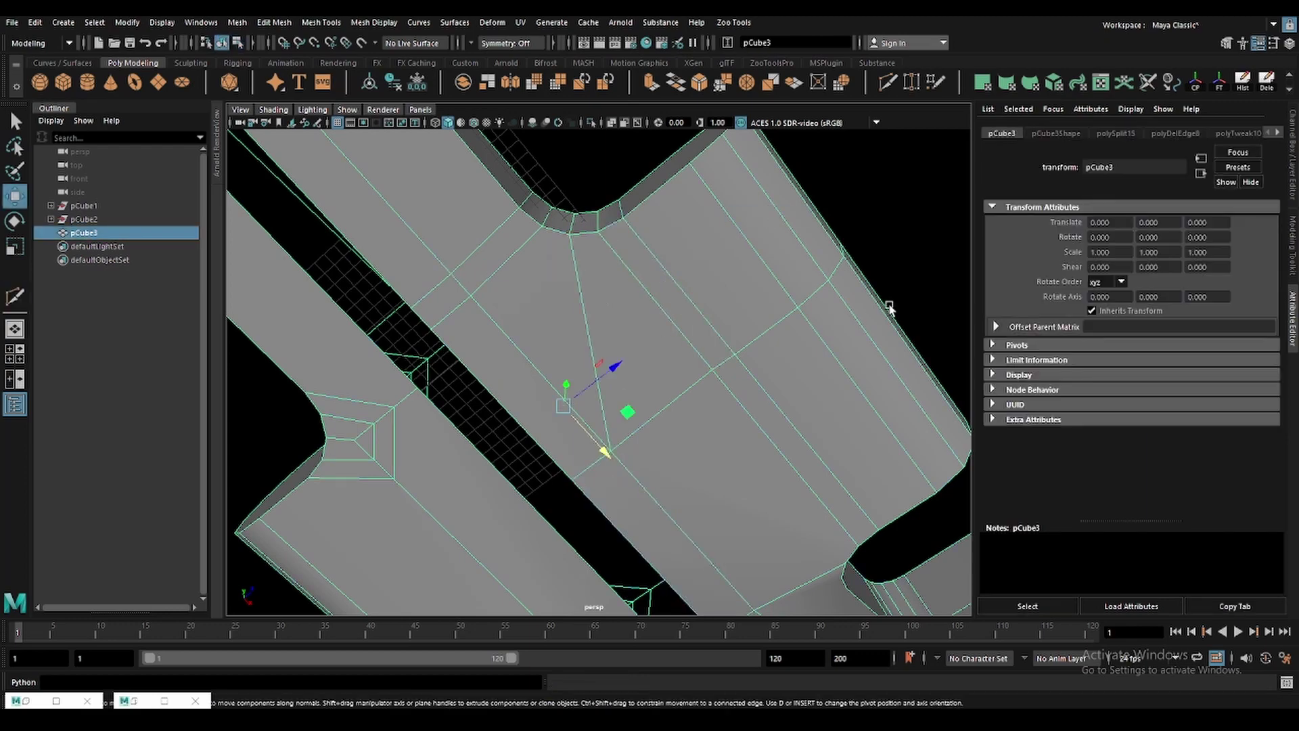
pyautogui.keyDown('alt'); pyautogui.moveTo(676, 295); pyautogui.dragTo(636, 383); pyautogui.keyUp('alt')
pyautogui.press('y')
pyautogui.moveTo(566, 458)
pyautogui.keyDown('alt'); pyautogui.mouseDown()
pyautogui.moveTo(684, 371)
pyautogui.moveTo(697, 299)
pyautogui.mouseUp(); pyautogui.keyUp('alt')
pyautogui.click(450, 612)
pyautogui.click(571, 375)
pyautogui.press('q')
# Cut edges from the notch corner vertex down to the edge below.
pyautogui.press('y')
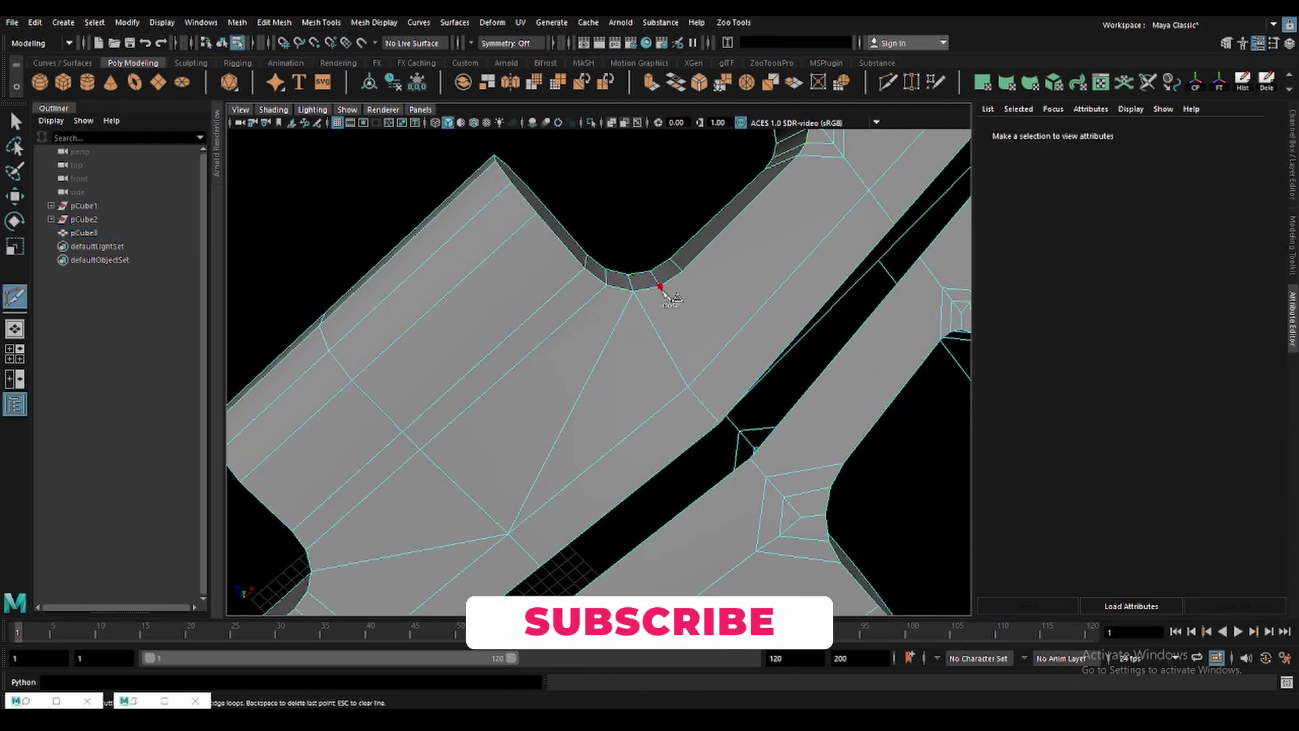
pyautogui.click(661, 287)
pyautogui.click(750, 388)
pyautogui.press('w')
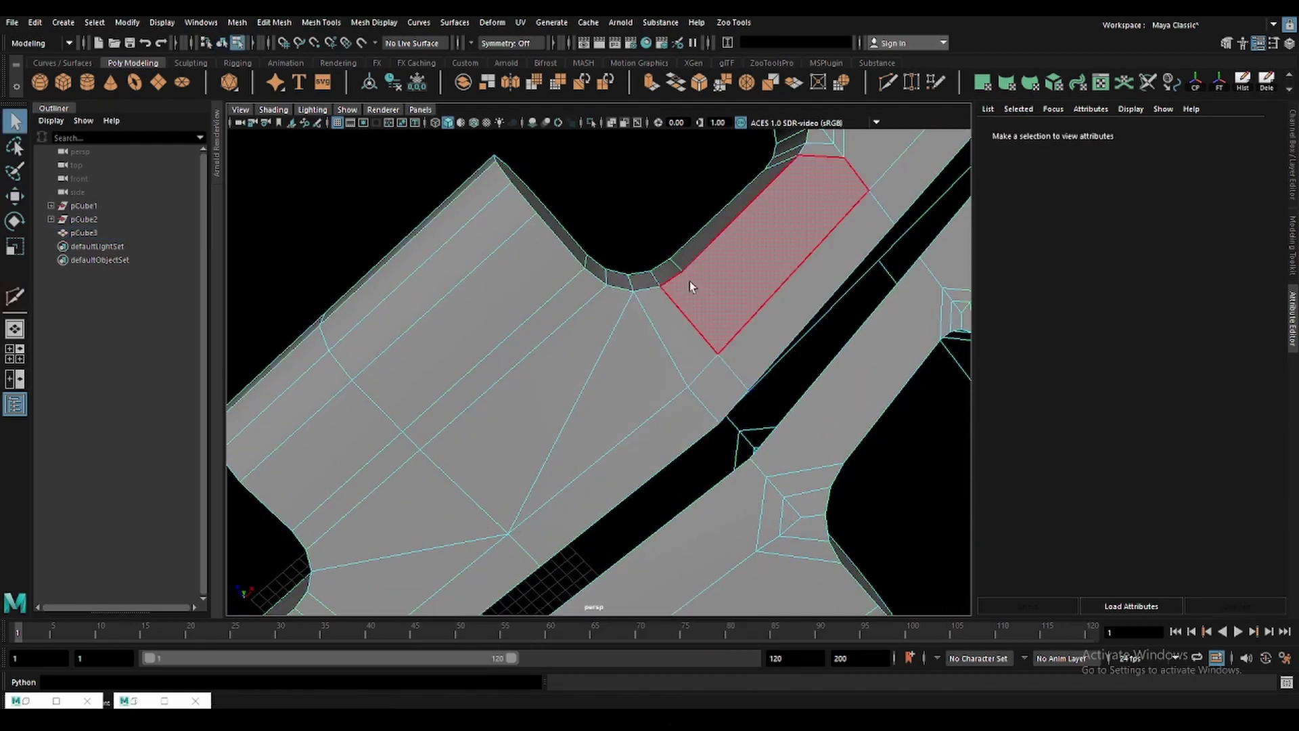
pyautogui.scroll(-5, 684, 271)
pyautogui.press('y')
pyautogui.scroll(3, 697, 264)
pyautogui.scroll(2, 707, 251)
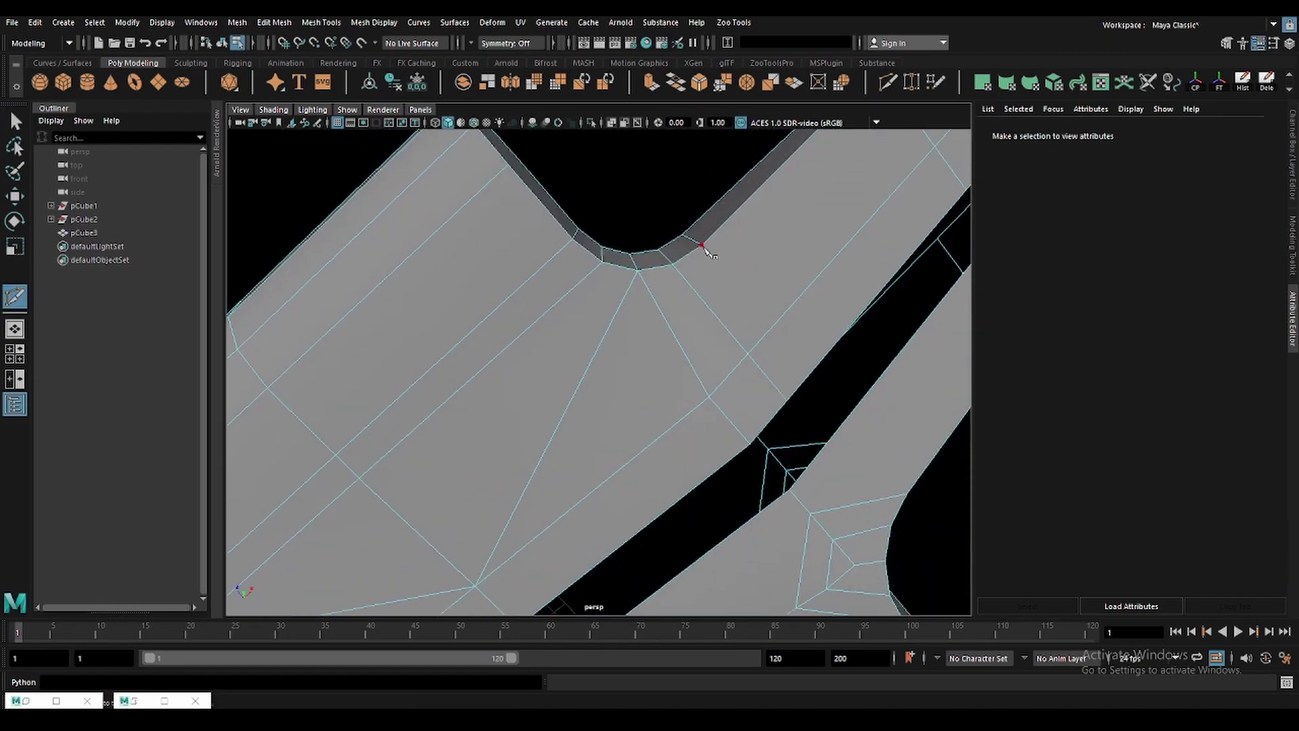
pyautogui.press('w')
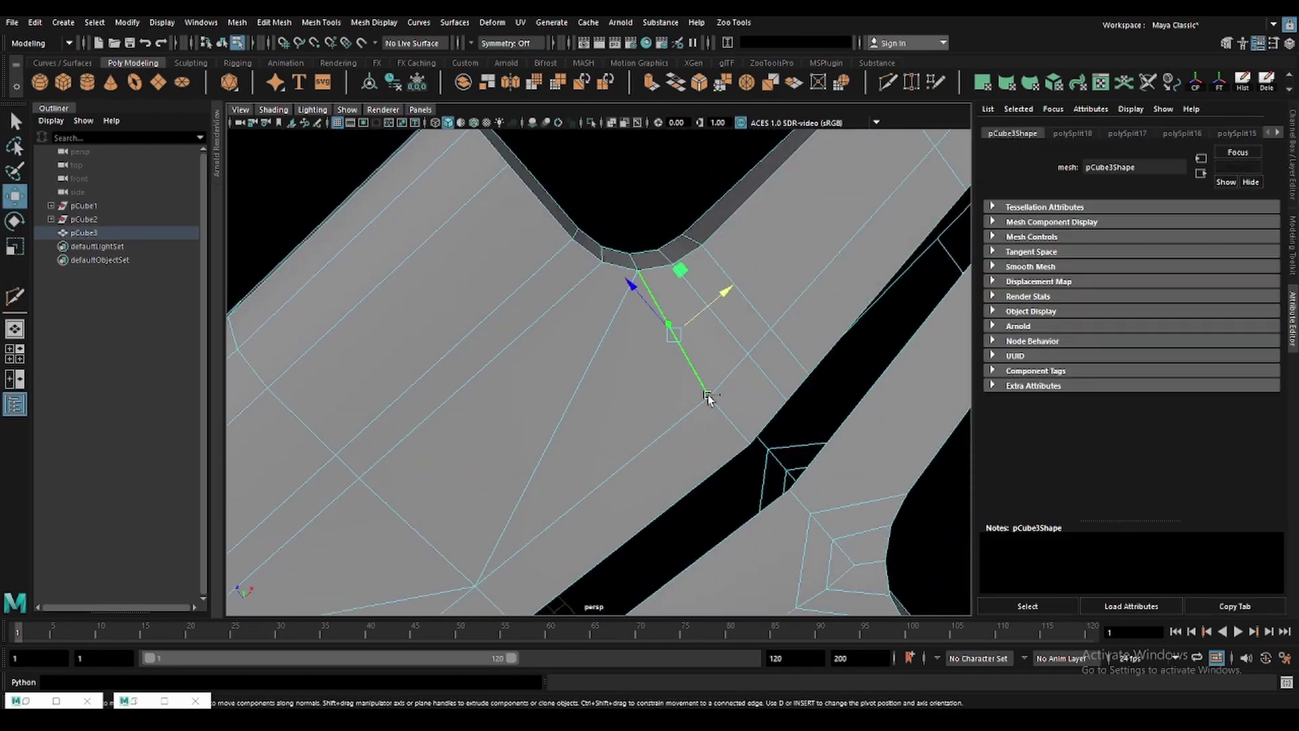
# Orbit to an oblique view of the notch for the next cut.
pyautogui.scroll(-3, 713, 420)
pyautogui.moveTo(712, 420)
pyautogui.keyDown('alt'); pyautogui.mouseDown()
pyautogui.moveTo(769, 397)
pyautogui.moveTo(748, 429)
pyautogui.moveTo(539, 423)
pyautogui.mouseUp(); pyautogui.keyUp('alt')
pyautogui.scroll(3, 540, 423)
pyautogui.scroll(2, 594, 343)
pyautogui.press('y')
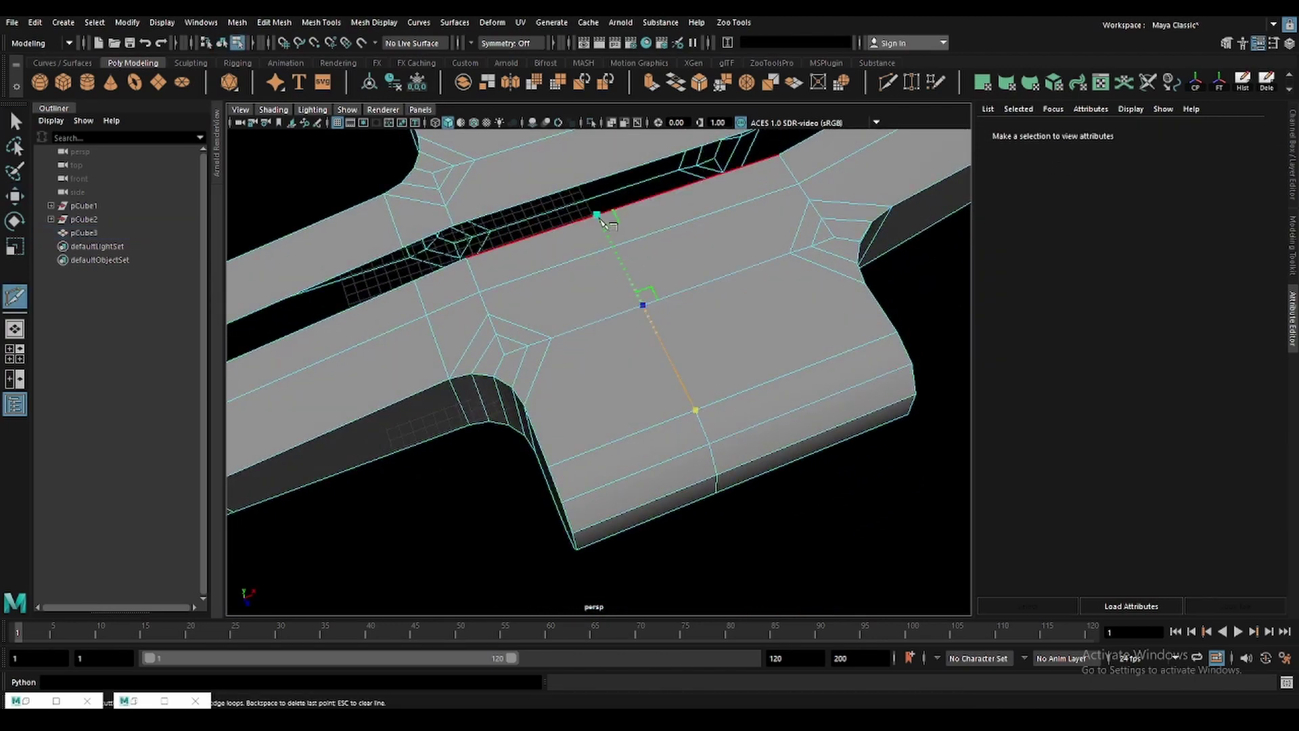
# Delete the short slanted edges at both notch corners.
pyautogui.press('q')
pyautogui.press('y')
pyautogui.keyDown('alt'); pyautogui.moveTo(516, 343); pyautogui.dragTo(554, 302); pyautogui.keyUp('alt')
pyautogui.press('q')
pyautogui.click(560, 329)
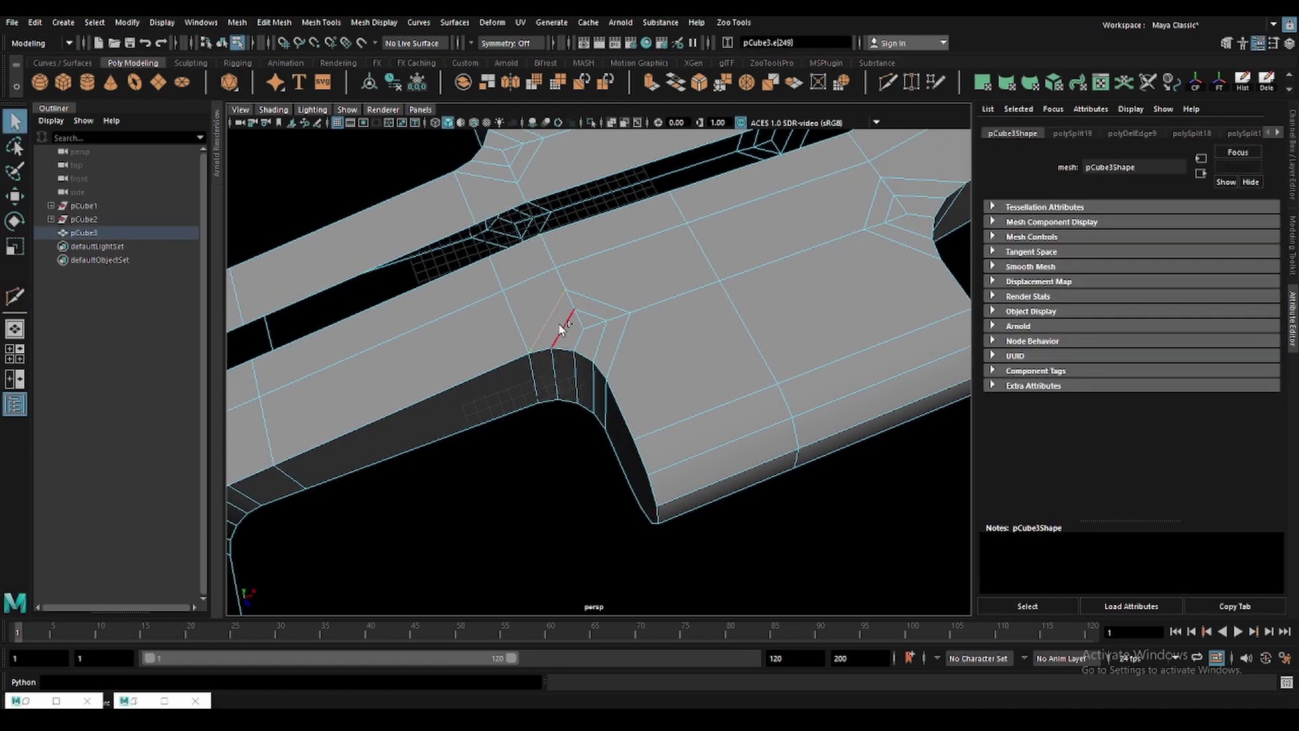
pyautogui.press('Delete')
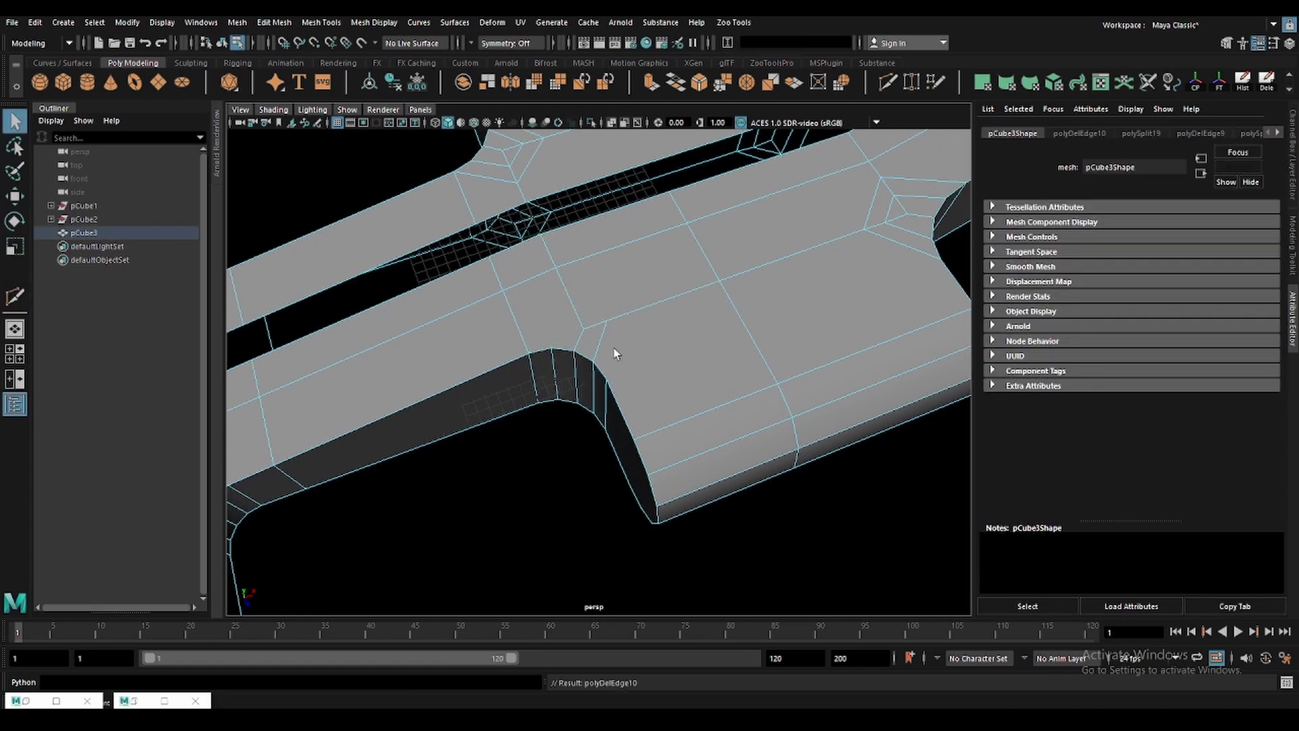
pyautogui.moveTo(606, 343)
pyautogui.keyDown('alt'); pyautogui.mouseDown()
pyautogui.moveTo(781, 359)
pyautogui.moveTo(711, 315)
pyautogui.mouseUp(); pyautogui.keyUp('alt')
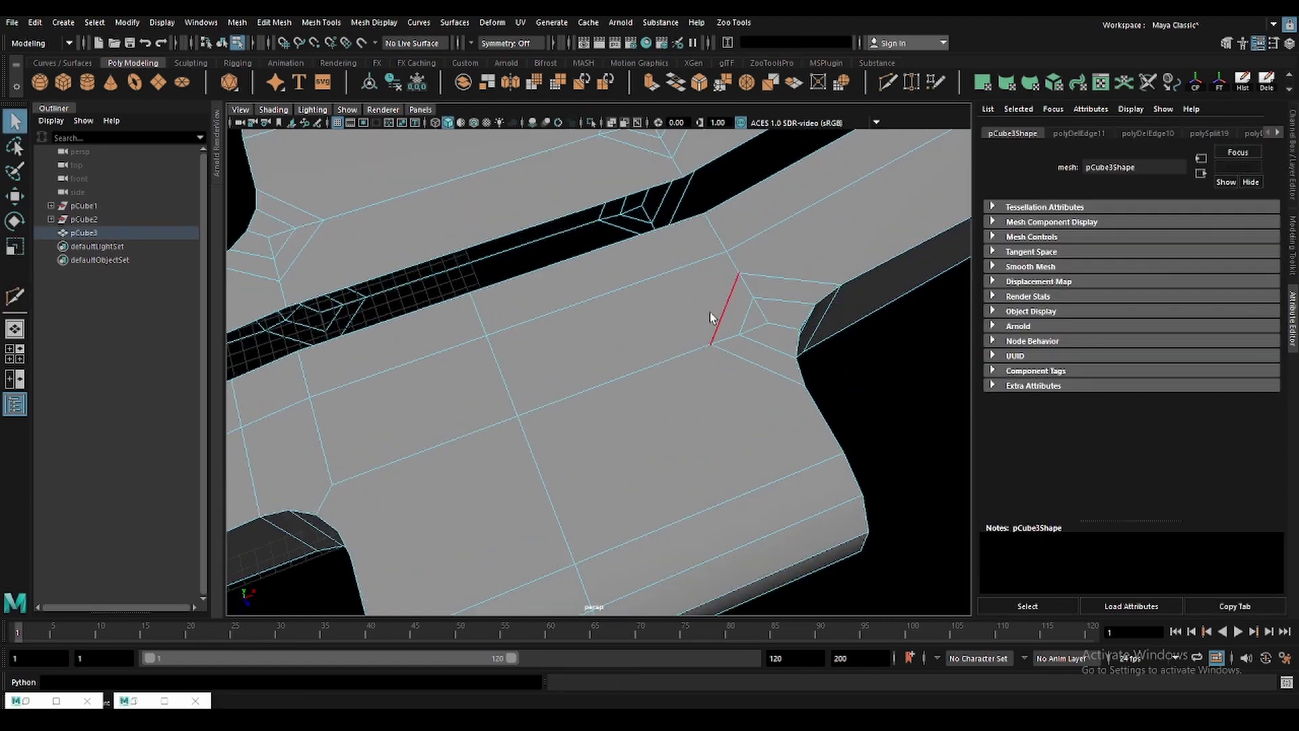
pyautogui.click(766, 276)
pyautogui.keyDown('shift'); pyautogui.click(753, 299); pyautogui.keyUp('shift')
pyautogui.press('Delete')
# Cut a new middle edge from the notch edge to the slot edge.
pyautogui.keyDown('alt'); pyautogui.moveTo(753, 344); pyautogui.dragTo(800, 286); pyautogui.keyUp('alt')
pyautogui.keyDown('alt'); pyautogui.moveTo(527, 409); pyautogui.dragTo(542, 379); pyautogui.keyUp('alt')
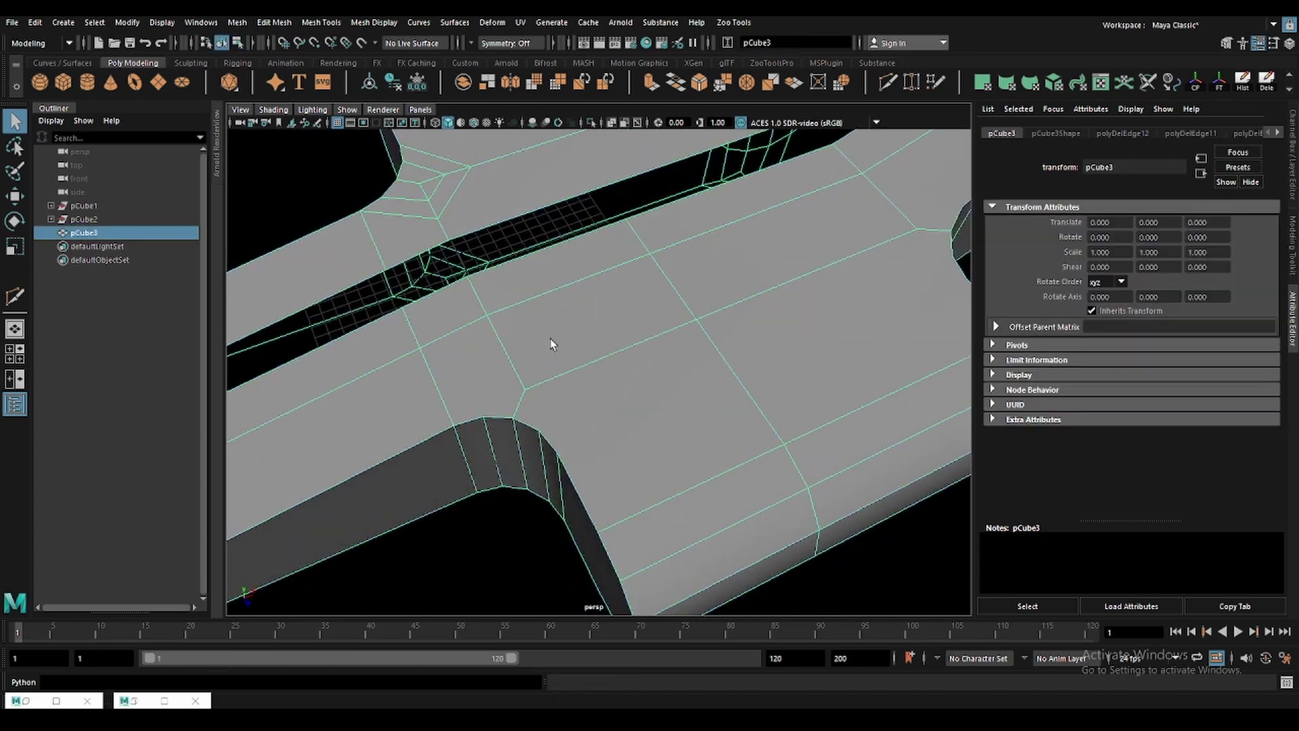
pyautogui.keyDown('shift'); pyautogui.moveTo(551, 339); pyautogui.dragTo(513, 404, button='right'); pyautogui.keyUp('shift')
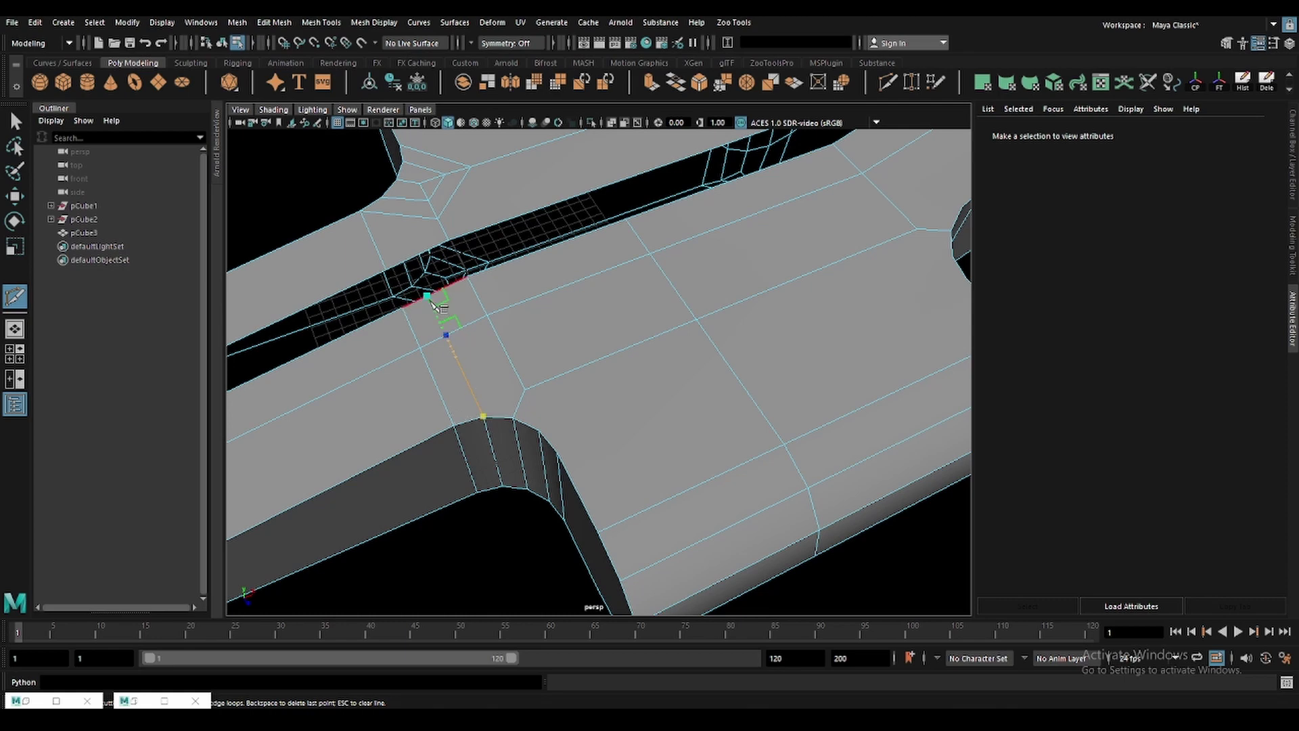
pyautogui.keyDown('alt'); pyautogui.moveTo(436, 305); pyautogui.dragTo(734, 345); pyautogui.keyUp('alt')
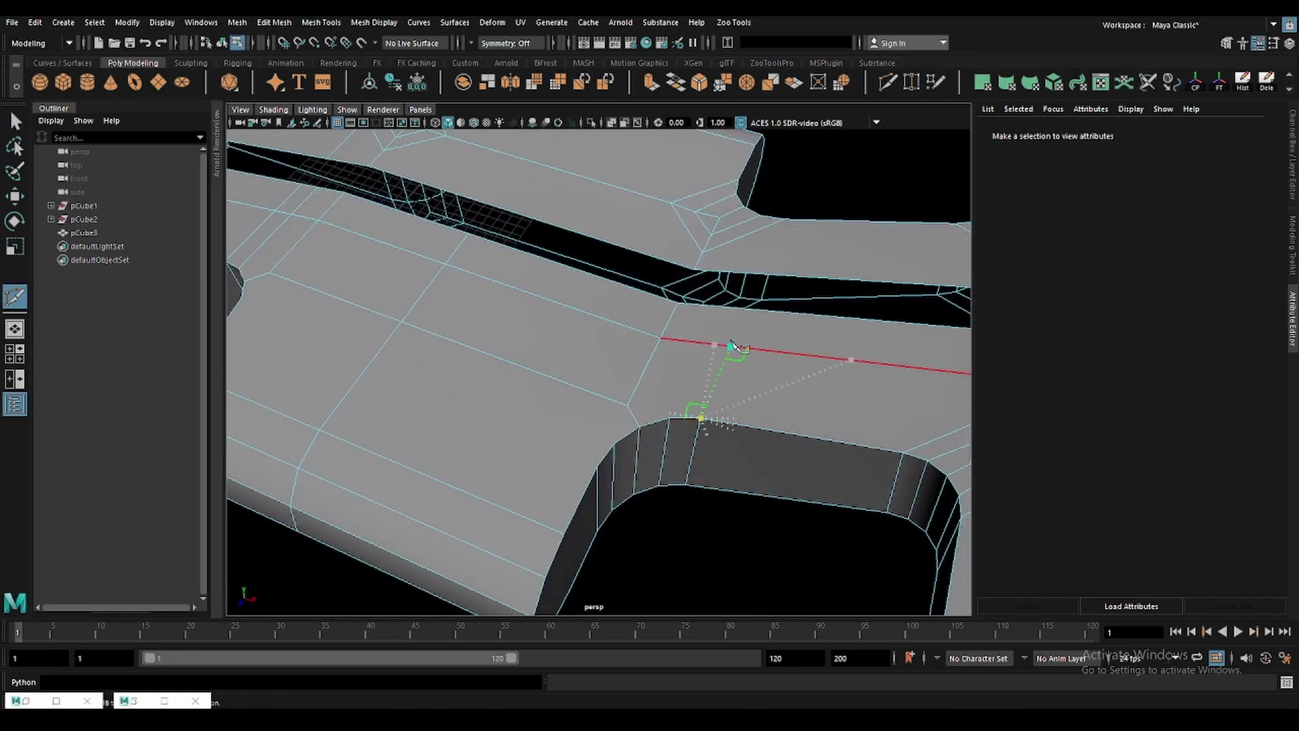
pyautogui.press('Escape')
pyautogui.click(670, 417)
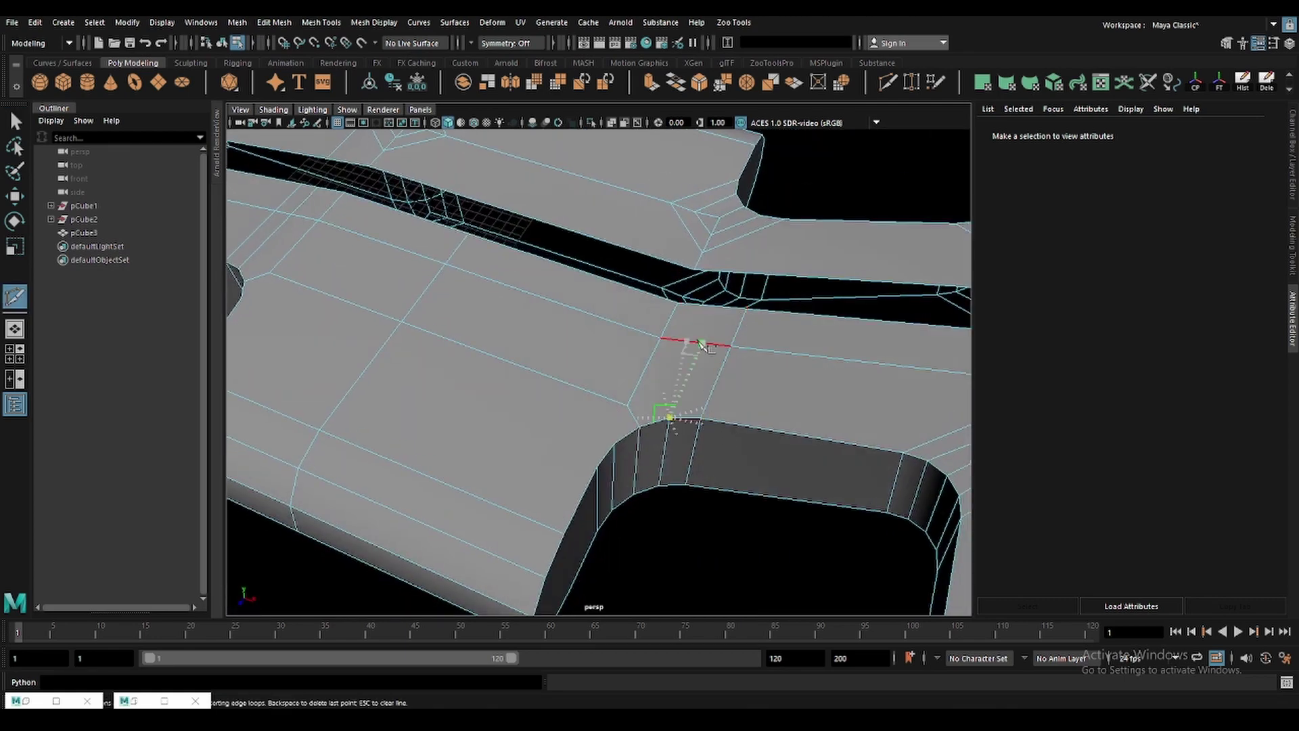
pyautogui.click(718, 309)
pyautogui.press('q')
pyautogui.moveTo(713, 309)
pyautogui.keyDown('alt'); pyautogui.mouseDown()
pyautogui.moveTo(673, 412)
pyautogui.moveTo(632, 368)
pyautogui.moveTo(682, 371)
pyautogui.moveTo(638, 316)
pyautogui.mouseUp(); pyautogui.keyUp('alt')
# Target-weld the stray vertex and delete the long edge along the slot.
pyautogui.keyDown('shift'); pyautogui.moveTo(639, 316); pyautogui.dragTo(636, 358, button='right'); pyautogui.keyUp('shift')
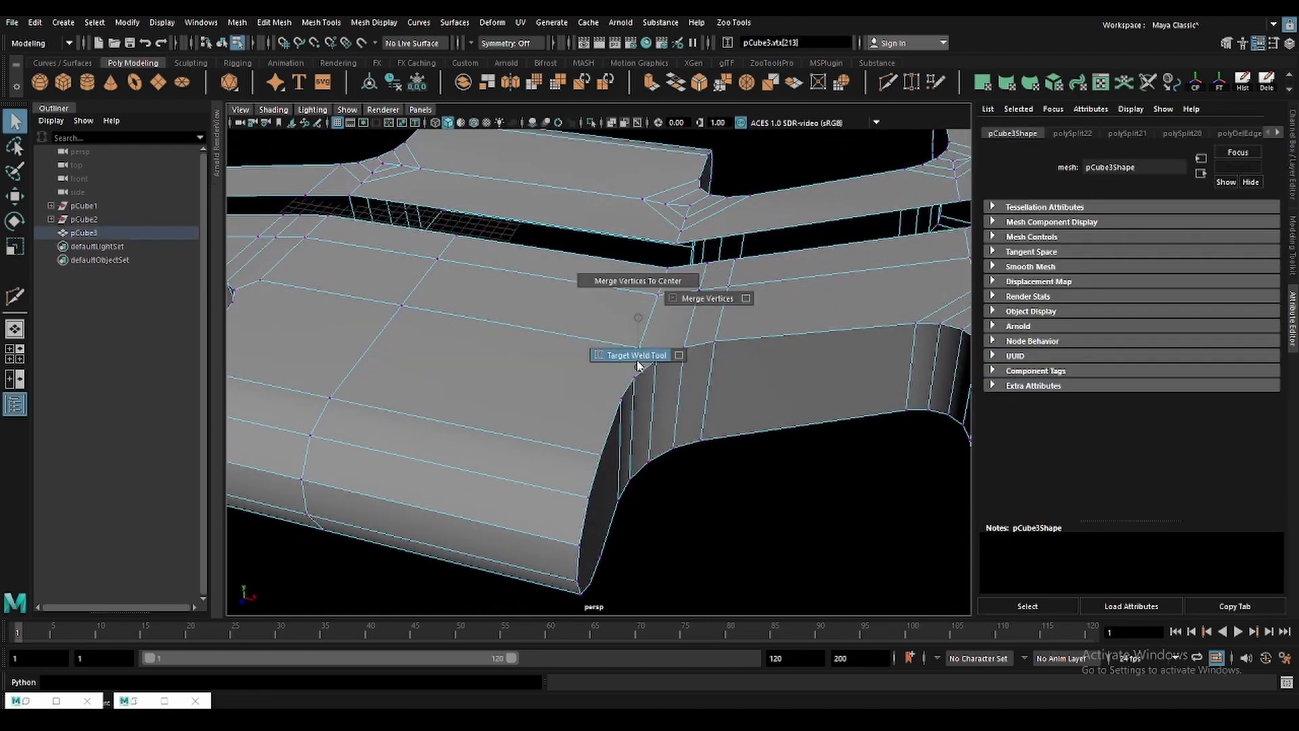
pyautogui.moveTo(609, 405)
pyautogui.keyDown('alt'); pyautogui.mouseDown()
pyautogui.moveTo(517, 400)
pyautogui.moveTo(507, 461)
pyautogui.moveTo(518, 446)
pyautogui.moveTo(464, 397)
pyautogui.mouseUp(); pyautogui.keyUp('alt')
pyautogui.press('q')
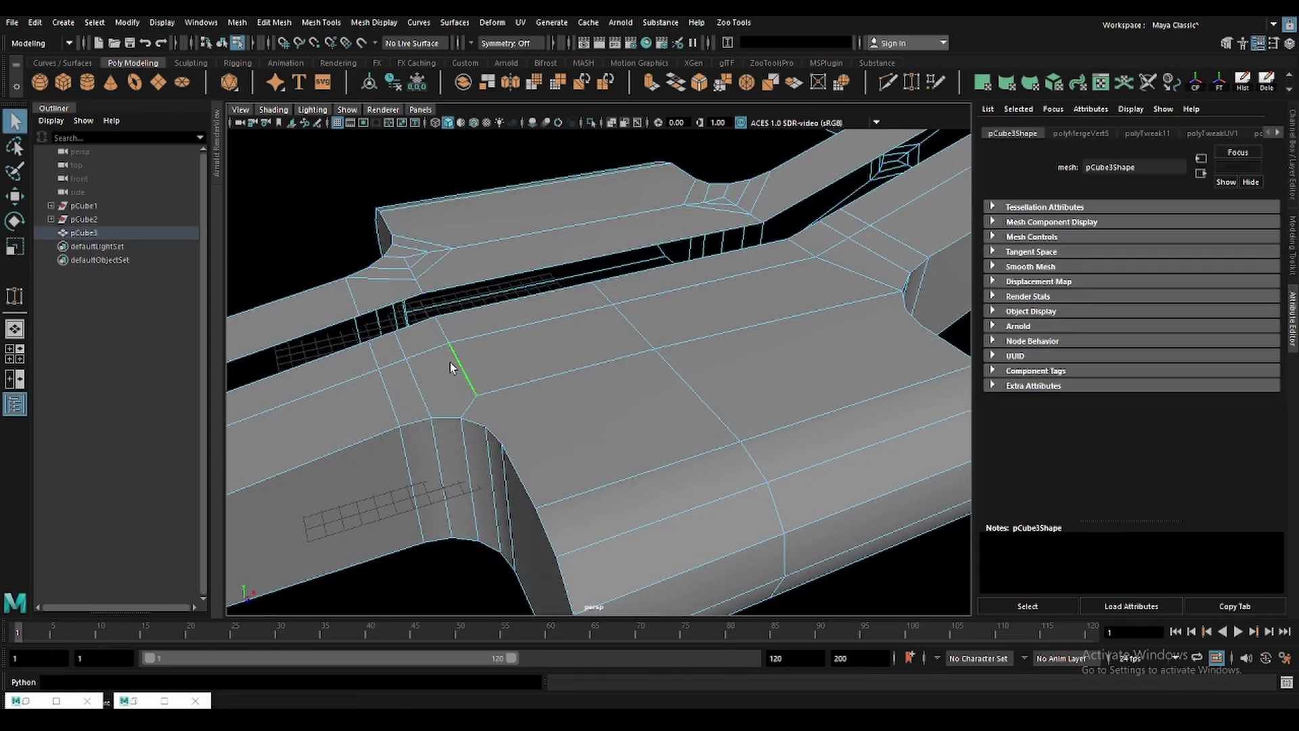
pyautogui.hotkey('ctrl', 'Delete')
pyautogui.click(437, 325)
pyautogui.hotkey('ctrl', 'Delete')
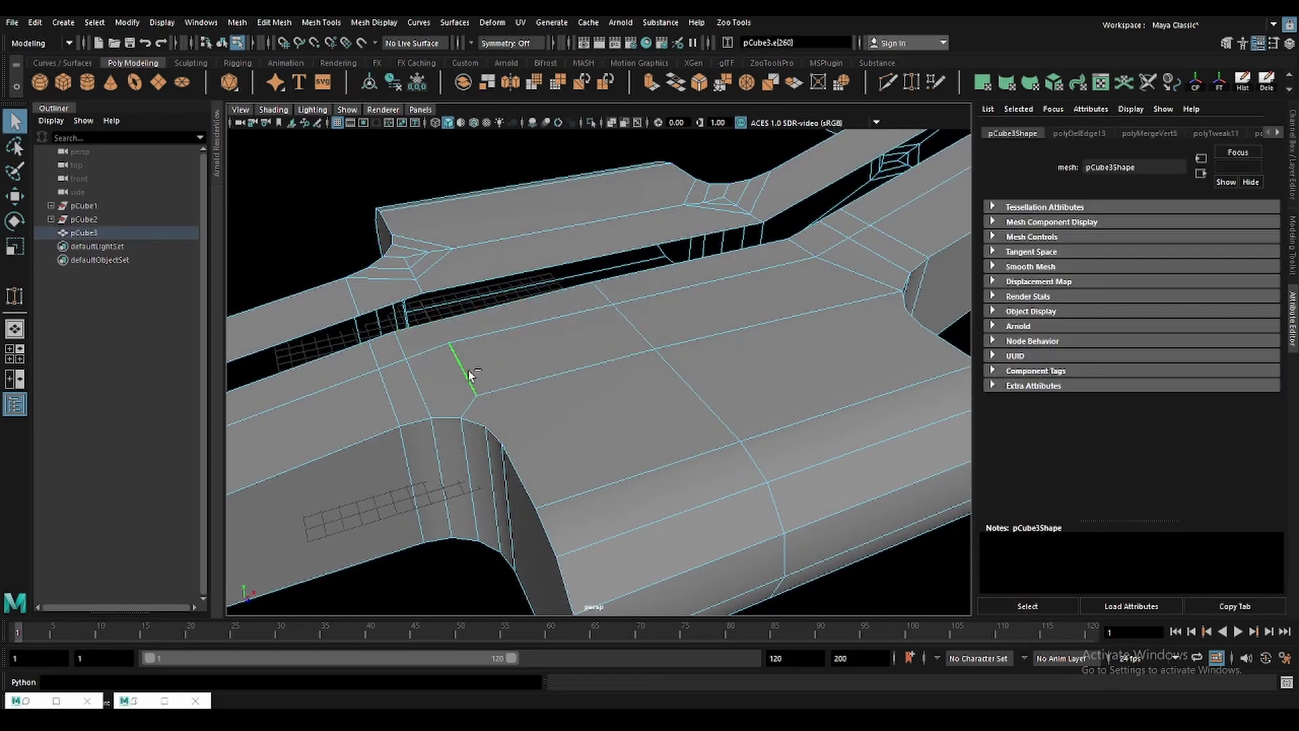
# Delete a short edge, undo it, then complete a Multi-Cut toward the raised section.
pyautogui.moveTo(468, 371)
pyautogui.keyDown('alt'); pyautogui.mouseDown()
pyautogui.moveTo(557, 375)
pyautogui.moveTo(544, 393)
pyautogui.mouseUp(); pyautogui.keyUp('alt')
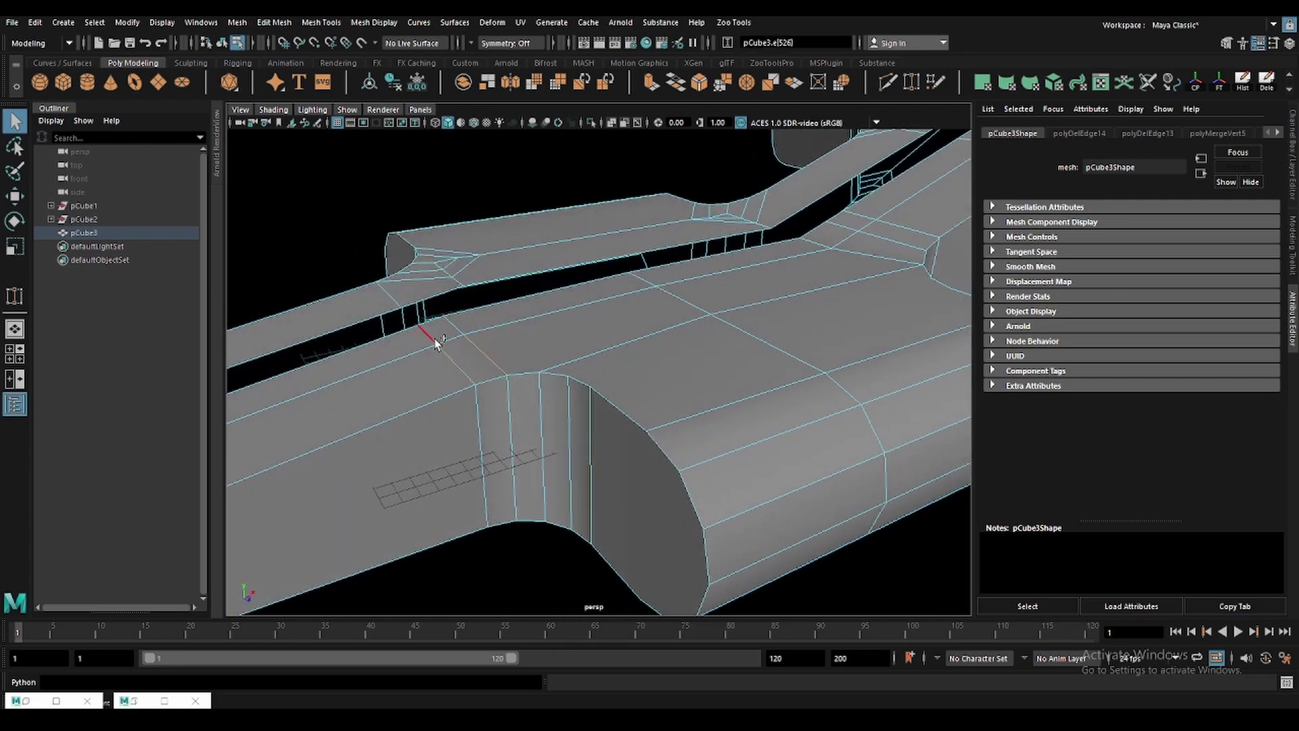
pyautogui.hotkey('ctrl', 'Delete')
pyautogui.hotkey('ctrl', 'z')
pyautogui.press('F8')
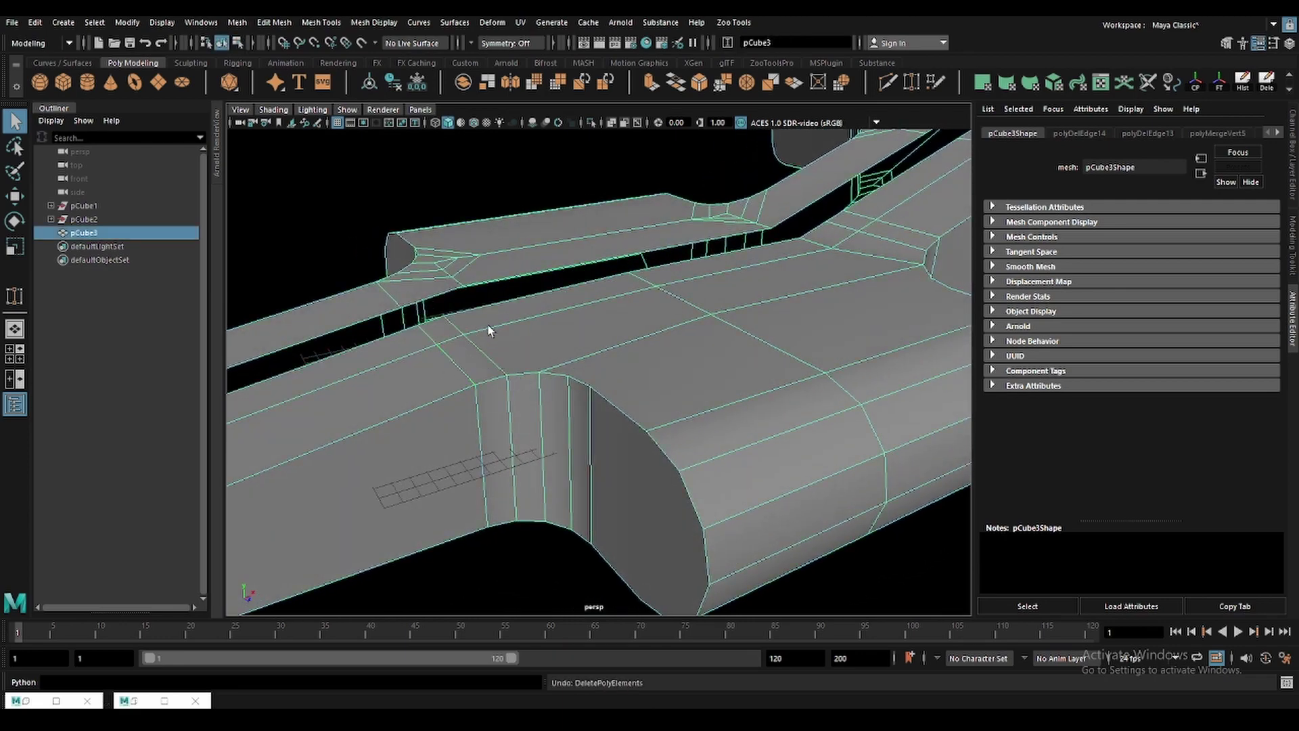
pyautogui.keyDown('alt'); pyautogui.moveTo(489, 324); pyautogui.dragTo(552, 368); pyautogui.keyUp('alt')
pyautogui.hotkey('ctrl', 'shift', 'x')
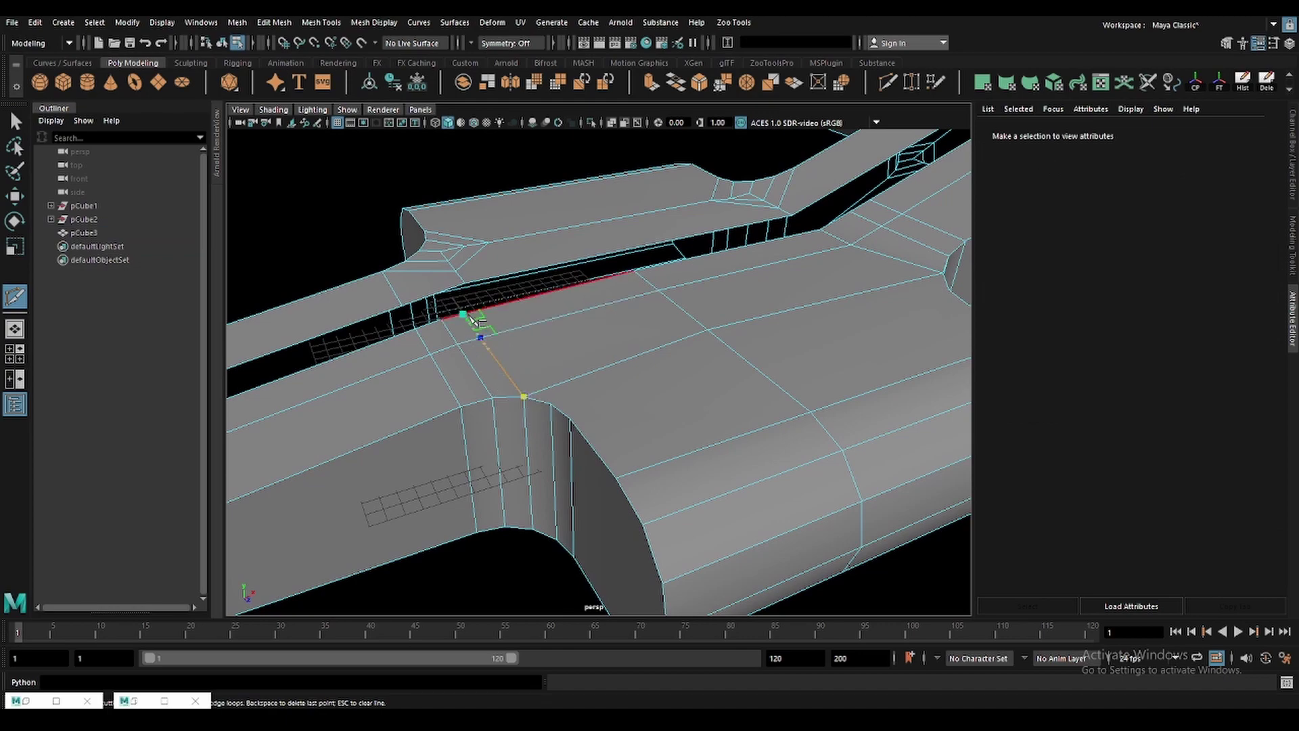
pyautogui.press('Return')
pyautogui.moveTo(576, 422)
pyautogui.keyDown('alt'); pyautogui.mouseDown()
pyautogui.moveTo(652, 440)
pyautogui.moveTo(624, 363)
pyautogui.mouseUp(); pyautogui.keyUp('alt')
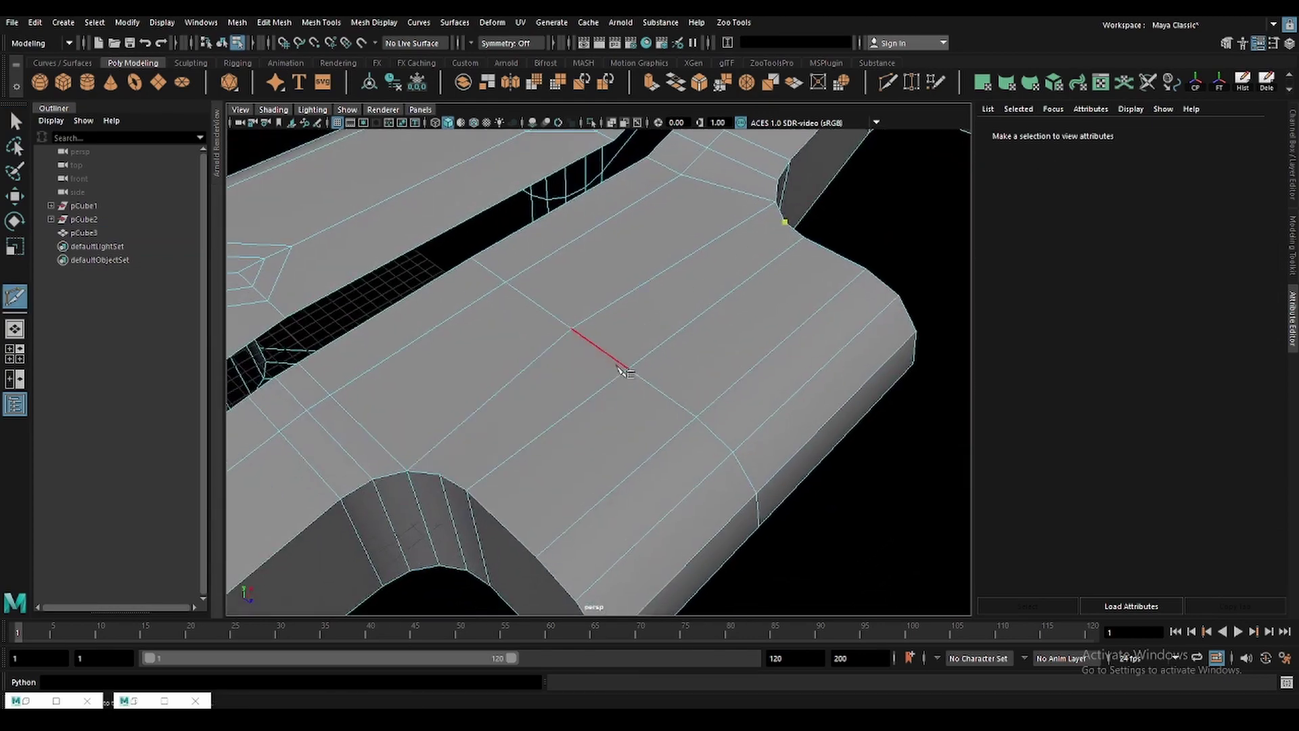
# Finish the top-face cut and delete the stray edge on the top face.
pyautogui.click(607, 354)
pyautogui.press('w')
pyautogui.click(481, 409)
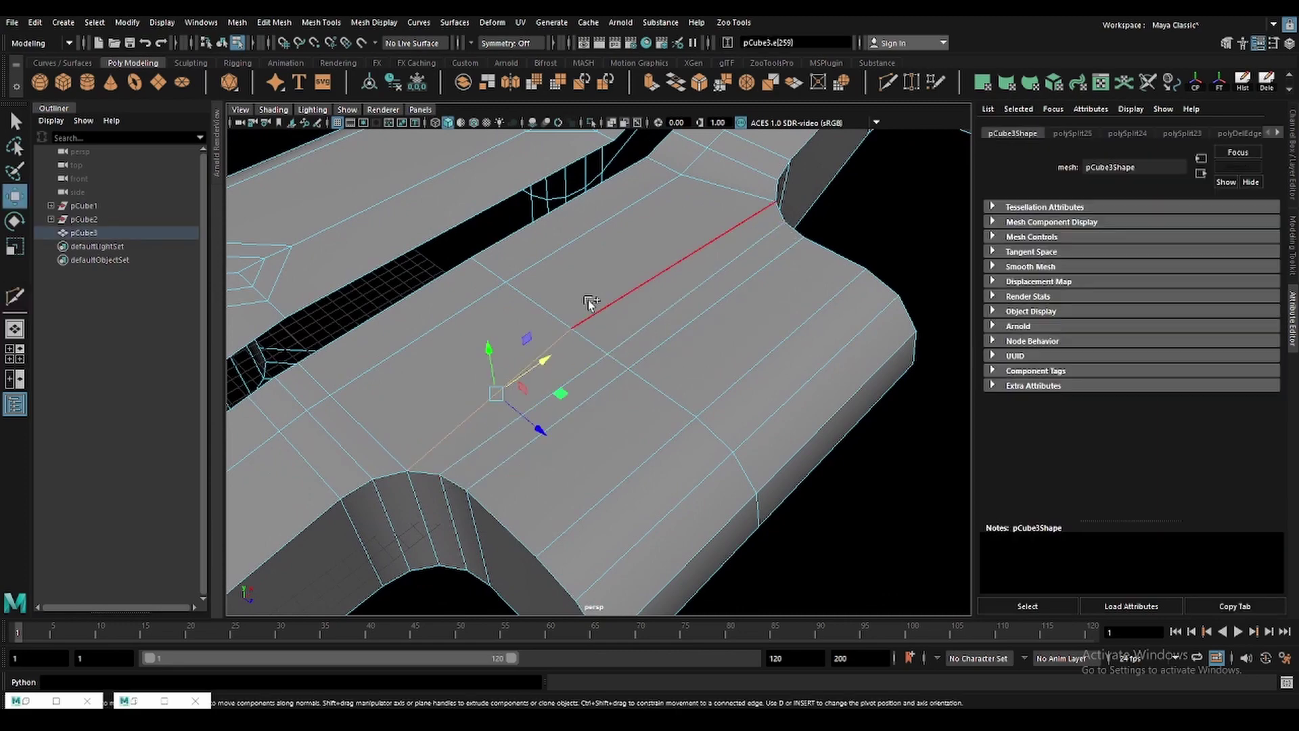
pyautogui.press('Delete')
pyautogui.moveTo(595, 392)
pyautogui.keyDown('alt'); pyautogui.mouseDown()
pyautogui.moveTo(667, 342)
pyautogui.moveTo(690, 363)
pyautogui.moveTo(795, 290)
pyautogui.mouseUp(); pyautogui.keyUp('alt')
# Delete the selected edges near the notch.
pyautogui.press('q')
pyautogui.keyDown('alt'); pyautogui.moveTo(795, 290); pyautogui.dragTo(607, 332, button='middle'); pyautogui.keyUp('alt')
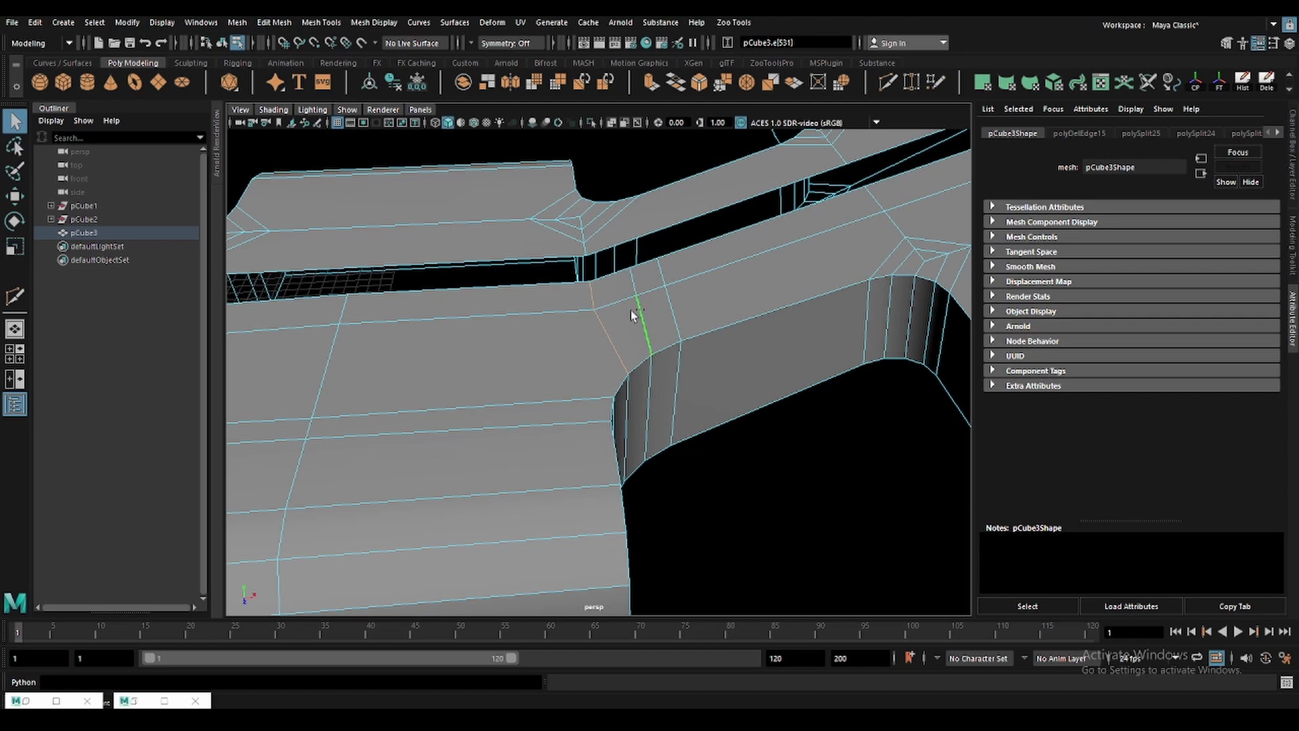
pyautogui.press('Delete')
pyautogui.moveTo(643, 282)
pyautogui.keyDown('alt'); pyautogui.mouseDown()
pyautogui.moveTo(754, 379)
pyautogui.moveTo(597, 334)
pyautogui.mouseUp(); pyautogui.keyUp('alt')
pyautogui.press('w')
# Undo that deletion and apply Edit Edge Flow twice to the restored edges.
pyautogui.hotkey('ctrl', 'z')
pyautogui.press('q')
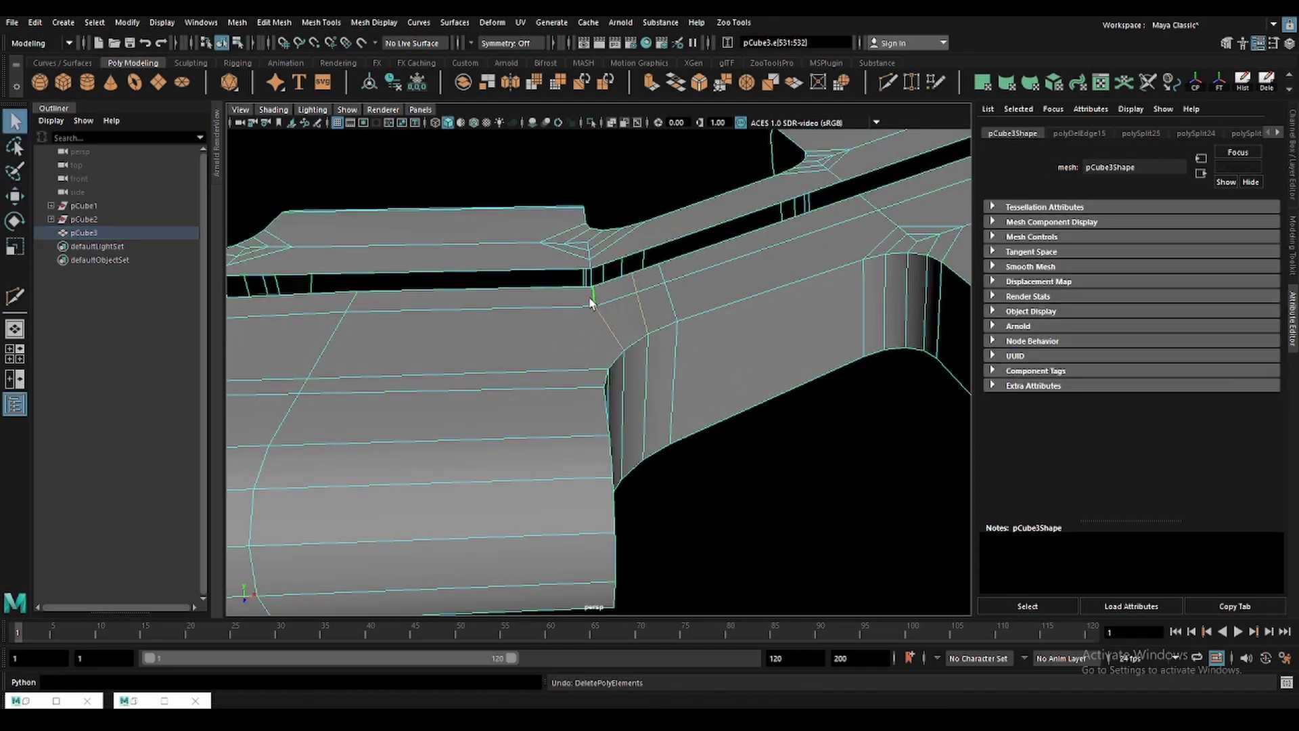
pyautogui.scroll(-1, 382, 83)
pyautogui.click(110, 82)
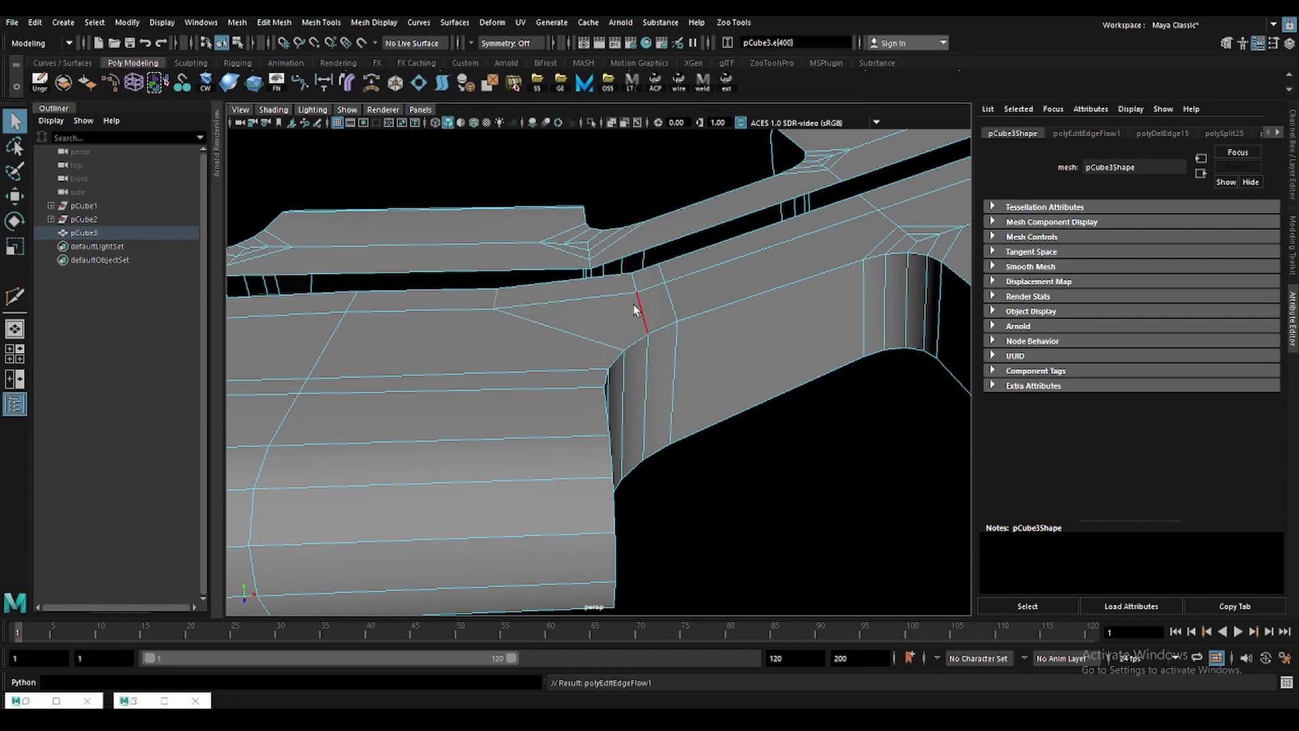
pyautogui.press('g')
pyautogui.moveTo(584, 319)
pyautogui.keyDown('alt'); pyautogui.mouseDown()
pyautogui.moveTo(591, 311)
pyautogui.moveTo(411, 429)
pyautogui.mouseUp(); pyautogui.keyUp('alt')
# Multi-Cut a diagonal edge from the notch corner across the raised section.
pyautogui.press('y')
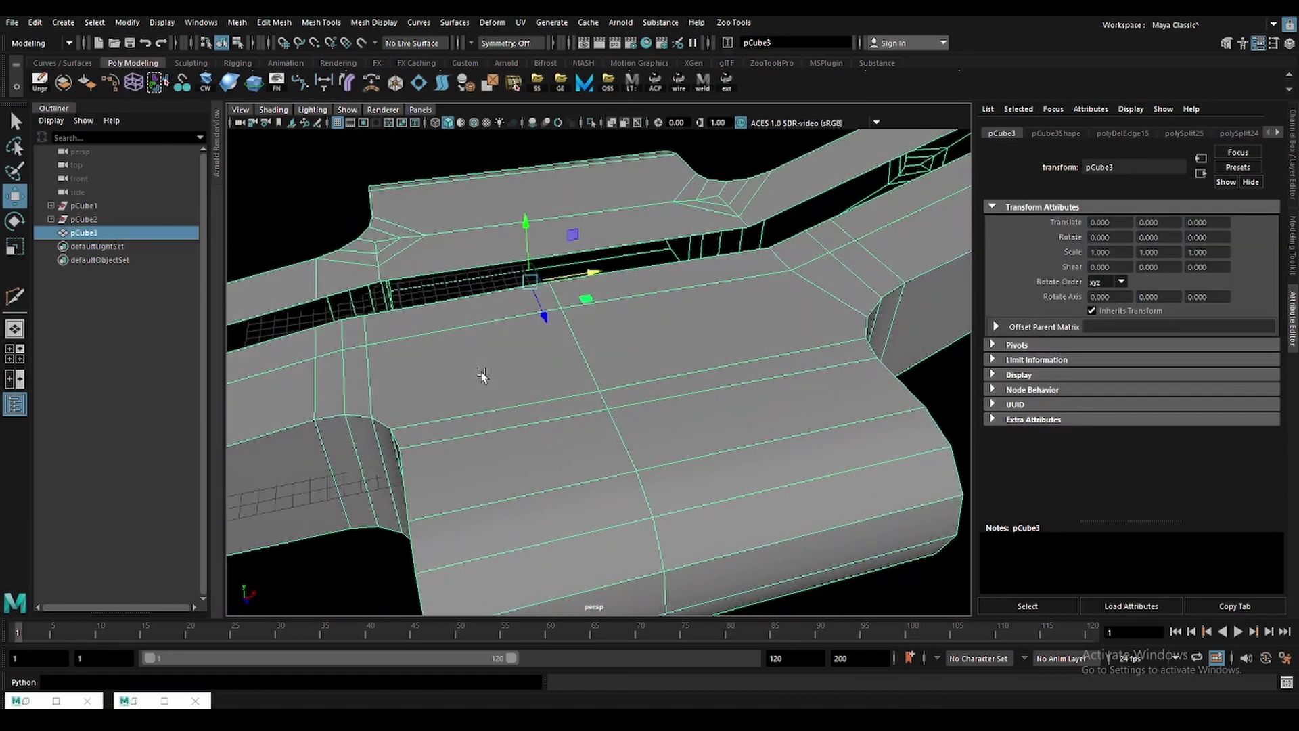
pyautogui.click(392, 429)
pyautogui.click(561, 309)
pyautogui.keyDown('alt'); pyautogui.moveTo(562, 311); pyautogui.dragTo(823, 368); pyautogui.keyUp('alt')
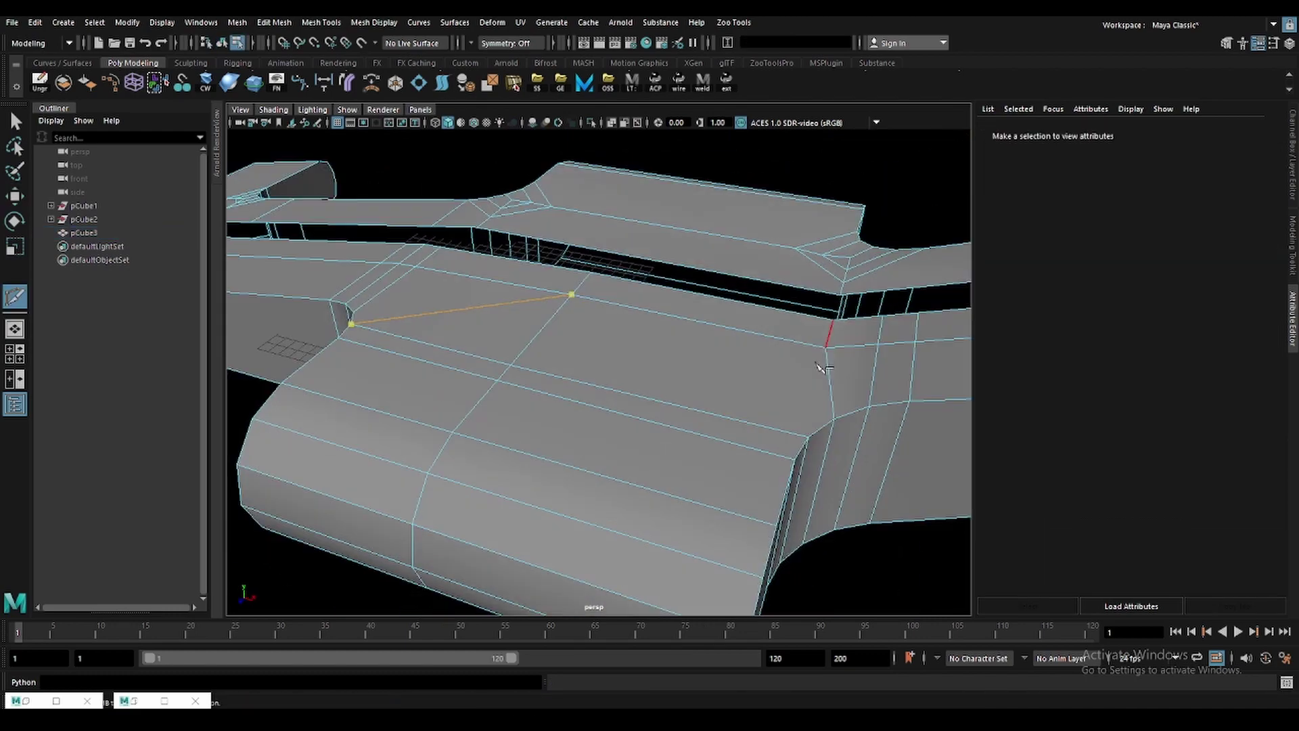
pyautogui.click(810, 441)
pyautogui.press('Return')
# Select the new raised-section edge and the edge running down the centre.
pyautogui.moveTo(647, 368)
pyautogui.keyDown('alt'); pyautogui.mouseDown()
pyautogui.moveTo(433, 363)
pyautogui.moveTo(583, 406)
pyautogui.moveTo(610, 341)
pyautogui.mouseUp(); pyautogui.keyUp('alt')
pyautogui.press('w')
pyautogui.click(457, 370)
pyautogui.click(583, 406)
# Slide the centre edge loop sideways, then clear the selection.
pyautogui.moveTo(639, 297); pyautogui.dragTo(666, 299)
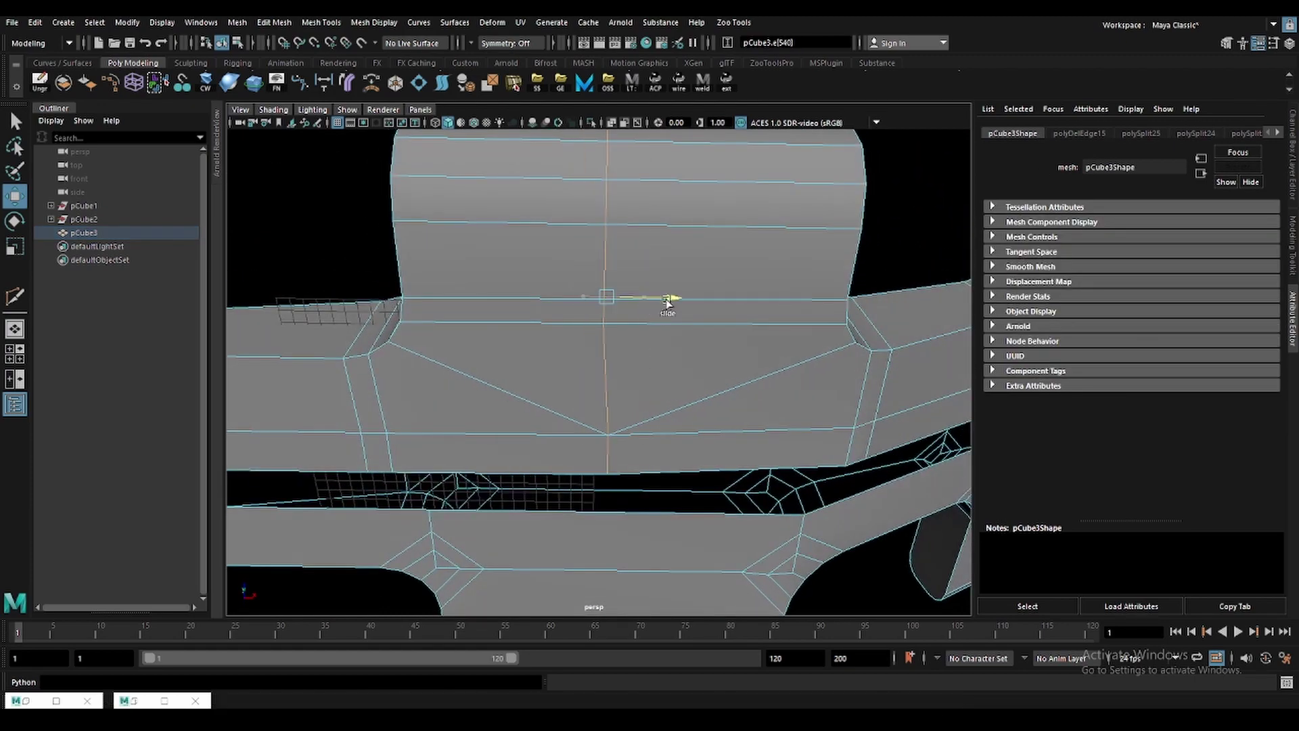
pyautogui.press('r')
pyautogui.moveTo(449, 284)
pyautogui.keyDown('alt'); pyautogui.mouseDown()
pyautogui.moveTo(643, 396)
pyautogui.moveTo(446, 383)
pyautogui.mouseUp(); pyautogui.keyUp('alt')
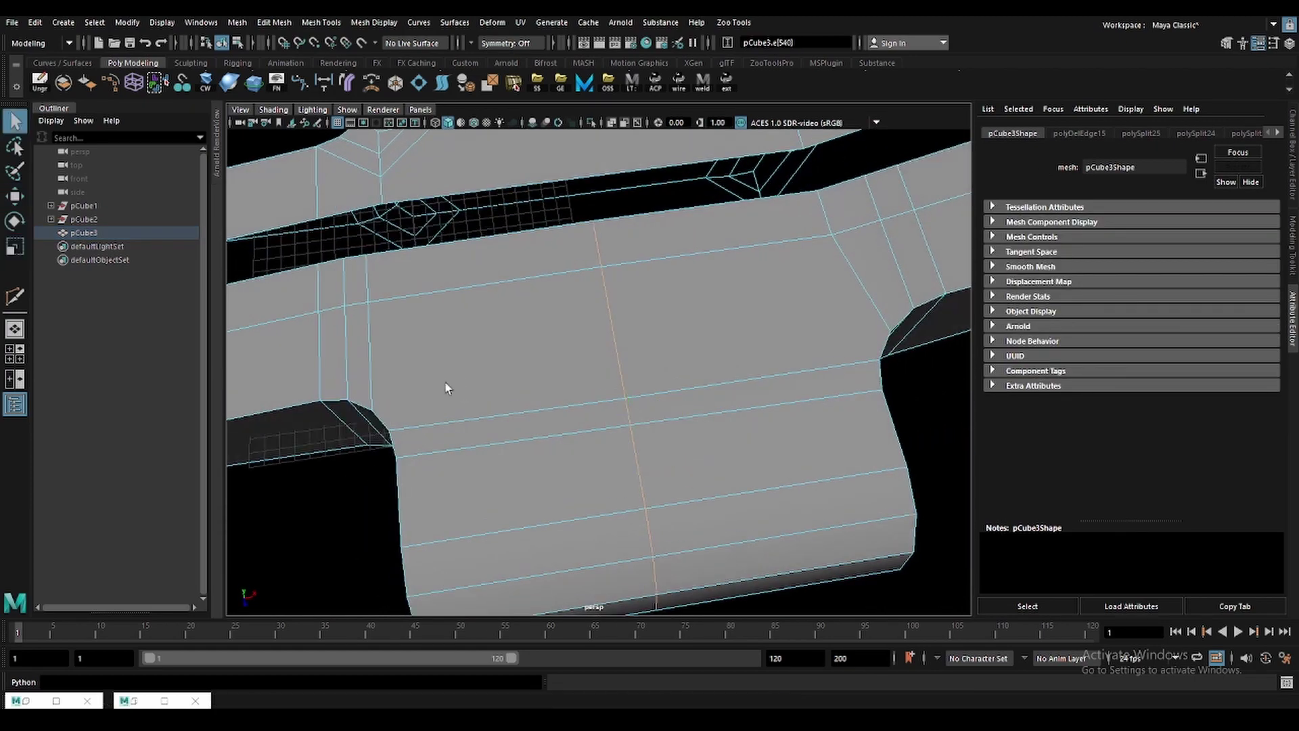
pyautogui.press('F8')
# Multi-Cut a diagonal edge across the faces toward the centre.
pyautogui.hotkey('ctrl', 'shift', 'x')
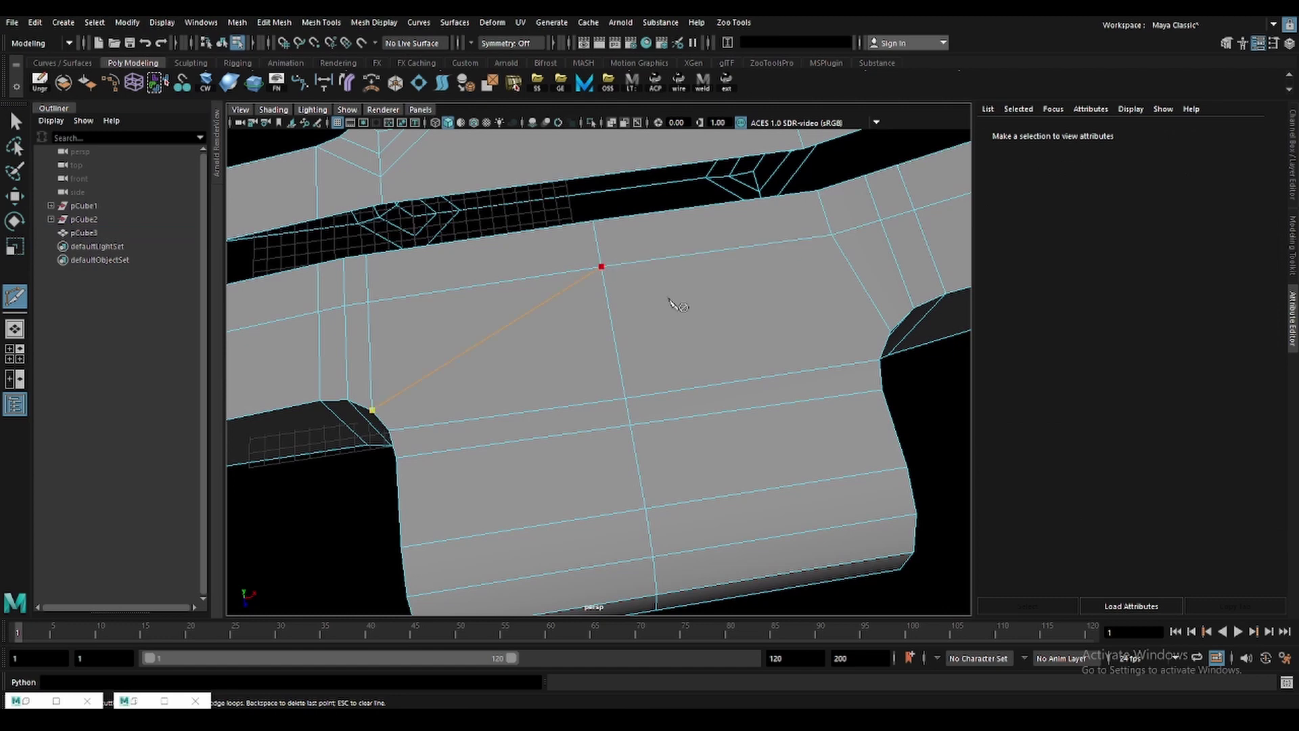
pyautogui.press('Return')
pyautogui.scroll(-2, 684, 325)
pyautogui.press('q')
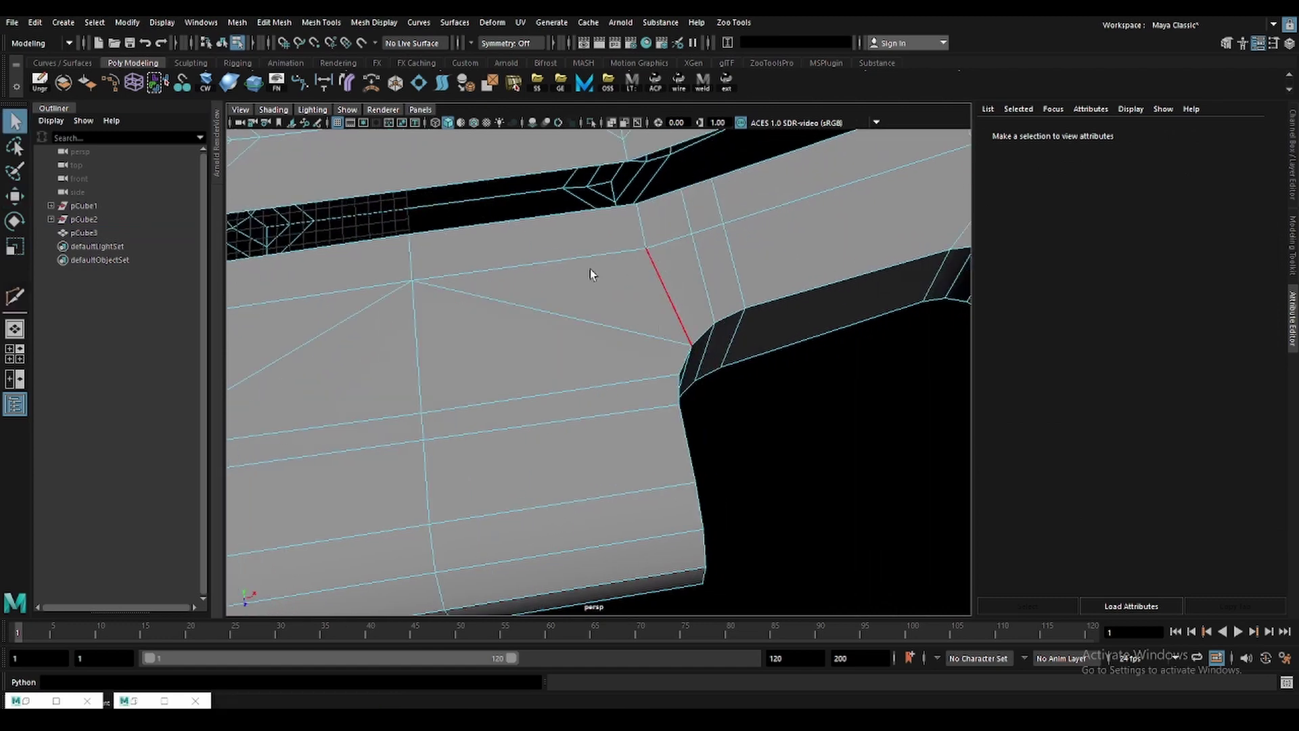
pyautogui.keyDown('alt'); pyautogui.moveTo(591, 269); pyautogui.dragTo(535, 357); pyautogui.keyUp('alt')
# Ctrl+Delete the edge beside the triangular face at the slot corner.
pyautogui.click(525, 298)
pyautogui.press('F11')
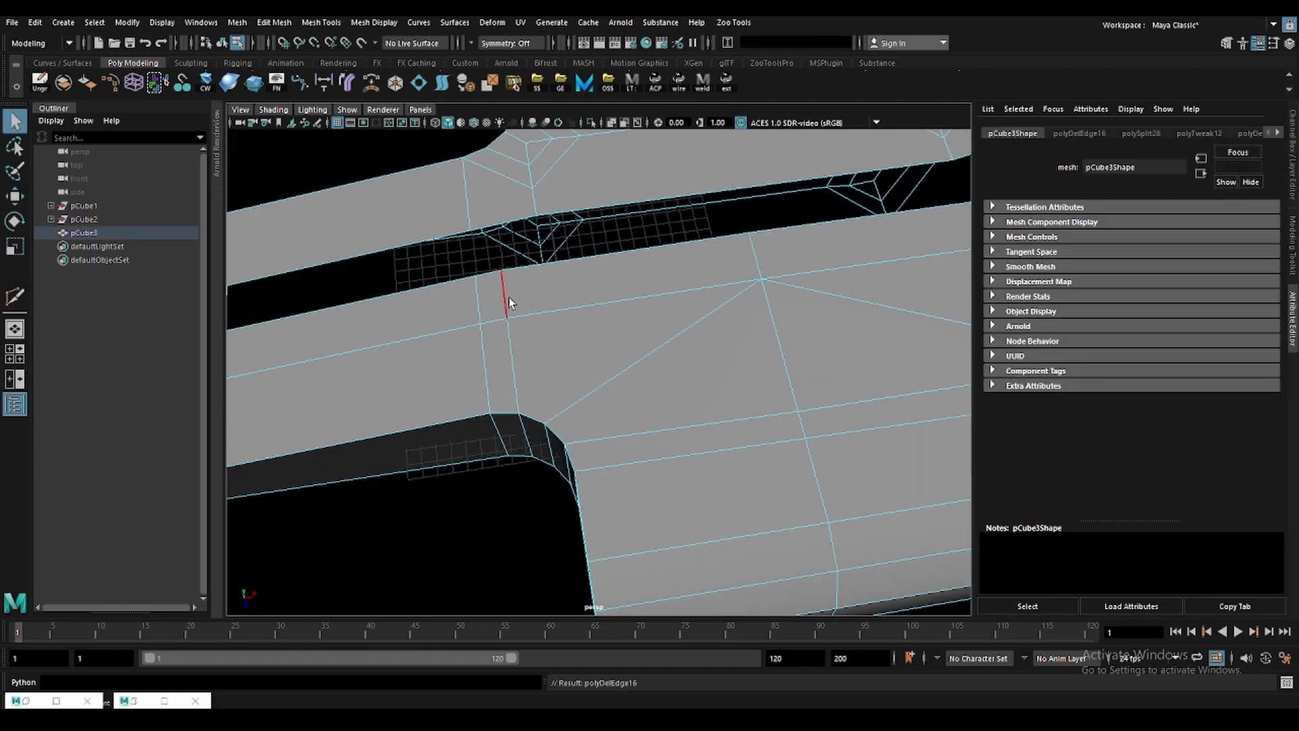
pyautogui.click(571, 356)
pyautogui.keyDown('alt'); pyautogui.moveTo(592, 406); pyautogui.dragTo(587, 334); pyautogui.keyUp('alt')
pyautogui.press('F10')
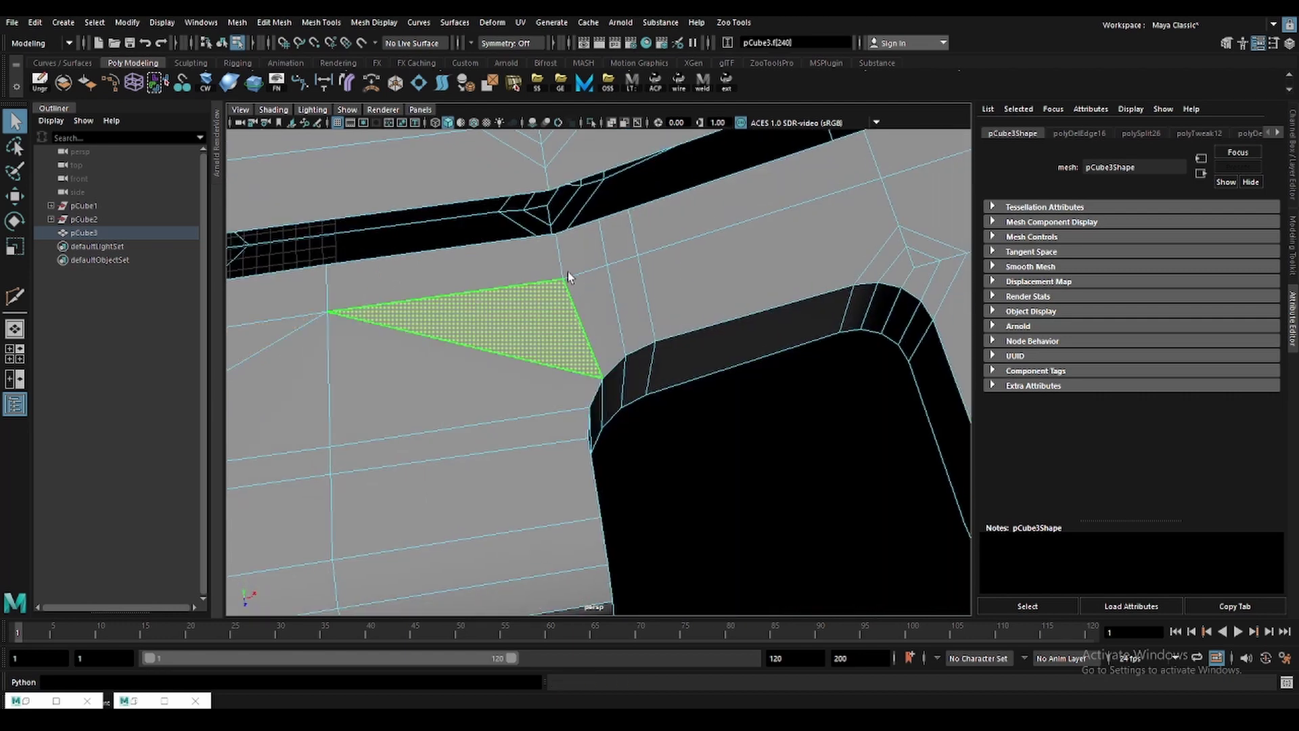
pyautogui.click(561, 261)
pyautogui.hotkey('ctrl', 'Delete')
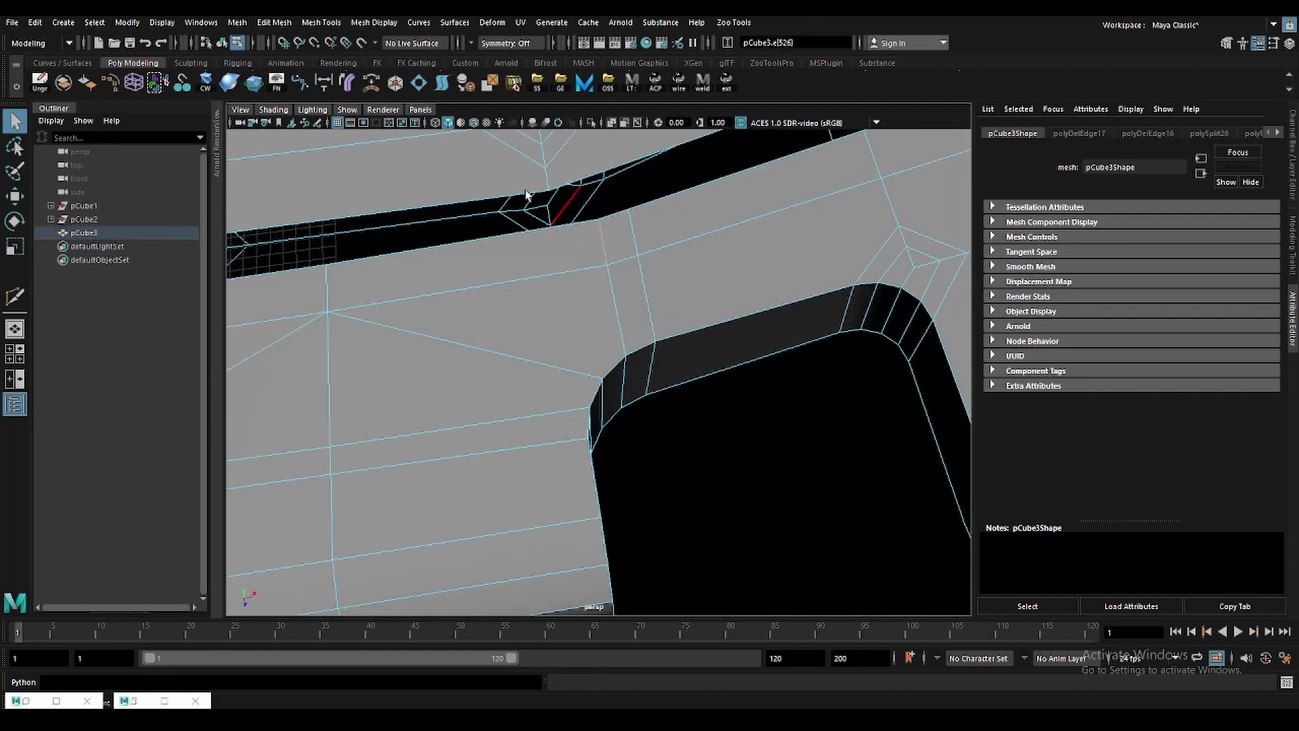
# Select another slot-rim edge, then clear selection for a top-down view.
pyautogui.moveTo(614, 331)
pyautogui.keyDown('alt'); pyautogui.mouseDown()
pyautogui.moveTo(610, 291)
pyautogui.moveTo(670, 349)
pyautogui.moveTo(444, 324)
pyautogui.mouseUp(); pyautogui.keyUp('alt')
pyautogui.press('w')
pyautogui.click(446, 323)
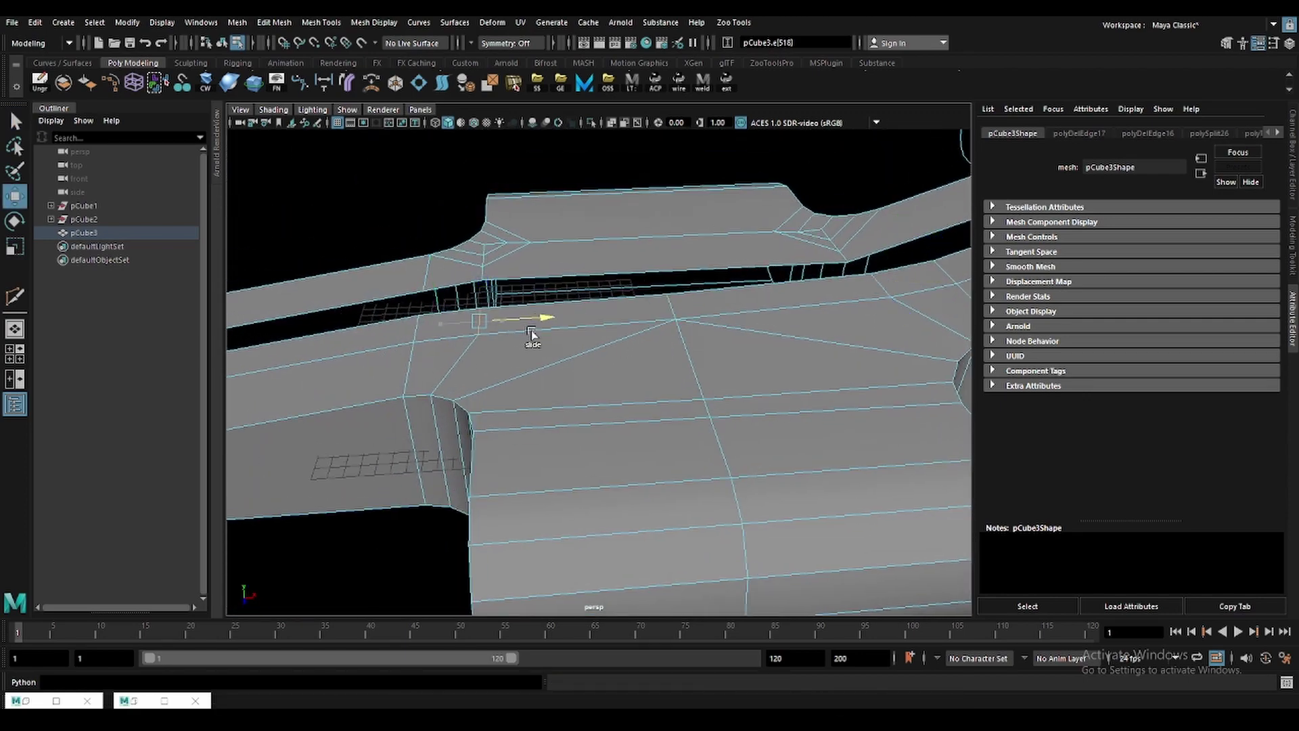
pyautogui.scroll(-3, 531, 334)
pyautogui.press('q')
pyautogui.press('F8')
pyautogui.moveTo(622, 402)
pyautogui.keyDown('alt'); pyautogui.mouseDown()
pyautogui.moveTo(589, 389)
pyautogui.moveTo(576, 423)
pyautogui.moveTo(522, 436)
pyautogui.moveTo(599, 436)
pyautogui.moveTo(464, 414)
pyautogui.mouseUp(); pyautogui.keyUp('alt')
pyautogui.scroll(2, 568, 396)
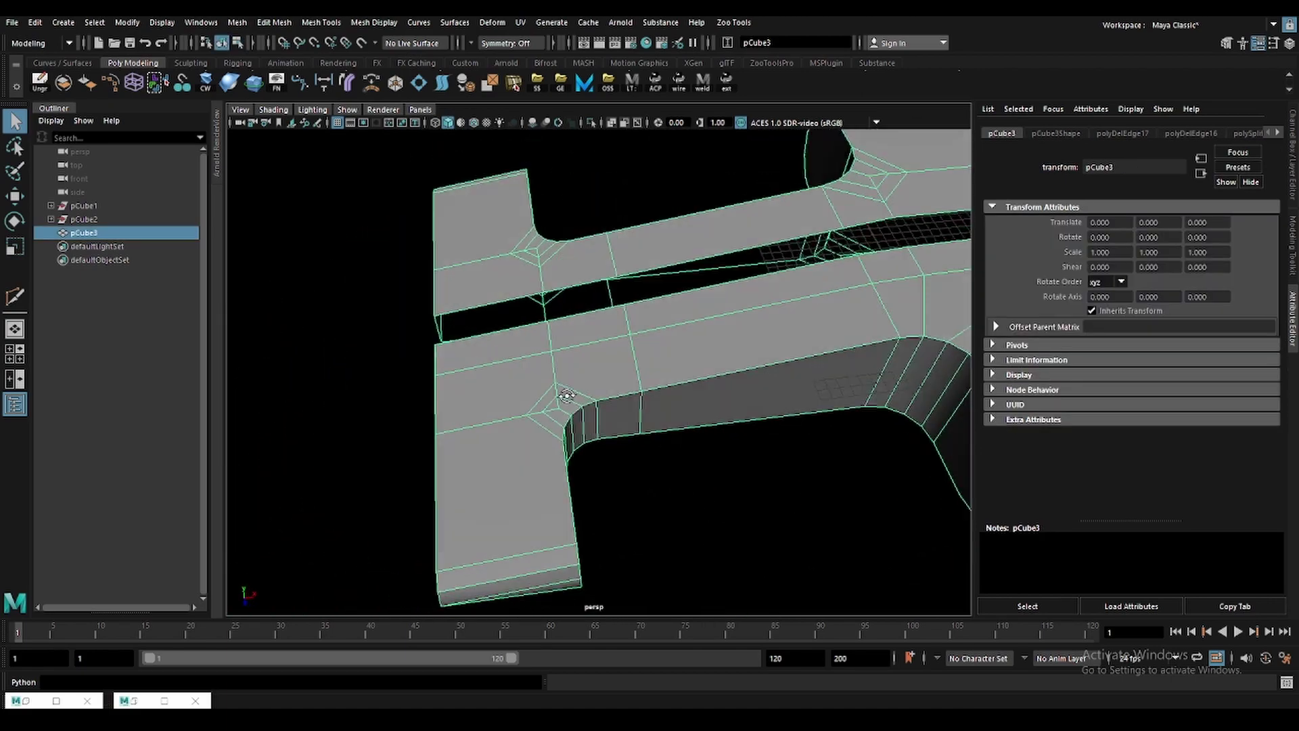
pyautogui.scroll(-3, 567, 396)
pyautogui.keyDown('alt'); pyautogui.moveTo(567, 396); pyautogui.dragTo(501, 365); pyautogui.keyUp('alt')
# Cut new edges and pick the diagonal edge at the inner corner.
pyautogui.hotkey('ctrl', 'shift', 'x')
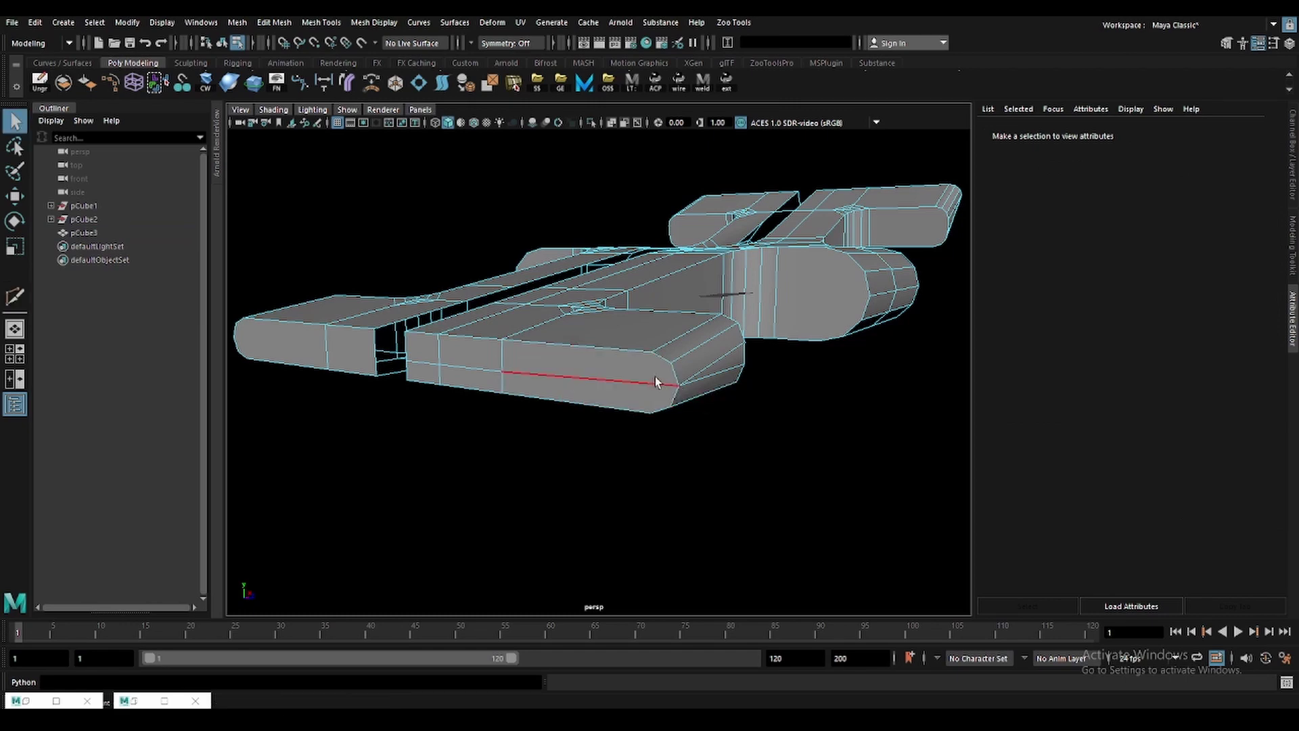
pyautogui.keyDown('alt'); pyautogui.moveTo(656, 358); pyautogui.dragTo(663, 298); pyautogui.keyUp('alt')
pyautogui.press('w')
pyautogui.scroll(5, 657, 325)
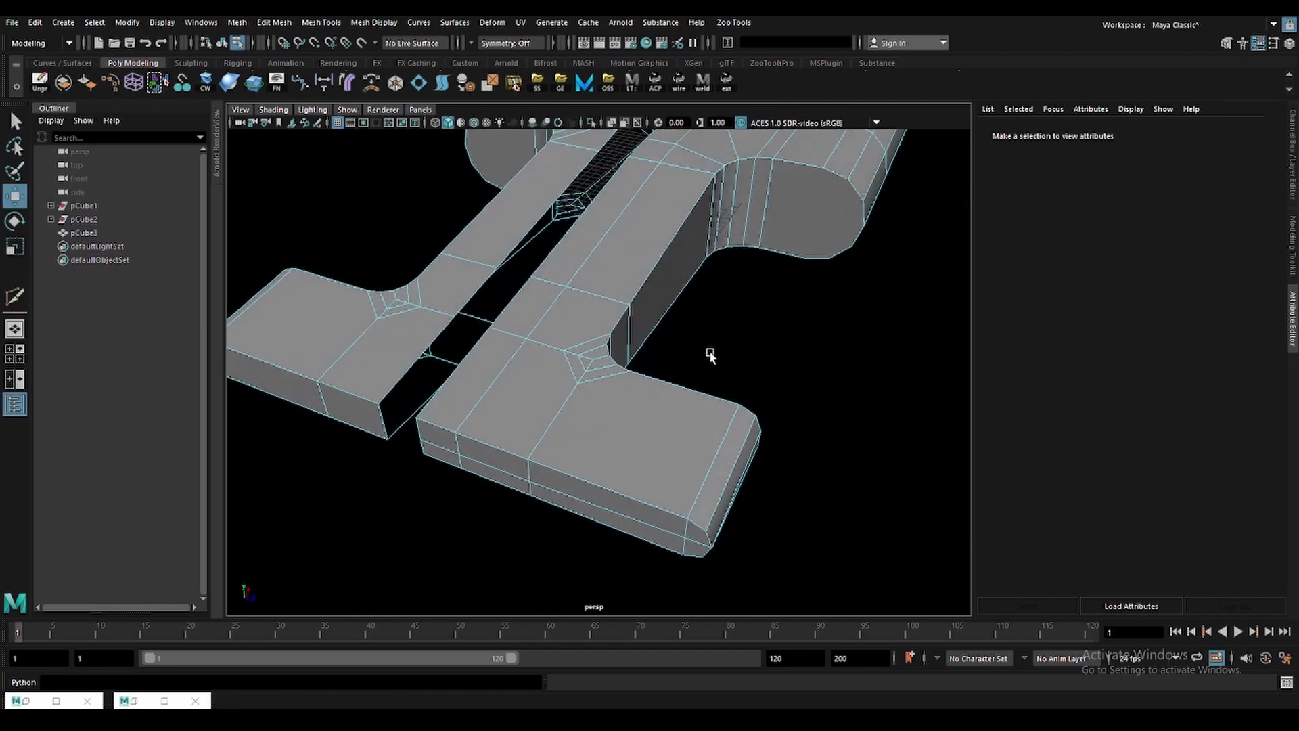
pyautogui.scroll(2, 650, 352)
pyautogui.scroll(2, 643, 389)
pyautogui.click(646, 359)
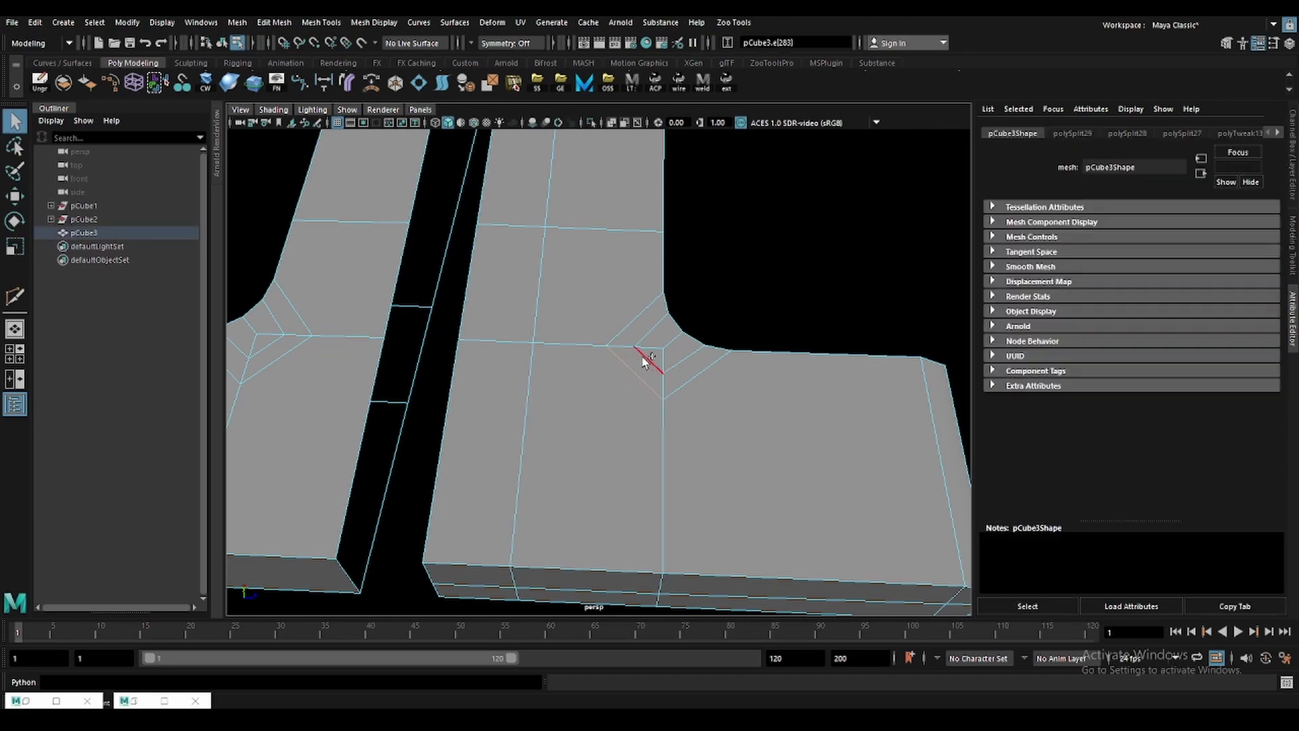
pyautogui.keyDown('shift'); pyautogui.click(681, 384); pyautogui.keyUp('shift')
pyautogui.hotkey('ctrl', 'shift', 'x')
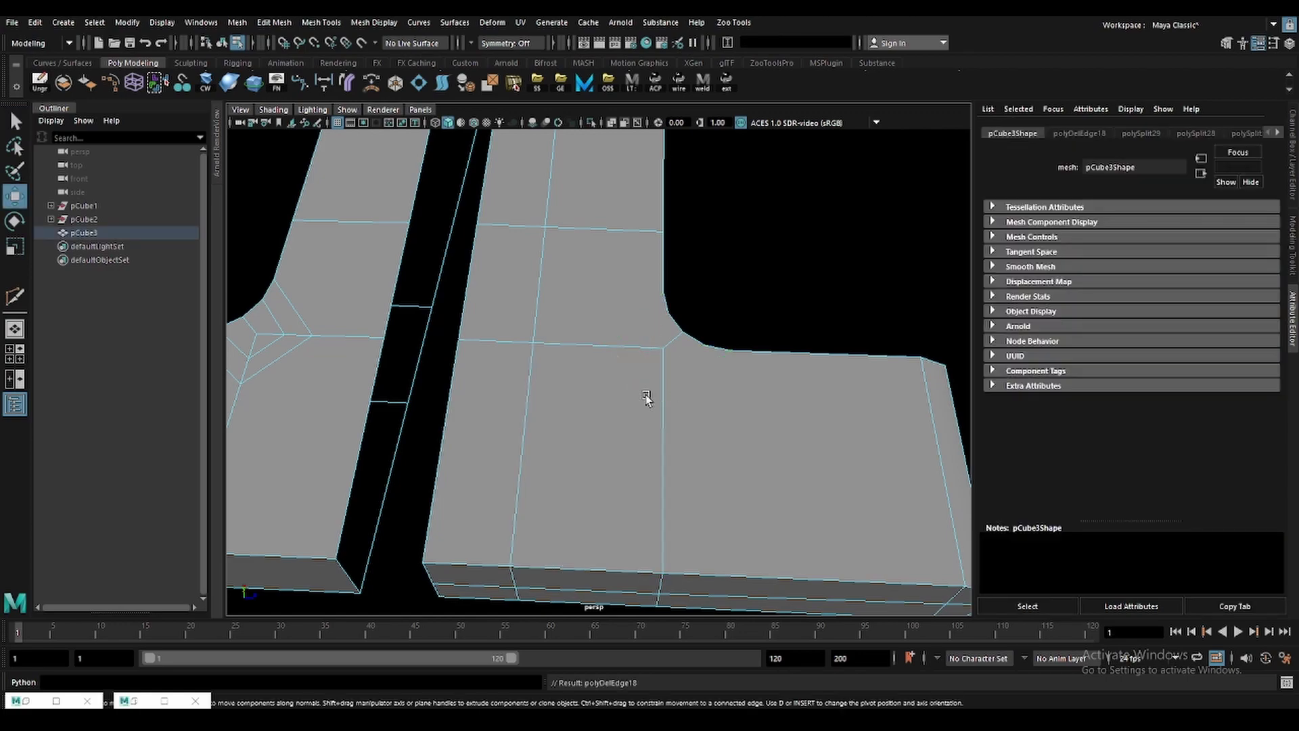
# Ctrl+Delete the leftover diagonal edge at the rounded corner.
pyautogui.moveTo(690, 385)
pyautogui.keyDown('alt'); pyautogui.mouseDown()
pyautogui.moveTo(697, 404)
pyautogui.moveTo(571, 433)
pyautogui.mouseUp(); pyautogui.keyUp('alt')
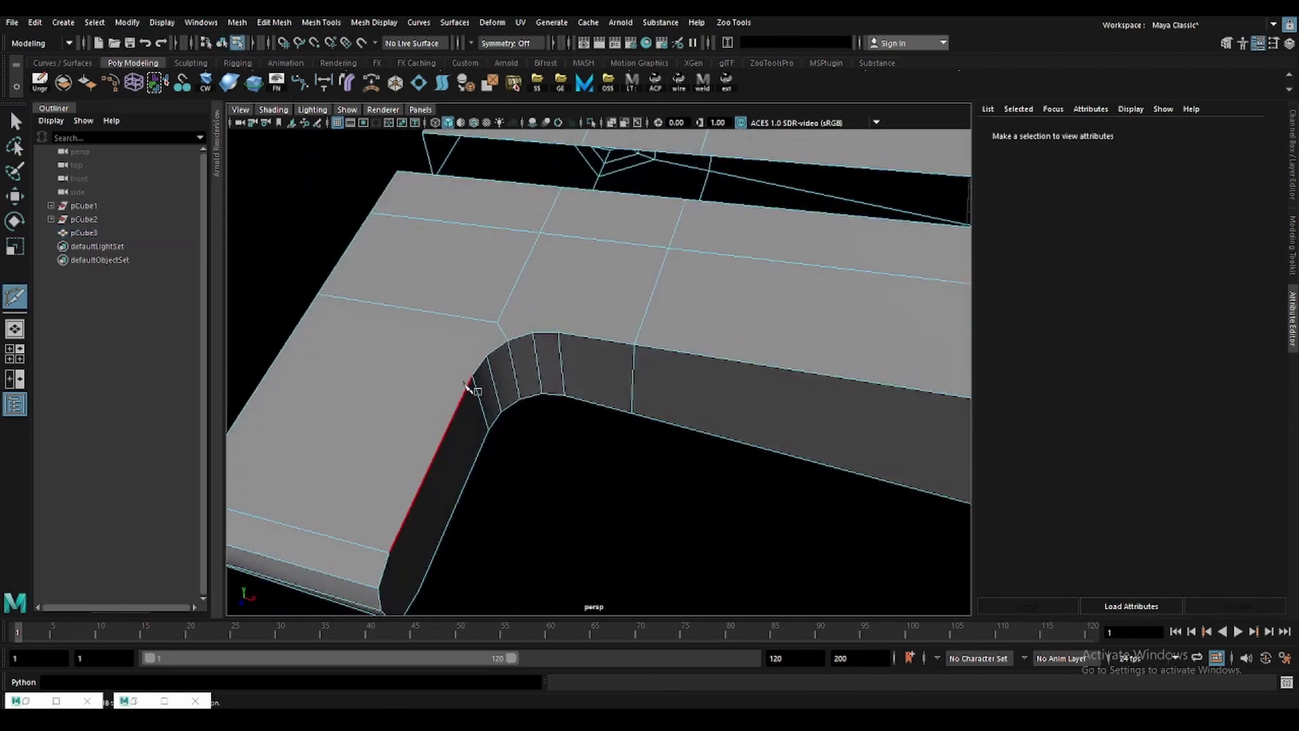
pyautogui.keyDown('alt'); pyautogui.moveTo(477, 380); pyautogui.dragTo(493, 356); pyautogui.keyUp('alt')
pyautogui.press('q')
pyautogui.click(486, 320)
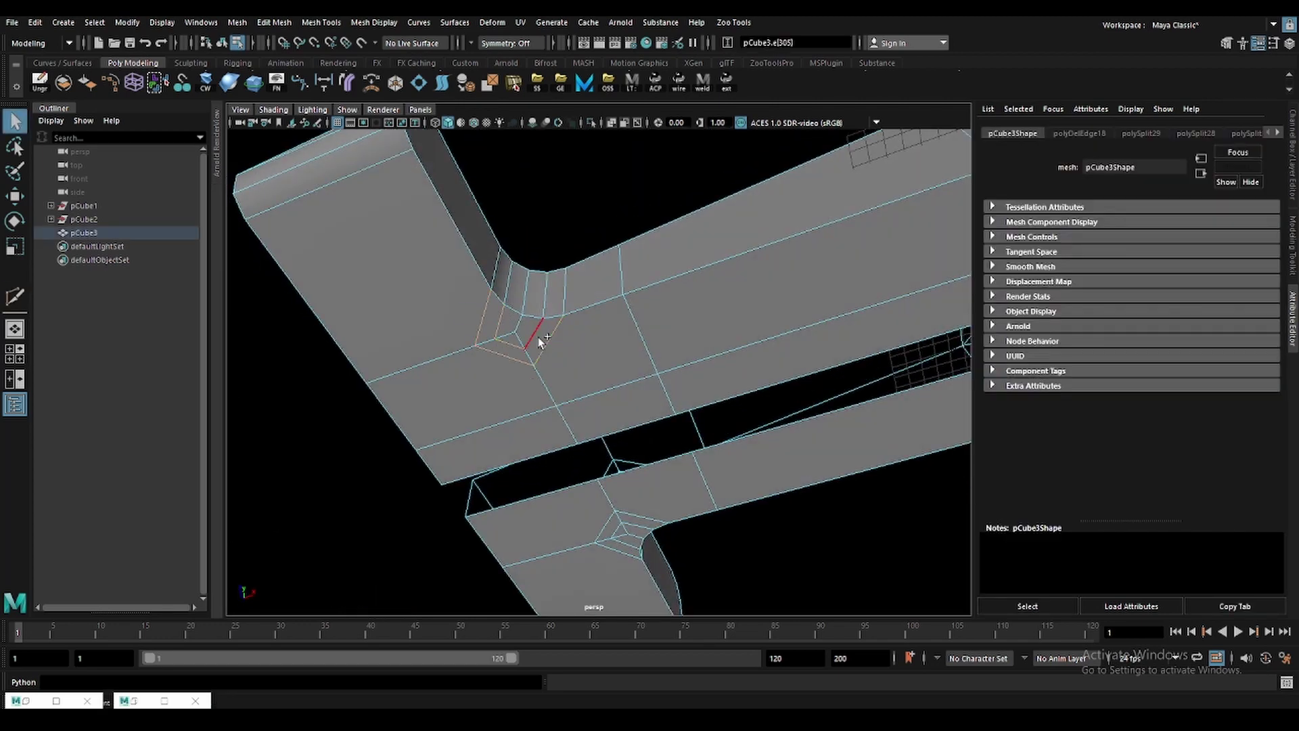
pyautogui.hotkey('ctrl', 'Delete')
pyautogui.moveTo(537, 335)
pyautogui.keyDown('alt'); pyautogui.mouseDown()
pyautogui.moveTo(571, 451)
pyautogui.moveTo(509, 371)
pyautogui.moveTo(595, 372)
pyautogui.moveTo(626, 355)
pyautogui.mouseUp(); pyautogui.keyUp('alt')
pyautogui.press('F8')
# Target Weld the corner vertex onto its neighbouring vertex.
pyautogui.press('w')
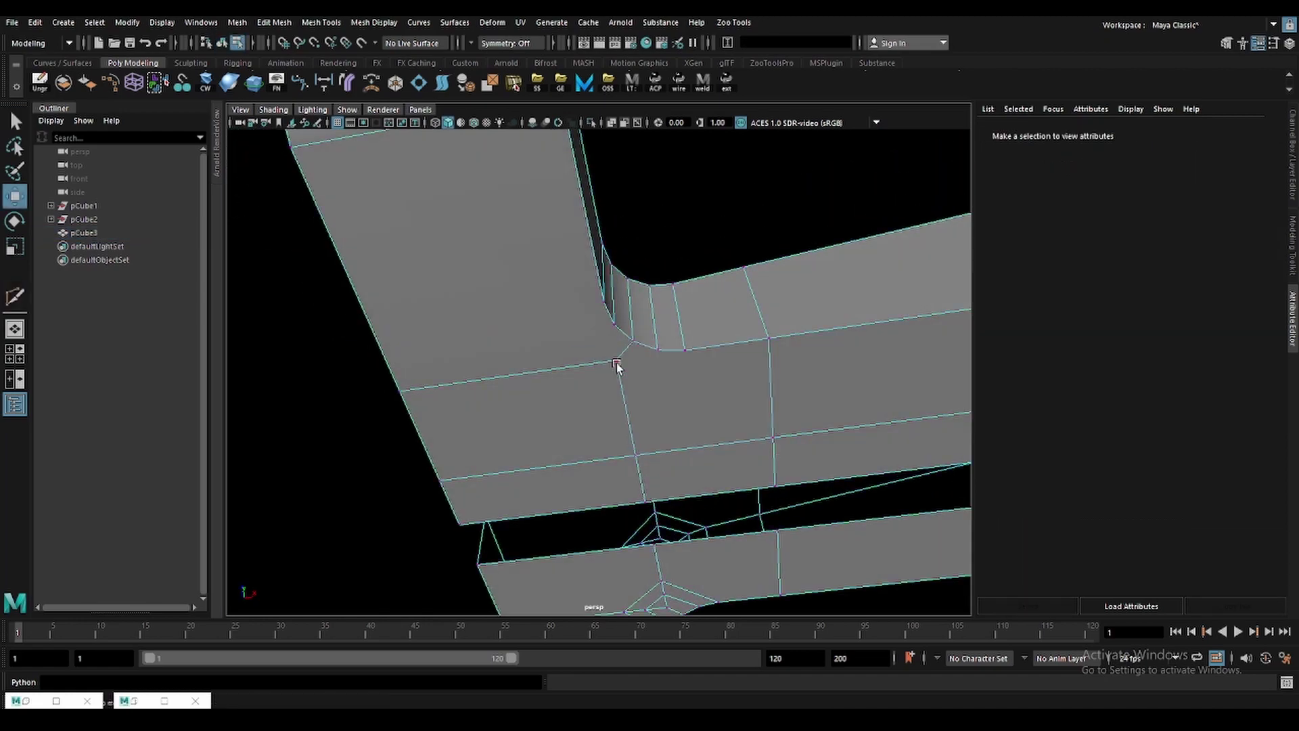
pyautogui.click(617, 360)
pyautogui.keyDown('shift'); pyautogui.moveTo(616, 362); pyautogui.dragTo(620, 385, button='right'); pyautogui.keyUp('shift')
pyautogui.keyDown('alt'); pyautogui.moveTo(628, 344); pyautogui.dragTo(675, 456); pyautogui.keyUp('alt')
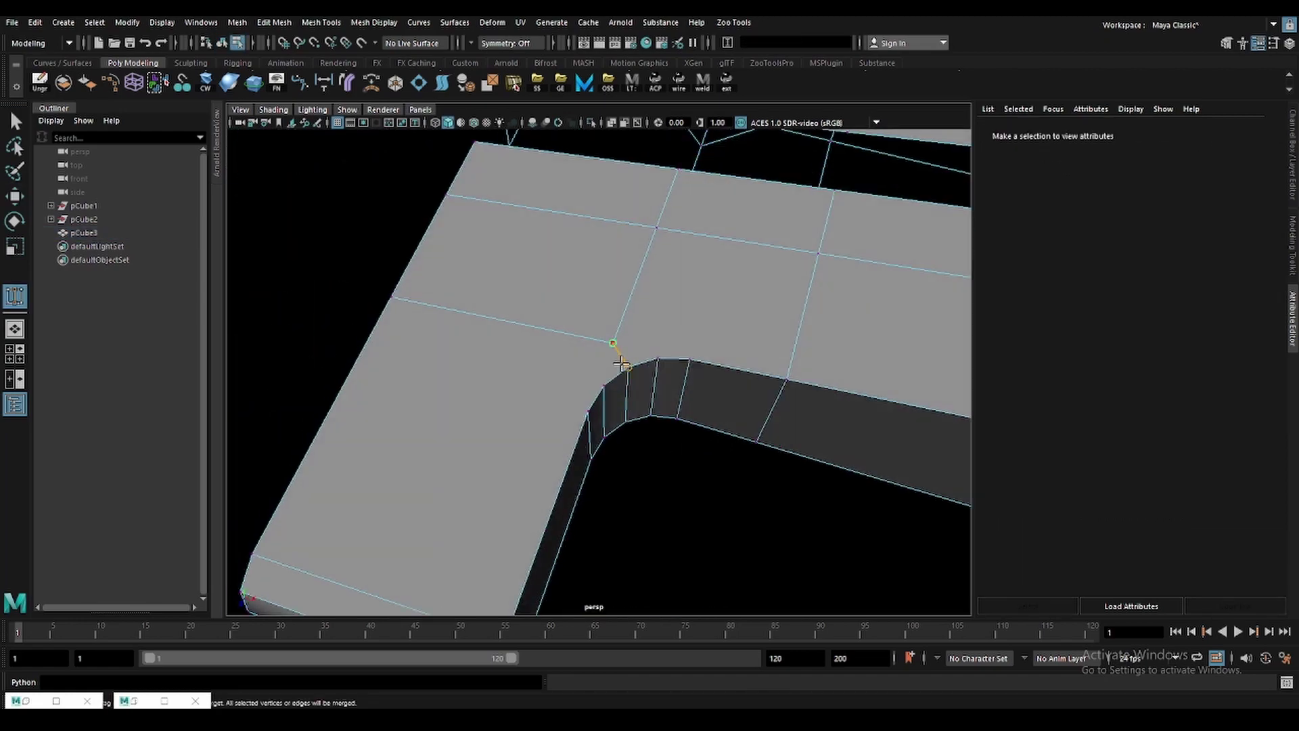
pyautogui.press('w')
pyautogui.moveTo(595, 345)
pyautogui.mouseDown(button='right')
pyautogui.moveTo(594, 329)
pyautogui.moveTo(562, 382)
pyautogui.mouseUp(button='right')
pyautogui.moveTo(561, 396)
pyautogui.keyDown('alt'); pyautogui.mouseDown()
pyautogui.moveTo(381, 409)
pyautogui.moveTo(440, 369)
pyautogui.moveTo(449, 386)
pyautogui.moveTo(439, 375)
pyautogui.mouseUp(); pyautogui.keyUp('alt')
pyautogui.press('q')
pyautogui.keyDown('shift'); pyautogui.moveTo(437, 379); pyautogui.dragTo(433, 406, button='right'); pyautogui.keyUp('shift')
pyautogui.moveTo(433, 406)
pyautogui.keyDown('alt'); pyautogui.mouseDown()
pyautogui.moveTo(440, 334)
pyautogui.moveTo(416, 398)
pyautogui.mouseUp(); pyautogui.keyUp('alt')
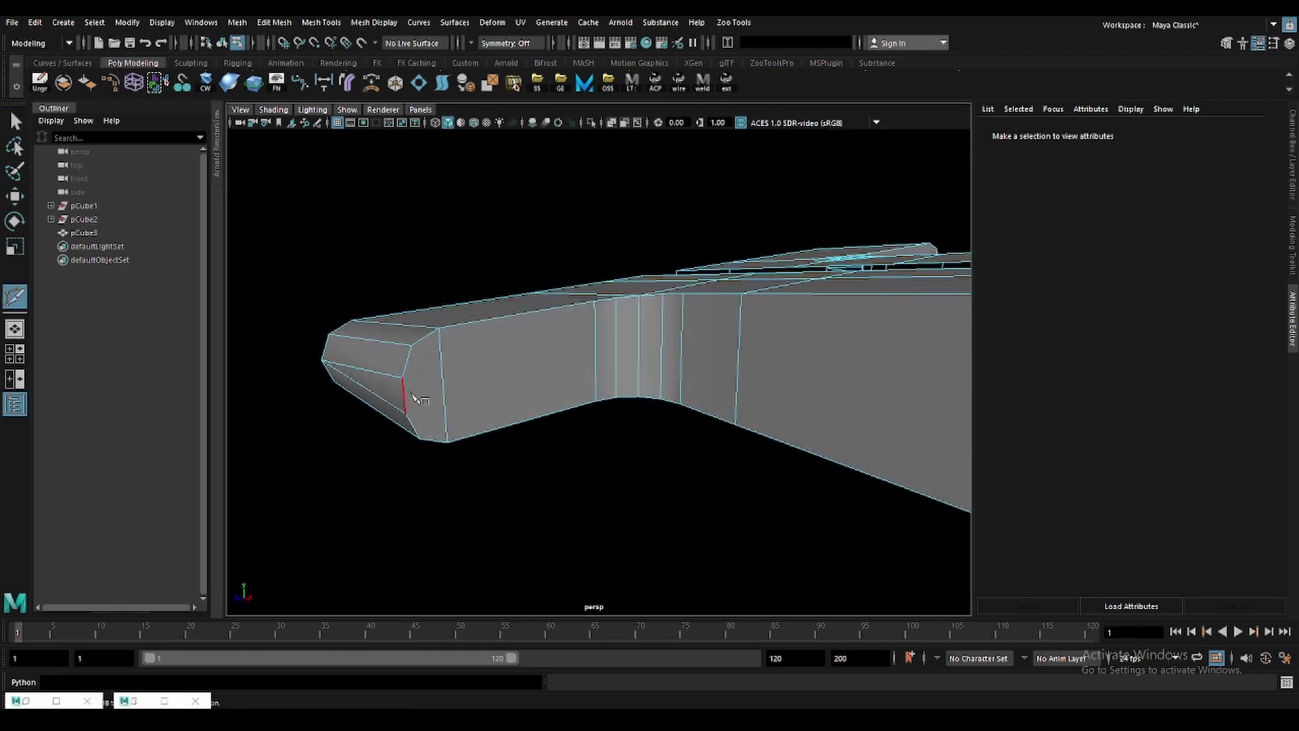
# Multi-Cut a new edge across the part's end face from its corner edge.
pyautogui.press('ctrl')
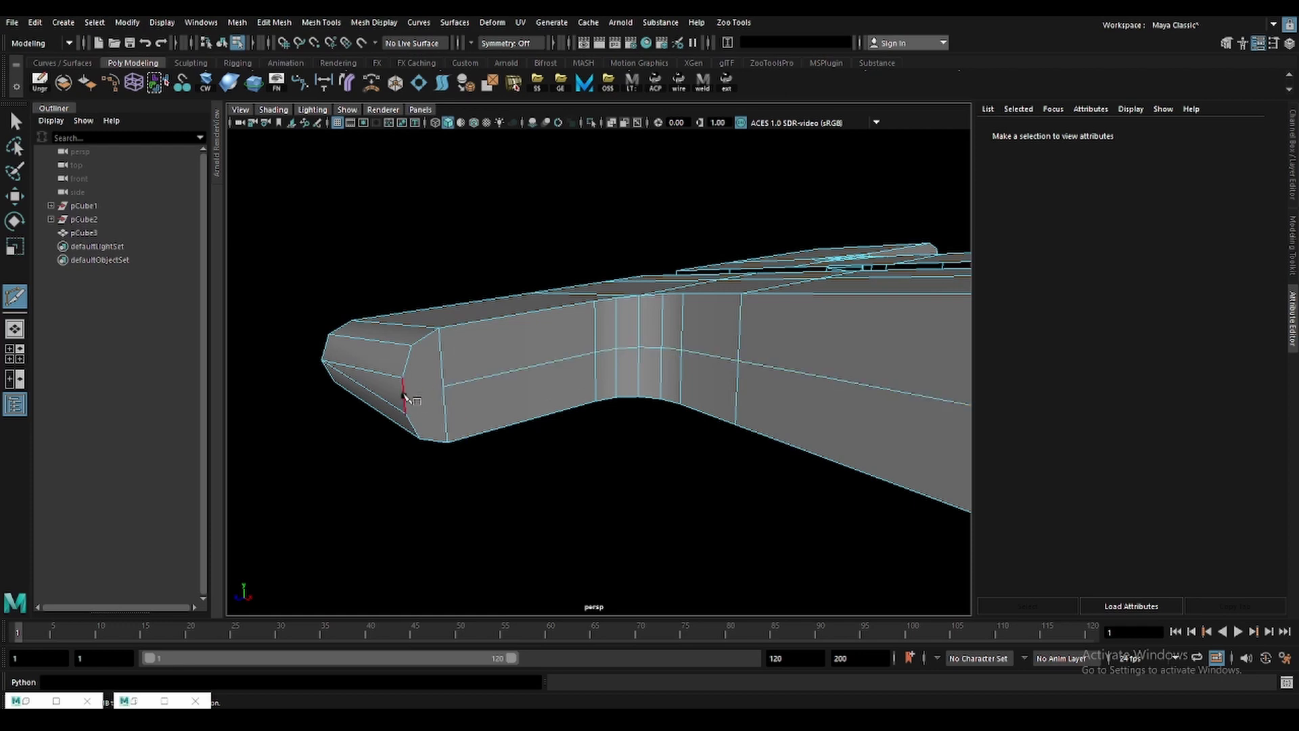
pyautogui.click(404, 377)
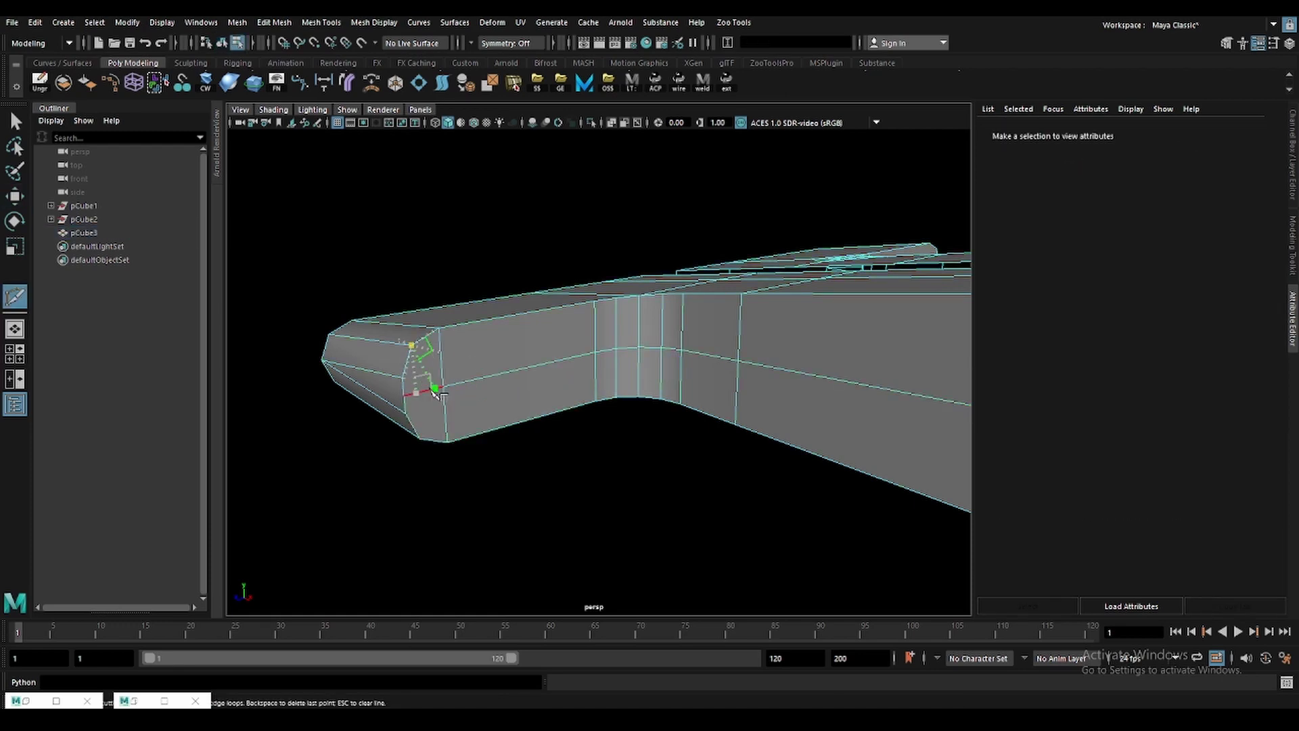
pyautogui.press('Return')
pyautogui.moveTo(435, 392)
pyautogui.keyDown('alt'); pyautogui.mouseDown()
pyautogui.moveTo(441, 412)
pyautogui.moveTo(514, 340)
pyautogui.mouseUp(); pyautogui.keyUp('alt')
pyautogui.click(520, 371)
pyautogui.press('w')
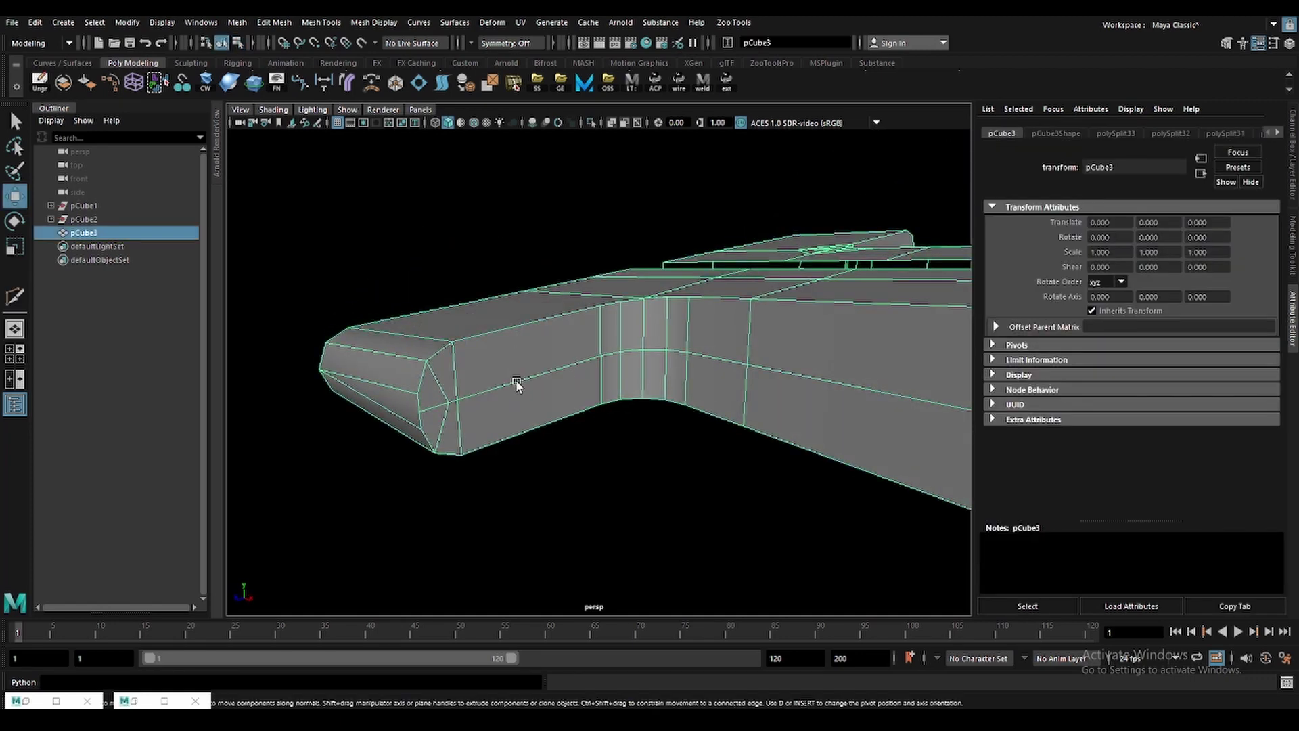
pyautogui.moveTo(516, 384)
pyautogui.keyDown('alt'); pyautogui.mouseDown()
pyautogui.moveTo(529, 418)
pyautogui.moveTo(572, 441)
pyautogui.moveTo(705, 377)
pyautogui.moveTo(572, 439)
pyautogui.mouseUp(); pyautogui.keyUp('alt')
# Cut an edge down to the lower edge and extend it to the slot edge.
pyautogui.hotkey('ctrl', 'shift', 'x')
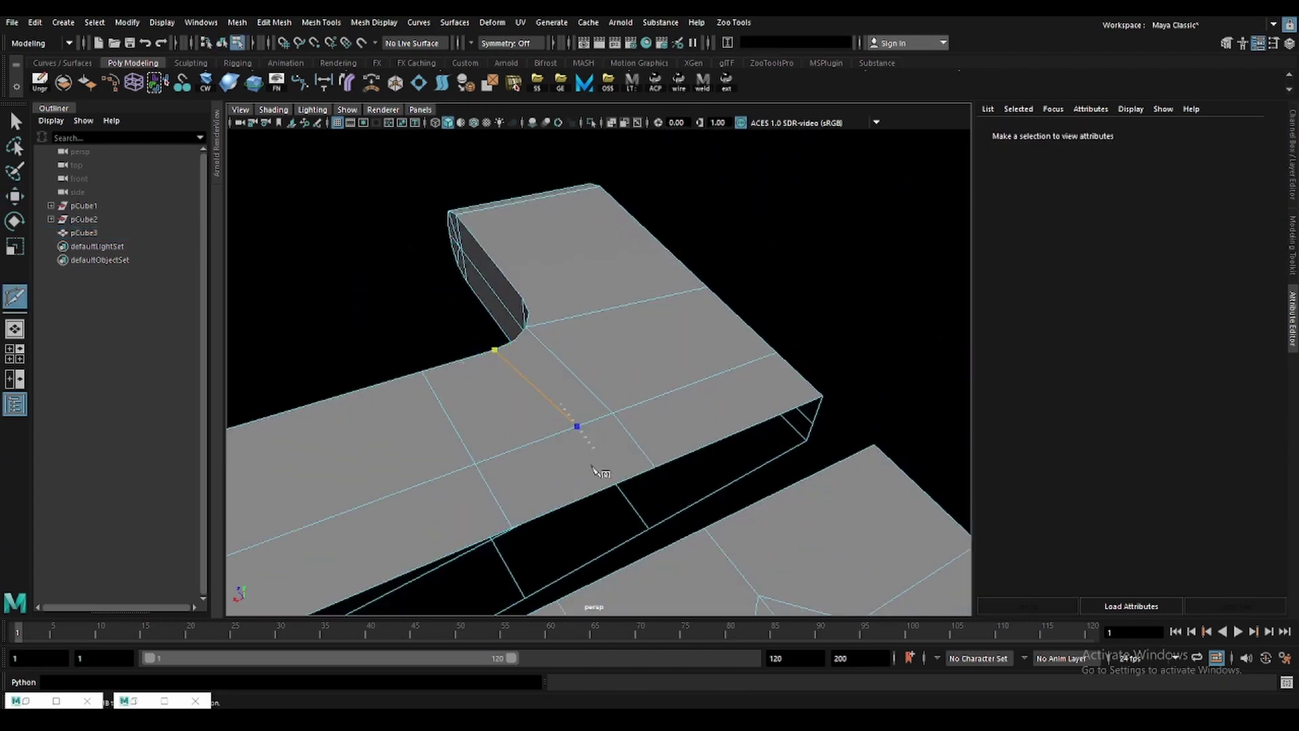
pyautogui.moveTo(613, 483)
pyautogui.keyDown('alt'); pyautogui.mouseDown()
pyautogui.moveTo(605, 410)
pyautogui.moveTo(580, 429)
pyautogui.moveTo(661, 380)
pyautogui.mouseUp(); pyautogui.keyUp('alt')
pyautogui.moveTo(561, 392)
pyautogui.keyDown('alt'); pyautogui.mouseDown()
pyautogui.moveTo(607, 427)
pyautogui.moveTo(568, 493)
pyautogui.moveTo(589, 447)
pyautogui.moveTo(608, 462)
pyautogui.moveTo(493, 456)
pyautogui.moveTo(527, 377)
pyautogui.moveTo(648, 287)
pyautogui.mouseUp(); pyautogui.keyUp('alt')
pyautogui.click(608, 463)
pyautogui.press('Return')
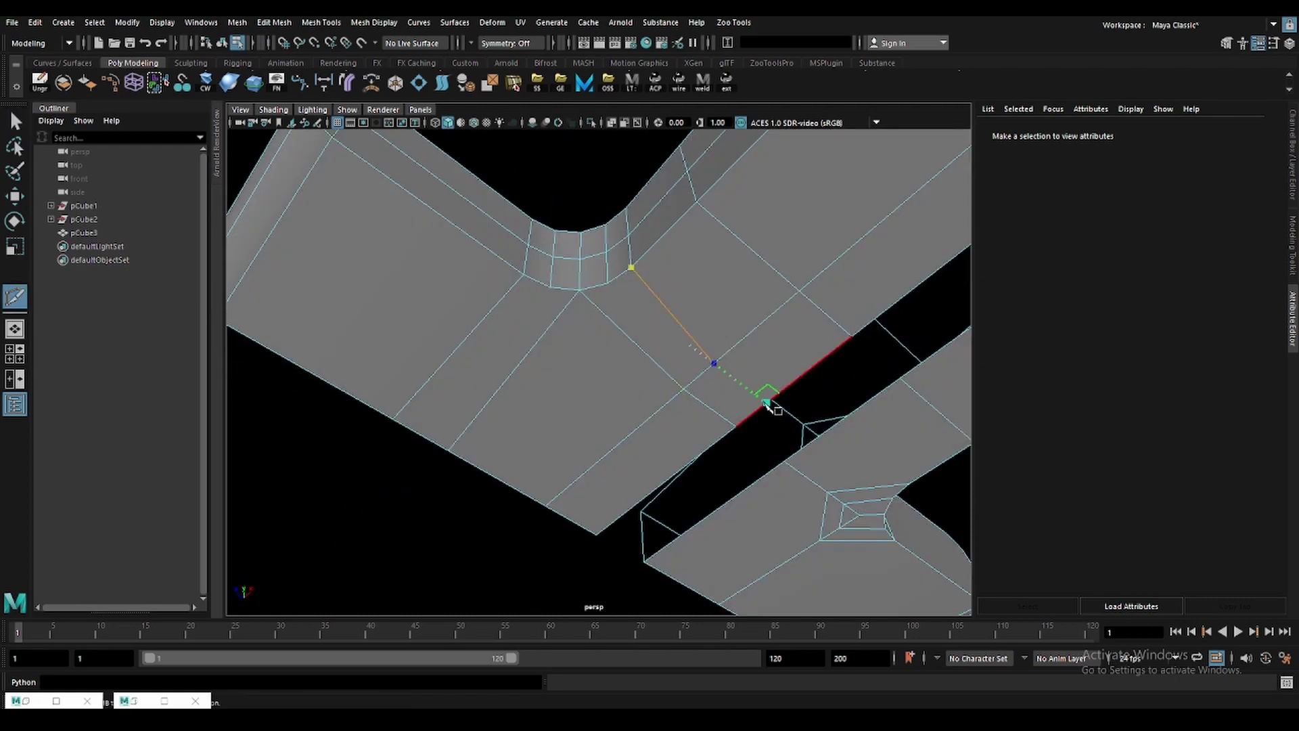
pyautogui.click(767, 404)
pyautogui.press('q')
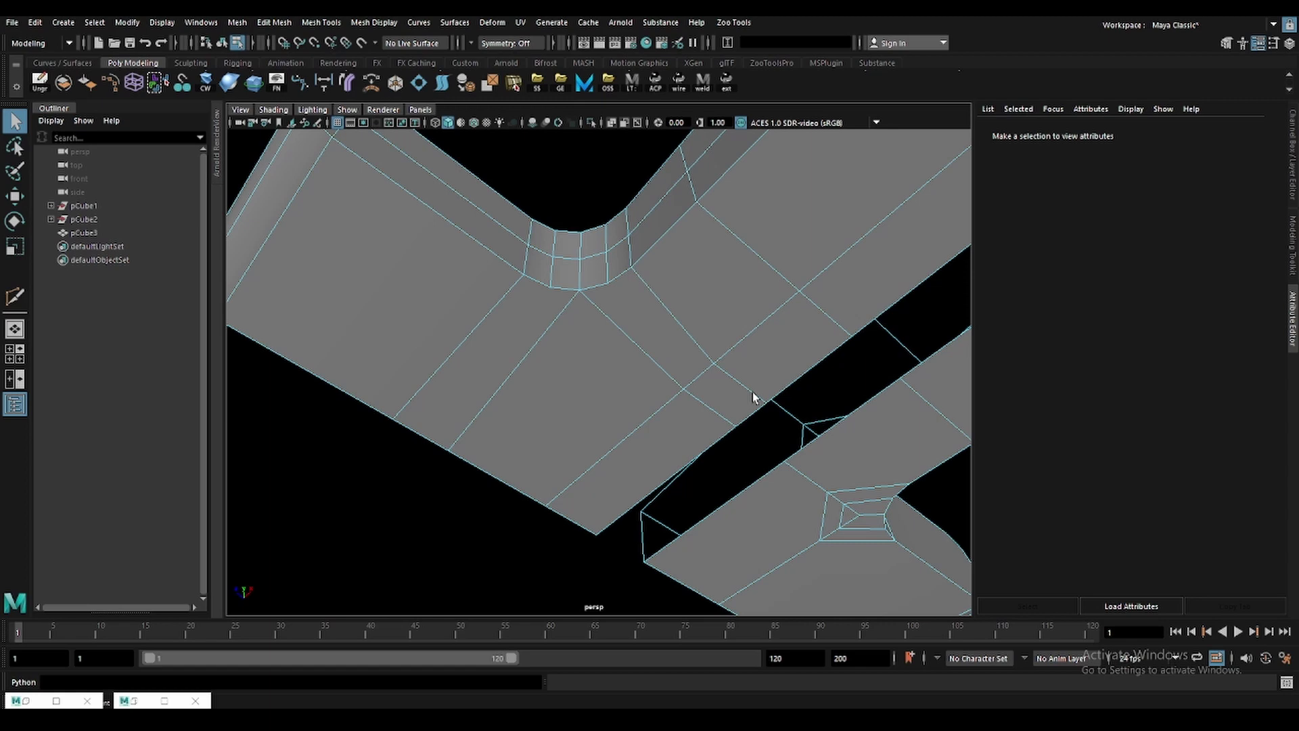
# Cut from the rounded-corner vertex to the outer edge.
pyautogui.keyDown('alt'); pyautogui.moveTo(661, 381); pyautogui.dragTo(603, 360); pyautogui.keyUp('alt')
pyautogui.click(620, 285)
pyautogui.keyDown('shift'); pyautogui.moveTo(620, 285); pyautogui.dragTo(599, 284, button='right'); pyautogui.keyUp('shift')
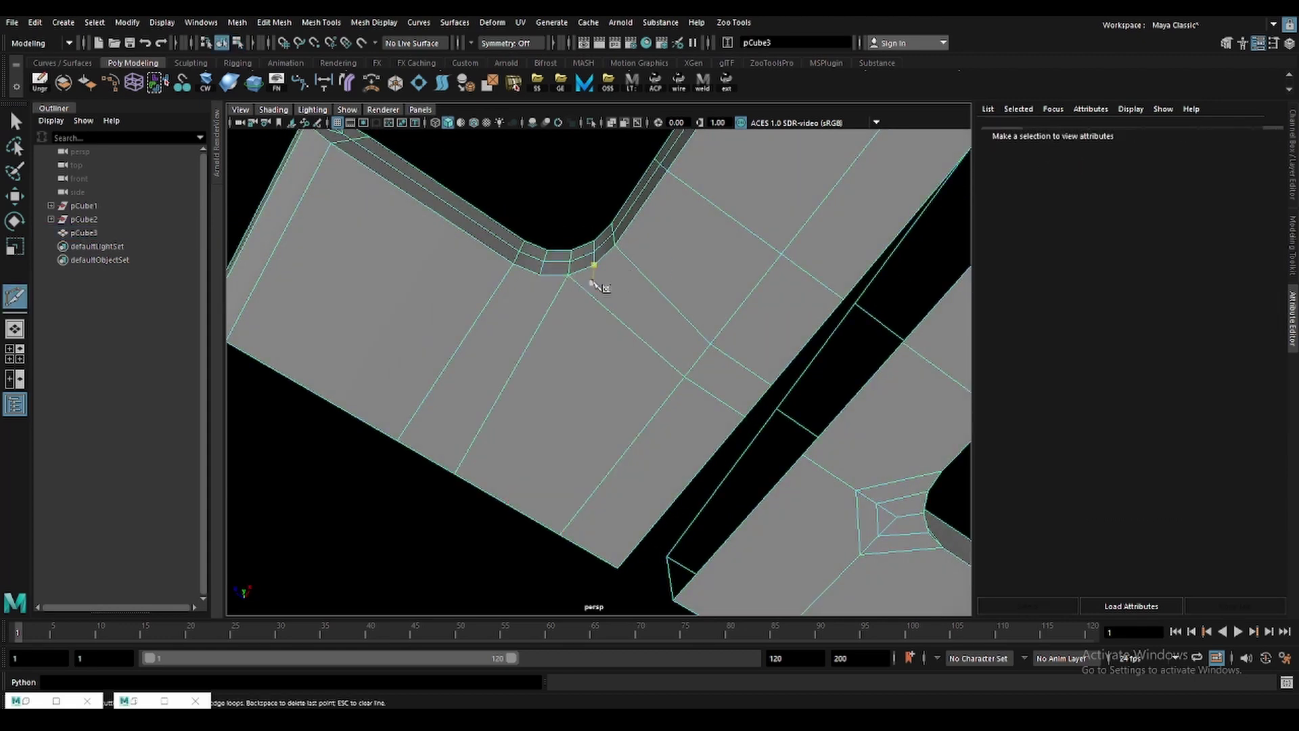
pyautogui.click(595, 265)
pyautogui.click(689, 379)
pyautogui.press('Return')
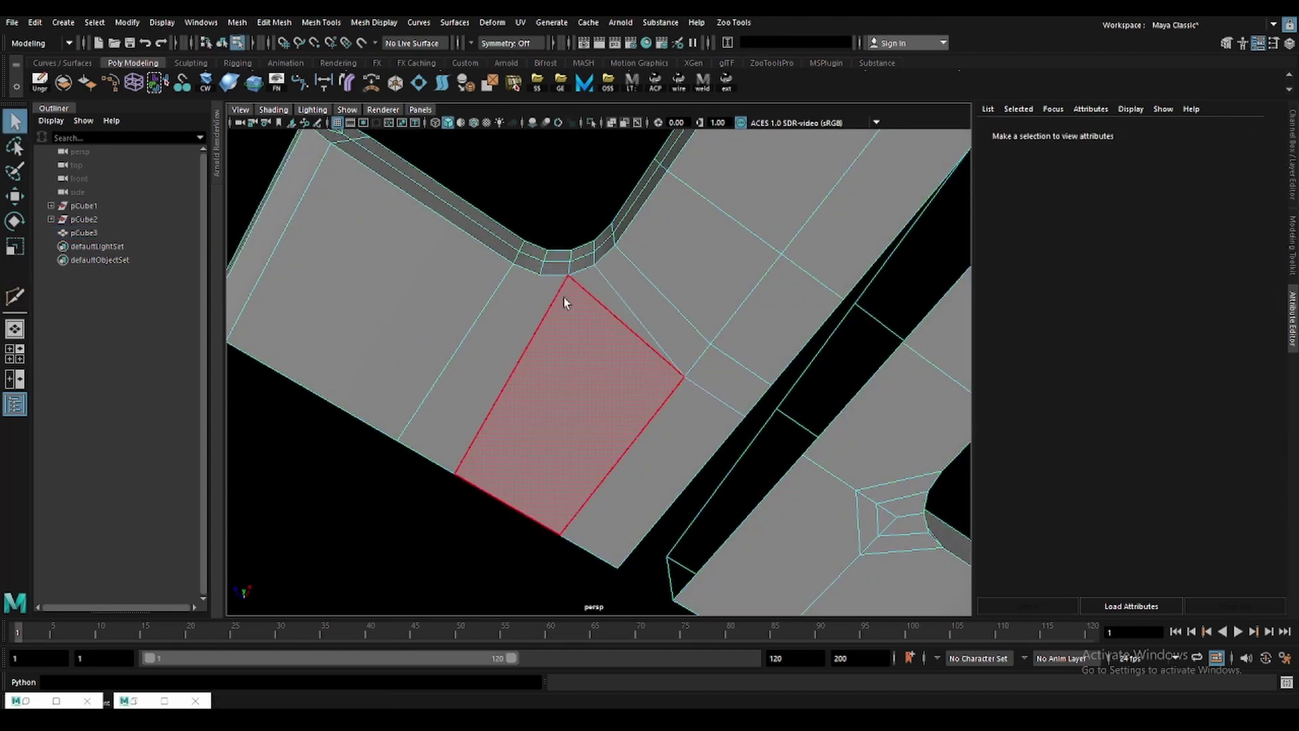
# Add two more cuts from the corner, one ending on the bottom edge.
pyautogui.click(454, 473)
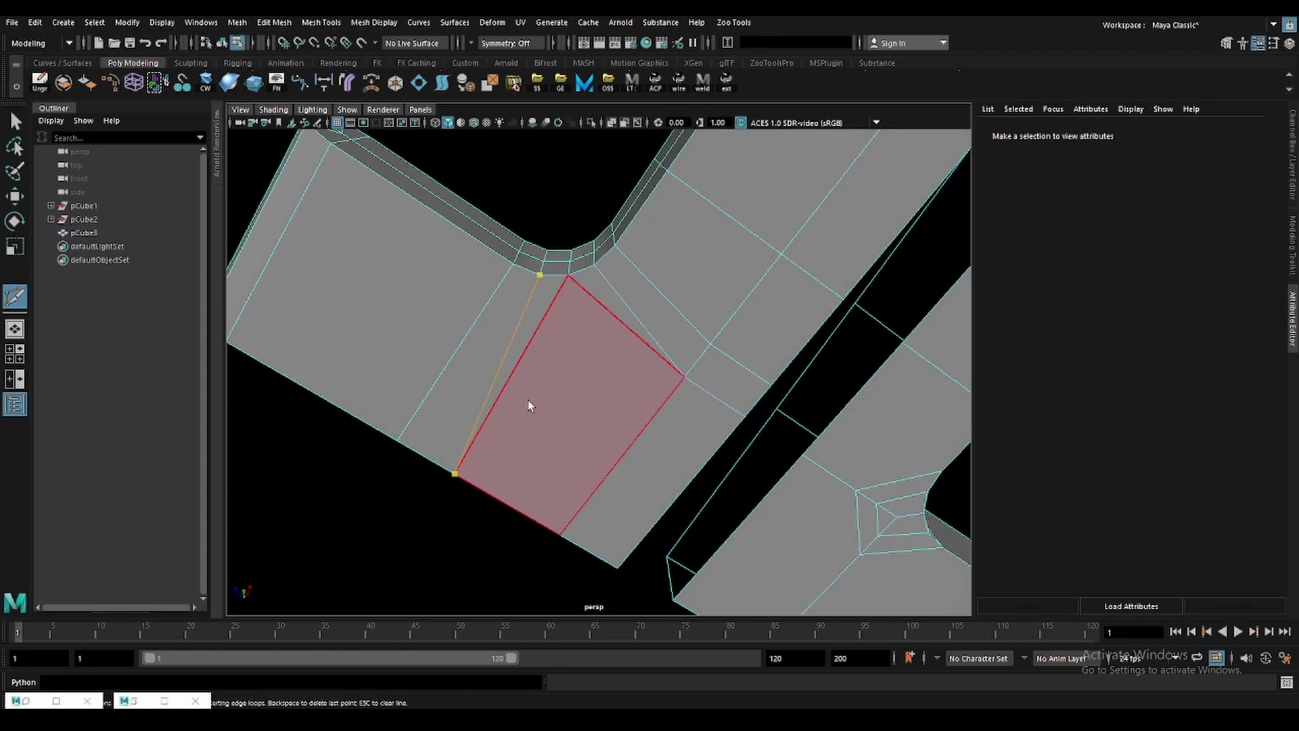
pyautogui.press('Return')
pyautogui.click(569, 276)
pyautogui.click(560, 533)
pyautogui.press('w')
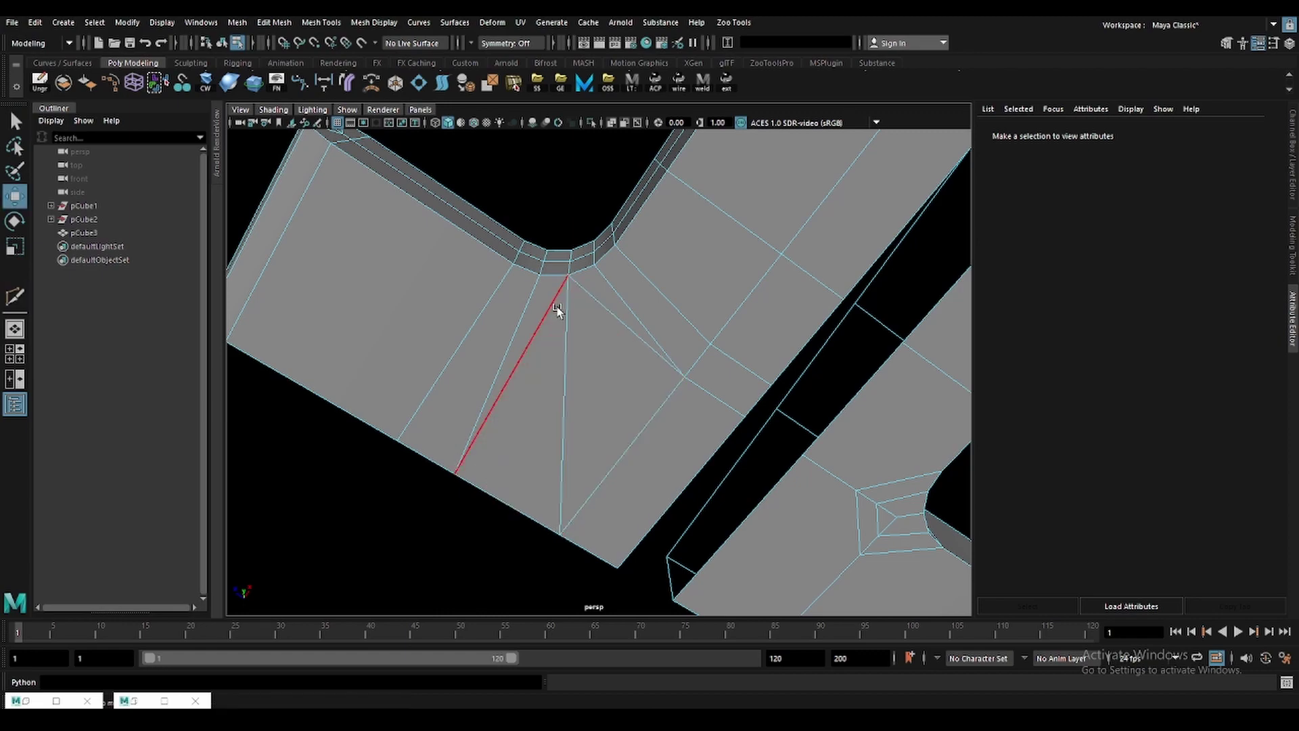
pyautogui.keyDown('alt'); pyautogui.moveTo(611, 373); pyautogui.dragTo(847, 502); pyautogui.keyUp('alt')
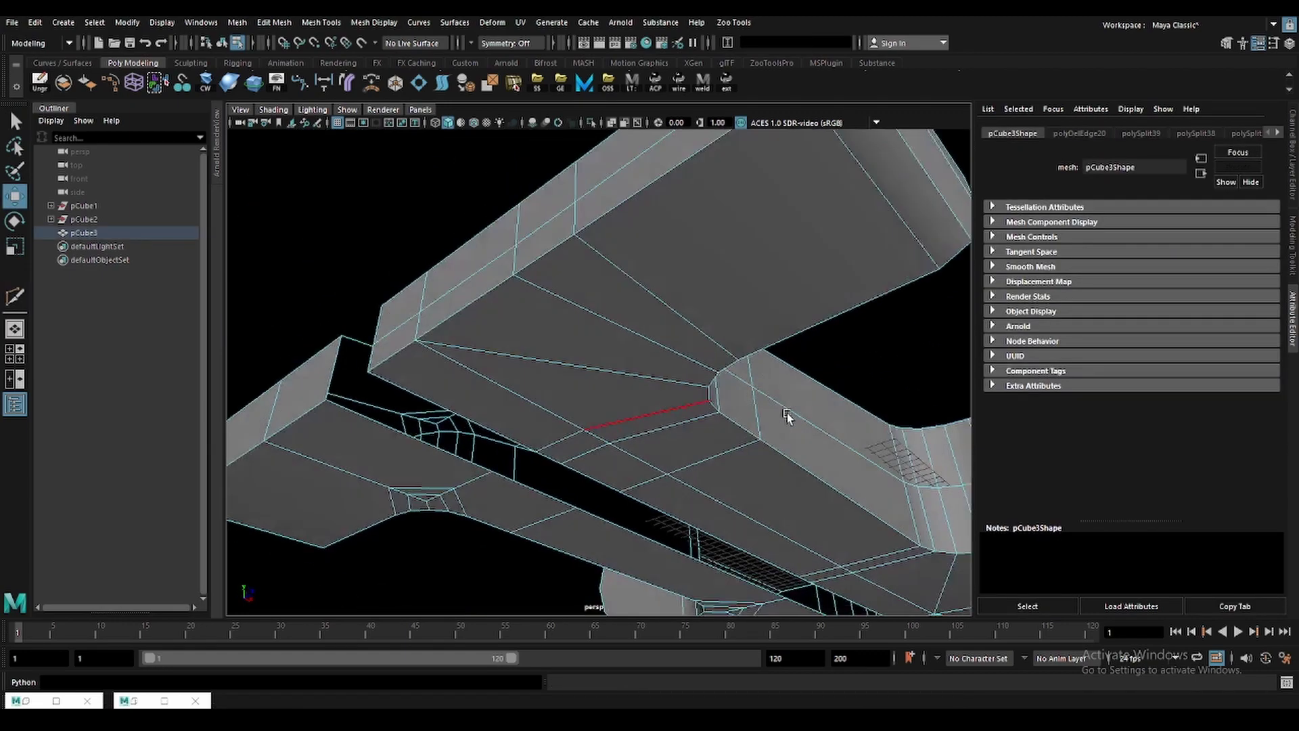
pyautogui.press('F8')
# Cut an edge ending on the lower edge beside the side slot.
pyautogui.press('y')
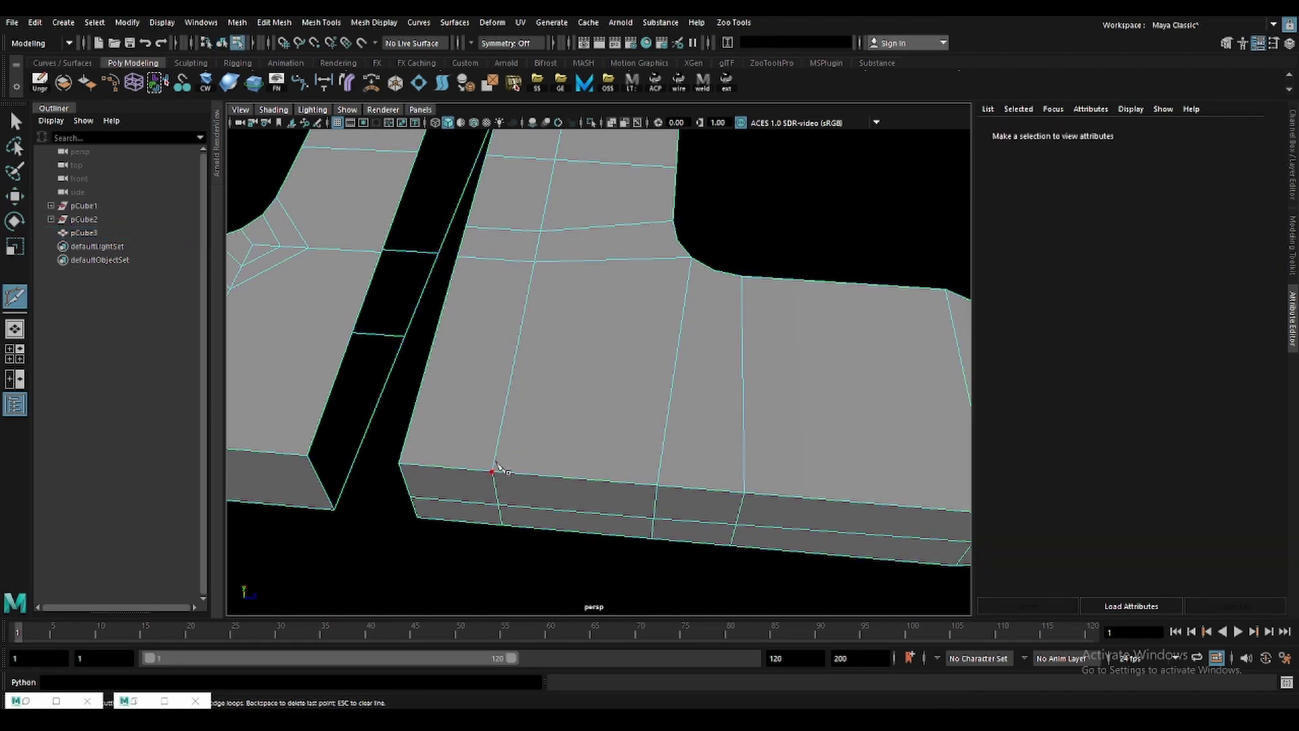
pyautogui.moveTo(501, 470)
pyautogui.keyDown('alt'); pyautogui.mouseDown()
pyautogui.moveTo(673, 414)
pyautogui.moveTo(630, 373)
pyautogui.mouseUp(); pyautogui.keyUp('alt')
pyautogui.click(625, 369)
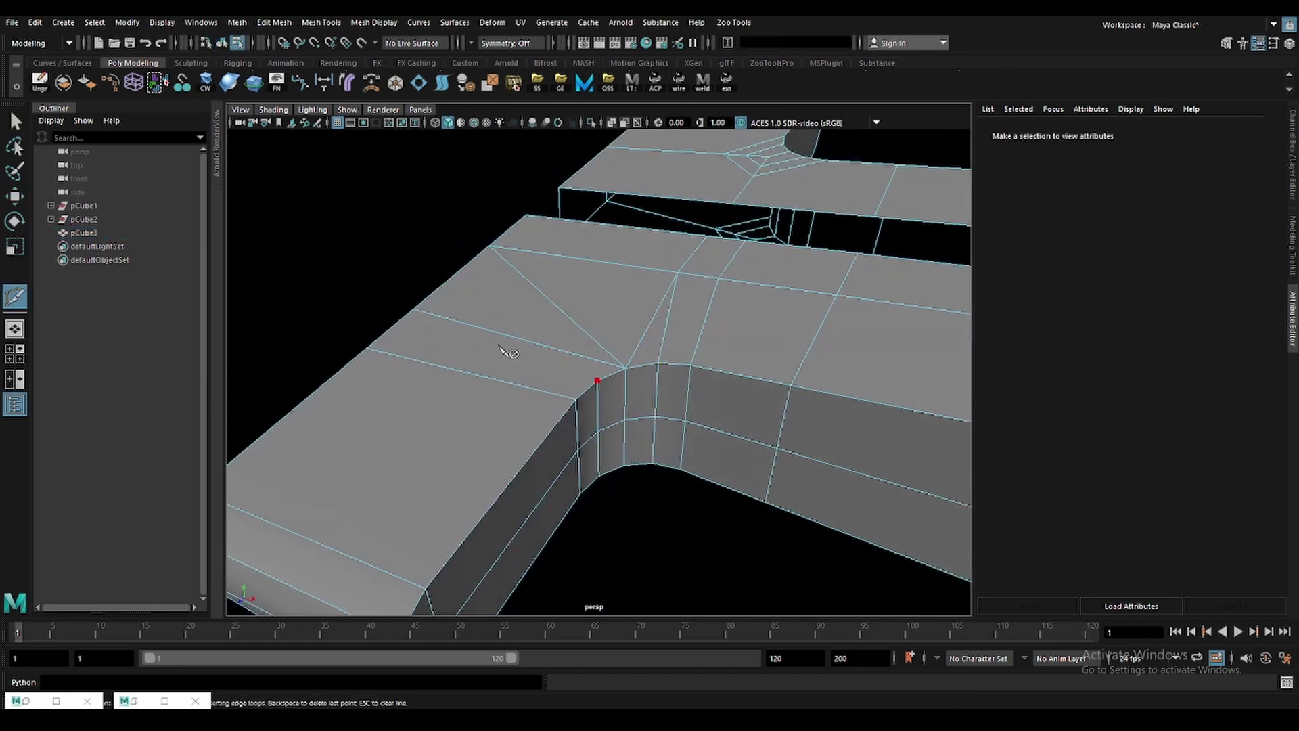
pyautogui.press('q')
# Delete the stray diagonal edge at the inner bend of the top face.
pyautogui.click(567, 347)
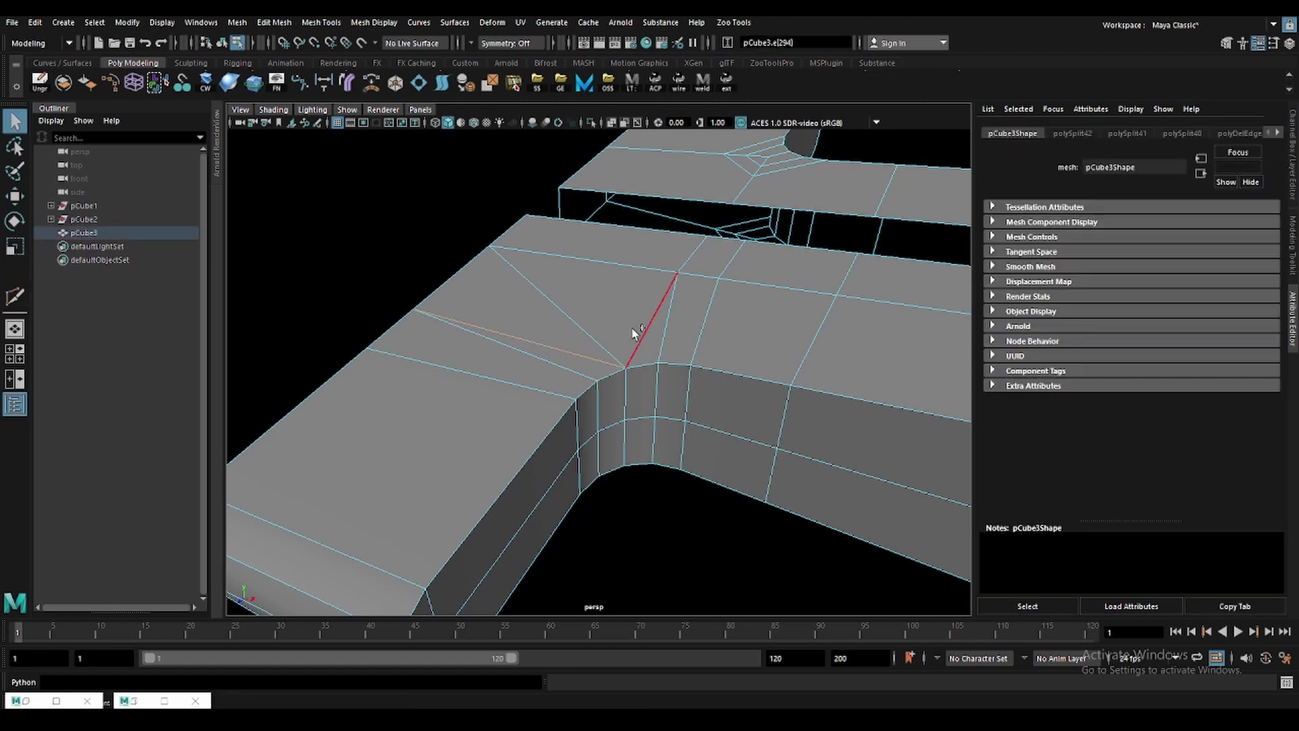
pyautogui.press('Delete')
pyautogui.keyDown('alt'); pyautogui.moveTo(634, 334); pyautogui.dragTo(681, 270); pyautogui.keyUp('alt')
pyautogui.press('y')
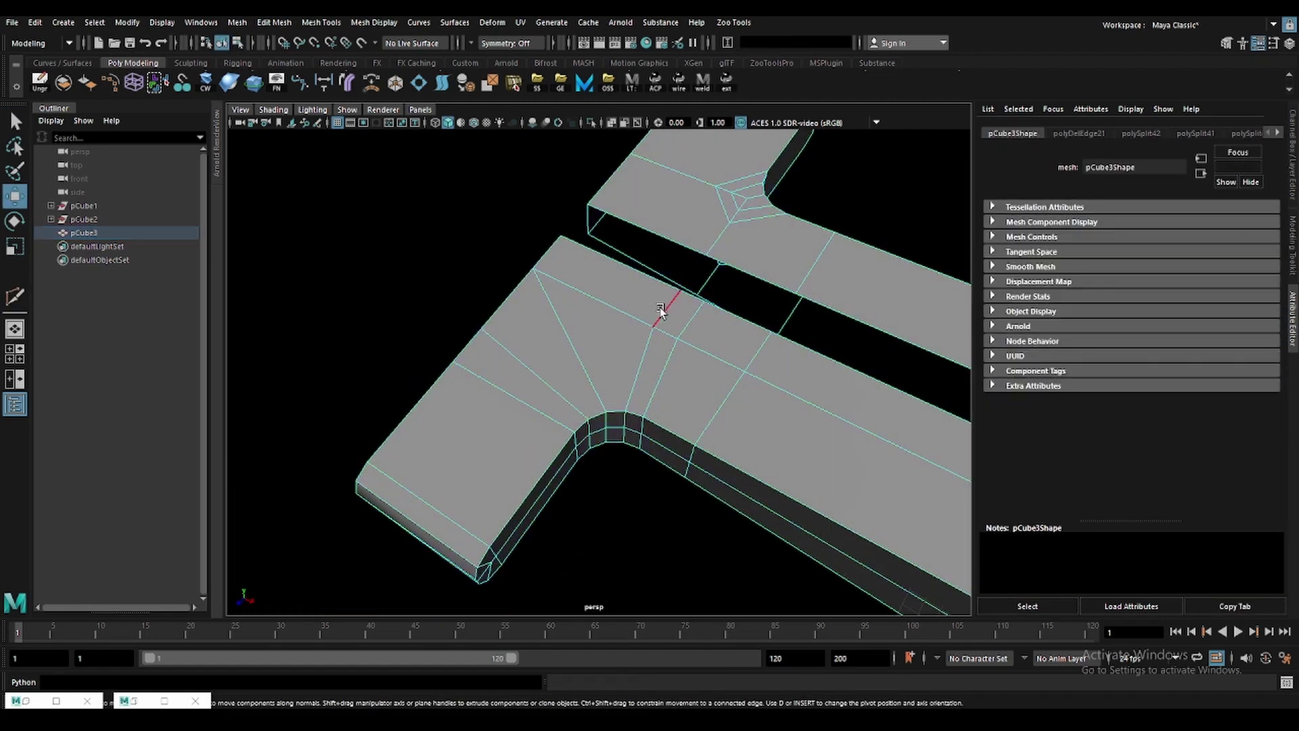
pyautogui.moveTo(718, 334)
pyautogui.keyDown('alt'); pyautogui.mouseDown()
pyautogui.moveTo(722, 303)
pyautogui.moveTo(668, 222)
pyautogui.moveTo(692, 392)
pyautogui.moveTo(626, 387)
pyautogui.moveTo(617, 352)
pyautogui.mouseUp(); pyautogui.keyUp('alt')
pyautogui.click(691, 391)
# Multi-Cut an edge from the upper to the lower edge down the rounded end's side wall.
pyautogui.press('y')
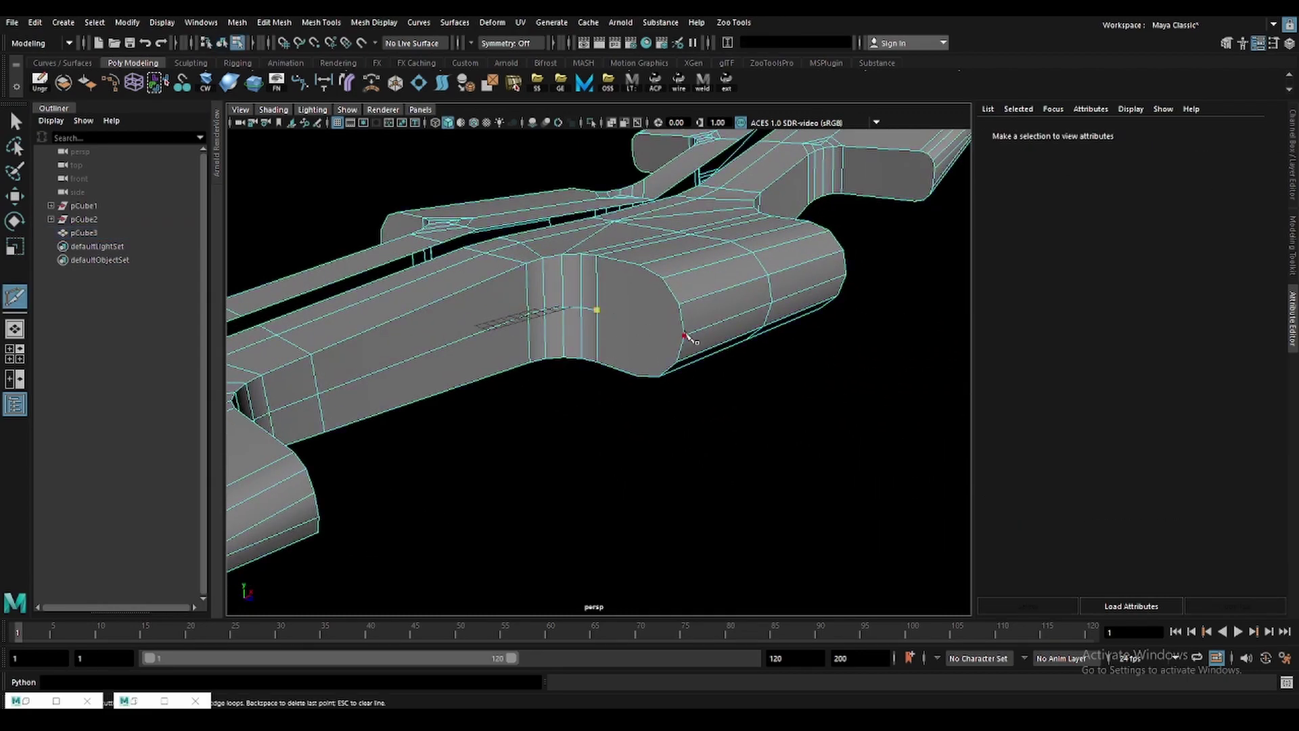
pyautogui.click(685, 336)
pyautogui.moveTo(686, 336)
pyautogui.keyDown('alt'); pyautogui.mouseDown()
pyautogui.moveTo(361, 313)
pyautogui.moveTo(454, 349)
pyautogui.moveTo(406, 325)
pyautogui.moveTo(519, 354)
pyautogui.moveTo(704, 314)
pyautogui.moveTo(617, 227)
pyautogui.moveTo(632, 328)
pyautogui.mouseUp(); pyautogui.keyUp('alt')
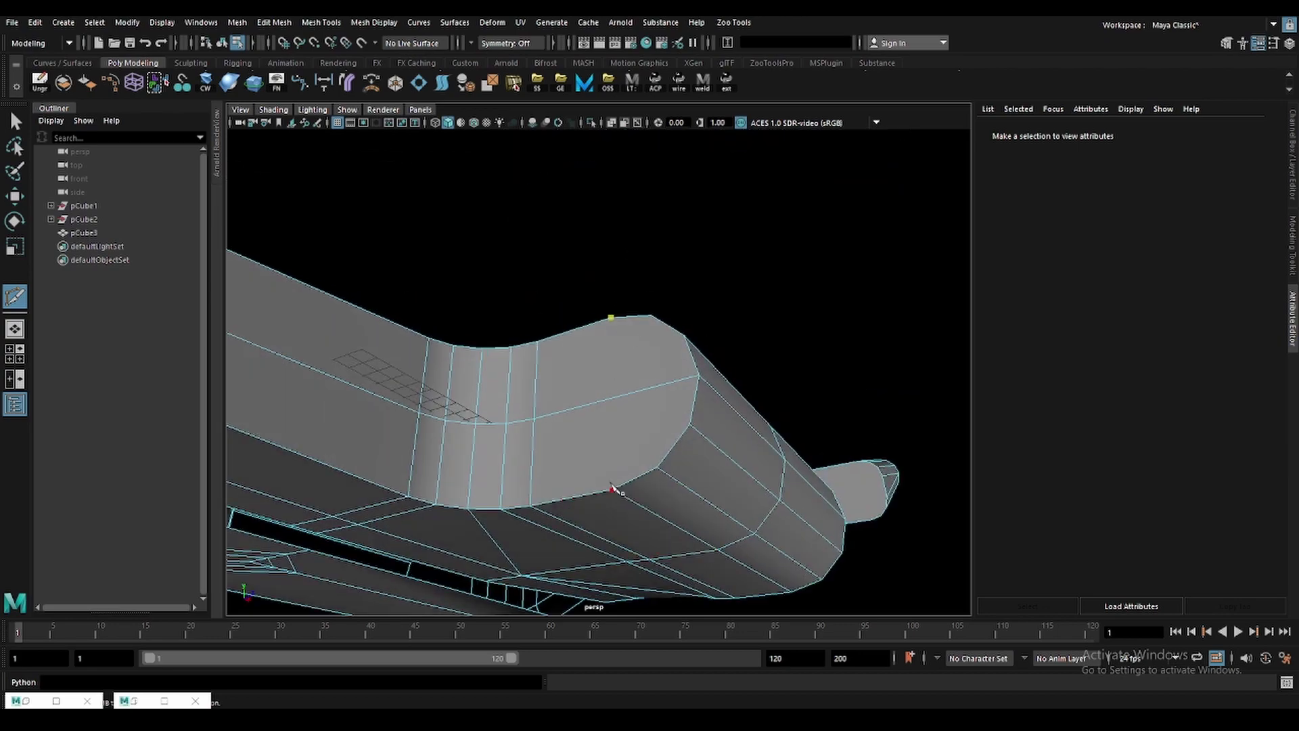
pyautogui.click(657, 467)
pyautogui.keyDown('alt'); pyautogui.moveTo(660, 472); pyautogui.dragTo(677, 463); pyautogui.keyUp('alt')
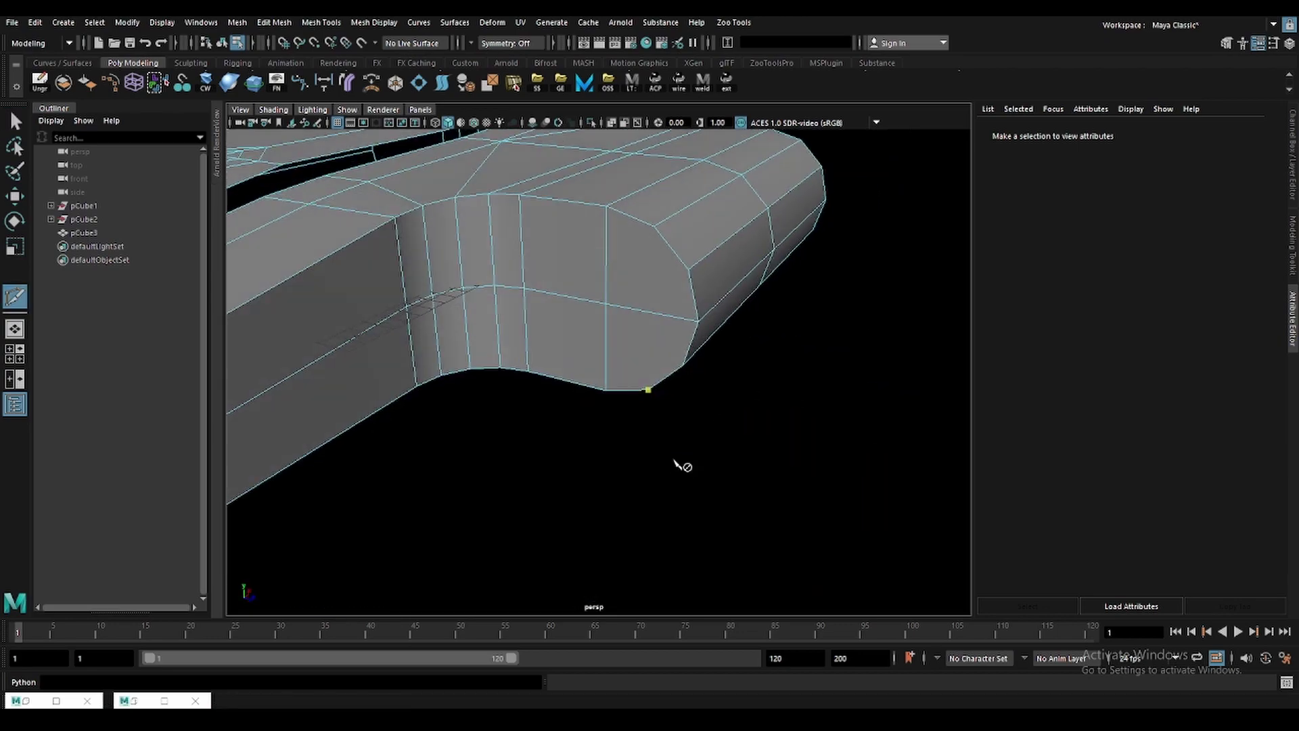
pyautogui.click(653, 227)
pyautogui.press('Return')
pyautogui.press('w')
pyautogui.moveTo(652, 216)
pyautogui.keyDown('alt'); pyautogui.mouseDown()
pyautogui.moveTo(735, 364)
pyautogui.moveTo(458, 327)
pyautogui.moveTo(634, 383)
pyautogui.moveTo(588, 339)
pyautogui.moveTo(612, 372)
pyautogui.moveTo(593, 329)
pyautogui.moveTo(577, 331)
pyautogui.moveTo(804, 295)
pyautogui.moveTo(603, 331)
pyautogui.mouseUp(); pyautogui.keyUp('alt')
pyautogui.press('y')
pyautogui.click(588, 325)
# Delete the old edge at the inner corner of the bend.
pyautogui.press('w')
pyautogui.scroll(3, 639, 391)
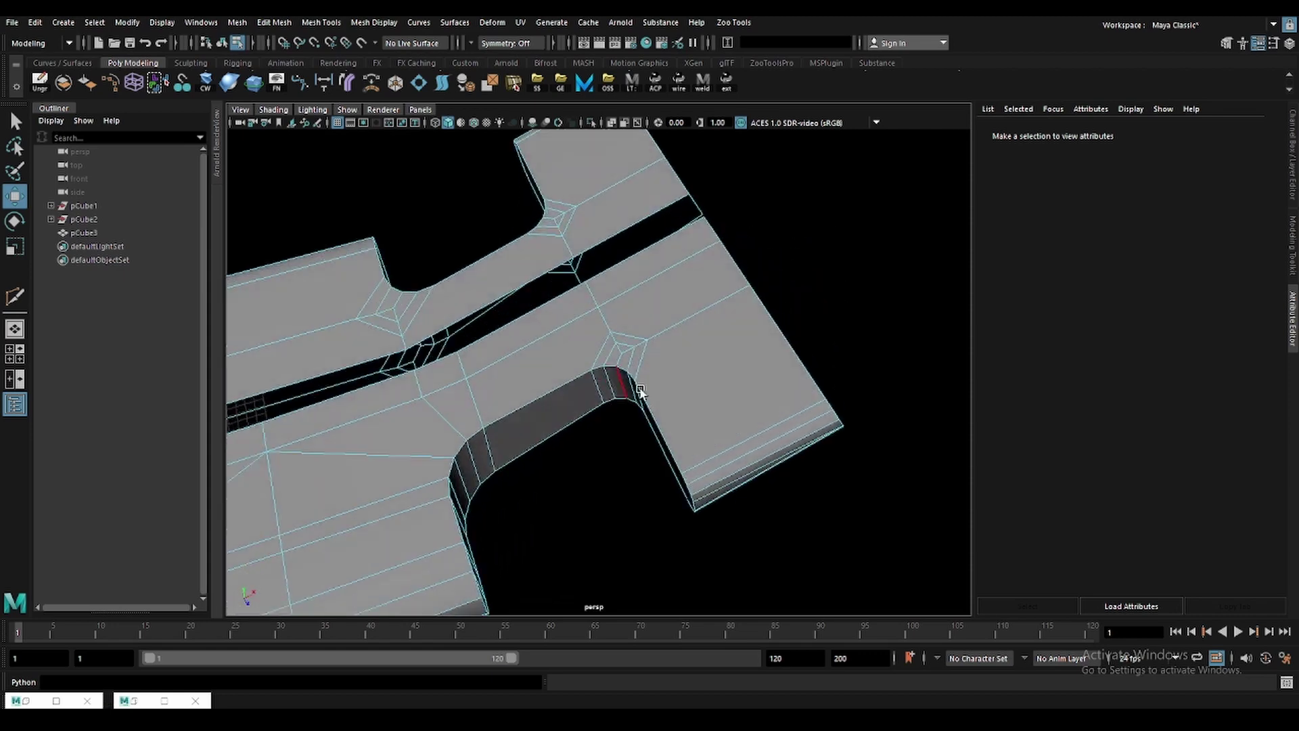
pyautogui.scroll(2, 640, 391)
pyautogui.press('q')
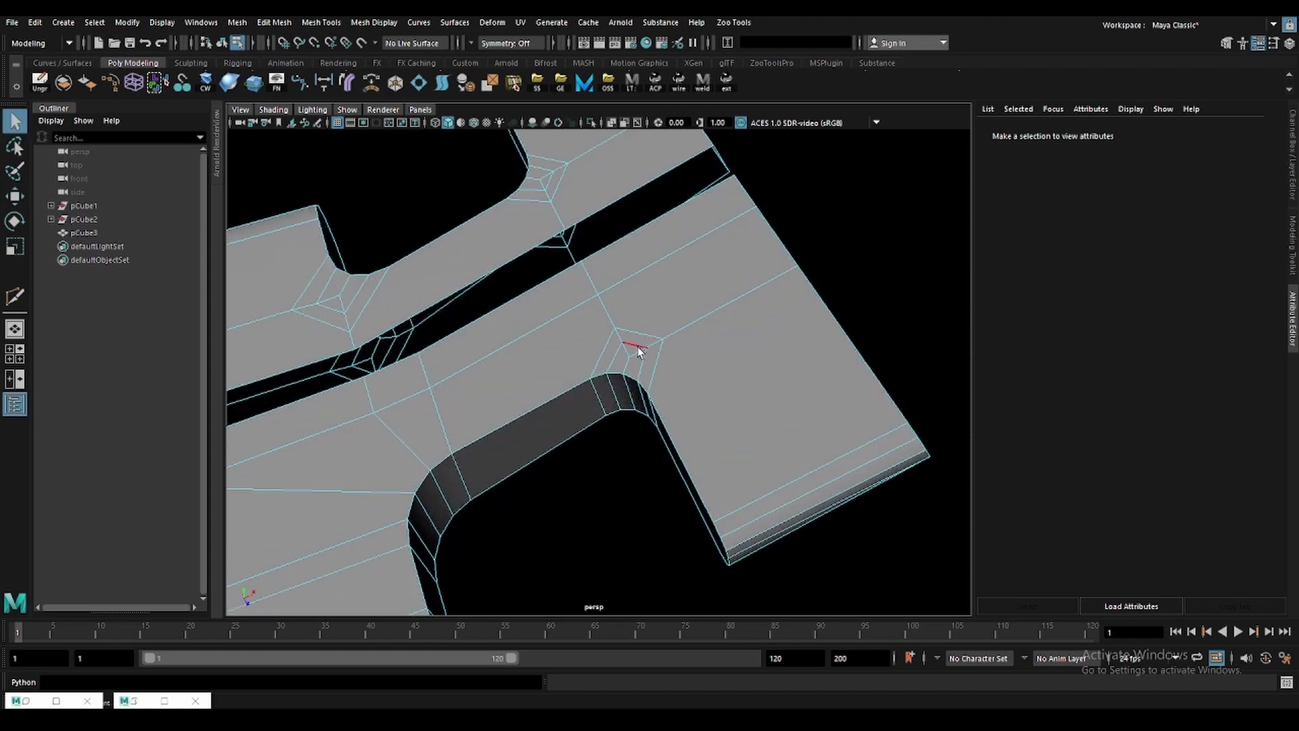
pyautogui.click(638, 347)
pyautogui.press('Delete')
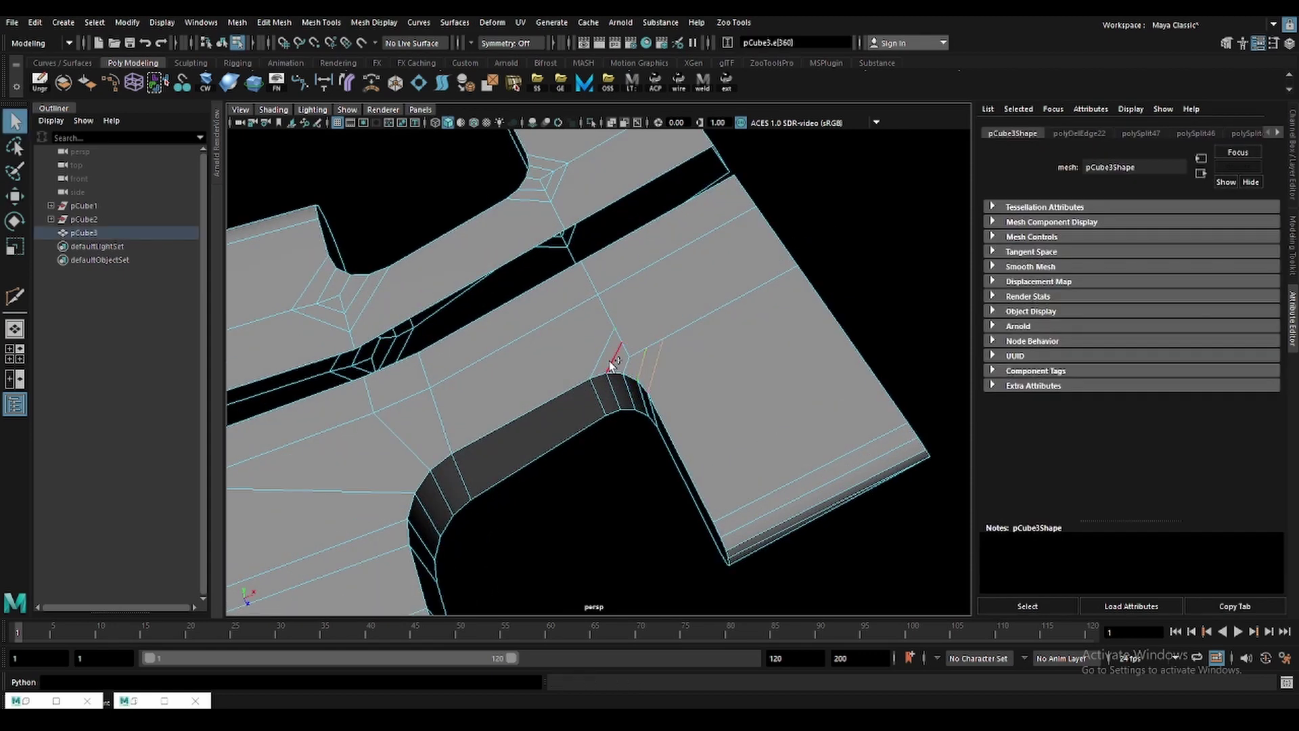
# Cut a new edge across the bend starting from the inner corner edge.
pyautogui.scroll(5, 602, 352)
pyautogui.keyDown('shift'); pyautogui.moveTo(596, 291); pyautogui.dragTo(581, 263, button='right'); pyautogui.keyUp('shift')
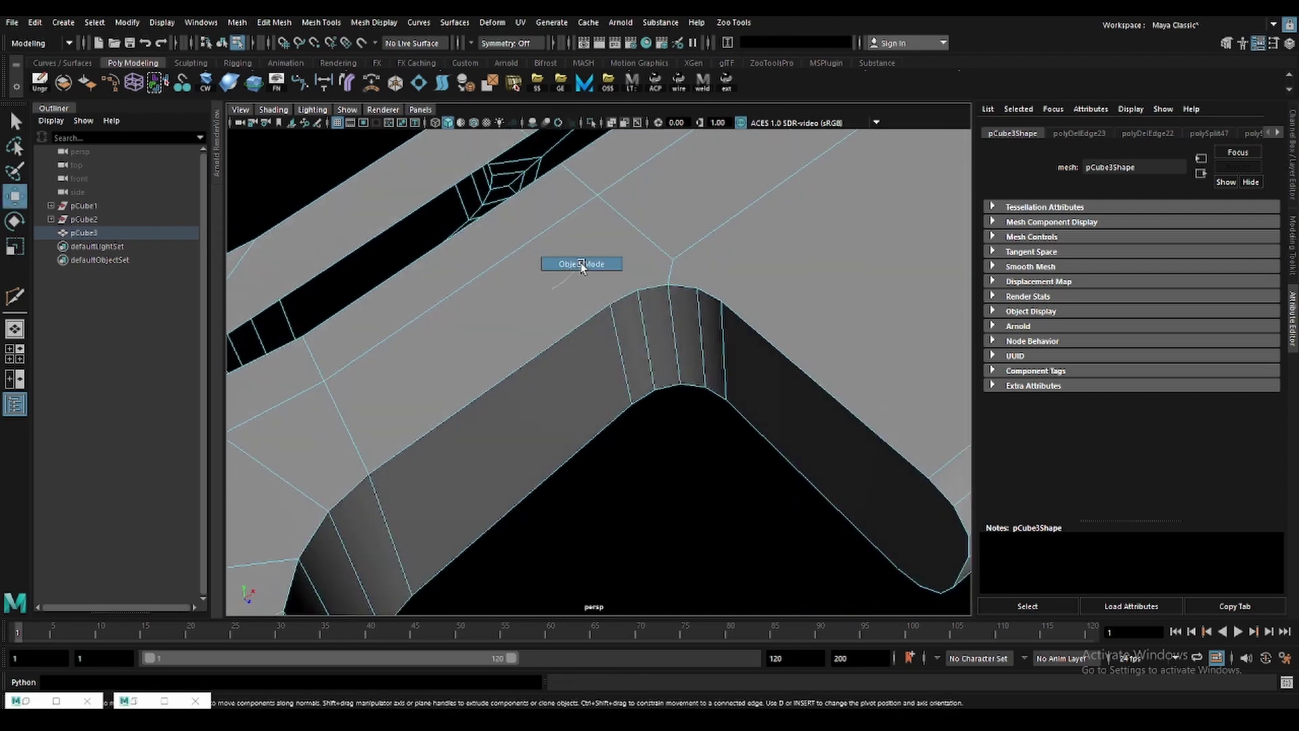
pyautogui.click(609, 306)
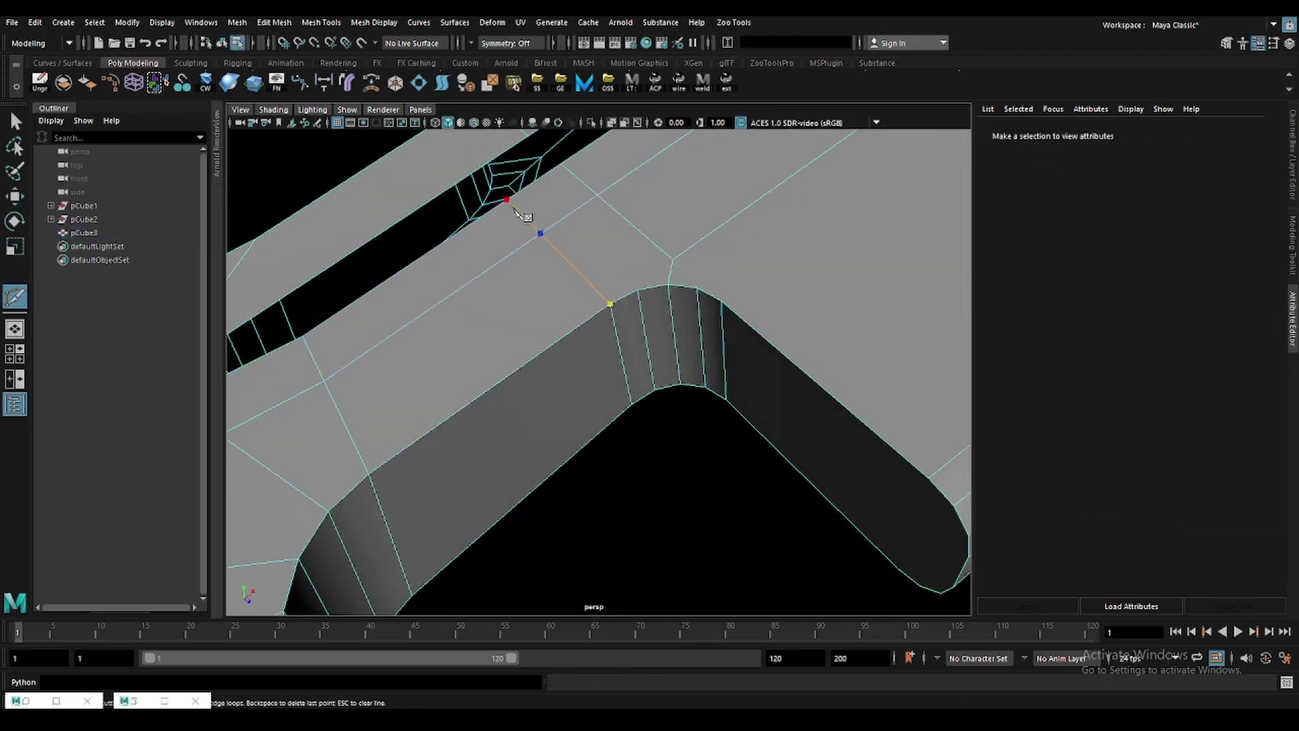
pyautogui.moveTo(728, 292)
pyautogui.keyDown('alt'); pyautogui.mouseDown()
pyautogui.moveTo(767, 298)
pyautogui.moveTo(677, 304)
pyautogui.mouseUp(); pyautogui.keyUp('alt')
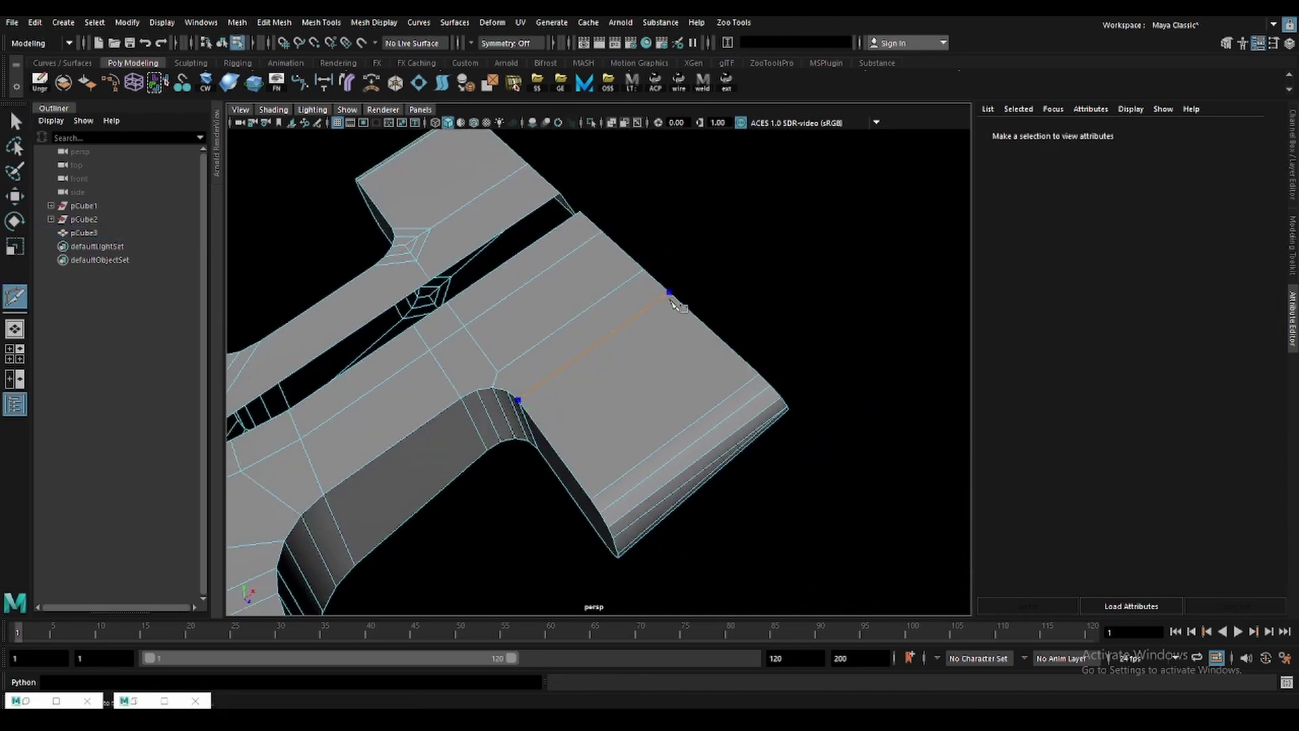
pyautogui.press('w')
pyautogui.scroll(3, 554, 394)
pyautogui.scroll(2, 544, 372)
pyautogui.keyDown('alt'); pyautogui.moveTo(544, 372); pyautogui.dragTo(670, 342); pyautogui.keyUp('alt')
pyautogui.scroll(2, 728, 273)
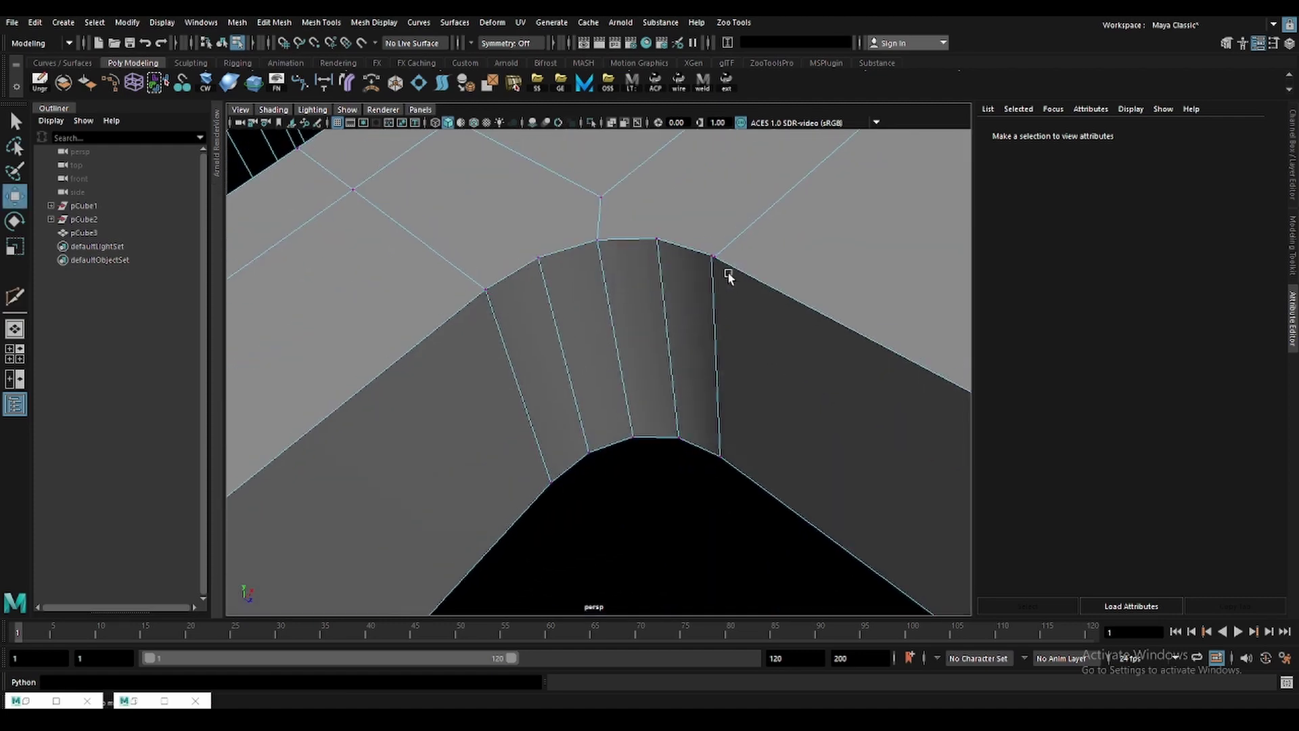
# Delete the leftover diagonal corner edge at the bend.
pyautogui.press('q')
pyautogui.click(728, 274)
pyautogui.keyDown('alt'); pyautogui.moveTo(735, 282); pyautogui.dragTo(651, 241); pyautogui.keyUp('alt')
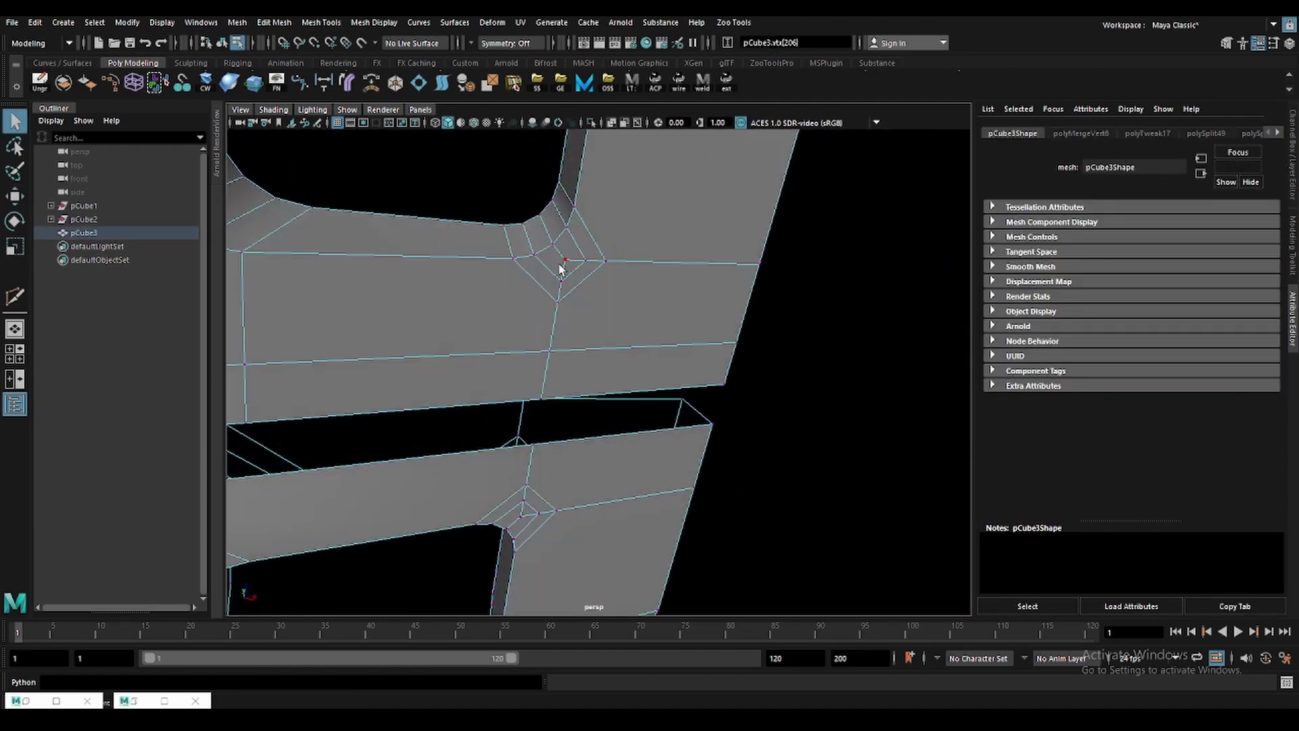
pyautogui.click(568, 276)
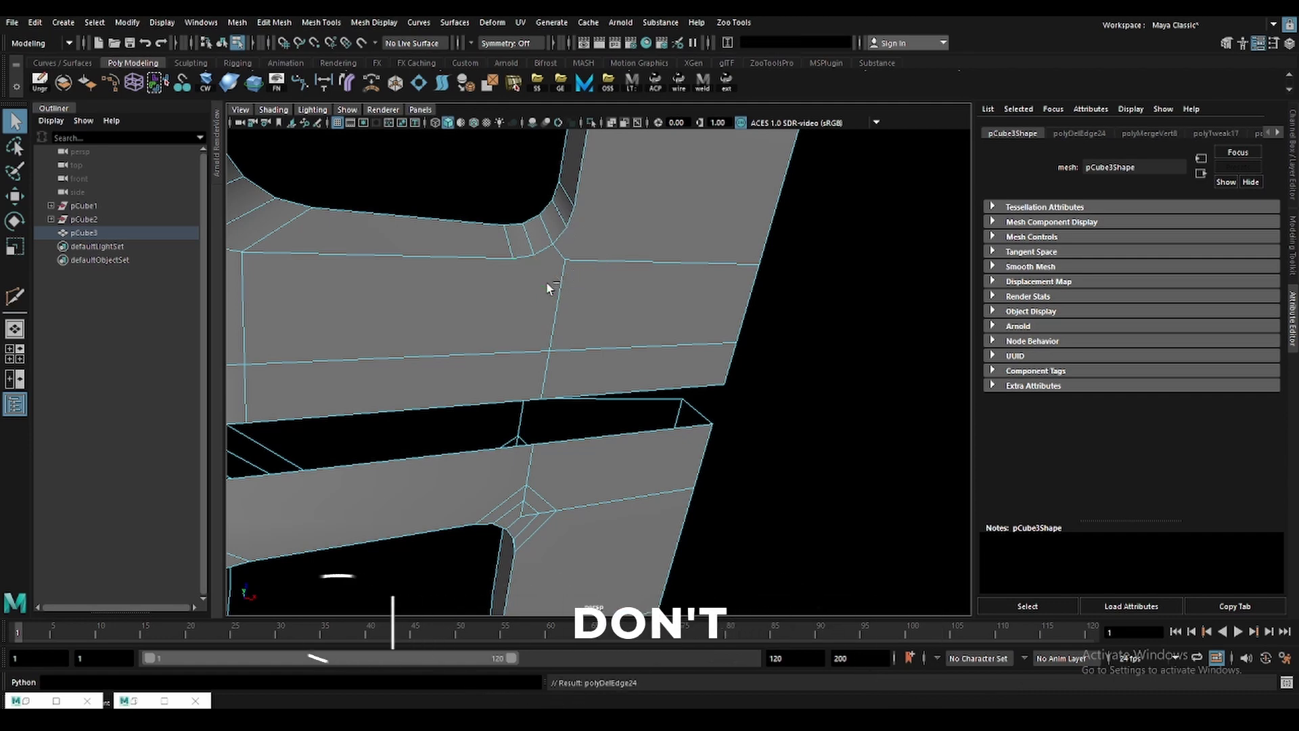
pyautogui.click(551, 292)
pyautogui.press('Delete')
pyautogui.press('w')
# Multi-Cut new edges from the corner point to the top, lower and outer right edges.
pyautogui.click(499, 246)
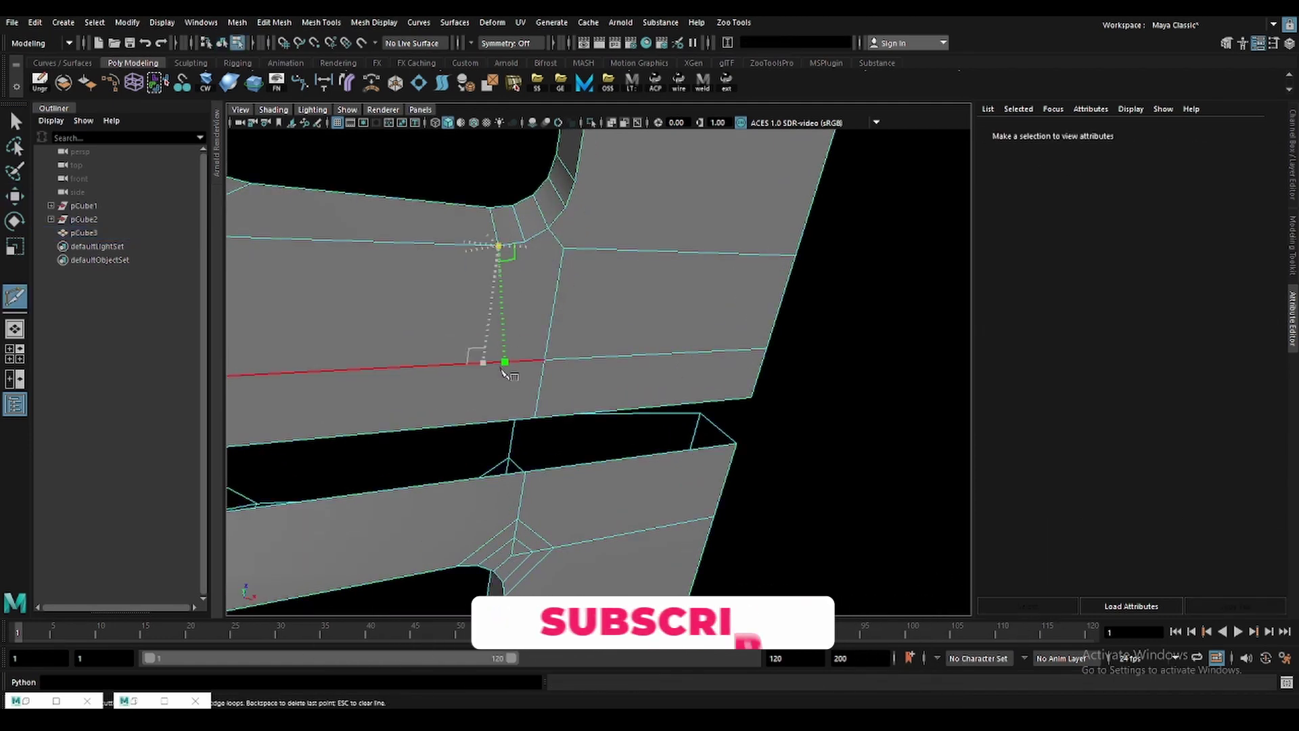
pyautogui.click(505, 362)
pyautogui.click(496, 421)
pyautogui.rightClick(577, 283)
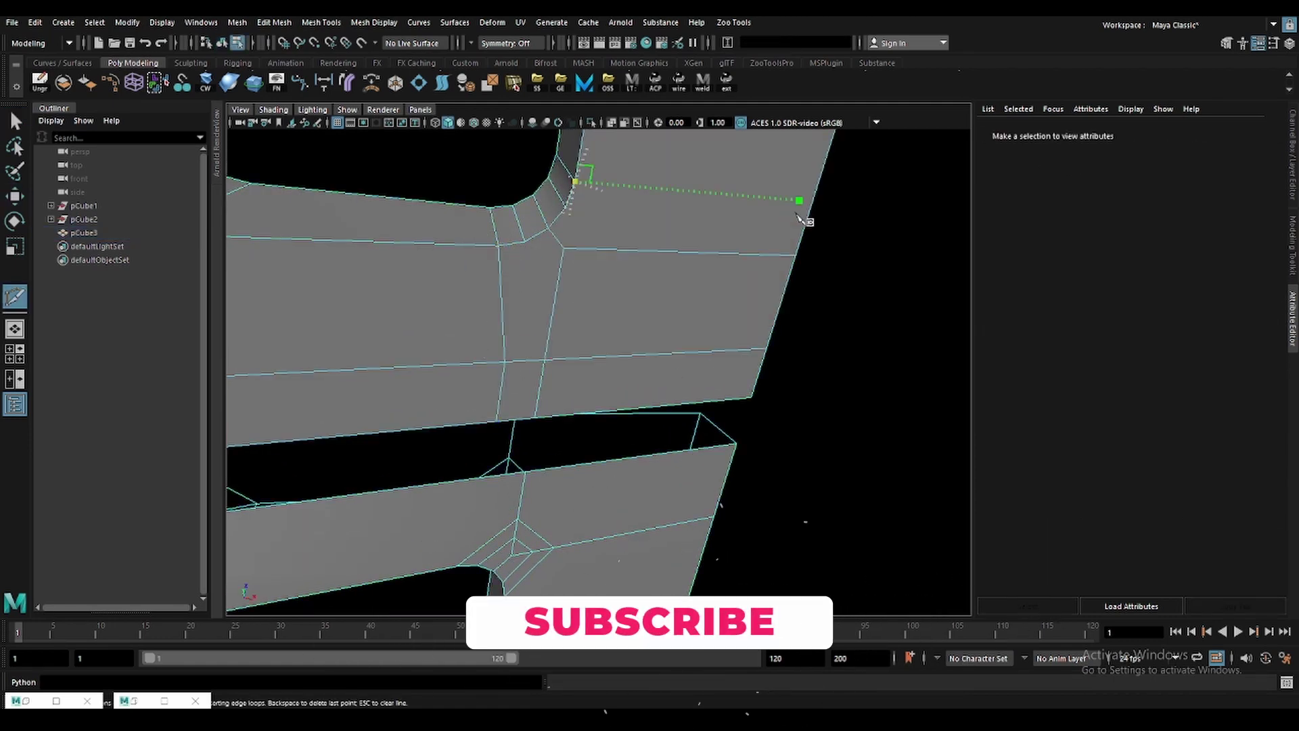
pyautogui.click(810, 203)
pyautogui.rightClick(811, 203)
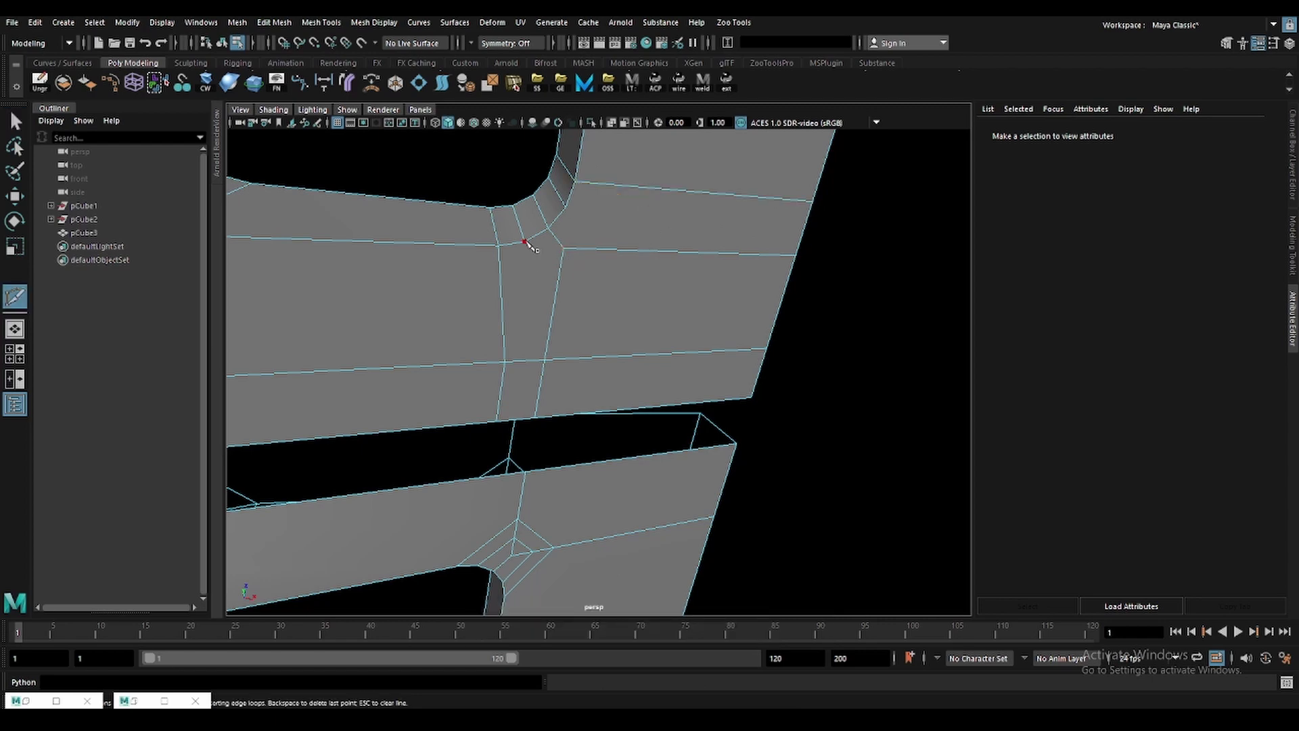
pyautogui.click(545, 360)
pyautogui.rightClick(545, 360)
pyautogui.click(795, 256)
pyautogui.rightClick(796, 257)
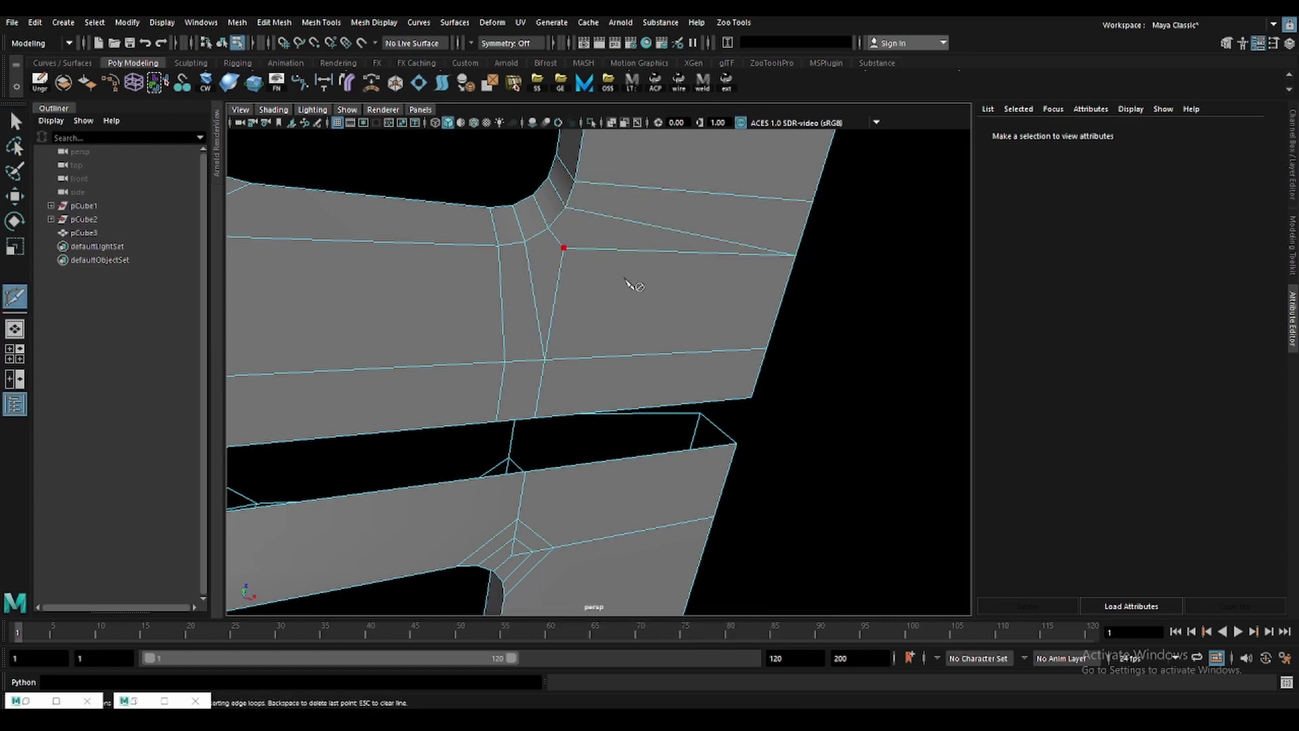
# Add more cuts linking the top outer edge to the inner corner point.
pyautogui.press('q')
pyautogui.click(585, 245)
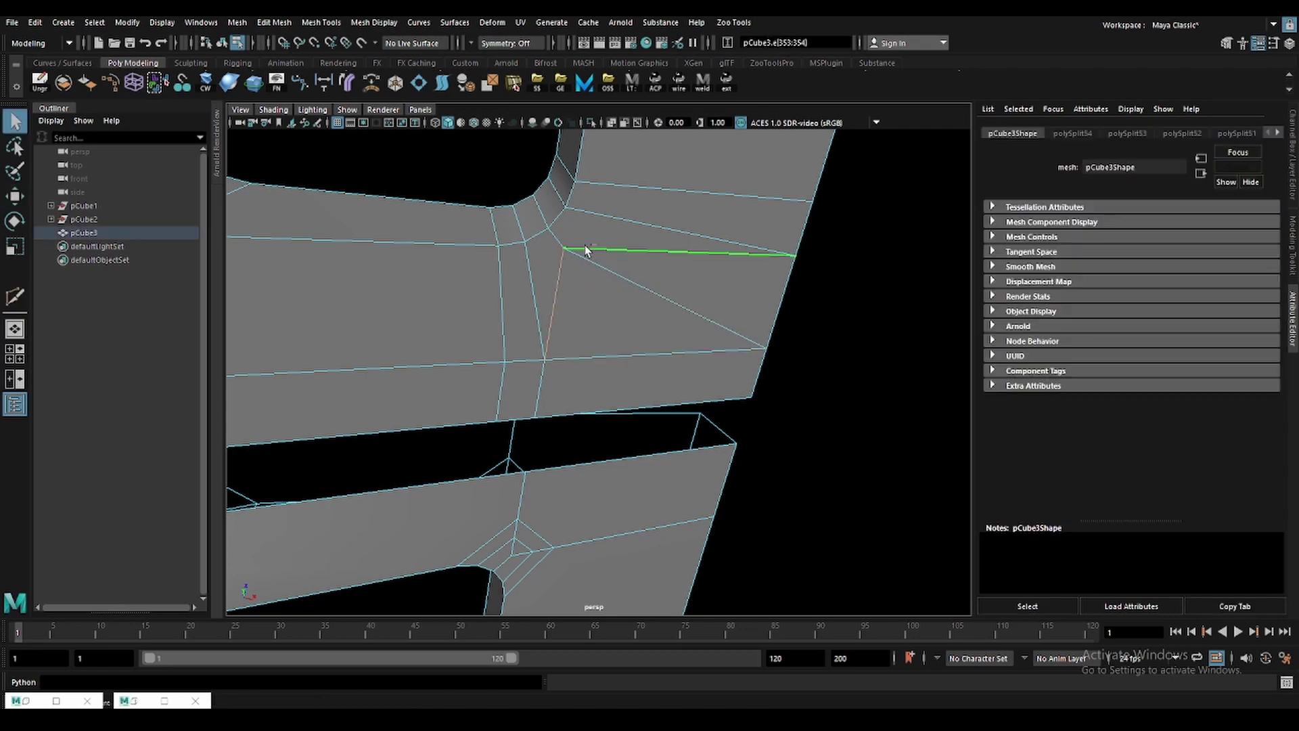
pyautogui.keyDown('alt'); pyautogui.moveTo(584, 245); pyautogui.dragTo(631, 313); pyautogui.keyUp('alt')
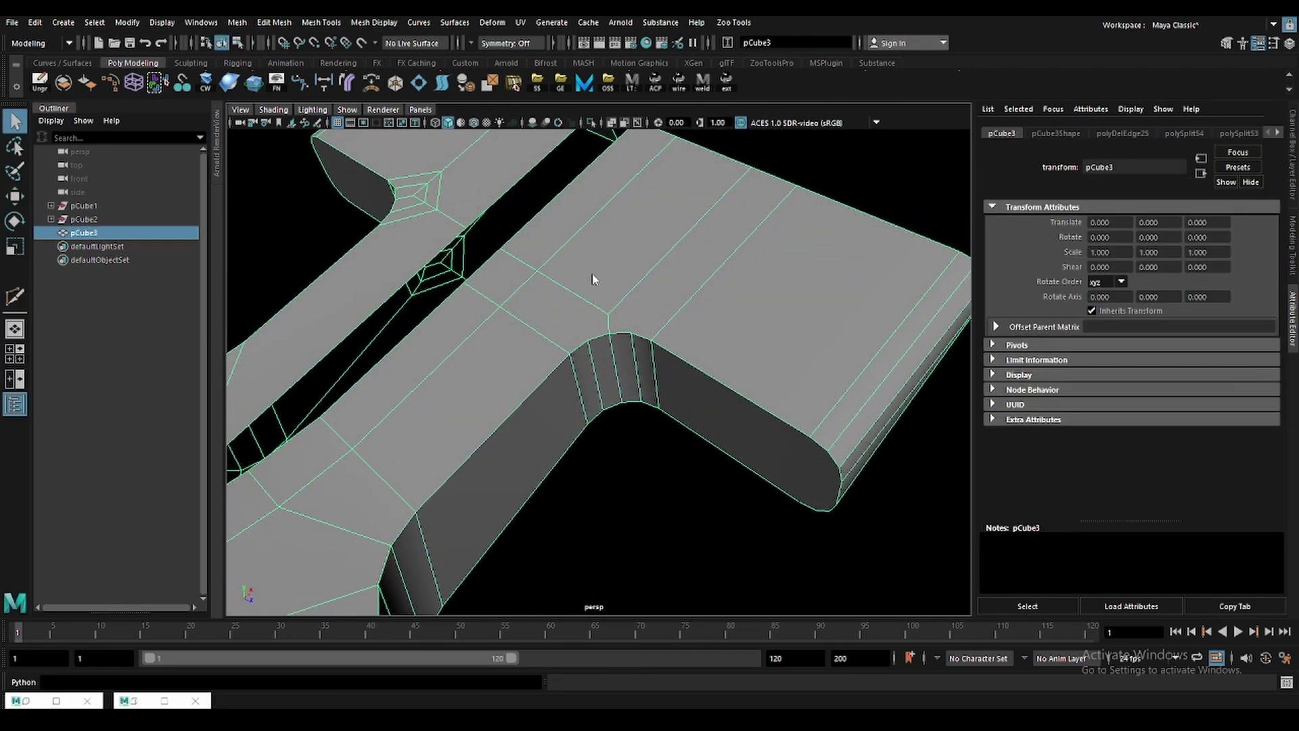
pyautogui.click(589, 345)
pyautogui.rightClick(629, 336)
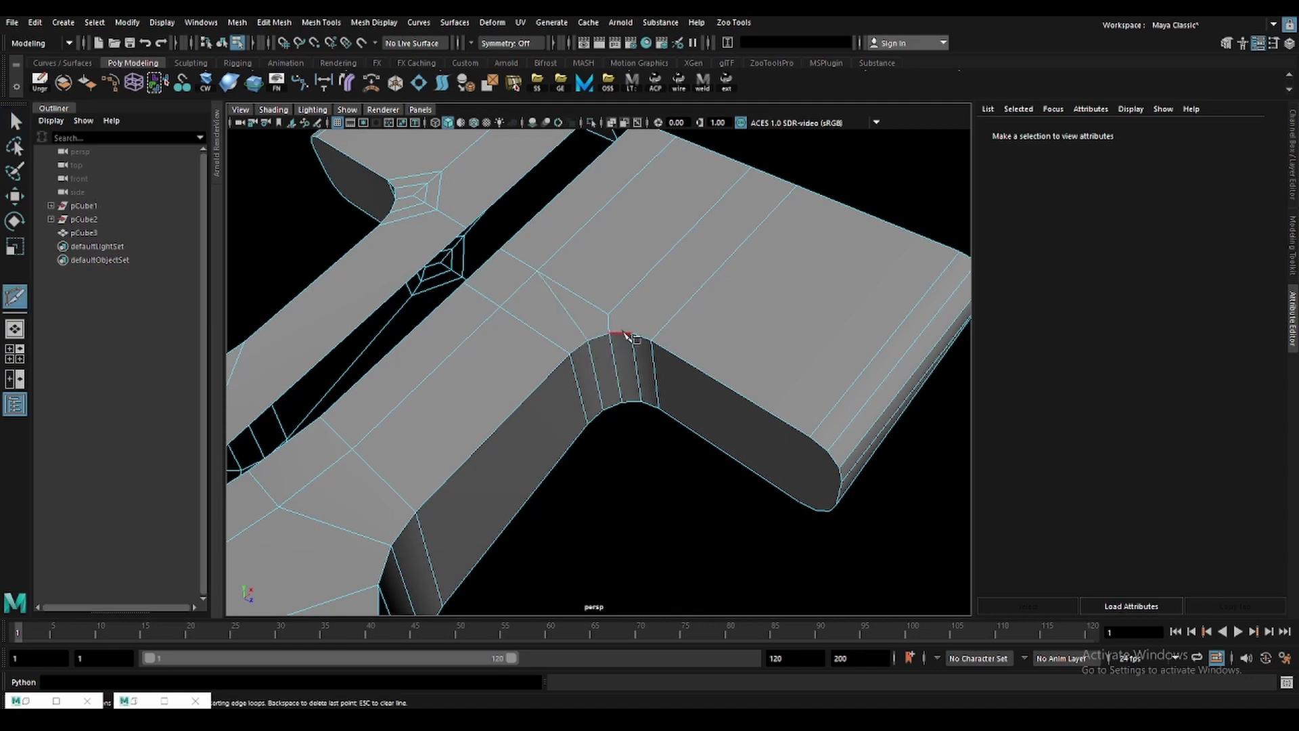
pyautogui.click(752, 167)
pyautogui.click(676, 143)
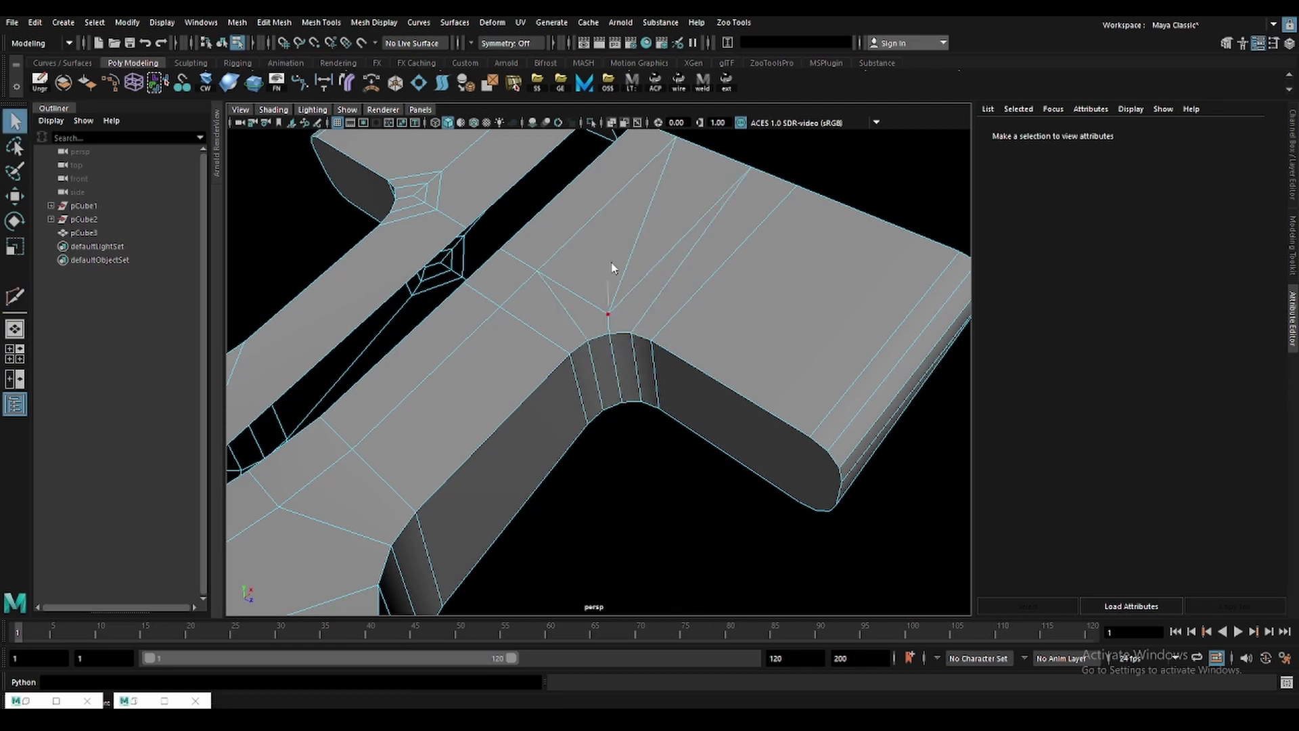
pyautogui.rightClick(616, 291)
# Select a redundant edge and check the new edge layout in top view.
pyautogui.press('q')
pyautogui.click(641, 291)
pyautogui.keyDown('alt'); pyautogui.moveTo(640, 296); pyautogui.dragTo(652, 360); pyautogui.keyUp('alt')
pyautogui.keyDown('shift'); pyautogui.moveTo(652, 360); pyautogui.dragTo(658, 338, button='right'); pyautogui.keyUp('shift')
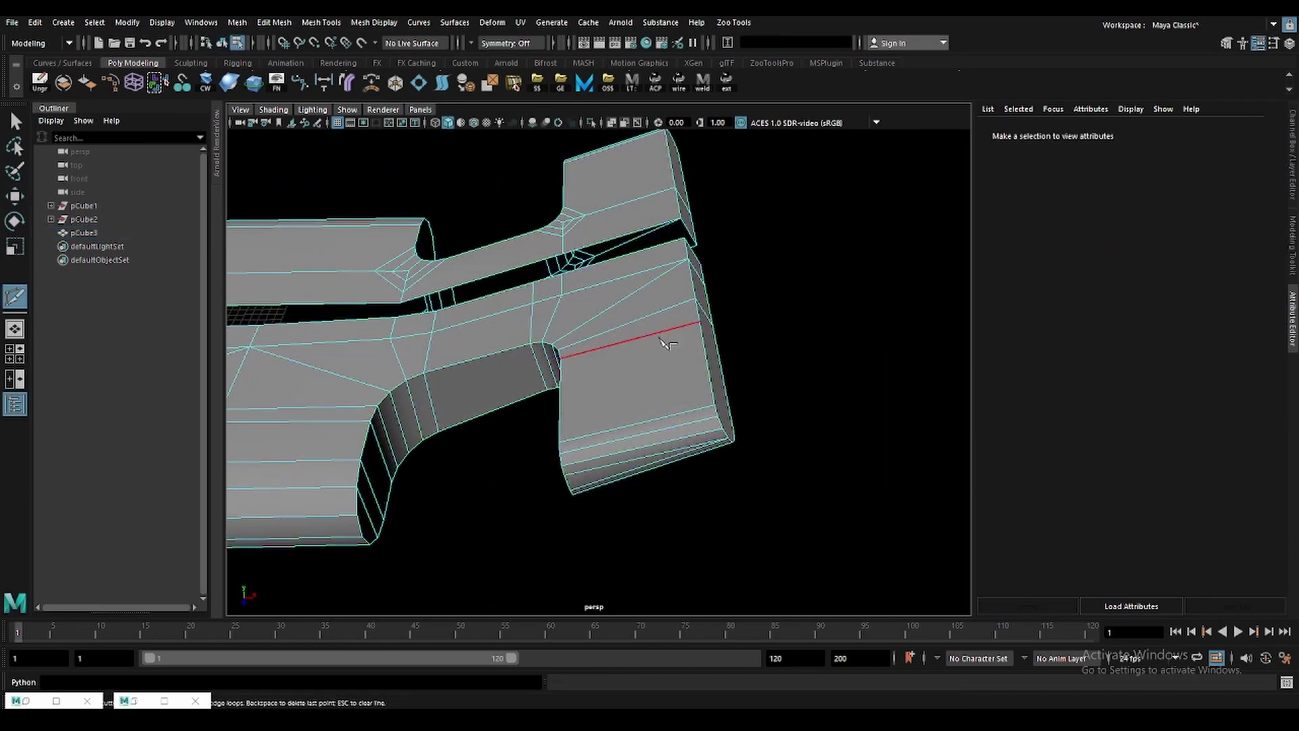
pyautogui.keyDown('space'); pyautogui.moveTo(667, 355); pyautogui.dragTo(667, 298); pyautogui.keyUp('space')
pyautogui.scroll(3, 674, 325)
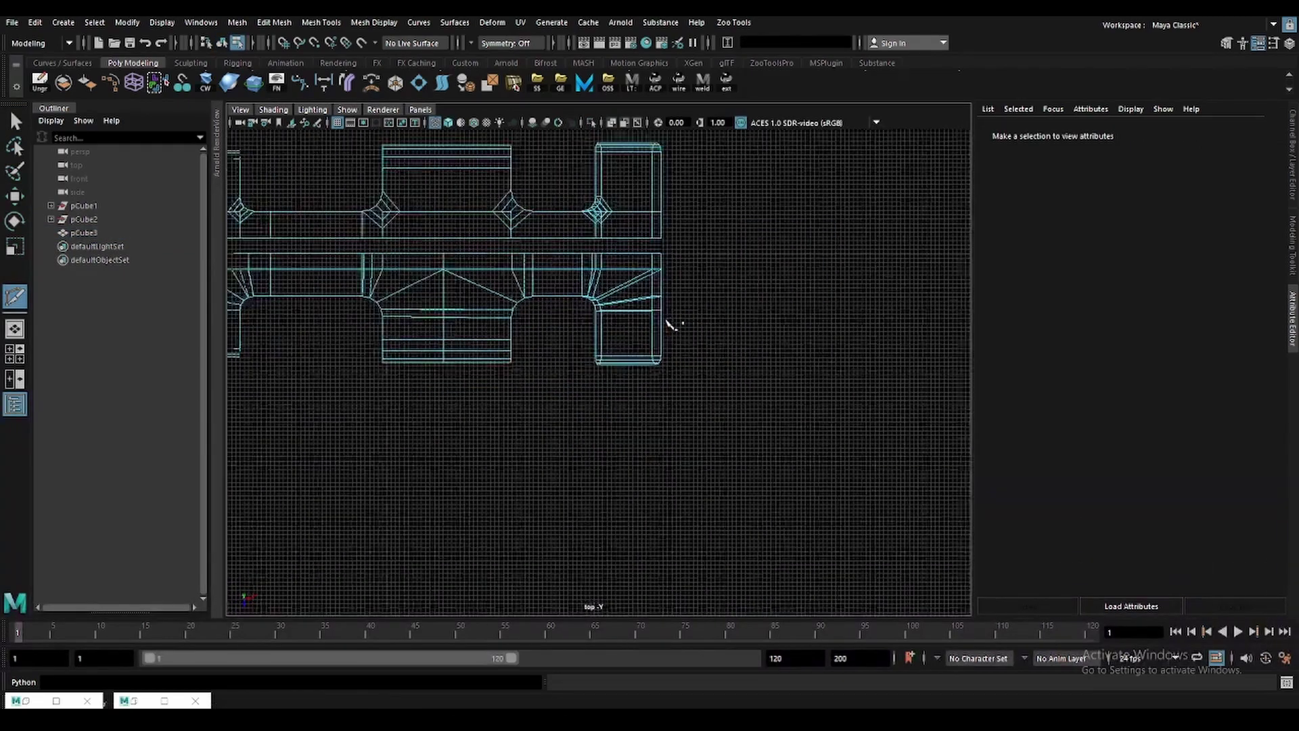
pyautogui.scroll(3, 669, 425)
pyautogui.press('space')
pyautogui.press('space')
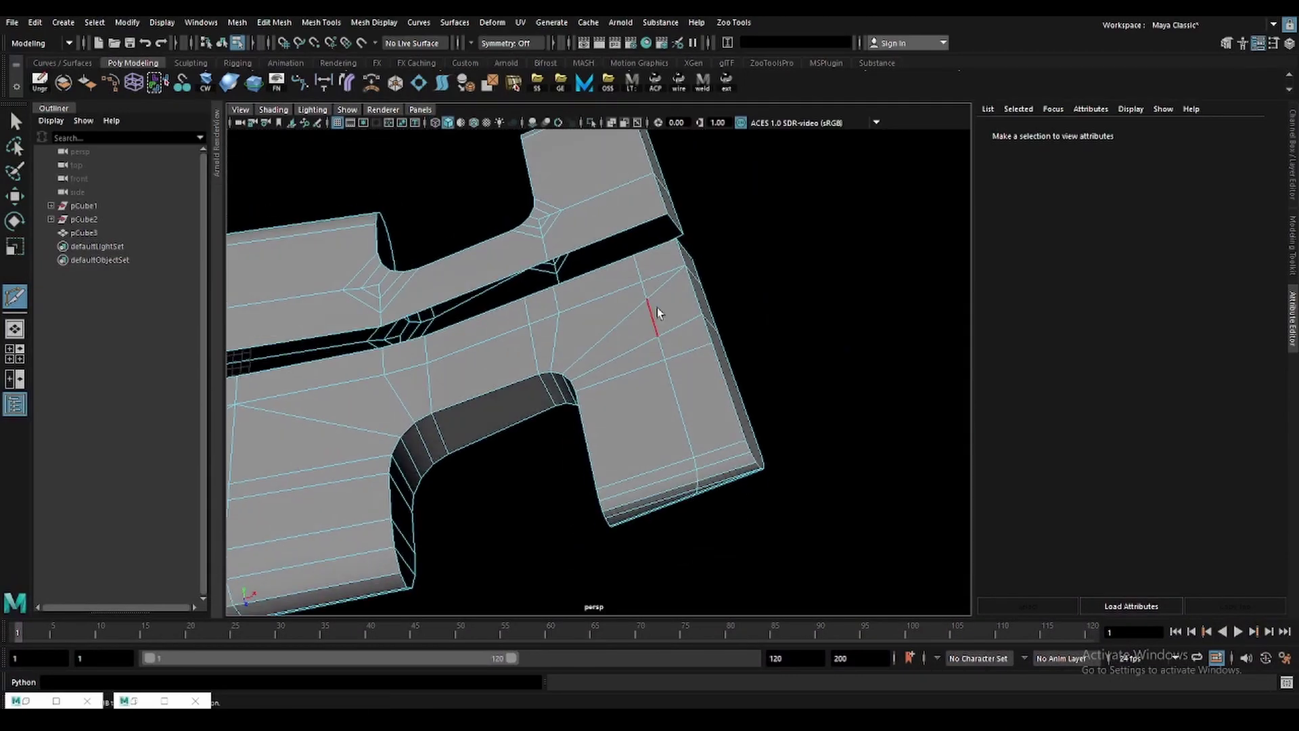
# Begin target-welding a face vertex onto a neighbouring vertex.
pyautogui.press('q')
pyautogui.click(637, 252)
pyautogui.keyDown('shift'); pyautogui.moveTo(637, 252); pyautogui.dragTo(642, 306, button='right'); pyautogui.keyUp('shift')
pyautogui.moveTo(641, 306)
pyautogui.keyDown('alt'); pyautogui.mouseDown()
pyautogui.moveTo(701, 318)
pyautogui.moveTo(632, 403)
pyautogui.moveTo(536, 317)
pyautogui.moveTo(574, 314)
pyautogui.moveTo(543, 203)
pyautogui.mouseUp(); pyautogui.keyUp('alt')
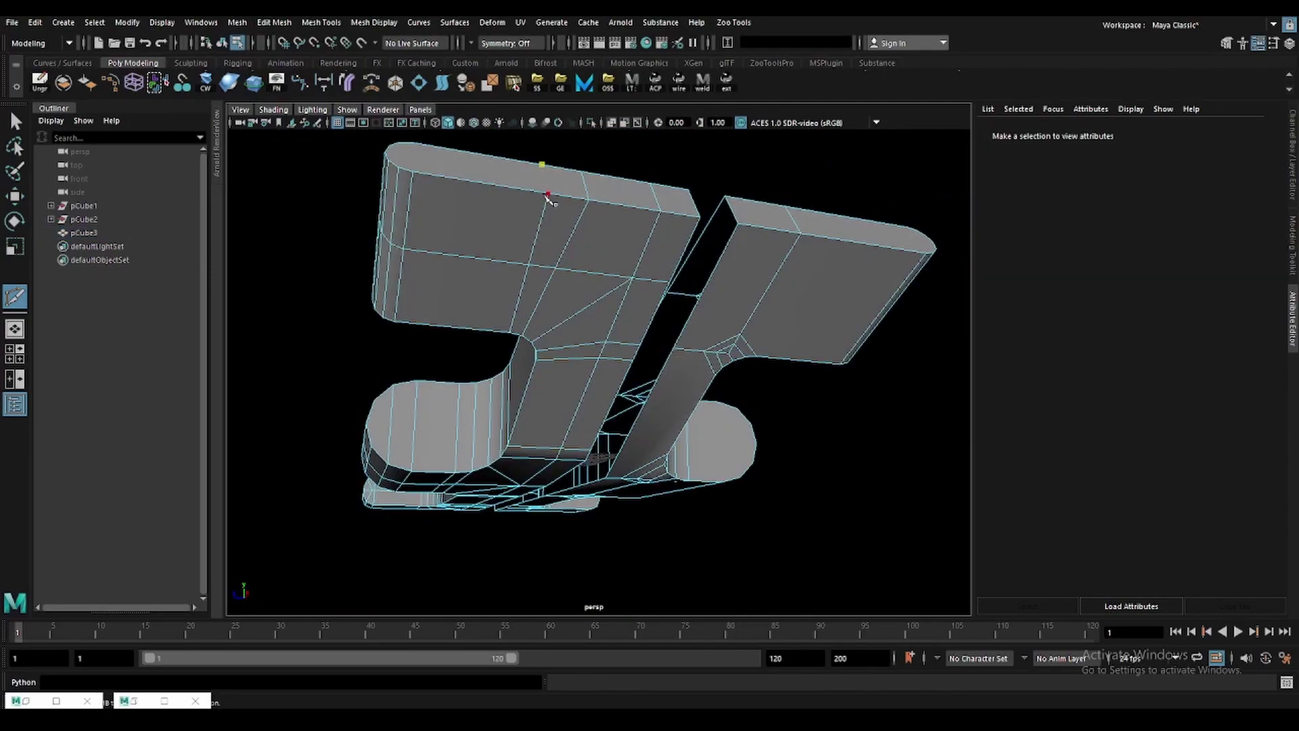
# Finish welding under the mesh and commit the cut path as new edges.
pyautogui.press('q')
pyautogui.moveTo(533, 266)
pyautogui.keyDown('alt'); pyautogui.mouseDown()
pyautogui.moveTo(448, 300)
pyautogui.moveTo(543, 284)
pyautogui.moveTo(498, 364)
pyautogui.moveTo(508, 226)
pyautogui.moveTo(515, 368)
pyautogui.mouseUp(); pyautogui.keyUp('alt')
pyautogui.press('y')
pyautogui.press('q')
pyautogui.press('y')
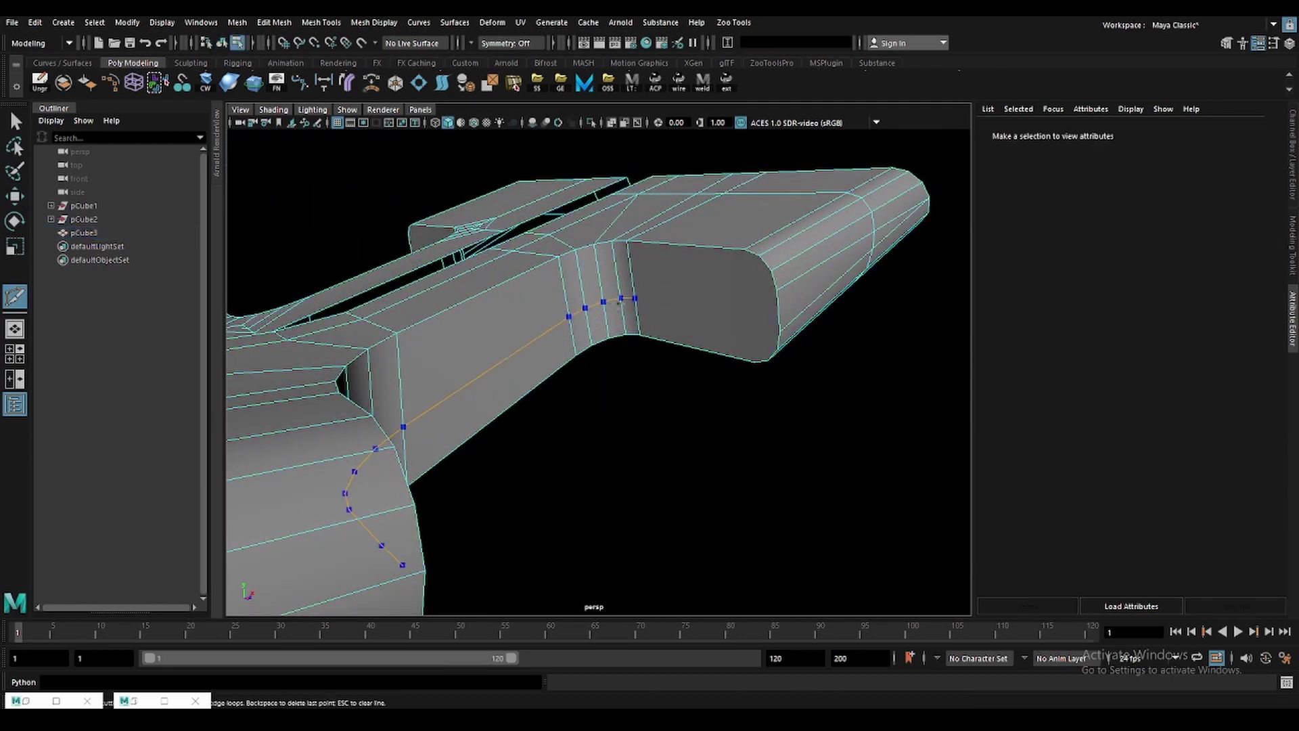
pyautogui.press('Return')
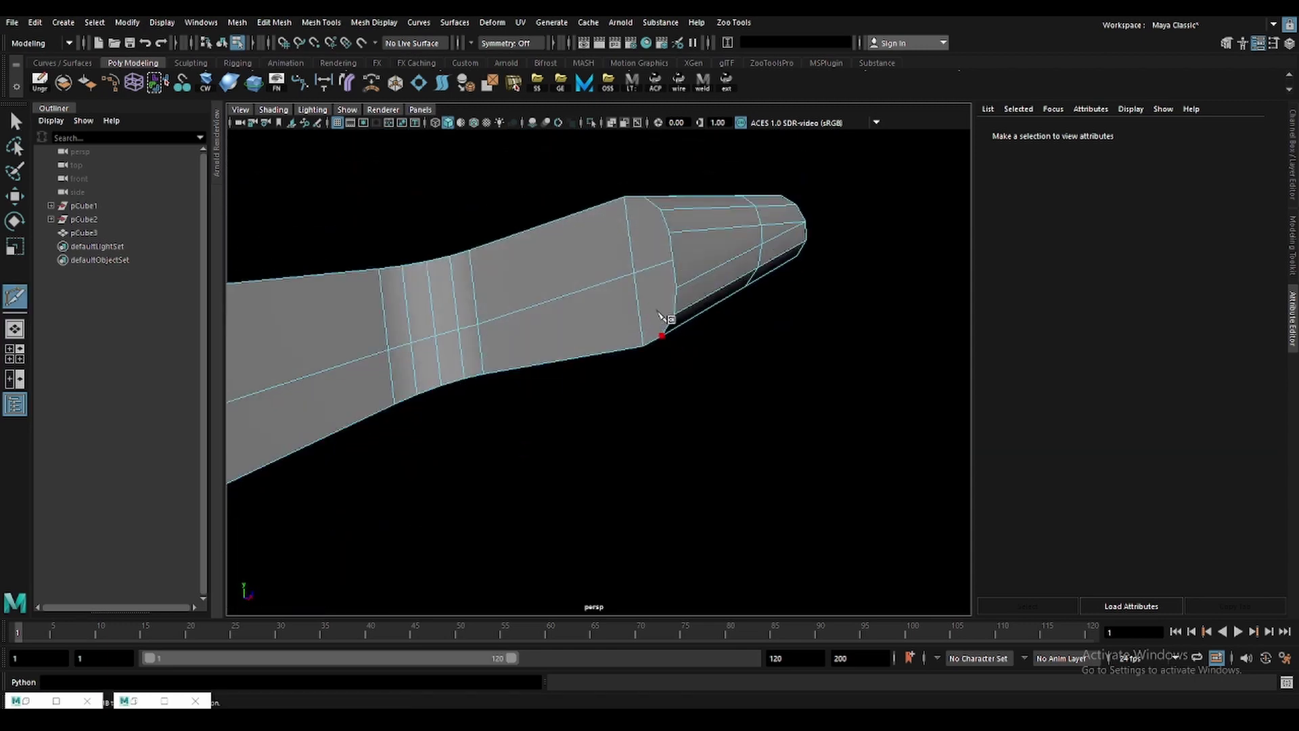
# Add a Multi-Cut edge along the bent arm's edge.
pyautogui.press('q')
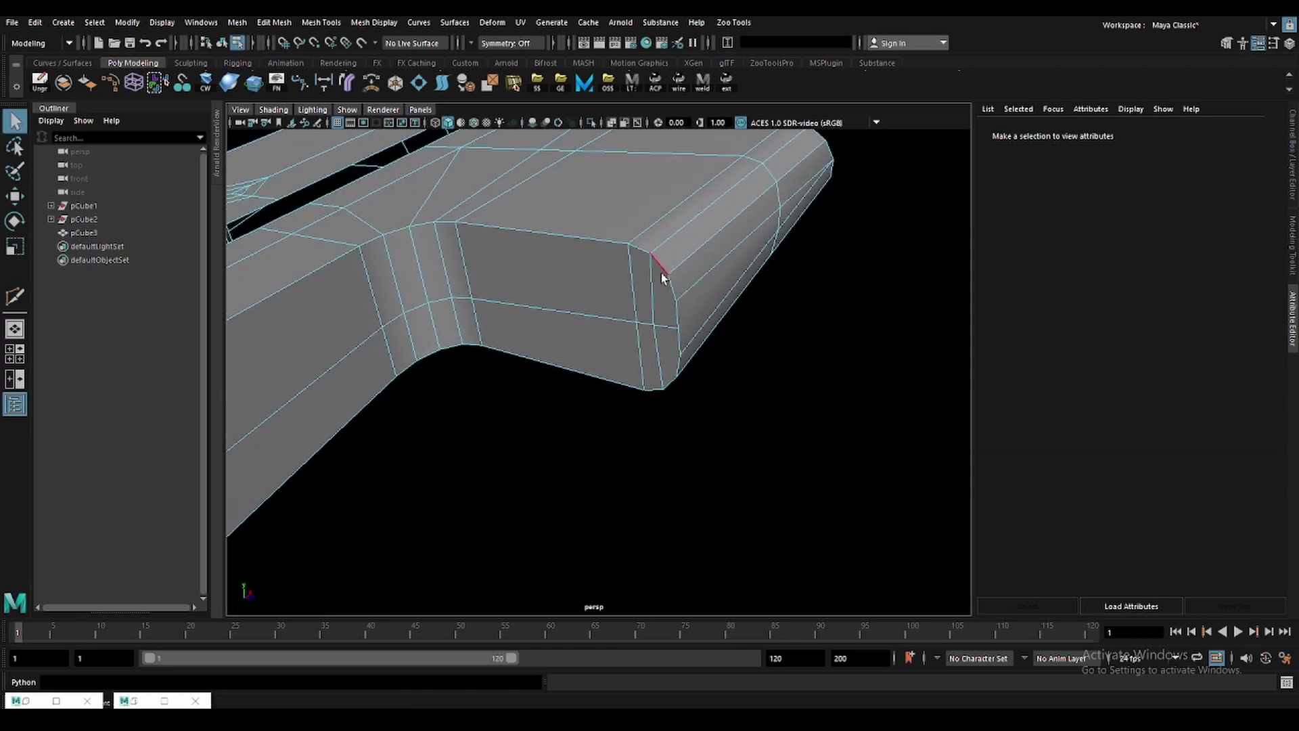
pyautogui.hotkey('ctrl', 'shift', 'x')
pyautogui.keyDown('alt'); pyautogui.moveTo(670, 313); pyautogui.dragTo(398, 384); pyautogui.keyUp('alt')
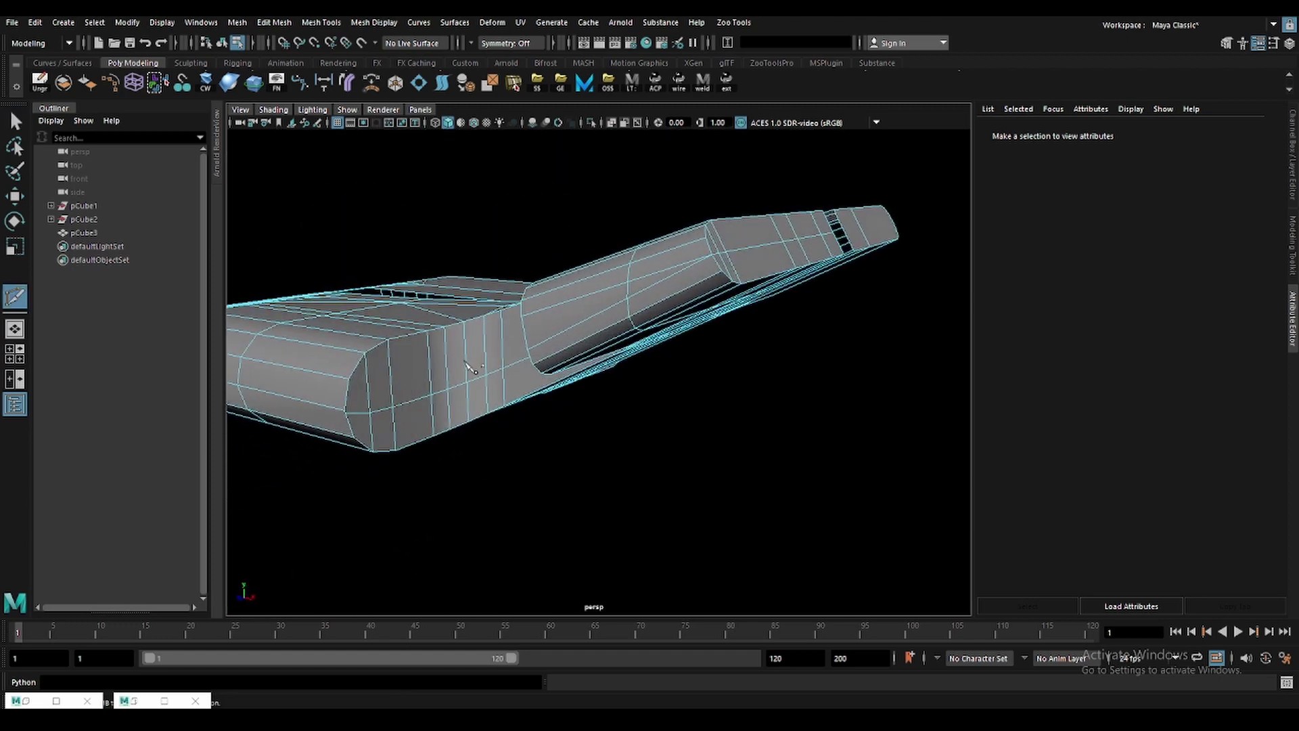
pyautogui.click(399, 383)
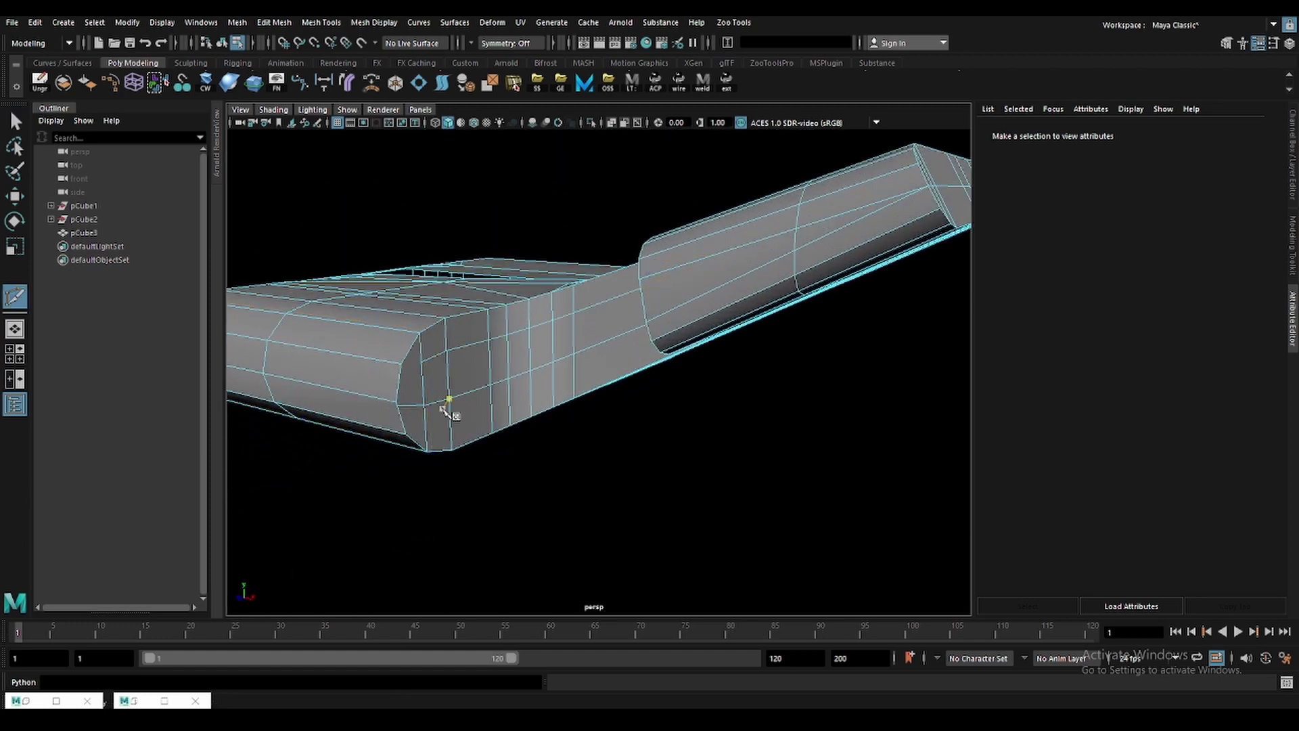
pyautogui.keyDown('alt'); pyautogui.moveTo(420, 389); pyautogui.dragTo(436, 462); pyautogui.keyUp('alt')
pyautogui.press('Return')
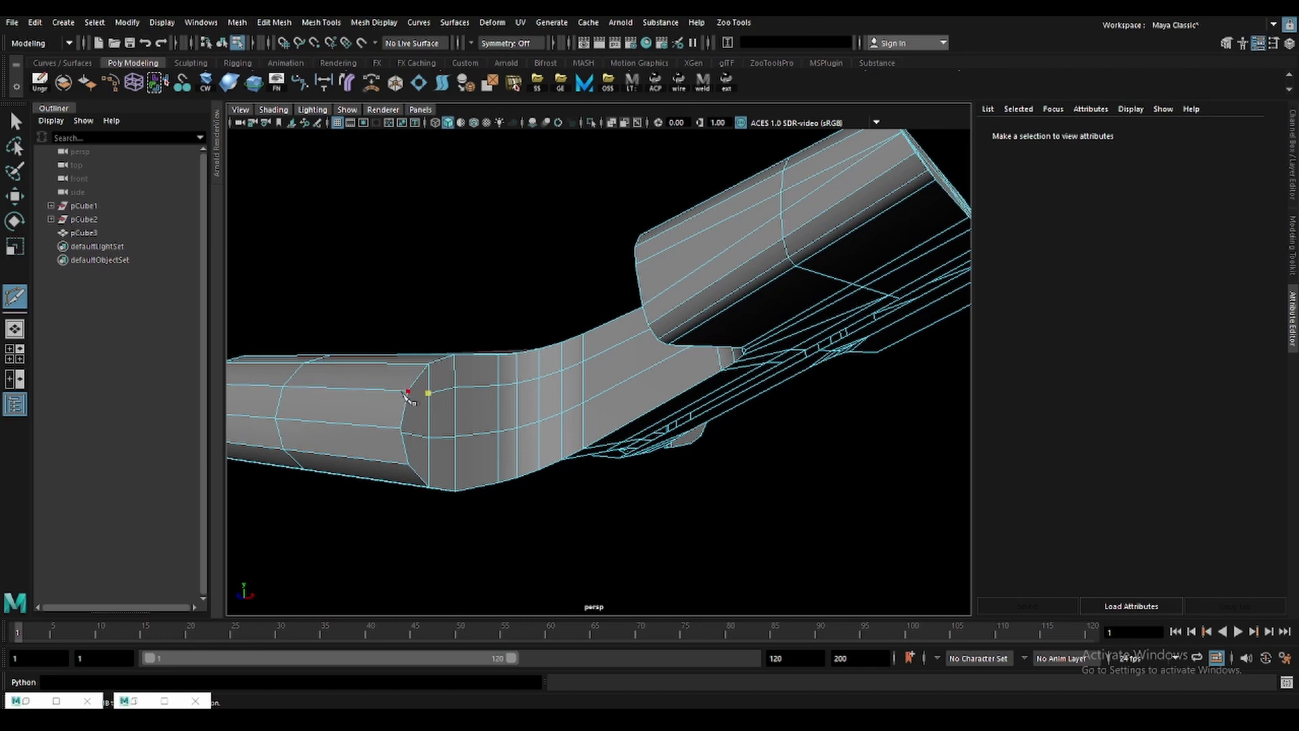
# Delete the unwanted edge on the arm.
pyautogui.press('q')
pyautogui.click(426, 401)
pyautogui.press('Delete')
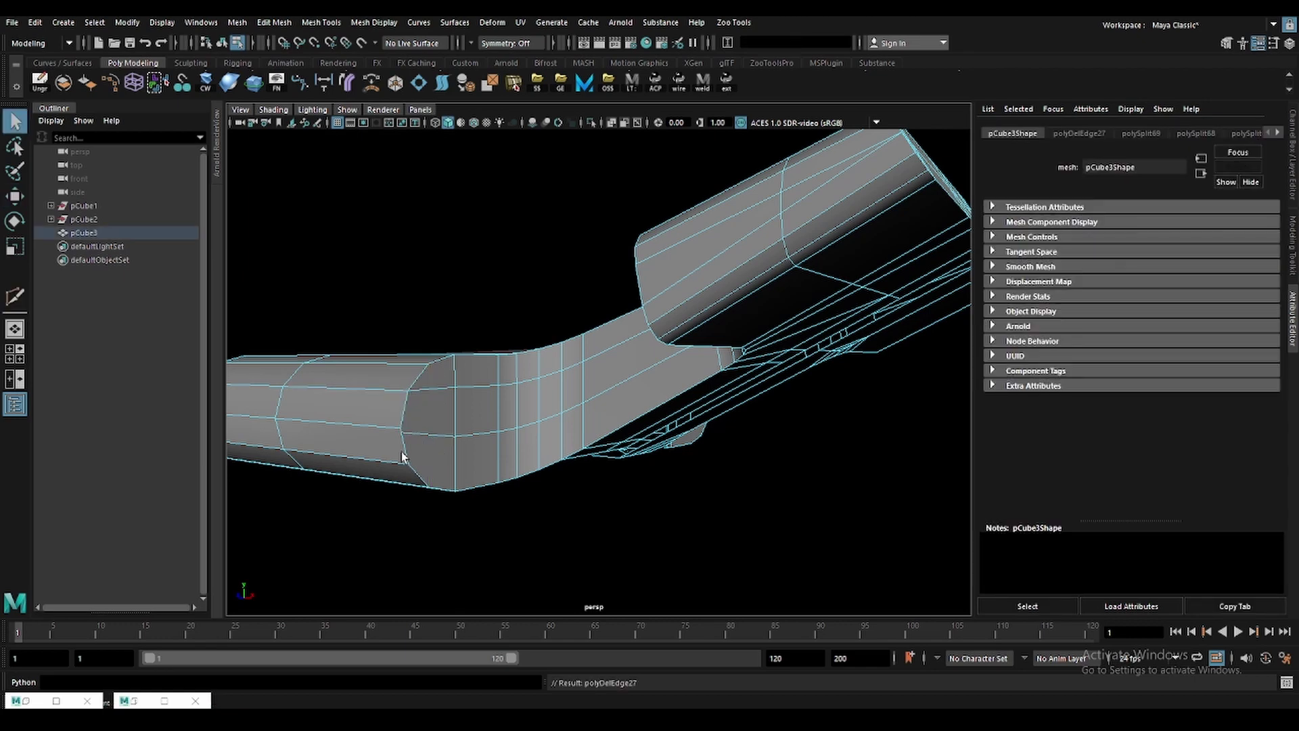
pyautogui.keyDown('alt'); pyautogui.moveTo(433, 460); pyautogui.dragTo(639, 364); pyautogui.keyUp('alt')
pyautogui.keyDown('shift'); pyautogui.moveTo(595, 312); pyautogui.dragTo(565, 308, button='right'); pyautogui.keyUp('shift')
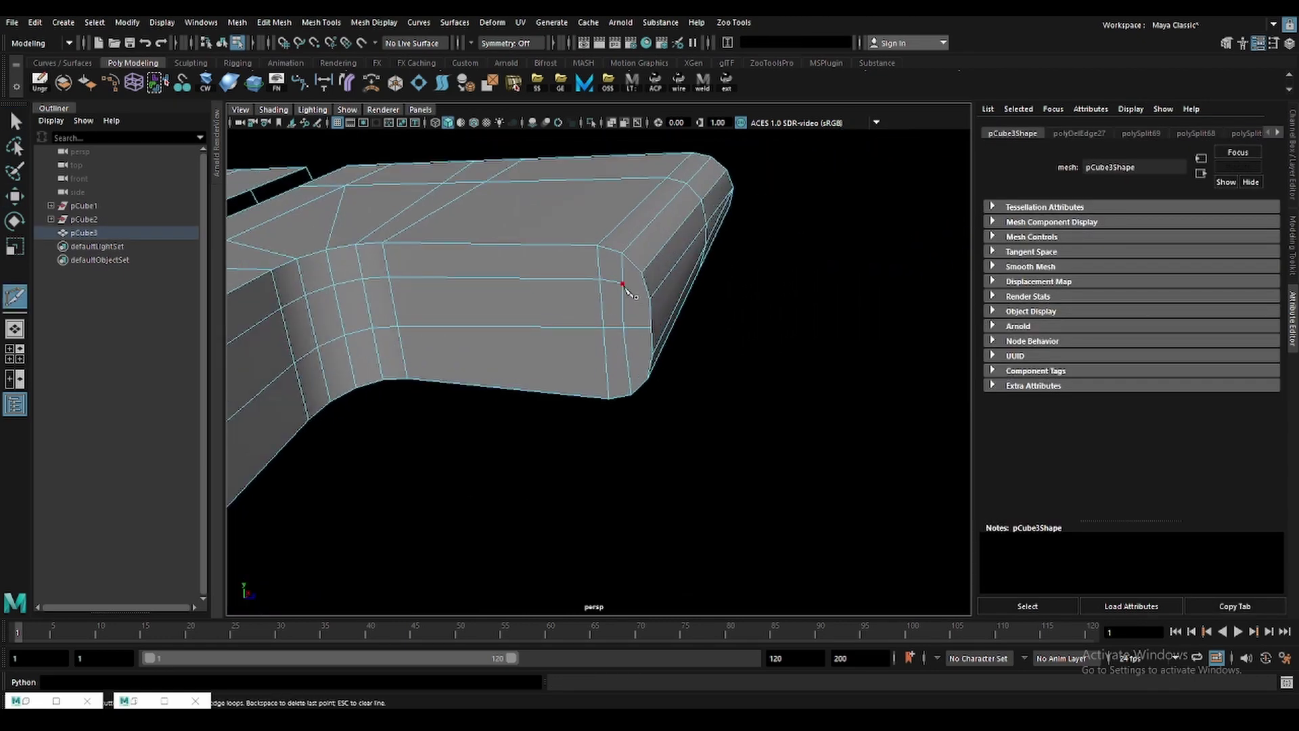
# Cut a new edge across the arm's end.
pyautogui.press('q')
pyautogui.keyDown('alt'); pyautogui.moveTo(631, 296); pyautogui.dragTo(660, 399); pyautogui.keyUp('alt')
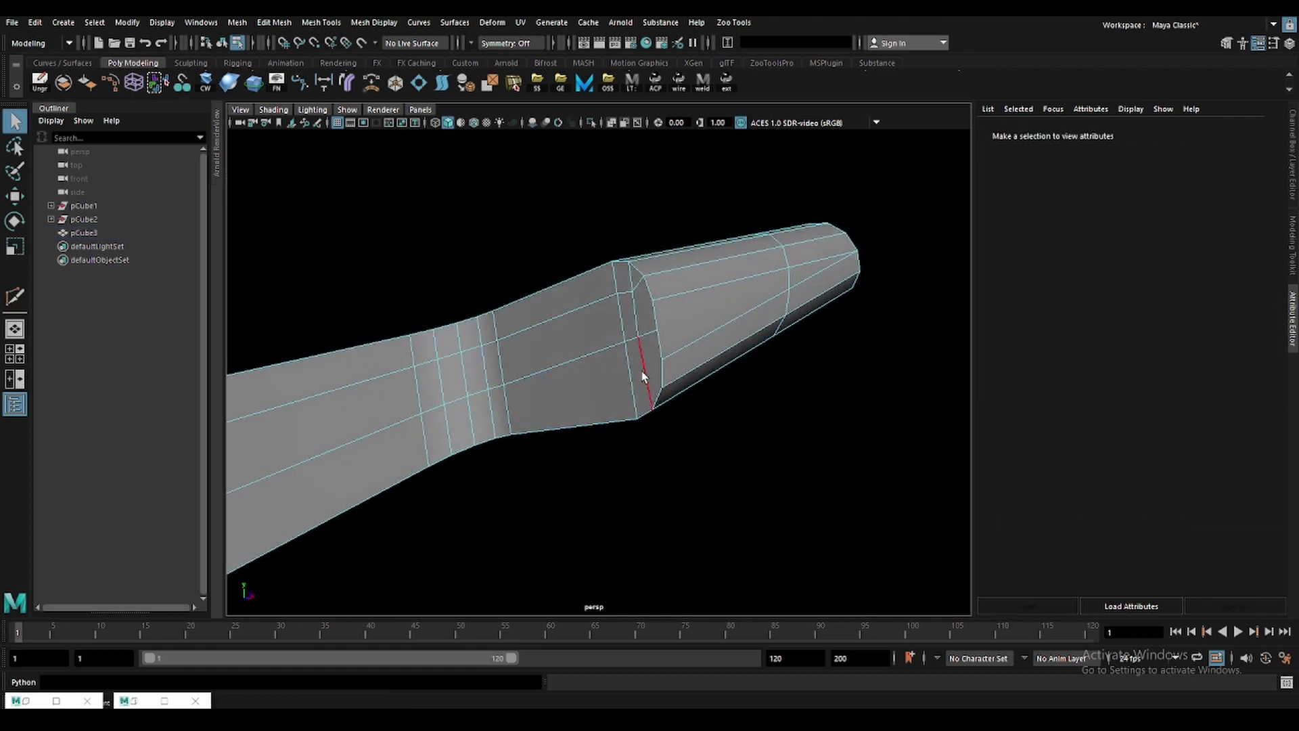
pyautogui.click(641, 371)
pyautogui.keyDown('shift'); pyautogui.moveTo(643, 368); pyautogui.dragTo(612, 365, button='right'); pyautogui.keyUp('shift')
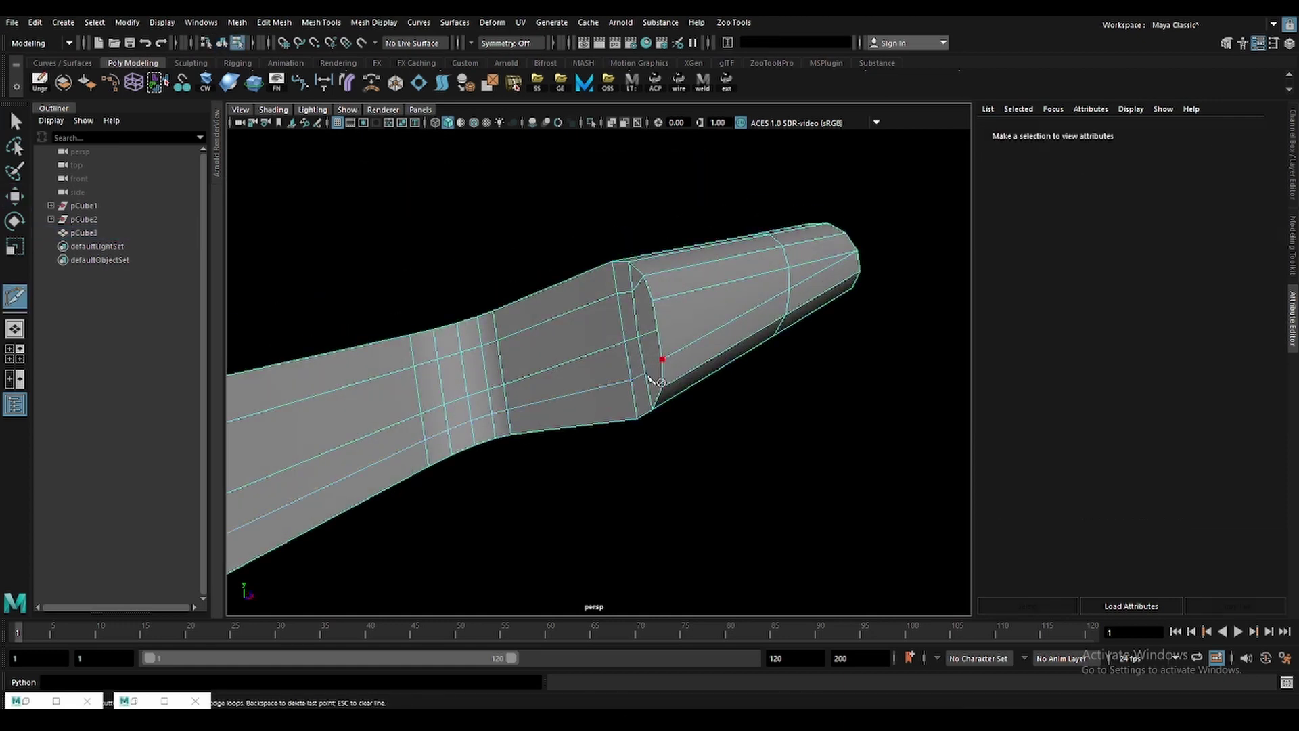
pyautogui.press('w')
pyautogui.moveTo(595, 372)
pyautogui.keyDown('alt'); pyautogui.mouseDown()
pyautogui.moveTo(486, 373)
pyautogui.moveTo(557, 456)
pyautogui.mouseUp(); pyautogui.keyUp('alt')
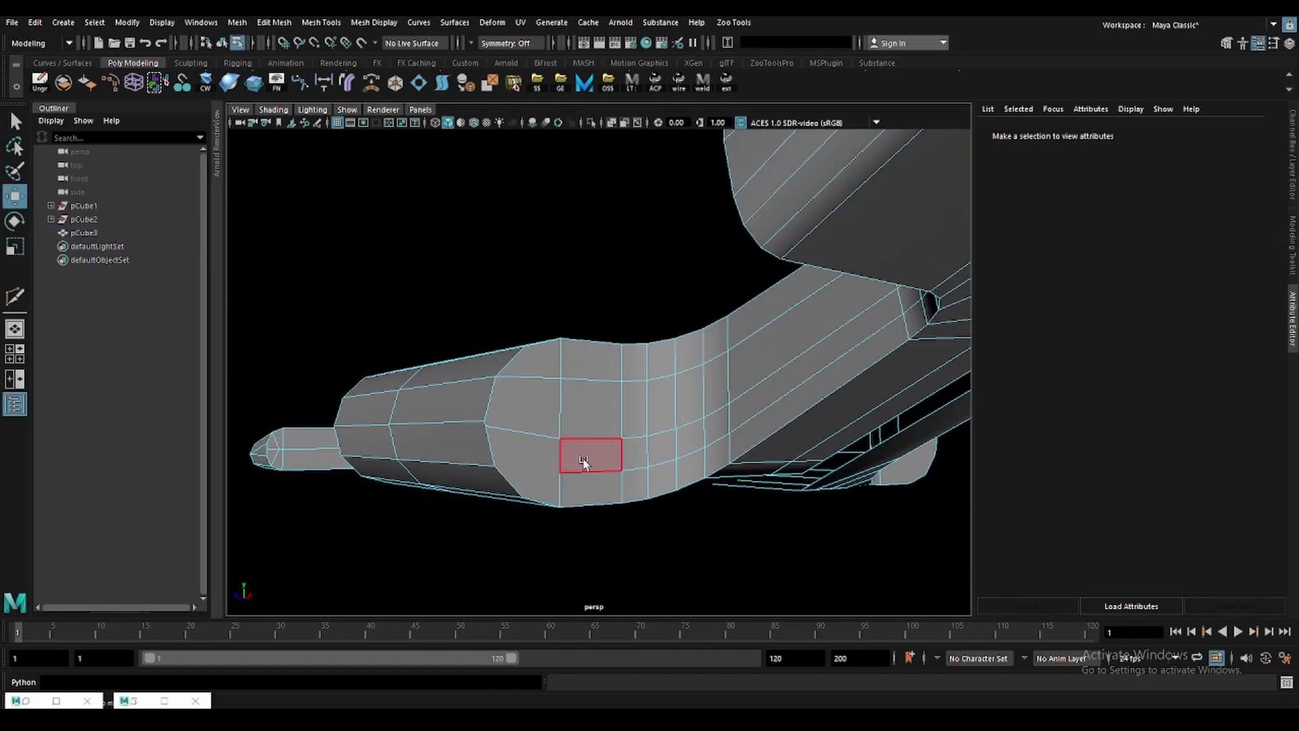
pyautogui.keyDown('shift'); pyautogui.moveTo(584, 462); pyautogui.dragTo(566, 478, button='right'); pyautogui.keyUp('shift')
# Target Weld a stray vertex onto its neighbour at the arm's inner corner.
pyautogui.press('w')
pyautogui.click(486, 428)
pyautogui.keyDown('shift'); pyautogui.moveTo(485, 428); pyautogui.dragTo(480, 406, button='right'); pyautogui.keyUp('shift')
pyautogui.keyDown('alt'); pyautogui.moveTo(480, 406); pyautogui.dragTo(480, 363); pyautogui.keyUp('alt')
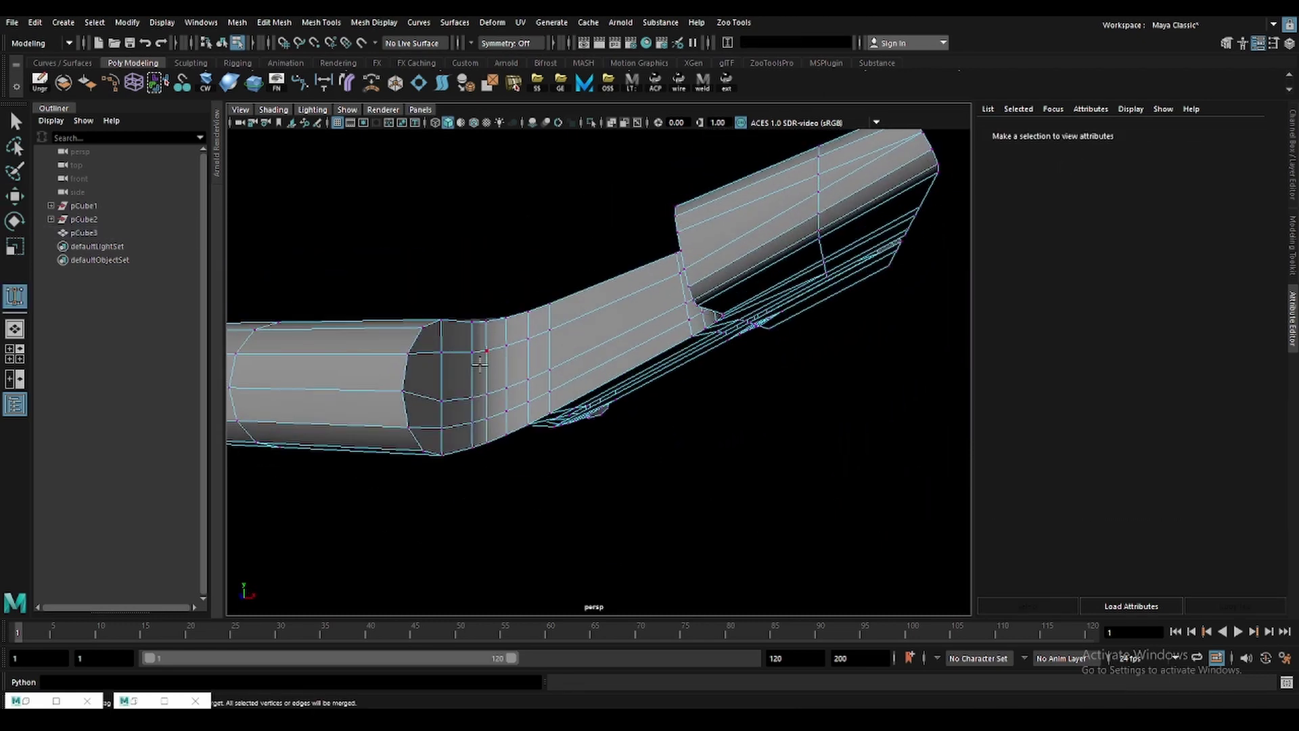
# Slide and scale the edge row and an edge near the arm's end, then deselect.
pyautogui.doubleClick(472, 393)
pyautogui.press('w')
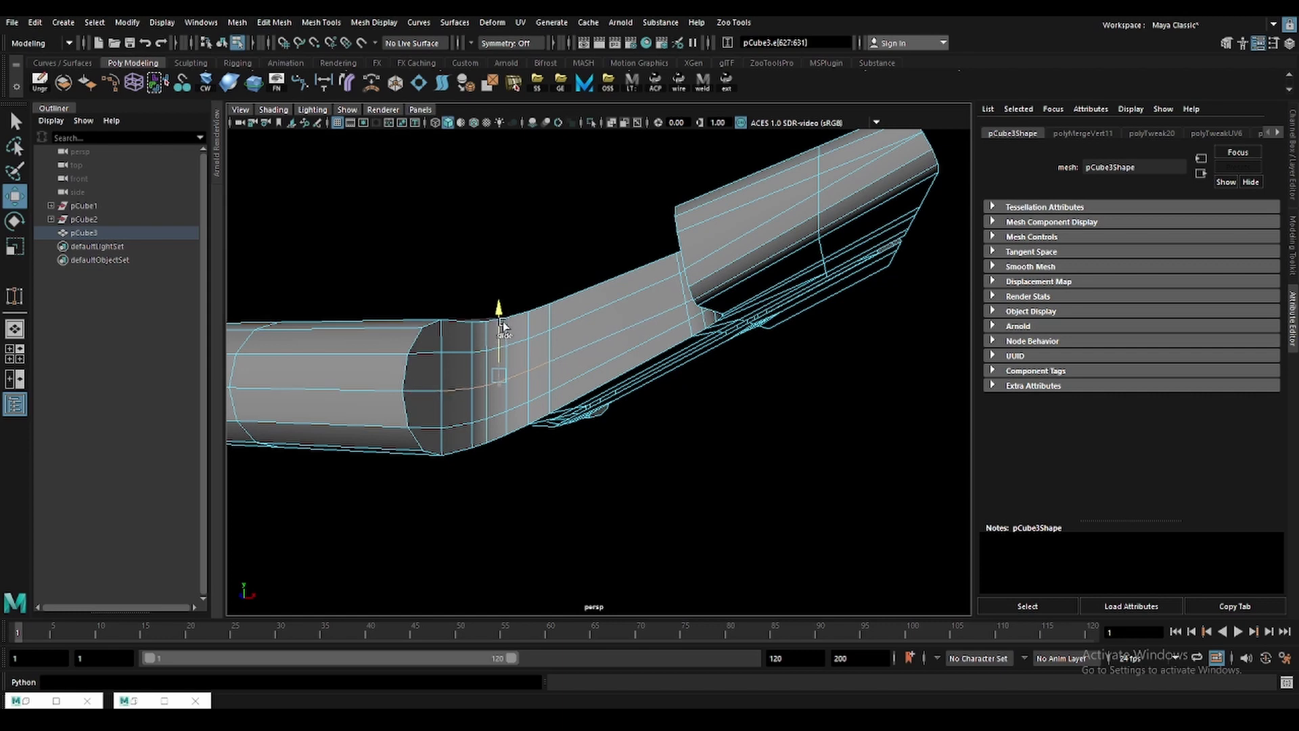
pyautogui.moveTo(502, 326)
pyautogui.keyDown('alt'); pyautogui.mouseDown()
pyautogui.moveTo(693, 386)
pyautogui.moveTo(592, 348)
pyautogui.mouseUp(); pyautogui.keyUp('alt')
pyautogui.click(572, 282)
pyautogui.press('r')
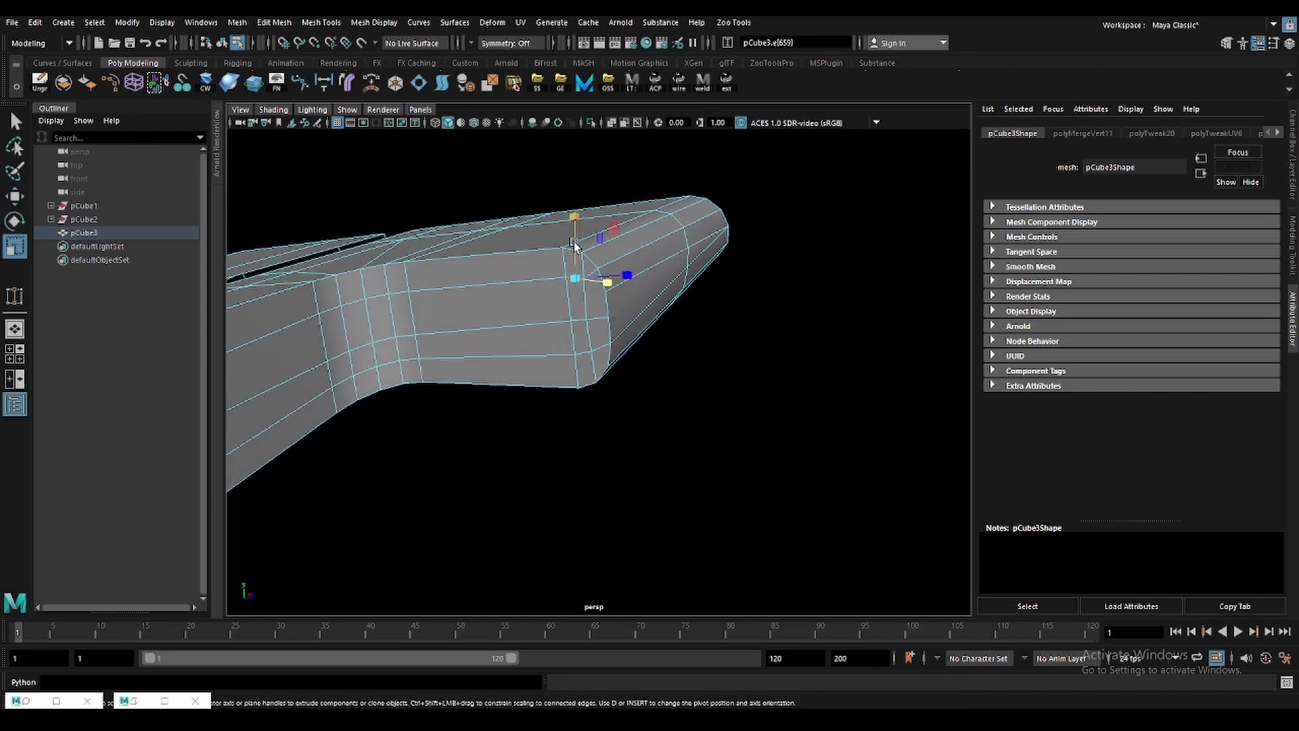
pyautogui.press('w')
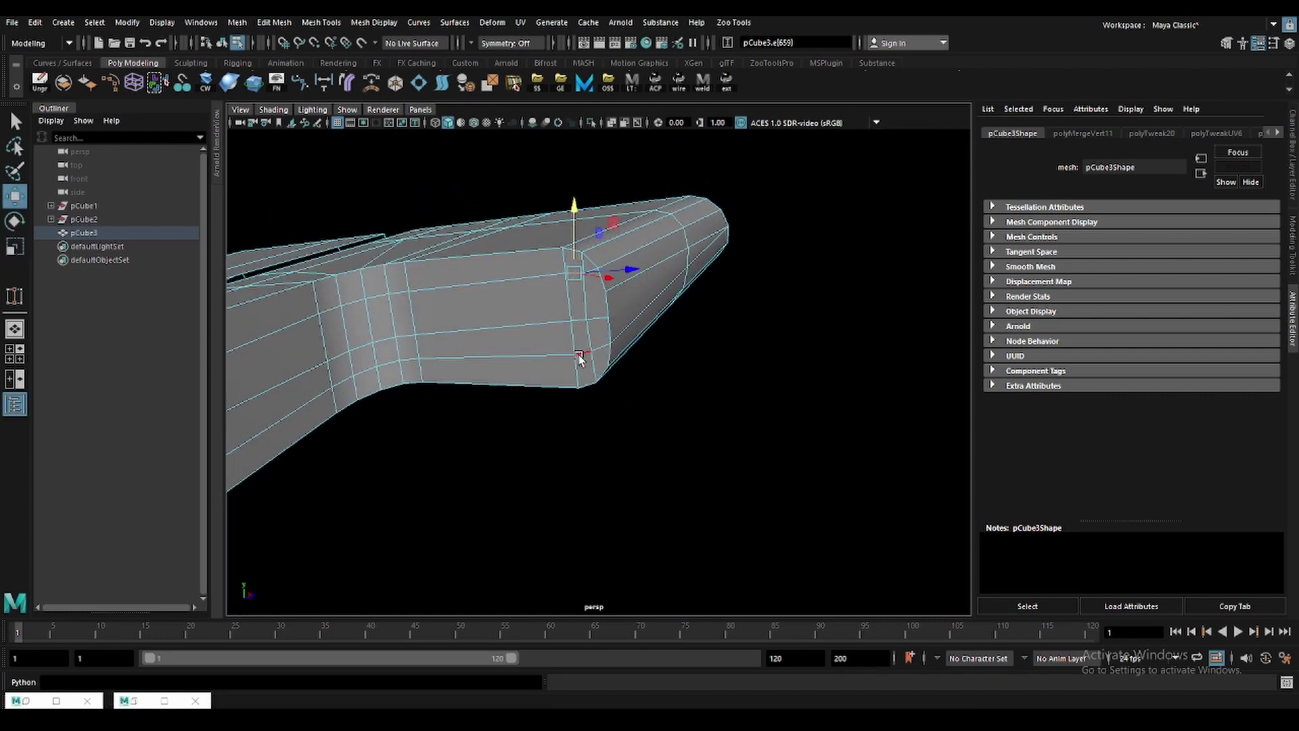
pyautogui.press('q')
pyautogui.press('F8')
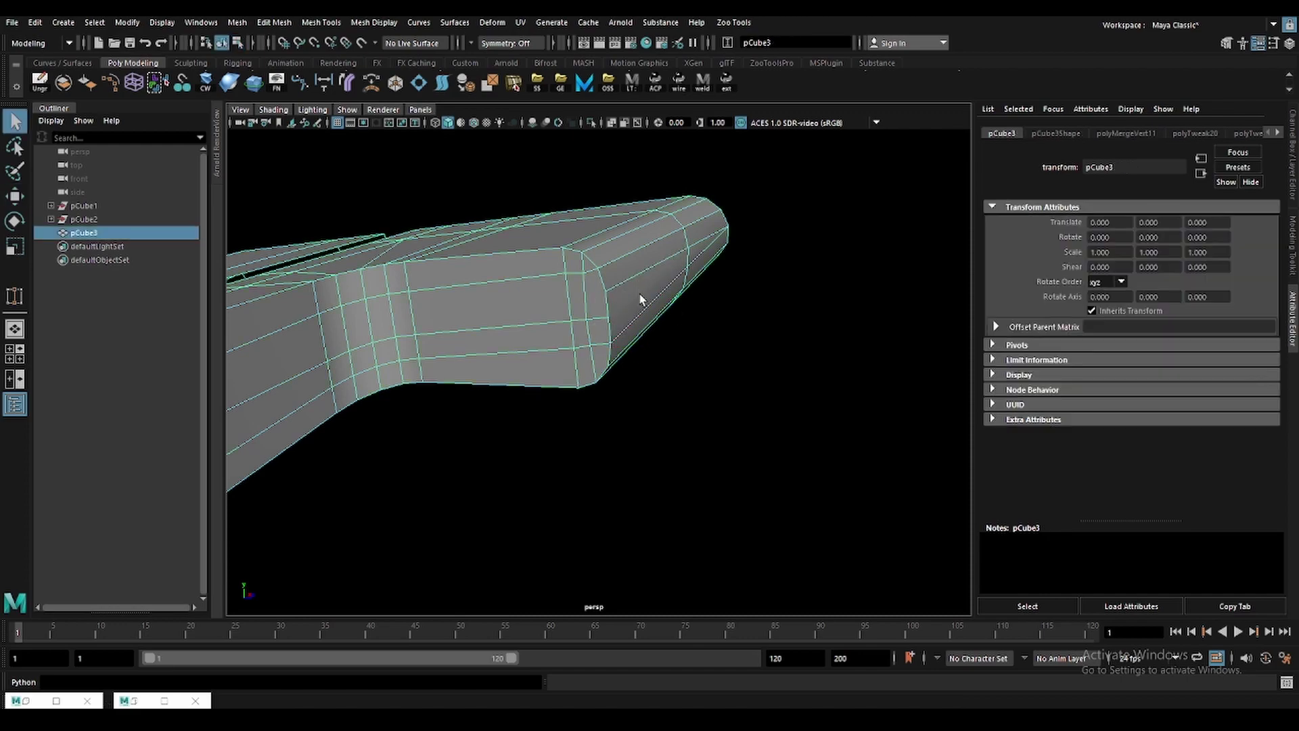
pyautogui.keyDown('alt'); pyautogui.moveTo(642, 299); pyautogui.dragTo(774, 414); pyautogui.keyUp('alt')
pyautogui.click(743, 319)
pyautogui.moveTo(710, 399)
pyautogui.keyDown('alt'); pyautogui.mouseDown()
pyautogui.moveTo(842, 395)
pyautogui.moveTo(864, 379)
pyautogui.moveTo(701, 394)
pyautogui.moveTo(783, 404)
pyautogui.moveTo(818, 308)
pyautogui.moveTo(789, 415)
pyautogui.moveTo(441, 406)
pyautogui.moveTo(572, 274)
pyautogui.moveTo(593, 323)
pyautogui.moveTo(514, 325)
pyautogui.mouseUp(); pyautogui.keyUp('alt')
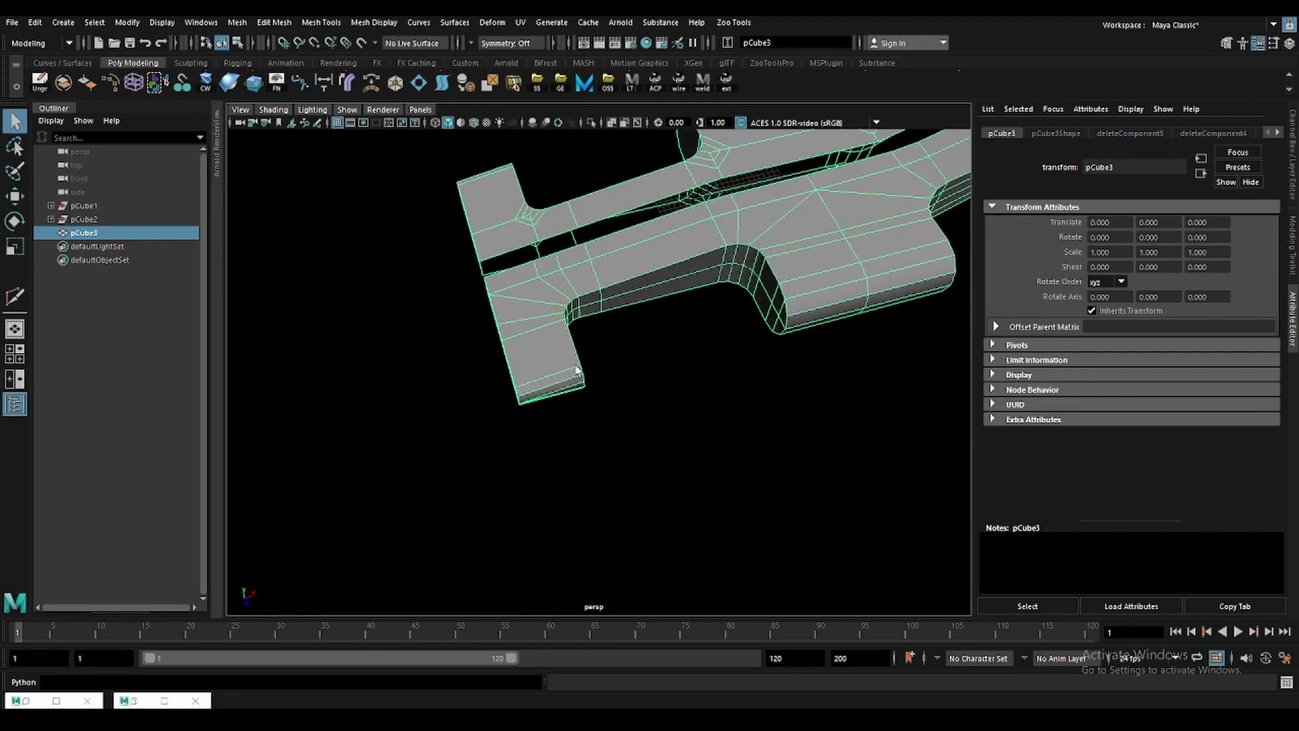
# Slice a straight Multi-Cut line across the arm's end in top view.
pyautogui.press('space')
pyautogui.press('space')
pyautogui.keyDown('shift'); pyautogui.moveTo(512, 324); pyautogui.dragTo(599, 399, button='right'); pyautogui.keyUp('shift')
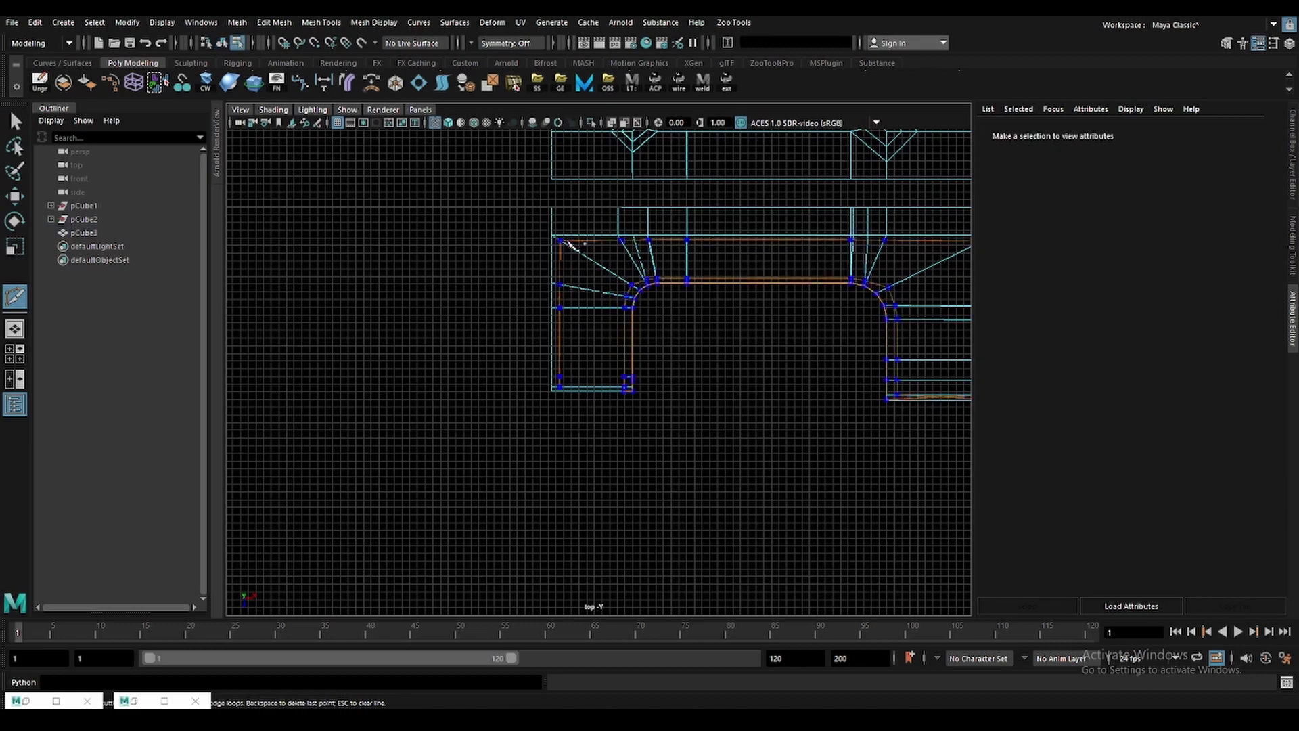
pyautogui.moveTo(576, 417); pyautogui.dragTo(577, 233)
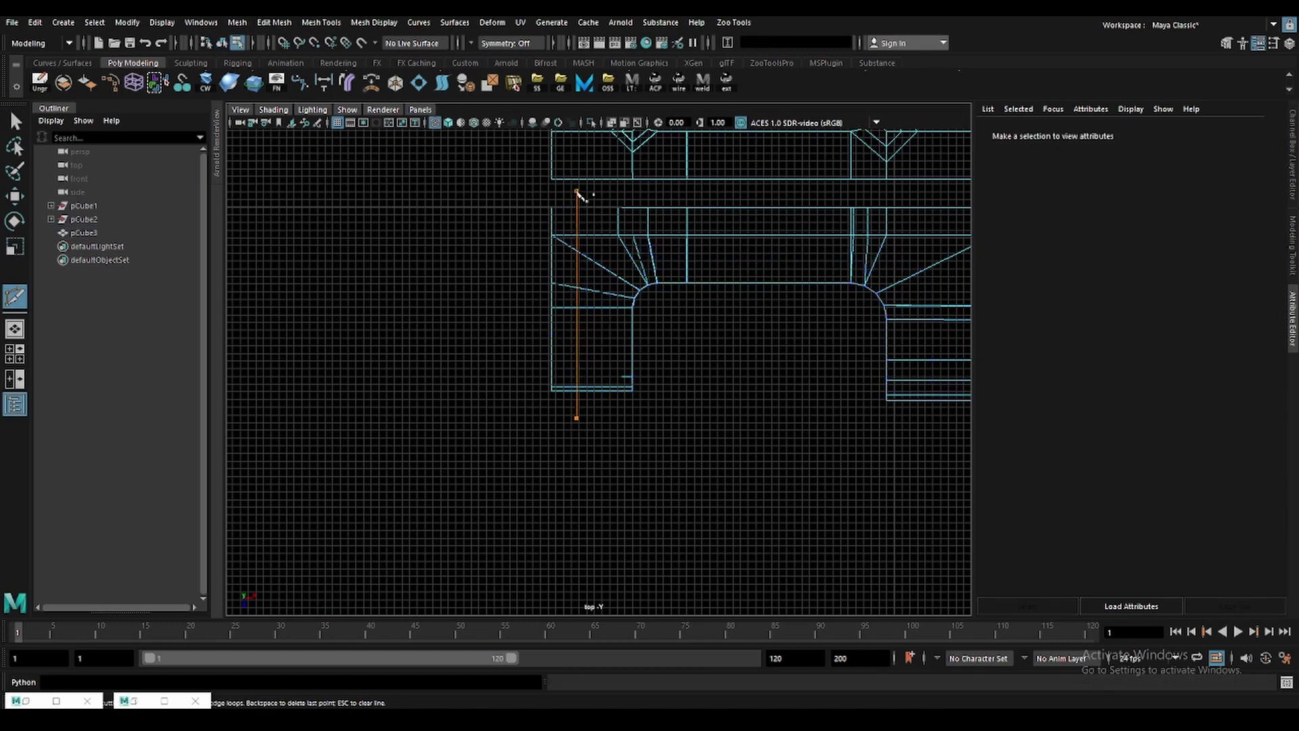
pyautogui.press('space')
pyautogui.press('space')
# Target Weld the loose vertex onto its neighbour.
pyautogui.press('w')
pyautogui.click(601, 315)
pyautogui.keyDown('shift'); pyautogui.rightClick(601, 315); pyautogui.keyUp('shift')
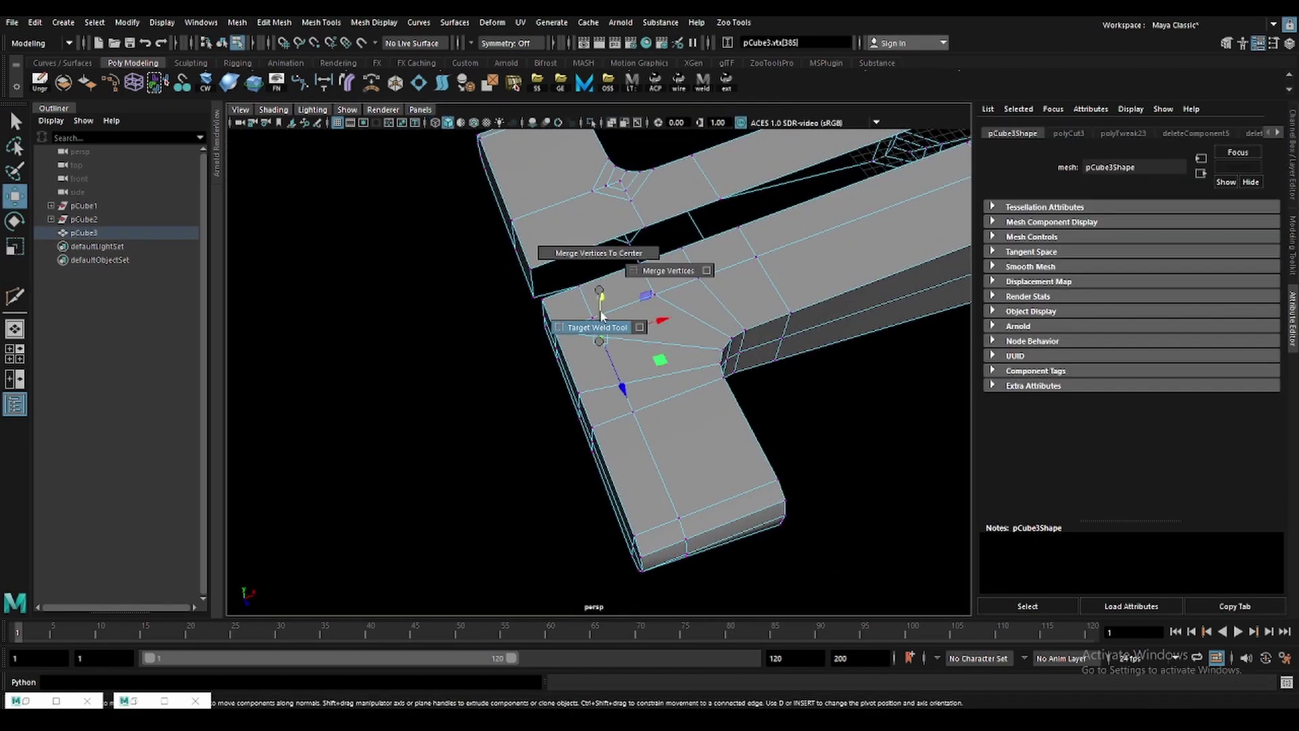
pyautogui.click(598, 328)
pyautogui.moveTo(598, 329)
pyautogui.keyDown('alt'); pyautogui.mouseDown()
pyautogui.moveTo(710, 429)
pyautogui.moveTo(632, 385)
pyautogui.moveTo(589, 334)
pyautogui.mouseUp(); pyautogui.keyUp('alt')
# Inspect the arm end's faces and edges, then return to object mode.
pyautogui.moveTo(512, 363)
pyautogui.keyDown('alt'); pyautogui.mouseDown()
pyautogui.moveTo(505, 339)
pyautogui.moveTo(597, 319)
pyautogui.mouseUp(); pyautogui.keyUp('alt')
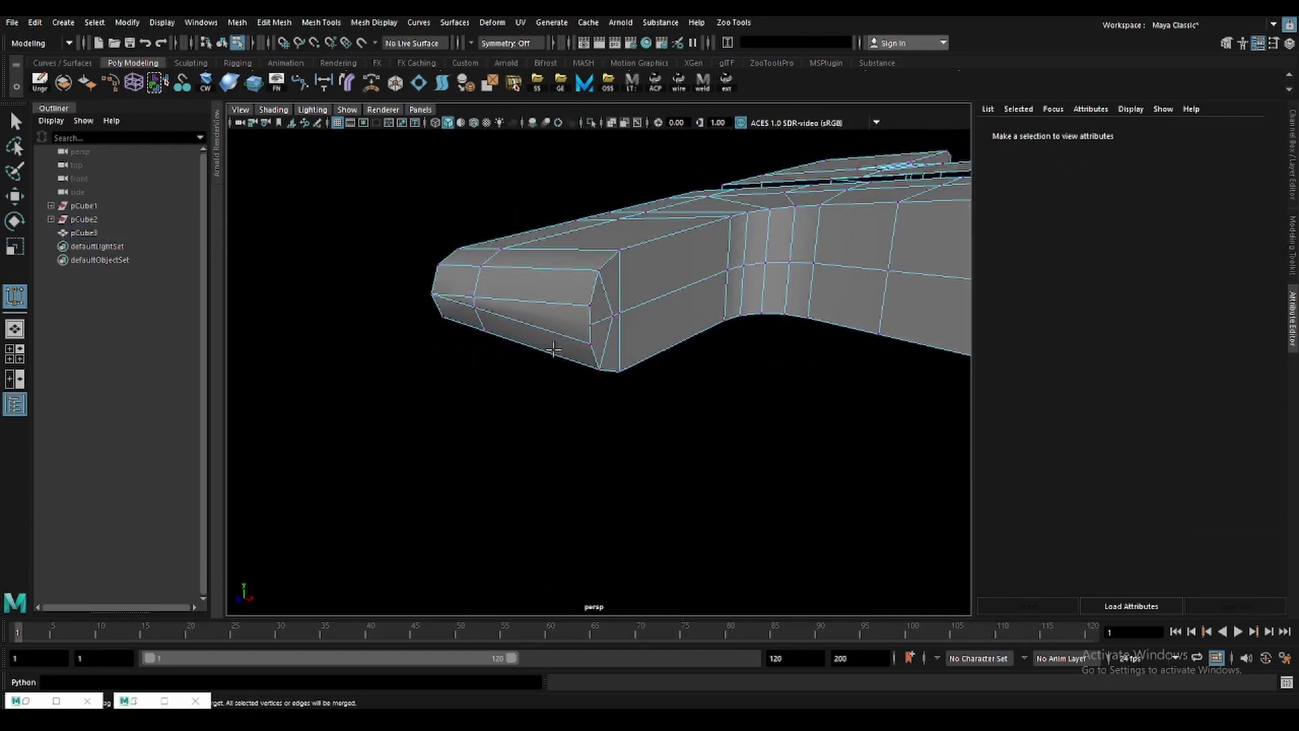
pyautogui.press('w')
pyautogui.click(601, 338)
pyautogui.press('q')
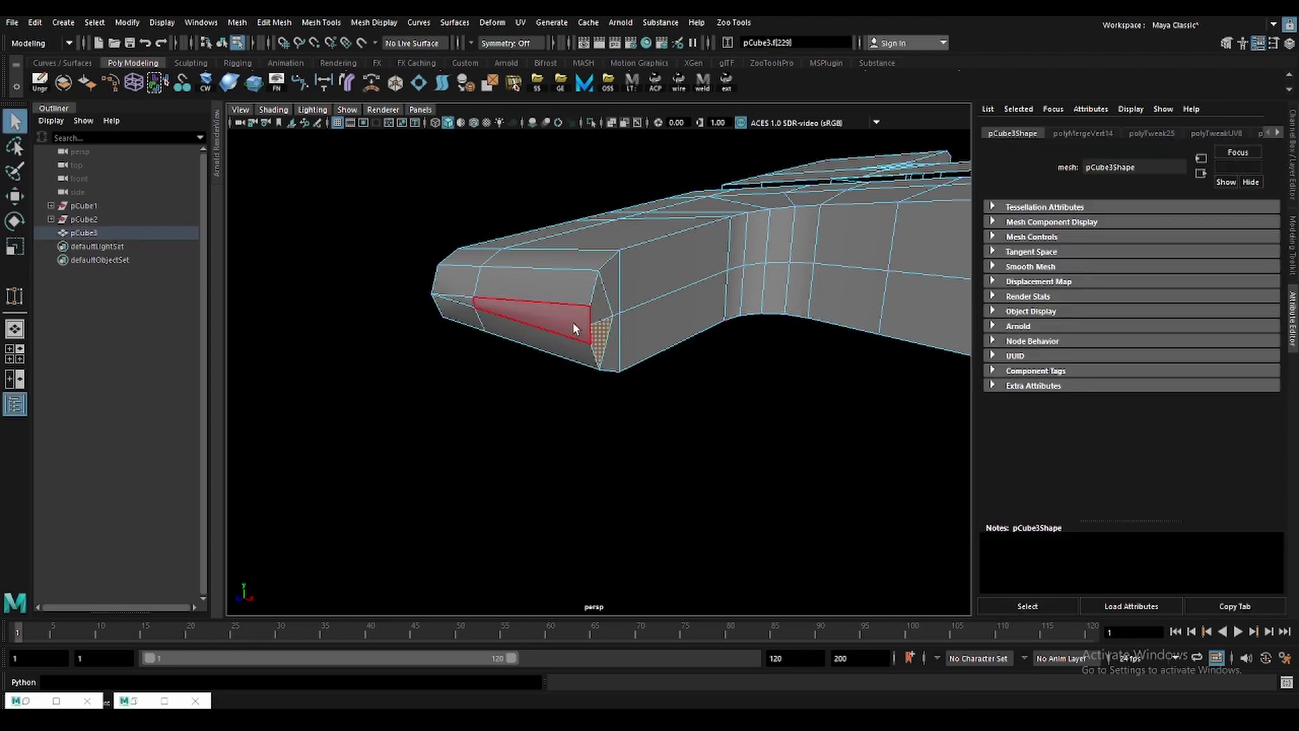
pyautogui.click(572, 322)
pyautogui.press('F10')
pyautogui.moveTo(502, 322)
pyautogui.keyDown('alt'); pyautogui.mouseDown()
pyautogui.moveTo(498, 307)
pyautogui.moveTo(551, 319)
pyautogui.moveTo(690, 310)
pyautogui.moveTo(672, 244)
pyautogui.mouseUp(); pyautogui.keyUp('alt')
pyautogui.click(498, 308)
pyautogui.press('F8')
pyautogui.press('w')
pyautogui.moveTo(630, 328)
pyautogui.keyDown('alt'); pyautogui.mouseDown()
pyautogui.moveTo(609, 345)
pyautogui.moveTo(510, 351)
pyautogui.moveTo(658, 352)
pyautogui.moveTo(464, 495)
pyautogui.moveTo(859, 322)
pyautogui.moveTo(360, 377)
pyautogui.moveTo(582, 313)
pyautogui.moveTo(561, 361)
pyautogui.moveTo(622, 354)
pyautogui.mouseUp(); pyautogui.keyUp('alt')
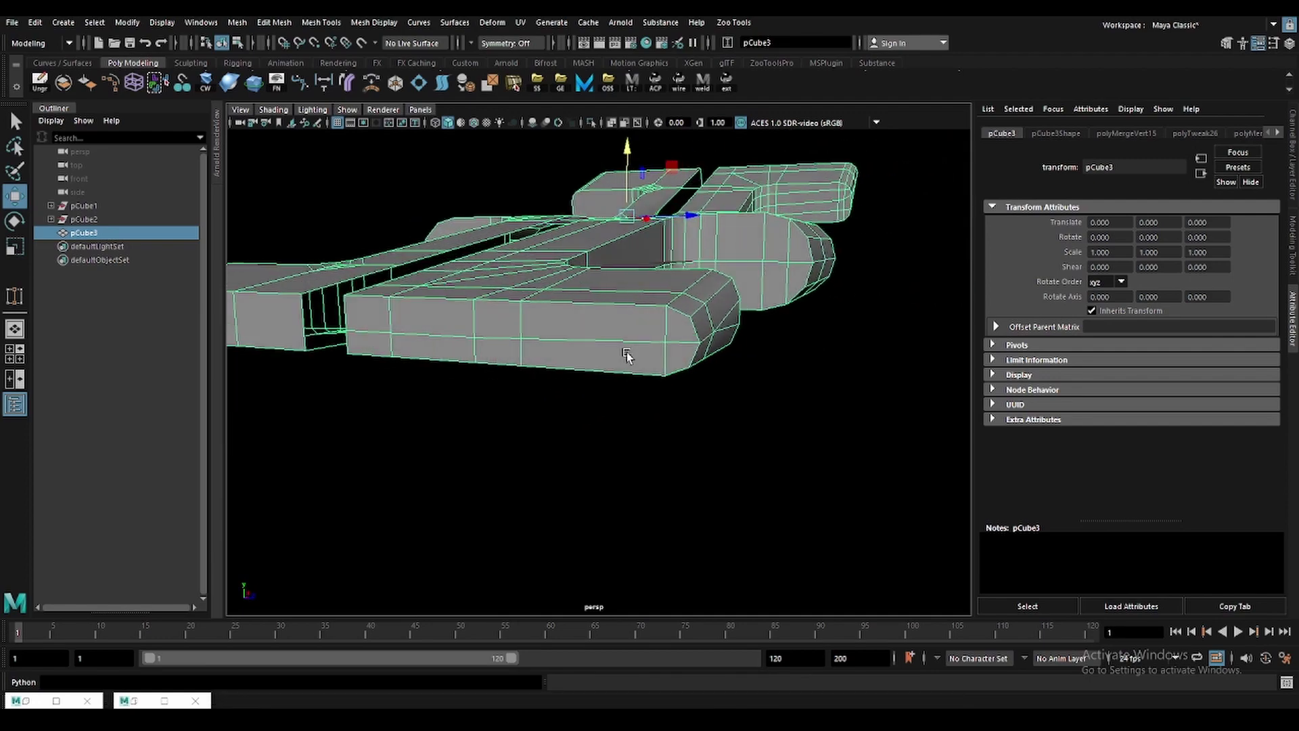
# Select the side block's lower edge and undo an accidental scale.
pyautogui.press('F10')
pyautogui.click(517, 332)
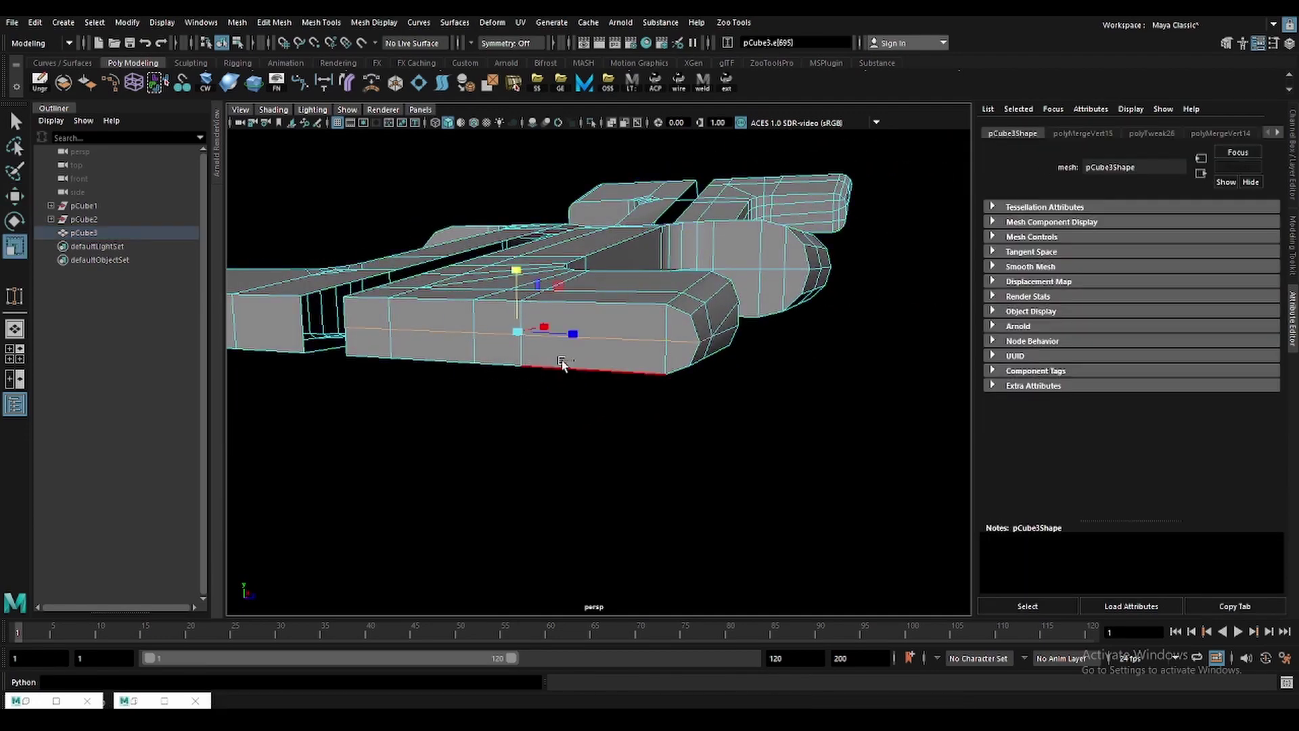
pyautogui.click(505, 335)
pyautogui.press('r')
pyautogui.keyDown('alt'); pyautogui.moveTo(516, 399); pyautogui.dragTo(547, 339); pyautogui.keyUp('alt')
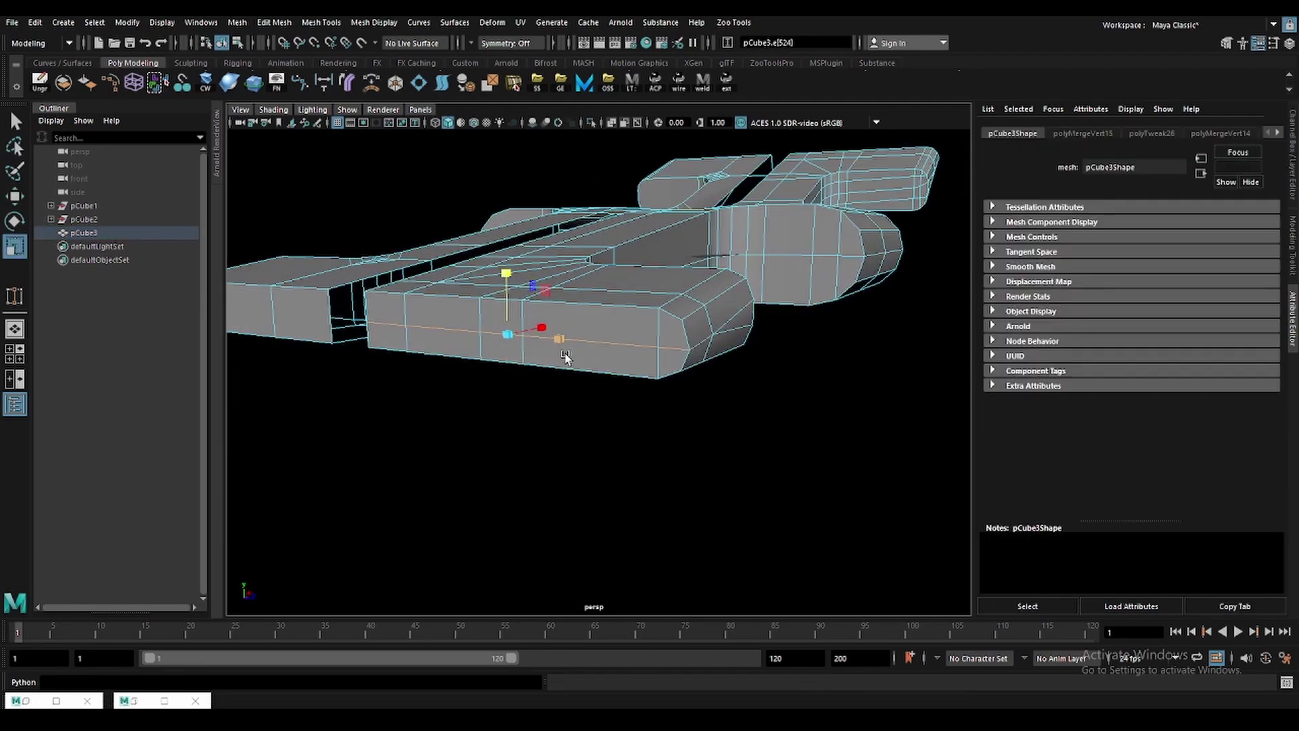
pyautogui.hotkey('ctrl', 'z')
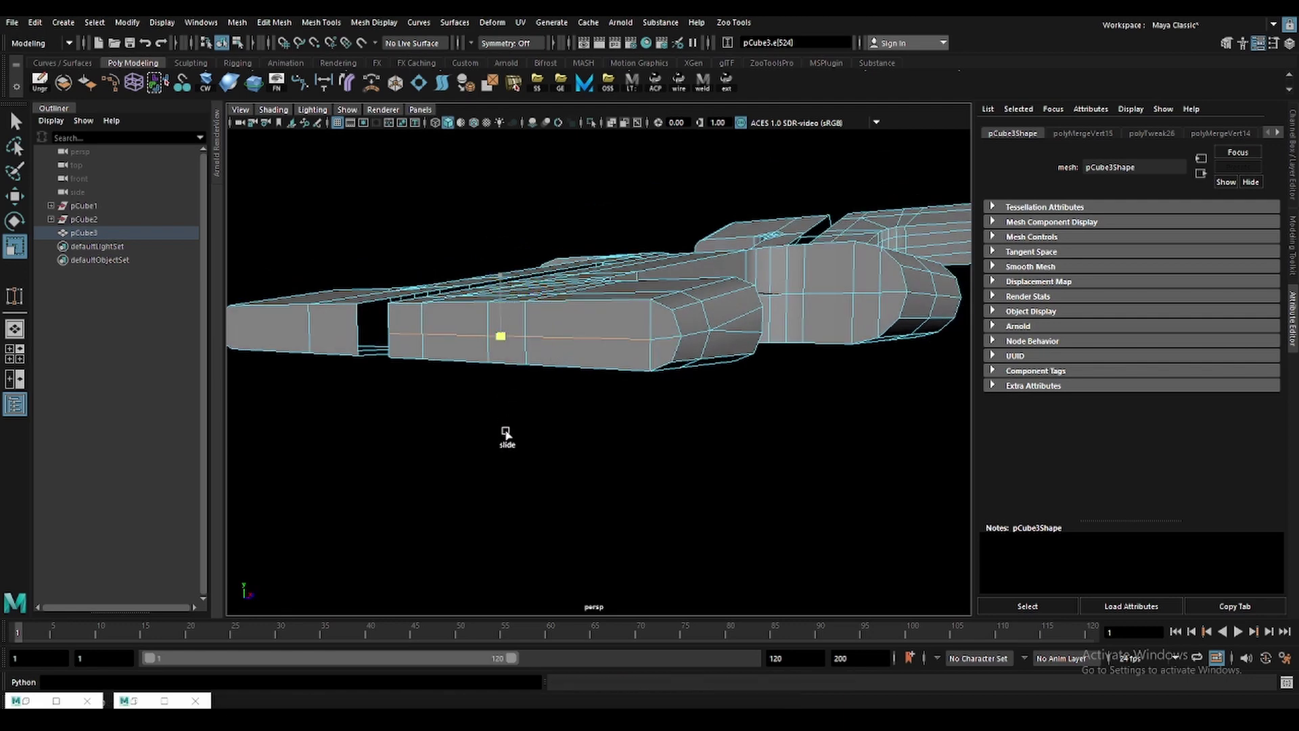
pyautogui.keyDown('alt'); pyautogui.moveTo(557, 323); pyautogui.dragTo(596, 331); pyautogui.keyUp('alt')
pyautogui.press('q')
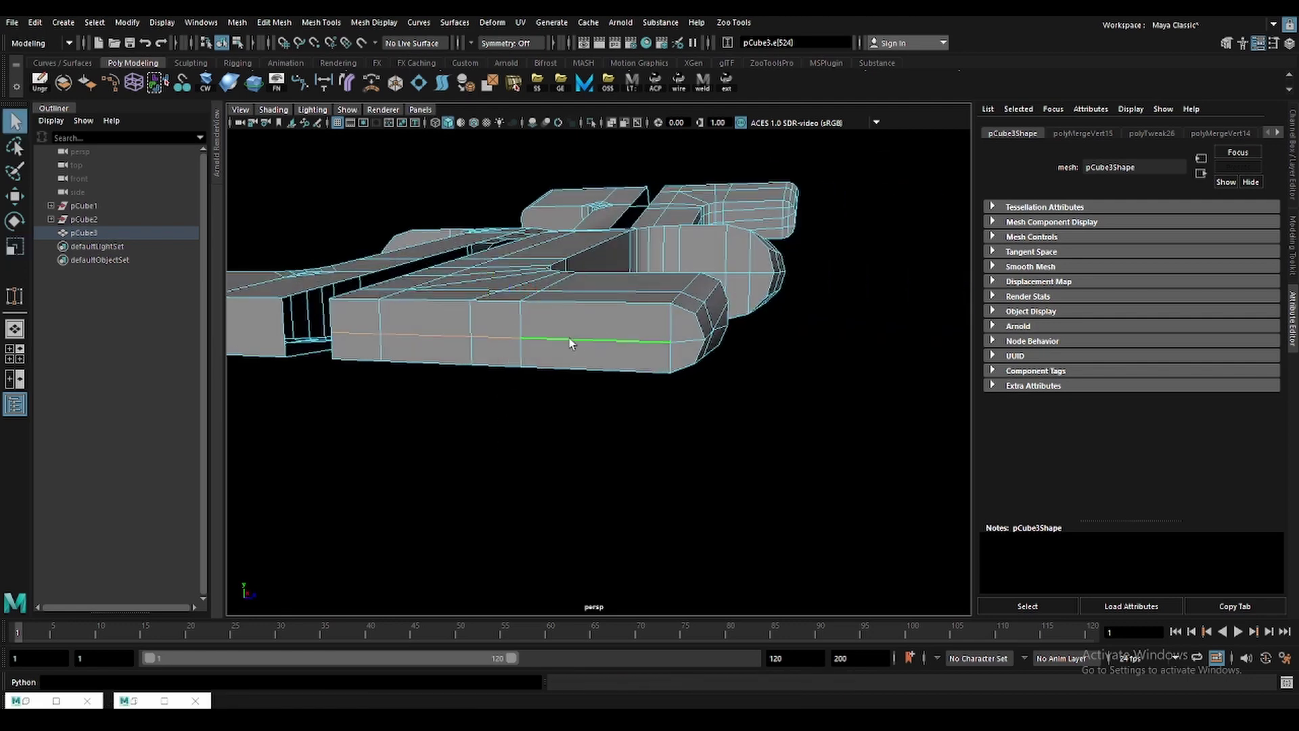
# Extrude the block's side face with an inset offset.
pyautogui.press('F11')
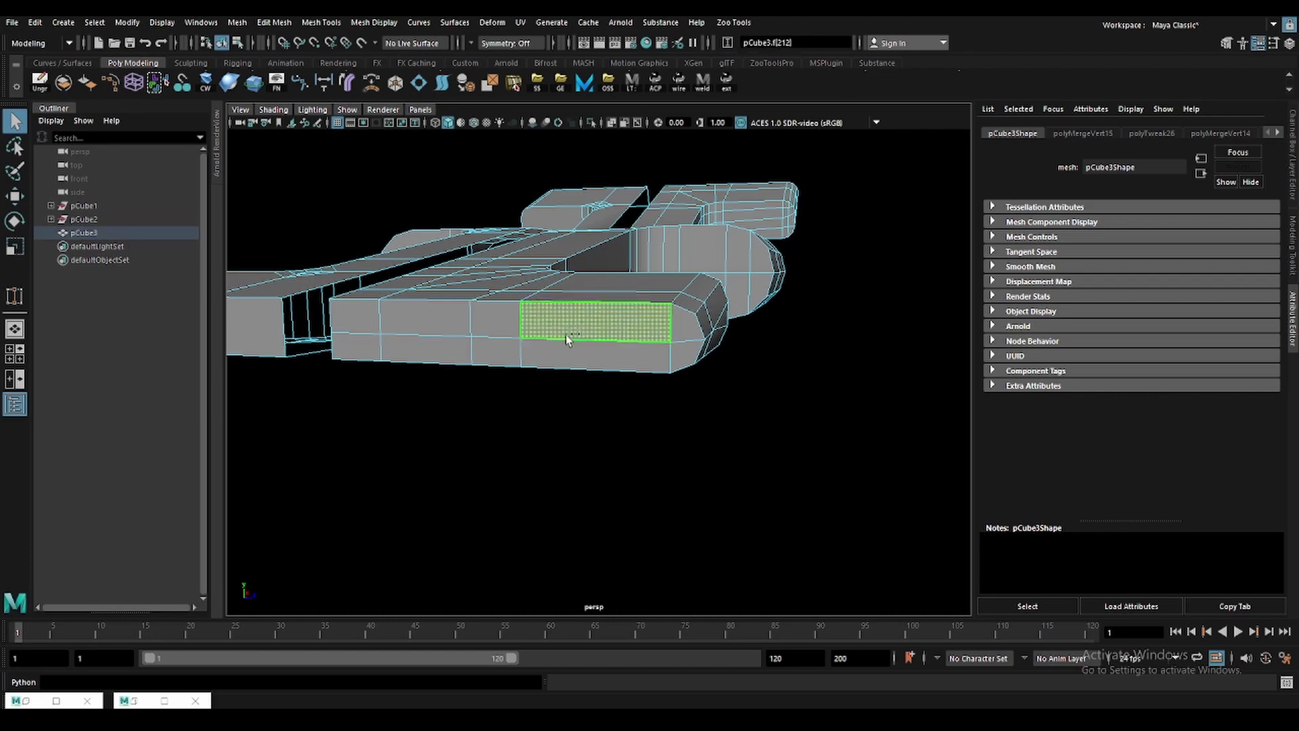
pyautogui.click(565, 335)
pyautogui.hotkey('ctrl', 'e')
pyautogui.moveTo(278, 266); pyautogui.dragTo(274, 266)
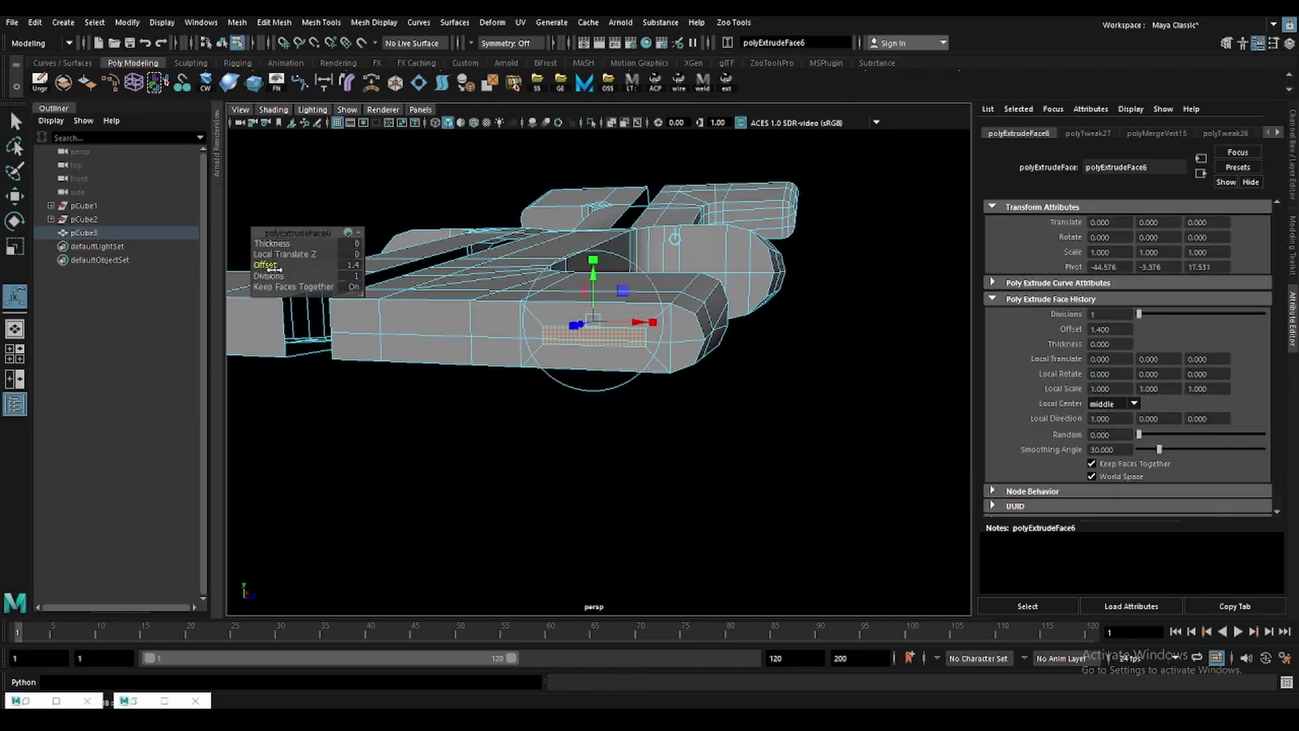
pyautogui.keyDown('alt'); pyautogui.moveTo(458, 285); pyautogui.dragTo(624, 370); pyautogui.keyUp('alt')
pyautogui.hotkey('ctrl', 'z')
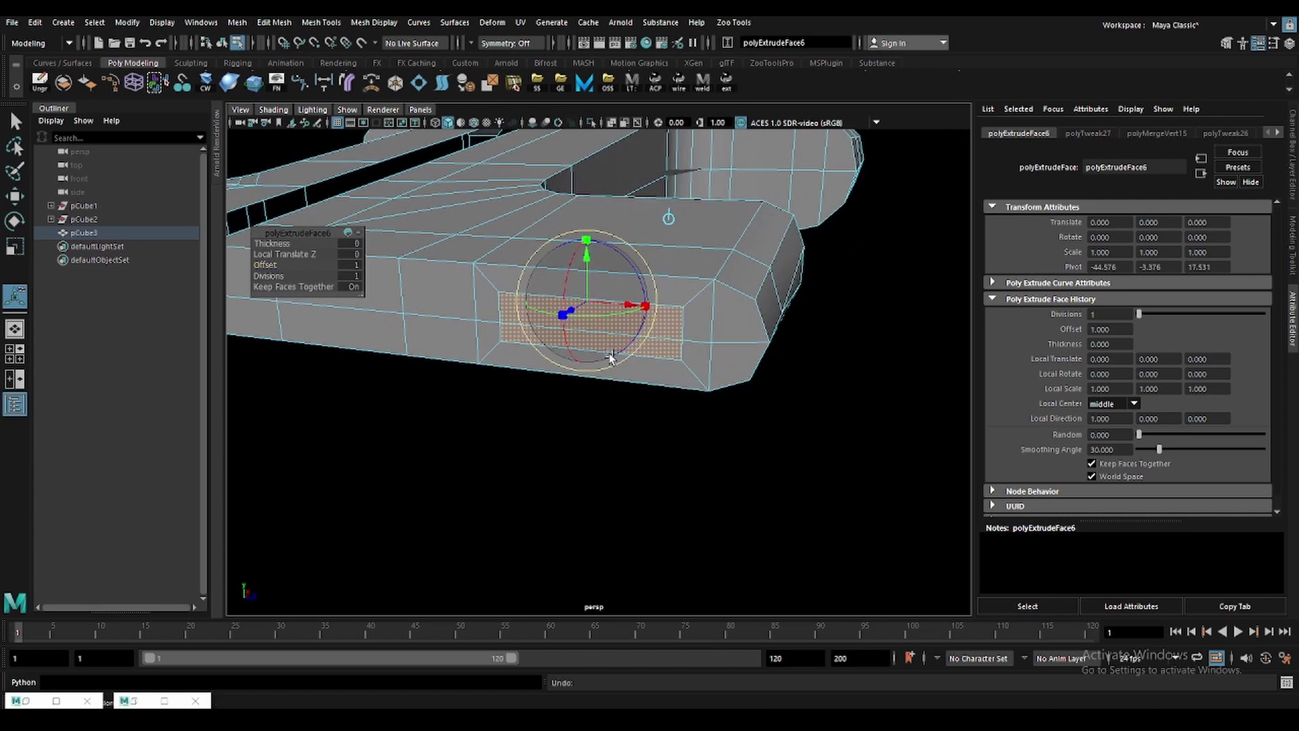
# Move the inset's two end edges outward to shape it into a hexagon.
pyautogui.press('q')
pyautogui.keyDown('alt'); pyautogui.moveTo(608, 355); pyautogui.dragTo(792, 328); pyautogui.keyUp('alt')
pyautogui.press('F10')
pyautogui.click(709, 329)
pyautogui.press('w')
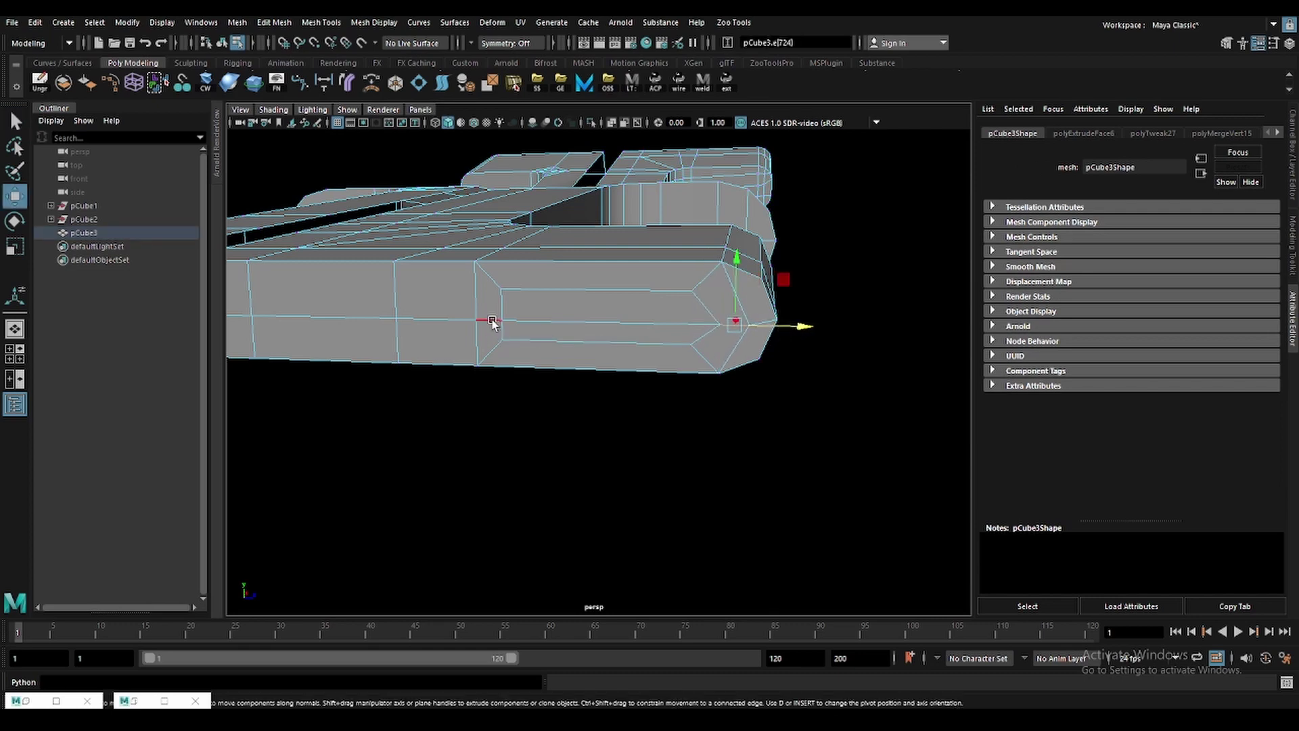
pyautogui.click(493, 320)
pyautogui.press('w')
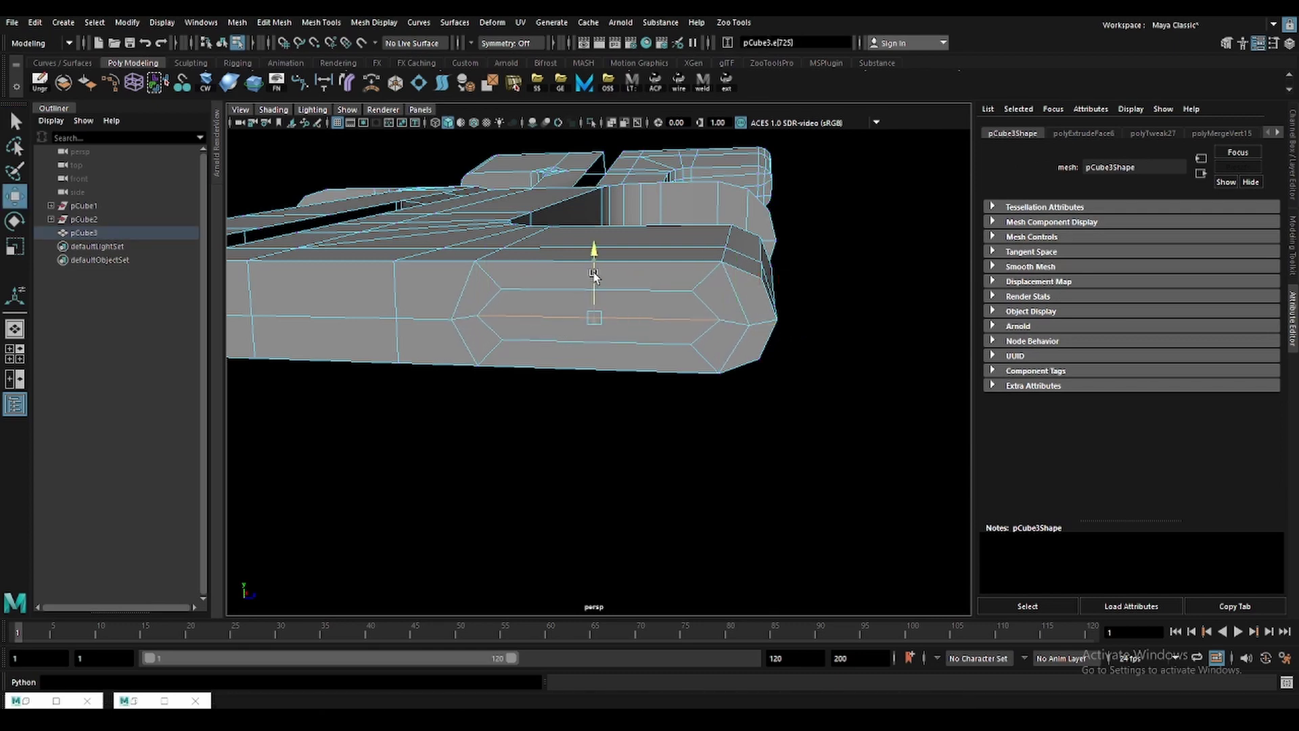
# Extrude the hexagonal face inward to form the slot.
pyautogui.press('F11')
pyautogui.click(580, 316)
pyautogui.press('w')
pyautogui.moveTo(580, 315)
pyautogui.keyDown('alt'); pyautogui.mouseDown()
pyautogui.moveTo(668, 333)
pyautogui.moveTo(701, 308)
pyautogui.moveTo(620, 325)
pyautogui.mouseUp(); pyautogui.keyUp('alt')
pyautogui.hotkey('ctrl', 'e')
pyautogui.press('F8')
# Preview the part smoothed, then zoom in on the new slot in cage view.
pyautogui.press('q')
pyautogui.press('3')
pyautogui.keyDown('alt'); pyautogui.moveTo(787, 425); pyautogui.dragTo(691, 362); pyautogui.keyUp('alt')
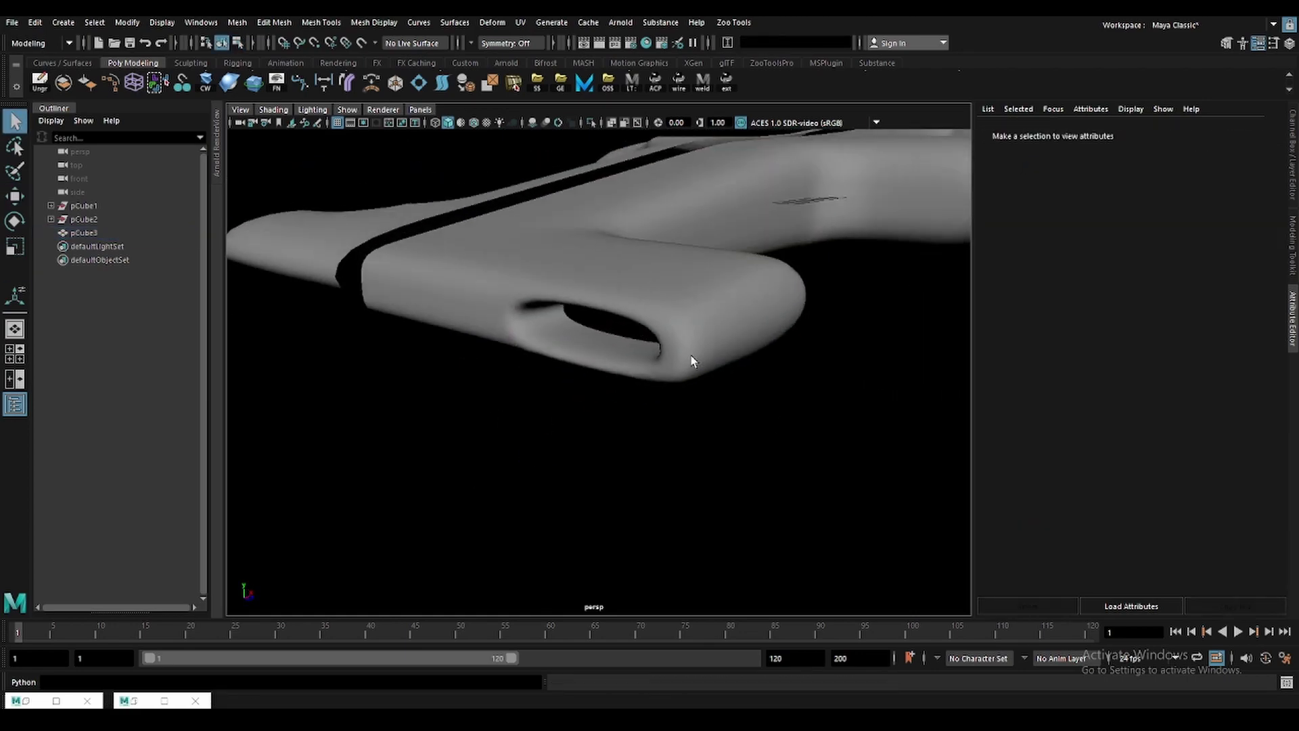
pyautogui.press('1')
pyautogui.keyDown('alt'); pyautogui.moveTo(687, 307); pyautogui.dragTo(701, 344); pyautogui.keyUp('alt')
# Select and inspect a face and a vertex inside the slot, leaving them unmoved.
pyautogui.press('F11')
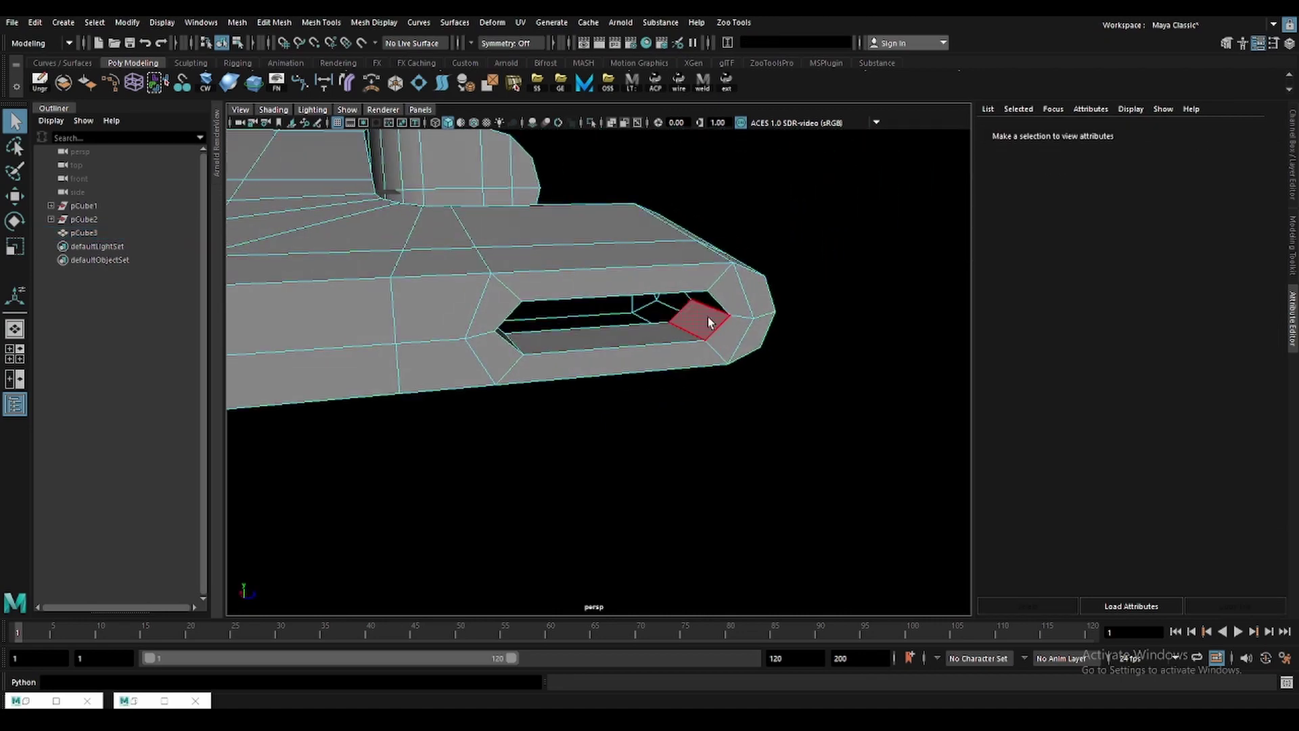
pyautogui.click(708, 317)
pyautogui.press('w')
pyautogui.moveTo(796, 350)
pyautogui.keyDown('alt'); pyautogui.mouseDown()
pyautogui.moveTo(796, 336)
pyautogui.moveTo(664, 322)
pyautogui.moveTo(753, 384)
pyautogui.moveTo(702, 307)
pyautogui.moveTo(701, 380)
pyautogui.mouseUp(); pyautogui.keyUp('alt')
pyautogui.press('F9')
pyautogui.press('q')
pyautogui.click(662, 322)
pyautogui.press('w')
pyautogui.press('q')
# Reselect pCube3 and delete all faces of its left half.
pyautogui.press('F8')
pyautogui.press('F10')
pyautogui.click(517, 329)
pyautogui.moveTo(517, 329)
pyautogui.keyDown('alt'); pyautogui.mouseDown()
pyautogui.moveTo(653, 255)
pyautogui.moveTo(656, 305)
pyautogui.moveTo(710, 371)
pyautogui.moveTo(609, 319)
pyautogui.moveTo(679, 351)
pyautogui.mouseUp(); pyautogui.keyUp('alt')
pyautogui.press('F8')
pyautogui.click(709, 372)
pyautogui.click(697, 346)
pyautogui.click(623, 409)
pyautogui.moveTo(623, 409)
pyautogui.keyDown('alt'); pyautogui.mouseDown()
pyautogui.moveTo(641, 293)
pyautogui.moveTo(734, 377)
pyautogui.moveTo(609, 339)
pyautogui.mouseUp(); pyautogui.keyUp('alt')
pyautogui.click(641, 293)
pyautogui.moveTo(514, 156); pyautogui.dragTo(613, 596)
pyautogui.press('Delete')
# Duplicate the half and mirror the copy with Scale Z set to -1.
pyautogui.keyDown('alt'); pyautogui.moveTo(595, 338); pyautogui.dragTo(547, 305); pyautogui.keyUp('alt')
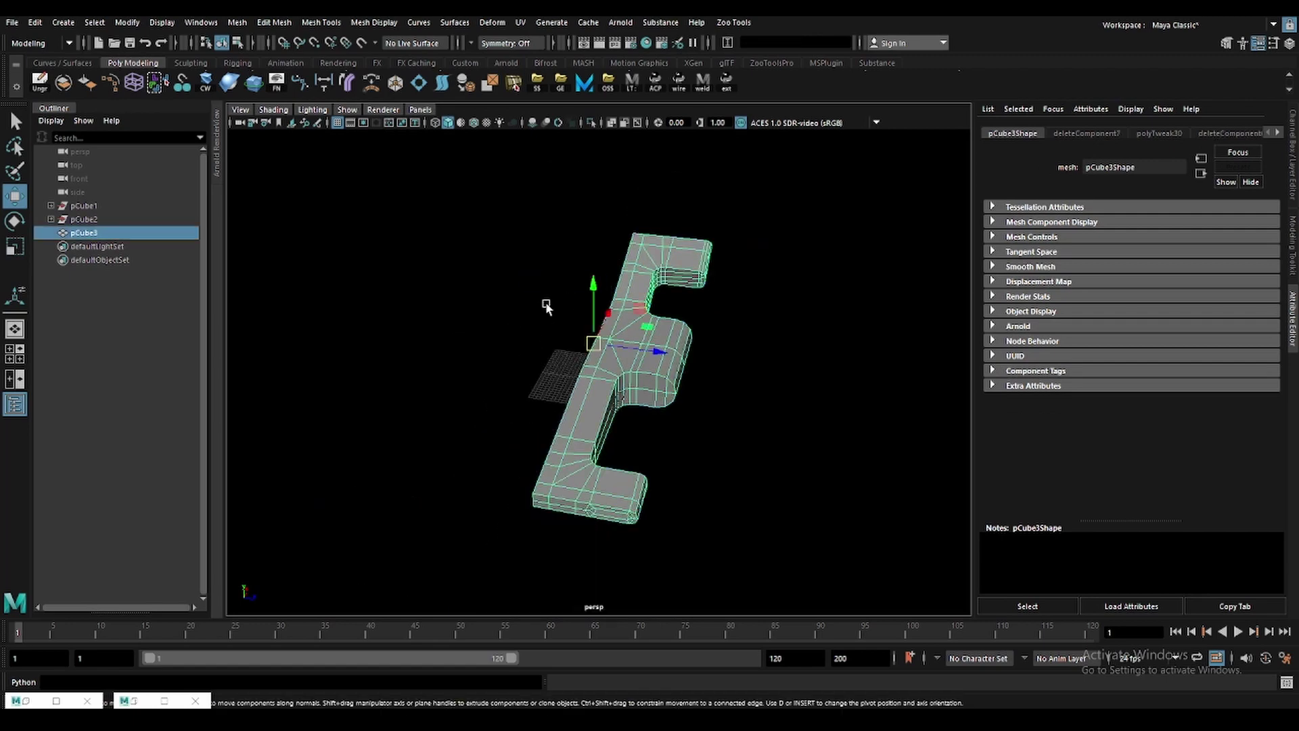
pyautogui.hotkey('ctrl', 'd')
pyautogui.click(1295, 193)
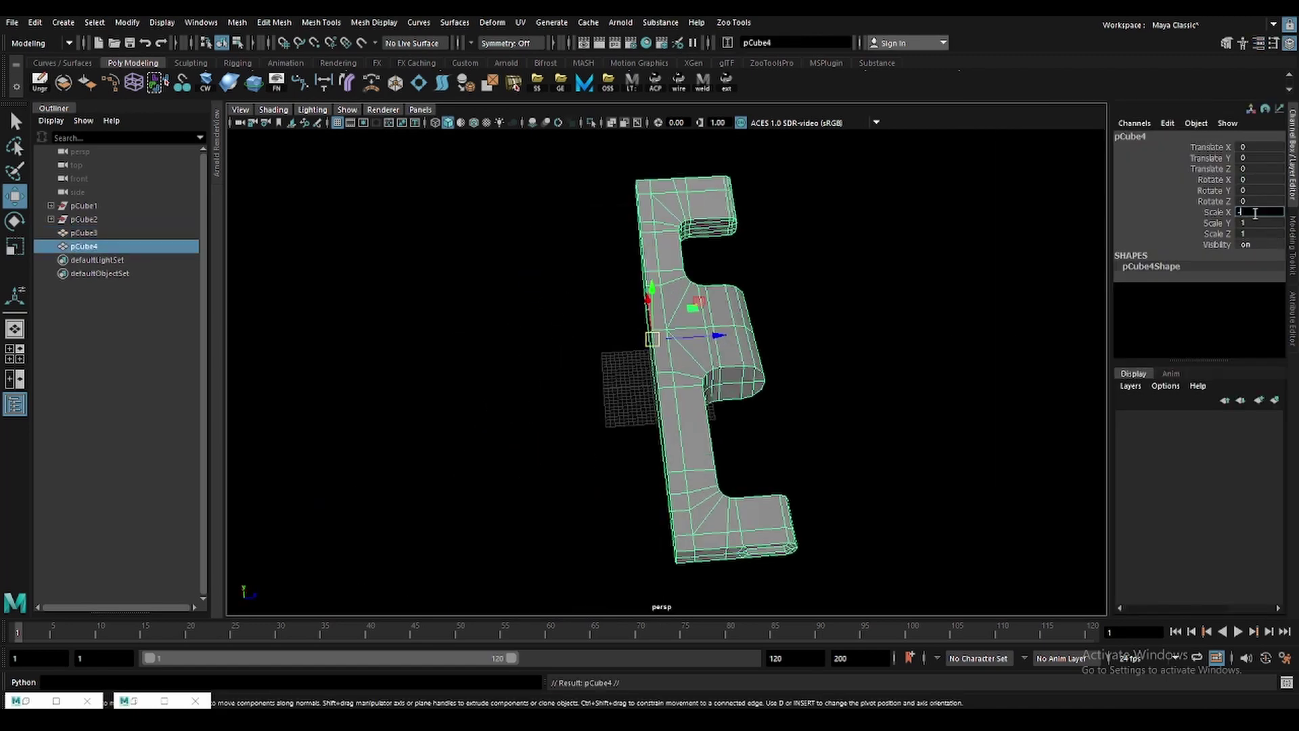
pyautogui.write('1')
pyautogui.press('Return')
pyautogui.hotkey('ctrl', 'z')
pyautogui.write('-1')
pyautogui.press('Return')
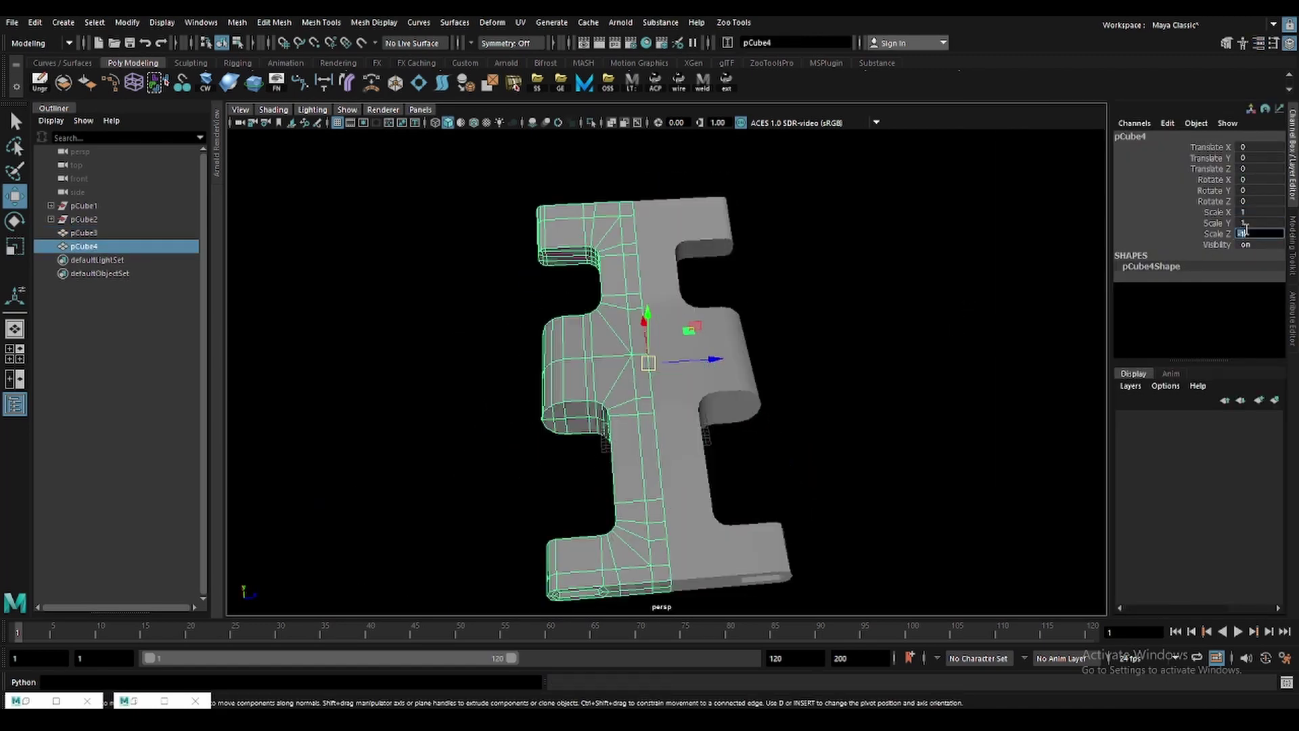
# Combine the original and mirrored halves into one mesh.
pyautogui.keyDown('alt'); pyautogui.moveTo(677, 338); pyautogui.dragTo(746, 350); pyautogui.keyUp('alt')
pyautogui.click(756, 396)
pyautogui.keyDown('shift'); pyautogui.click(582, 291); pyautogui.keyUp('shift')
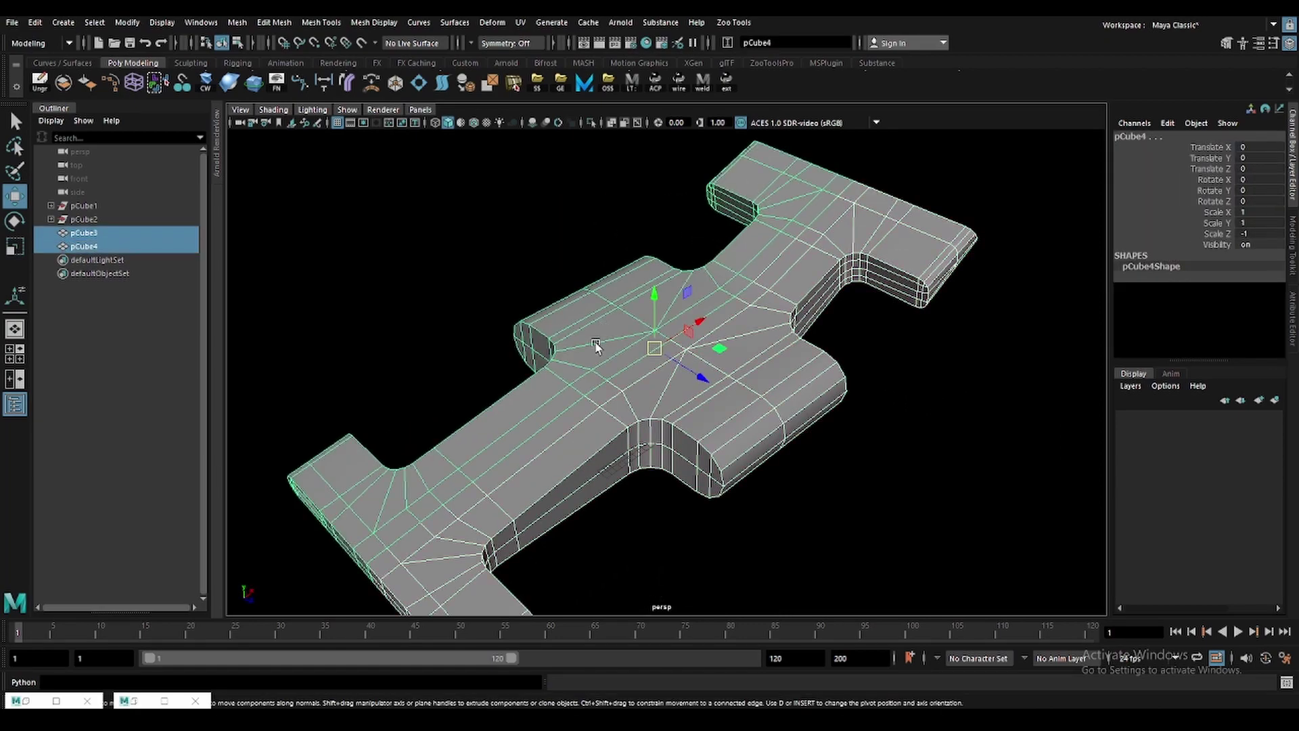
pyautogui.click(487, 82)
# Merge the overlapping vertices along the centre seam from the top view.
pyautogui.press('space')
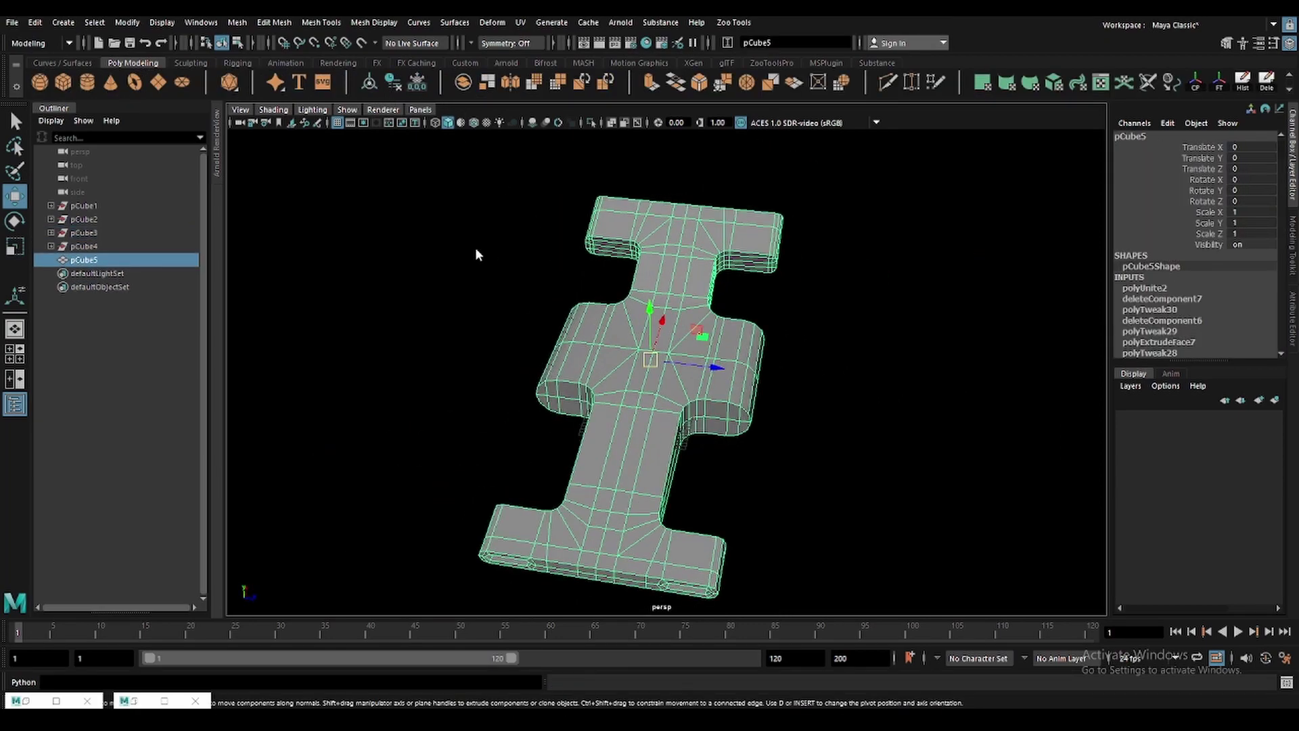
pyautogui.click(447, 342)
pyautogui.moveTo(597, 373); pyautogui.dragTo(664, 372)
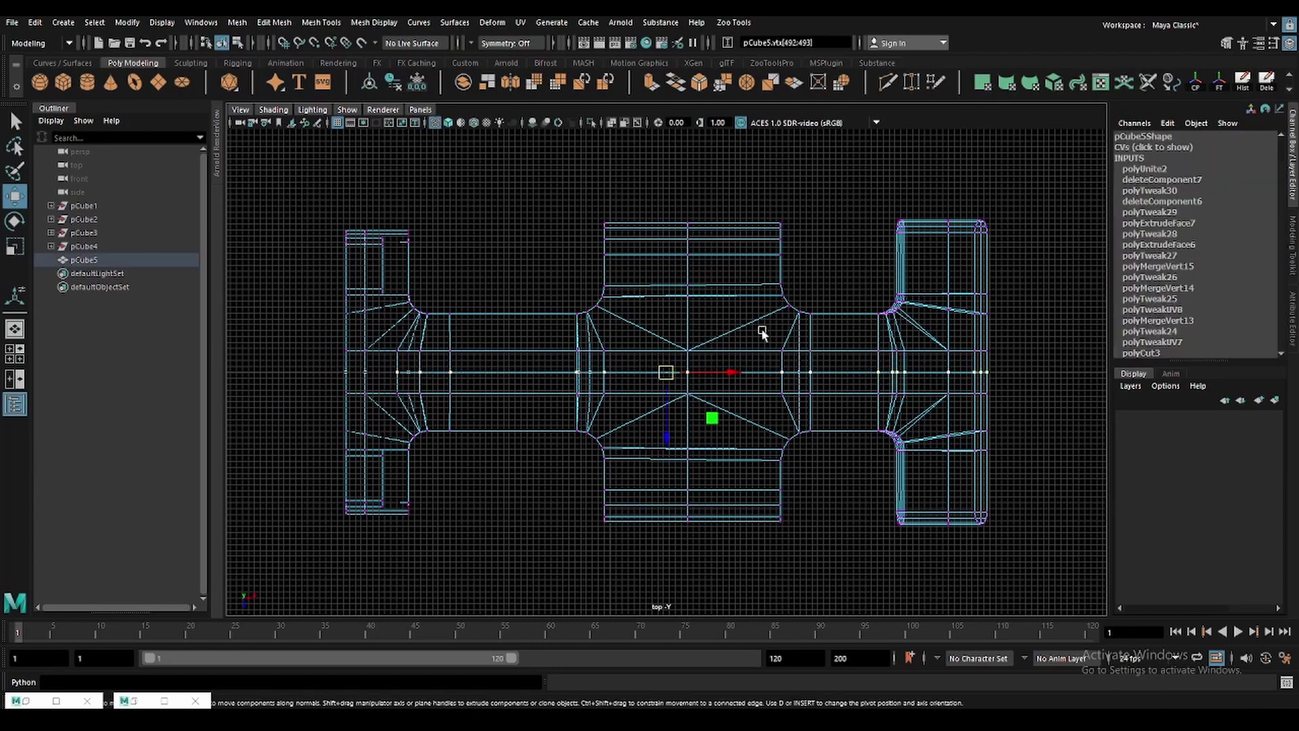
pyautogui.press('space')
pyautogui.click(727, 240)
# Orbit and zoom around the combined part to inspect it.
pyautogui.moveTo(835, 197)
pyautogui.keyDown('alt'); pyautogui.mouseDown()
pyautogui.moveTo(663, 271)
pyautogui.moveTo(719, 296)
pyautogui.mouseUp(); pyautogui.keyUp('alt')
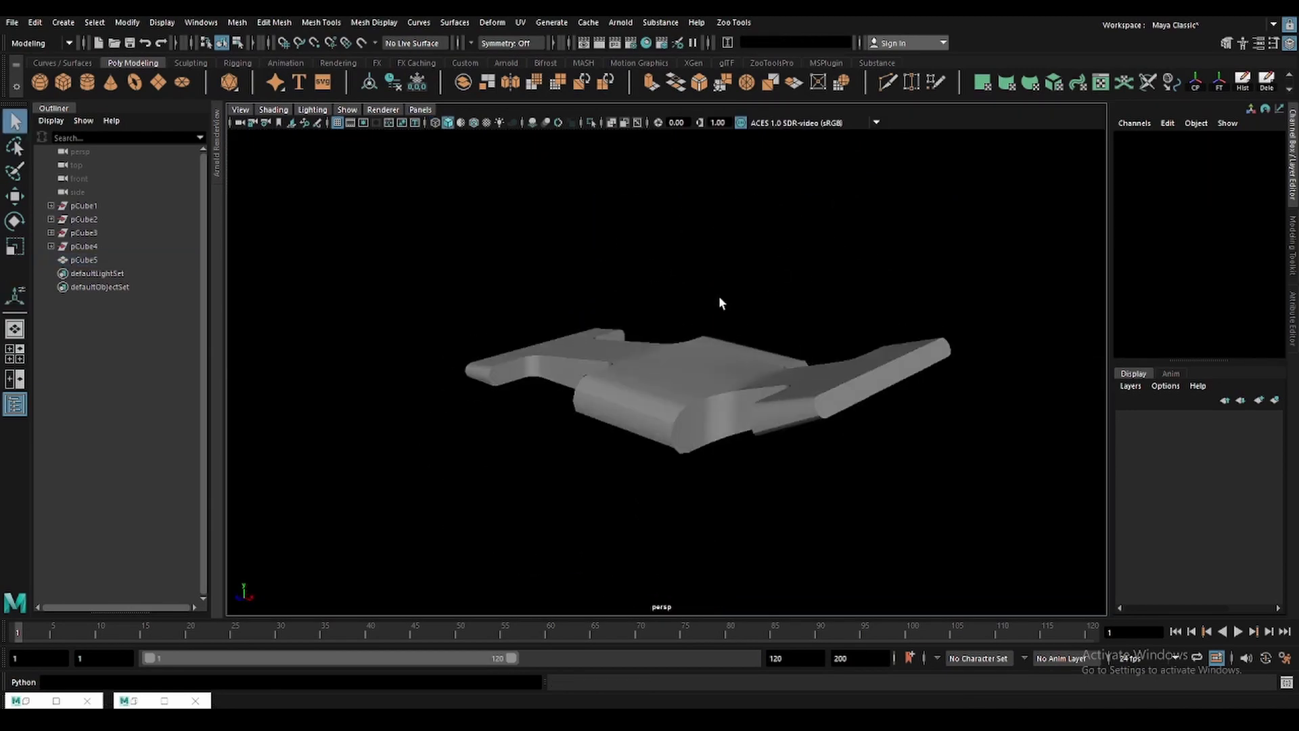
pyautogui.keyDown('alt'); pyautogui.moveTo(820, 340); pyautogui.dragTo(598, 329); pyautogui.keyUp('alt')
pyautogui.click(598, 329)
pyautogui.scroll(3, 559, 387)
pyautogui.scroll(-3, 575, 359)
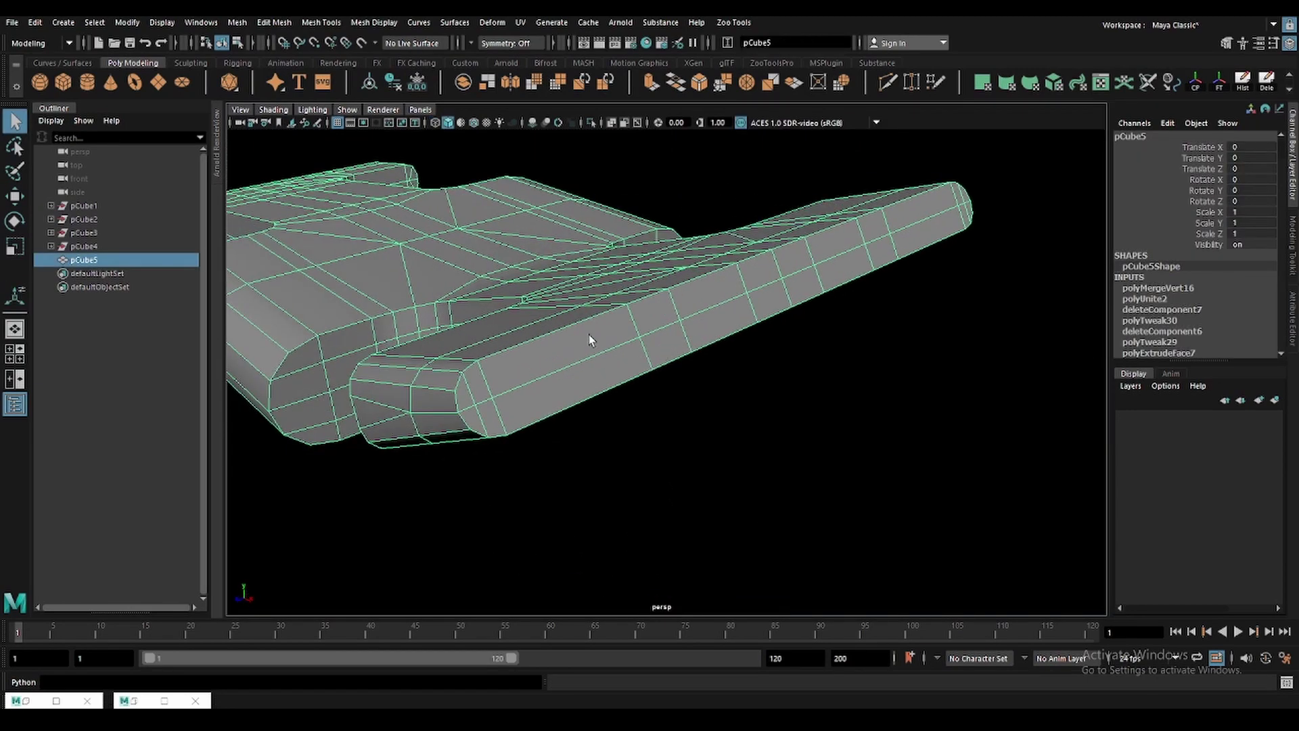
pyautogui.scroll(-3, 643, 348)
pyautogui.keyDown('alt'); pyautogui.moveTo(729, 369); pyautogui.dragTo(713, 354); pyautogui.keyUp('alt')
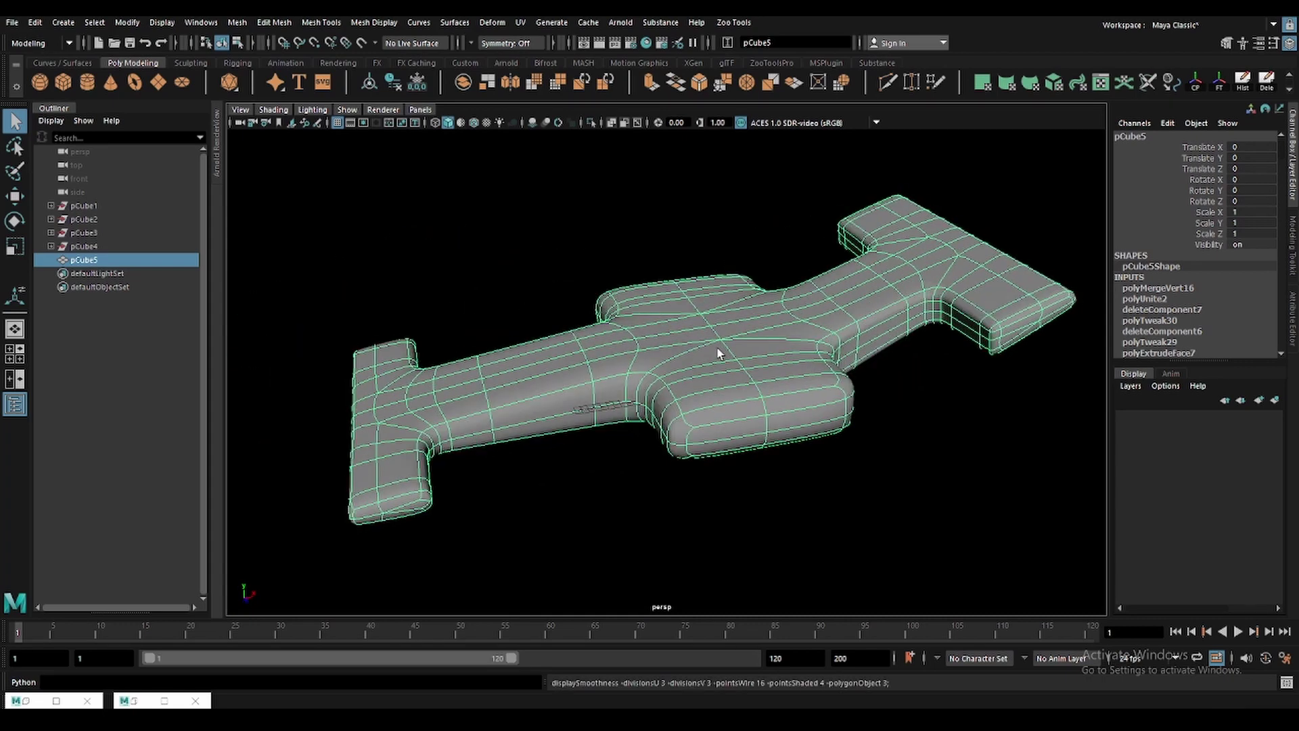
# Reselect the combined part after checking it from new angles.
pyautogui.click(636, 314)
pyautogui.moveTo(635, 314)
pyautogui.keyDown('alt'); pyautogui.mouseDown()
pyautogui.moveTo(704, 329)
pyautogui.moveTo(671, 348)
pyautogui.moveTo(832, 372)
pyautogui.moveTo(697, 362)
pyautogui.moveTo(663, 379)
pyautogui.moveTo(709, 271)
pyautogui.moveTo(704, 245)
pyautogui.mouseUp(); pyautogui.keyUp('alt')
pyautogui.scroll(3, 672, 348)
pyautogui.click(671, 348)
pyautogui.scroll(-3, 651, 368)
pyautogui.click(651, 368)
pyautogui.click(663, 345)
pyautogui.press('r')
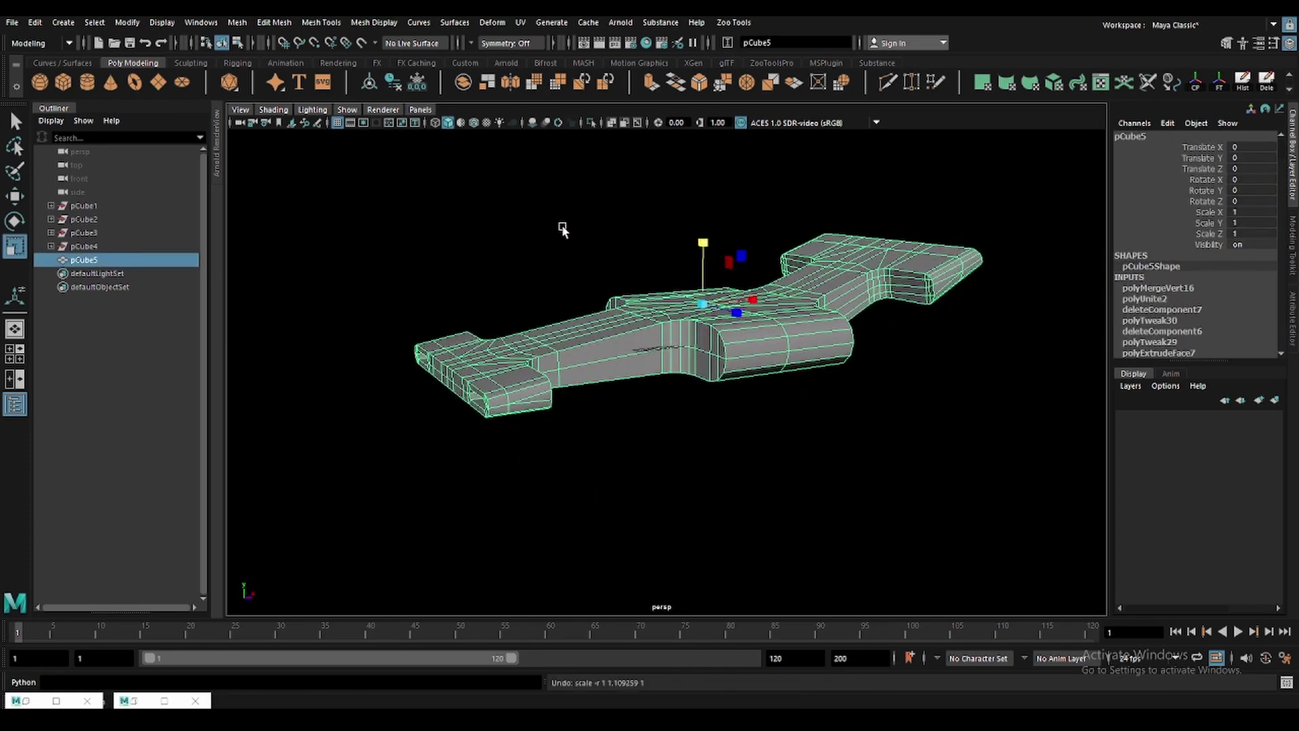
# Raise the polyBevel9 Fraction to 0.412 to widen the 2-segment seam bevel.
pyautogui.click(626, 227)
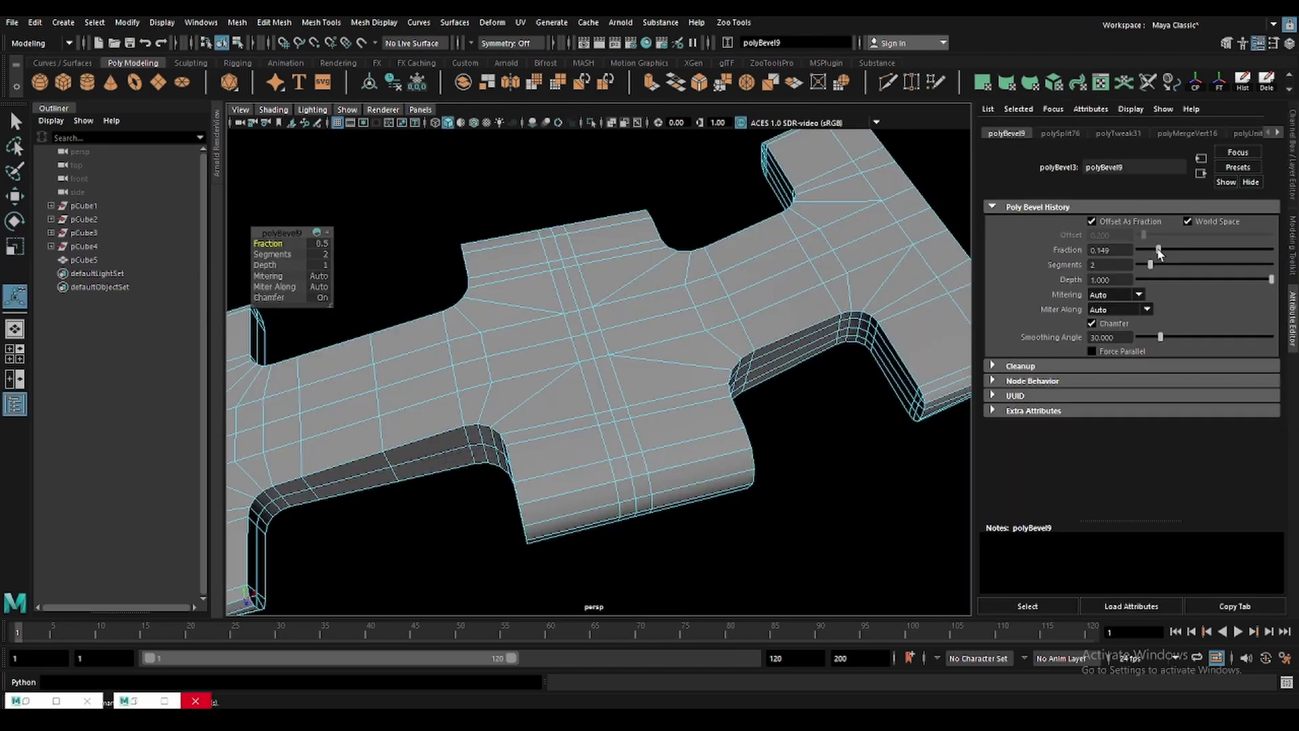
pyautogui.keyDown('alt'); pyautogui.moveTo(650, 392); pyautogui.dragTo(670, 309); pyautogui.keyUp('alt')
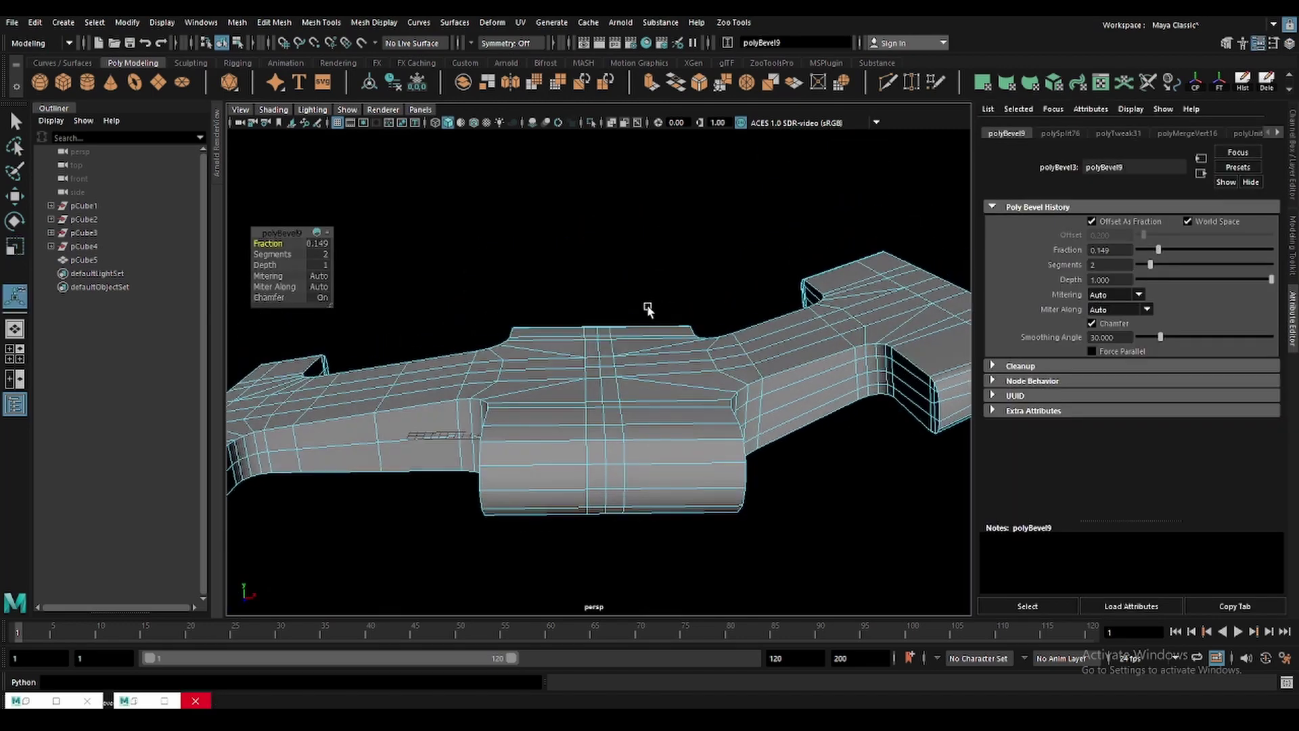
pyautogui.keyDown('alt'); pyautogui.moveTo(648, 309); pyautogui.dragTo(623, 319); pyautogui.keyUp('alt')
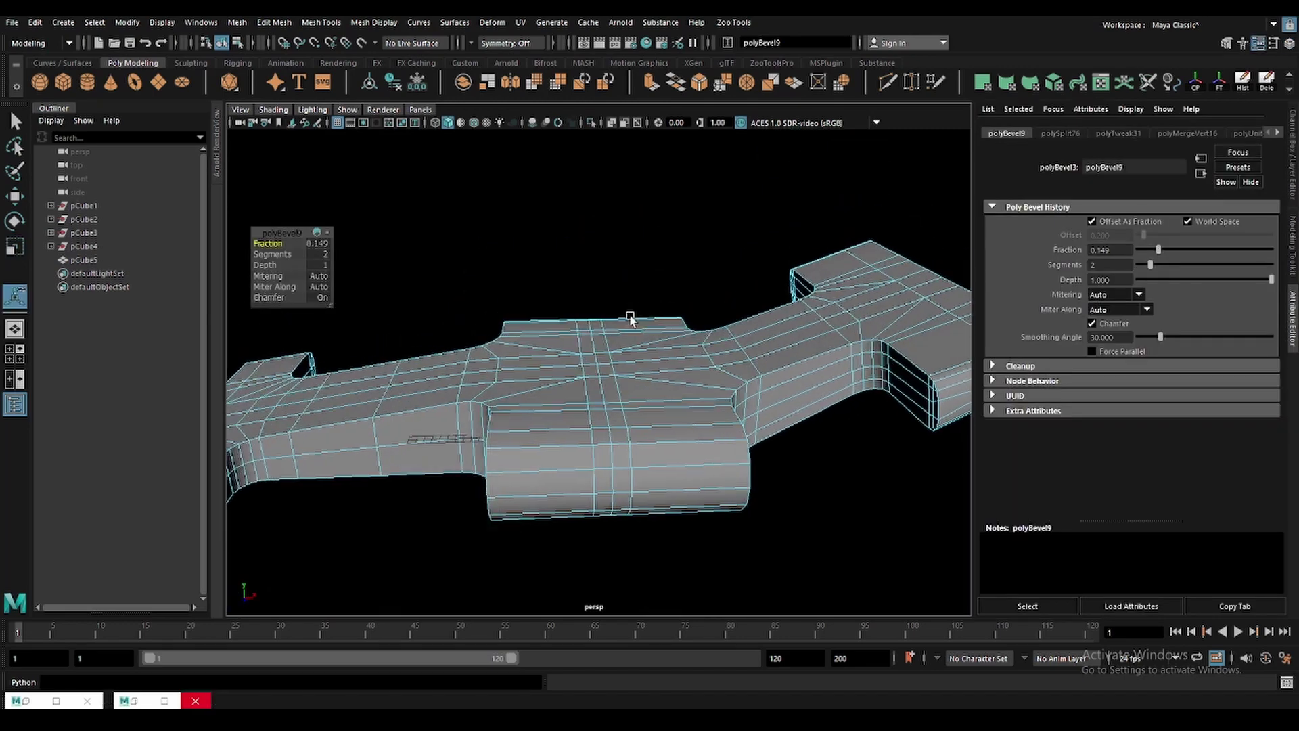
pyautogui.moveTo(1159, 250); pyautogui.dragTo(1188, 259)
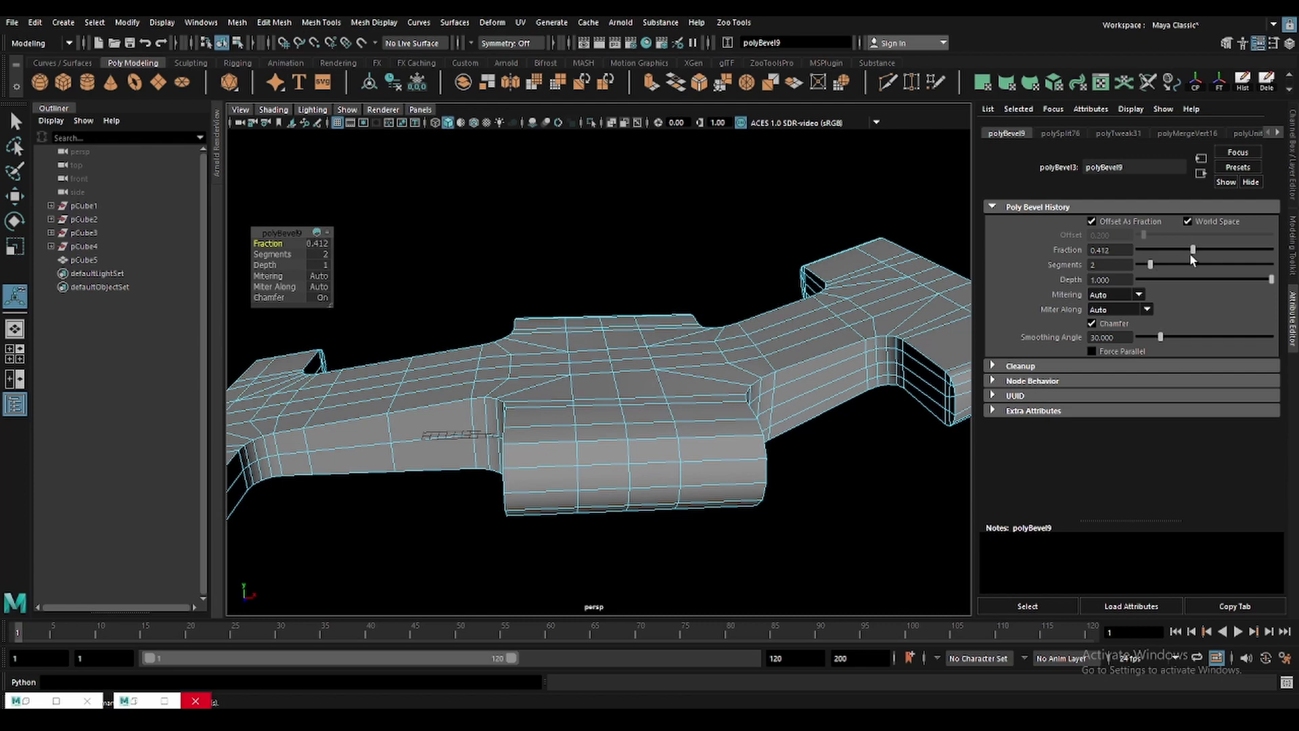
pyautogui.keyDown('alt'); pyautogui.moveTo(677, 389); pyautogui.dragTo(643, 380); pyautogui.keyUp('alt')
# Select the strip of top faces running along the centre seam.
pyautogui.press('q')
pyautogui.keyDown('alt'); pyautogui.moveTo(599, 252); pyautogui.dragTo(474, 379); pyautogui.keyUp('alt')
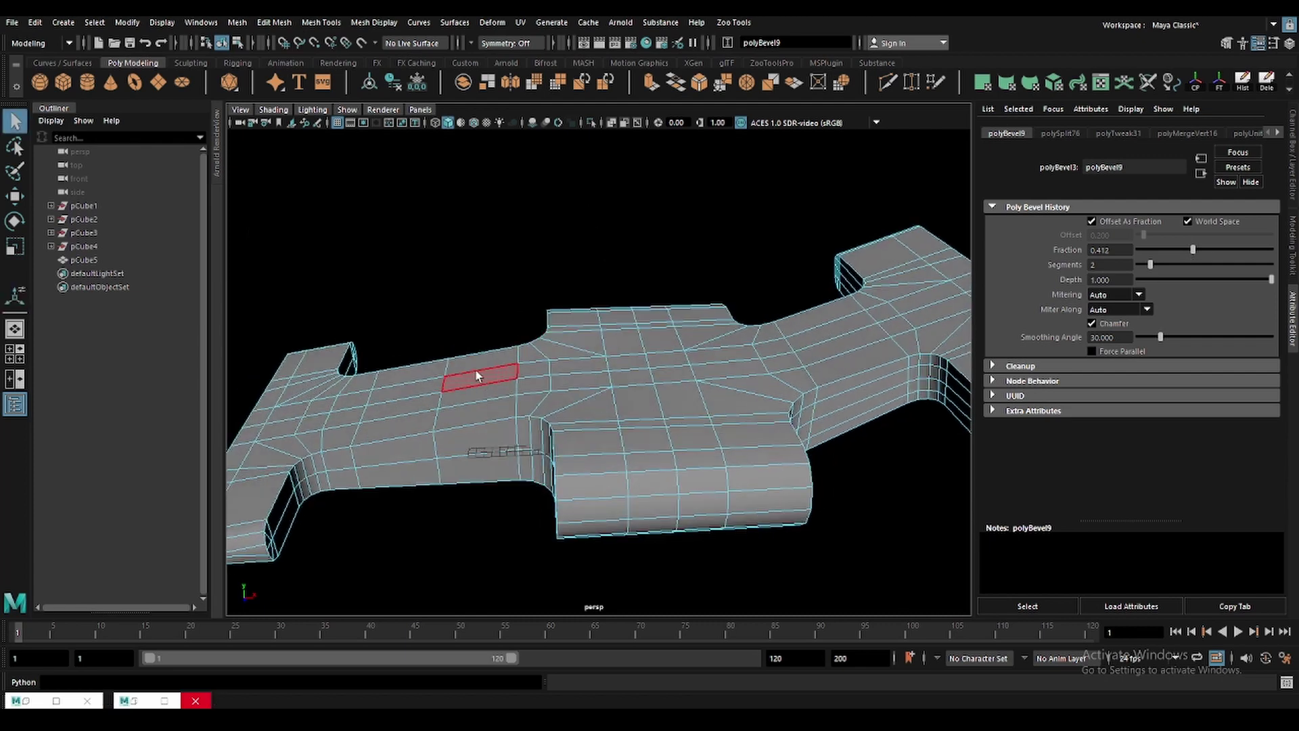
pyautogui.click(478, 392)
pyautogui.moveTo(548, 376); pyautogui.dragTo(538, 370, button='right')
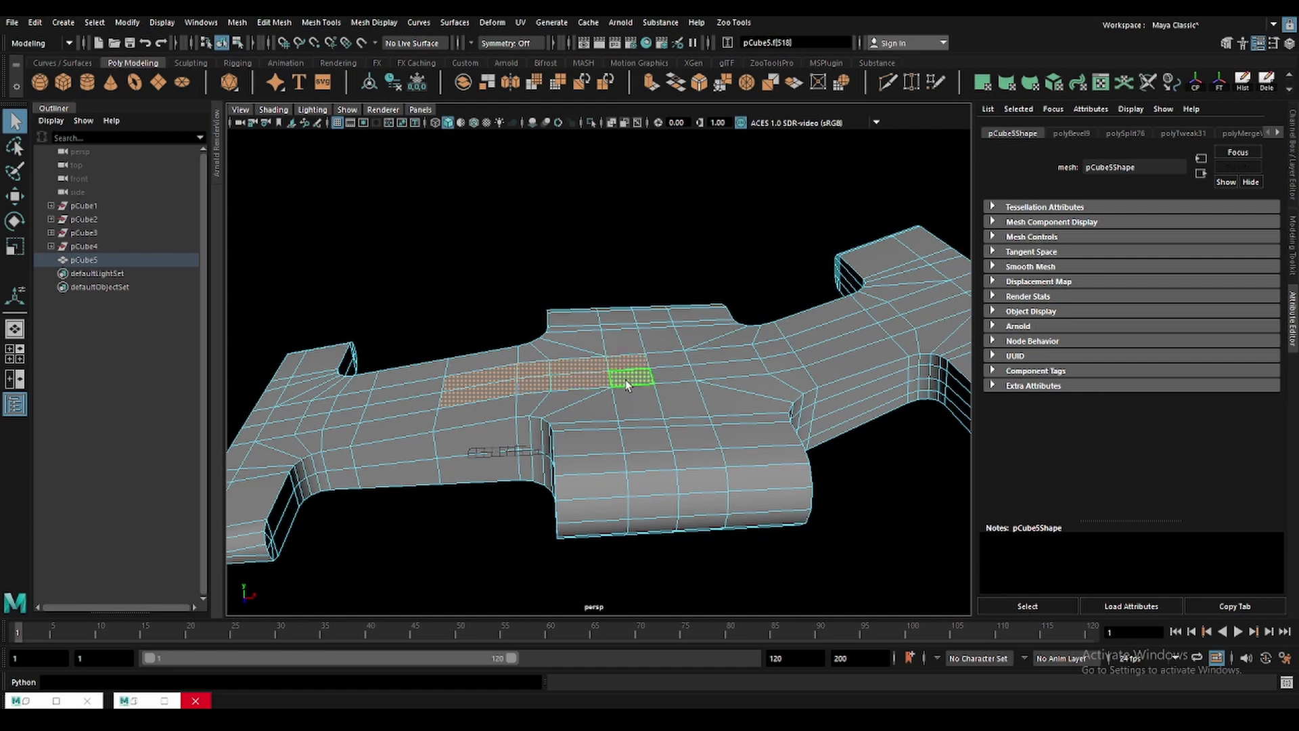
pyautogui.keyDown('shift'); pyautogui.doubleClick(693, 366); pyautogui.keyUp('shift')
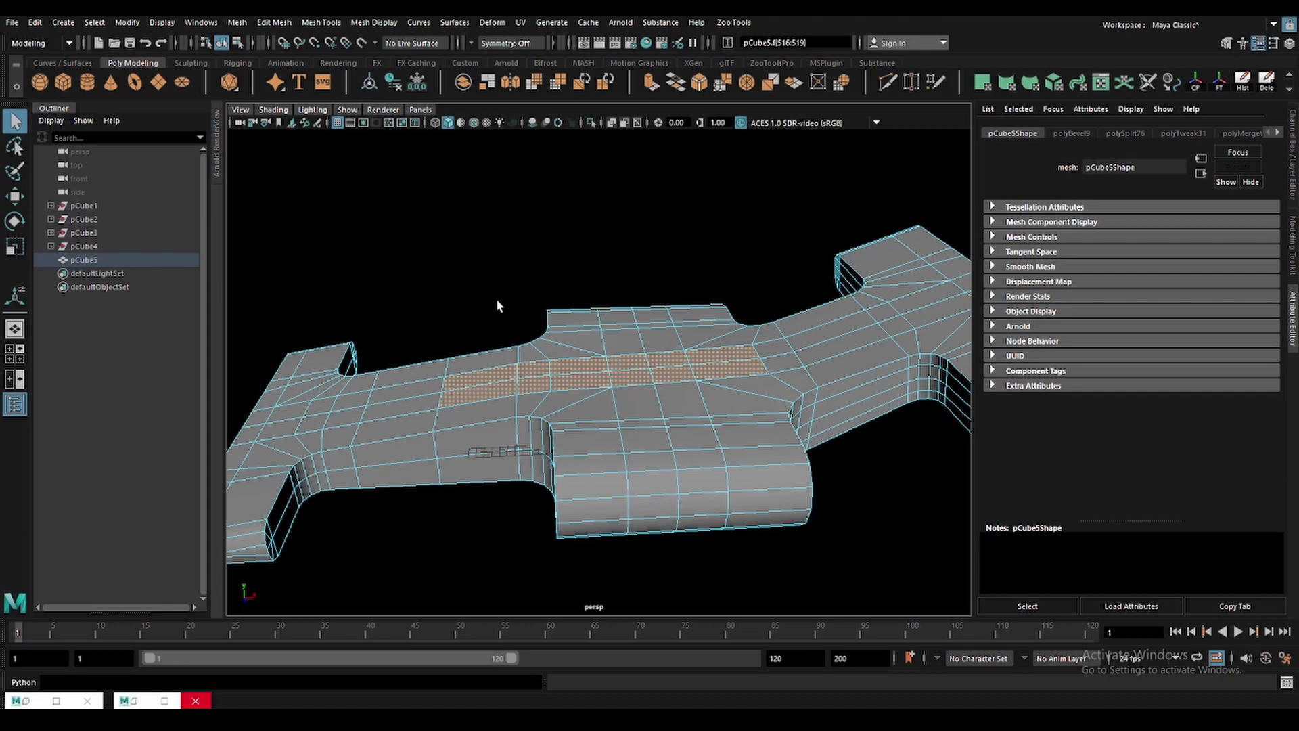
pyautogui.keyDown('alt'); pyautogui.moveTo(498, 306); pyautogui.dragTo(524, 282, button='middle'); pyautogui.keyUp('alt')
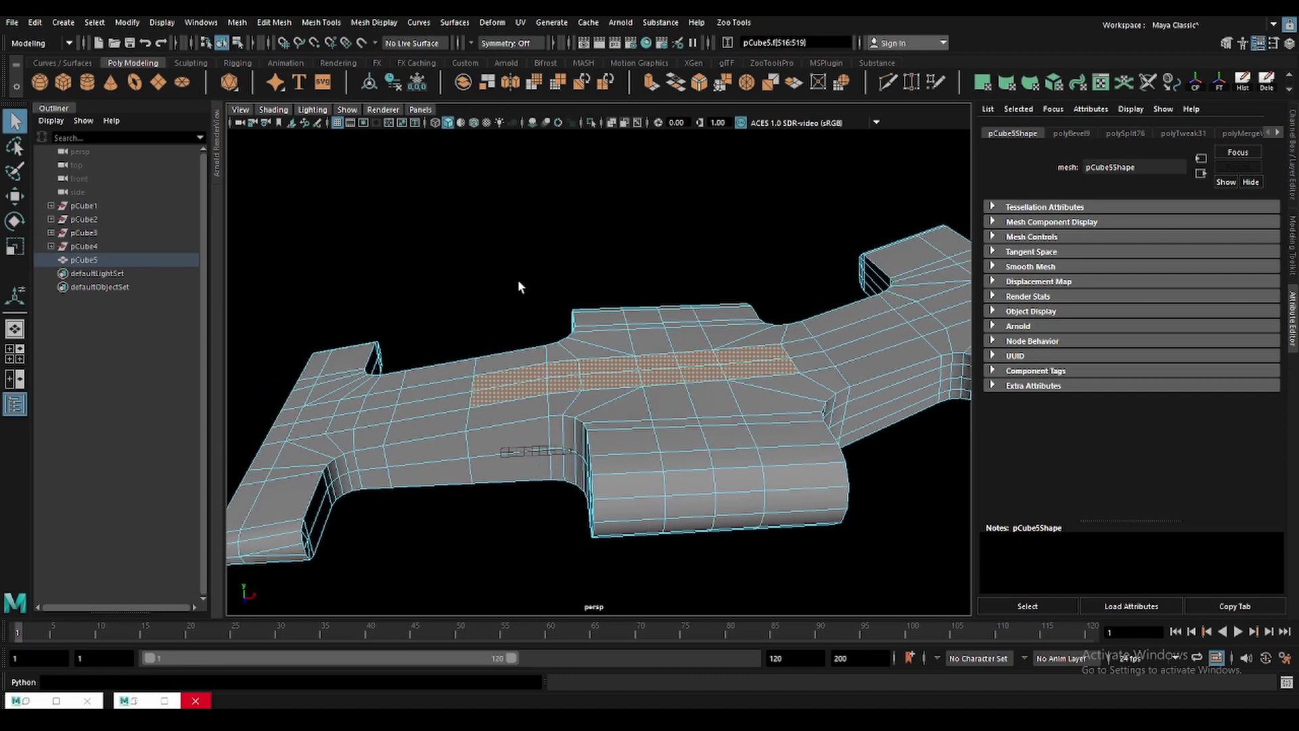
# Extrude the centre face strip upward 5.904 units into a raised ridge.
pyautogui.press('F10')
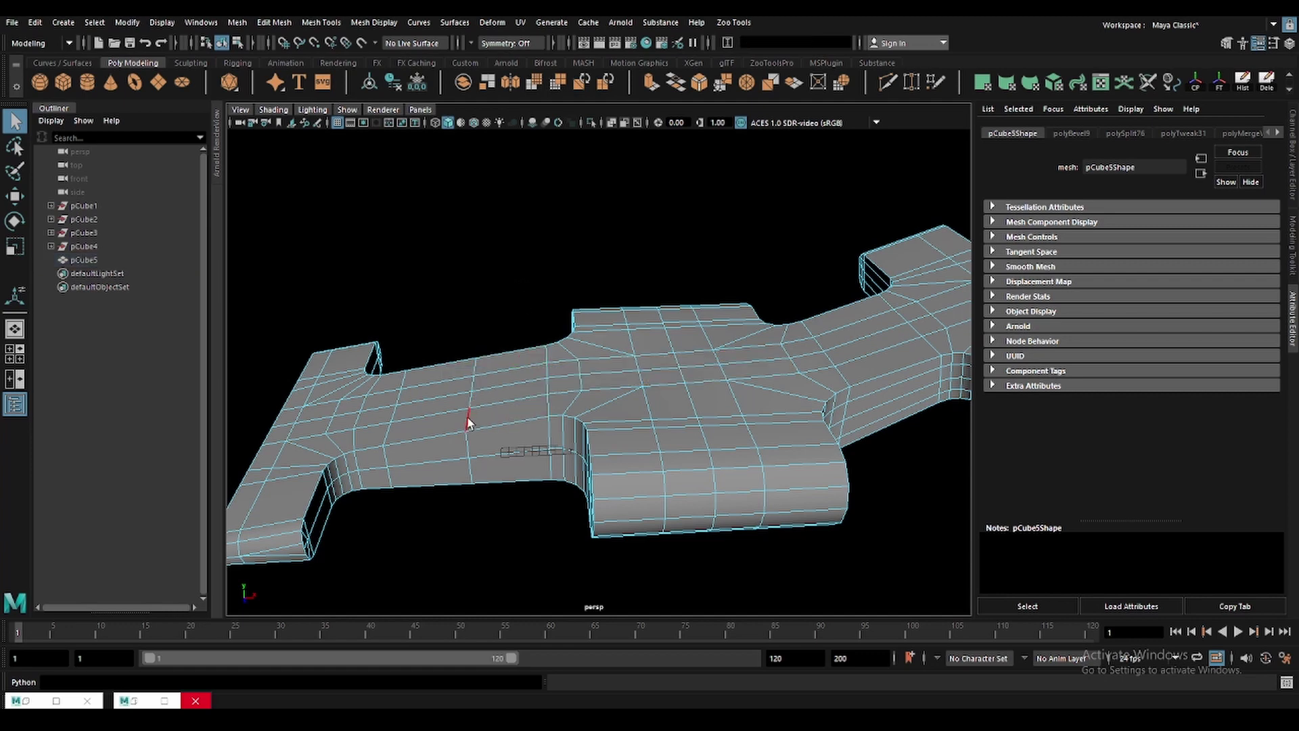
pyautogui.doubleClick(467, 416)
pyautogui.press('w')
pyautogui.press('F11')
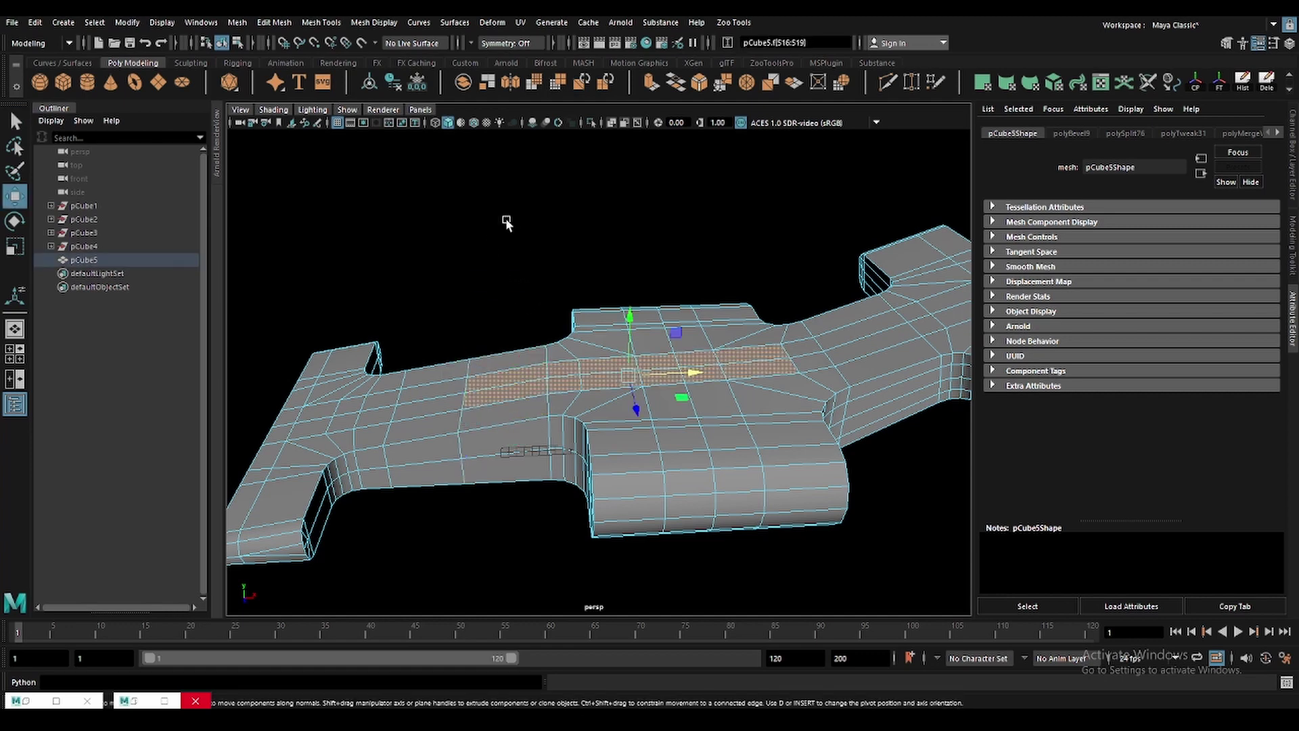
pyautogui.hotkey('ctrl', 'e')
pyautogui.moveTo(582, 297)
pyautogui.keyDown('alt'); pyautogui.mouseDown()
pyautogui.moveTo(552, 326)
pyautogui.moveTo(553, 306)
pyautogui.moveTo(641, 329)
pyautogui.mouseUp(); pyautogui.keyUp('alt')
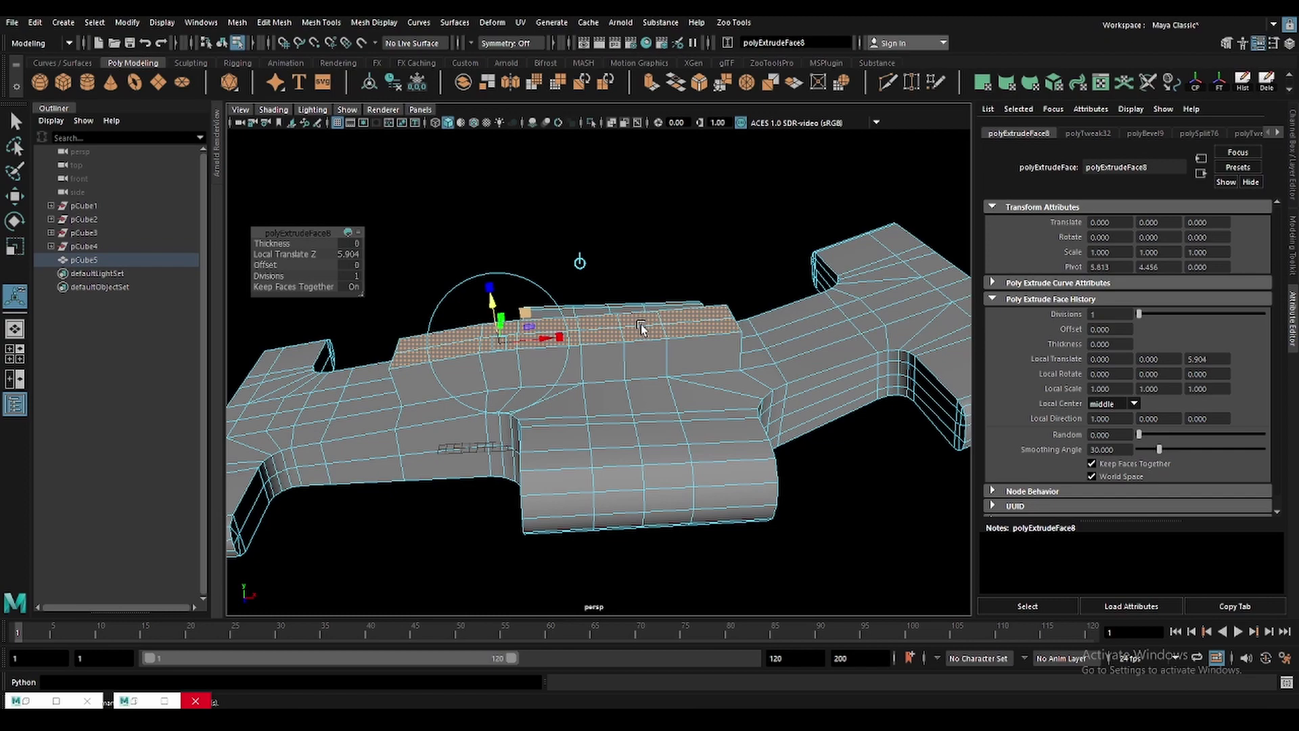
pyautogui.press('q')
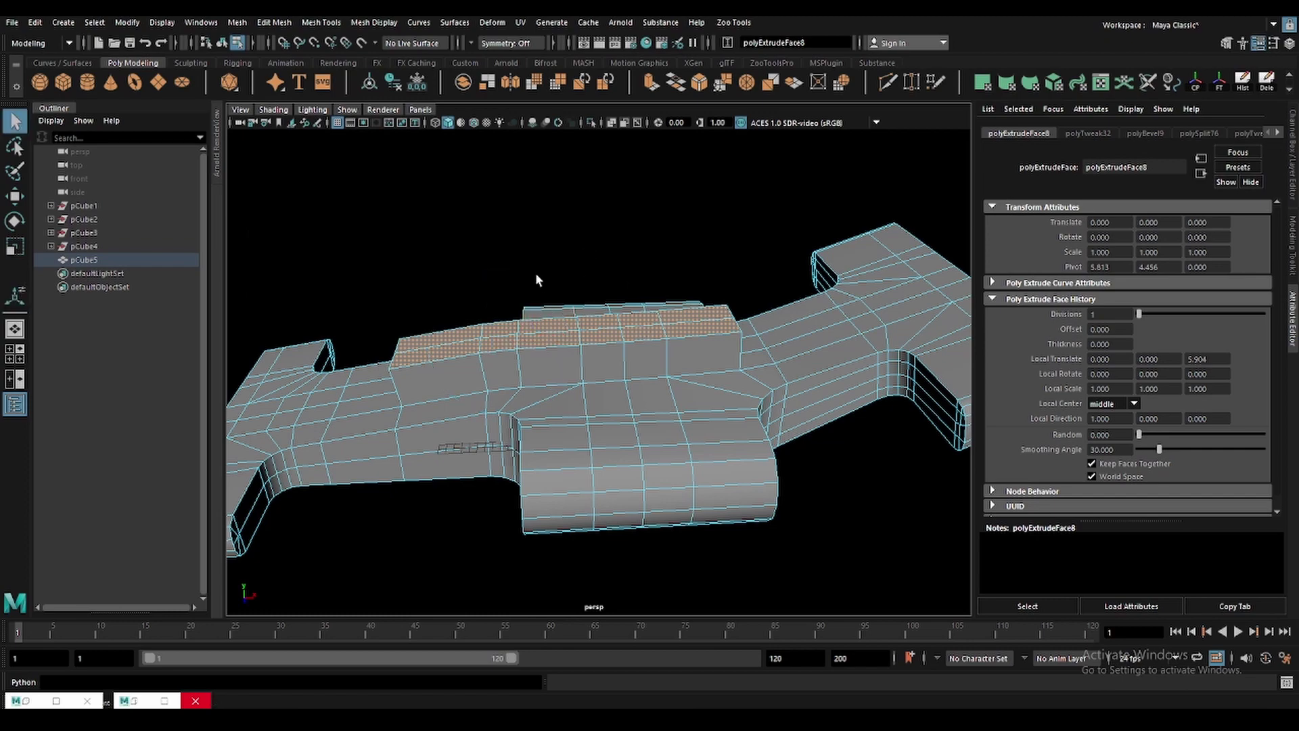
pyautogui.press('w')
pyautogui.moveTo(522, 368)
pyautogui.keyDown('alt'); pyautogui.mouseDown()
pyautogui.moveTo(531, 293)
pyautogui.moveTo(513, 271)
pyautogui.moveTo(517, 222)
pyautogui.mouseUp(); pyautogui.keyUp('alt')
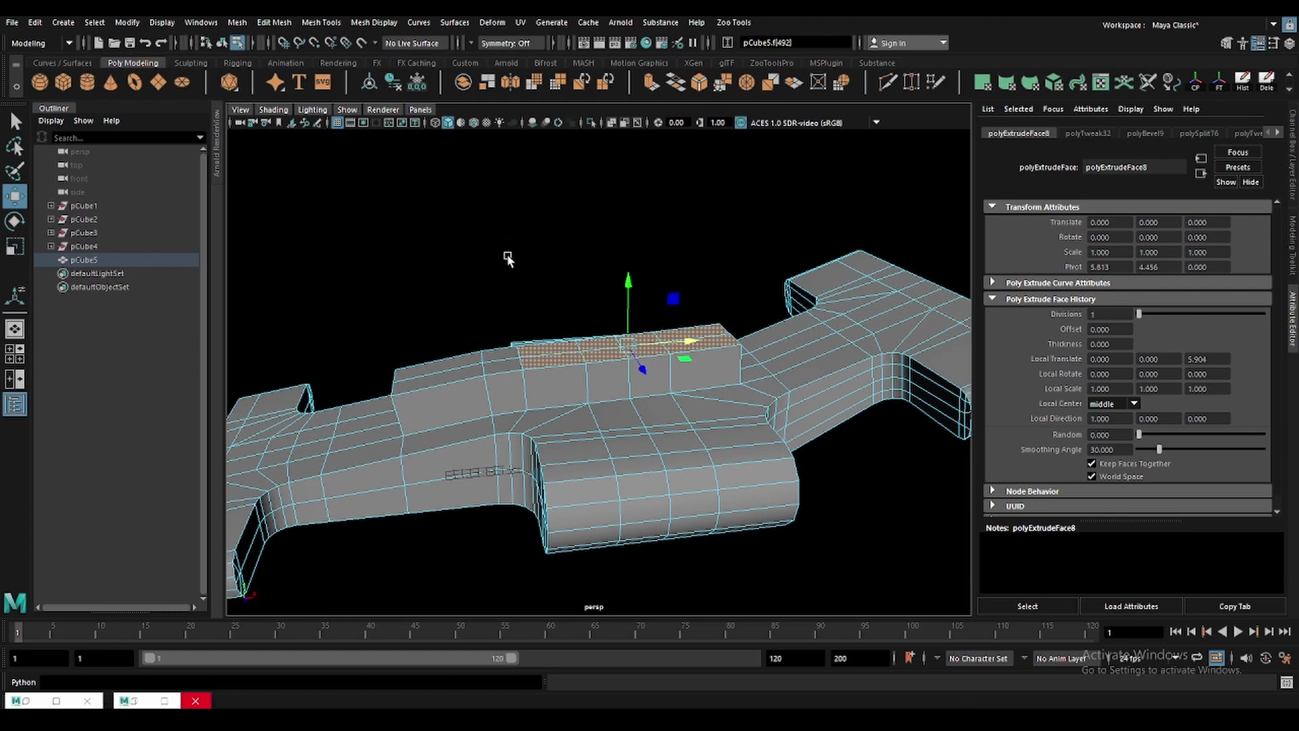
# Extrude the ridge's top faces up into a tall fin and nudge a corner vertex.
pyautogui.keyDown('alt'); pyautogui.moveTo(506, 253); pyautogui.dragTo(514, 229); pyautogui.keyUp('alt')
pyautogui.hotkey('ctrl', 'e')
pyautogui.moveTo(631, 271); pyautogui.dragTo(631, 169)
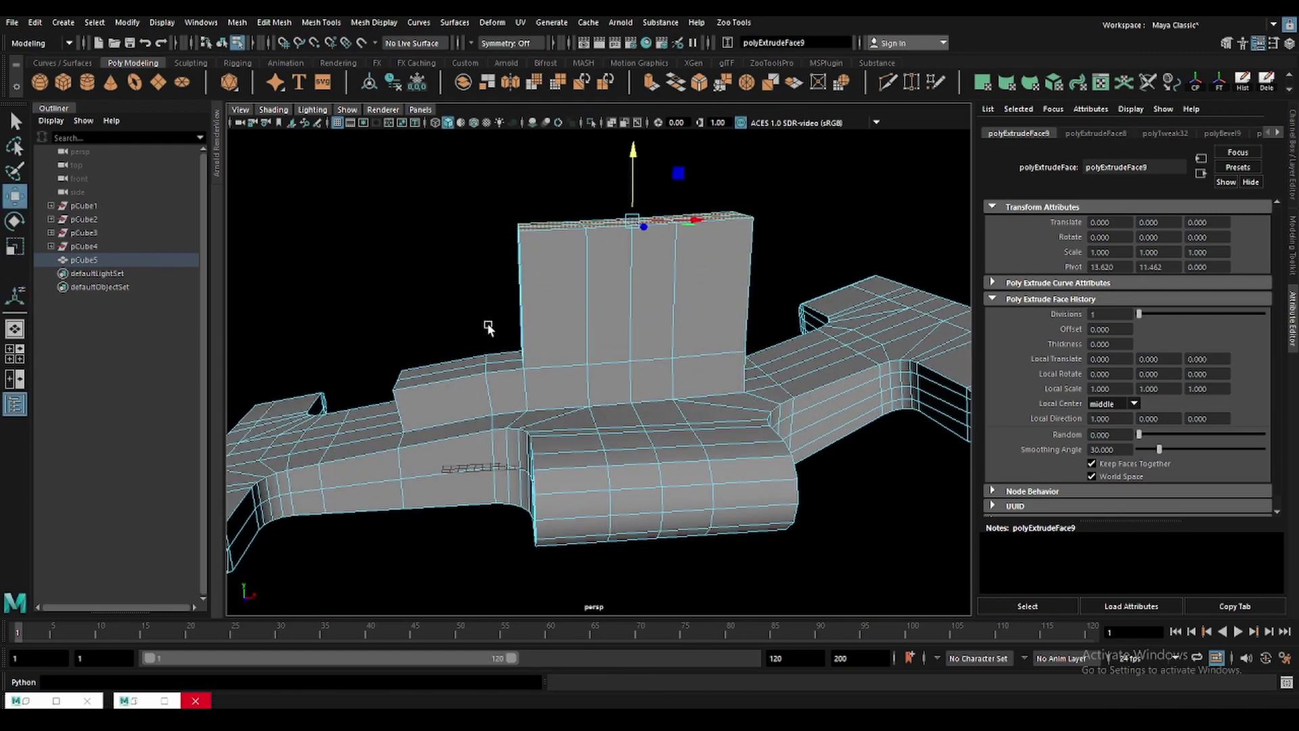
pyautogui.keyDown('alt'); pyautogui.moveTo(488, 323); pyautogui.dragTo(551, 289); pyautogui.keyUp('alt')
pyautogui.press('F9')
pyautogui.click(521, 226)
pyautogui.moveTo(583, 234)
pyautogui.mouseDown()
pyautogui.moveTo(596, 235)
pyautogui.moveTo(606, 348)
pyautogui.moveTo(655, 393)
pyautogui.moveTo(502, 402)
pyautogui.mouseUp()
# Delete an edge near the fin's base and cut a new edge across the face.
pyautogui.scroll(5, 601, 324)
pyautogui.press('F10')
pyautogui.press('q')
pyautogui.click(601, 323)
pyautogui.hotkey('ctrl', 'Delete')
pyautogui.press('w')
pyautogui.keyDown('shift'); pyautogui.moveTo(529, 366); pyautogui.dragTo(521, 467, button='right'); pyautogui.keyUp('shift')
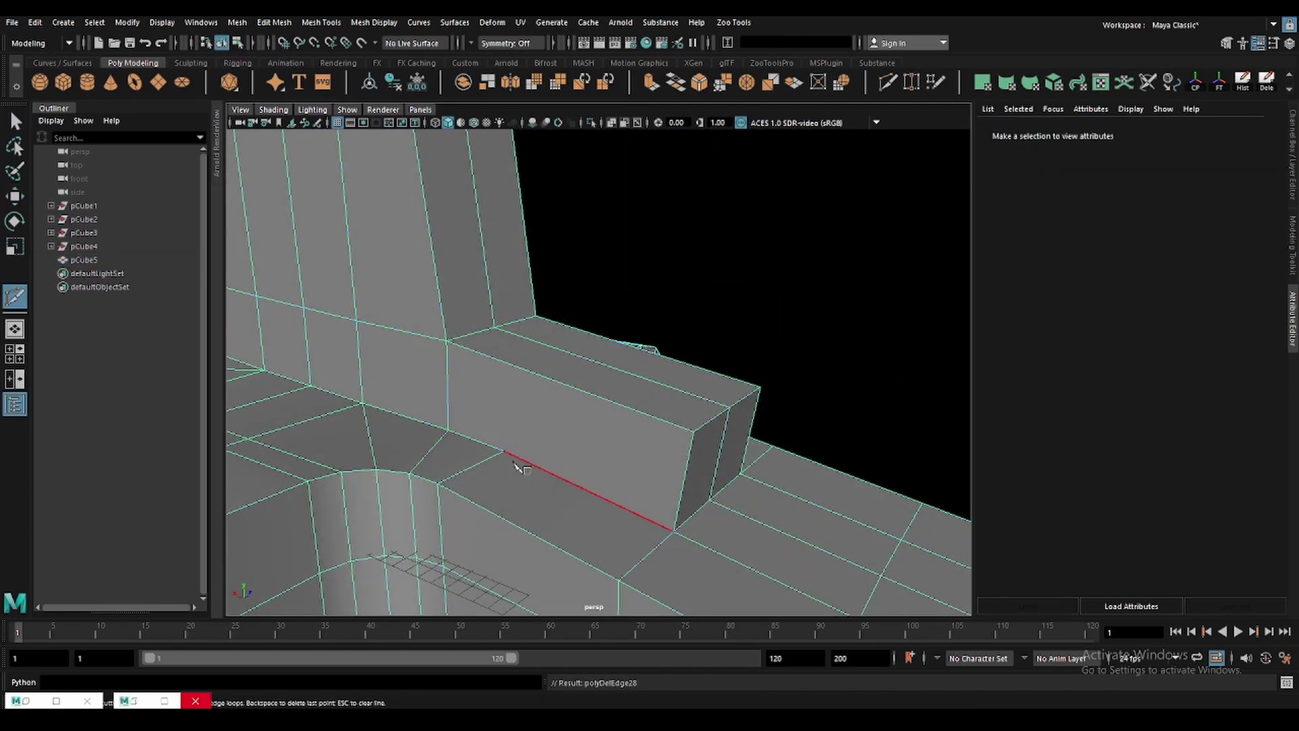
pyautogui.moveTo(561, 386)
pyautogui.keyDown('alt'); pyautogui.mouseDown()
pyautogui.moveTo(656, 363)
pyautogui.moveTo(688, 380)
pyautogui.moveTo(631, 362)
pyautogui.moveTo(505, 249)
pyautogui.mouseUp(); pyautogui.keyUp('alt')
pyautogui.press('w')
# Select the fin's top row of vertices and raise the top edge higher.
pyautogui.press('F9')
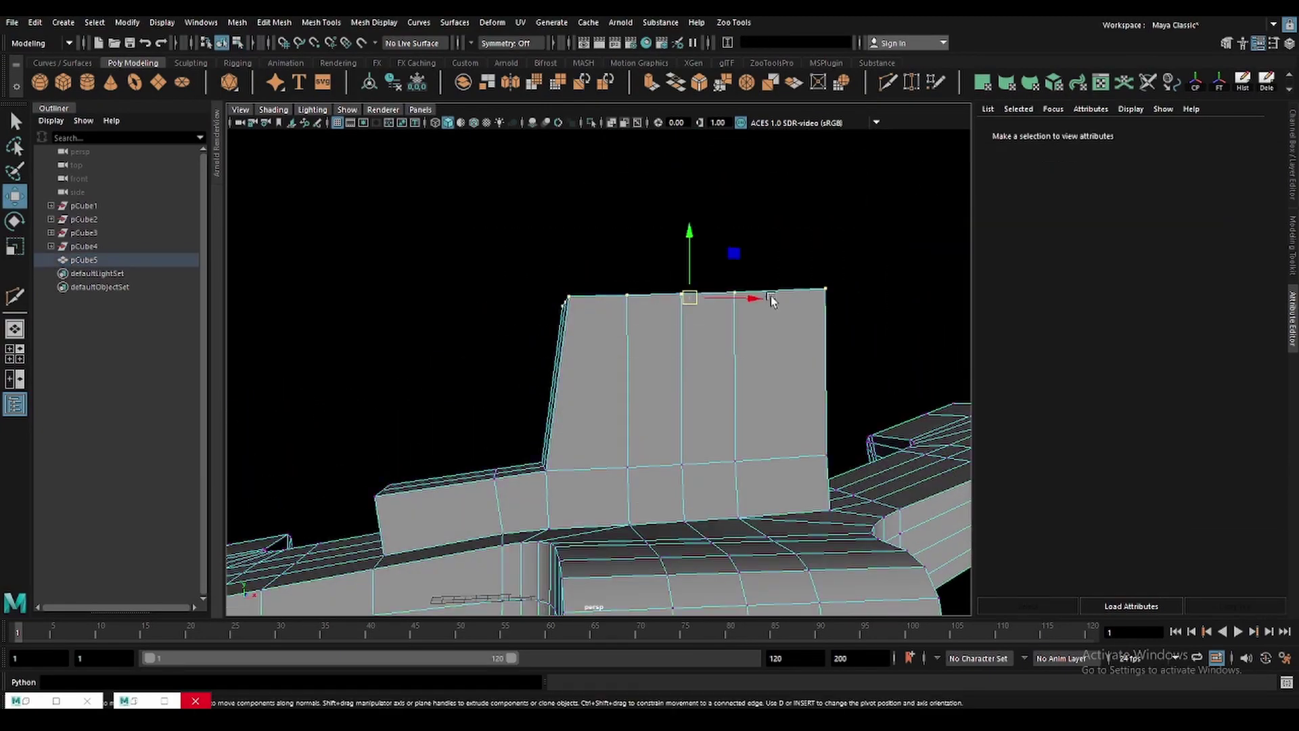
pyautogui.moveTo(770, 295)
pyautogui.mouseDown()
pyautogui.moveTo(650, 277)
pyautogui.moveTo(650, 254)
pyautogui.moveTo(731, 298)
pyautogui.mouseUp()
pyautogui.scroll(-5, 681, 302)
pyautogui.scroll(-2, 681, 302)
pyautogui.scroll(3, 676, 271)
pyautogui.keyDown('alt'); pyautogui.moveTo(537, 325); pyautogui.dragTo(406, 305); pyautogui.keyUp('alt')
pyautogui.moveTo(400, 305); pyautogui.dragTo(778, 400)
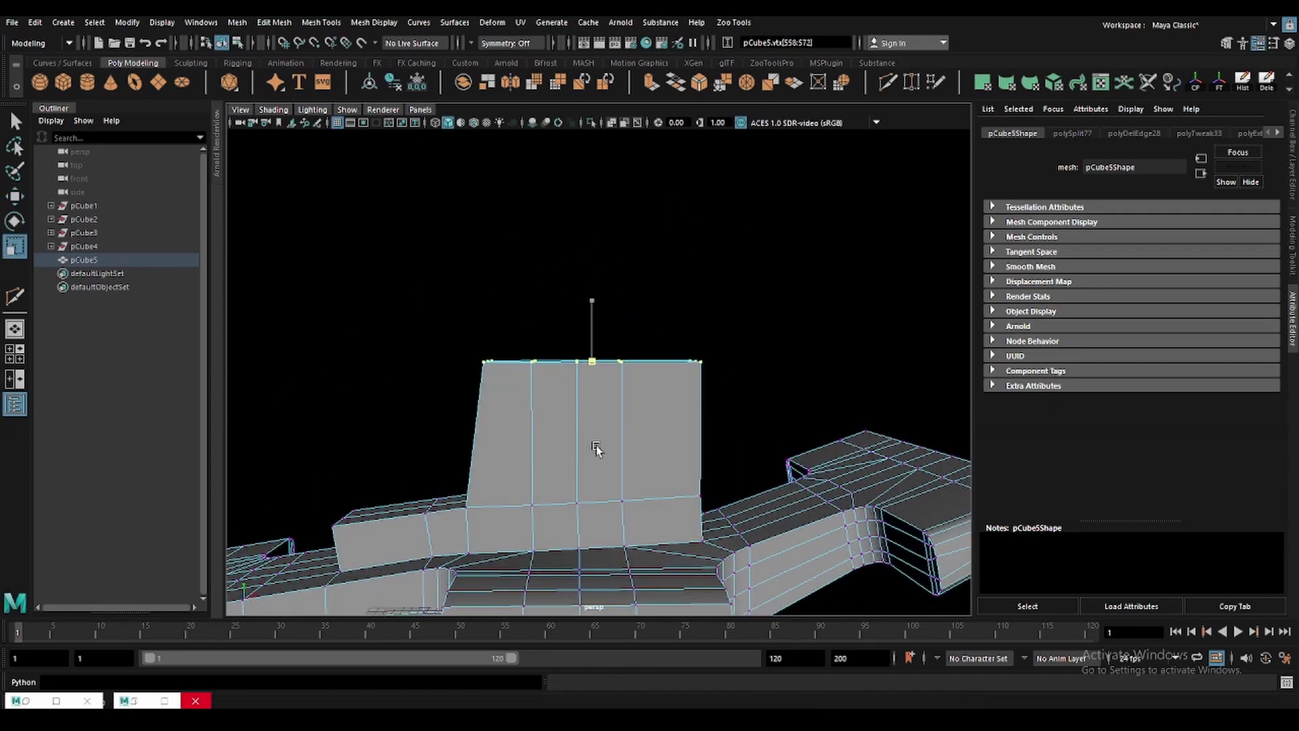
pyautogui.moveTo(597, 295); pyautogui.dragTo(600, 252)
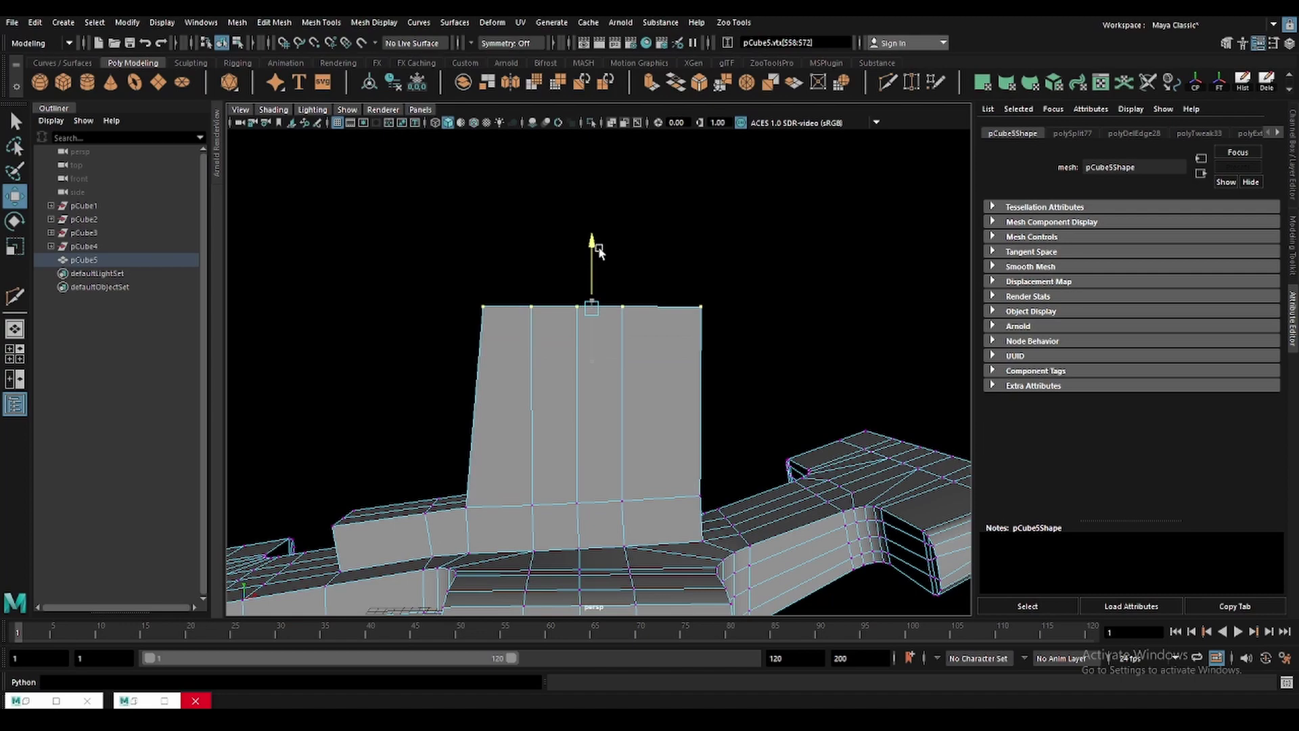
pyautogui.moveTo(684, 333)
pyautogui.keyDown('alt'); pyautogui.mouseDown()
pyautogui.moveTo(633, 367)
pyautogui.moveTo(668, 373)
pyautogui.moveTo(650, 283)
pyautogui.mouseUp(); pyautogui.keyUp('alt')
# Scale the fin's top narrower and bevel its upper corner edge (3 segments, Fraction 0.5).
pyautogui.press('q')
pyautogui.press('F10')
pyautogui.click(682, 331)
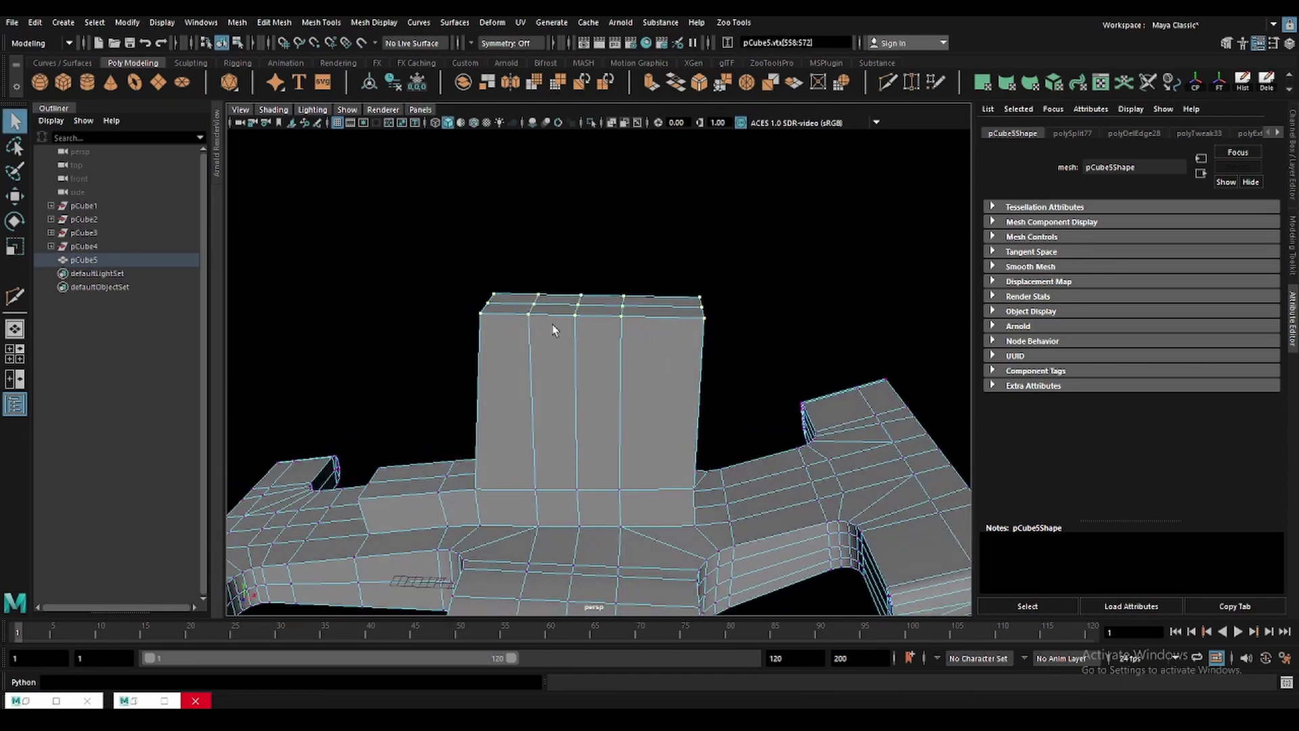
pyautogui.press('r')
pyautogui.keyDown('alt'); pyautogui.moveTo(552, 324); pyautogui.dragTo(757, 348); pyautogui.keyUp('alt')
pyautogui.moveTo(640, 309); pyautogui.dragTo(624, 308)
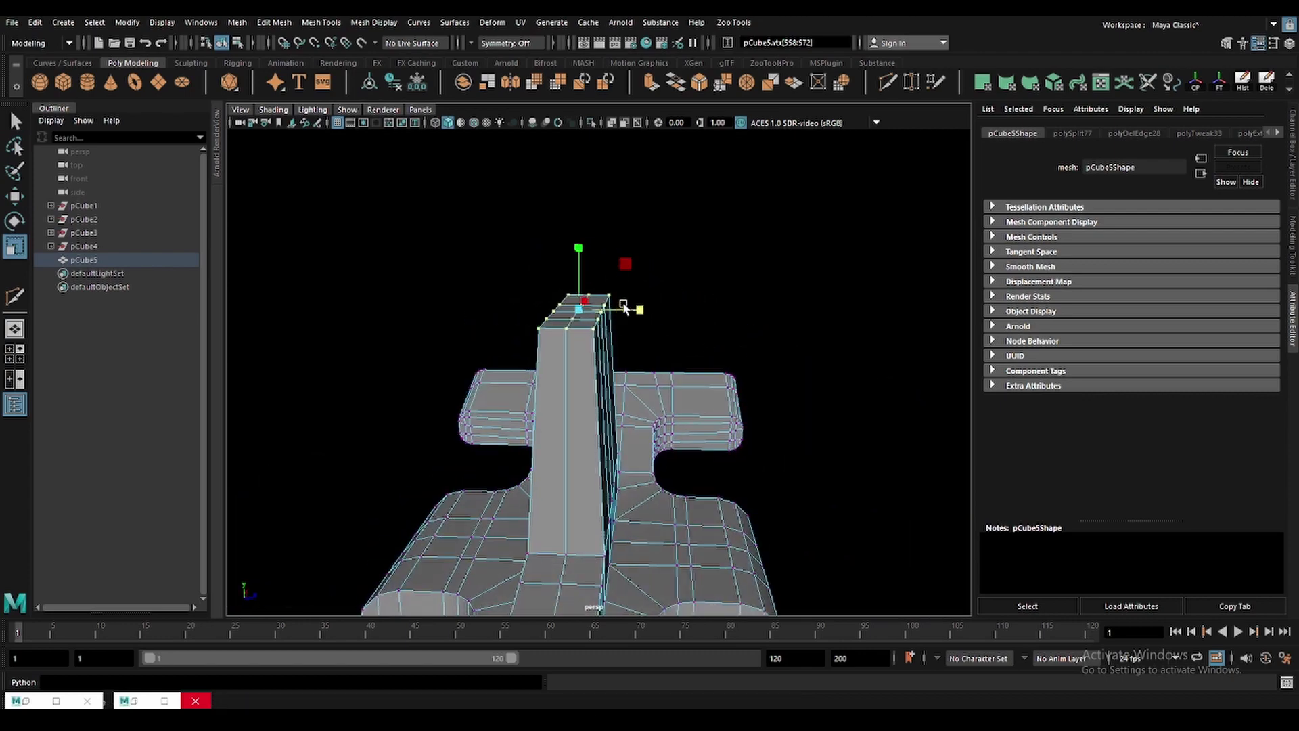
pyautogui.moveTo(675, 350)
pyautogui.keyDown('alt'); pyautogui.mouseDown()
pyautogui.moveTo(546, 328)
pyautogui.moveTo(699, 325)
pyautogui.mouseUp(); pyautogui.keyUp('alt')
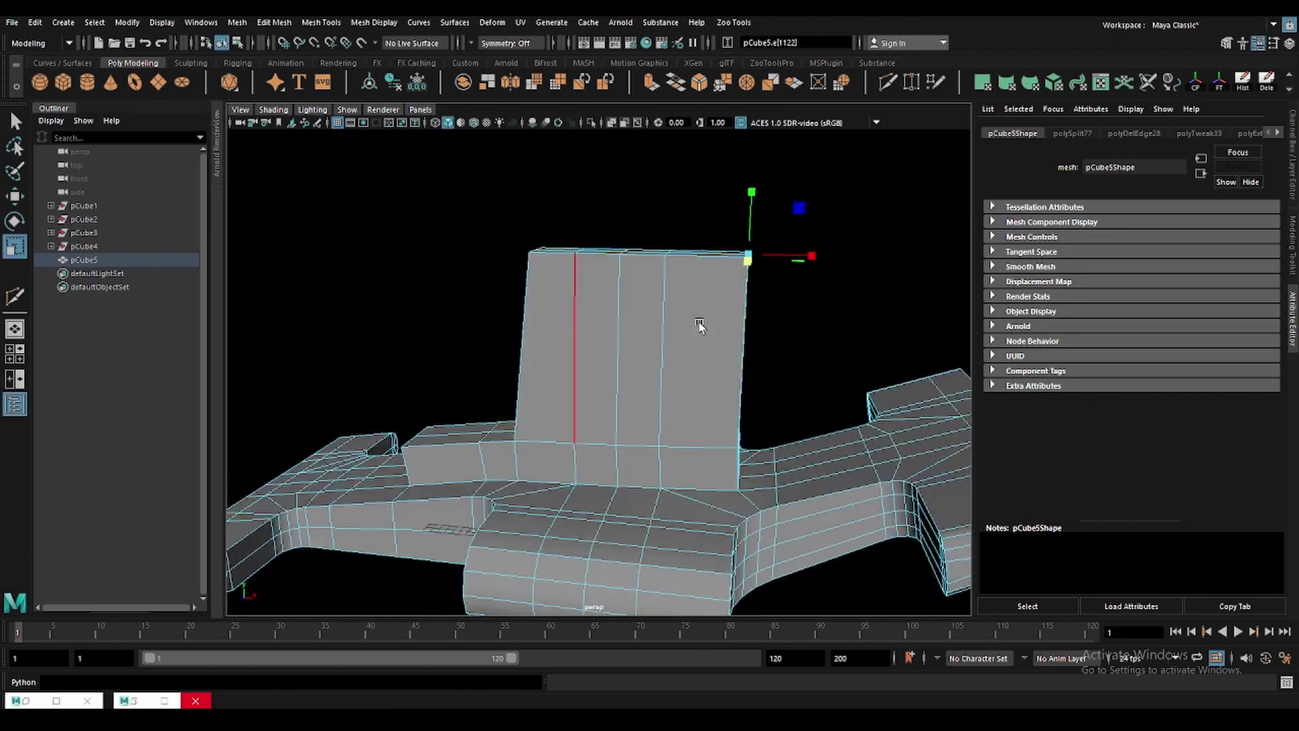
pyautogui.hotkey('ctrl', 'b')
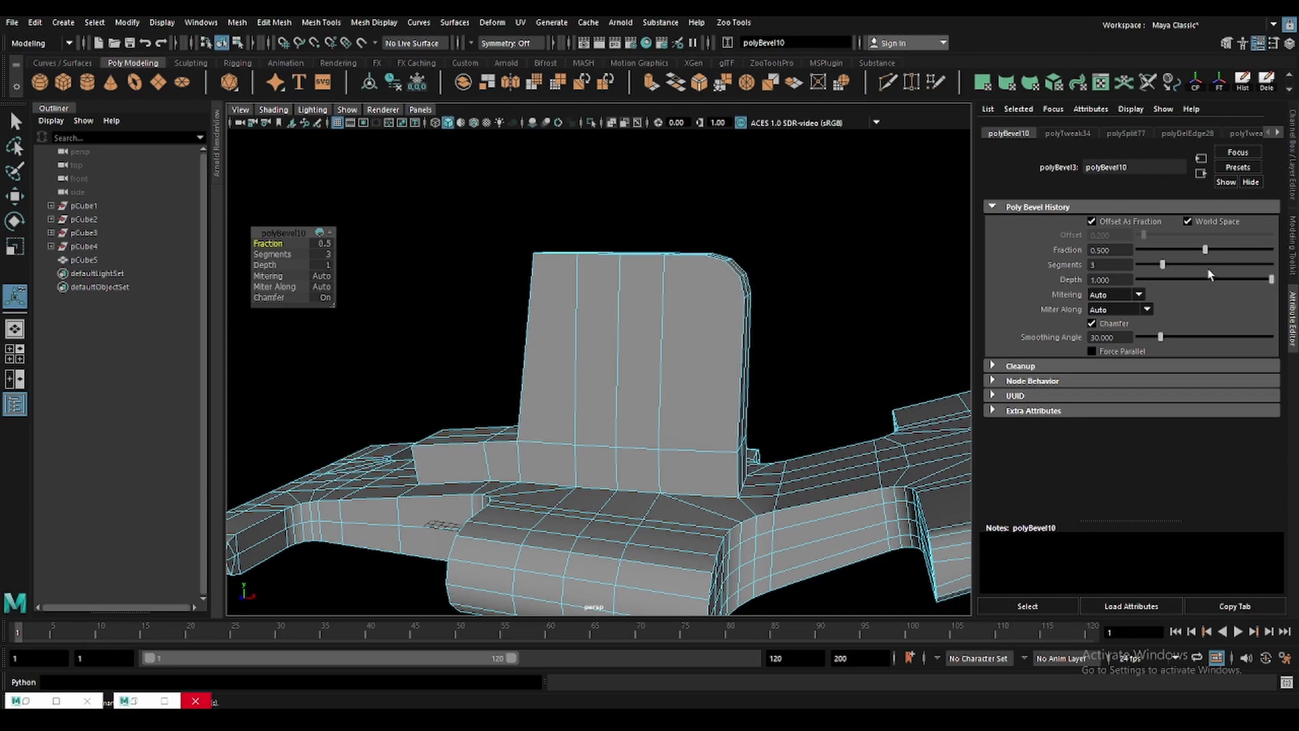
# Set the corner bevel to 2 segments, adjust its fraction, and delete the stray edge.
pyautogui.moveTo(827, 355)
pyautogui.keyDown('alt'); pyautogui.mouseDown()
pyautogui.moveTo(769, 375)
pyautogui.moveTo(809, 346)
pyautogui.mouseUp(); pyautogui.keyUp('alt')
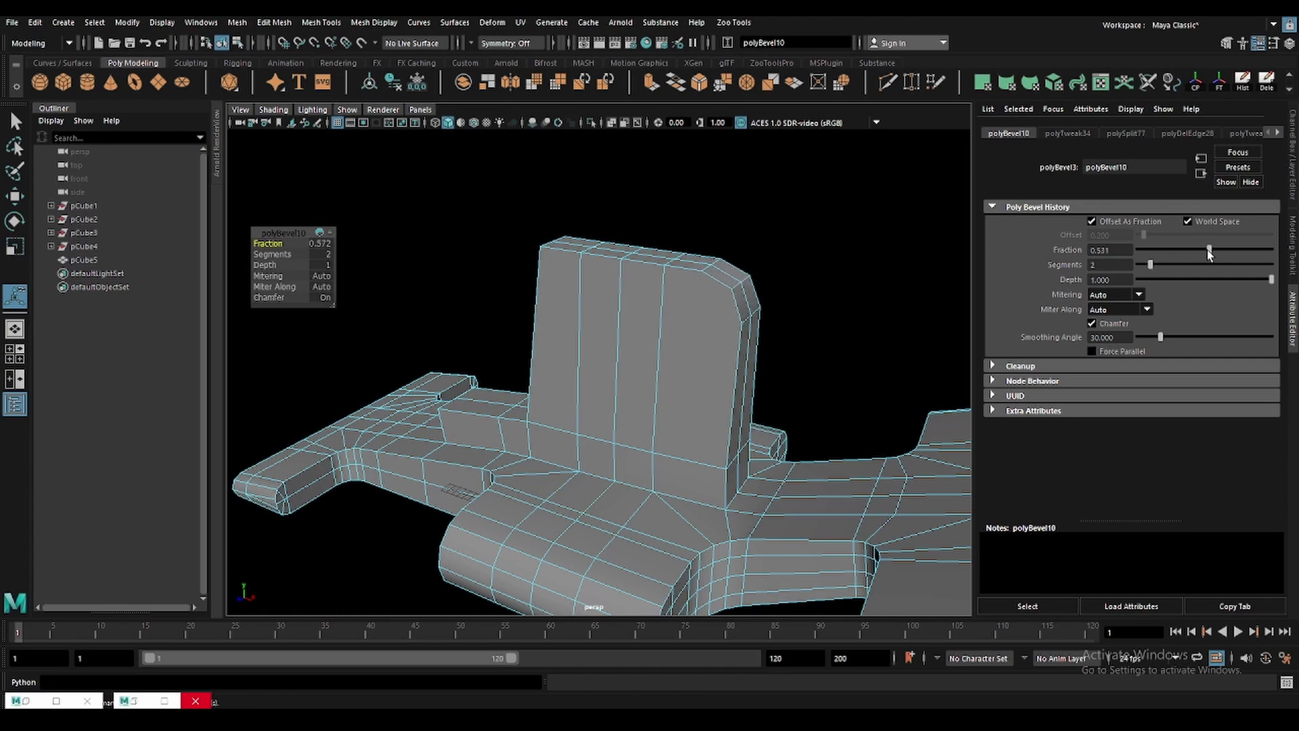
pyautogui.moveTo(635, 396)
pyautogui.keyDown('alt'); pyautogui.mouseDown()
pyautogui.moveTo(595, 371)
pyautogui.moveTo(644, 484)
pyautogui.mouseUp(); pyautogui.keyUp('alt')
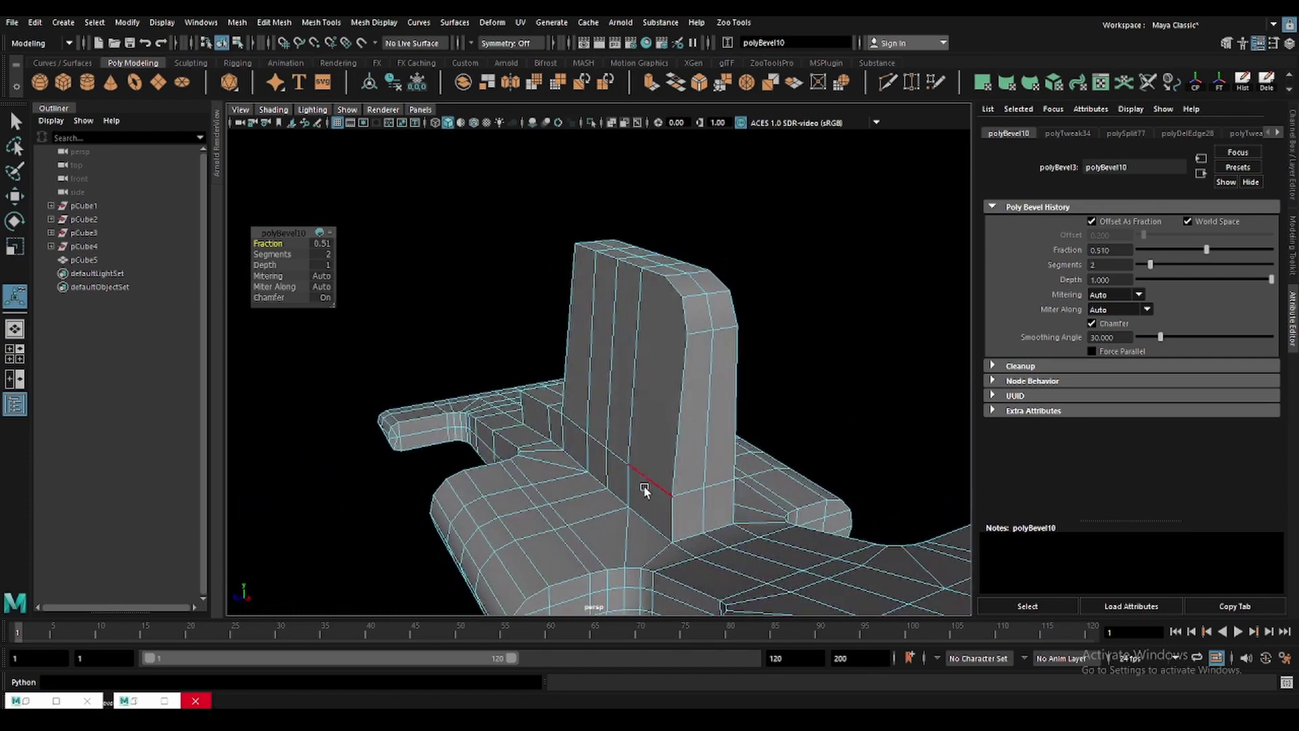
pyautogui.press('Delete')
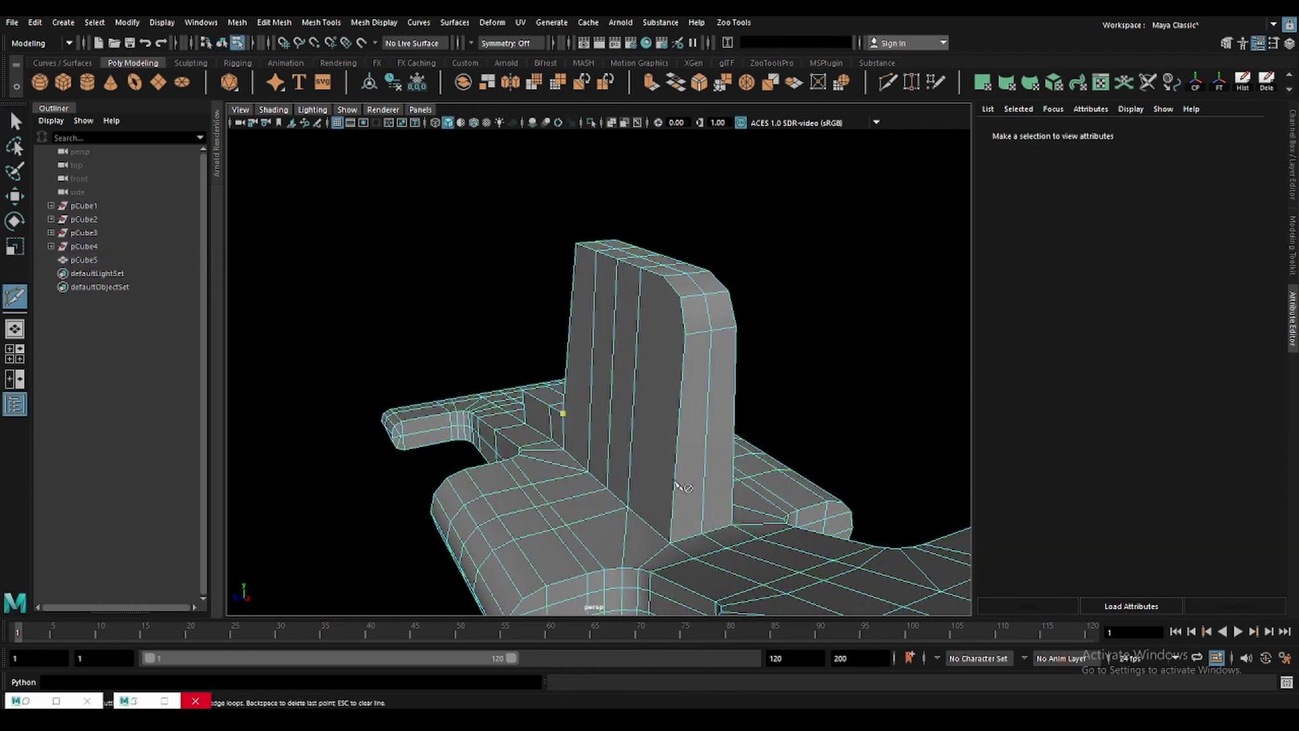
# Multi-Cut a horizontal edge loop across the fin's base.
pyautogui.click(634, 466)
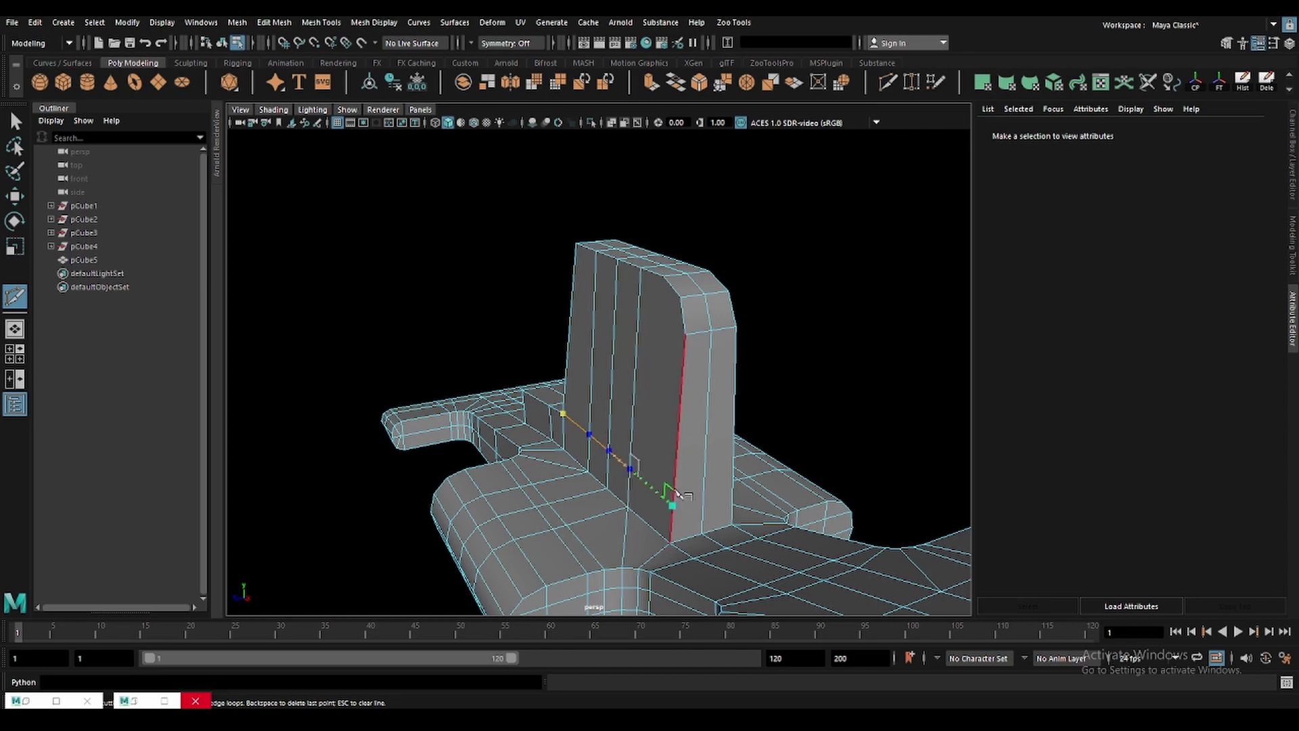
pyautogui.keyDown('alt'); pyautogui.moveTo(731, 494); pyautogui.dragTo(588, 492); pyautogui.keyUp('alt')
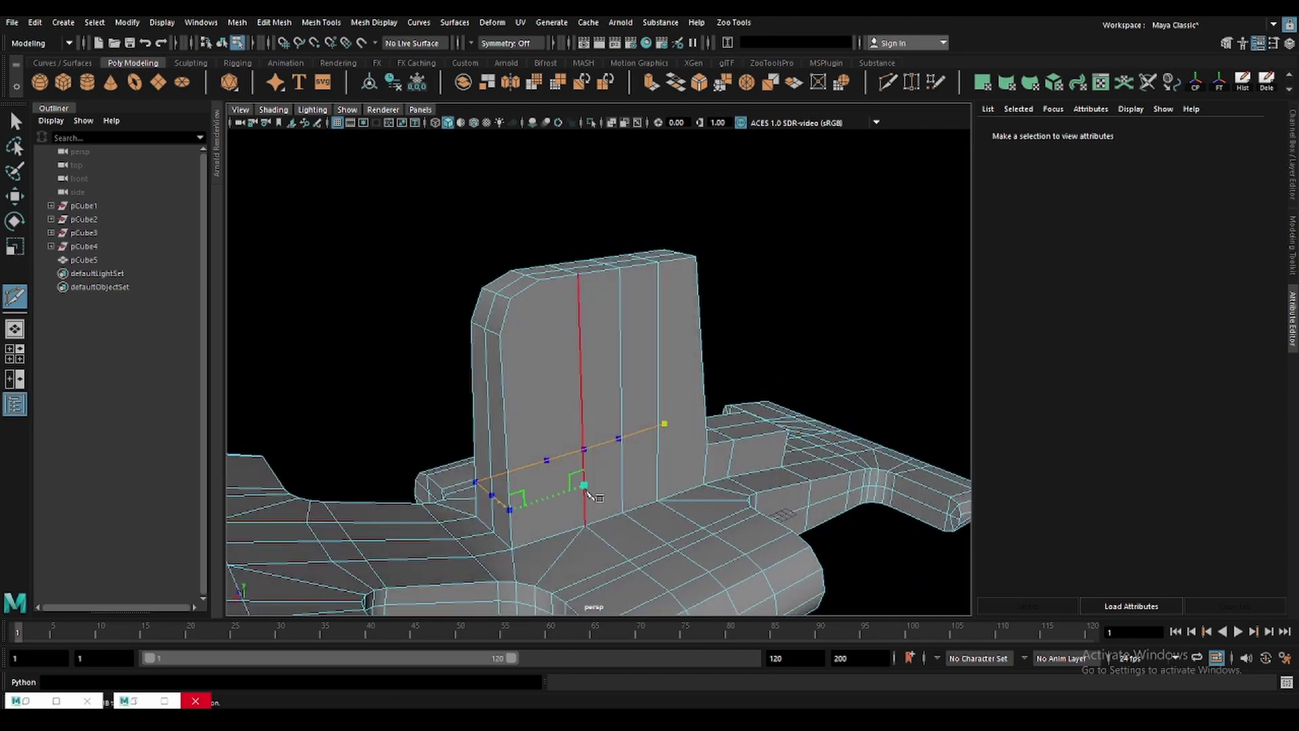
pyautogui.click(656, 464)
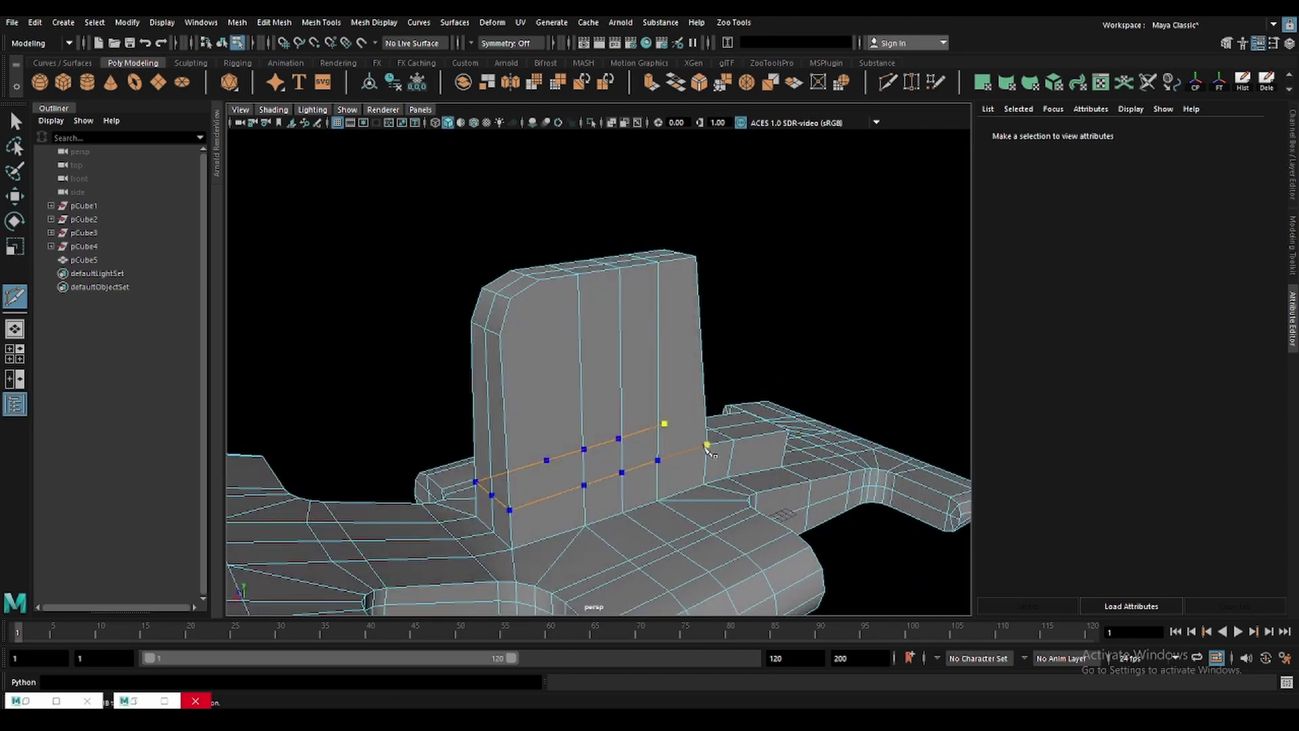
pyautogui.press('Return')
pyautogui.press('w')
pyautogui.moveTo(590, 400)
pyautogui.keyDown('alt'); pyautogui.mouseDown()
pyautogui.moveTo(802, 414)
pyautogui.moveTo(720, 371)
pyautogui.mouseUp(); pyautogui.keyUp('alt')
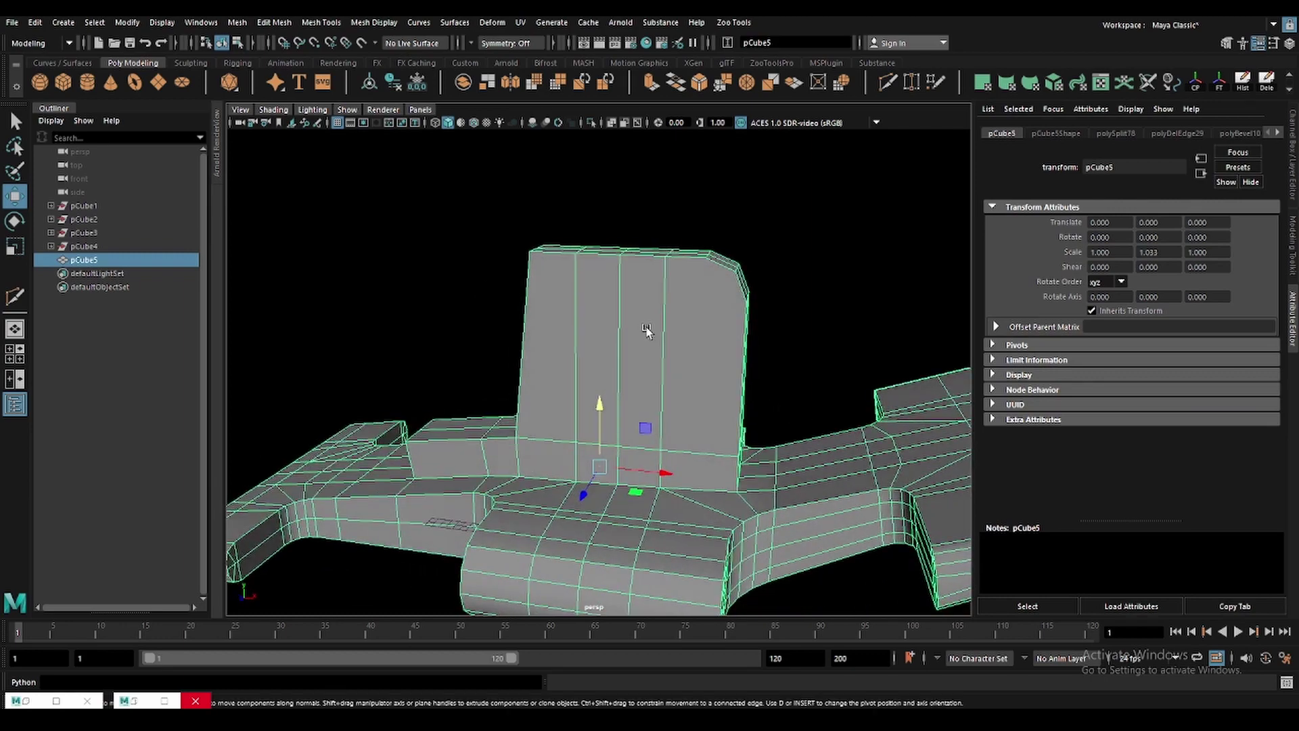
# Select the raised block's side face and the flat face beside it, then show the four-view layout.
pyautogui.moveTo(616, 331)
pyautogui.keyDown('alt'); pyautogui.mouseDown()
pyautogui.moveTo(635, 267)
pyautogui.moveTo(656, 298)
pyautogui.moveTo(605, 364)
pyautogui.mouseUp(); pyautogui.keyUp('alt')
pyautogui.scroll(3, 606, 364)
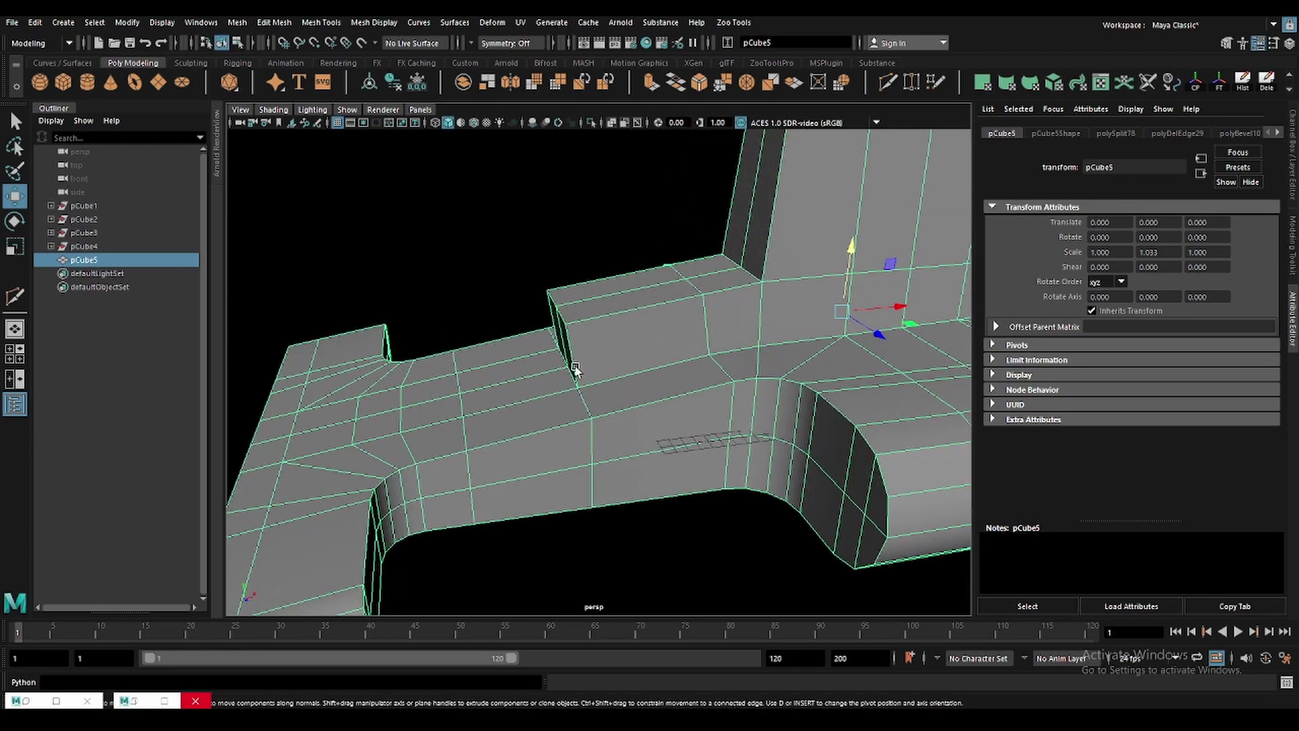
pyautogui.press('F11')
pyautogui.click(561, 339)
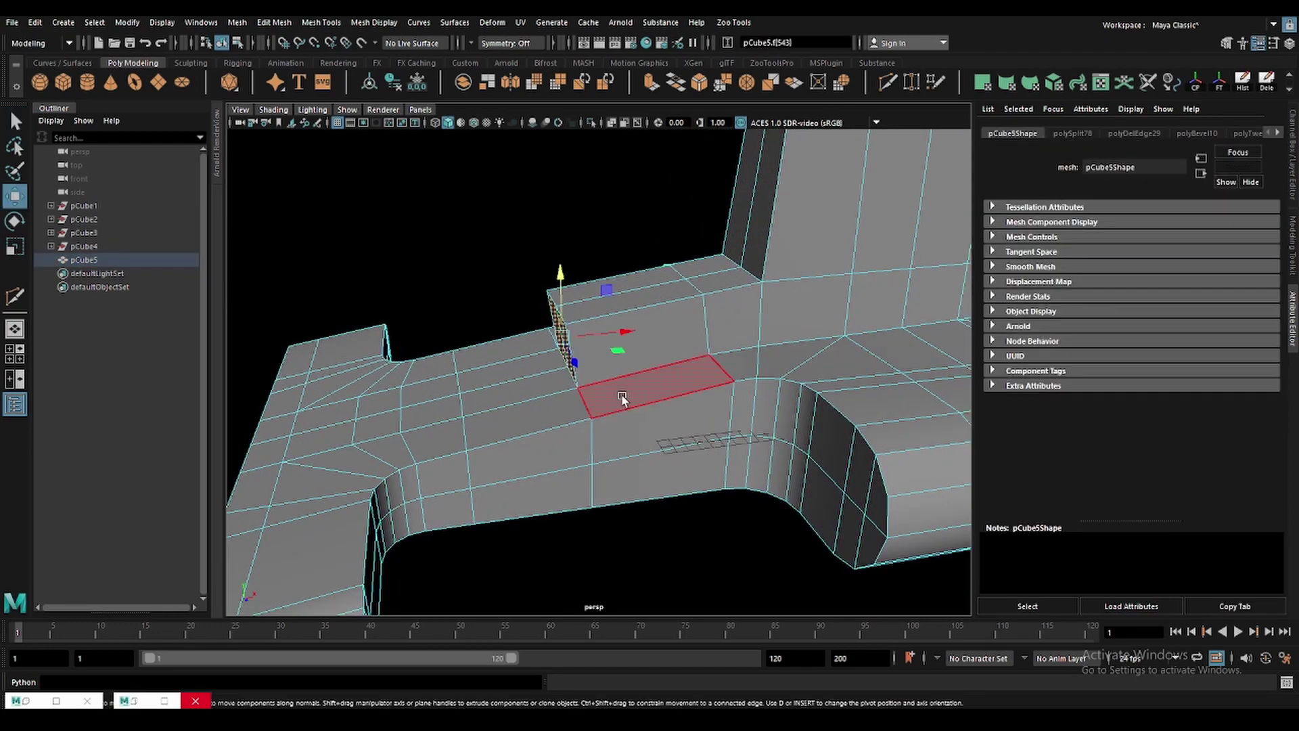
pyautogui.click(619, 339)
pyautogui.keyDown('alt'); pyautogui.moveTo(622, 363); pyautogui.dragTo(552, 376); pyautogui.keyUp('alt')
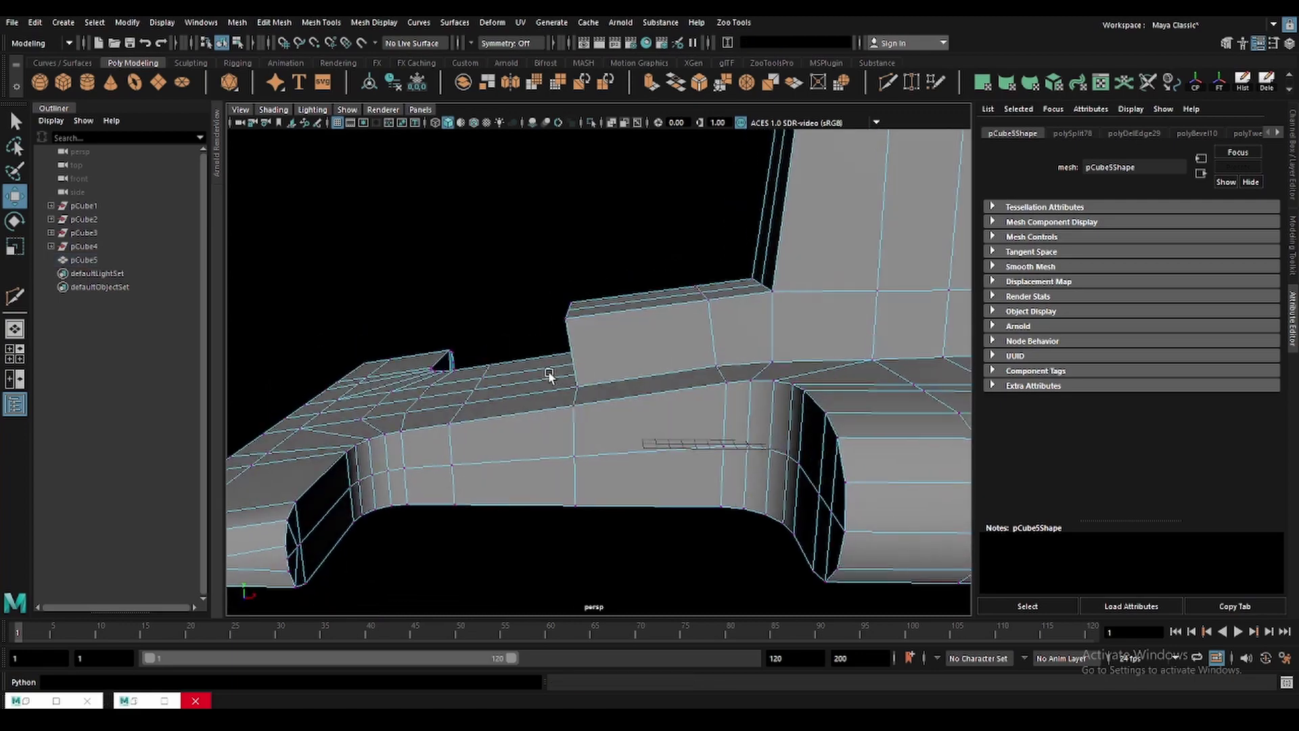
pyautogui.press('space')
pyautogui.press('space')
pyautogui.scroll(-3, 440, 406)
# In the wireframe front view, shift the block's end vertices sideways along X.
pyautogui.moveTo(413, 349); pyautogui.dragTo(493, 421)
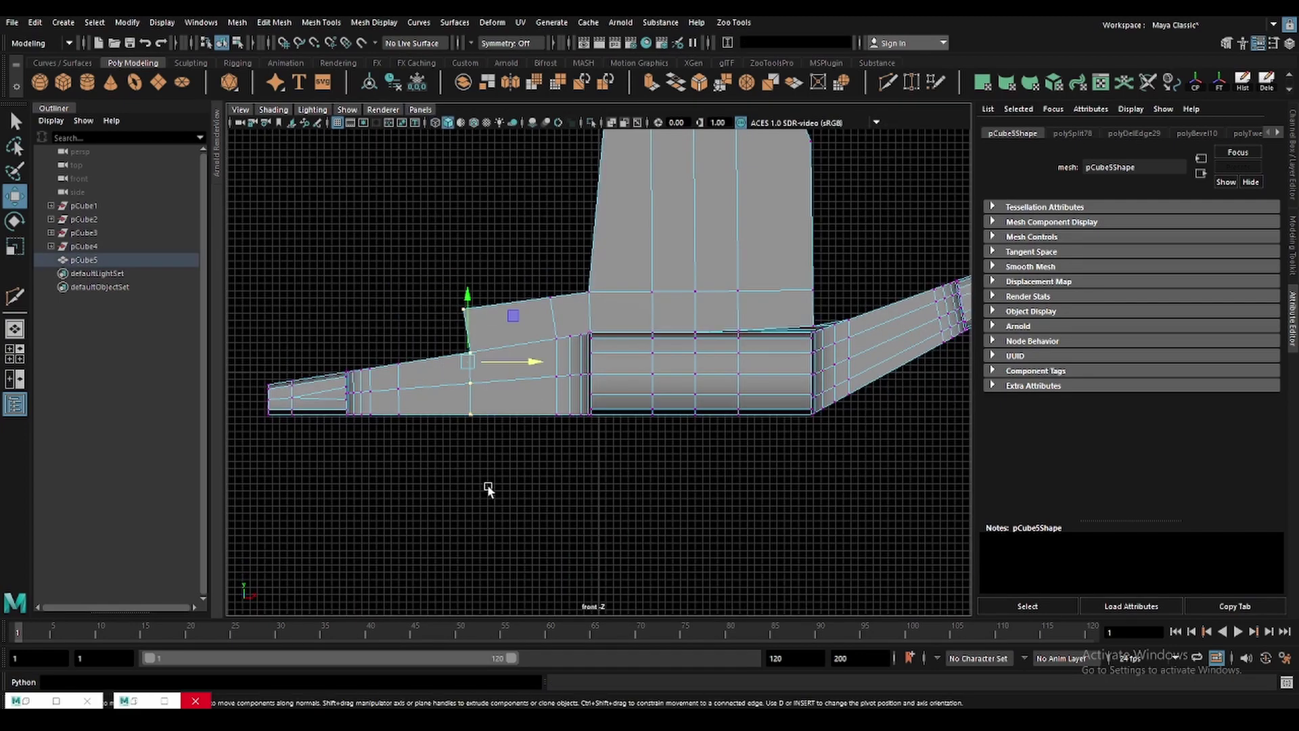
pyautogui.press('4')
pyautogui.scroll(2, 528, 389)
pyautogui.scroll(2, 579, 381)
pyautogui.moveTo(564, 368)
pyautogui.mouseDown()
pyautogui.moveTo(580, 372)
pyautogui.moveTo(551, 377)
pyautogui.mouseUp()
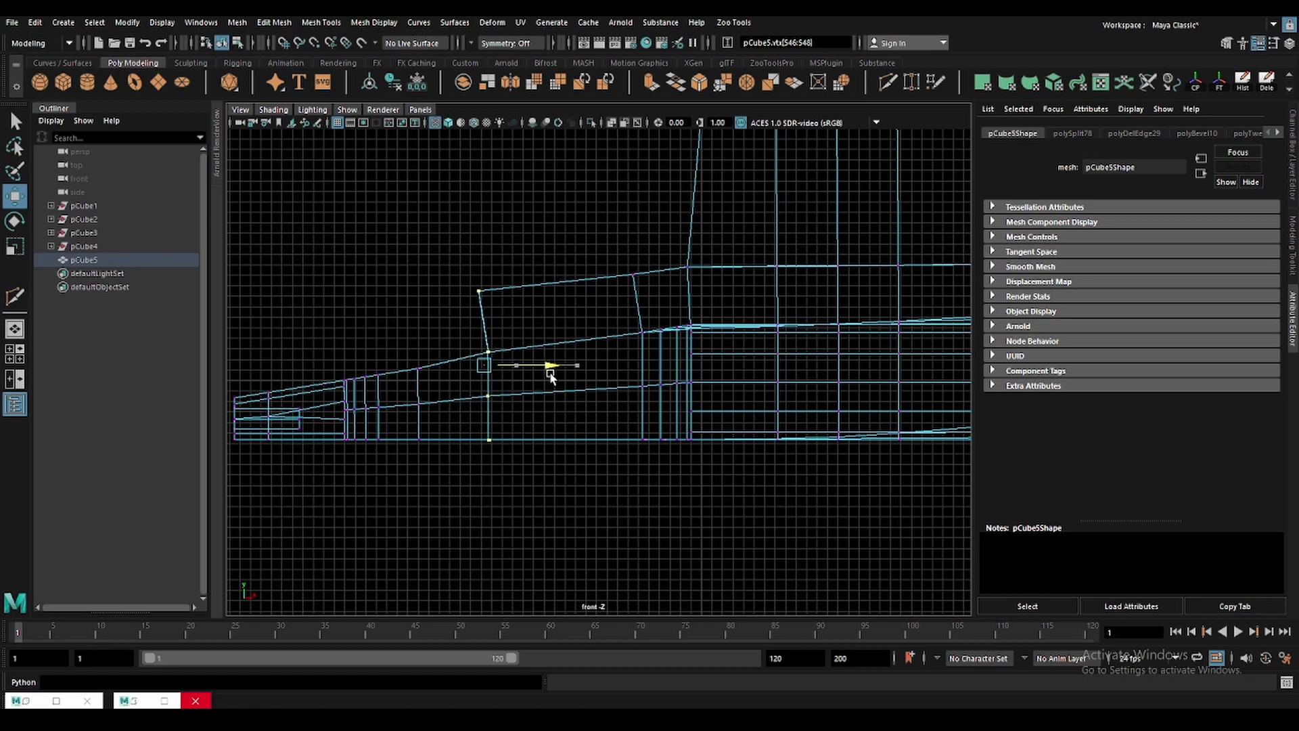
pyautogui.scroll(2, 550, 372)
# Lower the block's top corner vertices slightly, constrained to the vertical direction.
pyautogui.moveTo(474, 338); pyautogui.dragTo(490, 368)
pyautogui.keyDown('alt'); pyautogui.moveTo(489, 368); pyautogui.dragTo(635, 367, button='middle'); pyautogui.keyUp('alt')
pyautogui.click(594, 312)
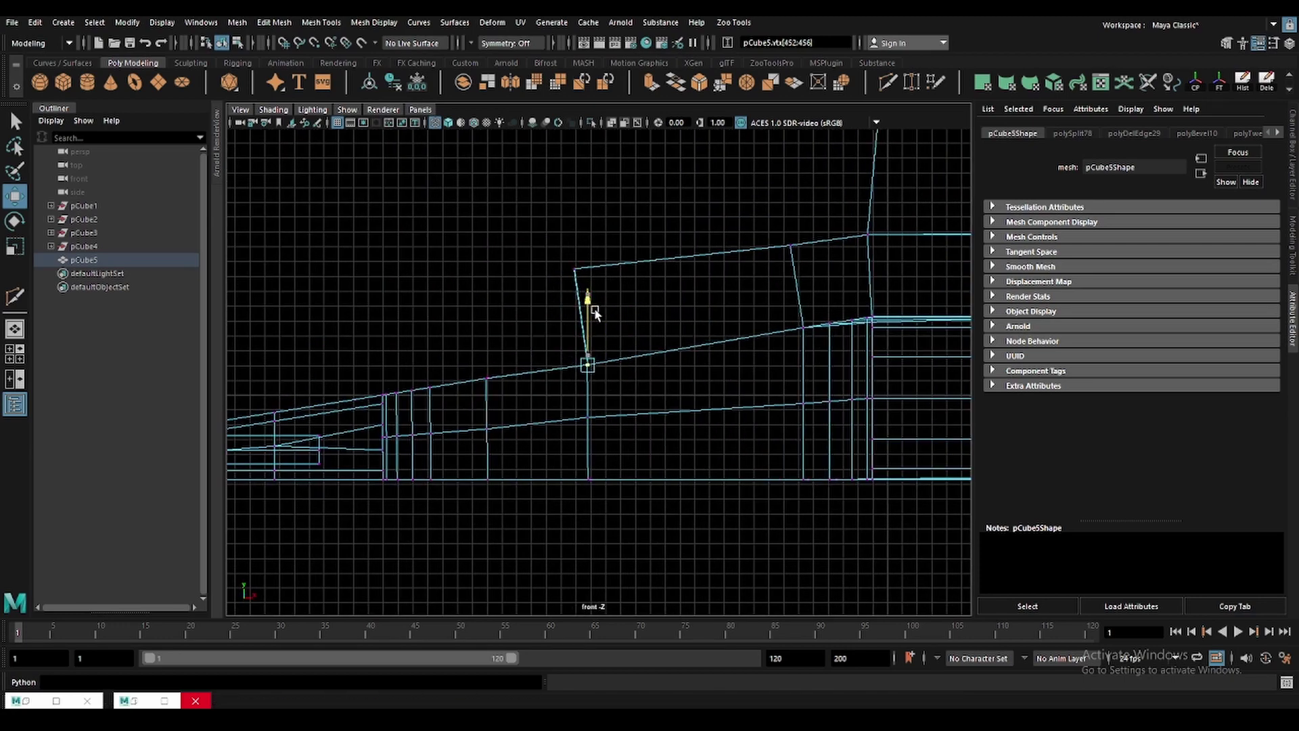
pyautogui.moveTo(553, 237); pyautogui.dragTo(594, 288)
pyautogui.moveTo(576, 203); pyautogui.dragTo(579, 218)
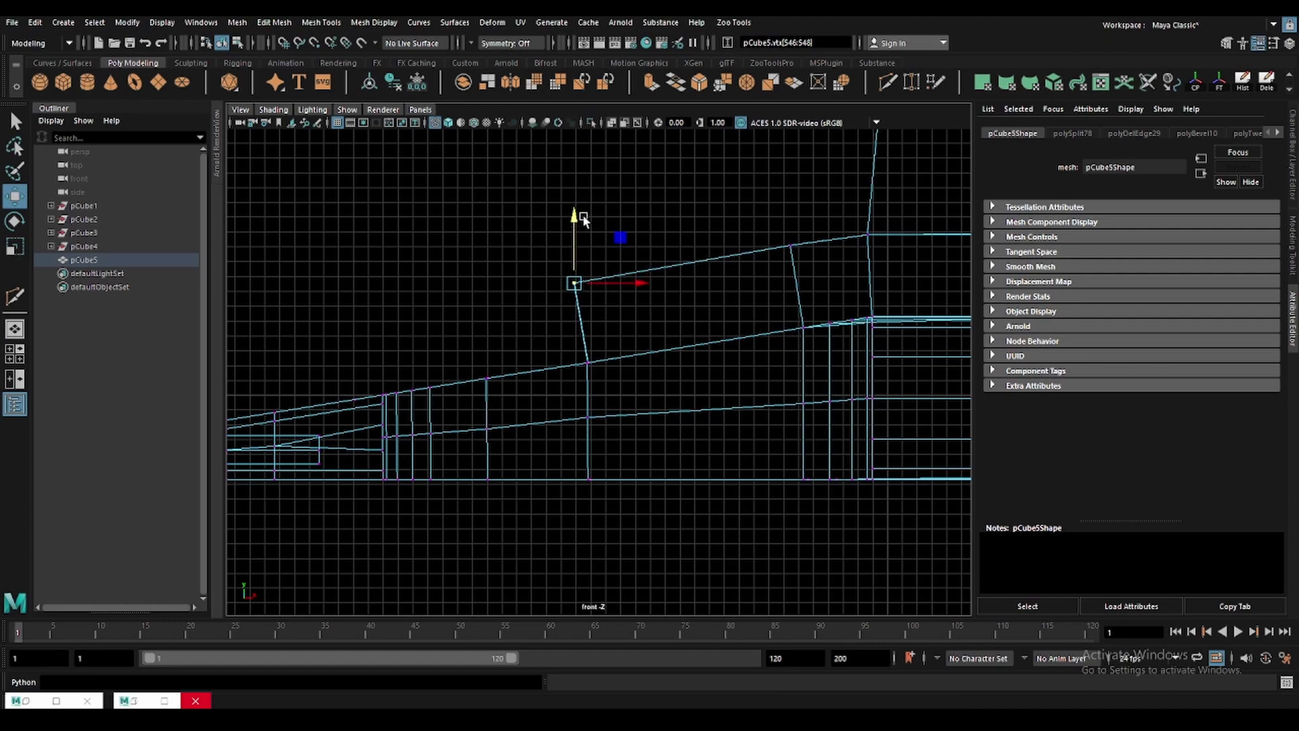
# Return to the shaded perspective view and select the block's vertical end edges.
pyautogui.press('space')
pyautogui.press('space')
pyautogui.press('f')
pyautogui.press('q')
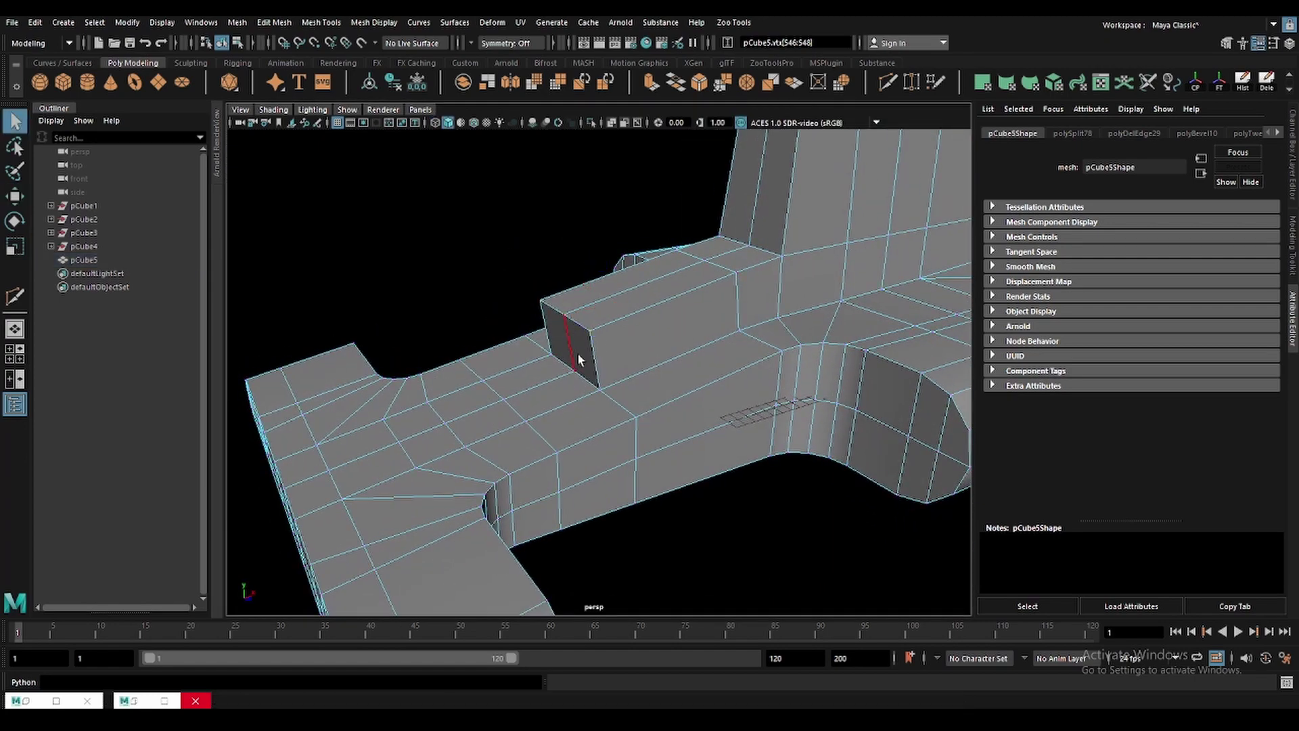
pyautogui.click(593, 362)
pyautogui.keyDown('alt'); pyautogui.moveTo(547, 336); pyautogui.dragTo(659, 393); pyautogui.keyUp('alt')
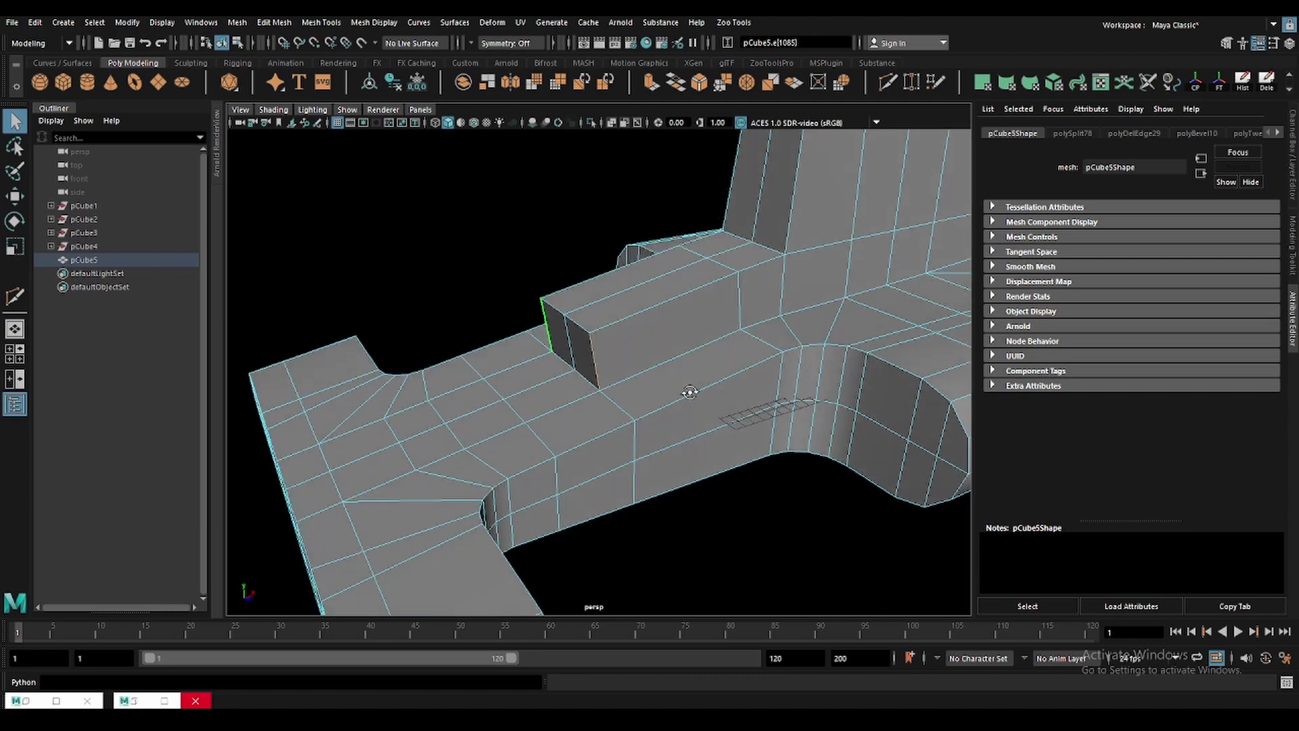
pyautogui.click(668, 375)
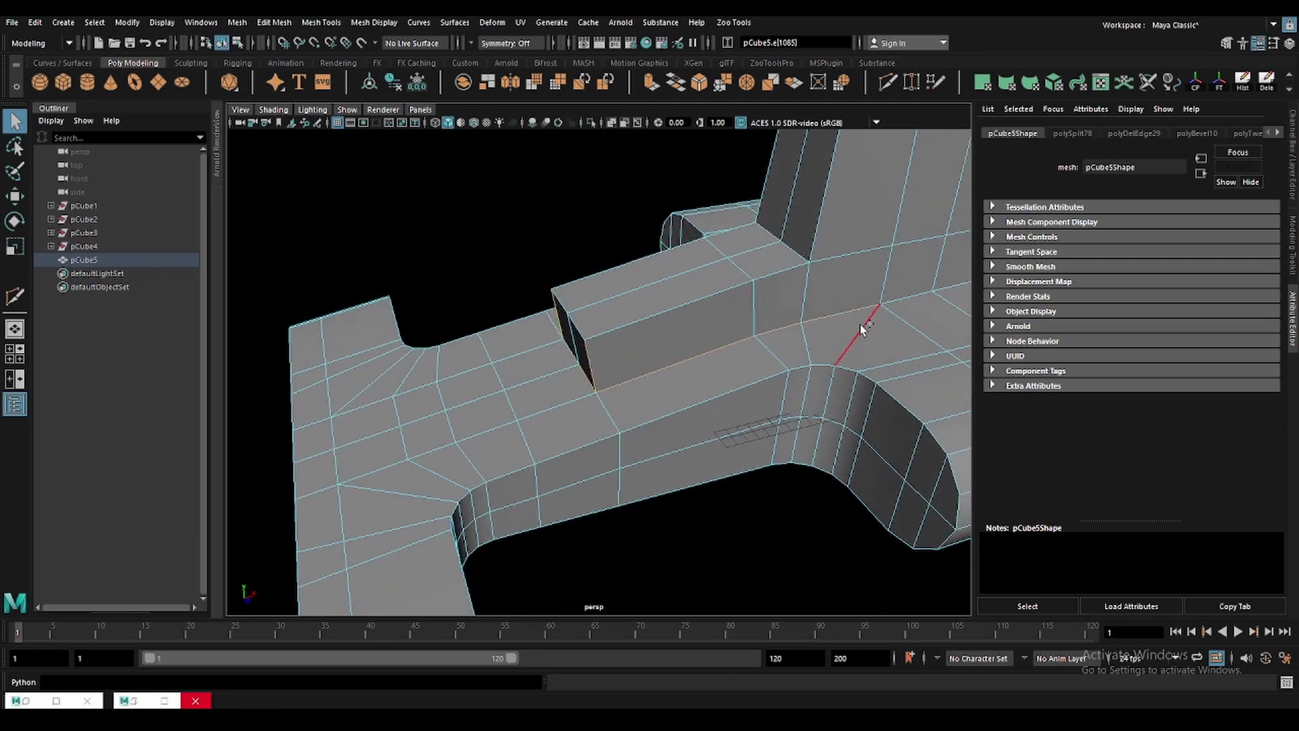
pyautogui.press('a')
# Orbit around the base to inspect the fin in wireframe, with the Move tool active.
pyautogui.keyDown('alt'); pyautogui.moveTo(749, 379); pyautogui.dragTo(613, 410); pyautogui.keyUp('alt')
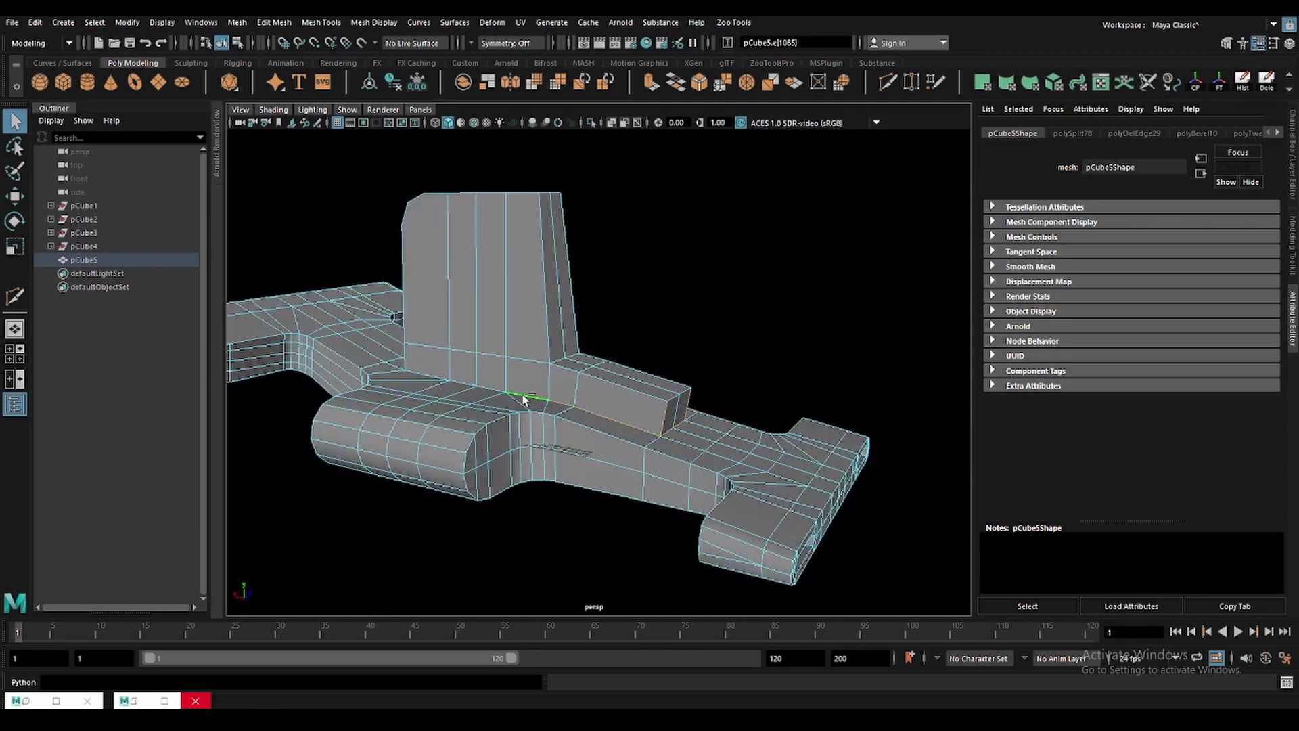
pyautogui.moveTo(490, 391)
pyautogui.keyDown('alt'); pyautogui.mouseDown()
pyautogui.moveTo(497, 455)
pyautogui.moveTo(838, 452)
pyautogui.moveTo(655, 459)
pyautogui.moveTo(577, 427)
pyautogui.mouseUp(); pyautogui.keyUp('alt')
pyautogui.press('w')
pyautogui.scroll(5, 777, 373)
pyautogui.press('4')
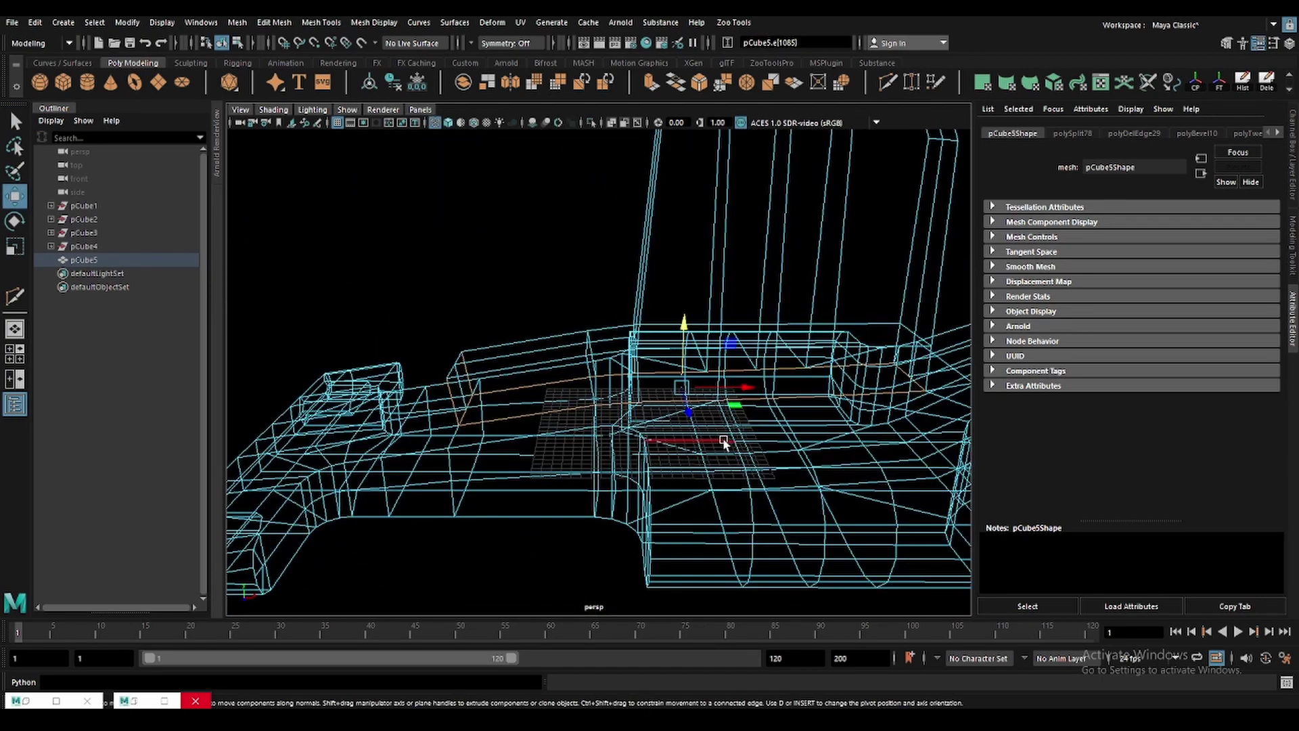
pyautogui.scroll(-3, 724, 441)
pyautogui.keyDown('alt'); pyautogui.moveTo(724, 441); pyautogui.dragTo(725, 458); pyautogui.keyUp('alt')
pyautogui.press('5')
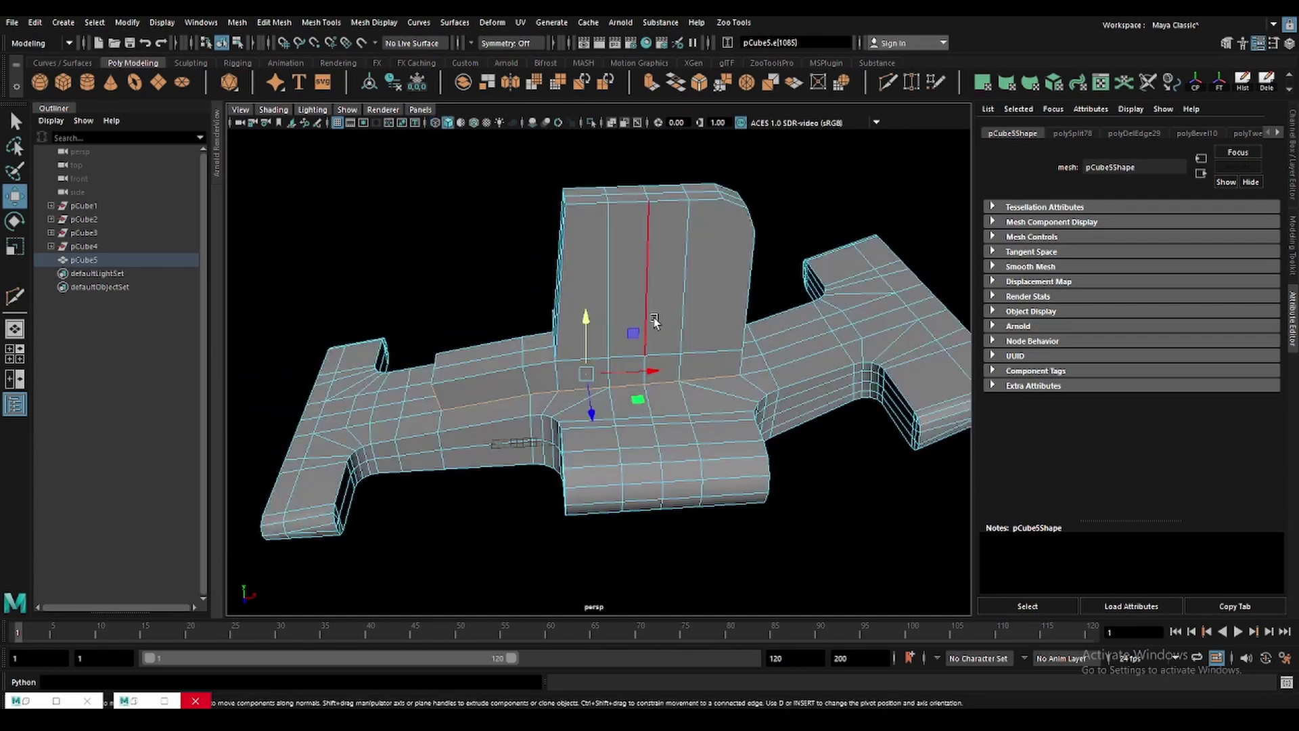
# Select vertical edges on the fin and inspect it from another angle.
pyautogui.moveTo(723, 338)
pyautogui.keyDown('alt'); pyautogui.mouseDown()
pyautogui.moveTo(624, 356)
pyautogui.moveTo(575, 307)
pyautogui.moveTo(450, 342)
pyautogui.moveTo(733, 327)
pyautogui.moveTo(617, 282)
pyautogui.mouseUp(); pyautogui.keyUp('alt')
pyautogui.click(626, 365)
pyautogui.click(574, 270)
pyautogui.press('q')
pyautogui.keyDown('alt'); pyautogui.moveTo(570, 330); pyautogui.dragTo(672, 314); pyautogui.keyUp('alt')
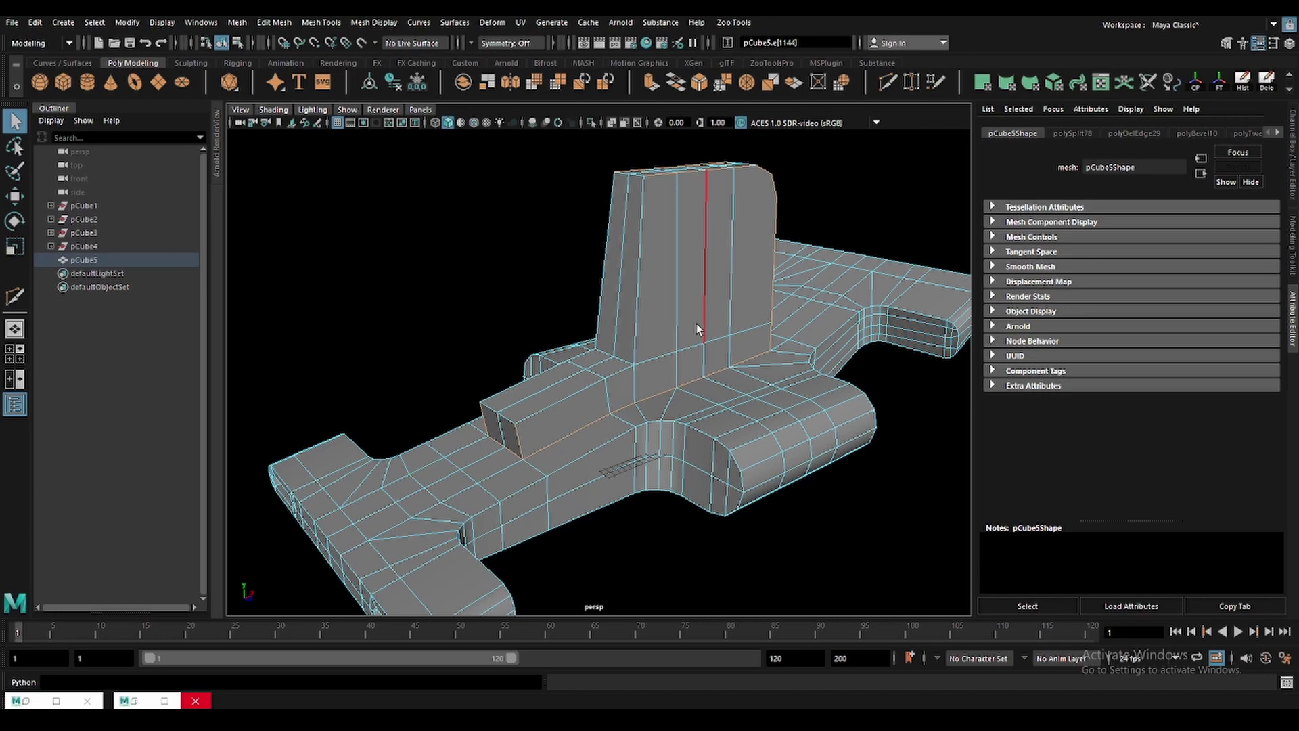
# Bevel the selected car-body edges with 2 segments at fraction 1, then orbit to inspect.
pyautogui.scroll(5, 647, 348)
pyautogui.scroll(-8, 624, 340)
pyautogui.scroll(4, 626, 350)
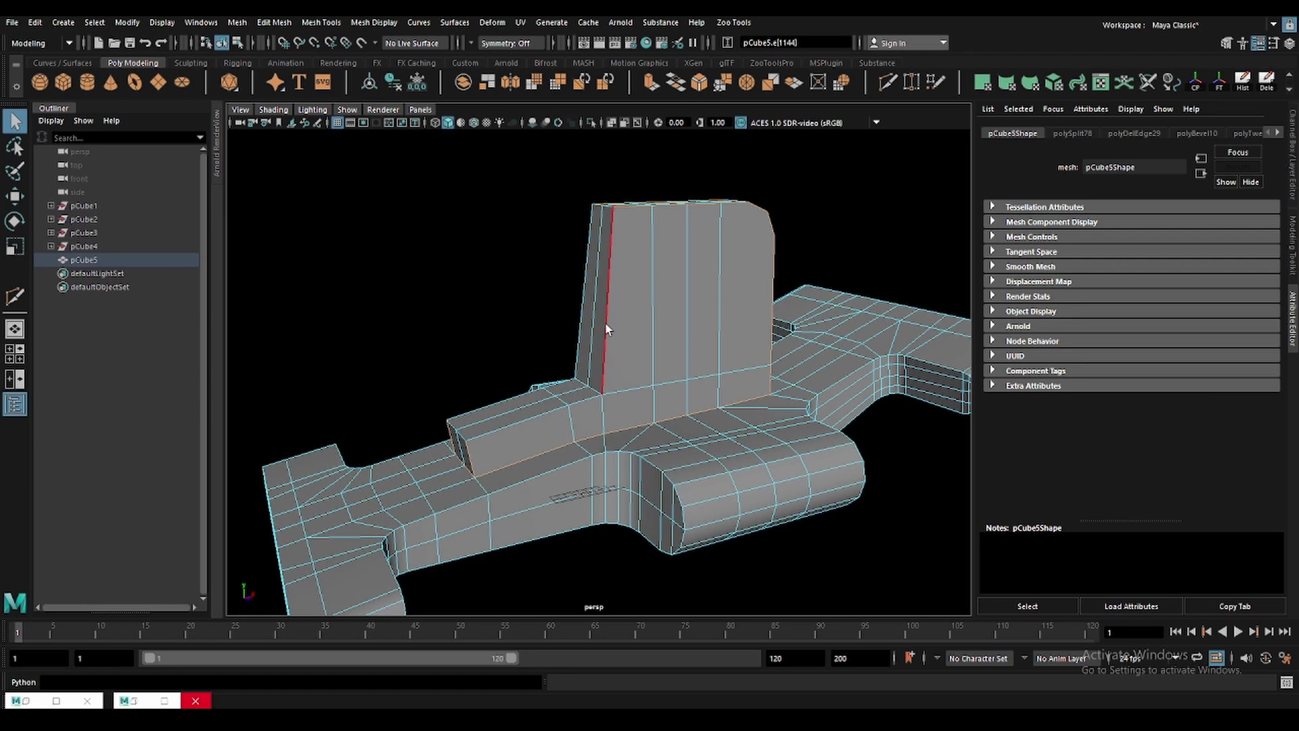
pyautogui.hotkey('ctrl', 'b')
pyautogui.moveTo(1142, 268); pyautogui.dragTo(1286, 271)
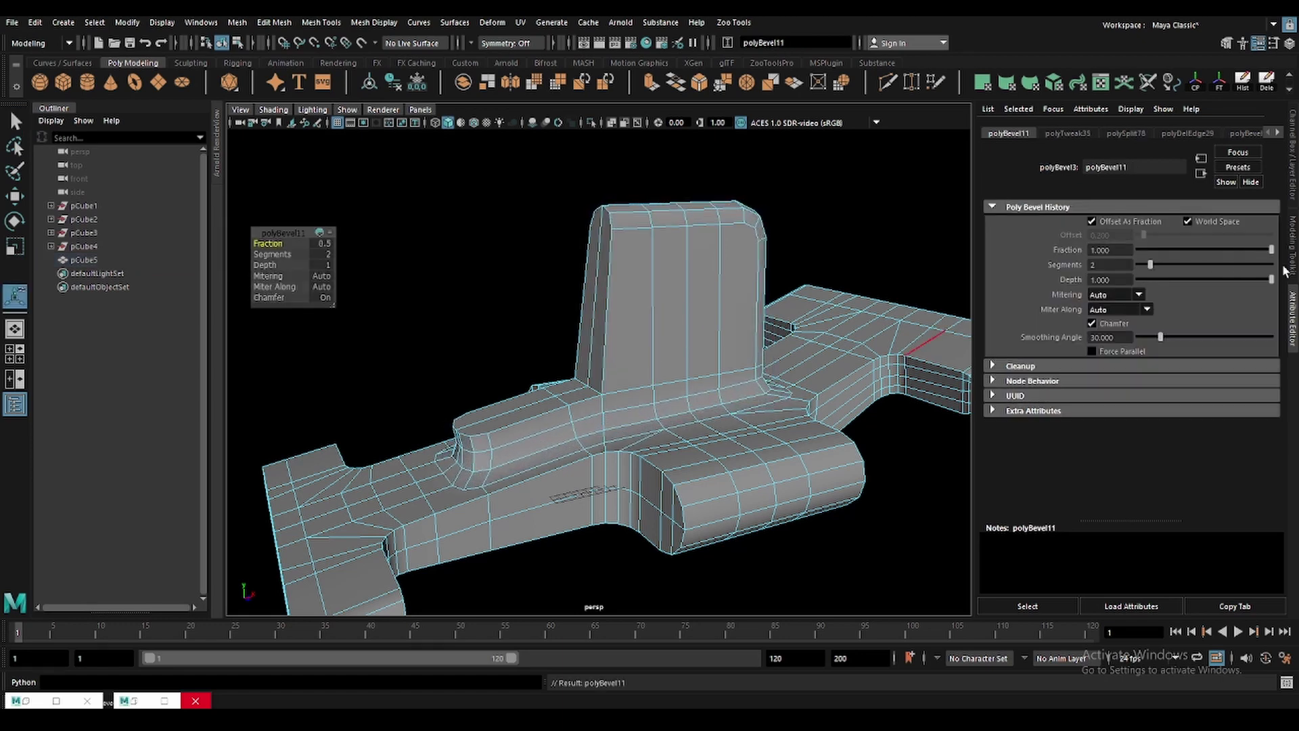
pyautogui.keyDown('alt'); pyautogui.moveTo(663, 339); pyautogui.dragTo(699, 334); pyautogui.keyUp('alt')
pyautogui.moveTo(1271, 249)
pyautogui.mouseDown()
pyautogui.moveTo(1232, 255)
pyautogui.moveTo(1291, 257)
pyautogui.mouseUp()
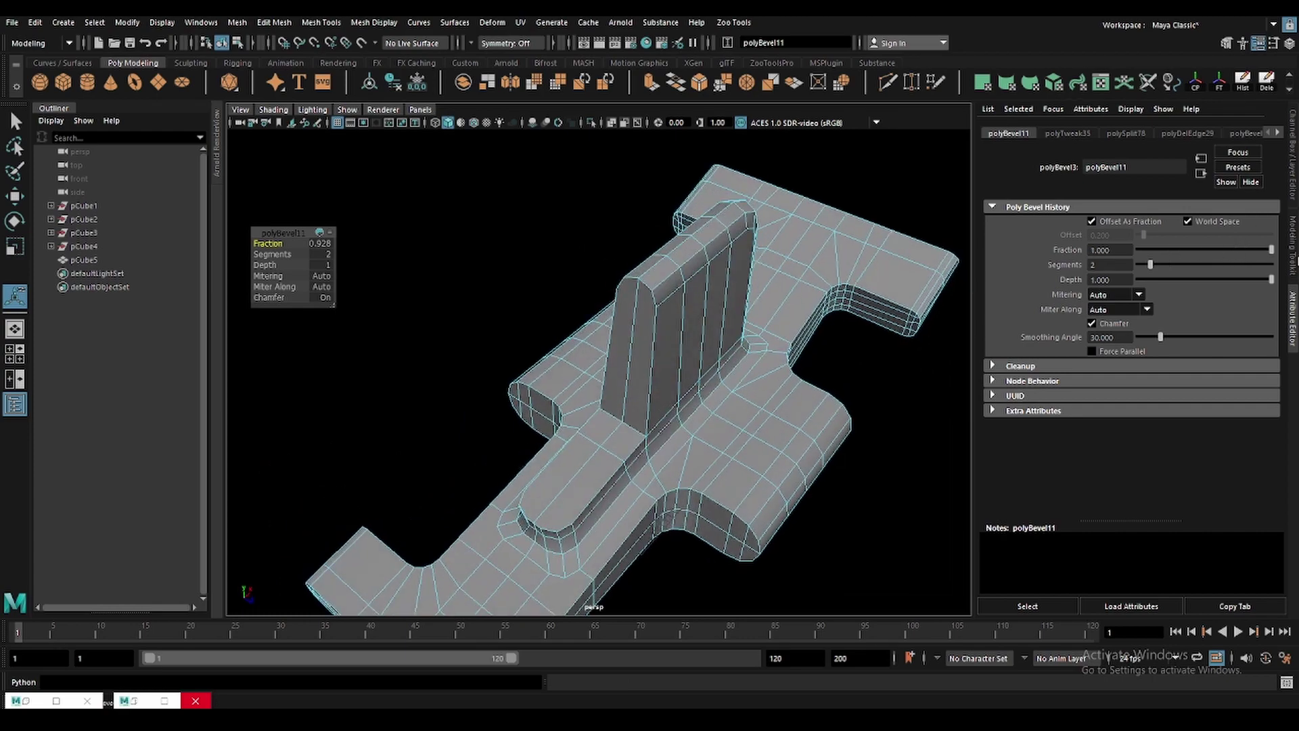
pyautogui.moveTo(664, 325)
pyautogui.keyDown('alt'); pyautogui.mouseDown()
pyautogui.moveTo(606, 328)
pyautogui.moveTo(655, 319)
pyautogui.moveTo(623, 313)
pyautogui.moveTo(641, 319)
pyautogui.moveTo(650, 267)
pyautogui.mouseUp(); pyautogui.keyUp('alt')
# Zoom in and orbit around the bevelled slot, then select the car body.
pyautogui.moveTo(650, 267)
pyautogui.keyDown('alt'); pyautogui.mouseDown(button='right')
pyautogui.moveTo(565, 333)
pyautogui.moveTo(609, 305)
pyautogui.mouseUp(button='right'); pyautogui.keyUp('alt')
pyautogui.keyDown('shift'); pyautogui.moveTo(609, 304); pyautogui.dragTo(633, 278, button='right'); pyautogui.keyUp('shift')
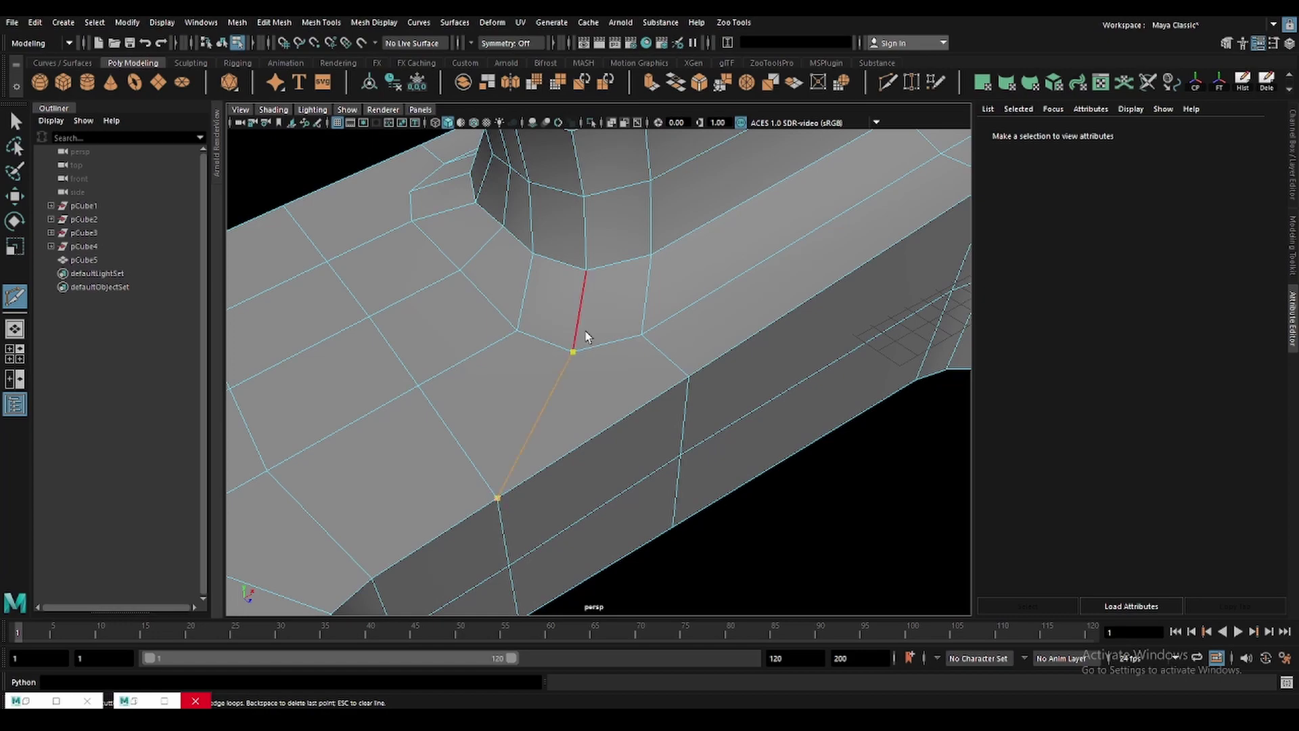
pyautogui.keyDown('alt'); pyautogui.moveTo(586, 337); pyautogui.dragTo(555, 359, button='right'); pyautogui.keyUp('alt')
pyautogui.keyDown('alt'); pyautogui.moveTo(555, 359); pyautogui.dragTo(610, 345); pyautogui.keyUp('alt')
pyautogui.keyDown('alt'); pyautogui.moveTo(609, 345); pyautogui.dragTo(643, 339, button='right'); pyautogui.keyUp('alt')
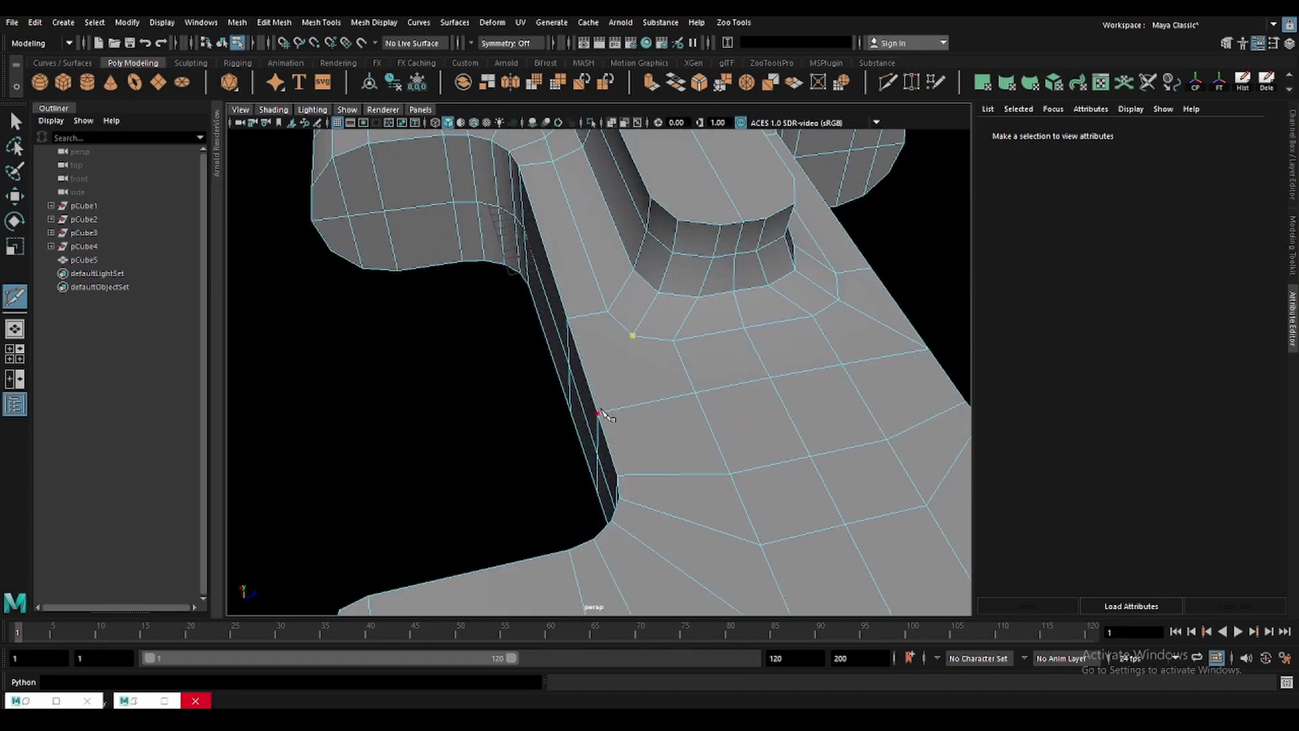
pyautogui.keyDown('alt'); pyautogui.moveTo(605, 414); pyautogui.dragTo(596, 354, button='right'); pyautogui.keyUp('alt')
pyautogui.keyDown('alt'); pyautogui.moveTo(596, 354); pyautogui.dragTo(379, 433); pyautogui.keyUp('alt')
pyautogui.keyDown('alt'); pyautogui.moveTo(379, 433); pyautogui.dragTo(582, 467, button='right'); pyautogui.keyUp('alt')
pyautogui.press('w')
pyautogui.click(650, 313)
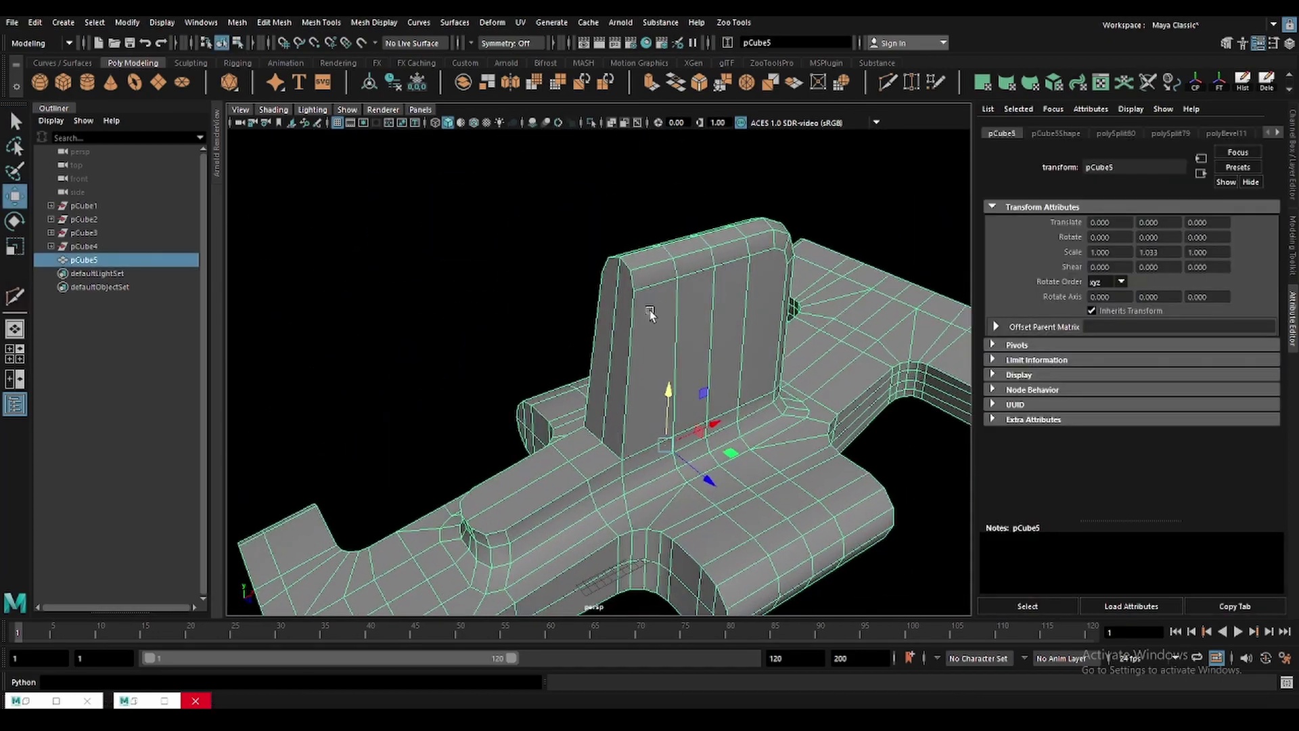
# Cut supporting edges along the bevelled slot from a close-up top view.
pyautogui.keyDown('alt'); pyautogui.moveTo(650, 310); pyautogui.dragTo(648, 399); pyautogui.keyUp('alt')
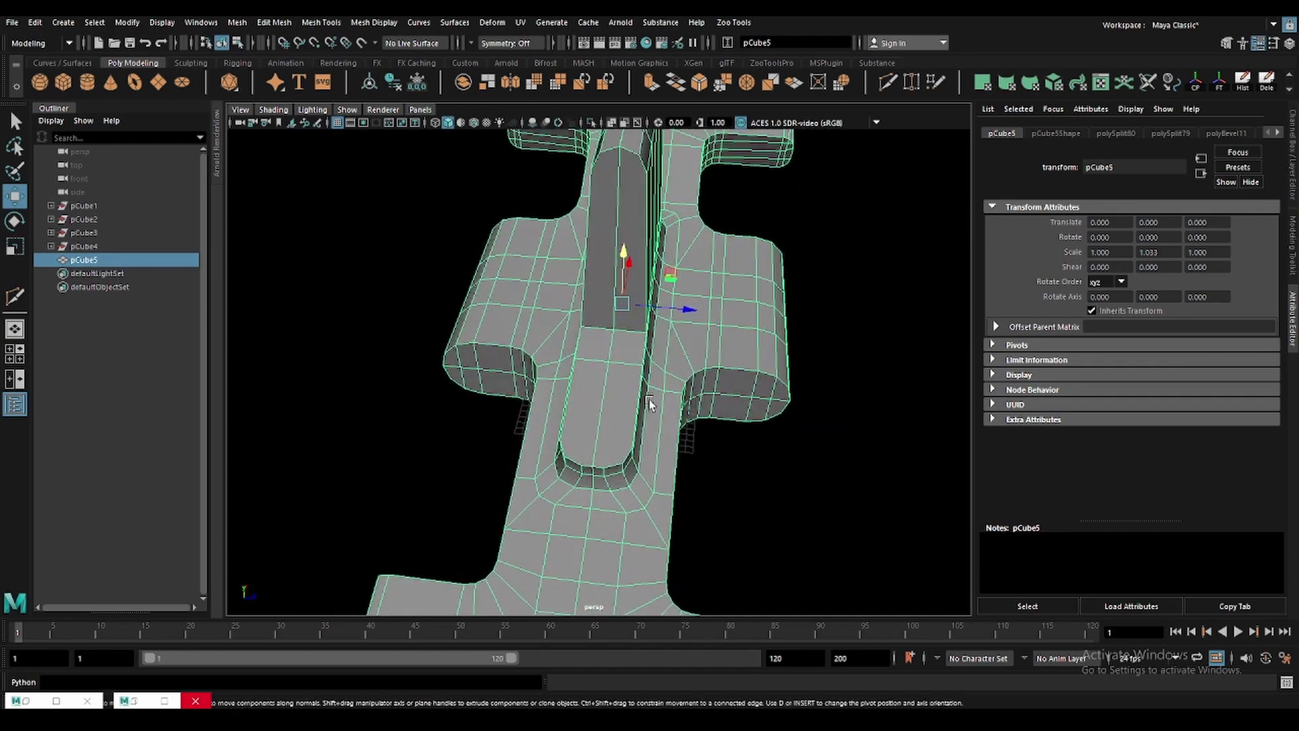
pyautogui.keyDown('alt'); pyautogui.moveTo(649, 400); pyautogui.dragTo(609, 339, button='right'); pyautogui.keyUp('alt')
pyautogui.keyDown('alt'); pyautogui.moveTo(609, 339); pyautogui.dragTo(595, 318); pyautogui.keyUp('alt')
pyautogui.keyDown('shift'); pyautogui.moveTo(596, 318); pyautogui.dragTo(591, 310, button='right'); pyautogui.keyUp('shift')
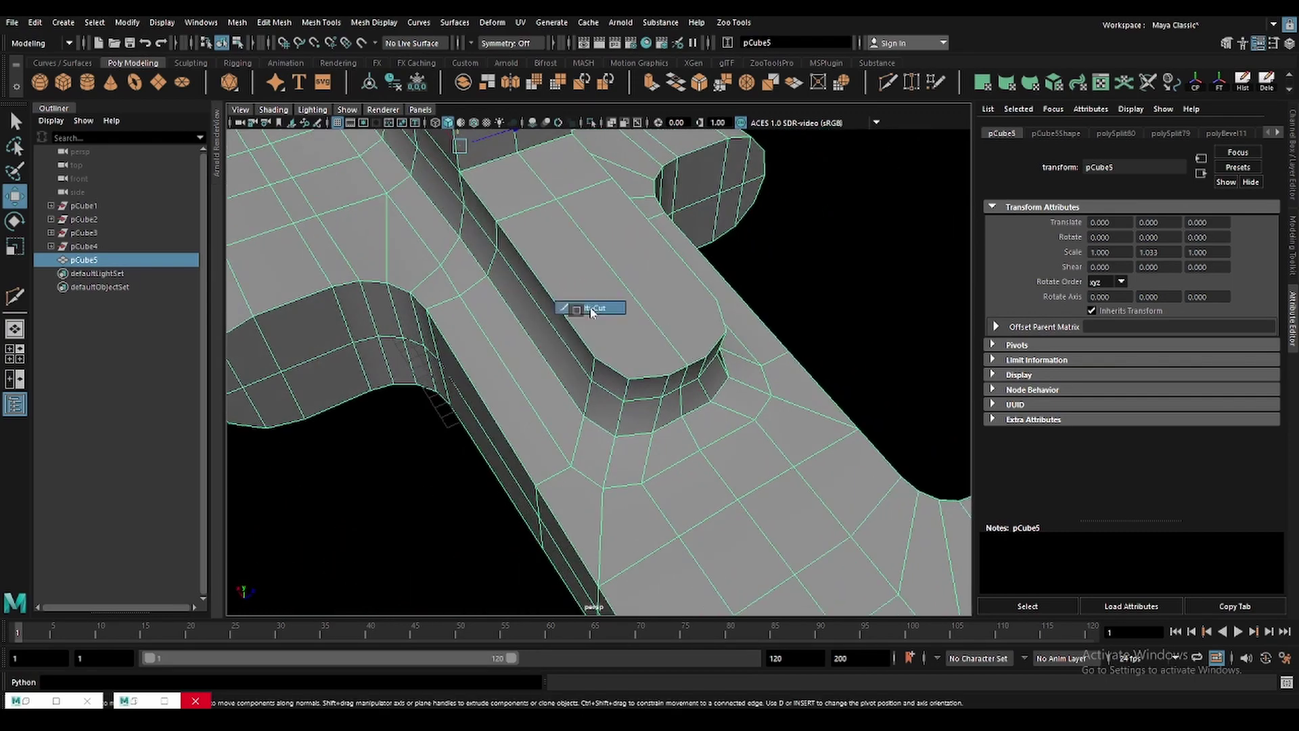
pyautogui.moveTo(593, 357)
pyautogui.keyDown('alt'); pyautogui.mouseDown()
pyautogui.moveTo(623, 379)
pyautogui.moveTo(593, 385)
pyautogui.mouseUp(); pyautogui.keyUp('alt')
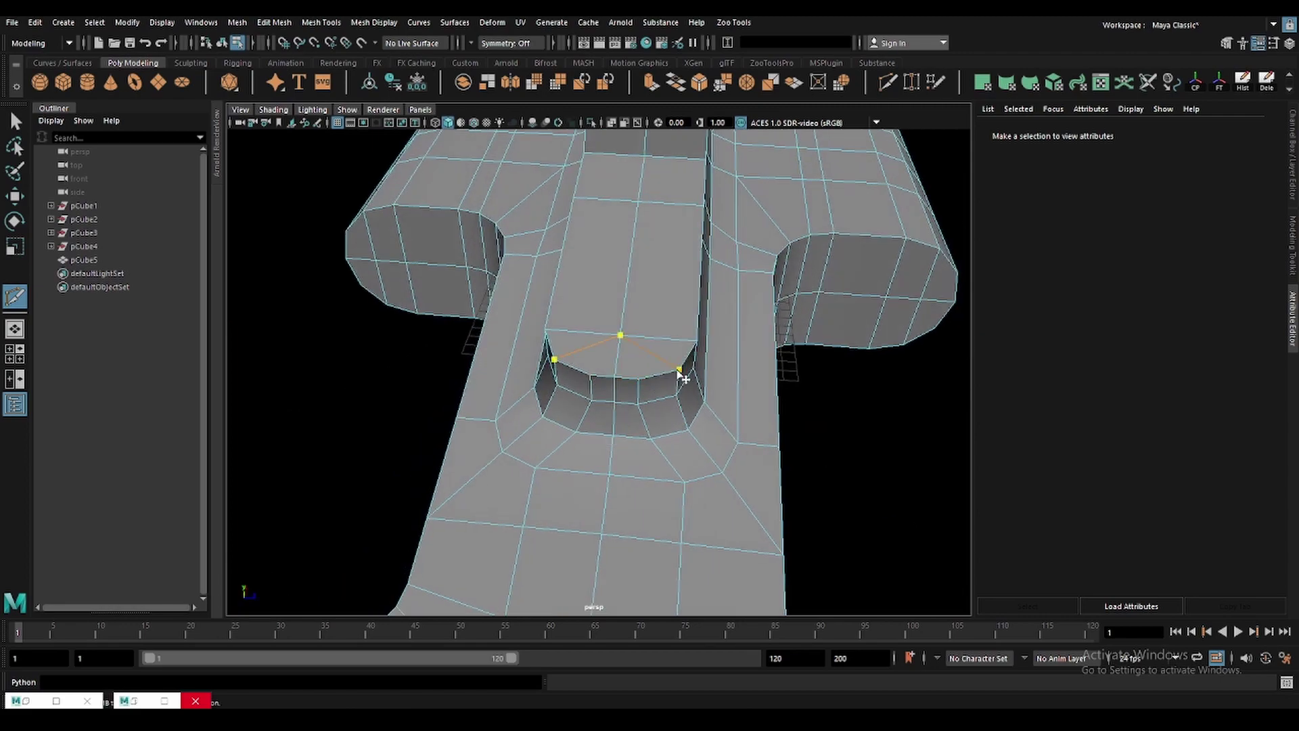
pyautogui.press('w')
# Add further edge cuts around the slot from a low side angle.
pyautogui.moveTo(681, 374)
pyautogui.keyDown('alt'); pyautogui.mouseDown()
pyautogui.moveTo(640, 364)
pyautogui.moveTo(630, 318)
pyautogui.moveTo(618, 348)
pyautogui.mouseUp(); pyautogui.keyUp('alt')
pyautogui.click(628, 287)
pyautogui.press('f')
pyautogui.keyDown('shift'); pyautogui.moveTo(618, 348); pyautogui.dragTo(595, 379, button='right'); pyautogui.keyUp('shift')
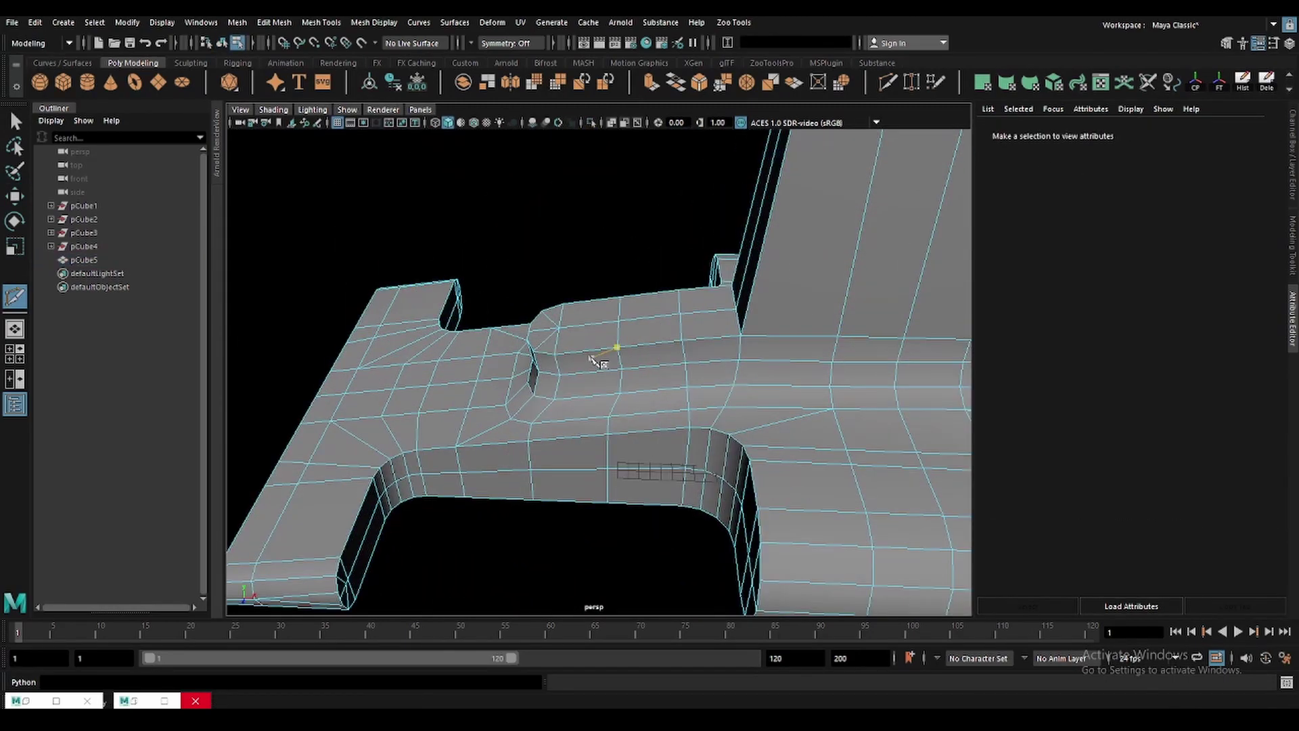
pyautogui.moveTo(595, 362)
pyautogui.keyDown('alt'); pyautogui.mouseDown()
pyautogui.moveTo(567, 349)
pyautogui.moveTo(633, 342)
pyautogui.moveTo(696, 284)
pyautogui.moveTo(568, 315)
pyautogui.mouseUp(); pyautogui.keyUp('alt')
pyautogui.press('q')
# Select the edge loop around the base of the backrest block.
pyautogui.press('w')
pyautogui.click(567, 385)
pyautogui.press('F10')
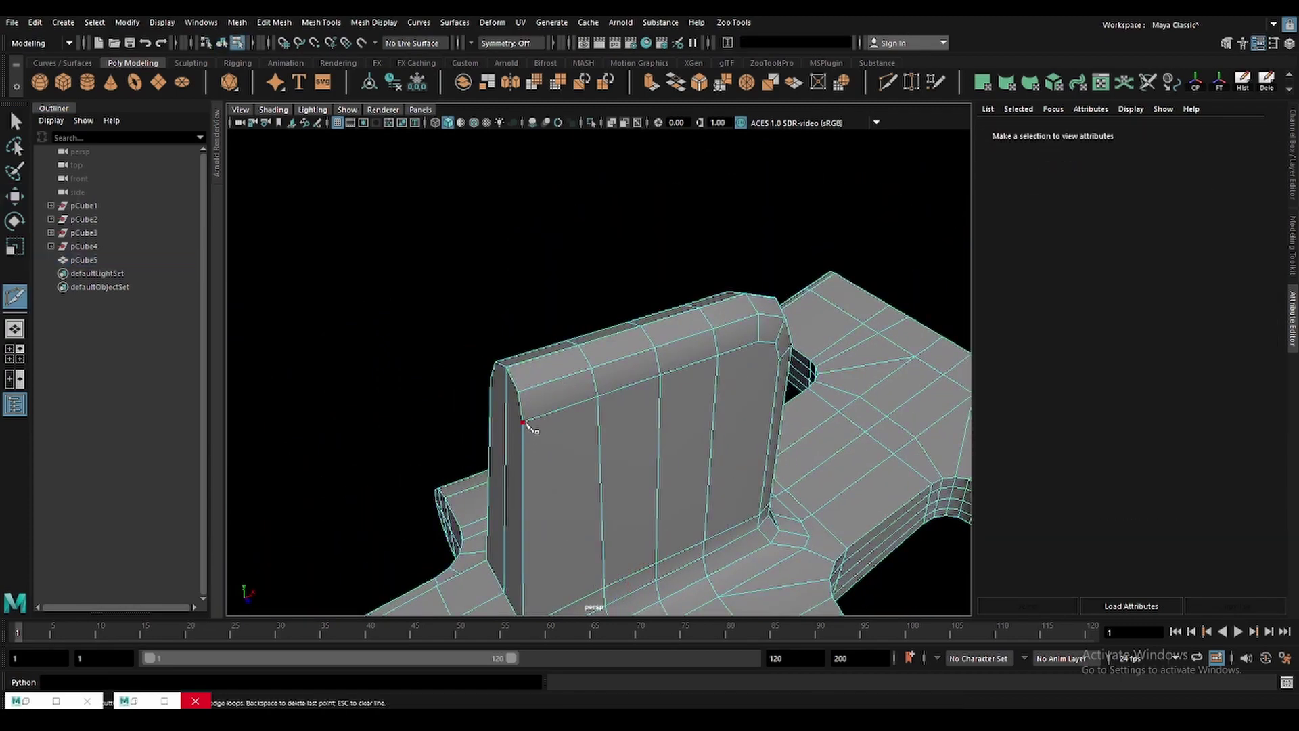
pyautogui.keyDown('alt'); pyautogui.moveTo(526, 427); pyautogui.dragTo(667, 435); pyautogui.keyUp('alt')
pyautogui.moveTo(813, 384)
pyautogui.keyDown('alt'); pyautogui.mouseDown()
pyautogui.moveTo(493, 334)
pyautogui.moveTo(606, 379)
pyautogui.moveTo(535, 425)
pyautogui.moveTo(662, 325)
pyautogui.moveTo(449, 430)
pyautogui.mouseUp(); pyautogui.keyUp('alt')
pyautogui.press('q')
pyautogui.doubleClick(591, 392)
pyautogui.press('r')
# Commit a supporting edge cut around the seat's backrest base.
pyautogui.keyDown('shift'); pyautogui.moveTo(449, 430); pyautogui.dragTo(449, 429, button='right'); pyautogui.keyUp('shift')
pyautogui.keyDown('alt'); pyautogui.moveTo(450, 430); pyautogui.dragTo(487, 372); pyautogui.keyUp('alt')
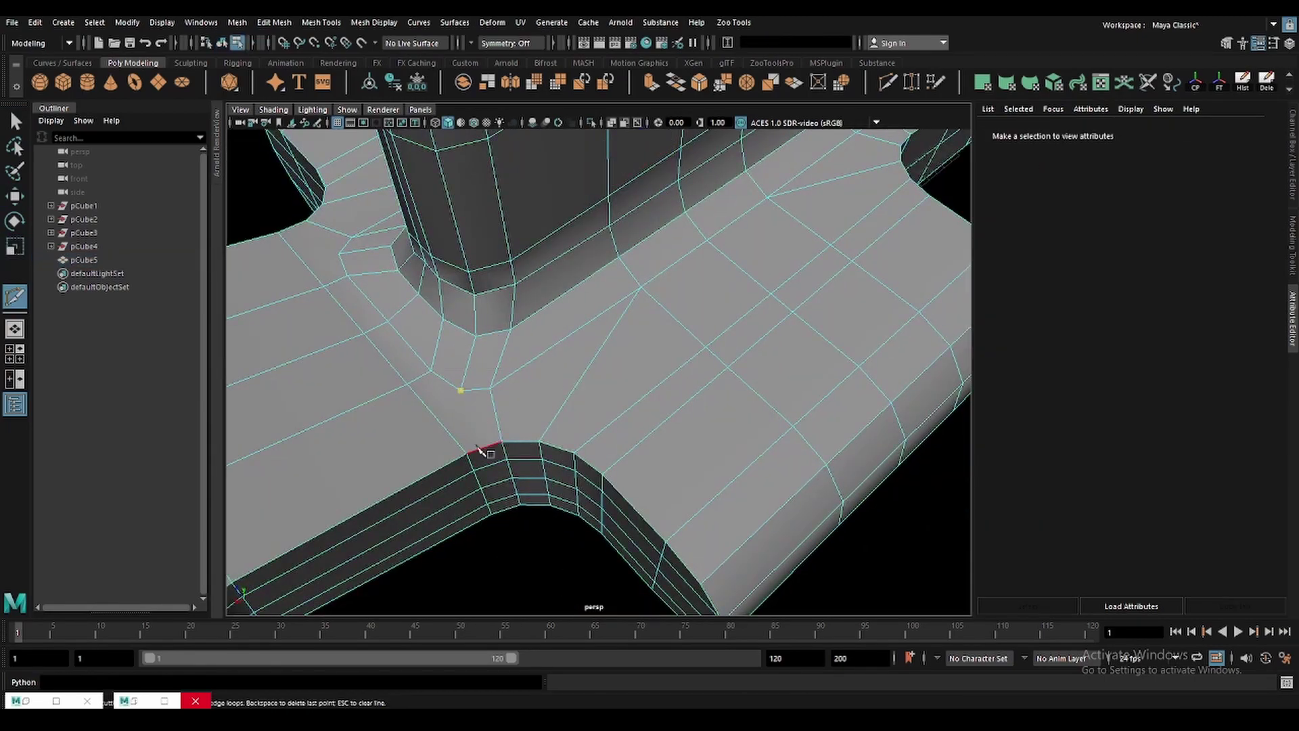
pyautogui.rightClick(474, 453)
pyautogui.moveTo(474, 454)
pyautogui.keyDown('alt'); pyautogui.mouseDown()
pyautogui.moveTo(449, 334)
pyautogui.moveTo(565, 206)
pyautogui.moveTo(549, 337)
pyautogui.moveTo(538, 232)
pyautogui.moveTo(626, 394)
pyautogui.moveTo(667, 377)
pyautogui.moveTo(623, 354)
pyautogui.mouseUp(); pyautogui.keyUp('alt')
pyautogui.press('q')
pyautogui.press('w')
# Select edges on the raised ridge, toggling the smooth preview to check them.
pyautogui.scroll(5, 690, 338)
pyautogui.press('3')
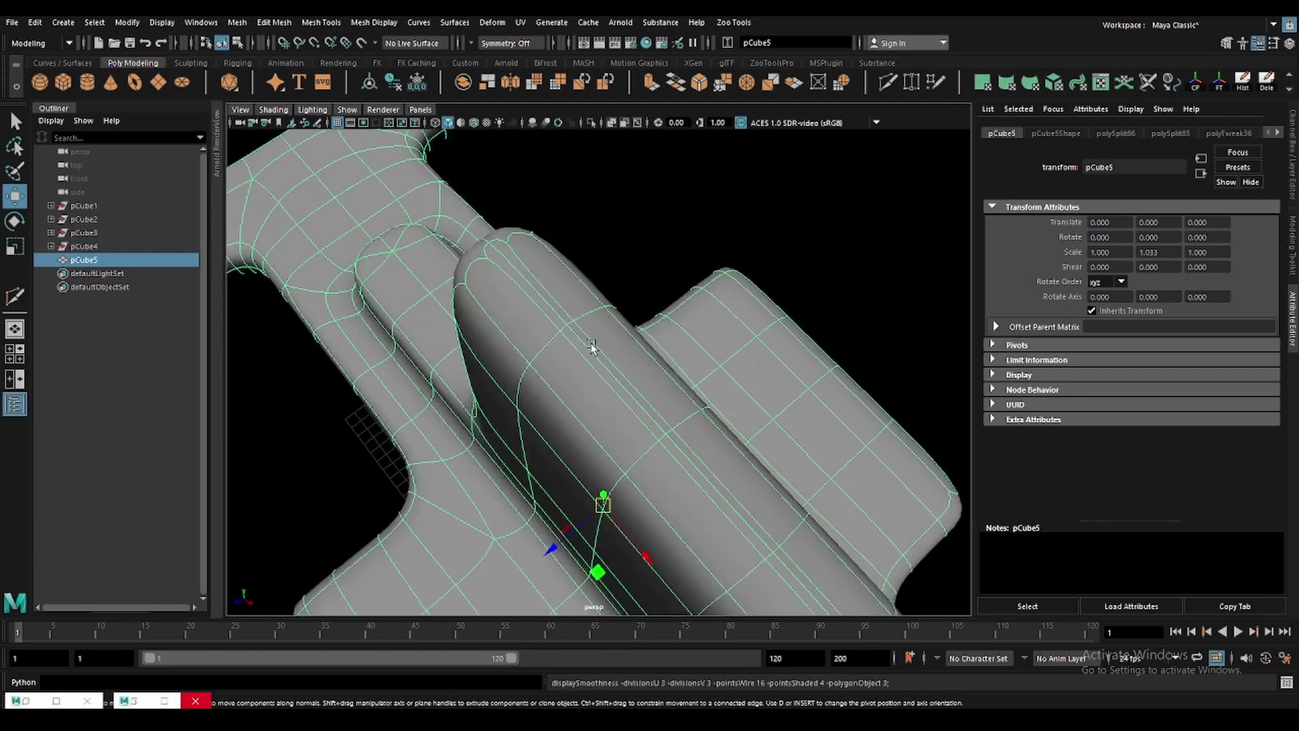
pyautogui.press('q')
pyautogui.press('F10')
pyautogui.click(521, 294)
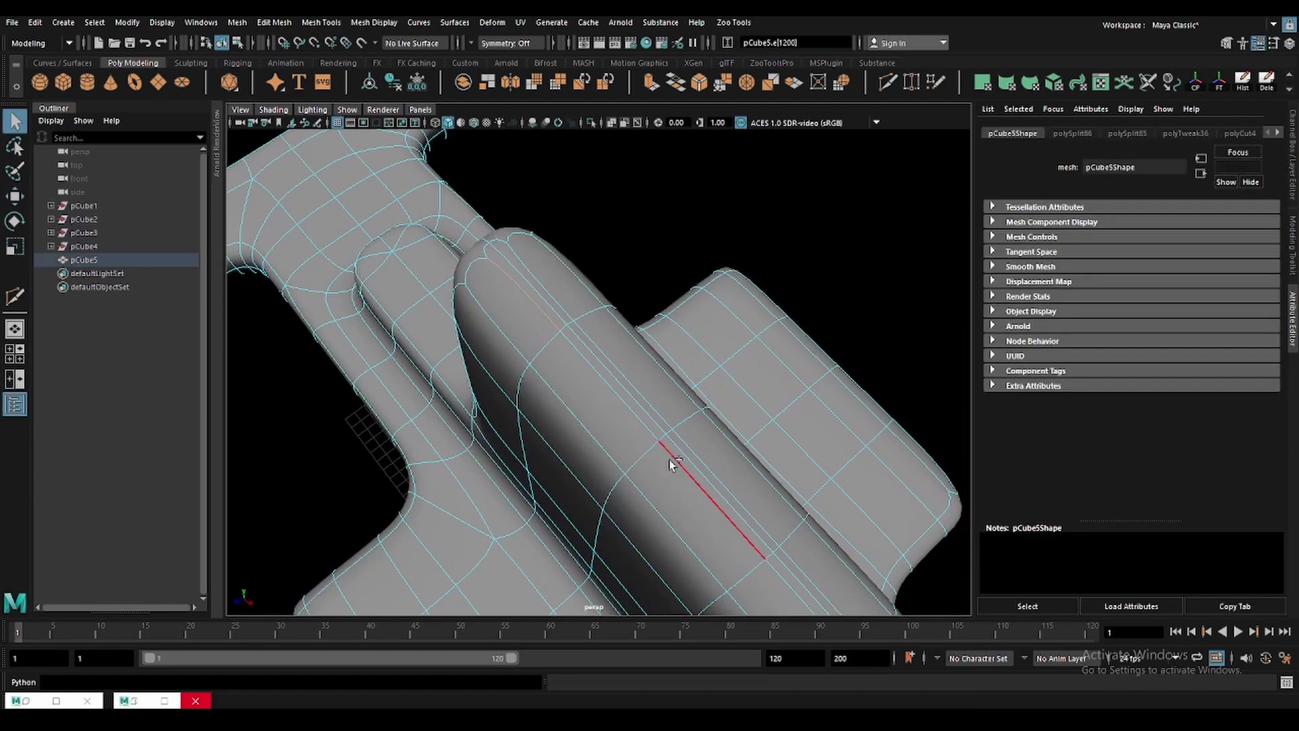
pyautogui.click(706, 447)
pyautogui.press('1')
pyautogui.moveTo(707, 447)
pyautogui.keyDown('alt'); pyautogui.mouseDown()
pyautogui.moveTo(598, 338)
pyautogui.moveTo(650, 409)
pyautogui.moveTo(659, 388)
pyautogui.moveTo(543, 375)
pyautogui.mouseUp(); pyautogui.keyUp('alt')
pyautogui.press('3')
pyautogui.press('1')
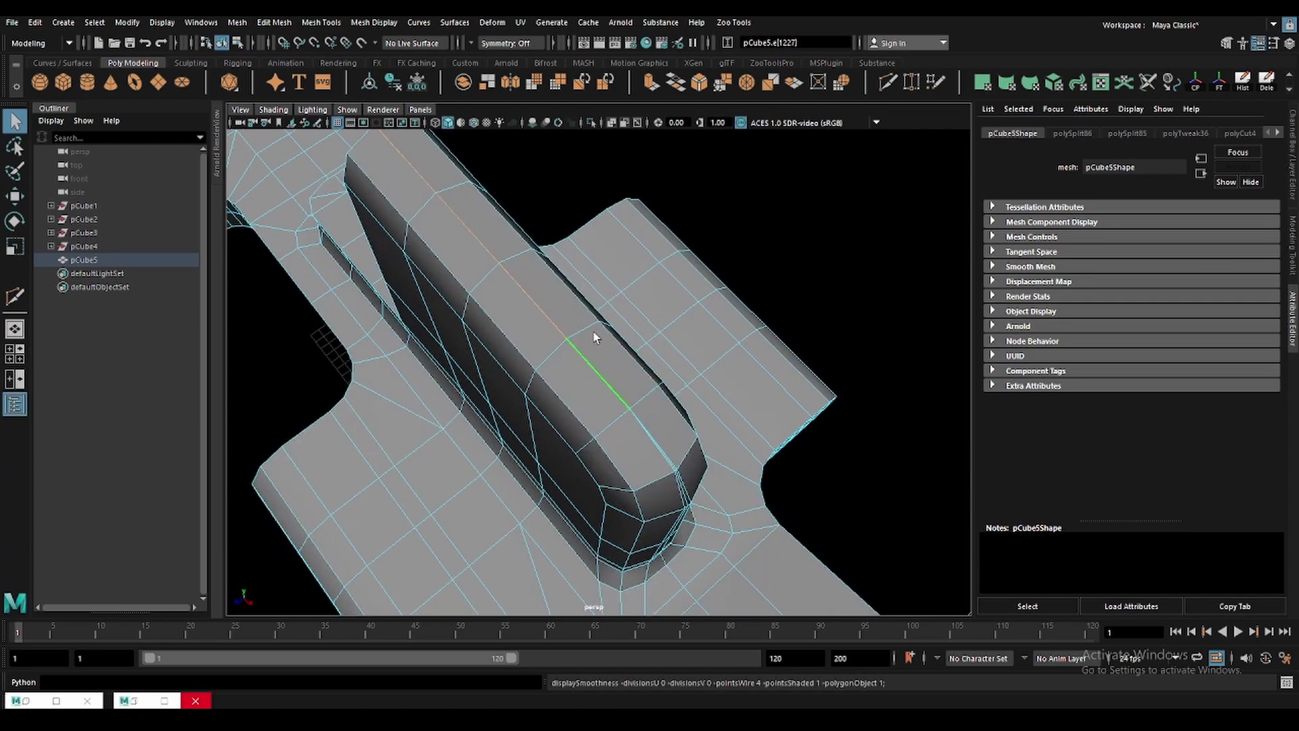
# Inspect the selected ridge edge from the side with and without smooth preview.
pyautogui.press('r')
pyautogui.click(450, 405)
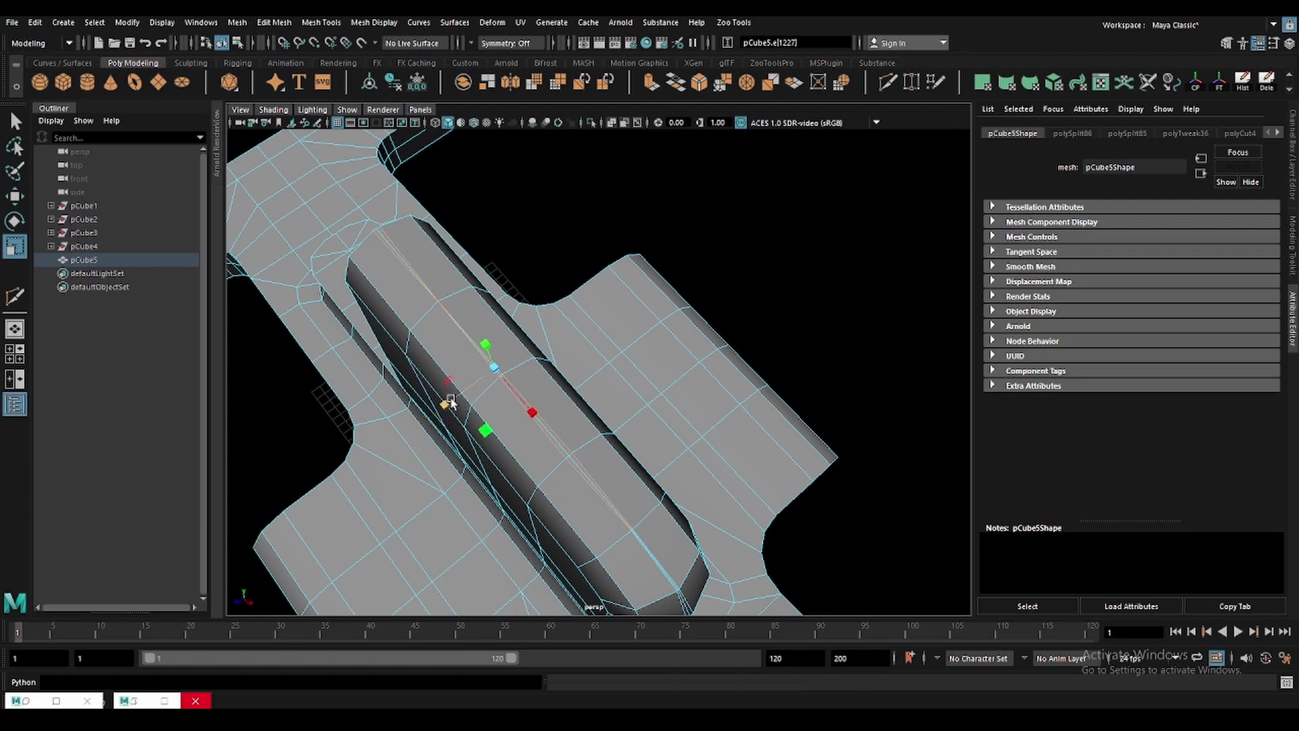
pyautogui.moveTo(291, 501)
pyautogui.keyDown('alt'); pyautogui.mouseDown()
pyautogui.moveTo(553, 474)
pyautogui.moveTo(697, 342)
pyautogui.moveTo(733, 393)
pyautogui.mouseUp(); pyautogui.keyUp('alt')
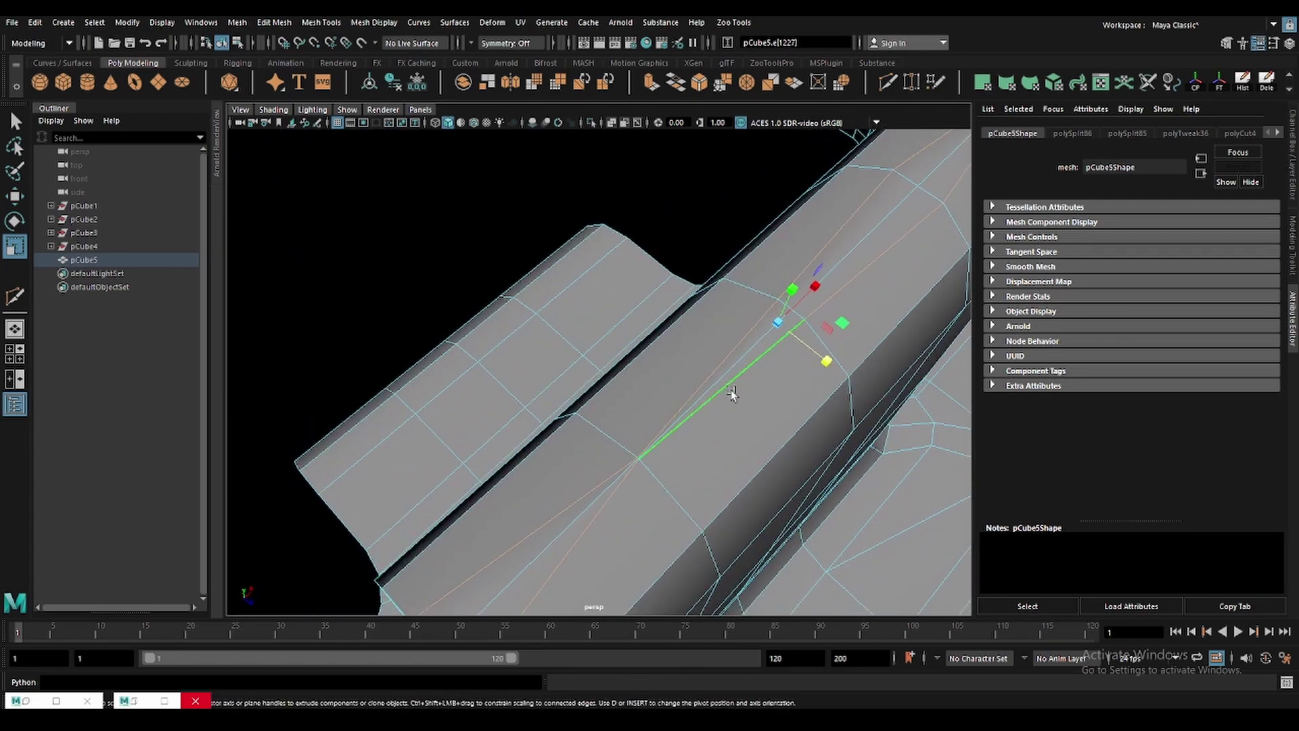
pyautogui.press('3')
pyautogui.press('q')
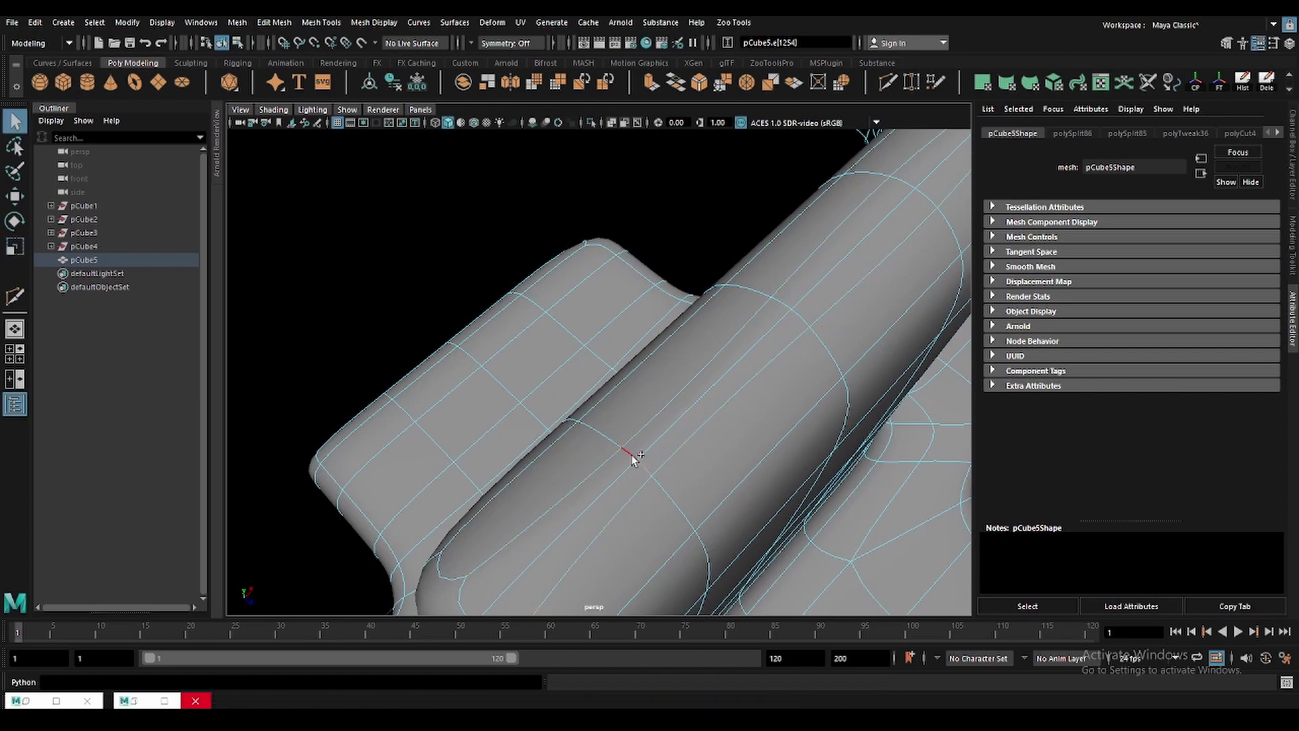
pyautogui.press('1')
pyautogui.moveTo(642, 438)
pyautogui.keyDown('alt'); pyautogui.mouseDown()
pyautogui.moveTo(661, 450)
pyautogui.moveTo(713, 330)
pyautogui.moveTo(666, 325)
pyautogui.moveTo(667, 302)
pyautogui.moveTo(615, 360)
pyautogui.mouseUp(); pyautogui.keyUp('alt')
pyautogui.press('r')
pyautogui.press('q')
pyautogui.scroll(-1, 152, 84)
# Apply Edit Edge Flow to successive edges along the raised ridge.
pyautogui.click(112, 82)
pyautogui.click(687, 335)
pyautogui.press('g')
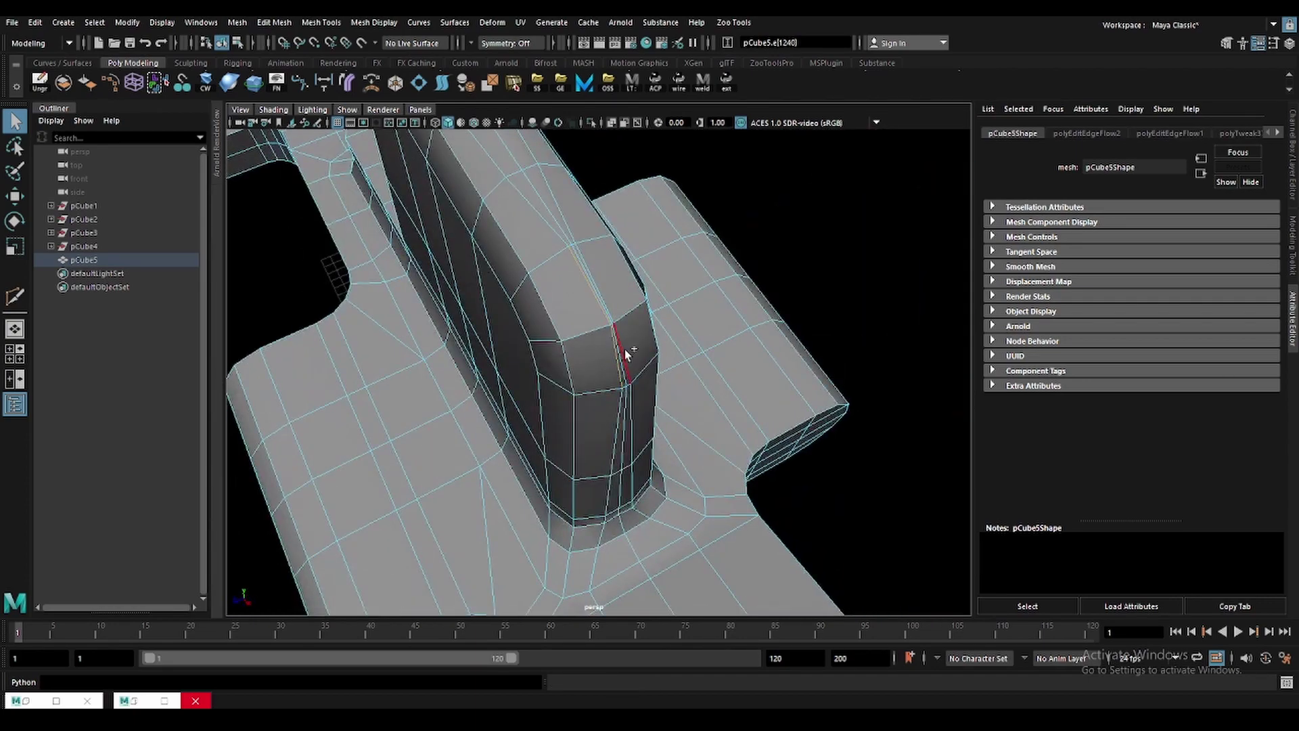
pyautogui.press('g')
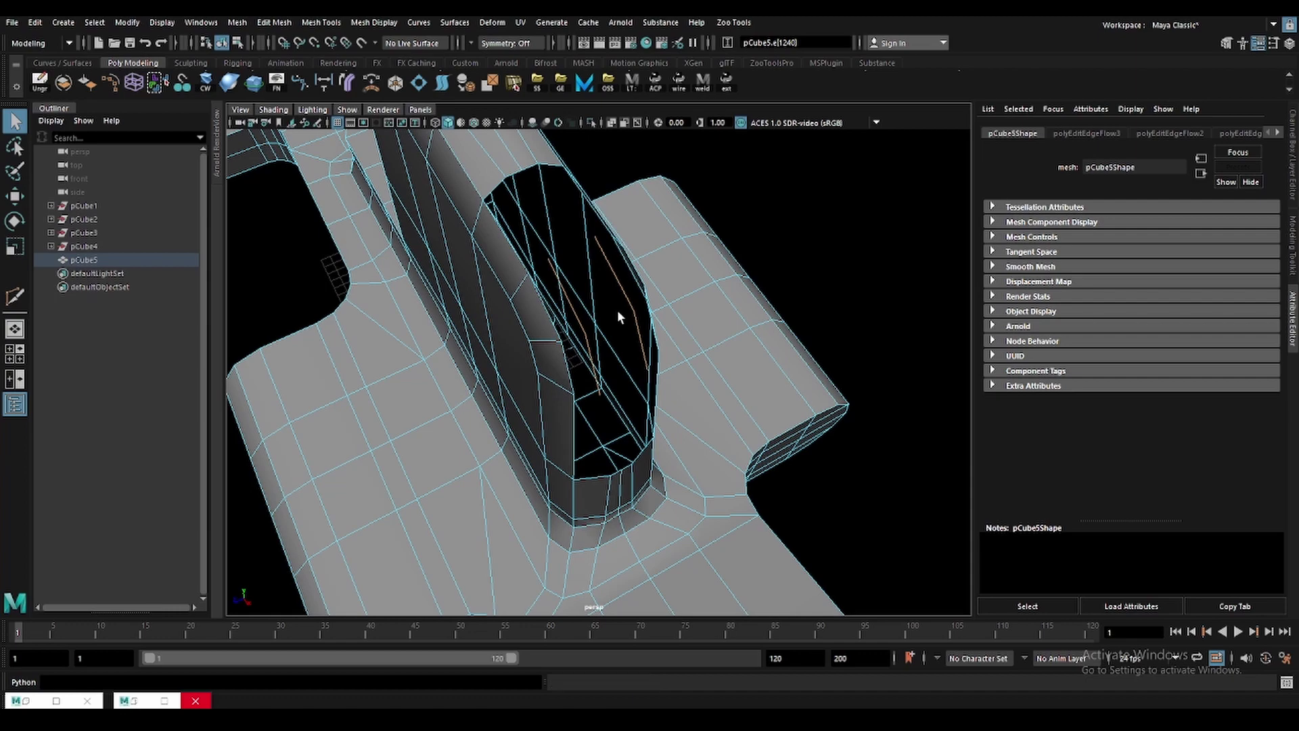
pyautogui.moveTo(617, 310)
pyautogui.keyDown('alt'); pyautogui.mouseDown()
pyautogui.moveTo(585, 349)
pyautogui.moveTo(508, 365)
pyautogui.mouseUp(); pyautogui.keyUp('alt')
pyautogui.press('r')
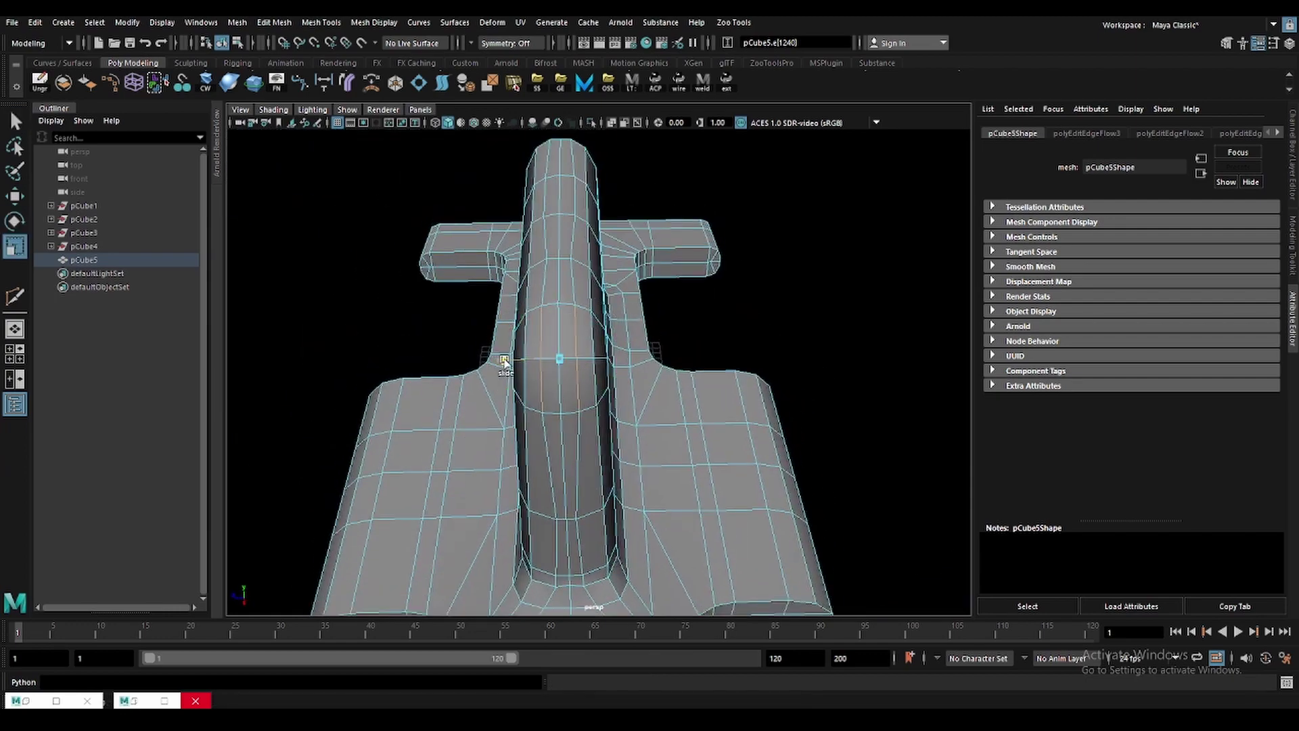
pyautogui.press('q')
pyautogui.click(559, 259)
pyautogui.press('r')
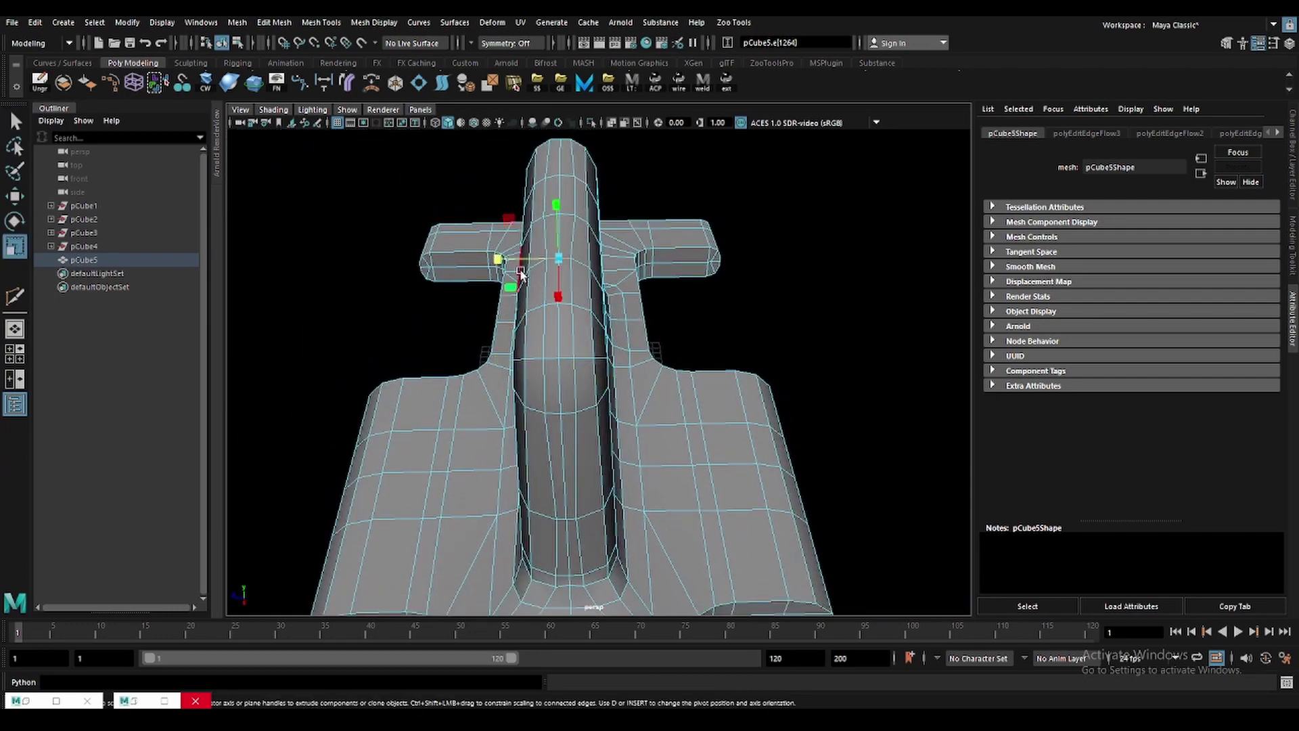
pyautogui.keyDown('alt'); pyautogui.moveTo(497, 259); pyautogui.dragTo(589, 389); pyautogui.keyUp('alt')
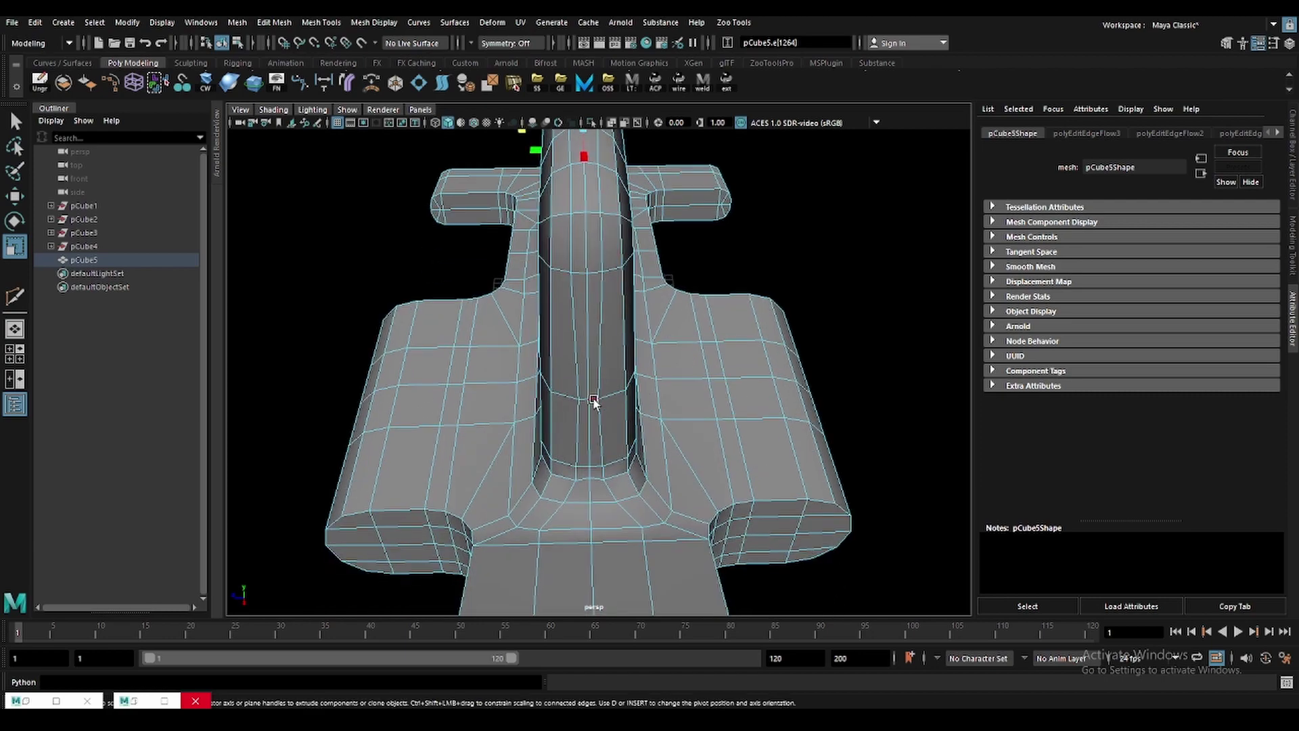
pyautogui.click(586, 399)
pyautogui.moveTo(508, 399)
pyautogui.keyDown('alt'); pyautogui.mouseDown()
pyautogui.moveTo(677, 357)
pyautogui.moveTo(589, 257)
pyautogui.mouseUp(); pyautogui.keyUp('alt')
# Start a Multi-Cut edge loop across the upright block's face.
pyautogui.press('F8')
pyautogui.keyDown('shift'); pyautogui.moveTo(589, 257); pyautogui.dragTo(641, 232, button='right'); pyautogui.keyUp('shift')
pyautogui.keyDown('ctrl'); pyautogui.click(641, 231); pyautogui.keyUp('ctrl')
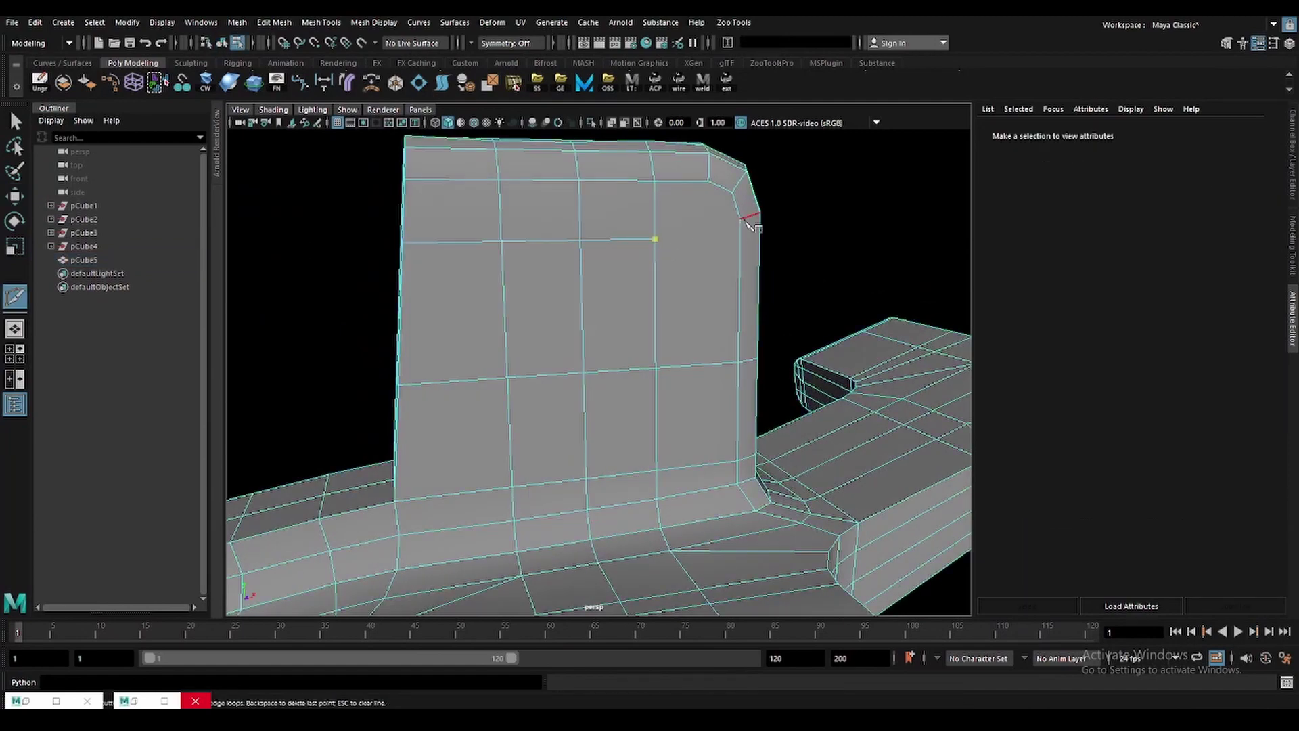
# Finish the previous cut and orbit around the upright block's corner.
pyautogui.keyDown('alt'); pyautogui.moveTo(704, 291); pyautogui.dragTo(609, 298); pyautogui.keyUp('alt')
pyautogui.scroll(5, 482, 203)
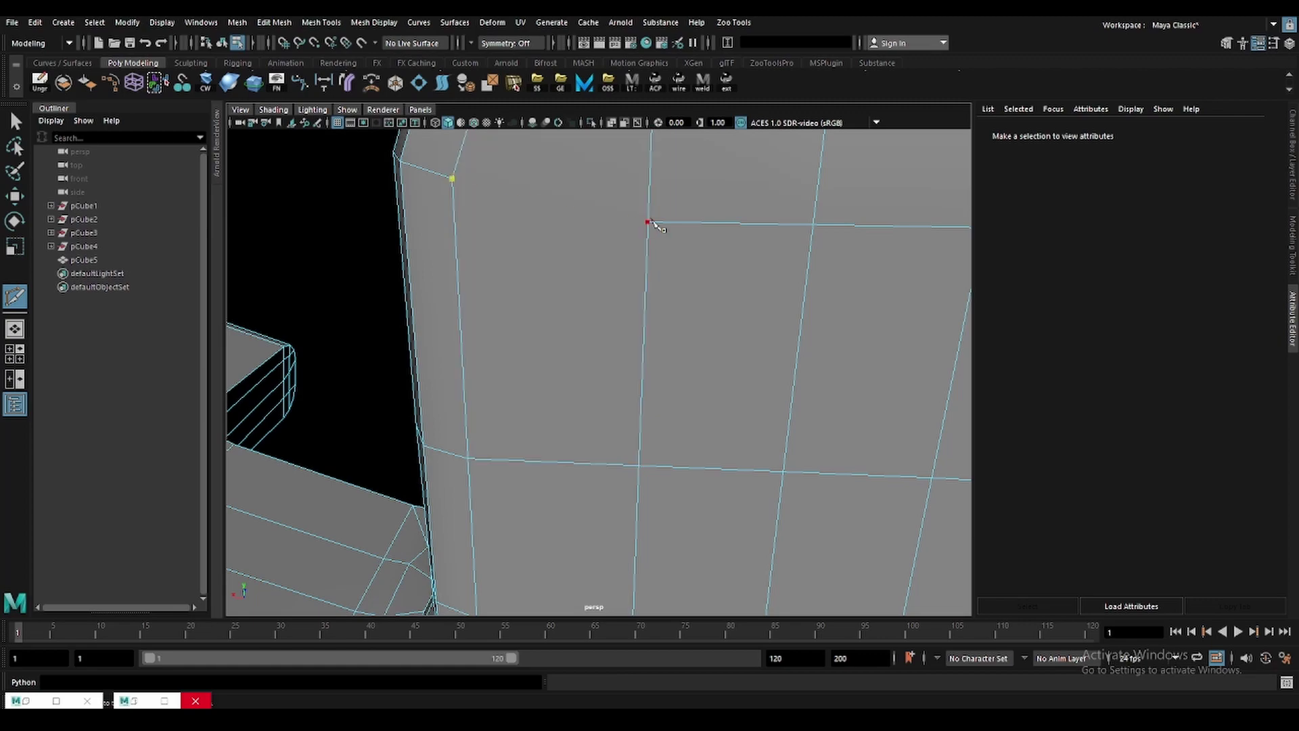
pyautogui.press('q')
pyautogui.keyDown('alt'); pyautogui.moveTo(685, 285); pyautogui.dragTo(516, 314); pyautogui.keyUp('alt')
pyautogui.scroll(-3, 589, 305)
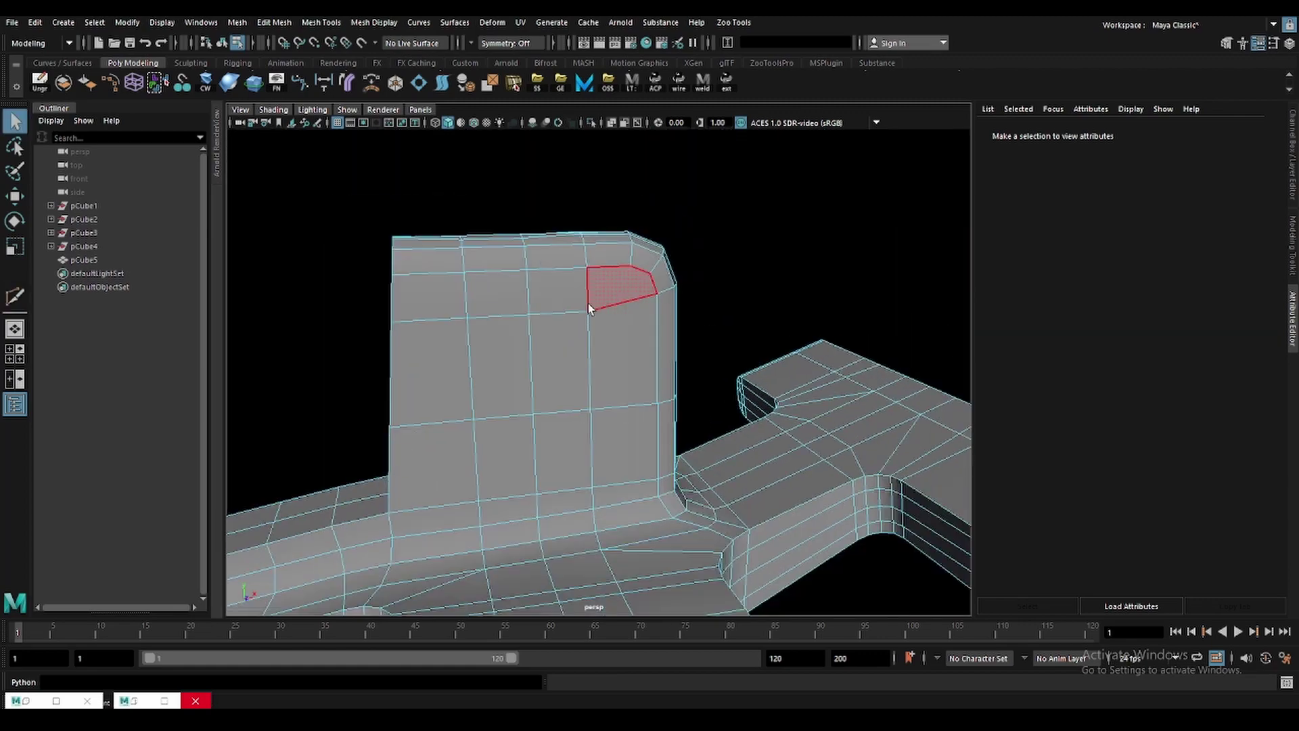
pyautogui.press('w')
pyautogui.scroll(2, 632, 290)
pyautogui.scroll(2, 602, 271)
pyautogui.press('F8')
# Cut and commit a new edge along the block's base.
pyautogui.press('y')
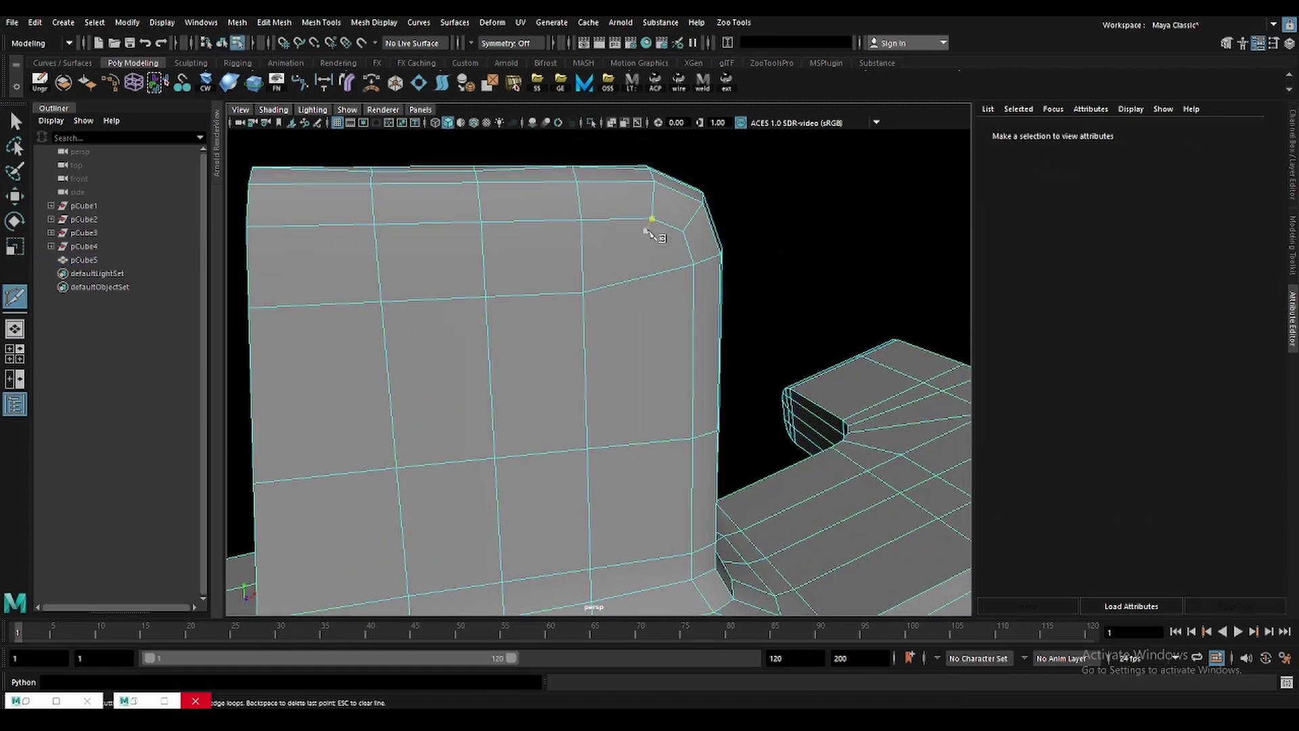
pyautogui.scroll(-2, 682, 237)
pyautogui.moveTo(606, 304)
pyautogui.keyDown('alt'); pyautogui.mouseDown()
pyautogui.moveTo(533, 308)
pyautogui.moveTo(598, 286)
pyautogui.moveTo(613, 315)
pyautogui.mouseUp(); pyautogui.keyUp('alt')
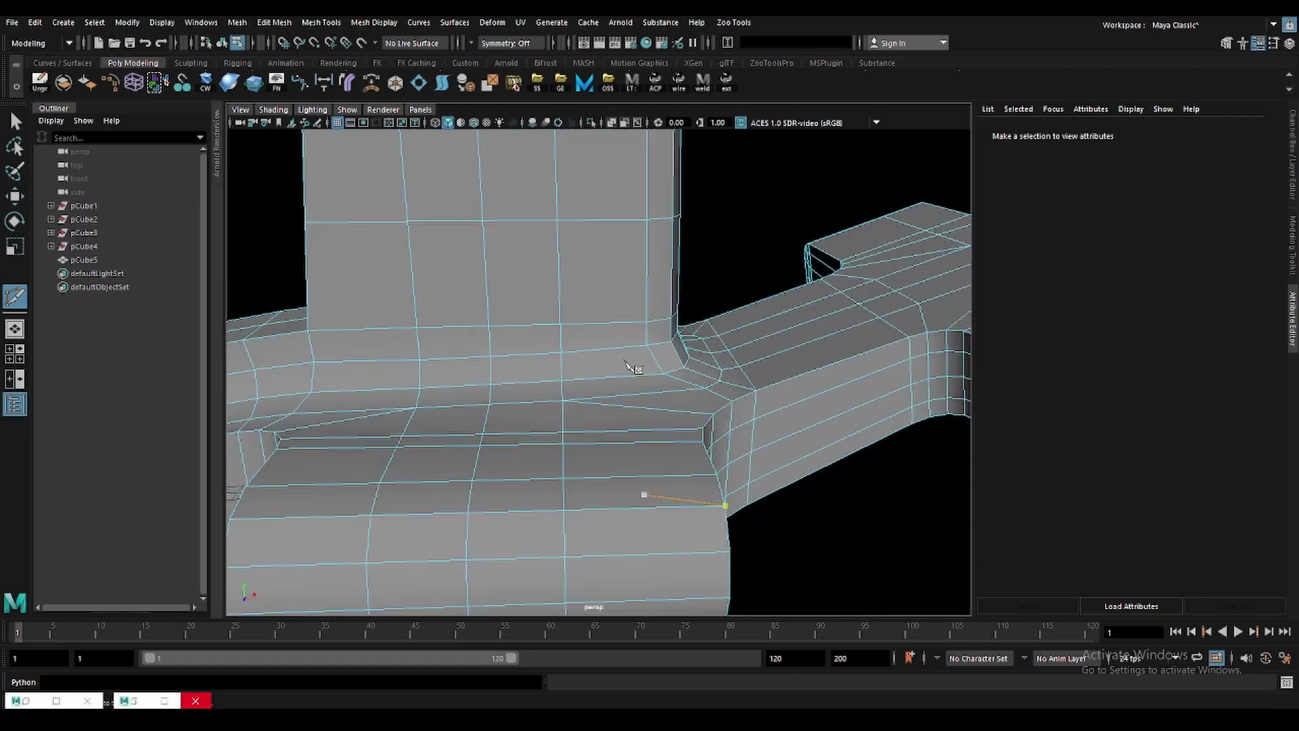
pyautogui.moveTo(636, 467)
pyautogui.keyDown('alt'); pyautogui.mouseDown()
pyautogui.moveTo(609, 170)
pyautogui.moveTo(697, 304)
pyautogui.moveTo(610, 290)
pyautogui.moveTo(670, 186)
pyautogui.moveTo(639, 553)
pyautogui.mouseUp(); pyautogui.keyUp('alt')
pyautogui.click(600, 201)
pyautogui.press('Return')
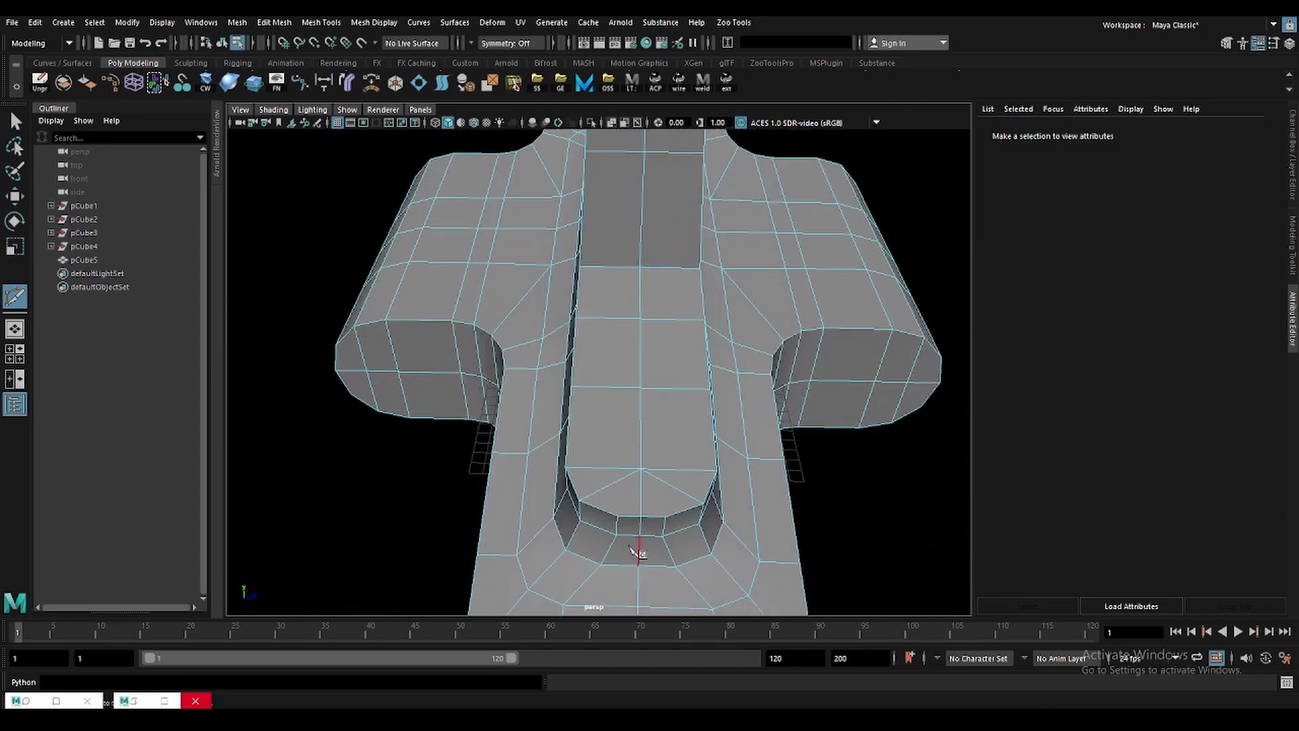
pyautogui.press('q')
# Delete the two edges at the groove's rounded front end.
pyautogui.click(619, 485)
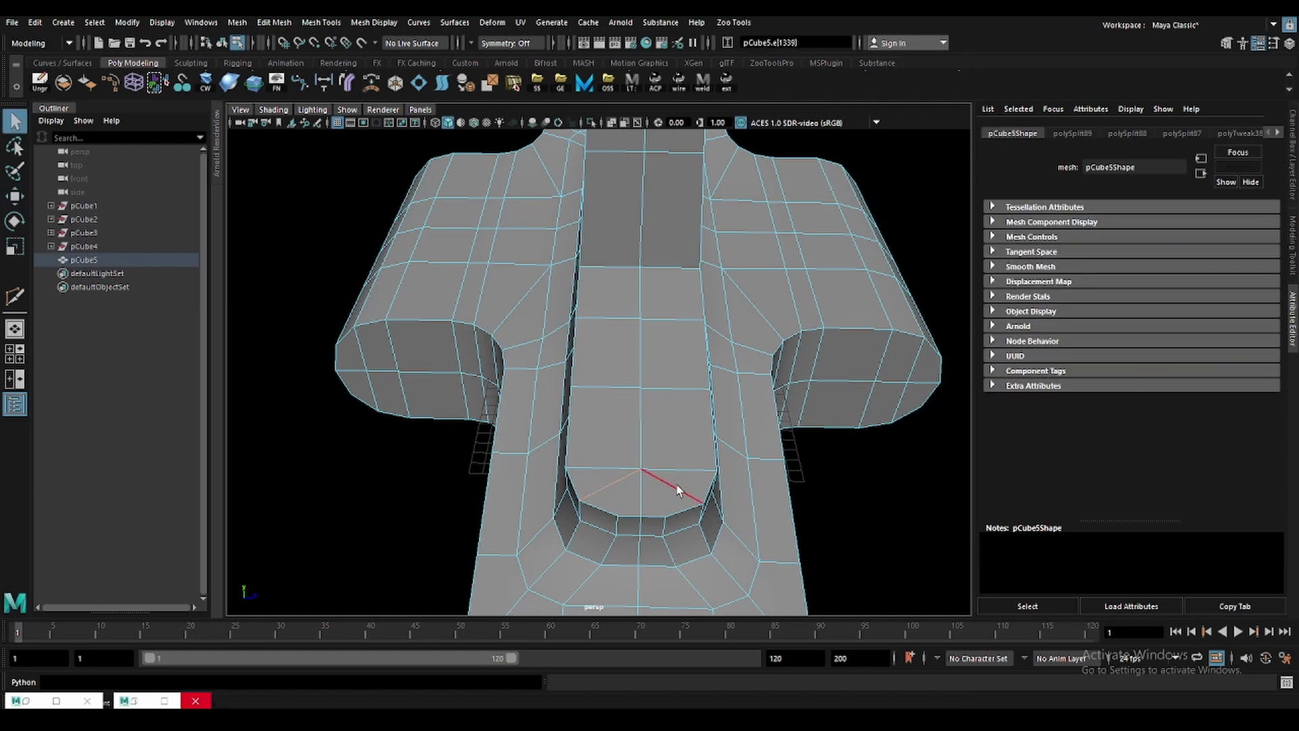
pyautogui.keyDown('shift'); pyautogui.click(673, 483); pyautogui.keyUp('shift')
pyautogui.press('Delete')
# Cut a new edge from the raised block's top down to the groove edge.
pyautogui.press('y')
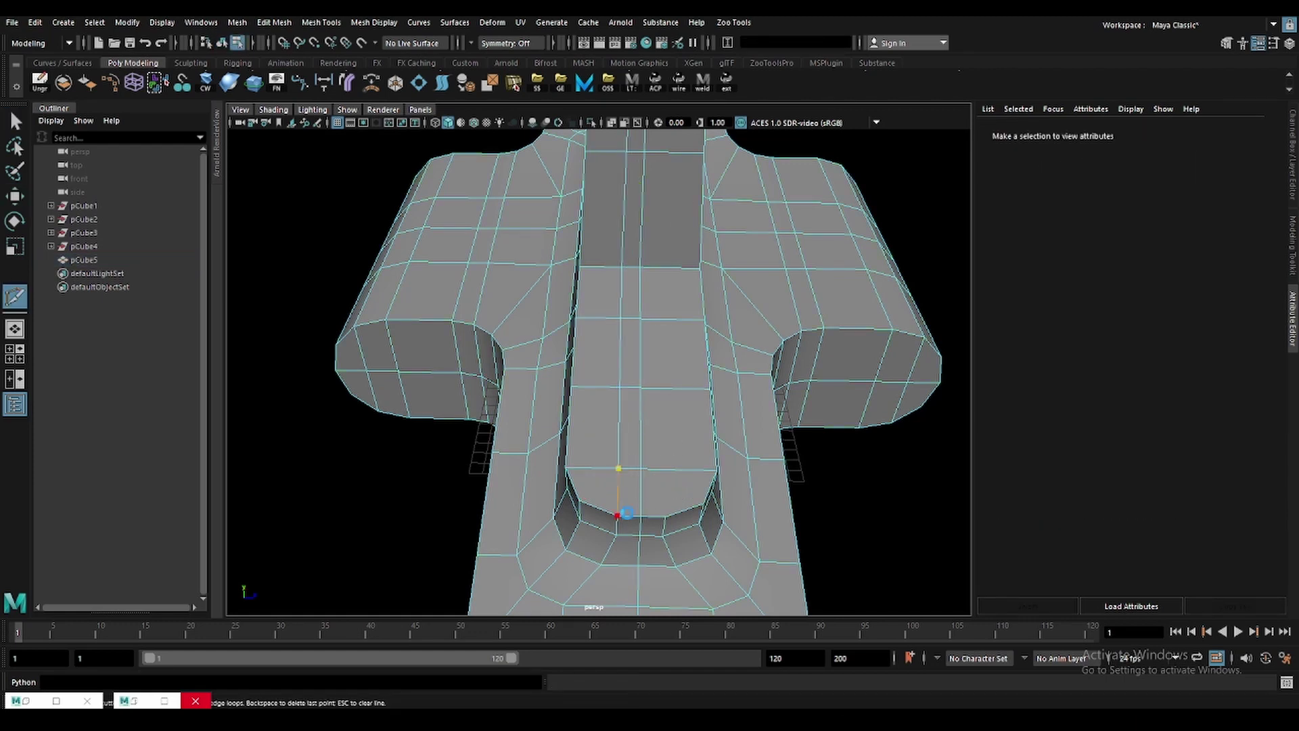
pyautogui.click(669, 153)
pyautogui.click(672, 470)
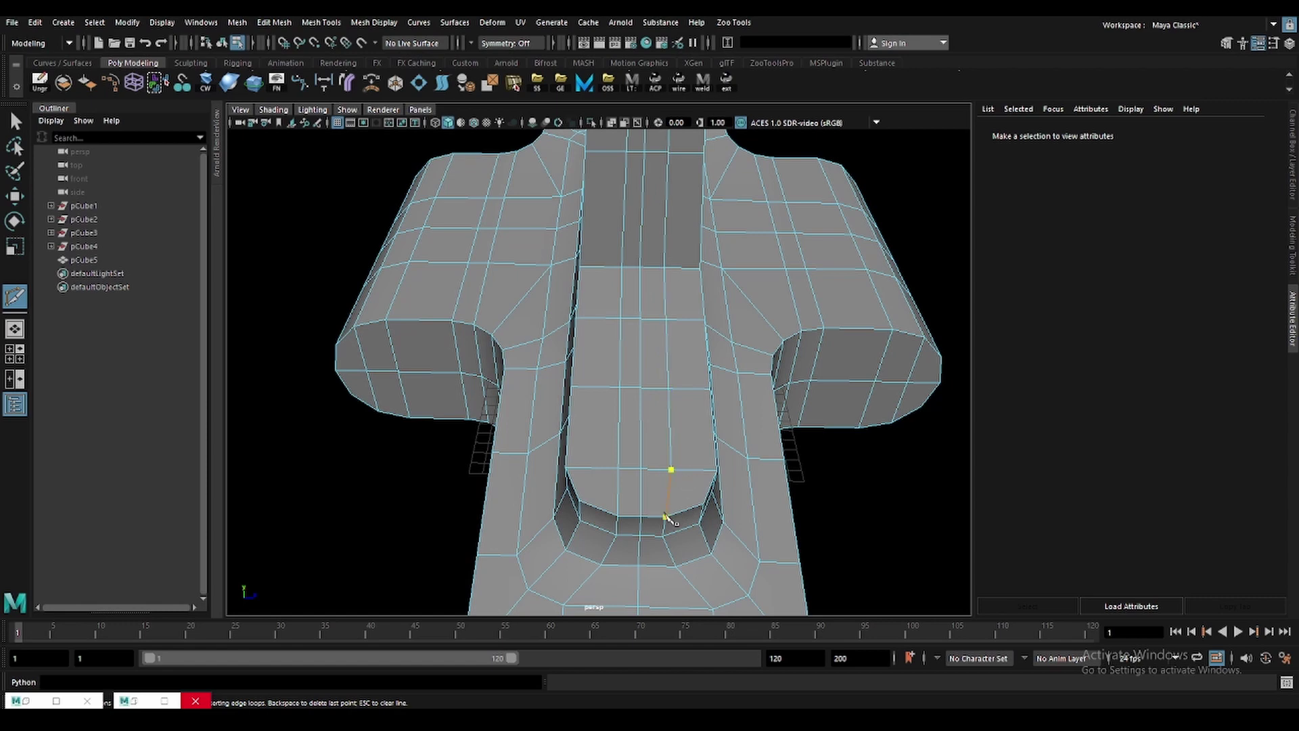
pyautogui.keyDown('alt'); pyautogui.moveTo(666, 519); pyautogui.dragTo(639, 404); pyautogui.keyUp('alt')
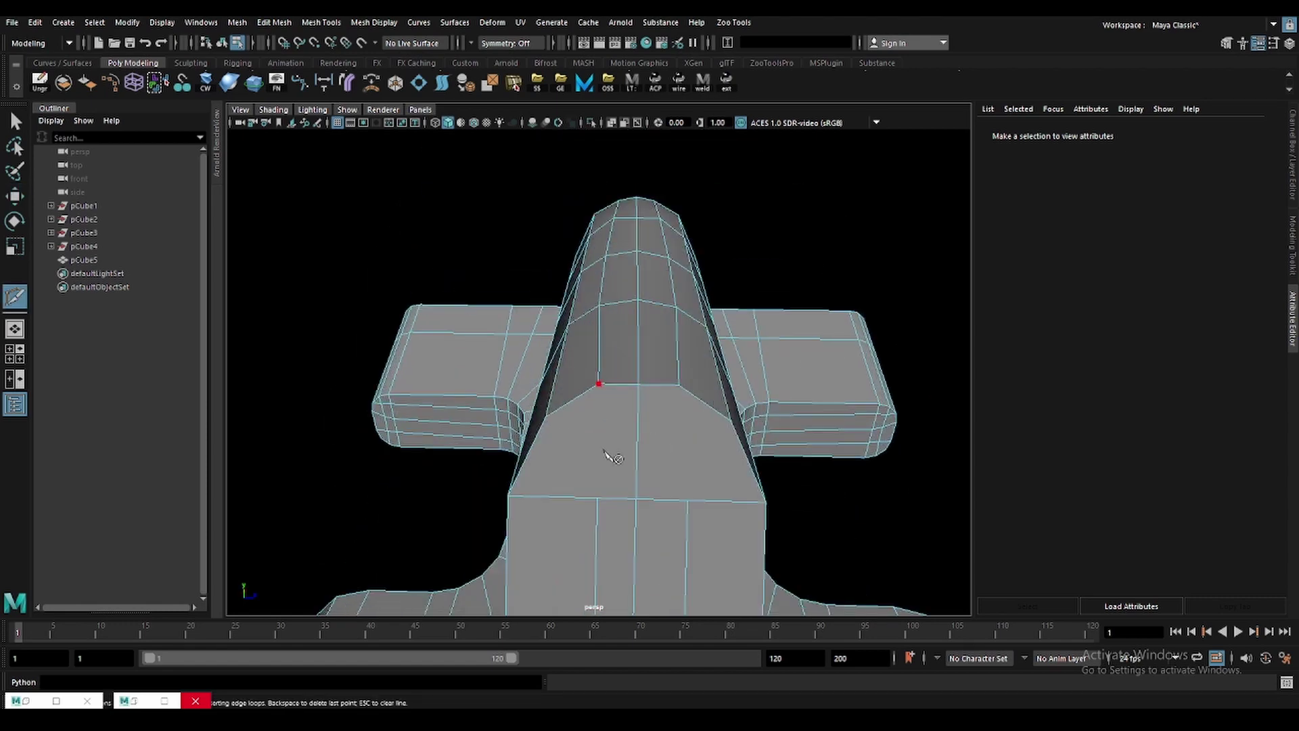
pyautogui.press('q')
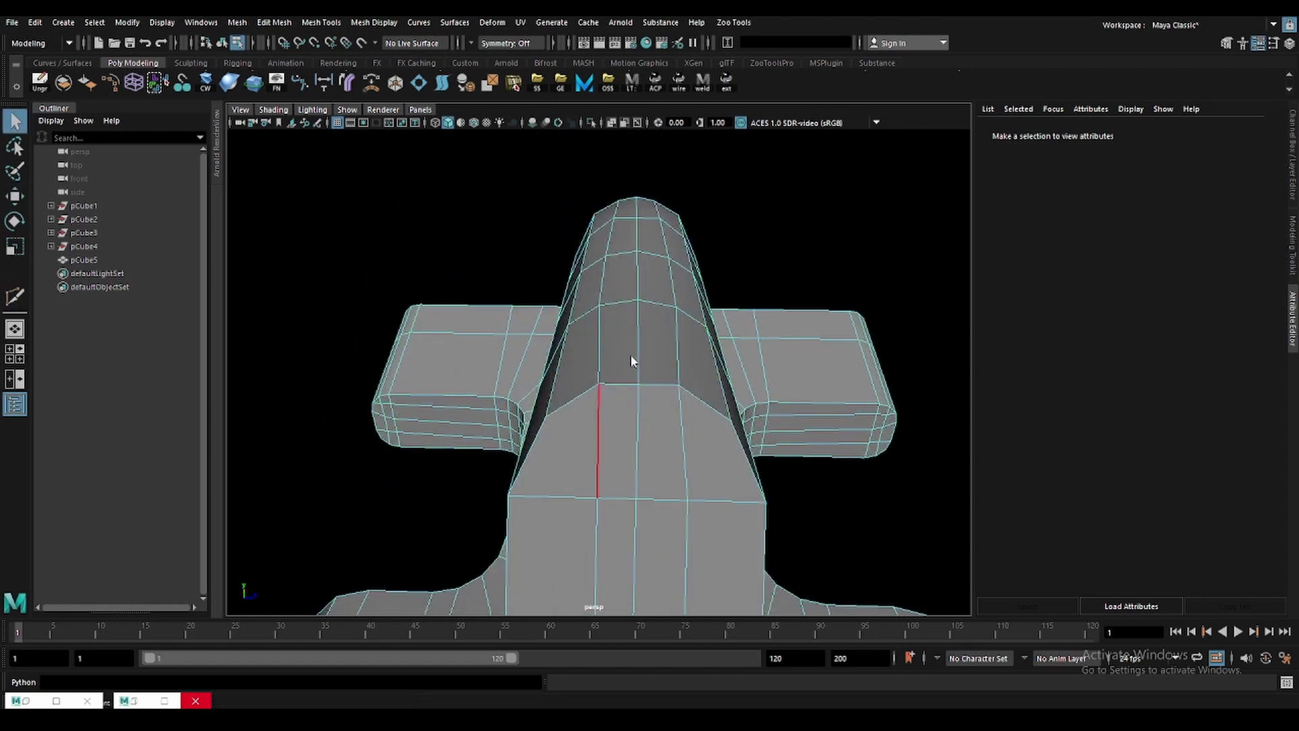
# Select the edge loop across the block top, try scaling it, then undo.
pyautogui.keyDown('alt'); pyautogui.moveTo(684, 391); pyautogui.dragTo(629, 304); pyautogui.keyUp('alt')
pyautogui.click(664, 333)
pyautogui.press('w')
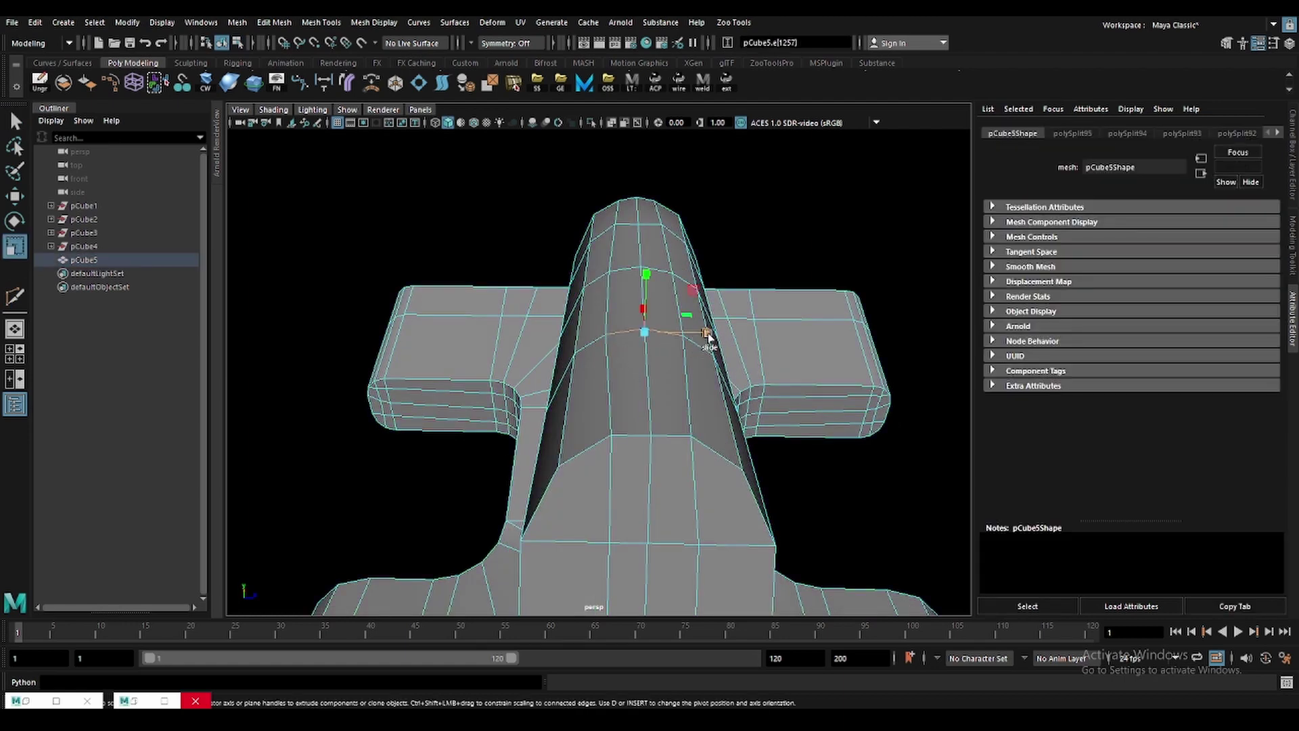
pyautogui.press('e')
pyautogui.doubleClick(702, 270)
pyautogui.press('r')
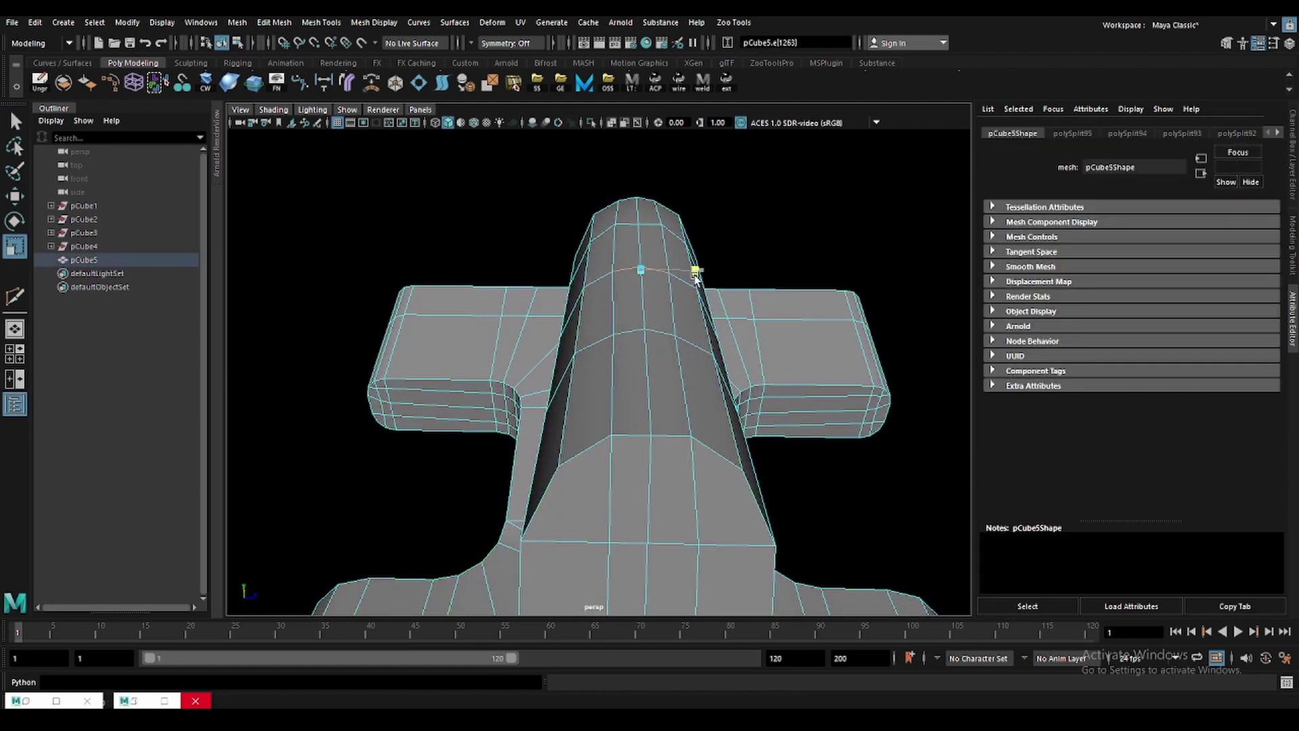
pyautogui.moveTo(693, 338)
pyautogui.keyDown('alt'); pyautogui.mouseDown()
pyautogui.moveTo(615, 325)
pyautogui.moveTo(629, 429)
pyautogui.moveTo(697, 379)
pyautogui.moveTo(735, 327)
pyautogui.moveTo(612, 375)
pyautogui.moveTo(670, 406)
pyautogui.moveTo(677, 342)
pyautogui.mouseUp(); pyautogui.keyUp('alt')
pyautogui.hotkey('ctrl', 'z')
# Select edges along the raised block, then return to the whole object.
pyautogui.press('w')
pyautogui.click(612, 375)
pyautogui.click(697, 351)
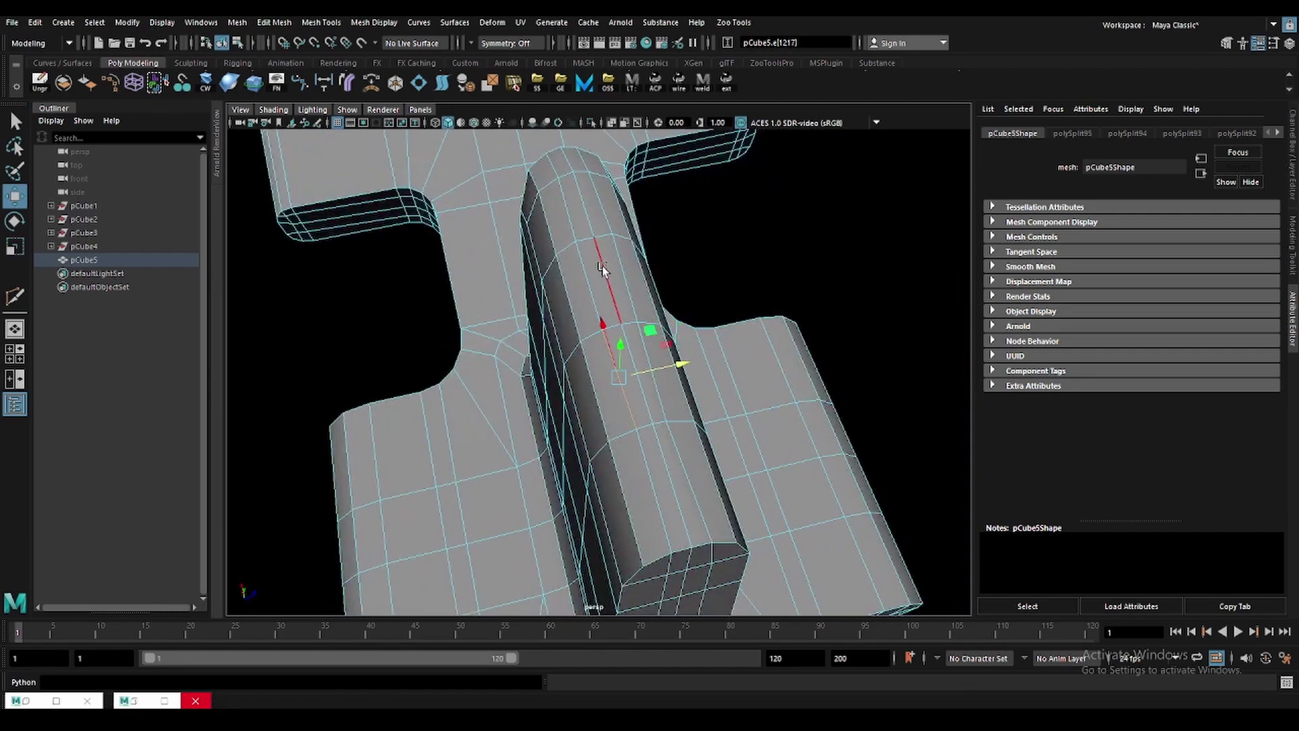
pyautogui.moveTo(663, 217); pyautogui.dragTo(664, 216, button='right')
pyautogui.moveTo(664, 217)
pyautogui.keyDown('alt'); pyautogui.mouseDown()
pyautogui.moveTo(729, 308)
pyautogui.moveTo(691, 428)
pyautogui.moveTo(632, 306)
pyautogui.mouseUp(); pyautogui.keyUp('alt')
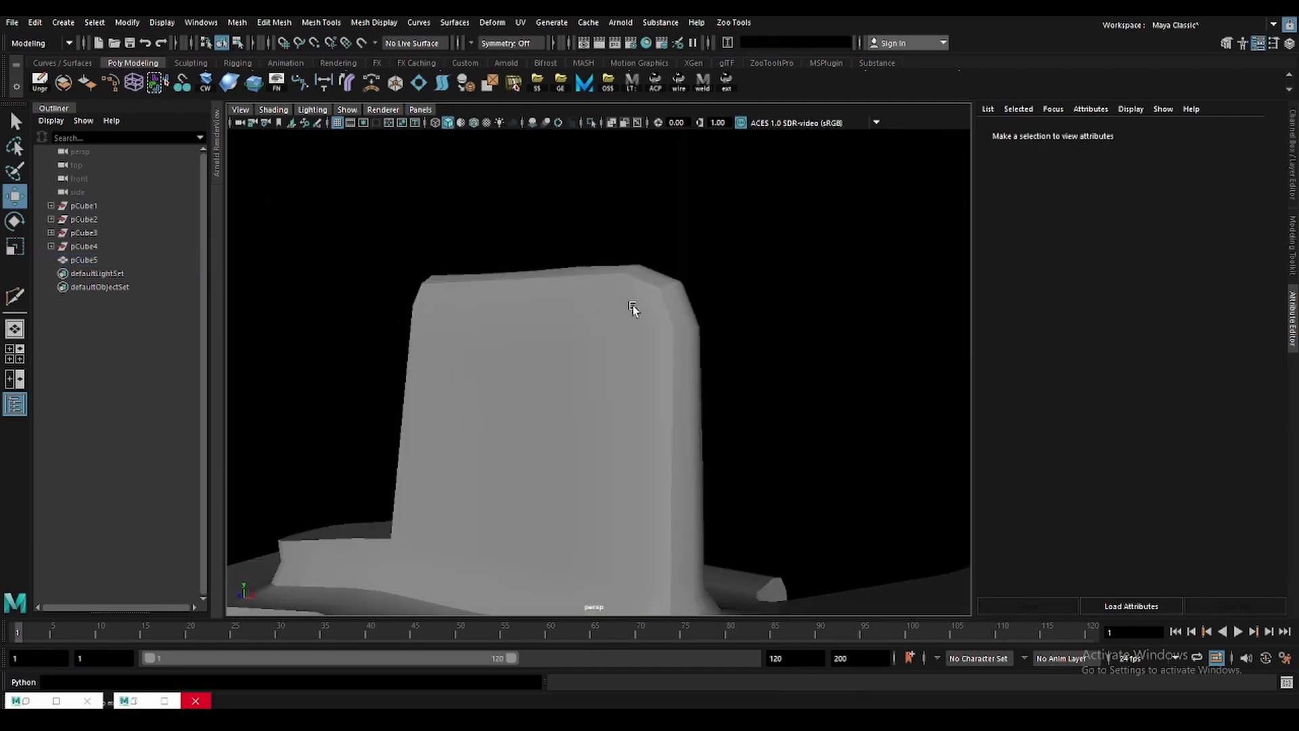
# Soften the car body's edges from the Shift+right-click polygon menu.
pyautogui.moveTo(719, 216)
pyautogui.keyDown('shift'); pyautogui.mouseDown(button='right')
pyautogui.moveTo(754, 254)
pyautogui.moveTo(823, 224)
pyautogui.moveTo(837, 236)
pyautogui.mouseUp(button='right'); pyautogui.keyUp('shift')
pyautogui.click(780, 221)
pyautogui.moveTo(780, 220)
pyautogui.keyDown('alt'); pyautogui.mouseDown()
pyautogui.moveTo(761, 311)
pyautogui.moveTo(660, 366)
pyautogui.mouseUp(); pyautogui.keyUp('alt')
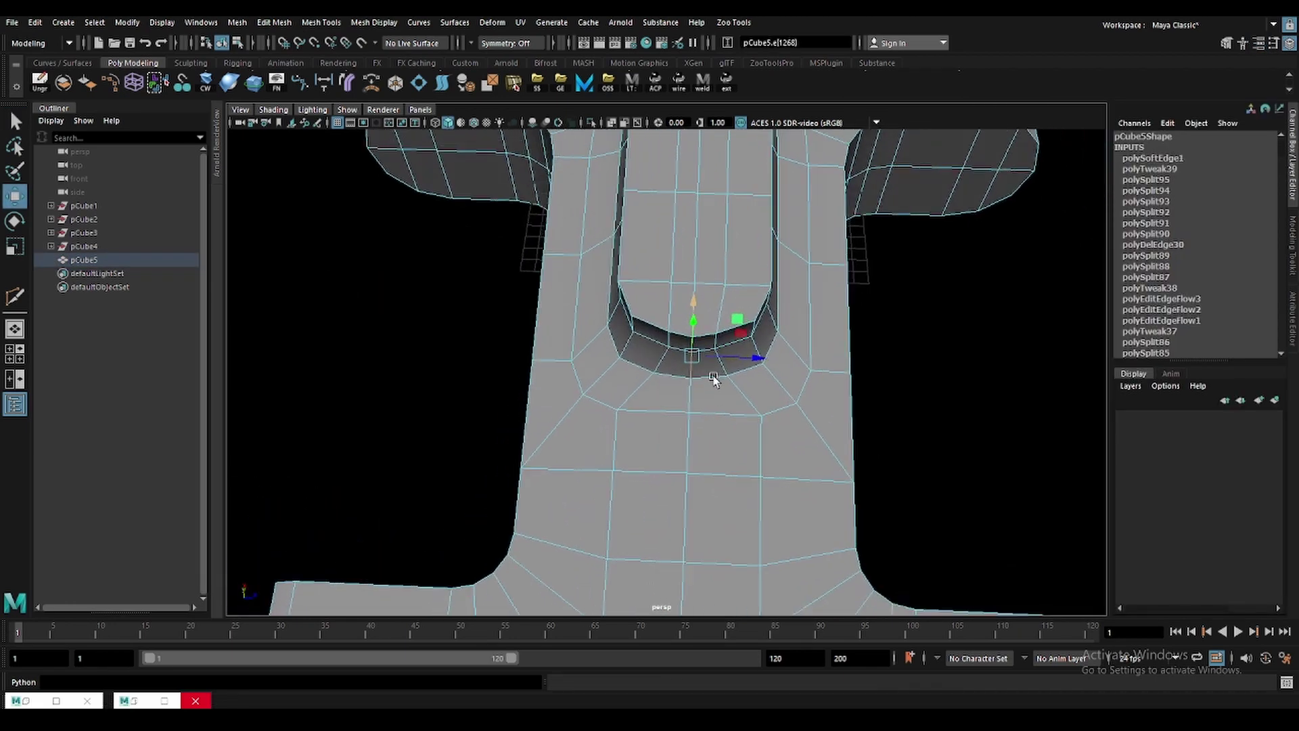
# Move the groove-bottom edge loop slightly lower and preview it smoothed.
pyautogui.press('q')
pyautogui.click(655, 371)
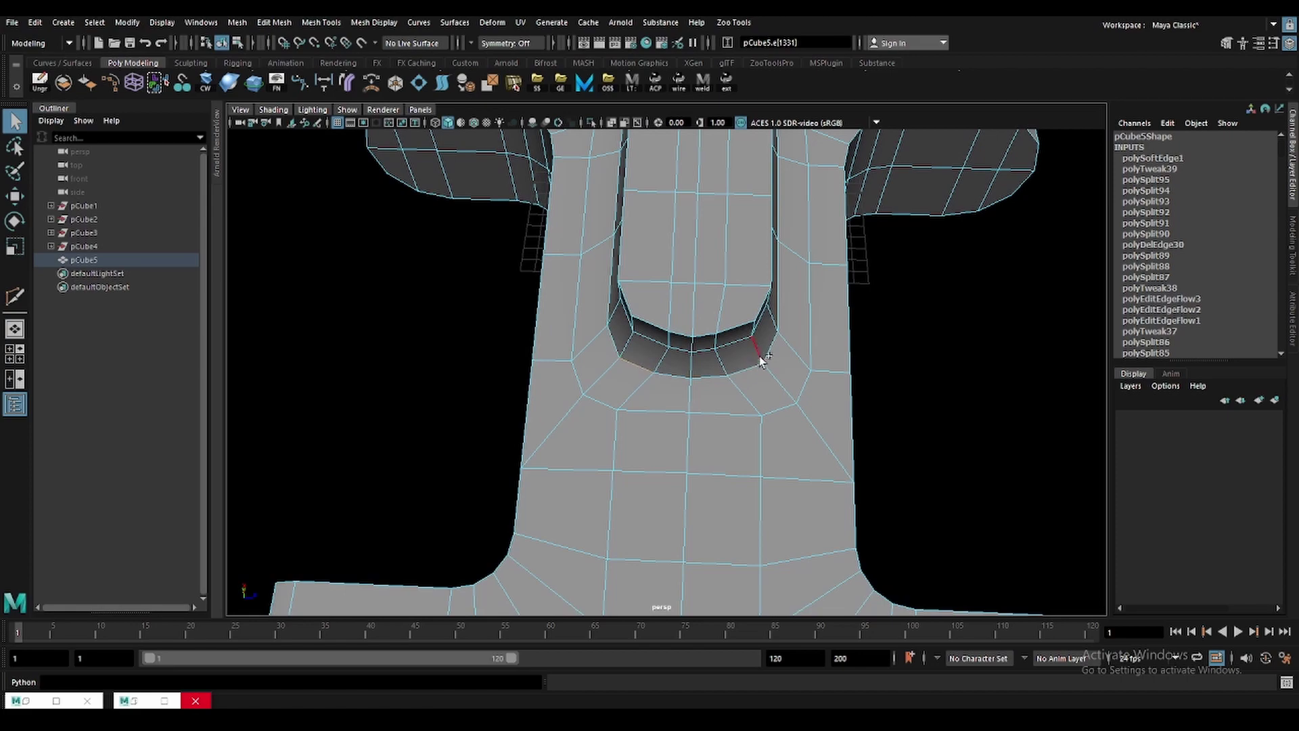
pyautogui.keyDown('shift'); pyautogui.click(747, 373); pyautogui.keyUp('shift')
pyautogui.press('w')
pyautogui.moveTo(704, 293)
pyautogui.mouseDown()
pyautogui.moveTo(702, 313)
pyautogui.moveTo(643, 316)
pyautogui.mouseUp()
pyautogui.press('3')
pyautogui.press('q')
pyautogui.moveTo(745, 339)
pyautogui.keyDown('alt'); pyautogui.mouseDown()
pyautogui.moveTo(691, 347)
pyautogui.moveTo(745, 362)
pyautogui.mouseUp(); pyautogui.keyUp('alt')
# Apply Edit Edge Flow to an edge at the groove's front end.
pyautogui.click(691, 348)
pyautogui.press('F10')
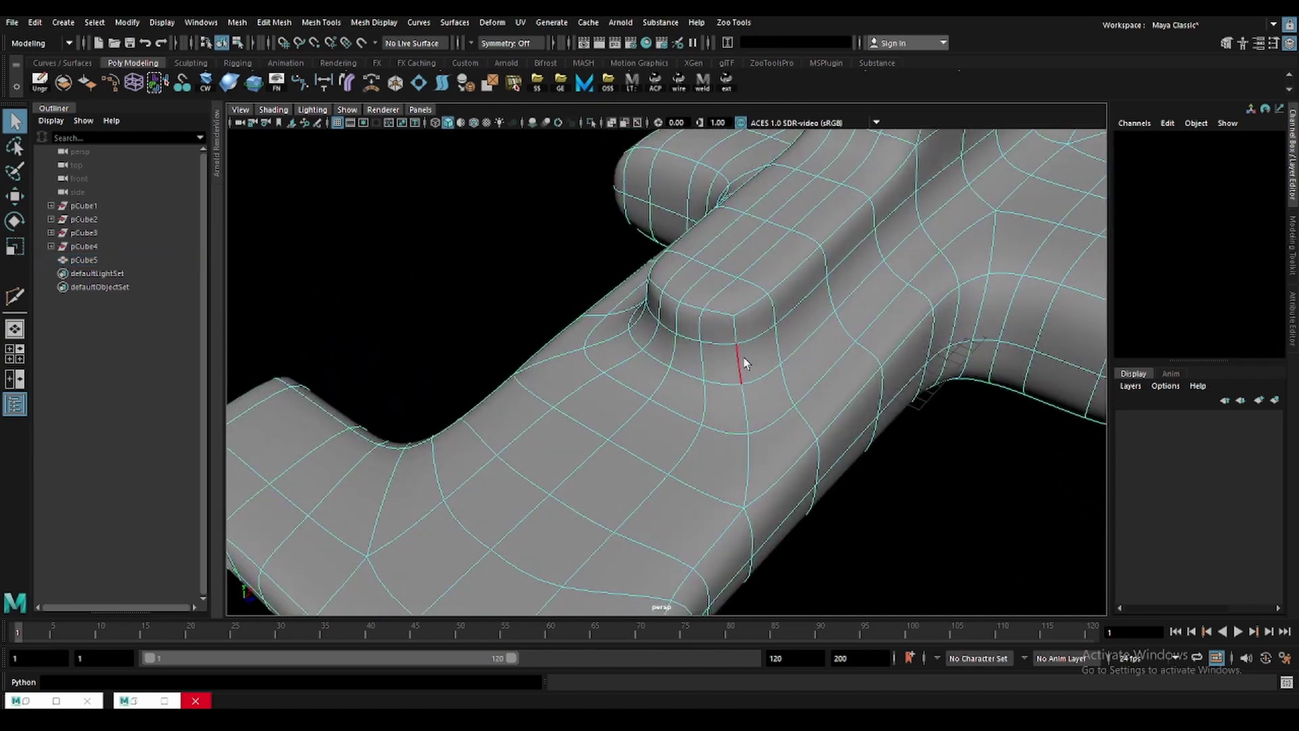
pyautogui.click(745, 357)
pyautogui.keyDown('alt'); pyautogui.moveTo(292, 208); pyautogui.dragTo(827, 391); pyautogui.keyUp('alt')
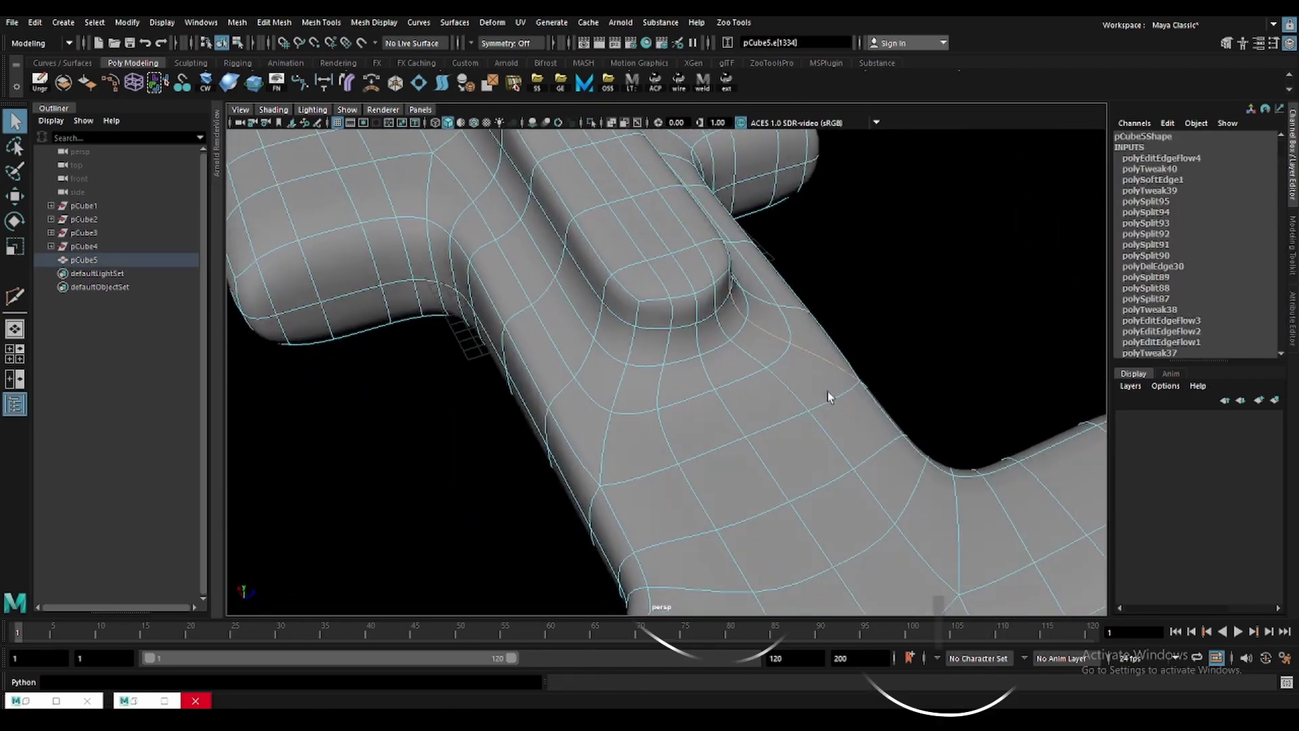
pyautogui.click(632, 299)
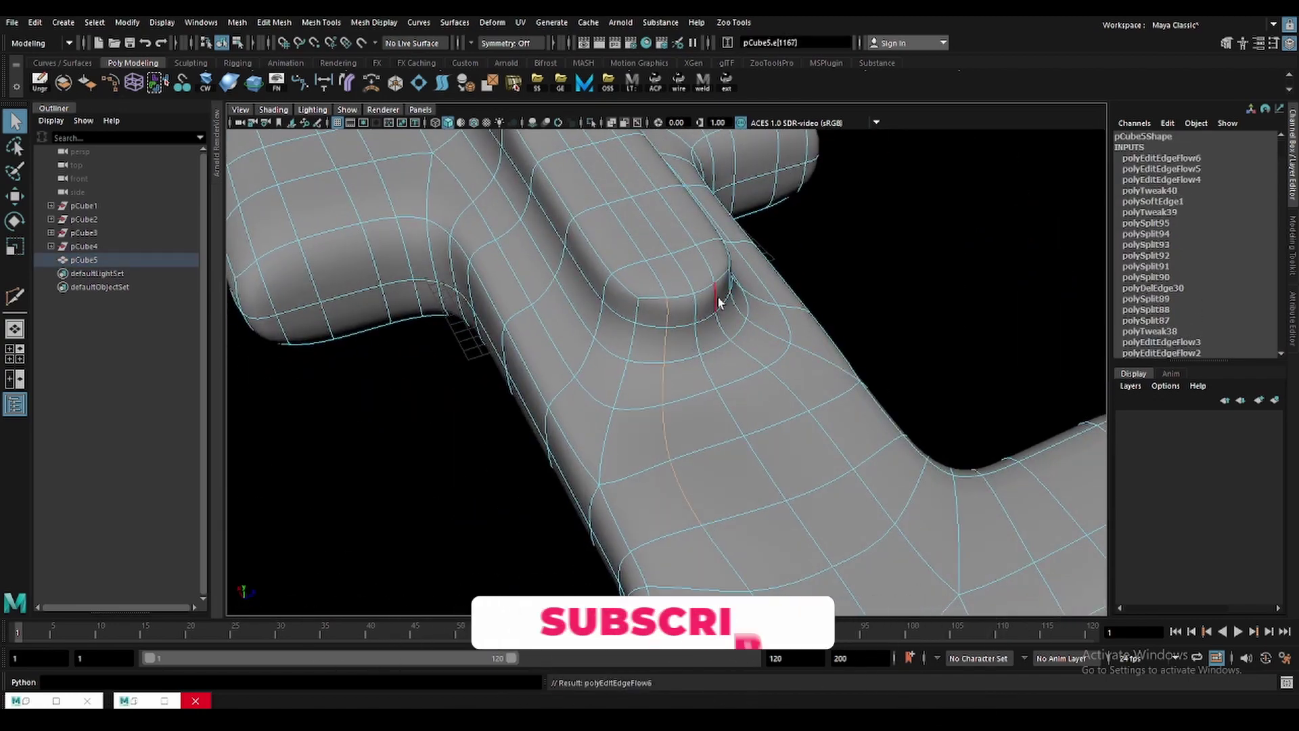
# Even out another groove edge's flow, then undo the two extra flow edits.
pyautogui.doubleClick(838, 444)
pyautogui.moveTo(756, 395)
pyautogui.keyDown('alt'); pyautogui.mouseDown()
pyautogui.moveTo(824, 336)
pyautogui.moveTo(689, 329)
pyautogui.mouseUp(); pyautogui.keyUp('alt')
pyautogui.click(636, 497)
pyautogui.press('g')
pyautogui.moveTo(647, 477)
pyautogui.keyDown('alt'); pyautogui.mouseDown()
pyautogui.moveTo(891, 426)
pyautogui.moveTo(669, 374)
pyautogui.mouseUp(); pyautogui.keyUp('alt')
pyautogui.hotkey('ctrl', 'z')
pyautogui.hotkey('ctrl', 'z')
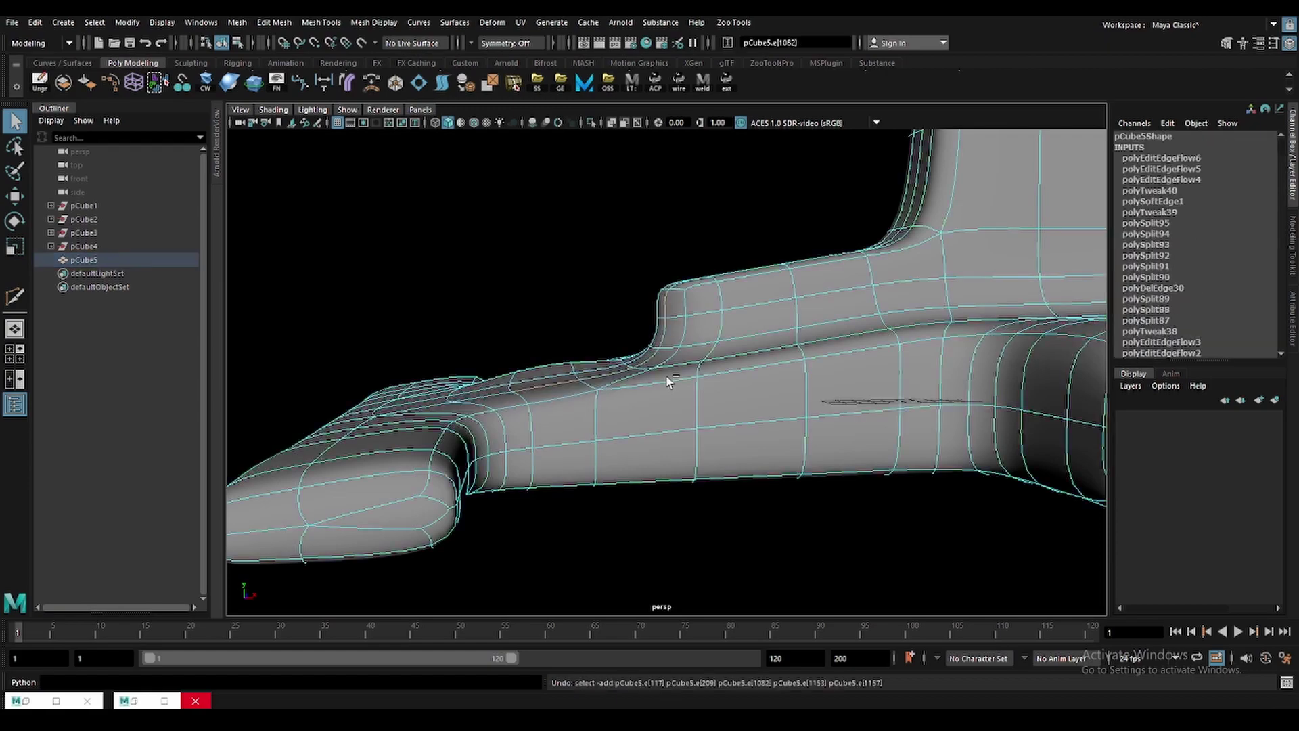
pyautogui.hotkey('ctrl', 'z')
pyautogui.hotkey('ctrl', 'z')
# In the top wireframe view, select vertices along the groove's rounded front.
pyautogui.moveTo(684, 354)
pyautogui.keyDown('alt'); pyautogui.mouseDown()
pyautogui.moveTo(765, 409)
pyautogui.moveTo(781, 379)
pyautogui.moveTo(705, 412)
pyautogui.moveTo(725, 397)
pyautogui.mouseUp(); pyautogui.keyUp('alt')
pyautogui.click(738, 388)
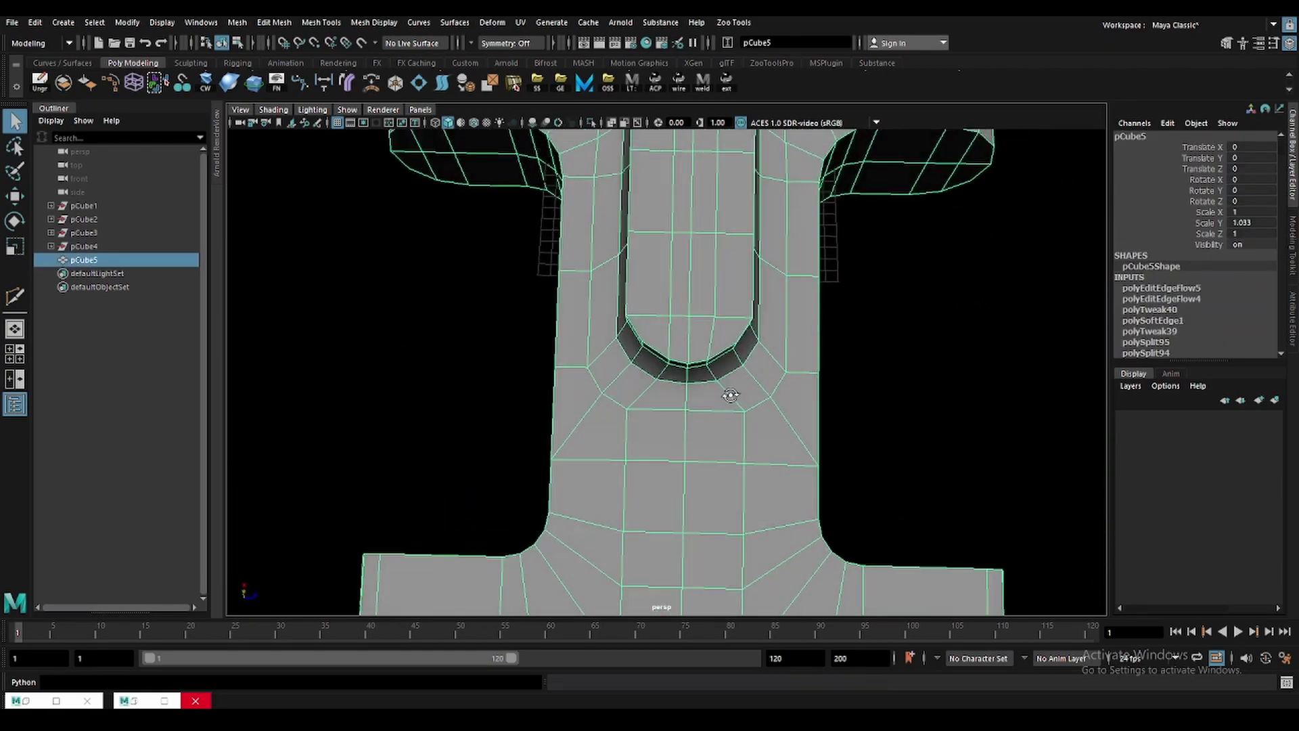
pyautogui.press('4')
pyautogui.click(494, 218)
pyautogui.scroll(3, 444, 363)
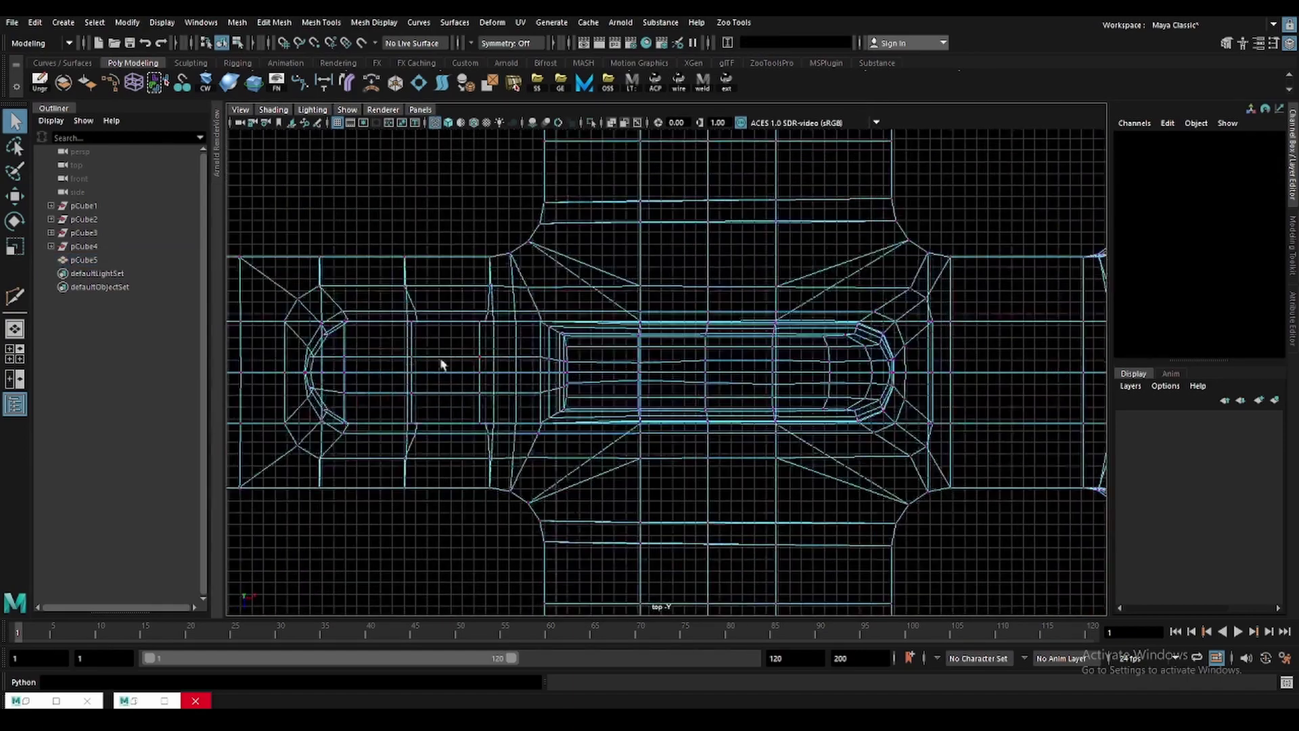
pyautogui.scroll(3, 551, 342)
pyautogui.scroll(2, 553, 338)
pyautogui.scroll(1, 553, 338)
pyautogui.click(525, 302)
pyautogui.keyDown('shift'); pyautogui.click(532, 440); pyautogui.keyUp('shift')
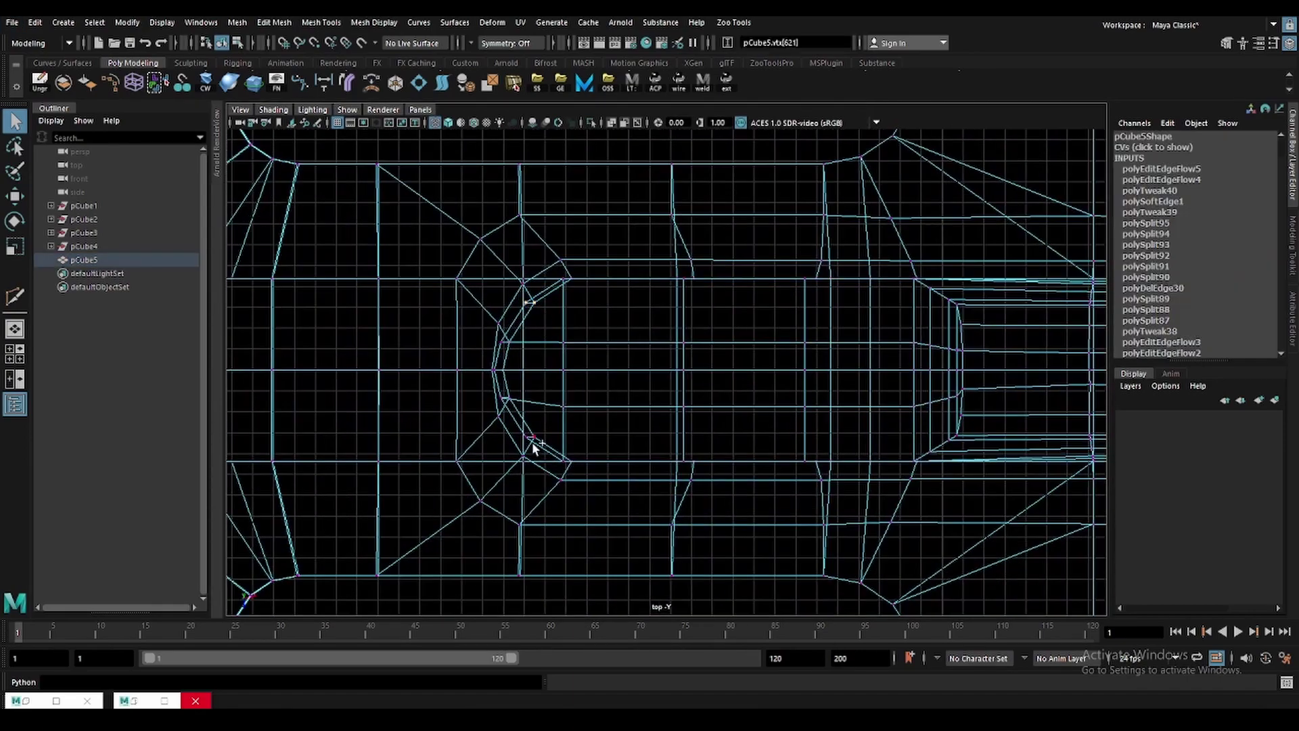
pyautogui.press('w')
pyautogui.press('w')
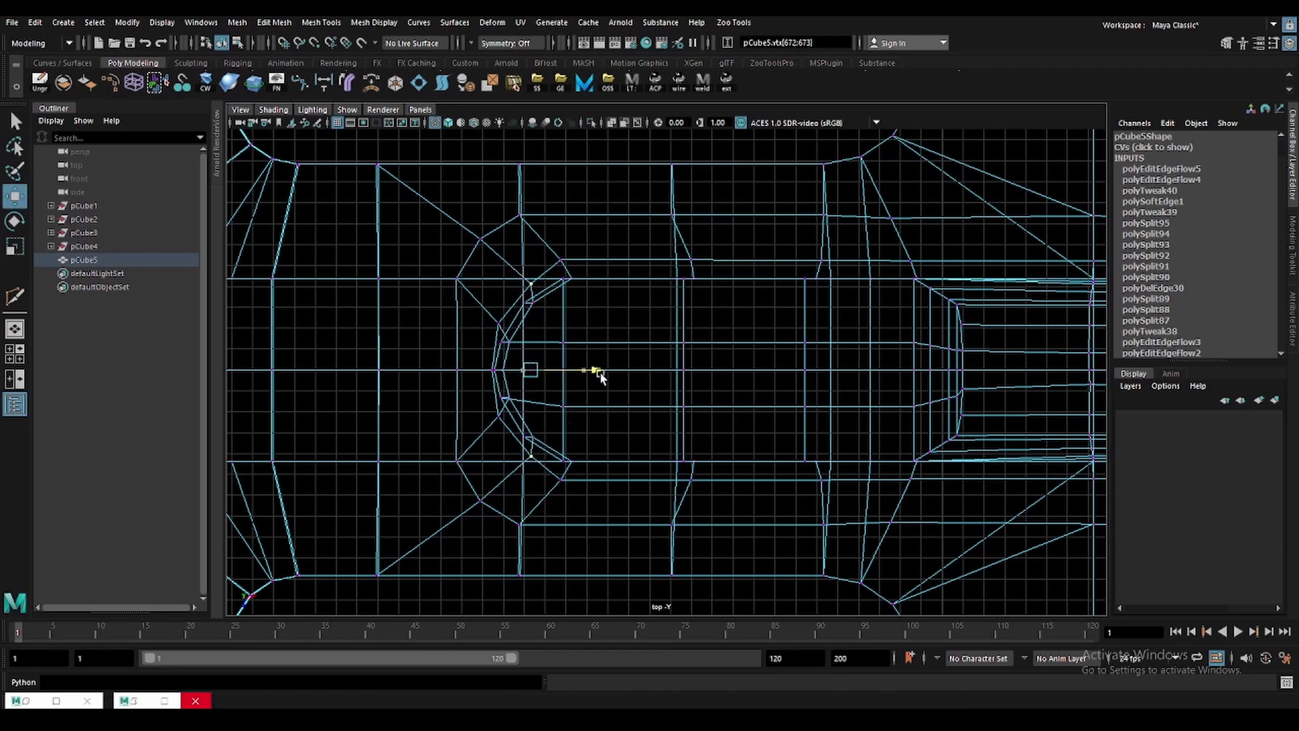
# Move the paired groove-front vertices into a more even curve.
pyautogui.click(497, 323)
pyautogui.keyDown('shift'); pyautogui.click(499, 416); pyautogui.keyUp('shift')
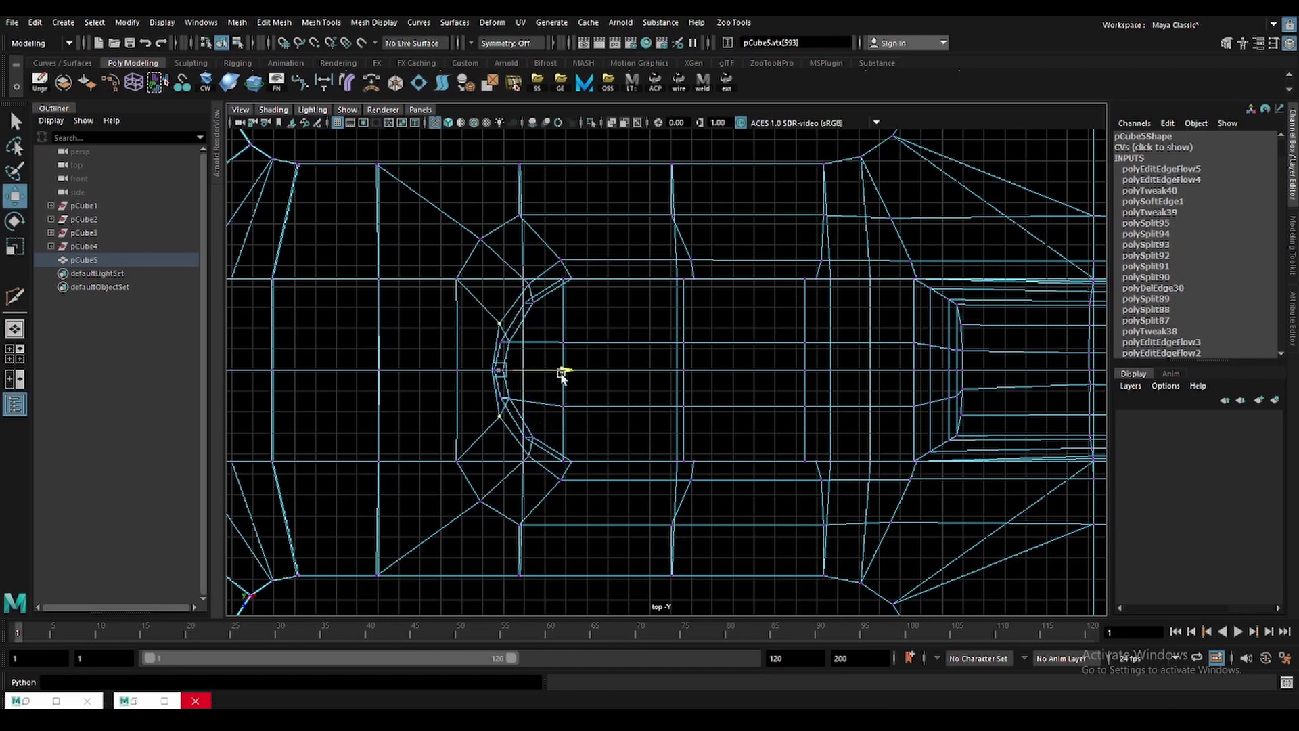
pyautogui.press('q')
pyautogui.press('space')
pyautogui.press('space')
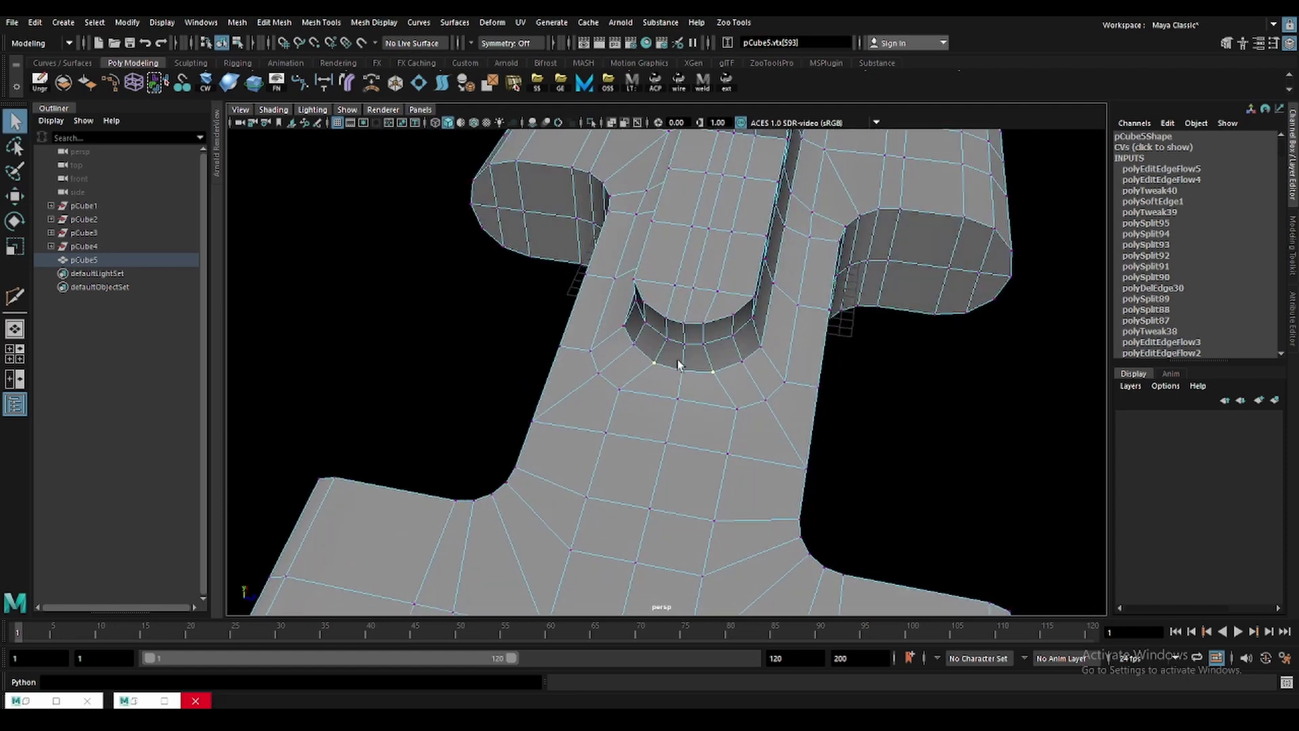
pyautogui.press('space')
pyautogui.press('space')
pyautogui.press('w')
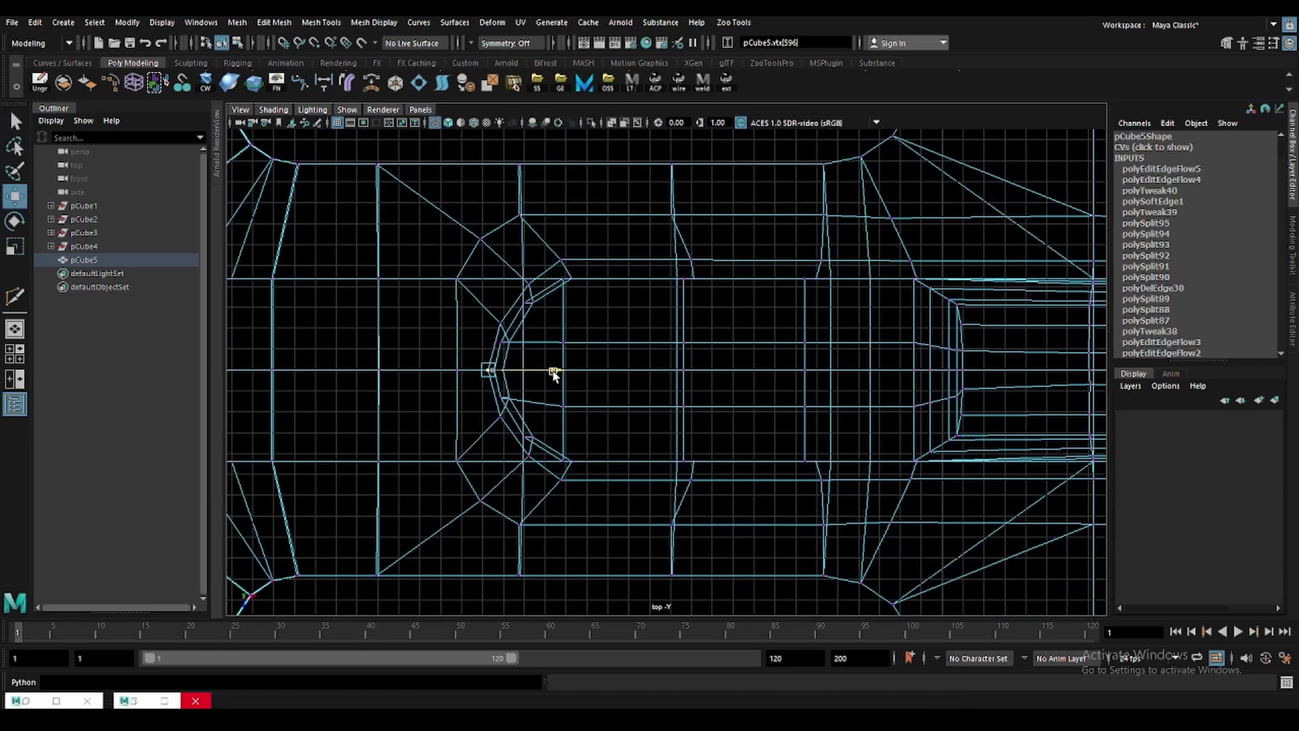
# Slide another curve vertex into place and preview the body smoothed.
pyautogui.click(556, 252)
pyautogui.press('r')
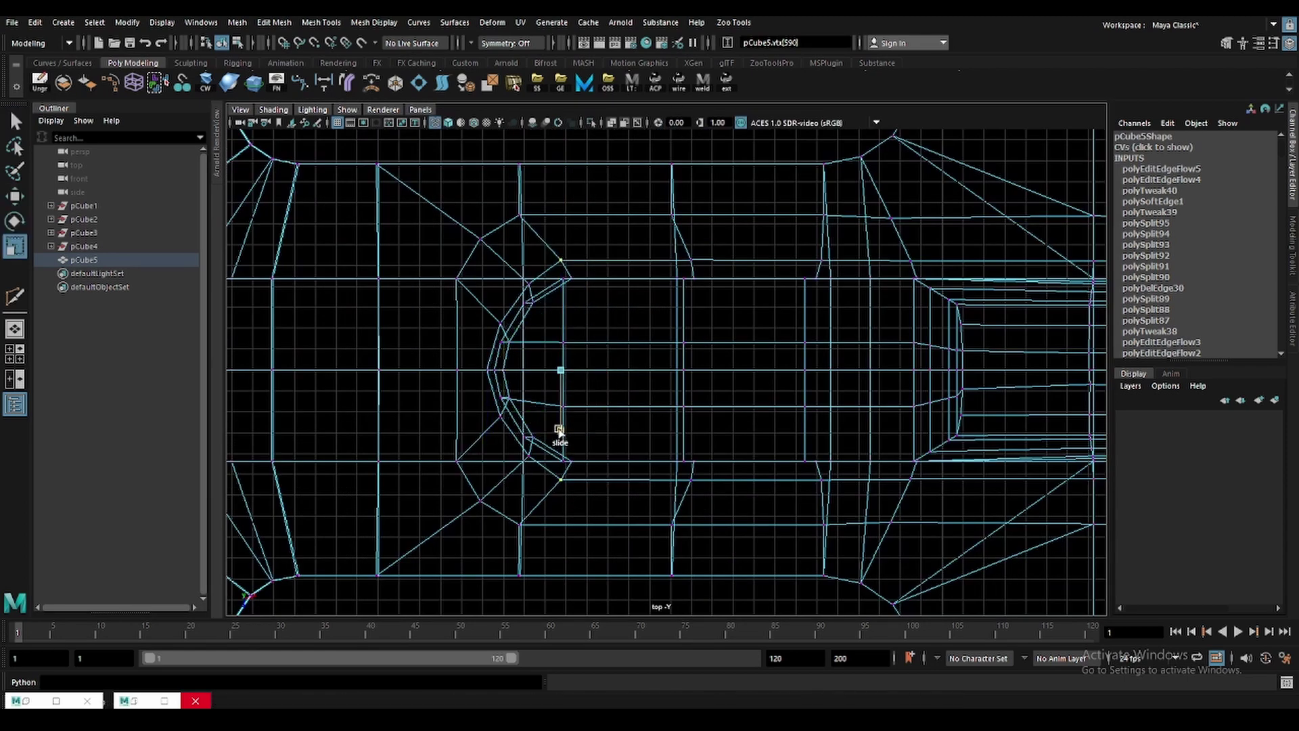
pyautogui.press('space')
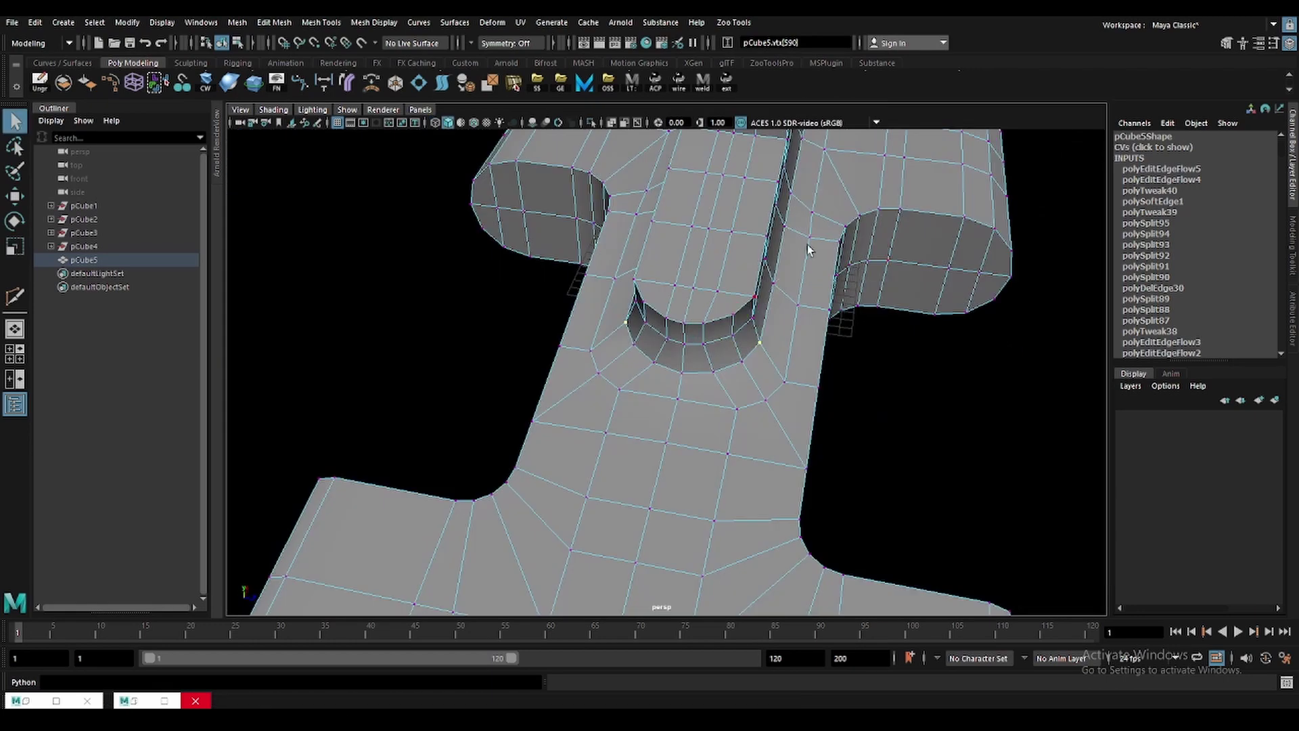
pyautogui.press('3')
pyautogui.moveTo(807, 245)
pyautogui.keyDown('alt'); pyautogui.mouseDown()
pyautogui.moveTo(748, 348)
pyautogui.moveTo(694, 288)
pyautogui.moveTo(702, 337)
pyautogui.moveTo(682, 298)
pyautogui.mouseUp(); pyautogui.keyUp('alt')
pyautogui.press('F8')
# Select the car body, show it unsmoothed, and frame the tall upright block.
pyautogui.click(729, 383)
pyautogui.click(682, 296)
pyautogui.keyDown('alt'); pyautogui.moveTo(761, 268); pyautogui.dragTo(697, 352); pyautogui.keyUp('alt')
pyautogui.press('1')
pyautogui.click(697, 352)
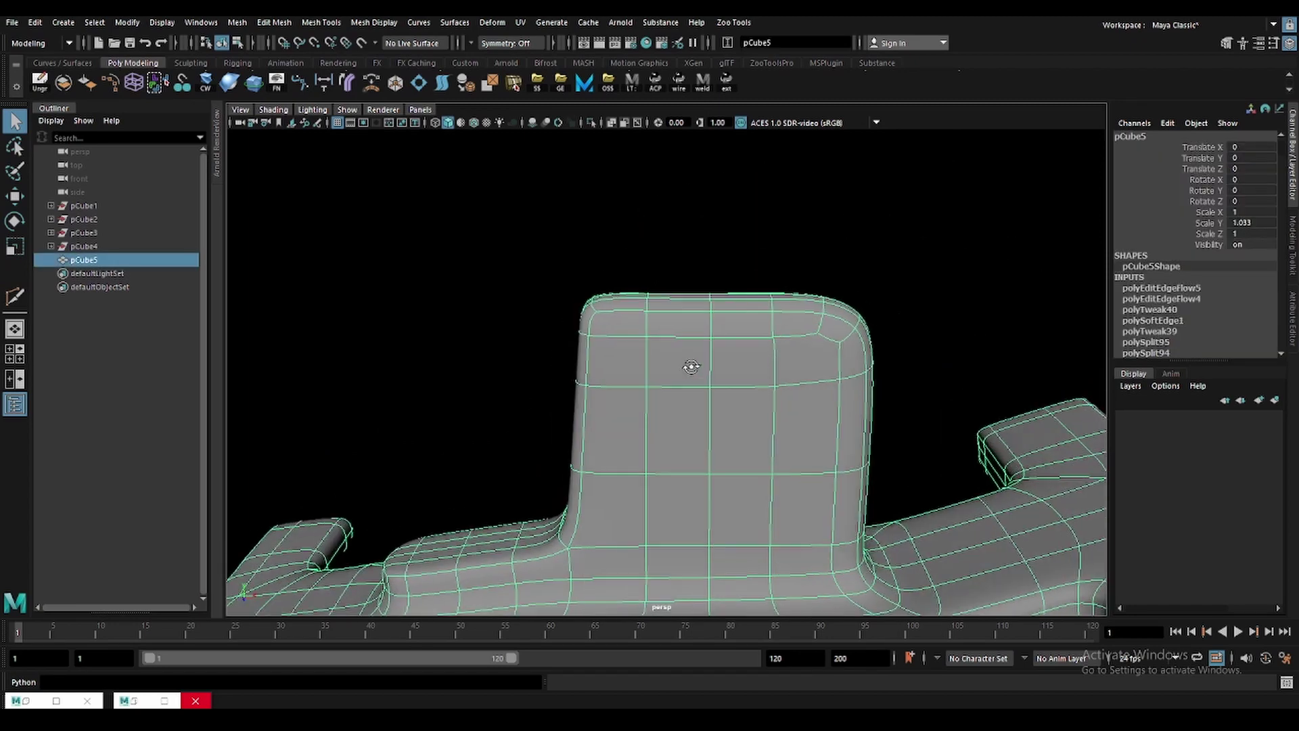
pyautogui.keyDown('alt'); pyautogui.moveTo(697, 352); pyautogui.dragTo(769, 388, button='right'); pyautogui.keyUp('alt')
pyautogui.keyDown('alt'); pyautogui.moveTo(769, 388); pyautogui.dragTo(754, 356); pyautogui.keyUp('alt')
# Cut a new edge loop across the upright block near its top.
pyautogui.keyDown('shift'); pyautogui.moveTo(754, 356); pyautogui.dragTo(720, 359, button='right'); pyautogui.keyUp('shift')
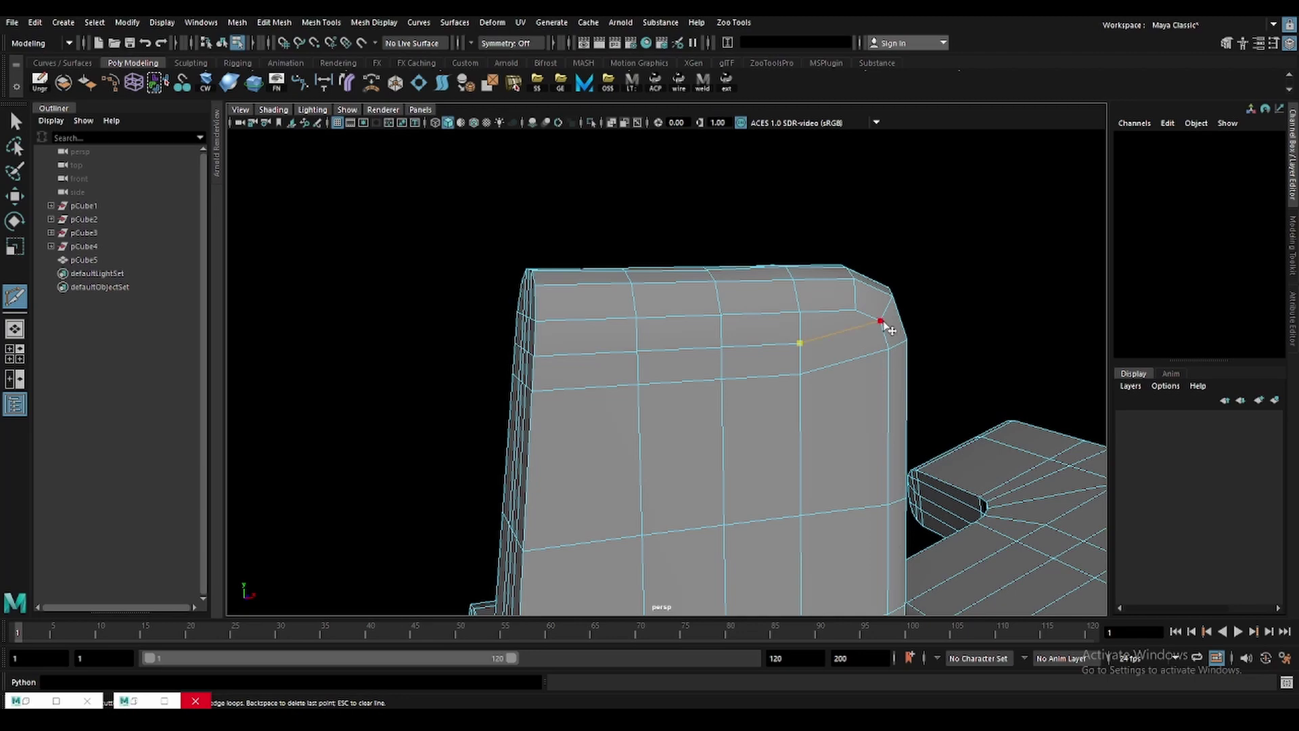
pyautogui.keyDown('alt'); pyautogui.moveTo(875, 327); pyautogui.dragTo(904, 377); pyautogui.keyUp('alt')
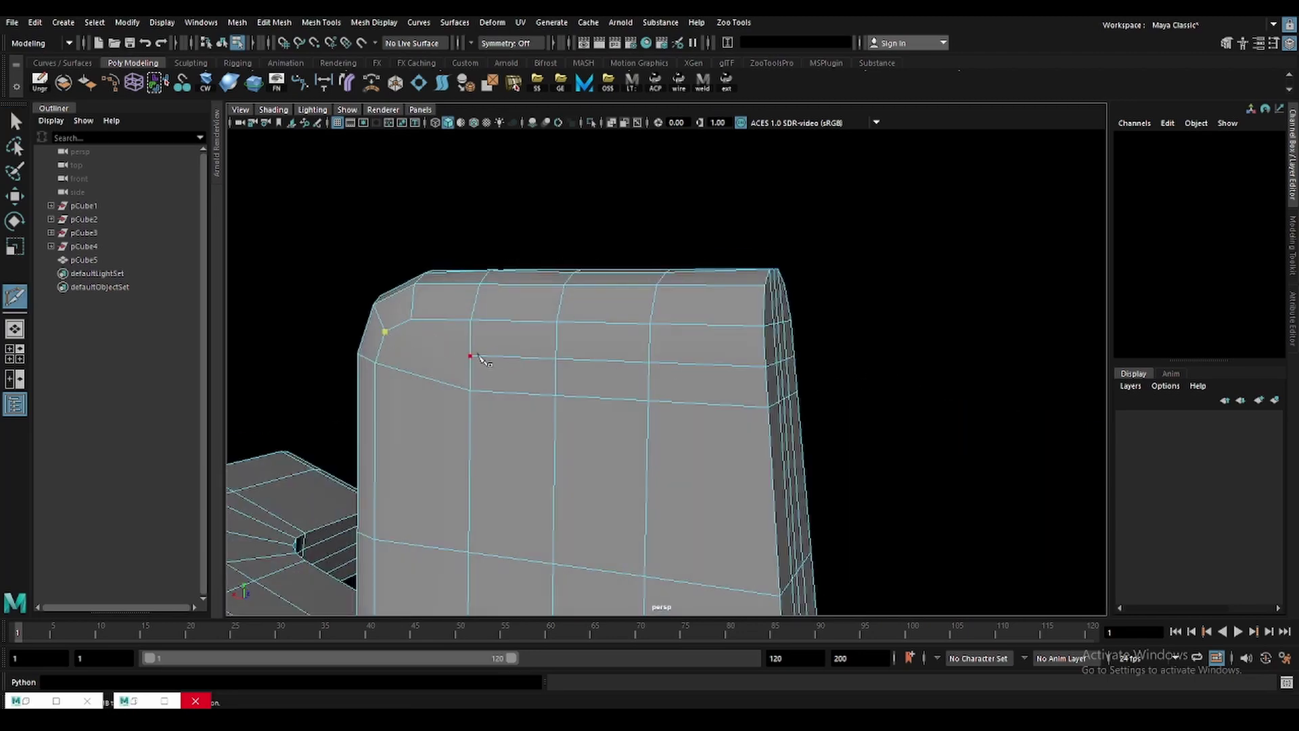
pyautogui.press('F8')
pyautogui.scroll(-5, 497, 293)
pyautogui.moveTo(560, 363)
pyautogui.keyDown('alt'); pyautogui.mouseDown()
pyautogui.moveTo(633, 255)
pyautogui.moveTo(696, 343)
pyautogui.moveTo(573, 343)
pyautogui.mouseUp(); pyautogui.keyUp('alt')
# Preview the car body smoothed and orbit to check the block's rounded top.
pyautogui.press('3')
pyautogui.click(586, 286)
pyautogui.scroll(-5, 663, 413)
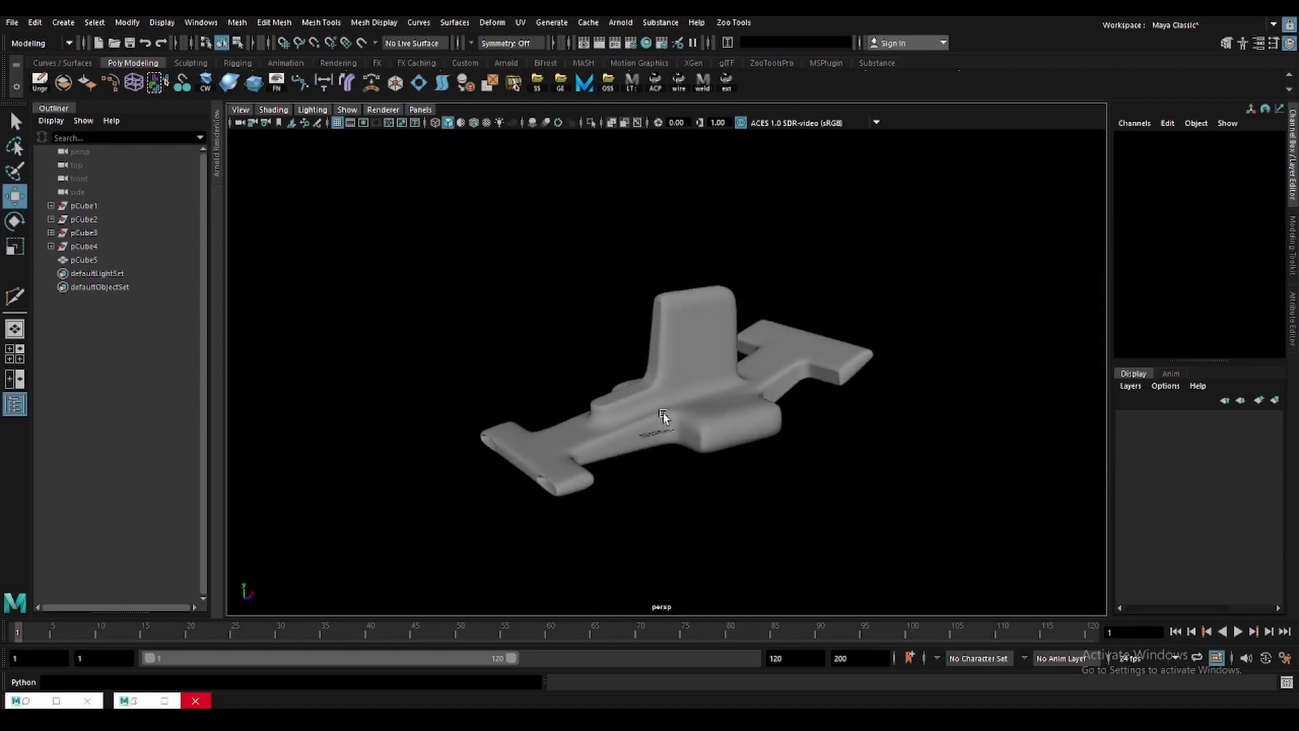
pyautogui.scroll(1, 619, 382)
pyautogui.moveTo(619, 382)
pyautogui.keyDown('alt'); pyautogui.mouseDown()
pyautogui.moveTo(765, 291)
pyautogui.moveTo(586, 366)
pyautogui.moveTo(726, 322)
pyautogui.moveTo(820, 255)
pyautogui.moveTo(684, 400)
pyautogui.mouseUp(); pyautogui.keyUp('alt')
pyautogui.scroll(2, 622, 380)
# Try Edit Edge Flow on an upright-block edge, then undo the unwanted changes.
pyautogui.click(820, 255)
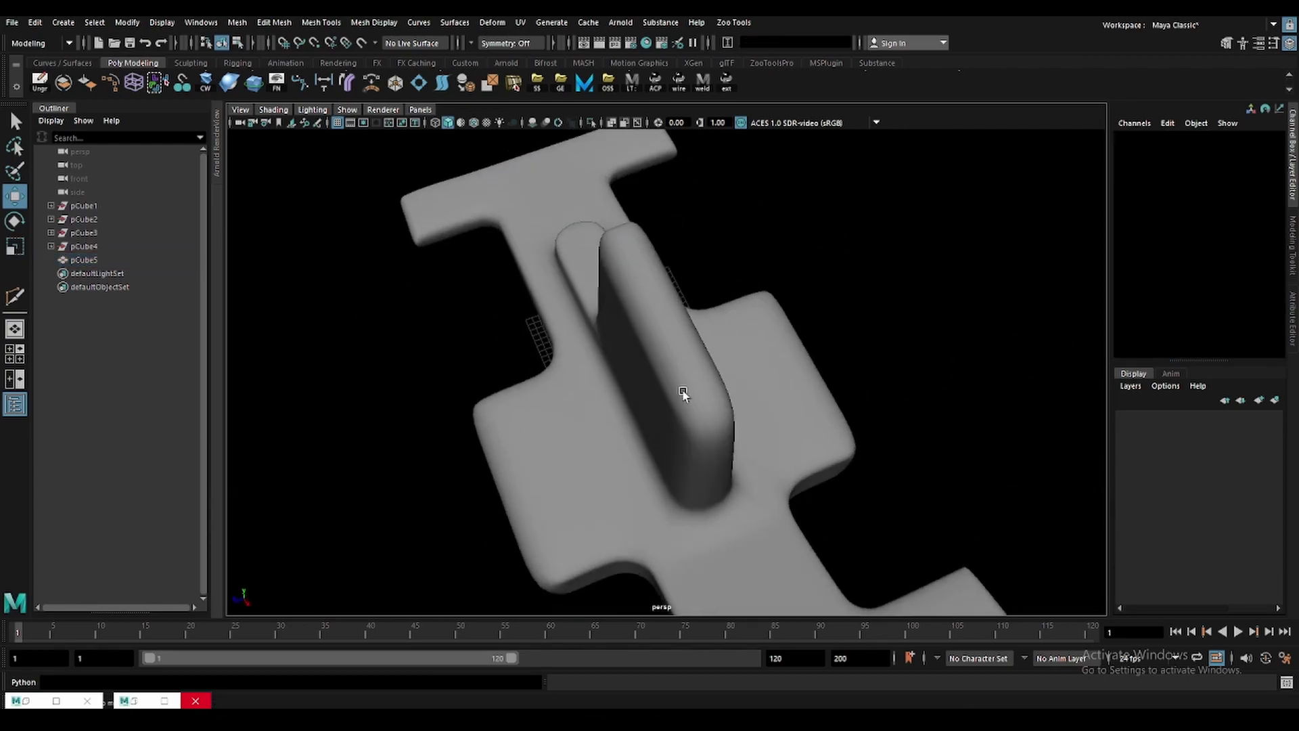
pyautogui.click(751, 429)
pyautogui.press('q')
pyautogui.keyDown('alt'); pyautogui.moveTo(751, 429); pyautogui.dragTo(720, 336); pyautogui.keyUp('alt')
pyautogui.click(726, 293)
pyautogui.moveTo(726, 288)
pyautogui.keyDown('alt'); pyautogui.mouseDown()
pyautogui.moveTo(706, 275)
pyautogui.moveTo(725, 282)
pyautogui.mouseUp(); pyautogui.keyUp('alt')
pyautogui.click(750, 262)
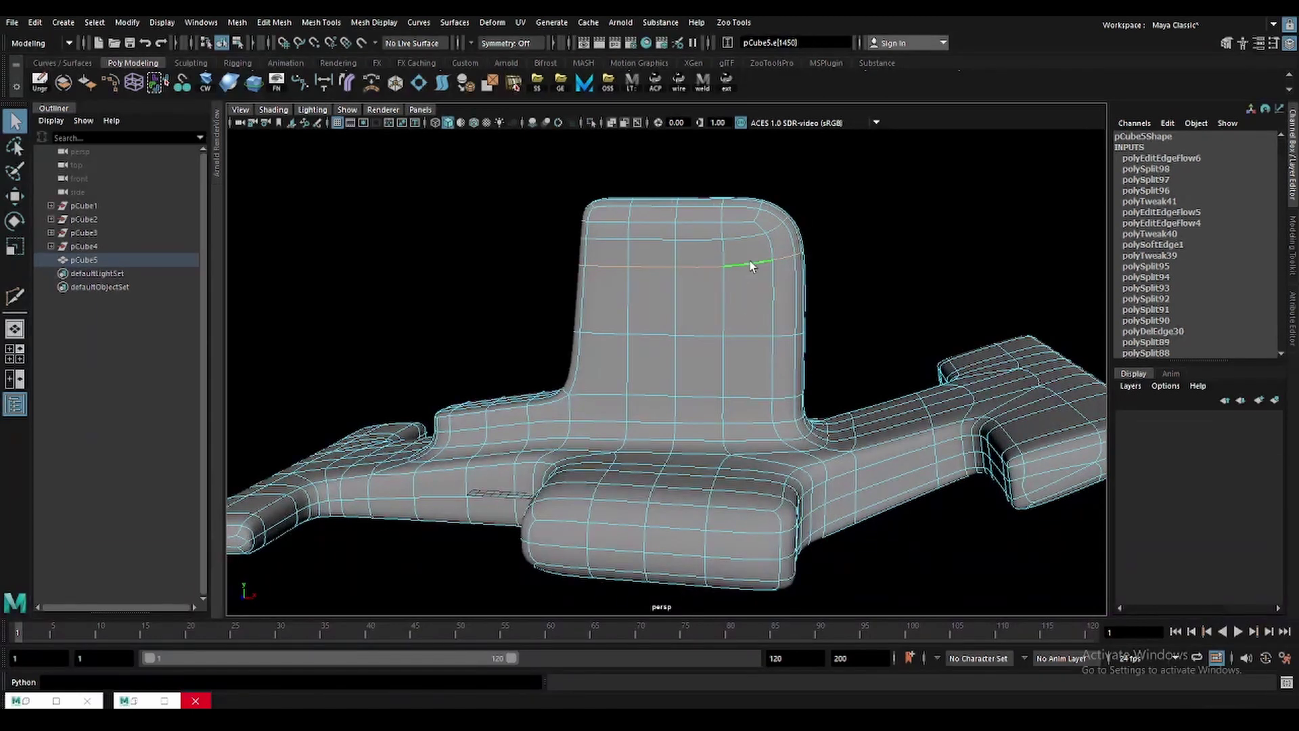
pyautogui.press('g')
pyautogui.keyDown('alt'); pyautogui.moveTo(769, 244); pyautogui.dragTo(714, 329); pyautogui.keyUp('alt')
pyautogui.hotkey('ctrl', 'z')
pyautogui.hotkey('ctrl', 'z')
pyautogui.hotkey('ctrl', 'z')
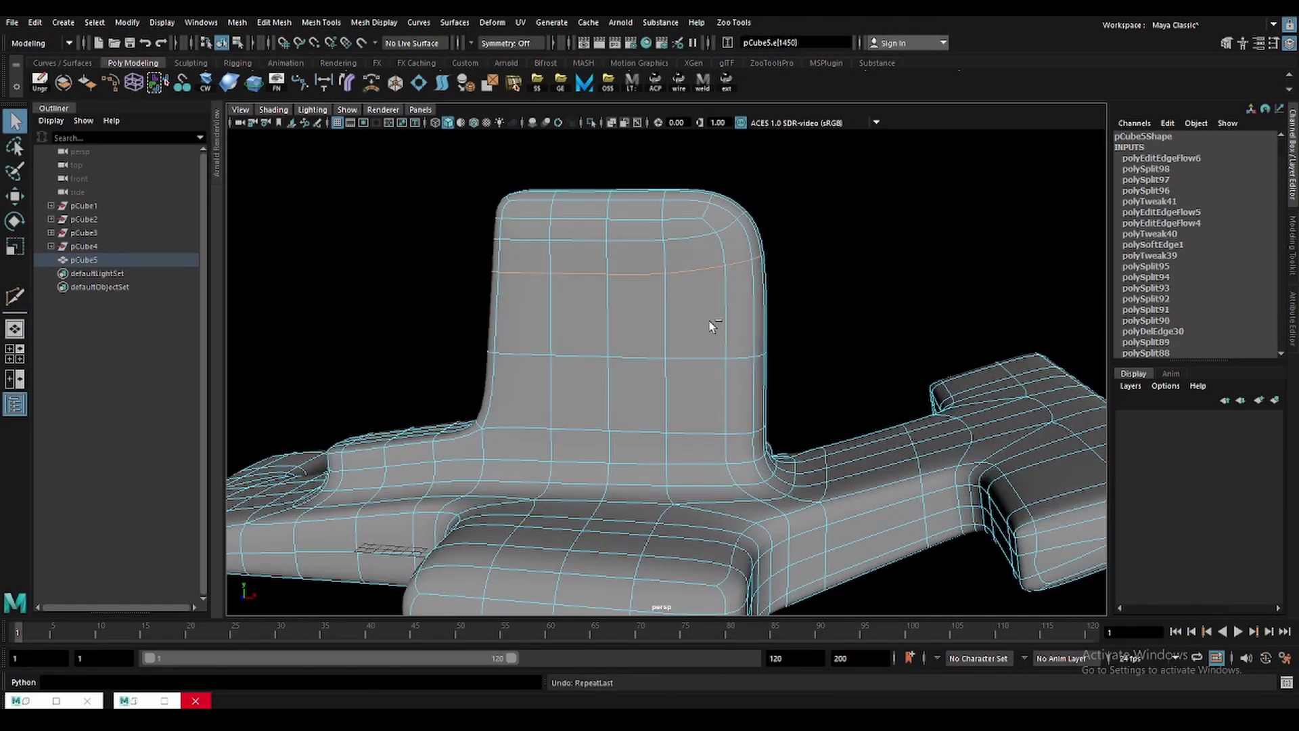
# Insert an edge loop near the tall block's top and orbit to check the body.
pyautogui.keyDown('ctrl'); pyautogui.click(689, 258); pyautogui.keyUp('ctrl')
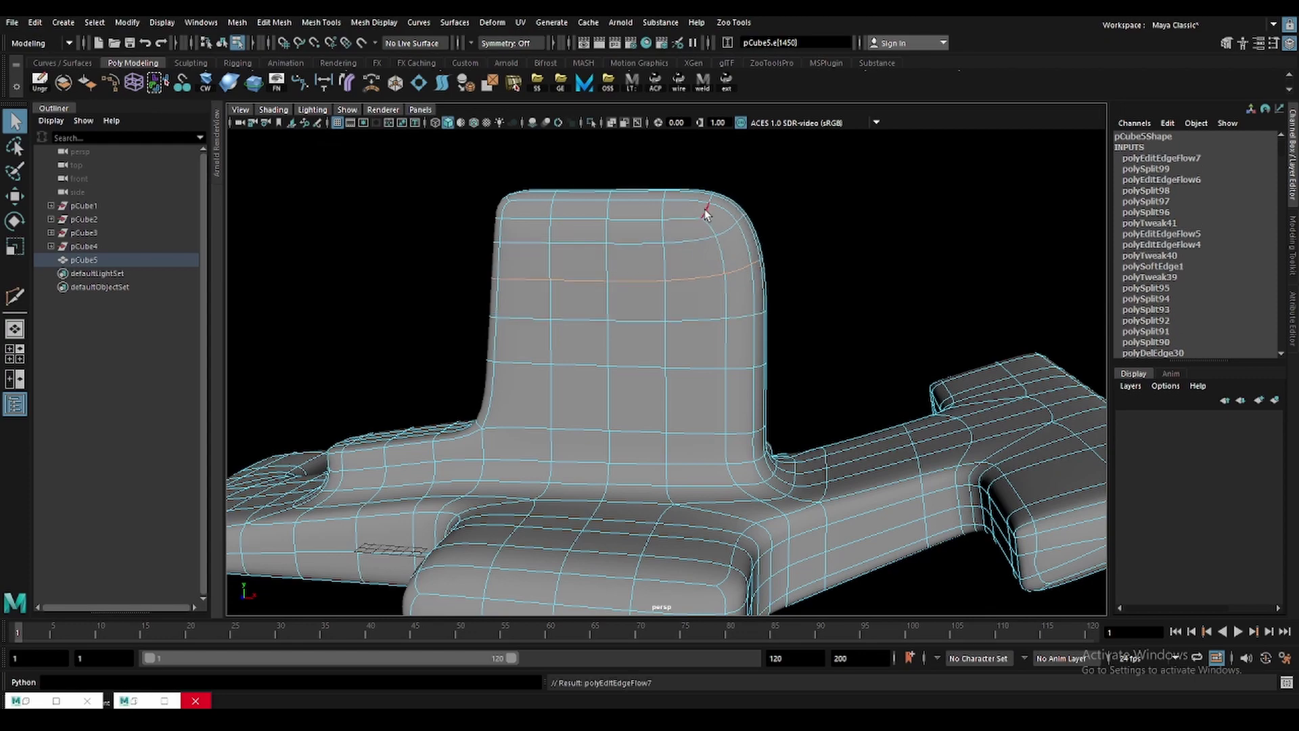
pyautogui.moveTo(674, 267)
pyautogui.keyDown('alt'); pyautogui.mouseDown()
pyautogui.moveTo(692, 323)
pyautogui.moveTo(748, 296)
pyautogui.mouseUp(); pyautogui.keyUp('alt')
pyautogui.click(748, 295)
pyautogui.moveTo(538, 259)
pyautogui.keyDown('alt'); pyautogui.mouseDown()
pyautogui.moveTo(582, 307)
pyautogui.moveTo(632, 325)
pyautogui.moveTo(621, 331)
pyautogui.mouseUp(); pyautogui.keyUp('alt')
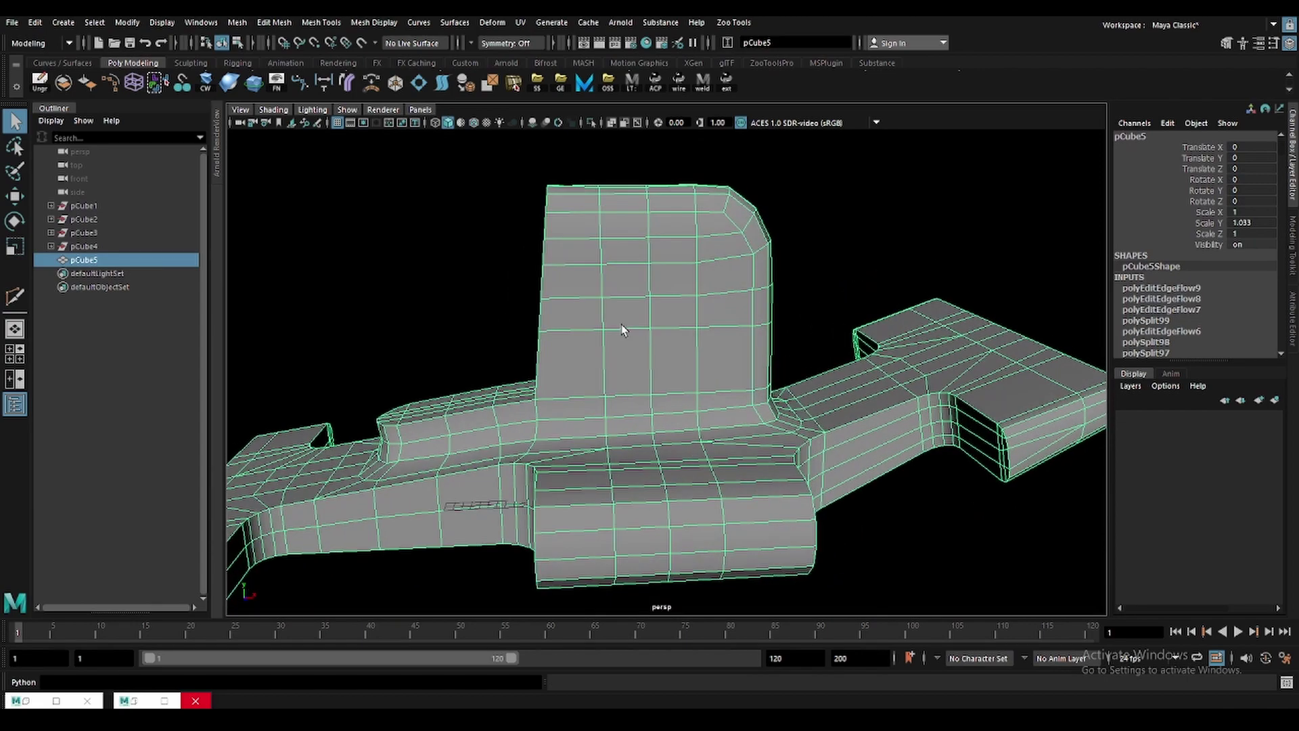
pyautogui.moveTo(619, 325)
pyautogui.keyDown('alt'); pyautogui.mouseDown()
pyautogui.moveTo(631, 362)
pyautogui.moveTo(618, 354)
pyautogui.mouseUp(); pyautogui.keyUp('alt')
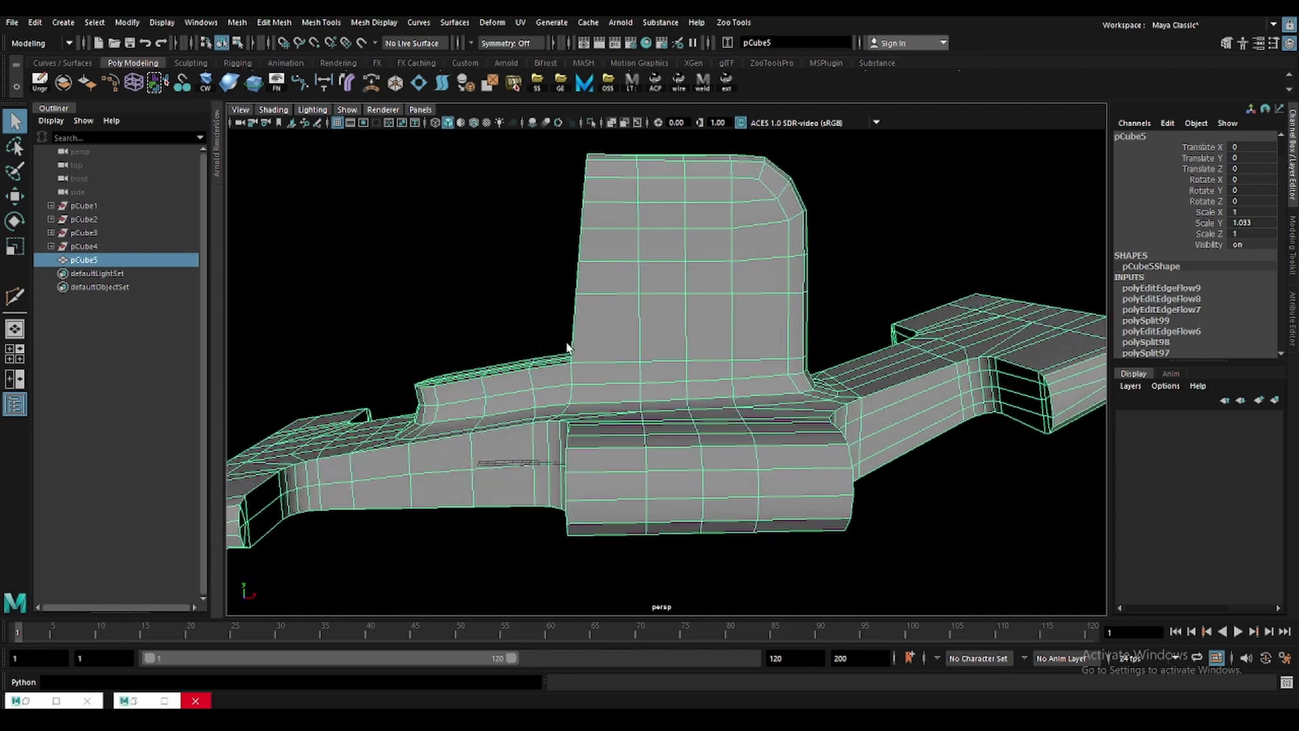
# Create a polygon sphere, raise it over the cockpit, and scale it to helmet size.
pyautogui.click(53, 85)
pyautogui.press('w')
pyautogui.scroll(3, 829, 427)
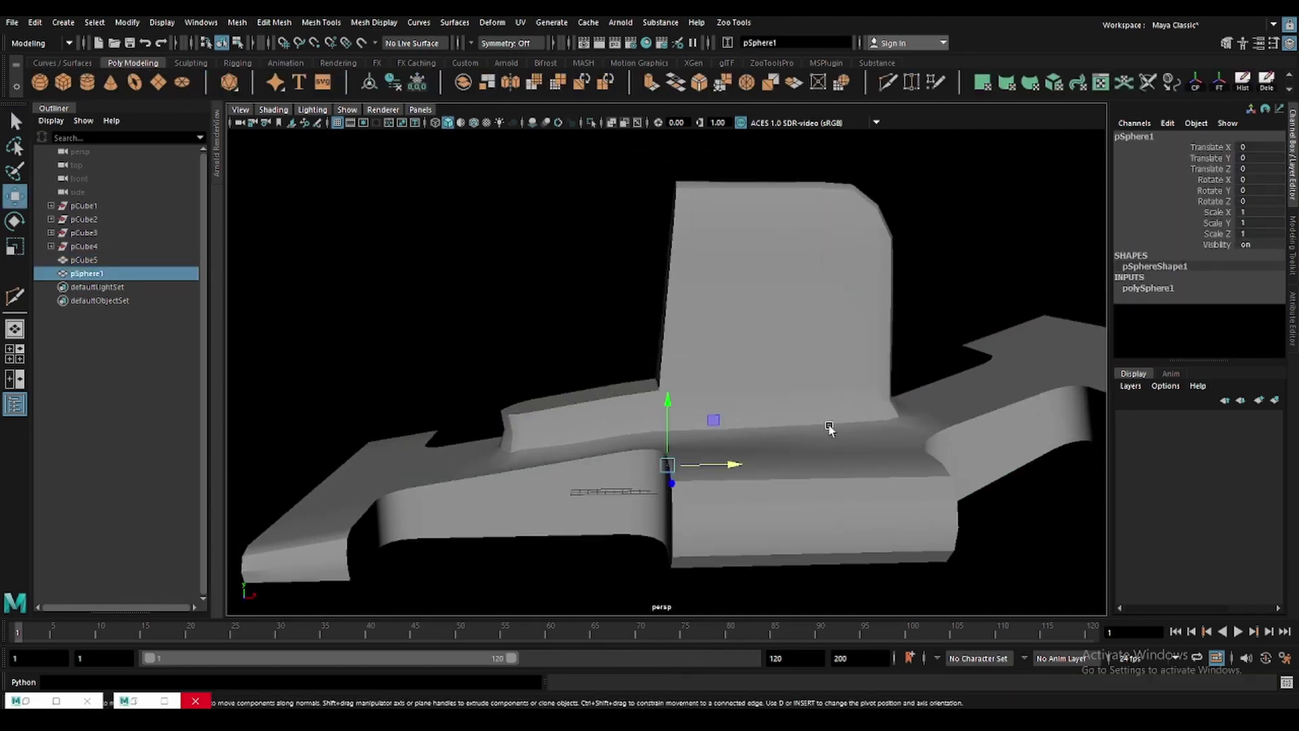
pyautogui.moveTo(668, 404)
pyautogui.mouseDown()
pyautogui.moveTo(721, 355)
pyautogui.moveTo(687, 384)
pyautogui.moveTo(748, 406)
pyautogui.mouseUp()
pyautogui.press('r')
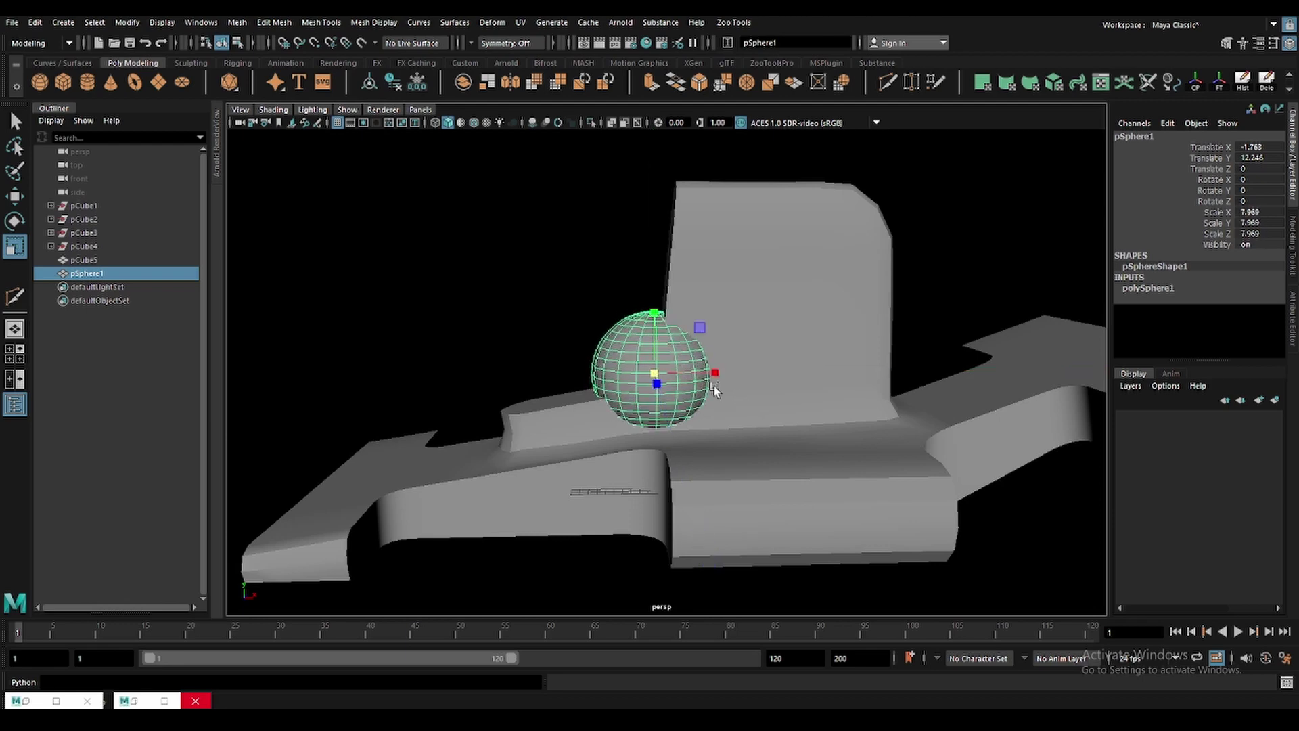
# Lower the sphere's subdivision count, frame it, and turn on wireframe-on-shaded.
pyautogui.click(1149, 288)
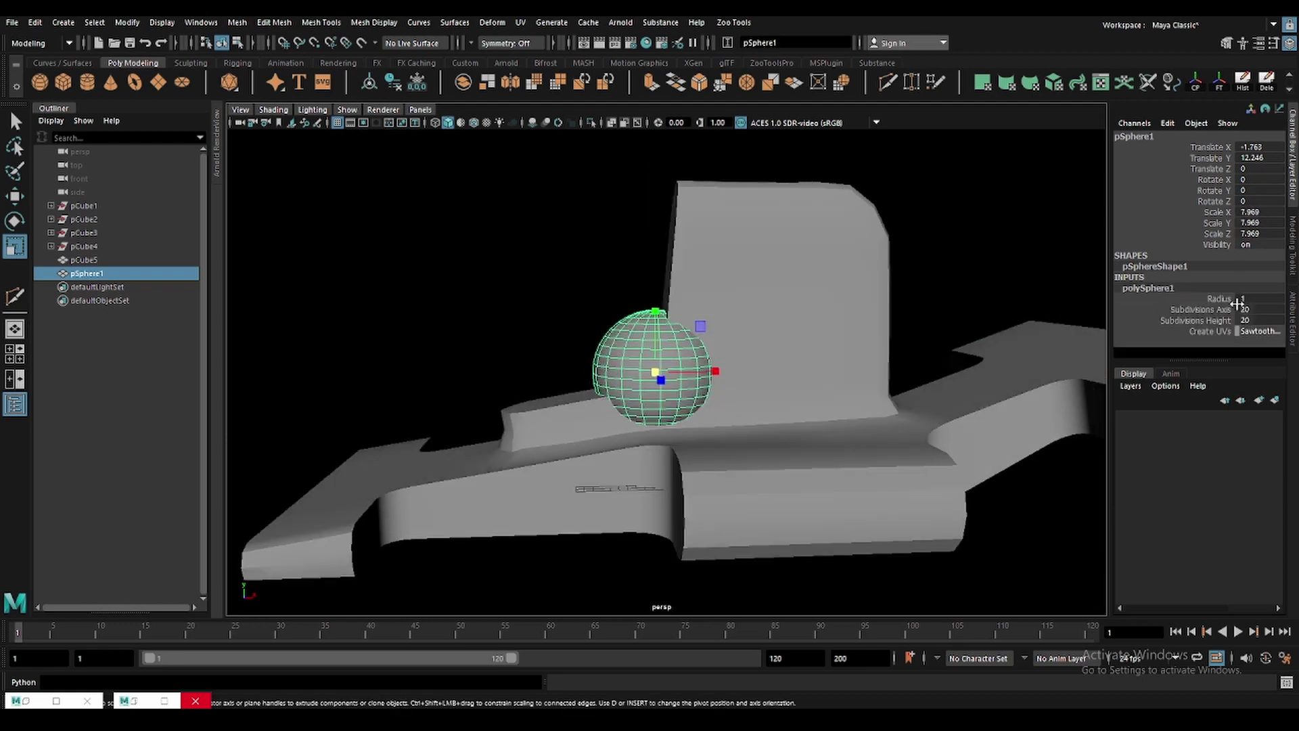
pyautogui.write('0')
pyautogui.press('Return')
pyautogui.click(529, 335)
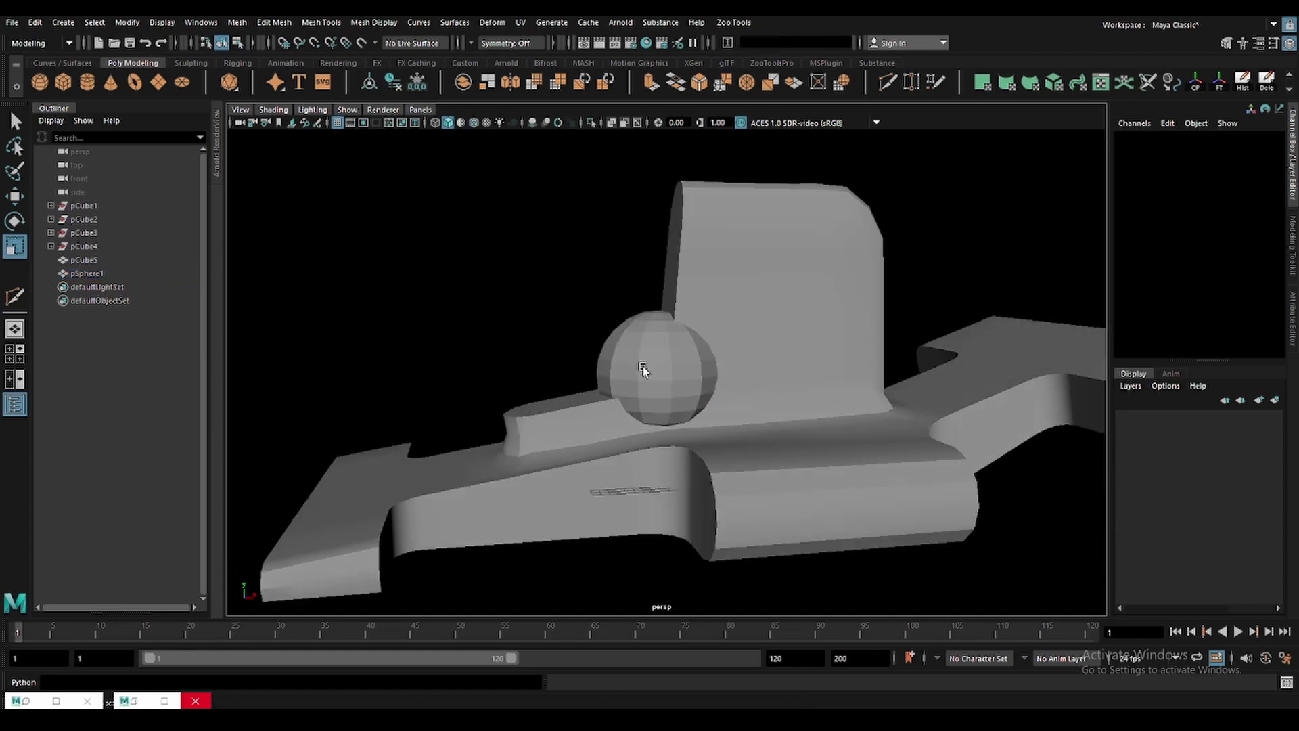
pyautogui.click(643, 367)
pyautogui.press('w')
pyautogui.press('f')
pyautogui.moveTo(522, 266)
pyautogui.keyDown('alt'); pyautogui.mouseDown()
pyautogui.moveTo(598, 322)
pyautogui.moveTo(515, 203)
pyautogui.mouseUp(); pyautogui.keyUp('alt')
pyautogui.click(474, 123)
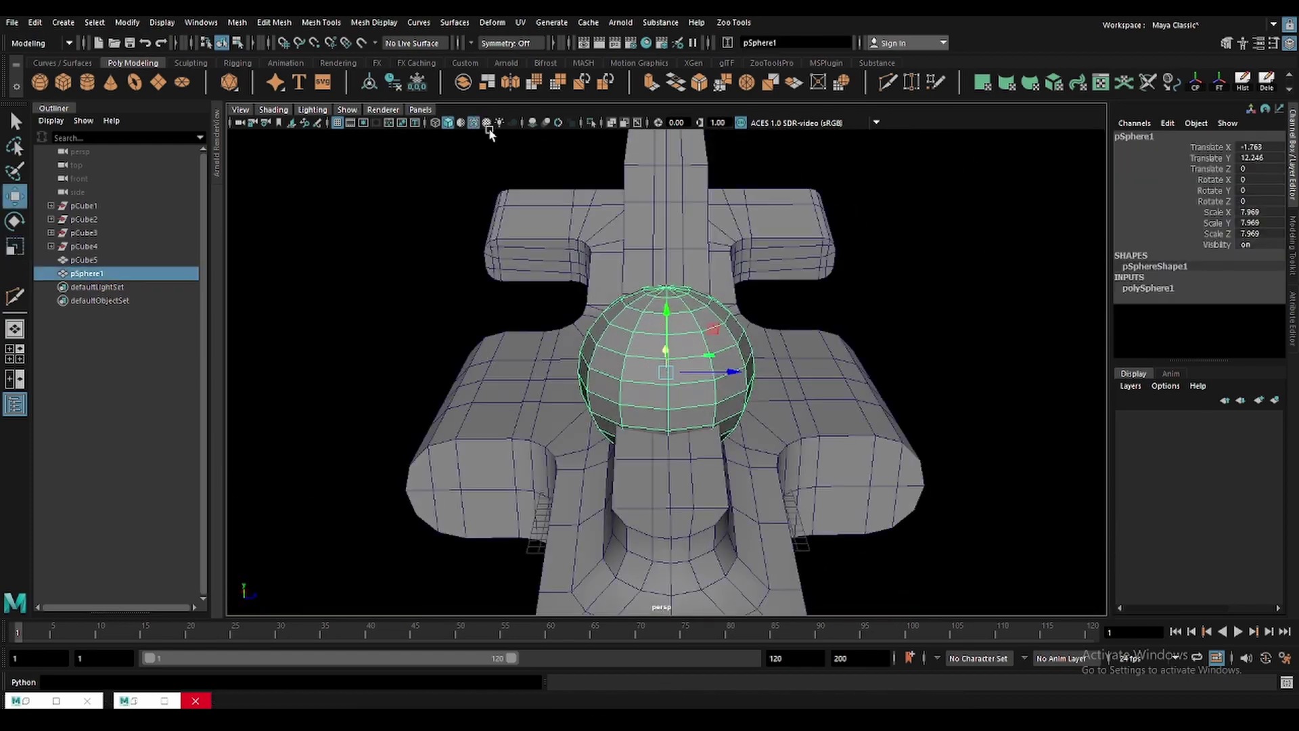
pyautogui.moveTo(609, 305)
pyautogui.keyDown('alt'); pyautogui.mouseDown()
pyautogui.moveTo(768, 415)
pyautogui.moveTo(833, 388)
pyautogui.moveTo(735, 371)
pyautogui.mouseUp(); pyautogui.keyUp('alt')
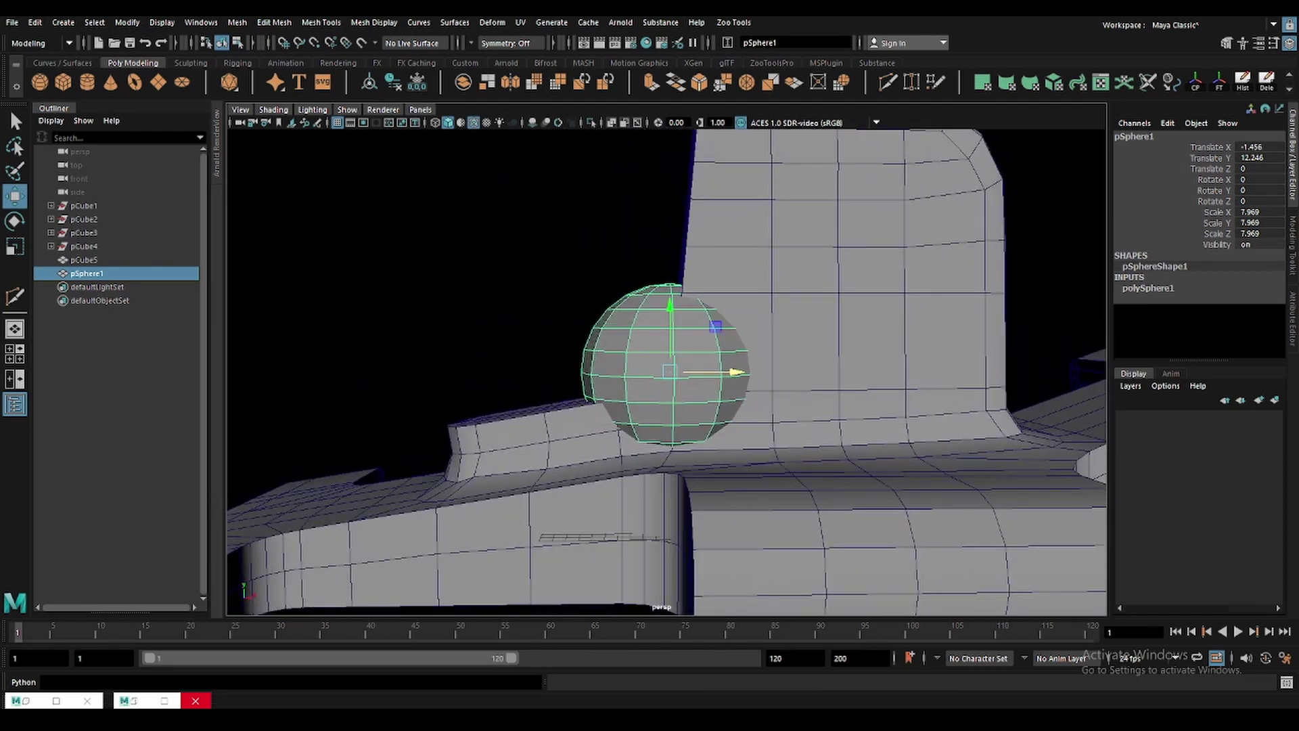
# Set the sphere's subdivisions to 8, then 6, and view the helmet from the front.
pyautogui.click(1150, 289)
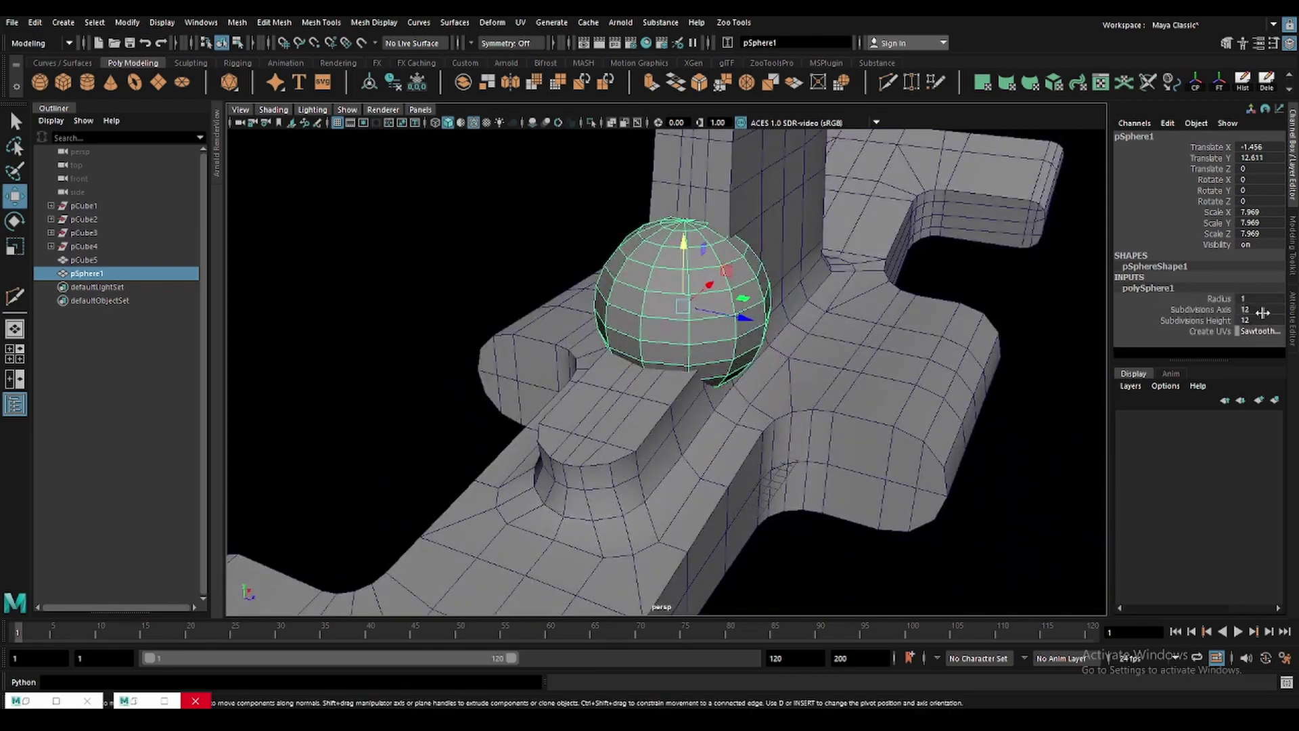
pyautogui.write('8')
pyautogui.press('Return')
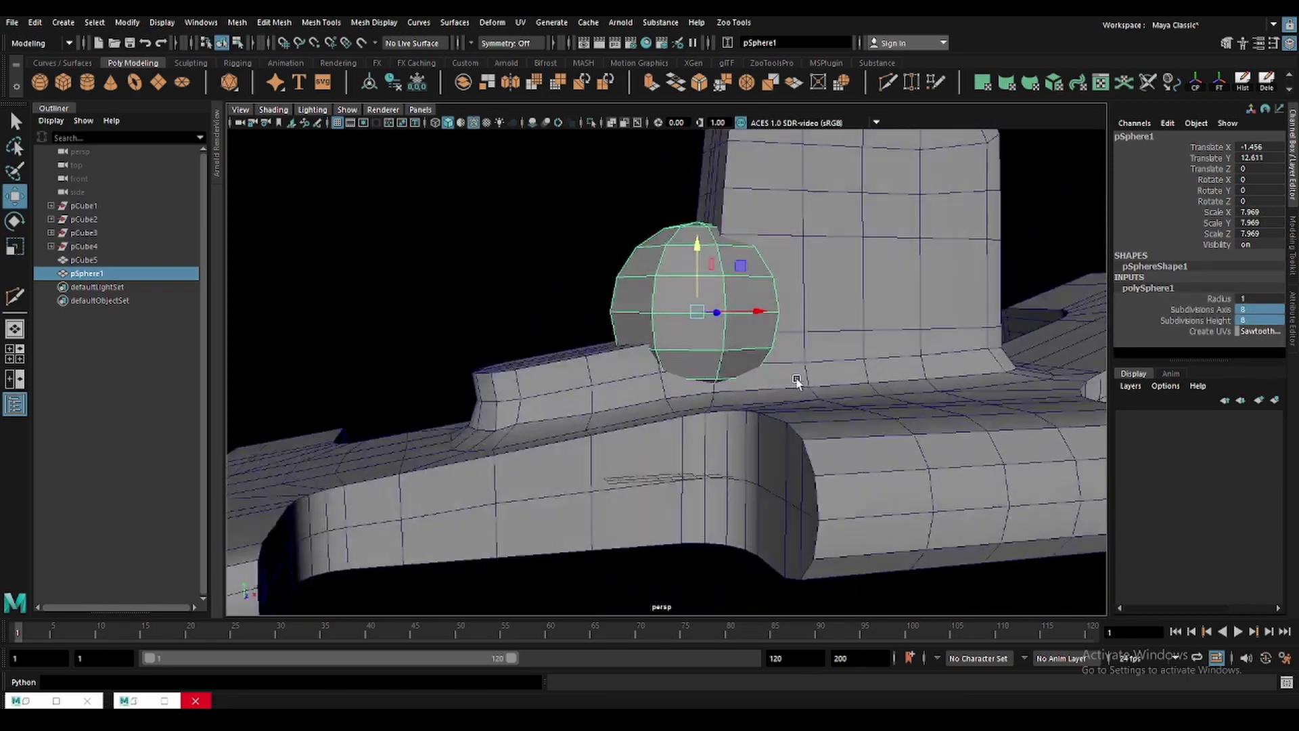
pyautogui.keyDown('alt'); pyautogui.moveTo(711, 352); pyautogui.dragTo(743, 366); pyautogui.keyUp('alt')
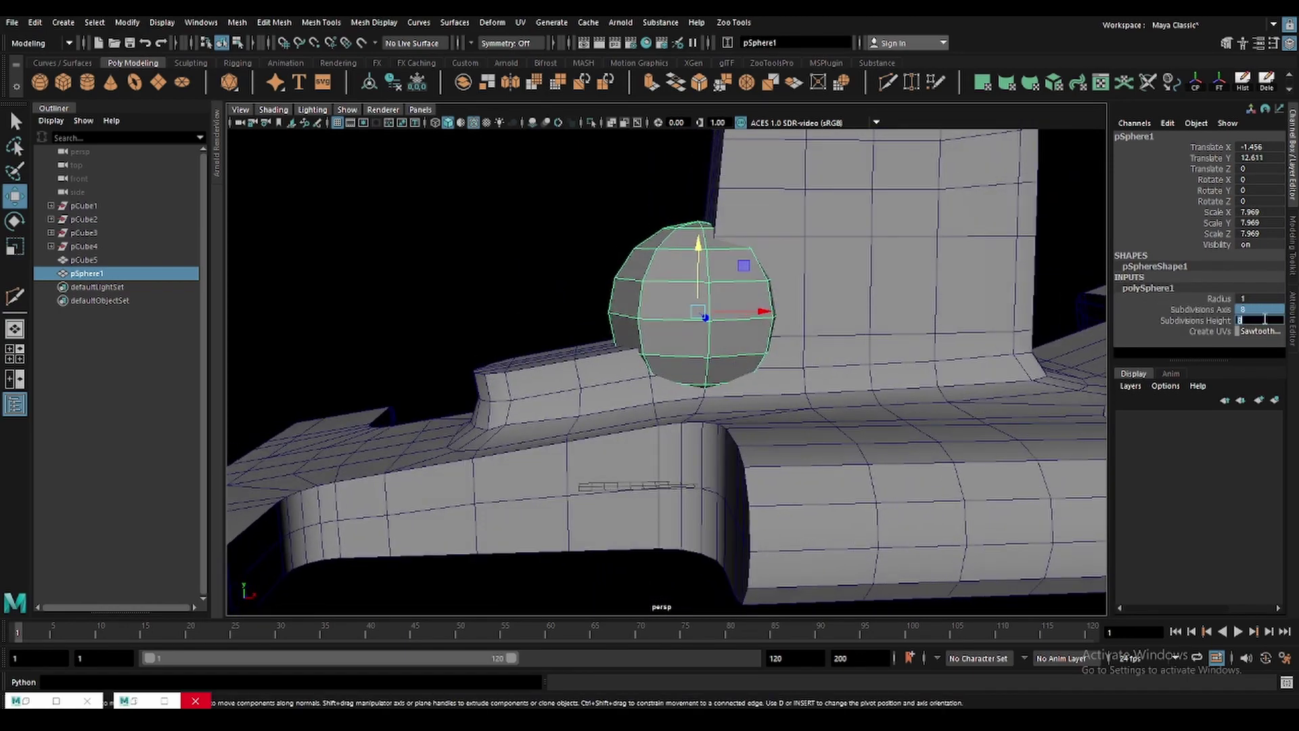
pyautogui.write('6')
pyautogui.press('Return')
pyautogui.keyDown('alt'); pyautogui.moveTo(744, 271); pyautogui.dragTo(555, 230); pyautogui.keyUp('alt')
pyautogui.click(549, 225)
pyautogui.click(708, 298)
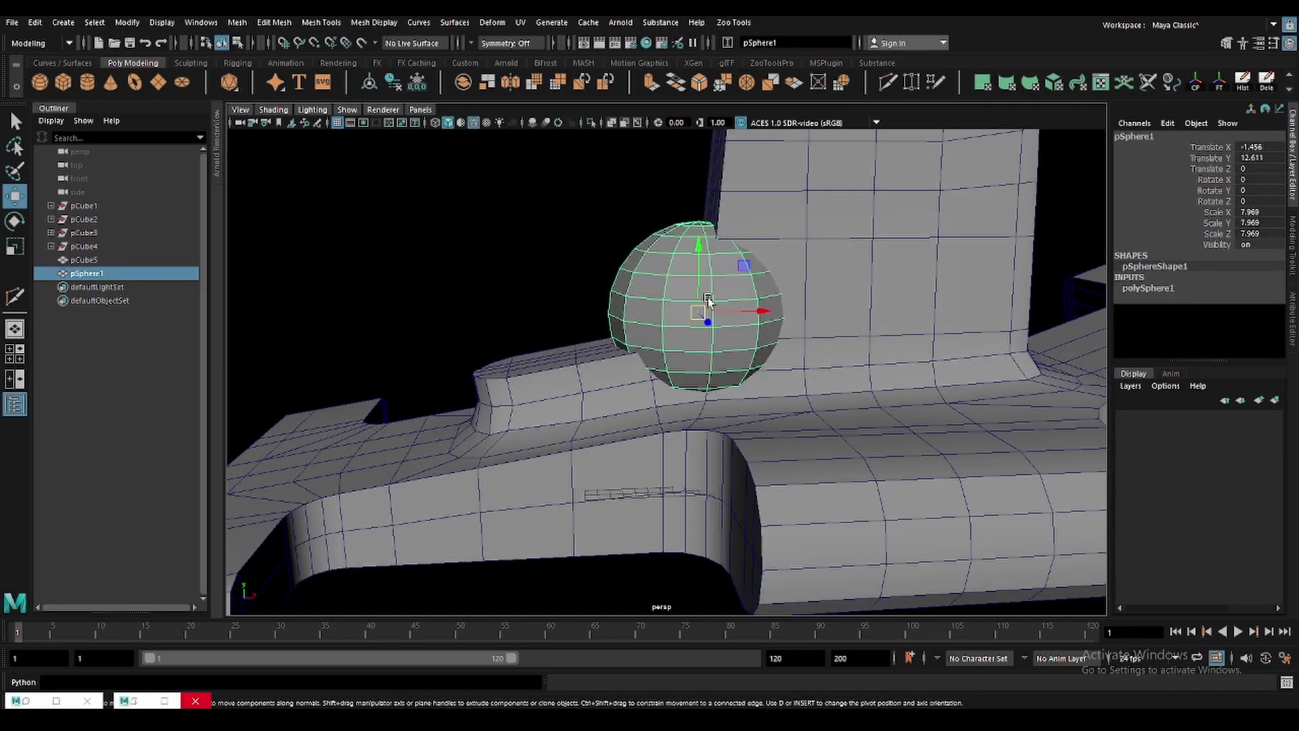
pyautogui.moveTo(708, 298)
pyautogui.keyDown('alt'); pyautogui.mouseDown()
pyautogui.moveTo(691, 354)
pyautogui.moveTo(796, 343)
pyautogui.moveTo(662, 287)
pyautogui.moveTo(552, 316)
pyautogui.mouseUp(); pyautogui.keyUp('alt')
# Select a band of front faces on the sphere and extrude them inward for a visor.
pyautogui.press('F11')
pyautogui.moveTo(596, 274); pyautogui.dragTo(733, 306)
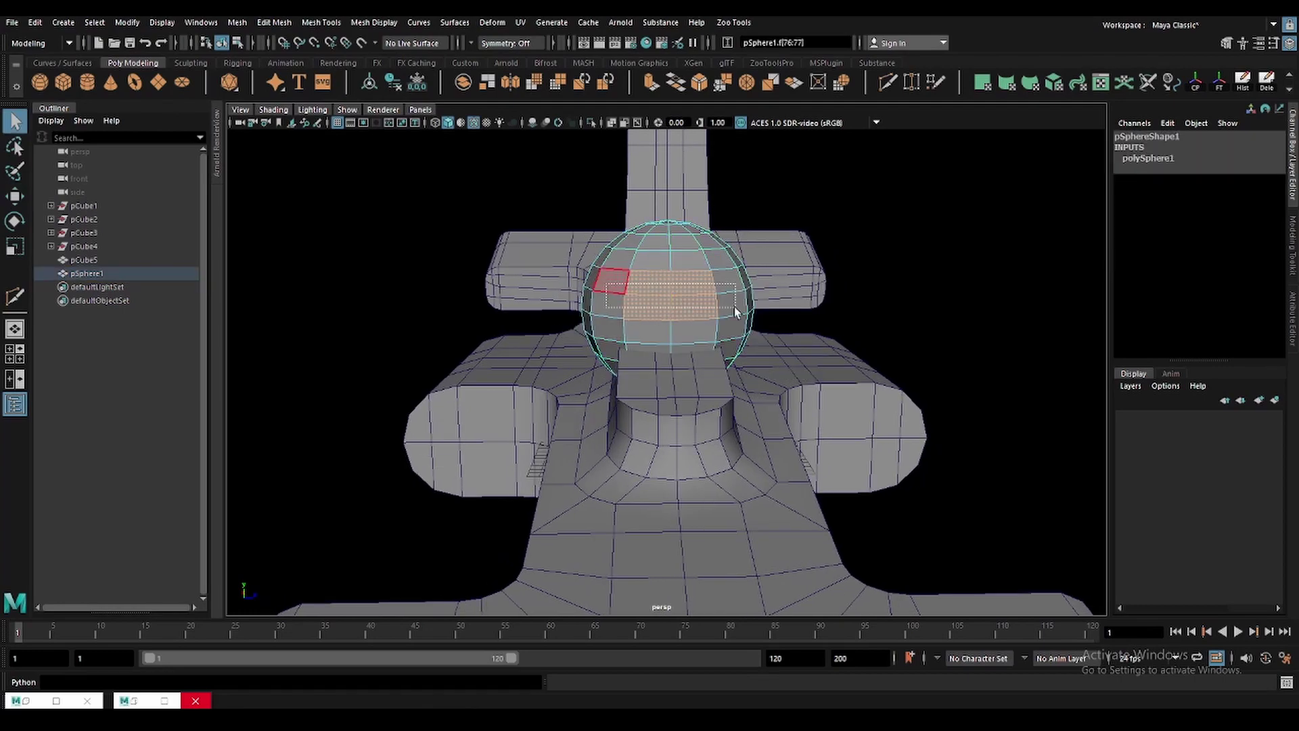
pyautogui.keyDown('shift'); pyautogui.click(591, 290); pyautogui.keyUp('shift')
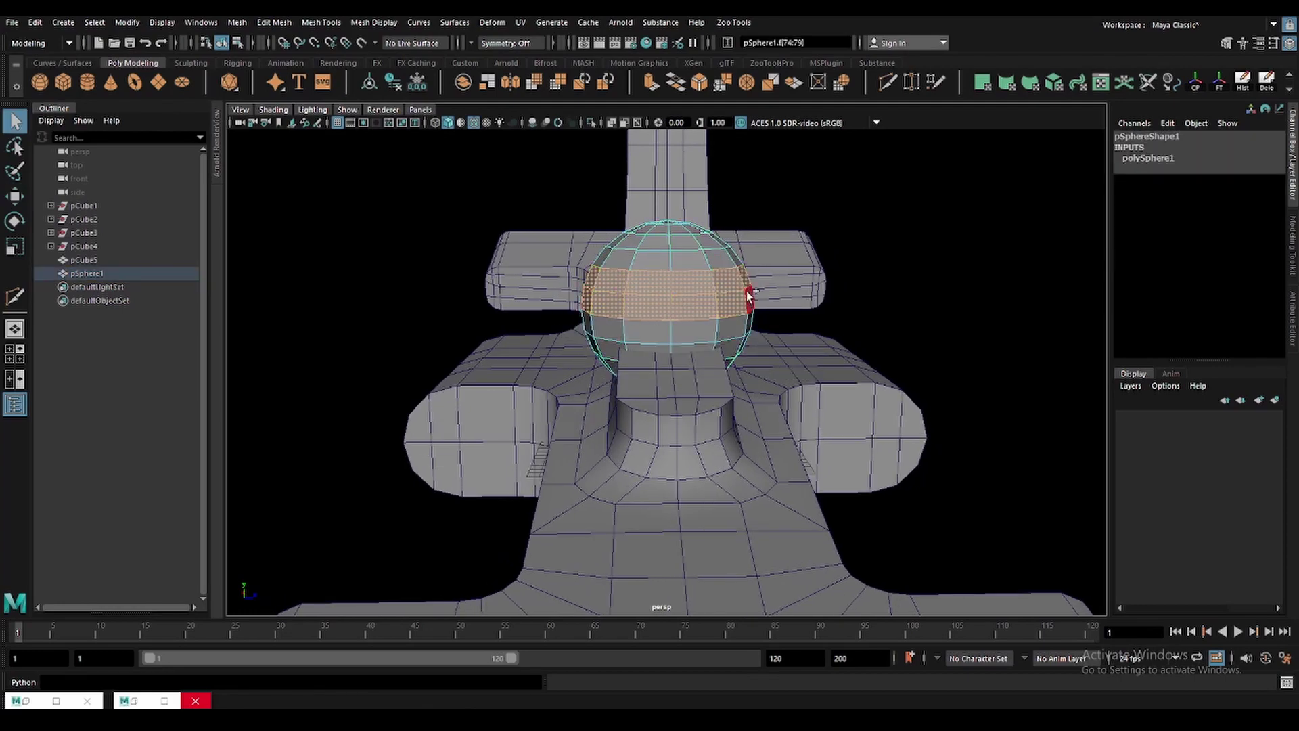
pyautogui.keyDown('alt'); pyautogui.moveTo(749, 298); pyautogui.dragTo(465, 253); pyautogui.keyUp('alt')
pyautogui.hotkey('ctrl', 'e')
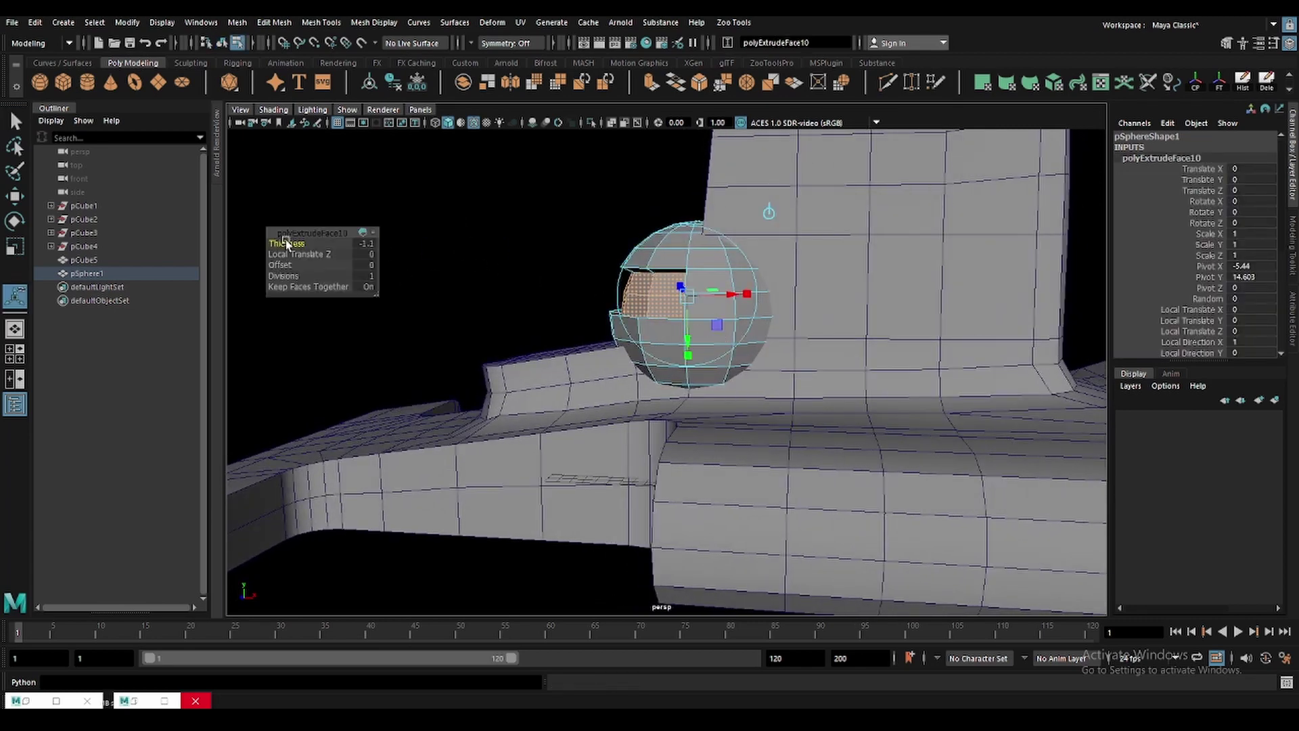
pyautogui.press('w')
# Hide the wireframe overlay, preview smoothed, and select an edge of the visor opening.
pyautogui.click(593, 322)
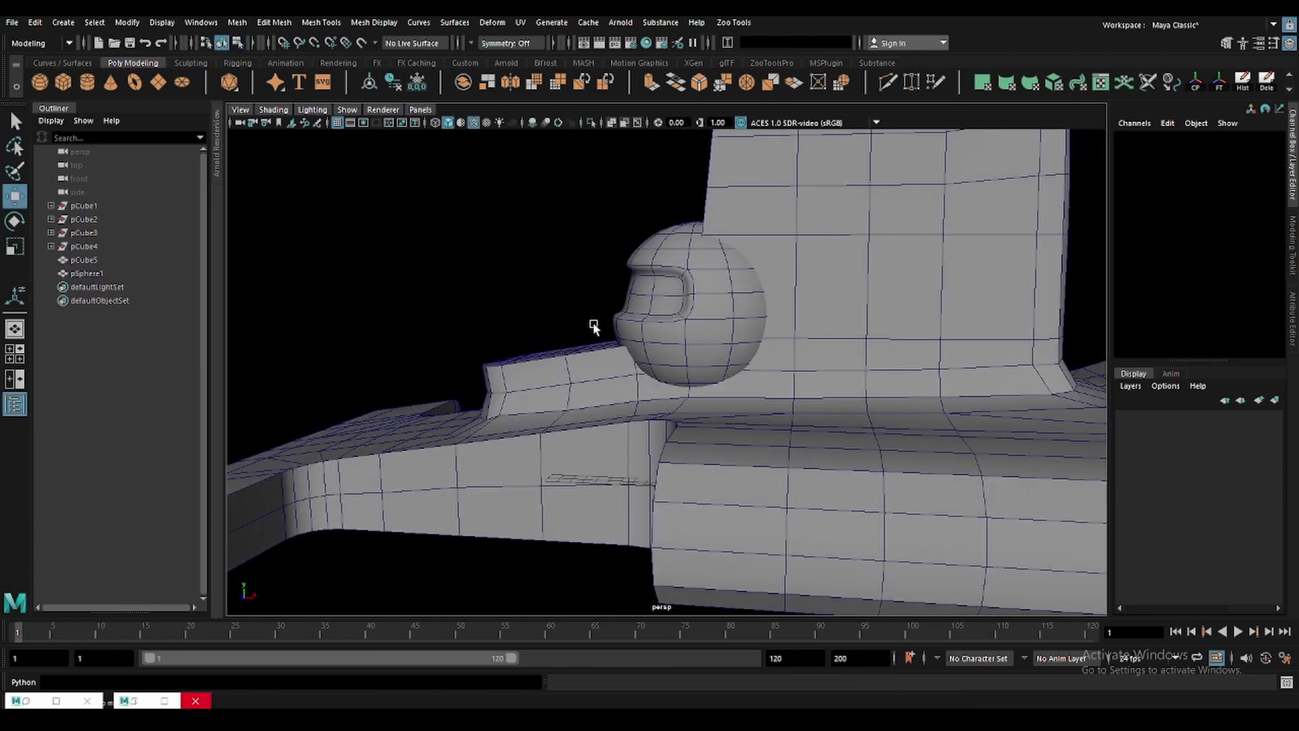
pyautogui.click(474, 124)
pyautogui.press('3')
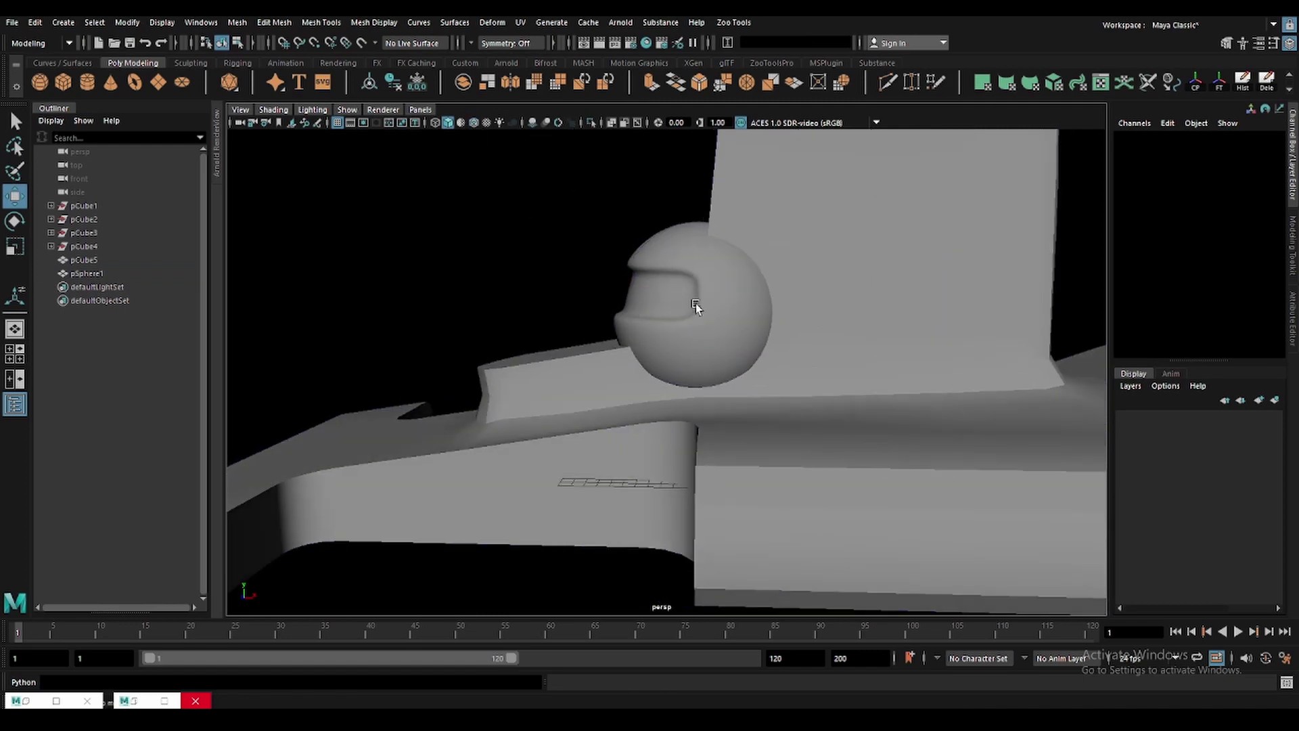
pyautogui.click(695, 306)
pyautogui.press('1')
pyautogui.press('q')
pyautogui.press('F10')
pyautogui.click(703, 278)
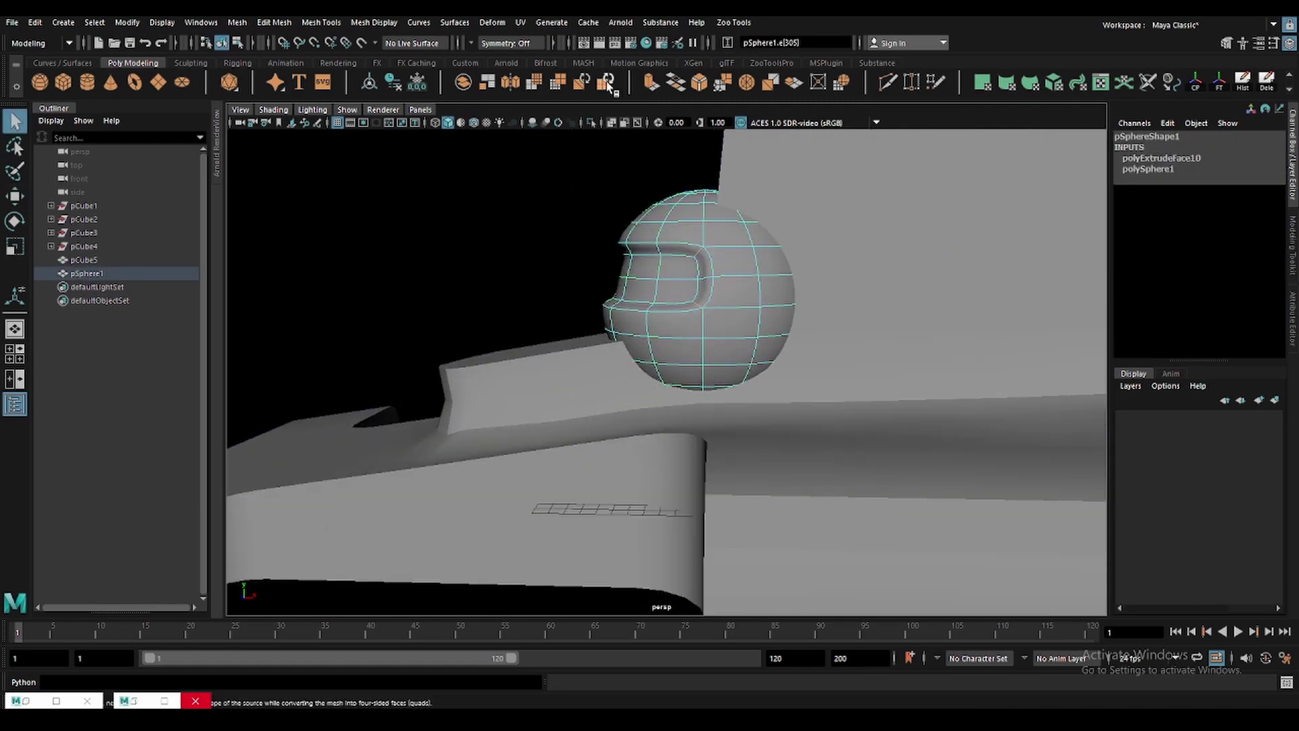
# Adjust the visor edge with the move tool, viewing the helmet unsmoothed.
pyautogui.scroll(-2, 608, 84)
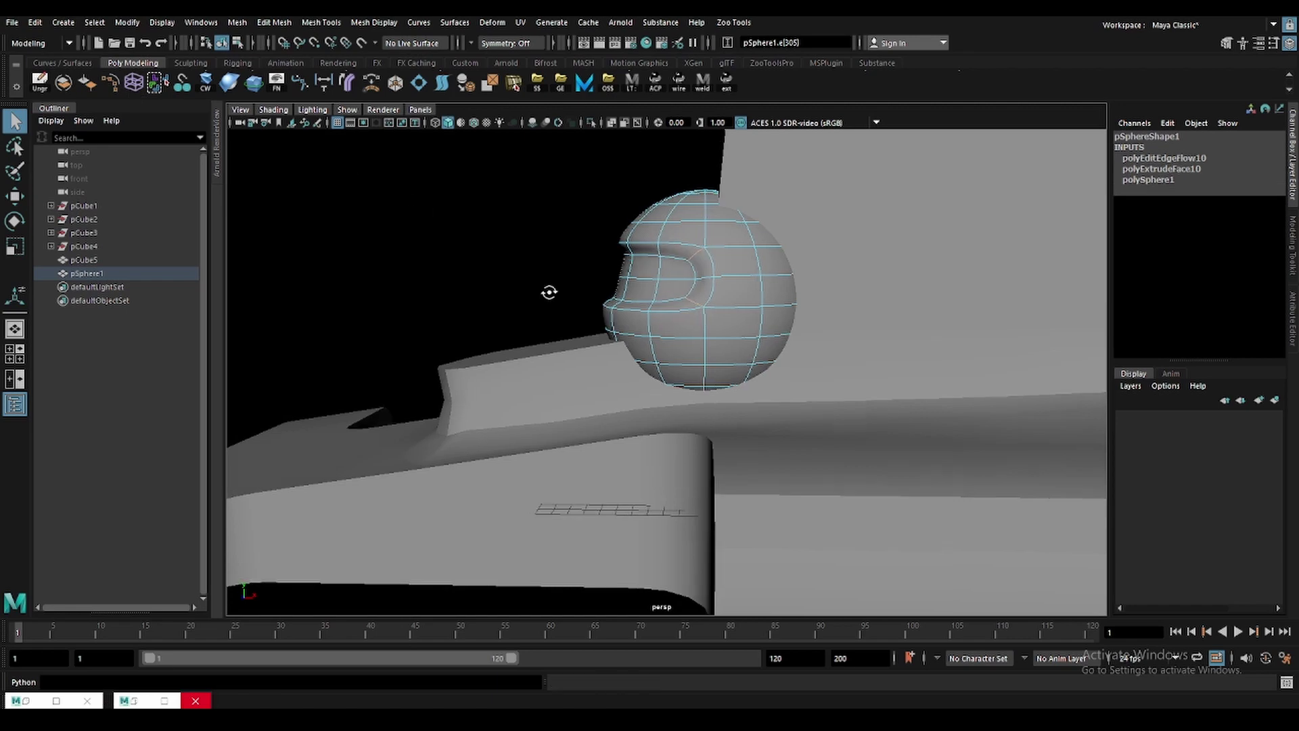
pyautogui.keyDown('alt'); pyautogui.moveTo(551, 290); pyautogui.dragTo(555, 294); pyautogui.keyUp('alt')
pyautogui.press('1')
pyautogui.press('w')
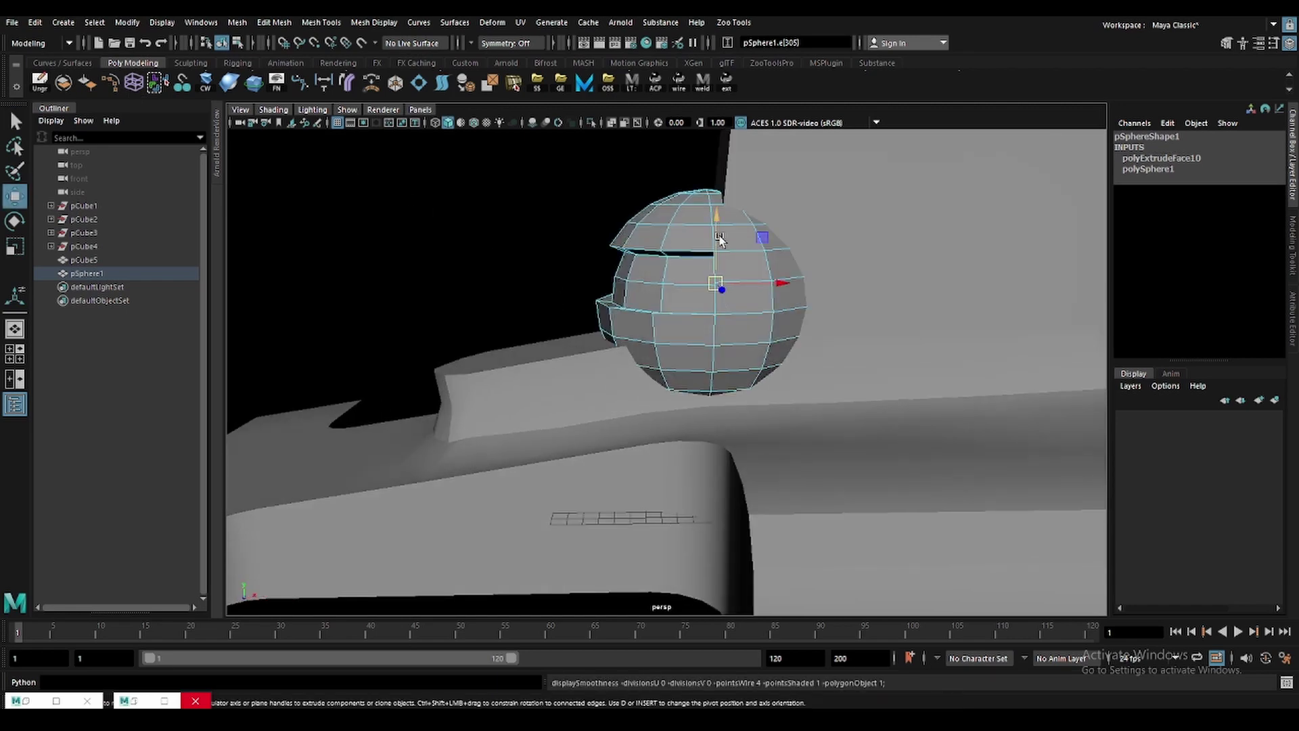
pyautogui.scroll(2, 728, 318)
pyautogui.keyDown('alt'); pyautogui.moveTo(718, 267); pyautogui.dragTo(751, 284); pyautogui.keyUp('alt')
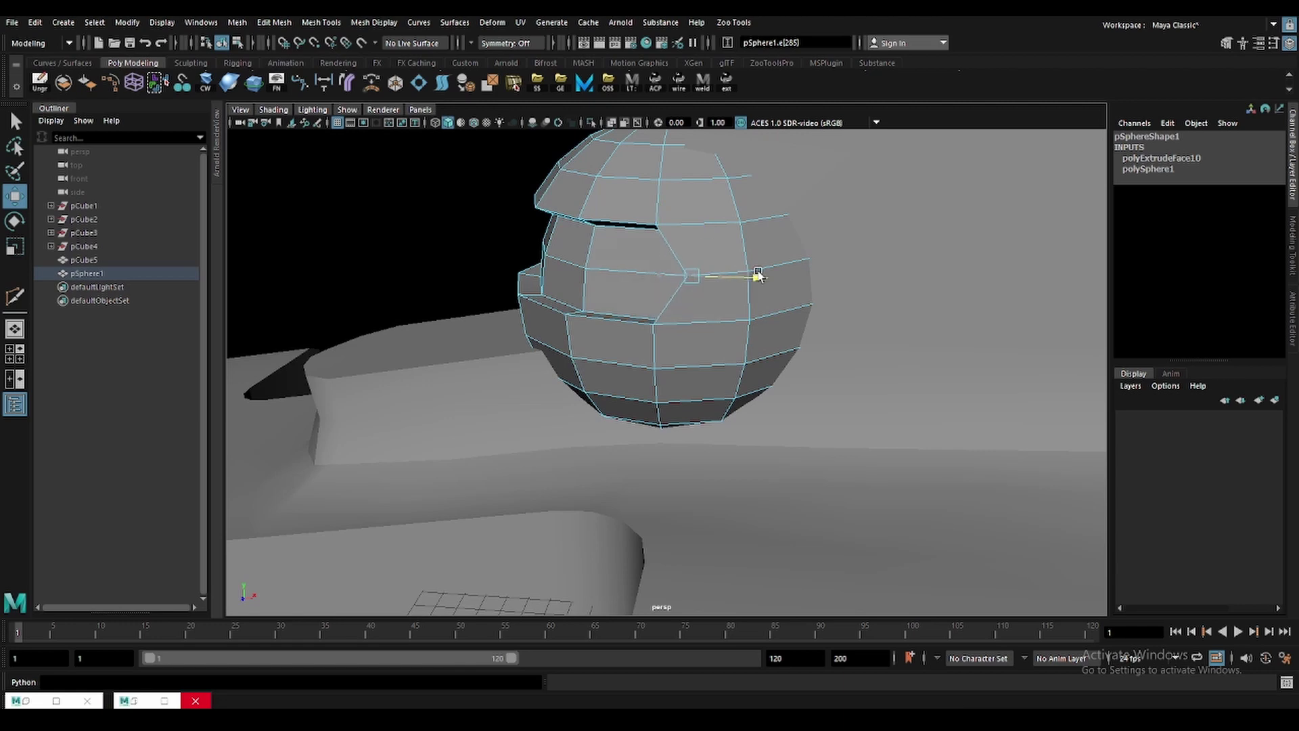
pyautogui.keyDown('alt'); pyautogui.moveTo(615, 329); pyautogui.dragTo(535, 318); pyautogui.keyUp('alt')
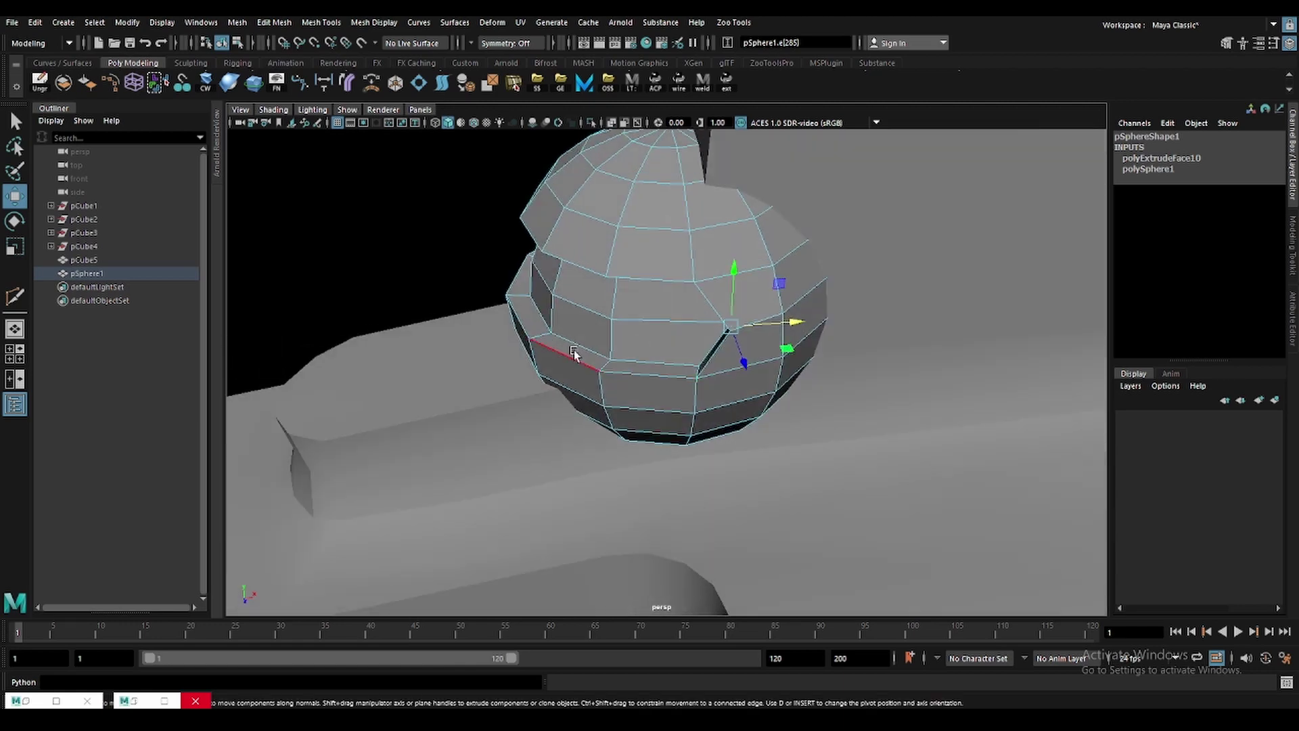
# Cut a new supporting edge loop through the helmet with Multi-Cut.
pyautogui.keyDown('shift'); pyautogui.moveTo(535, 318); pyautogui.dragTo(524, 315, button='right'); pyautogui.keyUp('shift')
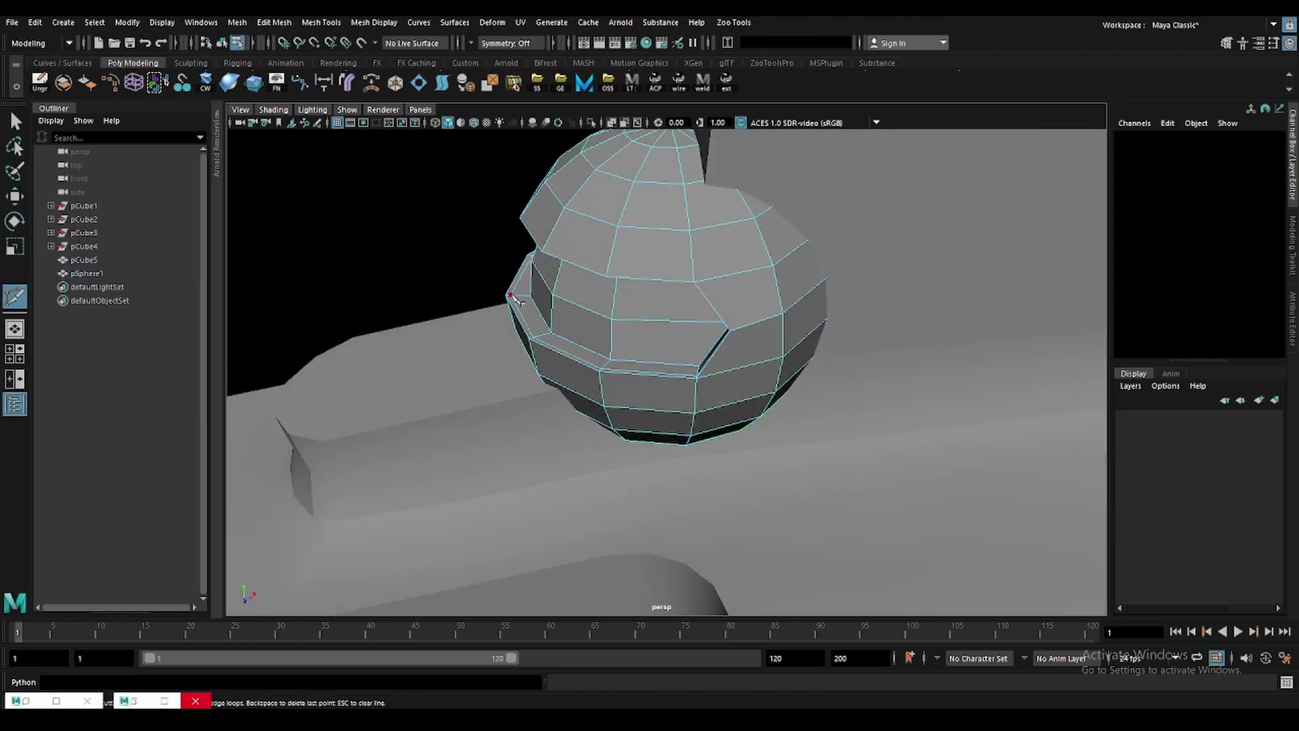
pyautogui.press('3')
pyautogui.moveTo(514, 297)
pyautogui.keyDown('alt'); pyautogui.mouseDown()
pyautogui.moveTo(624, 315)
pyautogui.moveTo(512, 272)
pyautogui.moveTo(499, 226)
pyautogui.mouseUp(); pyautogui.keyUp('alt')
pyautogui.keyDown('ctrl'); pyautogui.click(623, 316); pyautogui.keyUp('ctrl')
pyautogui.press('1')
pyautogui.press('F8')
# Soften the helmet's edges via the marking menu, then also select the car body.
pyautogui.click(736, 220)
pyautogui.hotkey('ctrl', 'z')
pyautogui.moveTo(579, 217)
pyautogui.keyDown('shift'); pyautogui.mouseDown(button='right')
pyautogui.moveTo(669, 208)
pyautogui.moveTo(680, 232)
pyautogui.mouseUp(button='right'); pyautogui.keyUp('shift')
pyautogui.keyDown('shift'); pyautogui.moveTo(569, 240); pyautogui.dragTo(557, 224, button='right'); pyautogui.keyUp('shift')
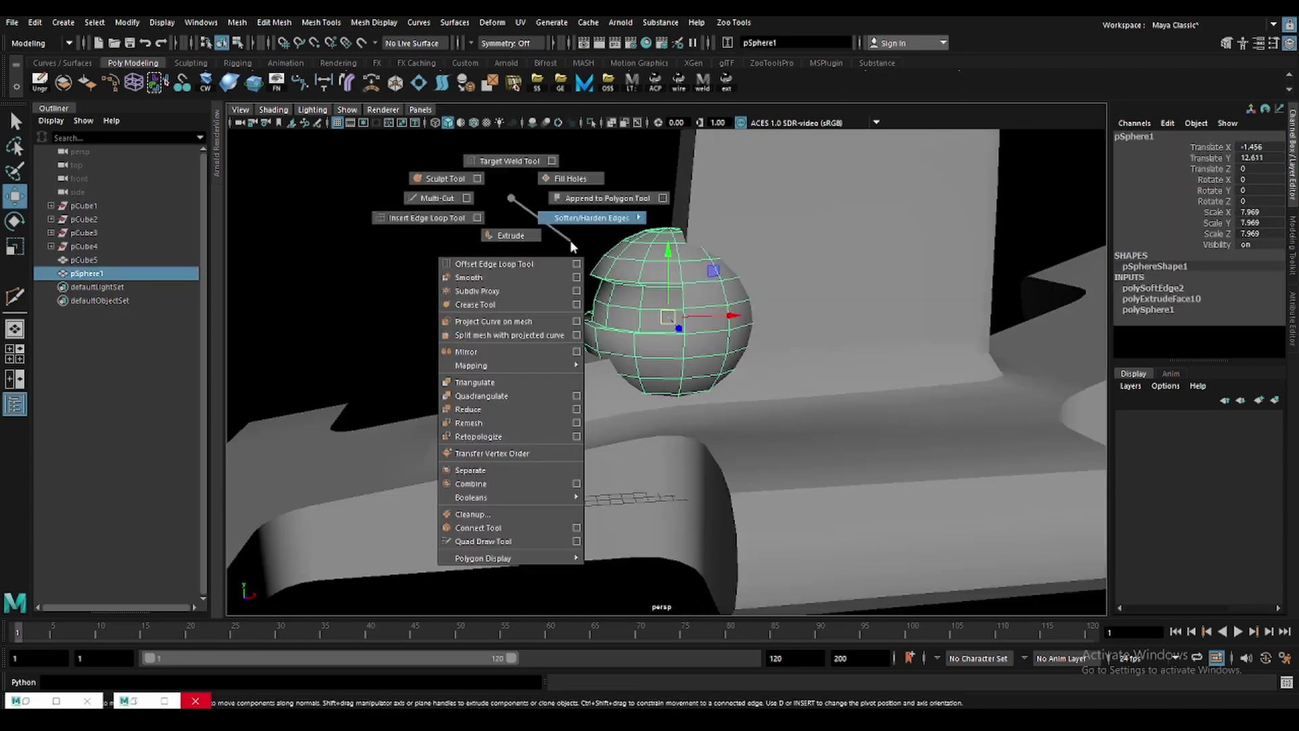
pyautogui.keyDown('shift'); pyautogui.click(752, 198); pyautogui.keyUp('shift')
# Try Mesh > Booleans > Difference on the helmet and body, undoing both attempts.
pyautogui.click(492, 22)
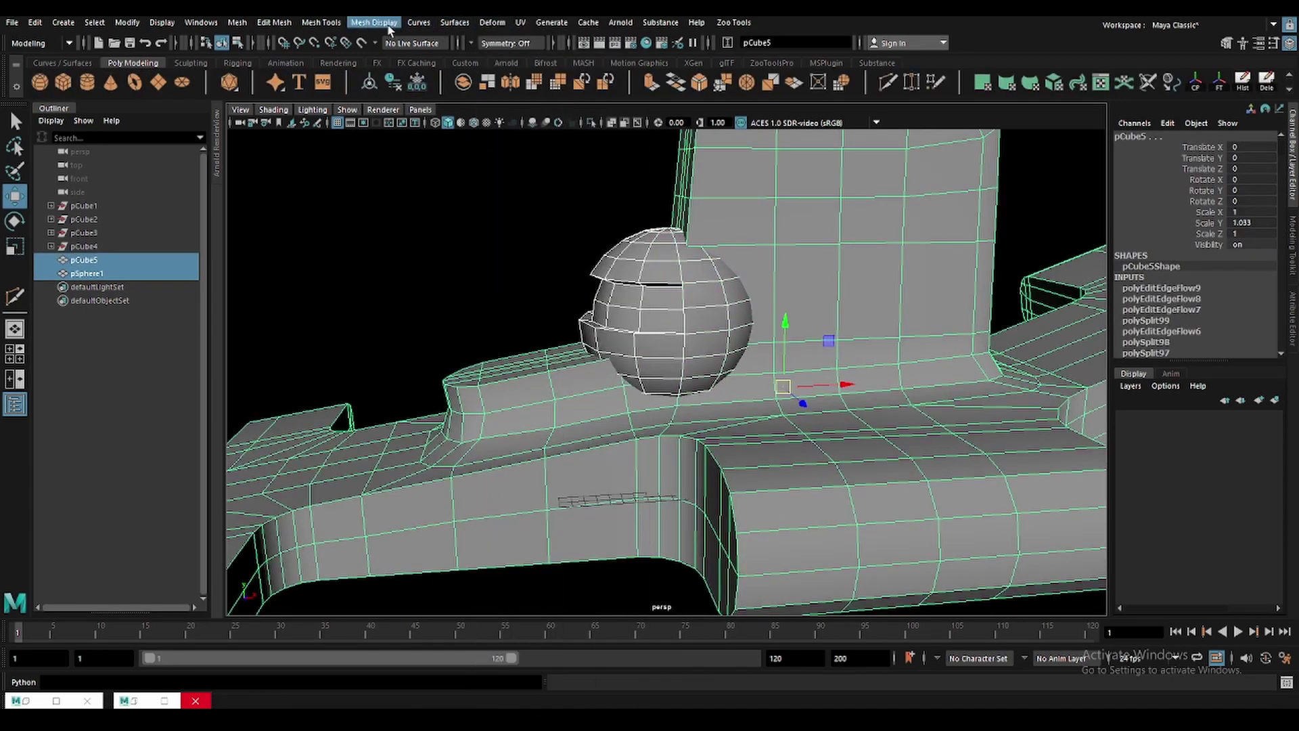
pyautogui.moveTo(264, 57)
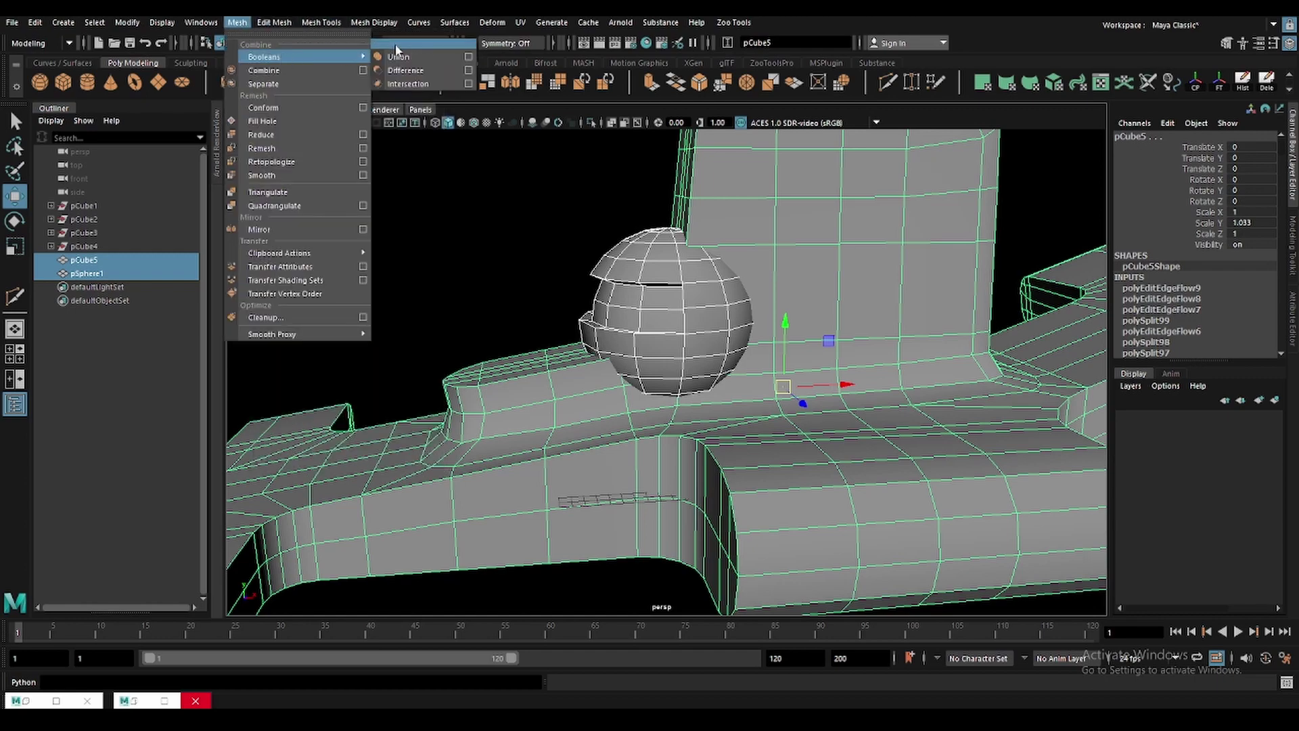
pyautogui.click(397, 44)
pyautogui.click(406, 59)
pyautogui.hotkey('ctrl', 'z')
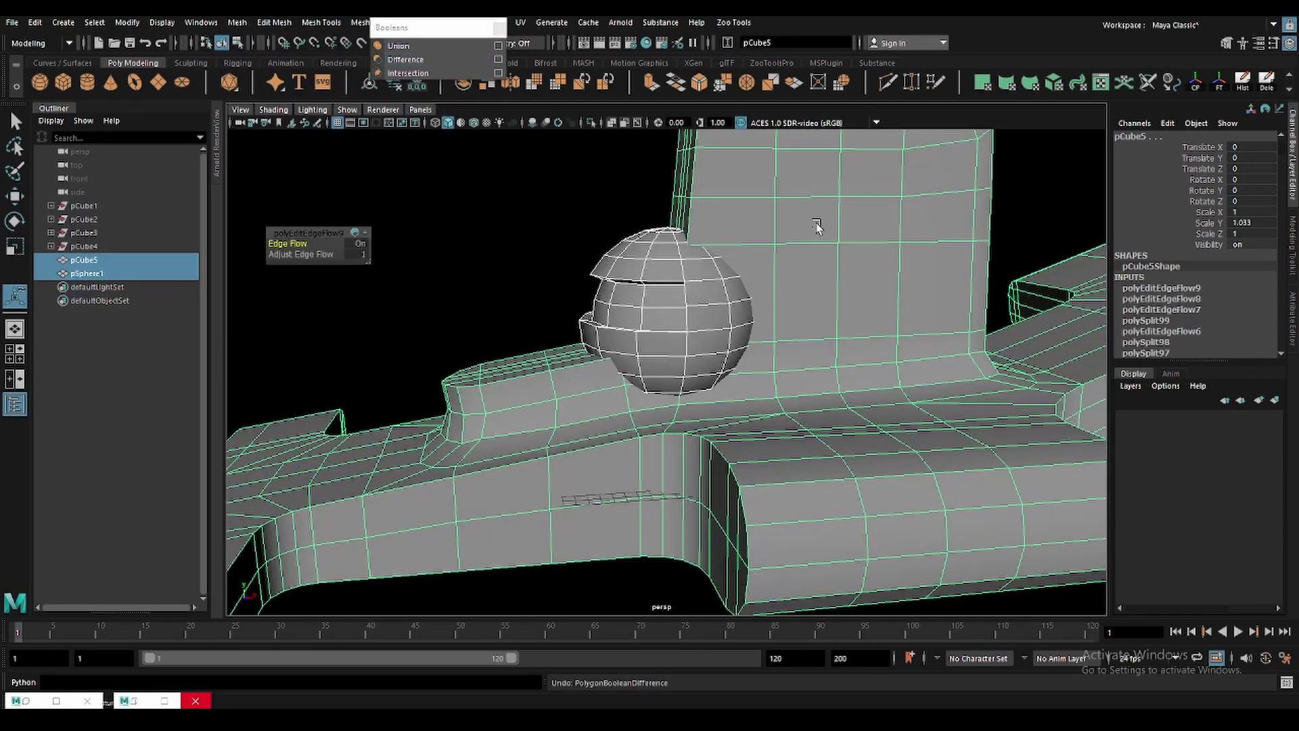
pyautogui.click(712, 318)
pyautogui.click(430, 60)
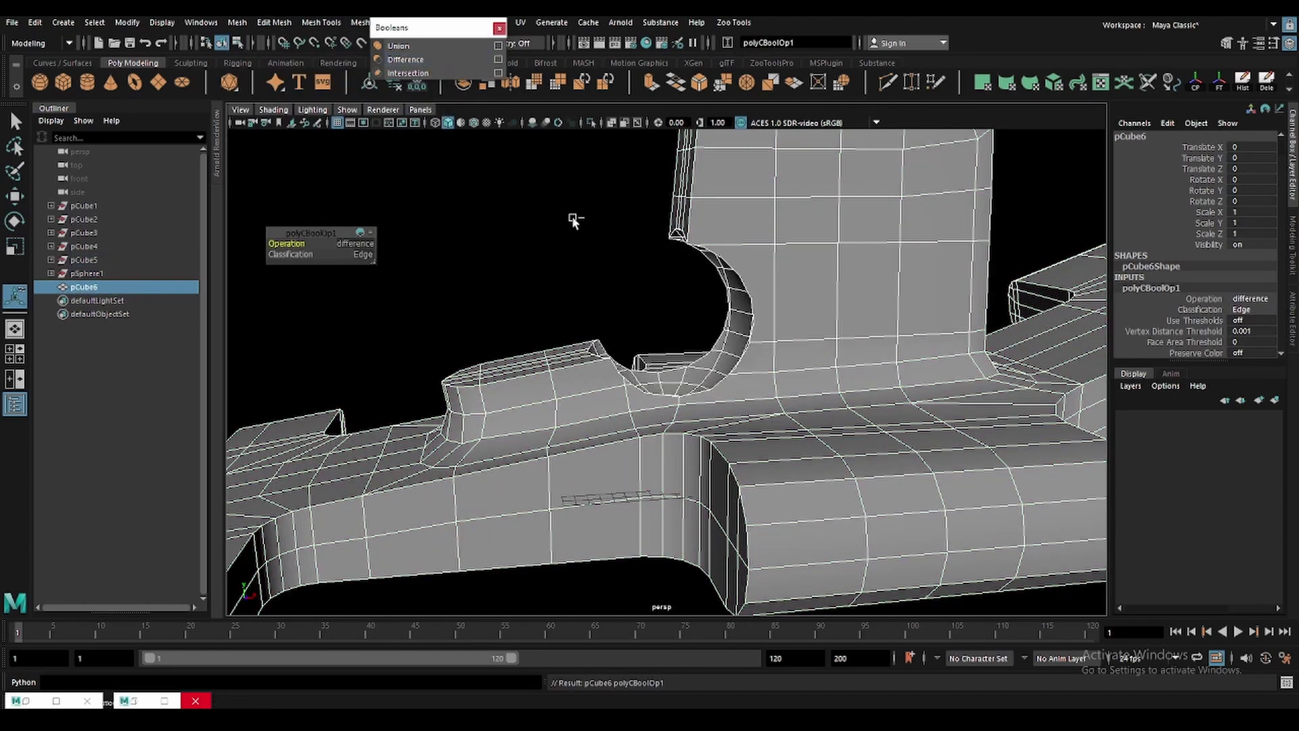
pyautogui.hotkey('ctrl', 'z')
pyautogui.click(572, 217)
# Duplicate the sphere, hide the copy, and subtract the sphere from the car body.
pyautogui.click(638, 279)
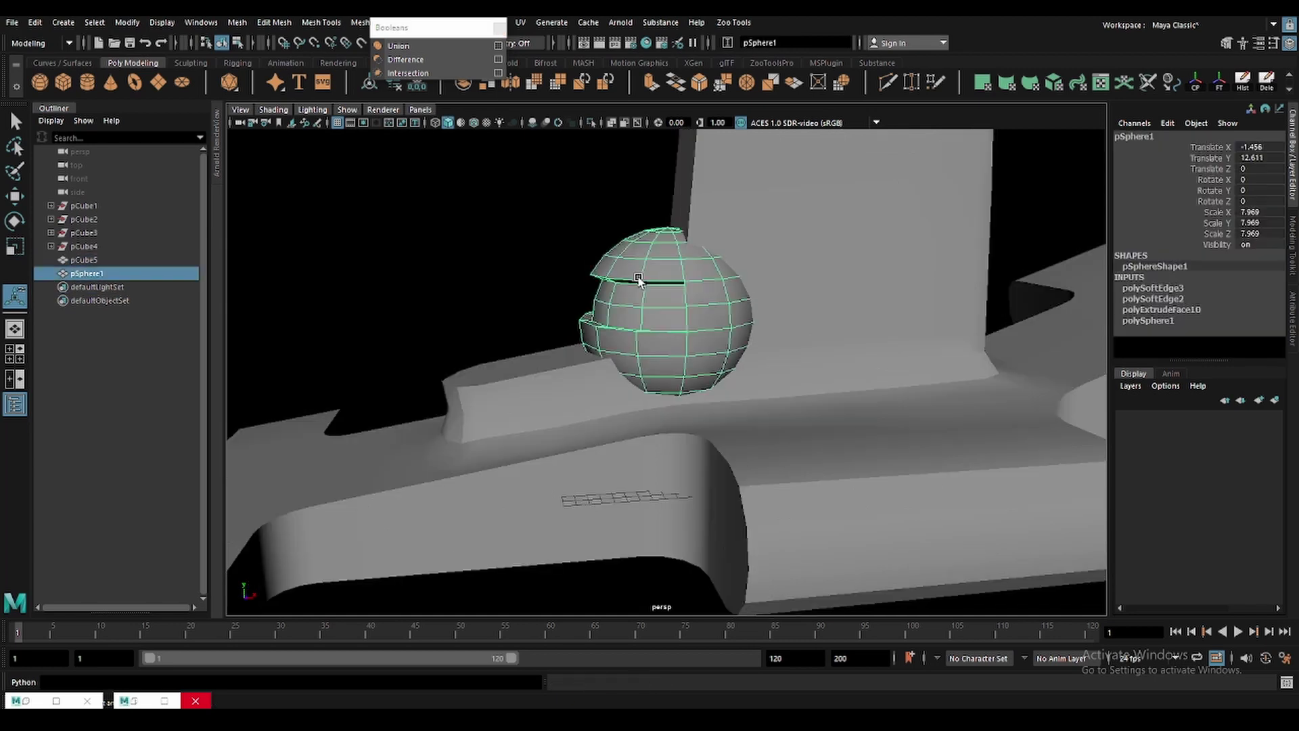
pyautogui.hotkey('ctrl', 'd')
pyautogui.moveTo(638, 279)
pyautogui.keyDown('alt'); pyautogui.mouseDown()
pyautogui.moveTo(647, 327)
pyautogui.moveTo(726, 359)
pyautogui.mouseUp(); pyautogui.keyUp('alt')
pyautogui.click(726, 359)
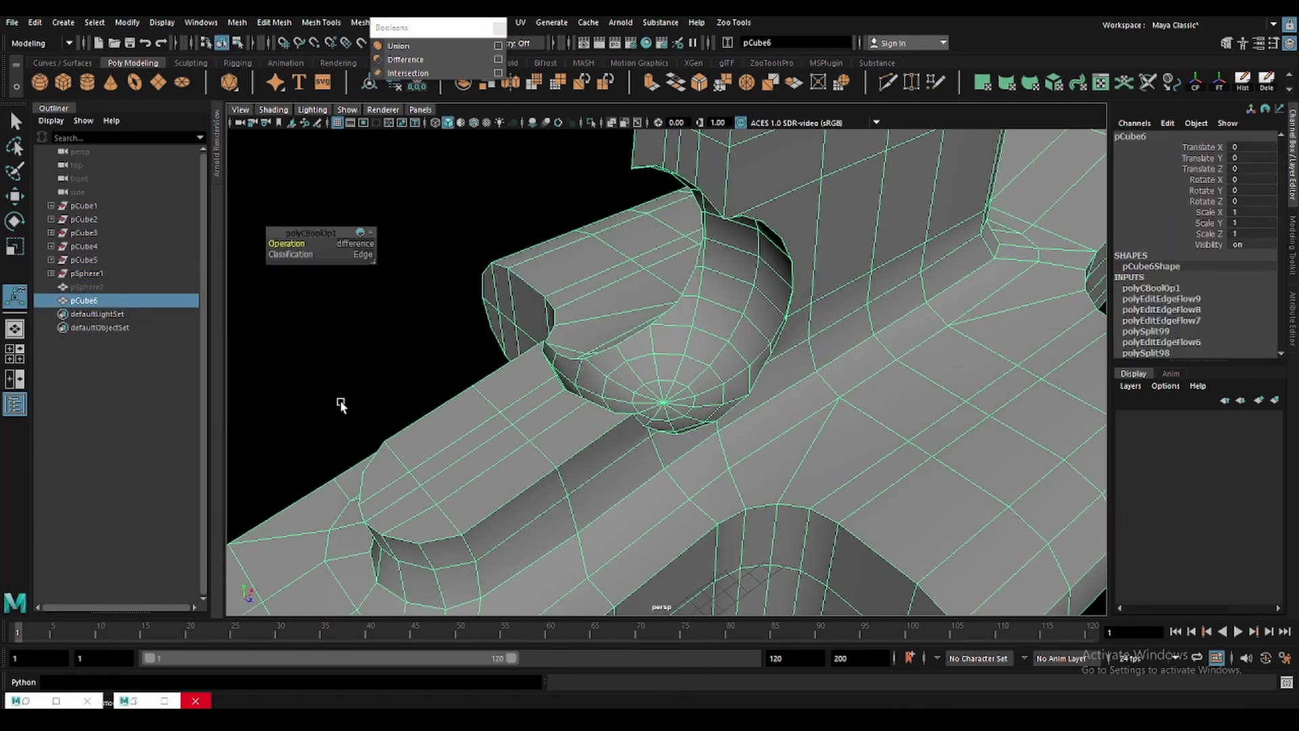
pyautogui.click(108, 290)
pyautogui.press('g')
pyautogui.keyDown('ctrl'); pyautogui.click(108, 300); pyautogui.keyUp('ctrl')
pyautogui.press('g')
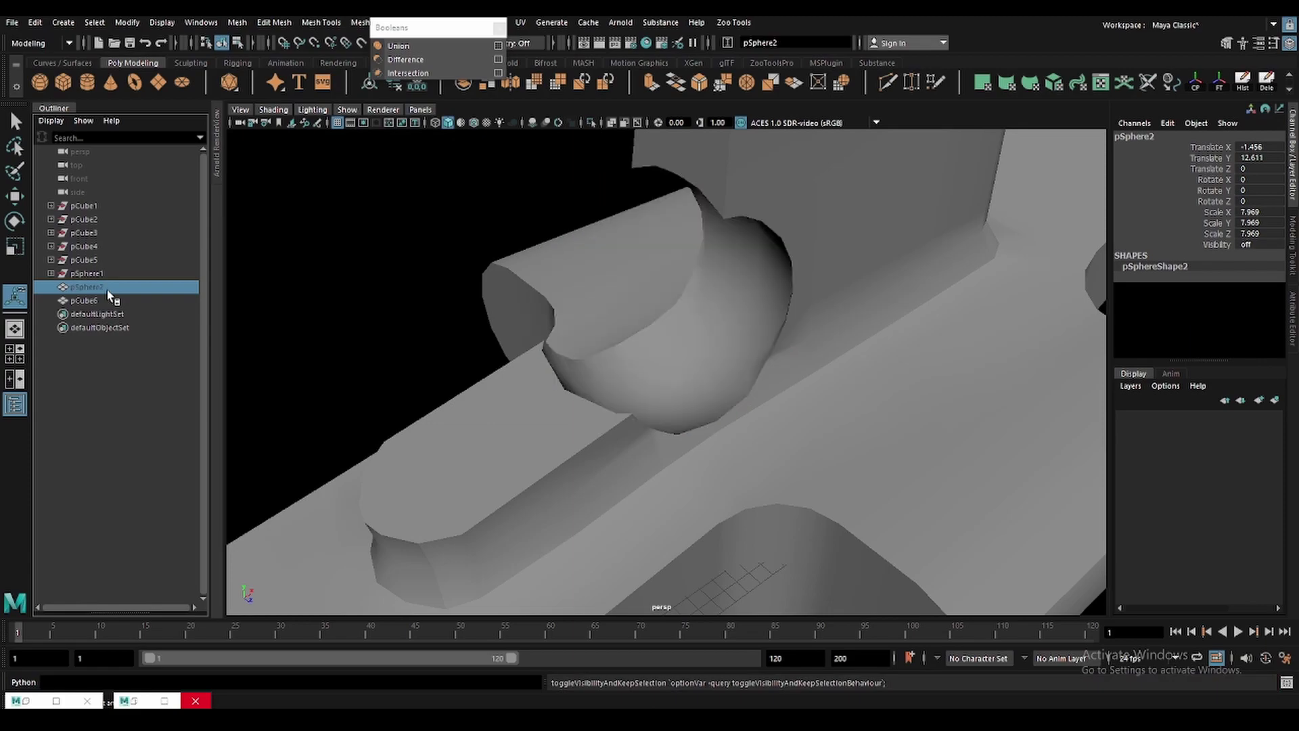
pyautogui.moveTo(683, 372)
pyautogui.keyDown('alt'); pyautogui.mouseDown()
pyautogui.moveTo(637, 381)
pyautogui.moveTo(455, 359)
pyautogui.moveTo(506, 362)
pyautogui.mouseUp(); pyautogui.keyUp('alt')
pyautogui.press('F9')
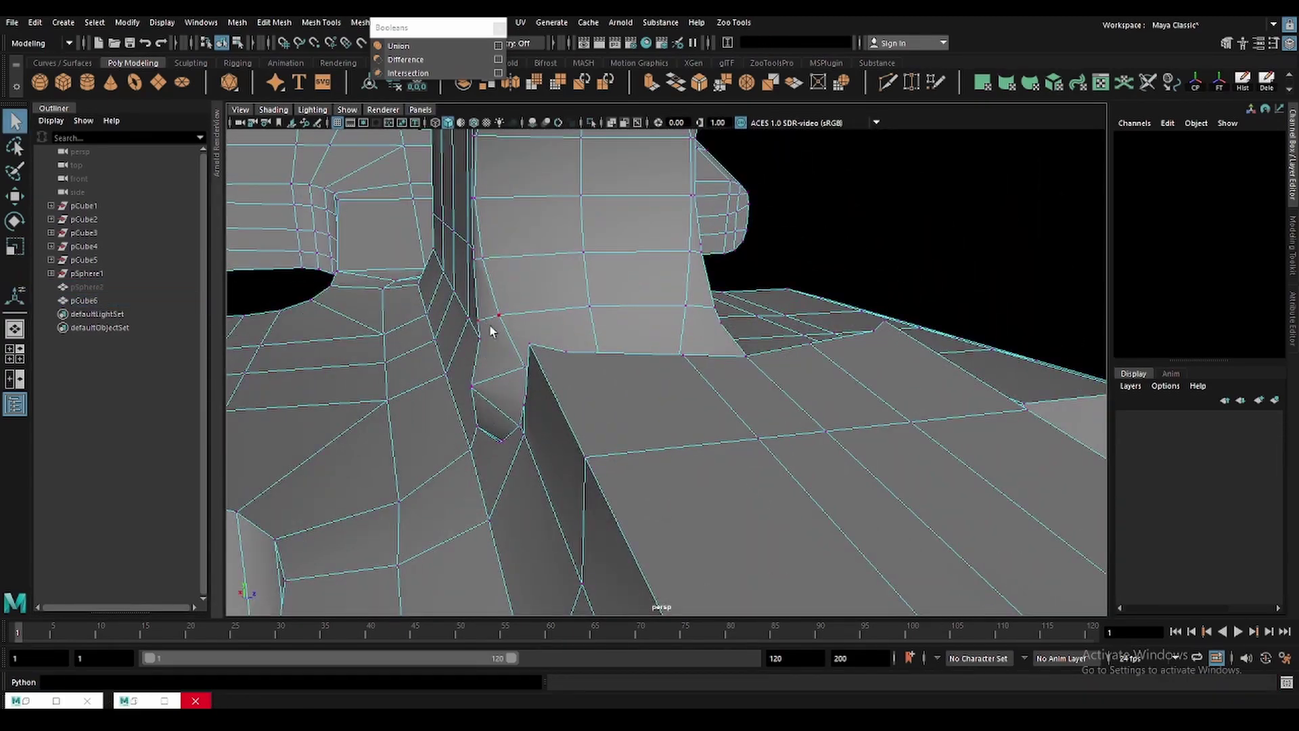
pyautogui.click(481, 307)
pyautogui.moveTo(481, 306)
pyautogui.mouseDown(button='right')
pyautogui.moveTo(478, 325)
pyautogui.moveTo(474, 250)
pyautogui.mouseUp(button='right')
pyautogui.moveTo(499, 347)
pyautogui.keyDown('alt'); pyautogui.mouseDown()
pyautogui.moveTo(673, 313)
pyautogui.moveTo(832, 315)
pyautogui.moveTo(885, 377)
pyautogui.moveTo(814, 431)
pyautogui.moveTo(441, 406)
pyautogui.moveTo(560, 409)
pyautogui.mouseUp(); pyautogui.keyUp('alt')
pyautogui.moveTo(576, 325)
pyautogui.keyDown('alt'); pyautogui.mouseDown()
pyautogui.moveTo(574, 309)
pyautogui.moveTo(666, 329)
pyautogui.moveTo(588, 325)
pyautogui.moveTo(544, 352)
pyautogui.moveTo(535, 328)
pyautogui.moveTo(491, 306)
pyautogui.mouseUp(); pyautogui.keyUp('alt')
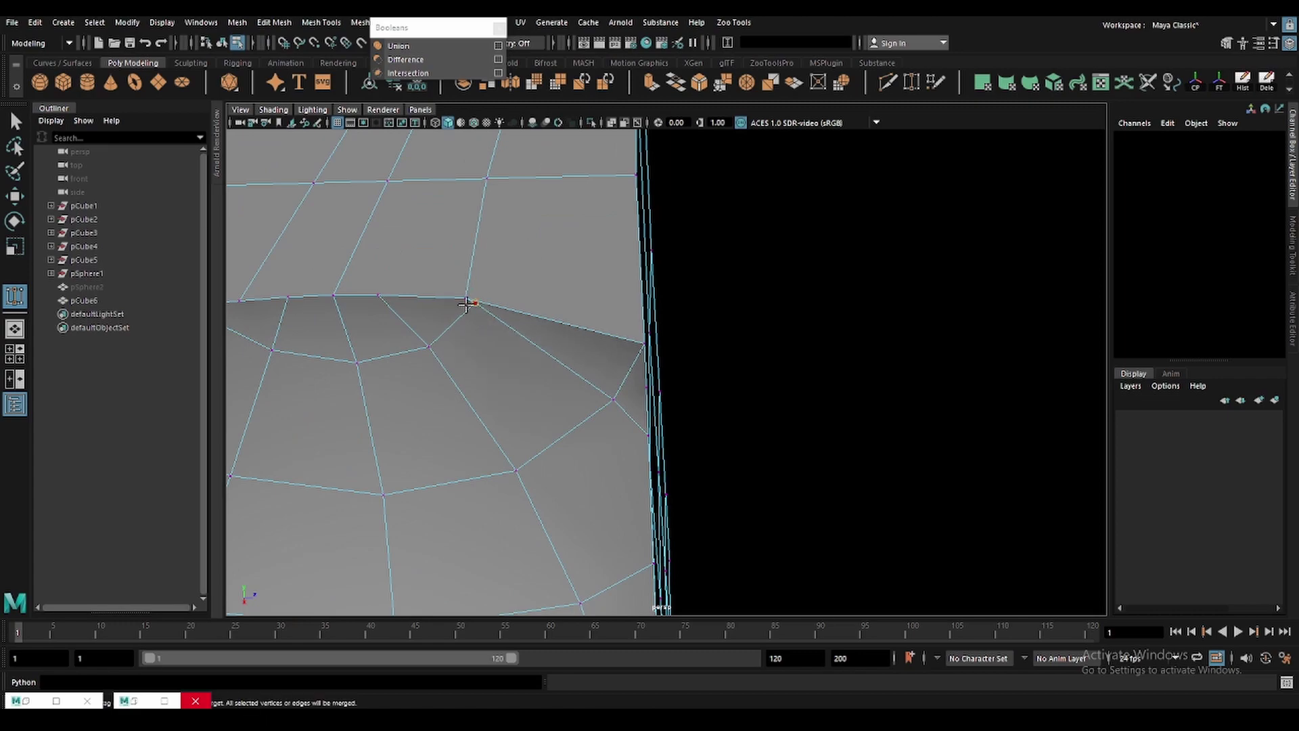
pyautogui.moveTo(515, 368)
pyautogui.keyDown('alt'); pyautogui.mouseDown()
pyautogui.moveTo(640, 366)
pyautogui.moveTo(670, 345)
pyautogui.moveTo(638, 328)
pyautogui.moveTo(734, 334)
pyautogui.moveTo(615, 310)
pyautogui.moveTo(670, 304)
pyautogui.moveTo(551, 291)
pyautogui.moveTo(650, 301)
pyautogui.moveTo(477, 298)
pyautogui.moveTo(589, 290)
pyautogui.moveTo(566, 291)
pyautogui.moveTo(592, 326)
pyautogui.moveTo(584, 335)
pyautogui.mouseUp(); pyautogui.keyUp('alt')
pyautogui.moveTo(584, 327)
pyautogui.keyDown('alt'); pyautogui.mouseDown()
pyautogui.moveTo(567, 320)
pyautogui.moveTo(634, 318)
pyautogui.mouseUp(); pyautogui.keyUp('alt')
pyautogui.click(686, 252)
pyautogui.press('Delete')
pyautogui.moveTo(670, 271)
pyautogui.keyDown('alt'); pyautogui.mouseDown()
pyautogui.moveTo(589, 267)
pyautogui.moveTo(653, 308)
pyautogui.moveTo(684, 379)
pyautogui.moveTo(681, 343)
pyautogui.mouseUp(); pyautogui.keyUp('alt')
pyautogui.hotkey('ctrl', 'z')
pyautogui.press('w')
pyautogui.press('F8')
pyautogui.keyDown('alt'); pyautogui.moveTo(760, 363); pyautogui.dragTo(737, 298); pyautogui.keyUp('alt')
# Target-weld a stray vertex on the hollow's rim onto its neighbour.
pyautogui.keyDown('shift'); pyautogui.moveTo(737, 298); pyautogui.dragTo(653, 305, button='right'); pyautogui.keyUp('shift')
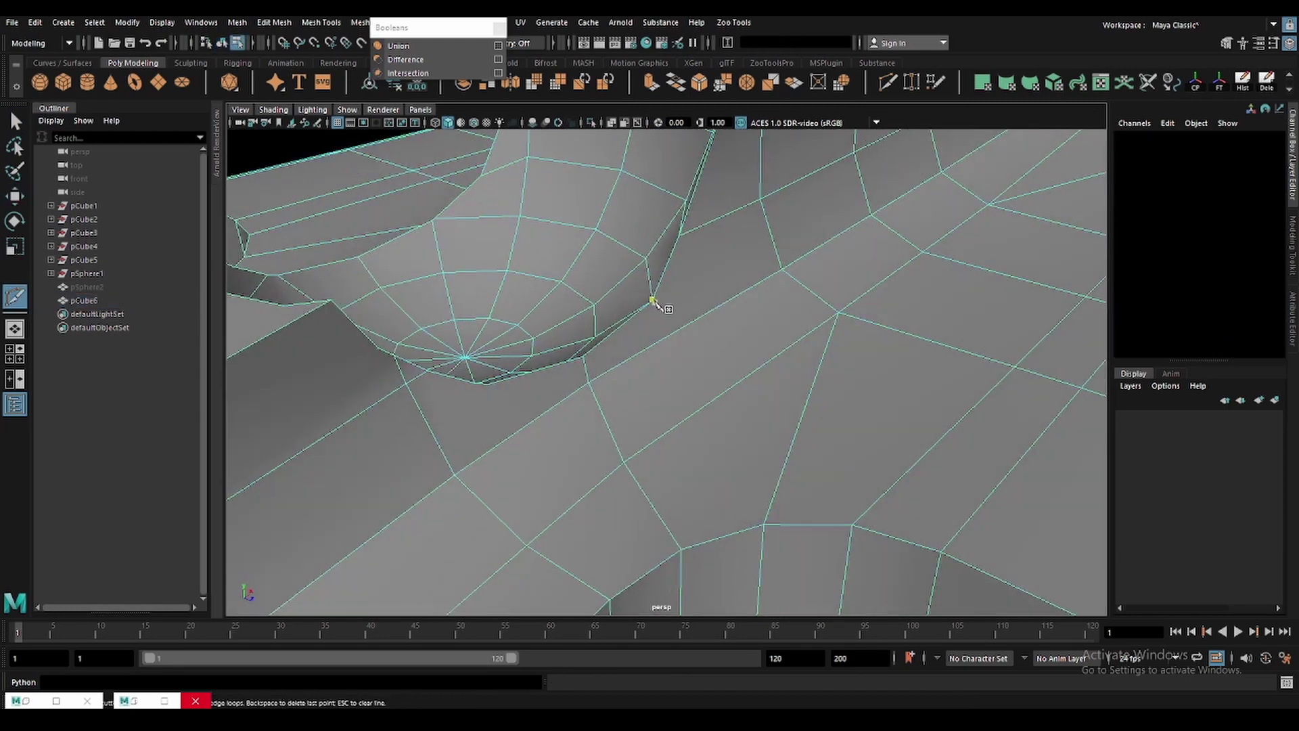
pyautogui.moveTo(798, 269)
pyautogui.keyDown('alt'); pyautogui.mouseDown()
pyautogui.moveTo(778, 256)
pyautogui.moveTo(680, 290)
pyautogui.mouseUp(); pyautogui.keyUp('alt')
pyautogui.scroll(3, 679, 290)
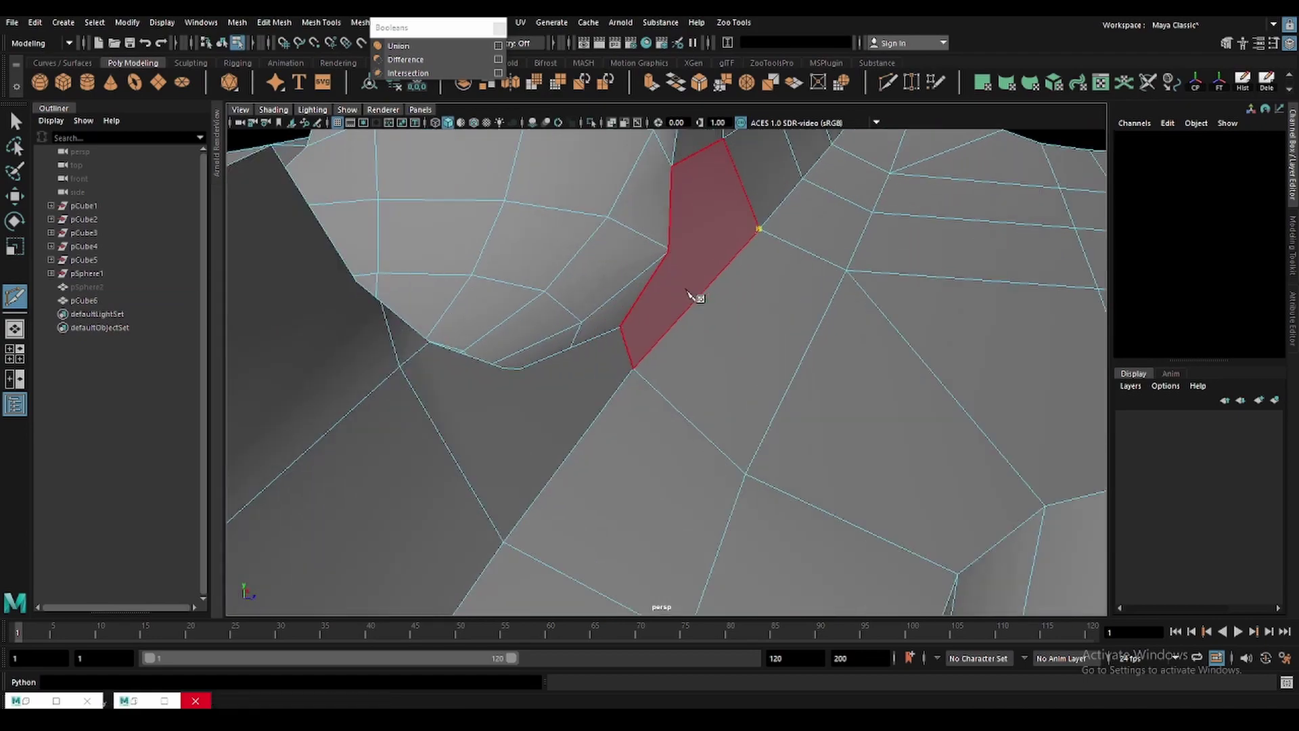
pyautogui.keyDown('alt'); pyautogui.moveTo(675, 224); pyautogui.dragTo(671, 281); pyautogui.keyUp('alt')
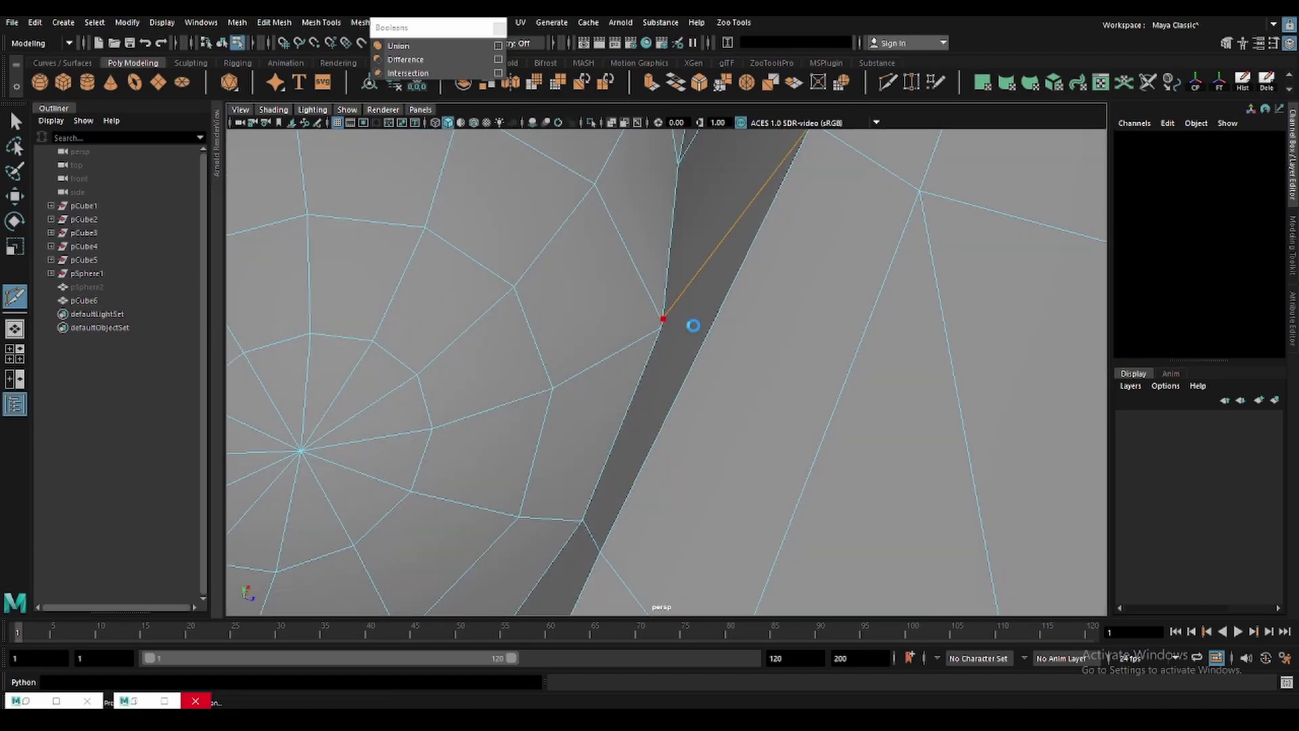
pyautogui.press('w')
pyautogui.click(662, 301)
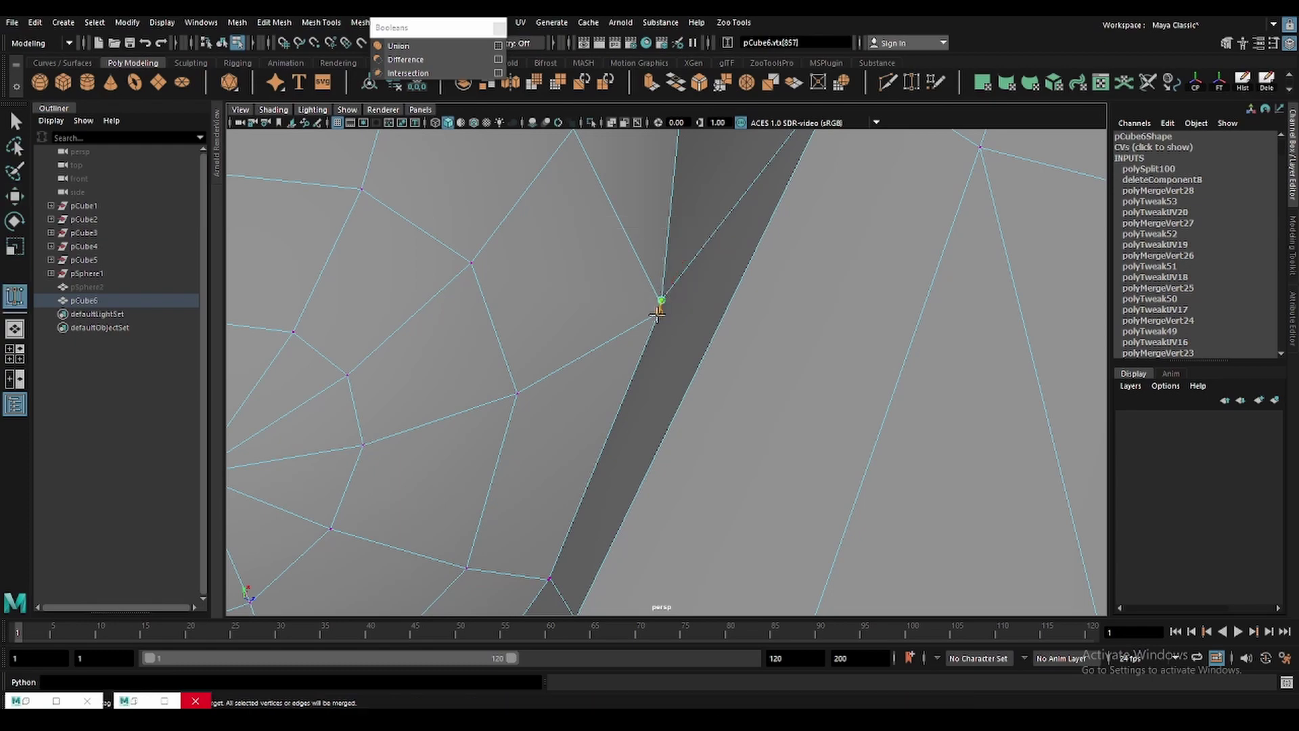
pyautogui.click(657, 315)
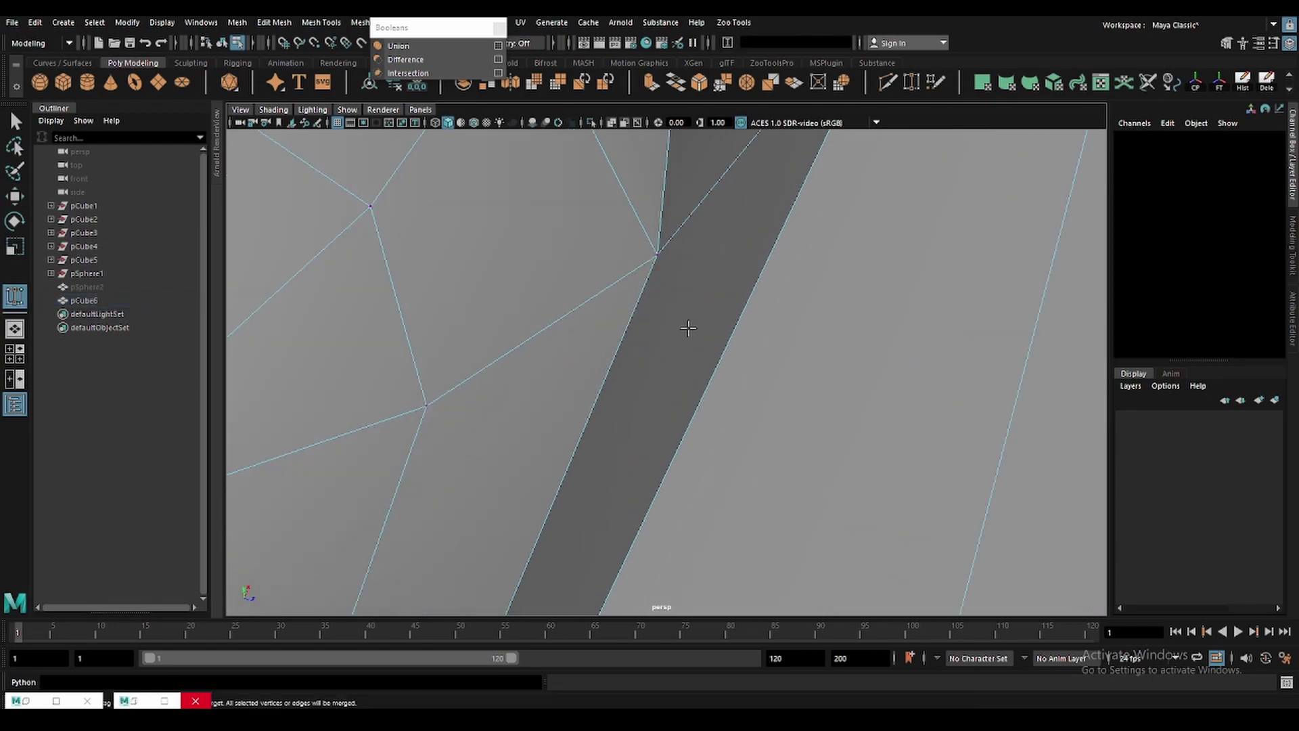
# Multi-Cut a new edge across the body at the hollow rim.
pyautogui.moveTo(689, 328)
pyautogui.keyDown('alt'); pyautogui.mouseDown()
pyautogui.moveTo(705, 305)
pyautogui.moveTo(661, 337)
pyautogui.moveTo(685, 339)
pyautogui.moveTo(716, 323)
pyautogui.moveTo(595, 354)
pyautogui.moveTo(572, 325)
pyautogui.moveTo(580, 334)
pyautogui.moveTo(555, 351)
pyautogui.moveTo(568, 338)
pyautogui.mouseUp(); pyautogui.keyUp('alt')
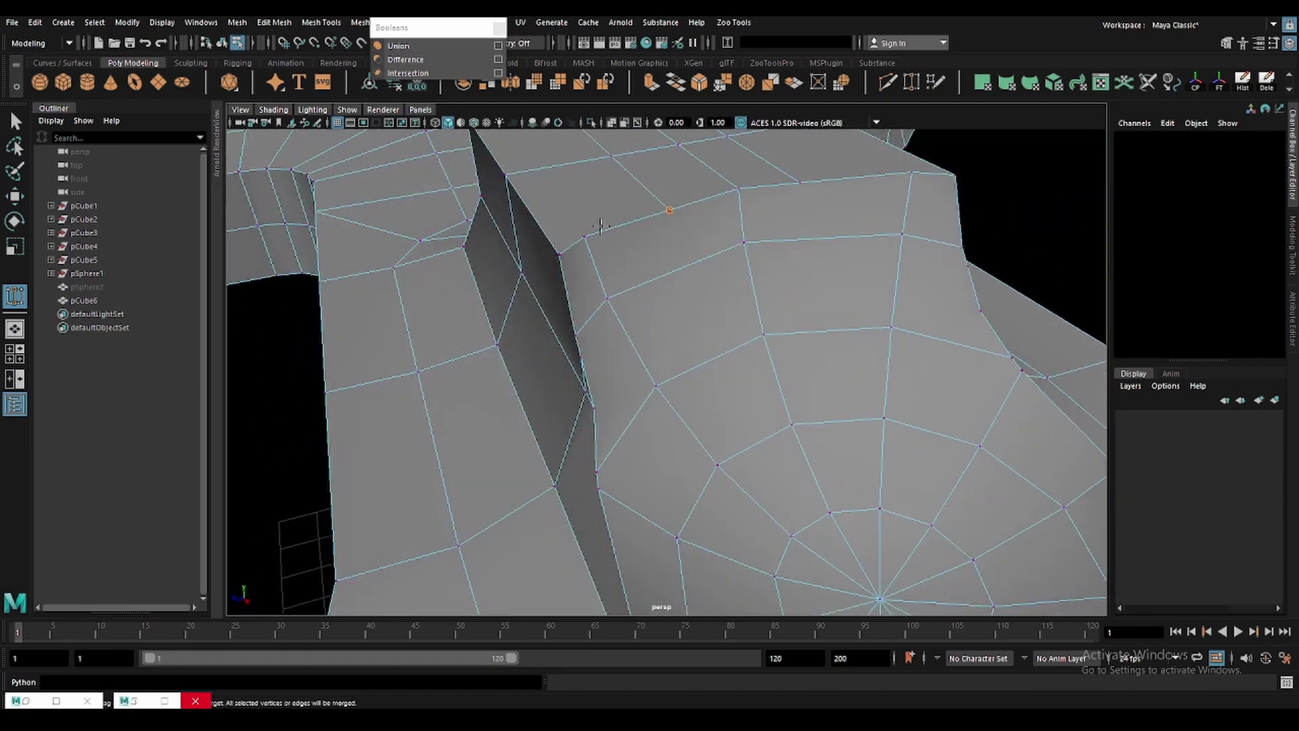
pyautogui.moveTo(894, 175)
pyautogui.keyDown('alt'); pyautogui.mouseDown()
pyautogui.moveTo(625, 293)
pyautogui.moveTo(661, 311)
pyautogui.moveTo(648, 318)
pyautogui.moveTo(681, 313)
pyautogui.moveTo(677, 301)
pyautogui.moveTo(635, 310)
pyautogui.moveTo(639, 270)
pyautogui.mouseUp(); pyautogui.keyUp('alt')
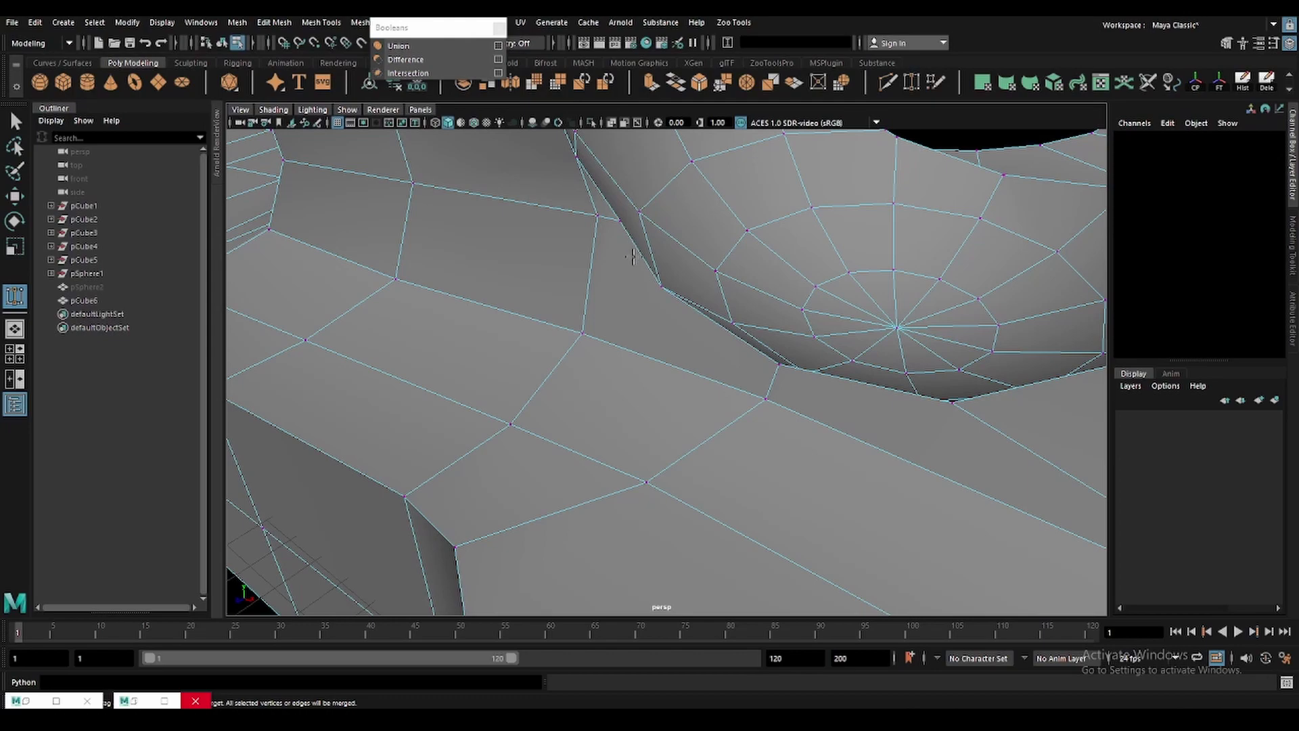
pyautogui.keyDown('shift'); pyautogui.moveTo(624, 251); pyautogui.dragTo(609, 298, button='right'); pyautogui.keyUp('shift')
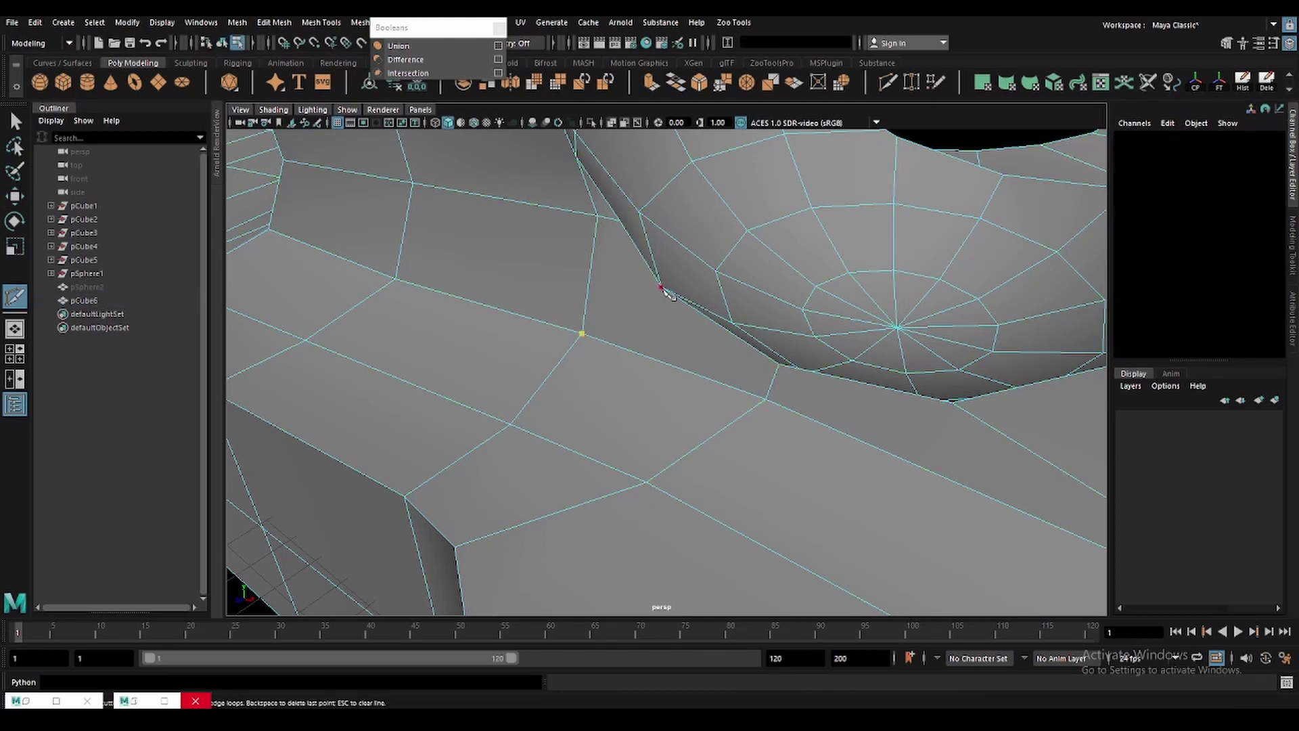
pyautogui.click(626, 330)
pyautogui.moveTo(626, 330)
pyautogui.keyDown('alt'); pyautogui.mouseDown()
pyautogui.moveTo(658, 334)
pyautogui.moveTo(674, 278)
pyautogui.moveTo(655, 295)
pyautogui.moveTo(657, 276)
pyautogui.moveTo(623, 281)
pyautogui.moveTo(650, 281)
pyautogui.moveTo(623, 243)
pyautogui.moveTo(566, 267)
pyautogui.moveTo(531, 238)
pyautogui.moveTo(681, 230)
pyautogui.moveTo(661, 343)
pyautogui.moveTo(749, 291)
pyautogui.moveTo(777, 352)
pyautogui.moveTo(839, 336)
pyautogui.moveTo(496, 190)
pyautogui.moveTo(636, 264)
pyautogui.moveTo(618, 211)
pyautogui.moveTo(630, 319)
pyautogui.moveTo(667, 313)
pyautogui.moveTo(640, 315)
pyautogui.moveTo(639, 452)
pyautogui.mouseUp(); pyautogui.keyUp('alt')
pyautogui.click(587, 223)
pyautogui.press('w')
# Preview the body smoothed with 3, then return to edge editing.
pyautogui.press('F8')
pyautogui.press('q')
pyautogui.press('3')
pyautogui.press('F8')
pyautogui.press('F10')
pyautogui.moveTo(721, 407)
pyautogui.keyDown('alt'); pyautogui.mouseDown()
pyautogui.moveTo(680, 338)
pyautogui.moveTo(656, 377)
pyautogui.moveTo(810, 334)
pyautogui.moveTo(749, 392)
pyautogui.moveTo(787, 405)
pyautogui.moveTo(791, 291)
pyautogui.moveTo(725, 342)
pyautogui.moveTo(721, 372)
pyautogui.moveTo(705, 291)
pyautogui.moveTo(687, 395)
pyautogui.mouseUp(); pyautogui.keyUp('alt')
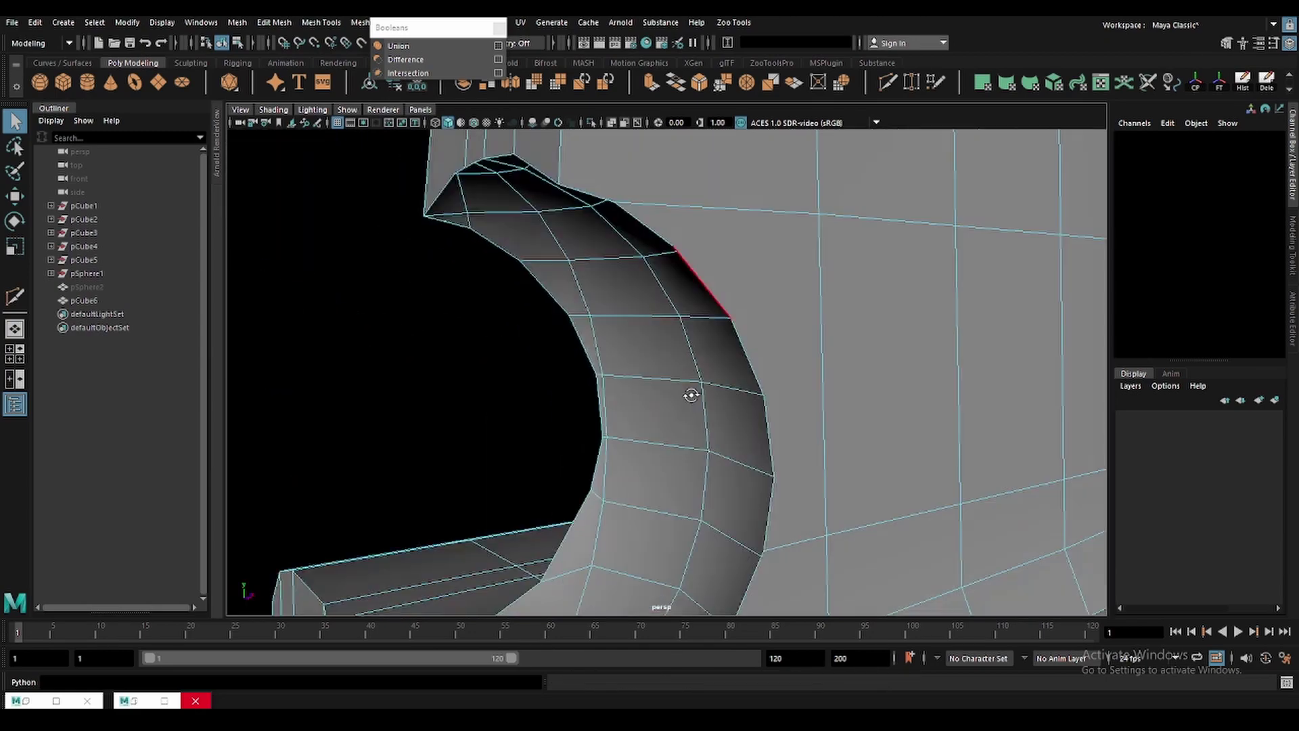
# Cut a new edge line beside the curved arch.
pyautogui.press('F8')
pyautogui.press('w')
pyautogui.keyDown('alt'); pyautogui.moveTo(957, 372); pyautogui.dragTo(888, 331); pyautogui.keyUp('alt')
pyautogui.keyDown('shift'); pyautogui.moveTo(887, 331); pyautogui.dragTo(776, 330, button='right'); pyautogui.keyUp('shift')
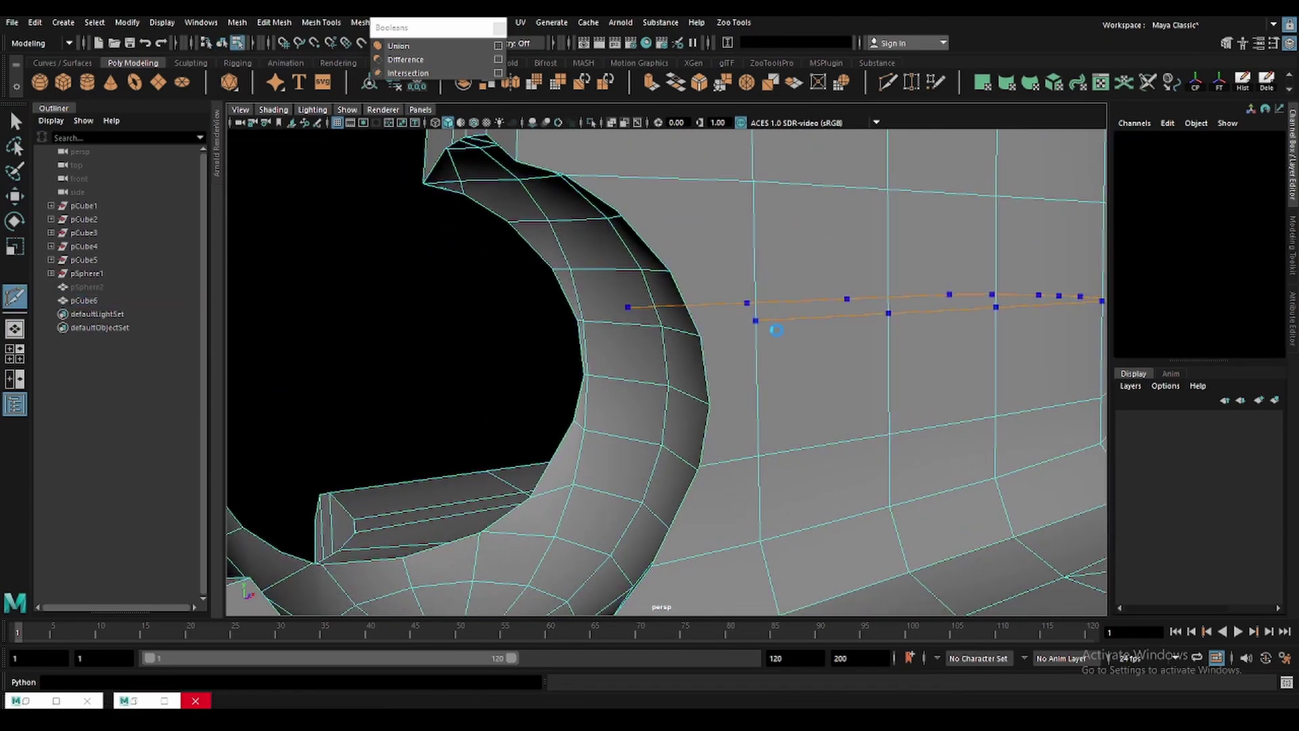
pyautogui.keyDown('alt'); pyautogui.moveTo(810, 407); pyautogui.dragTo(711, 357); pyautogui.keyUp('alt')
pyautogui.keyDown('alt'); pyautogui.moveTo(711, 357); pyautogui.dragTo(738, 365, button='right'); pyautogui.keyUp('alt')
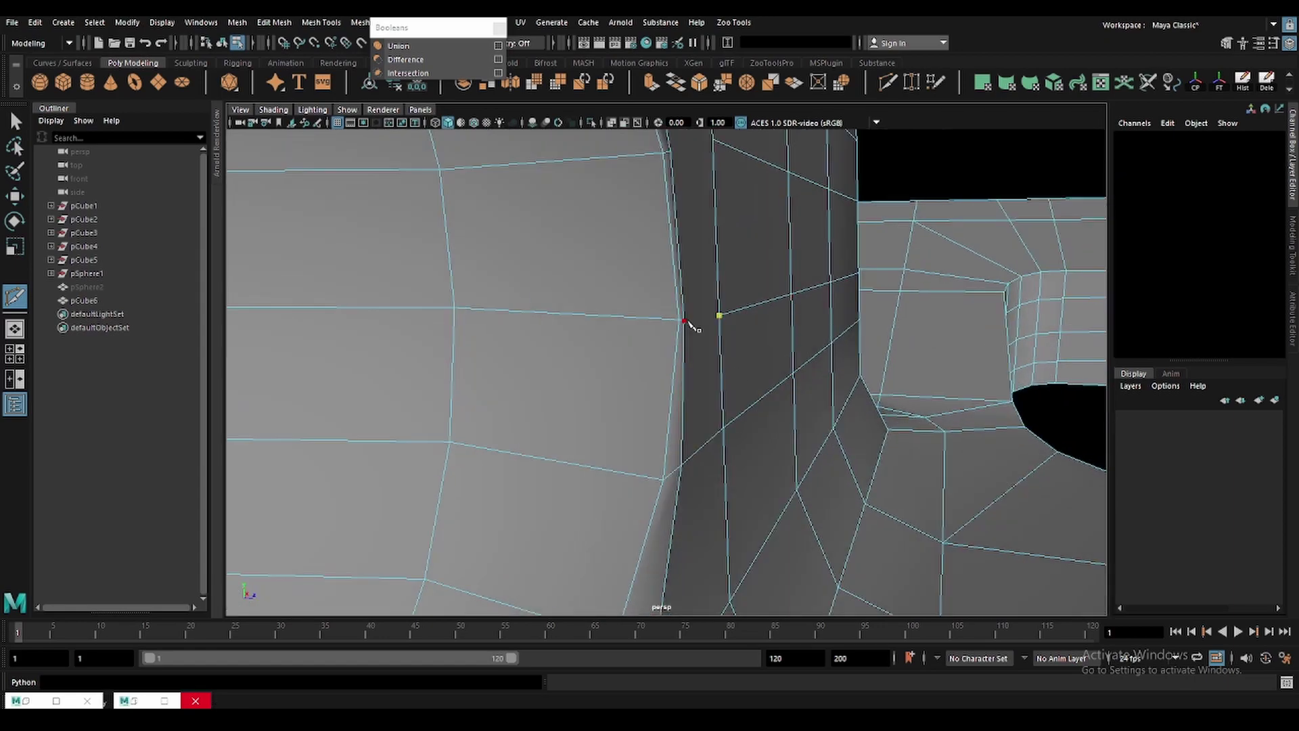
pyautogui.click(671, 152)
pyautogui.moveTo(670, 152)
pyautogui.keyDown('alt'); pyautogui.mouseDown()
pyautogui.moveTo(696, 325)
pyautogui.moveTo(720, 249)
pyautogui.mouseUp(); pyautogui.keyUp('alt')
pyautogui.click(639, 205)
pyautogui.press('w')
# Add a second cut across the face next to the arch.
pyautogui.moveTo(643, 205)
pyautogui.keyDown('alt'); pyautogui.mouseDown()
pyautogui.moveTo(694, 180)
pyautogui.moveTo(701, 340)
pyautogui.moveTo(677, 319)
pyautogui.mouseUp(); pyautogui.keyUp('alt')
pyautogui.keyDown('alt'); pyautogui.moveTo(677, 320); pyautogui.dragTo(692, 319, button='right'); pyautogui.keyUp('alt')
pyautogui.click(692, 319)
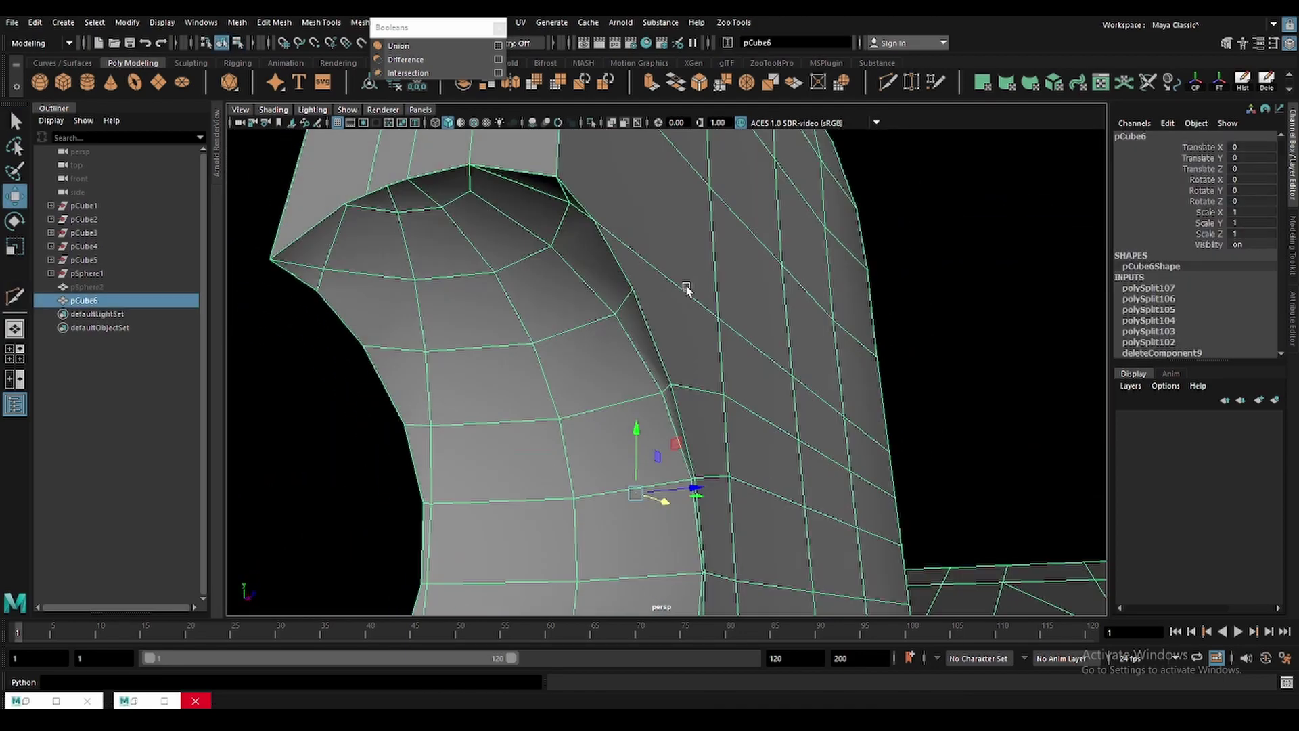
pyautogui.keyDown('alt'); pyautogui.moveTo(692, 319); pyautogui.dragTo(638, 270); pyautogui.keyUp('alt')
pyautogui.keyDown('shift'); pyautogui.moveTo(639, 269); pyautogui.dragTo(626, 276, button='right'); pyautogui.keyUp('shift')
pyautogui.click(725, 339)
pyautogui.keyDown('alt'); pyautogui.moveTo(724, 339); pyautogui.dragTo(665, 311); pyautogui.keyUp('alt')
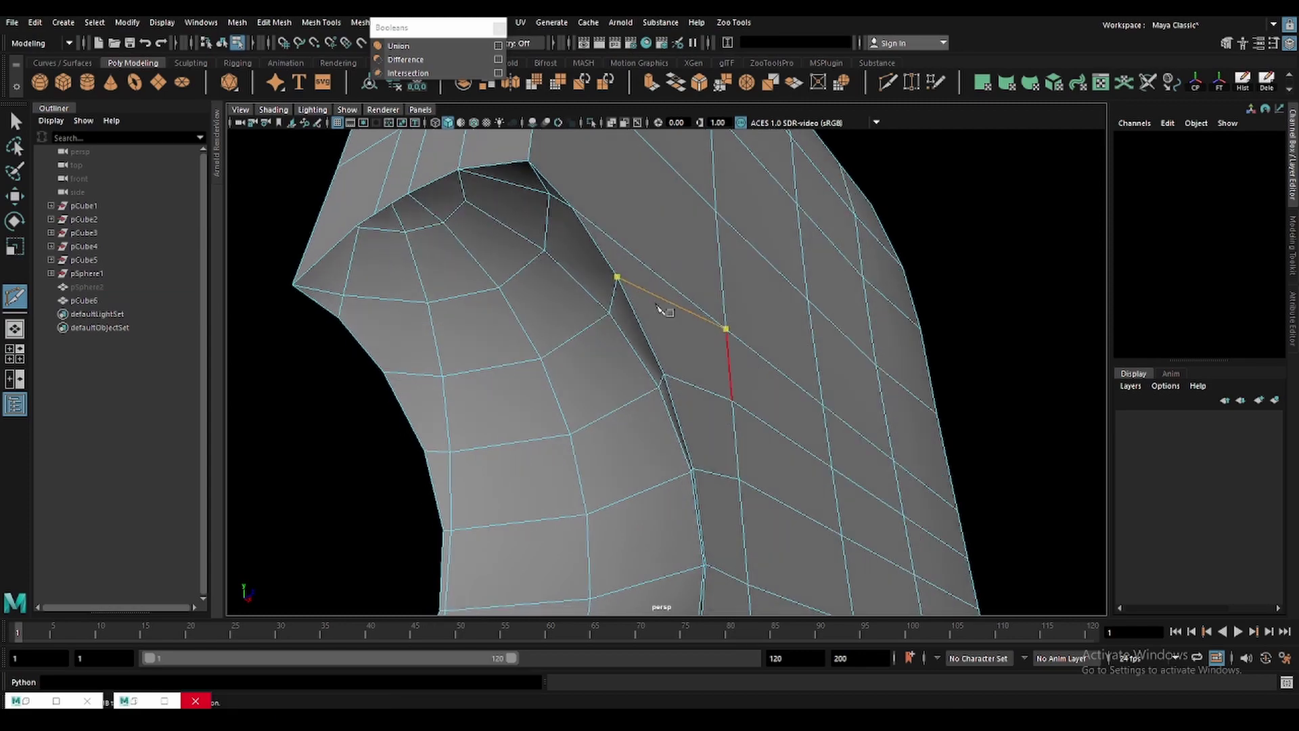
pyautogui.press('w')
# Undo a stray edge change and Ctrl+Delete the edge along the arch.
pyautogui.moveTo(685, 228)
pyautogui.keyDown('alt'); pyautogui.mouseDown()
pyautogui.moveTo(607, 232)
pyautogui.moveTo(611, 265)
pyautogui.mouseUp(); pyautogui.keyUp('alt')
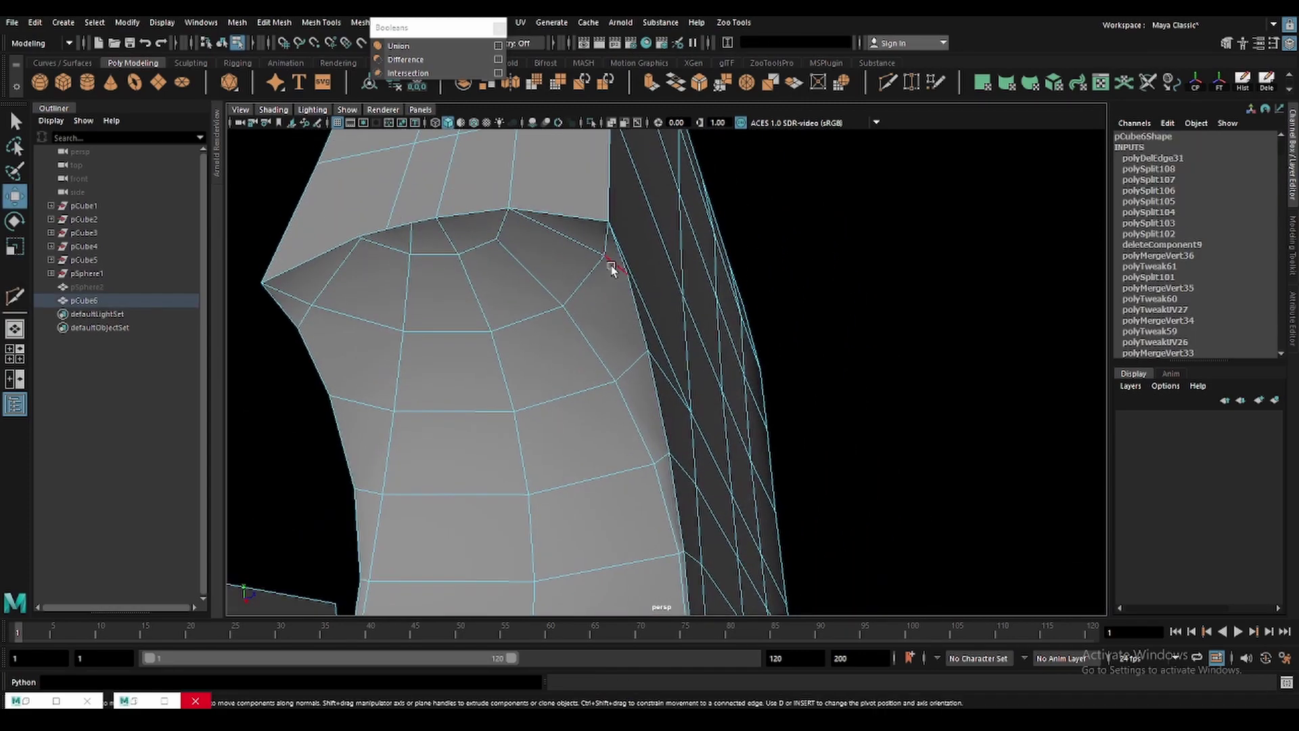
pyautogui.click(611, 265)
pyautogui.press('q')
pyautogui.moveTo(603, 279)
pyautogui.keyDown('alt'); pyautogui.mouseDown()
pyautogui.moveTo(623, 321)
pyautogui.moveTo(654, 283)
pyautogui.mouseUp(); pyautogui.keyUp('alt')
pyautogui.hotkey('ctrl', 'z')
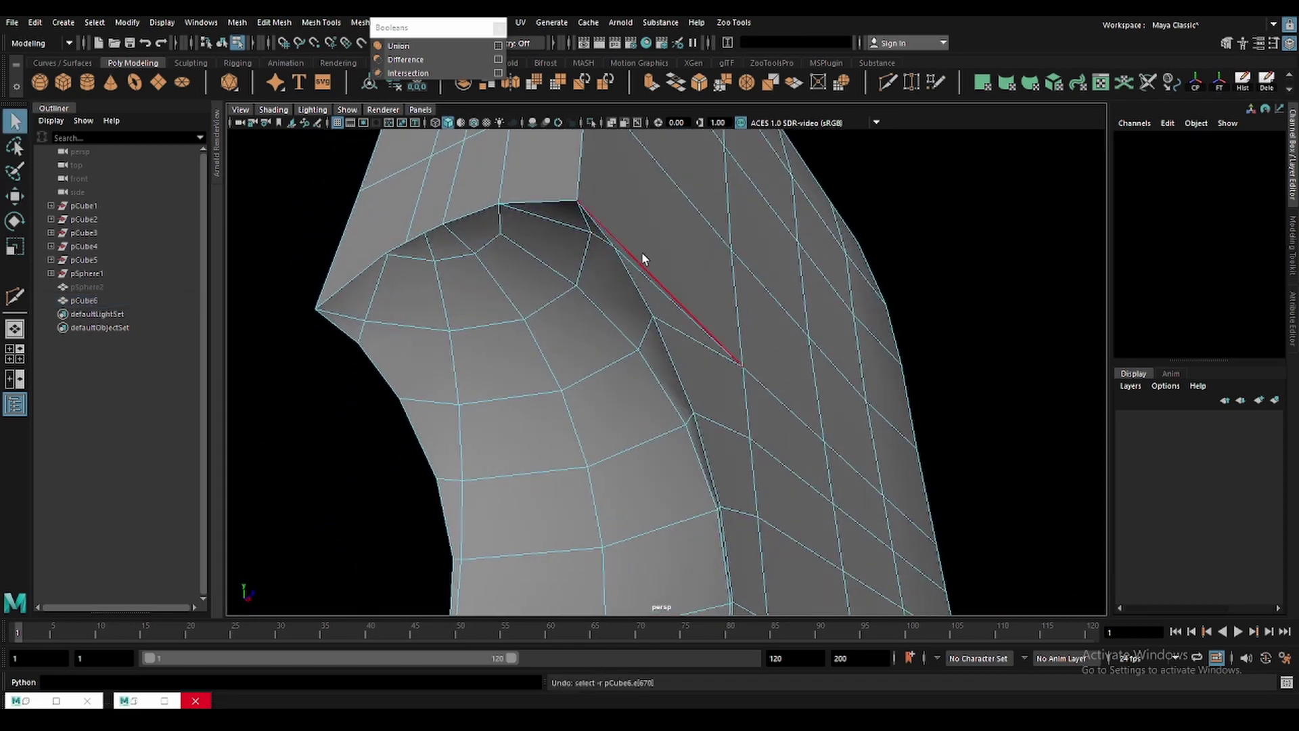
pyautogui.click(641, 252)
pyautogui.hotkey('ctrl', 'Delete')
# Remove the two short edges near the top of the arch.
pyautogui.click(614, 246)
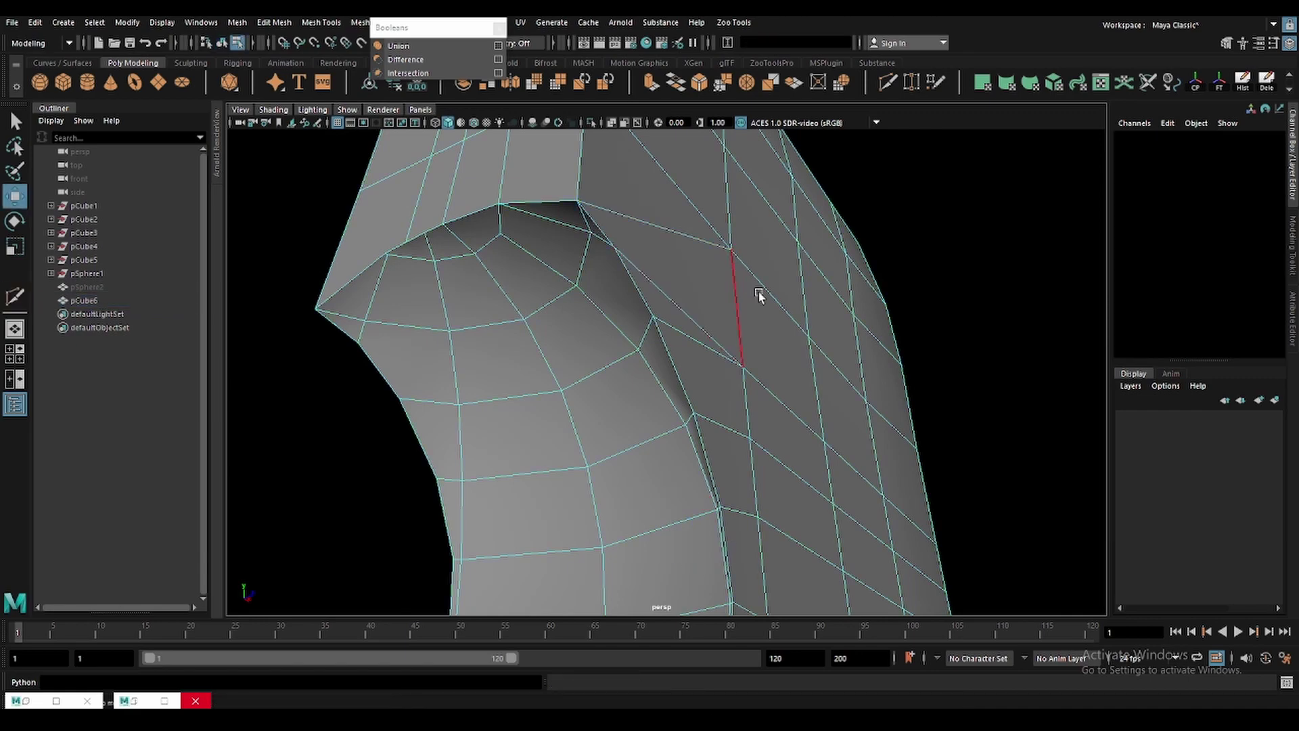
pyautogui.moveTo(759, 295)
pyautogui.keyDown('alt'); pyautogui.mouseDown()
pyautogui.moveTo(653, 282)
pyautogui.moveTo(668, 311)
pyautogui.moveTo(586, 273)
pyautogui.mouseUp(); pyautogui.keyUp('alt')
pyautogui.press('q')
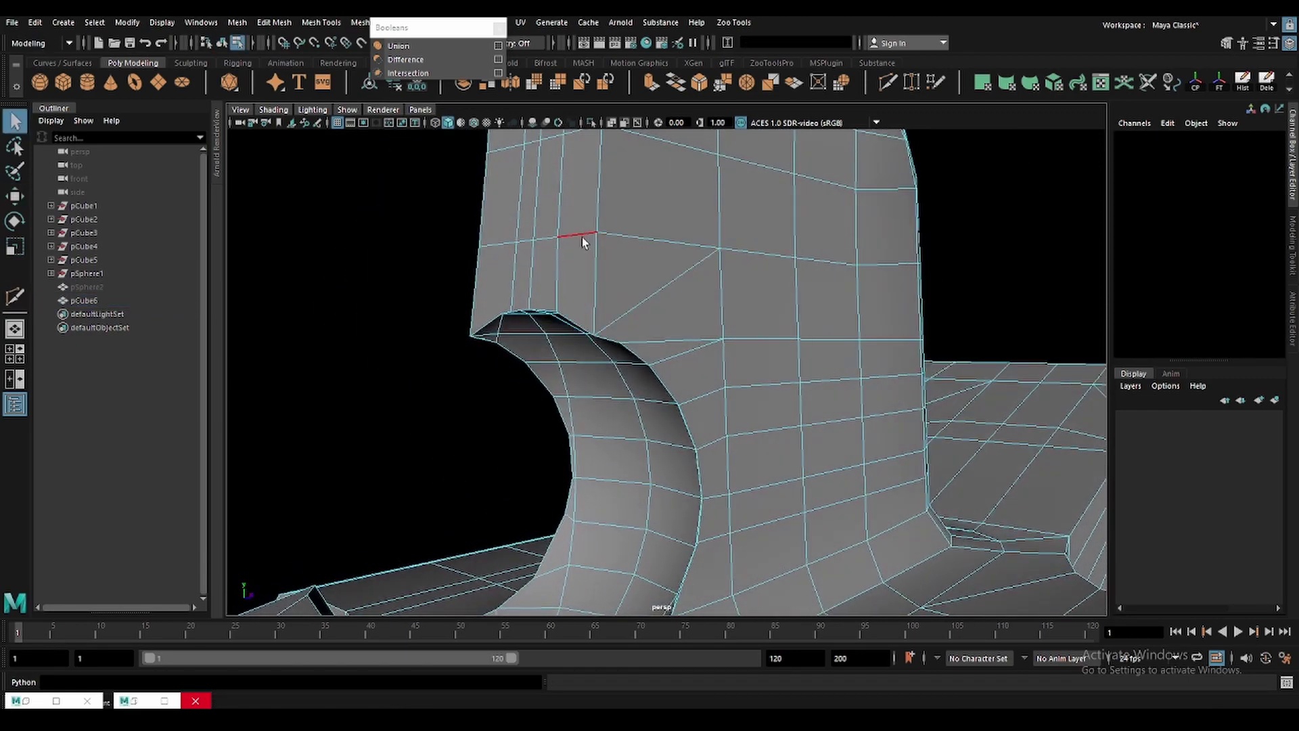
pyautogui.click(582, 237)
pyautogui.keyDown('shift'); pyautogui.click(643, 234); pyautogui.keyUp('shift')
pyautogui.hotkey('ctrl', 'Delete')
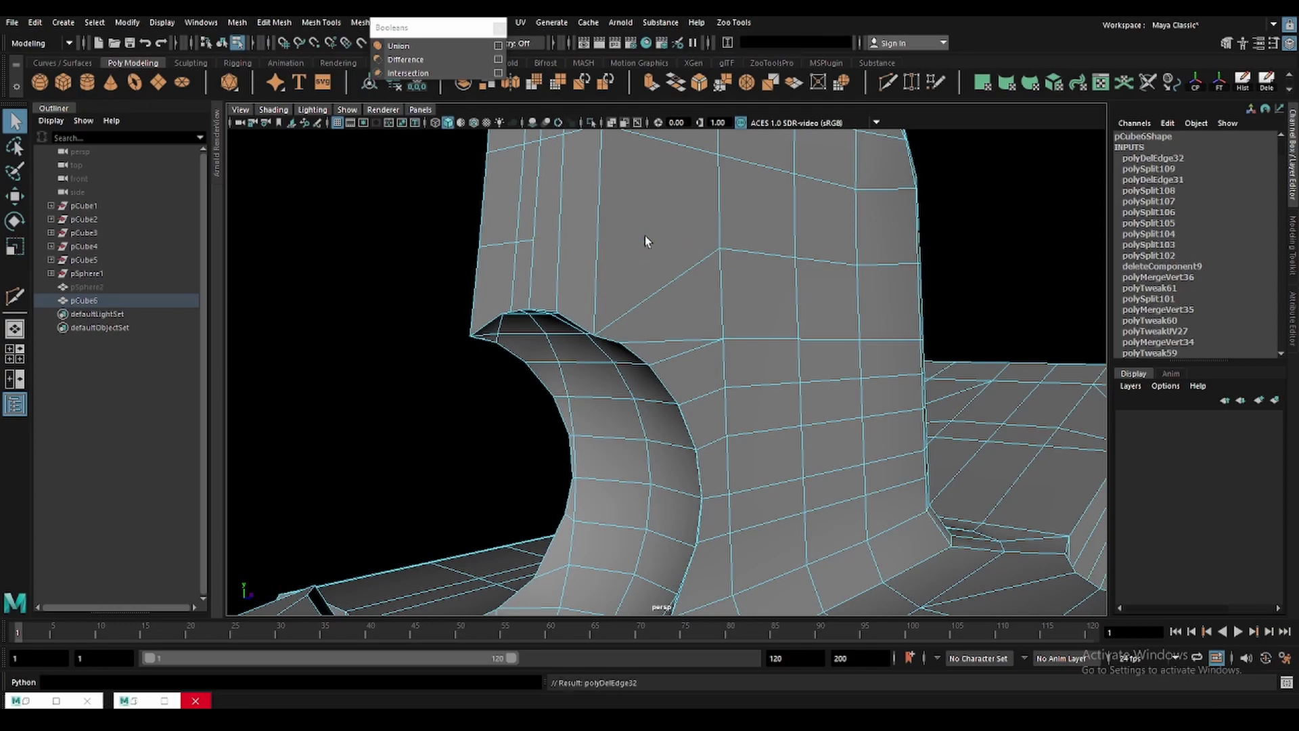
# Select a face beside the hollow in face mode.
pyautogui.moveTo(645, 237)
pyautogui.keyDown('alt'); pyautogui.mouseDown()
pyautogui.moveTo(661, 289)
pyautogui.moveTo(637, 269)
pyautogui.moveTo(655, 245)
pyautogui.moveTo(650, 263)
pyautogui.moveTo(644, 223)
pyautogui.moveTo(635, 261)
pyautogui.moveTo(651, 249)
pyautogui.moveTo(649, 271)
pyautogui.mouseUp(); pyautogui.keyUp('alt')
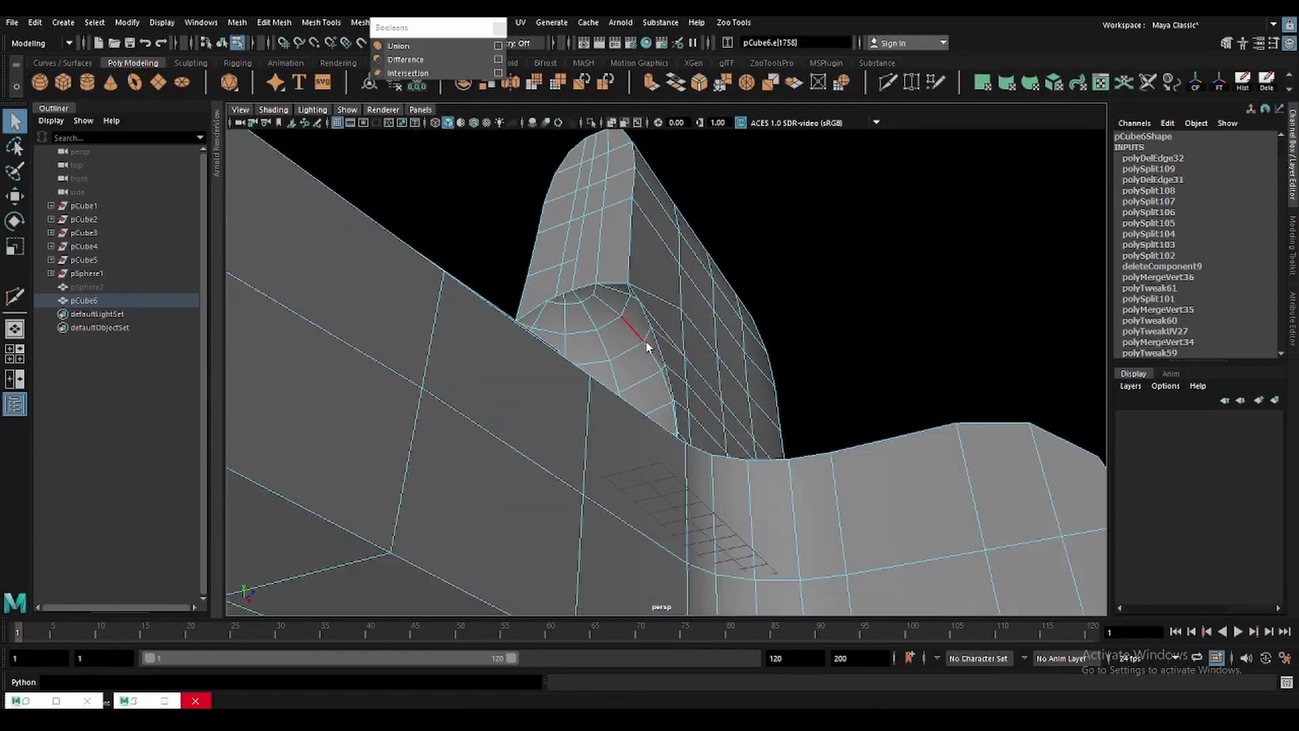
pyautogui.moveTo(647, 347)
pyautogui.keyDown('alt'); pyautogui.mouseDown()
pyautogui.moveTo(659, 332)
pyautogui.moveTo(628, 362)
pyautogui.moveTo(623, 291)
pyautogui.moveTo(505, 325)
pyautogui.moveTo(524, 293)
pyautogui.moveTo(561, 332)
pyautogui.moveTo(584, 399)
pyautogui.mouseUp(); pyautogui.keyUp('alt')
pyautogui.press('F11')
pyautogui.click(532, 260)
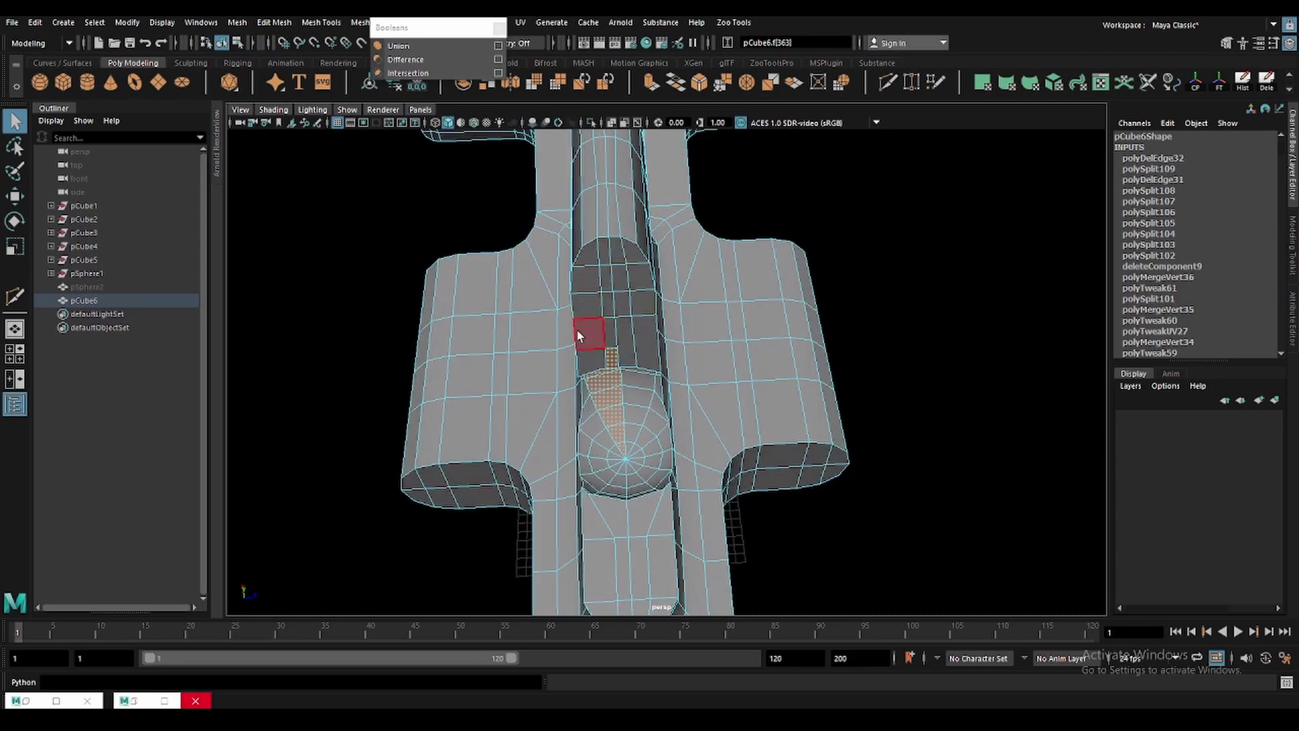
# In top view, select and delete the upper half of the body's faces.
pyautogui.press('4')
pyautogui.scroll(-3, 535, 305)
pyautogui.scroll(-4, 551, 352)
pyautogui.scroll(-2, 539, 363)
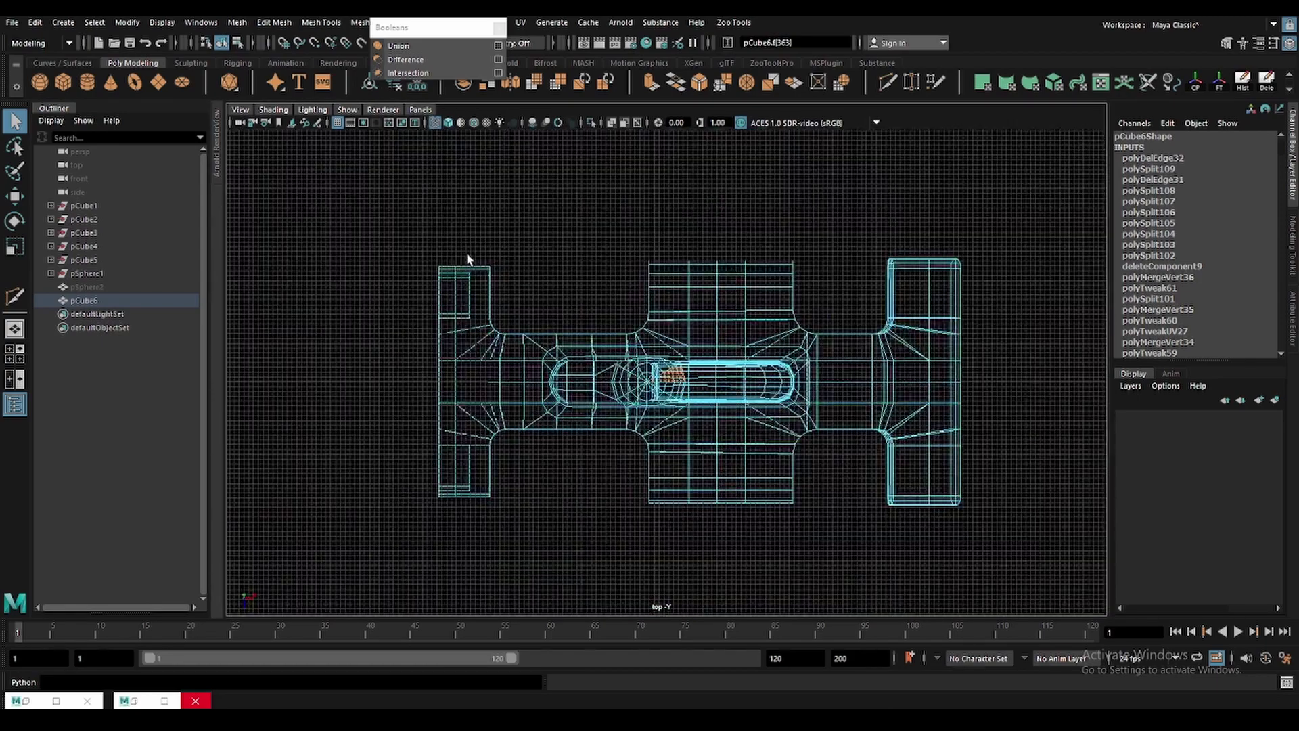
pyautogui.moveTo(1047, 381); pyautogui.dragTo(1048, 378)
pyautogui.scroll(5, 705, 334)
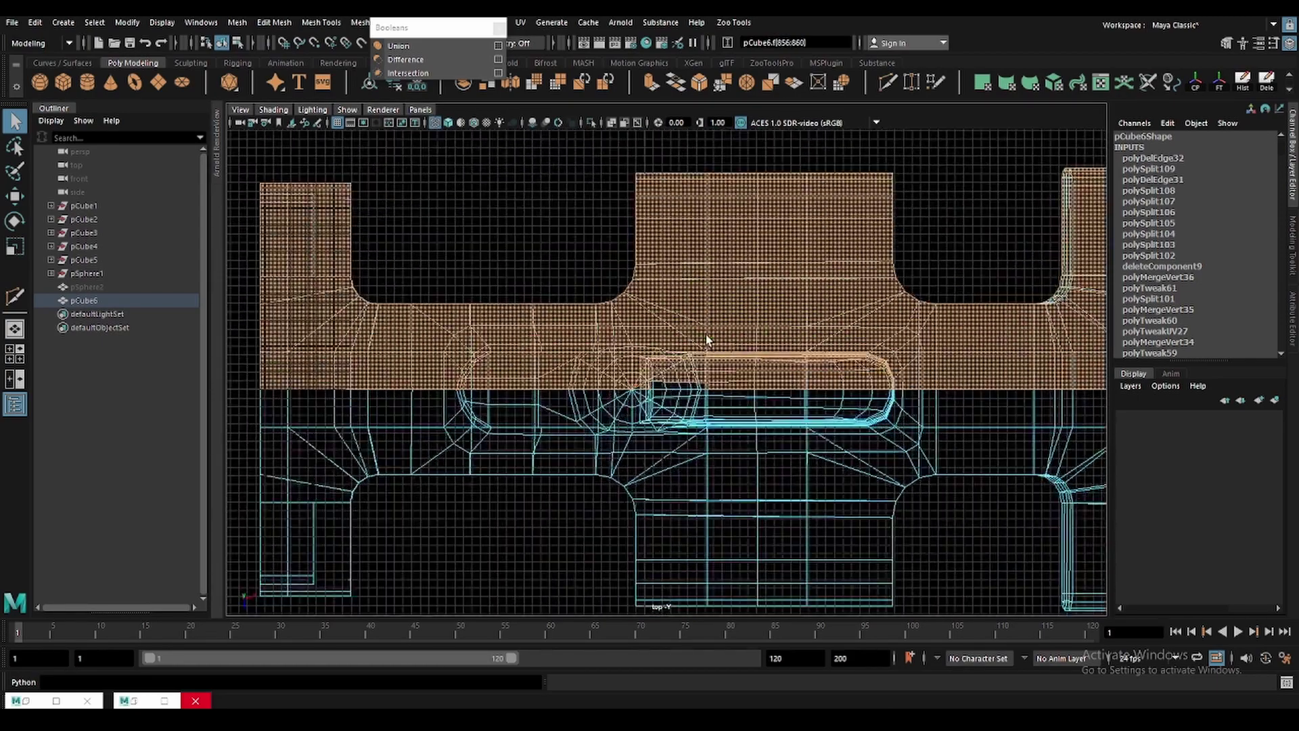
pyautogui.click(666, 333)
pyautogui.scroll(-3, 713, 251)
pyautogui.scroll(-3, 713, 251)
pyautogui.scroll(-1, 506, 291)
pyautogui.moveTo(381, 217); pyautogui.dragTo(1111, 376)
pyautogui.scroll(2, 812, 312)
pyautogui.scroll(2, 812, 313)
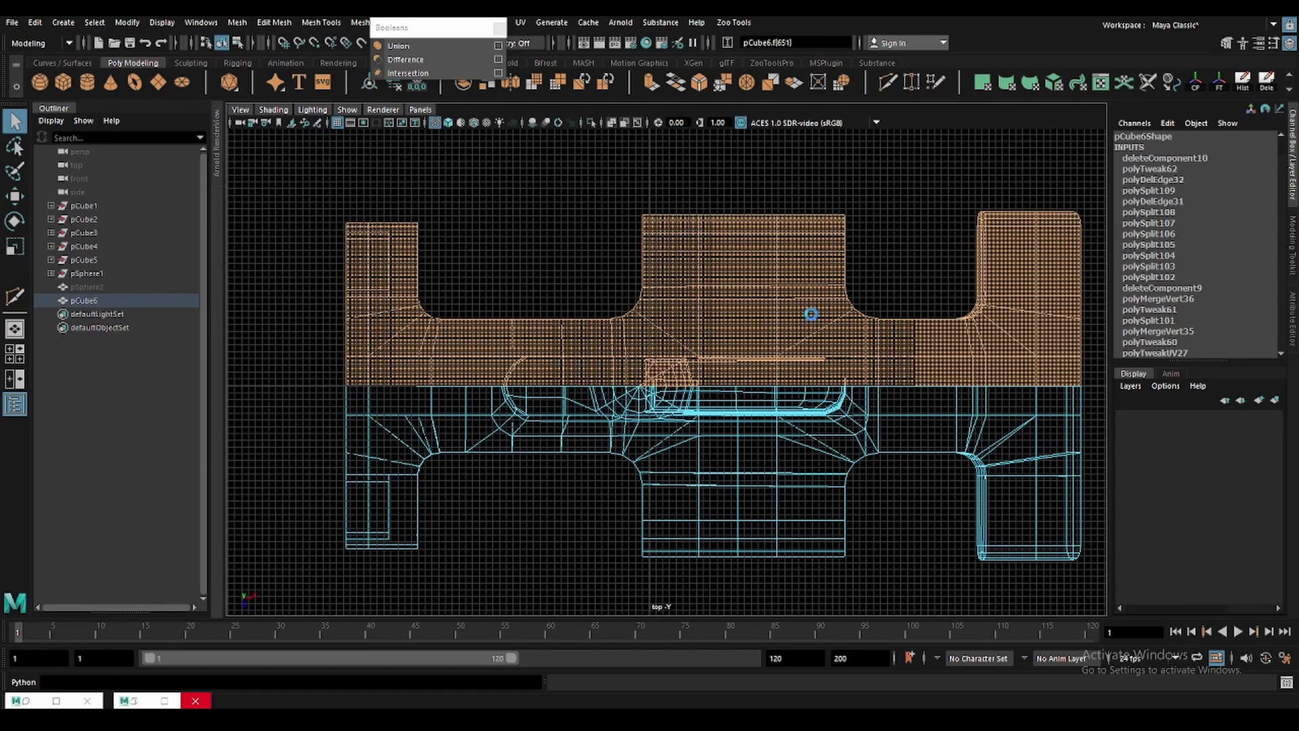
pyautogui.press('Delete')
# Back in perspective, preview the body smoothed and clear the face selection.
pyautogui.press('5')
pyautogui.moveTo(776, 338)
pyautogui.keyDown('alt'); pyautogui.mouseDown()
pyautogui.moveTo(683, 364)
pyautogui.moveTo(637, 298)
pyautogui.moveTo(651, 257)
pyautogui.moveTo(772, 400)
pyautogui.moveTo(465, 257)
pyautogui.mouseUp(); pyautogui.keyUp('alt')
pyautogui.click(651, 257)
pyautogui.press('3')
pyautogui.press('F11')
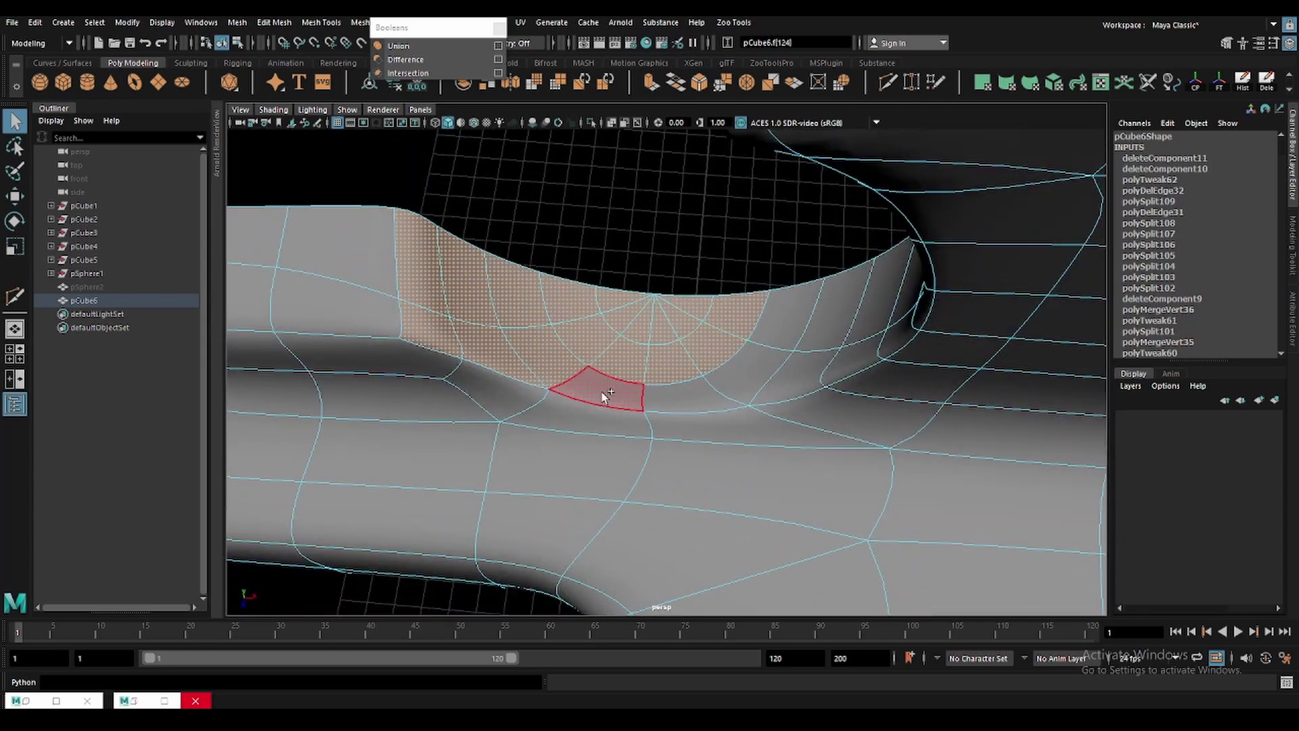
pyautogui.moveTo(758, 362)
pyautogui.keyDown('alt'); pyautogui.mouseDown()
pyautogui.moveTo(692, 326)
pyautogui.moveTo(717, 413)
pyautogui.moveTo(743, 360)
pyautogui.moveTo(544, 316)
pyautogui.moveTo(531, 380)
pyautogui.moveTo(762, 406)
pyautogui.mouseUp(); pyautogui.keyUp('alt')
pyautogui.click(544, 315)
# Unhide the helmet sphere pSphere2 from the Outliner.
pyautogui.click(762, 406)
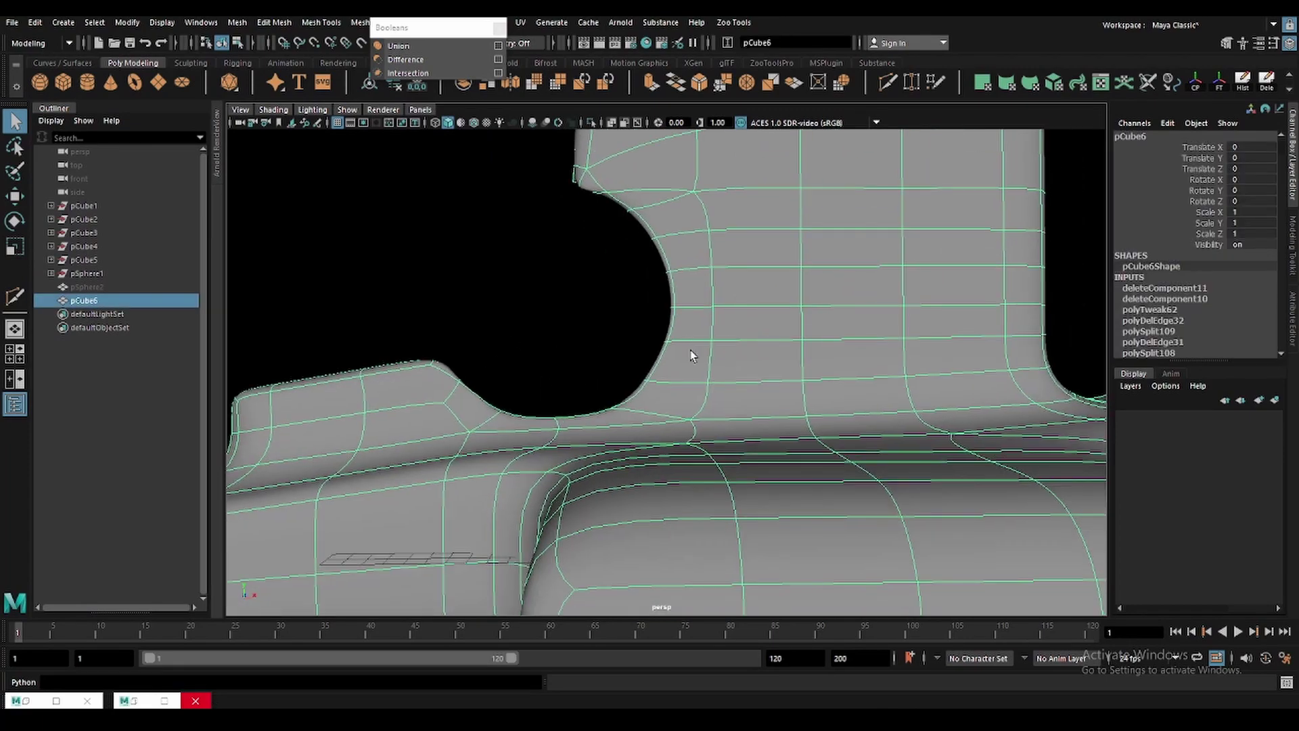
pyautogui.keyDown('alt'); pyautogui.moveTo(687, 354); pyautogui.dragTo(604, 336); pyautogui.keyUp('alt')
pyautogui.click(107, 288)
pyautogui.hotkey('shift', 'h')
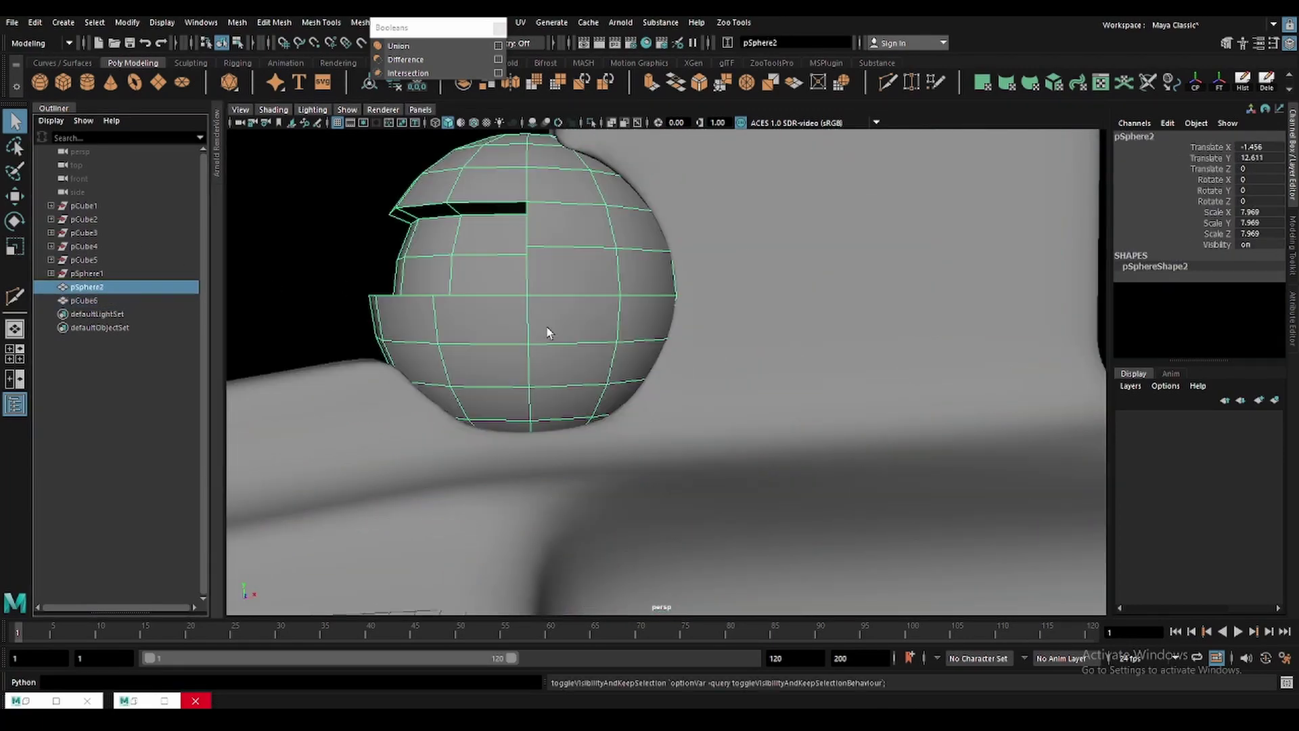
pyautogui.keyDown('ctrl'); pyautogui.click(533, 290); pyautogui.keyUp('ctrl')
# Hide the helmet sphere again to inspect the body alone.
pyautogui.keyDown('alt'); pyautogui.moveTo(533, 289); pyautogui.dragTo(724, 299); pyautogui.keyUp('alt')
pyautogui.click(725, 298)
pyautogui.scroll(-3, 714, 288)
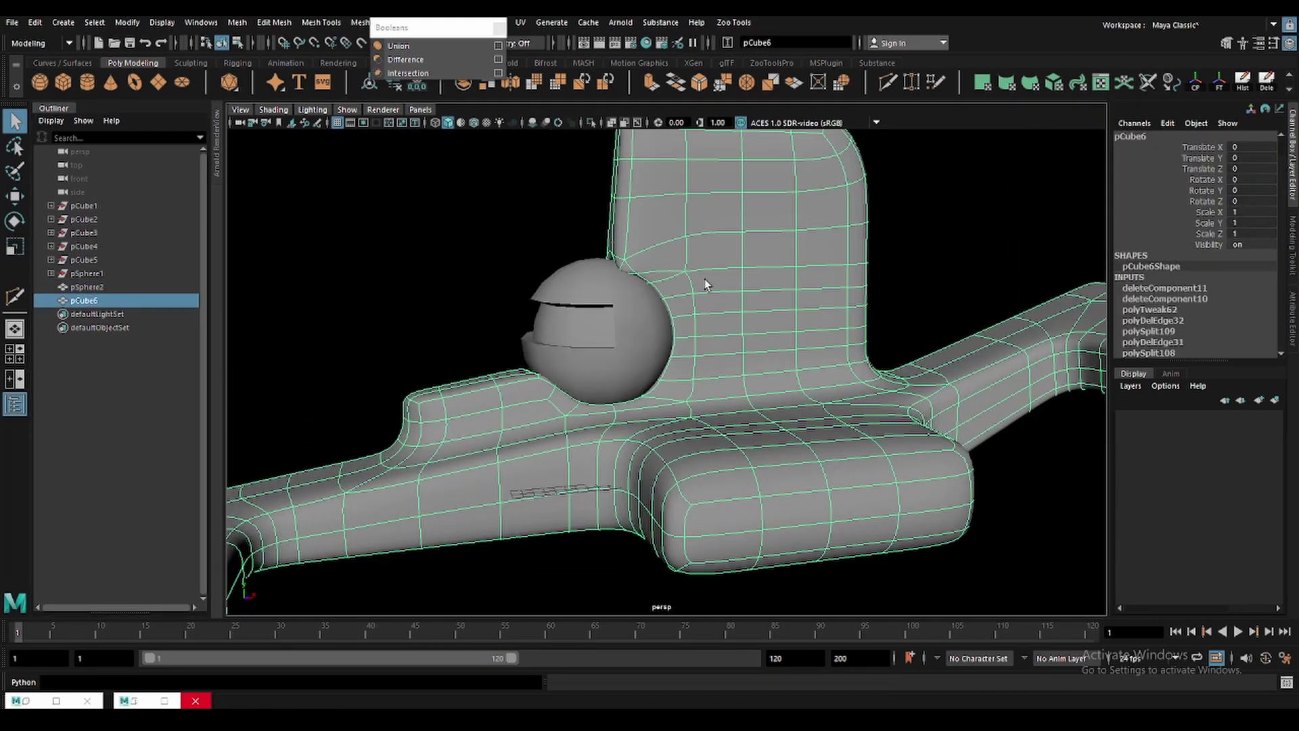
pyautogui.scroll(3, 598, 316)
pyautogui.click(598, 315)
pyautogui.hotkey('ctrl', 'h')
# Pick a cockpit rim edge with the Move tool and show pSphere2 to compare.
pyautogui.scroll(3, 599, 315)
pyautogui.click(599, 315)
pyautogui.moveTo(599, 316)
pyautogui.keyDown('alt'); pyautogui.mouseDown()
pyautogui.moveTo(566, 290)
pyautogui.moveTo(646, 332)
pyautogui.moveTo(682, 377)
pyautogui.moveTo(778, 381)
pyautogui.moveTo(697, 397)
pyautogui.mouseUp(); pyautogui.keyUp('alt')
pyautogui.click(566, 290)
pyautogui.click(682, 377)
pyautogui.moveTo(697, 397); pyautogui.dragTo(716, 313, button='right')
pyautogui.moveTo(716, 313)
pyautogui.keyDown('alt'); pyautogui.mouseDown()
pyautogui.moveTo(725, 325)
pyautogui.moveTo(664, 319)
pyautogui.moveTo(700, 366)
pyautogui.moveTo(689, 260)
pyautogui.mouseUp(); pyautogui.keyUp('alt')
pyautogui.click(664, 318)
pyautogui.press('w')
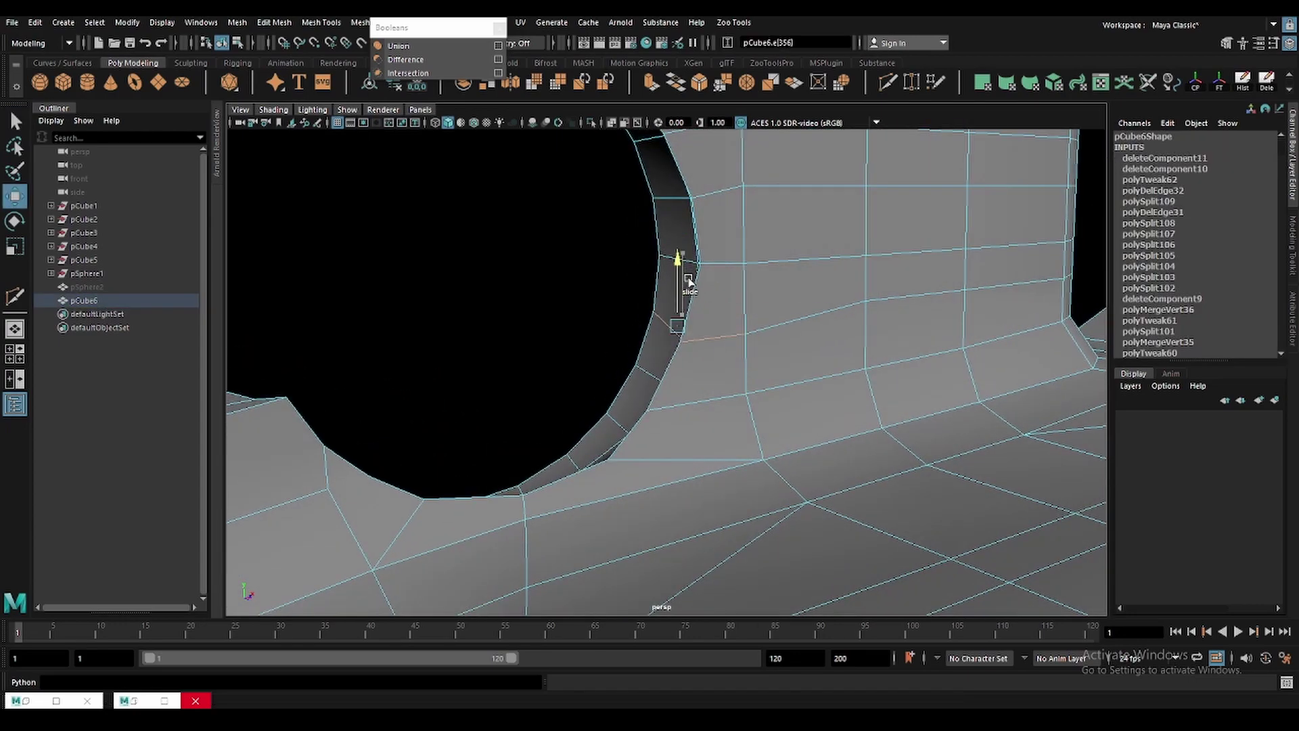
pyautogui.click(87, 286)
pyautogui.hotkey('shift', 'h')
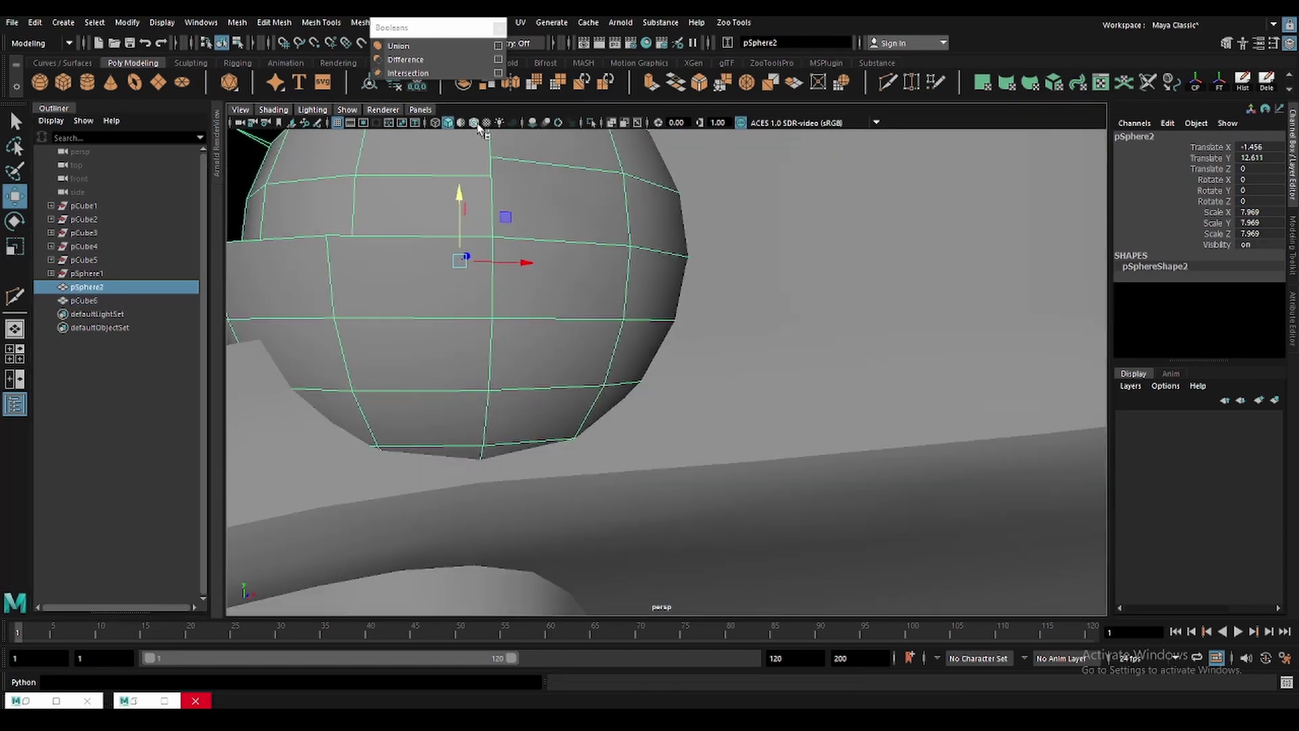
# Bring the helmet sphere back into view beside the cockpit rim.
pyautogui.hotkey('ctrl', 'z')
pyautogui.hotkey('ctrl', 'z')
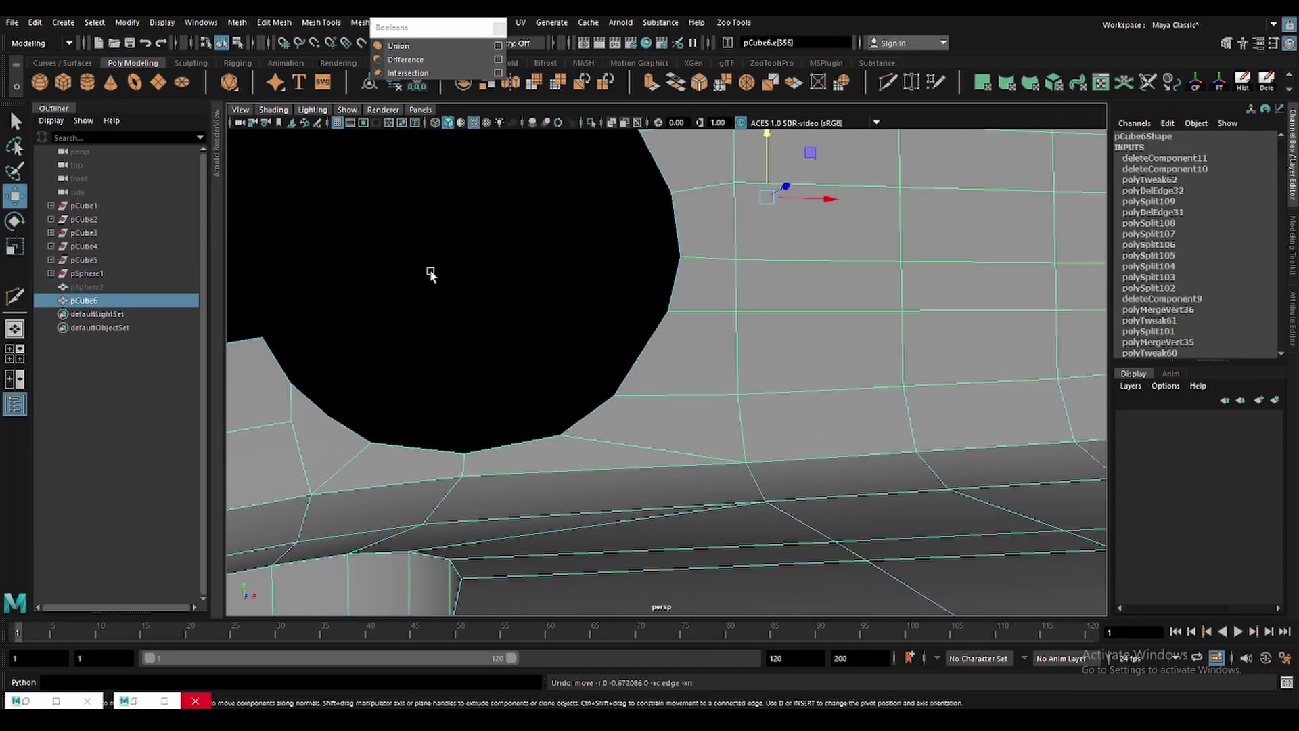
pyautogui.click(113, 288)
pyautogui.press('h')
pyautogui.moveTo(770, 337)
pyautogui.keyDown('alt'); pyautogui.mouseDown()
pyautogui.moveTo(648, 334)
pyautogui.moveTo(665, 360)
pyautogui.mouseUp(); pyautogui.keyUp('alt')
pyautogui.press('4')
pyautogui.click(666, 367)
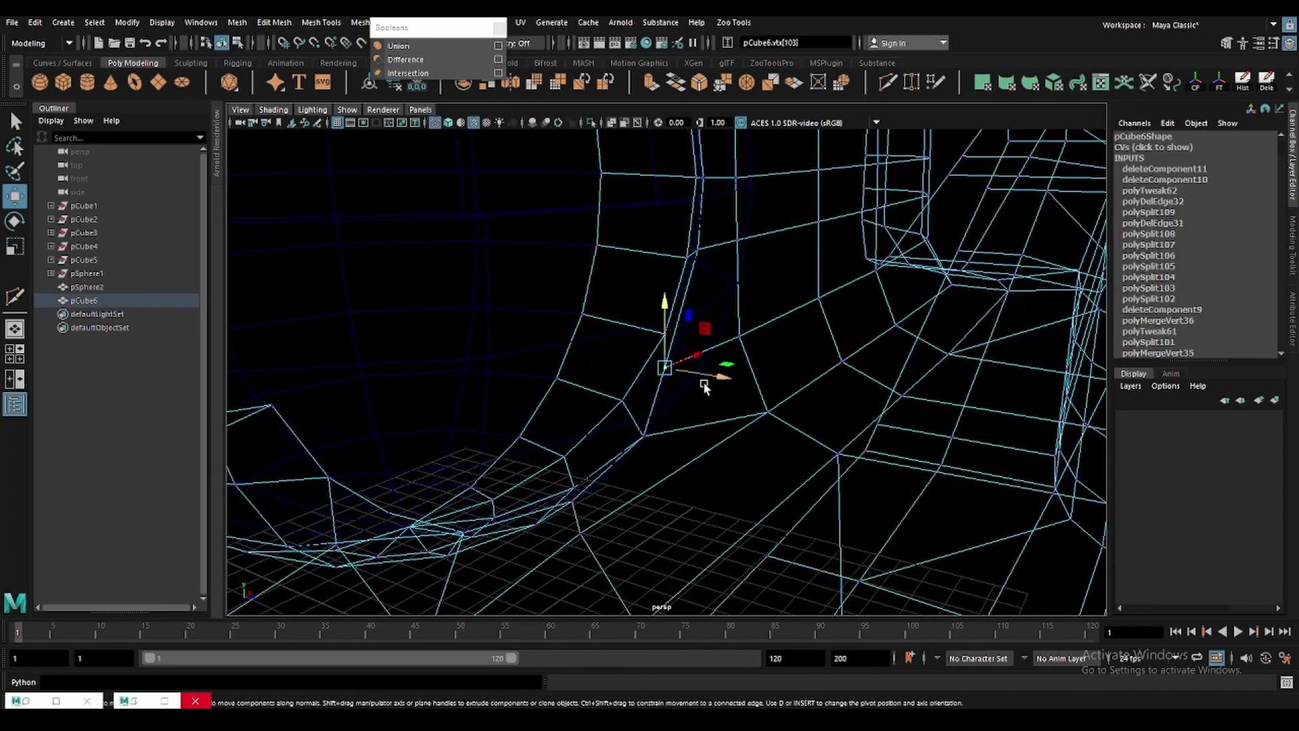
pyautogui.press('5')
# Move the rim vertex closer to the helmet, then hide the helmet sphere.
pyautogui.keyDown('alt'); pyautogui.moveTo(619, 256); pyautogui.dragTo(661, 320); pyautogui.keyUp('alt')
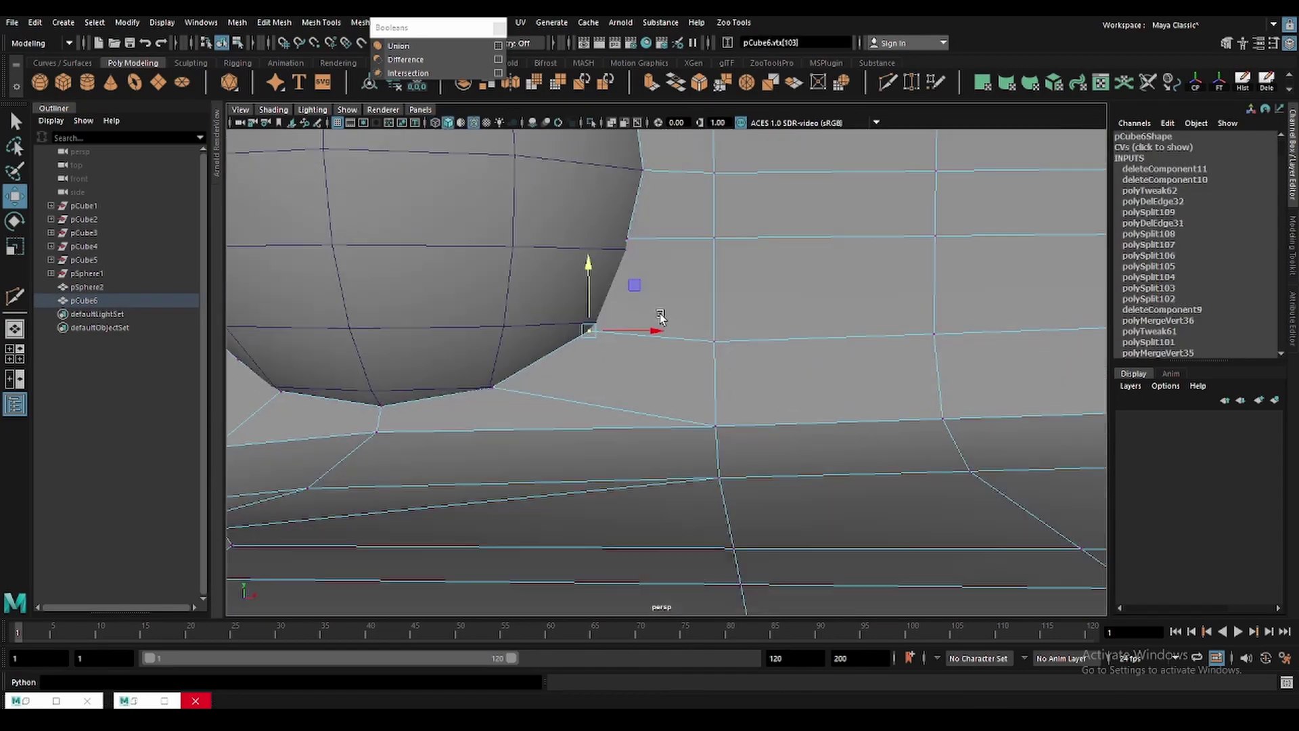
pyautogui.scroll(3, 615, 305)
pyautogui.moveTo(647, 253)
pyautogui.keyDown('alt'); pyautogui.mouseDown()
pyautogui.moveTo(707, 341)
pyautogui.moveTo(679, 340)
pyautogui.moveTo(697, 328)
pyautogui.mouseUp(); pyautogui.keyUp('alt')
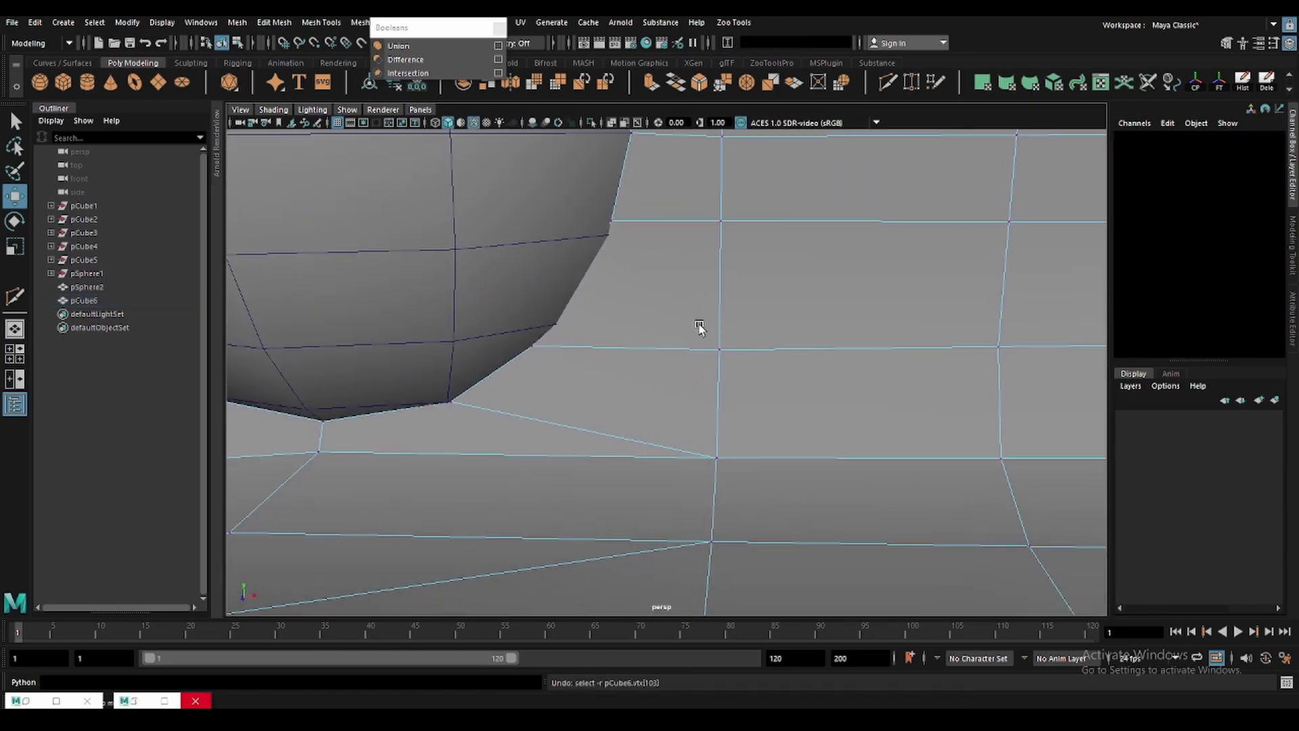
pyautogui.click(516, 264)
pyautogui.scroll(2, 562, 289)
pyautogui.hotkey('ctrl', 'h')
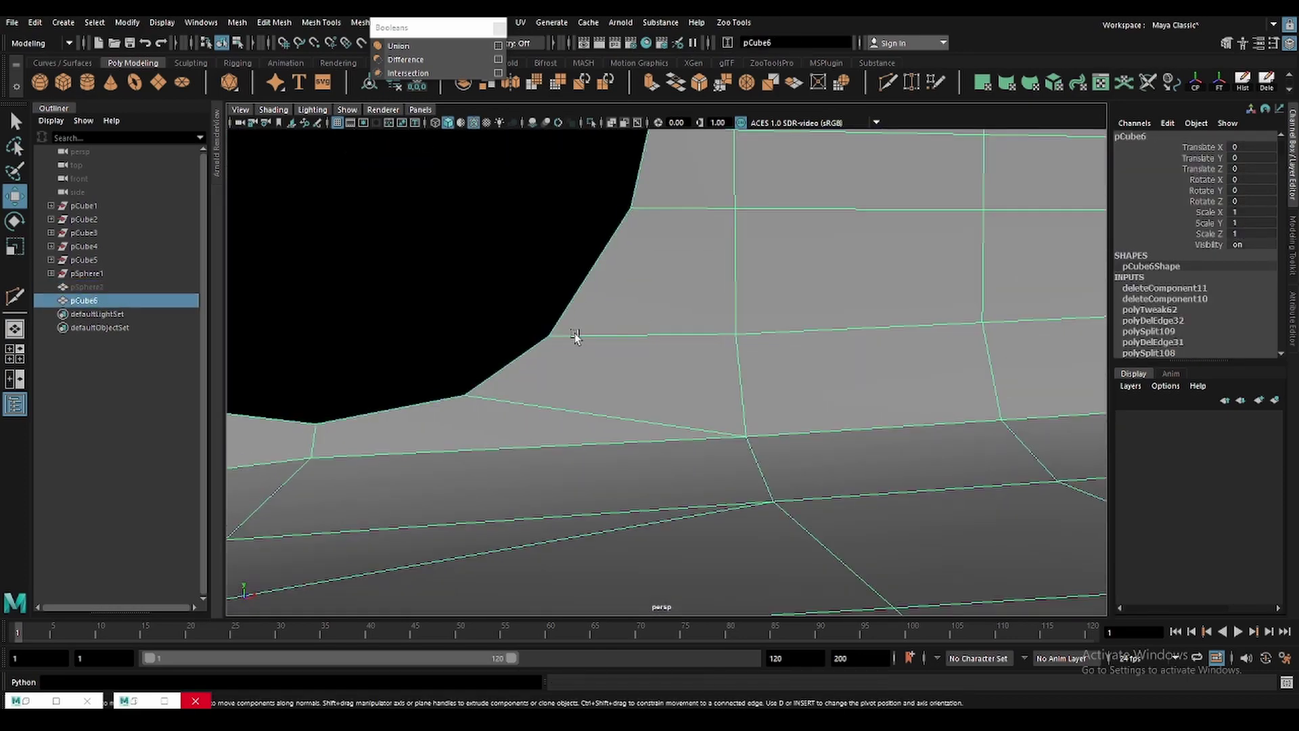
# Check a cockpit rim vertex's shape and show the helmet sphere again.
pyautogui.keyDown('alt'); pyautogui.moveTo(580, 334); pyautogui.dragTo(687, 357); pyautogui.keyUp('alt')
pyautogui.scroll(3, 699, 360)
pyautogui.click(753, 395)
pyautogui.moveTo(754, 396)
pyautogui.keyDown('alt'); pyautogui.mouseDown()
pyautogui.moveTo(717, 262)
pyautogui.moveTo(609, 313)
pyautogui.moveTo(699, 320)
pyautogui.mouseUp(); pyautogui.keyUp('alt')
pyautogui.hotkey('ctrl', 'shift', 'h')
pyautogui.scroll(2, 621, 342)
# Add a Multi-Cut edge across the rim face and slide a rim vertex sideways.
pyautogui.hotkey('ctrl', 'shift', 'x')
pyautogui.scroll(2, 700, 319)
pyautogui.click(514, 343)
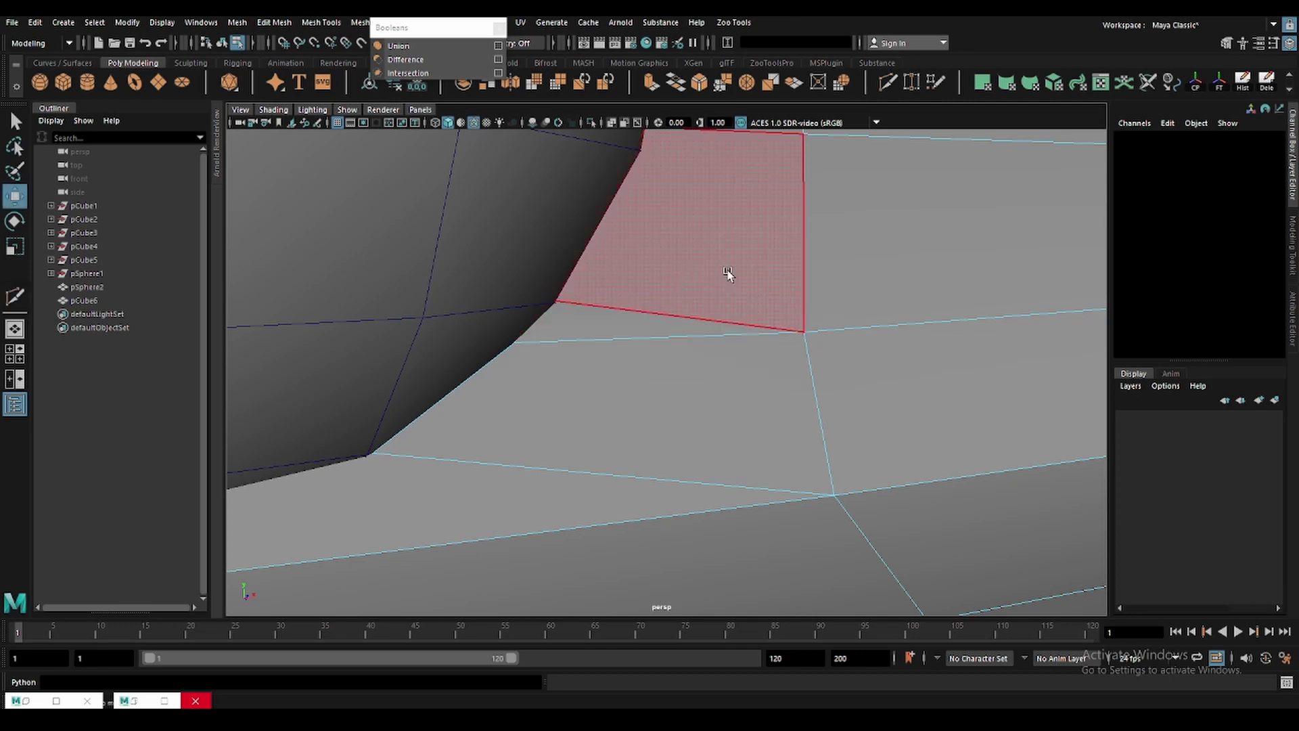
pyautogui.press('4')
pyautogui.click(554, 307)
pyautogui.press('5')
pyautogui.moveTo(599, 306); pyautogui.dragTo(601, 303)
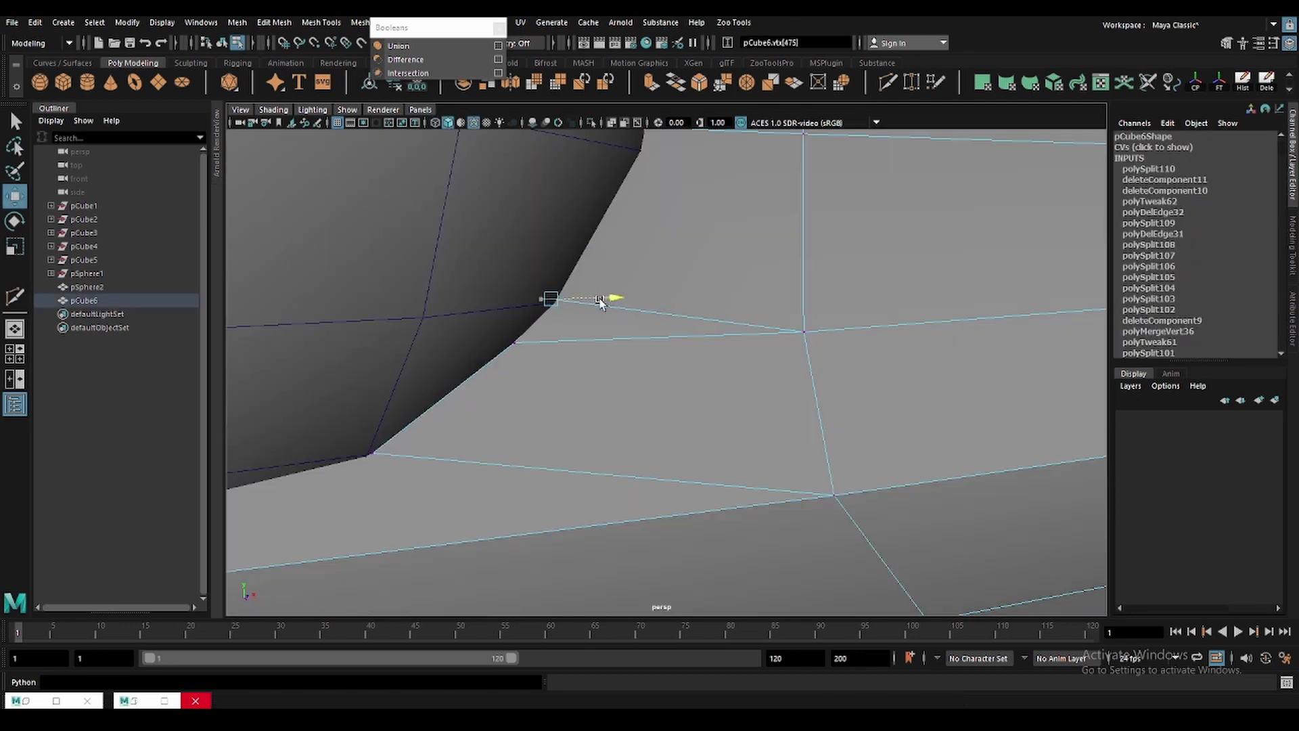
# Target Weld the stray cockpit-rim vertex onto its neighbour.
pyautogui.press('q')
pyautogui.press('F8')
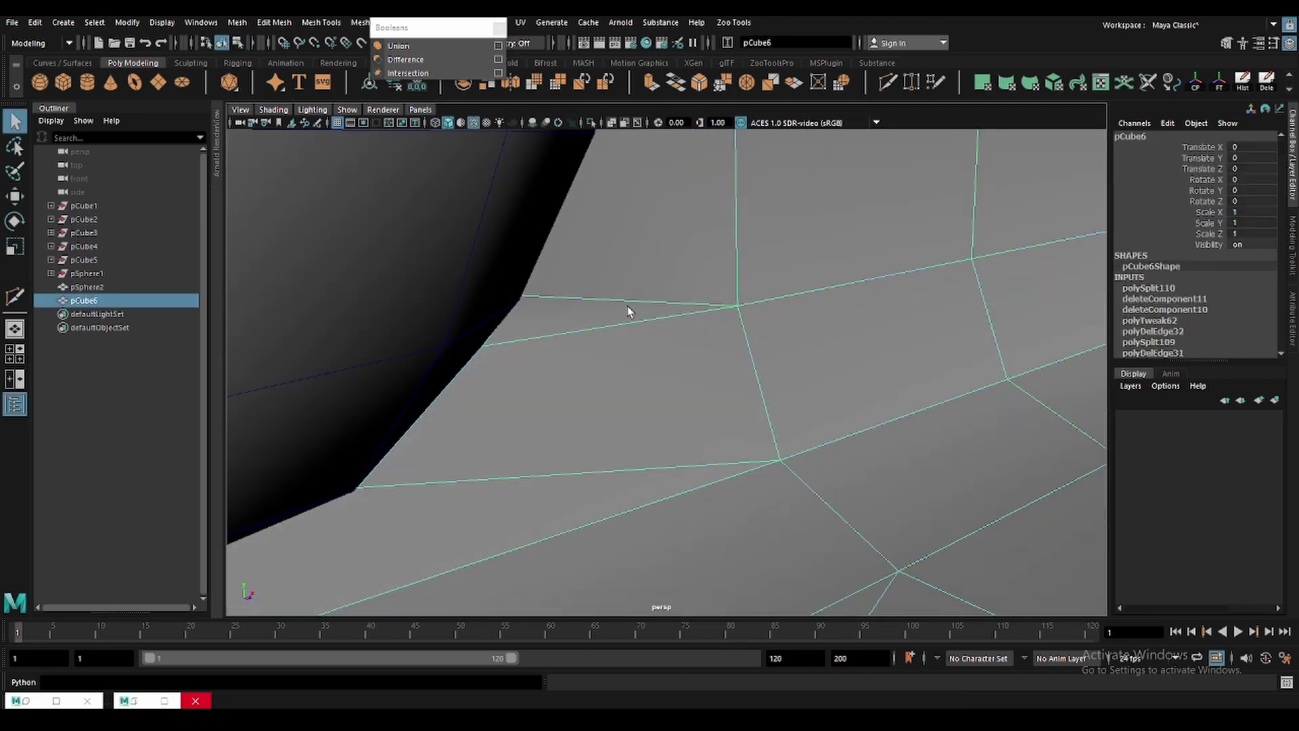
pyautogui.click(591, 123)
pyautogui.keyDown('alt'); pyautogui.moveTo(592, 203); pyautogui.dragTo(610, 377); pyautogui.keyUp('alt')
pyautogui.rightClick(471, 365)
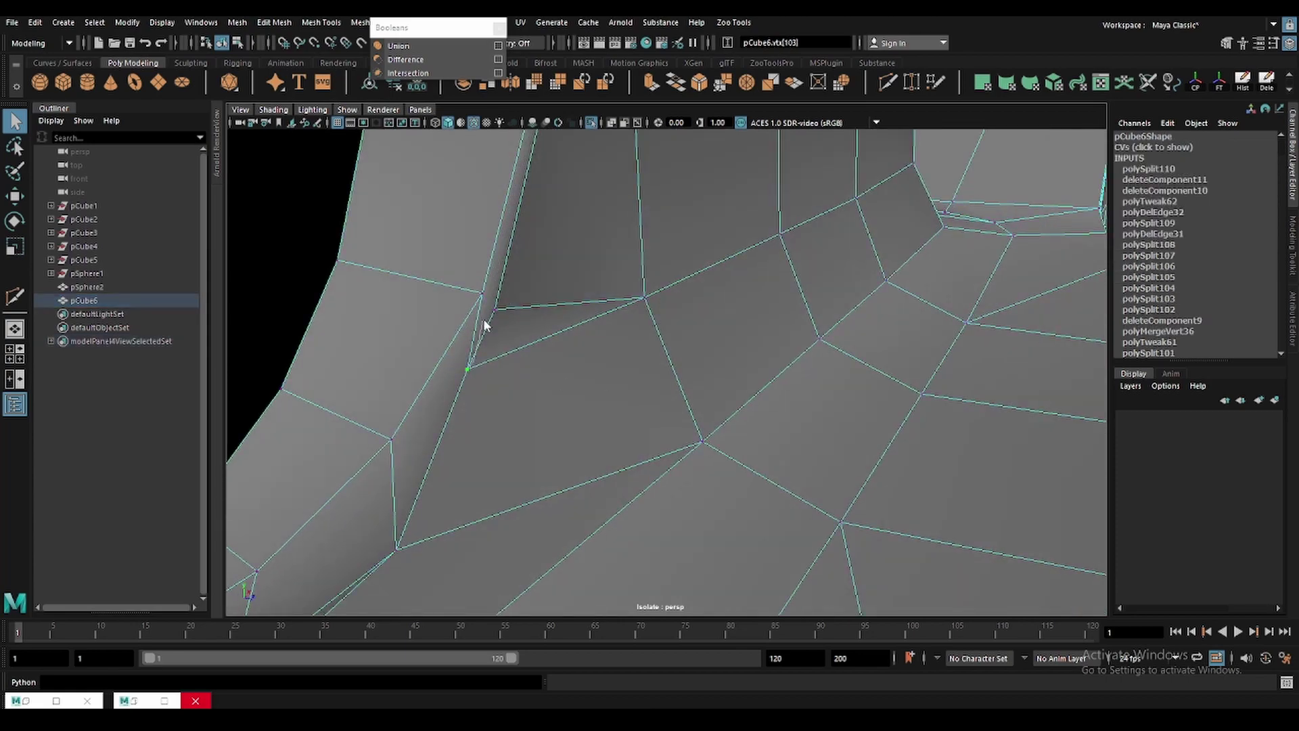
pyautogui.moveTo(495, 313); pyautogui.dragTo(494, 313)
pyautogui.press('F8')
pyautogui.moveTo(514, 358)
pyautogui.keyDown('alt'); pyautogui.mouseDown()
pyautogui.moveTo(548, 283)
pyautogui.moveTo(611, 352)
pyautogui.mouseUp(); pyautogui.keyUp('alt')
pyautogui.press('w')
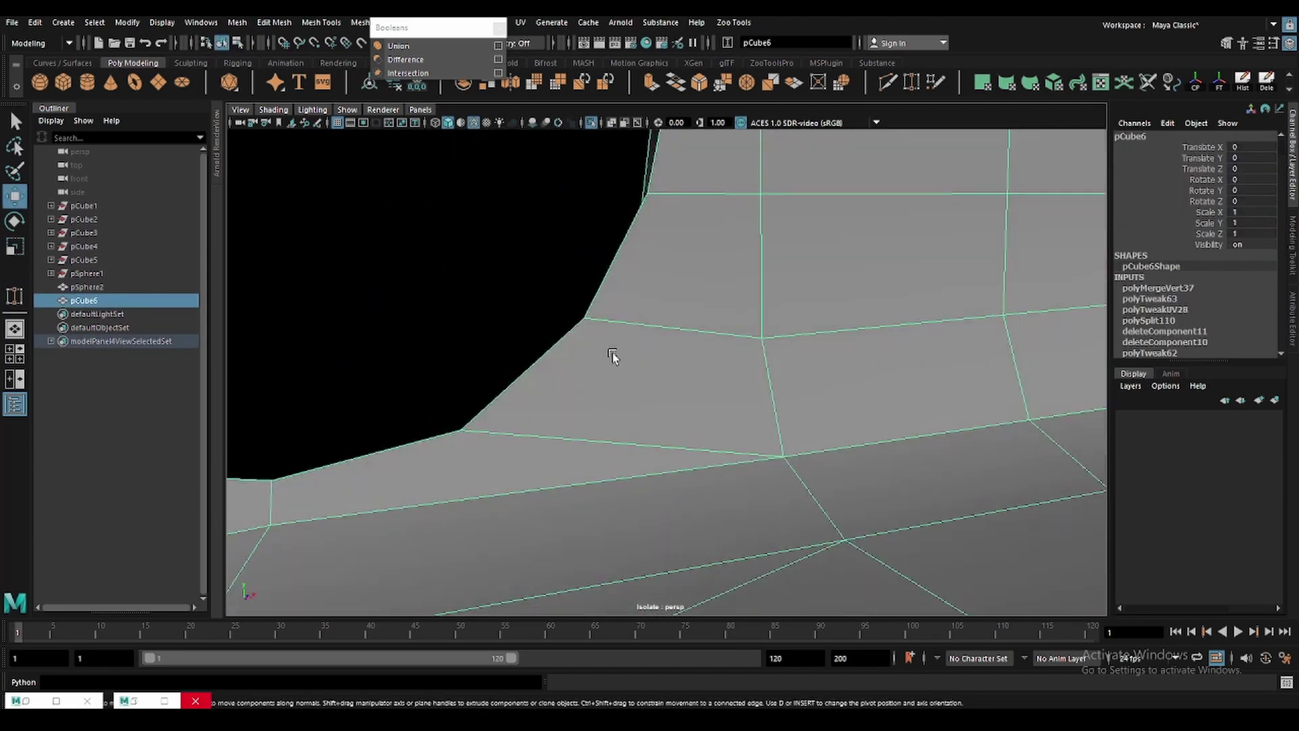
pyautogui.click(592, 123)
# Select and inspect the rim vertex beside the helmet from several angles.
pyautogui.keyDown('alt'); pyautogui.moveTo(610, 237); pyautogui.dragTo(701, 305); pyautogui.keyUp('alt')
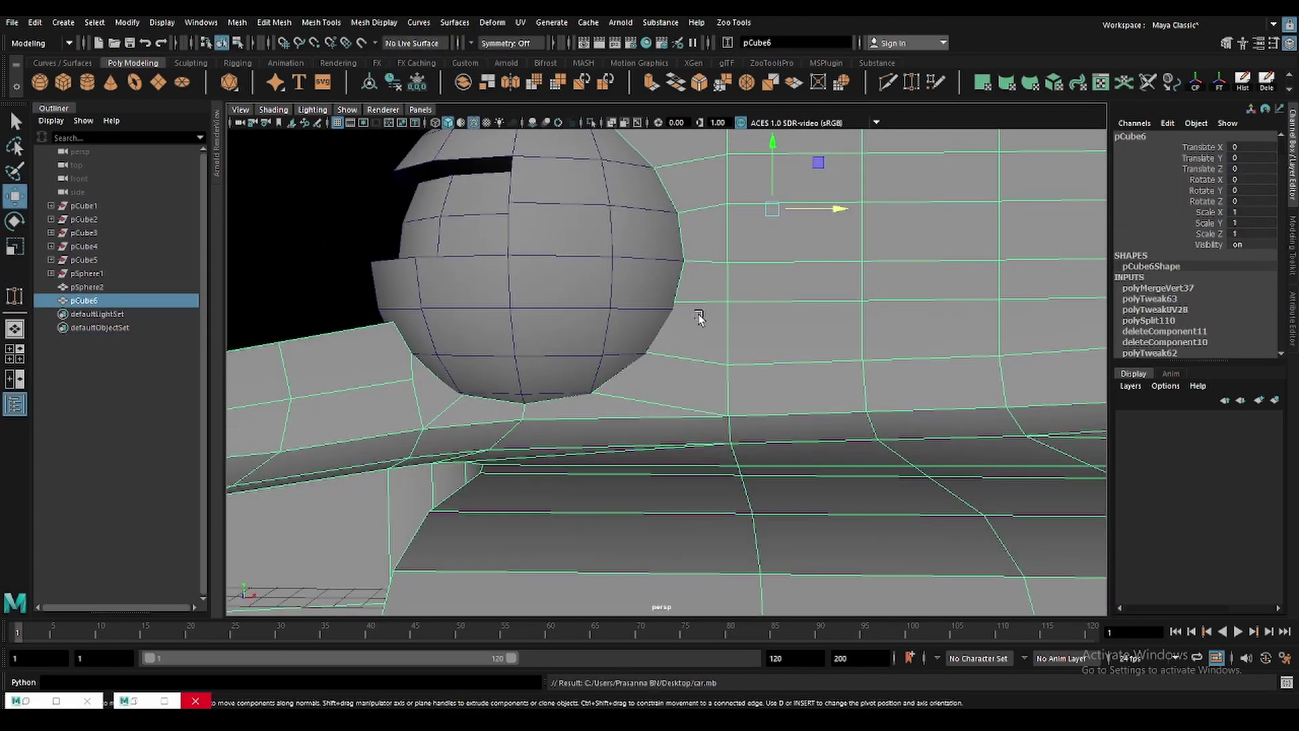
pyautogui.scroll(3, 698, 329)
pyautogui.scroll(2, 703, 339)
pyautogui.scroll(1, 710, 318)
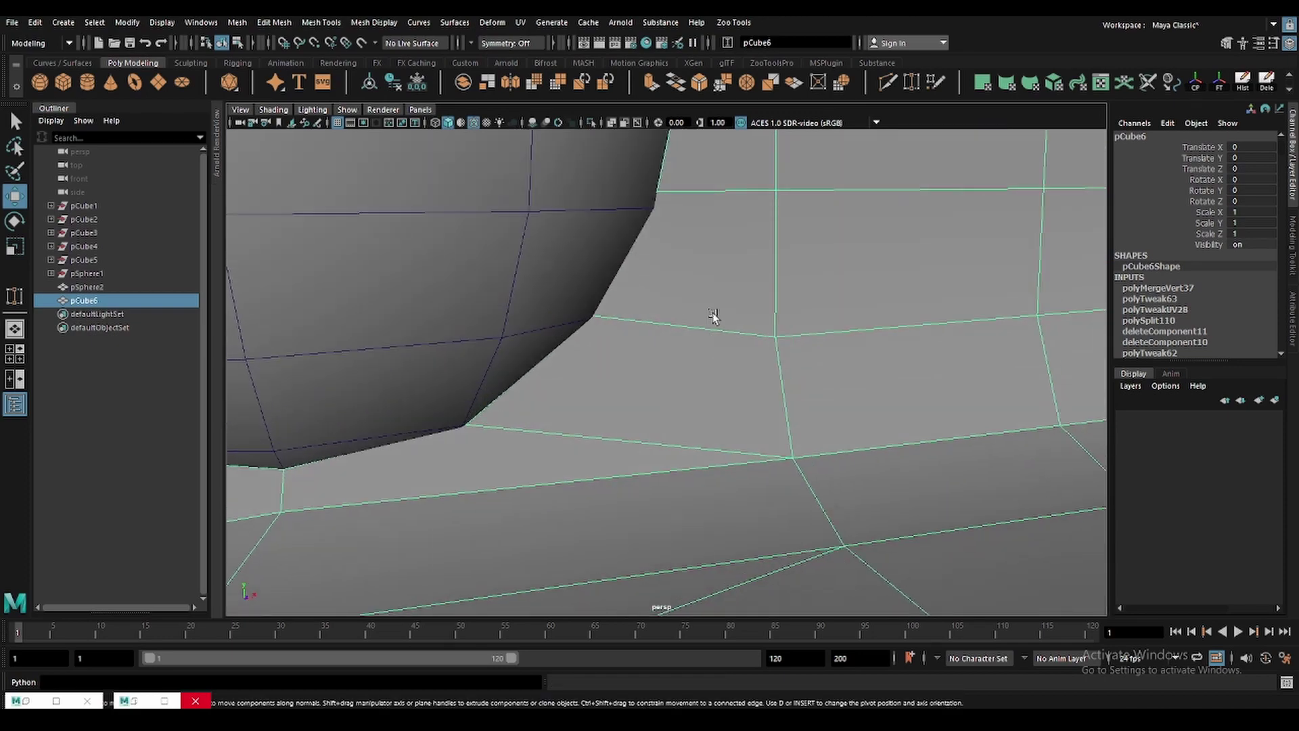
pyautogui.press('4')
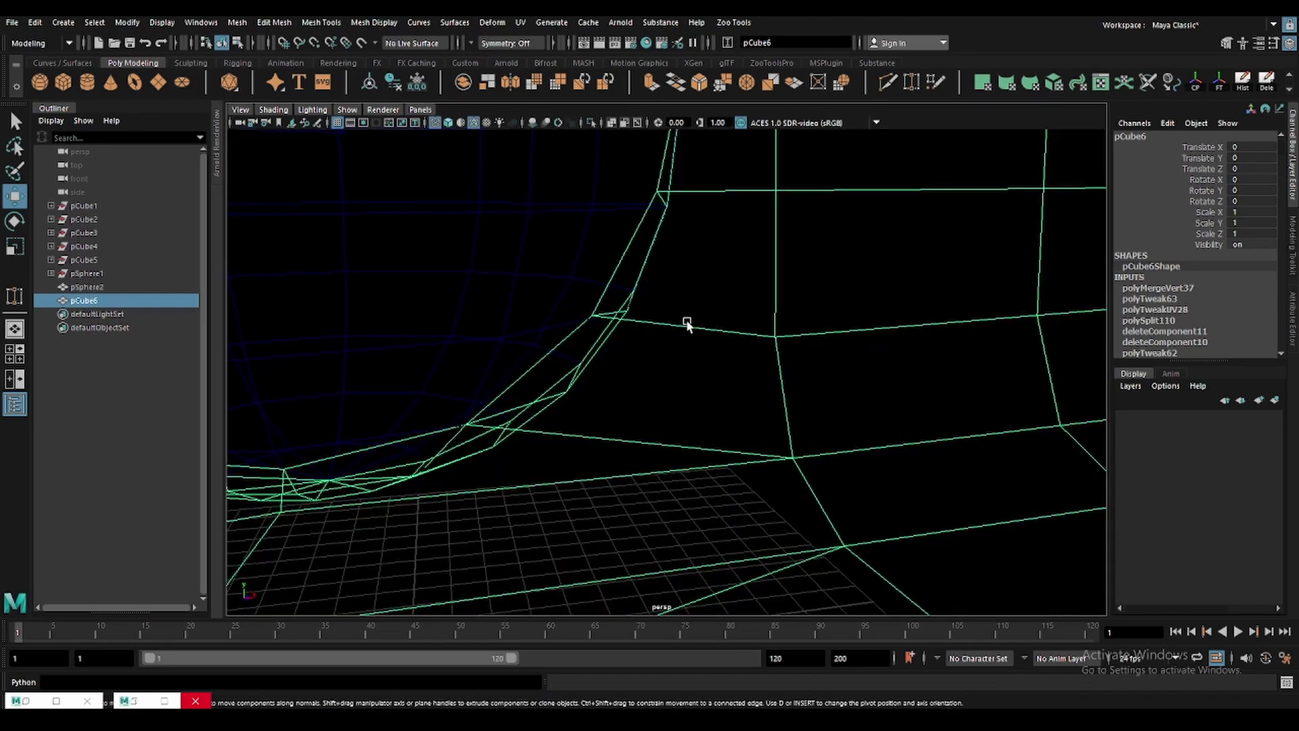
pyautogui.moveTo(686, 320); pyautogui.dragTo(598, 328, button='right')
pyautogui.click(594, 315)
pyautogui.press('5')
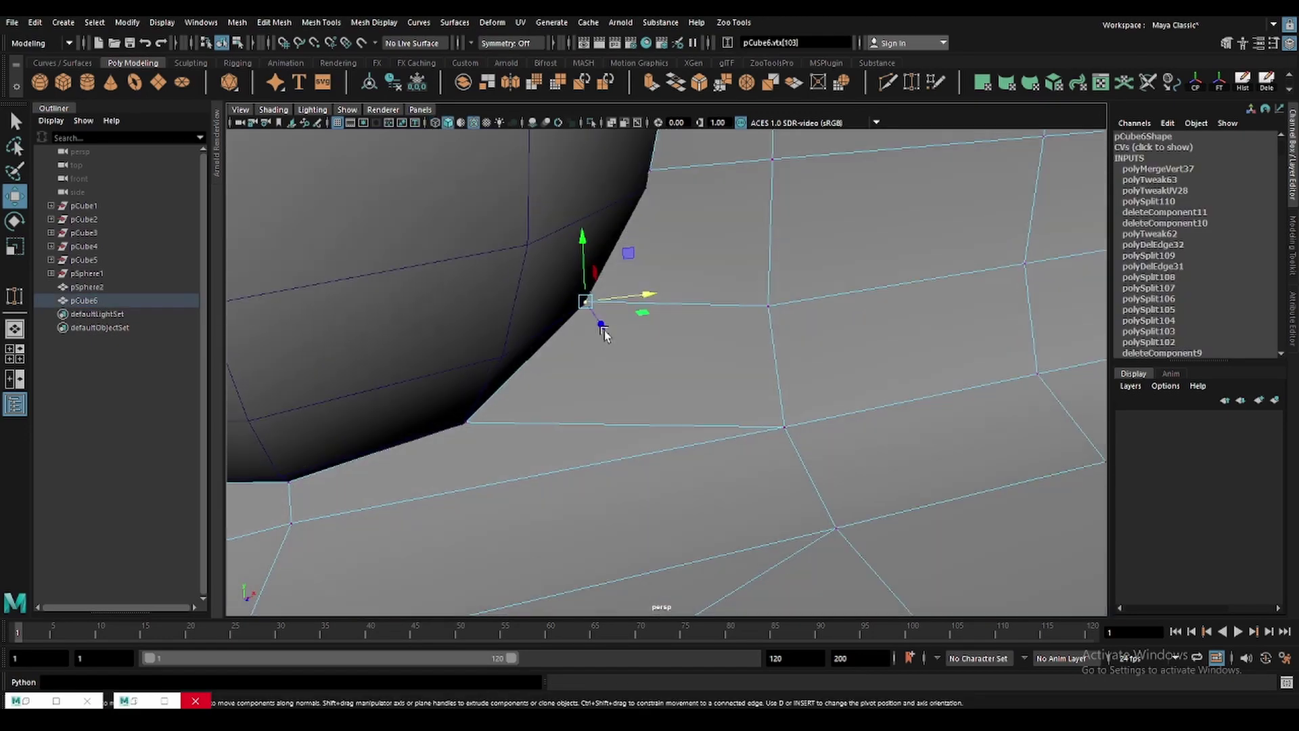
pyautogui.scroll(-3, 603, 328)
pyautogui.moveTo(595, 322)
pyautogui.keyDown('alt'); pyautogui.mouseDown()
pyautogui.moveTo(742, 347)
pyautogui.moveTo(663, 382)
pyautogui.mouseUp(); pyautogui.keyUp('alt')
pyautogui.scroll(-3, 742, 347)
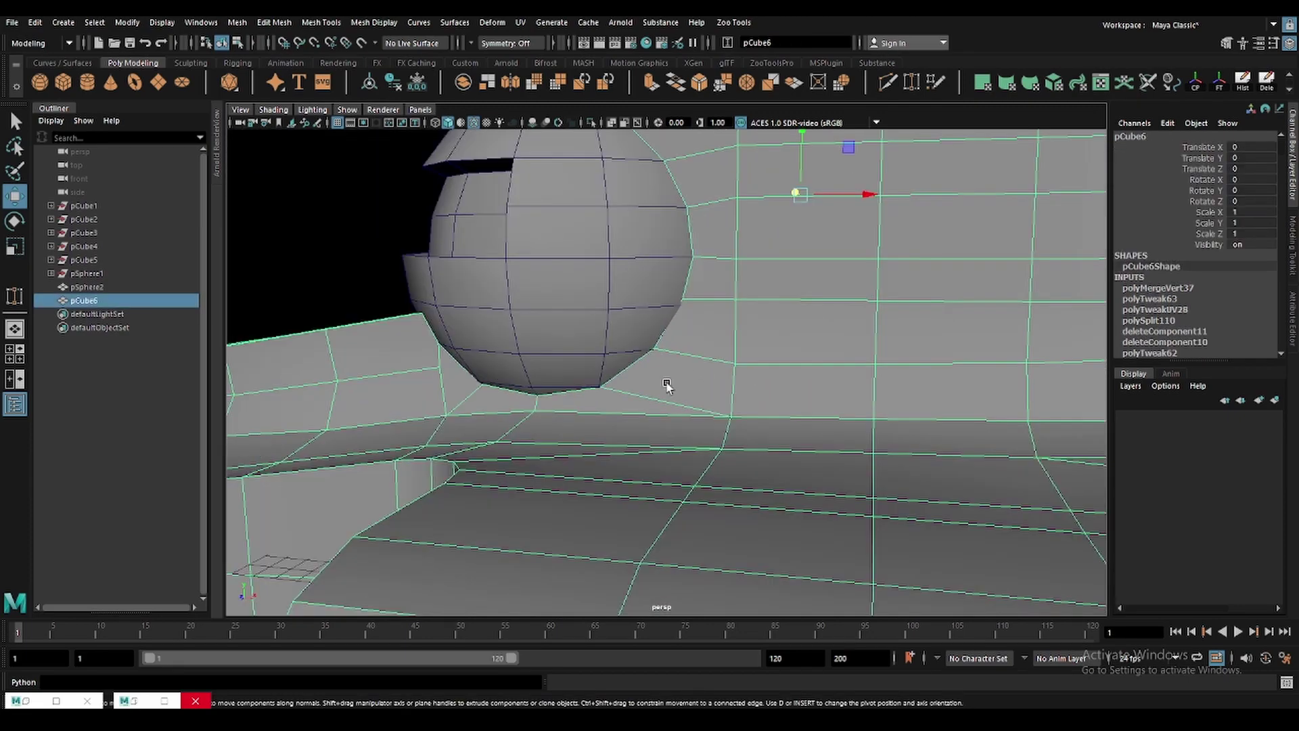
# Hide the helmet sphere and reselect the car body.
pyautogui.click(500, 257)
pyautogui.press('h')
pyautogui.click(548, 242)
pyautogui.scroll(-3, 663, 356)
pyautogui.click(668, 331)
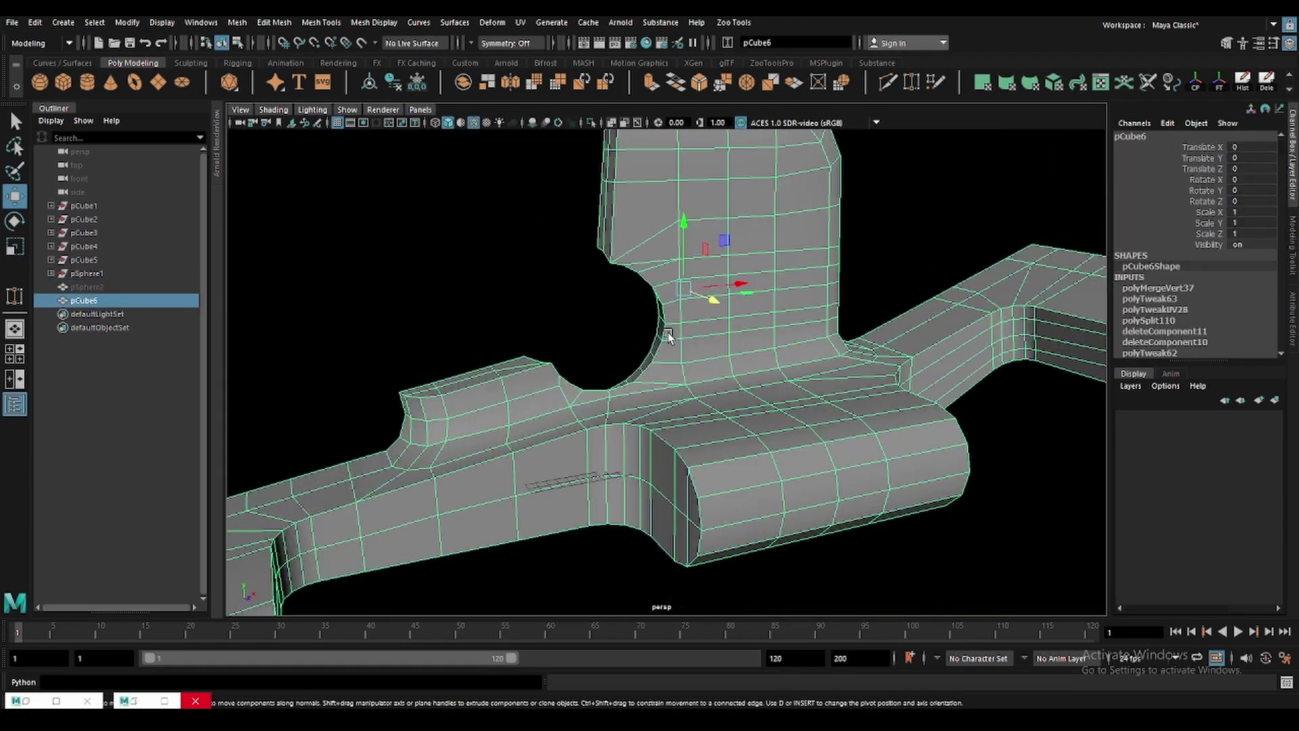
pyautogui.moveTo(668, 332)
pyautogui.keyDown('alt'); pyautogui.mouseDown()
pyautogui.moveTo(678, 408)
pyautogui.moveTo(692, 382)
pyautogui.moveTo(670, 406)
pyautogui.mouseUp(); pyautogui.keyUp('alt')
# Pick an edge on the body surface and view the whole body.
pyautogui.scroll(3, 636, 416)
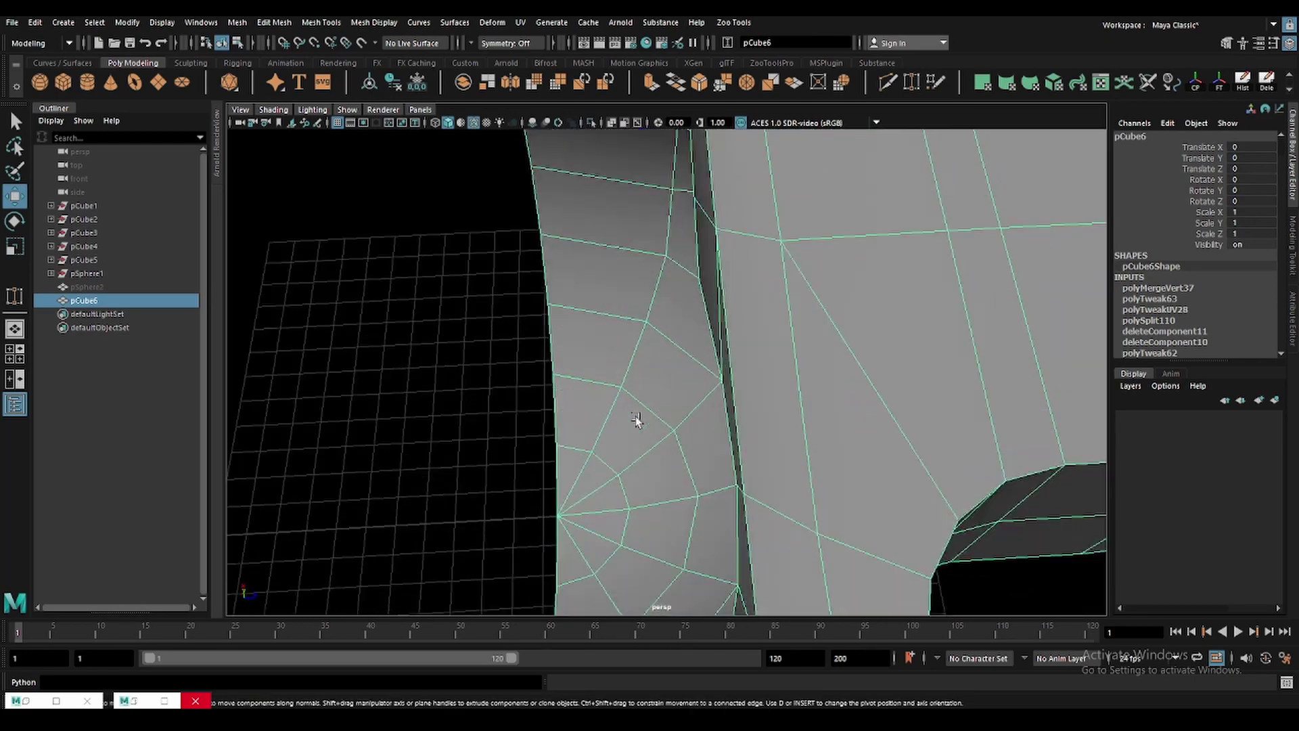
pyautogui.scroll(3, 653, 393)
pyautogui.moveTo(618, 479); pyautogui.dragTo(640, 420, button='right')
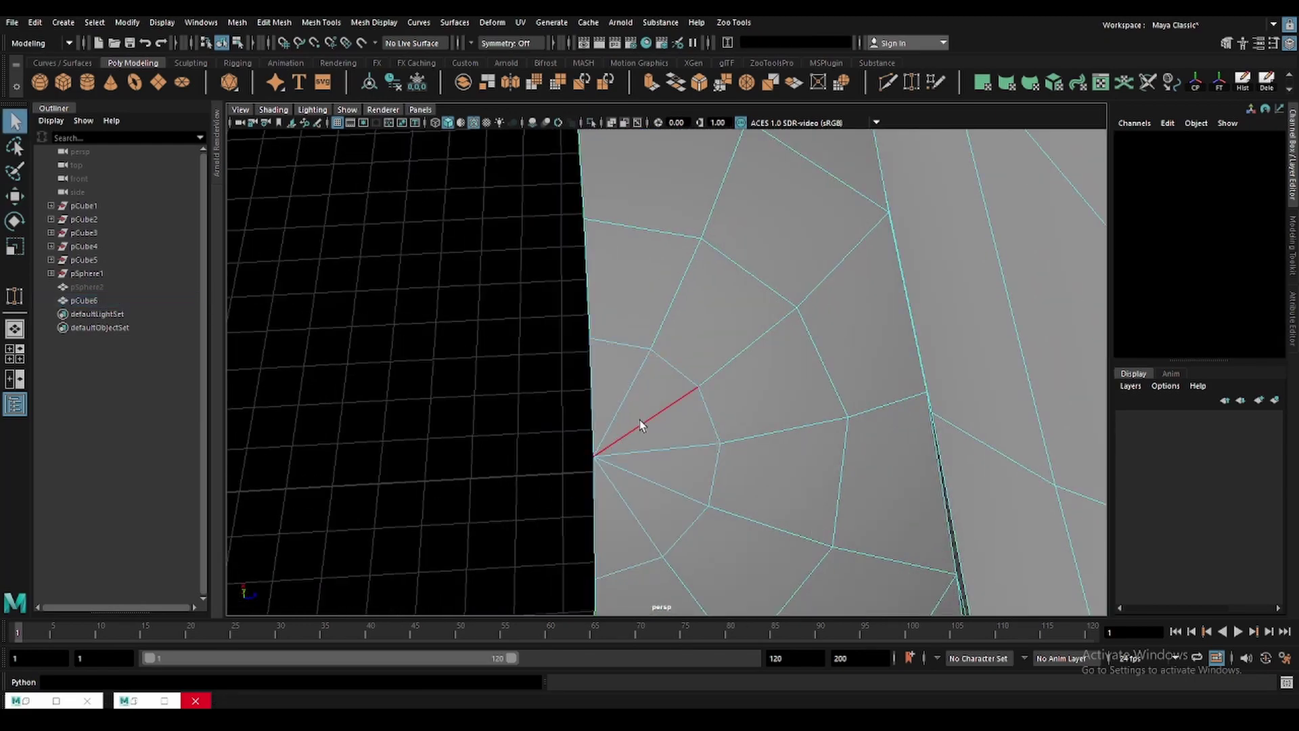
pyautogui.click(646, 470)
pyautogui.scroll(-5, 453, 379)
pyautogui.moveTo(453, 379)
pyautogui.keyDown('alt'); pyautogui.mouseDown()
pyautogui.moveTo(744, 448)
pyautogui.moveTo(696, 440)
pyautogui.moveTo(758, 420)
pyautogui.mouseUp(); pyautogui.keyUp('alt')
# Duplicate the half car body and mirror the copy with Scale Z -1.
pyautogui.click(708, 371)
pyautogui.press('w')
pyautogui.hotkey('ctrl', 'd')
pyautogui.write('-1')
pyautogui.press('Return')
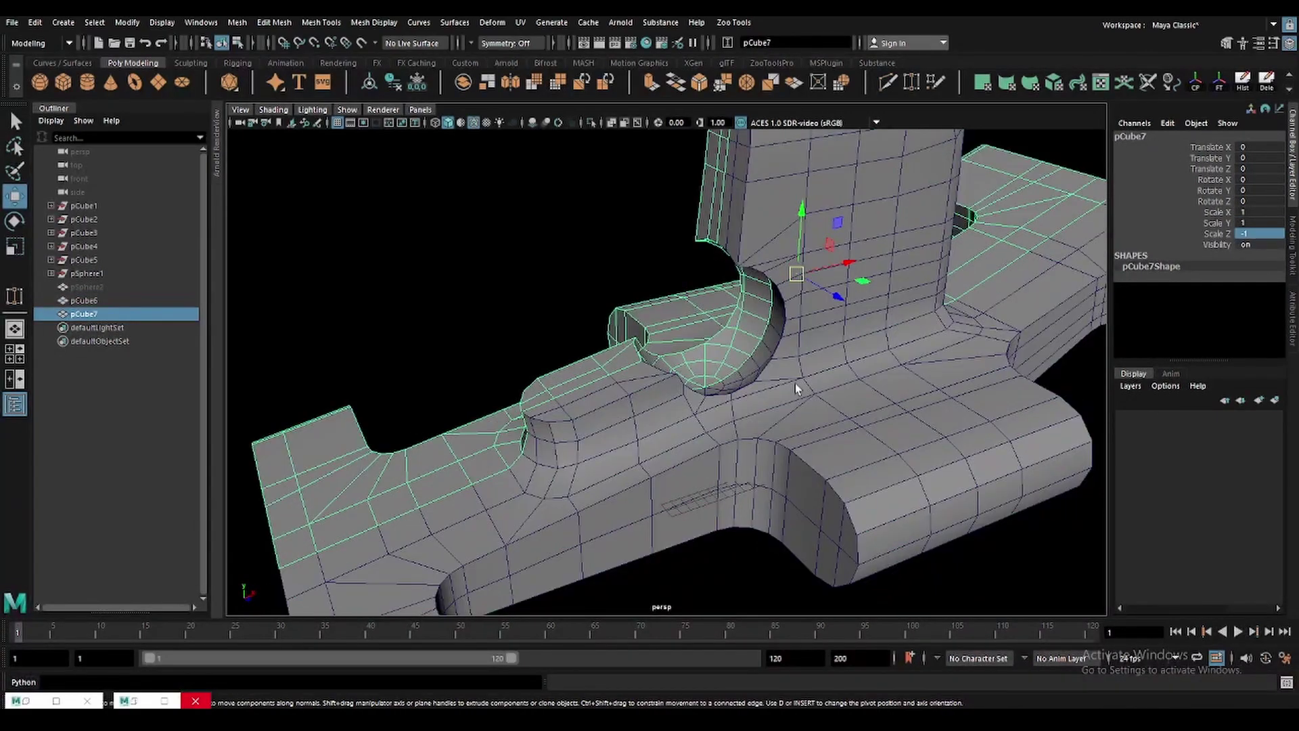
# Combine the original and mirrored halves, then merge the overlapping centre-seam vertices.
pyautogui.keyDown('shift'); pyautogui.click(795, 383); pyautogui.keyUp('shift')
pyautogui.press('f')
pyautogui.press('space')
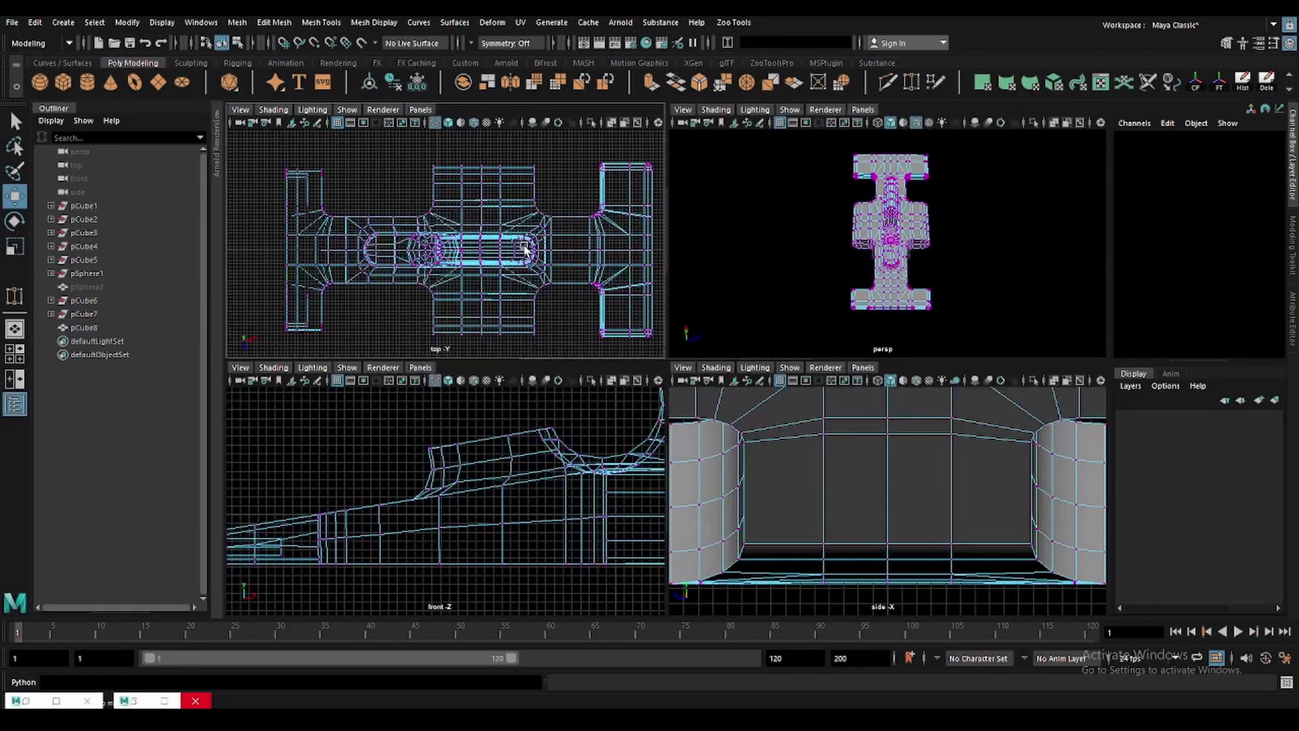
pyautogui.press('space')
pyautogui.keyDown('alt'); pyautogui.moveTo(388, 380); pyautogui.dragTo(378, 368, button='middle'); pyautogui.keyUp('alt')
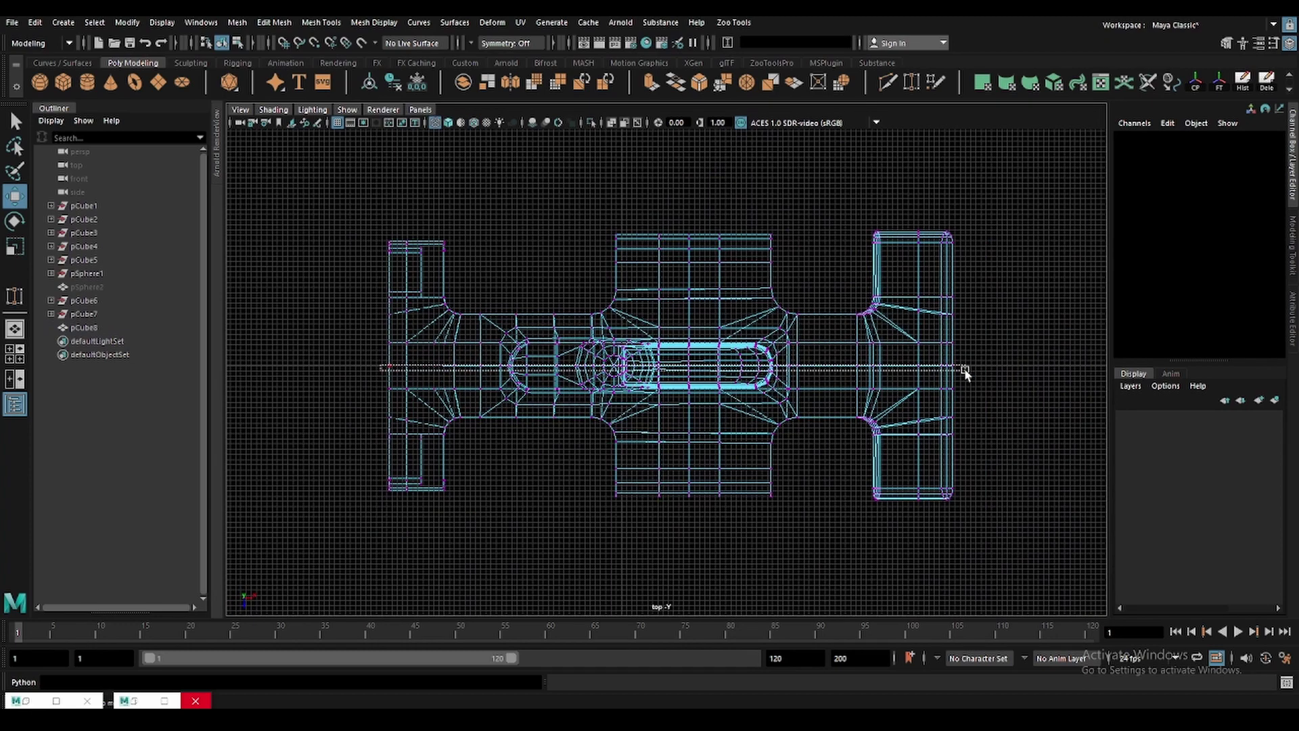
pyautogui.moveTo(981, 370); pyautogui.dragTo(981, 370)
pyautogui.press('5')
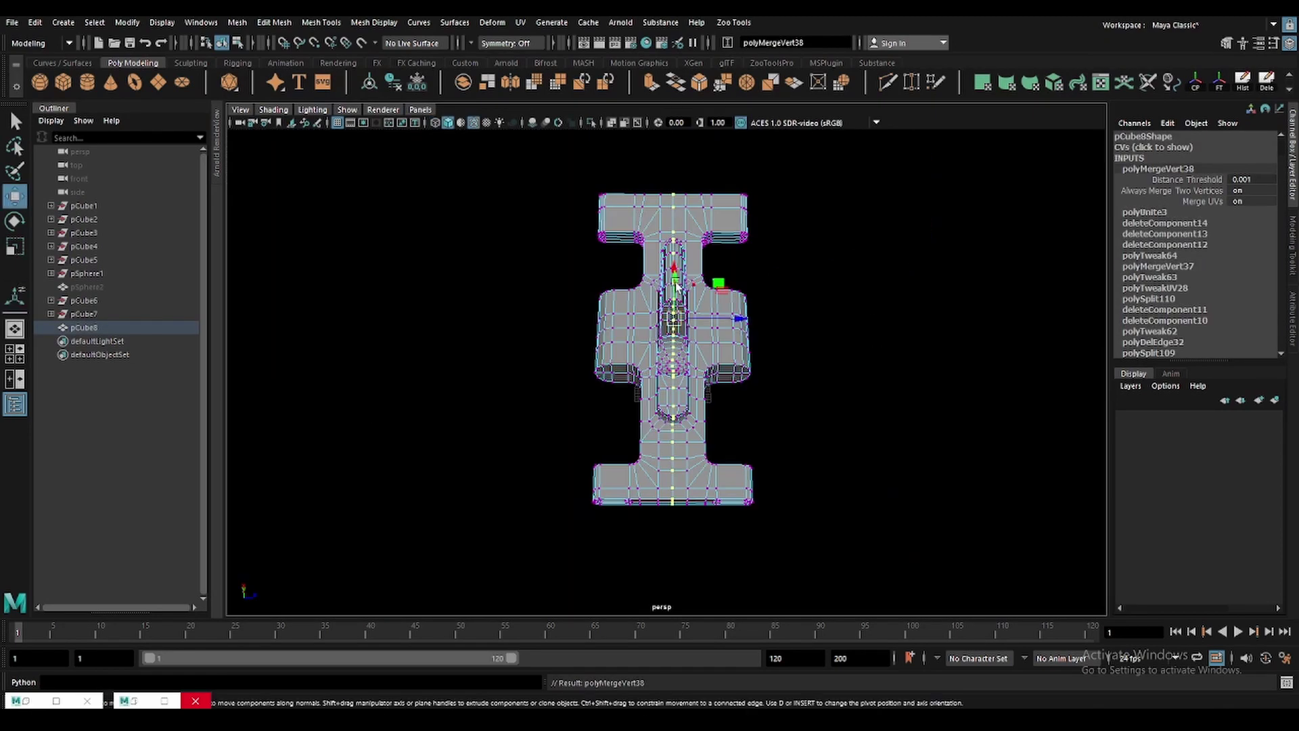
pyautogui.moveTo(754, 262)
pyautogui.keyDown('alt'); pyautogui.mouseDown()
pyautogui.moveTo(615, 296)
pyautogui.moveTo(690, 377)
pyautogui.mouseUp(); pyautogui.keyUp('alt')
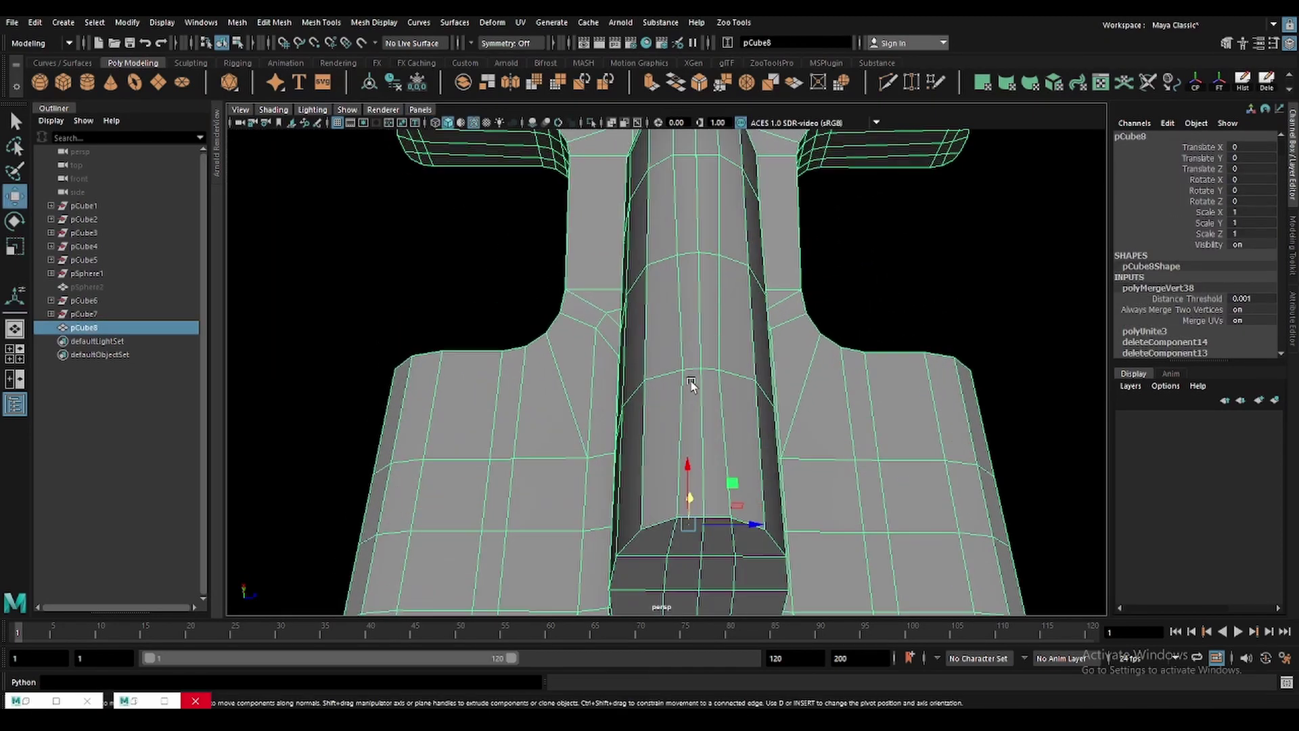
pyautogui.press('F9')
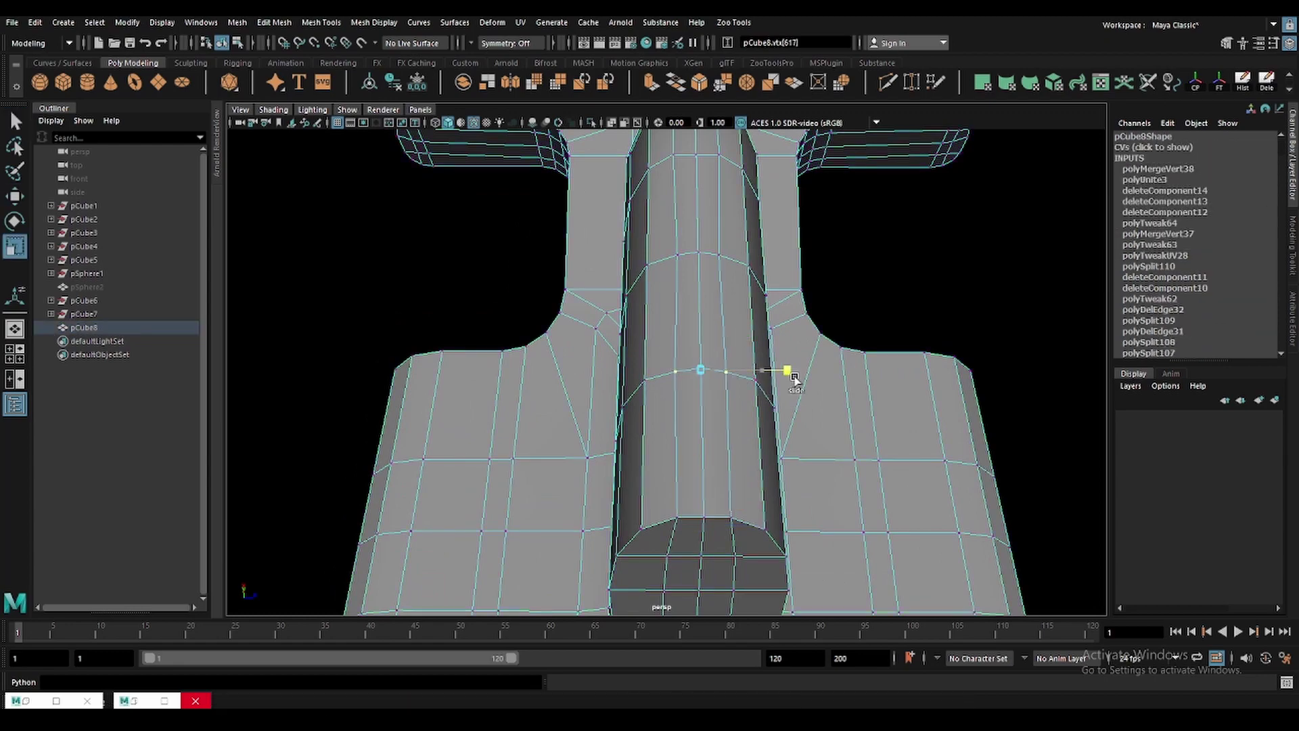
# Compare the combined body's smooth-mesh preview against its unsmoothed display.
pyautogui.scroll(-3, 781, 376)
pyautogui.moveTo(781, 375)
pyautogui.keyDown('alt'); pyautogui.mouseDown()
pyautogui.moveTo(721, 411)
pyautogui.moveTo(677, 379)
pyautogui.moveTo(668, 310)
pyautogui.moveTo(704, 318)
pyautogui.moveTo(695, 339)
pyautogui.mouseUp(); pyautogui.keyUp('alt')
pyautogui.press('3')
pyautogui.click(474, 122)
pyautogui.scroll(5, 667, 380)
pyautogui.click(668, 311)
pyautogui.press('1')
pyautogui.scroll(2, 710, 317)
pyautogui.press('3')
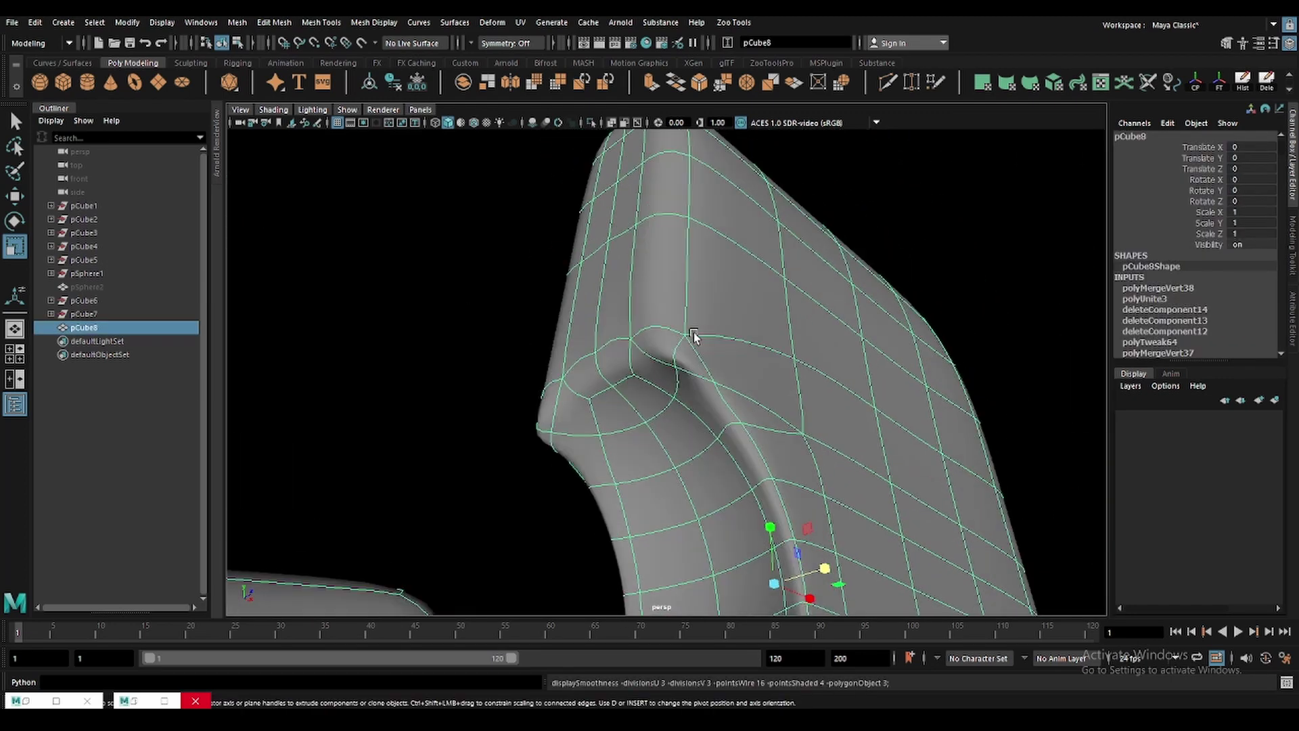
# Select the crease edge at the opening and Target Weld the stray vertex.
pyautogui.click(681, 342)
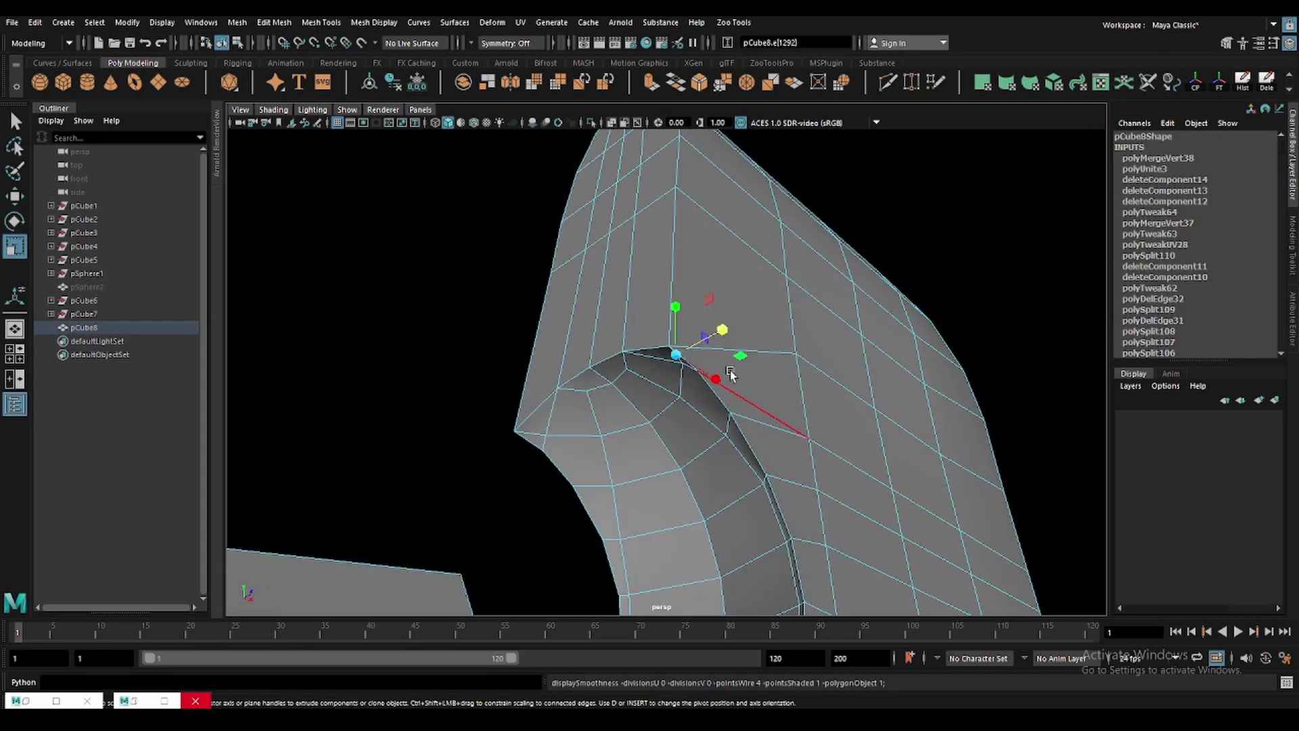
pyautogui.scroll(5, 789, 347)
pyautogui.scroll(3, 803, 385)
pyautogui.scroll(-3, 709, 307)
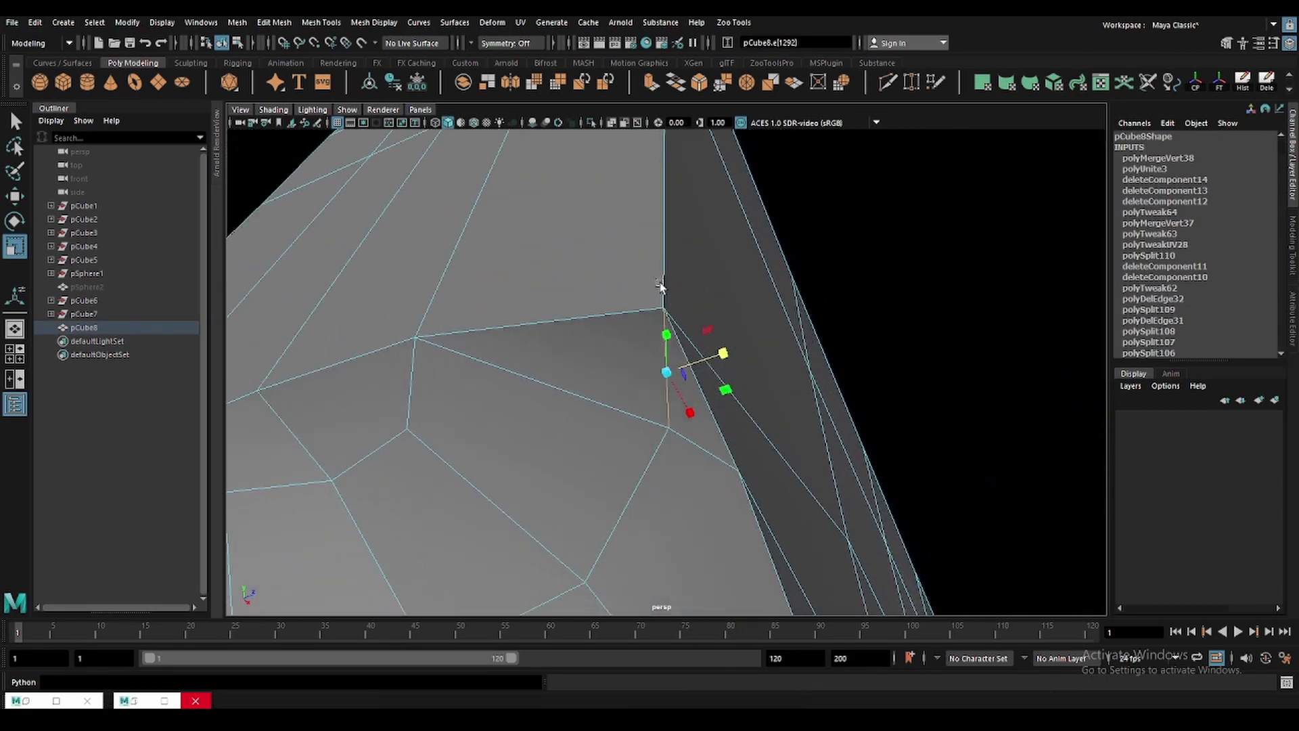
pyautogui.keyDown('alt'); pyautogui.moveTo(709, 306); pyautogui.dragTo(772, 461); pyautogui.keyUp('alt')
pyautogui.press('q')
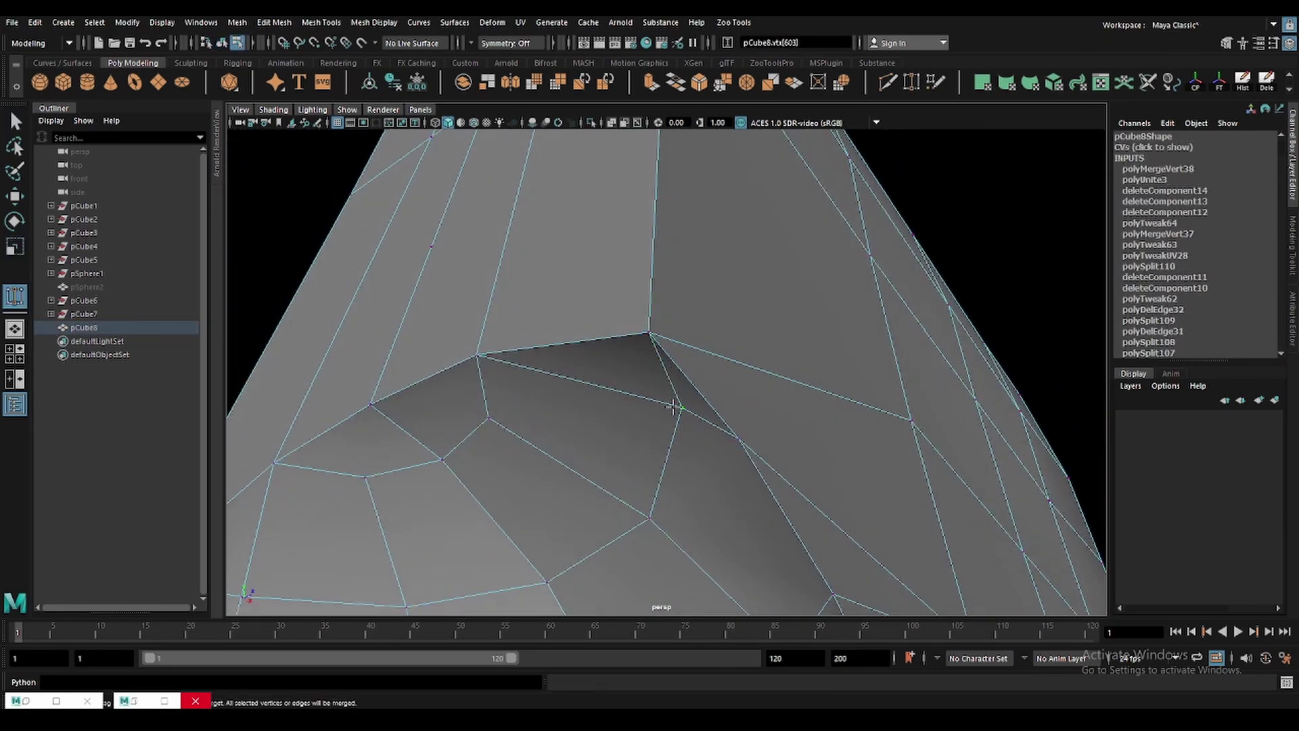
pyautogui.moveTo(674, 406)
pyautogui.mouseDown()
pyautogui.moveTo(649, 333)
pyautogui.moveTo(735, 442)
pyautogui.moveTo(667, 391)
pyautogui.moveTo(665, 360)
pyautogui.mouseUp()
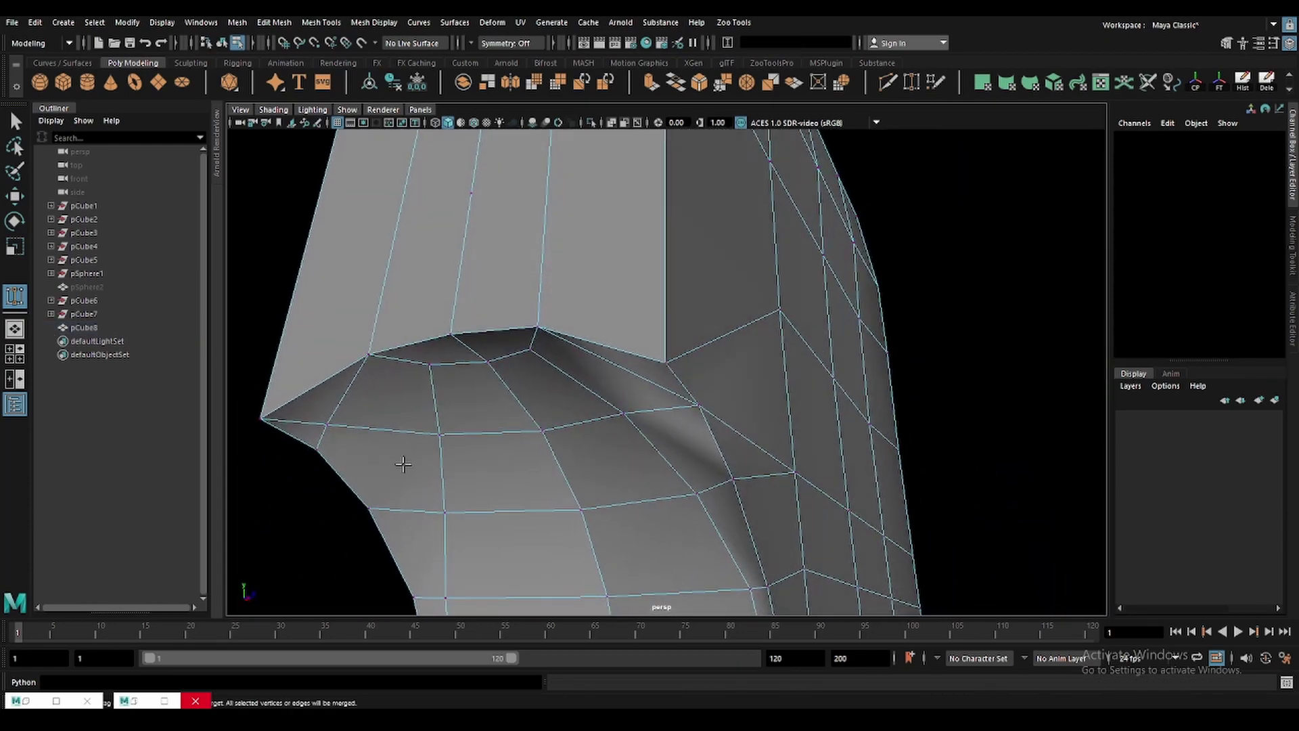
# Apply Soften Edge to the whole car body twice.
pyautogui.moveTo(403, 464)
pyautogui.keyDown('alt'); pyautogui.mouseDown()
pyautogui.moveTo(487, 400)
pyautogui.moveTo(626, 406)
pyautogui.moveTo(518, 416)
pyautogui.mouseUp(); pyautogui.keyUp('alt')
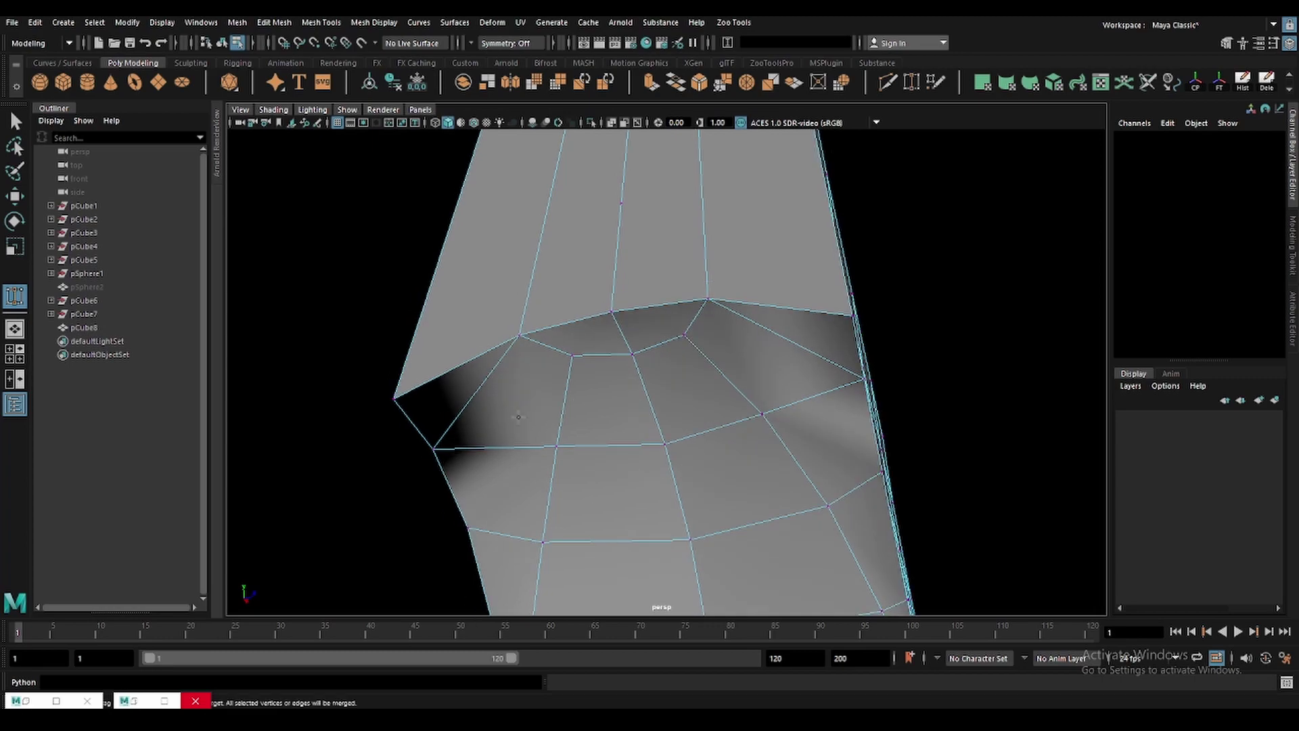
pyautogui.moveTo(490, 387); pyautogui.dragTo(607, 297, button='right')
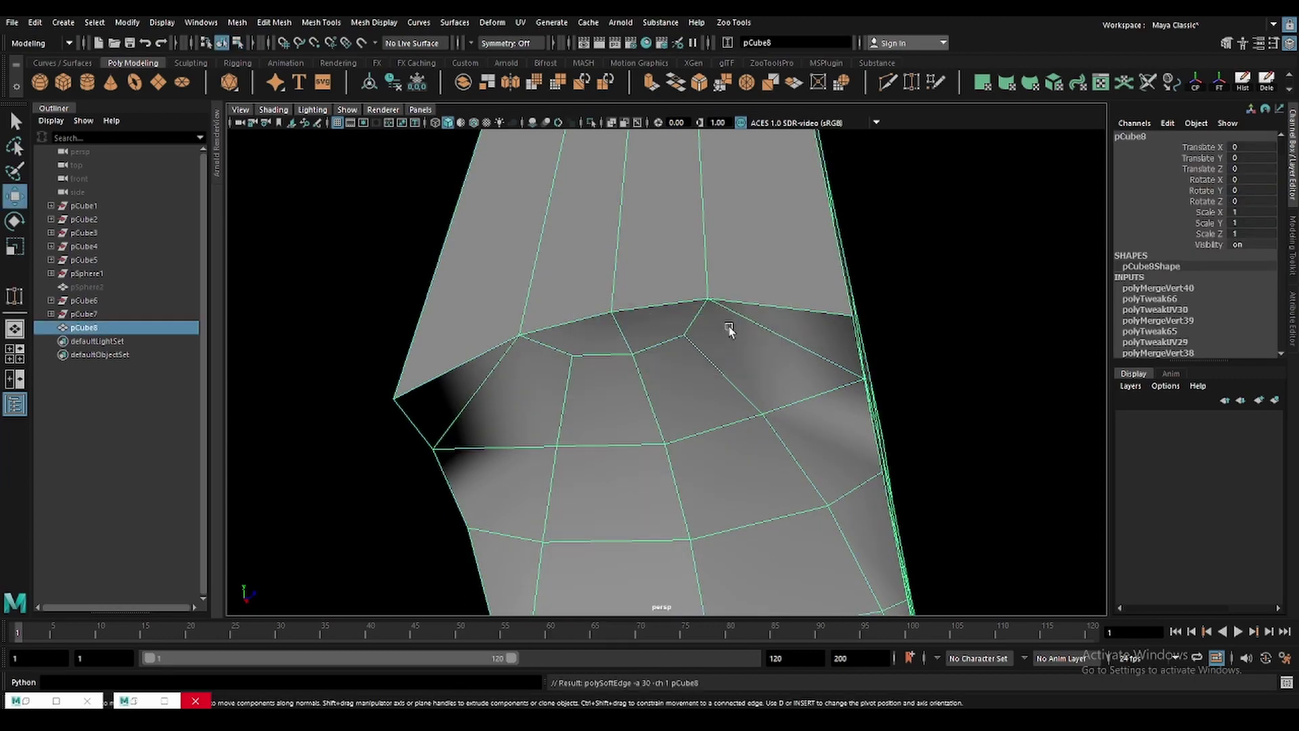
pyautogui.moveTo(729, 329)
pyautogui.keyDown('alt'); pyautogui.mouseDown()
pyautogui.moveTo(711, 415)
pyautogui.moveTo(696, 363)
pyautogui.moveTo(552, 310)
pyautogui.mouseUp(); pyautogui.keyUp('alt')
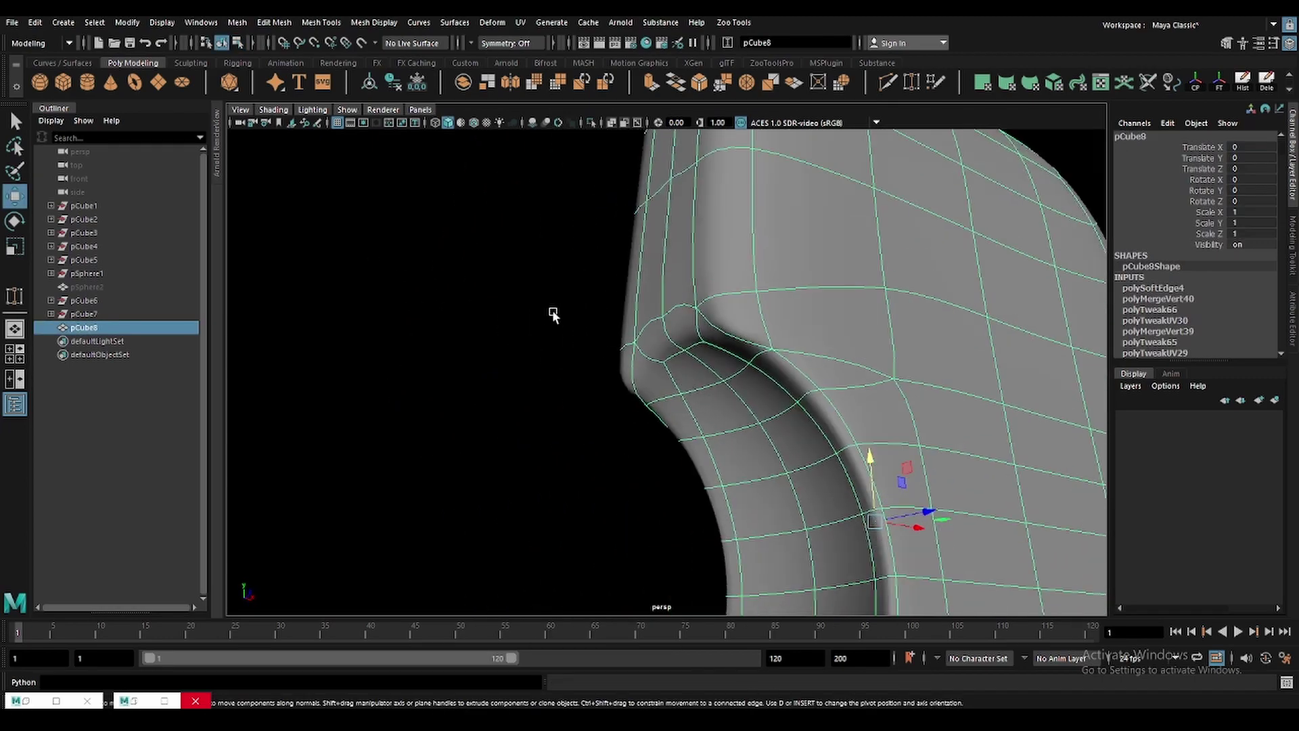
pyautogui.scroll(-3, 735, 321)
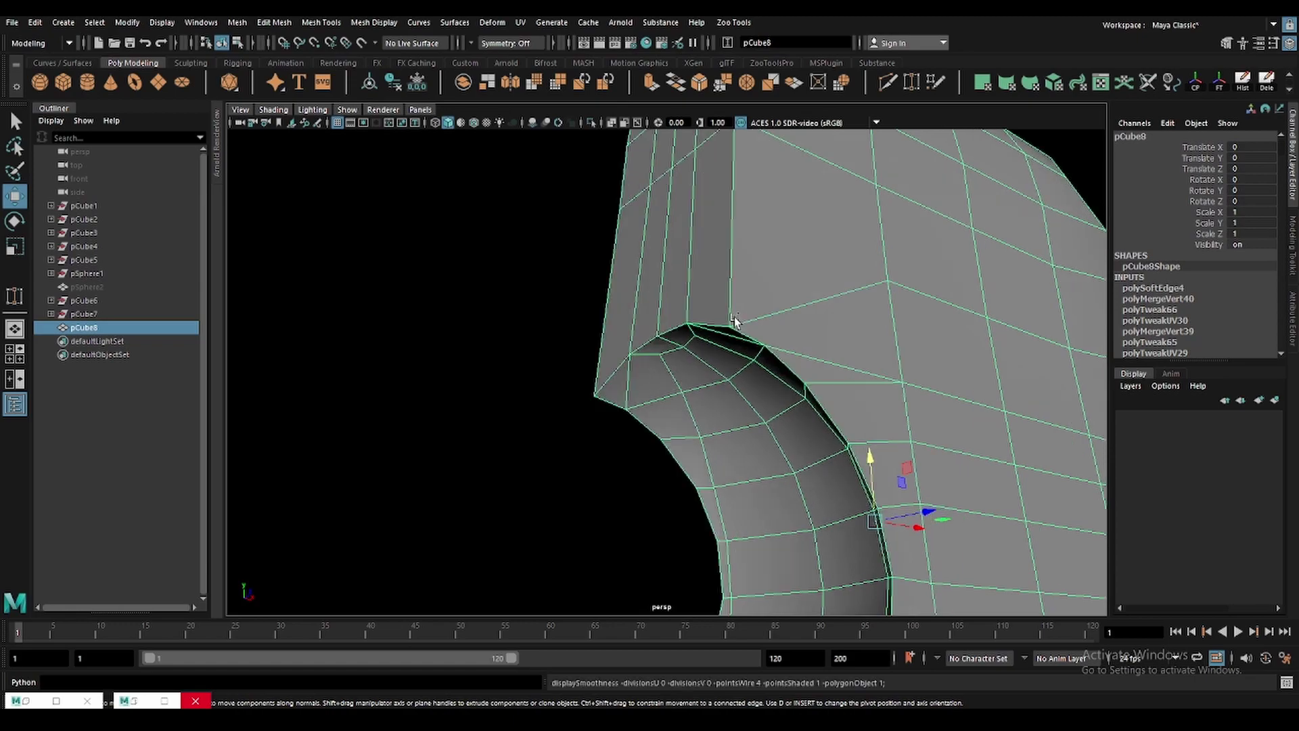
pyautogui.moveTo(735, 321)
pyautogui.keyDown('alt'); pyautogui.mouseDown()
pyautogui.moveTo(765, 399)
pyautogui.moveTo(834, 389)
pyautogui.moveTo(769, 426)
pyautogui.moveTo(421, 278)
pyautogui.mouseUp(); pyautogui.keyUp('alt')
pyautogui.click(421, 278)
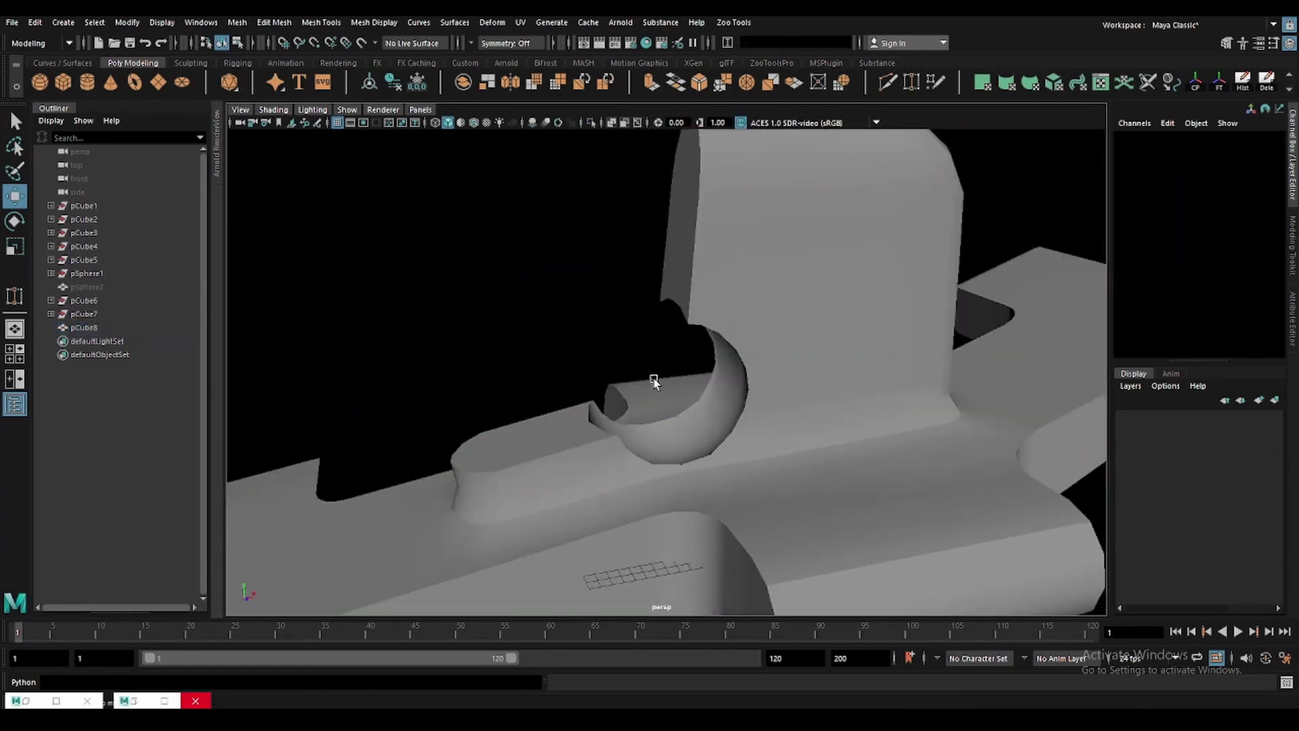
pyautogui.click(750, 393)
pyautogui.scroll(-3, 572, 233)
pyautogui.moveTo(572, 233); pyautogui.dragTo(650, 257, button='right')
# Select several edges along the car body's lower side in edge mode.
pyautogui.click(588, 315)
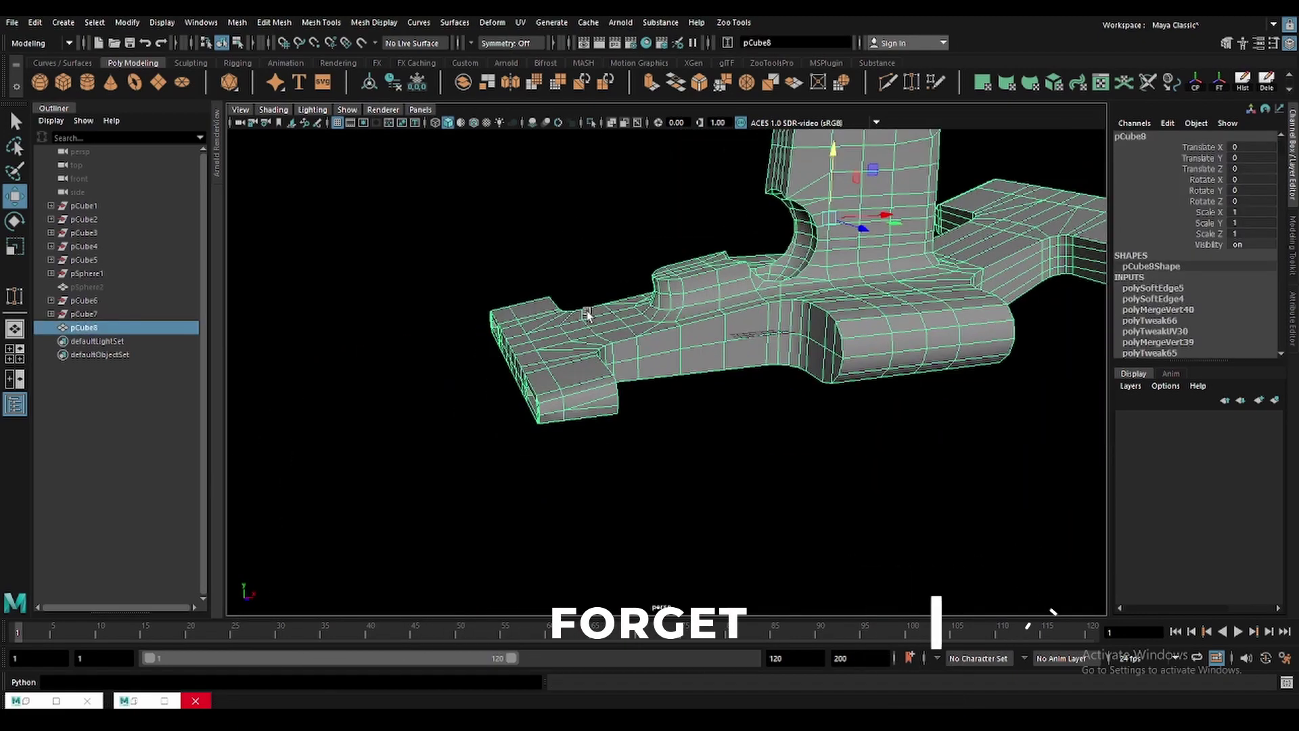
pyautogui.keyDown('alt'); pyautogui.moveTo(587, 314); pyautogui.dragTo(655, 382); pyautogui.keyUp('alt')
pyautogui.press('F10')
pyautogui.click(655, 382)
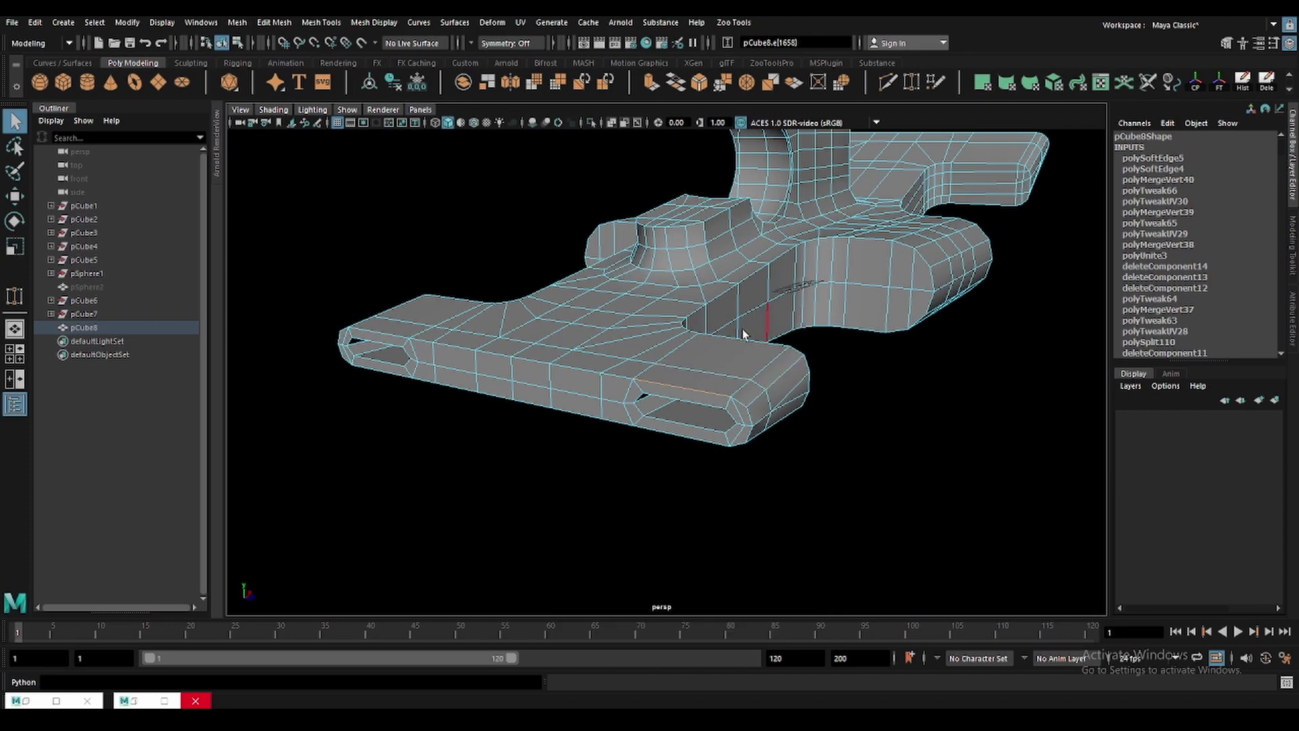
pyautogui.scroll(3, 743, 334)
pyautogui.click(814, 299)
pyautogui.keyDown('alt'); pyautogui.moveTo(815, 299); pyautogui.dragTo(457, 157); pyautogui.keyUp('alt')
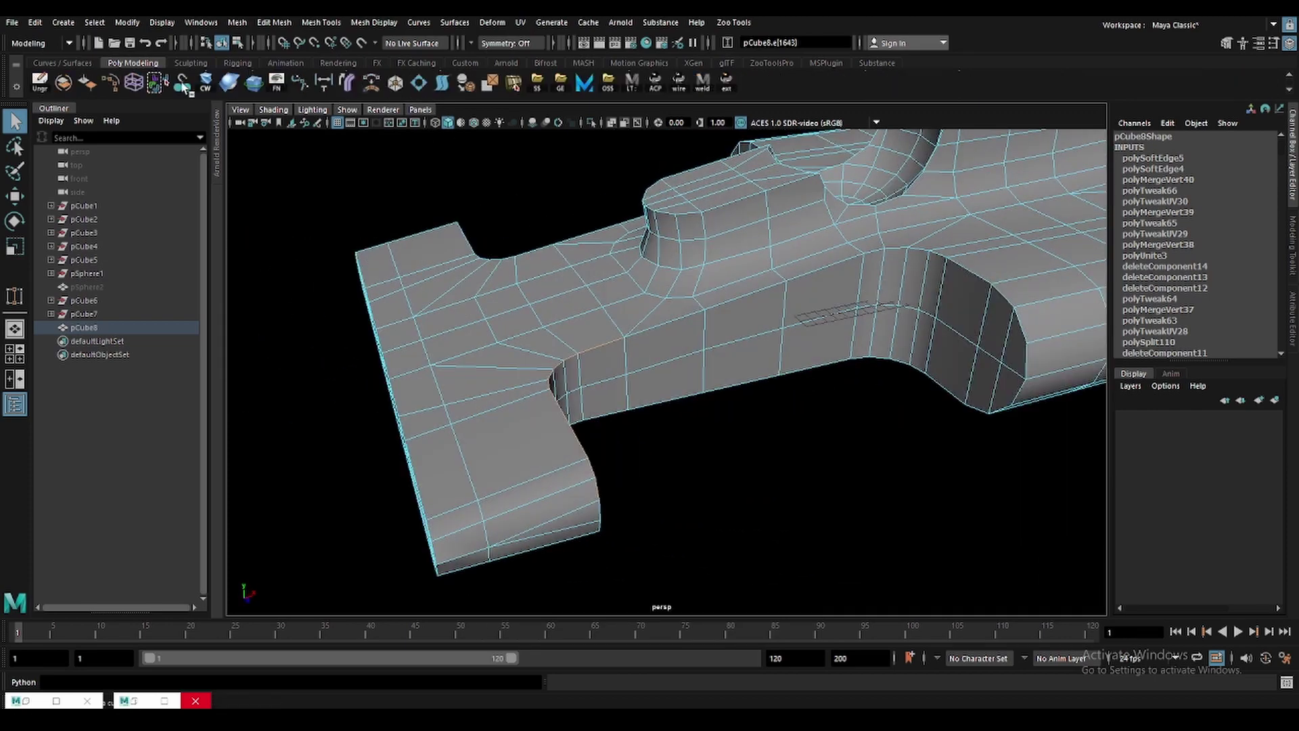
pyautogui.moveTo(663, 271)
pyautogui.keyDown('alt'); pyautogui.mouseDown()
pyautogui.moveTo(733, 303)
pyautogui.moveTo(632, 380)
pyautogui.mouseUp(); pyautogui.keyUp('alt')
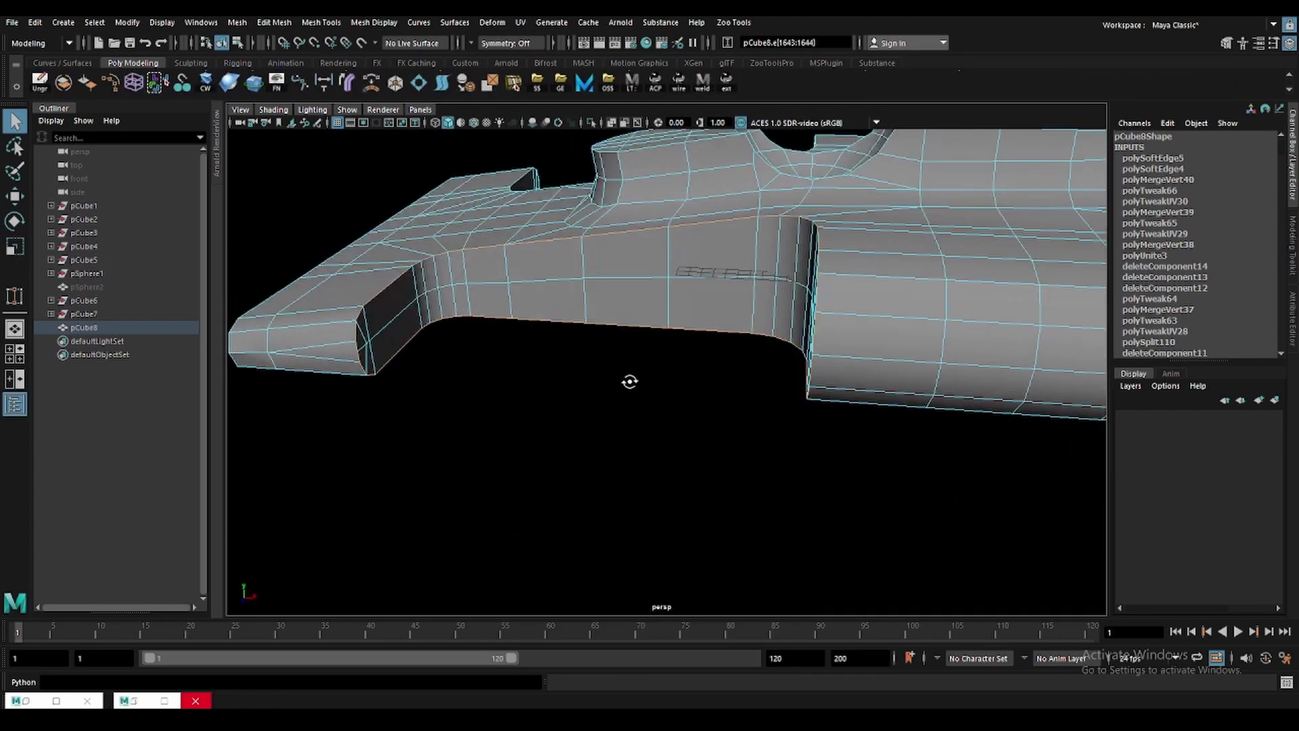
pyautogui.scroll(3, 649, 344)
pyautogui.keyDown('shift'); pyautogui.click(691, 248); pyautogui.keyUp('shift')
# Orbit around to inspect the body's underside and tab.
pyautogui.scroll(-5, 686, 266)
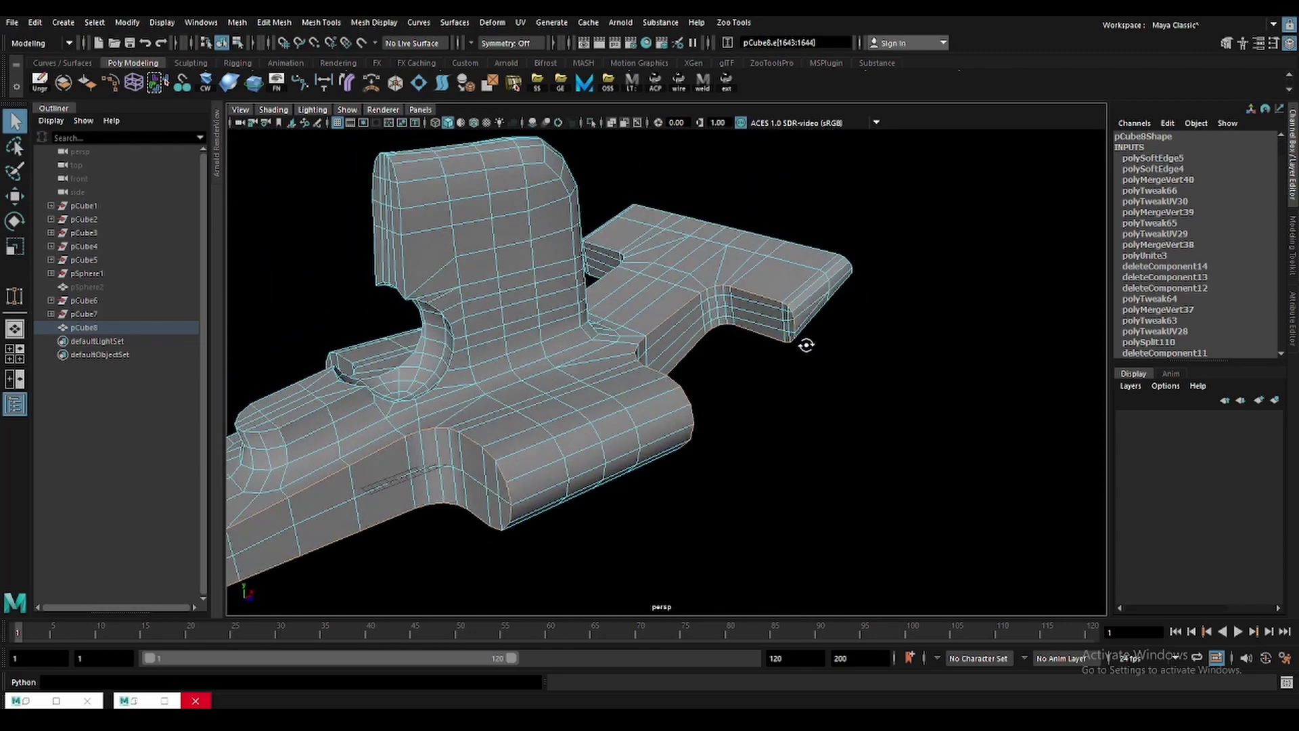
pyautogui.keyDown('alt'); pyautogui.moveTo(744, 298); pyautogui.dragTo(826, 329); pyautogui.keyUp('alt')
pyautogui.scroll(3, 915, 319)
pyautogui.scroll(2, 916, 318)
pyautogui.scroll(-3, 917, 320)
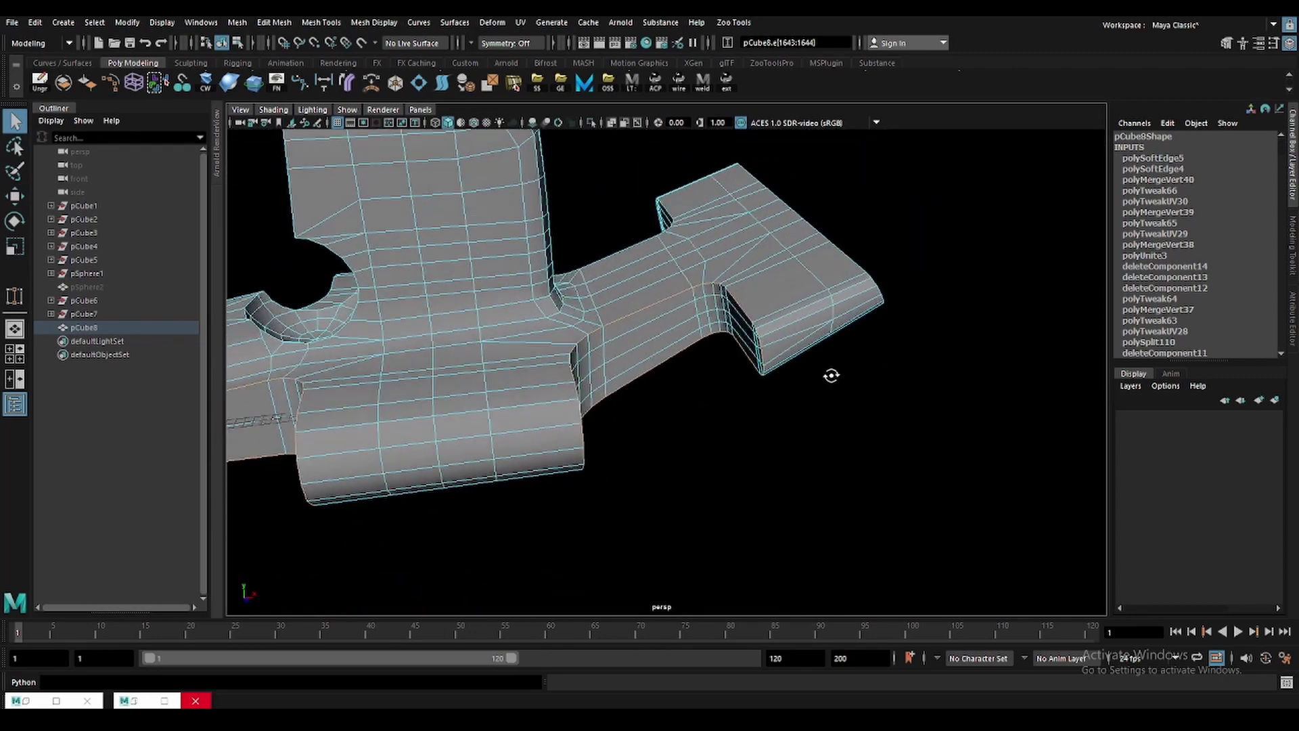
pyautogui.keyDown('alt'); pyautogui.moveTo(830, 374); pyautogui.dragTo(677, 364); pyautogui.keyUp('alt')
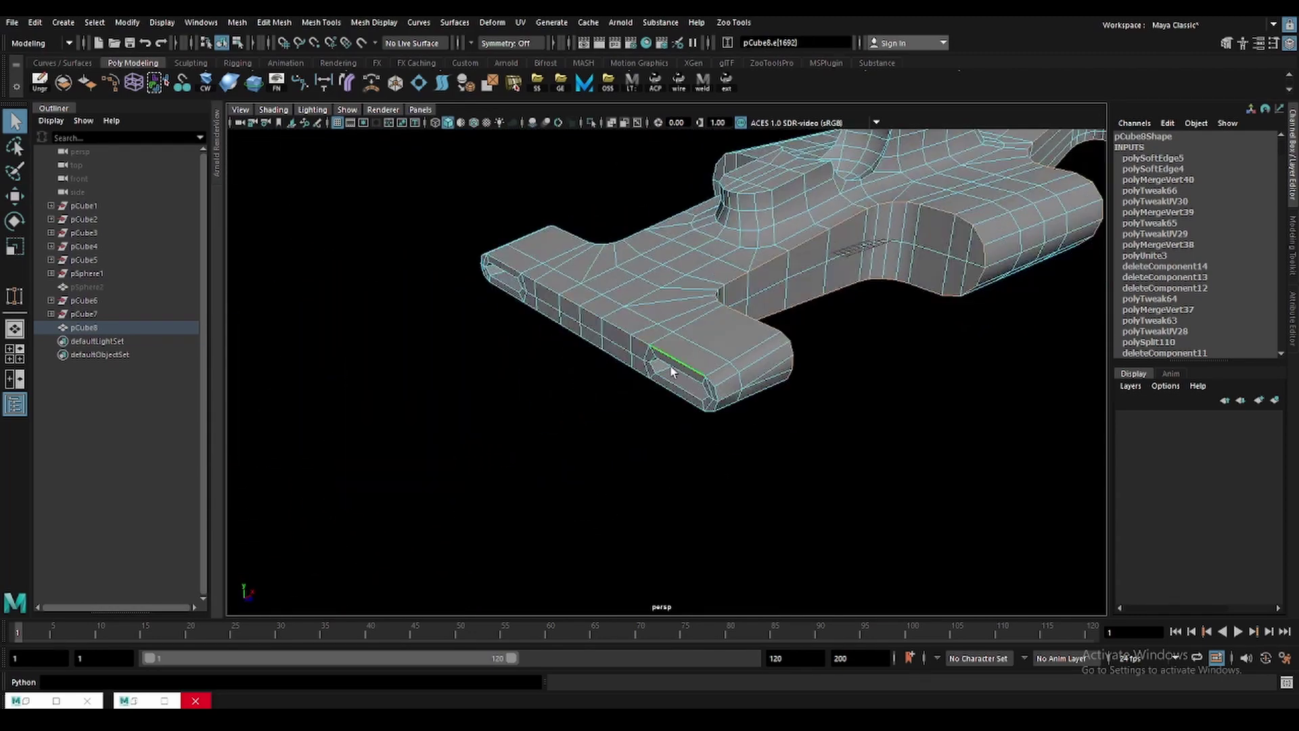
pyautogui.keyDown('alt'); pyautogui.moveTo(726, 425); pyautogui.dragTo(781, 465); pyautogui.keyUp('alt')
pyautogui.scroll(3, 868, 435)
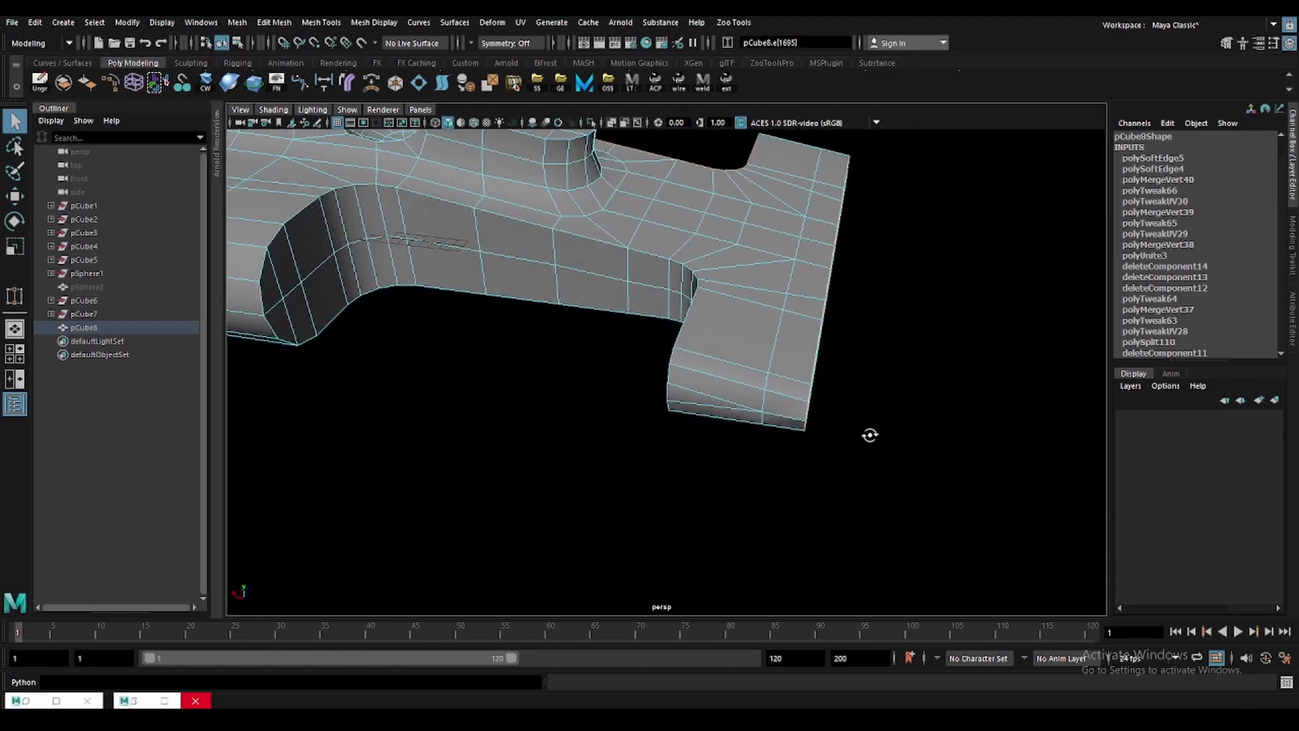
pyautogui.scroll(-3, 566, 250)
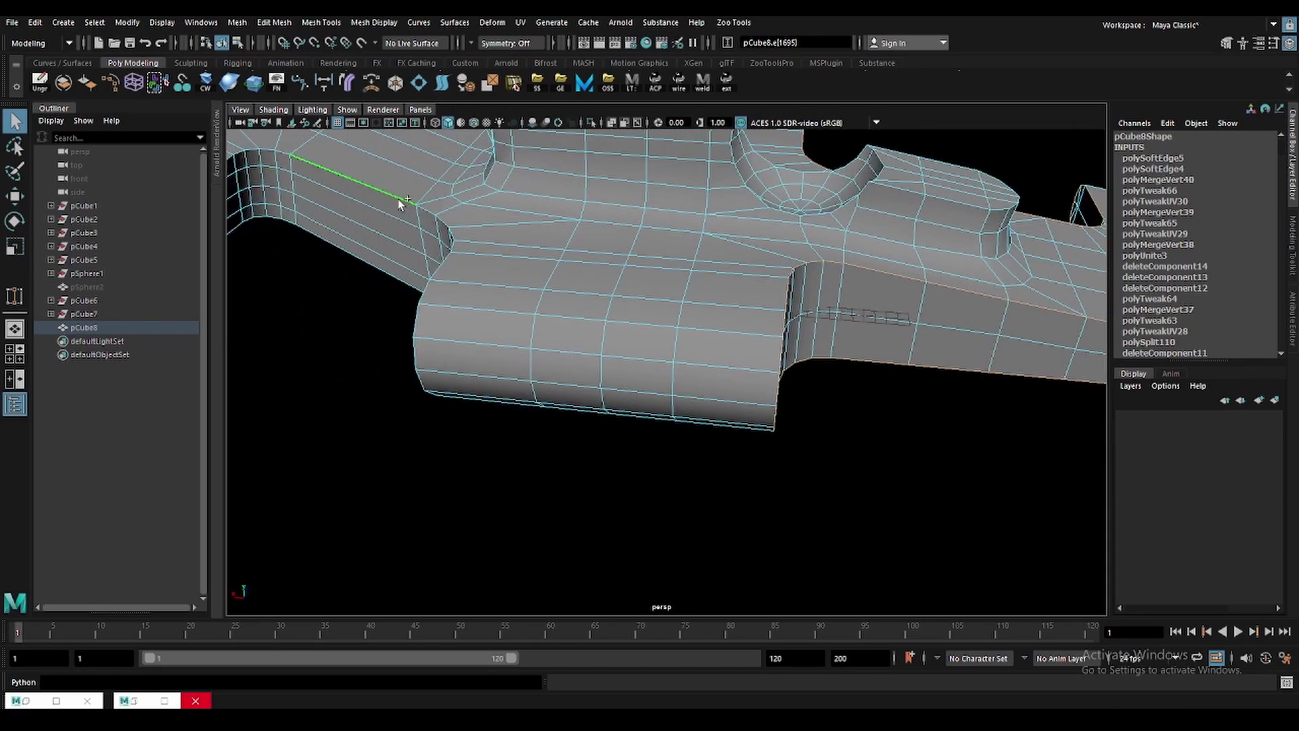
pyautogui.moveTo(398, 199)
pyautogui.keyDown('alt'); pyautogui.mouseDown()
pyautogui.moveTo(689, 341)
pyautogui.moveTo(684, 306)
pyautogui.moveTo(736, 336)
pyautogui.moveTo(832, 316)
pyautogui.moveTo(794, 300)
pyautogui.moveTo(679, 351)
pyautogui.mouseUp(); pyautogui.keyUp('alt')
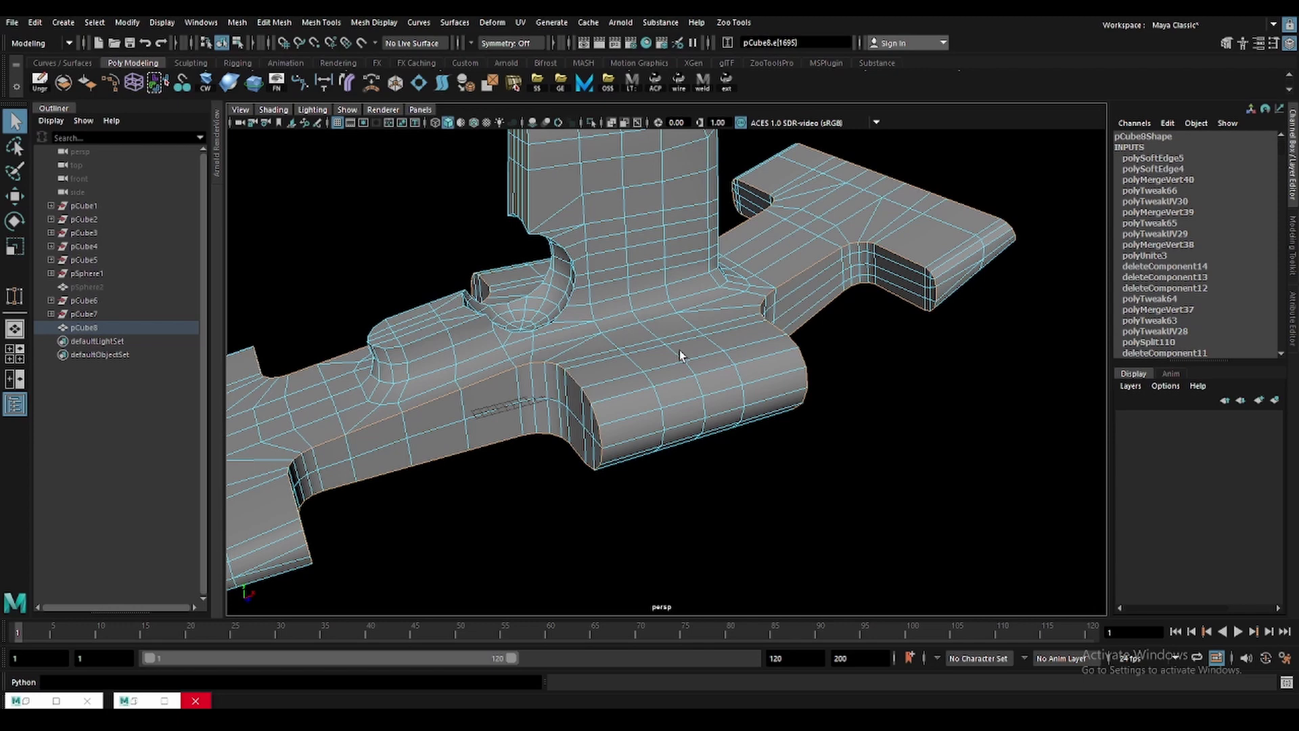
# Bevel the selected edges and raise the fraction to 0.716 in the bevel settings.
pyautogui.moveTo(680, 351)
pyautogui.keyDown('alt'); pyautogui.mouseDown()
pyautogui.moveTo(591, 346)
pyautogui.moveTo(609, 367)
pyautogui.mouseUp(); pyautogui.keyUp('alt')
pyautogui.hotkey('ctrl', 'b')
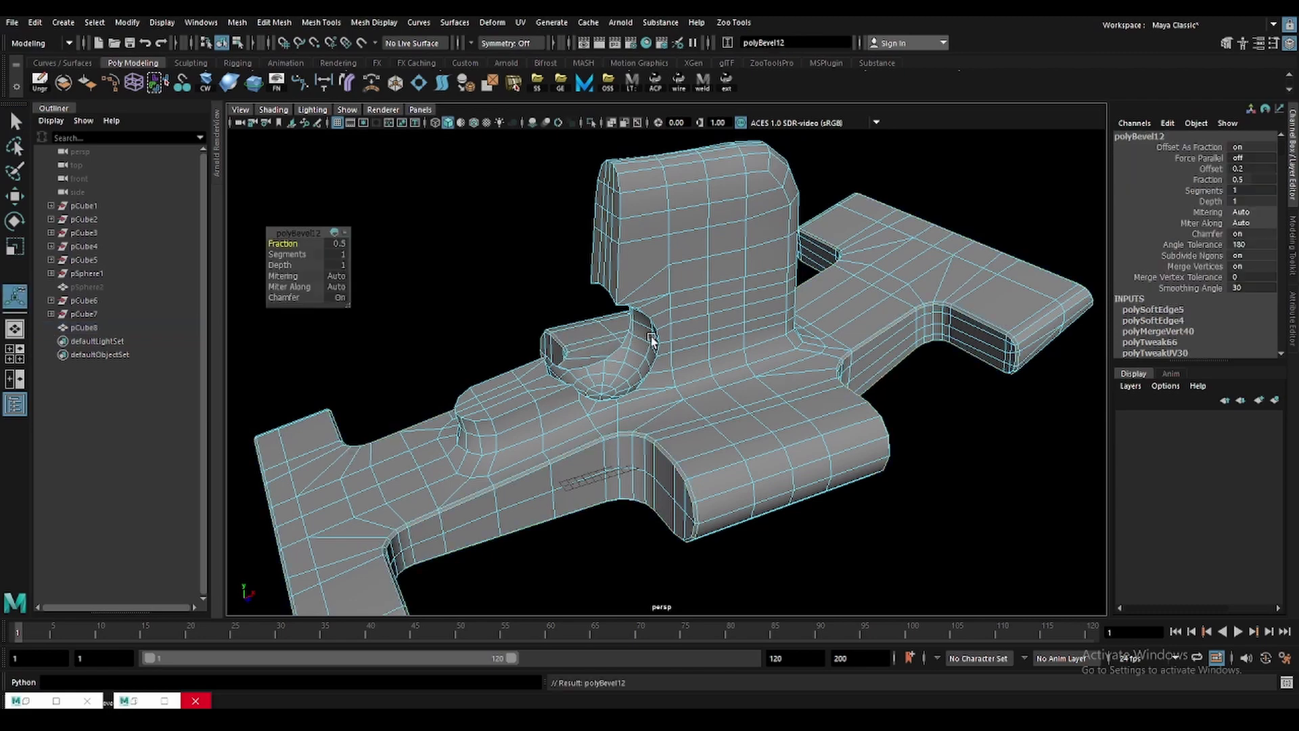
pyautogui.scroll(3, 673, 306)
pyautogui.hotkey('ctrl', 'a')
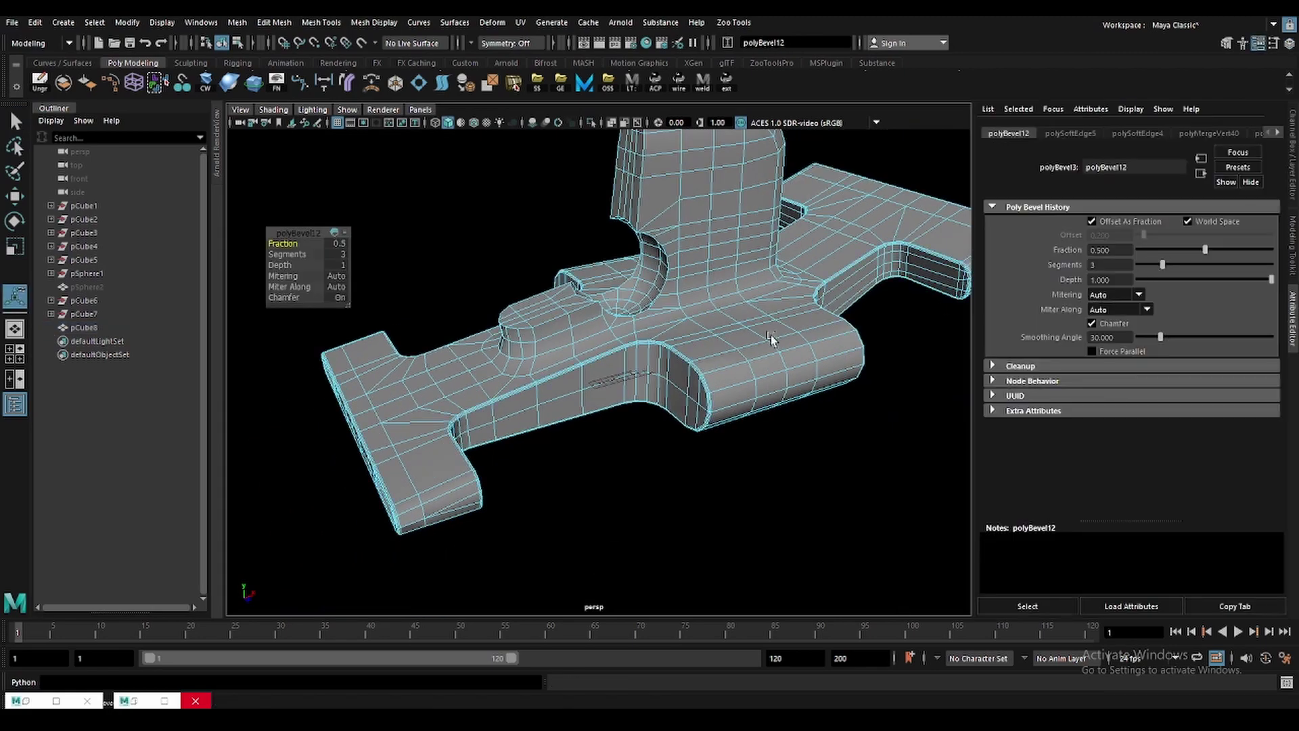
pyautogui.scroll(4, 771, 338)
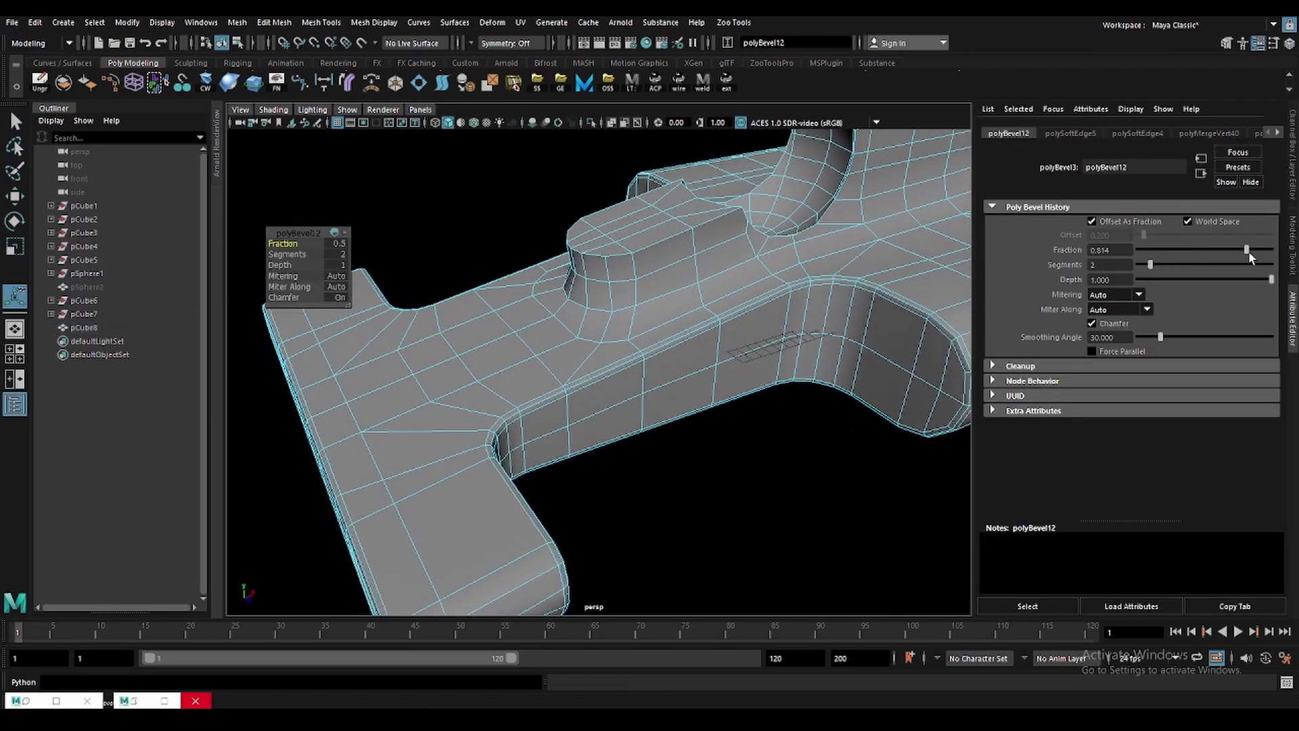
pyautogui.moveTo(1248, 250); pyautogui.dragTo(1253, 250)
pyautogui.keyDown('alt'); pyautogui.moveTo(711, 343); pyautogui.dragTo(718, 363); pyautogui.keyUp('alt')
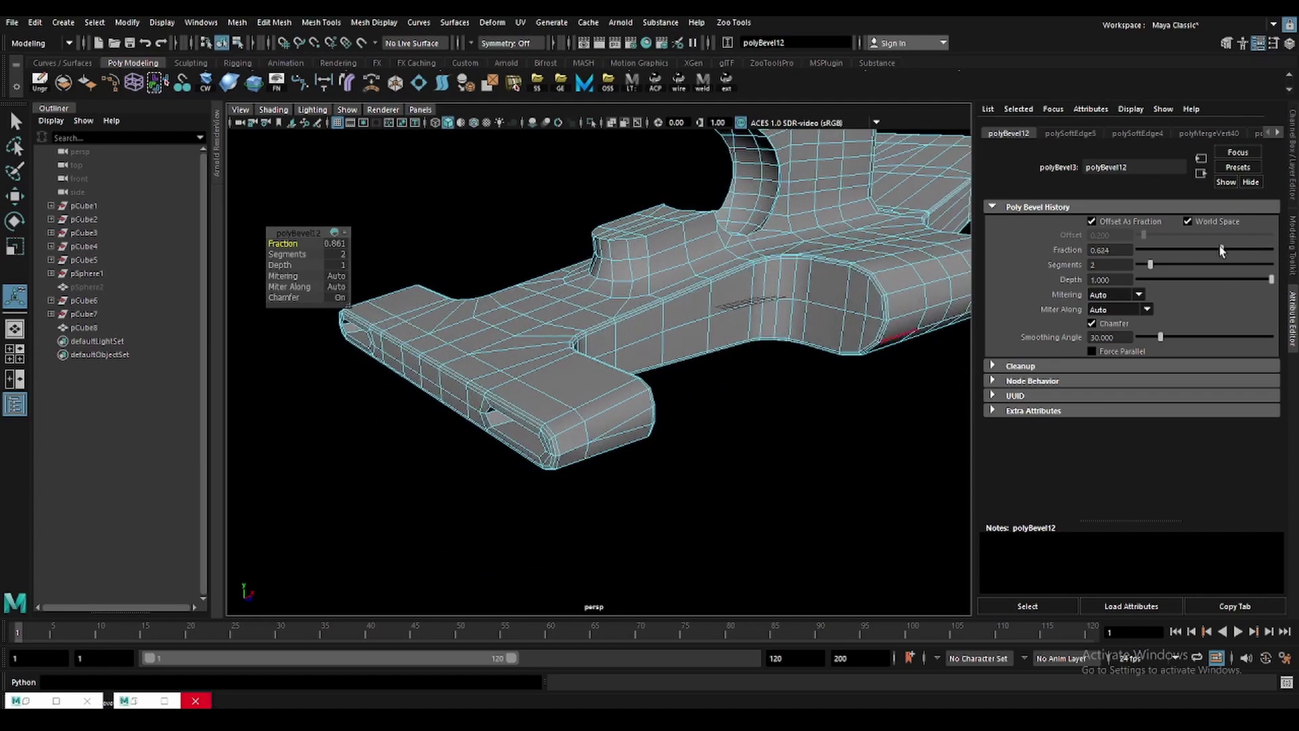
pyautogui.moveTo(1215, 249); pyautogui.dragTo(1221, 250)
pyautogui.moveTo(667, 396)
pyautogui.keyDown('alt'); pyautogui.mouseDown()
pyautogui.moveTo(644, 379)
pyautogui.moveTo(628, 397)
pyautogui.moveTo(560, 404)
pyautogui.moveTo(504, 365)
pyautogui.mouseUp(); pyautogui.keyUp('alt')
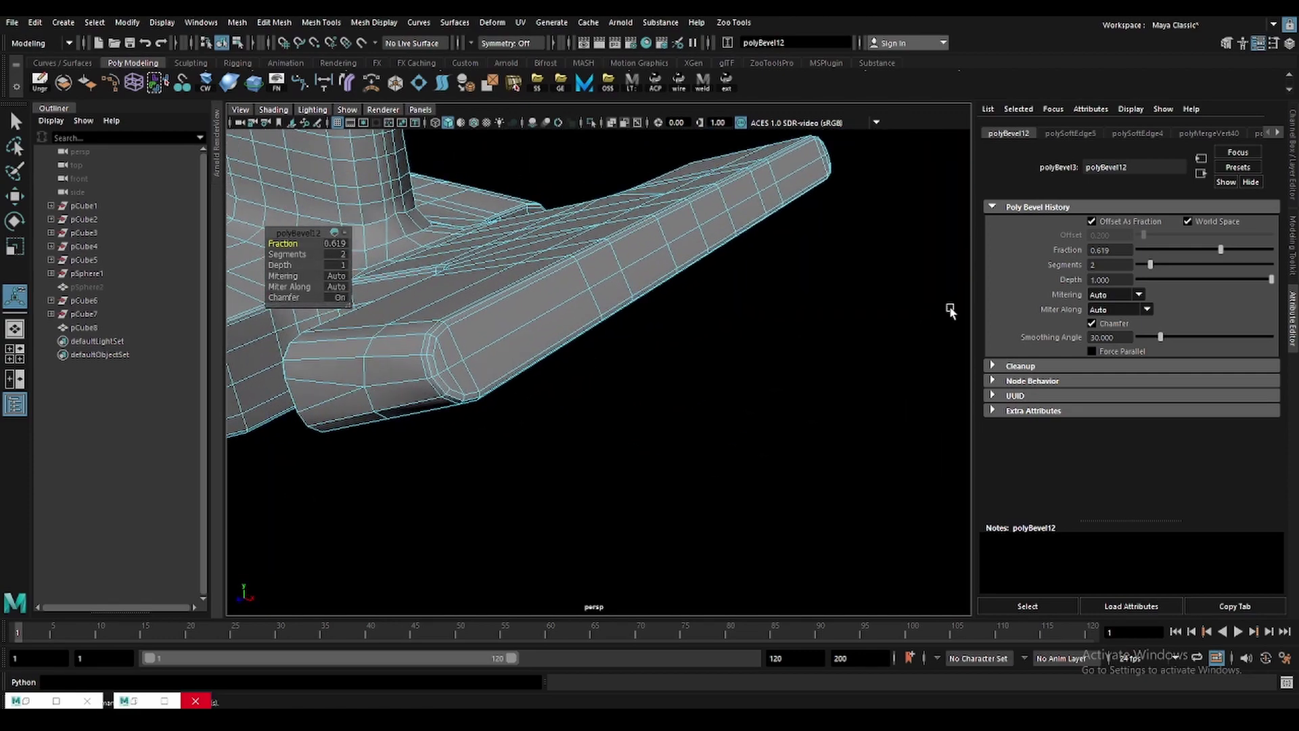
pyautogui.moveTo(643, 321)
pyautogui.keyDown('alt'); pyautogui.mouseDown()
pyautogui.moveTo(821, 307)
pyautogui.moveTo(494, 339)
pyautogui.moveTo(683, 342)
pyautogui.moveTo(653, 390)
pyautogui.mouseUp(); pyautogui.keyUp('alt')
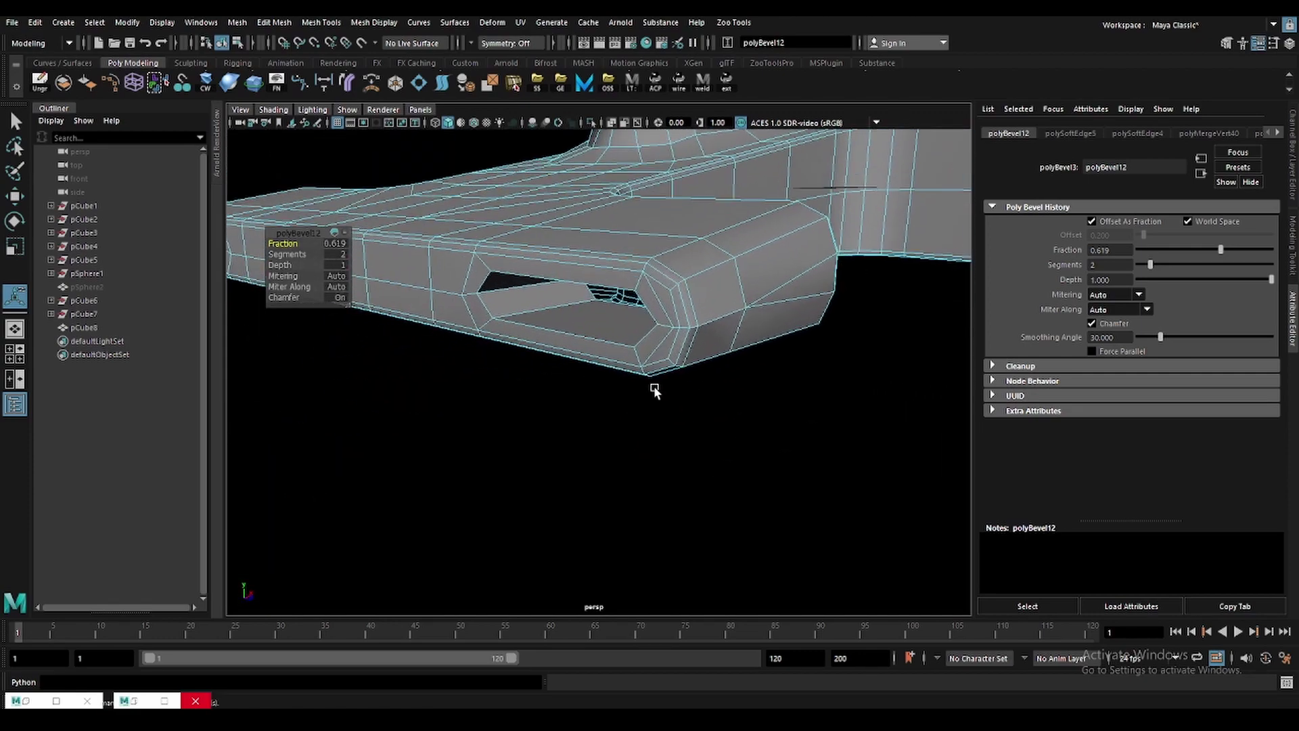
# Select a vertex at the bevelled slot's corner, ready to move it.
pyautogui.press('F9')
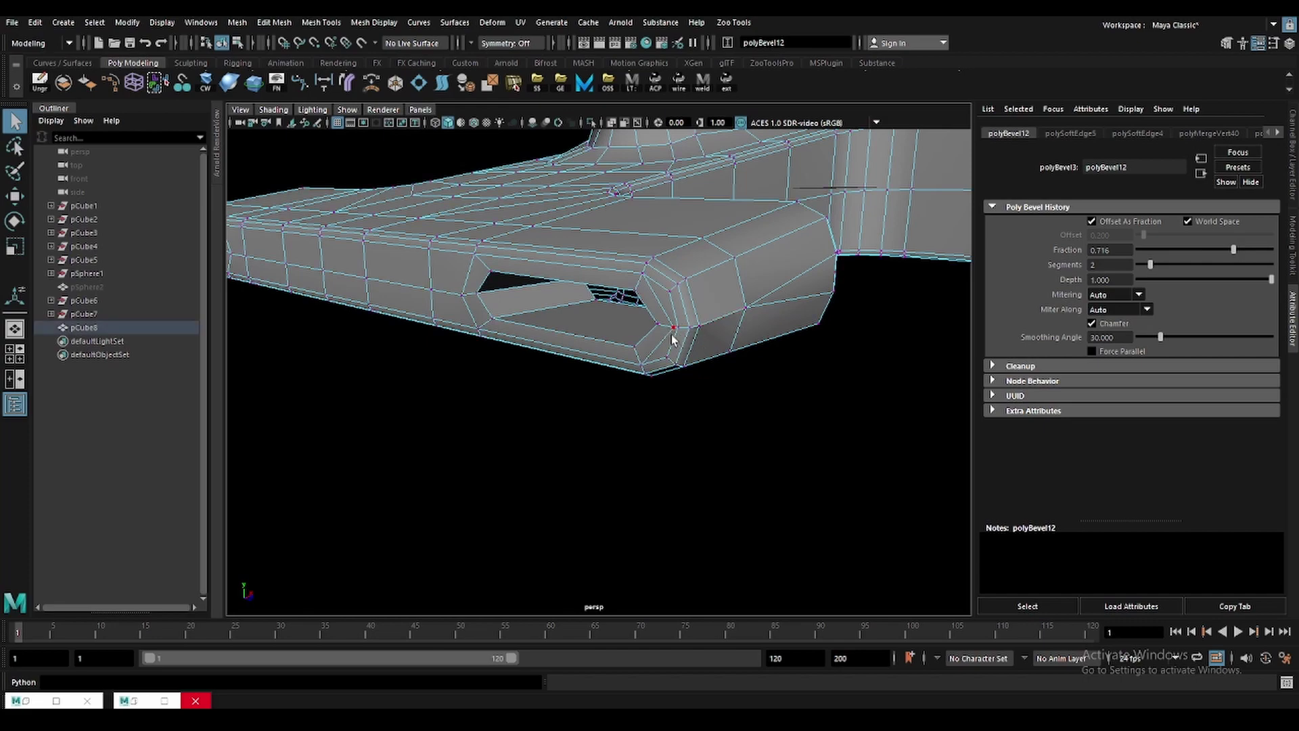
pyautogui.click(671, 334)
pyautogui.press('w')
pyautogui.moveTo(707, 338)
pyautogui.keyDown('alt'); pyautogui.mouseDown()
pyautogui.moveTo(473, 355)
pyautogui.moveTo(633, 368)
pyautogui.moveTo(606, 276)
pyautogui.moveTo(620, 396)
pyautogui.mouseUp(); pyautogui.keyUp('alt')
# Return to object mode and reselect the whole car body.
pyautogui.scroll(5, 474, 355)
pyautogui.scroll(2, 371, 307)
pyautogui.scroll(-5, 432, 308)
pyautogui.scroll(5, 444, 362)
pyautogui.scroll(3, 554, 392)
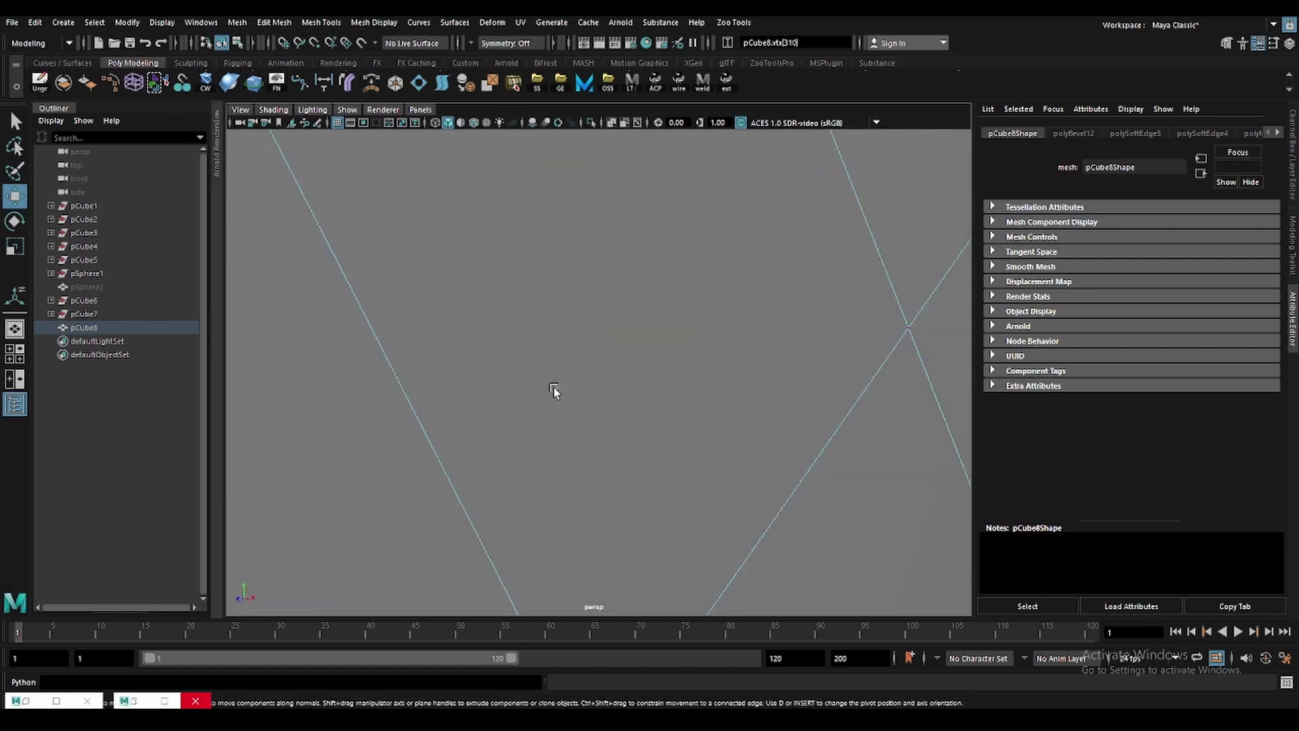
pyautogui.scroll(-8, 549, 270)
pyautogui.press('F8')
pyautogui.scroll(-3, 645, 236)
pyautogui.click(645, 236)
pyautogui.click(570, 348)
# Select the edges along the curved cutout rim of the upright block in wireframe view.
pyautogui.scroll(4, 570, 348)
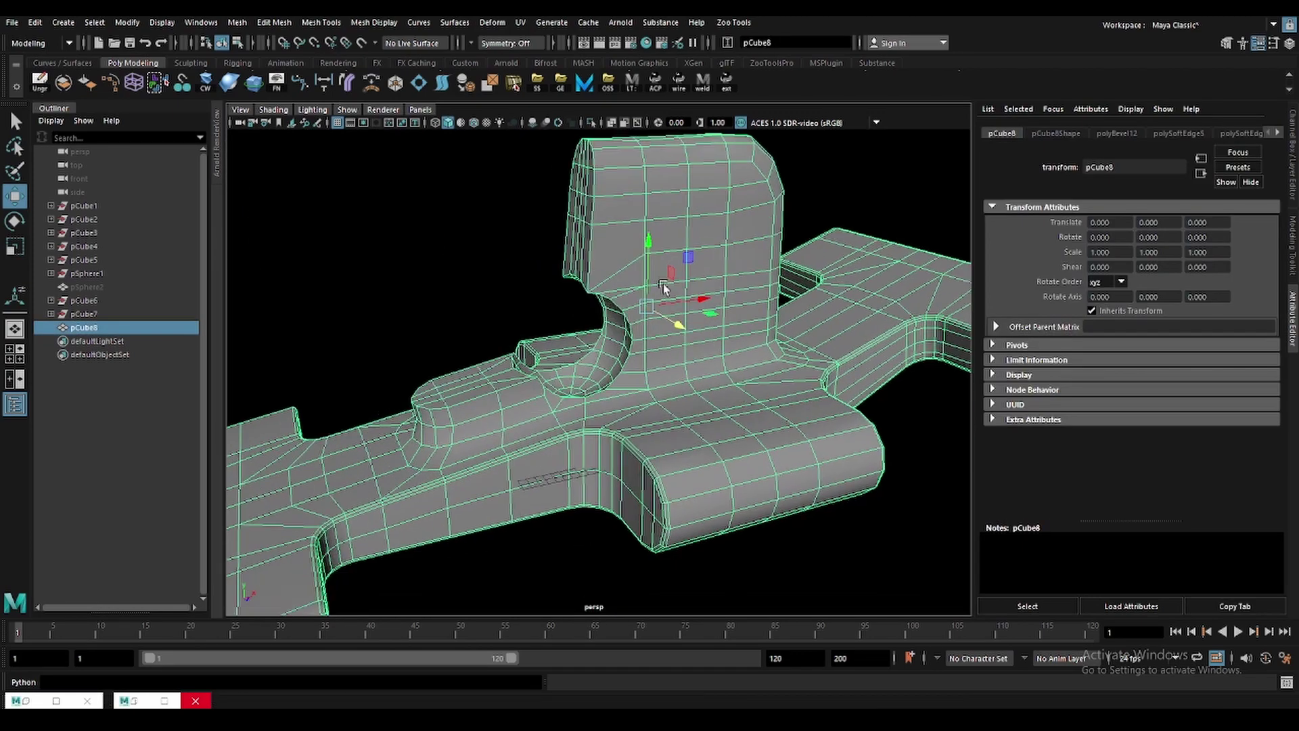
pyautogui.scroll(3, 663, 283)
pyautogui.press('F10')
pyautogui.click(486, 400)
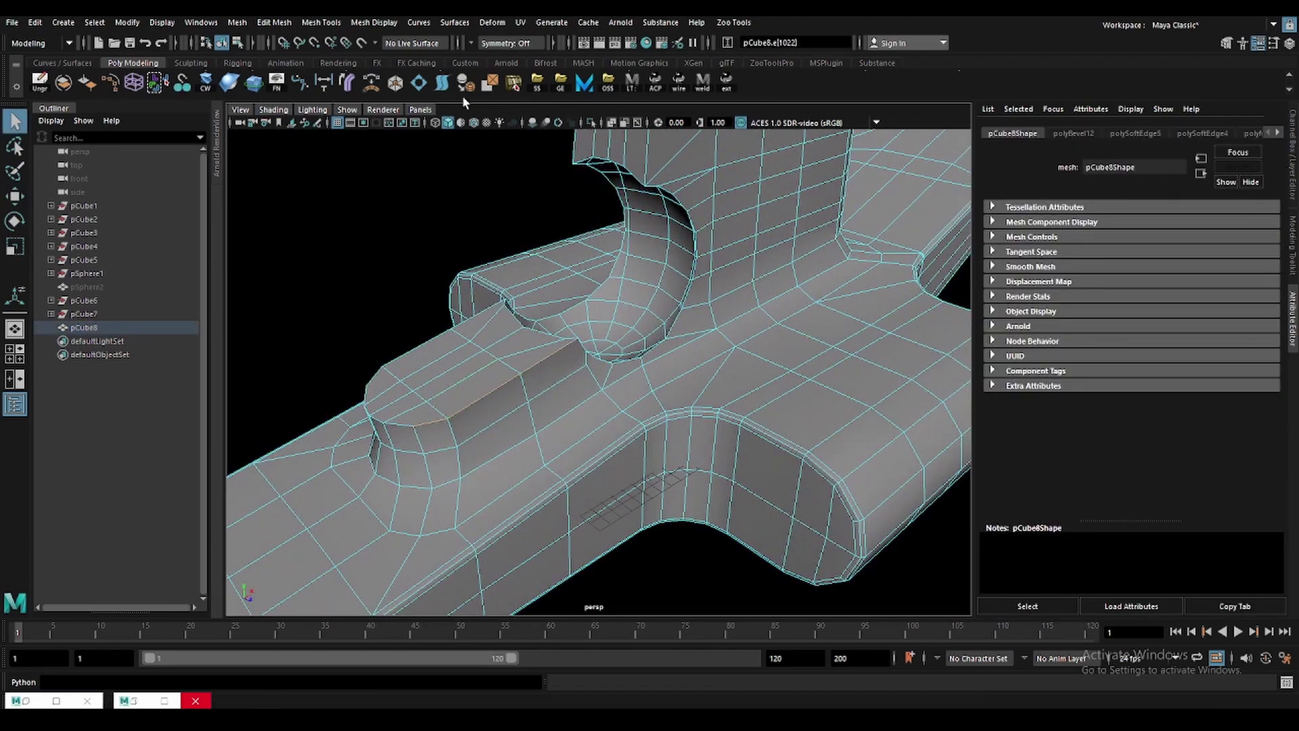
pyautogui.moveTo(474, 444)
pyautogui.keyDown('alt'); pyautogui.mouseDown()
pyautogui.moveTo(599, 348)
pyautogui.moveTo(619, 310)
pyautogui.moveTo(731, 371)
pyautogui.moveTo(623, 383)
pyautogui.moveTo(702, 385)
pyautogui.moveTo(603, 380)
pyautogui.moveTo(630, 429)
pyautogui.mouseUp(); pyautogui.keyUp('alt')
pyautogui.click(701, 351)
pyautogui.press('4')
pyautogui.moveTo(785, 425); pyautogui.dragTo(534, 263)
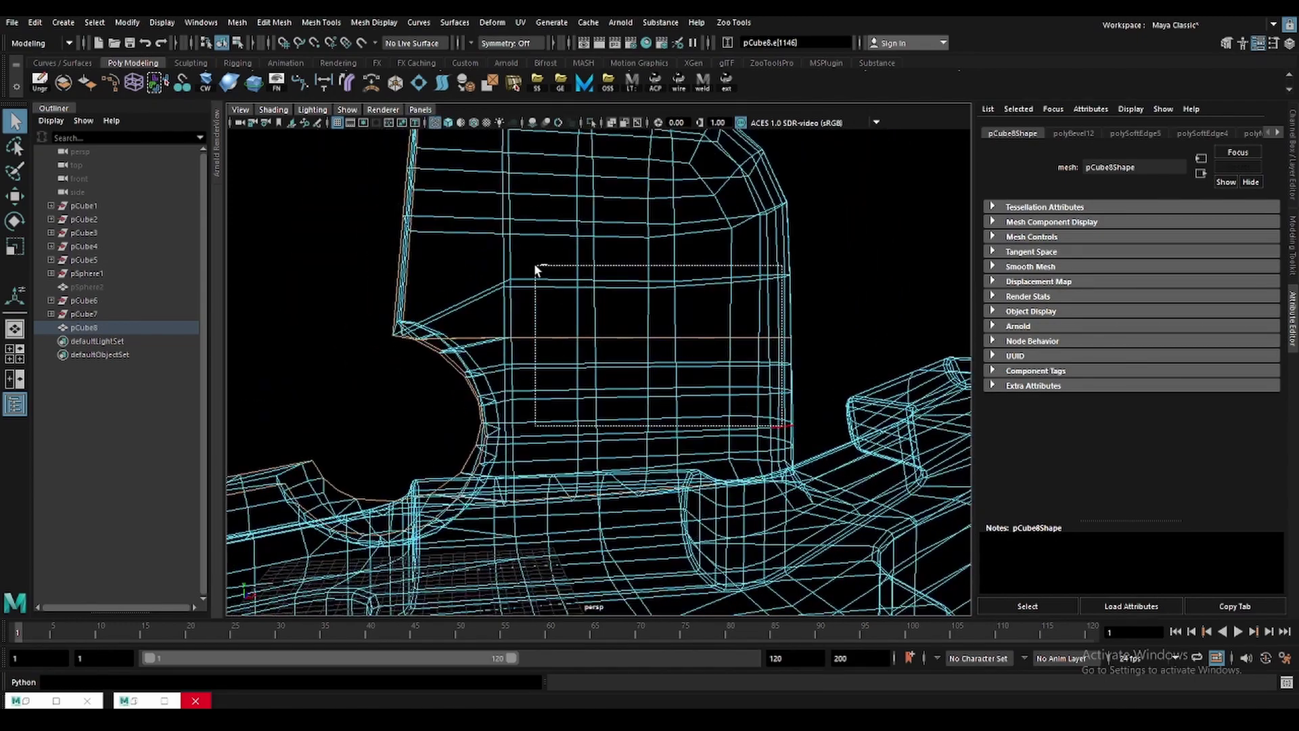
pyautogui.moveTo(509, 347)
pyautogui.keyDown('alt'); pyautogui.mouseDown()
pyautogui.moveTo(612, 343)
pyautogui.moveTo(670, 380)
pyautogui.moveTo(618, 334)
pyautogui.moveTo(775, 430)
pyautogui.mouseUp(); pyautogui.keyUp('alt')
# Round the cutout edge with a polyBevel13 of 2 segments at fraction 1.
pyautogui.scroll(-3, 629, 341)
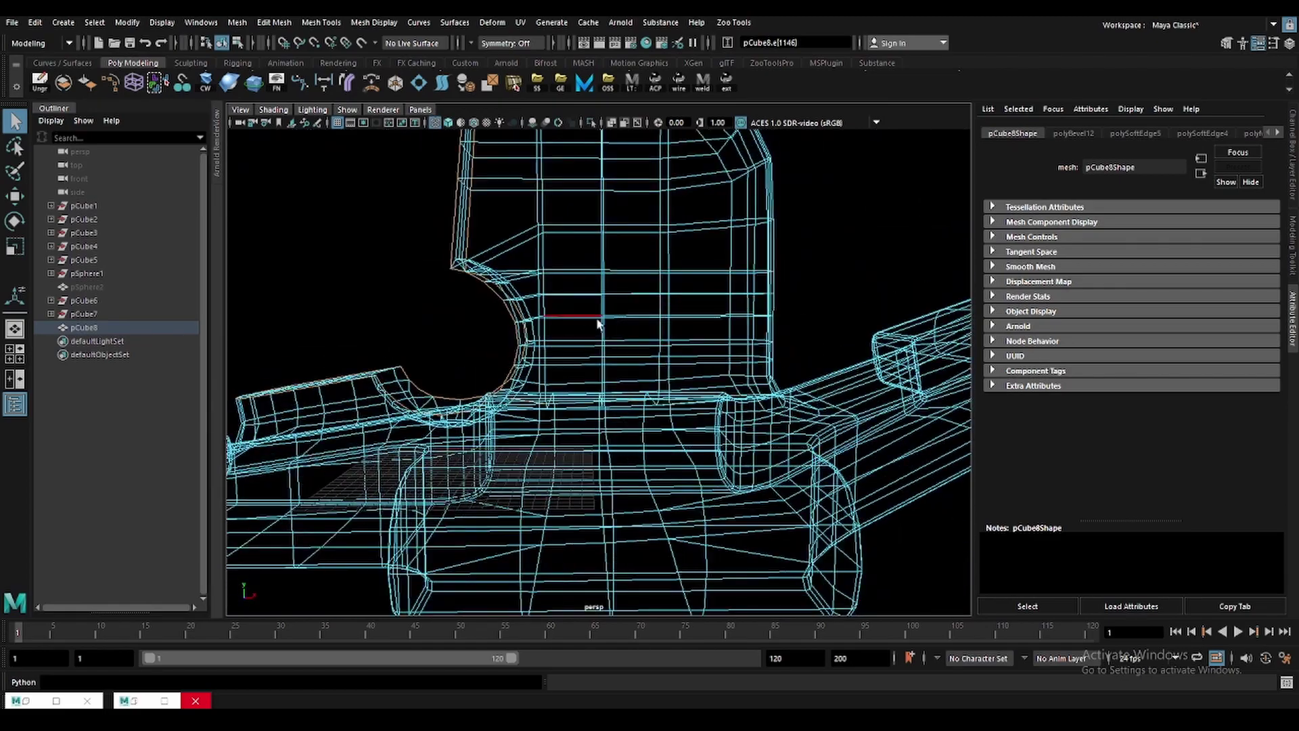
pyautogui.keyDown('alt'); pyautogui.moveTo(597, 324); pyautogui.dragTo(641, 413); pyautogui.keyUp('alt')
pyautogui.moveTo(597, 372)
pyautogui.keyDown('alt'); pyautogui.mouseDown()
pyautogui.moveTo(649, 397)
pyautogui.moveTo(612, 407)
pyautogui.moveTo(534, 197)
pyautogui.moveTo(487, 208)
pyautogui.moveTo(429, 194)
pyautogui.moveTo(465, 183)
pyautogui.moveTo(429, 302)
pyautogui.moveTo(526, 279)
pyautogui.moveTo(673, 296)
pyautogui.moveTo(624, 364)
pyautogui.moveTo(582, 338)
pyautogui.moveTo(528, 379)
pyautogui.moveTo(661, 406)
pyautogui.moveTo(697, 392)
pyautogui.moveTo(662, 411)
pyautogui.moveTo(552, 338)
pyautogui.moveTo(527, 393)
pyautogui.moveTo(631, 299)
pyautogui.moveTo(647, 383)
pyautogui.moveTo(679, 388)
pyautogui.moveTo(628, 386)
pyautogui.mouseUp(); pyautogui.keyUp('alt')
pyautogui.press('w')
pyautogui.press('5')
pyautogui.scroll(5, 501, 406)
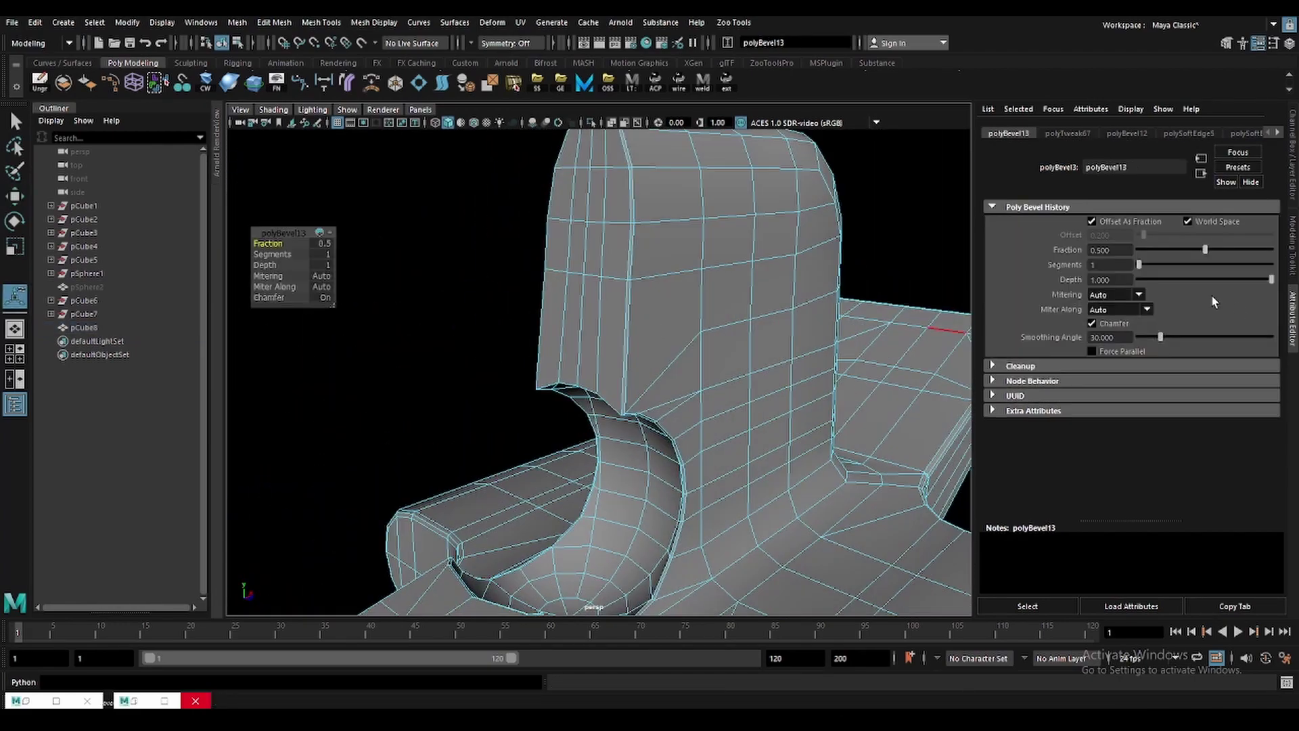
pyautogui.press('f')
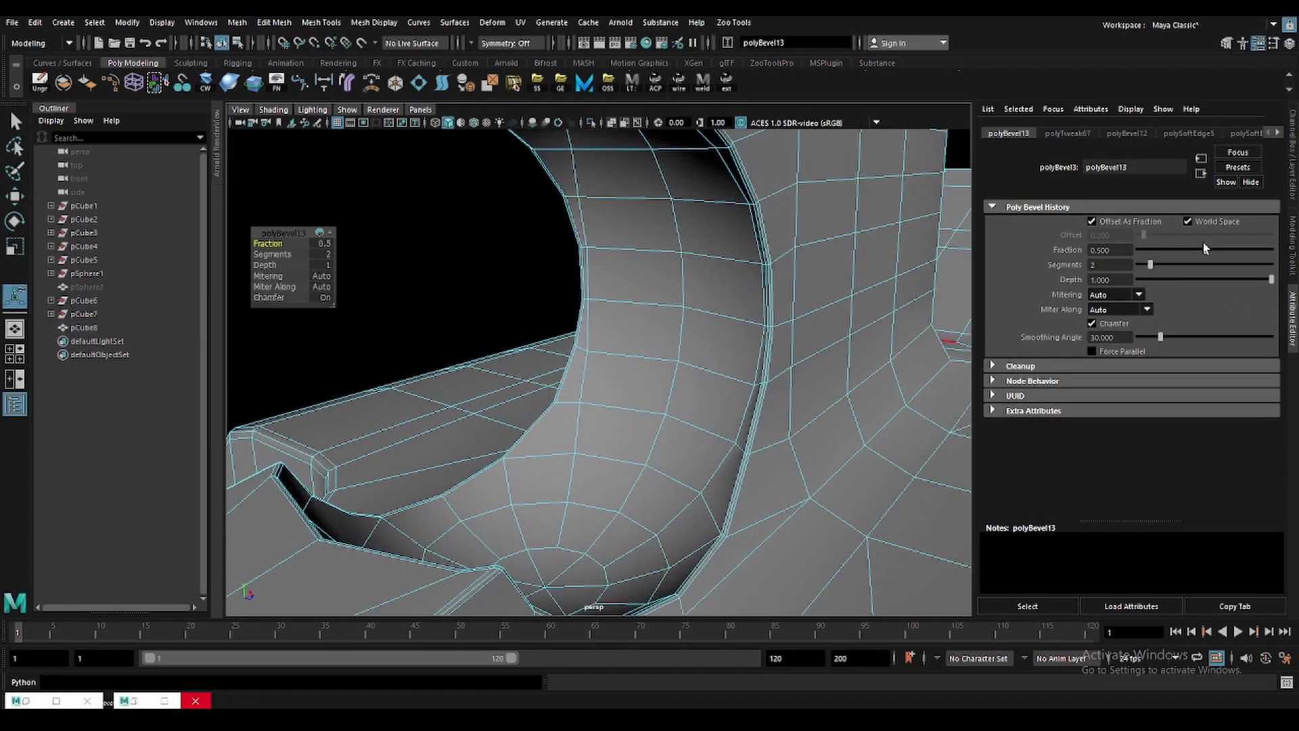
pyautogui.moveTo(609, 352)
pyautogui.keyDown('alt'); pyautogui.mouseDown()
pyautogui.moveTo(594, 368)
pyautogui.moveTo(632, 400)
pyautogui.moveTo(503, 454)
pyautogui.moveTo(583, 388)
pyautogui.mouseUp(); pyautogui.keyUp('alt')
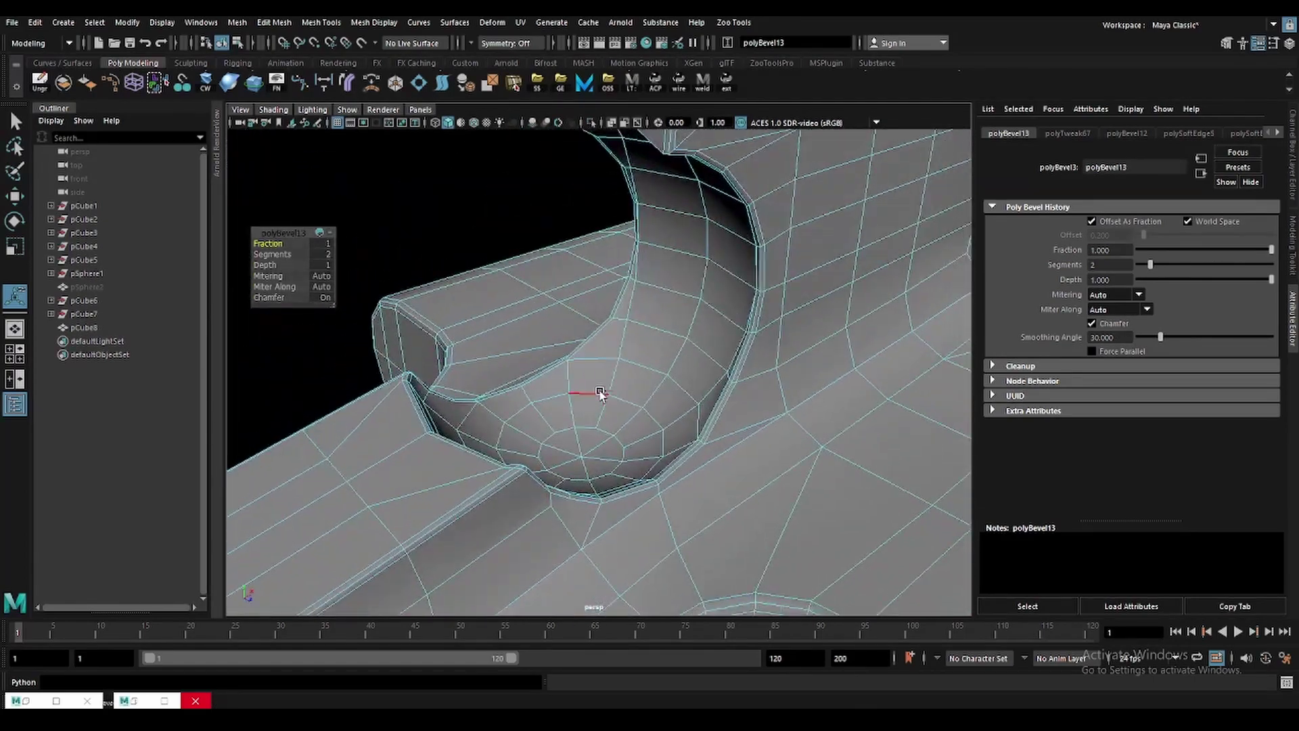
pyautogui.press('F8')
# Select two edges inside the cutout on the upright block.
pyautogui.press('q')
pyautogui.click(526, 272)
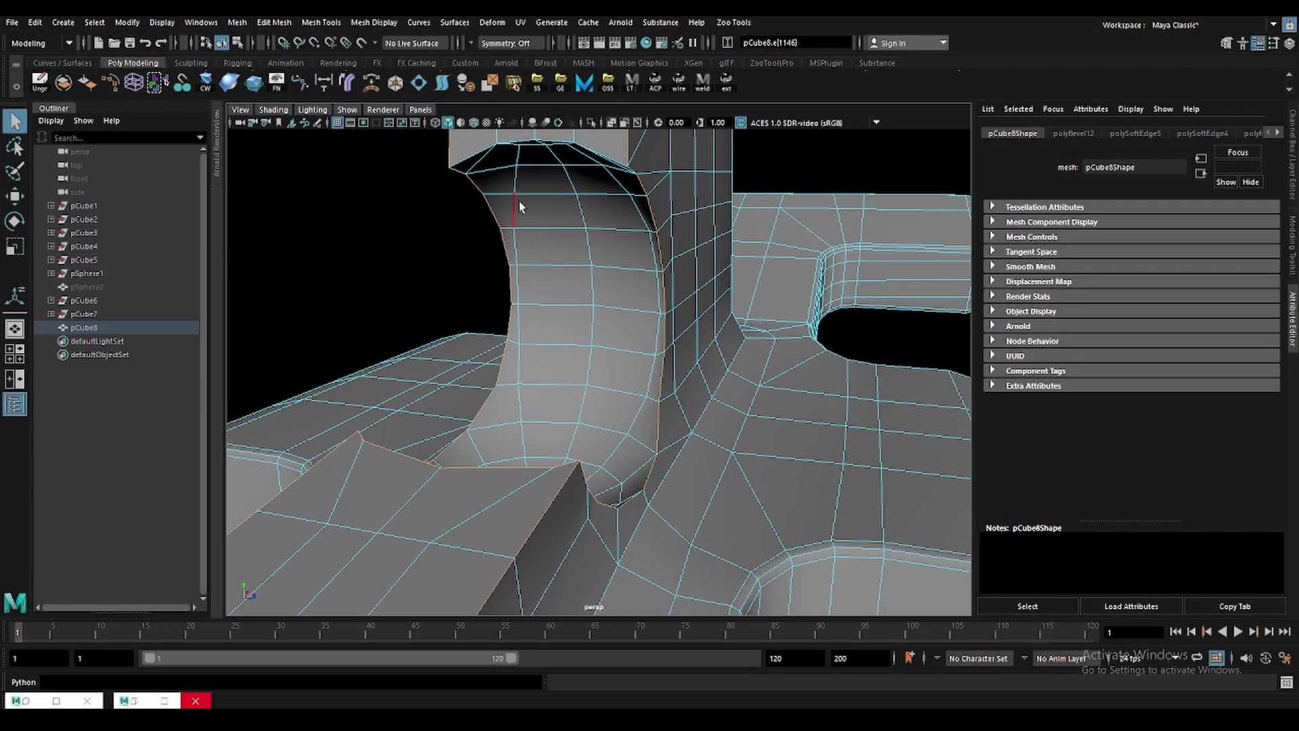
pyautogui.keyDown('alt'); pyautogui.moveTo(530, 365); pyautogui.dragTo(569, 216); pyautogui.keyUp('alt')
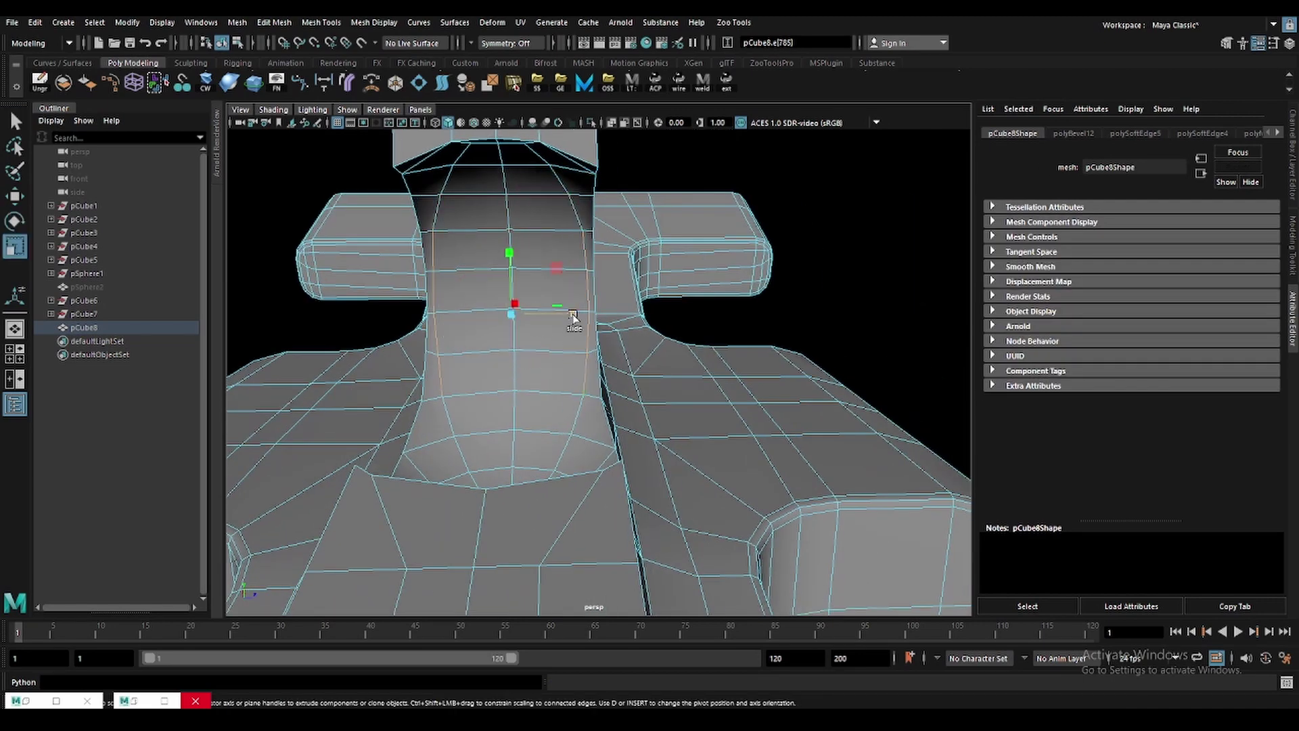
pyautogui.moveTo(551, 318)
pyautogui.keyDown('alt'); pyautogui.mouseDown()
pyautogui.moveTo(630, 384)
pyautogui.moveTo(569, 371)
pyautogui.moveTo(580, 425)
pyautogui.moveTo(612, 455)
pyautogui.moveTo(660, 466)
pyautogui.moveTo(674, 335)
pyautogui.moveTo(622, 305)
pyautogui.moveTo(611, 396)
pyautogui.moveTo(630, 386)
pyautogui.mouseUp(); pyautogui.keyUp('alt')
pyautogui.click(609, 452)
pyautogui.keyDown('shift'); pyautogui.click(630, 386); pyautogui.keyUp('shift')
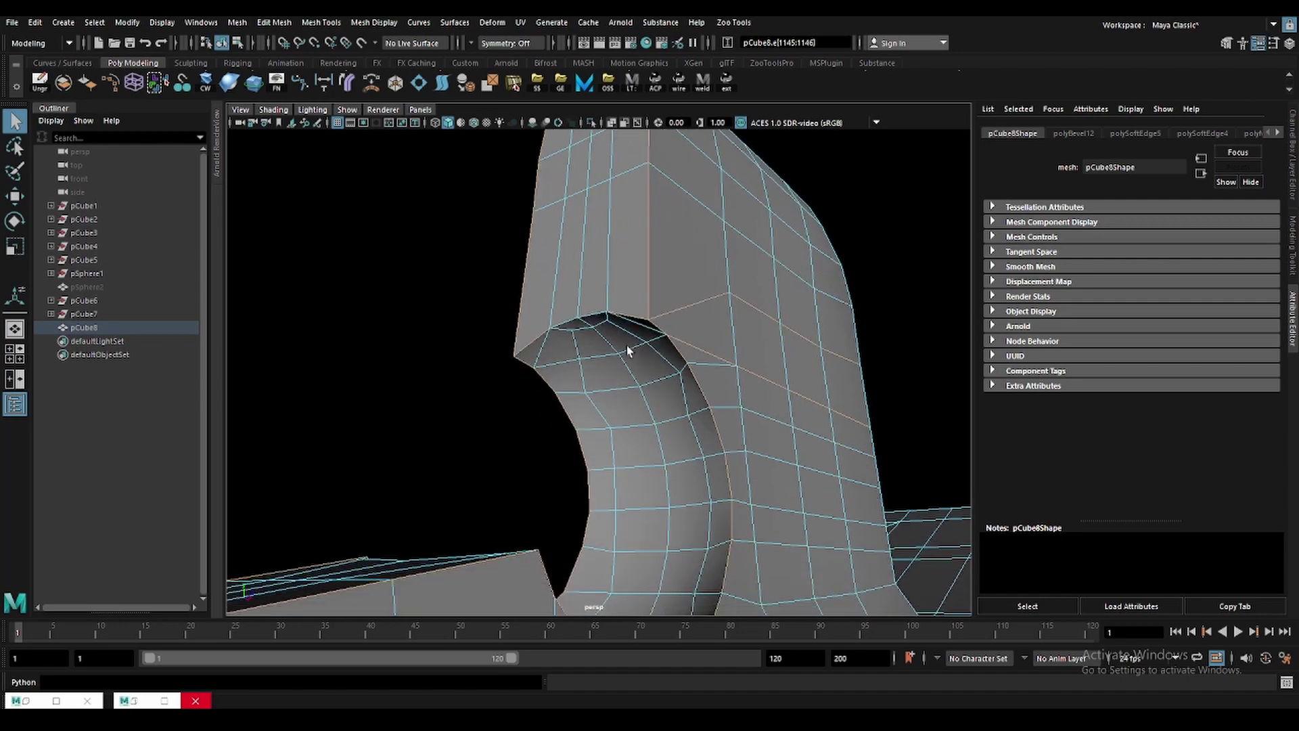
pyautogui.moveTo(593, 318)
pyautogui.keyDown('alt'); pyautogui.mouseDown()
pyautogui.moveTo(528, 444)
pyautogui.moveTo(508, 366)
pyautogui.moveTo(623, 357)
pyautogui.moveTo(560, 426)
pyautogui.mouseUp(); pyautogui.keyUp('alt')
# Marquee-select edges e[1145:1146] on the side block in wireframe and bevel them.
pyautogui.press('4')
pyautogui.moveTo(443, 368); pyautogui.dragTo(567, 437)
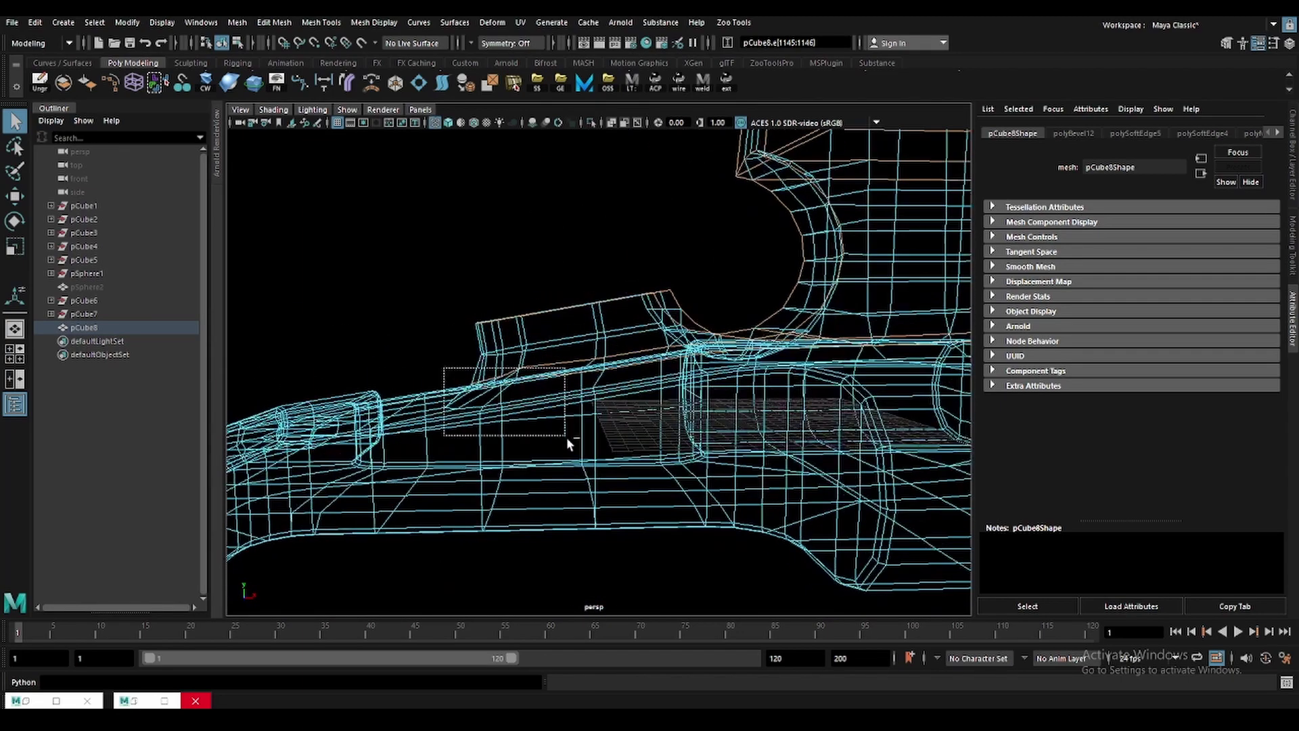
pyautogui.keyDown('alt'); pyautogui.moveTo(570, 364); pyautogui.dragTo(624, 444); pyautogui.keyUp('alt')
pyautogui.keyDown('alt'); pyautogui.moveTo(664, 343); pyautogui.dragTo(618, 339); pyautogui.keyUp('alt')
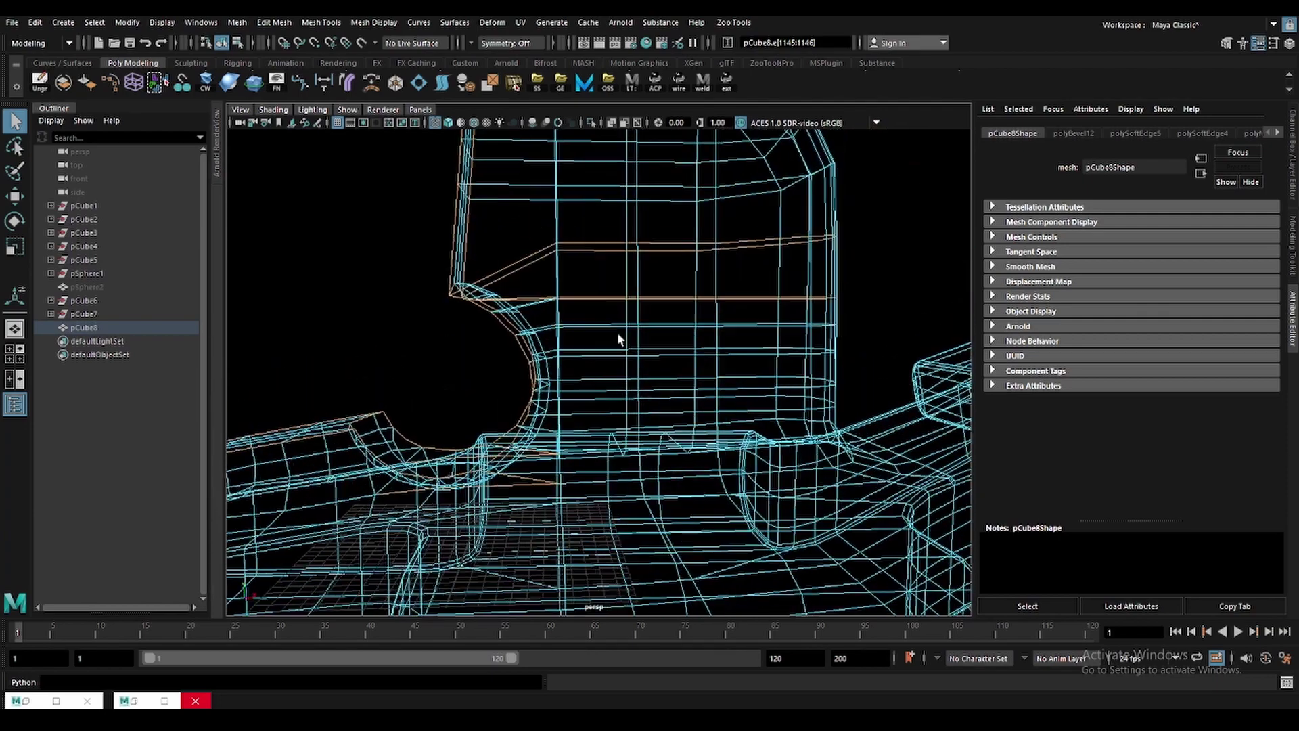
pyautogui.keyDown('alt'); pyautogui.moveTo(891, 329); pyautogui.dragTo(611, 207); pyautogui.keyUp('alt')
pyautogui.moveTo(667, 338)
pyautogui.keyDown('alt'); pyautogui.mouseDown()
pyautogui.moveTo(777, 415)
pyautogui.moveTo(695, 368)
pyautogui.moveTo(492, 396)
pyautogui.moveTo(403, 376)
pyautogui.moveTo(806, 409)
pyautogui.moveTo(783, 455)
pyautogui.moveTo(832, 435)
pyautogui.moveTo(789, 414)
pyautogui.moveTo(676, 426)
pyautogui.moveTo(545, 406)
pyautogui.moveTo(618, 287)
pyautogui.moveTo(675, 319)
pyautogui.moveTo(866, 293)
pyautogui.moveTo(859, 321)
pyautogui.moveTo(424, 357)
pyautogui.moveTo(429, 414)
pyautogui.moveTo(488, 447)
pyautogui.moveTo(493, 354)
pyautogui.mouseUp(); pyautogui.keyUp('alt')
pyautogui.press('w')
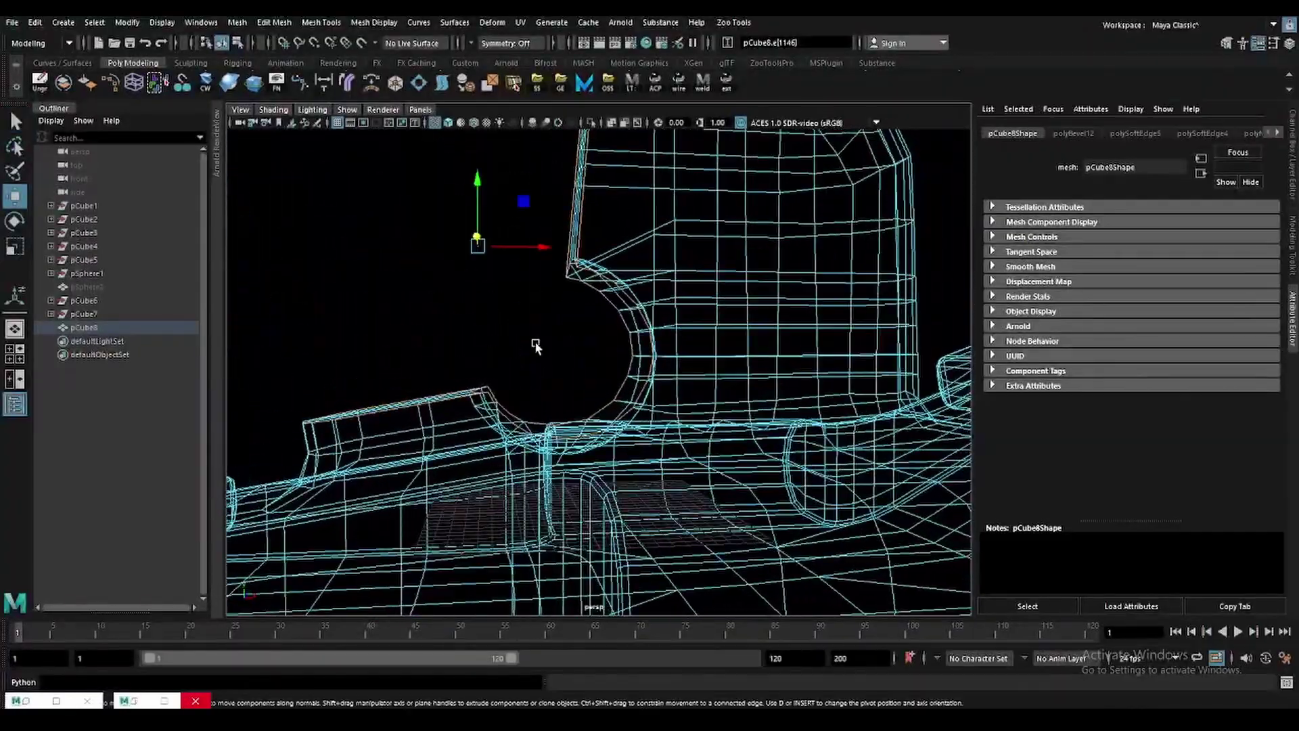
pyautogui.keyDown('alt'); pyautogui.moveTo(534, 343); pyautogui.dragTo(560, 369, button='middle'); pyautogui.keyUp('alt')
pyautogui.press('5')
pyautogui.scroll(5, 630, 334)
pyautogui.moveTo(629, 334)
pyautogui.keyDown('alt'); pyautogui.mouseDown()
pyautogui.moveTo(591, 275)
pyautogui.moveTo(662, 308)
pyautogui.moveTo(571, 325)
pyautogui.moveTo(812, 362)
pyautogui.mouseUp(); pyautogui.keyUp('alt')
pyautogui.hotkey('ctrl', 'b')
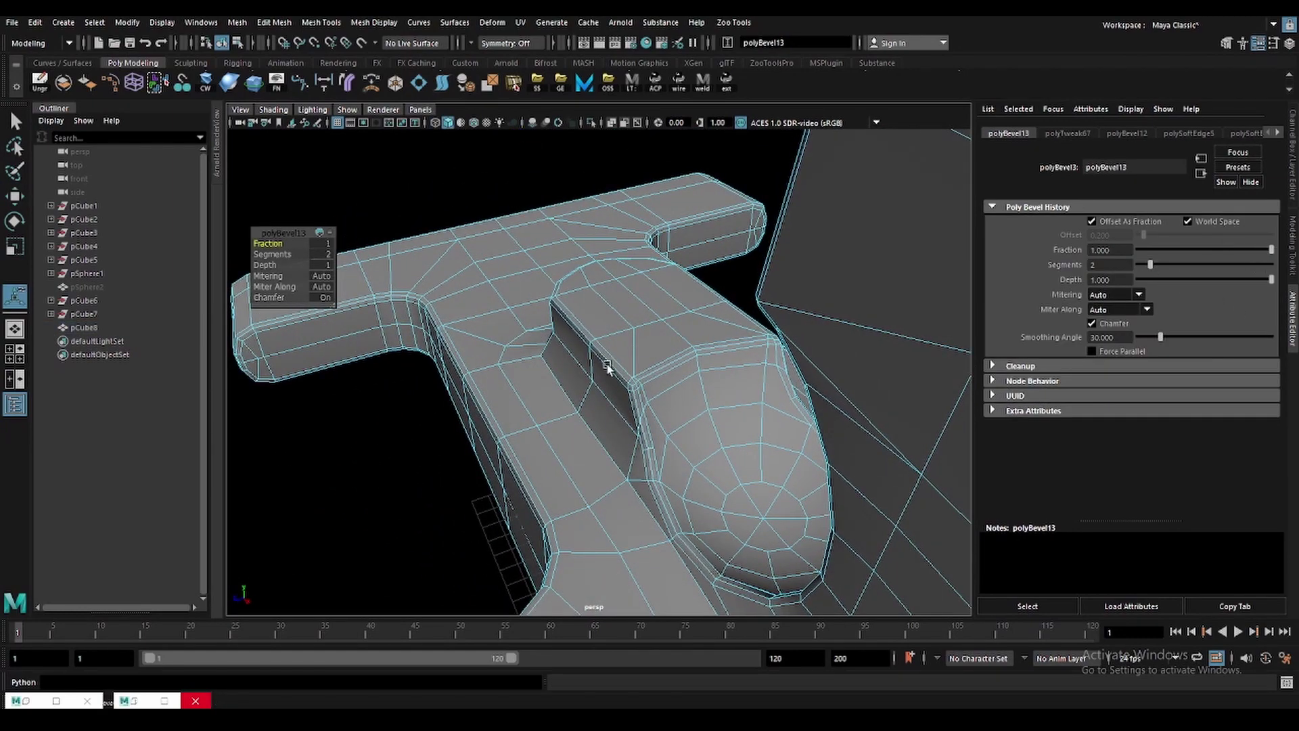
# Tune the new bevel's fraction: type 1.5, then drag the slider to refine it.
pyautogui.moveTo(607, 368)
pyautogui.keyDown('alt'); pyautogui.mouseDown()
pyautogui.moveTo(615, 313)
pyautogui.moveTo(577, 377)
pyautogui.mouseUp(); pyautogui.keyUp('alt')
pyautogui.write('1.5')
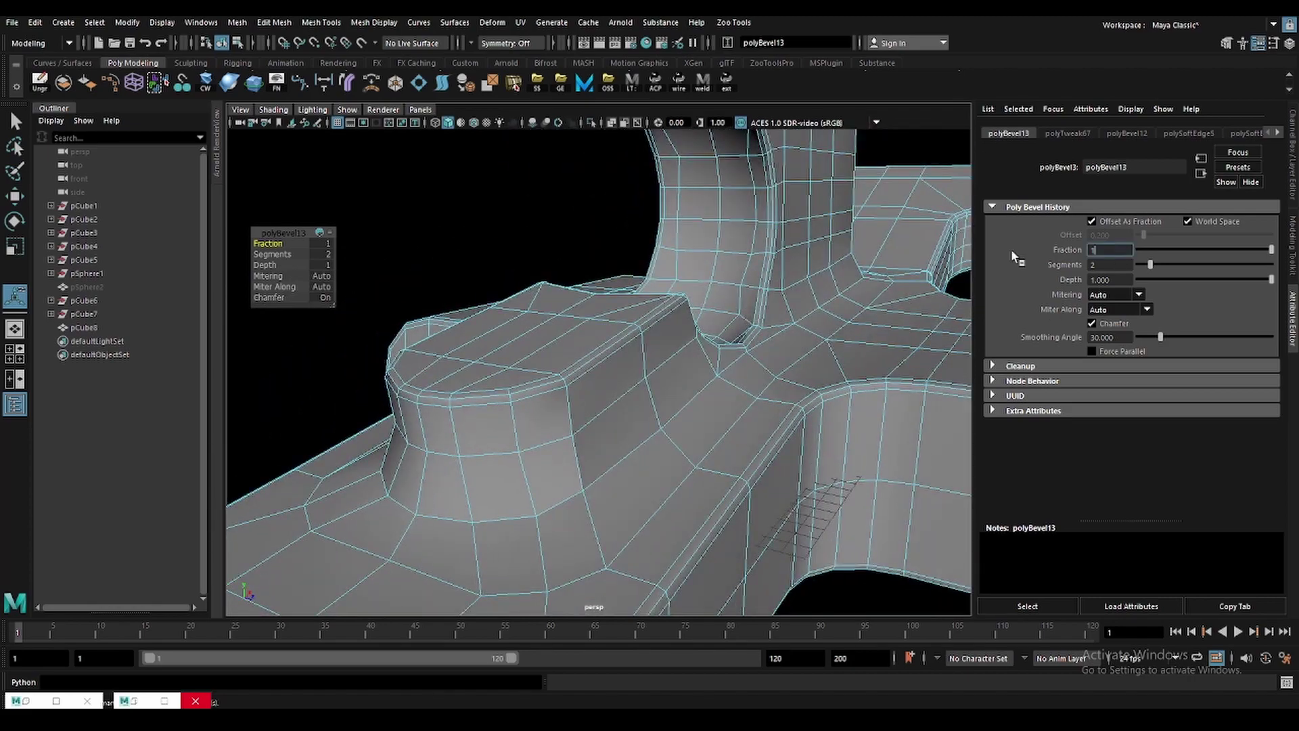
pyautogui.press('Return')
pyautogui.moveTo(677, 352)
pyautogui.keyDown('alt'); pyautogui.mouseDown()
pyautogui.moveTo(610, 368)
pyautogui.moveTo(607, 399)
pyautogui.moveTo(543, 389)
pyautogui.mouseUp(); pyautogui.keyUp('alt')
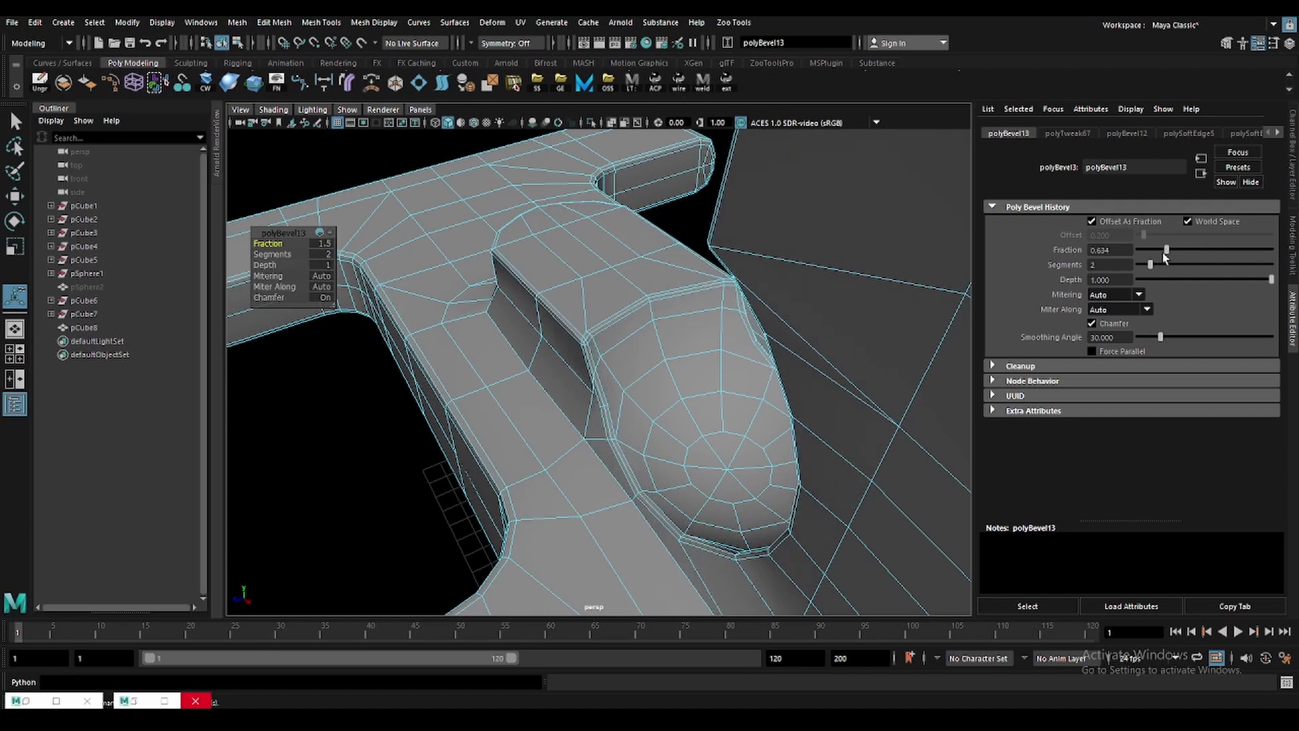
pyautogui.moveTo(1189, 257); pyautogui.dragTo(1158, 258)
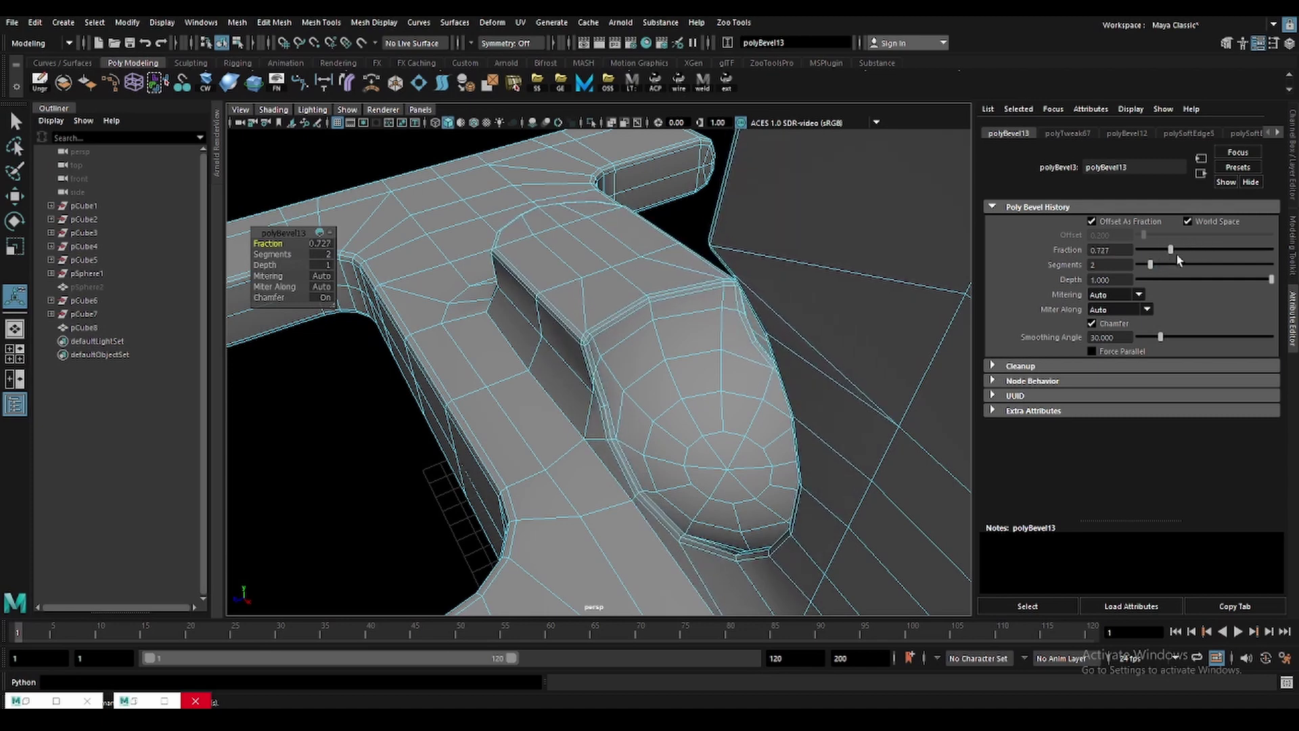
pyautogui.moveTo(1170, 250); pyautogui.dragTo(1173, 249)
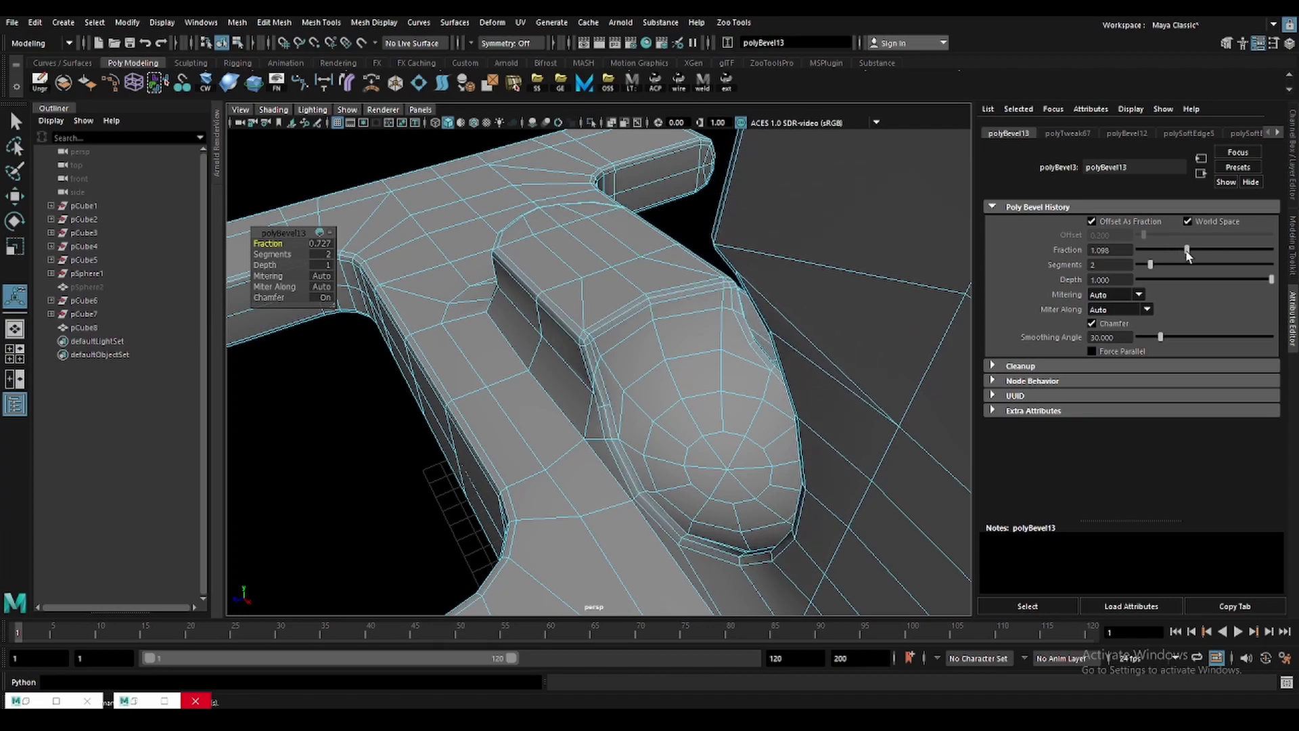
pyautogui.moveTo(591, 405)
pyautogui.keyDown('alt'); pyautogui.mouseDown()
pyautogui.moveTo(705, 366)
pyautogui.moveTo(582, 433)
pyautogui.moveTo(574, 406)
pyautogui.moveTo(518, 477)
pyautogui.moveTo(672, 482)
pyautogui.moveTo(703, 496)
pyautogui.moveTo(913, 453)
pyautogui.mouseUp(); pyautogui.keyUp('alt')
pyautogui.press('q')
pyautogui.click(518, 477)
# Cut two new edges at the notch corner and delete the extra one.
pyautogui.moveTo(654, 425)
pyautogui.keyDown('alt'); pyautogui.mouseDown()
pyautogui.moveTo(580, 449)
pyautogui.moveTo(552, 406)
pyautogui.mouseUp(); pyautogui.keyUp('alt')
pyautogui.keyDown('shift'); pyautogui.moveTo(560, 357); pyautogui.dragTo(534, 428, button='right'); pyautogui.keyUp('shift')
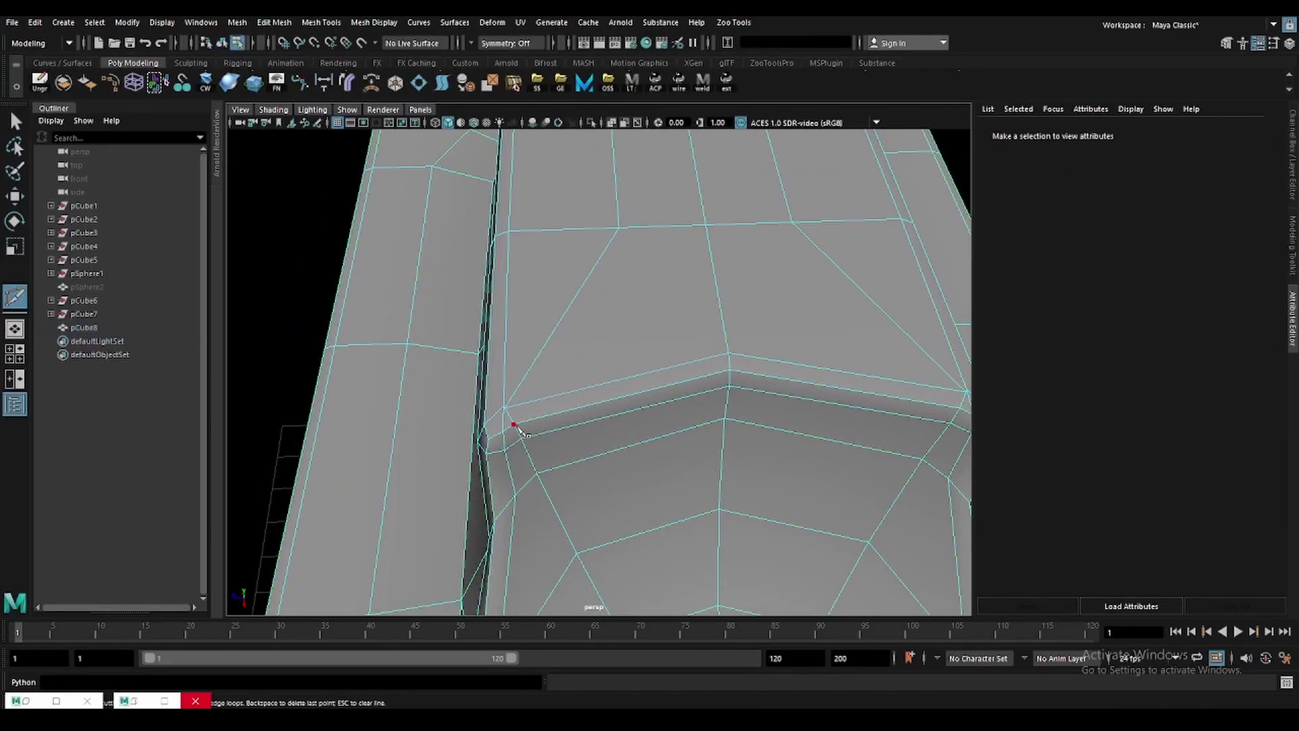
pyautogui.click(528, 404)
pyautogui.rightClick(509, 428)
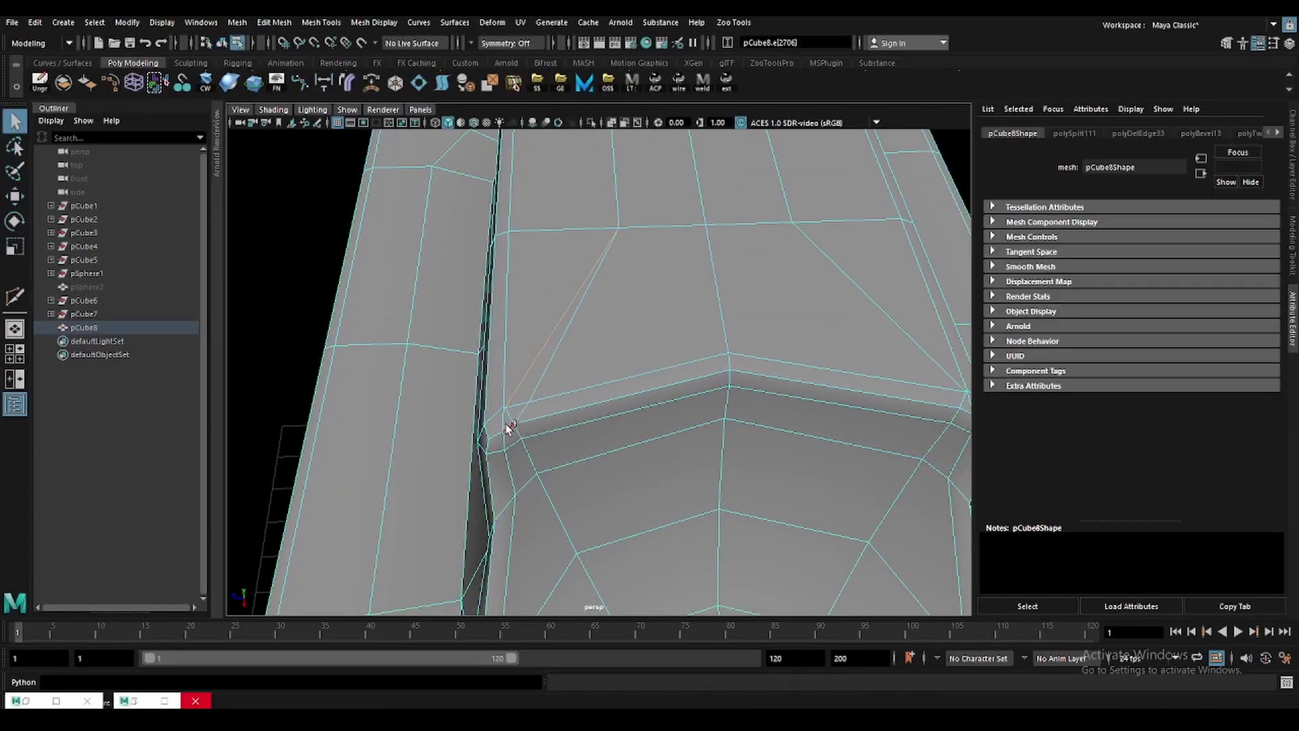
pyautogui.keyDown('alt'); pyautogui.moveTo(512, 389); pyautogui.dragTo(600, 363); pyautogui.keyUp('alt')
pyautogui.click(533, 238)
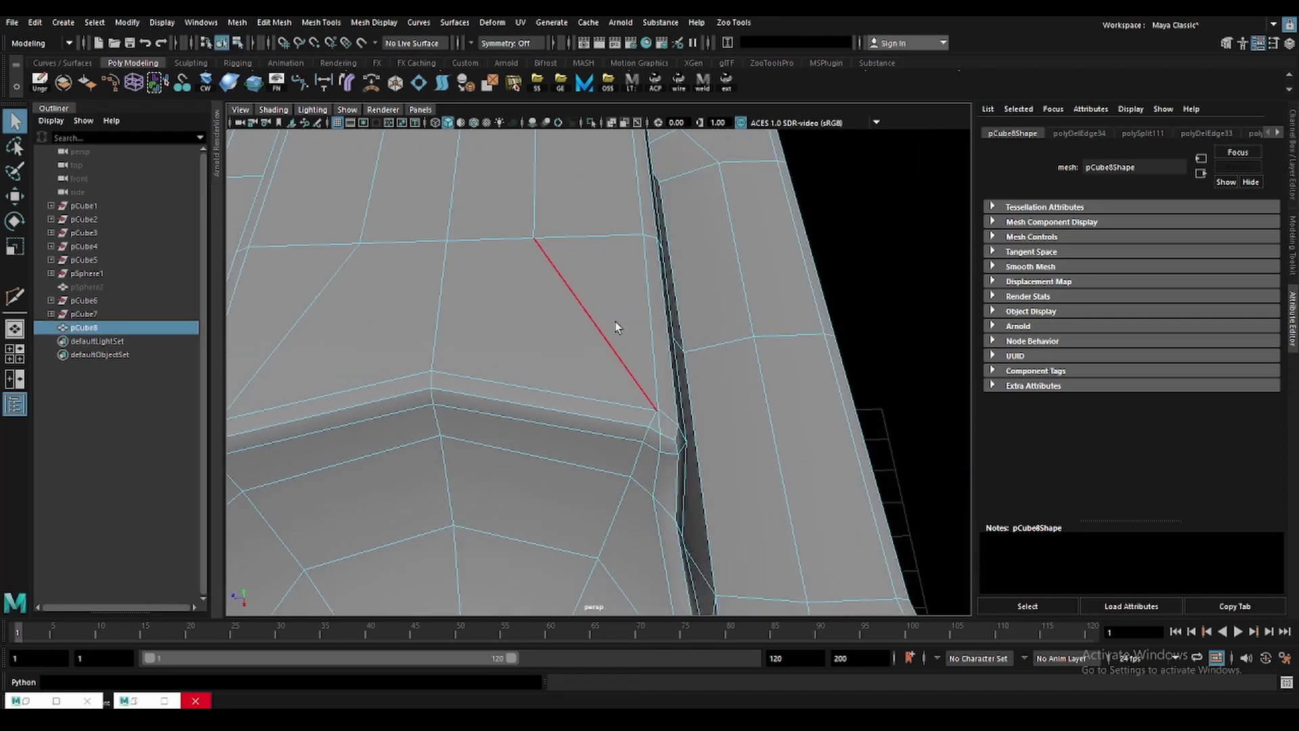
pyautogui.click(654, 415)
pyautogui.rightClick(655, 419)
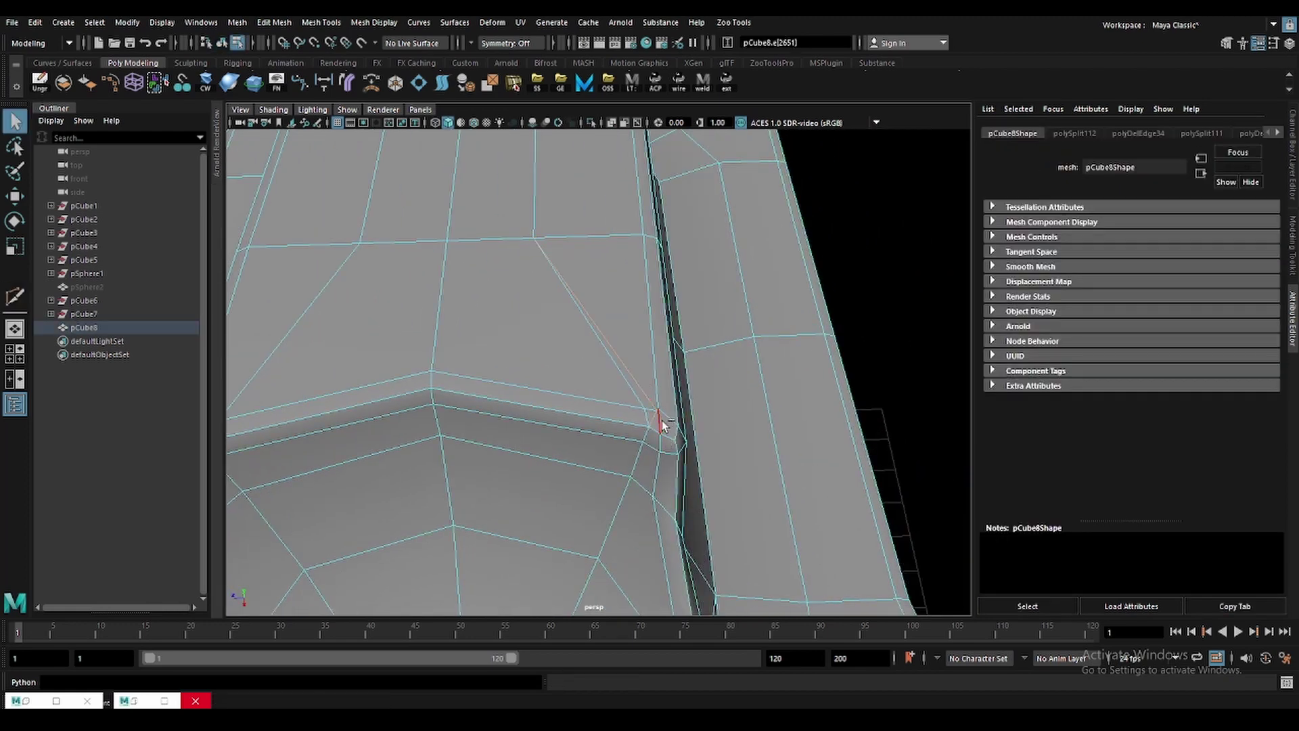
pyautogui.press('Delete')
# Reselect the car body and pick a vertex beside the bowl.
pyautogui.keyDown('alt'); pyautogui.moveTo(662, 420); pyautogui.dragTo(660, 178); pyautogui.keyUp('alt')
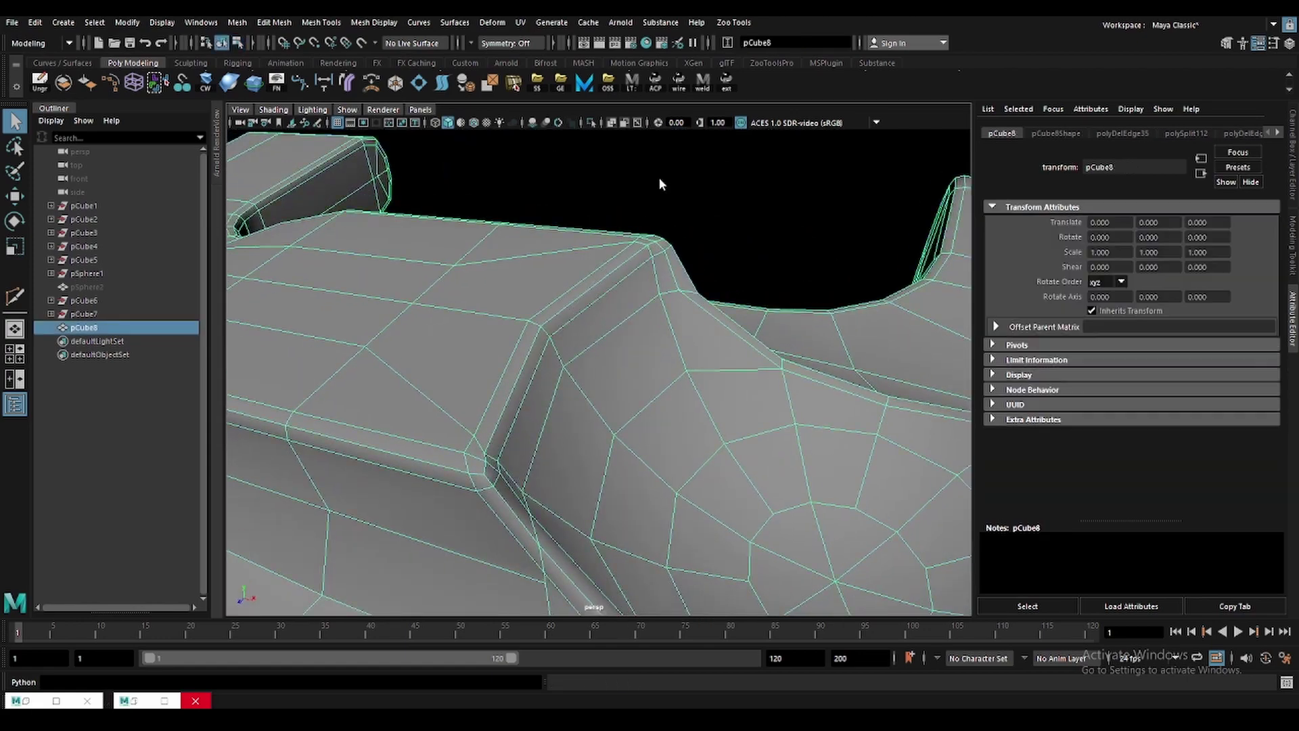
pyautogui.keyDown('shift'); pyautogui.moveTo(724, 199); pyautogui.dragTo(725, 197, button='right'); pyautogui.keyUp('shift')
pyautogui.keyDown('alt'); pyautogui.moveTo(725, 198); pyautogui.dragTo(582, 384); pyautogui.keyUp('alt')
pyautogui.click(537, 270)
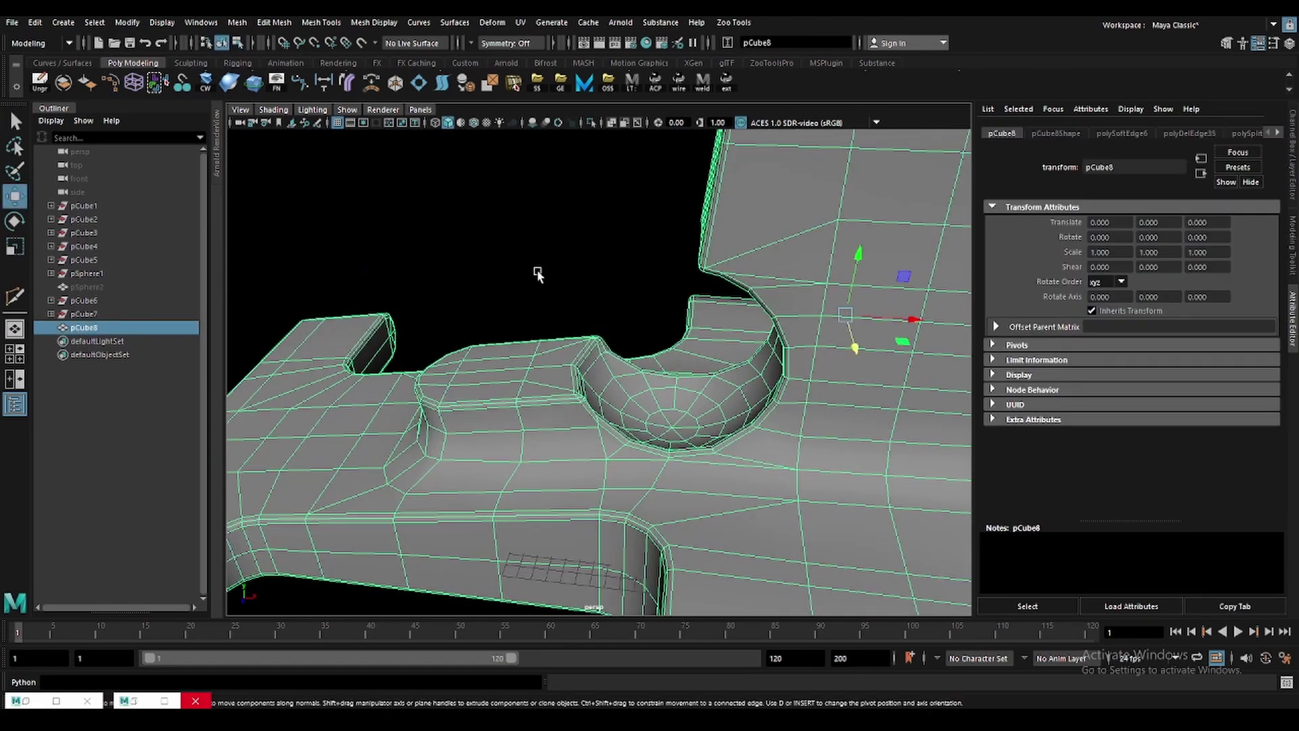
pyautogui.moveTo(537, 270)
pyautogui.keyDown('alt'); pyautogui.mouseDown()
pyautogui.moveTo(680, 443)
pyautogui.moveTo(568, 423)
pyautogui.moveTo(551, 440)
pyautogui.moveTo(639, 268)
pyautogui.moveTo(673, 351)
pyautogui.moveTo(670, 385)
pyautogui.moveTo(663, 369)
pyautogui.moveTo(601, 404)
pyautogui.mouseUp(); pyautogui.keyUp('alt')
pyautogui.click(679, 443)
pyautogui.press('F9')
pyautogui.click(658, 365)
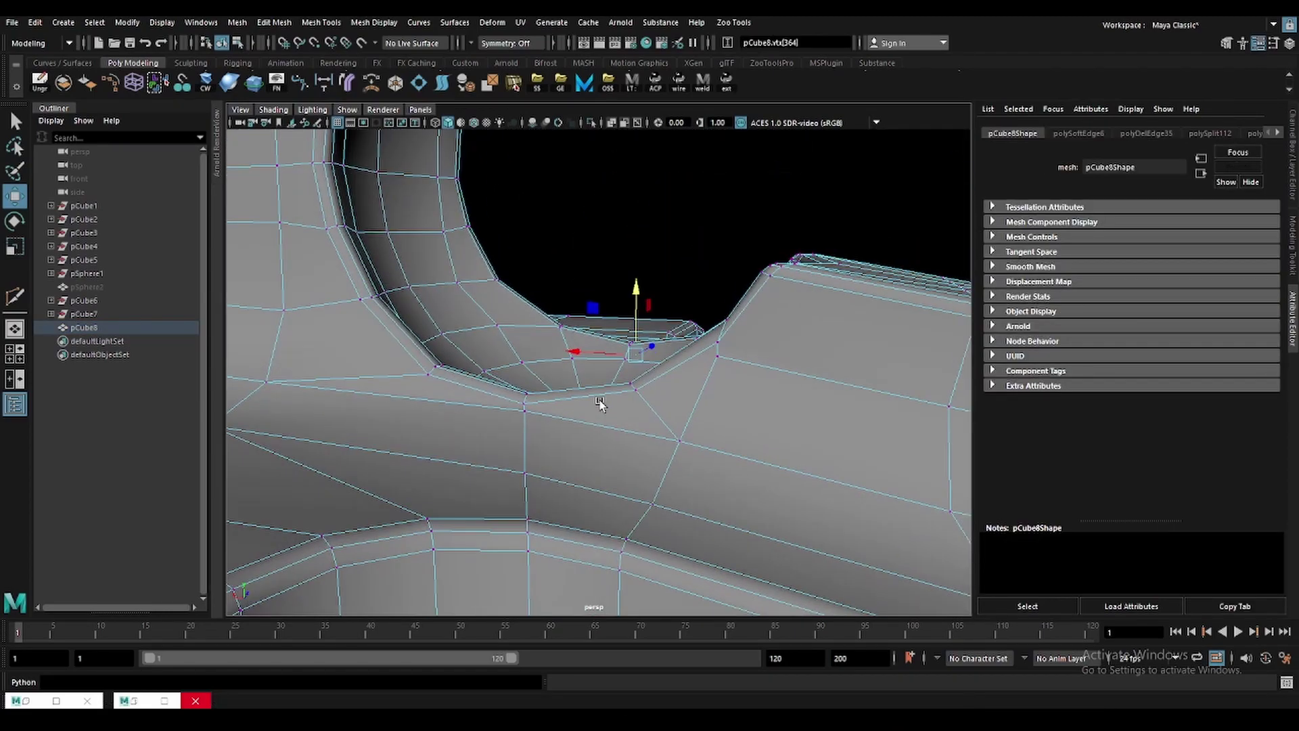
pyautogui.moveTo(527, 357)
pyautogui.keyDown('alt'); pyautogui.mouseDown()
pyautogui.moveTo(798, 378)
pyautogui.moveTo(562, 413)
pyautogui.mouseUp(); pyautogui.keyUp('alt')
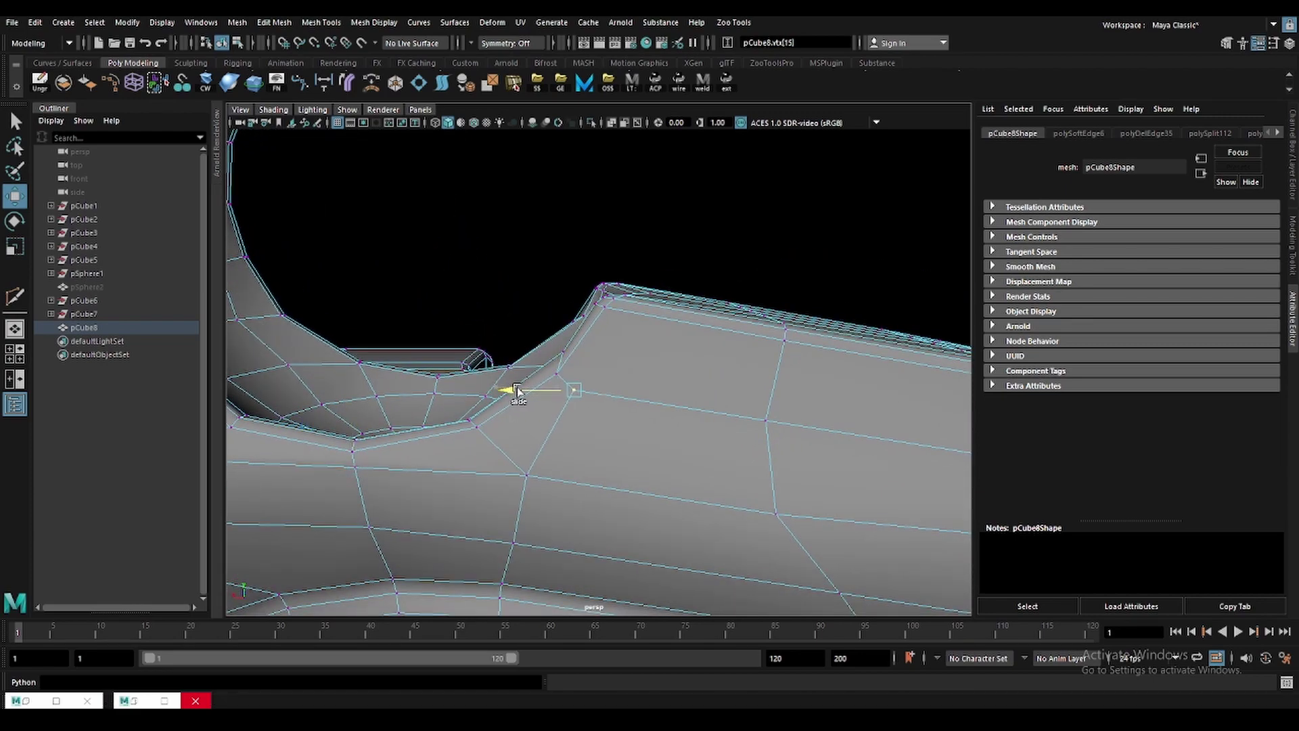
# Merge vertices beside the bowl and along the groove edge, checking the smooth preview.
pyautogui.press('3')
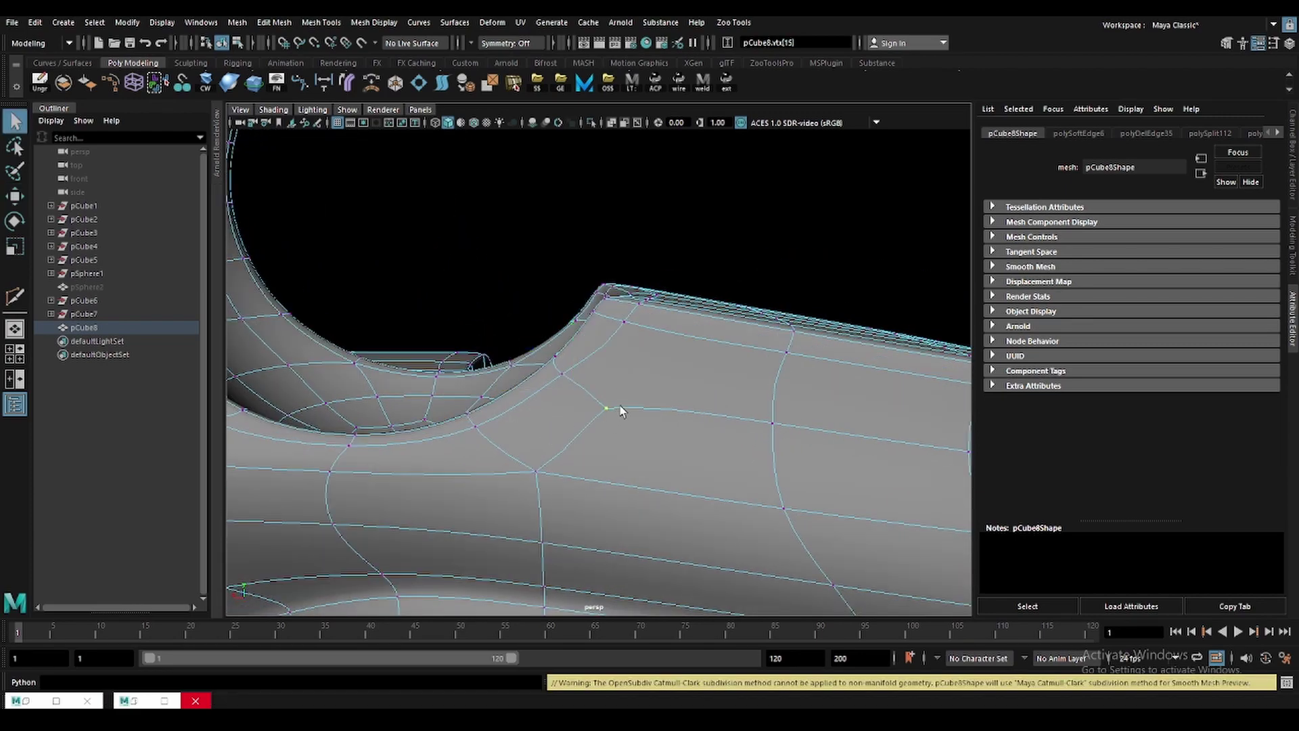
pyautogui.moveTo(620, 411); pyautogui.dragTo(589, 412)
pyautogui.keyDown('alt'); pyautogui.moveTo(789, 371); pyautogui.dragTo(761, 400); pyautogui.keyUp('alt')
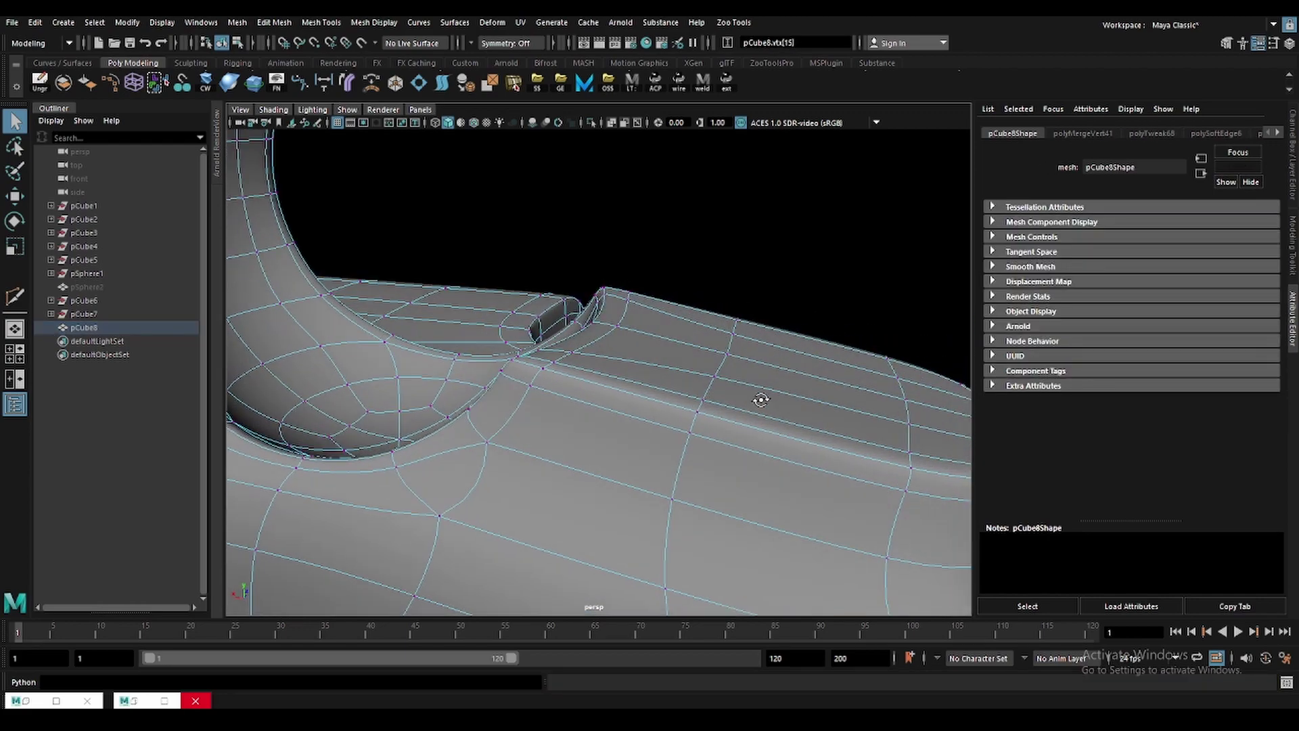
pyautogui.press('Delete')
pyautogui.moveTo(476, 477)
pyautogui.keyDown('alt'); pyautogui.mouseDown()
pyautogui.moveTo(665, 425)
pyautogui.moveTo(658, 407)
pyautogui.mouseUp(); pyautogui.keyUp('alt')
pyautogui.hotkey('ctrl', 'z')
pyautogui.press('1')
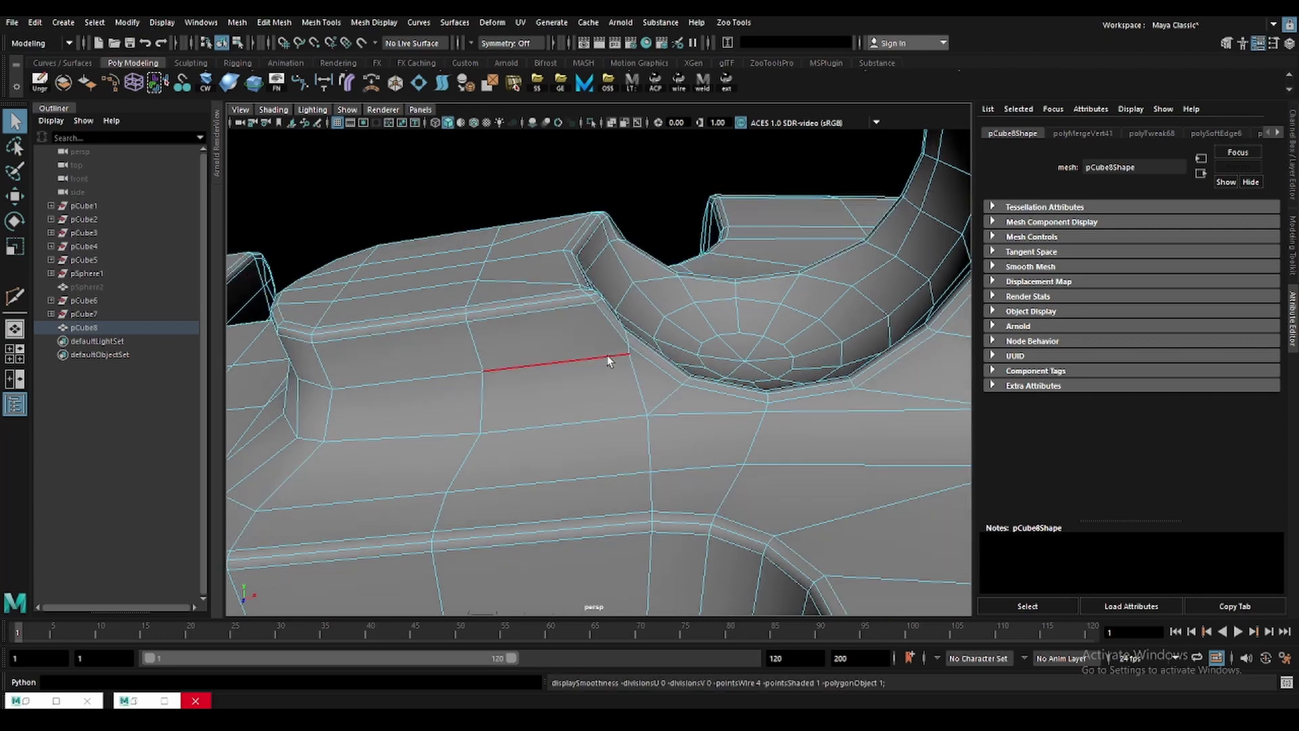
pyautogui.keyDown('alt'); pyautogui.moveTo(607, 355); pyautogui.dragTo(625, 369); pyautogui.keyUp('alt')
pyautogui.click(647, 347)
pyautogui.keyDown('shift'); pyautogui.moveTo(647, 346); pyautogui.dragTo(648, 346, button='right'); pyautogui.keyUp('shift')
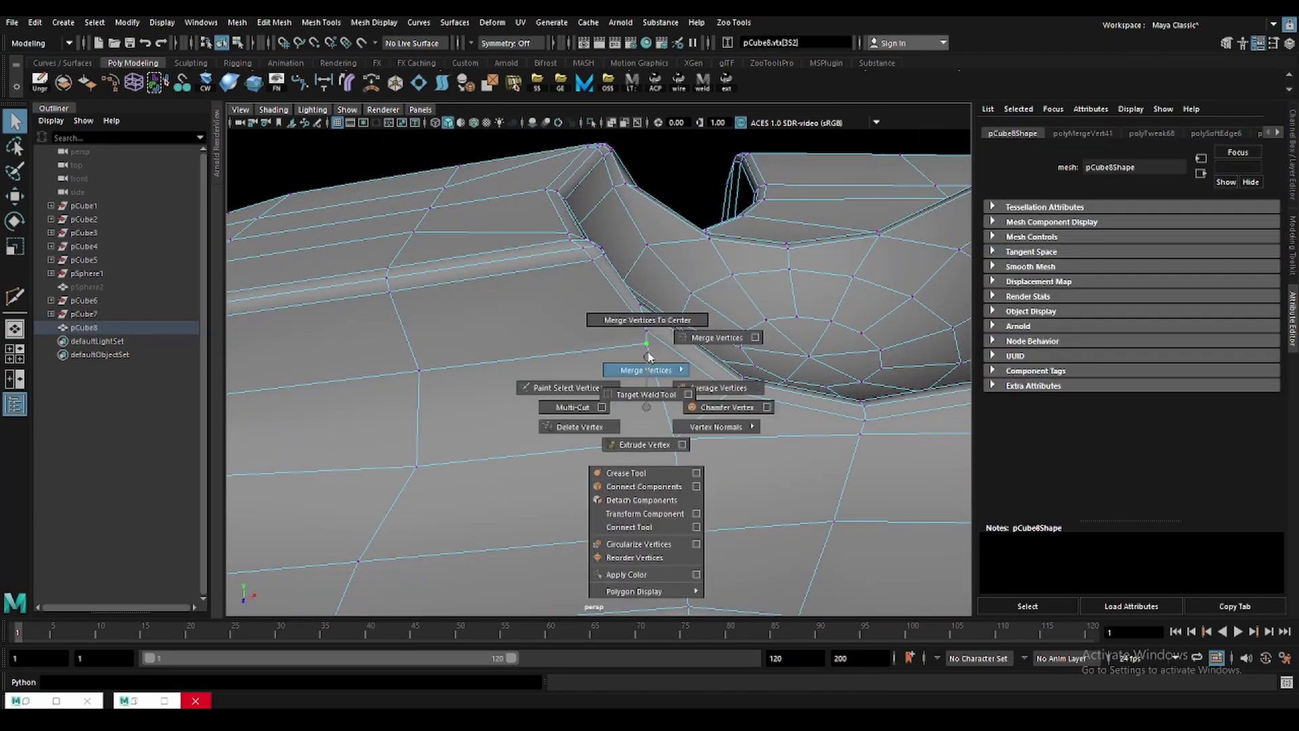
# Preview the smoothed body, undo stray face selections, and reselect the body.
pyautogui.click(688, 421)
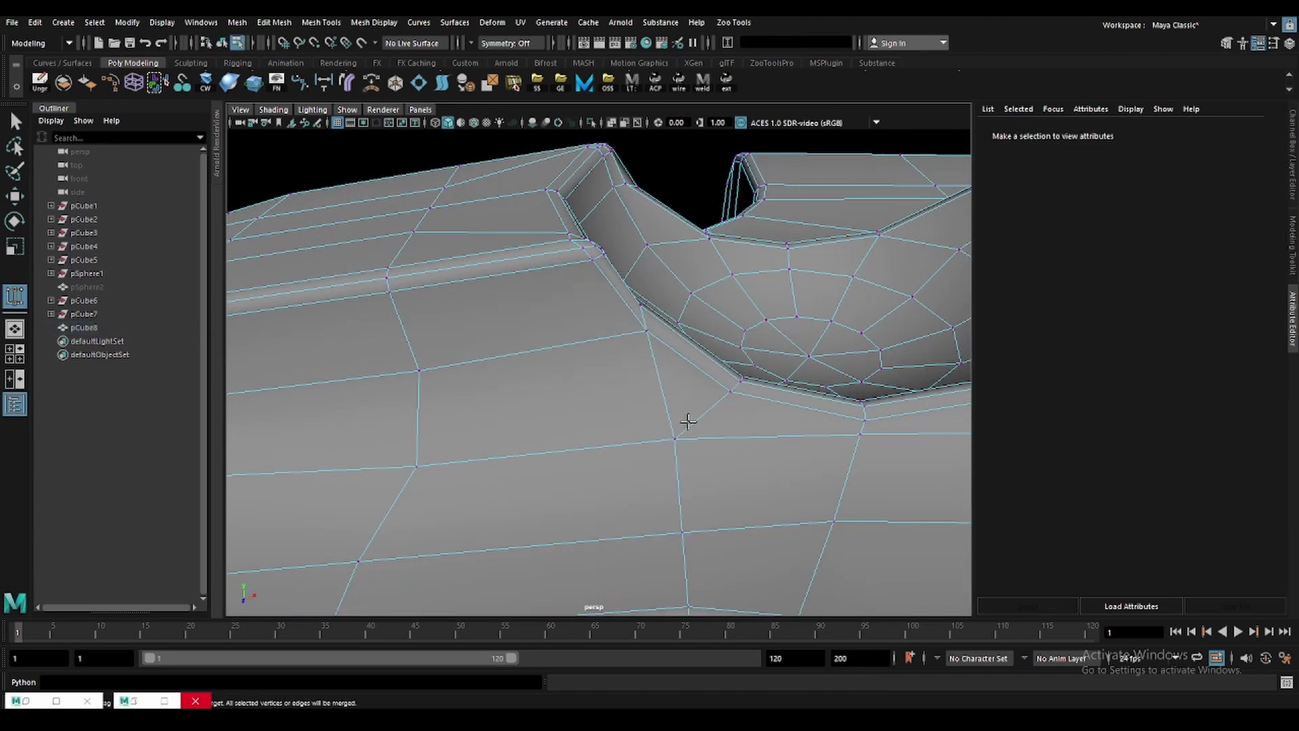
pyautogui.click(710, 411)
pyautogui.press('F8')
pyautogui.press('3')
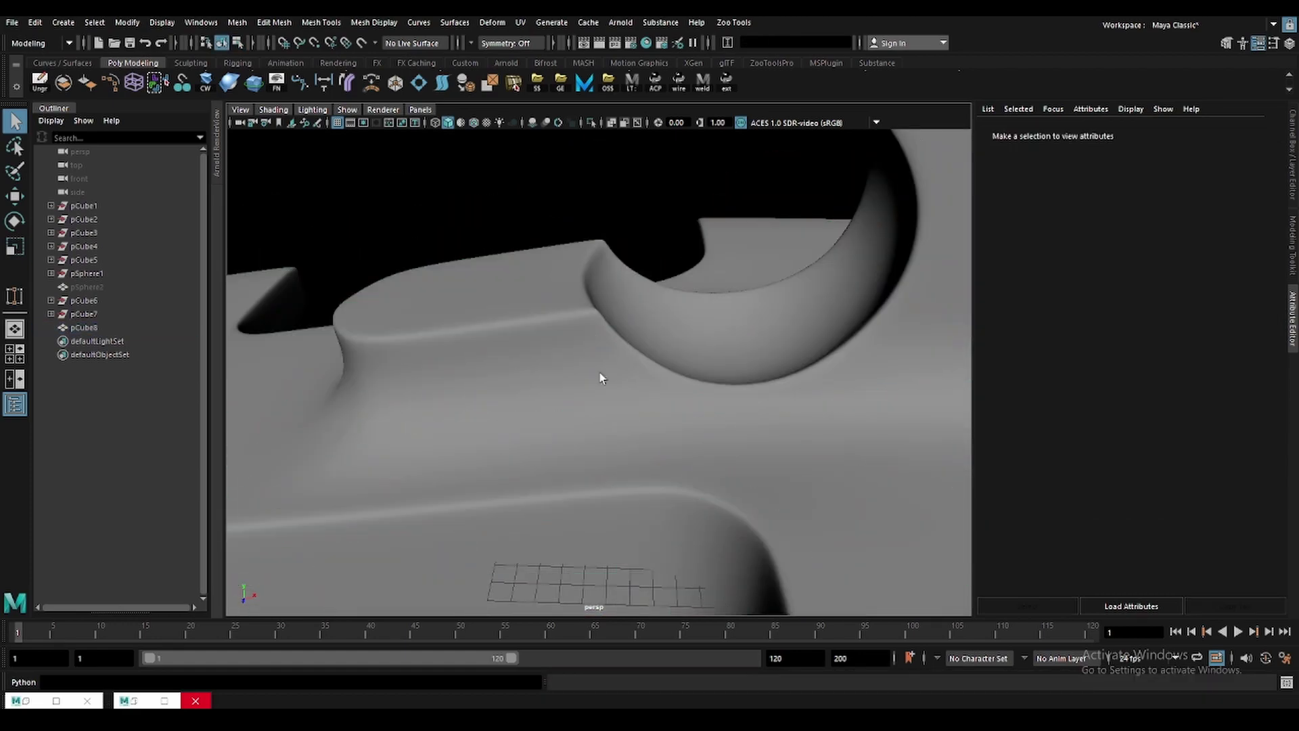
pyautogui.press('F11')
pyautogui.click(630, 371)
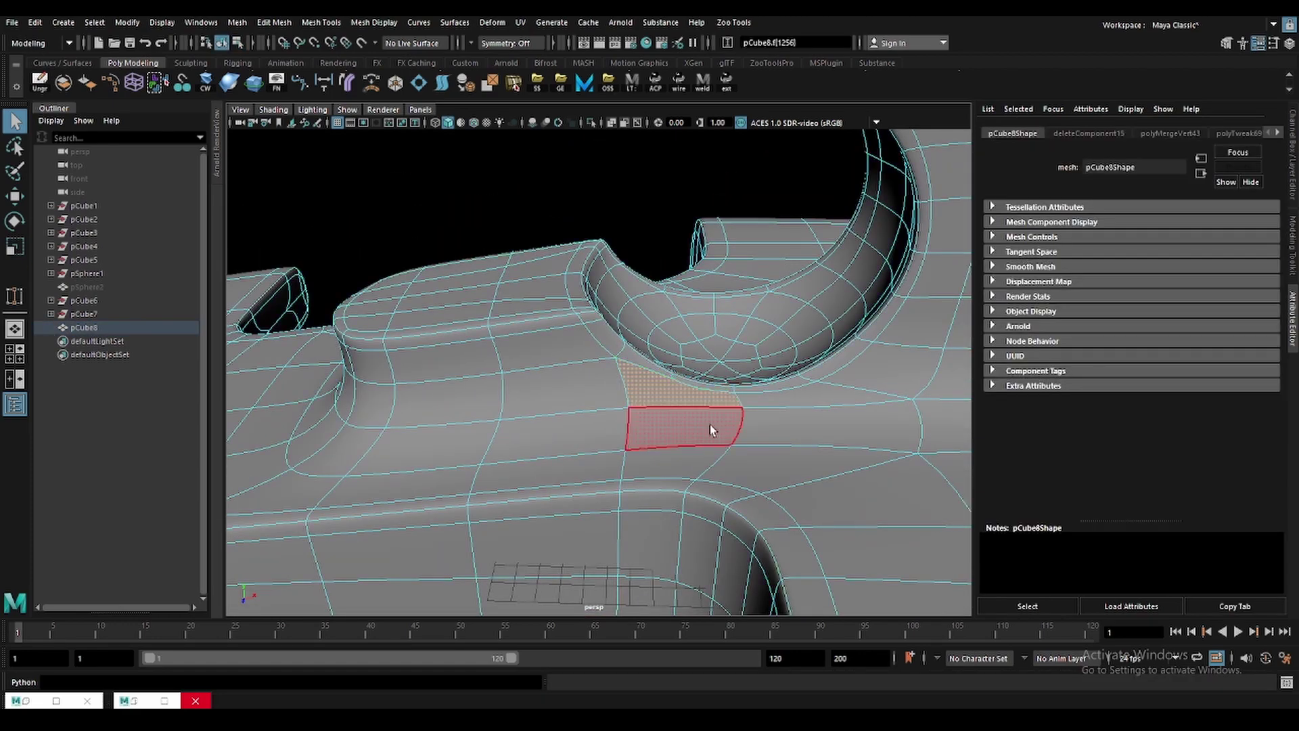
pyautogui.hotkey('ctrl', 'z')
pyautogui.hotkey('ctrl', 'z')
pyautogui.hotkey('ctrl', 'z')
pyautogui.hotkey('ctrl', 'z')
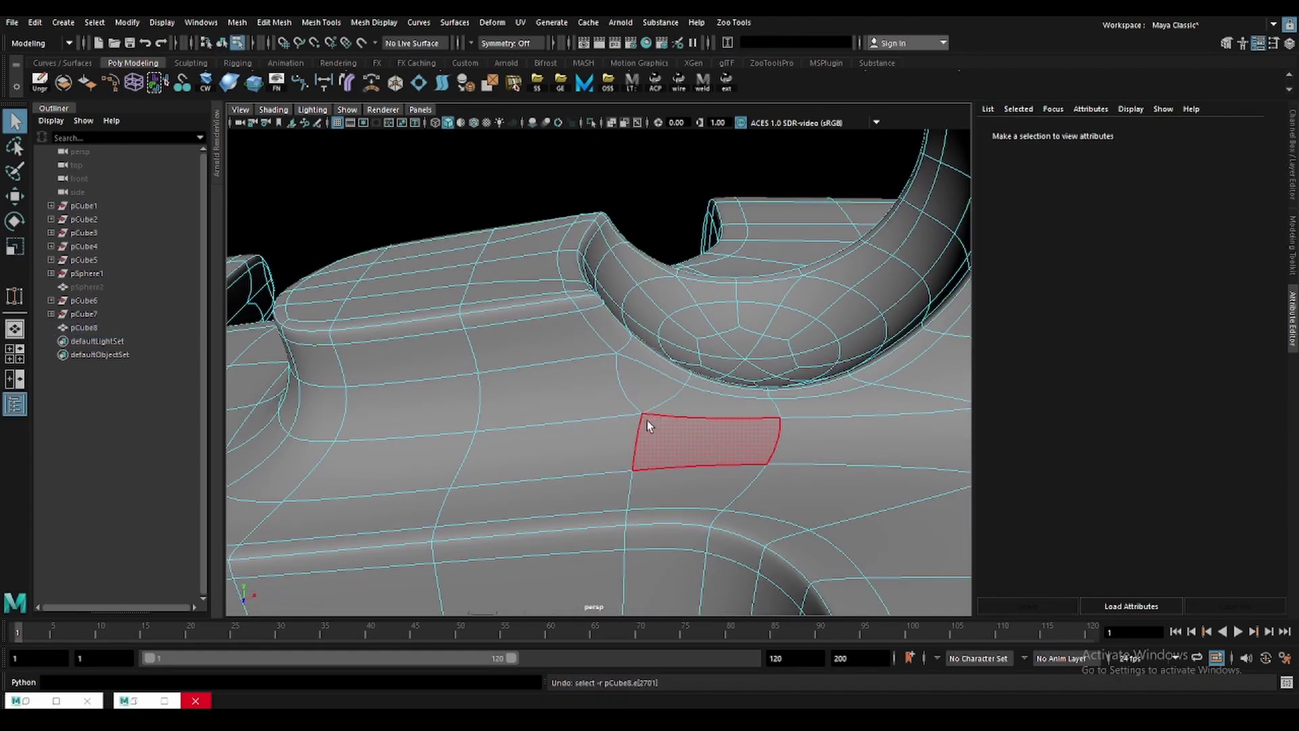
pyautogui.press('F8')
pyautogui.moveTo(635, 423)
pyautogui.keyDown('alt'); pyautogui.mouseDown()
pyautogui.moveTo(697, 429)
pyautogui.moveTo(696, 386)
pyautogui.moveTo(626, 326)
pyautogui.moveTo(776, 356)
pyautogui.moveTo(705, 368)
pyautogui.mouseUp(); pyautogui.keyUp('alt')
pyautogui.hotkey('ctrl', 'z')
pyautogui.click(620, 350)
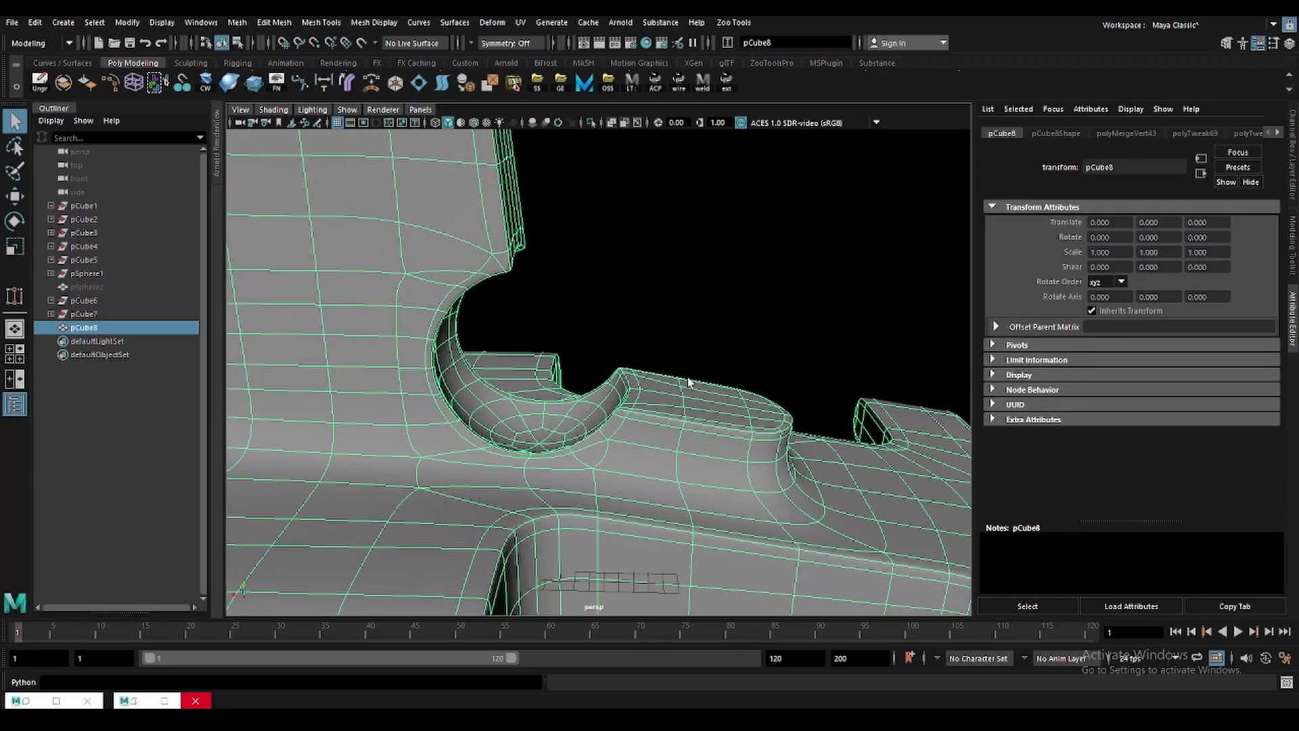
pyautogui.moveTo(619, 351)
pyautogui.keyDown('alt'); pyautogui.mouseDown()
pyautogui.moveTo(673, 293)
pyautogui.moveTo(741, 266)
pyautogui.moveTo(509, 265)
pyautogui.moveTo(484, 247)
pyautogui.moveTo(736, 336)
pyautogui.moveTo(717, 326)
pyautogui.mouseUp(); pyautogui.keyUp('alt')
# Delete two unneeded edges beside the curved cutout.
pyautogui.click(655, 302)
pyautogui.press('F10')
pyautogui.click(624, 279)
pyautogui.press('Delete')
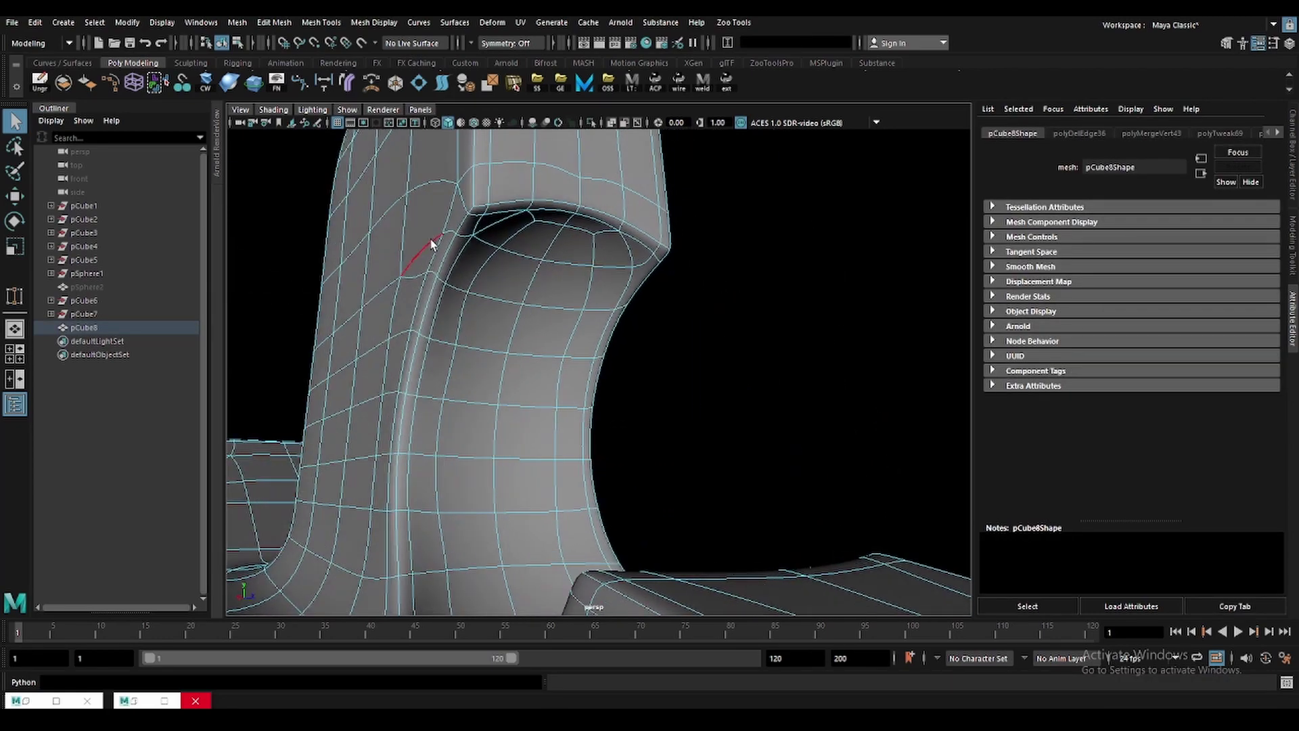
pyautogui.press('Delete')
pyautogui.moveTo(510, 257)
pyautogui.keyDown('alt'); pyautogui.mouseDown()
pyautogui.moveTo(484, 306)
pyautogui.moveTo(347, 260)
pyautogui.moveTo(511, 346)
pyautogui.moveTo(684, 232)
pyautogui.moveTo(587, 249)
pyautogui.mouseUp(); pyautogui.keyUp('alt')
pyautogui.press('F8')
pyautogui.hotkey('ctrl', 'shift', 'h')
pyautogui.hotkey('ctrl', 'z')
pyautogui.hotkey('ctrl', 'z')
pyautogui.hotkey('ctrl', 'z')
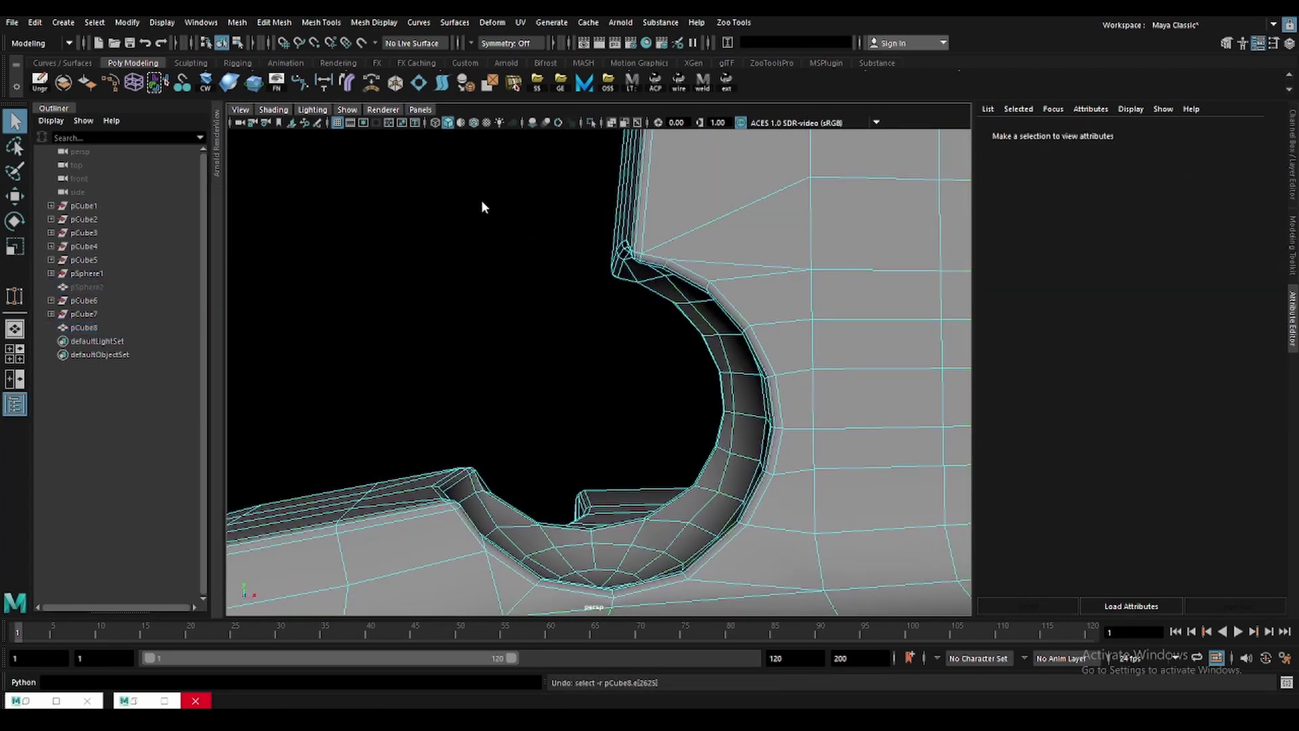
pyautogui.hotkey('ctrl', 'z')
# Unhide the helmet sphere pSphere2 and nudge one visor edge into position.
pyautogui.click(87, 287)
pyautogui.hotkey('shift', 'h')
pyautogui.click(338, 298)
pyautogui.click(553, 339)
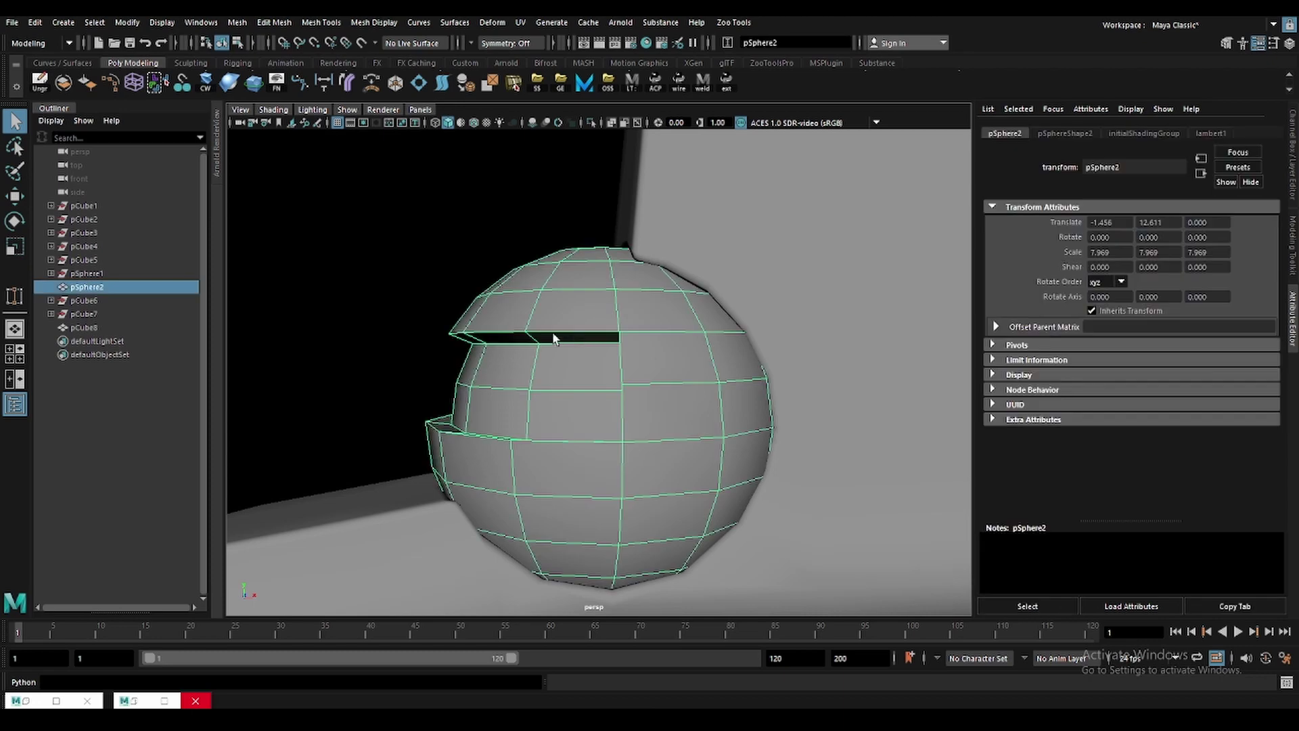
pyautogui.keyDown('alt'); pyautogui.moveTo(626, 407); pyautogui.dragTo(514, 352); pyautogui.keyUp('alt')
pyautogui.press('F10')
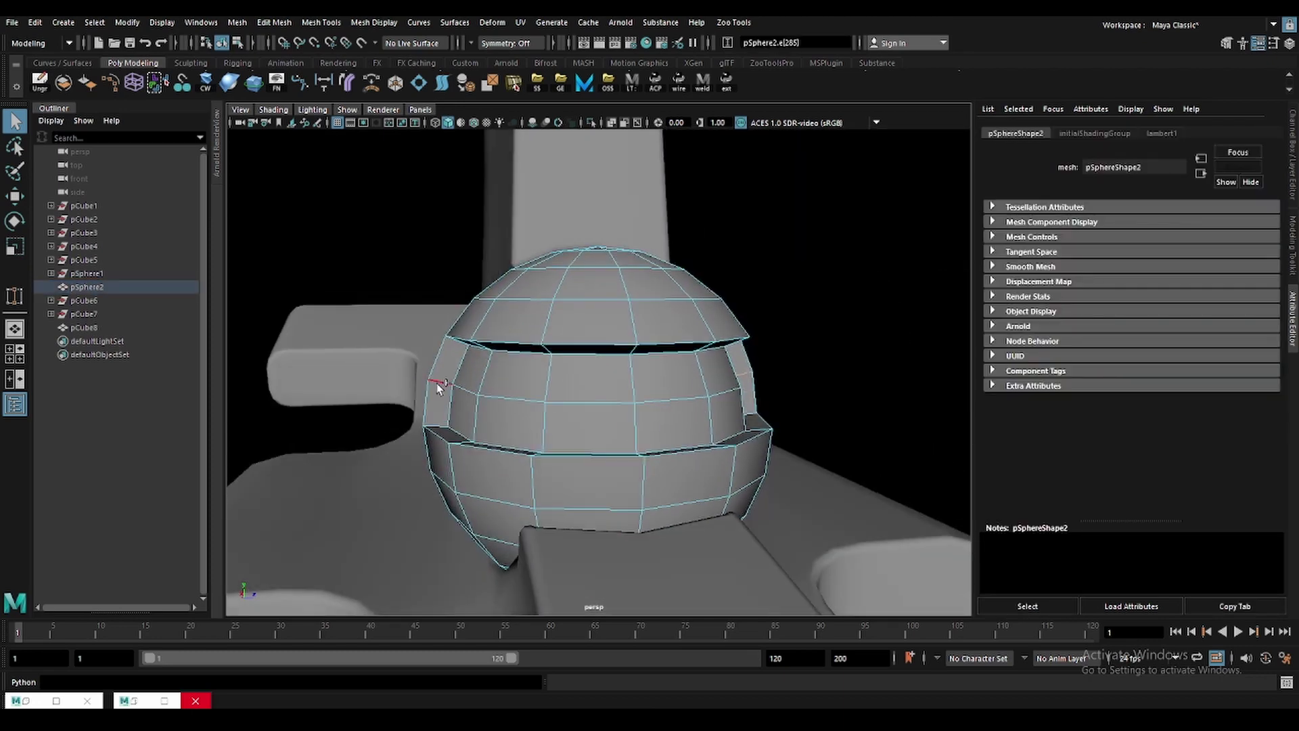
pyautogui.click(613, 379)
pyautogui.press('w')
pyautogui.moveTo(642, 431)
pyautogui.keyDown('alt'); pyautogui.mouseDown()
pyautogui.moveTo(673, 380)
pyautogui.moveTo(604, 415)
pyautogui.mouseUp(); pyautogui.keyUp('alt')
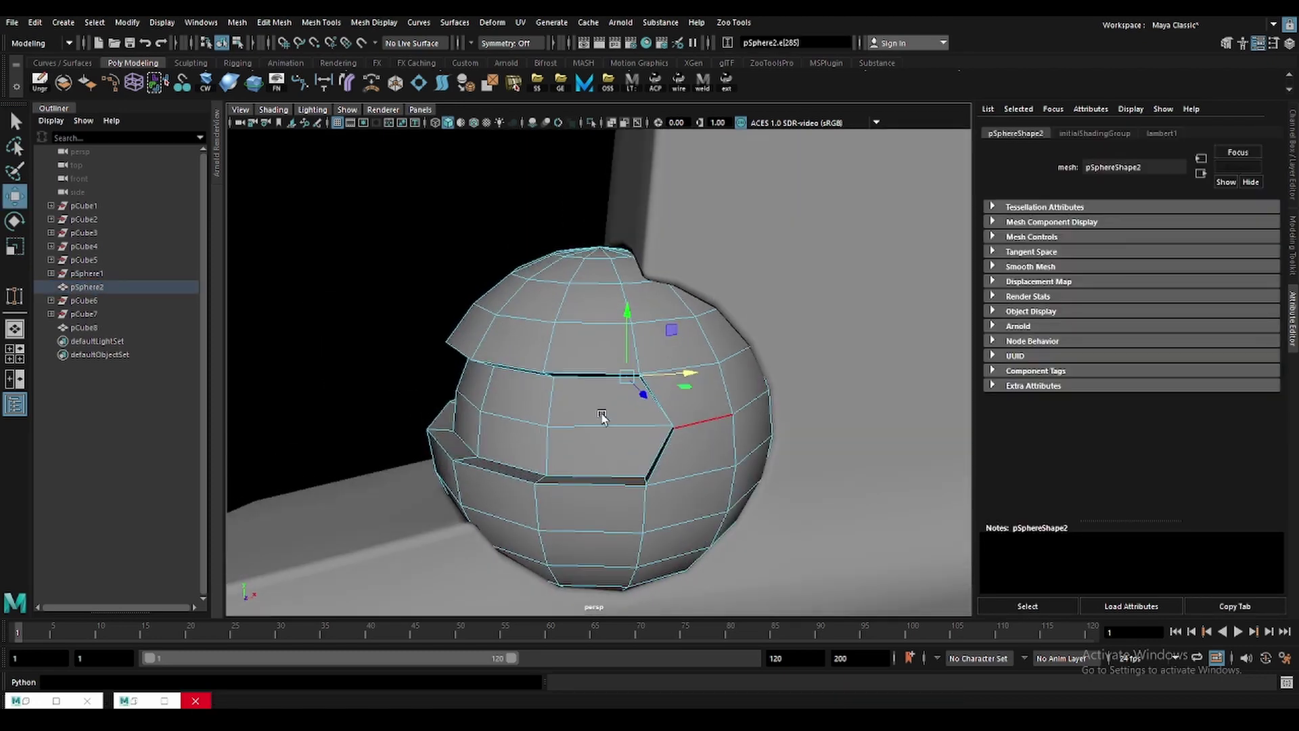
pyautogui.press('q')
# Select the edge loops around the helmet's visor opening.
pyautogui.scroll(3, 585, 372)
pyautogui.scroll(4, 655, 245)
pyautogui.doubleClick(655, 241)
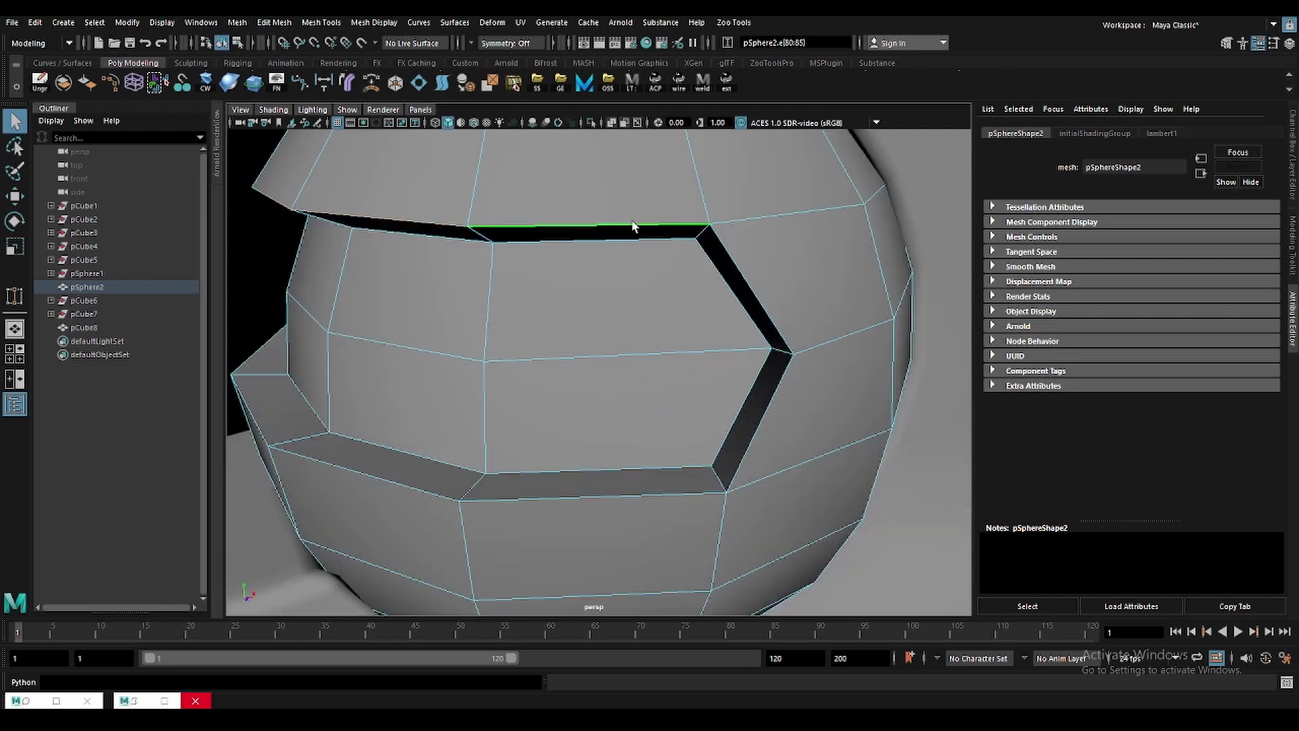
pyautogui.scroll(-3, 588, 458)
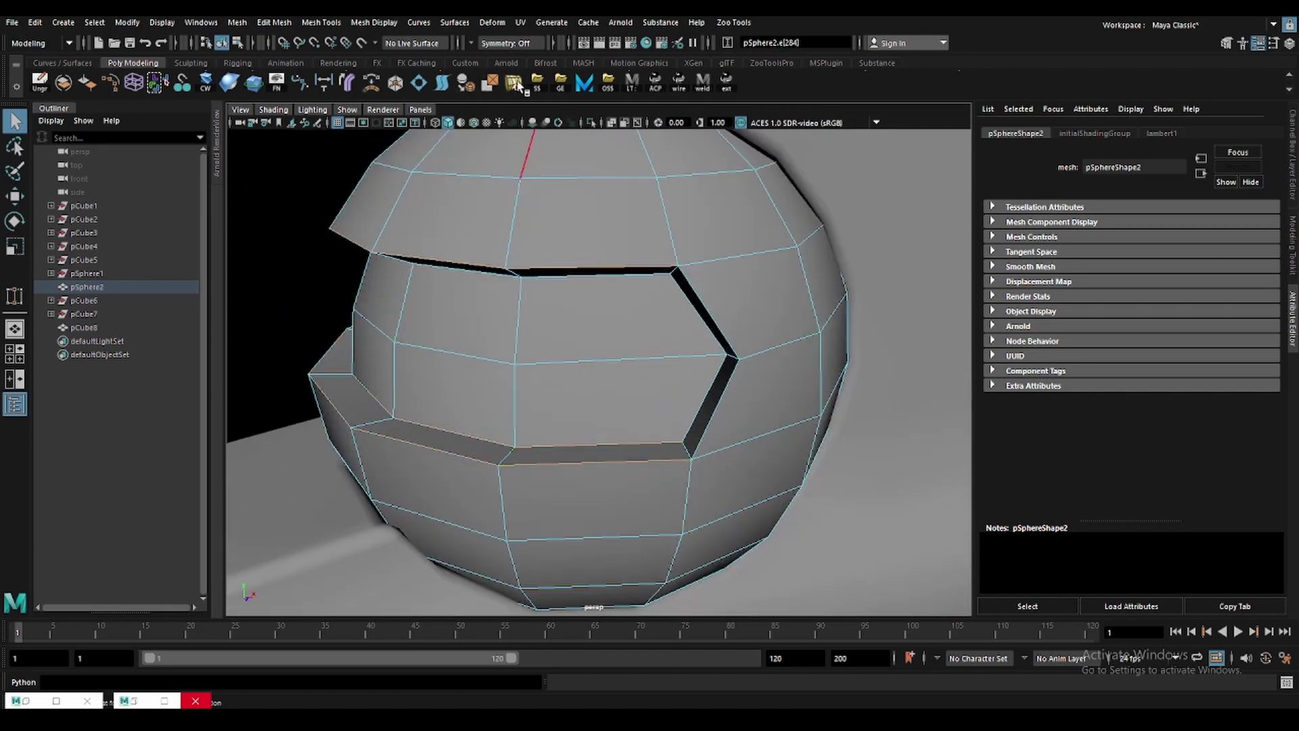
pyautogui.keyDown('alt'); pyautogui.moveTo(629, 341); pyautogui.dragTo(660, 363); pyautogui.keyUp('alt')
pyautogui.hotkey('ctrl', 'z')
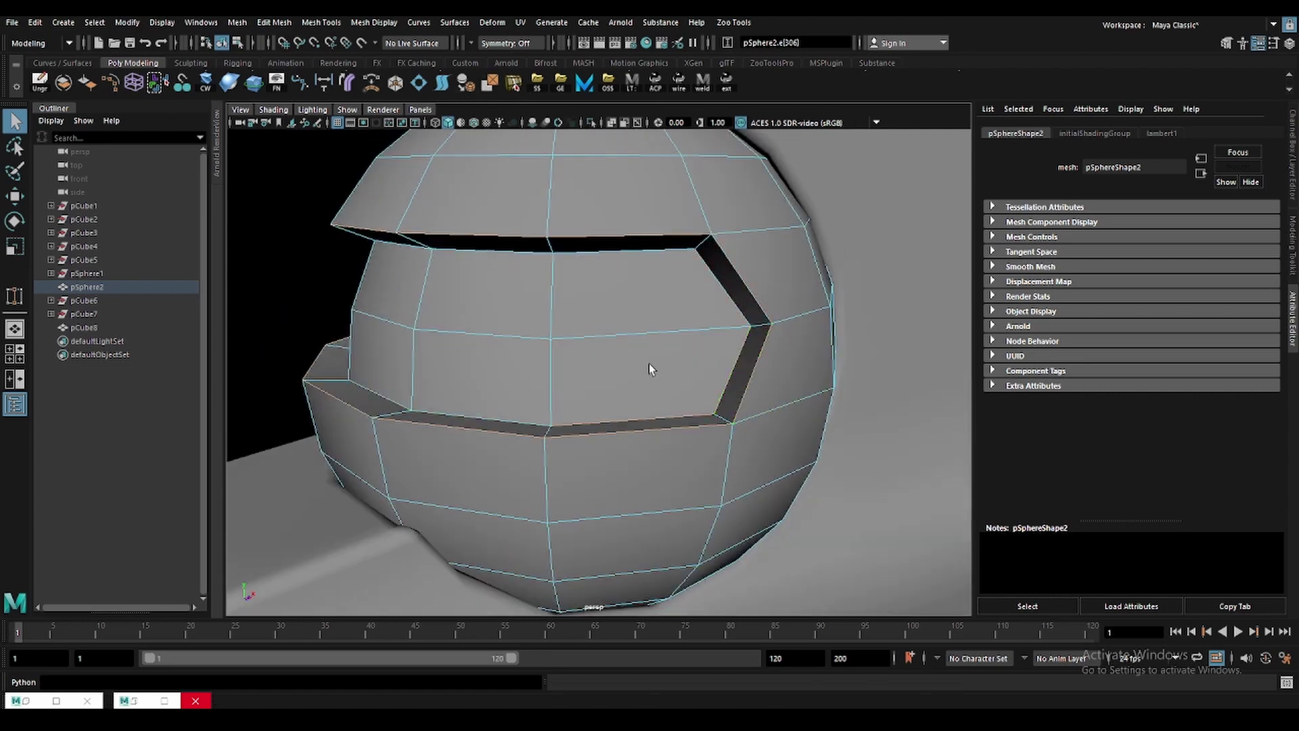
pyautogui.keyDown('alt'); pyautogui.moveTo(653, 254); pyautogui.dragTo(631, 278); pyautogui.keyUp('alt')
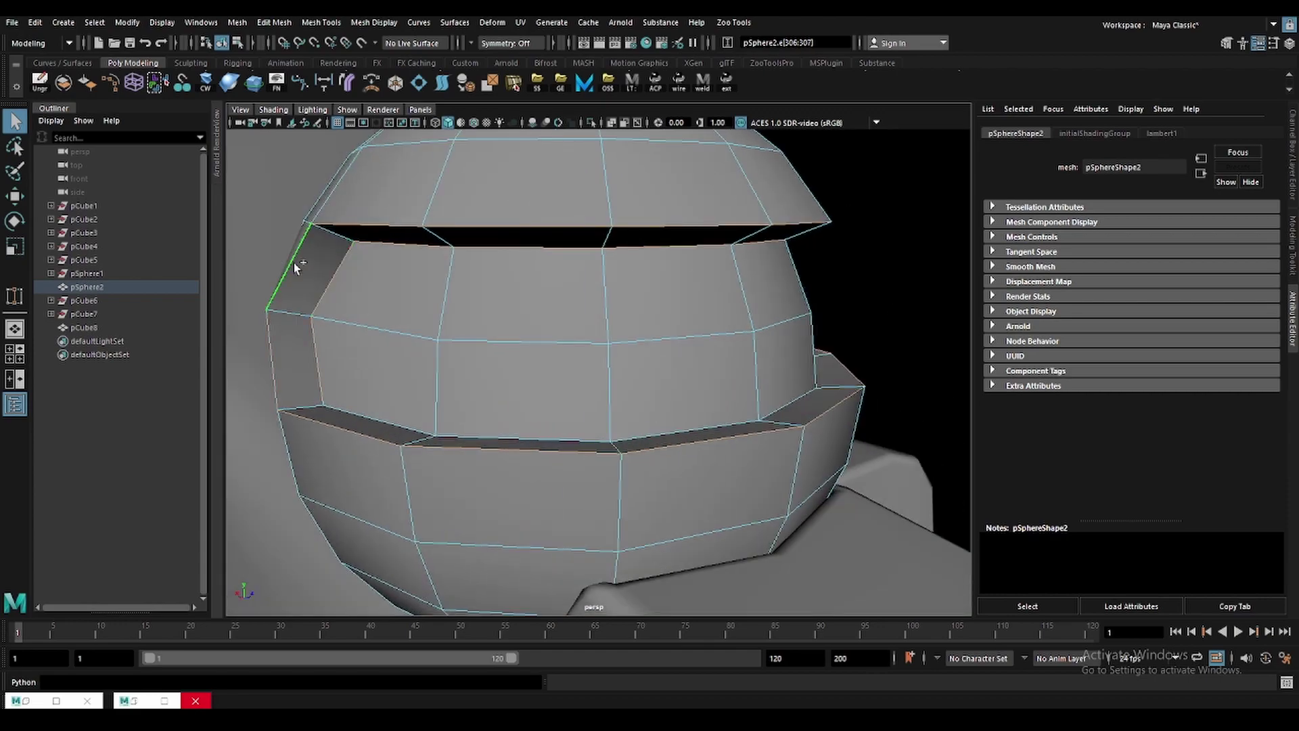
pyautogui.scroll(-5, 294, 263)
# Bevel the visor edges with a fraction of about 0.253.
pyautogui.press('4')
pyautogui.moveTo(391, 301)
pyautogui.keyDown('alt'); pyautogui.mouseDown()
pyautogui.moveTo(823, 368)
pyautogui.moveTo(627, 382)
pyautogui.moveTo(525, 423)
pyautogui.moveTo(574, 406)
pyautogui.mouseUp(); pyautogui.keyUp('alt')
pyautogui.press('5')
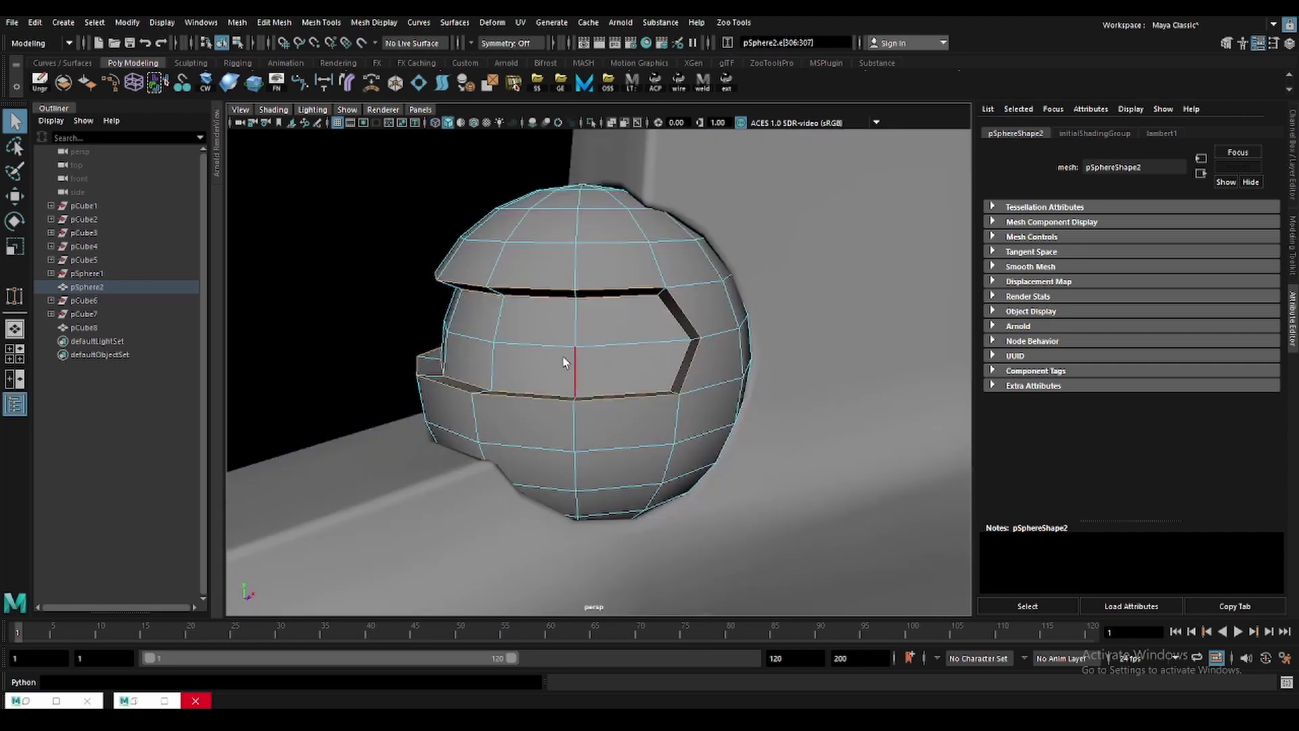
pyautogui.moveTo(1150, 250); pyautogui.dragTo(1174, 257)
pyautogui.press('w')
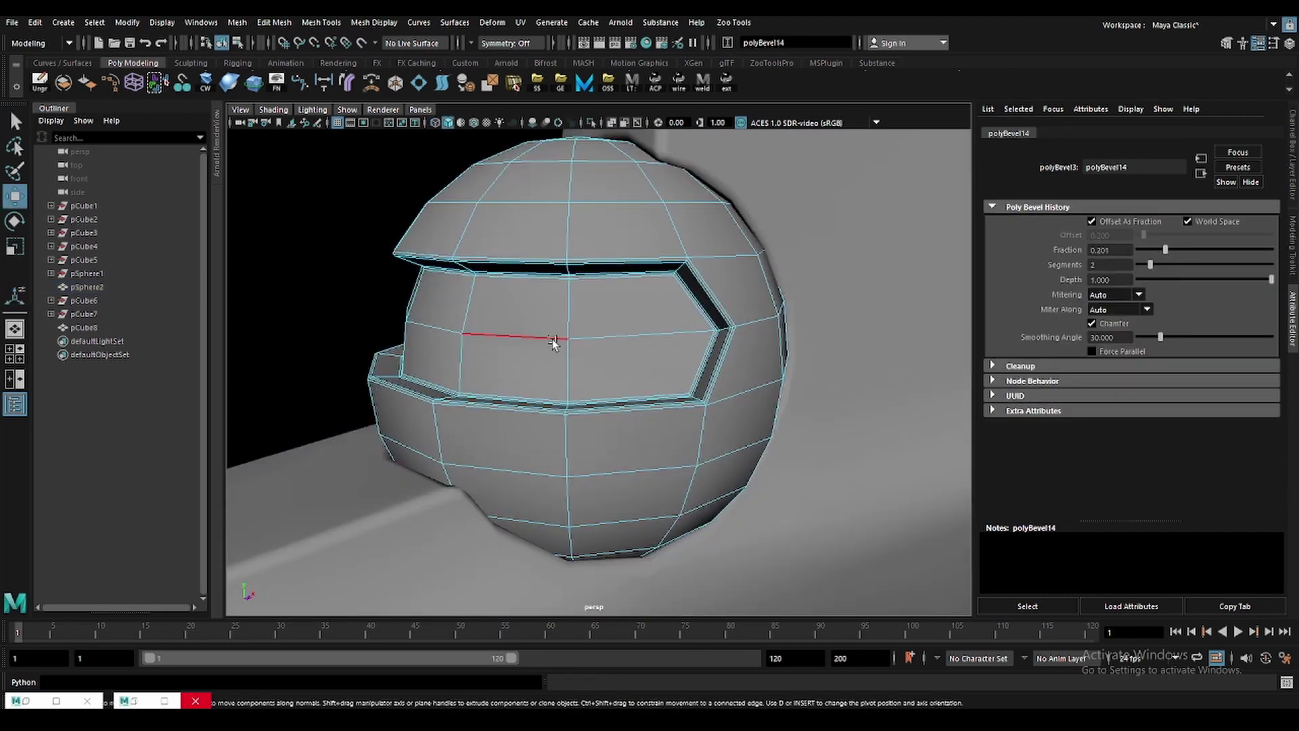
# Save the car scene with the bevelled helmet.
pyautogui.press('F8')
pyautogui.keyDown('alt'); pyautogui.moveTo(555, 352); pyautogui.dragTo(609, 375); pyautogui.keyUp('alt')
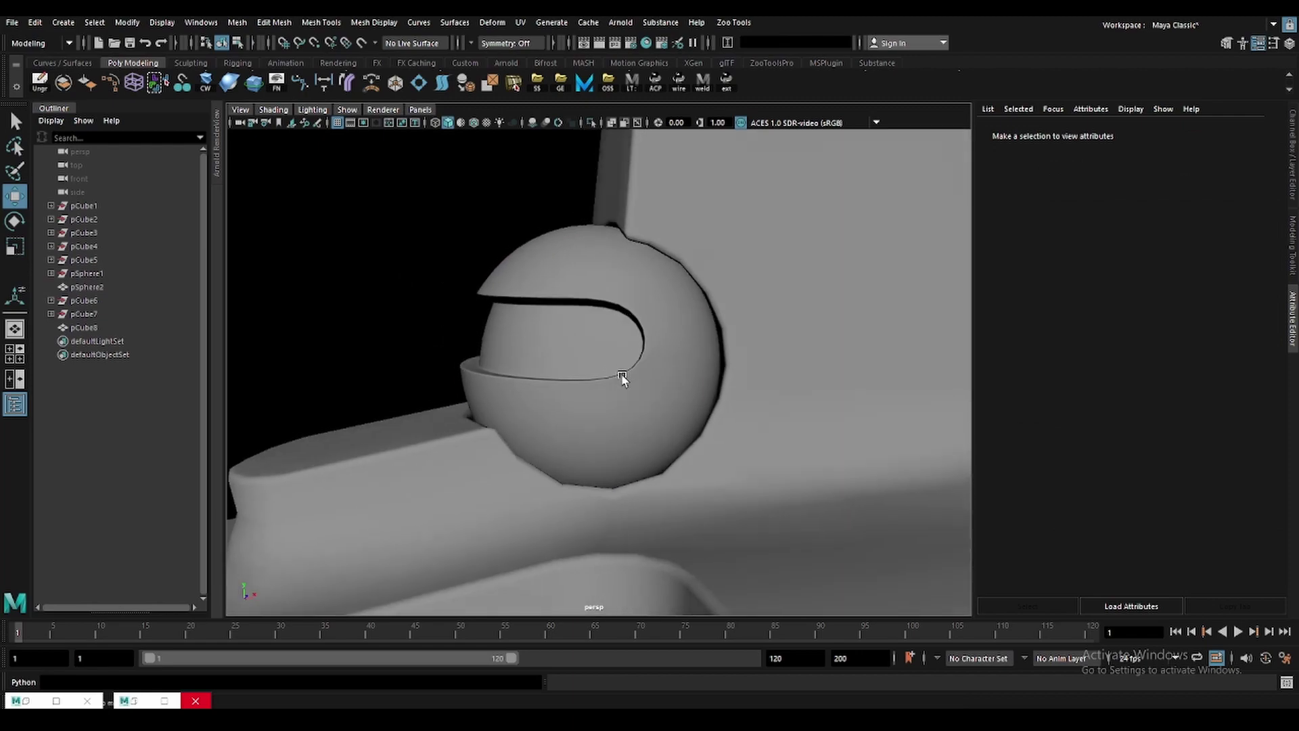
pyautogui.click(609, 374)
pyautogui.hotkey('ctrl', 's')
# Orbit around the smoothed car body to inspect it from the side.
pyautogui.click(487, 203)
pyautogui.keyDown('alt'); pyautogui.moveTo(487, 203); pyautogui.dragTo(768, 211); pyautogui.keyUp('alt')
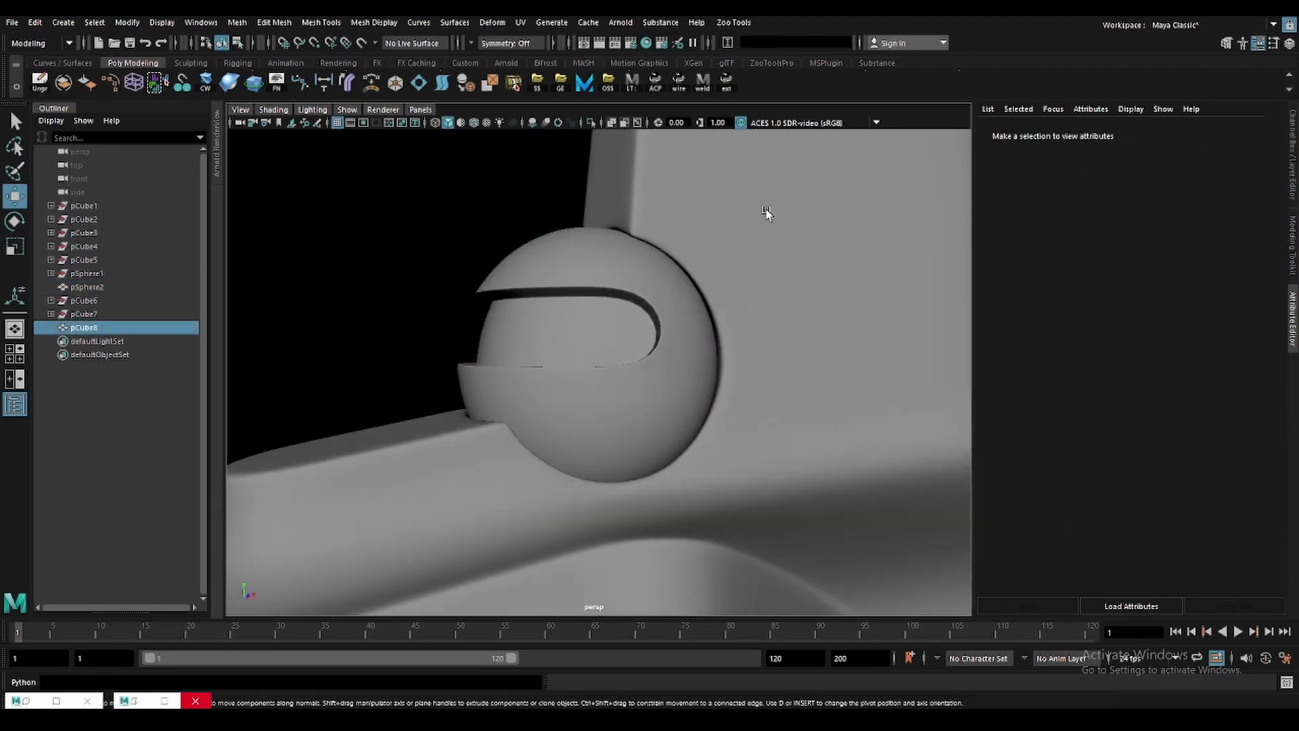
pyautogui.click(695, 276)
pyautogui.scroll(-3, 696, 275)
pyautogui.keyDown('alt'); pyautogui.moveTo(696, 275); pyautogui.dragTo(689, 277); pyautogui.keyUp('alt')
pyautogui.scroll(-3, 745, 193)
pyautogui.click(745, 193)
pyautogui.keyDown('alt'); pyautogui.moveTo(745, 193); pyautogui.dragTo(725, 235); pyautogui.keyUp('alt')
pyautogui.scroll(2, 715, 246)
pyautogui.scroll(2, 717, 264)
pyautogui.hotkey('ctrl', 'a')
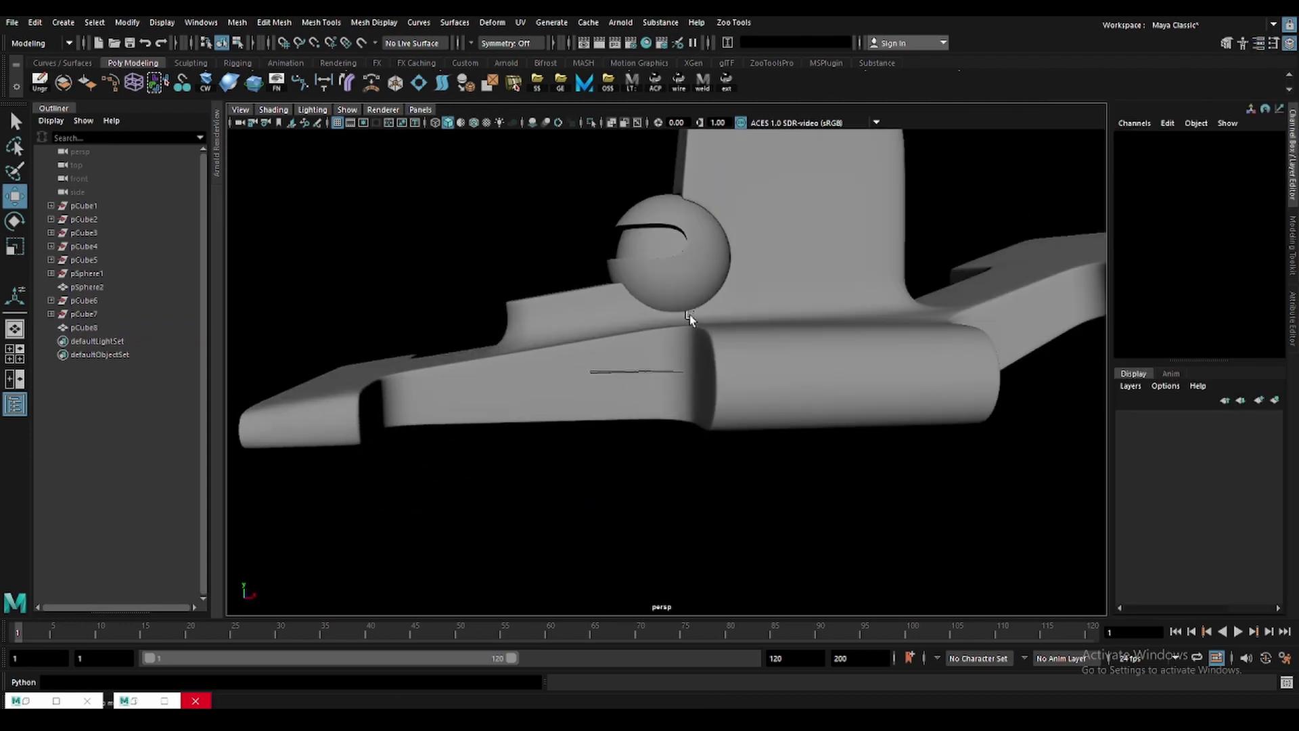
pyautogui.scroll(2, 677, 314)
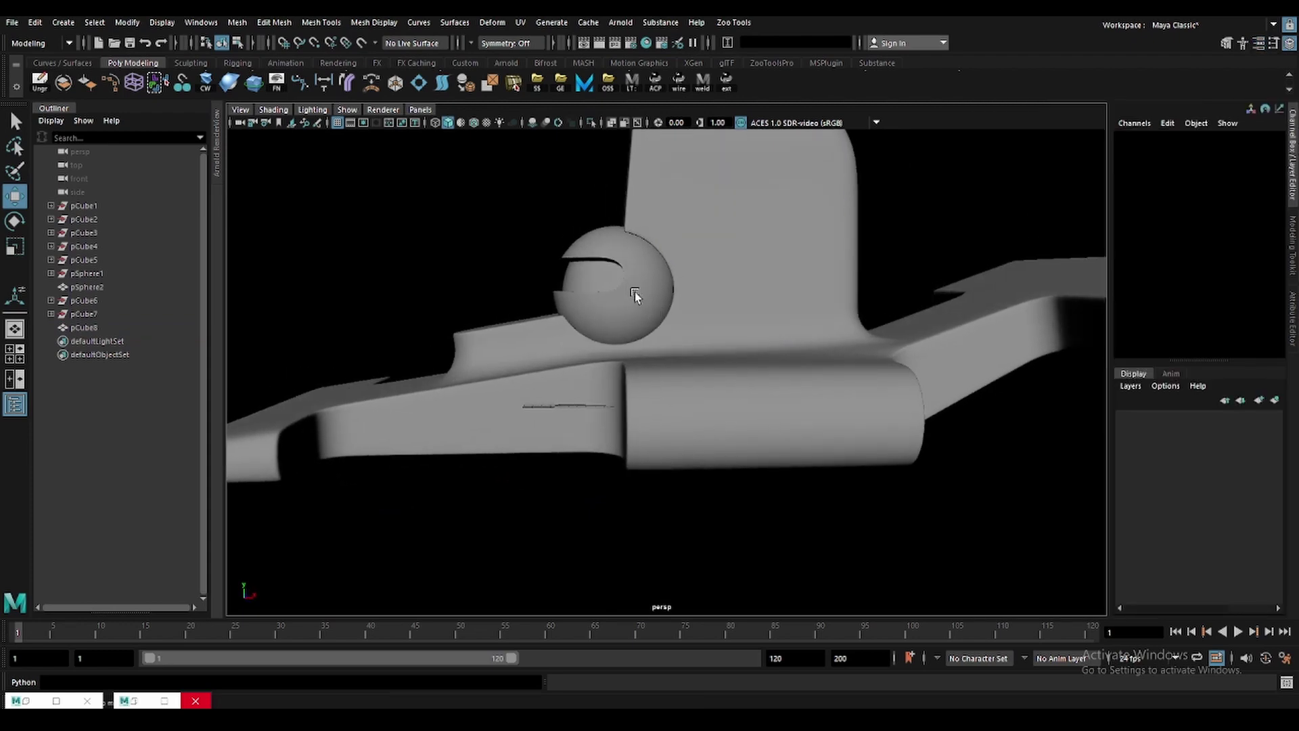
# Check the helmet's fit in the cockpit from above, side and rear views.
pyautogui.moveTo(635, 295)
pyautogui.keyDown('alt'); pyautogui.mouseDown()
pyautogui.moveTo(700, 291)
pyautogui.moveTo(714, 334)
pyautogui.moveTo(542, 365)
pyautogui.mouseUp(); pyautogui.keyUp('alt')
pyautogui.scroll(-2, 662, 293)
pyautogui.scroll(3, 670, 353)
pyautogui.click(529, 380)
pyautogui.press('r')
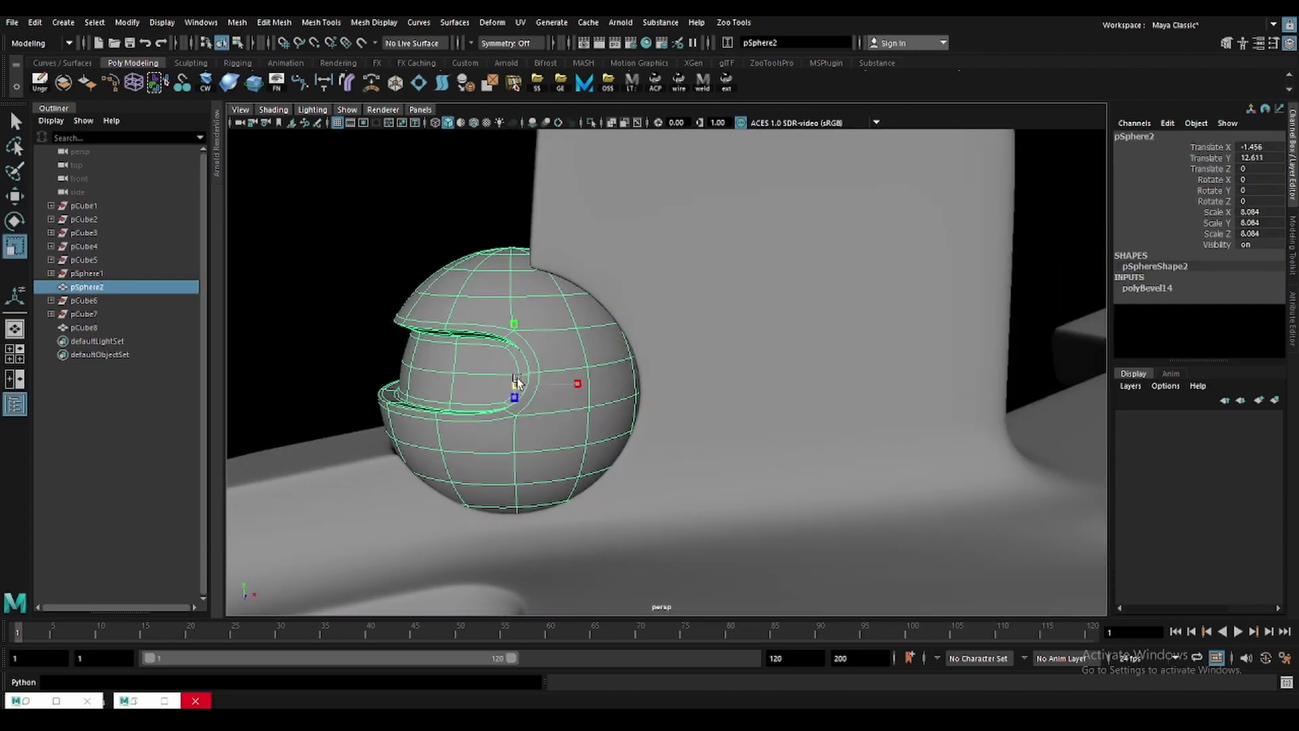
pyautogui.click(335, 263)
pyautogui.moveTo(336, 263)
pyautogui.keyDown('alt'); pyautogui.mouseDown()
pyautogui.moveTo(519, 366)
pyautogui.moveTo(623, 383)
pyautogui.moveTo(615, 347)
pyautogui.moveTo(560, 325)
pyautogui.mouseUp(); pyautogui.keyUp('alt')
pyautogui.scroll(2, 634, 390)
pyautogui.scroll(-2, 634, 390)
pyautogui.click(688, 385)
pyautogui.click(379, 246)
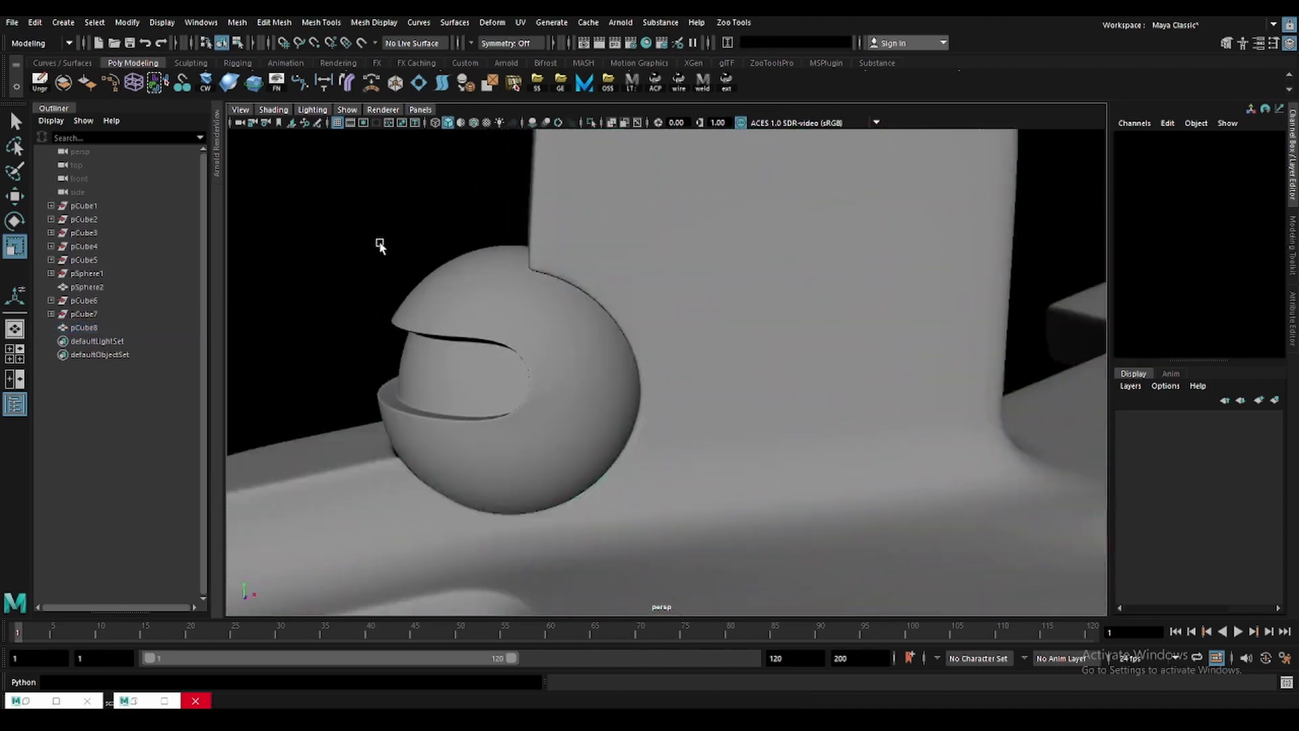
pyautogui.moveTo(379, 245)
pyautogui.keyDown('alt'); pyautogui.mouseDown()
pyautogui.moveTo(582, 274)
pyautogui.moveTo(827, 512)
pyautogui.mouseUp(); pyautogui.keyUp('alt')
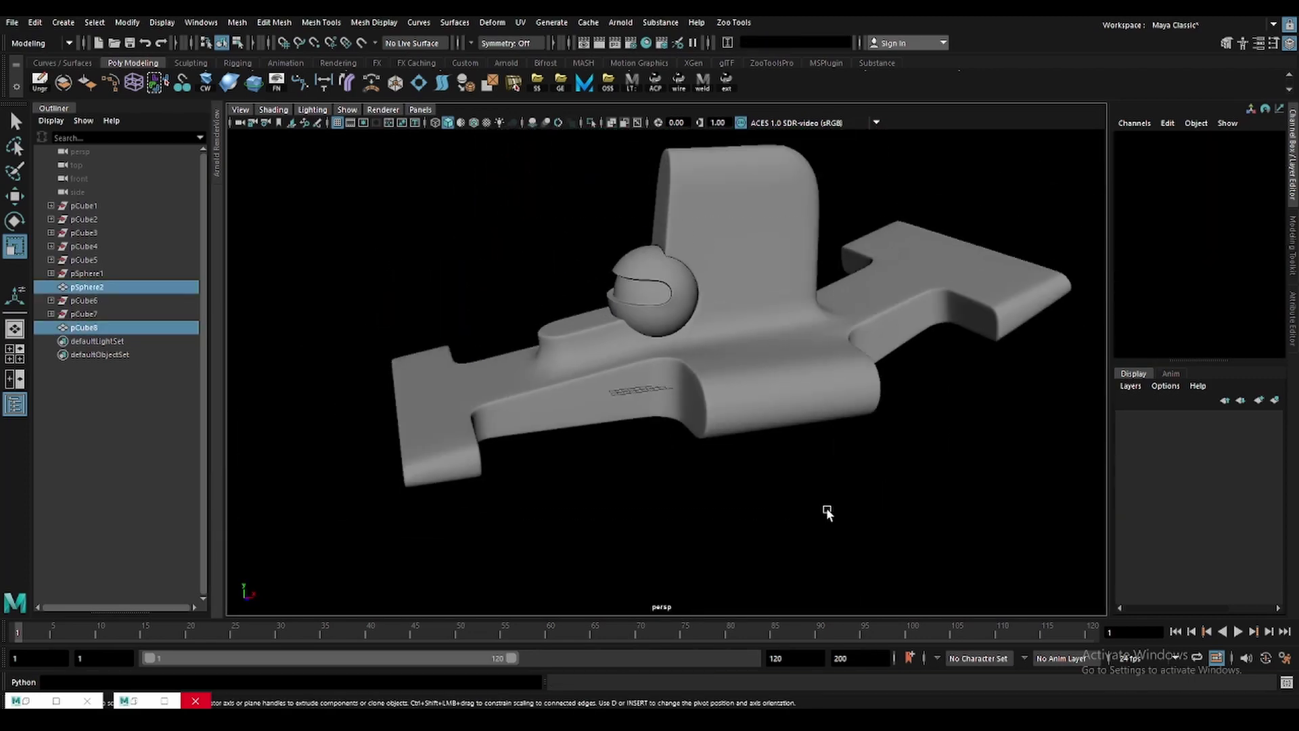
pyautogui.click(775, 385)
pyautogui.click(943, 428)
pyautogui.keyDown('alt'); pyautogui.moveTo(943, 428); pyautogui.dragTo(839, 428); pyautogui.keyUp('alt')
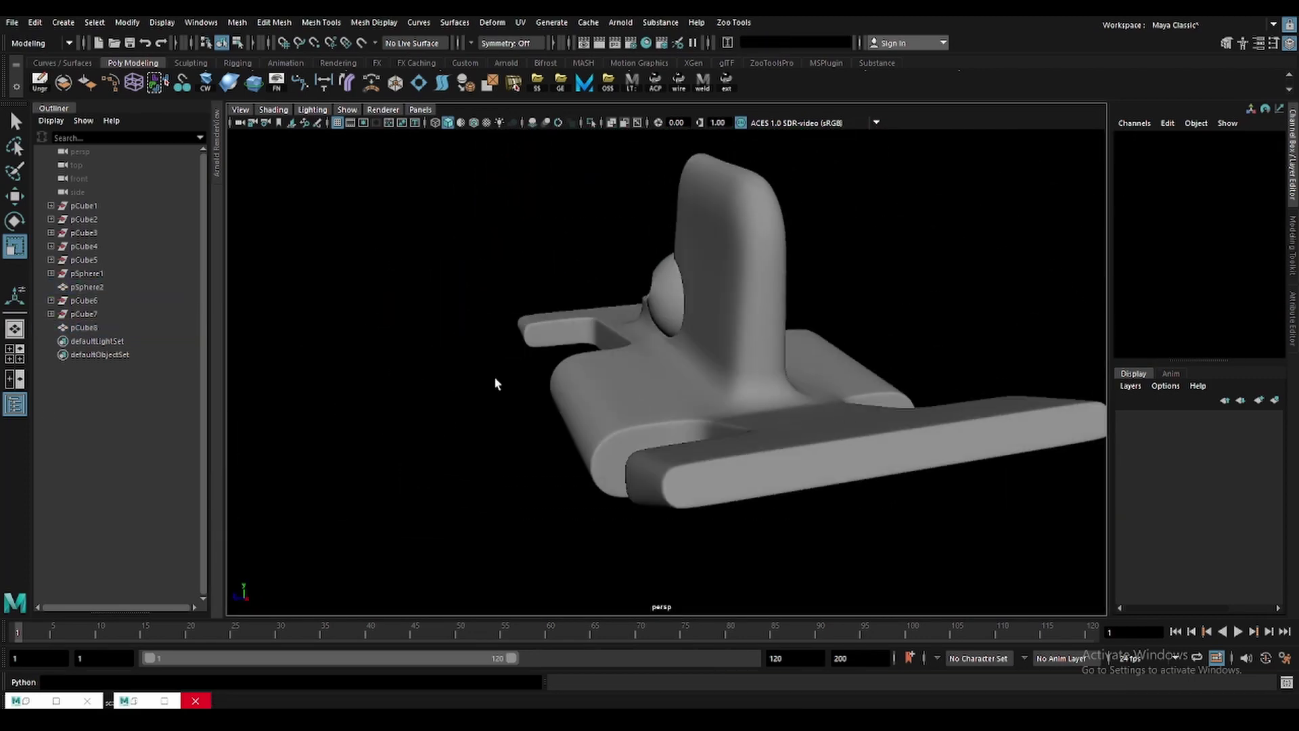
pyautogui.scroll(5, 497, 338)
# Select the face loop along the wing bar plus its lower side strip on pCube8.
pyautogui.click(406, 331)
pyautogui.press('f')
pyautogui.scroll(5, 640, 375)
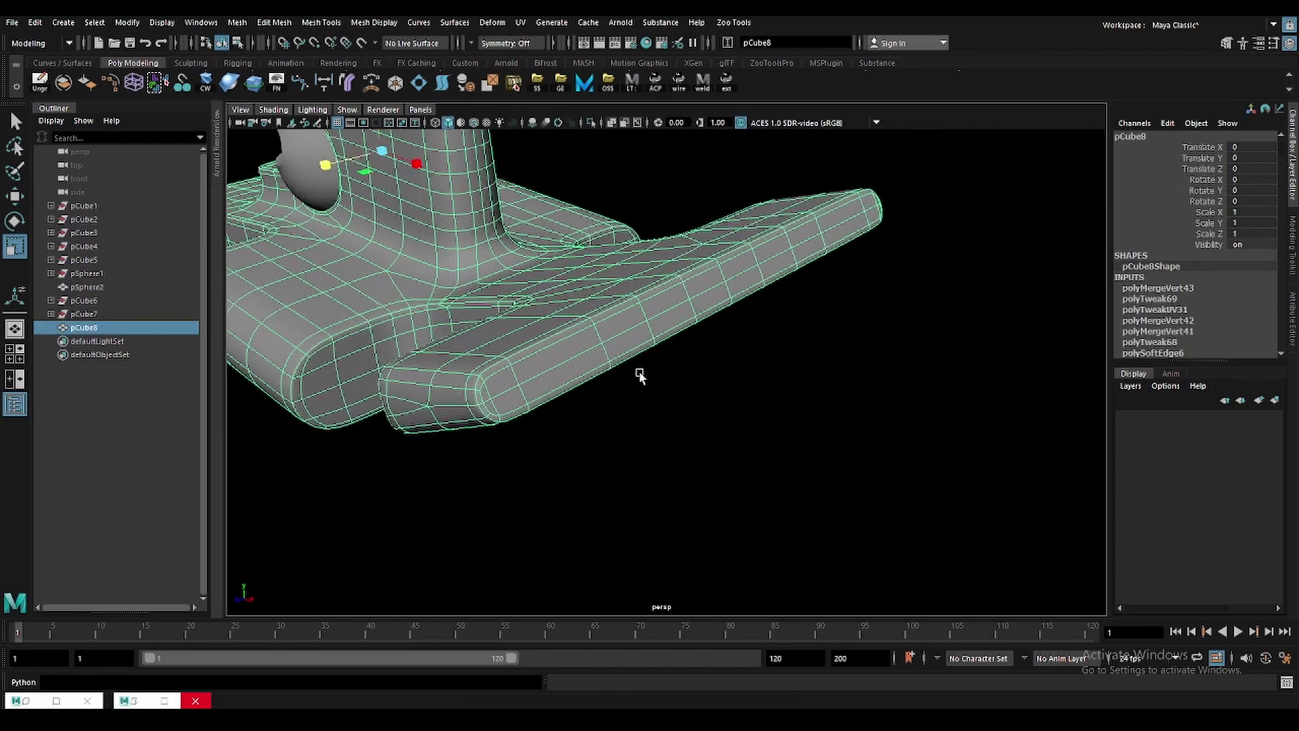
pyautogui.keyDown('alt'); pyautogui.moveTo(640, 375); pyautogui.dragTo(572, 359); pyautogui.keyUp('alt')
pyautogui.press('F11')
pyautogui.click(429, 371)
pyautogui.keyDown('alt'); pyautogui.moveTo(429, 371); pyautogui.dragTo(918, 193, button='right'); pyautogui.keyUp('alt')
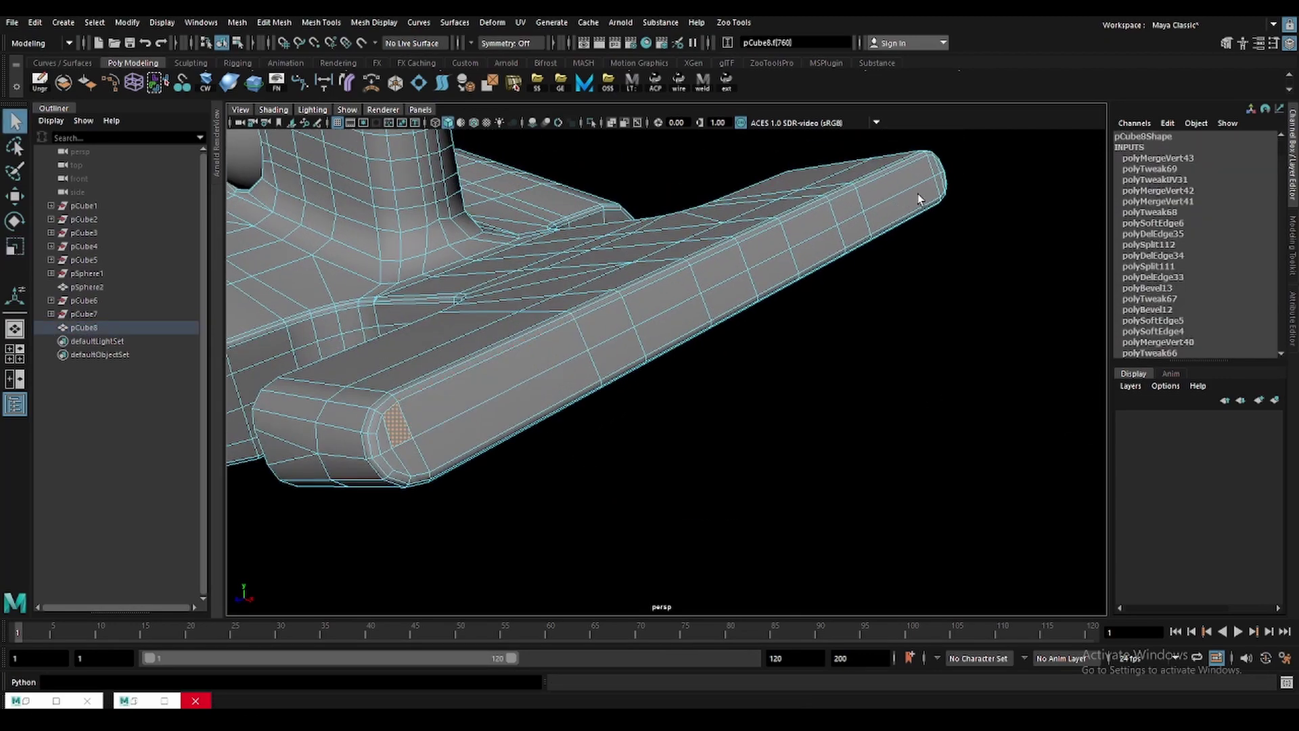
pyautogui.keyDown('shift'); pyautogui.doubleClick(906, 201); pyautogui.keyUp('shift')
pyautogui.keyDown('shift'); pyautogui.doubleClick(417, 460); pyautogui.keyUp('shift')
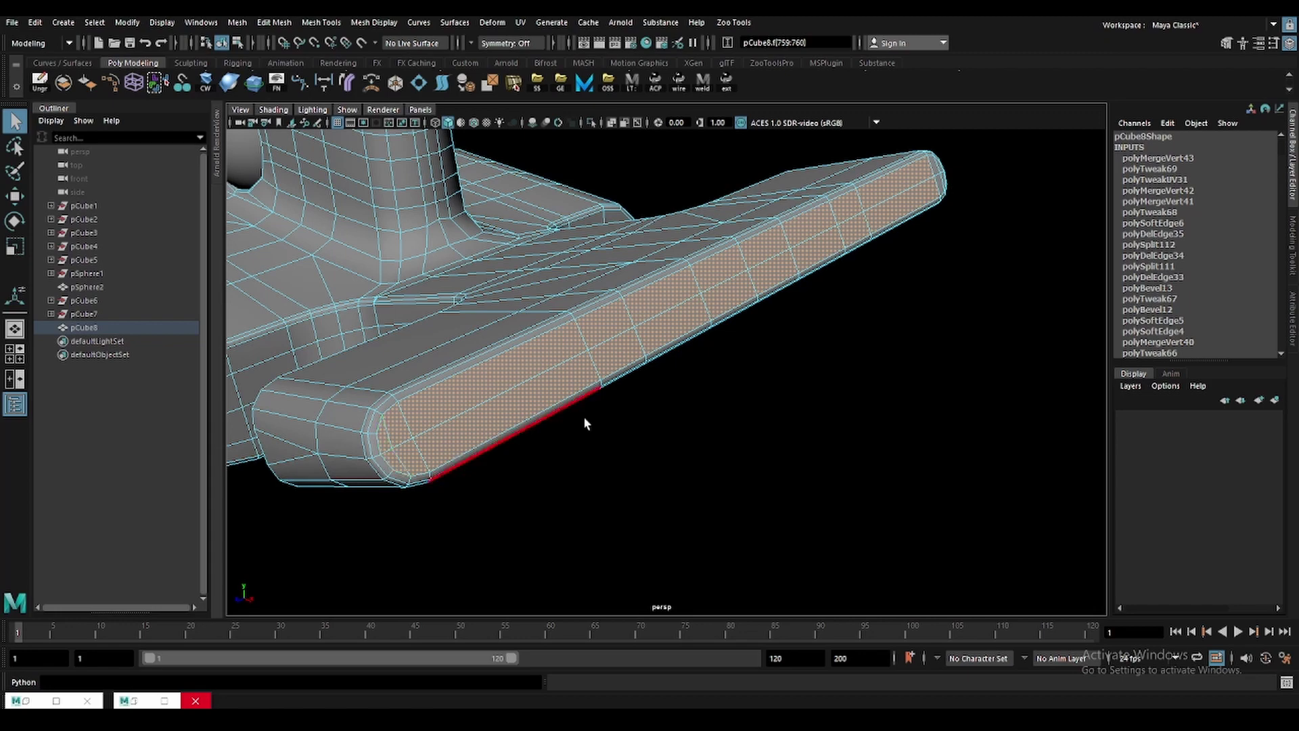
pyautogui.keyDown('alt'); pyautogui.moveTo(585, 420); pyautogui.dragTo(707, 404); pyautogui.keyUp('alt')
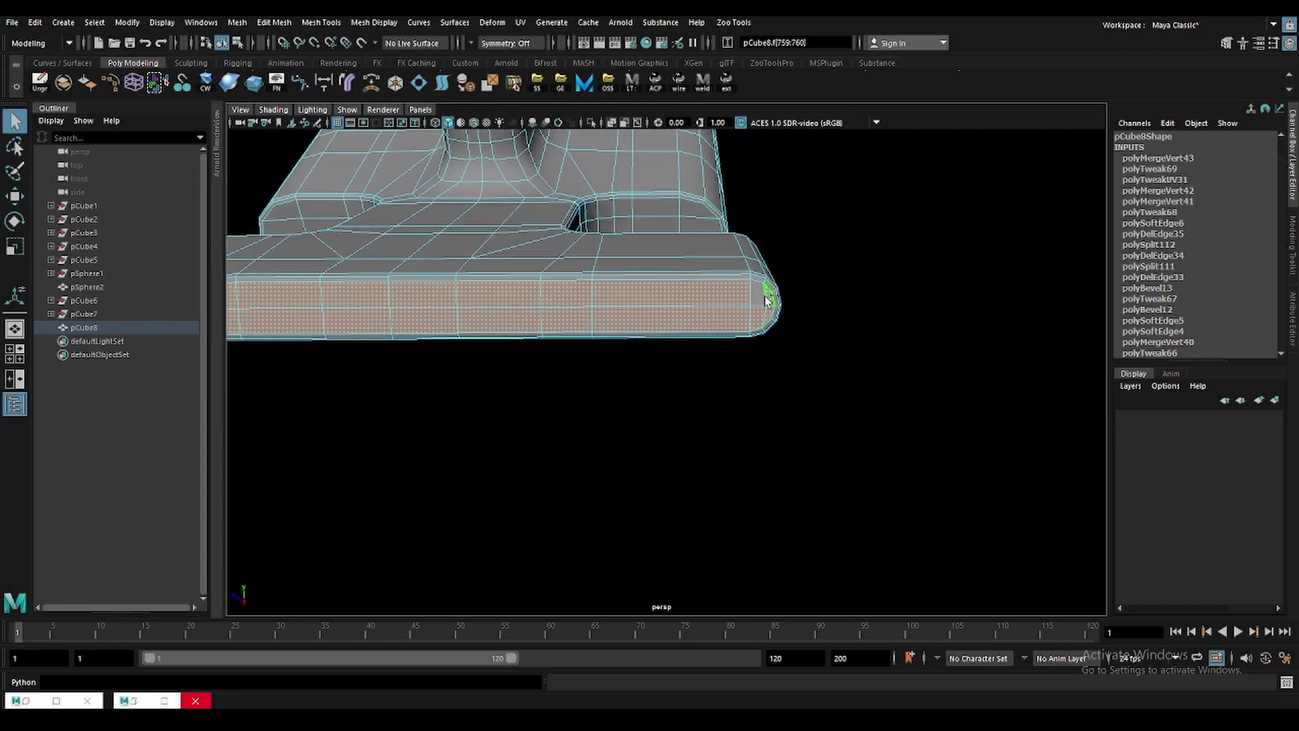
pyautogui.moveTo(821, 364)
pyautogui.keyDown('alt'); pyautogui.mouseDown()
pyautogui.moveTo(724, 386)
pyautogui.moveTo(746, 364)
pyautogui.mouseUp(); pyautogui.keyUp('alt')
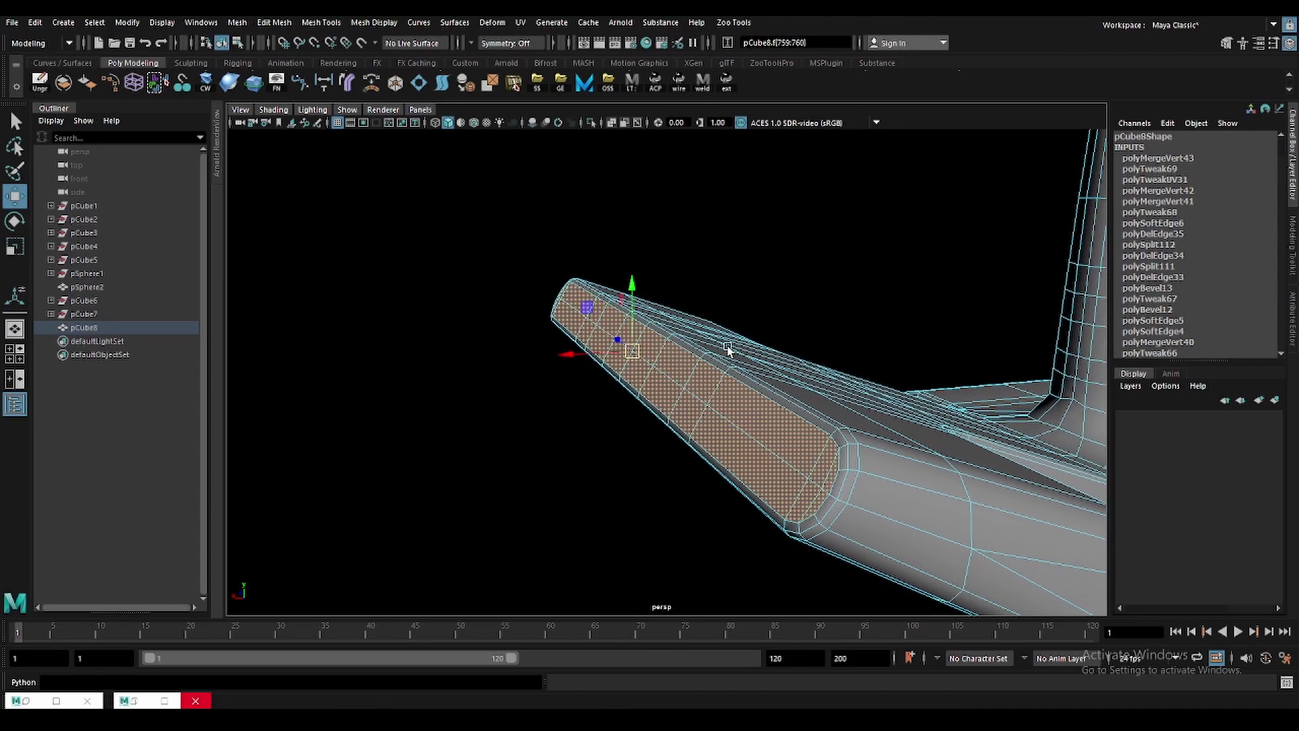
# Extrude the selected wing bar faces with a reduced inset offset.
pyautogui.hotkey('ctrl', 'e')
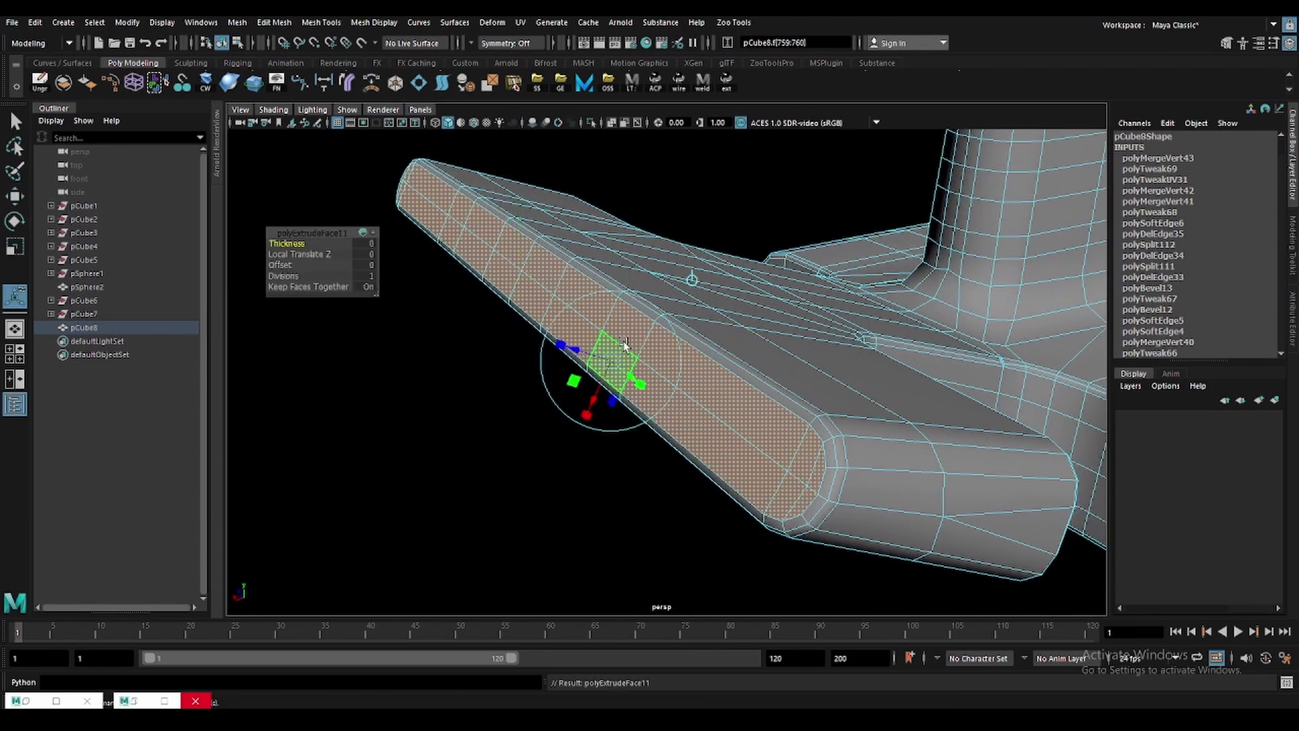
pyautogui.scroll(2, 826, 310)
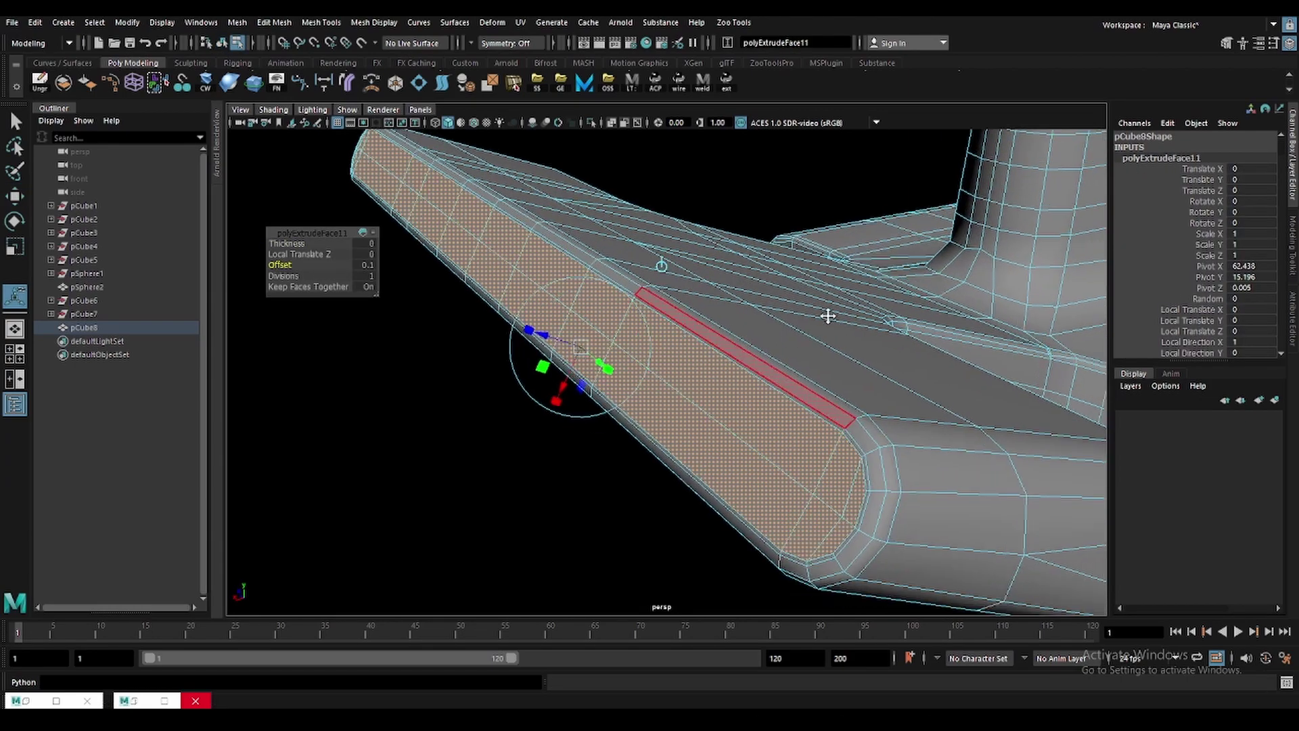
pyautogui.moveTo(826, 310); pyautogui.dragTo(814, 311, button='middle')
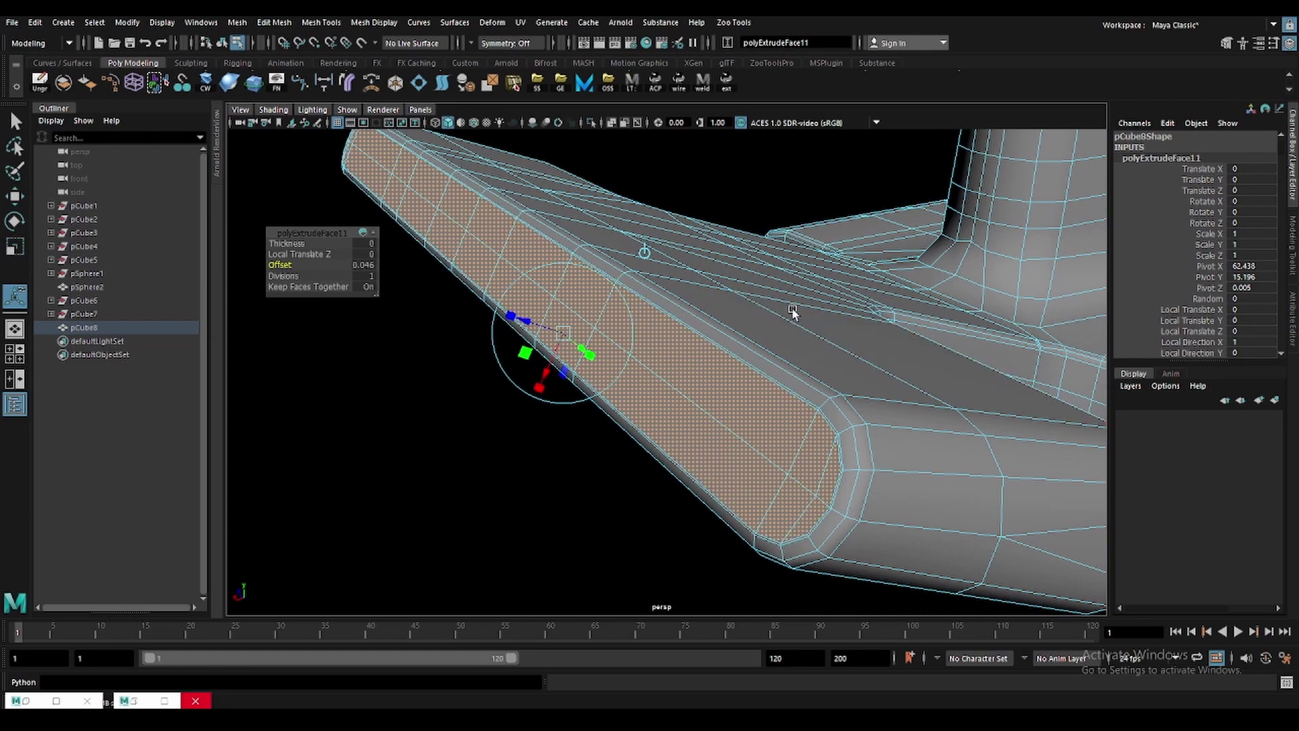
pyautogui.scroll(2, 792, 310)
pyautogui.scroll(2, 841, 345)
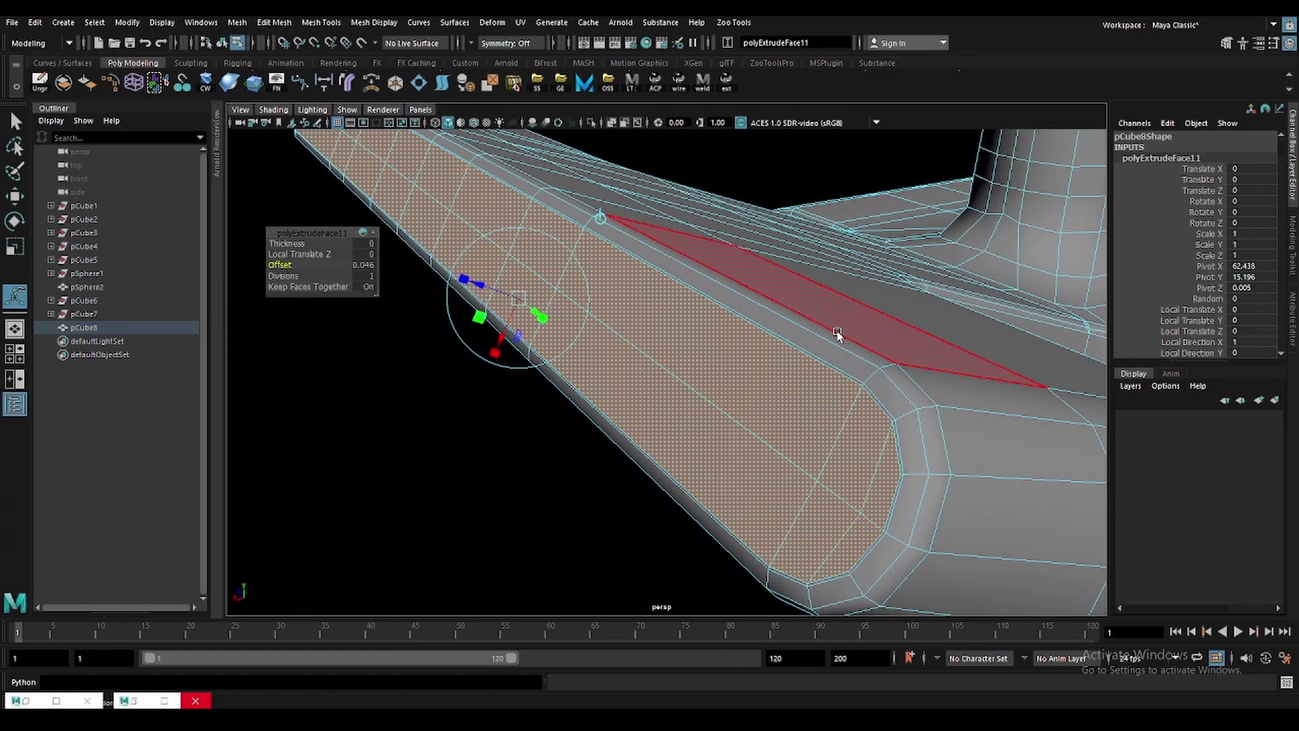
# Extrude a sidepod face strip inward into a groove and view it smoothed.
pyautogui.click(890, 414)
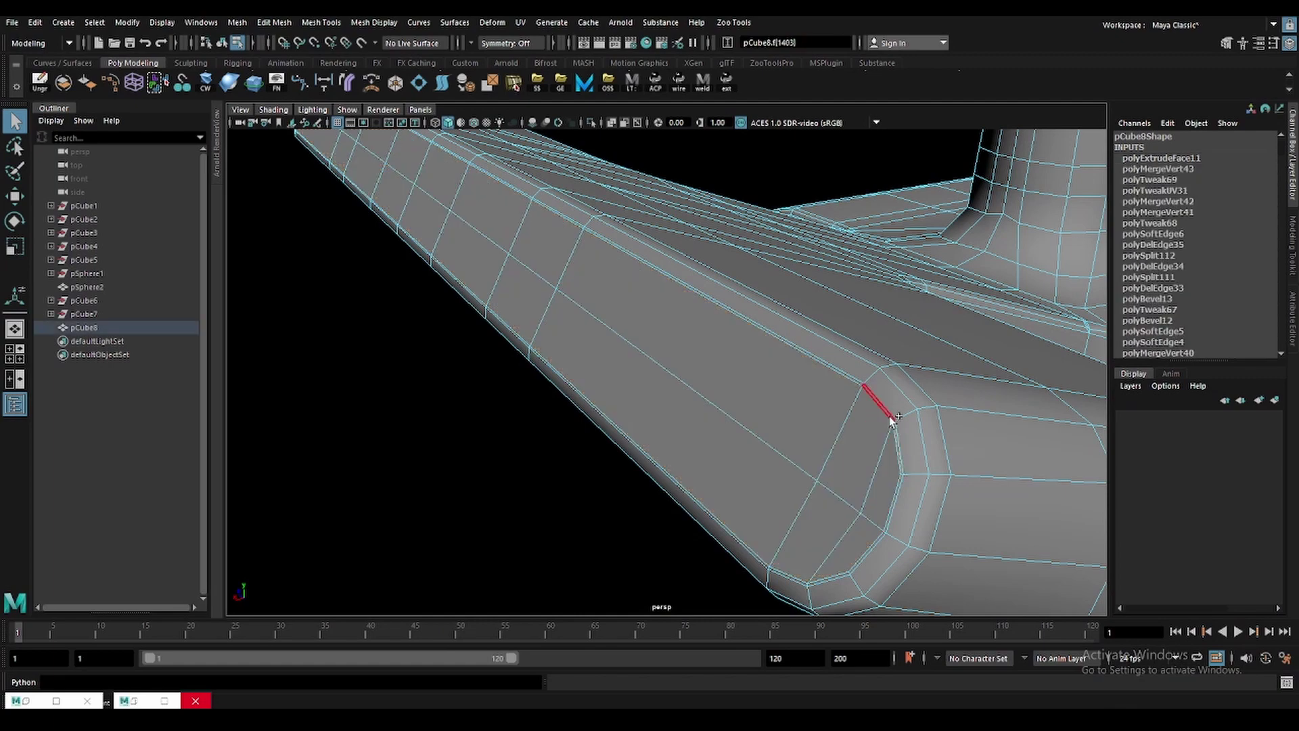
pyautogui.hotkey('ctrl', 'e')
pyautogui.moveTo(288, 244); pyautogui.dragTo(281, 243)
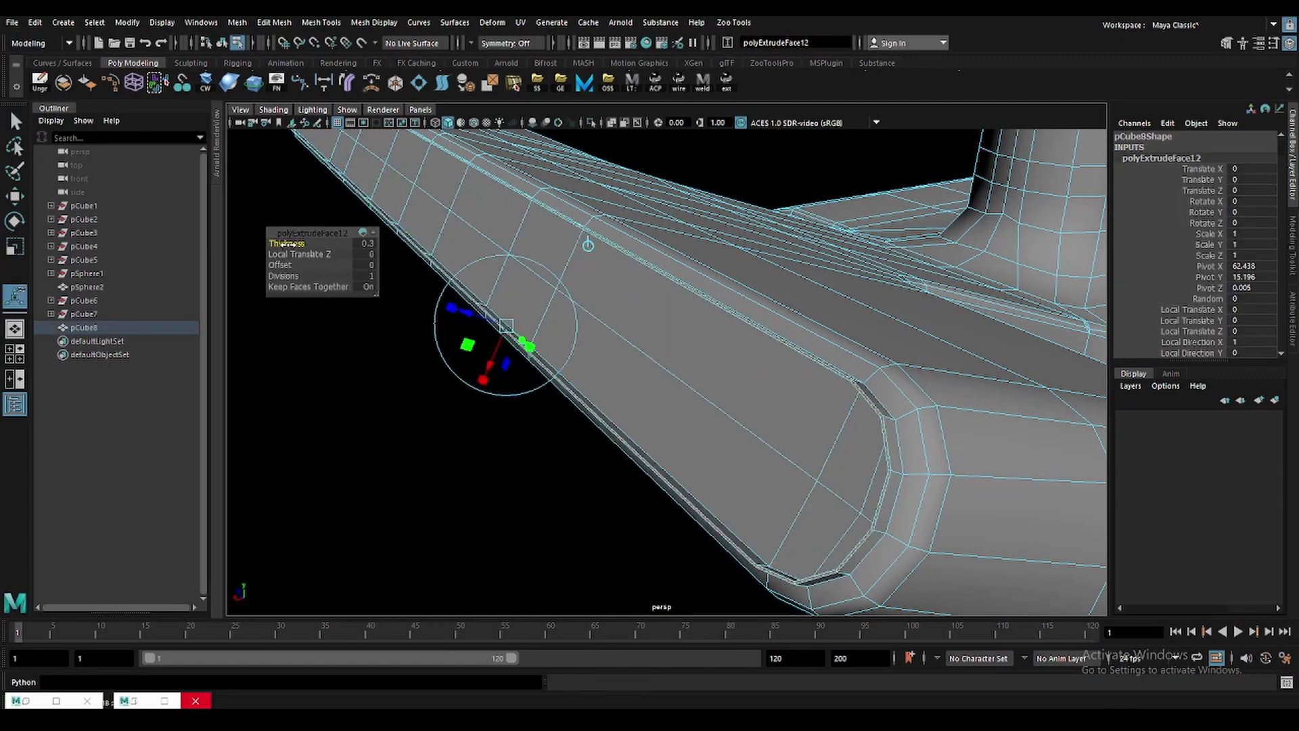
pyautogui.press('F8')
pyautogui.keyDown('alt'); pyautogui.moveTo(779, 294); pyautogui.dragTo(735, 322); pyautogui.keyUp('alt')
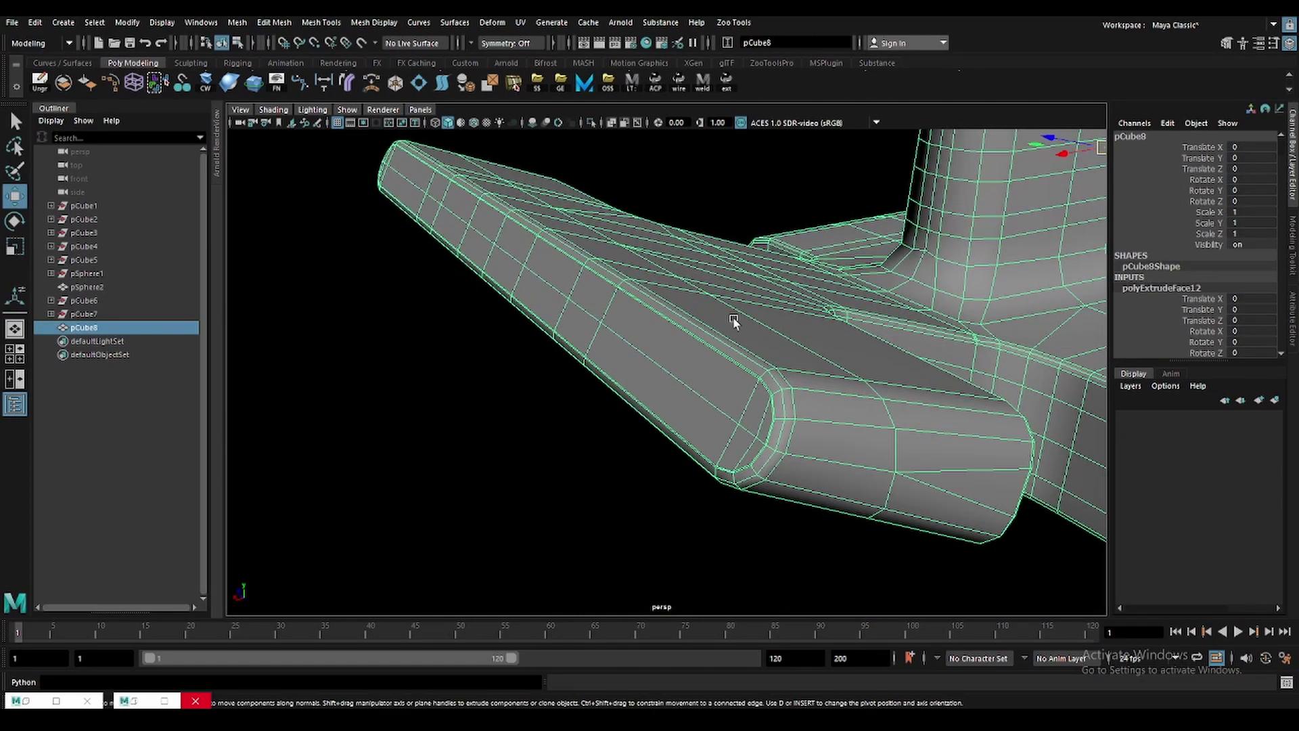
pyautogui.press('3')
pyautogui.moveTo(587, 383)
pyautogui.keyDown('alt'); pyautogui.mouseDown()
pyautogui.moveTo(777, 433)
pyautogui.moveTo(720, 372)
pyautogui.moveTo(699, 387)
pyautogui.mouseUp(); pyautogui.keyUp('alt')
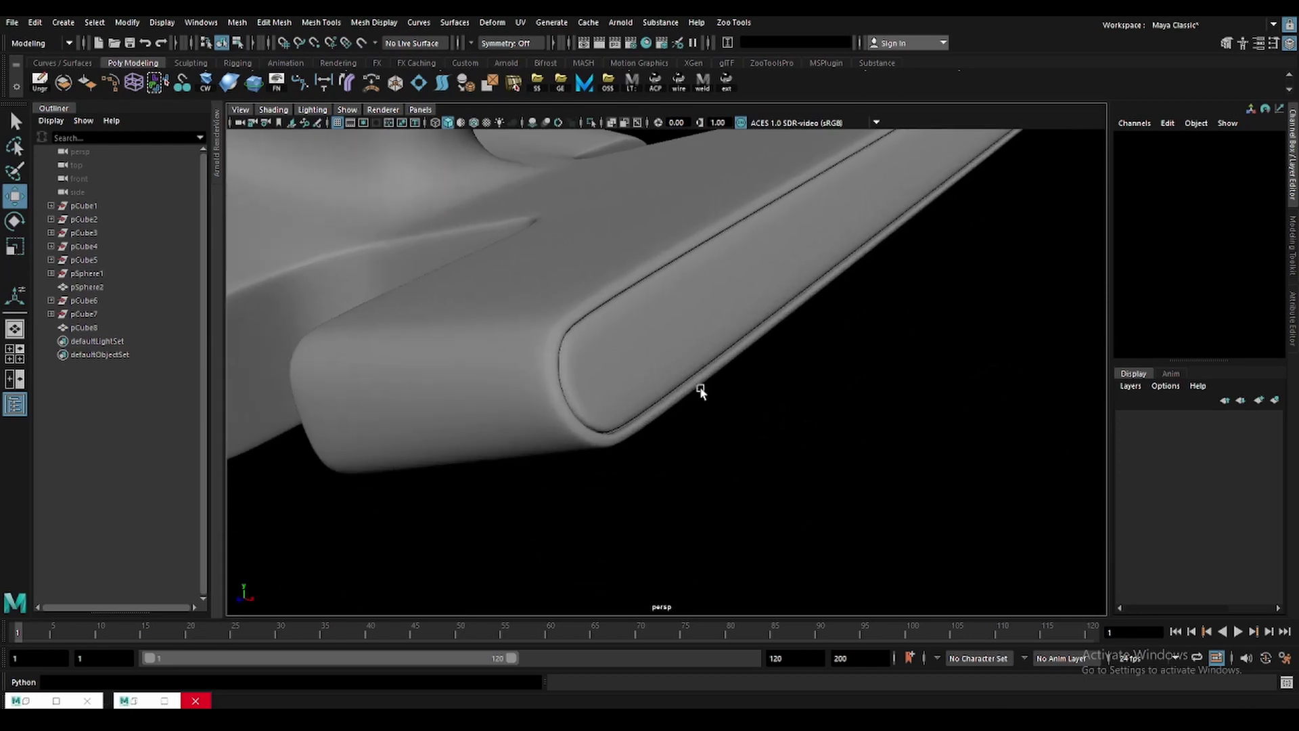
# Reselect the panel-edge face loop, undo the groove thickness and set Offset to 0.026.
pyautogui.click(691, 380)
pyautogui.press('F11')
pyautogui.doubleClick(668, 345)
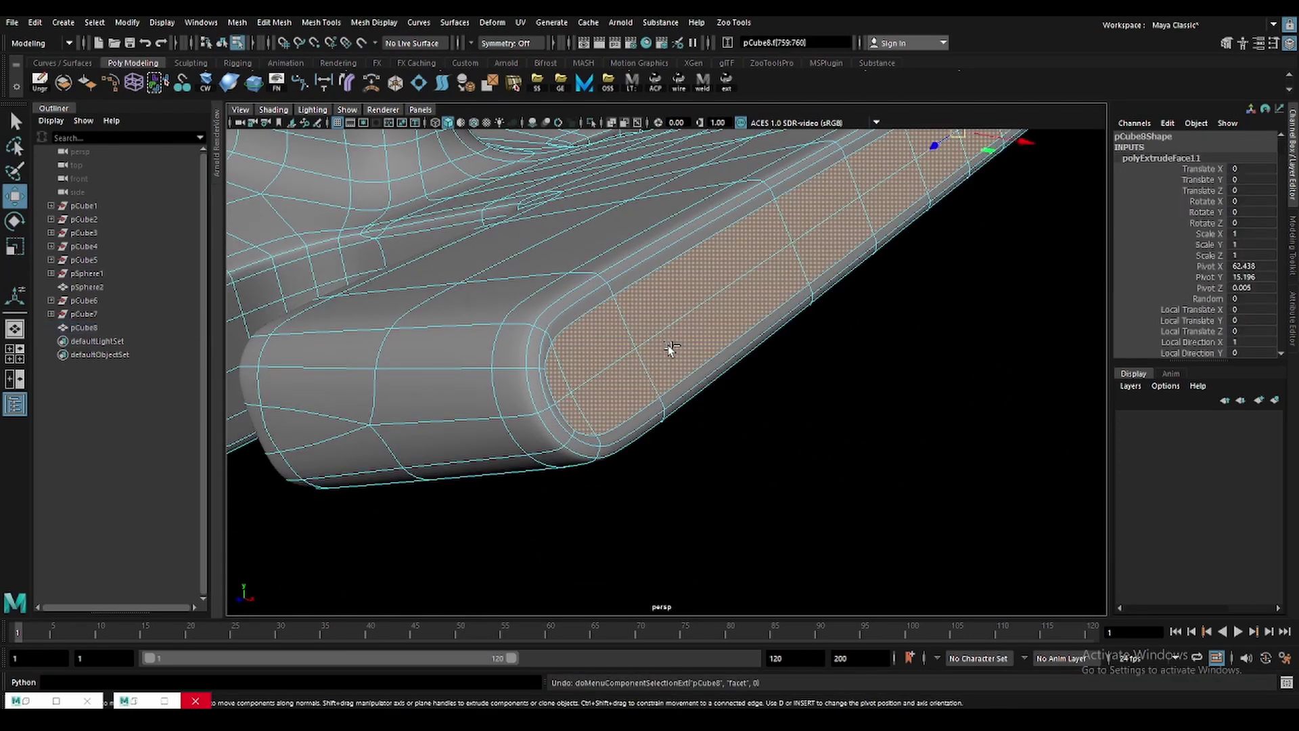
pyautogui.press('1')
pyautogui.scroll(3, 650, 341)
pyautogui.press('t')
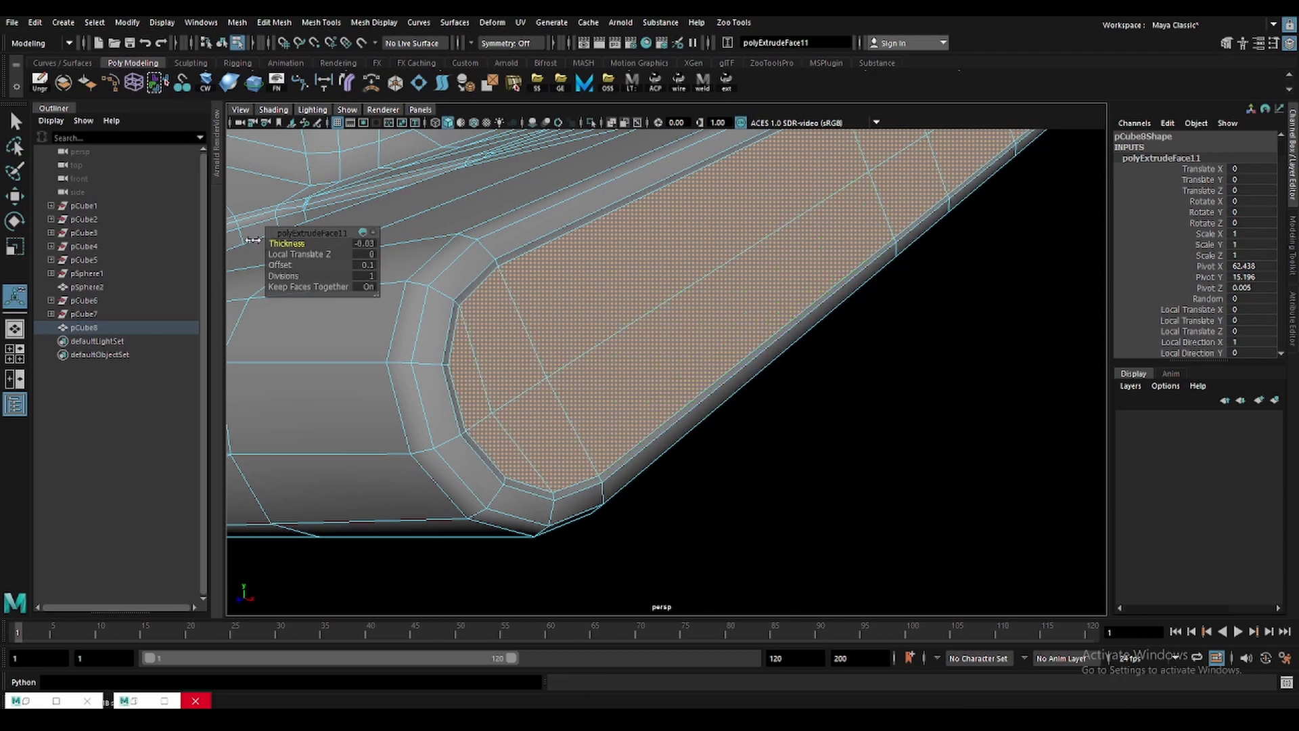
pyautogui.hotkey('ctrl', 'z')
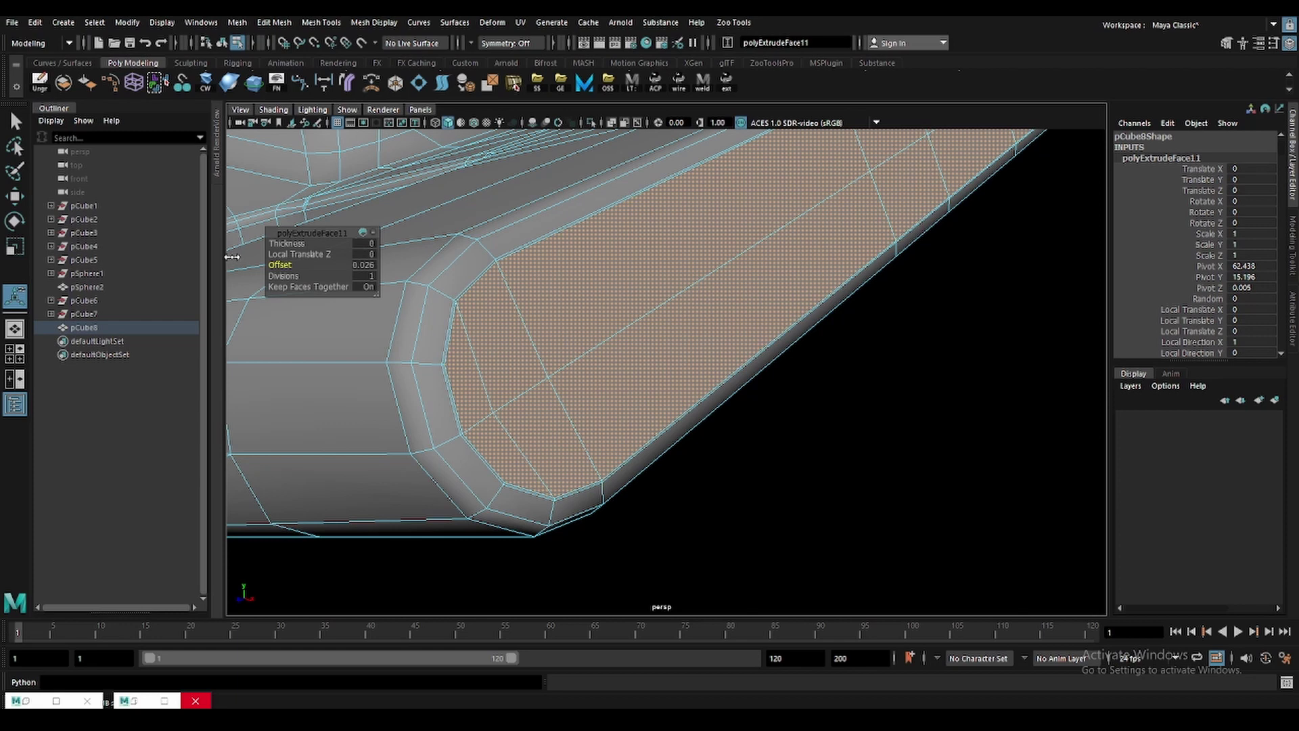
pyautogui.press('q')
# Extrude the face loop around the panel's rounded front edge and preview it smoothed.
pyautogui.click(498, 298)
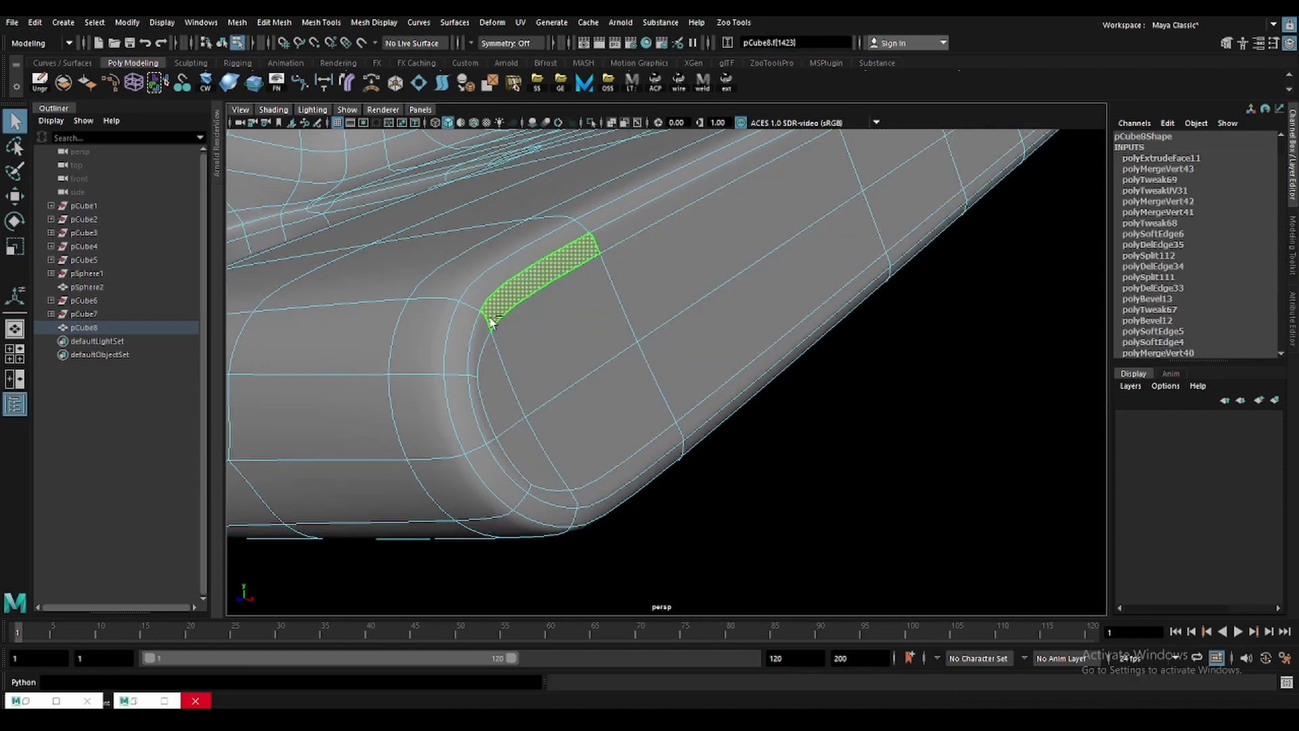
pyautogui.keyDown('shift'); pyautogui.doubleClick(487, 322); pyautogui.keyUp('shift')
pyautogui.hotkey('ctrl', 'e')
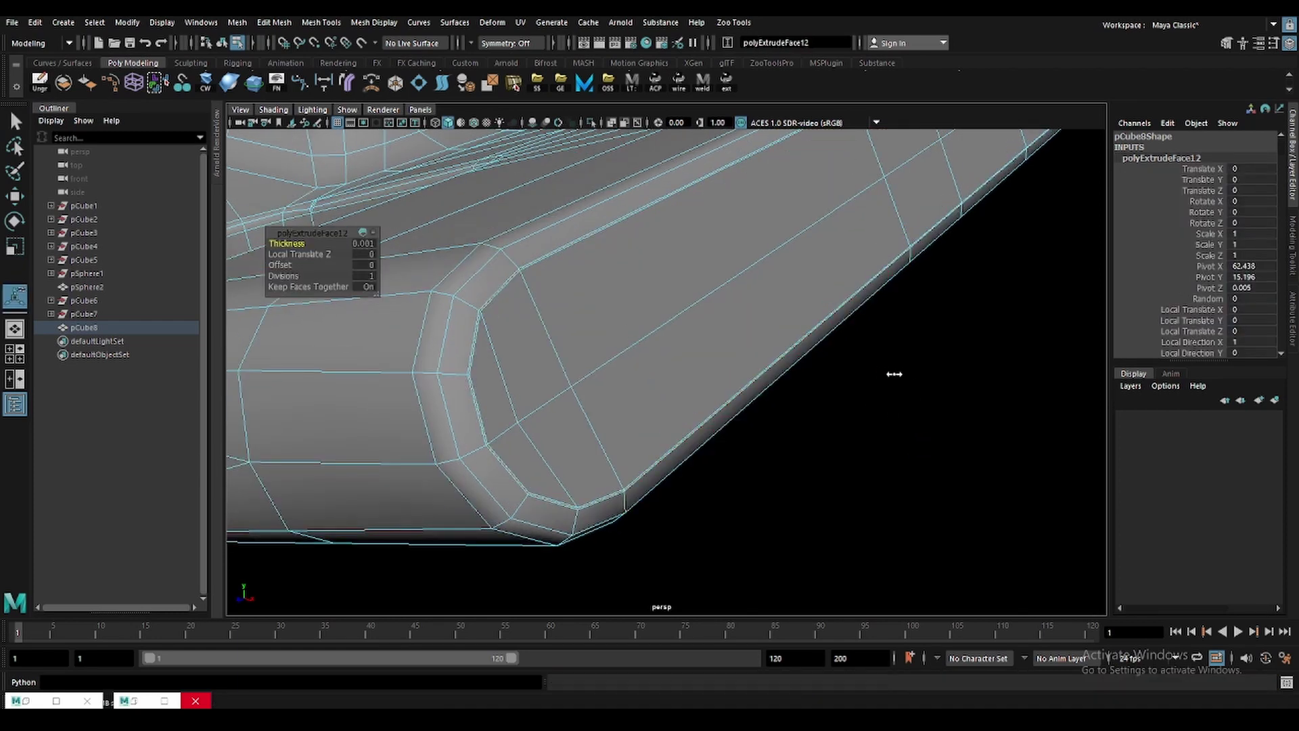
pyautogui.press('3')
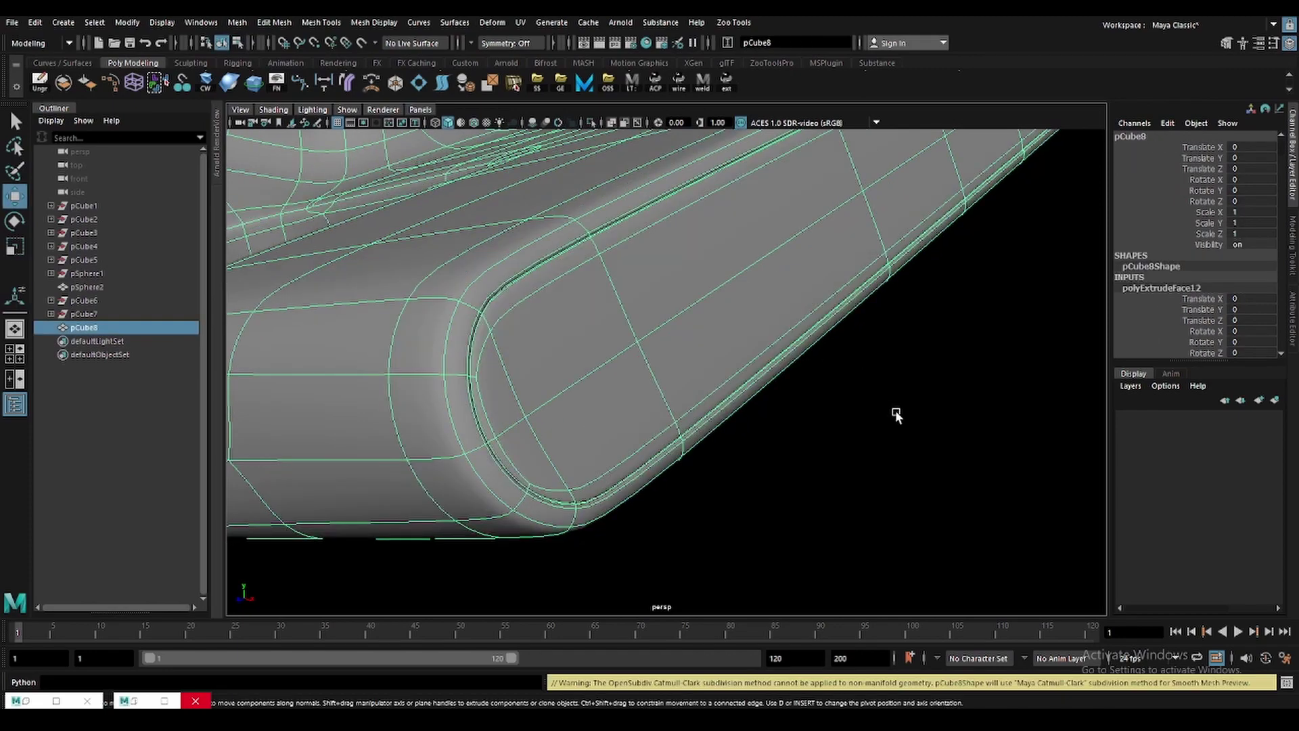
pyautogui.click(729, 363)
pyautogui.scroll(-5, 729, 363)
pyautogui.moveTo(729, 363)
pyautogui.keyDown('alt'); pyautogui.mouseDown()
pyautogui.moveTo(764, 383)
pyautogui.moveTo(777, 375)
pyautogui.moveTo(680, 399)
pyautogui.mouseUp(); pyautogui.keyUp('alt')
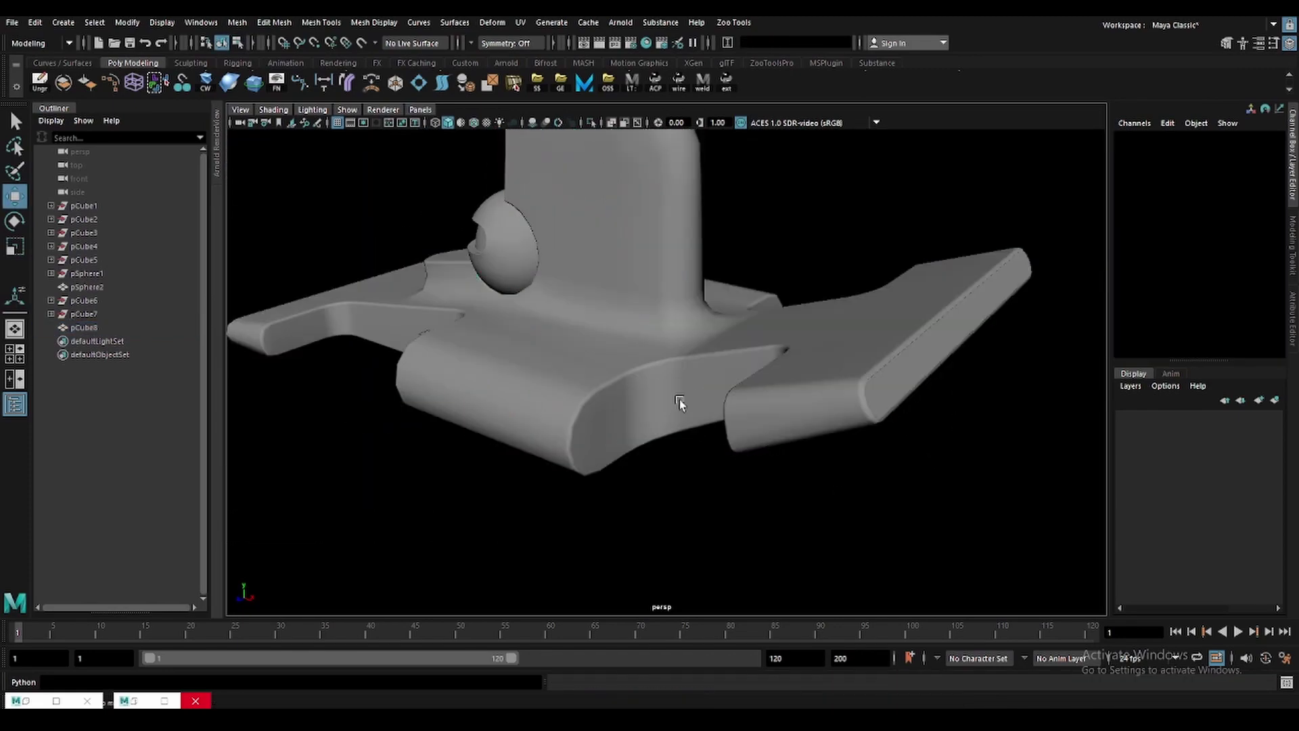
# Delete the empty leftover objects from the scene.
pyautogui.click(680, 400)
pyautogui.scroll(-5, 680, 399)
pyautogui.rightClick(701, 266)
pyautogui.click(807, 215)
pyautogui.keyDown('alt'); pyautogui.moveTo(807, 215); pyautogui.dragTo(758, 281); pyautogui.keyUp('alt')
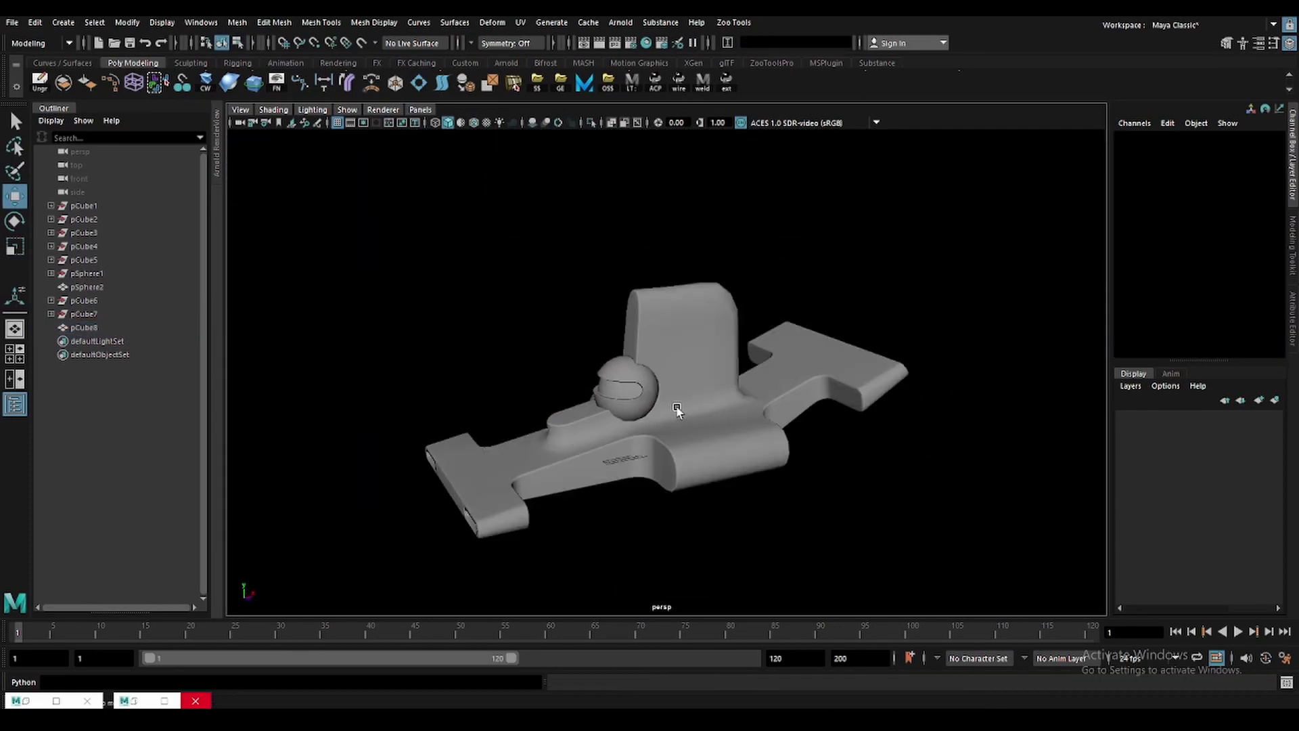
pyautogui.scroll(4, 758, 281)
pyautogui.click(758, 283)
pyautogui.click(1267, 82)
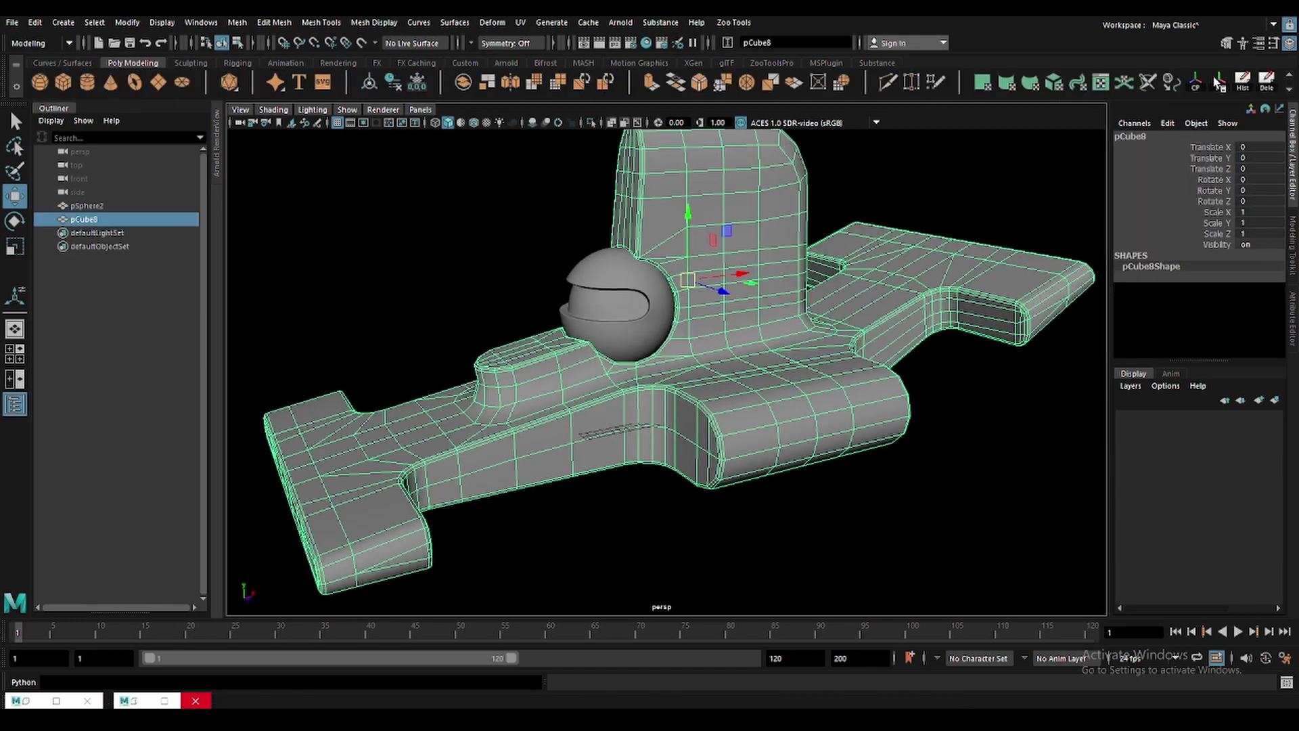
pyautogui.scroll(-3, 531, 282)
# Apply Soften Edge to the pCube8 car body and save the scene as car.mb.
pyautogui.keyDown('shift'); pyautogui.click(623, 315); pyautogui.keyUp('shift')
pyautogui.click(471, 218)
pyautogui.keyDown('alt'); pyautogui.moveTo(566, 294); pyautogui.dragTo(591, 243, button='middle'); pyautogui.keyUp('alt')
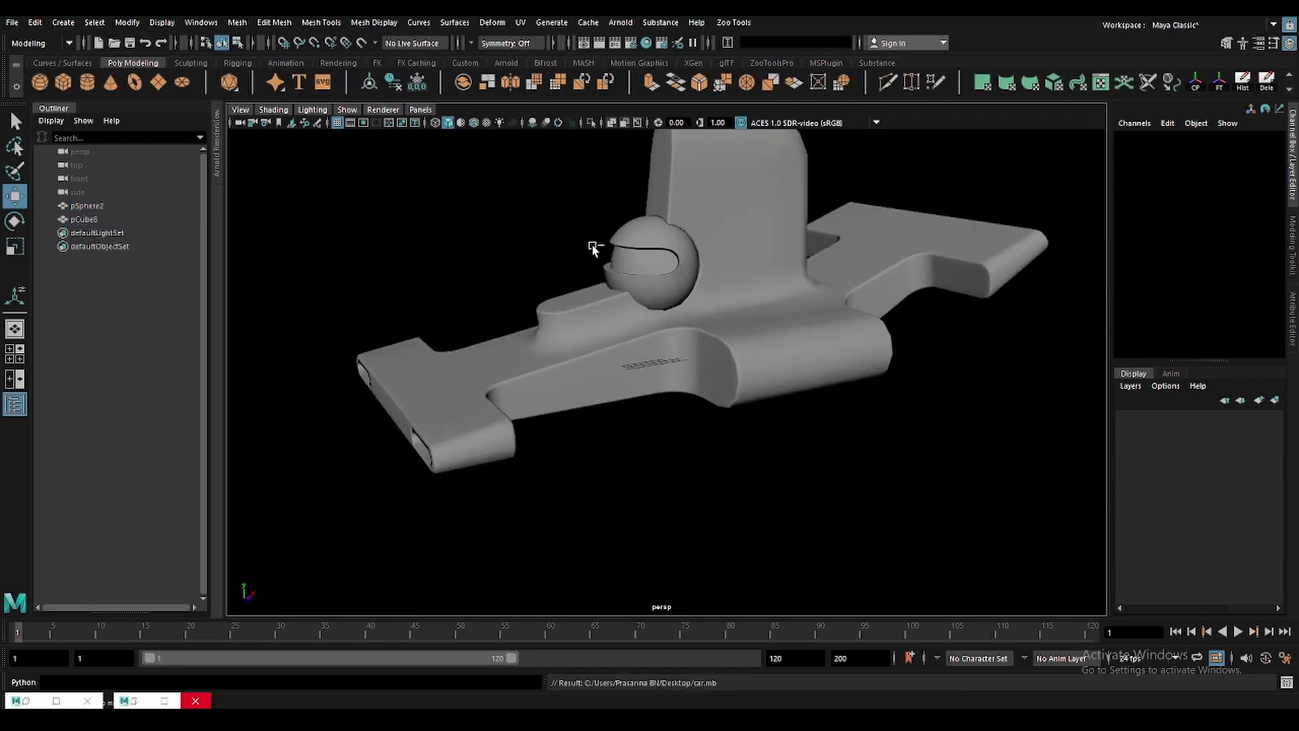
pyautogui.click(620, 291)
pyautogui.click(620, 291)
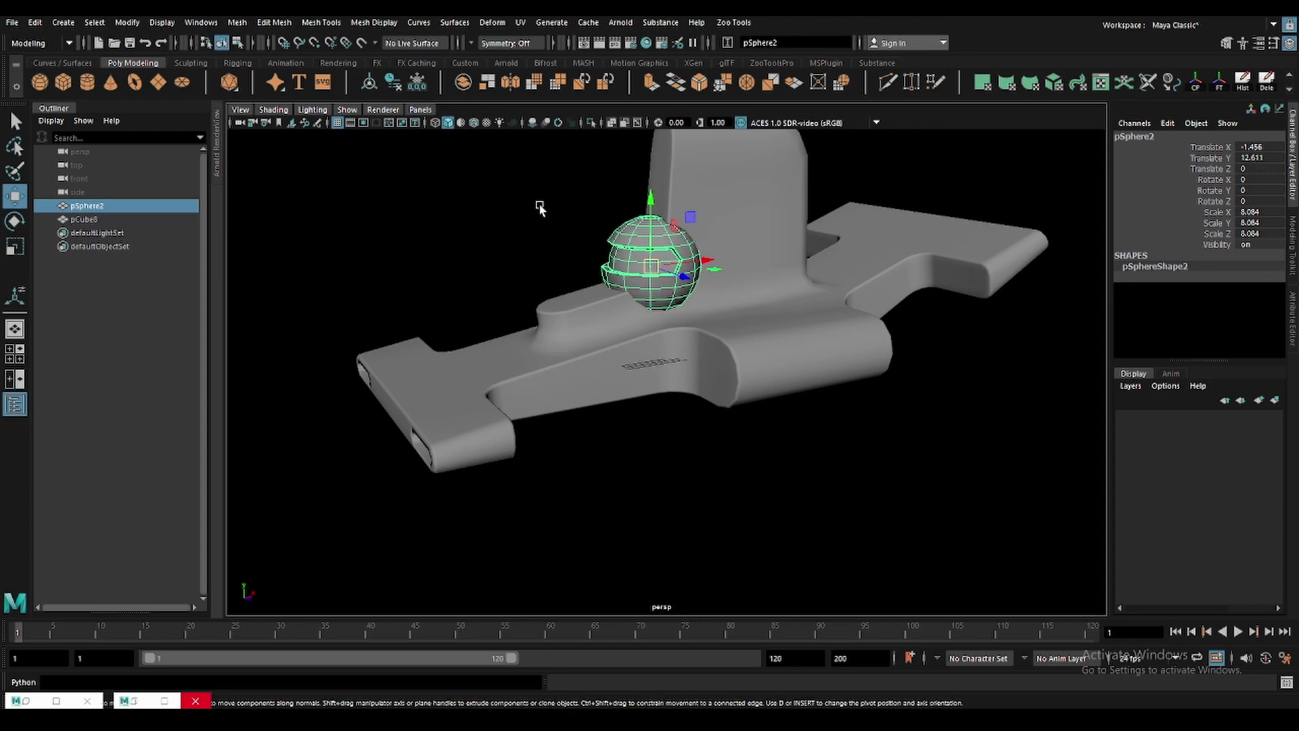
pyautogui.click(589, 186)
pyautogui.click(558, 325)
pyautogui.click(488, 252)
pyautogui.hotkey('ctrl', 's')
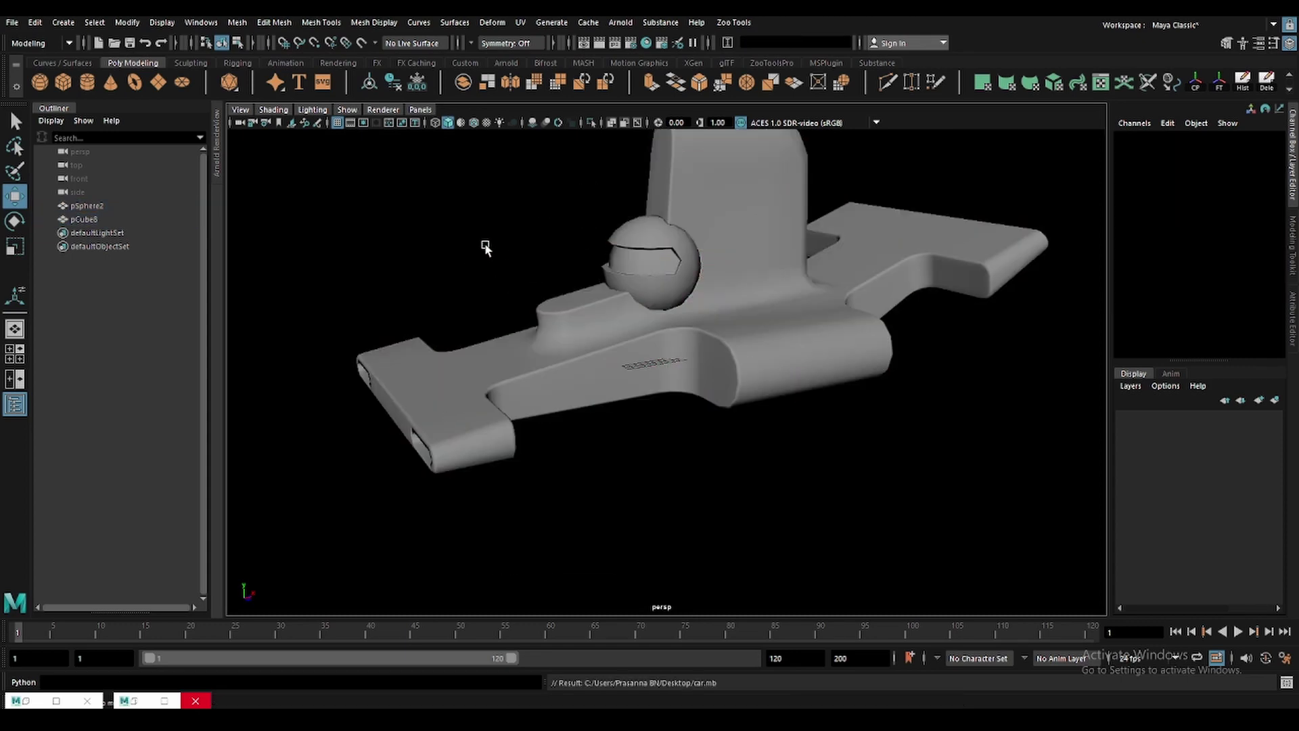
# Create a polygon cylinder, scale it up and rotate it 90° on X.
pyautogui.click(88, 84)
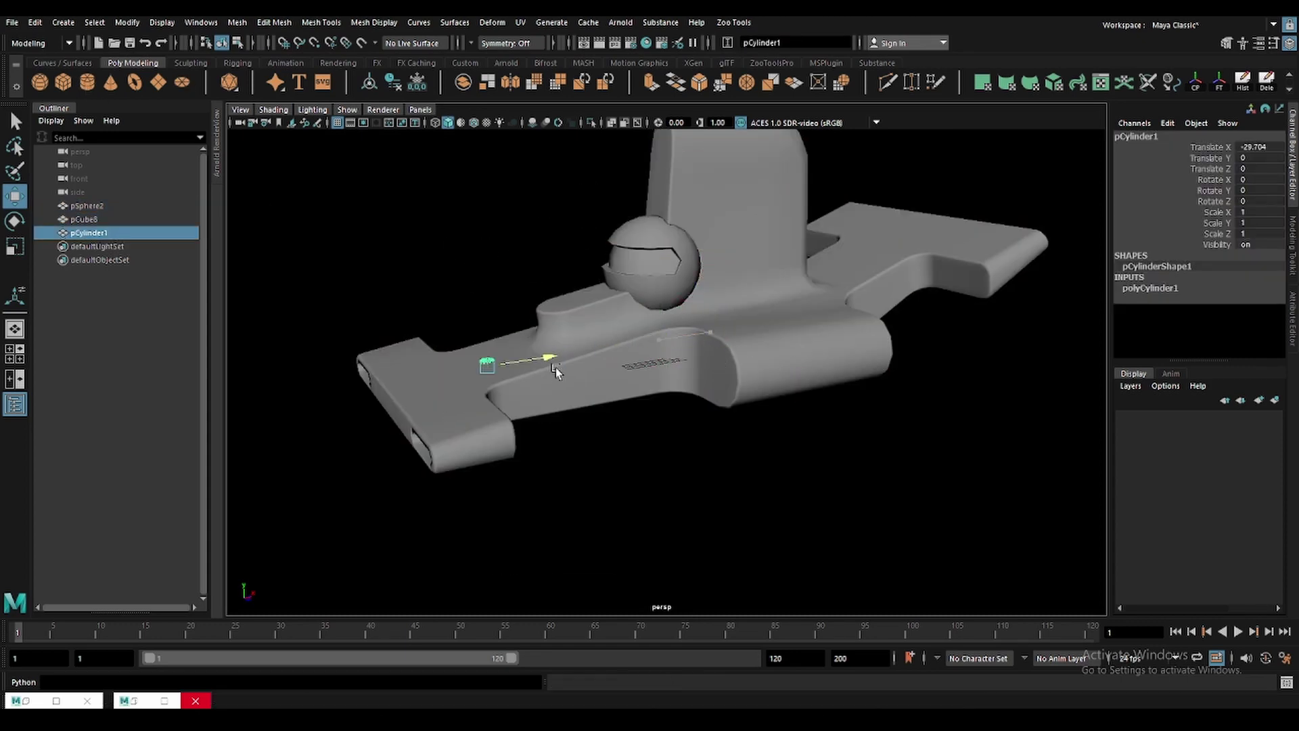
pyautogui.press('r')
pyautogui.moveTo(579, 414); pyautogui.dragTo(625, 432)
pyautogui.press('e')
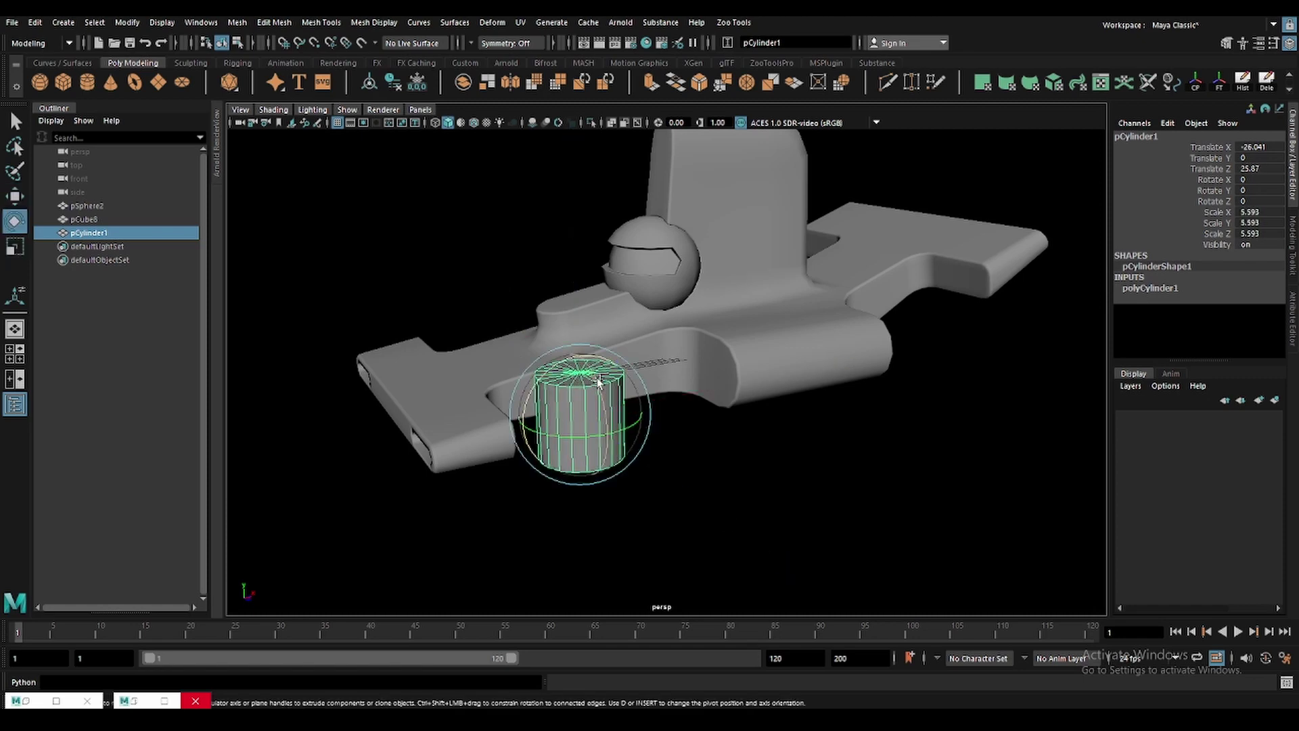
pyautogui.moveTo(597, 378); pyautogui.dragTo(602, 433)
pyautogui.press('f')
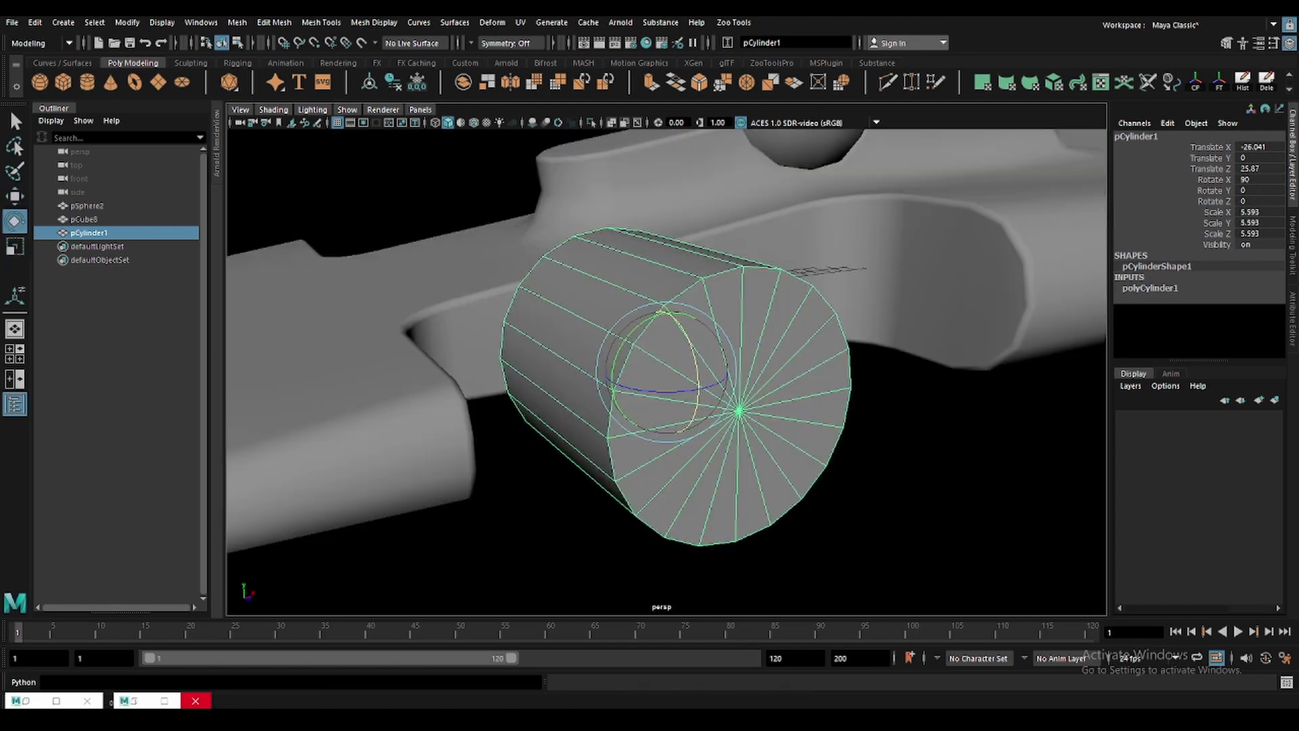
pyautogui.scroll(-3, 781, 386)
pyautogui.scroll(-3, 781, 386)
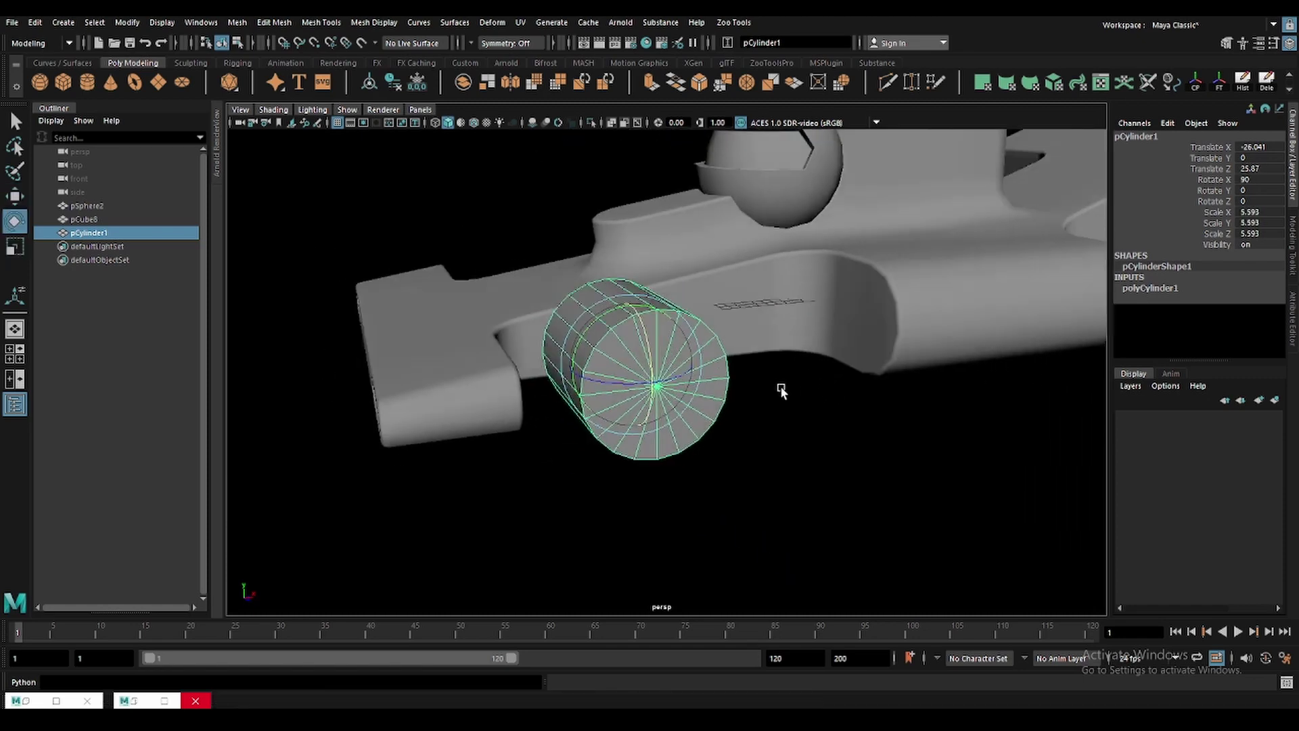
# Slide the cylinder left beside the car's front in the front view.
pyautogui.press('space')
pyautogui.press('space')
pyautogui.scroll(-2, 667, 444)
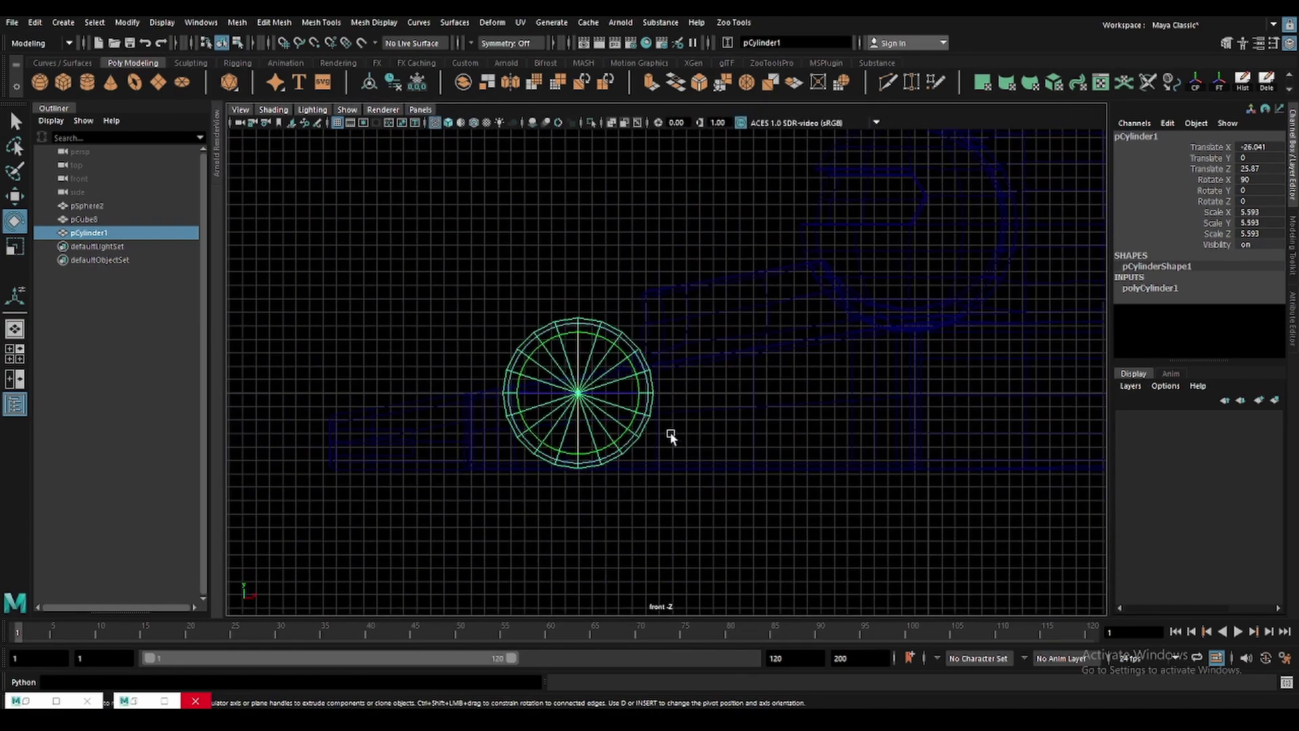
pyautogui.hotkey('alt', 'b')
pyautogui.scroll(3, 650, 419)
pyautogui.press('w')
pyautogui.moveTo(704, 383); pyautogui.dragTo(674, 397)
pyautogui.press('5')
pyautogui.press('f')
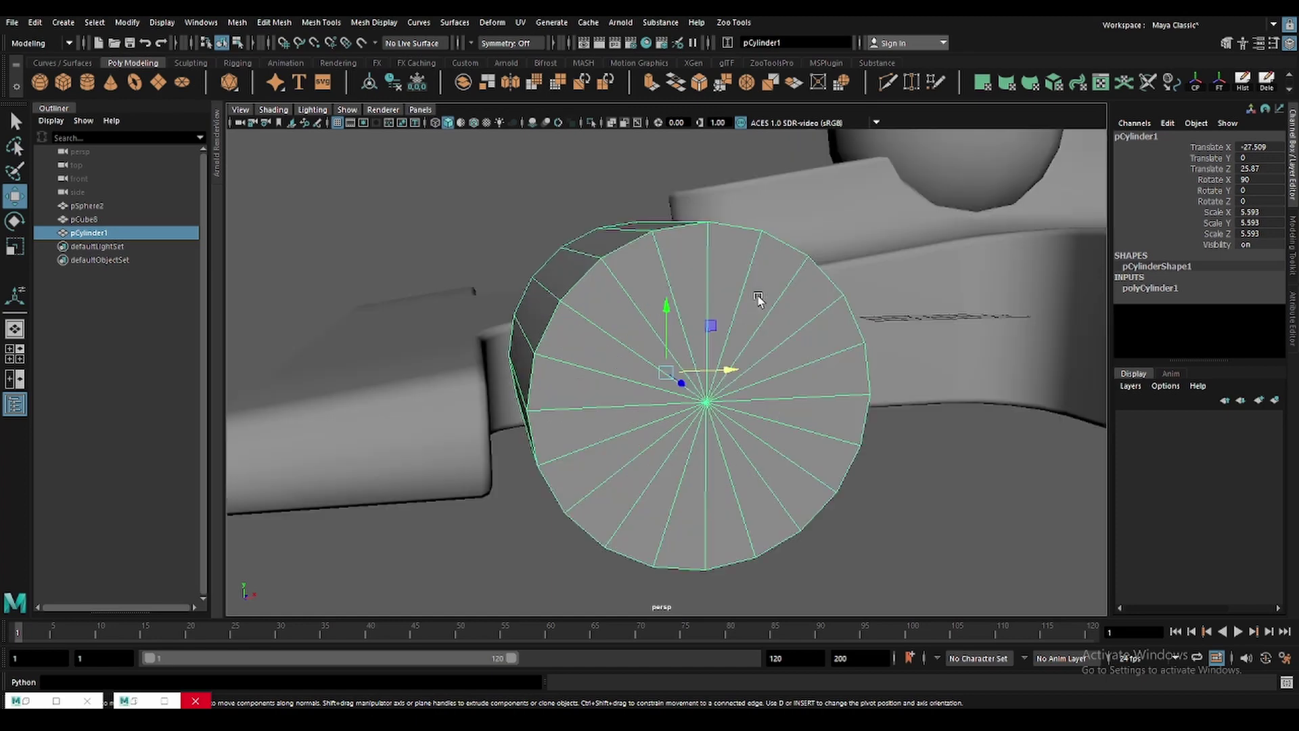
pyautogui.hotkey('alt', 'b')
pyautogui.moveTo(749, 330)
pyautogui.keyDown('alt'); pyautogui.mouseDown()
pyautogui.moveTo(728, 382)
pyautogui.moveTo(636, 369)
pyautogui.moveTo(771, 409)
pyautogui.moveTo(634, 434)
pyautogui.moveTo(681, 328)
pyautogui.mouseUp(); pyautogui.keyUp('alt')
# Scale the wheel to 5.593 × 4.919 and slide it back toward the body.
pyautogui.press('r')
pyautogui.press('w')
pyautogui.press('r')
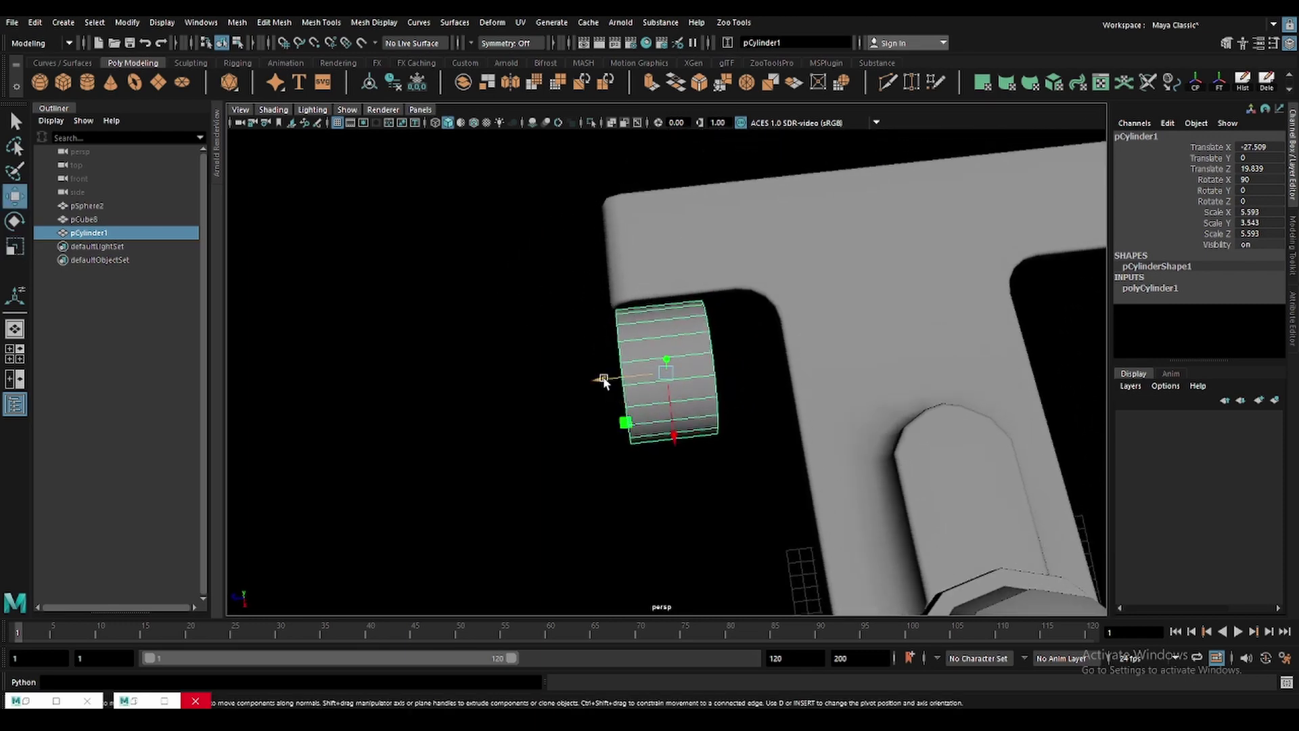
pyautogui.moveTo(605, 381)
pyautogui.mouseDown()
pyautogui.moveTo(690, 379)
pyautogui.moveTo(766, 338)
pyautogui.mouseUp()
pyautogui.press('r')
pyautogui.press('f')
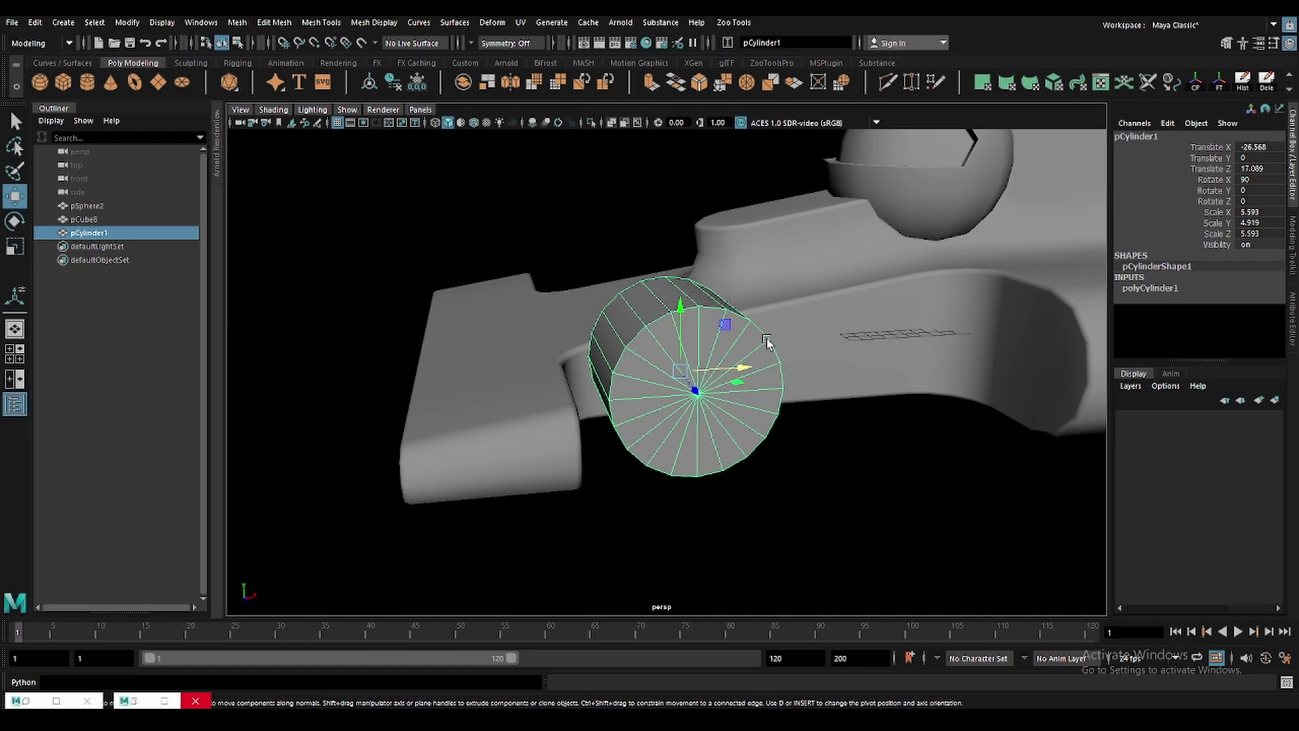
# Chamfer the wheel cap's centre vertex and scale the new centre face wider.
pyautogui.scroll(3, 748, 377)
pyautogui.keyDown('alt'); pyautogui.moveTo(748, 377); pyautogui.dragTo(726, 370); pyautogui.keyUp('alt')
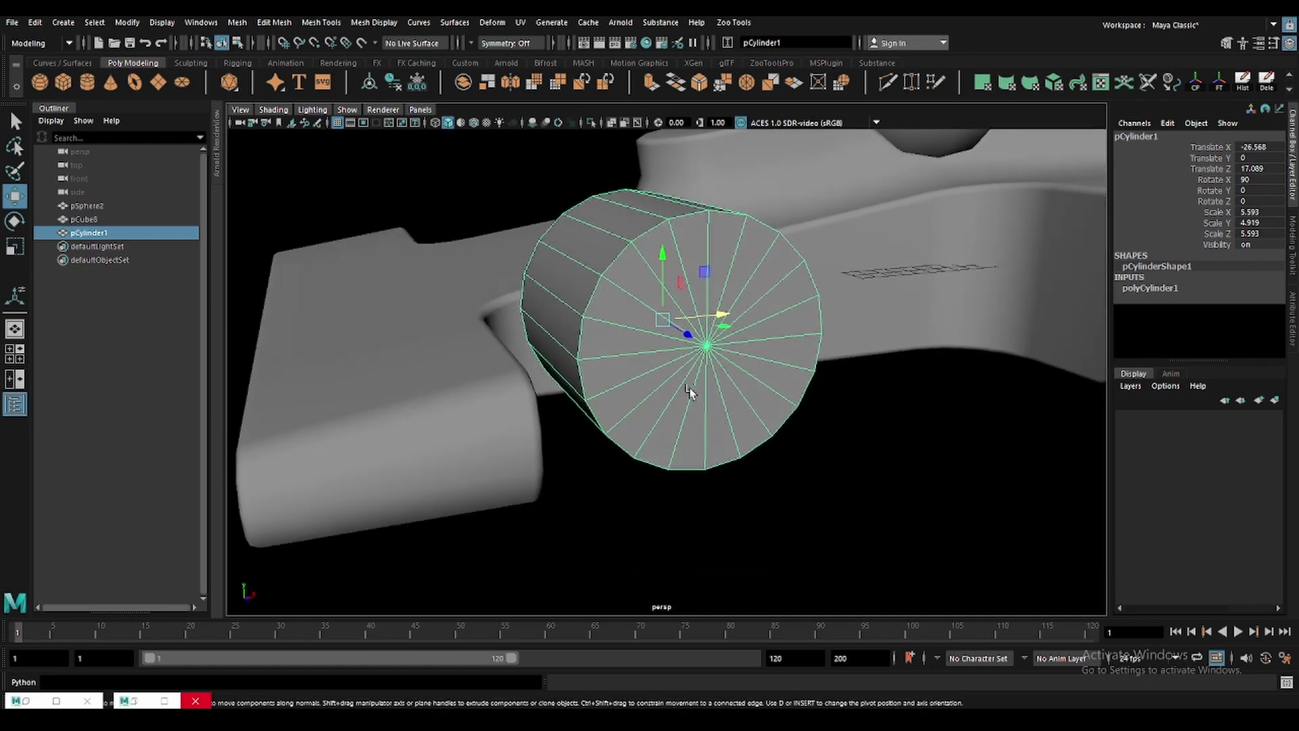
pyautogui.keyDown('alt'); pyautogui.moveTo(689, 388); pyautogui.dragTo(657, 335); pyautogui.keyUp('alt')
pyautogui.press('q')
pyautogui.press('F10')
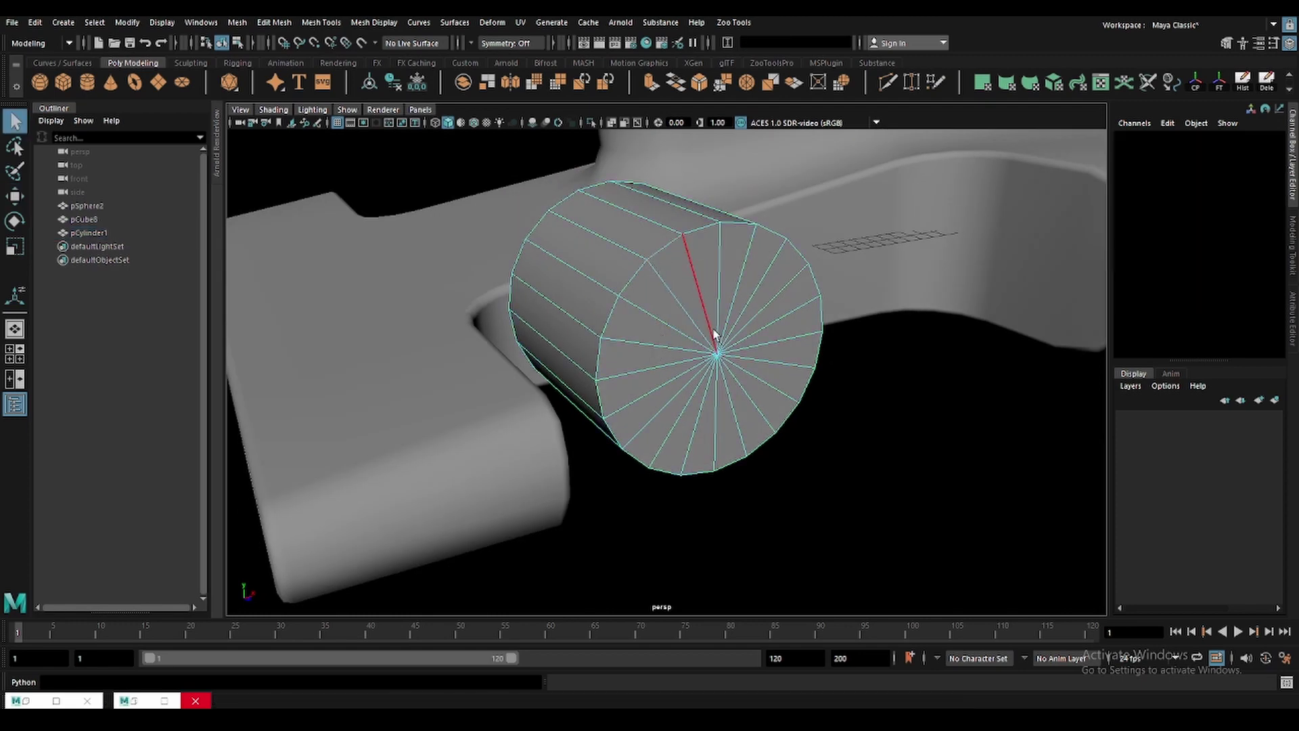
pyautogui.press('F9')
pyautogui.click(718, 353)
pyautogui.hotkey('ctrl', 'shift', 'v')
pyautogui.press('F11')
pyautogui.click(723, 348)
pyautogui.press('r')
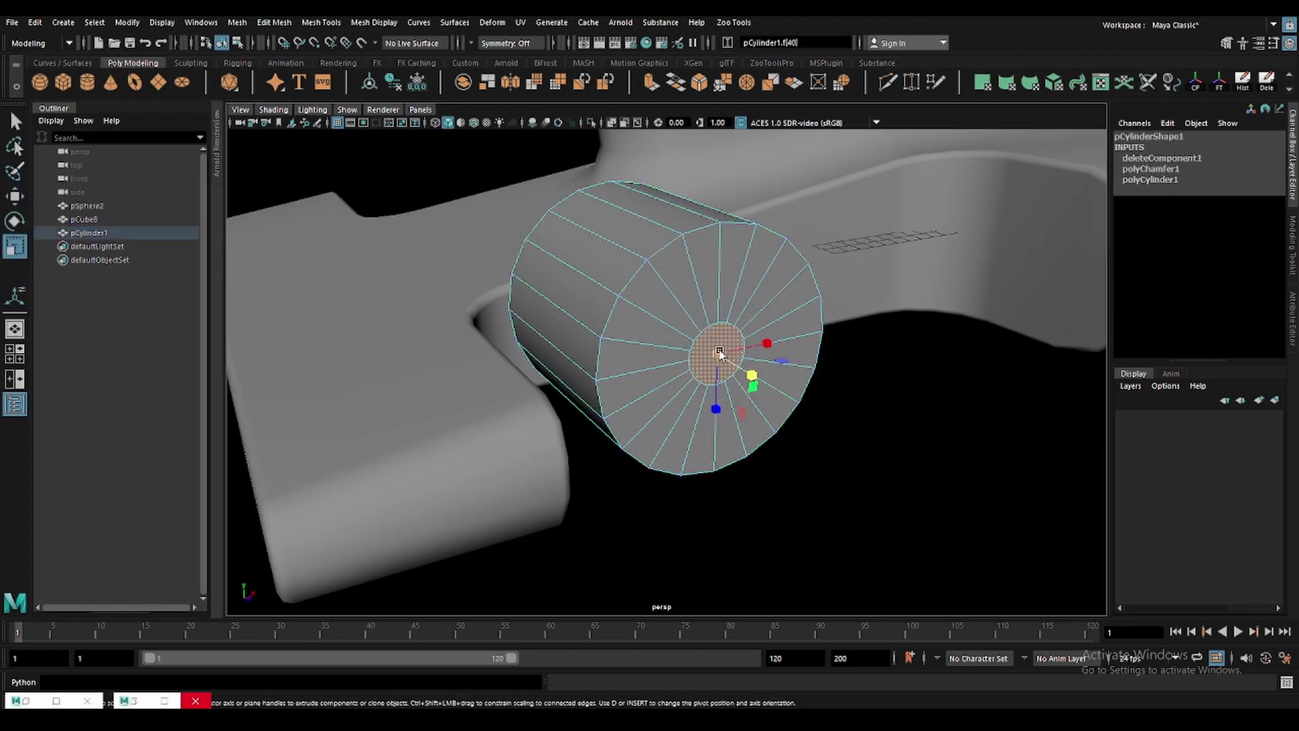
pyautogui.moveTo(723, 348); pyautogui.dragTo(785, 387)
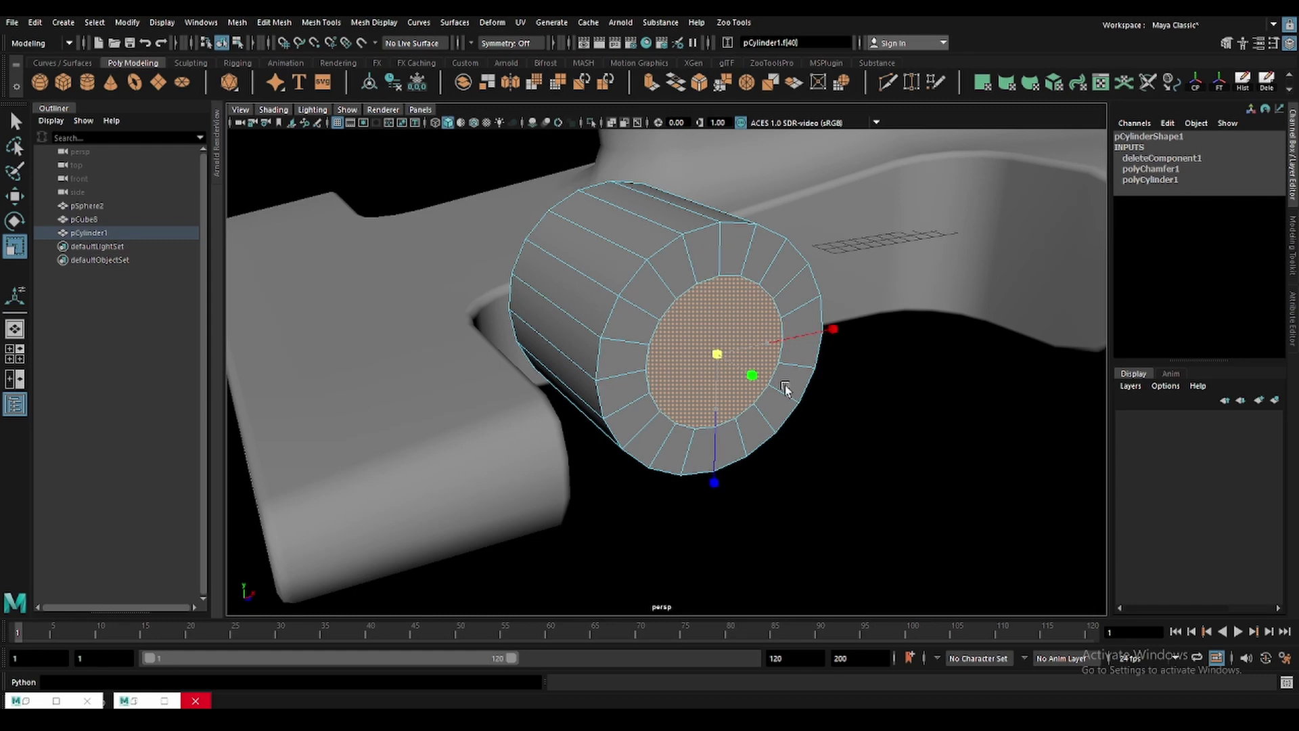
# Extrude the centre cap face inward to form a recessed hole.
pyautogui.press('w')
pyautogui.hotkey('ctrl', 'e')
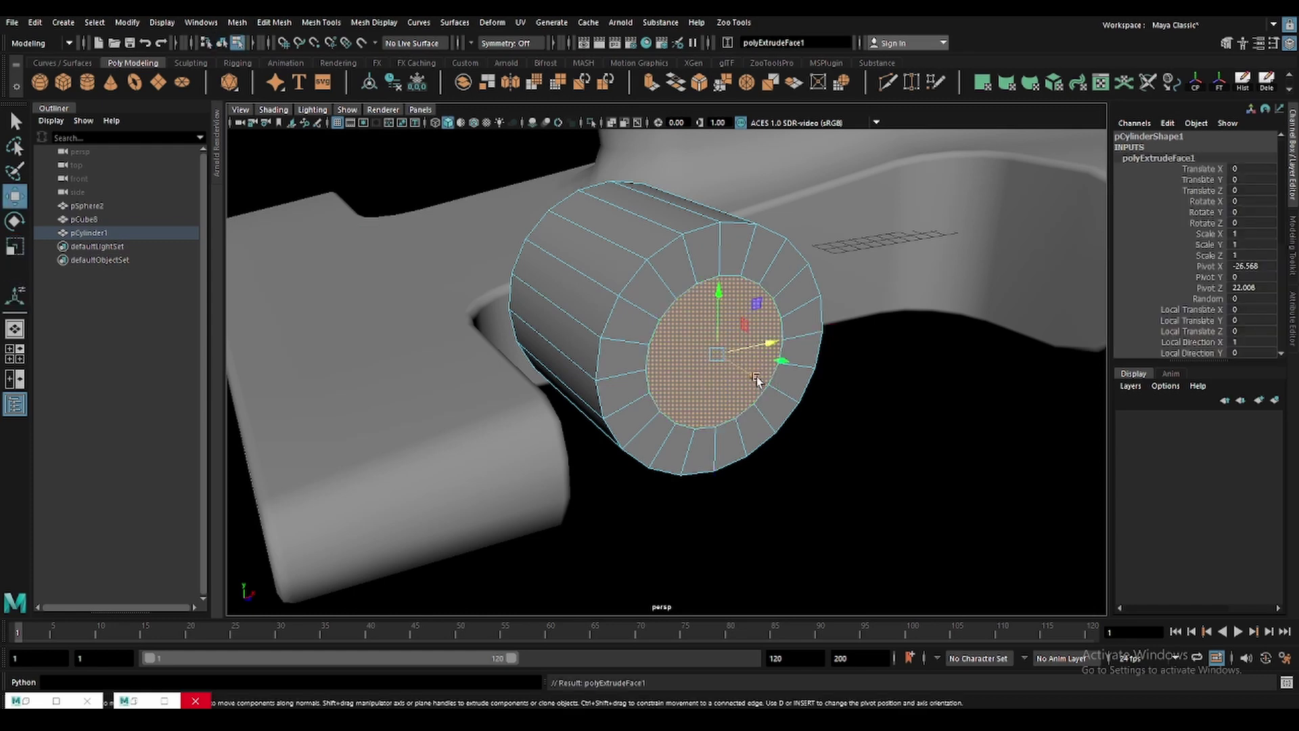
pyautogui.moveTo(756, 379)
pyautogui.mouseDown()
pyautogui.moveTo(733, 362)
pyautogui.moveTo(672, 362)
pyautogui.moveTo(720, 361)
pyautogui.mouseUp()
pyautogui.hotkey('ctrl', 'z')
pyautogui.press('r')
pyautogui.hotkey('ctrl', 'e')
pyautogui.press('w')
# Bevel the hole rim with Fraction 1 and 3 segments.
pyautogui.press('q')
pyautogui.hotkey('ctrl', 'b')
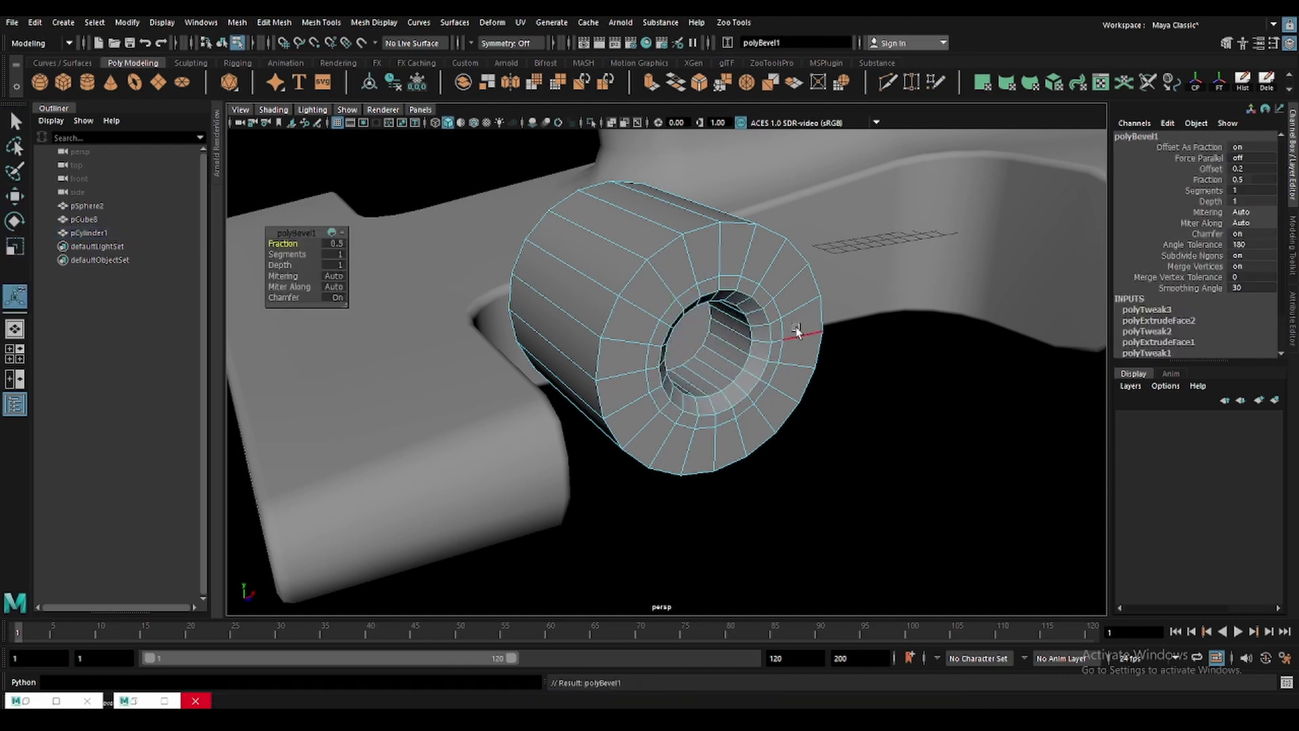
pyautogui.hotkey('ctrl', 'a')
pyautogui.moveTo(1139, 264)
pyautogui.mouseDown()
pyautogui.moveTo(1236, 251)
pyautogui.moveTo(1152, 265)
pyautogui.mouseUp()
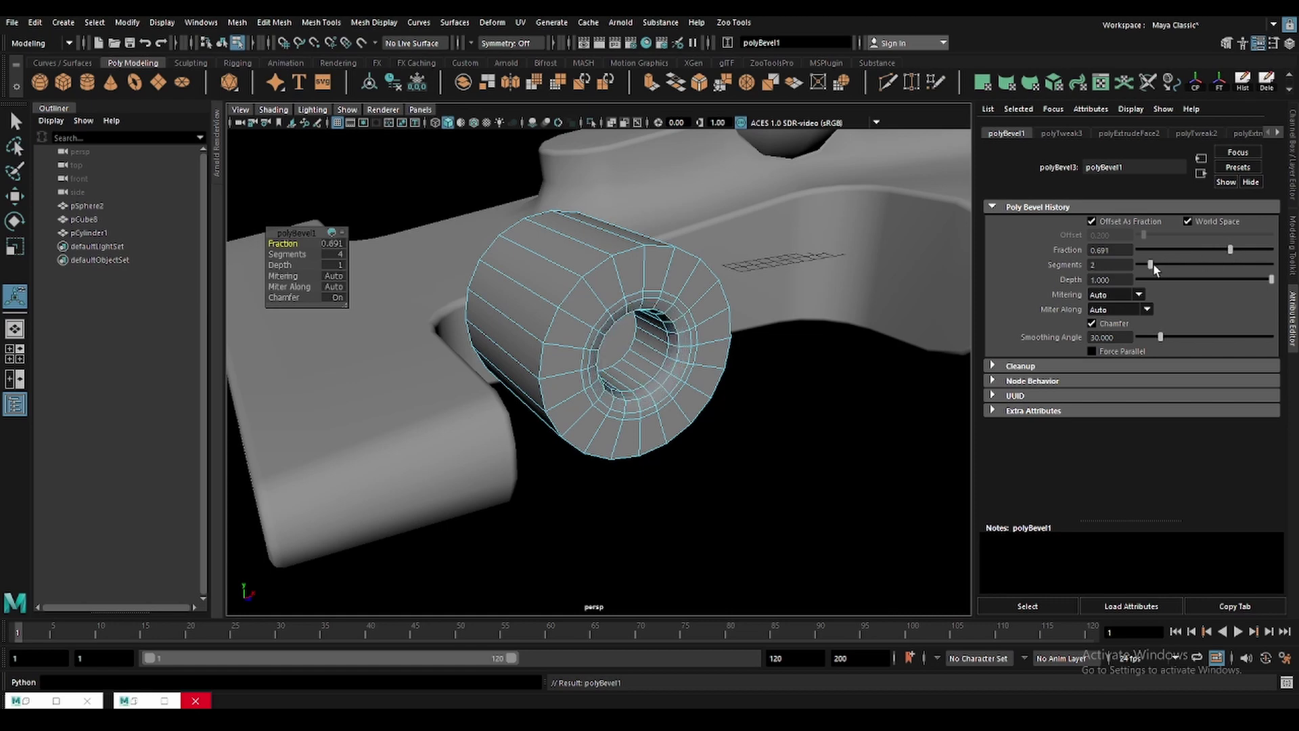
pyautogui.moveTo(1238, 251); pyautogui.dragTo(1294, 252)
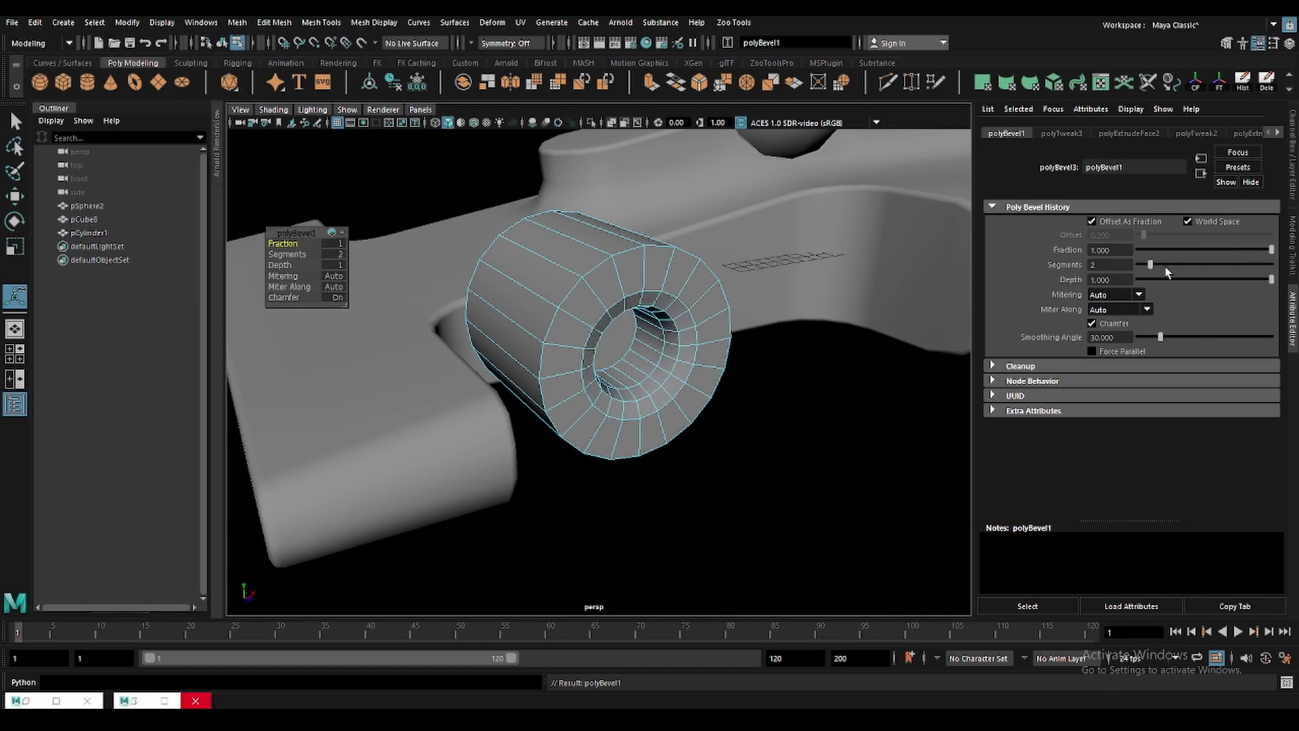
pyautogui.moveTo(1166, 268); pyautogui.dragTo(1168, 266)
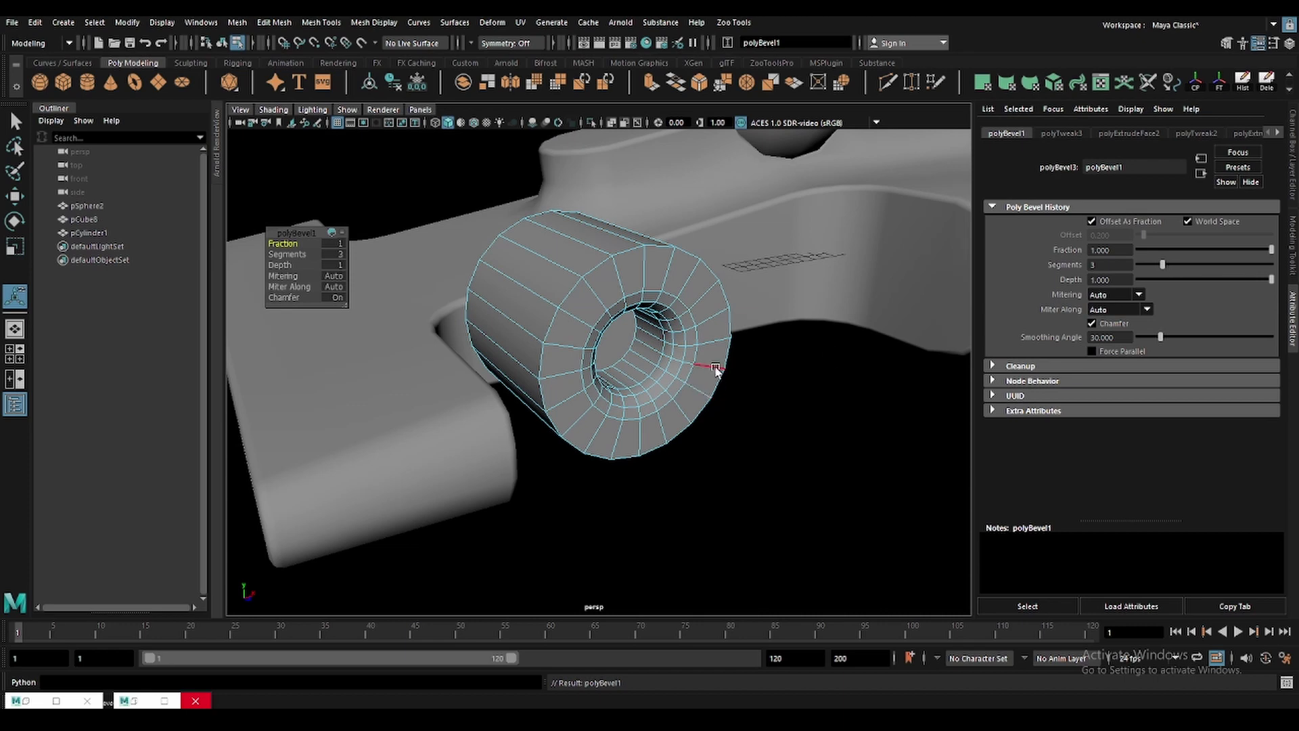
# Preview the wheel smoothed, then return to the unsmoothed mesh in object mode.
pyautogui.scroll(3, 713, 333)
pyautogui.press('3')
pyautogui.doubleClick(761, 316)
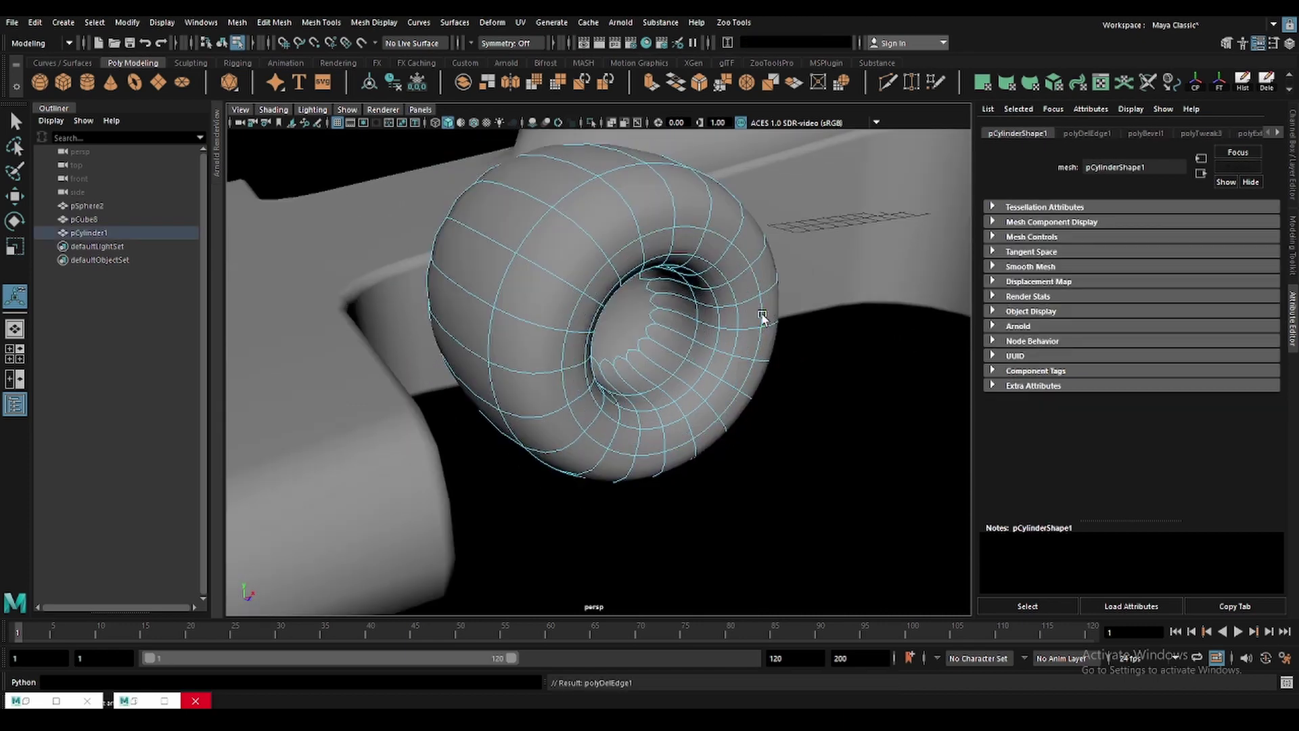
pyautogui.press('1')
pyautogui.press('w')
pyautogui.press('F8')
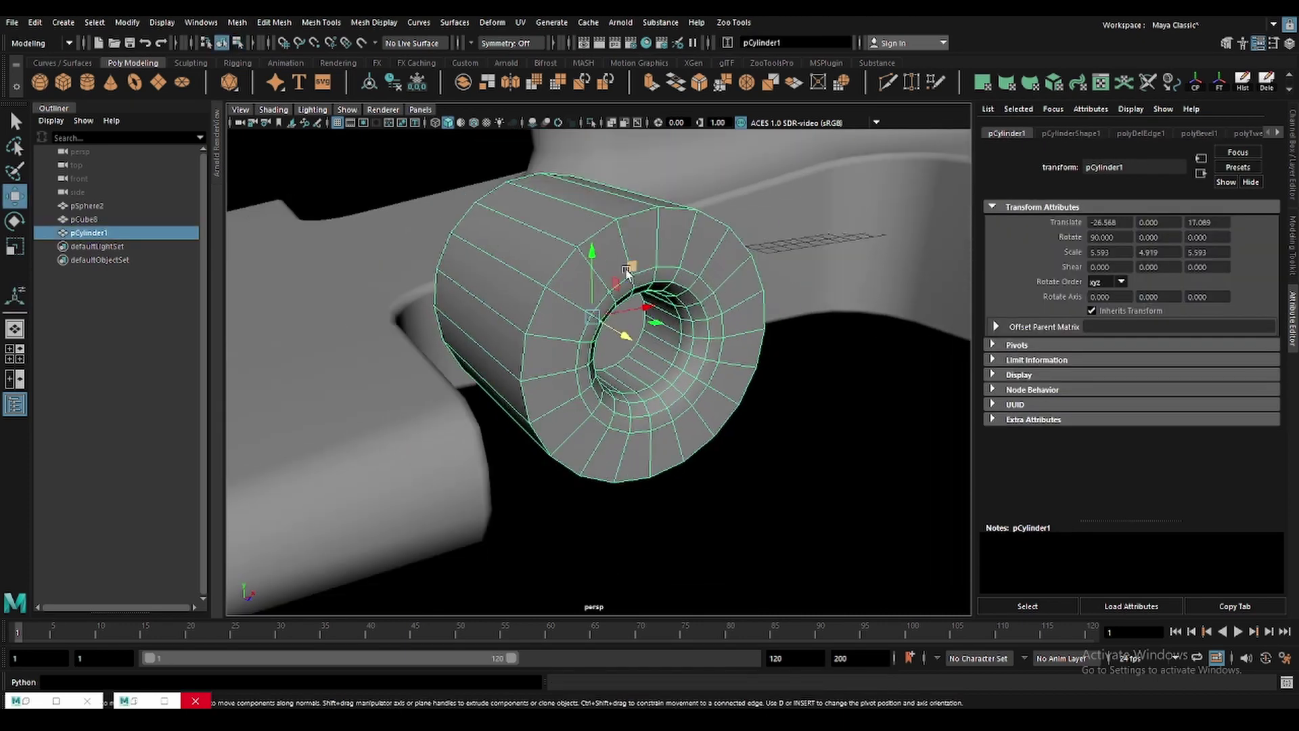
# Bevel the outer rim edge loop narrowly with Chamfer turned off.
pyautogui.press('q')
pyautogui.scroll(2, 594, 261)
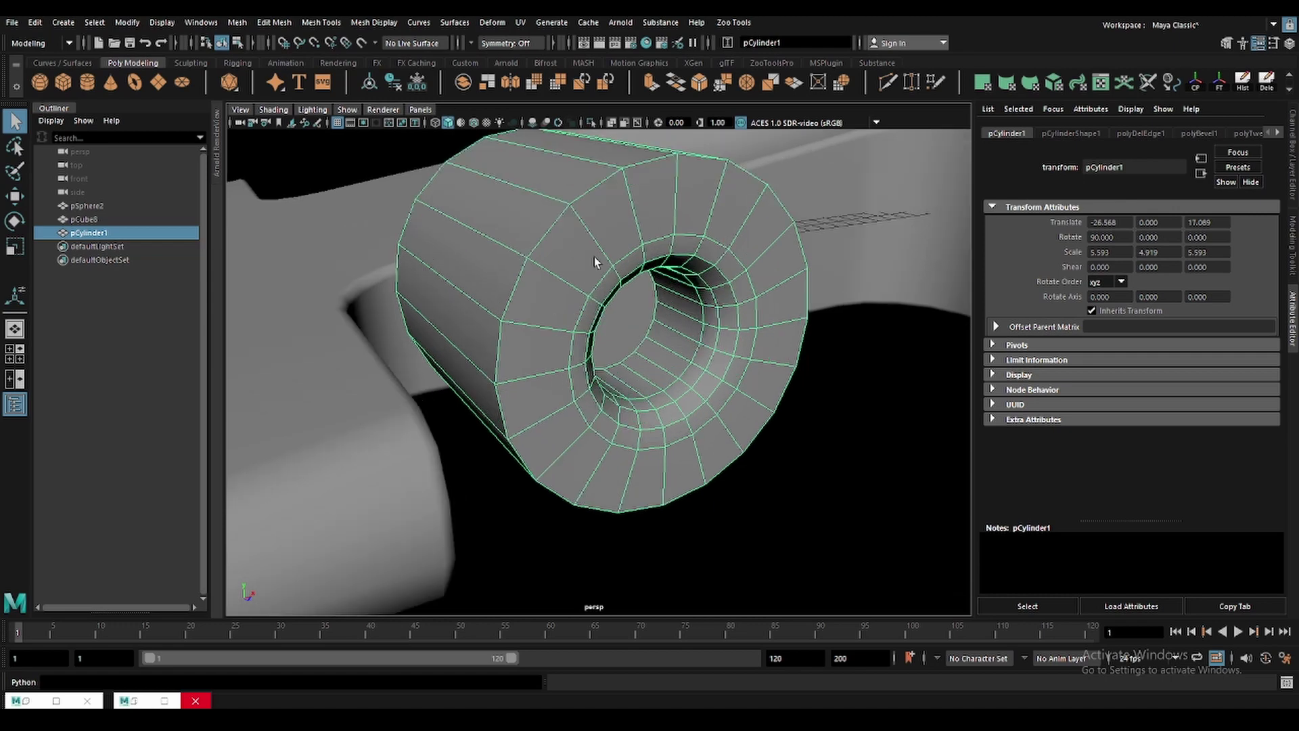
pyautogui.press('F10')
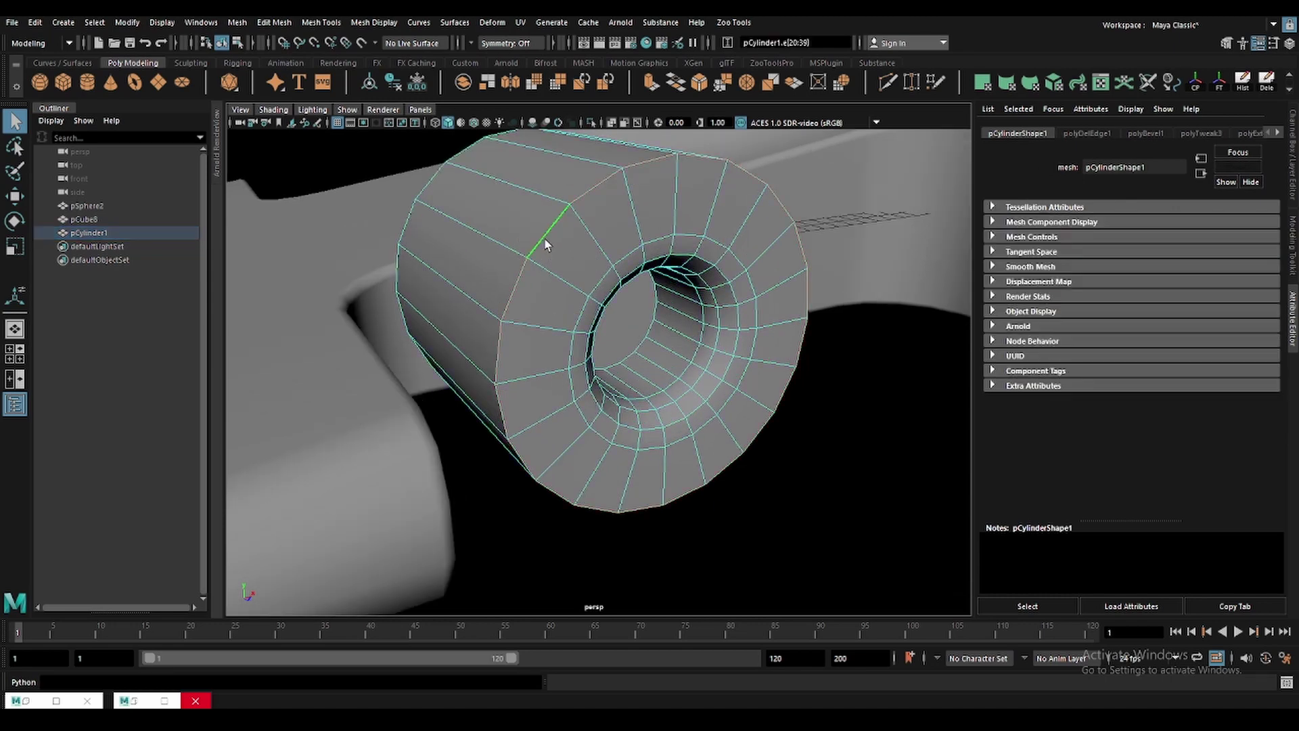
pyautogui.hotkey('ctrl', 'b')
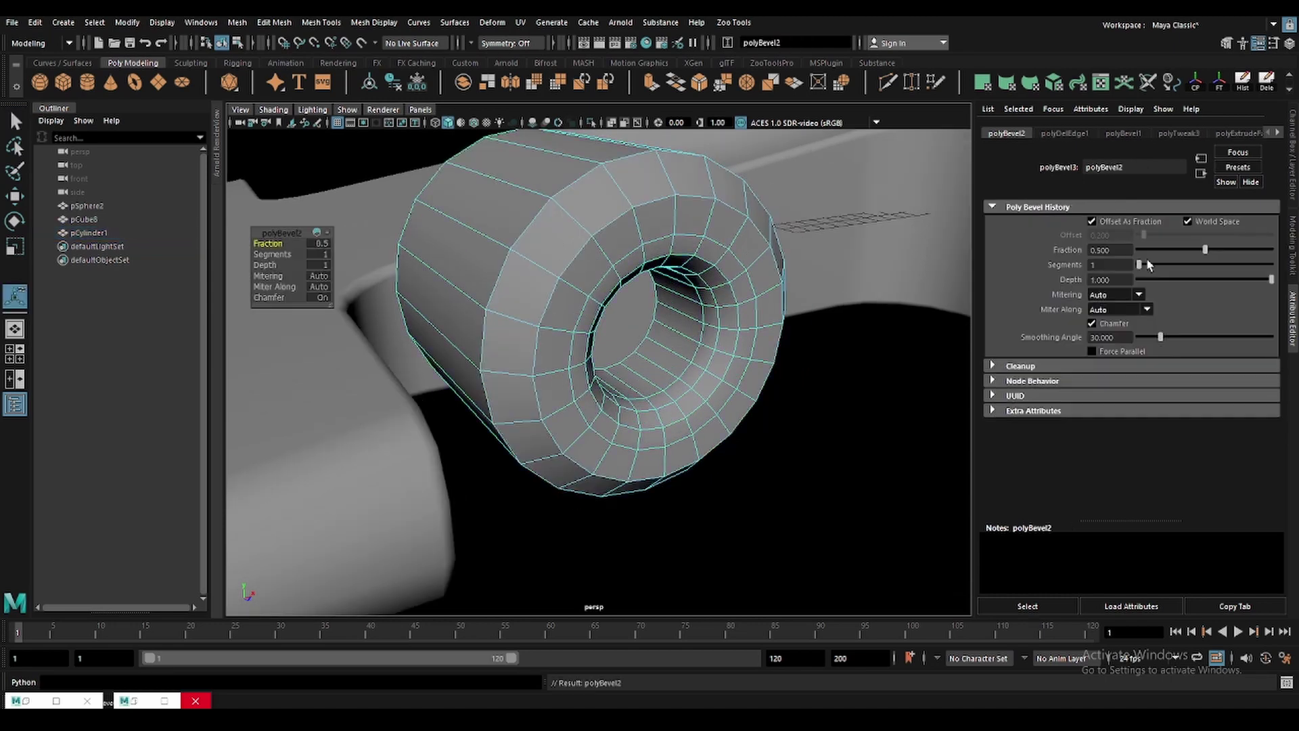
pyautogui.click(1120, 324)
pyautogui.click(1152, 250)
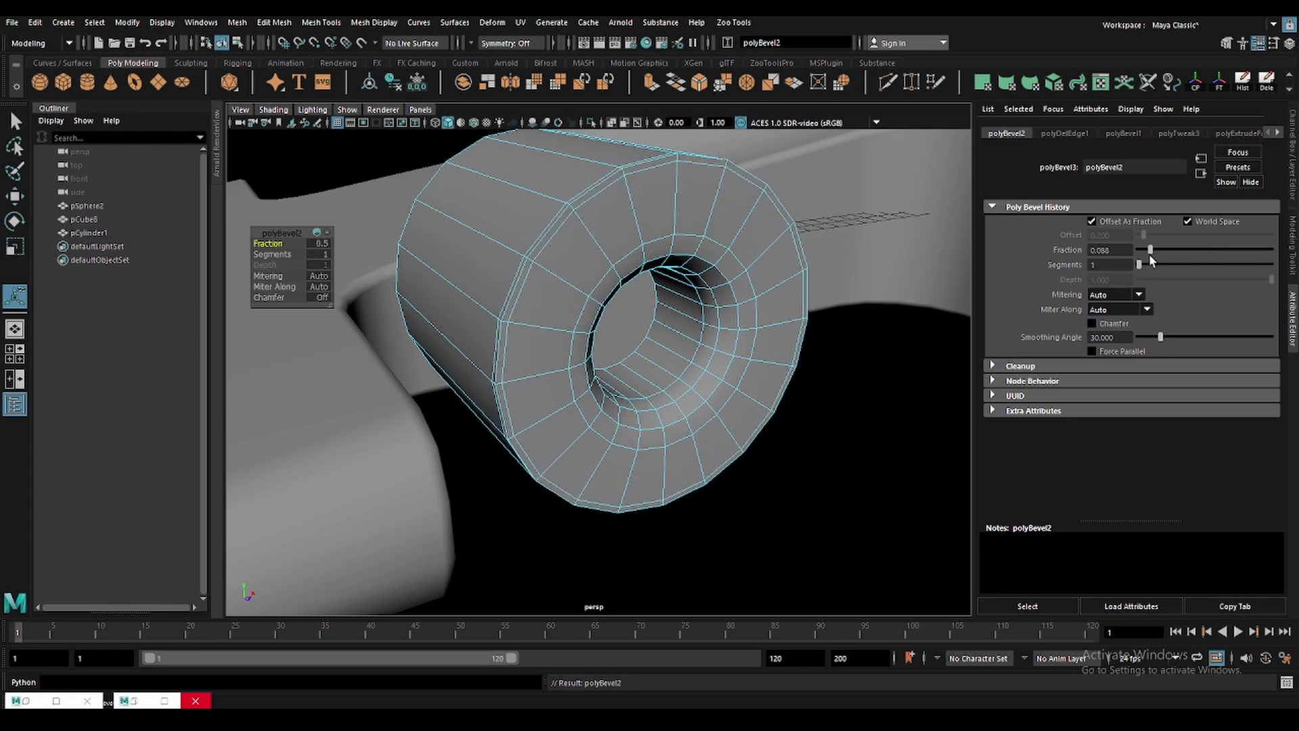
pyautogui.press('w')
pyautogui.press('F8')
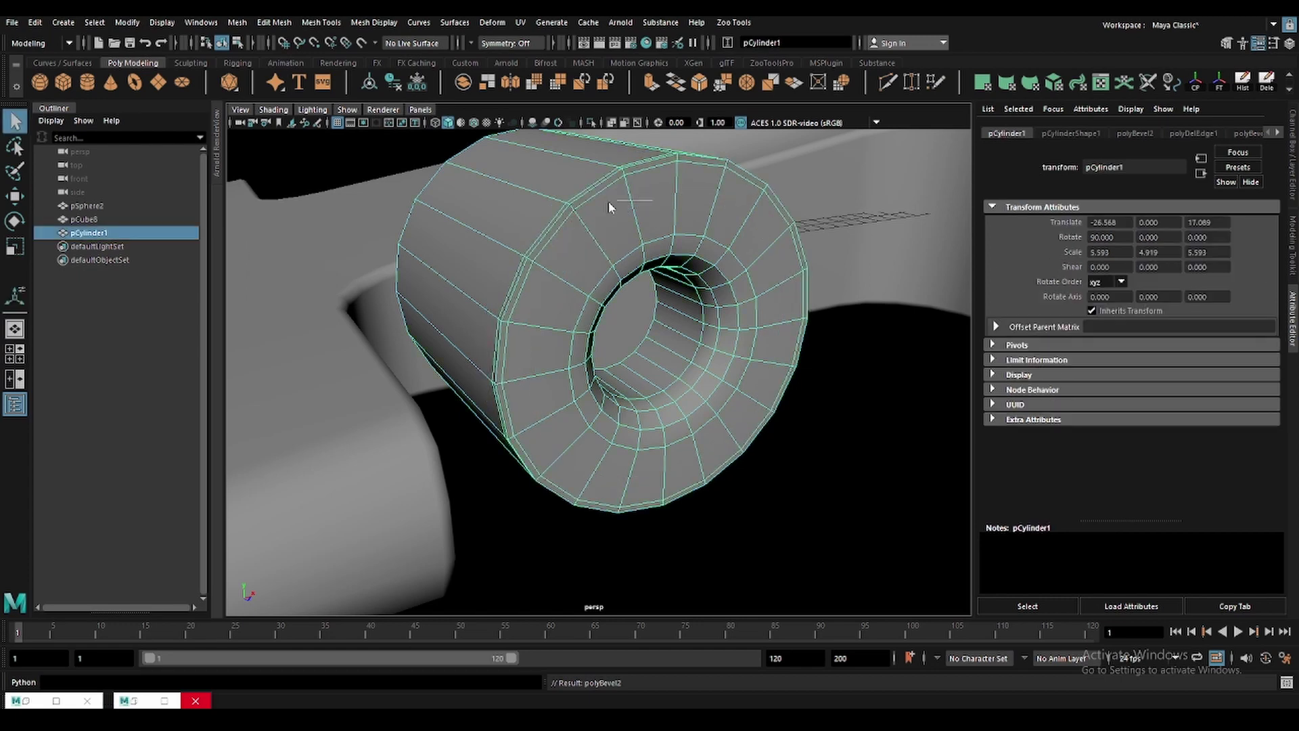
# Bevel an edge loop around the cap with extra segments.
pyautogui.press('F9')
pyautogui.press('F10')
pyautogui.doubleClick(610, 225)
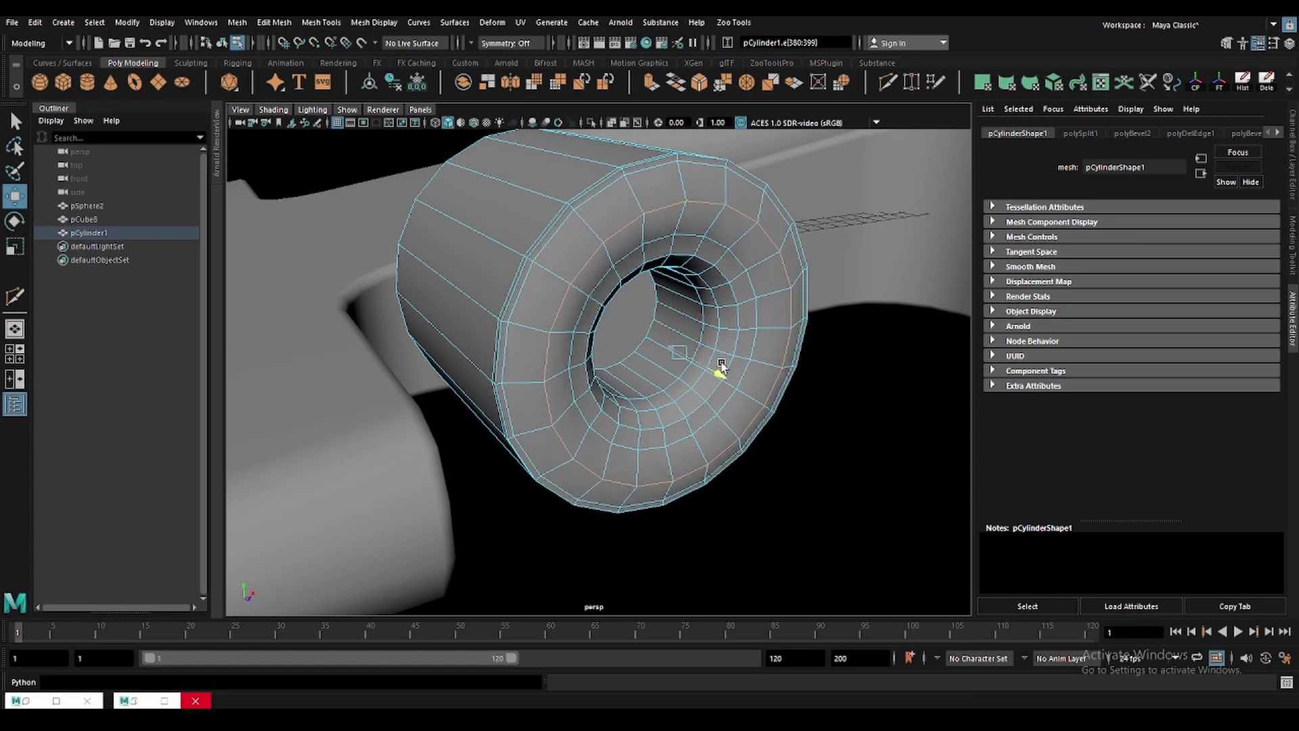
pyautogui.hotkey('ctrl', 'b')
pyautogui.moveTo(1147, 265); pyautogui.dragTo(1233, 260)
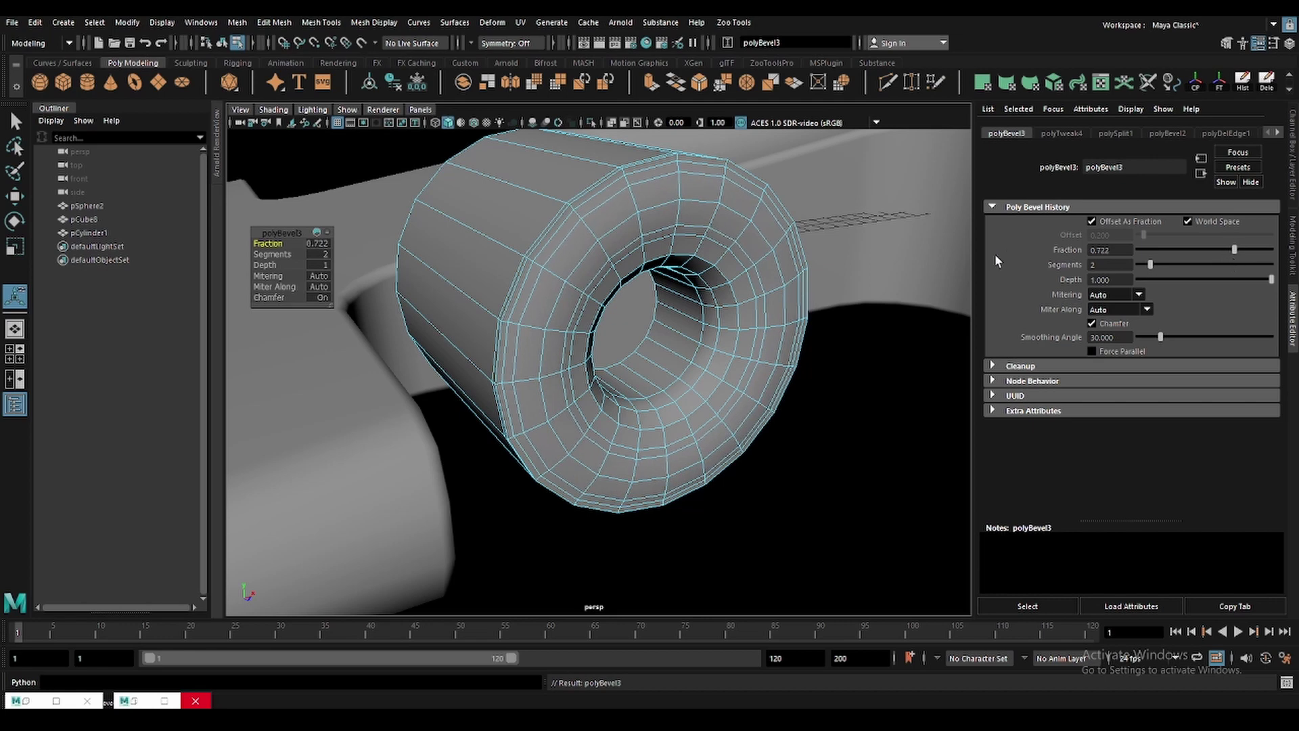
pyautogui.press('q')
# Bevel another rim edge loop at Fraction 0.082.
pyautogui.doubleClick(719, 249)
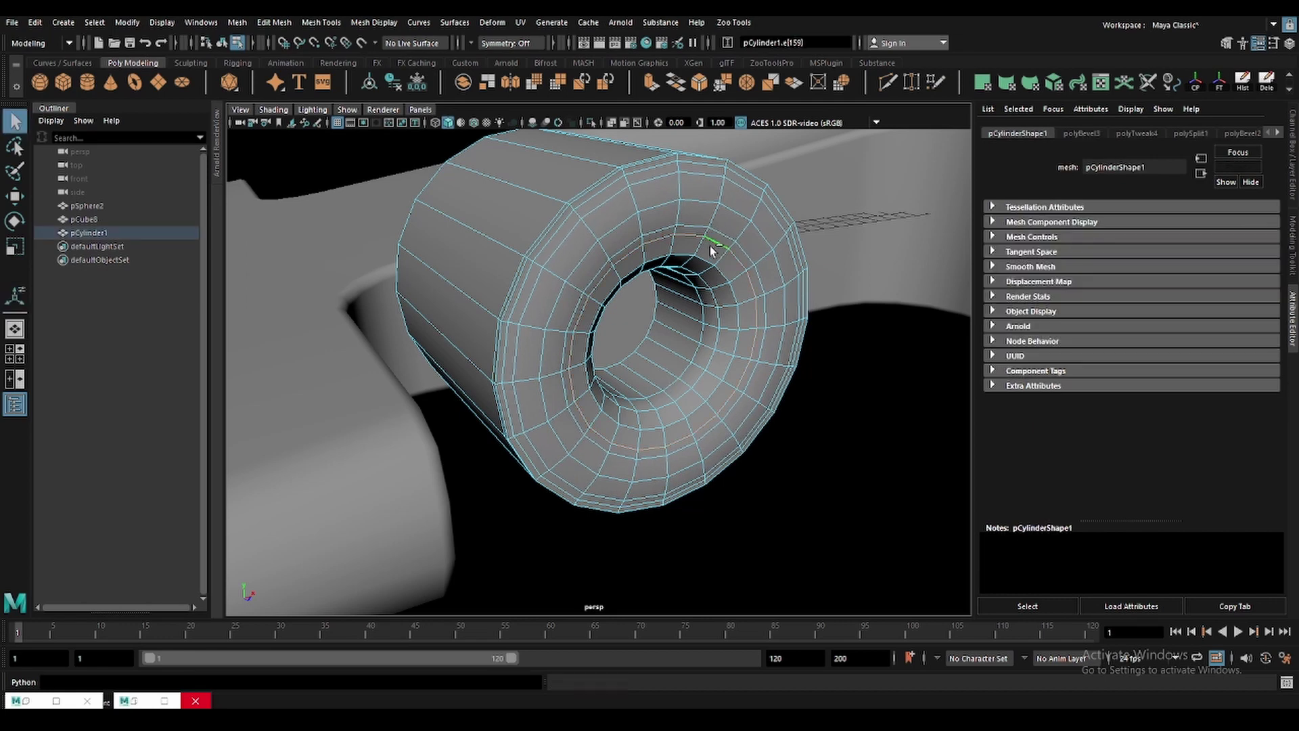
pyautogui.hotkey('ctrl', 'b')
pyautogui.click(1151, 250)
pyautogui.scroll(3, 756, 252)
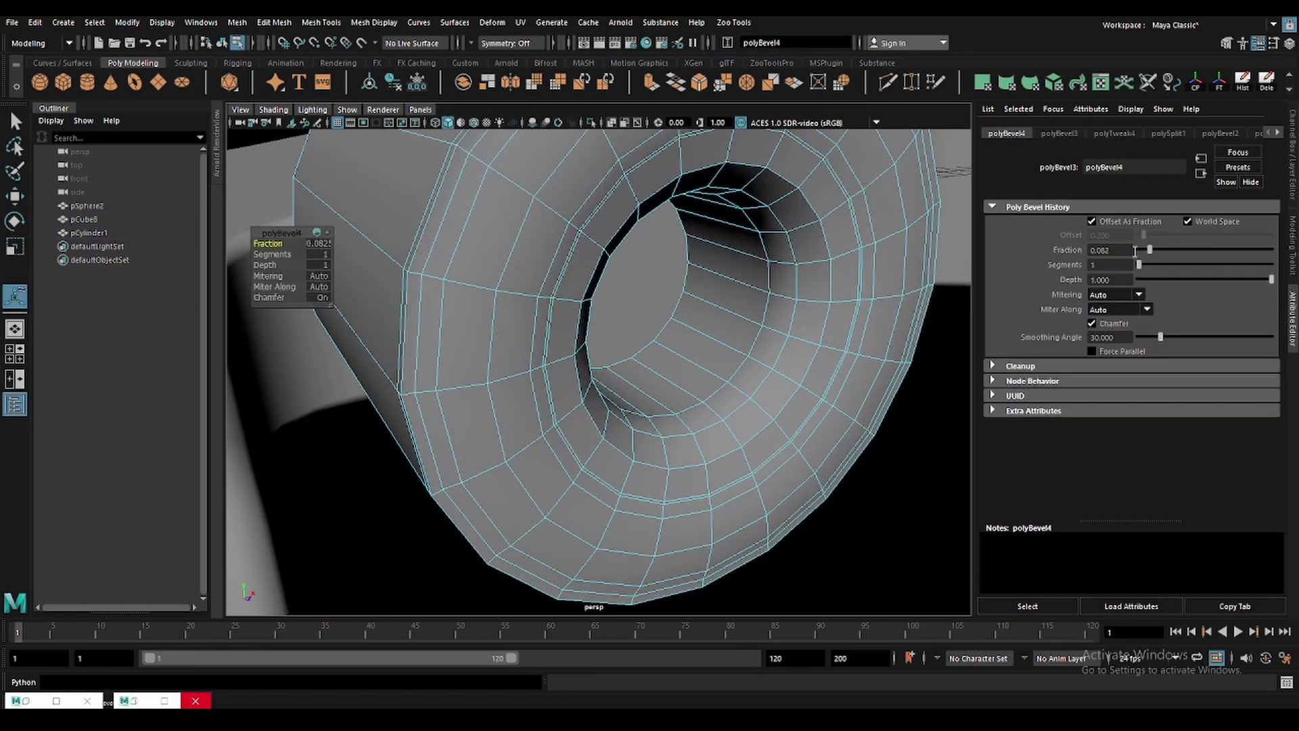
pyautogui.scroll(2, 930, 296)
pyautogui.press('q')
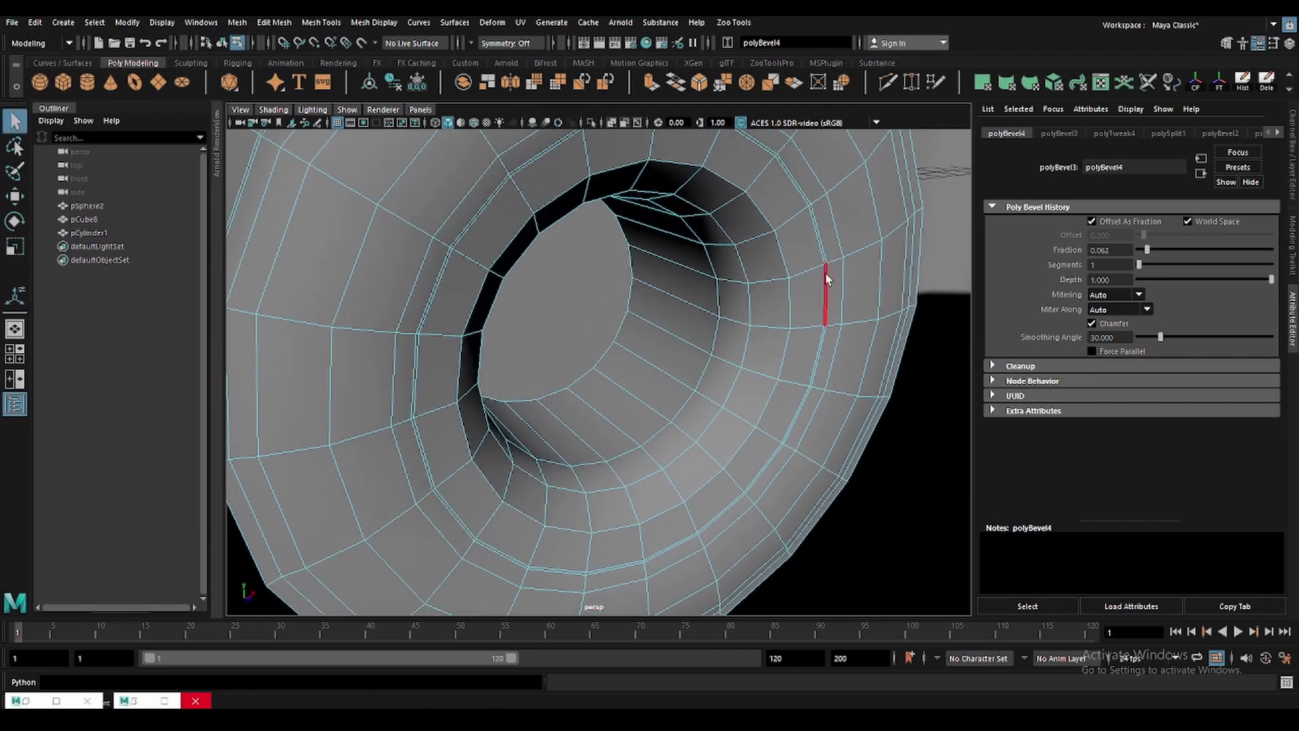
# Undo a stray extrusion and the last bevel on the cap.
pyautogui.click(825, 267)
pyautogui.press('w')
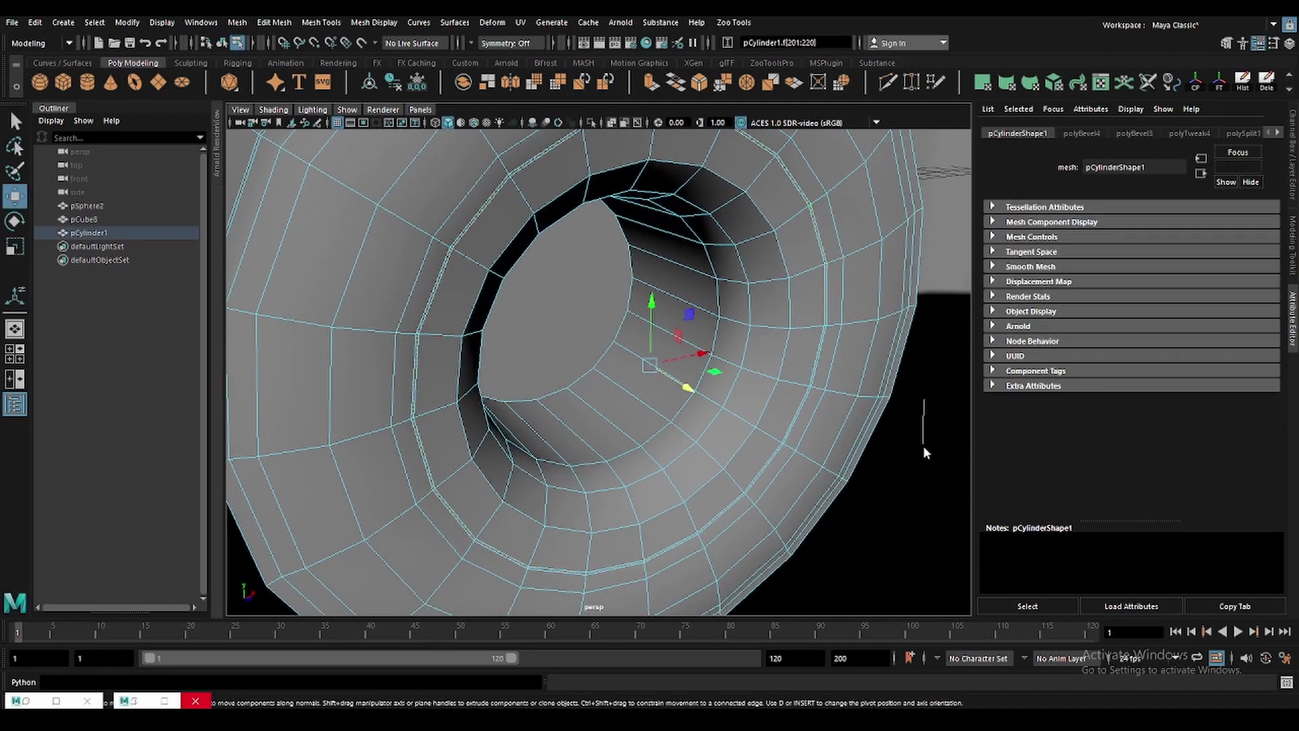
pyautogui.hotkey('ctrl', 'e')
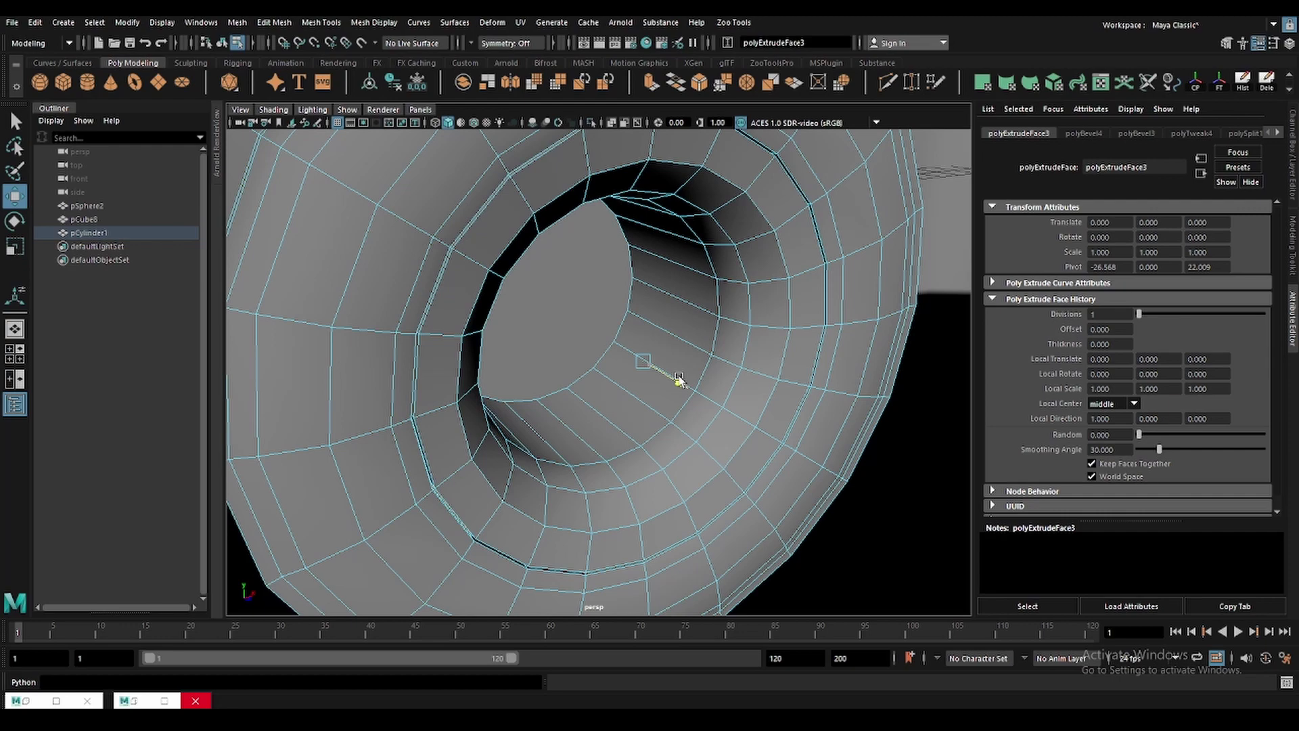
pyautogui.hotkey('ctrl', 'z')
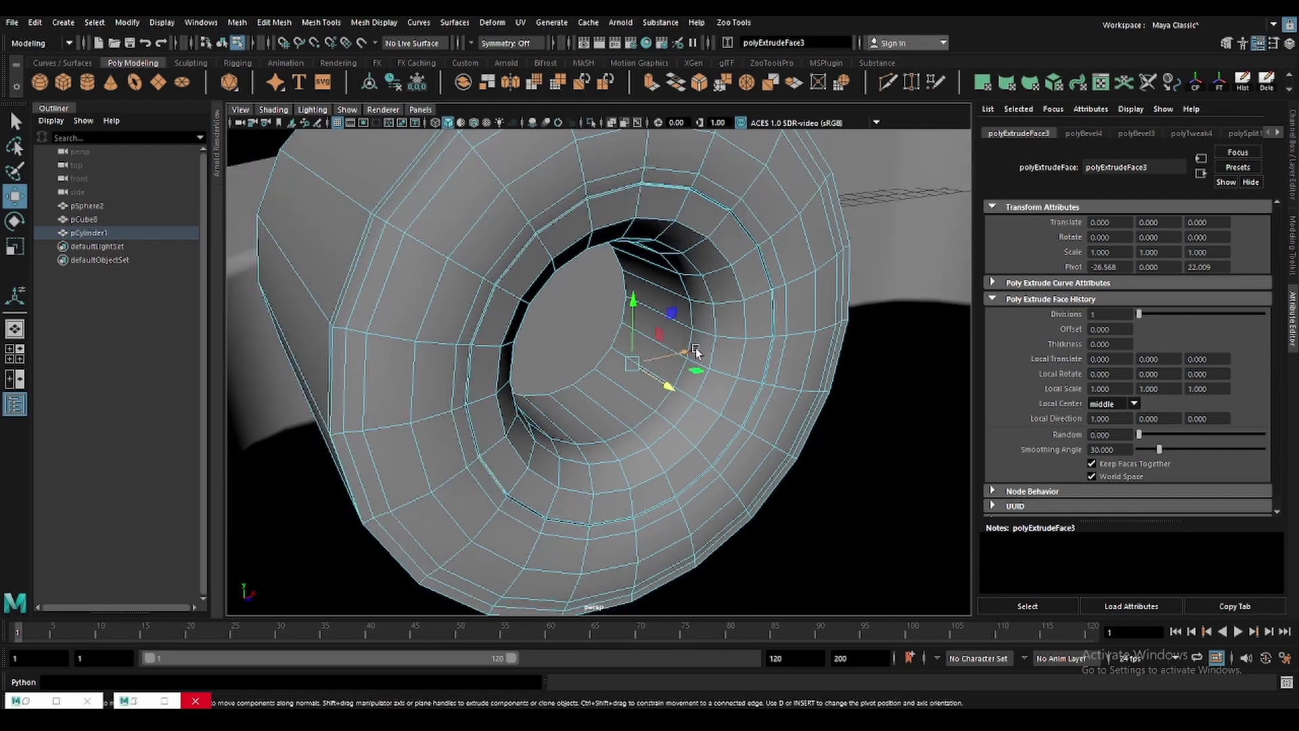
pyautogui.hotkey('ctrl', 'z')
pyautogui.hotkey('ctrl', 'z')
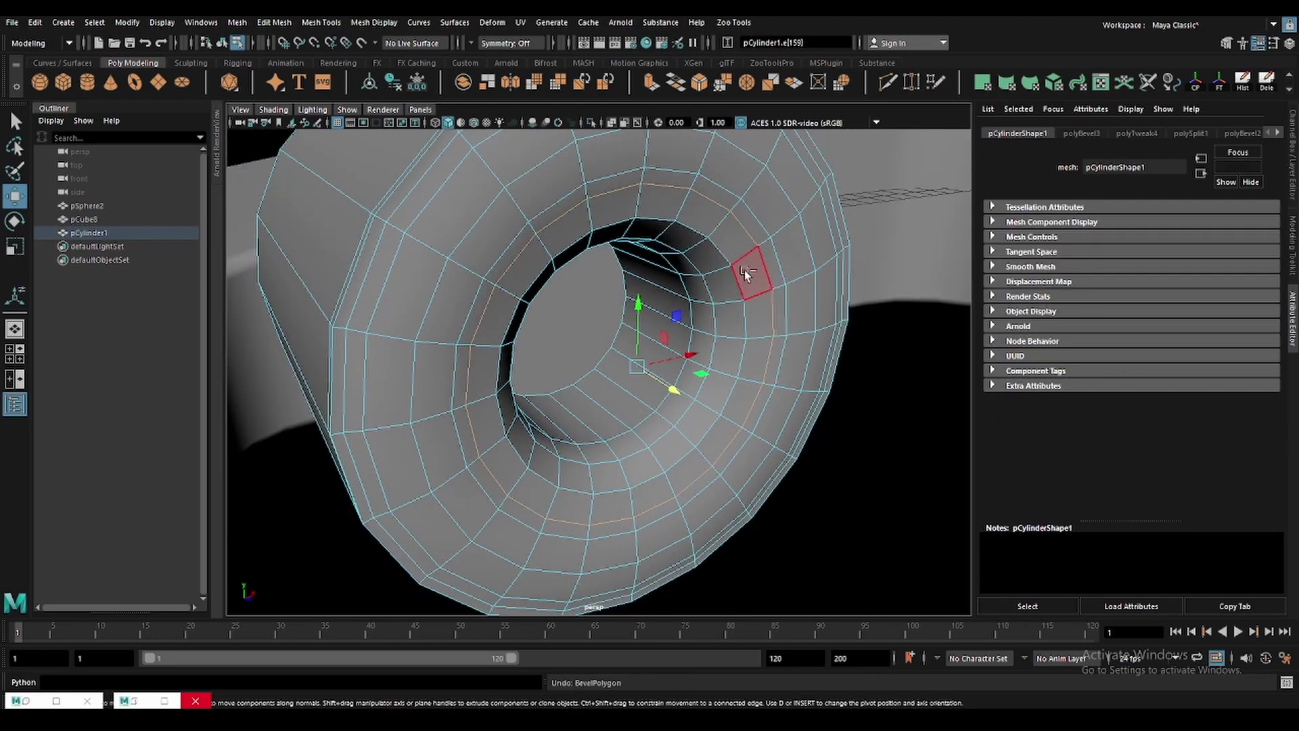
pyautogui.press('q')
pyautogui.keyDown('shift'); pyautogui.moveTo(763, 271); pyautogui.dragTo(741, 487, button='right'); pyautogui.keyUp('shift')
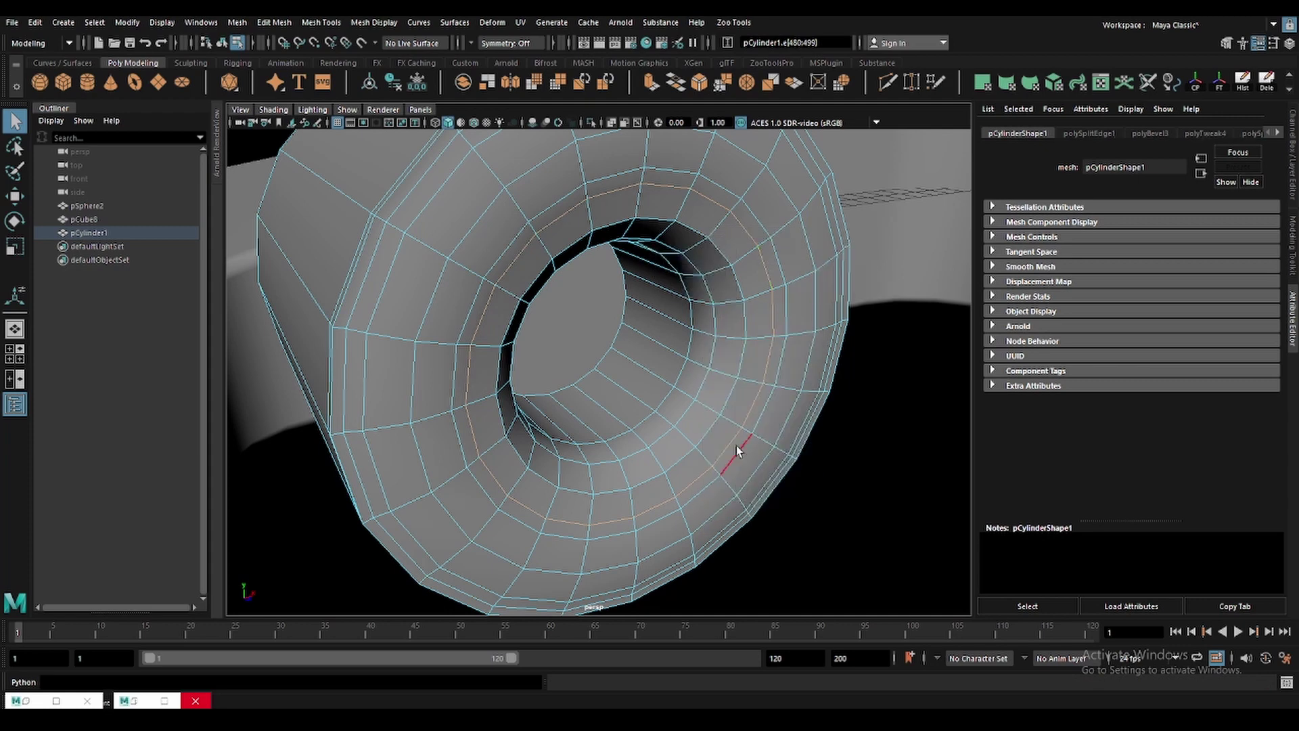
# Bevel the recessed face inside the hole.
pyautogui.press('F11')
pyautogui.click(586, 321)
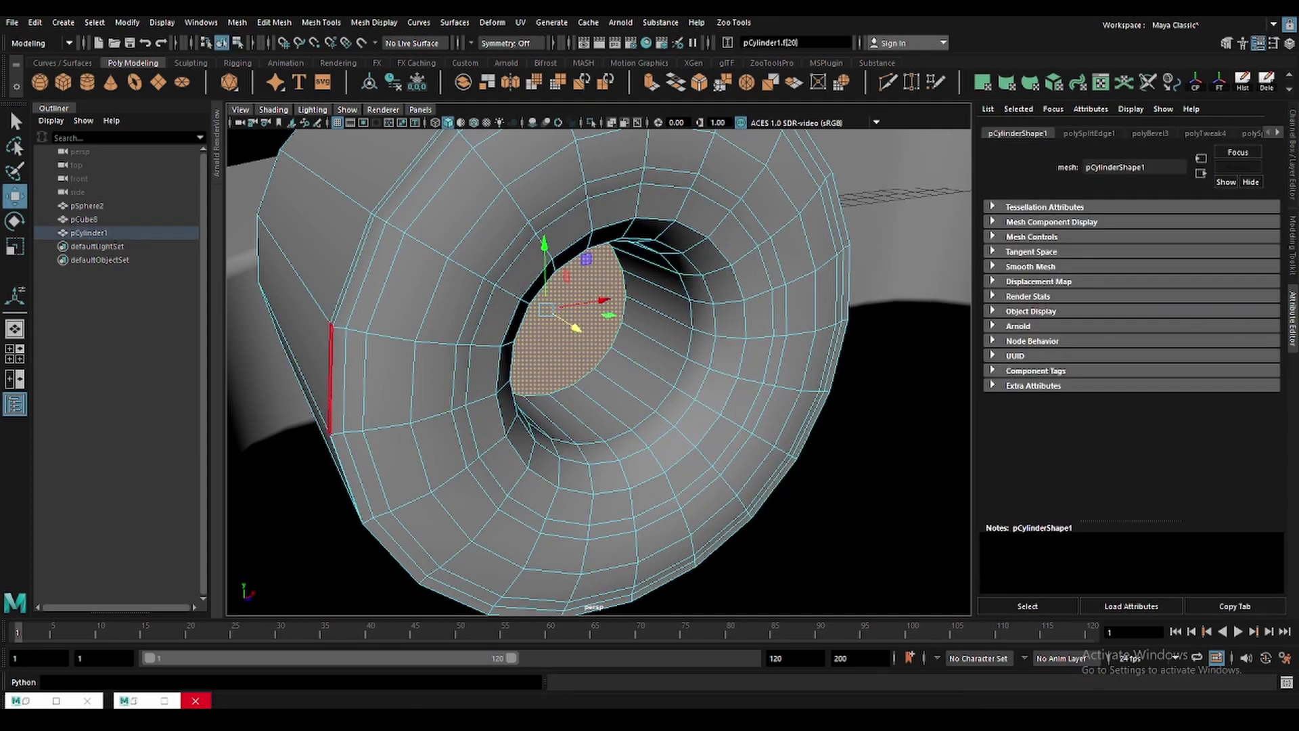
pyautogui.keyDown('alt'); pyautogui.moveTo(332, 379); pyautogui.dragTo(646, 327); pyautogui.keyUp('alt')
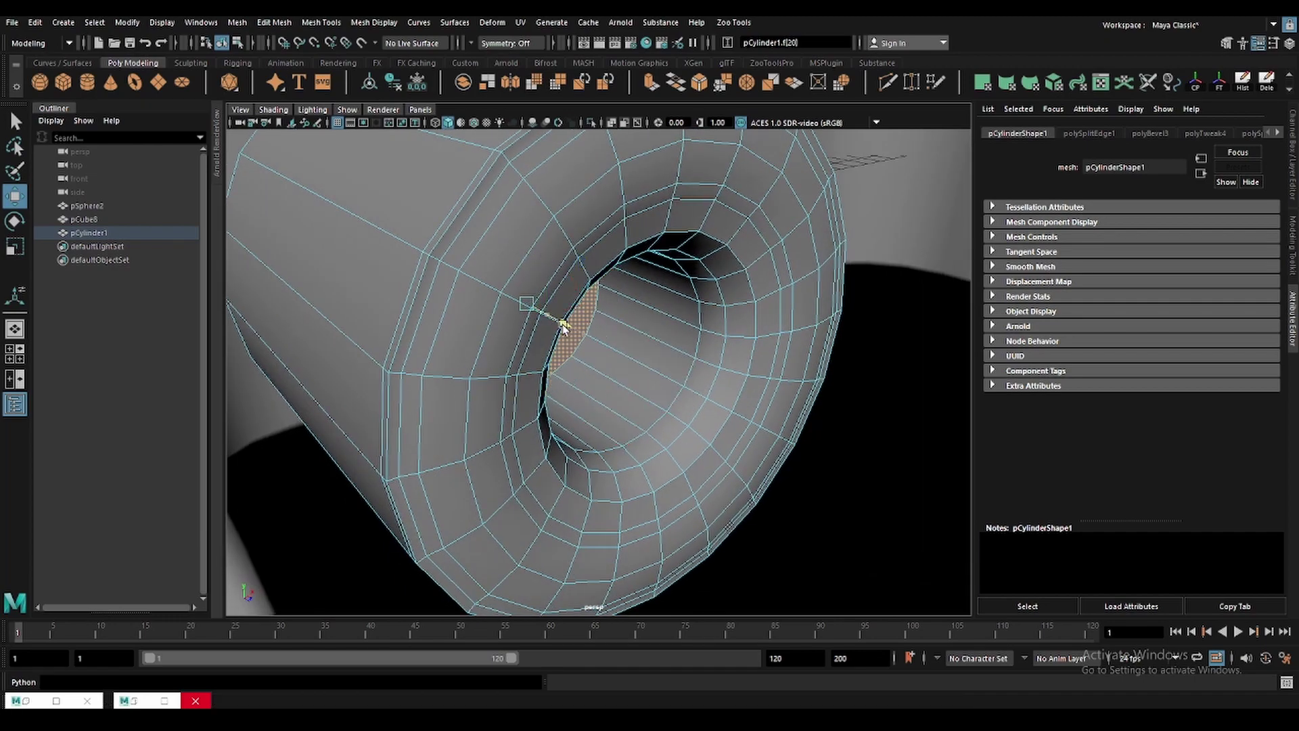
pyautogui.hotkey('ctrl', 'b')
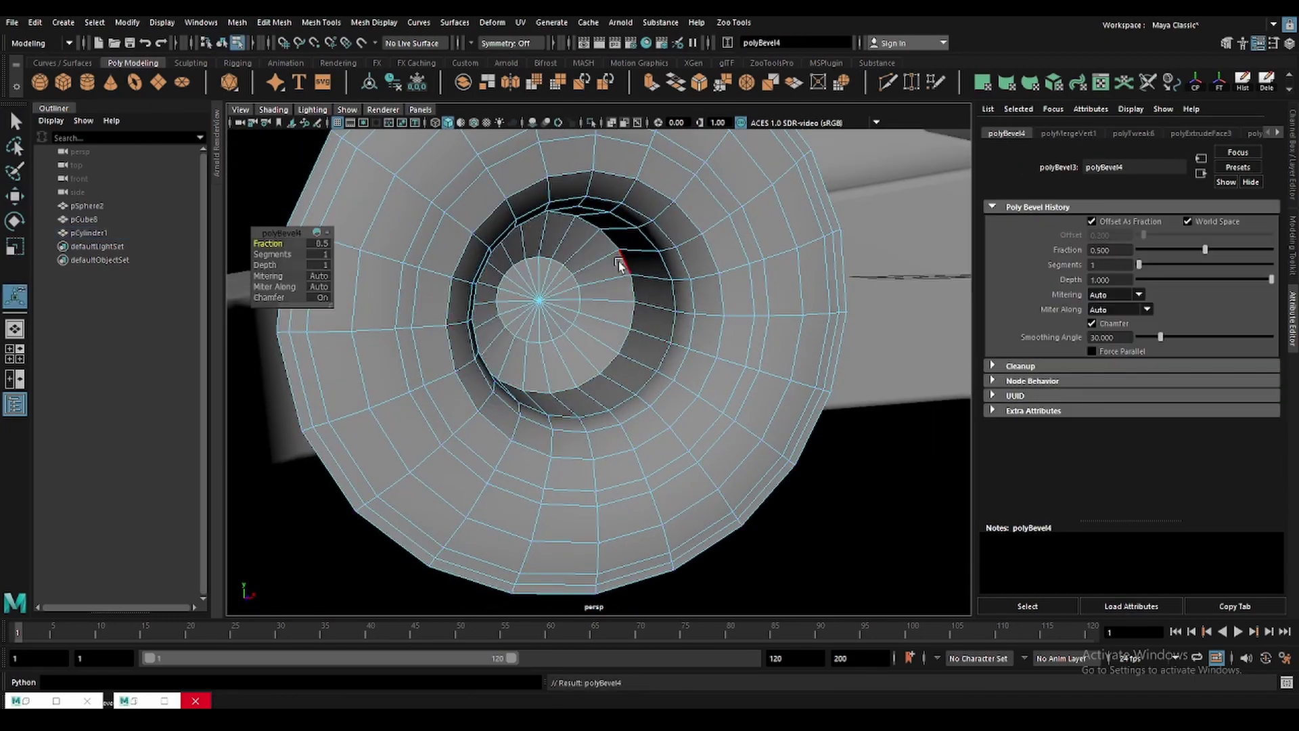
# Give the bevel two segments at a fraction of about 0.149.
pyautogui.click(1151, 264)
pyautogui.moveTo(1205, 249); pyautogui.dragTo(1159, 249)
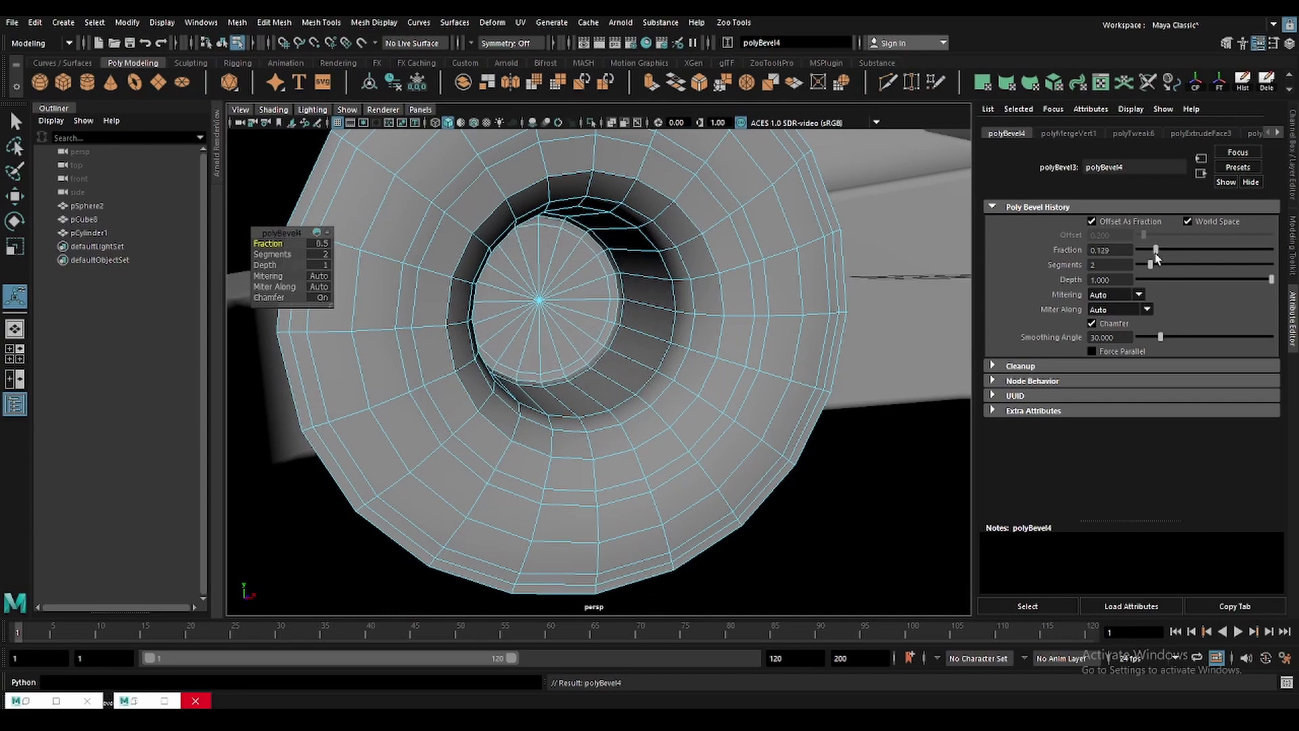
pyautogui.keyDown('alt'); pyautogui.moveTo(721, 203); pyautogui.dragTo(722, 309); pyautogui.keyUp('alt')
pyautogui.hotkey('ctrl', '1')
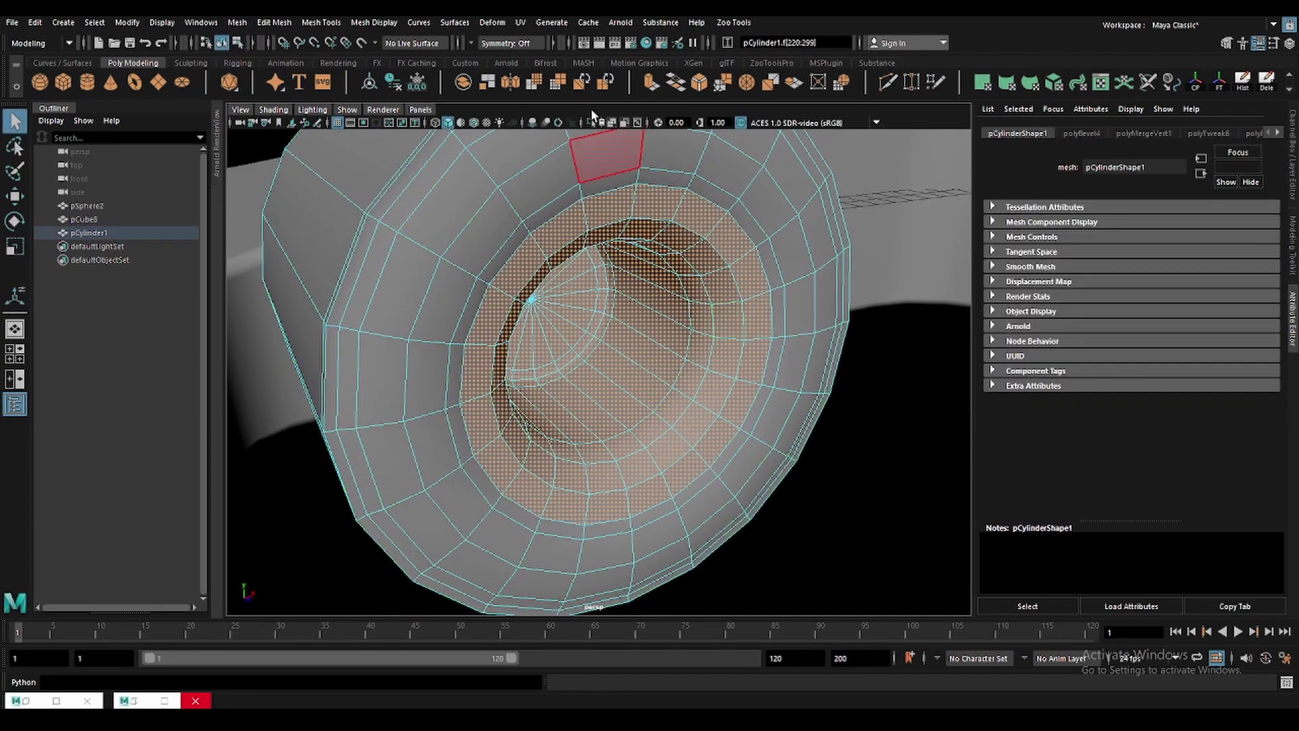
pyautogui.rightClick(559, 203)
# Exit the isolated view and save the car scene.
pyautogui.press('w')
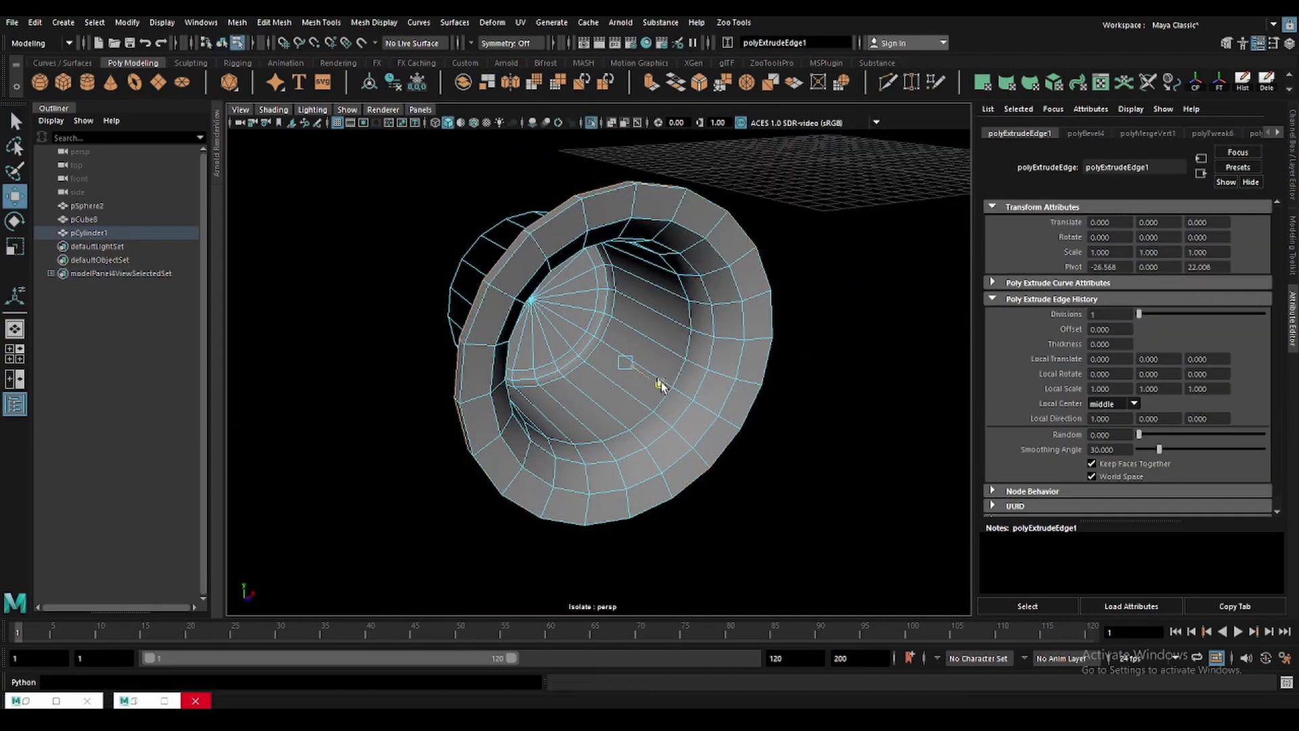
pyautogui.hotkey('ctrl', '1')
pyautogui.click(759, 343)
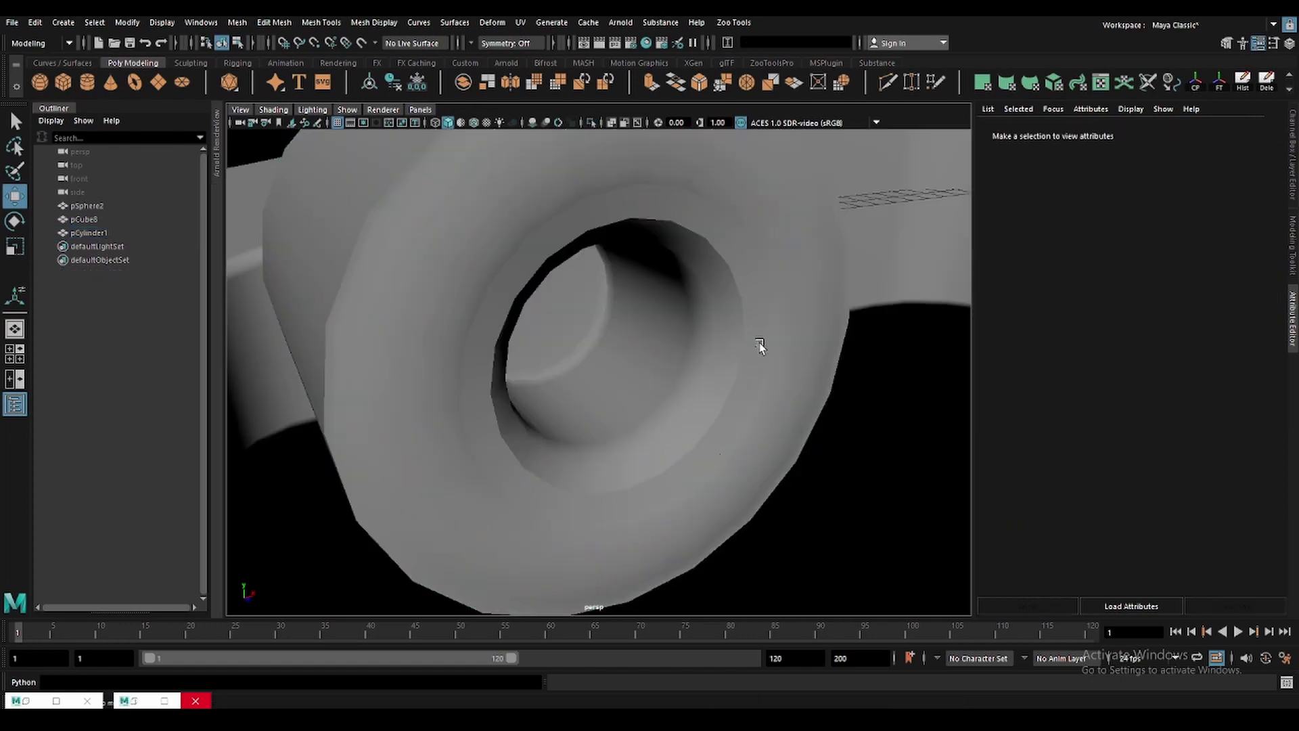
pyautogui.click(687, 377)
pyautogui.hotkey('ctrl', 's')
pyautogui.click(790, 457)
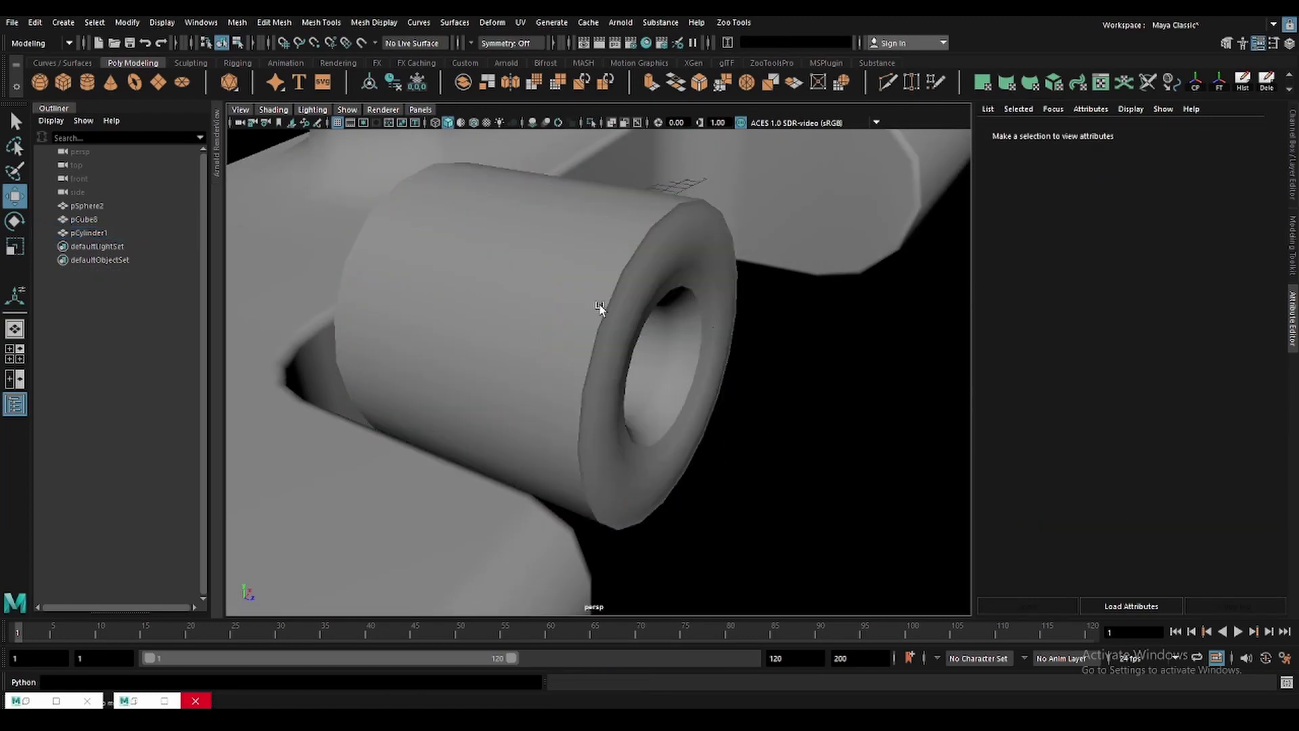
# Bevel an edge loop around the hub with a narrow band.
pyautogui.click(631, 305)
pyautogui.press('F10')
pyautogui.doubleClick(631, 306)
pyautogui.keyDown('alt'); pyautogui.moveTo(632, 305); pyautogui.dragTo(571, 303); pyautogui.keyUp('alt')
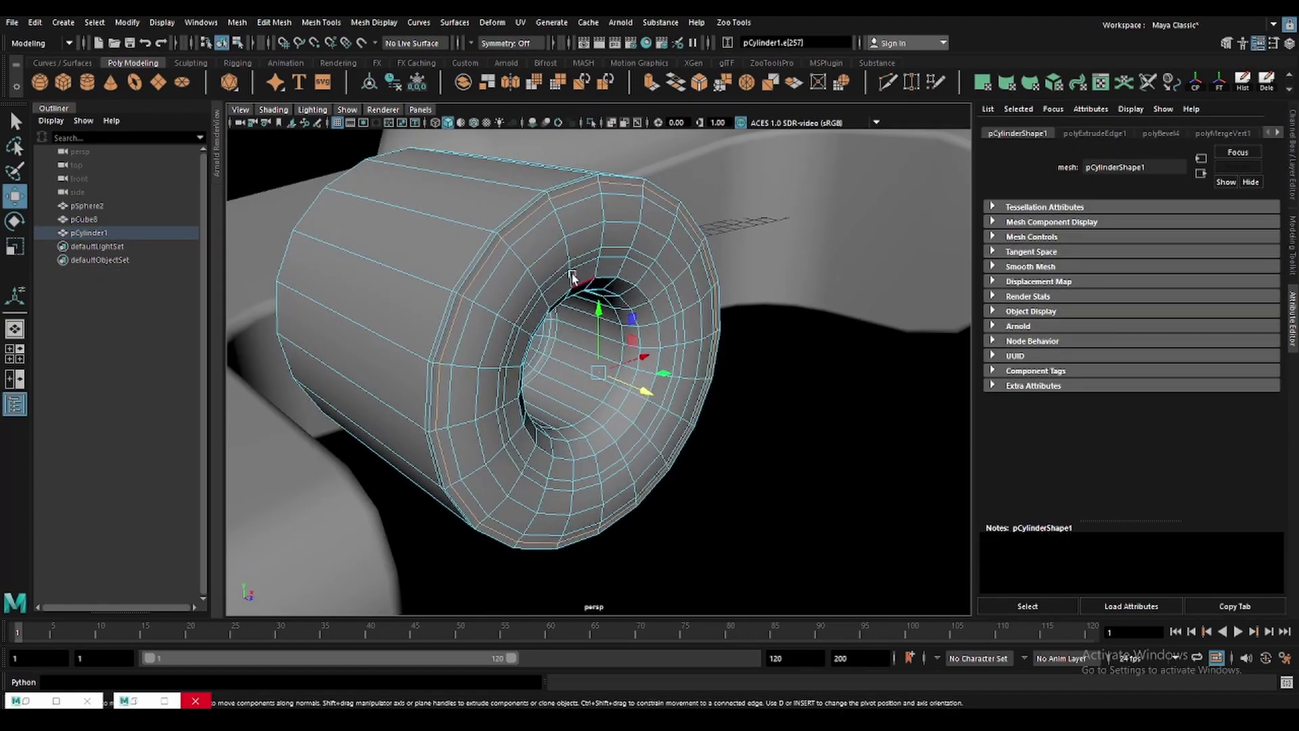
pyautogui.hotkey('ctrl', 'b')
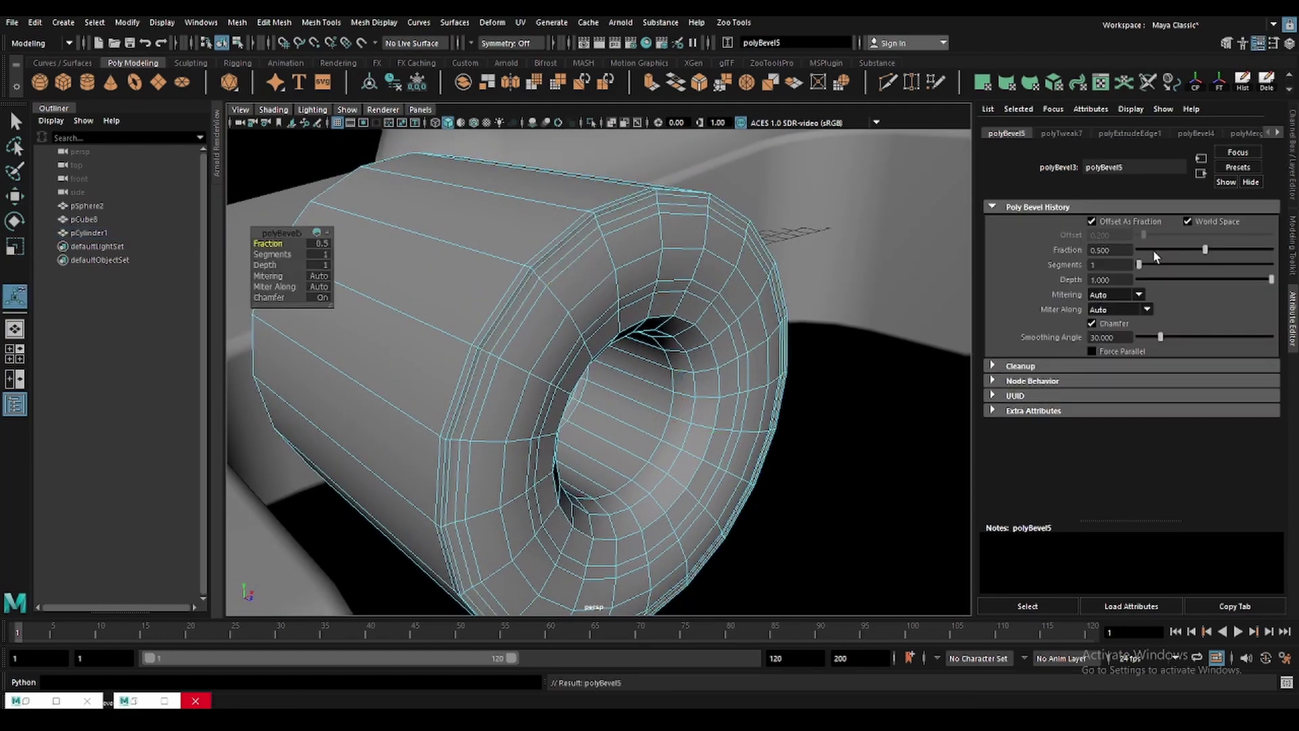
pyautogui.scroll(3, 573, 298)
pyautogui.moveTo(1152, 250); pyautogui.dragTo(1149, 252)
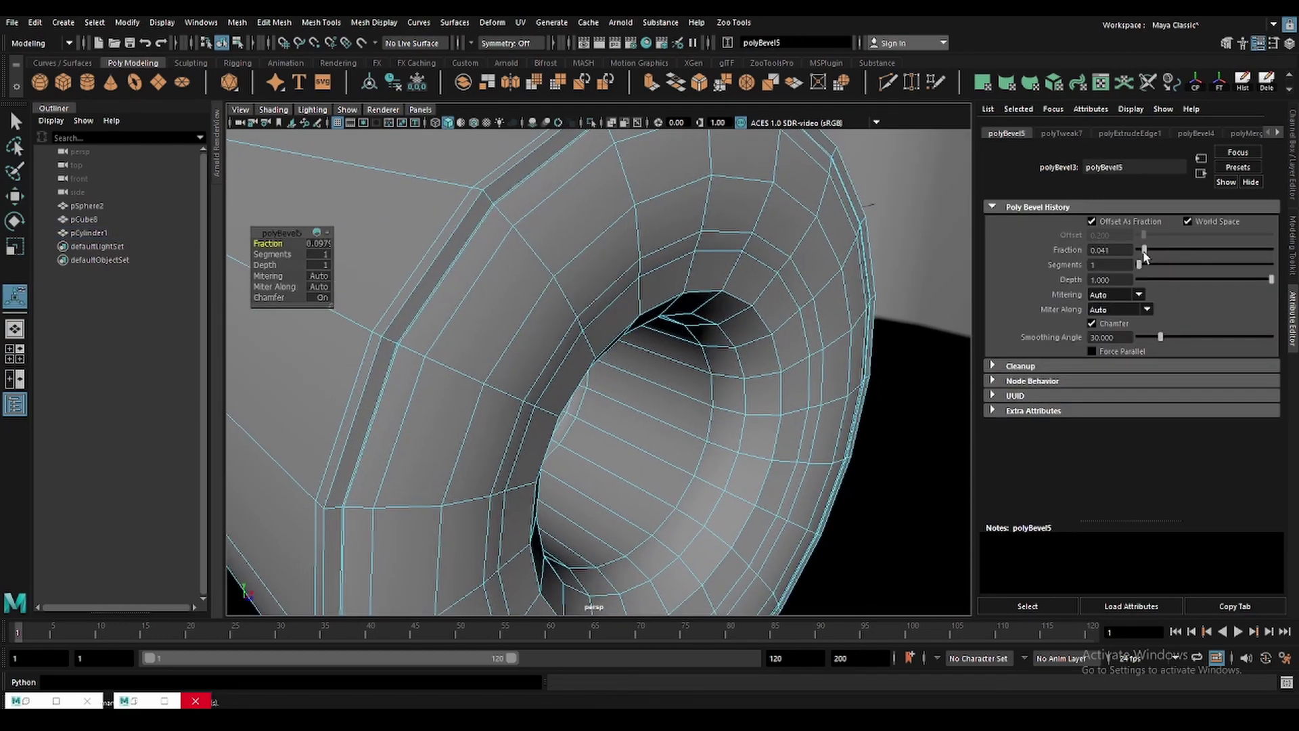
pyautogui.scroll(-2, 537, 261)
# Extrude a face loop on the wheel's side.
pyautogui.press('q')
pyautogui.keyDown('alt'); pyautogui.moveTo(537, 261); pyautogui.dragTo(502, 246); pyautogui.keyUp('alt')
pyautogui.click(503, 246)
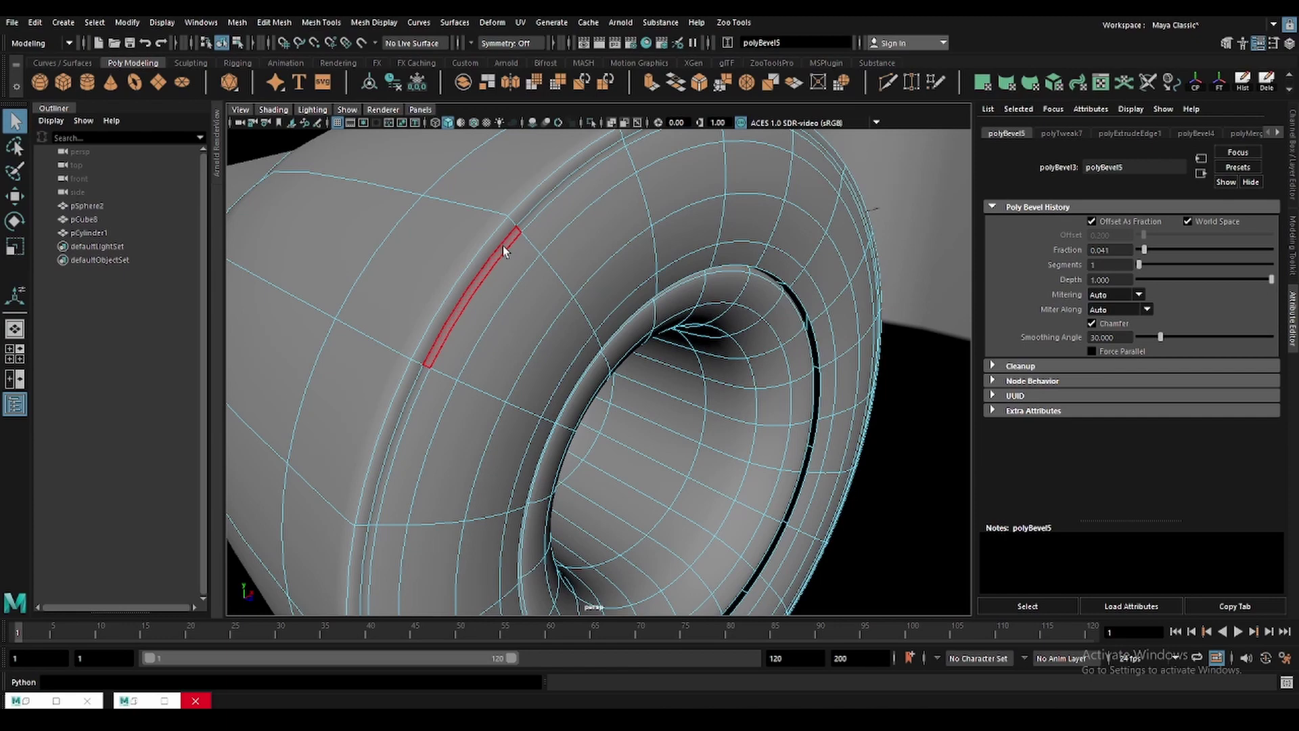
pyautogui.keyDown('shift'); pyautogui.doubleClick(530, 214); pyautogui.keyUp('shift')
pyautogui.press('1')
pyautogui.press('w')
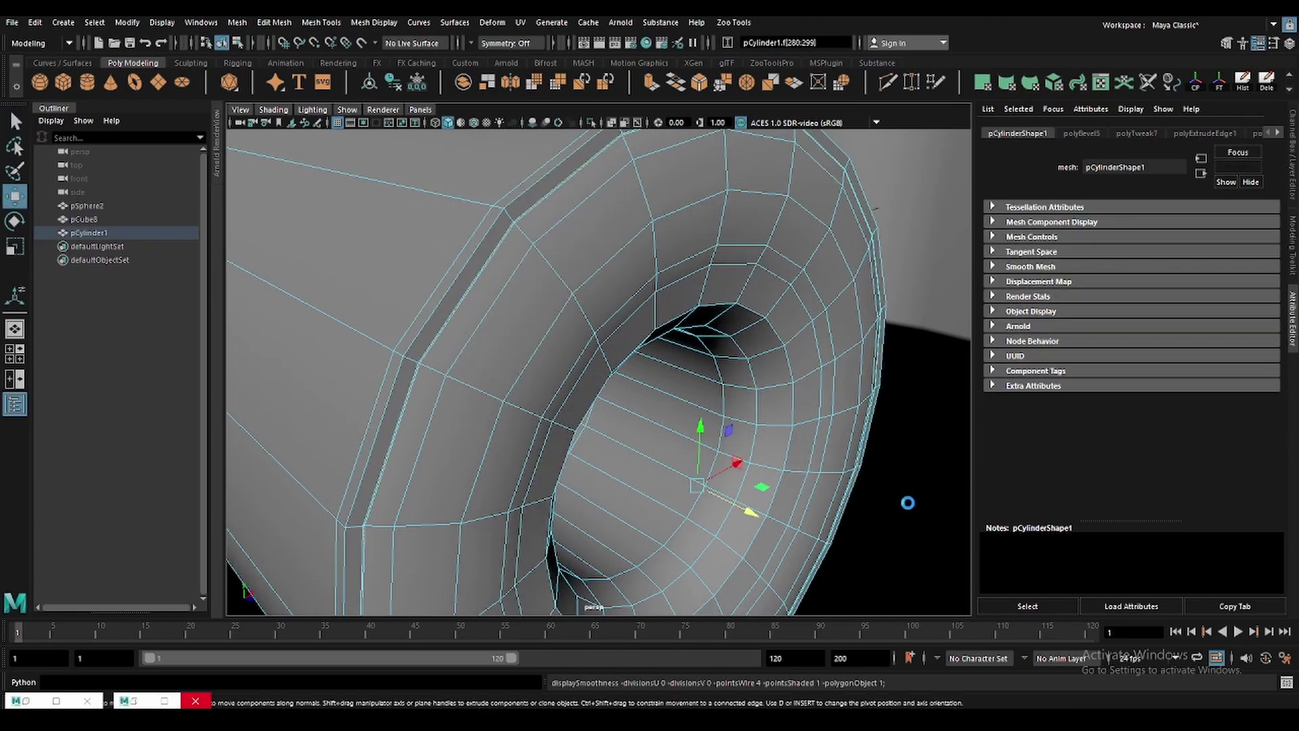
pyautogui.hotkey('ctrl', 'e')
pyautogui.press('F8')
# Extrude an edge loop on the hub to add an inner ring.
pyautogui.scroll(-3, 568, 359)
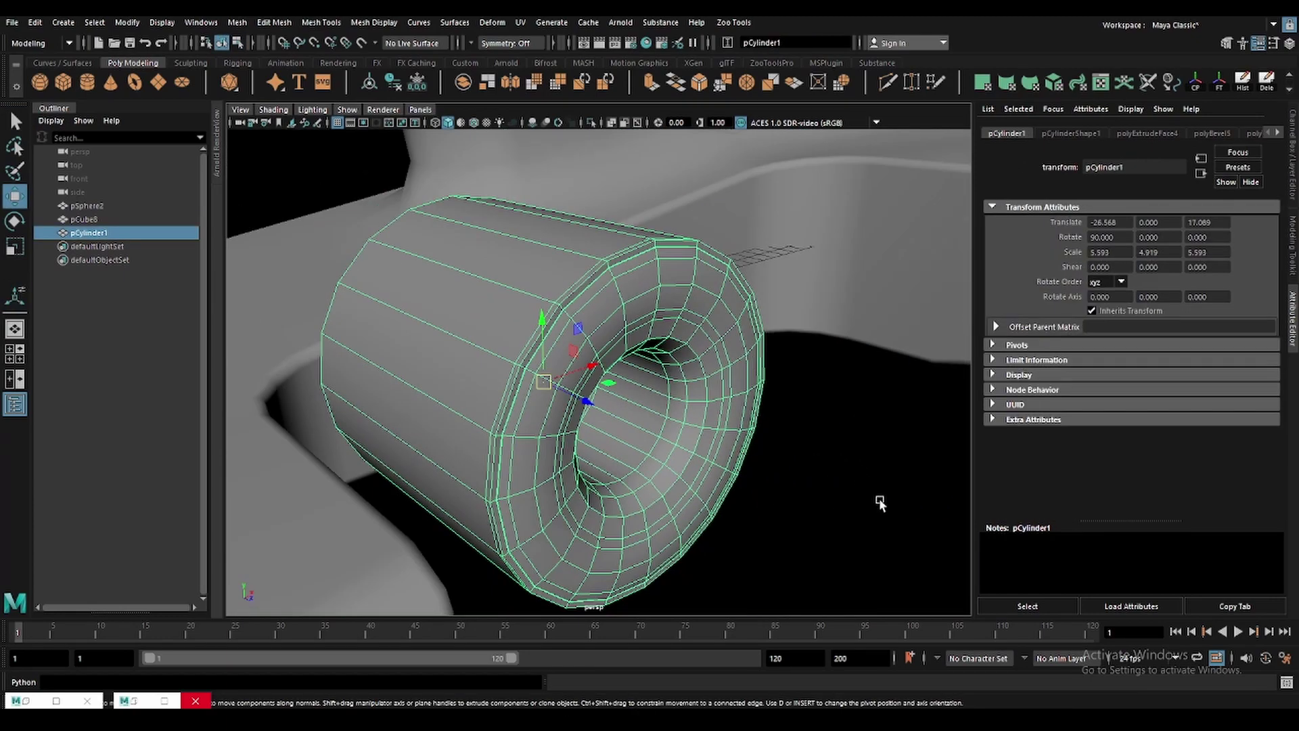
pyautogui.keyDown('alt'); pyautogui.moveTo(568, 359); pyautogui.dragTo(740, 358); pyautogui.keyUp('alt')
pyautogui.click(740, 357)
pyautogui.press('F10')
pyautogui.doubleClick(740, 358)
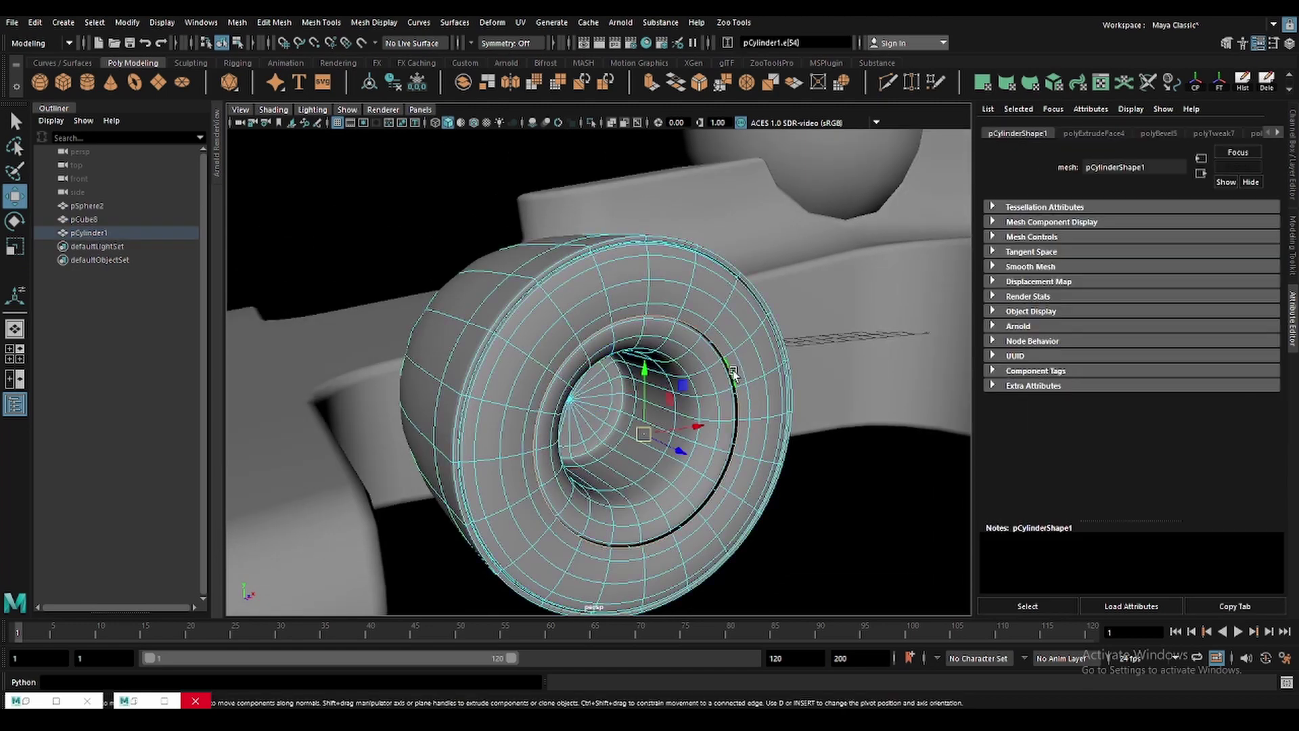
pyautogui.hotkey('ctrl', 'e')
pyautogui.press('F8')
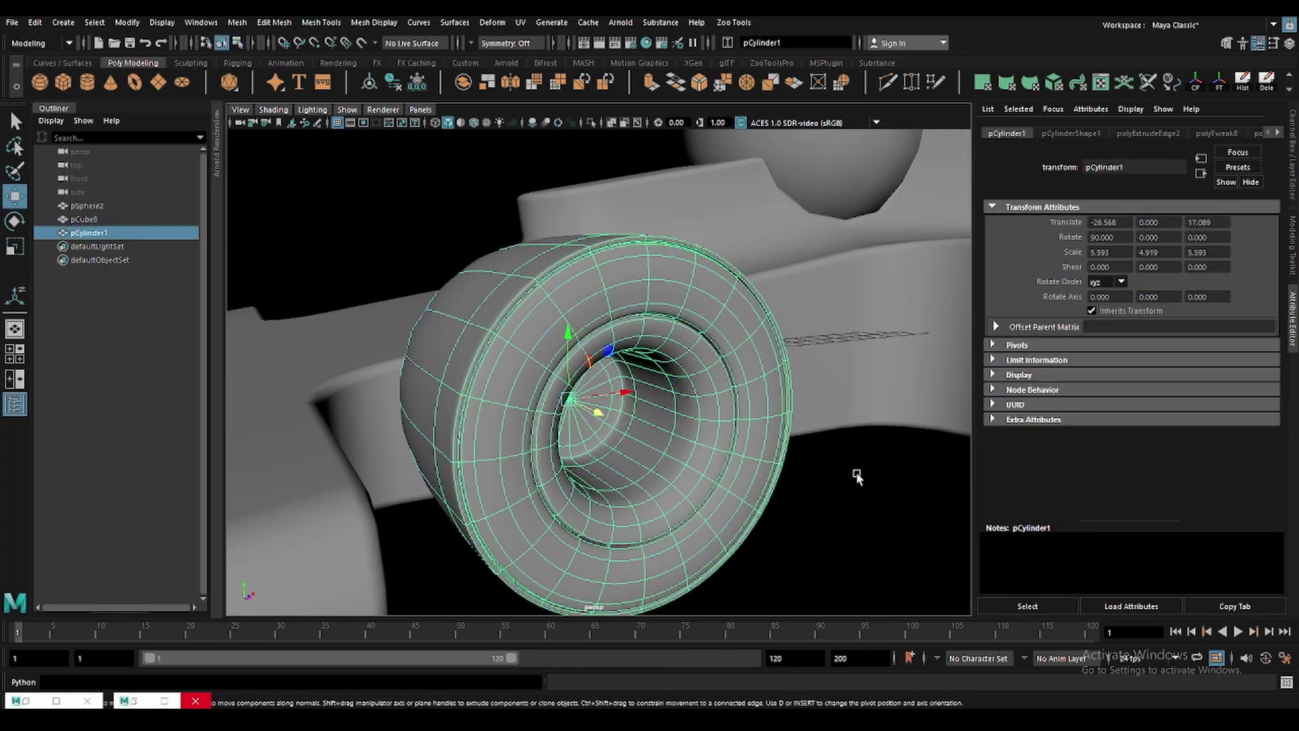
pyautogui.click(858, 473)
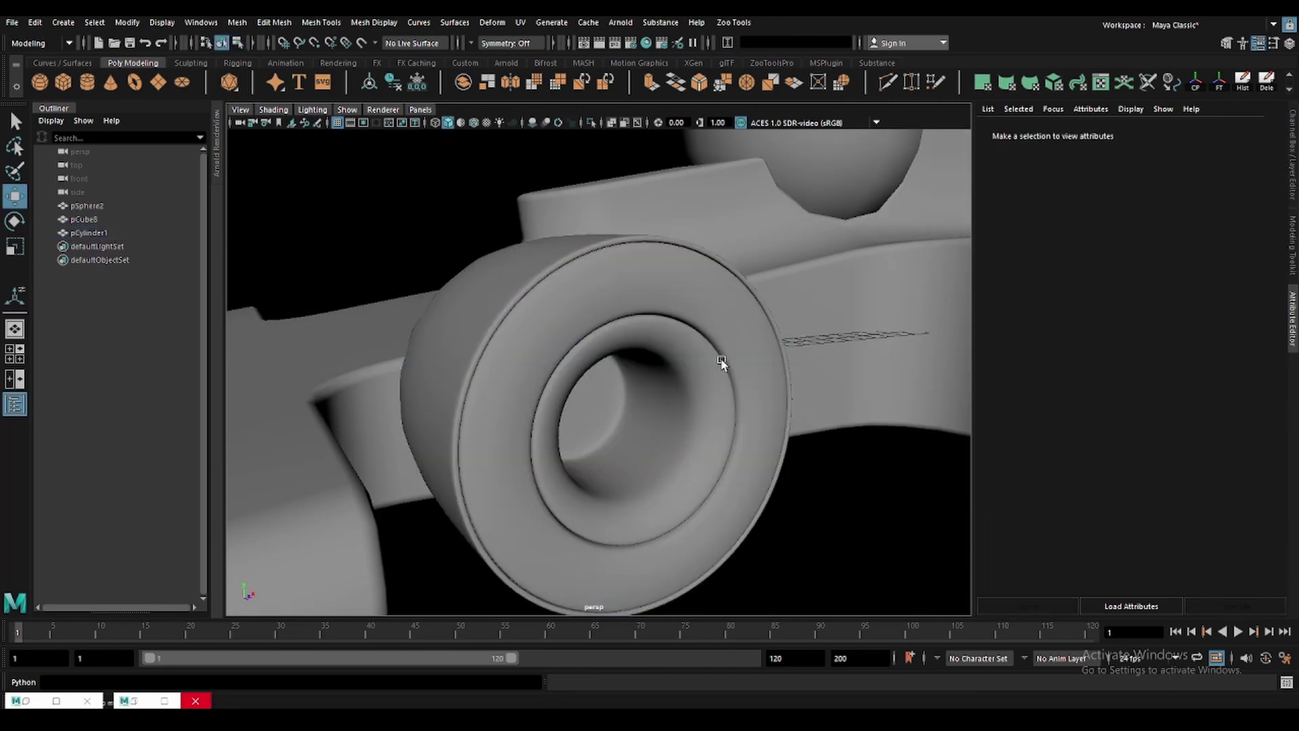
# Undo back to the plain capped cylinder and frame it on its own.
pyautogui.hotkey('ctrl', 'z')
pyautogui.hotkey('ctrl', 'z')
pyautogui.hotkey('ctrl', 'z')
pyautogui.hotkey('ctrl', 'z')
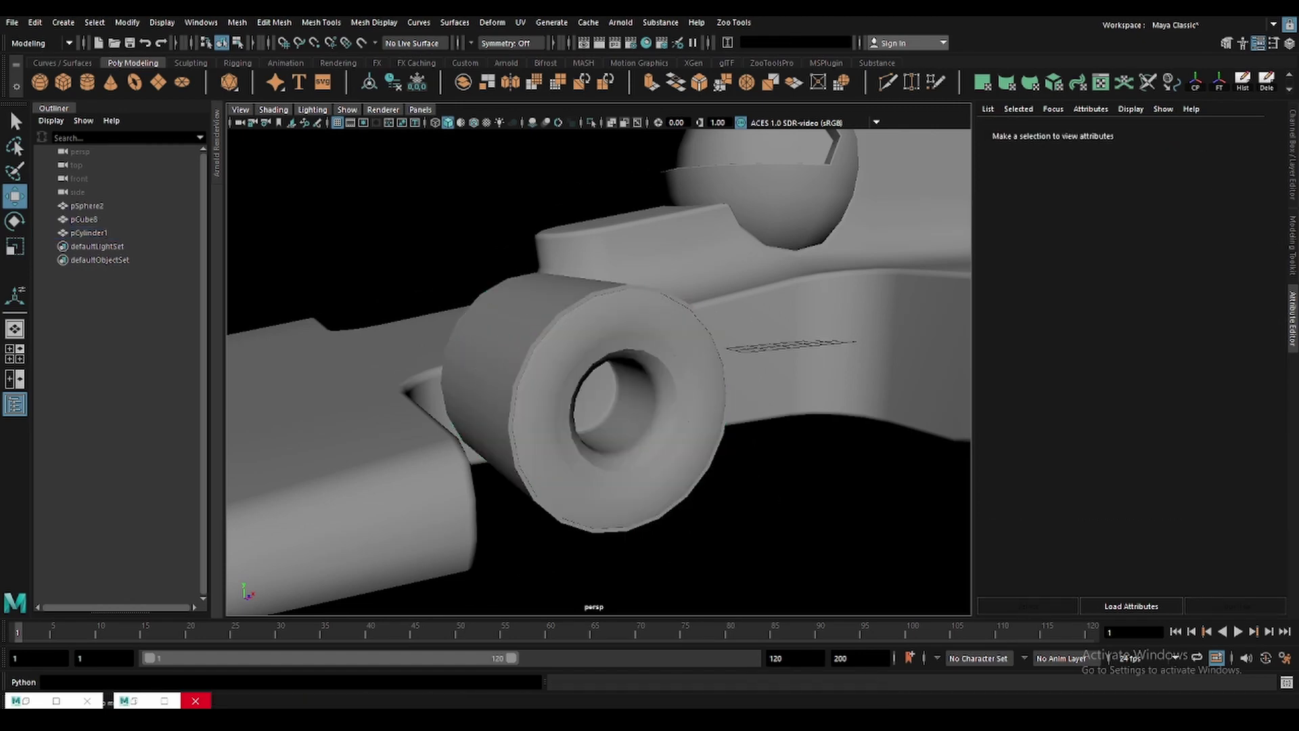
pyautogui.hotkey('ctrl', 'z')
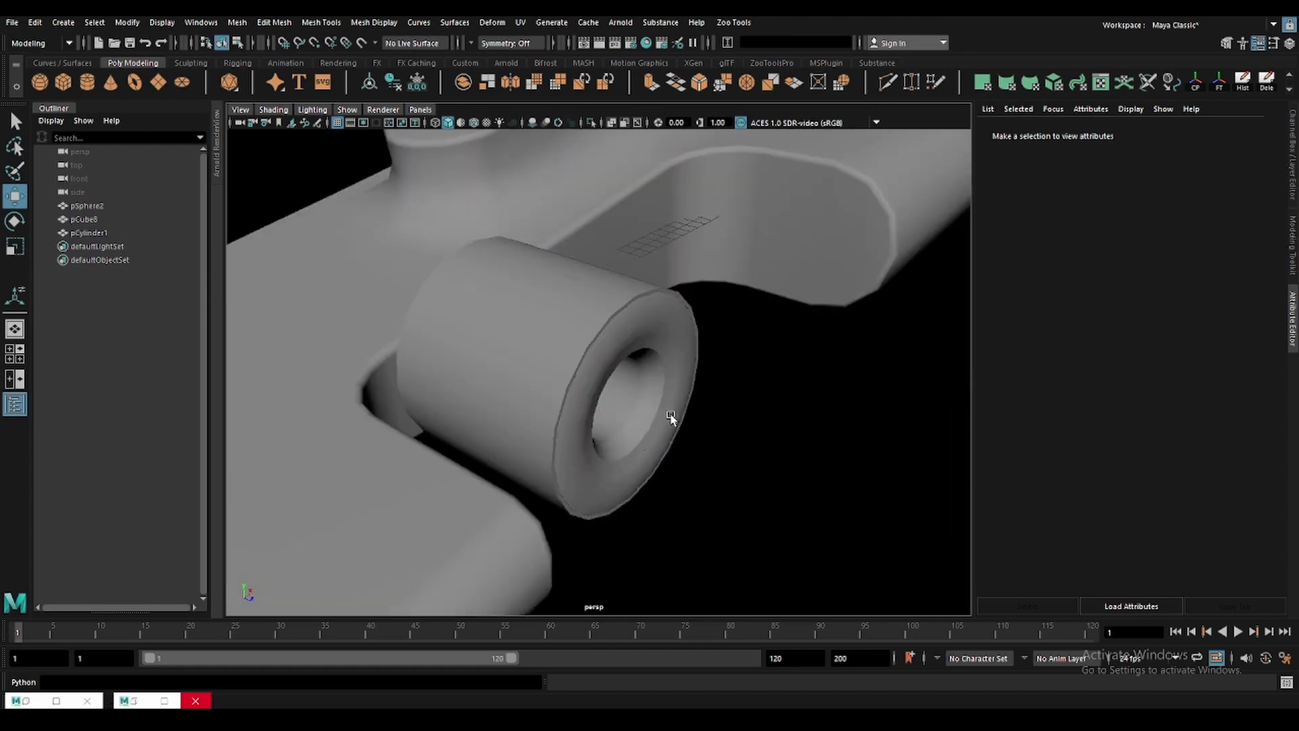
pyautogui.click(673, 432)
pyautogui.click(591, 123)
pyautogui.press('f')
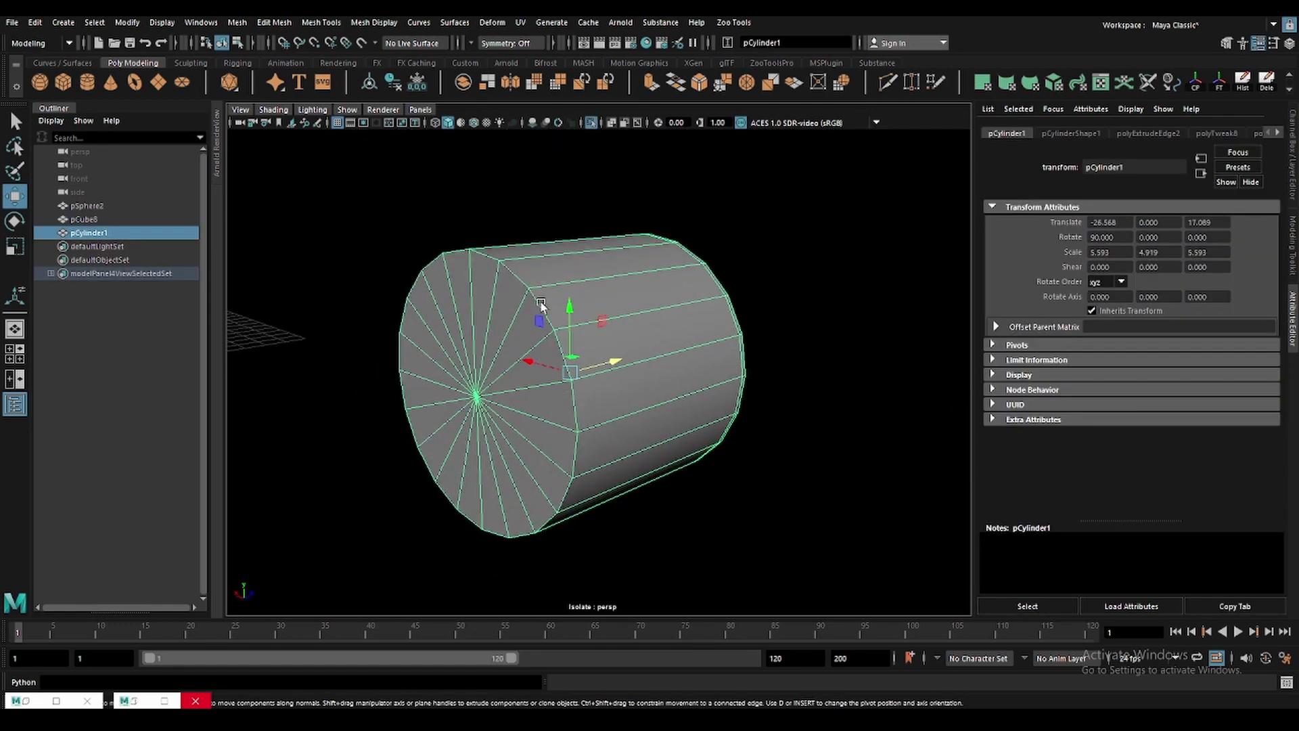
# Inset the front cap into a wide centre face and push it inward into a hole.
pyautogui.press('q')
pyautogui.press('F10')
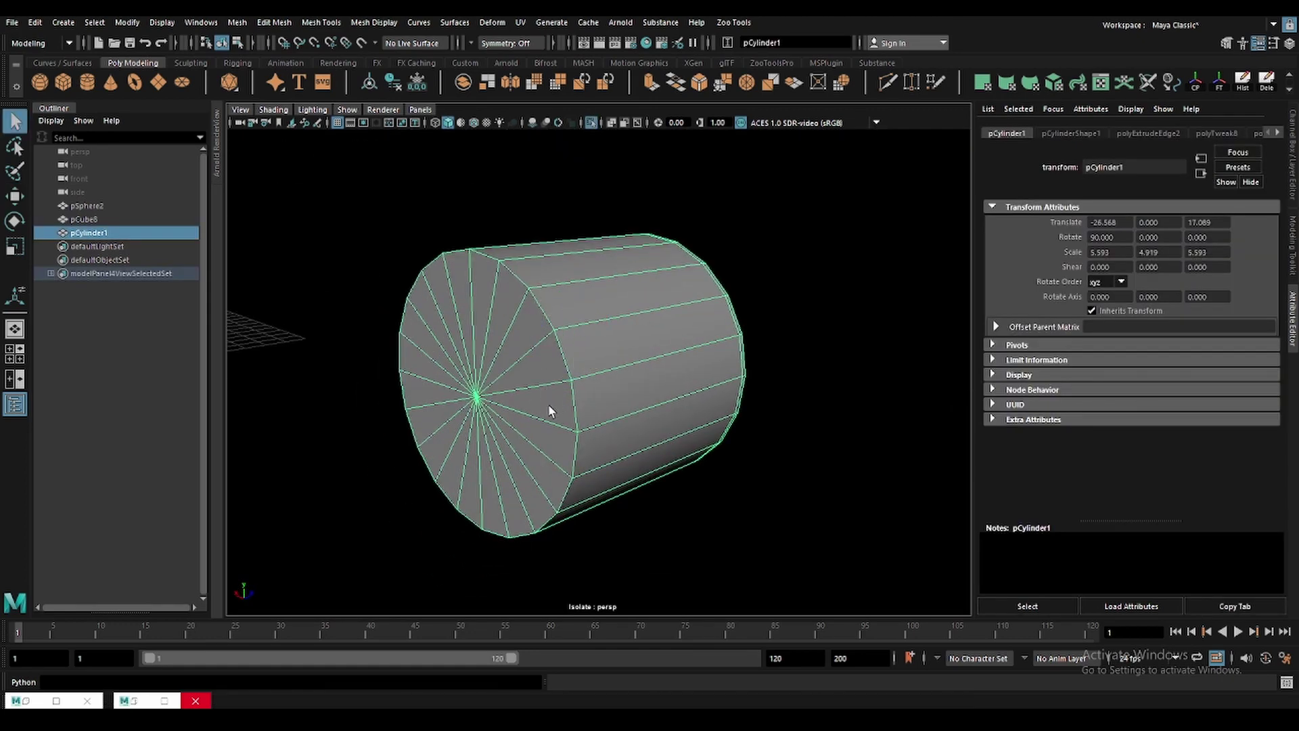
pyautogui.doubleClick(547, 312)
pyautogui.click(477, 396)
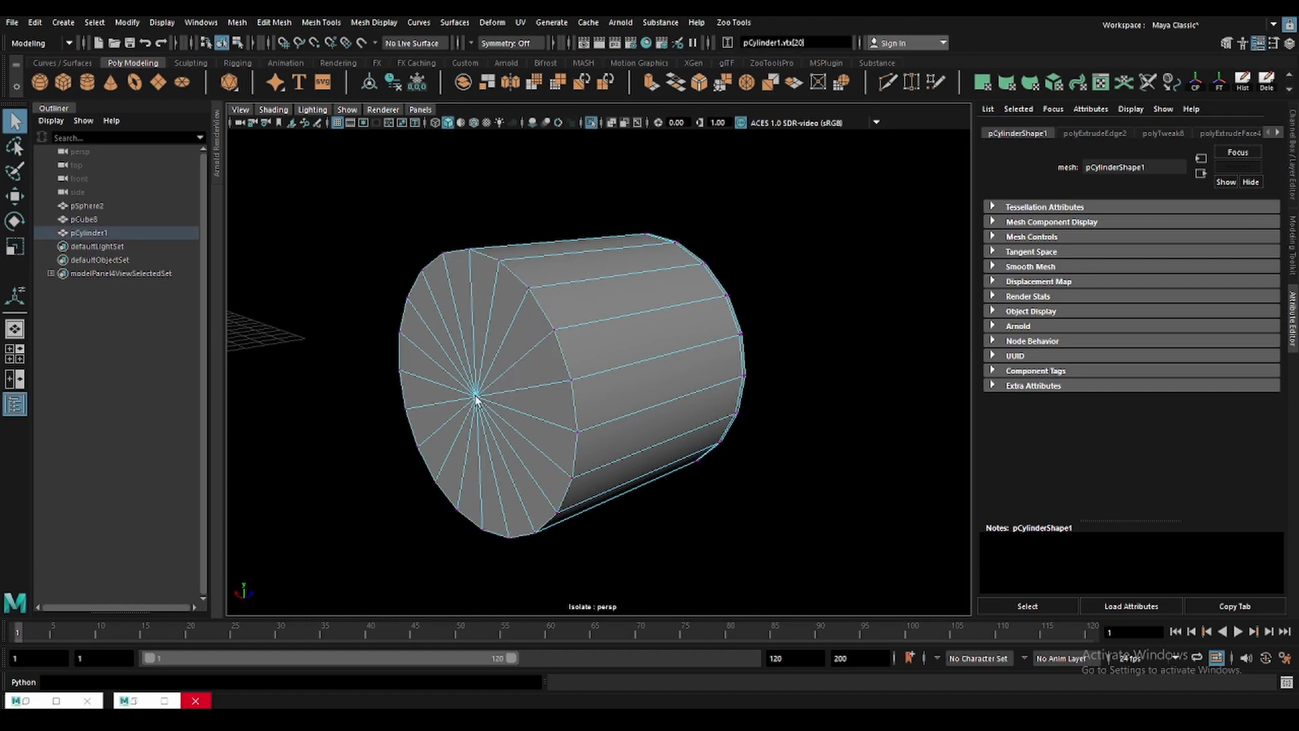
pyautogui.hotkey('ctrl', 'shift', 'v')
pyautogui.press('r')
pyautogui.moveTo(473, 393); pyautogui.dragTo(558, 431)
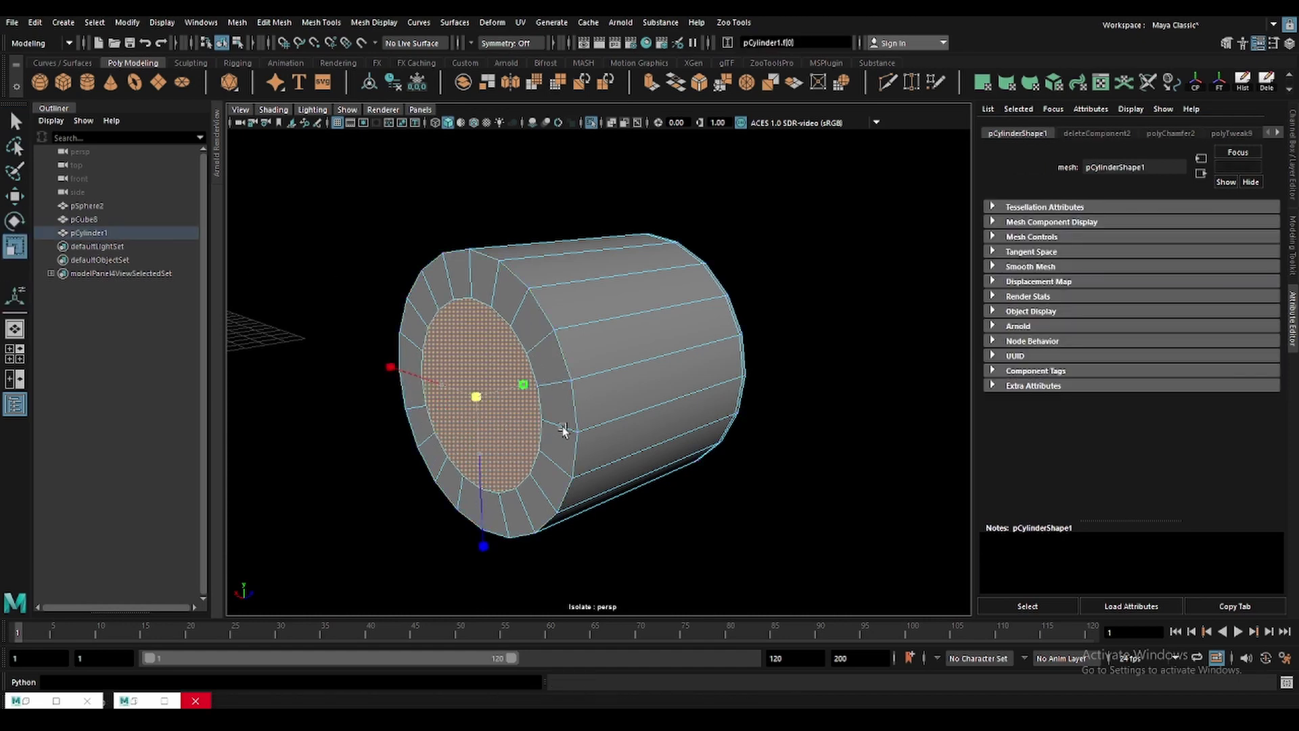
pyautogui.hotkey('ctrl', 'e')
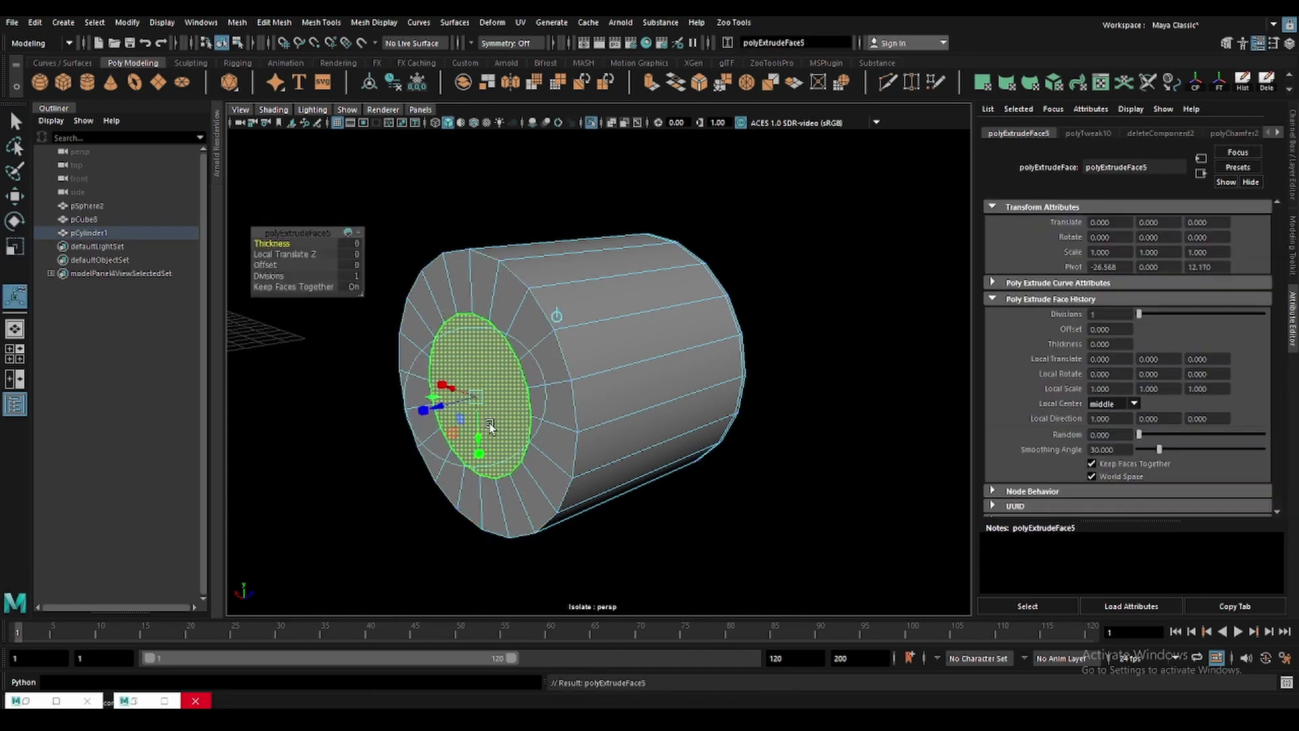
pyautogui.press('w')
pyautogui.moveTo(526, 396); pyautogui.dragTo(585, 386)
# Bevel the hole's rim with three narrow segments.
pyautogui.press('q')
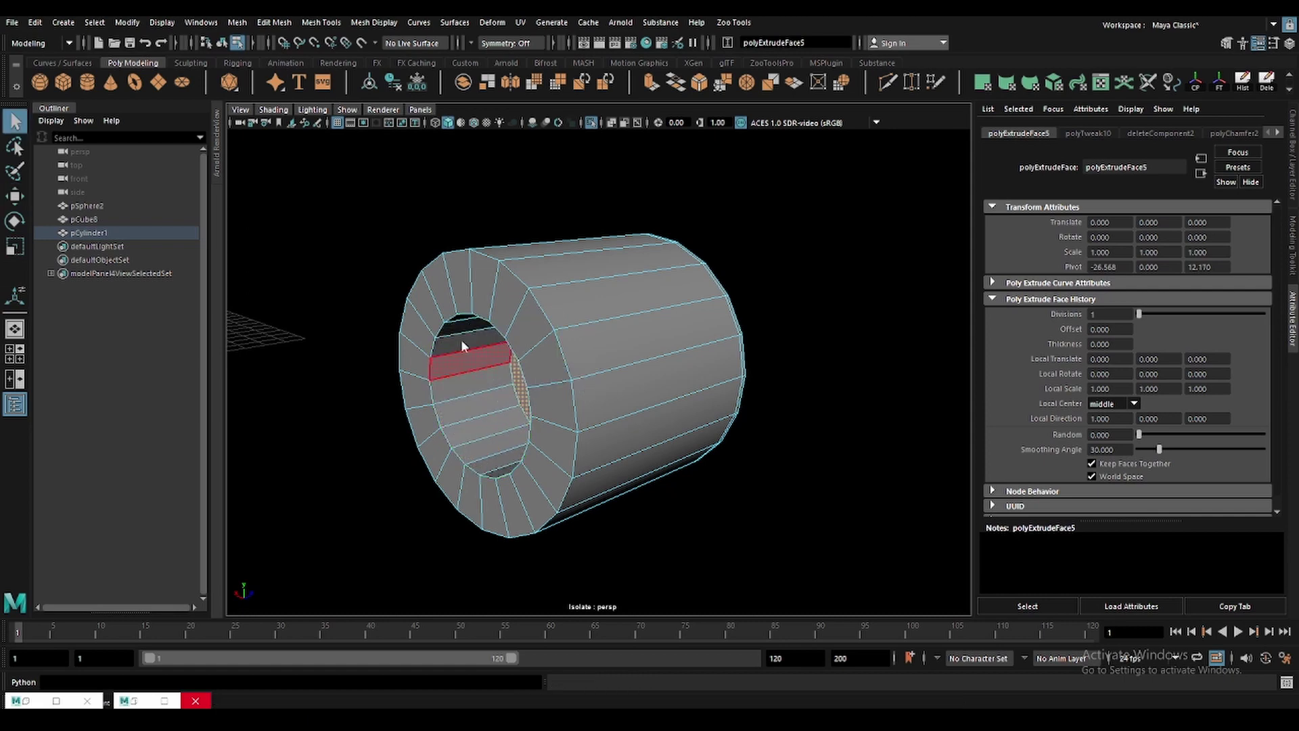
pyautogui.doubleClick(467, 362)
pyautogui.hotkey('ctrl', 'b')
pyautogui.moveTo(1140, 265); pyautogui.dragTo(1181, 251)
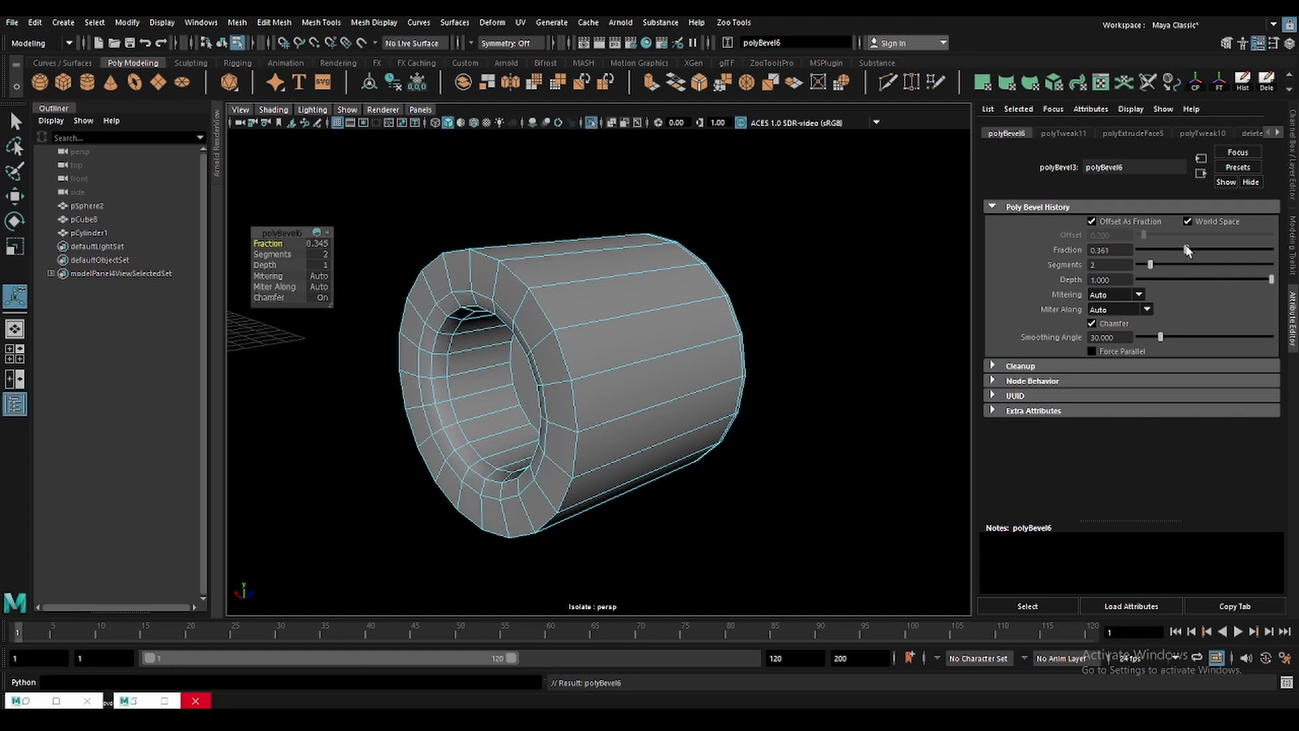
# Bevel the outer front rim at Fraction 0.098 with Chamfer off.
pyautogui.doubleClick(562, 315)
pyautogui.hotkey('ctrl', 'b')
pyautogui.click(1116, 324)
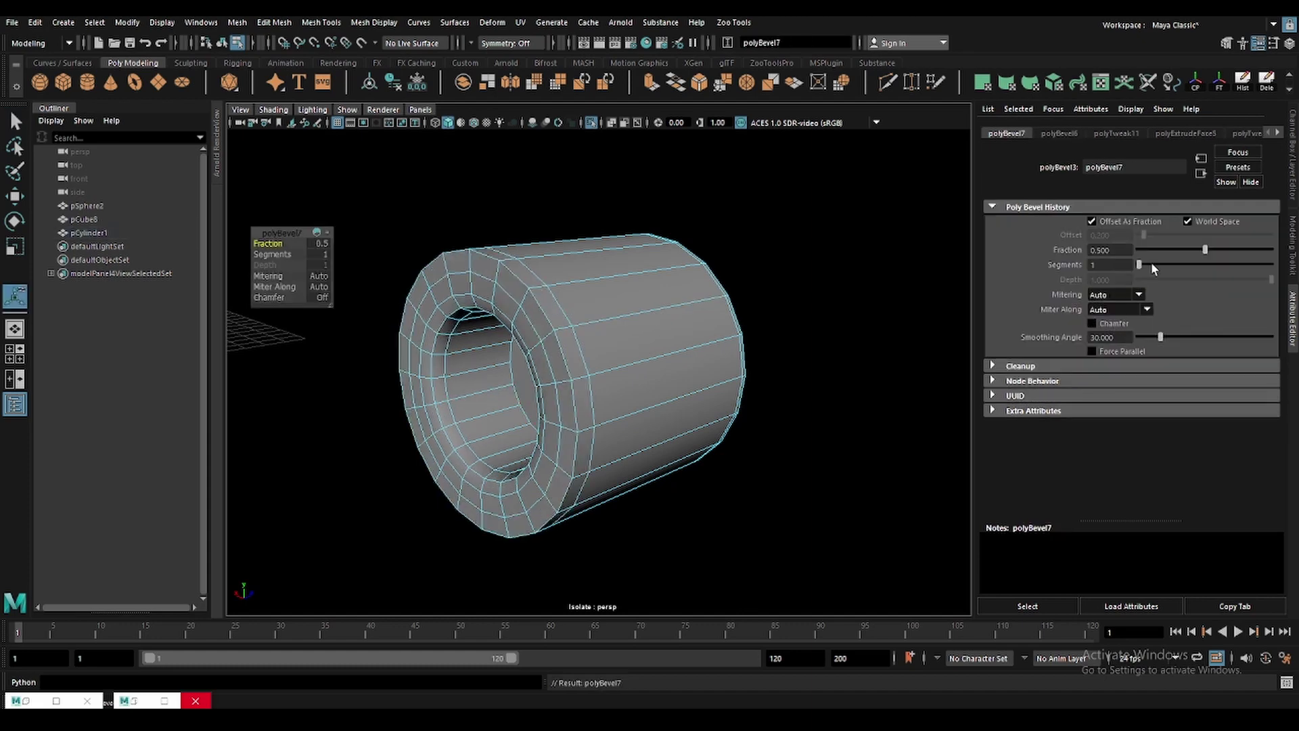
pyautogui.moveTo(1152, 250); pyautogui.dragTo(1152, 253)
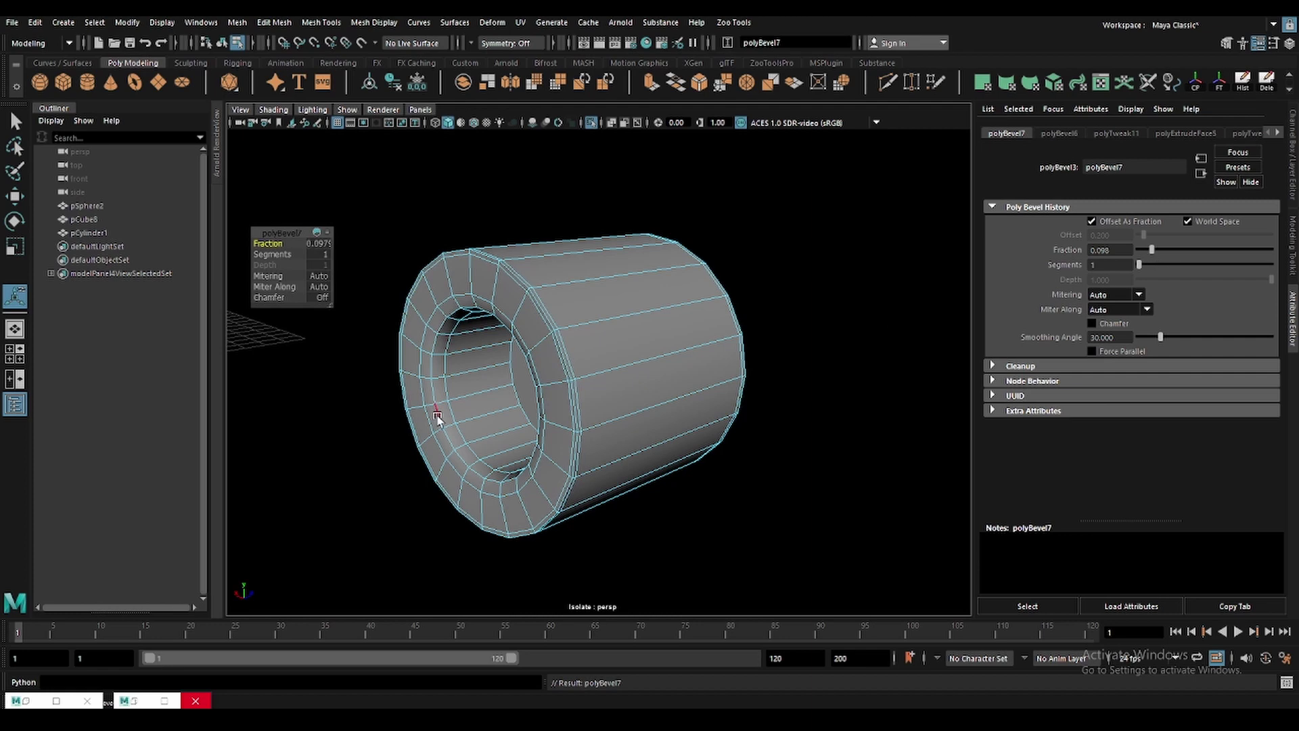
pyautogui.scroll(3, 437, 417)
pyautogui.press('w')
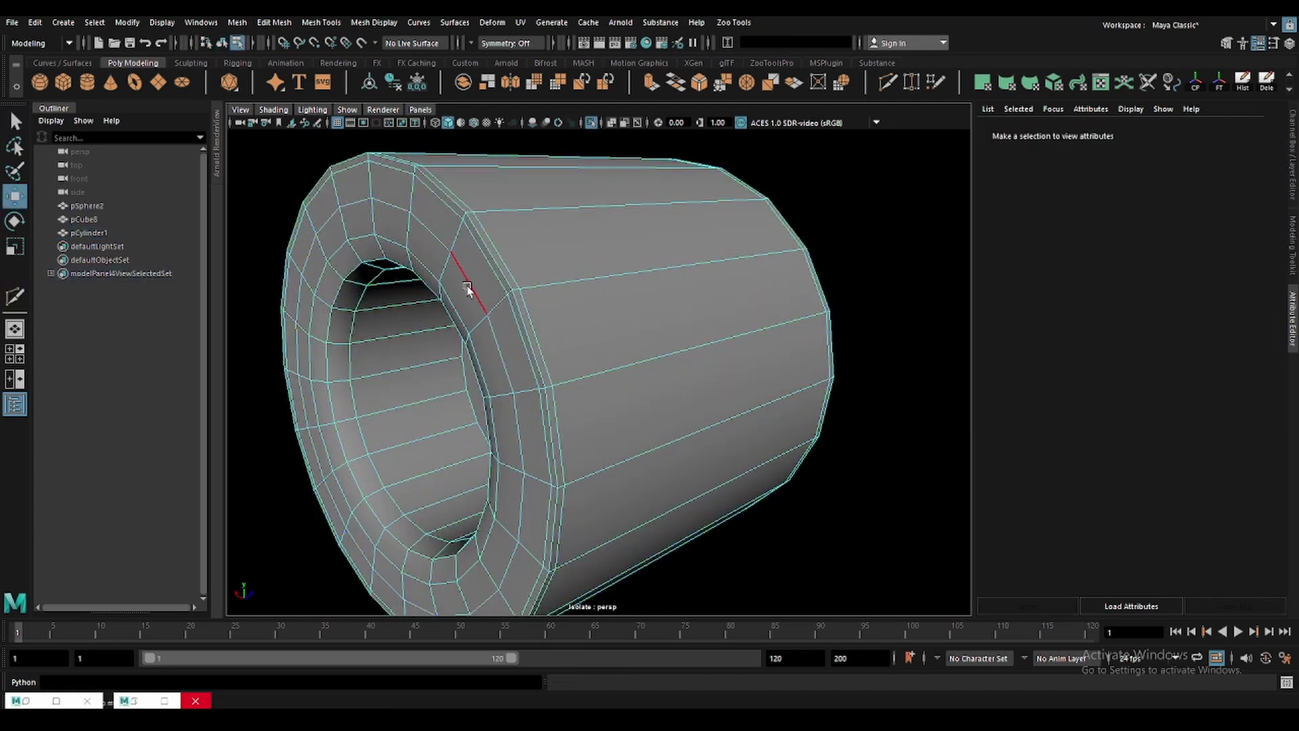
# Bevel the hole's inner edge loop with 2 segments at Fraction 0.742.
pyautogui.doubleClick(467, 288)
pyautogui.moveTo(429, 399); pyautogui.dragTo(425, 404)
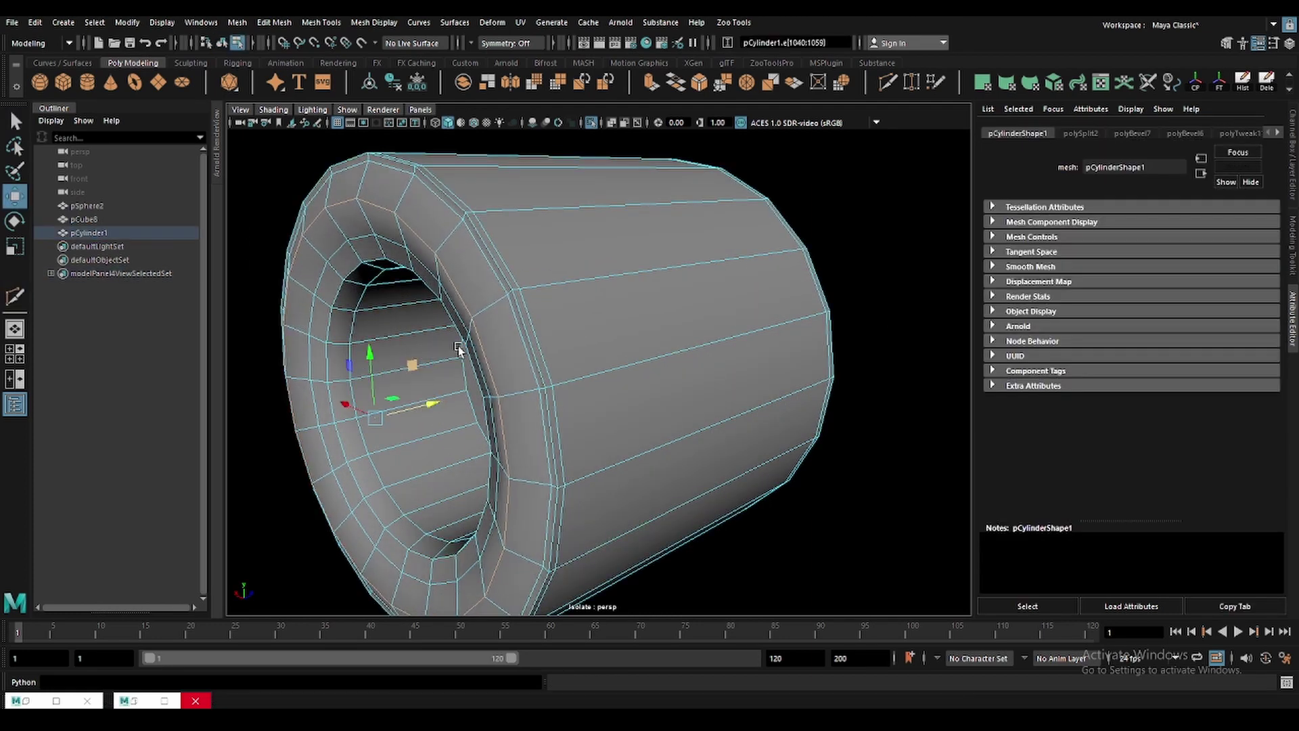
pyautogui.hotkey('ctrl', 'b')
pyautogui.moveTo(1144, 265)
pyautogui.mouseDown()
pyautogui.moveTo(1223, 251)
pyautogui.moveTo(1283, 267)
pyautogui.moveTo(1240, 263)
pyautogui.mouseUp()
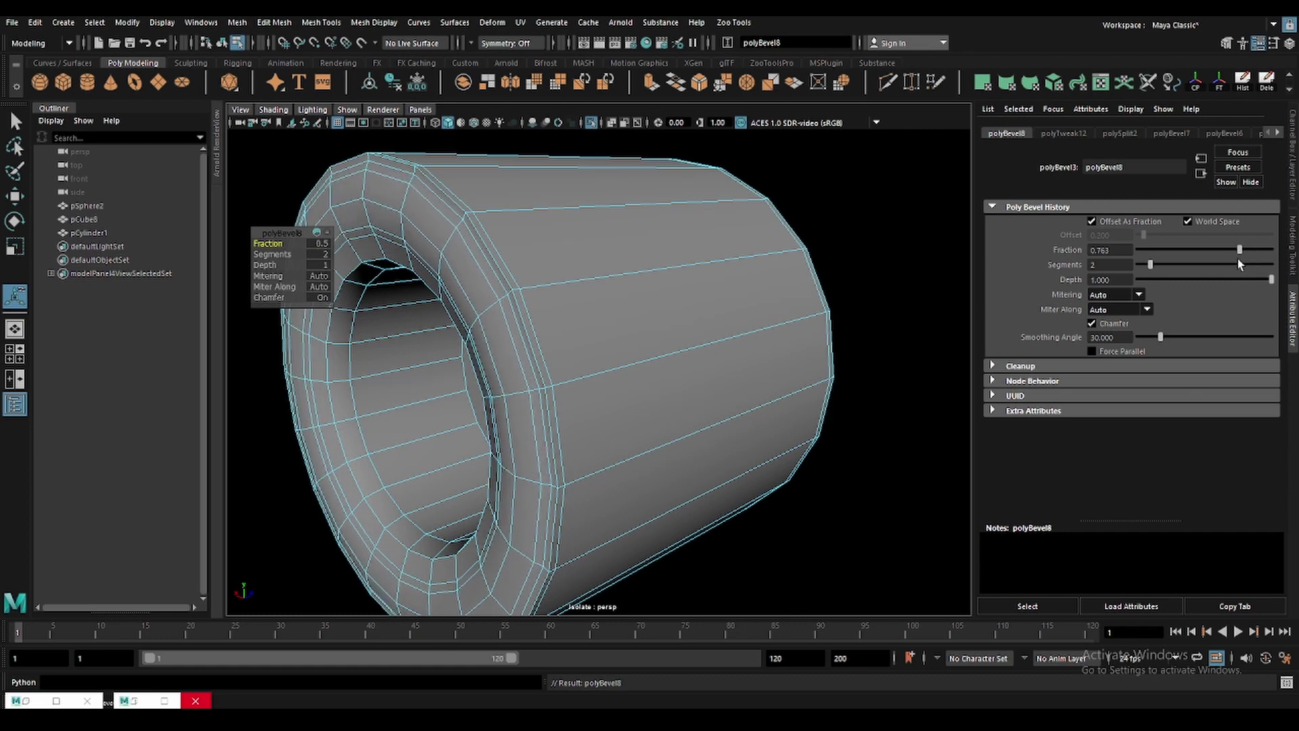
pyautogui.moveTo(1240, 264); pyautogui.dragTo(1236, 266)
pyautogui.press('q')
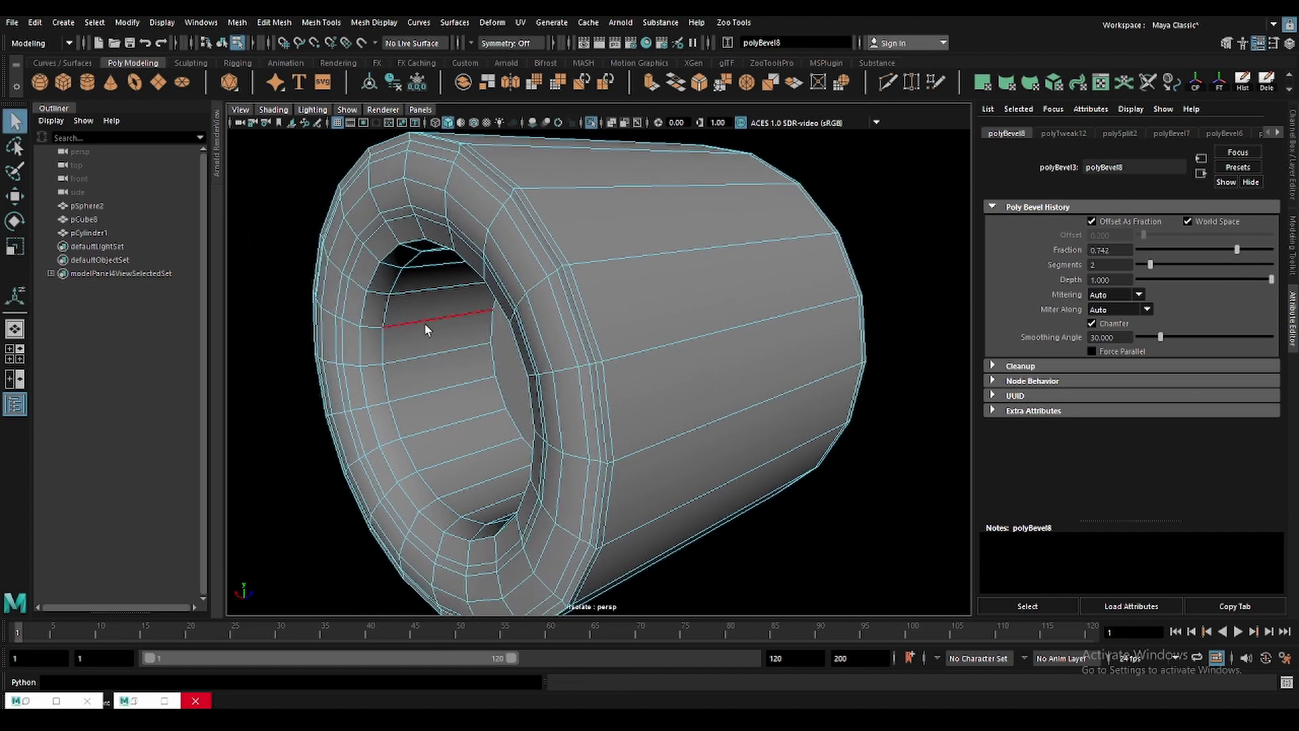
pyautogui.keyDown('alt'); pyautogui.moveTo(426, 333); pyautogui.dragTo(536, 334); pyautogui.keyUp('alt')
pyautogui.click(537, 334)
# Extrude and bevel the inner cap face, then clear the selection.
pyautogui.hotkey('ctrl', 'e')
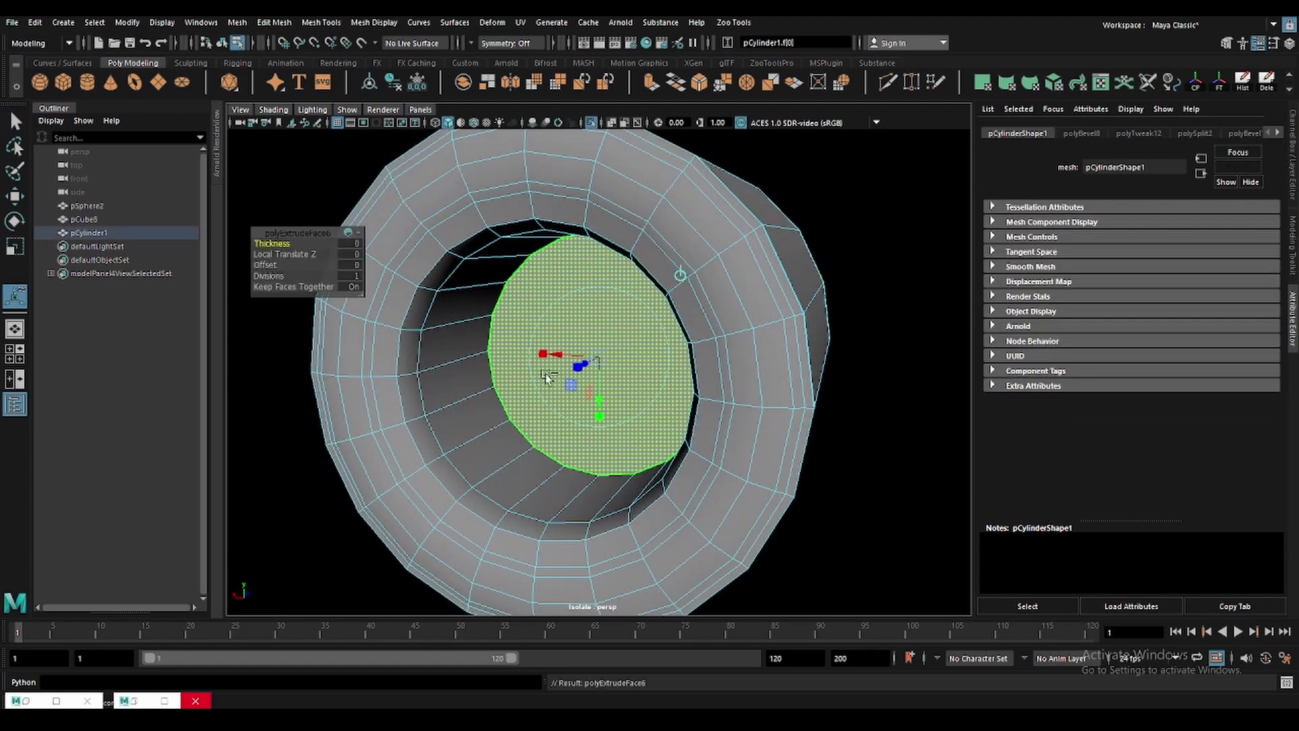
pyautogui.hotkey('ctrl', 'b')
pyautogui.keyDown('alt'); pyautogui.moveTo(575, 338); pyautogui.dragTo(643, 318); pyautogui.keyUp('alt')
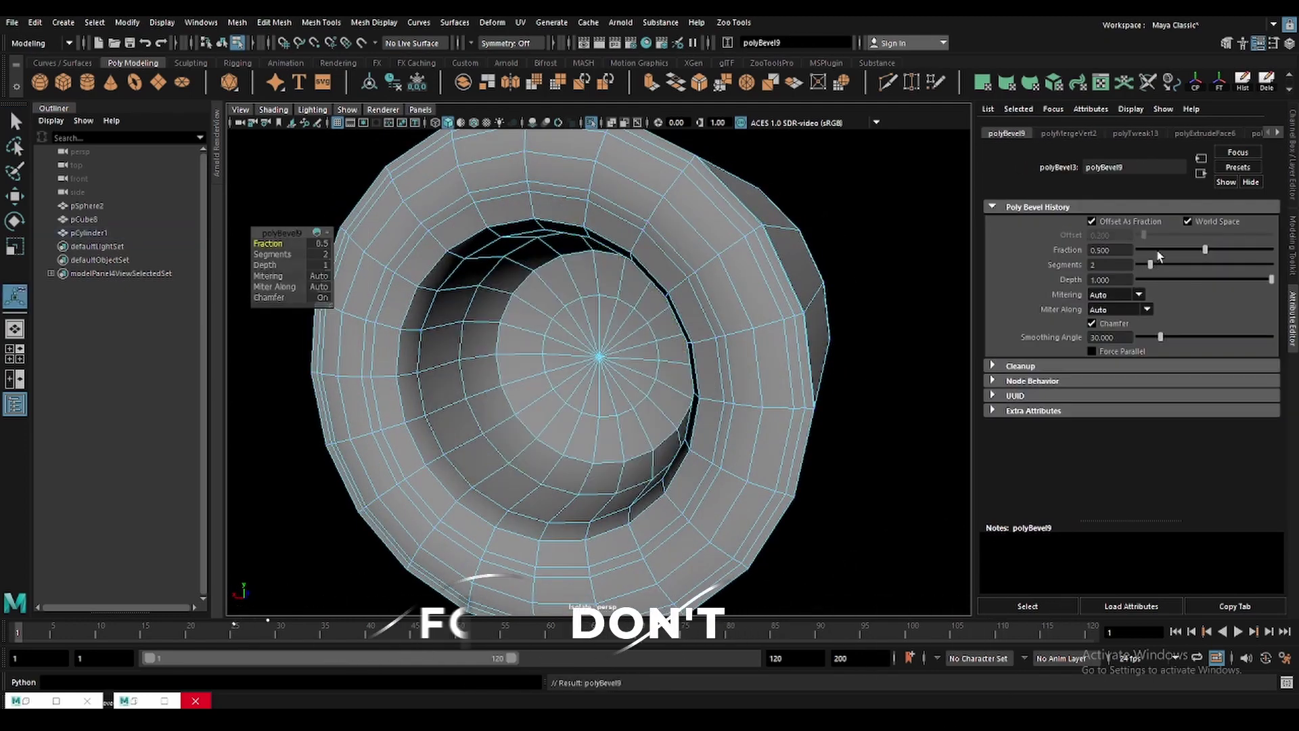
pyautogui.scroll(-5, 643, 304)
pyautogui.click(813, 507)
pyautogui.press('w')
# Select the wheel cylinder and a loop of its outer faces.
pyautogui.click(643, 304)
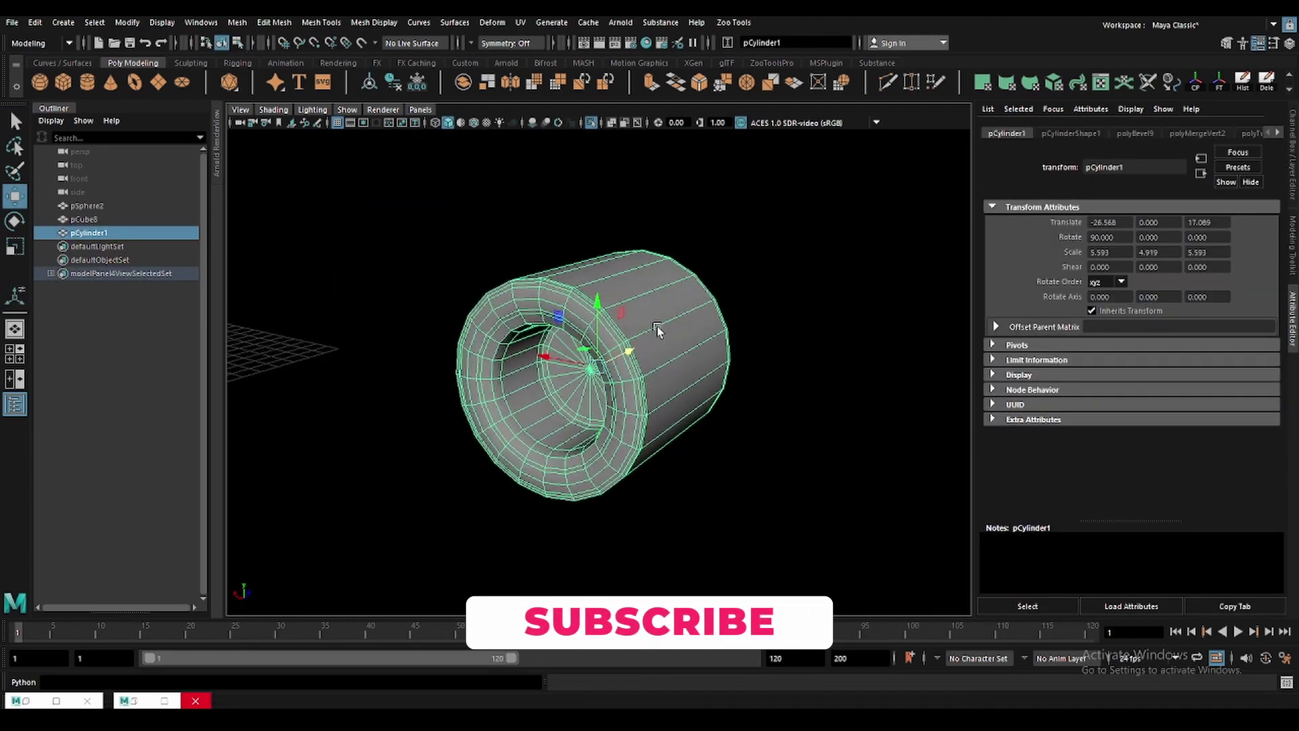
pyautogui.scroll(3, 609, 331)
pyautogui.scroll(3, 591, 340)
pyautogui.press('q')
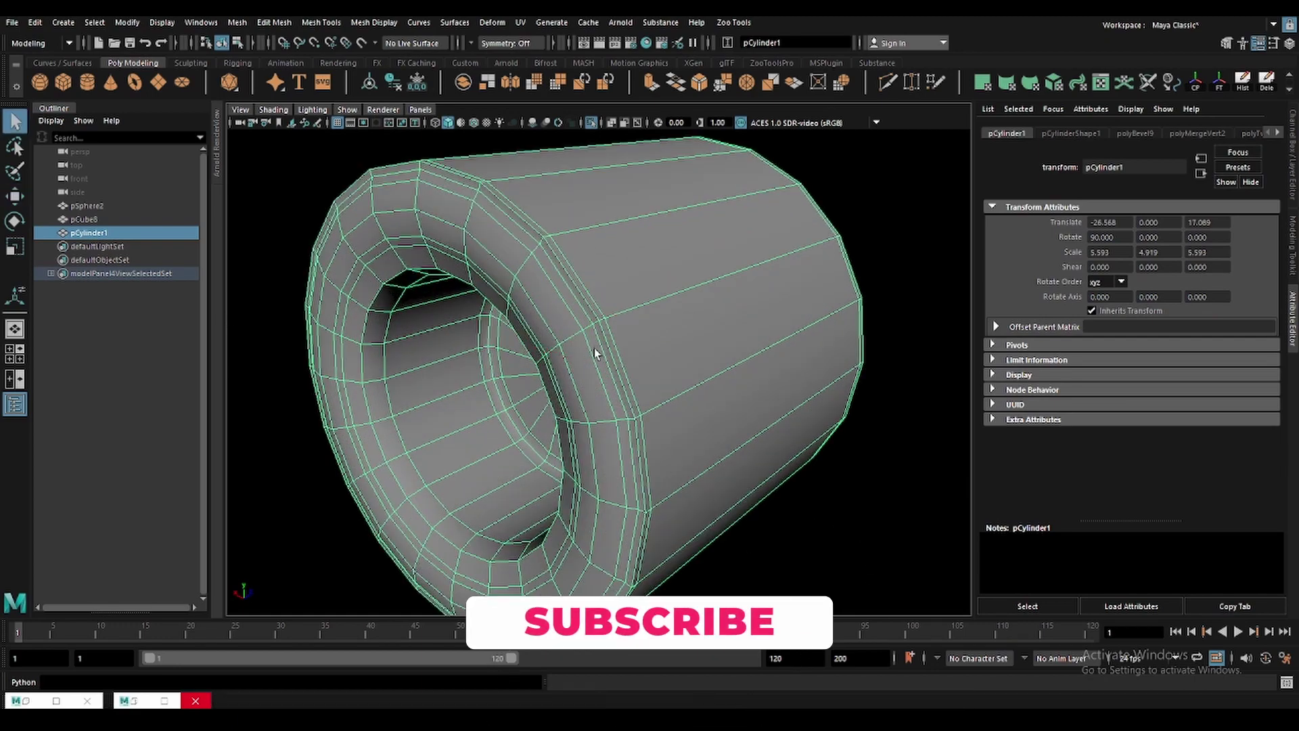
pyautogui.press('F11')
pyautogui.doubleClick(633, 346)
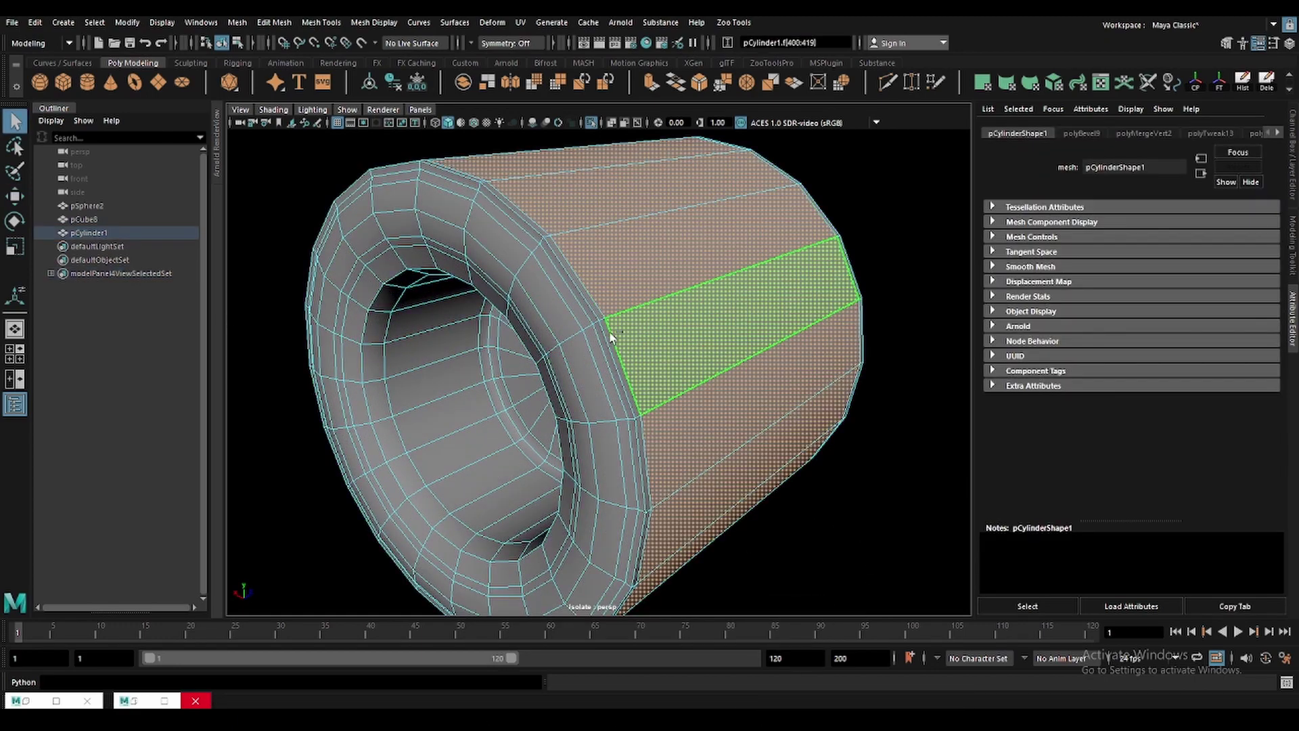
pyautogui.keyDown('alt'); pyautogui.moveTo(601, 316); pyautogui.dragTo(655, 261); pyautogui.keyUp('alt')
# Bevel the front rim edge loop with a narrow fraction of about 0.052.
pyautogui.press('F10')
pyautogui.doubleClick(665, 242)
pyautogui.hotkey('ctrl', 'b')
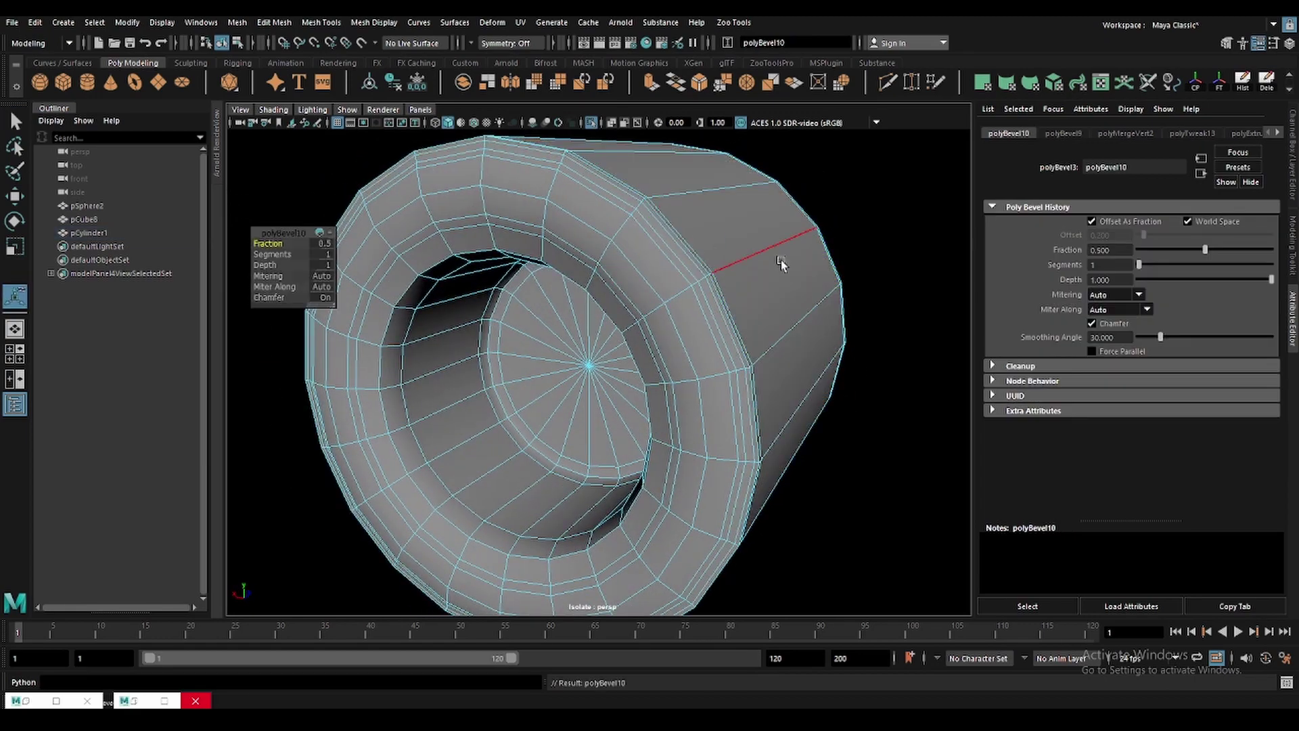
pyautogui.moveTo(781, 260); pyautogui.dragTo(677, 267, button='middle')
pyautogui.scroll(5, 658, 278)
pyautogui.scroll(3, 452, 288)
pyautogui.press('q')
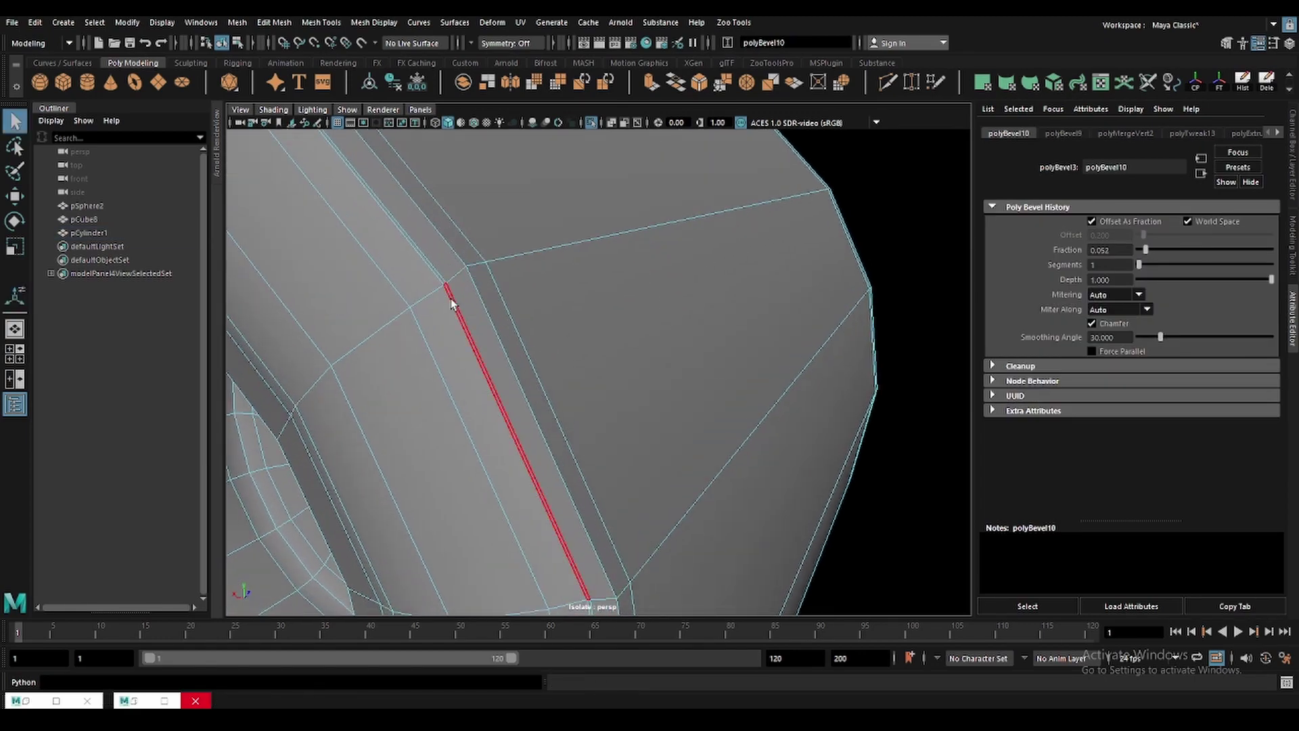
# Extrude the selected inner face and reselect the cylinder from its opening.
pyautogui.scroll(-5, 541, 318)
pyautogui.hotkey('ctrl', 'e')
pyautogui.keyDown('alt'); pyautogui.moveTo(768, 336); pyautogui.dragTo(425, 432); pyautogui.keyUp('alt')
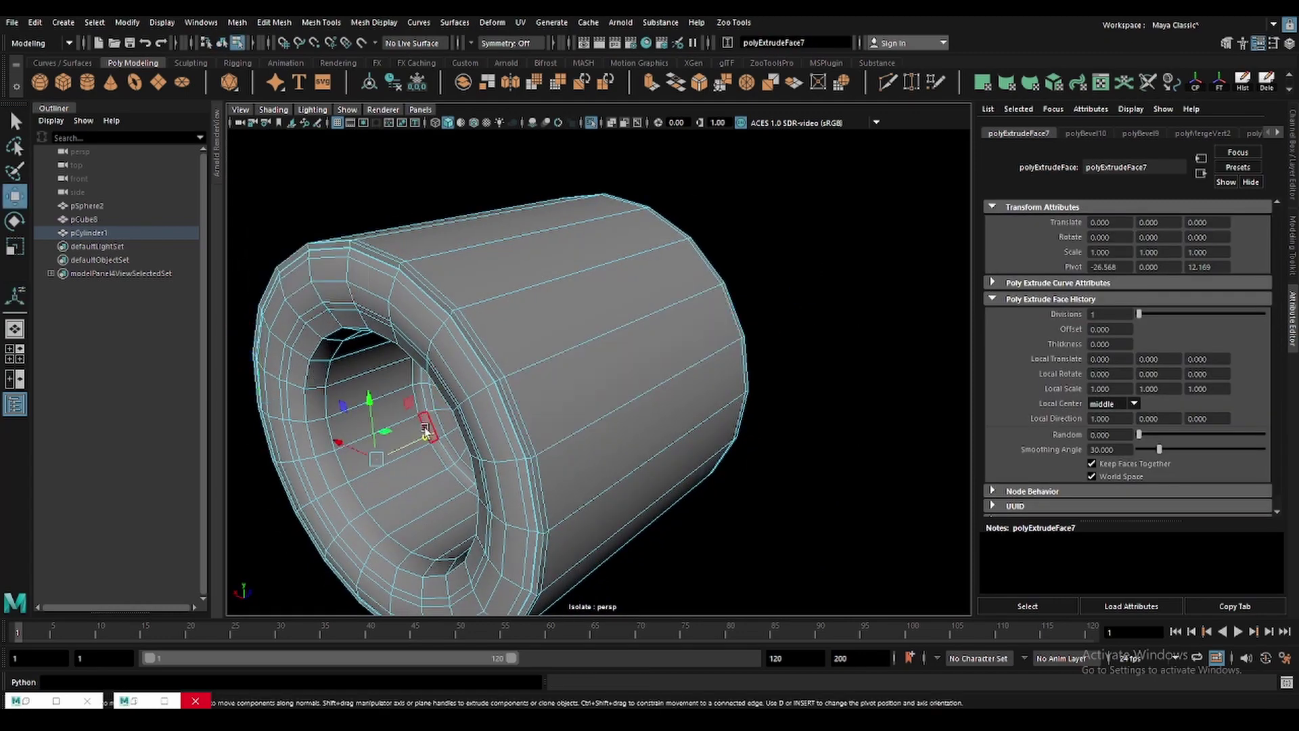
pyautogui.scroll(-3, 425, 432)
pyautogui.click(779, 252)
pyautogui.scroll(-3, 668, 391)
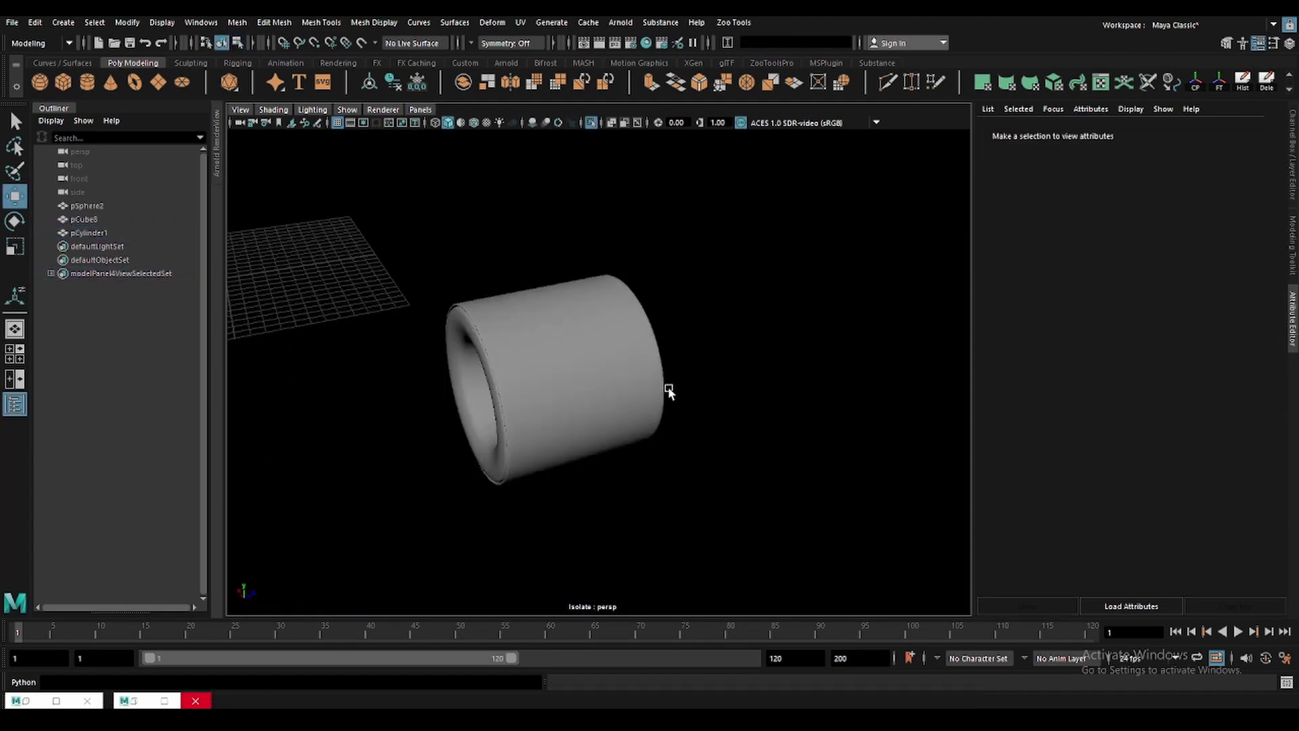
pyautogui.moveTo(669, 391)
pyautogui.keyDown('alt'); pyautogui.mouseDown()
pyautogui.moveTo(542, 352)
pyautogui.moveTo(737, 351)
pyautogui.moveTo(562, 356)
pyautogui.mouseUp(); pyautogui.keyUp('alt')
pyautogui.click(734, 349)
# Put the wheel cylinder in edge mode and pick an edge near its end.
pyautogui.scroll(5, 560, 357)
pyautogui.scroll(3, 513, 415)
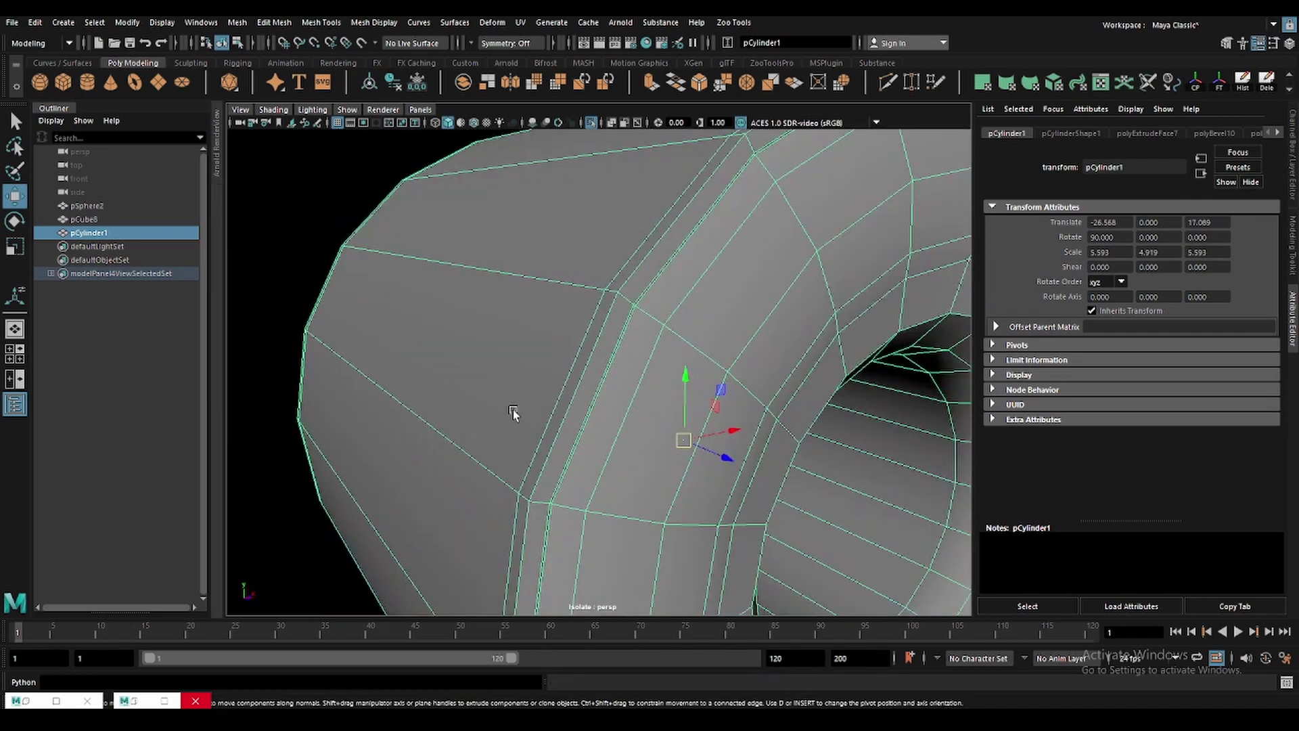
pyautogui.moveTo(513, 410)
pyautogui.keyDown('alt'); pyautogui.mouseDown()
pyautogui.moveTo(661, 388)
pyautogui.moveTo(595, 380)
pyautogui.mouseUp(); pyautogui.keyUp('alt')
pyautogui.scroll(-3, 595, 380)
pyautogui.press('q')
pyautogui.press('F10')
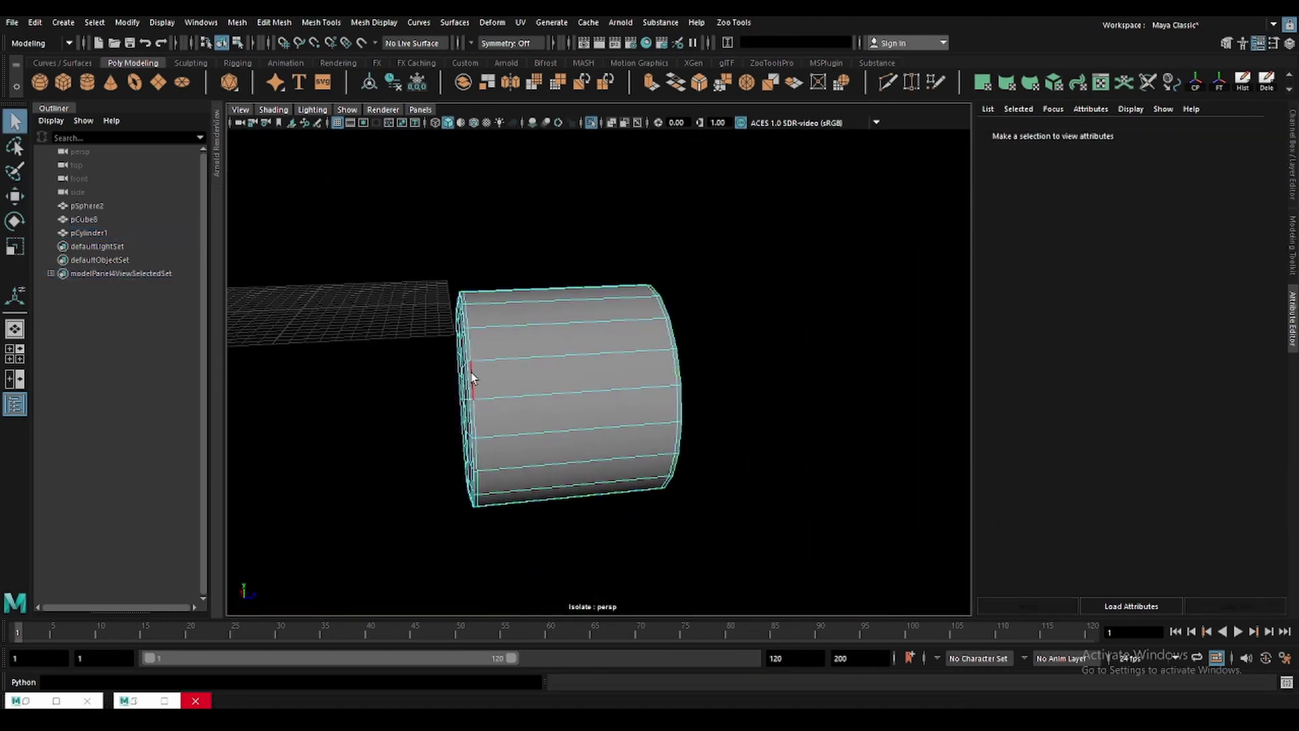
pyautogui.click(471, 377)
pyautogui.keyDown('alt'); pyautogui.moveTo(472, 377); pyautogui.dragTo(605, 393); pyautogui.keyUp('alt')
# Select a loop of faces around the cylinder from a side view.
pyautogui.press('w')
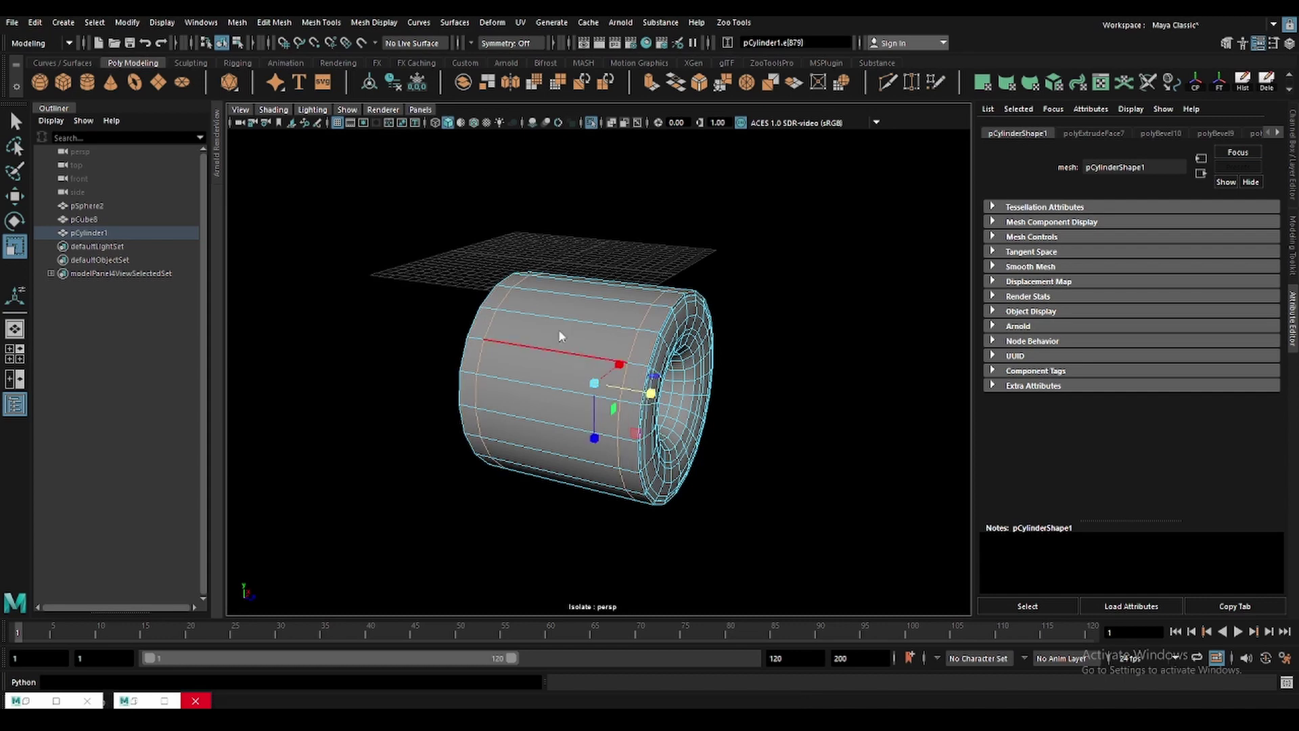
pyautogui.keyDown('alt'); pyautogui.moveTo(558, 329); pyautogui.dragTo(568, 368); pyautogui.keyUp('alt')
pyautogui.keyDown('shift'); pyautogui.moveTo(568, 369); pyautogui.dragTo(561, 343, button='right'); pyautogui.keyUp('shift')
pyautogui.press('w')
pyautogui.doubleClick(562, 397)
pyautogui.press('w')
pyautogui.moveTo(562, 397)
pyautogui.keyDown('alt'); pyautogui.mouseDown()
pyautogui.moveTo(575, 380)
pyautogui.moveTo(561, 342)
pyautogui.mouseUp(); pyautogui.keyUp('alt')
pyautogui.keyDown('shift'); pyautogui.moveTo(562, 343); pyautogui.dragTo(602, 342, button='right'); pyautogui.keyUp('shift')
# Insert a new edge loop plus four more loops following the cylinder's curvature.
pyautogui.keyDown('ctrl'); pyautogui.click(602, 342); pyautogui.keyUp('ctrl')
pyautogui.press('w')
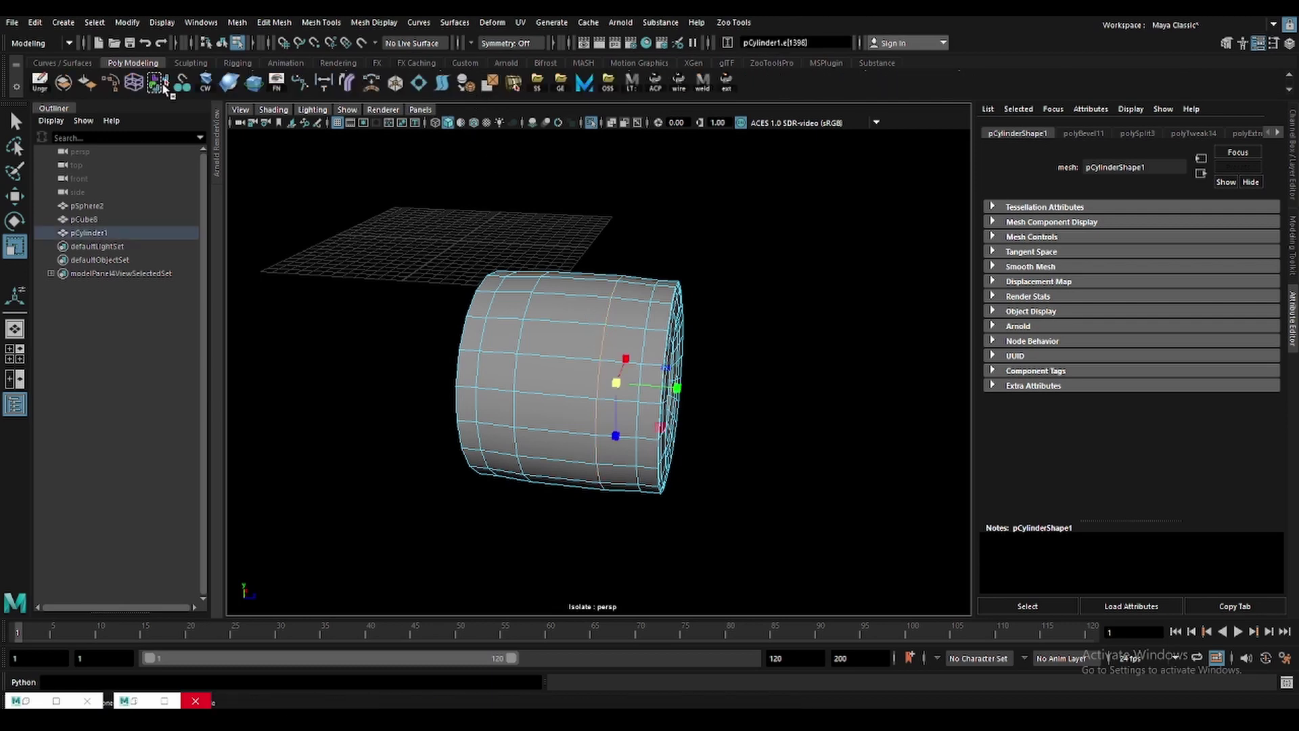
pyautogui.keyDown('ctrl'); pyautogui.click(514, 335); pyautogui.keyUp('ctrl')
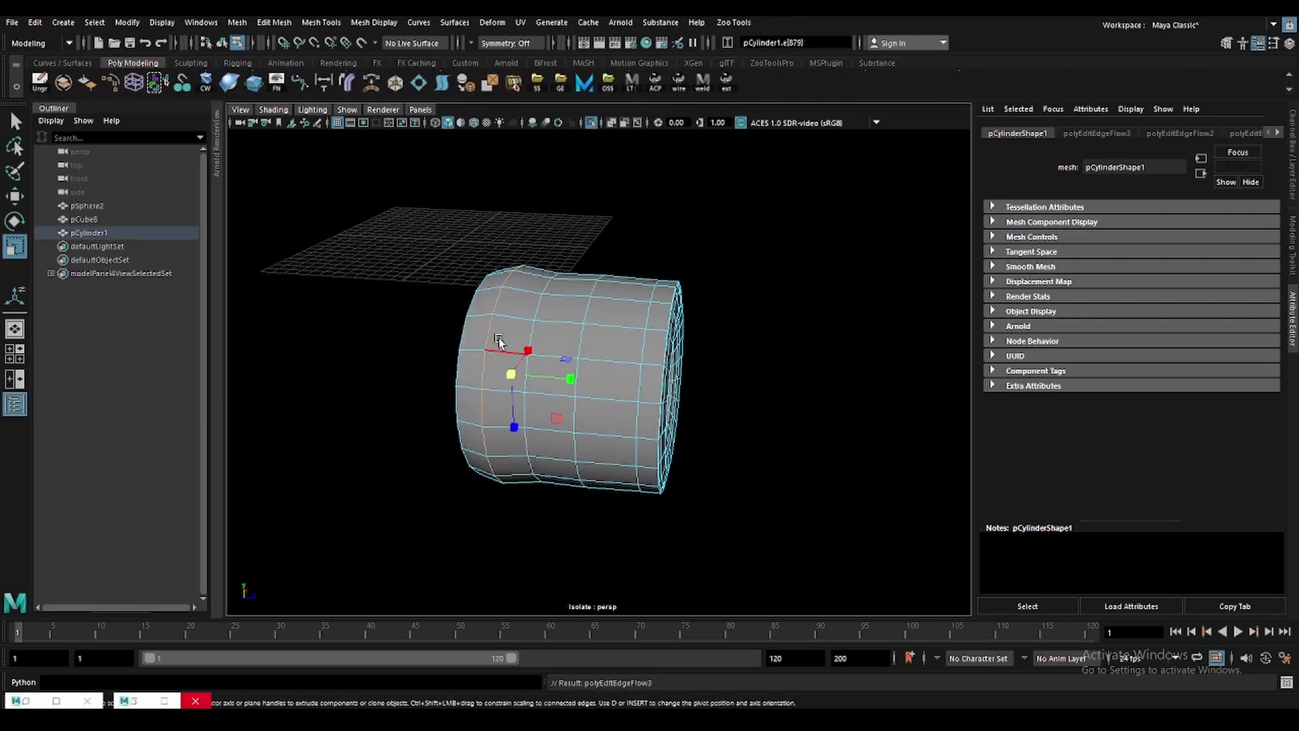
pyautogui.keyDown('ctrl'); pyautogui.click(644, 346); pyautogui.keyUp('ctrl')
pyautogui.keyDown('ctrl'); pyautogui.click(582, 341); pyautogui.keyUp('ctrl')
pyautogui.keyDown('ctrl'); pyautogui.click(534, 338); pyautogui.keyUp('ctrl')
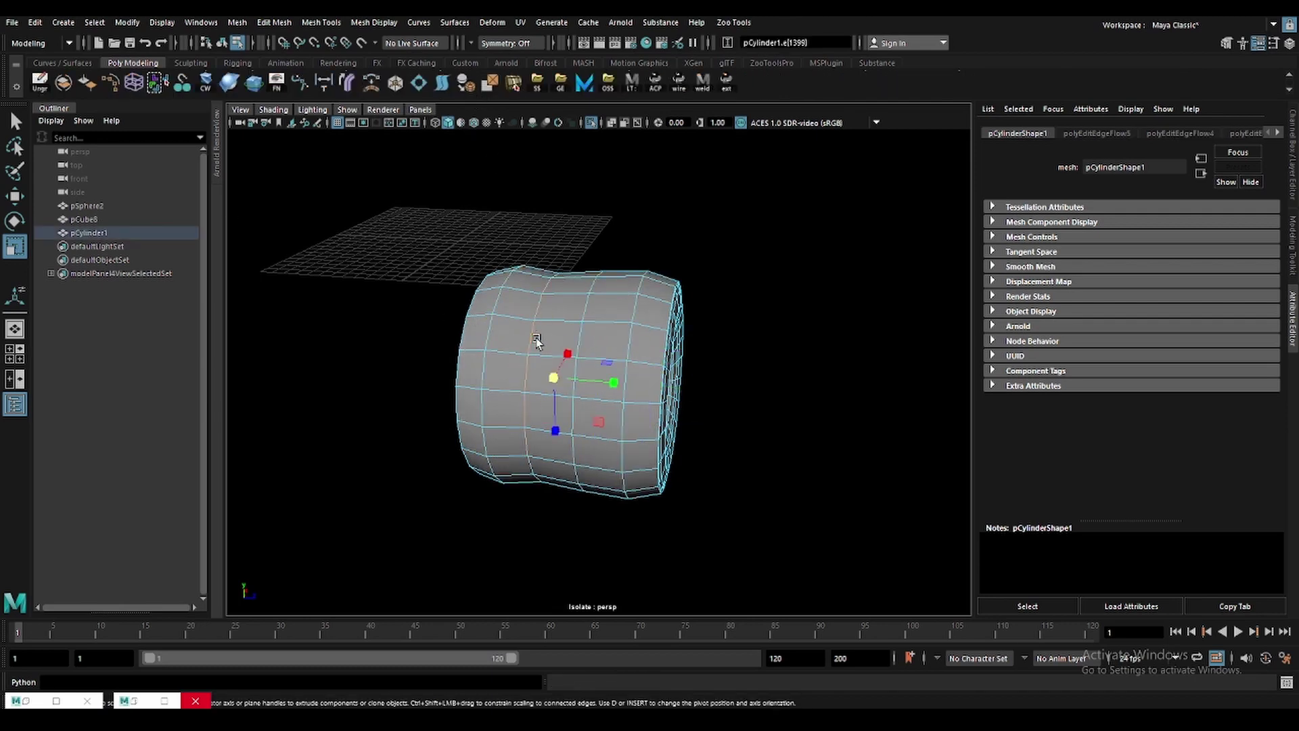
# Undo the extra edge loops and show the wheel alongside the rest of the car.
pyautogui.moveTo(677, 281); pyautogui.dragTo(680, 229, button='right')
pyautogui.moveTo(680, 229)
pyautogui.keyDown('alt'); pyautogui.mouseDown()
pyautogui.moveTo(632, 346)
pyautogui.moveTo(745, 325)
pyautogui.moveTo(618, 314)
pyautogui.moveTo(593, 132)
pyautogui.mouseUp(); pyautogui.keyUp('alt')
pyautogui.hotkey('ctrl', 'z')
pyautogui.hotkey('ctrl', 'z')
pyautogui.hotkey('ctrl', 'z')
pyautogui.hotkey('ctrl', 'z')
pyautogui.hotkey('ctrl', 'z')
pyautogui.press('F8')
pyautogui.click(591, 122)
pyautogui.click(420, 203)
pyautogui.moveTo(618, 429)
pyautogui.keyDown('alt'); pyautogui.mouseDown()
pyautogui.moveTo(532, 400)
pyautogui.moveTo(418, 334)
pyautogui.moveTo(756, 388)
pyautogui.moveTo(731, 333)
pyautogui.mouseUp(); pyautogui.keyUp('alt')
pyautogui.hotkey('ctrl', 'z')
pyautogui.press('F8')
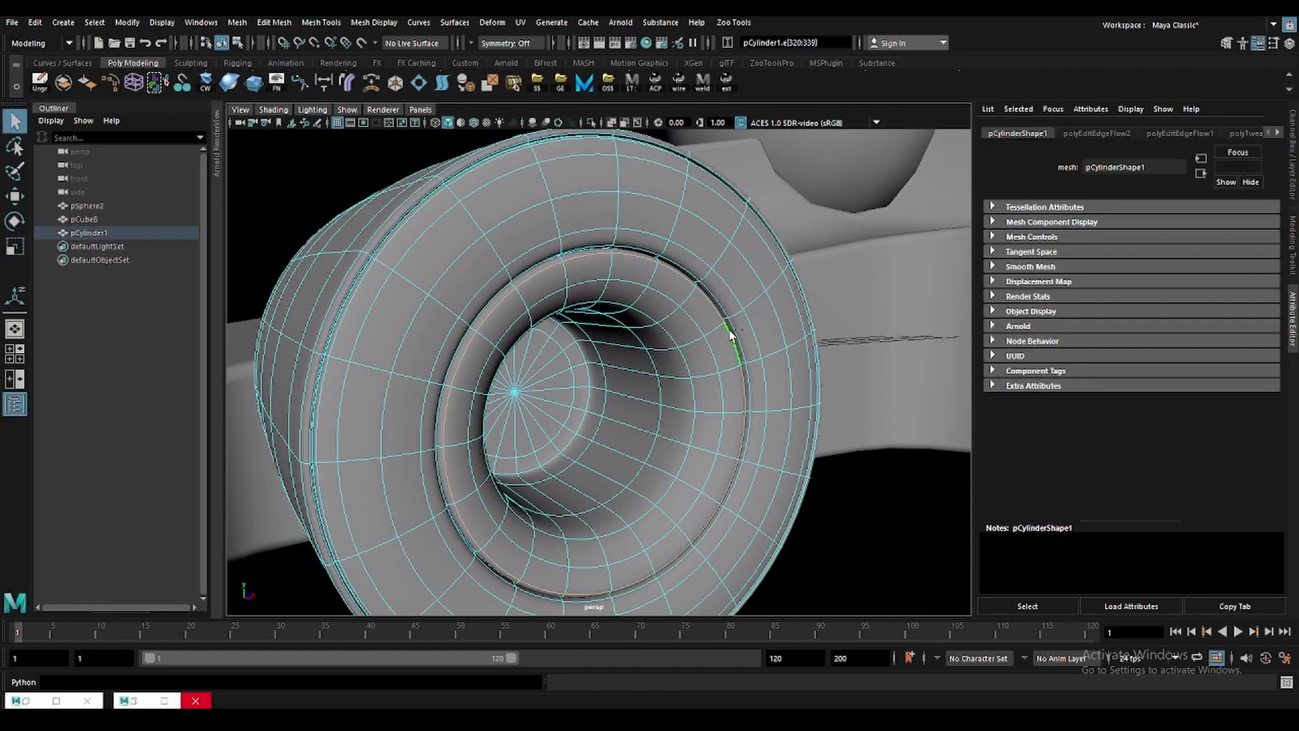
# Bevel the wheel edges at about 0.05 fraction with 2 segments, previewing smoothed.
pyautogui.press('1')
pyautogui.hotkey('ctrl', 'b')
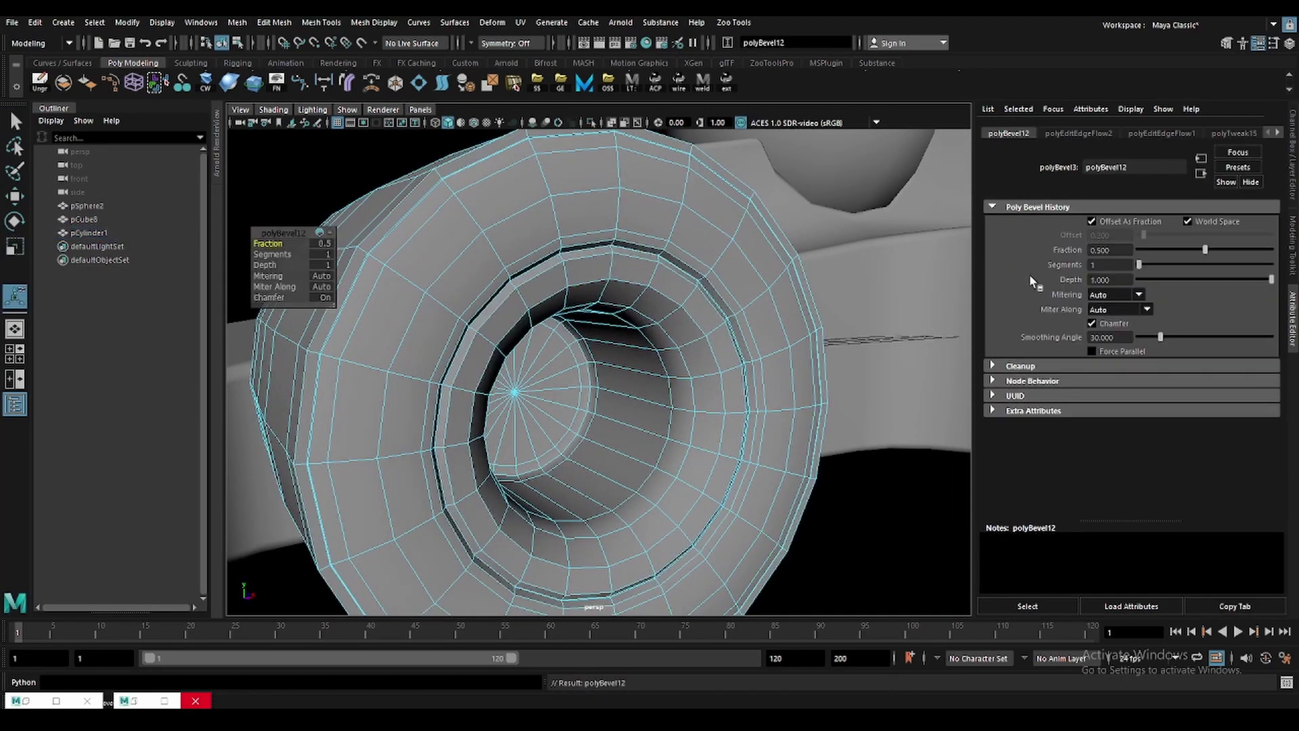
pyautogui.moveTo(1143, 266); pyautogui.dragTo(1151, 264)
pyautogui.click(1145, 249)
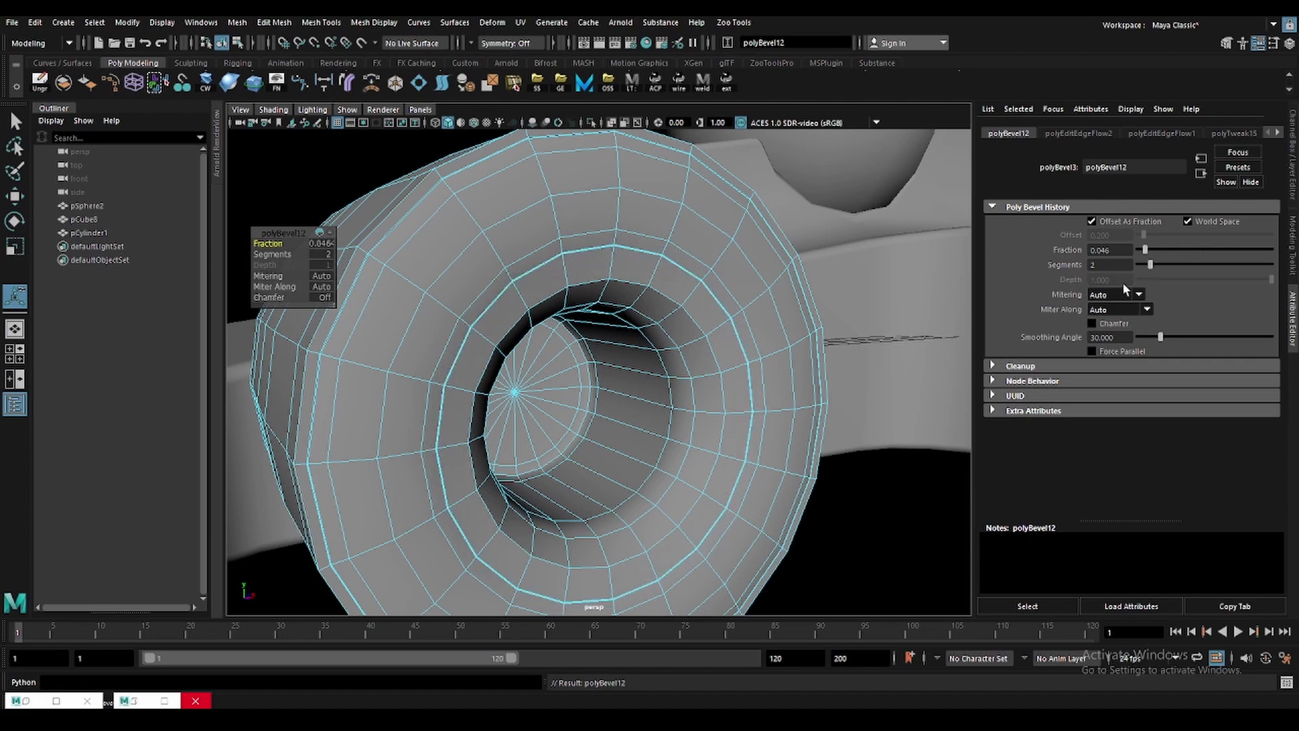
pyautogui.scroll(5, 595, 304)
pyautogui.scroll(5, 603, 342)
pyautogui.scroll(2, 603, 342)
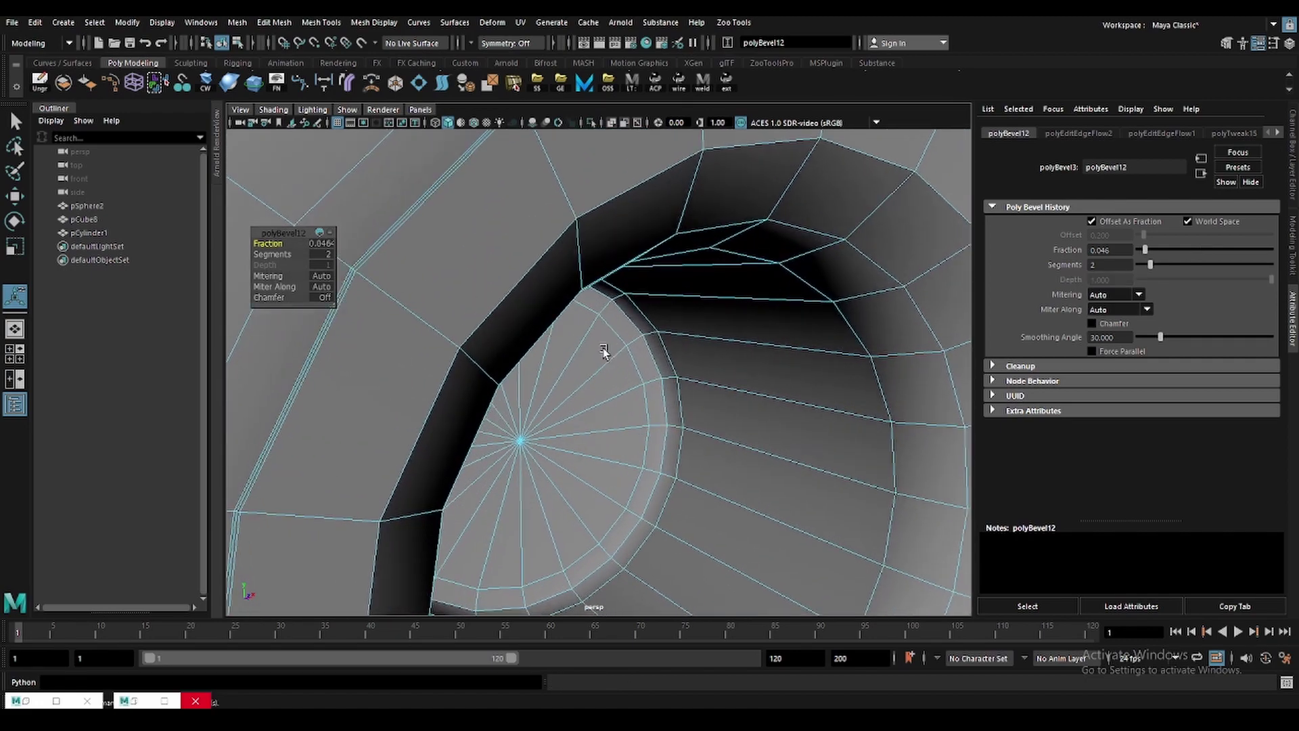
pyautogui.press('3')
# Bring back the bevel settings and narrow the wheel bevel further.
pyautogui.moveTo(596, 345)
pyautogui.keyDown('alt'); pyautogui.mouseDown()
pyautogui.moveTo(607, 310)
pyautogui.moveTo(586, 355)
pyautogui.mouseUp(); pyautogui.keyUp('alt')
pyautogui.scroll(3, 587, 355)
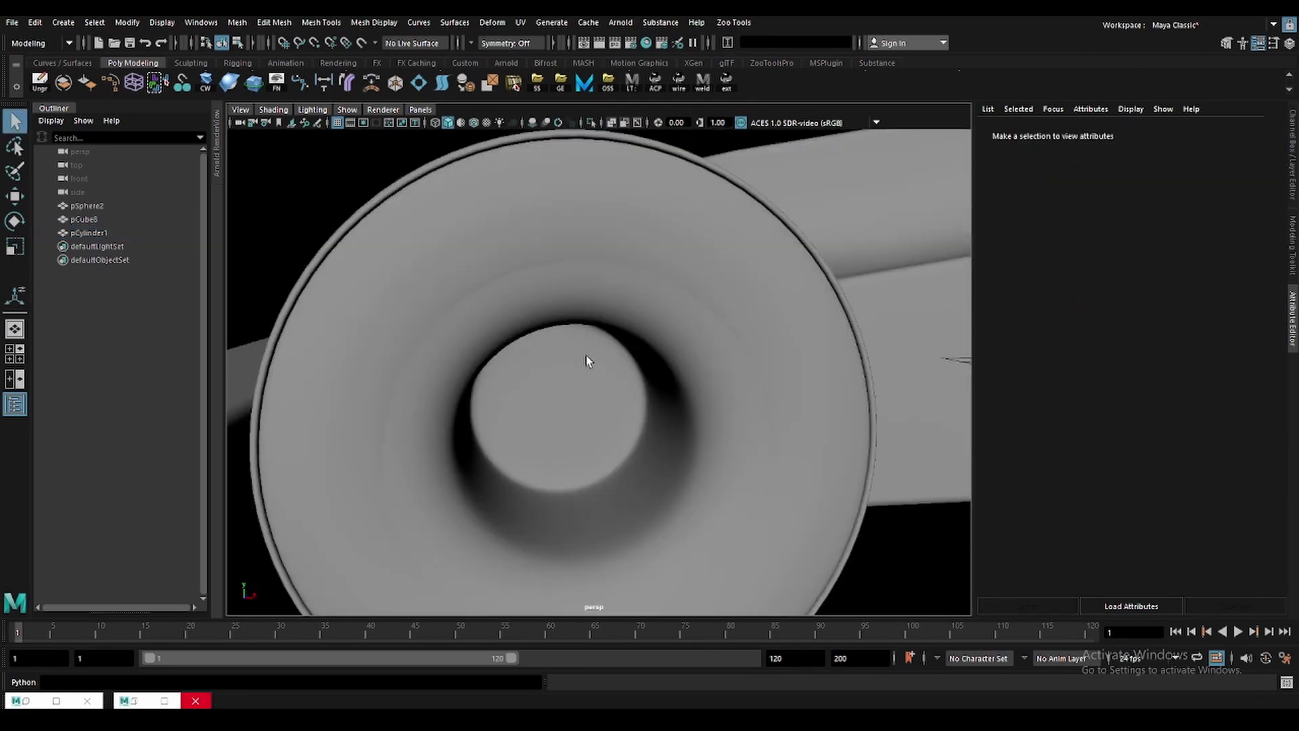
pyautogui.hotkey('ctrl', 'z')
pyautogui.press('t')
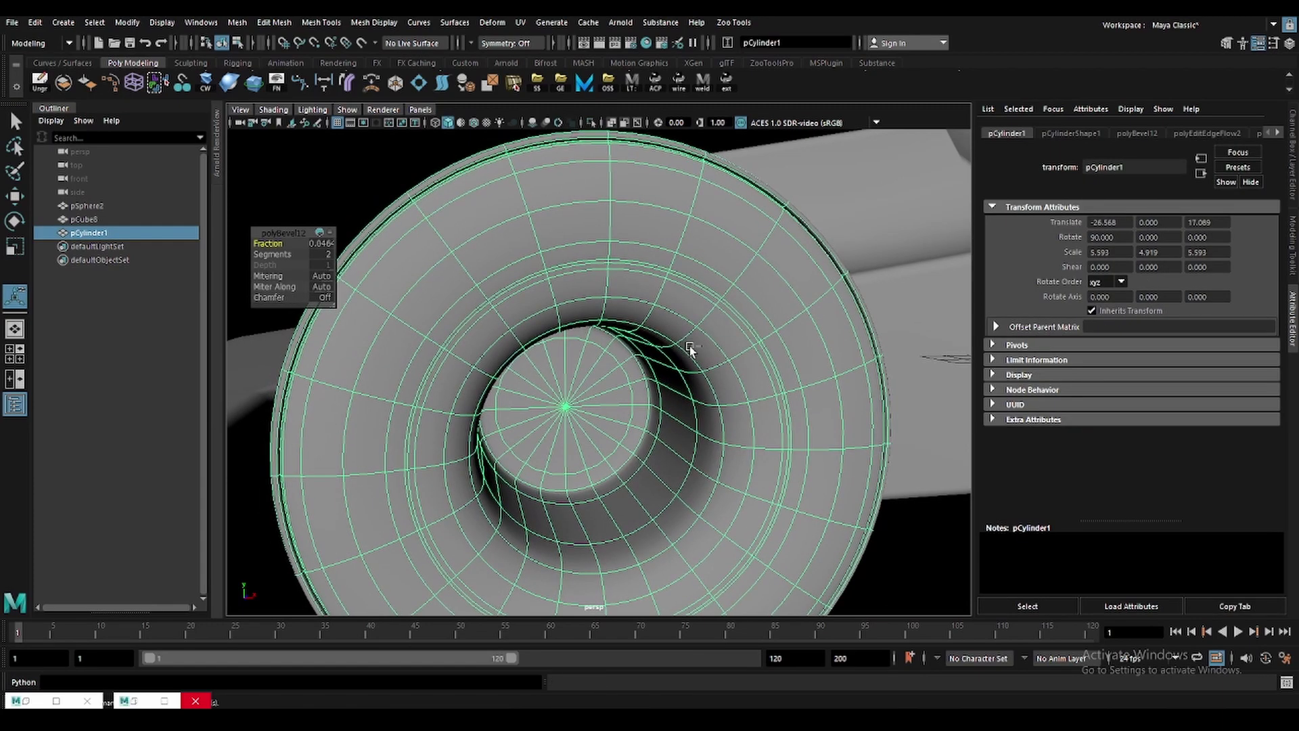
pyautogui.moveTo(1151, 250); pyautogui.dragTo(1143, 250)
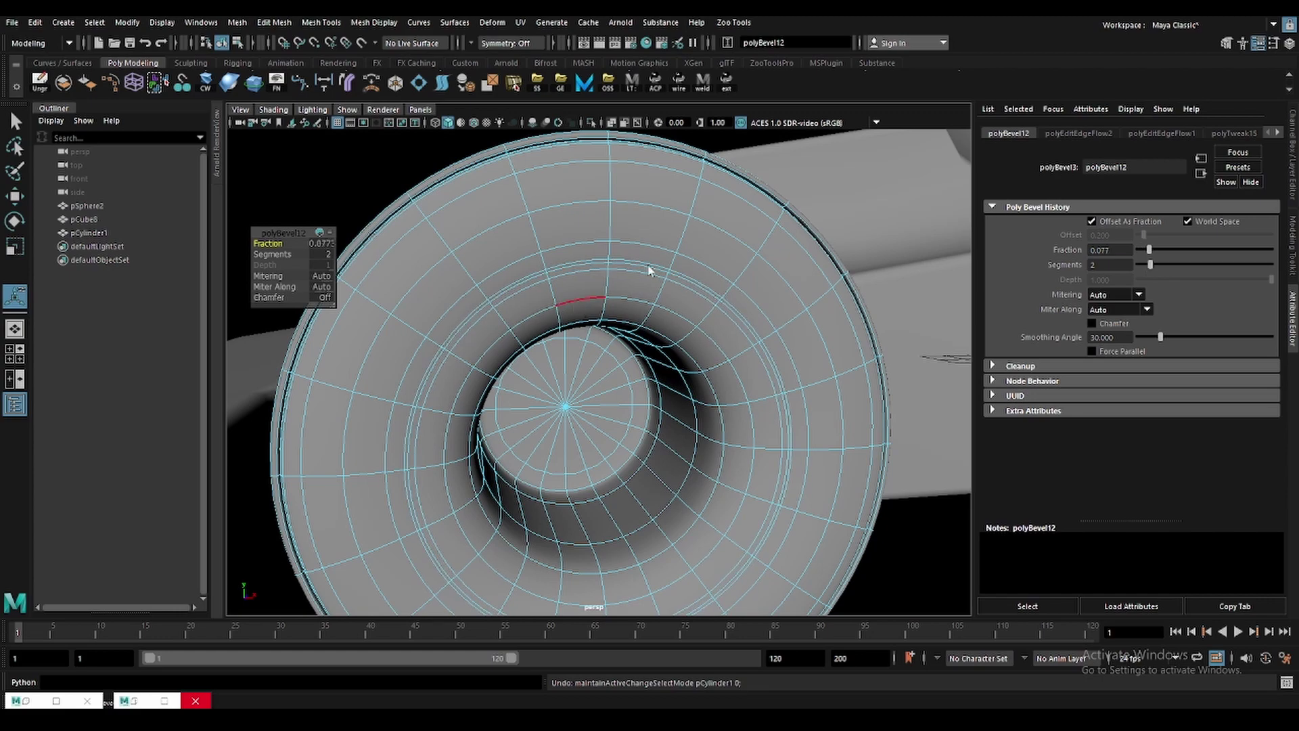
pyautogui.press('q')
# Undo and redo the bevel setting change, then preview the smoothed wheel.
pyautogui.keyDown('alt'); pyautogui.moveTo(611, 309); pyautogui.dragTo(529, 317); pyautogui.keyUp('alt')
pyautogui.click(529, 316)
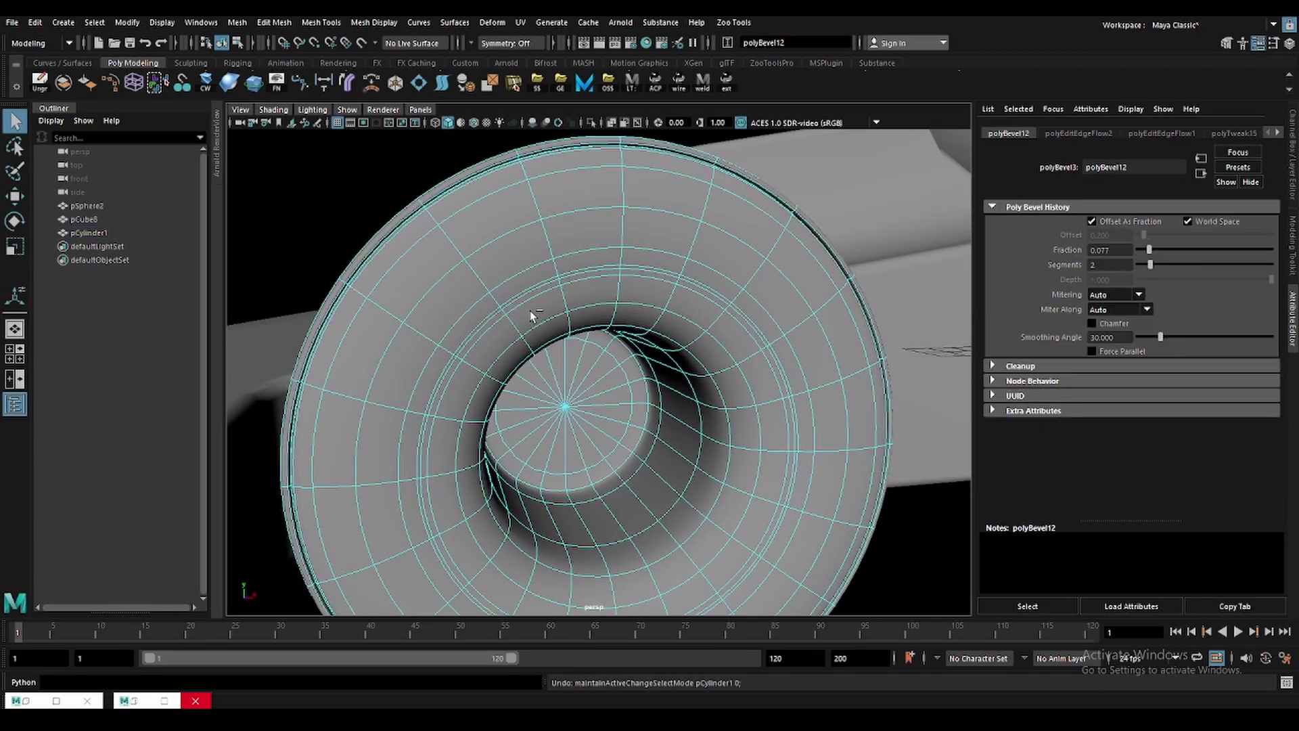
pyautogui.hotkey('ctrl', 'z')
pyautogui.hotkey('ctrl', 'z')
pyautogui.hotkey('ctrl', 'z')
pyautogui.hotkey('ctrl', 'z')
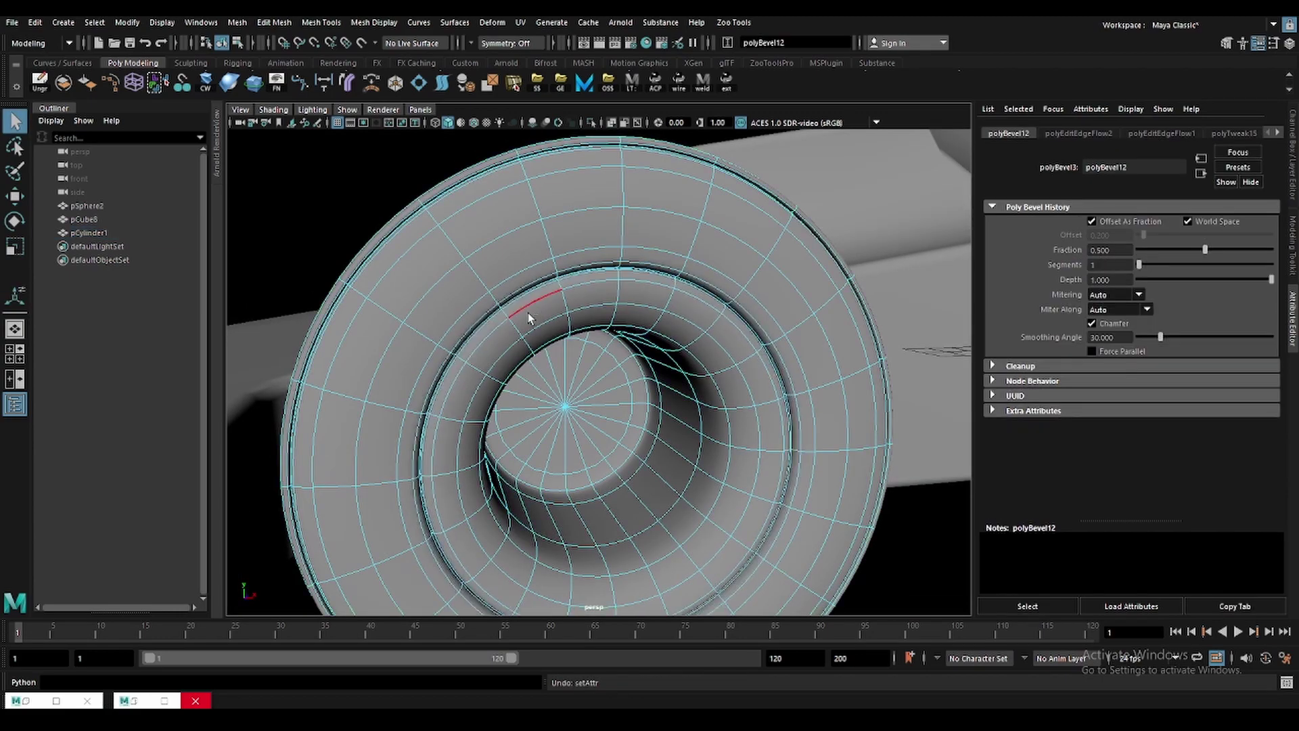
pyautogui.hotkey('shift', 'z')
pyautogui.hotkey('shift', 'z')
pyautogui.hotkey('shift', 'z')
pyautogui.hotkey('shift', 'z')
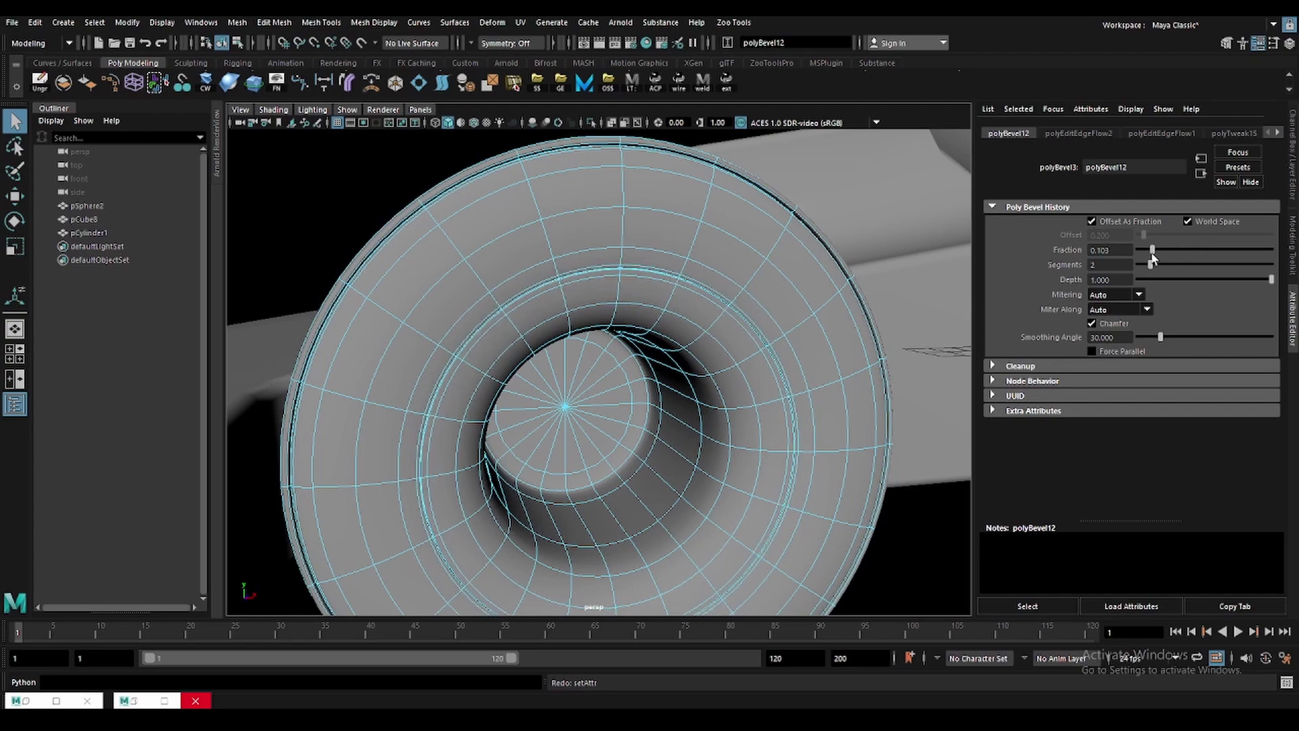
pyautogui.click(347, 194)
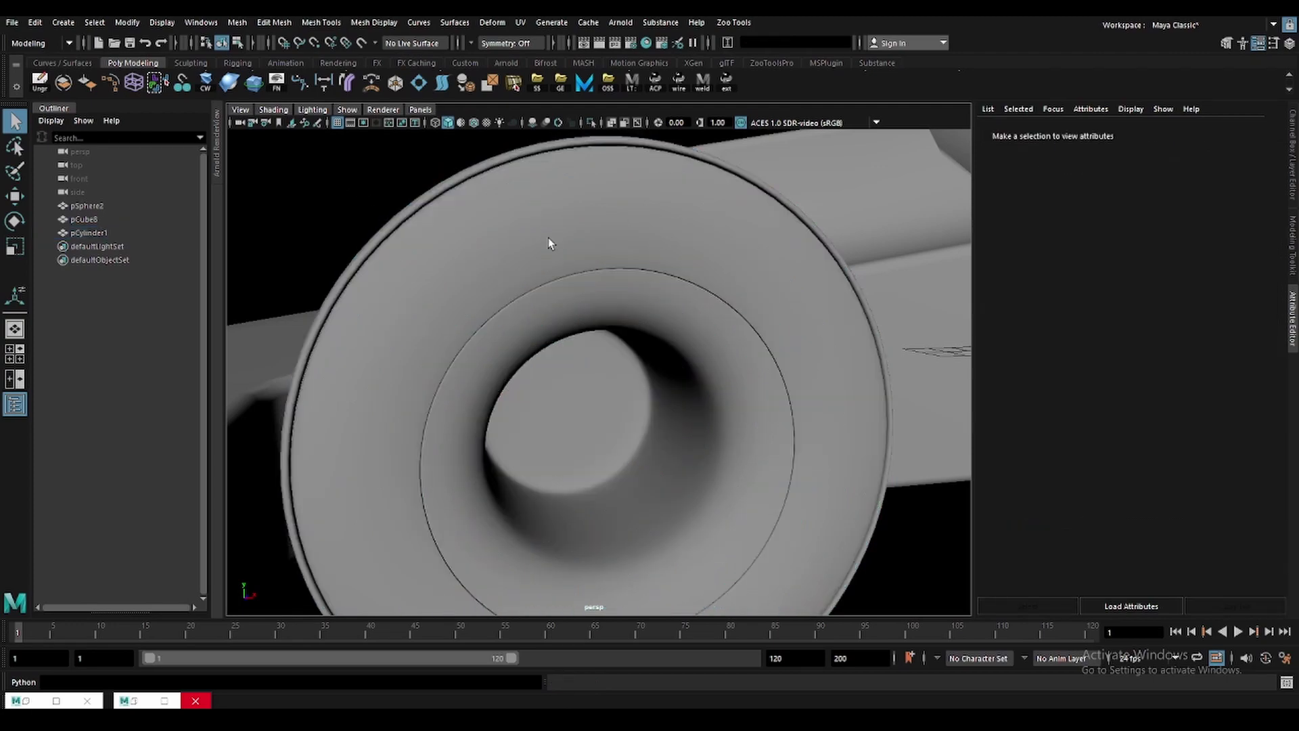
pyautogui.hotkey('ctrl', 'z')
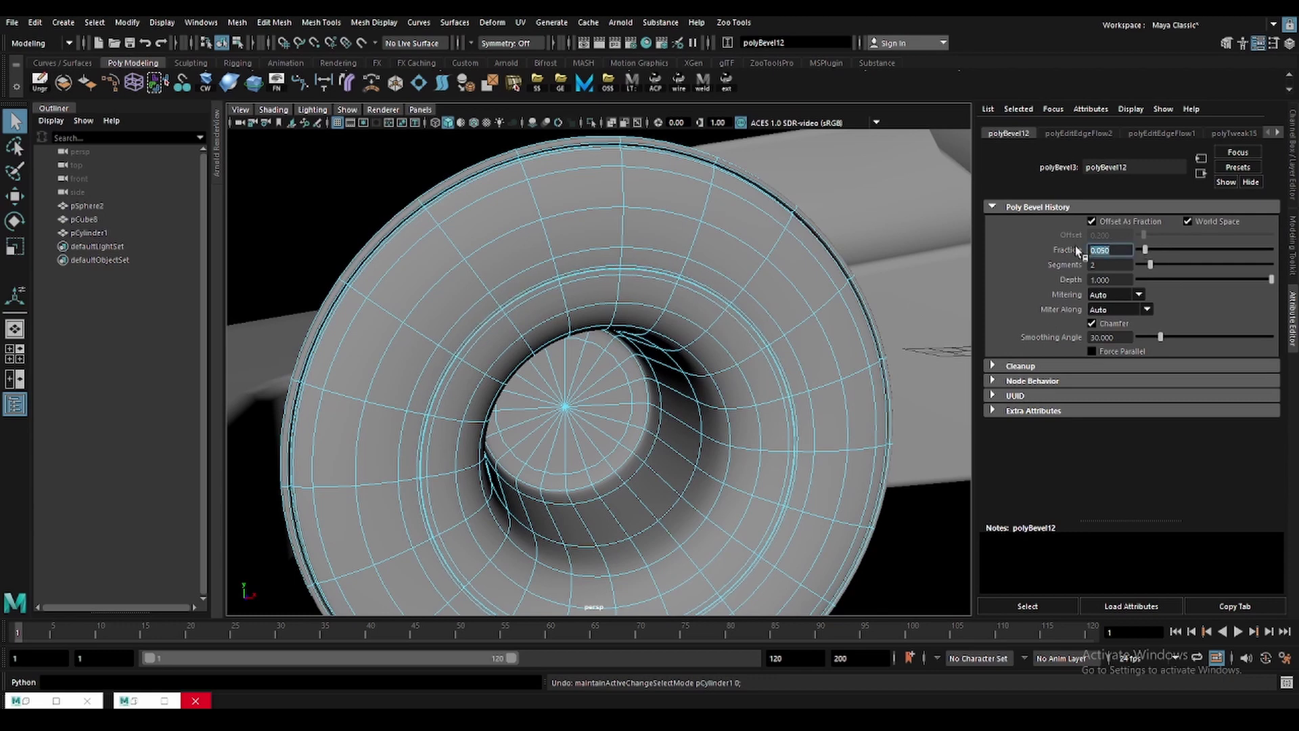
# Enter new bevel Fraction values, ending at 0.040, and reselect the wheel to inspect it.
pyautogui.write('0.2')
pyautogui.press('Return')
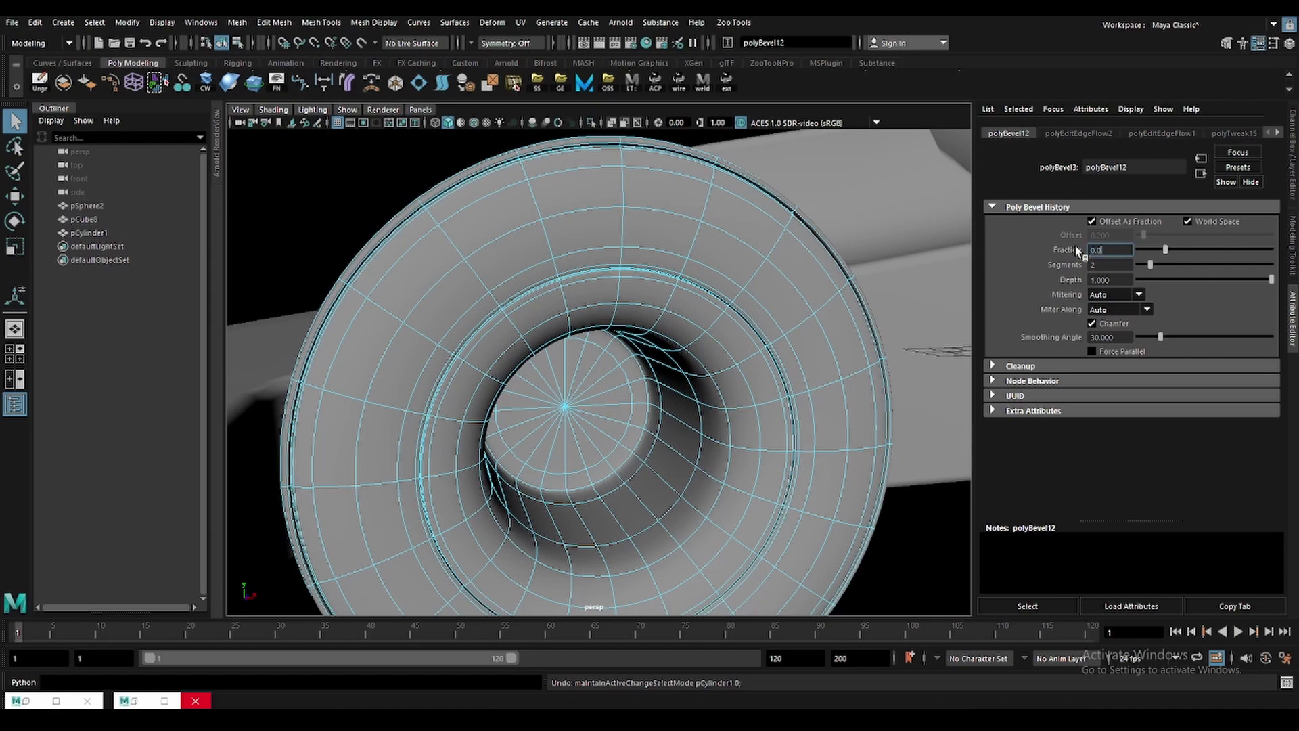
pyautogui.press('F8')
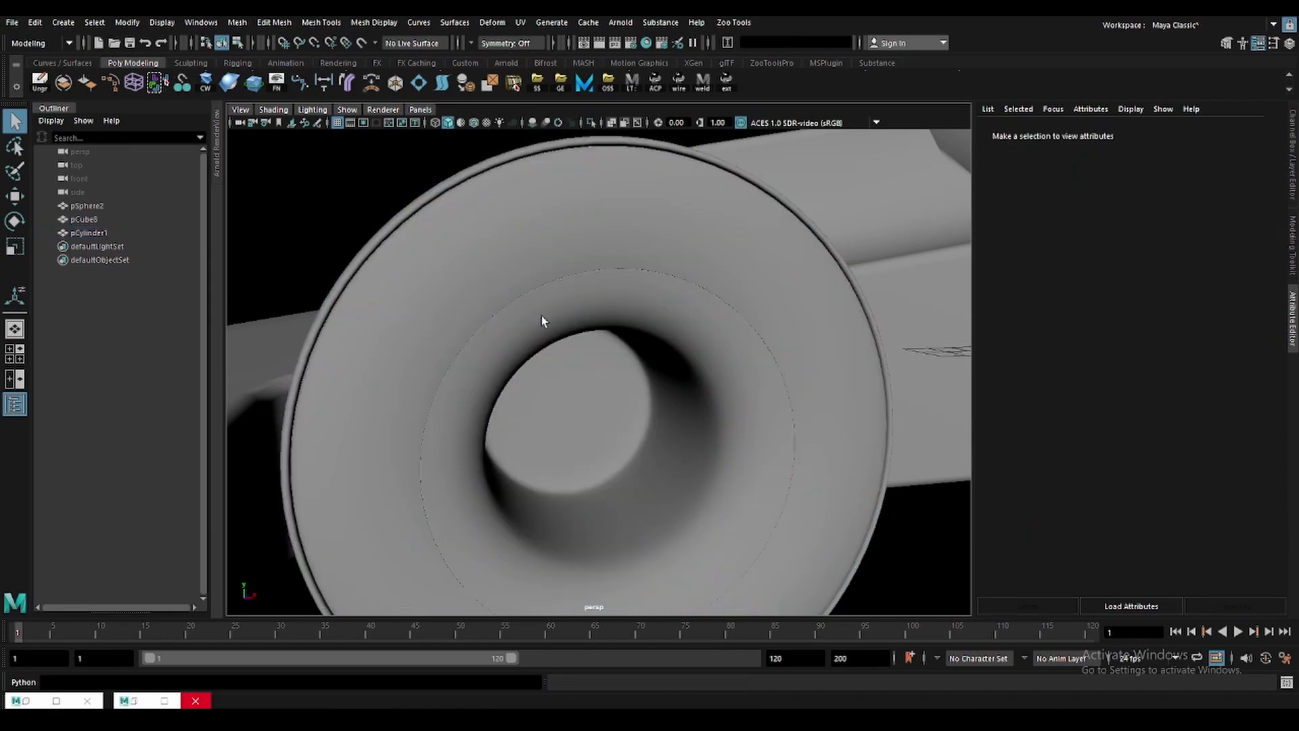
pyautogui.moveTo(542, 315)
pyautogui.keyDown('alt'); pyautogui.mouseDown()
pyautogui.moveTo(518, 307)
pyautogui.moveTo(551, 338)
pyautogui.mouseUp(); pyautogui.keyUp('alt')
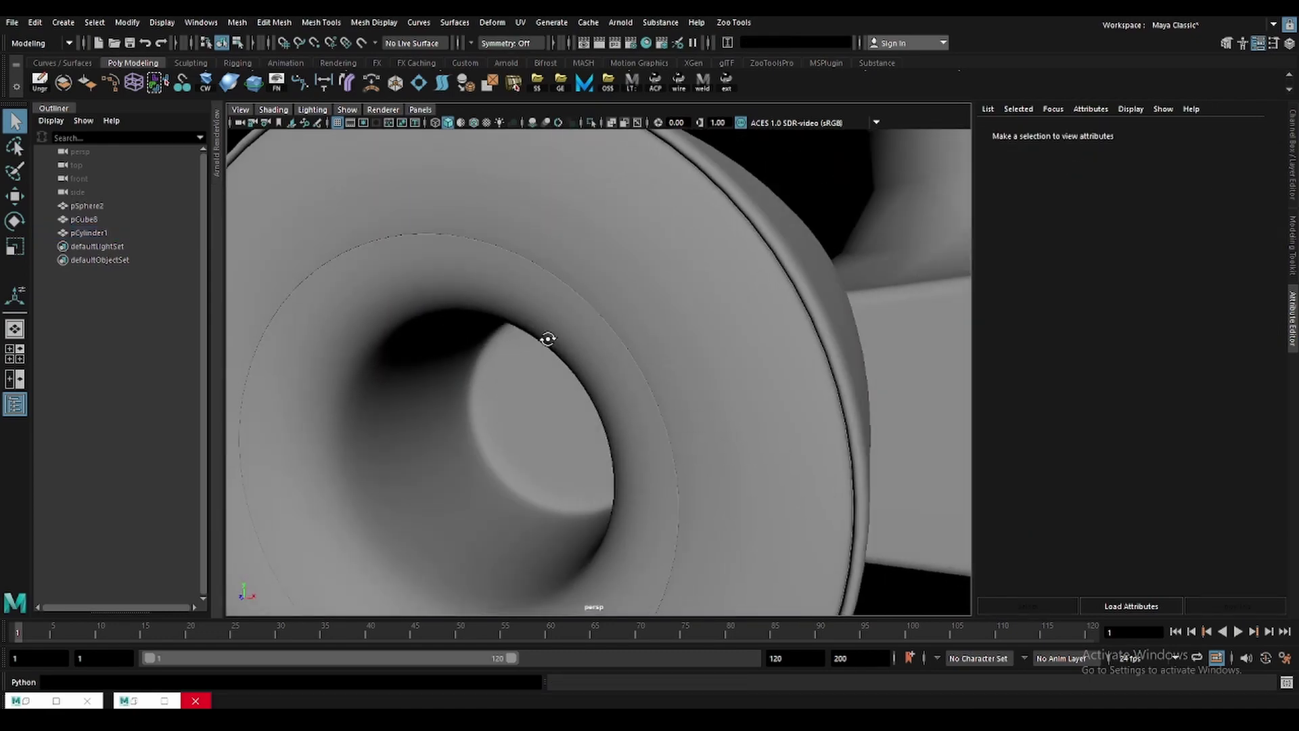
pyautogui.click(540, 315)
pyautogui.press('F8')
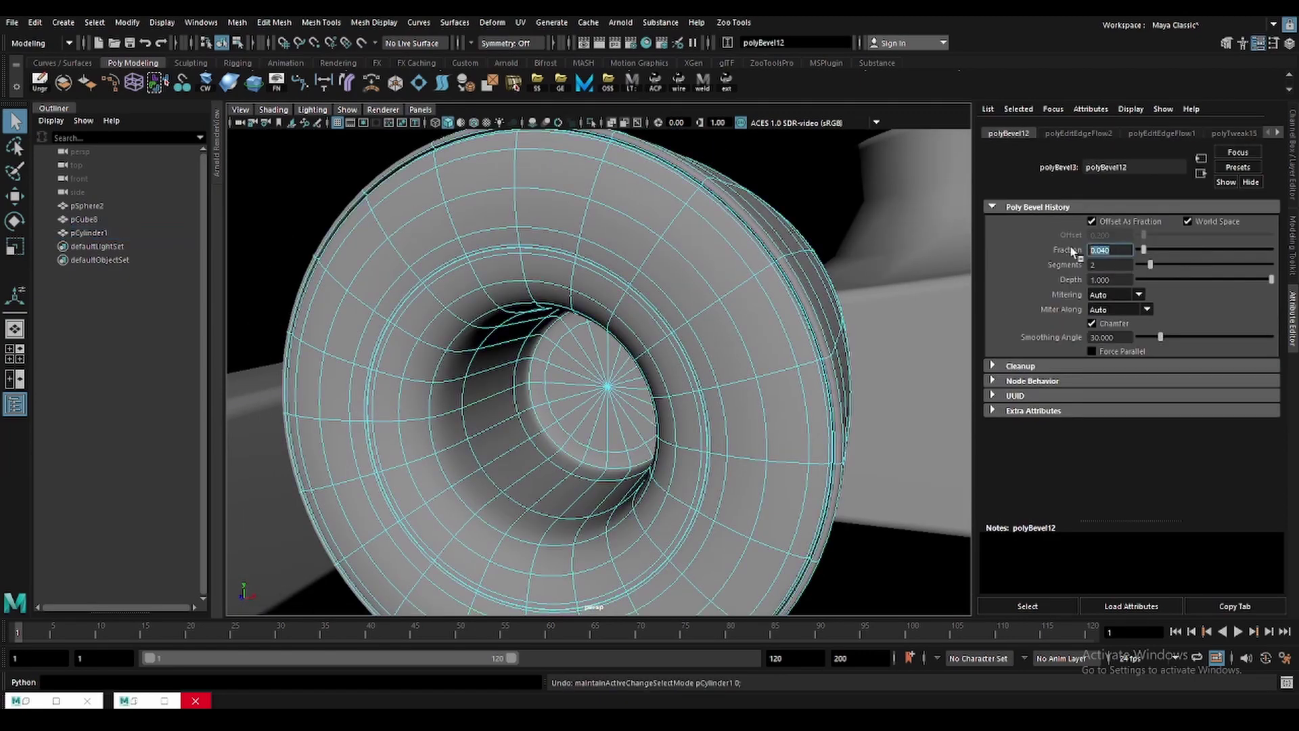
pyautogui.press('Return')
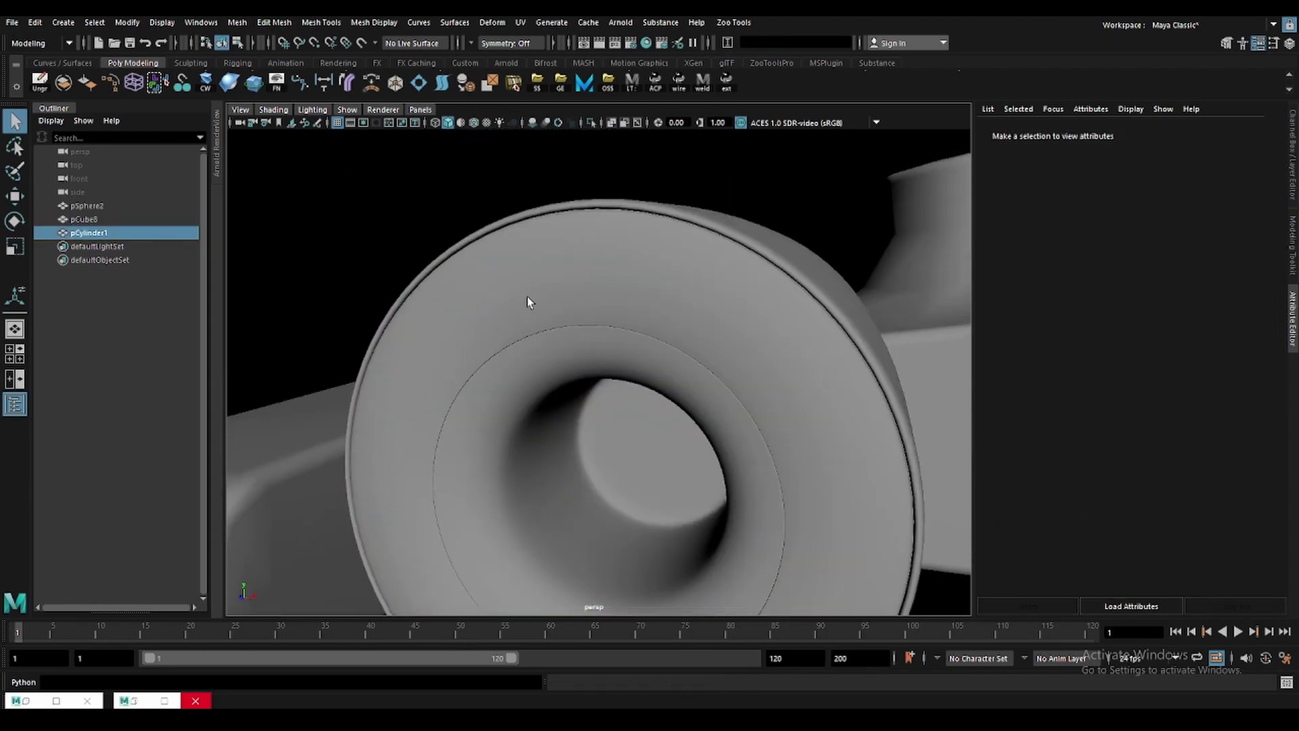
pyautogui.click(683, 306)
pyautogui.moveTo(661, 285)
pyautogui.keyDown('alt'); pyautogui.mouseDown()
pyautogui.moveTo(777, 301)
pyautogui.moveTo(671, 358)
pyautogui.mouseUp(); pyautogui.keyUp('alt')
# Bevel the wheel's rim edge loop at fraction 0.649 and preview it smoothed.
pyautogui.doubleClick(668, 333)
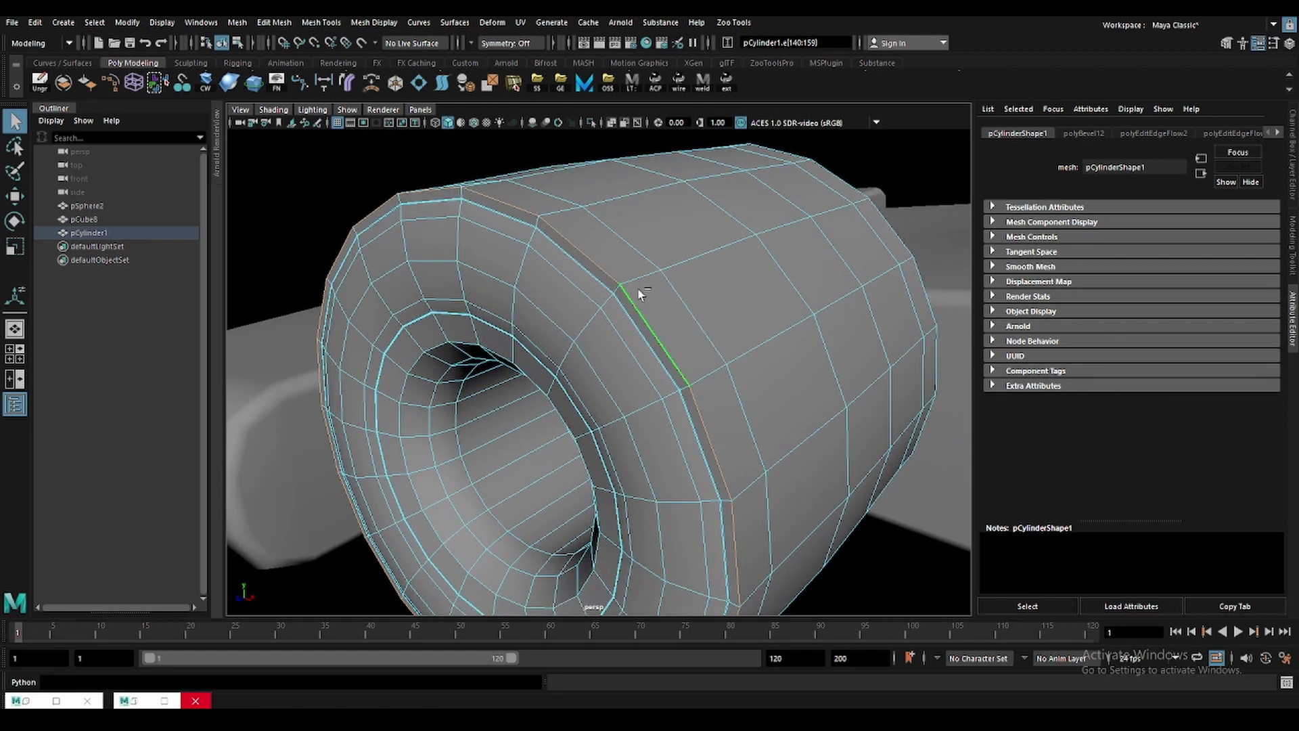
pyautogui.hotkey('ctrl', 'b')
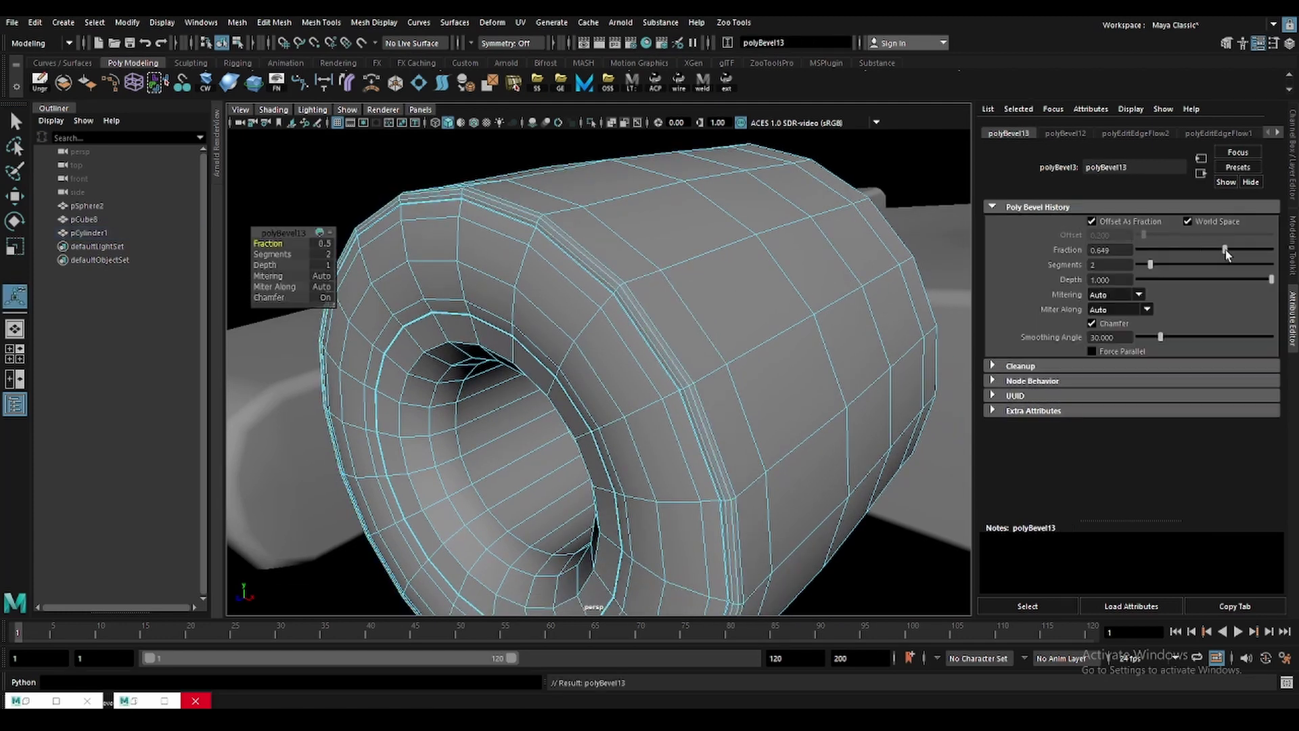
pyautogui.press('F8')
pyautogui.press('w')
pyautogui.press('3')
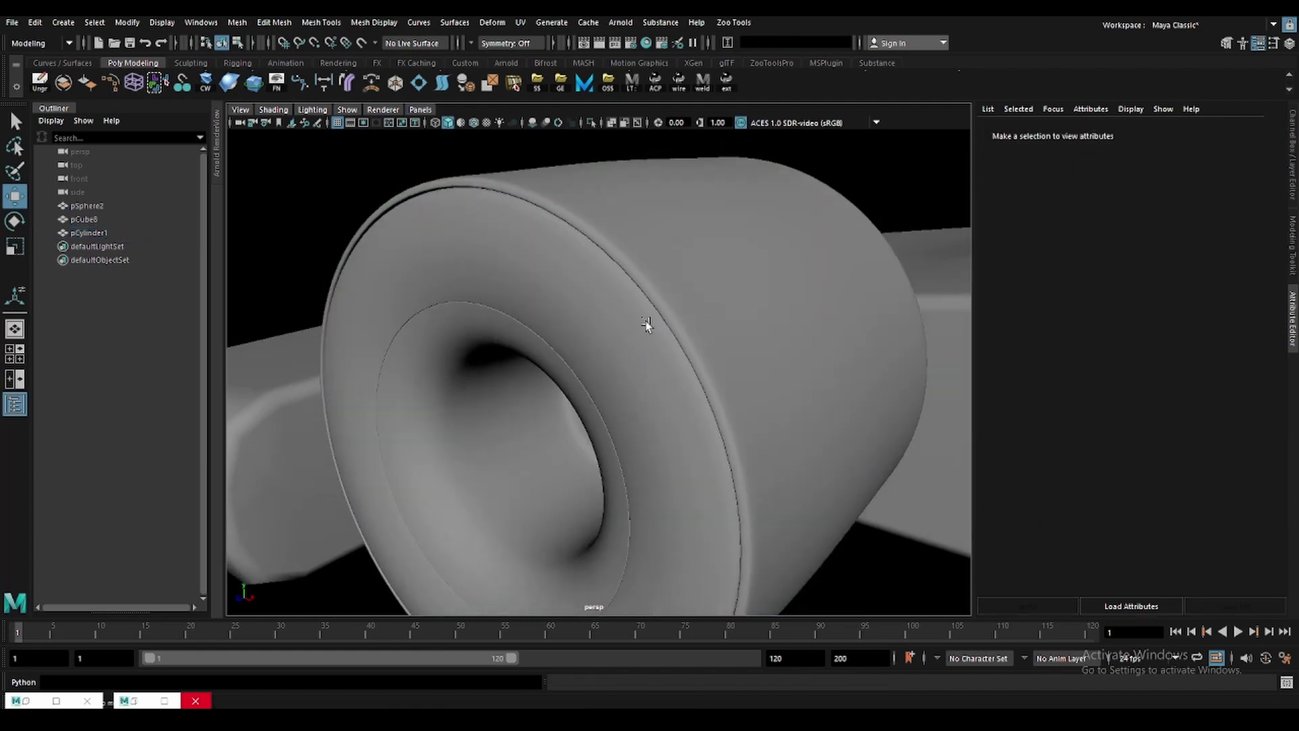
pyautogui.click(667, 313)
pyautogui.keyDown('alt'); pyautogui.moveTo(667, 313); pyautogui.dragTo(678, 313); pyautogui.keyUp('alt')
# Reselect the wheel cylinder with the smooth preview turned off.
pyautogui.scroll(-2, 609, 342)
pyautogui.scroll(5, 597, 291)
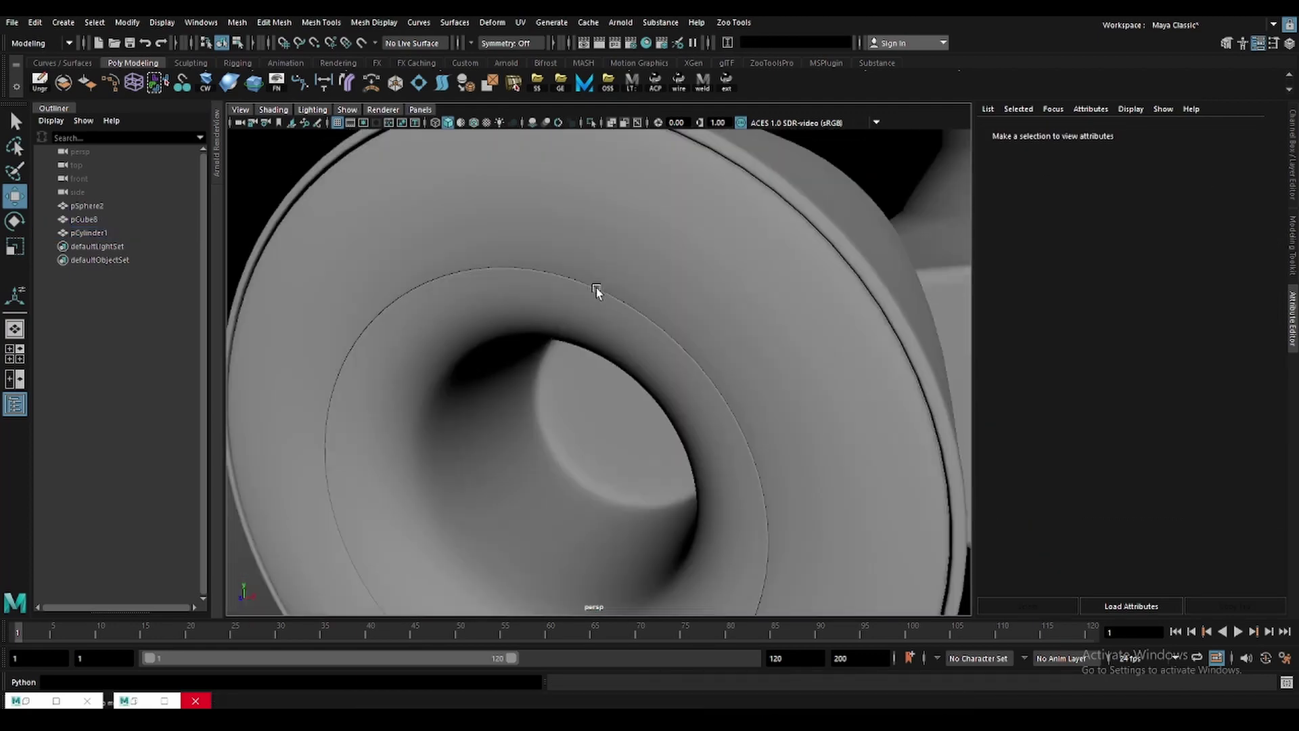
pyautogui.click(597, 291)
pyautogui.press('1')
pyautogui.scroll(3, 565, 278)
pyautogui.scroll(2, 560, 328)
pyautogui.scroll(2, 560, 320)
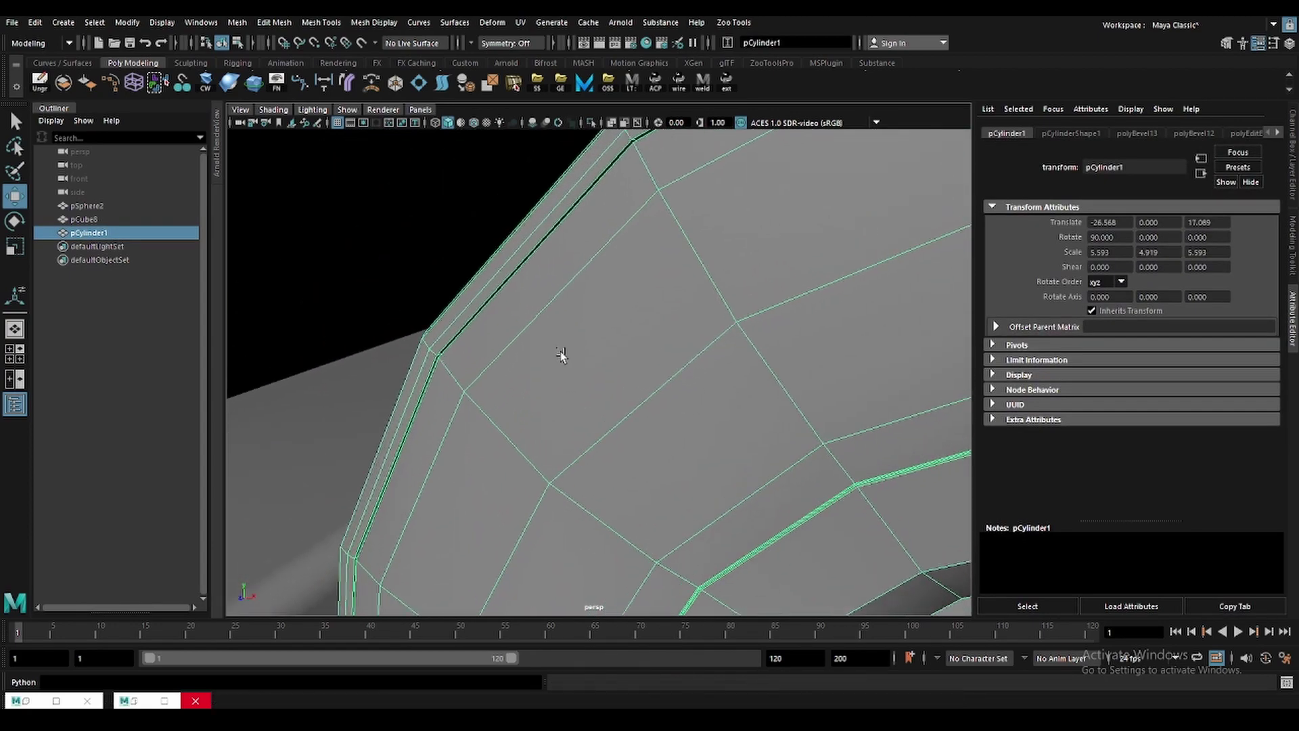
pyautogui.scroll(-2, 573, 318)
# Pick an edge on the wheel and try the rotate and scale tools on it.
pyautogui.press('F10')
pyautogui.click(608, 302)
pyautogui.press('e')
pyautogui.scroll(-5, 607, 302)
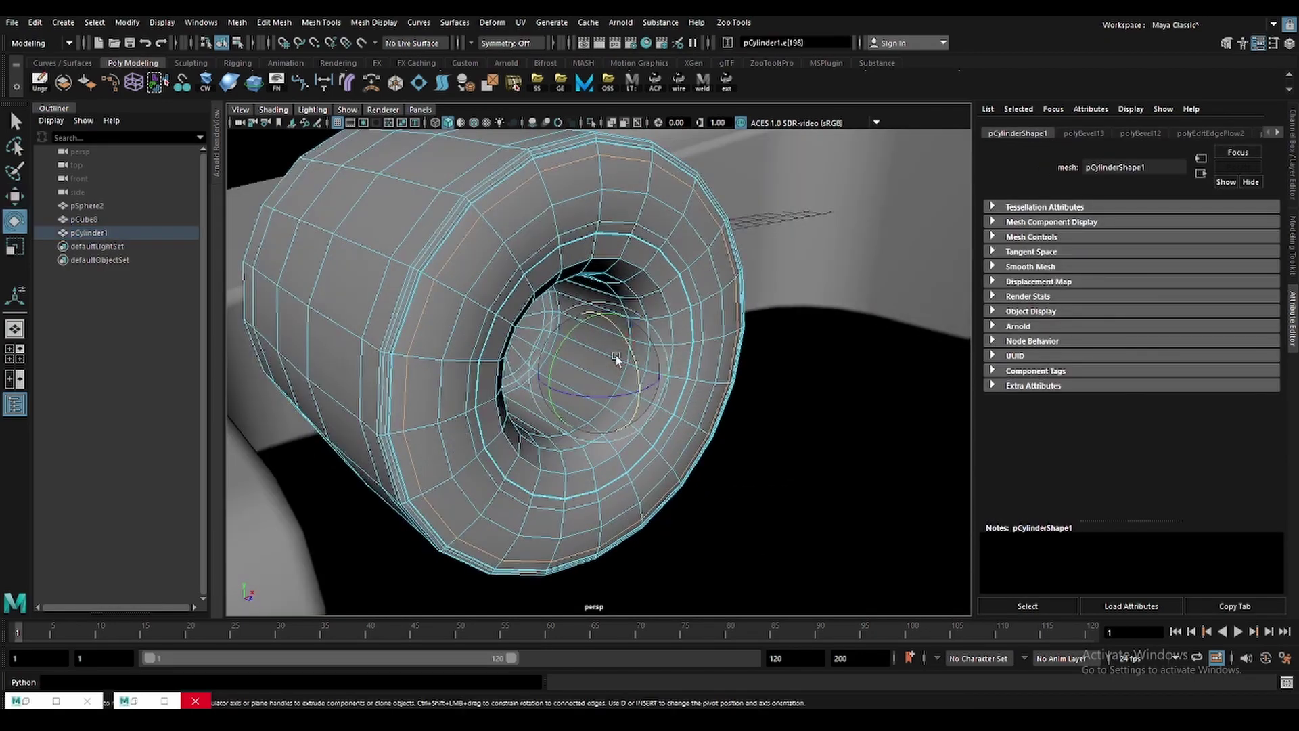
pyautogui.press('r')
pyautogui.press('F8')
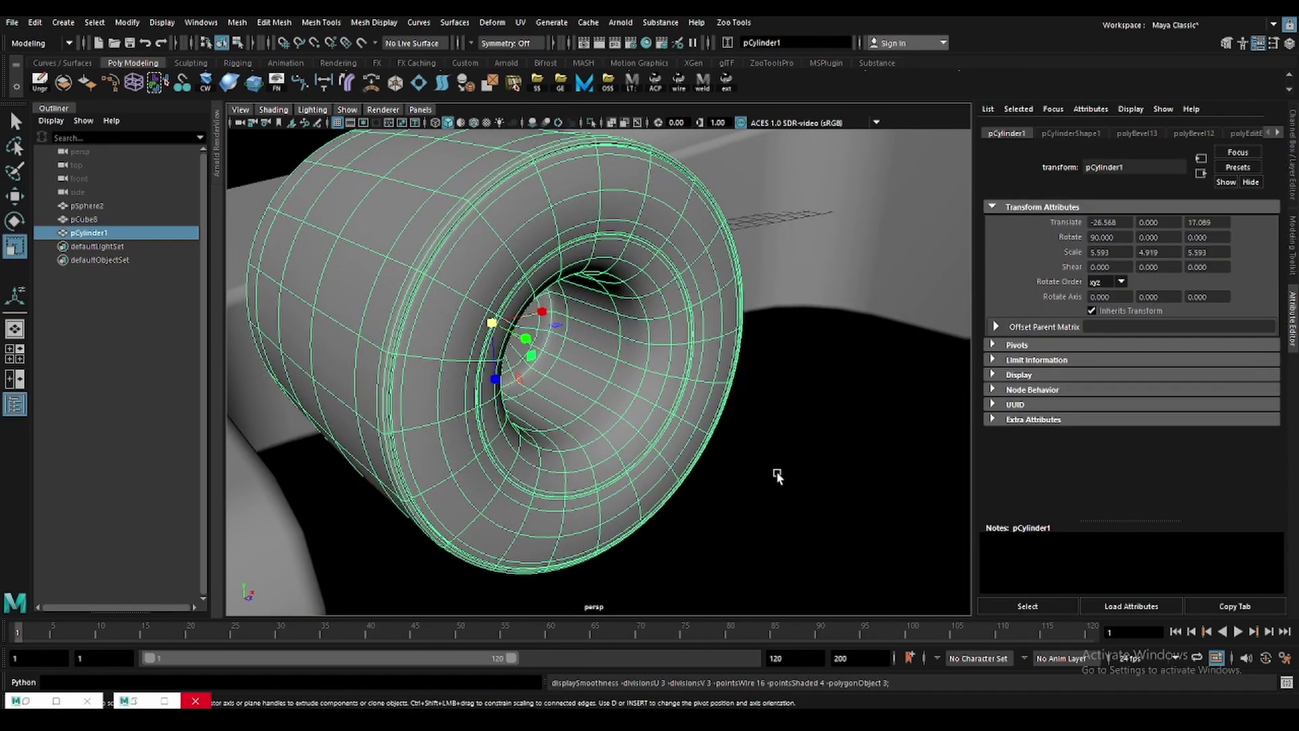
pyautogui.scroll(2, 479, 296)
pyautogui.scroll(2, 521, 343)
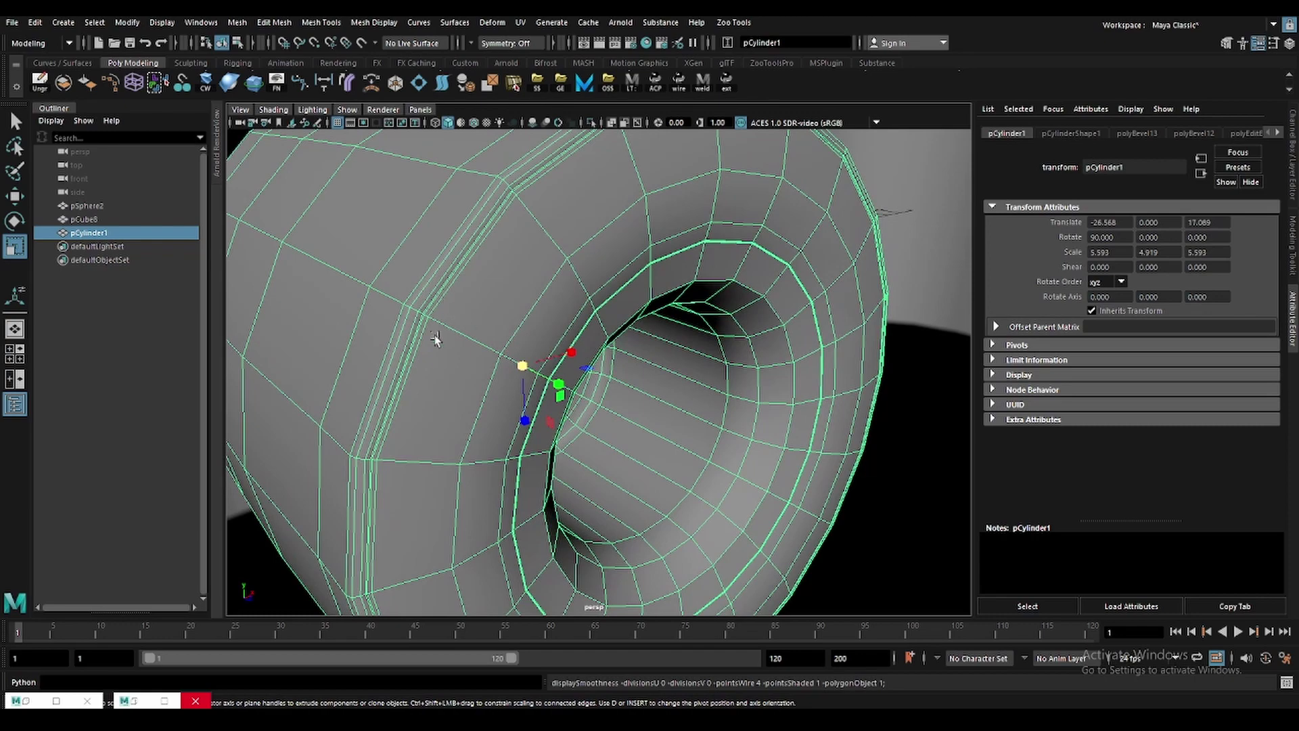
pyautogui.scroll(-3, 435, 339)
# Pick an edge inside the hub opening, then frame and preview the smoothed wheel.
pyautogui.press('F10')
pyautogui.click(355, 338)
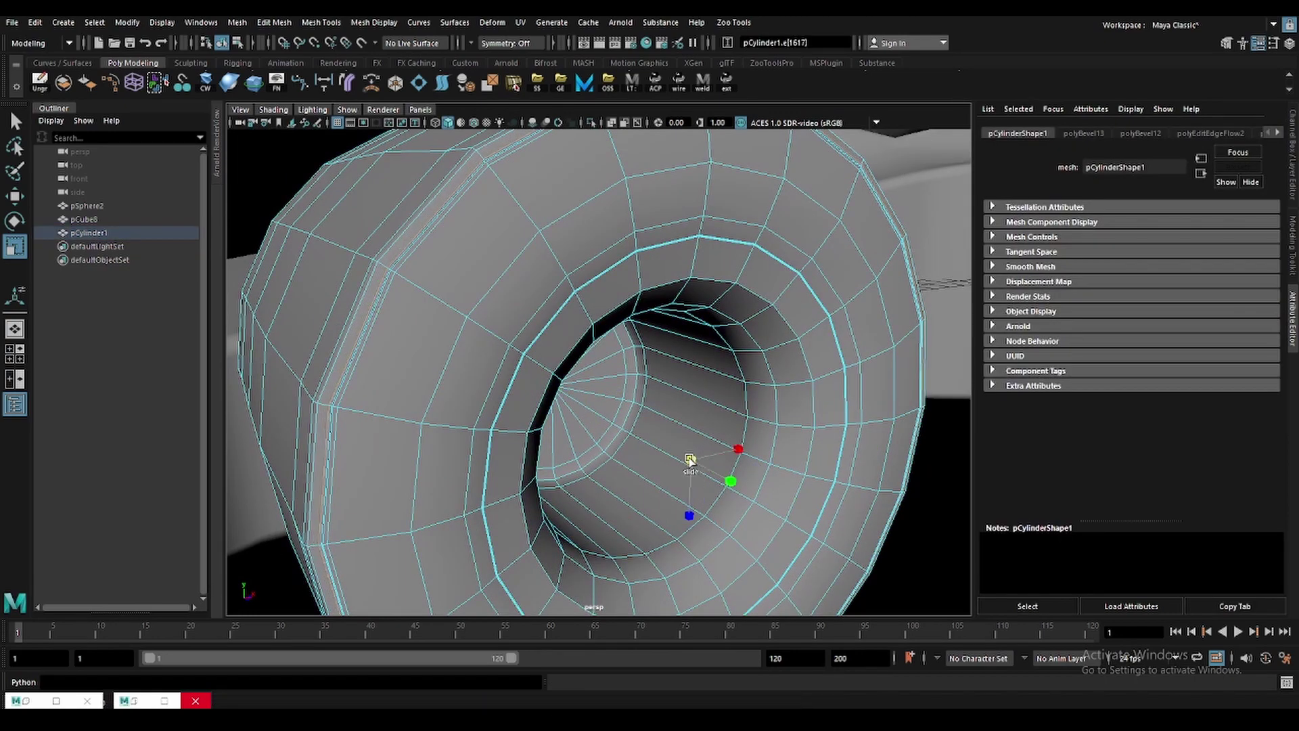
pyautogui.press('F8')
pyautogui.press('f')
pyautogui.click(903, 537)
pyautogui.press('3')
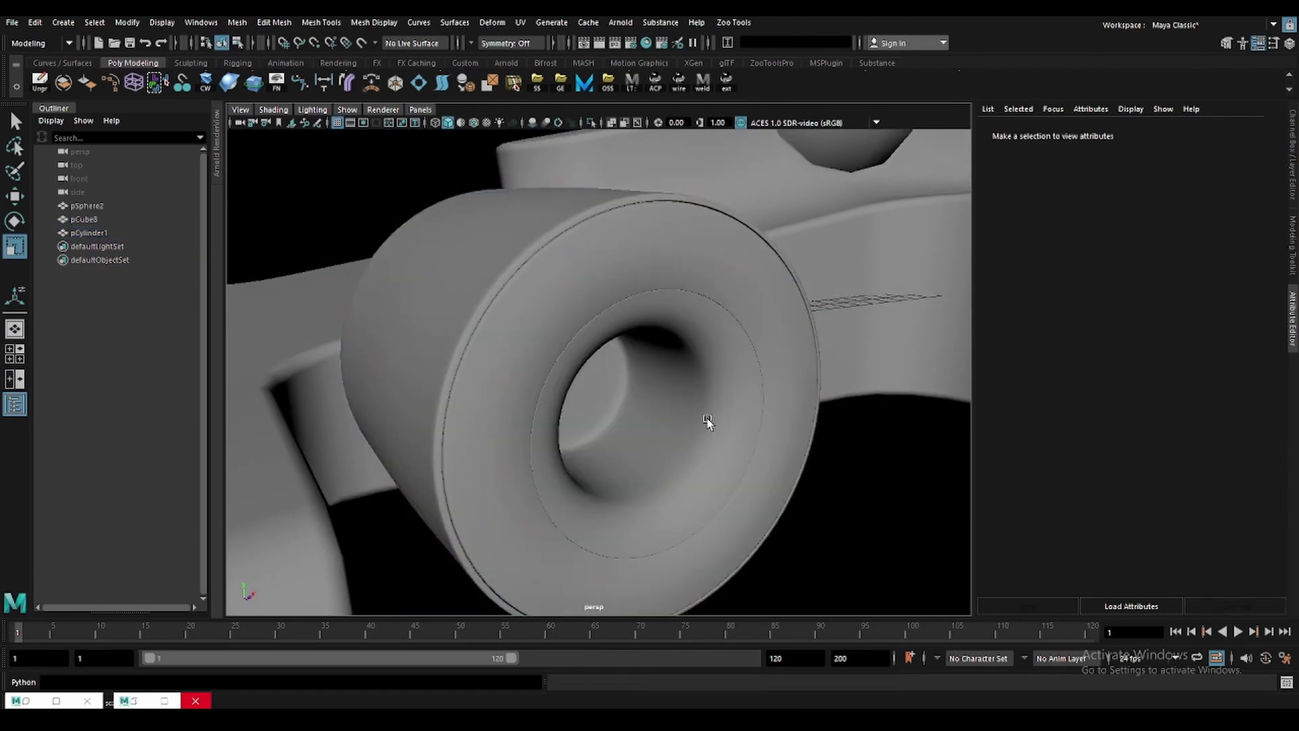
pyautogui.moveTo(704, 426)
pyautogui.keyDown('alt'); pyautogui.mouseDown()
pyautogui.moveTo(676, 424)
pyautogui.moveTo(702, 426)
pyautogui.moveTo(685, 433)
pyautogui.mouseUp(); pyautogui.keyUp('alt')
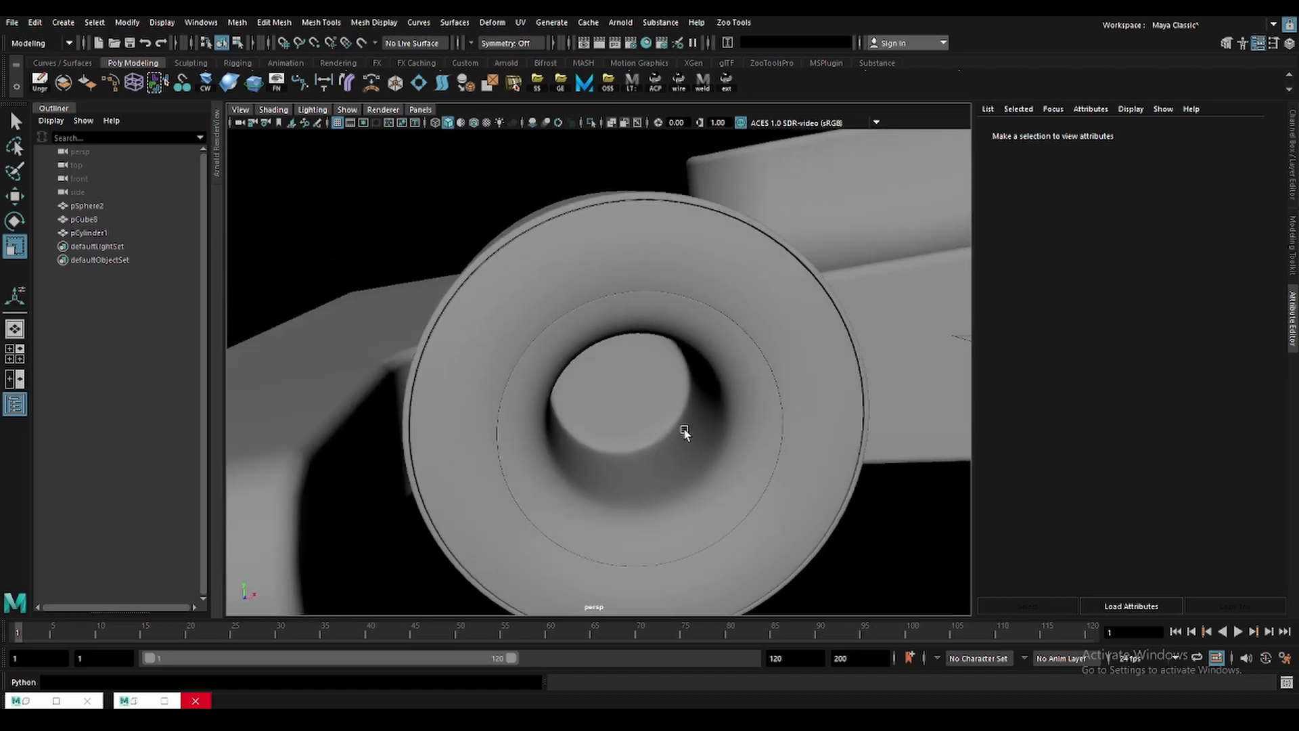
pyautogui.scroll(3, 725, 372)
# Select the edge loop around the hub opening and delete it.
pyautogui.click(797, 301)
pyautogui.keyDown('alt'); pyautogui.moveTo(796, 301); pyautogui.dragTo(762, 306); pyautogui.keyUp('alt')
pyautogui.press('F10')
pyautogui.doubleClick(762, 306)
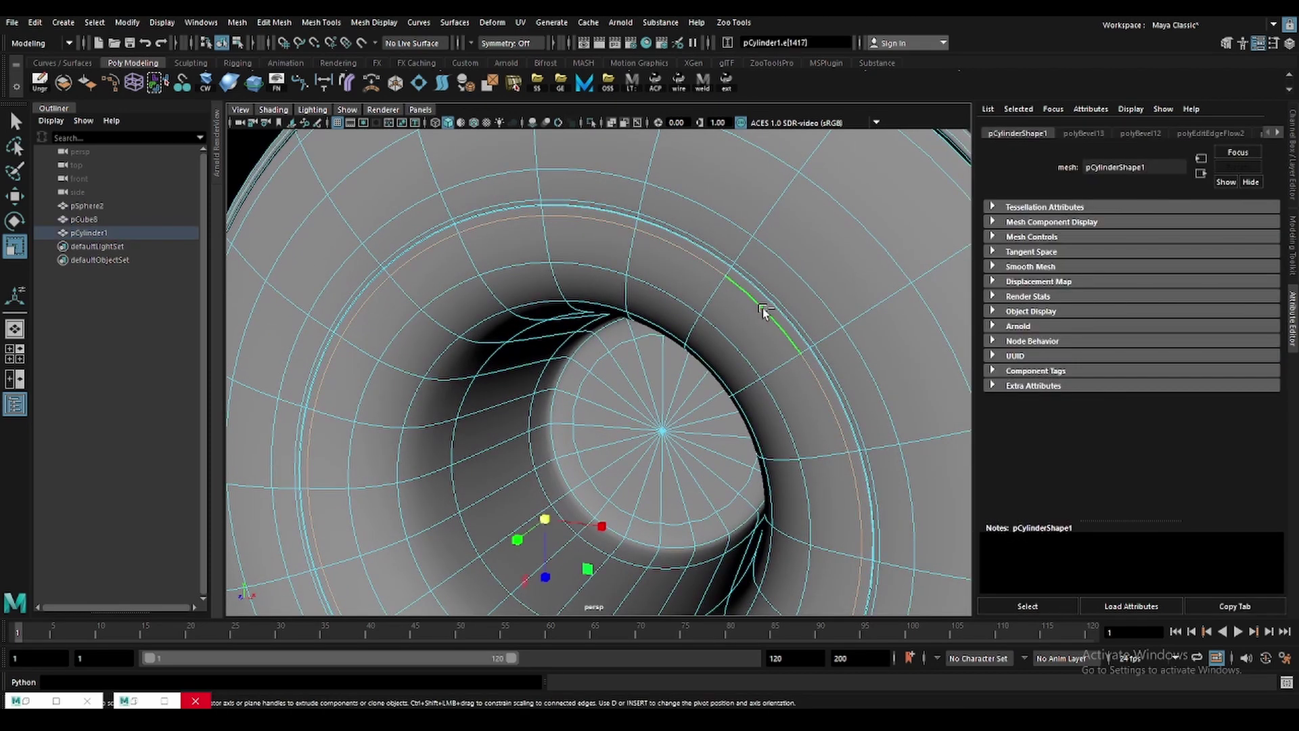
pyautogui.hotkey('ctrl', 'Delete')
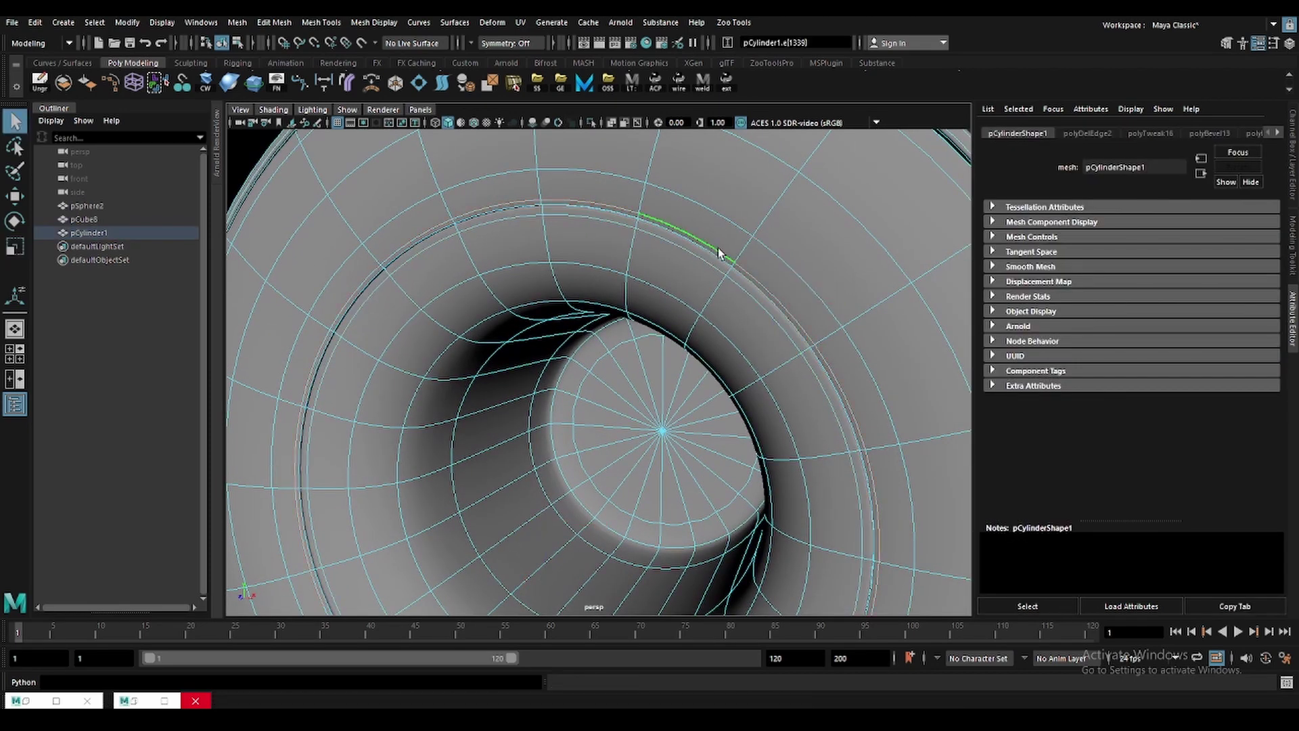
# Frame the wheel and check the smoothed, cleaner topology from the side.
pyautogui.press('F8')
pyautogui.press('f')
pyautogui.click(440, 227)
pyautogui.press('3')
pyautogui.scroll(5, 564, 300)
pyautogui.scroll(-5, 563, 300)
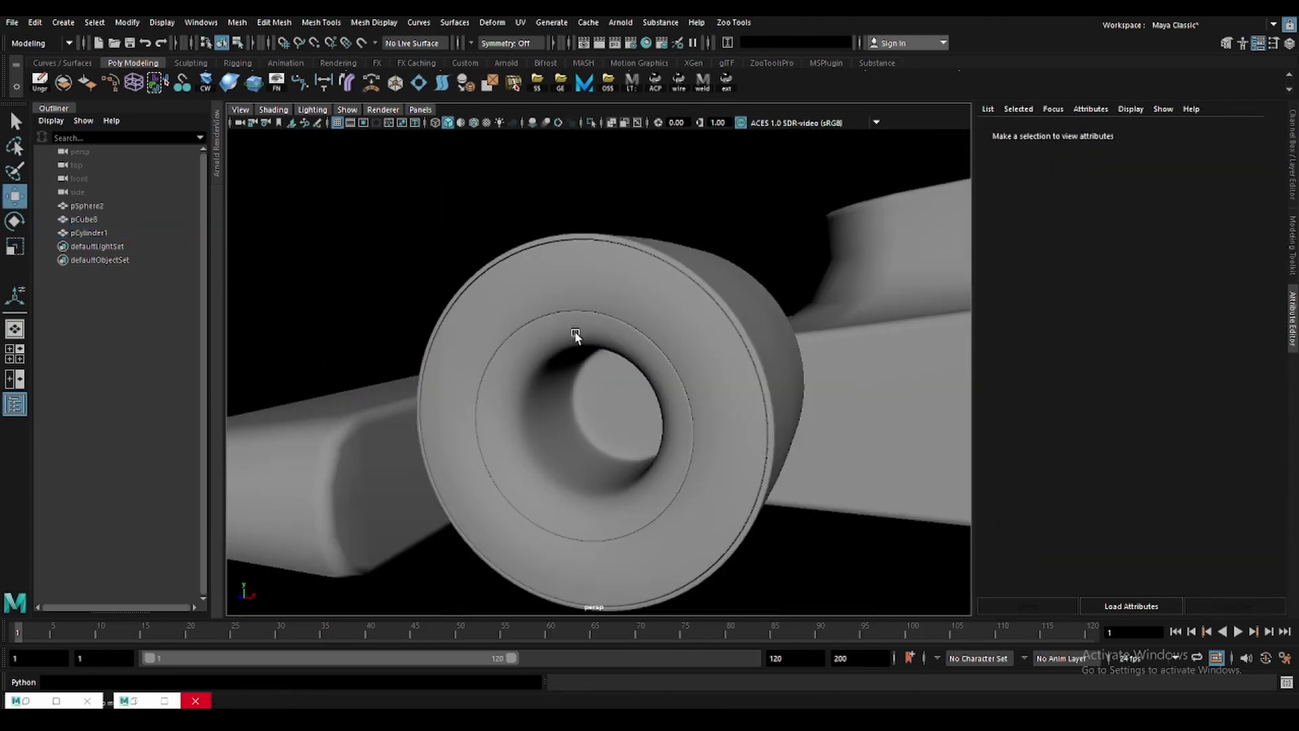
pyautogui.scroll(3, 662, 342)
pyautogui.moveTo(574, 331)
pyautogui.keyDown('alt'); pyautogui.mouseDown()
pyautogui.moveTo(662, 342)
pyautogui.moveTo(551, 365)
pyautogui.moveTo(537, 339)
pyautogui.mouseUp(); pyautogui.keyUp('alt')
# Bevel the wheel's rim edge with a 0.851 fraction.
pyautogui.click(528, 320)
pyautogui.press('1')
pyautogui.scroll(5, 528, 319)
pyautogui.press('F10')
pyautogui.click(553, 313)
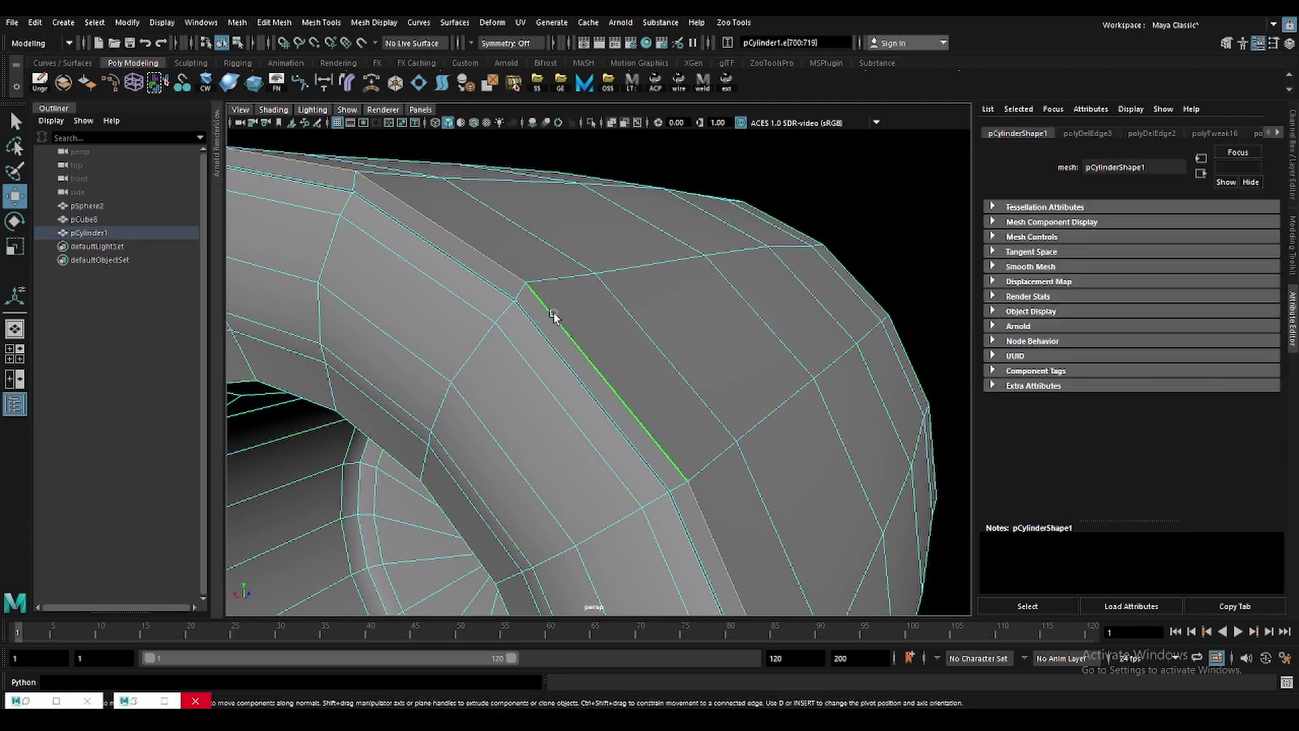
pyautogui.hotkey('ctrl', 'b')
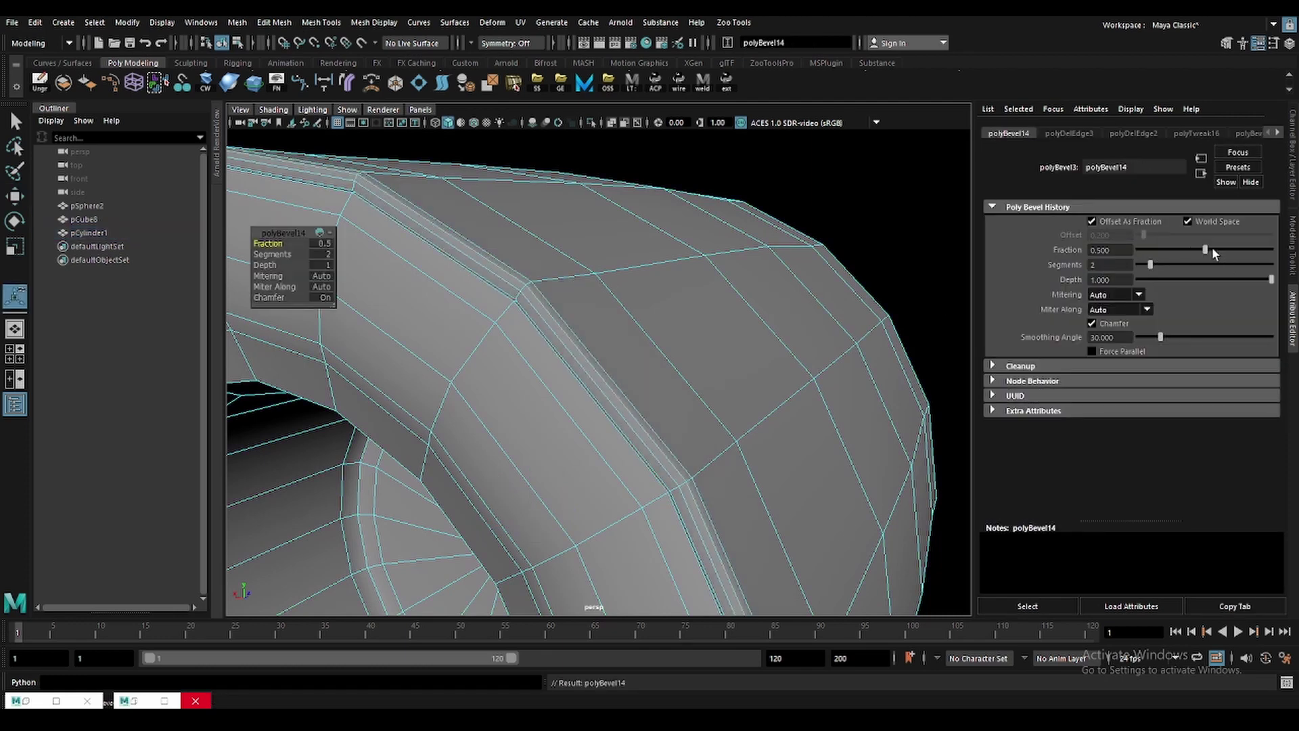
pyautogui.moveTo(1212, 253); pyautogui.dragTo(1249, 255)
pyautogui.press('q')
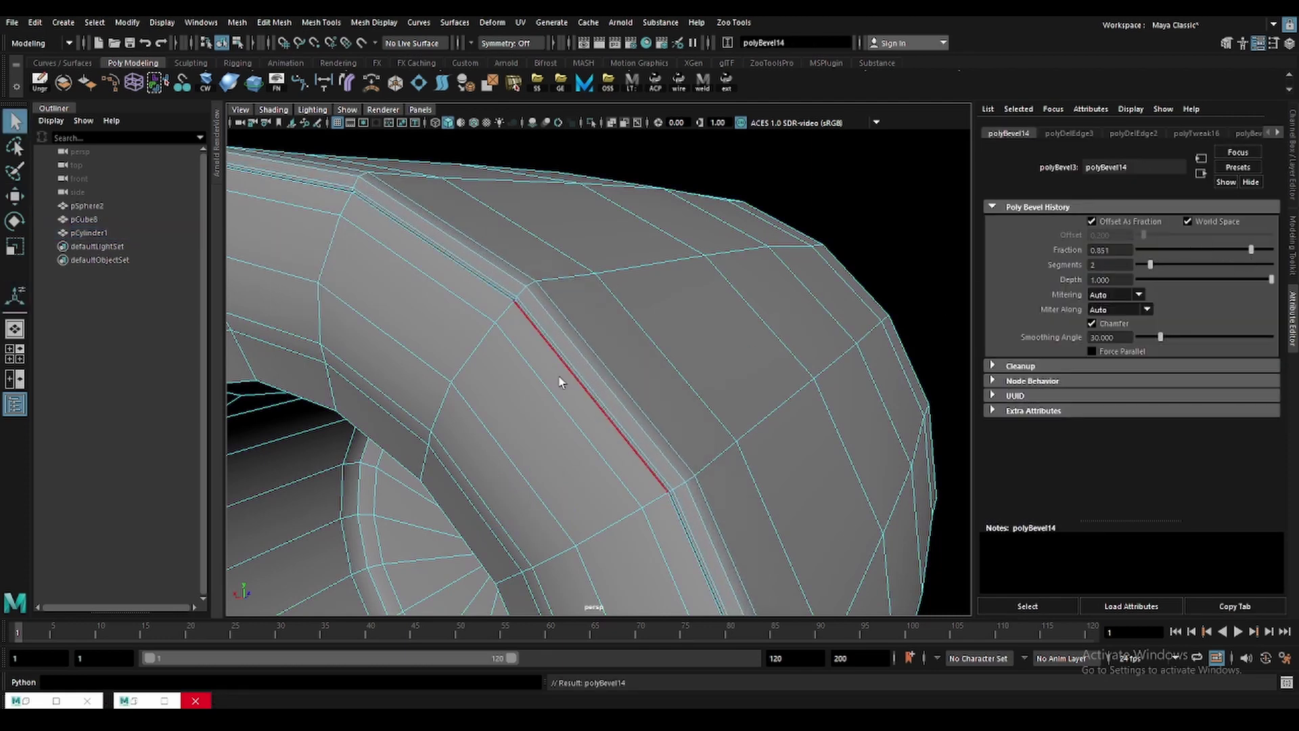
# Scale an edge on the wheel's inner side and preview the smoothed wheel.
pyautogui.click(561, 383)
pyautogui.press('r')
pyautogui.keyDown('alt'); pyautogui.moveTo(538, 376); pyautogui.dragTo(587, 425); pyautogui.keyUp('alt')
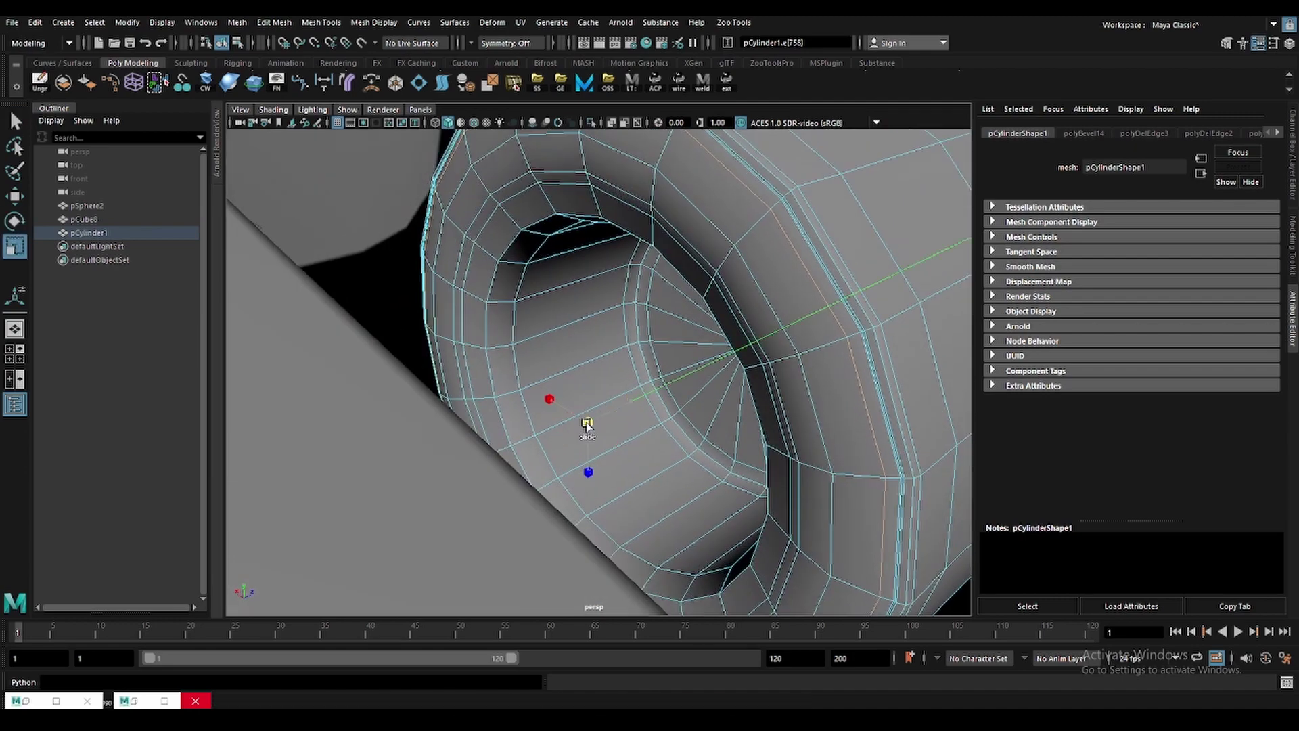
pyautogui.press('F8')
pyautogui.press('3')
pyautogui.press('w')
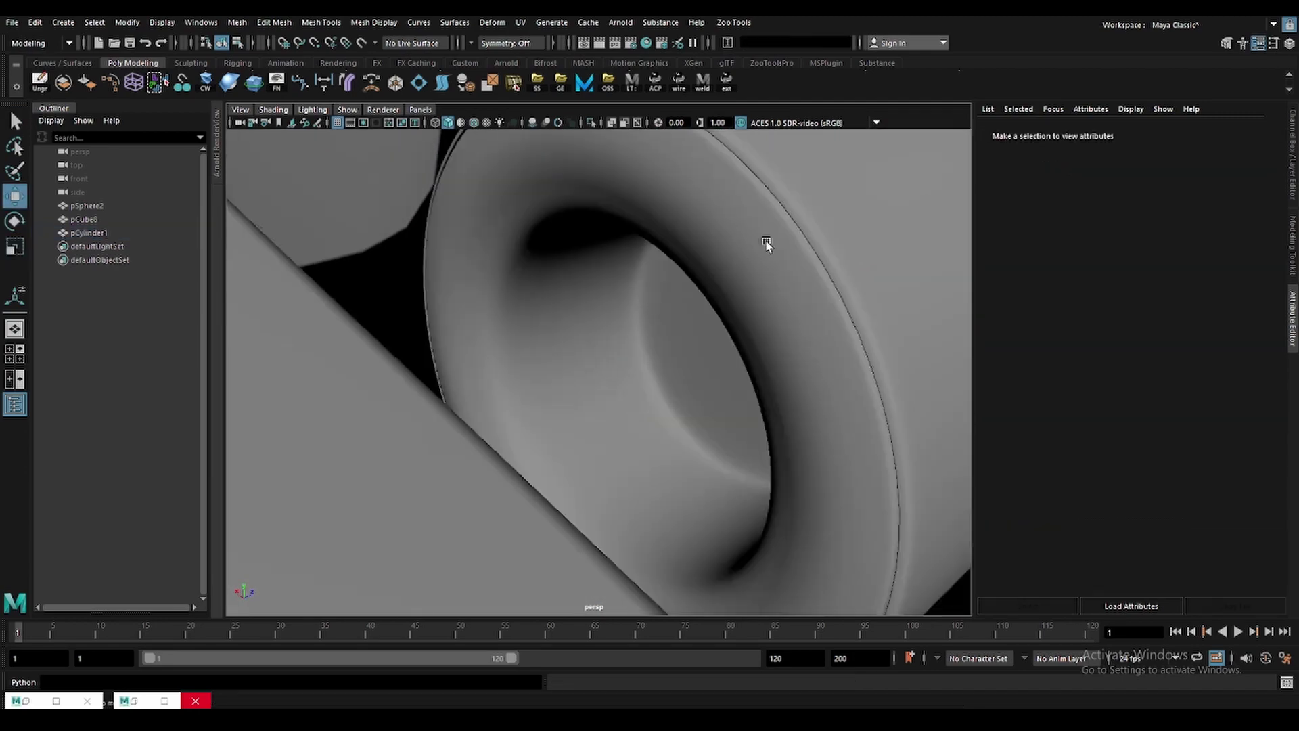
pyautogui.keyDown('alt'); pyautogui.moveTo(676, 379); pyautogui.dragTo(624, 303); pyautogui.keyUp('alt')
# Reselect the wheel cylinder and zoom in closer on it.
pyautogui.click(632, 319)
pyautogui.scroll(-5, 623, 303)
pyautogui.click(847, 211)
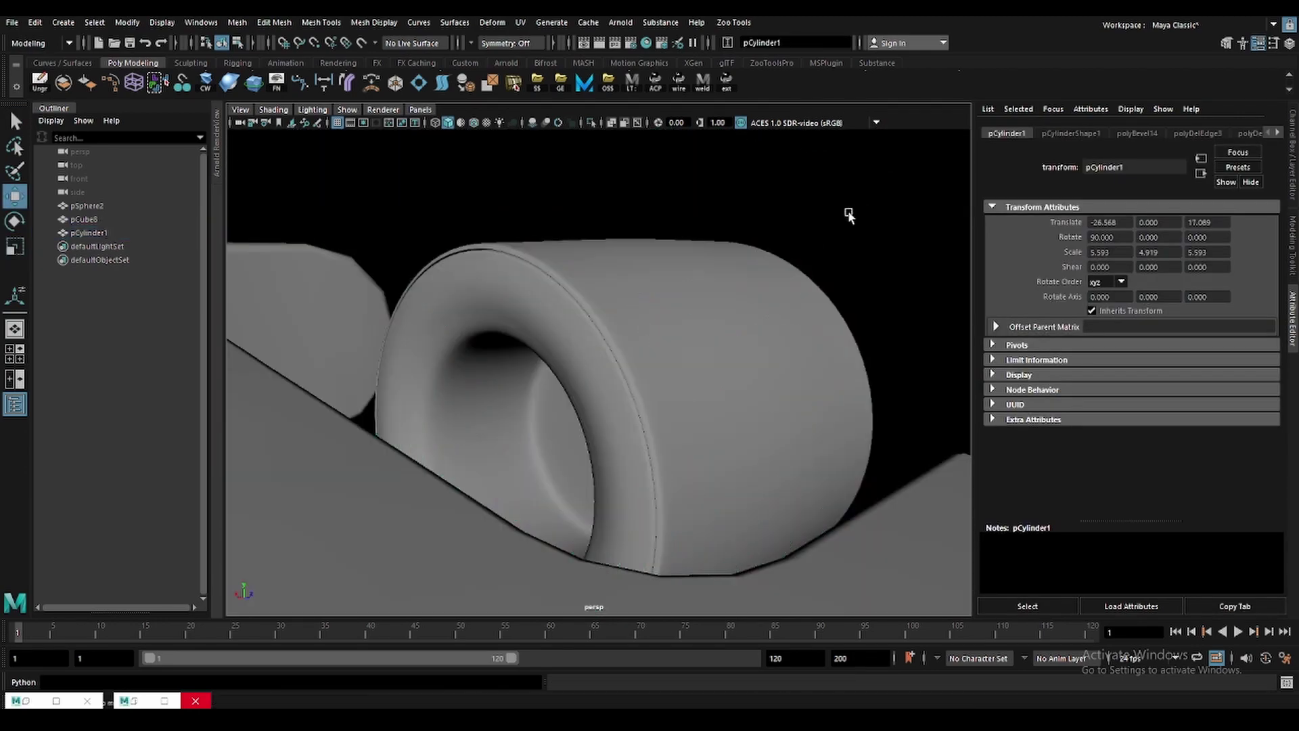
pyautogui.scroll(3, 592, 311)
pyautogui.click(571, 316)
pyautogui.scroll(2, 571, 315)
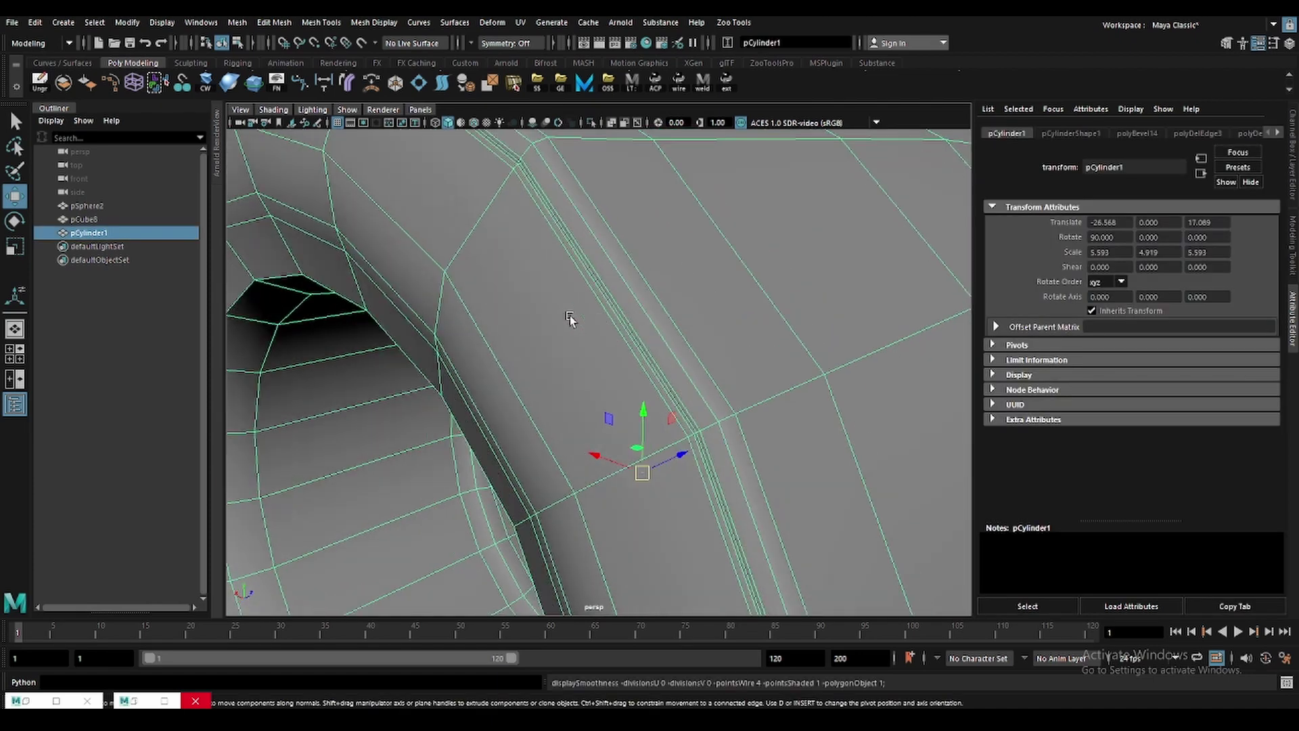
pyautogui.scroll(2, 589, 339)
pyautogui.scroll(2, 589, 339)
pyautogui.scroll(2, 601, 380)
# Delete a stray edge on the wheel rim and frame the edge near the hub.
pyautogui.moveTo(606, 238); pyautogui.dragTo(579, 242, button='right')
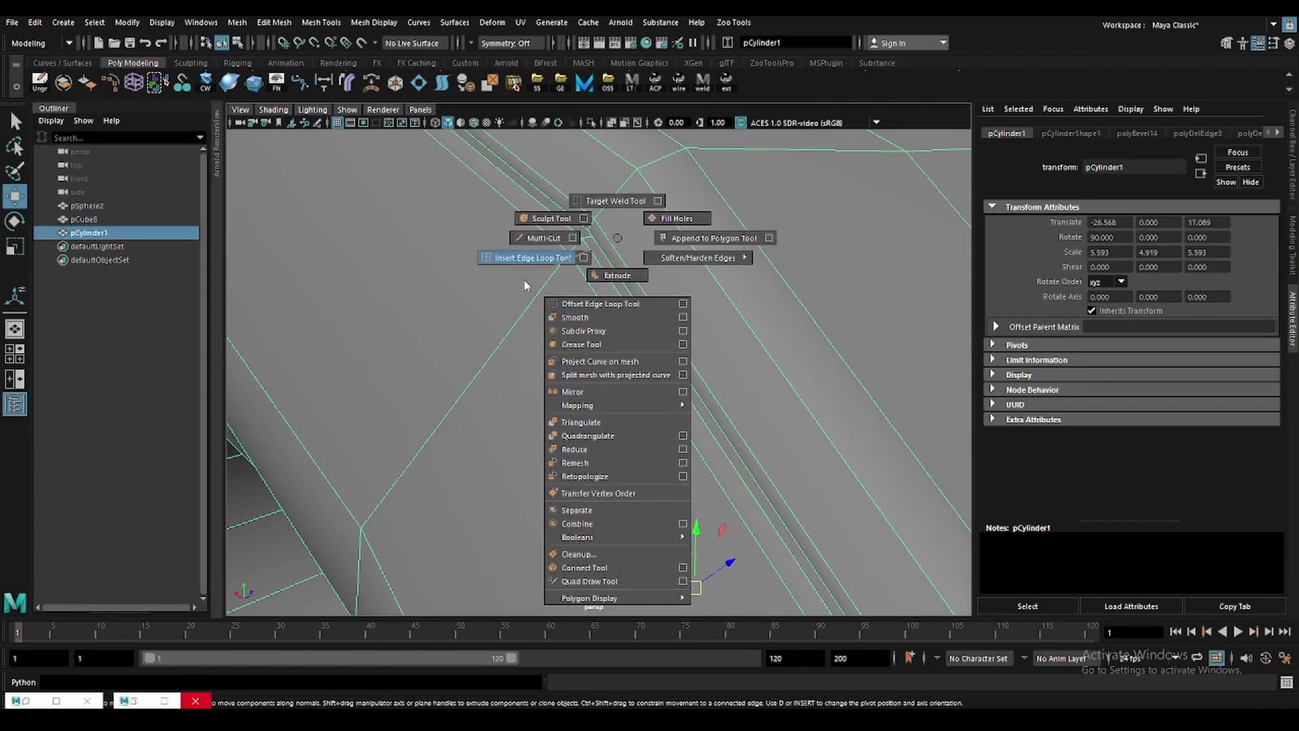
pyautogui.click(574, 270)
pyautogui.press('w')
pyautogui.press('Delete')
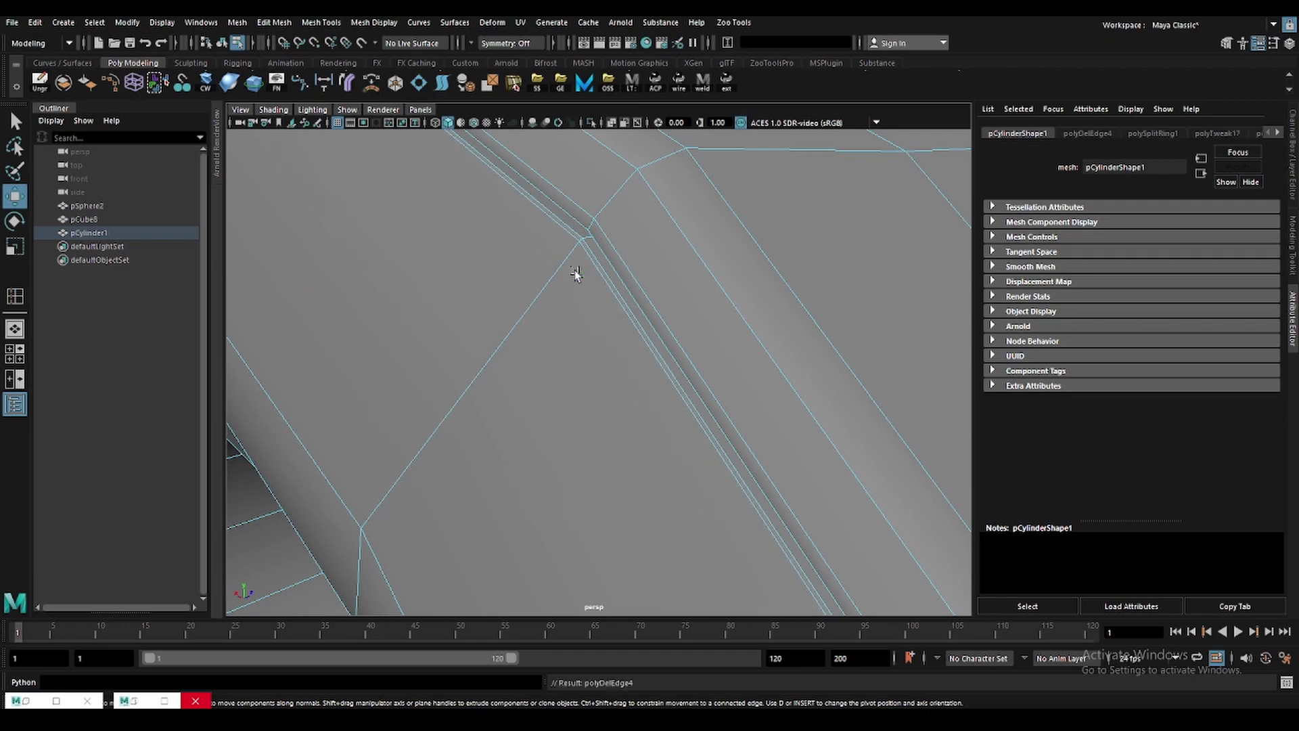
pyautogui.click(611, 241)
pyautogui.press('f')
pyautogui.press('r')
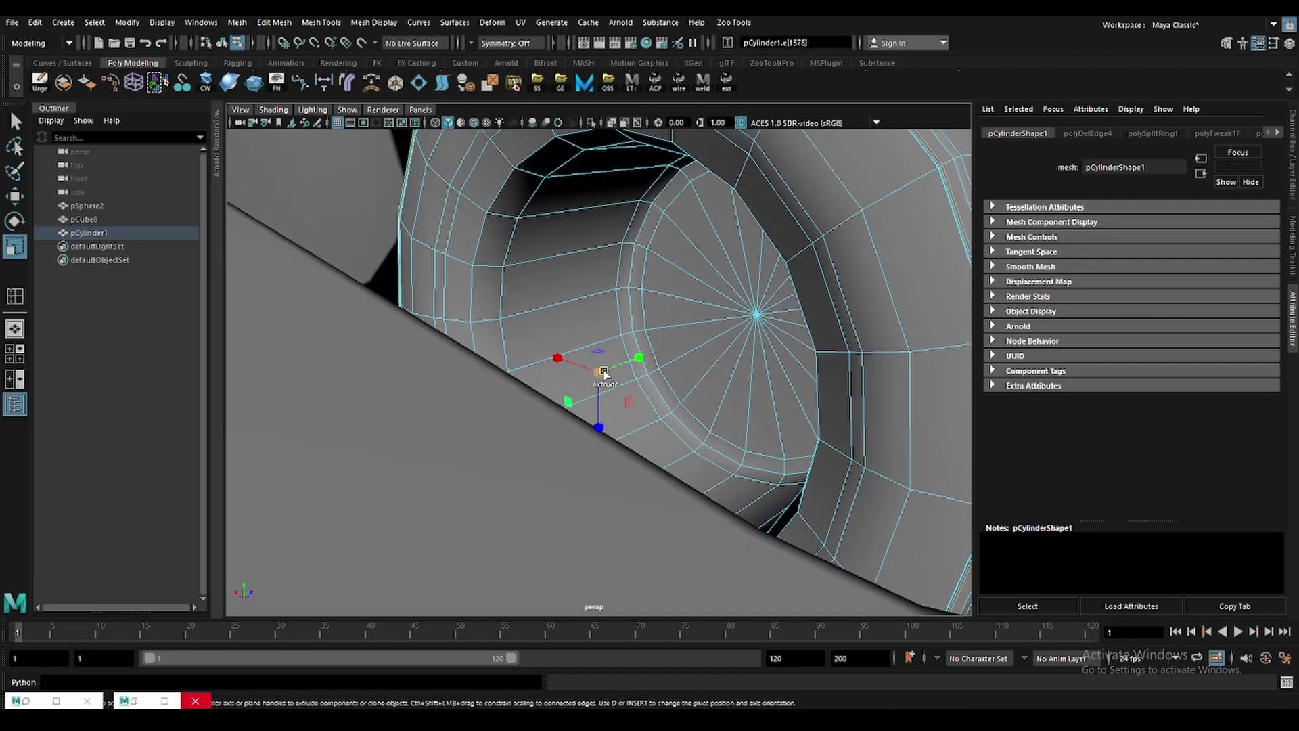
pyautogui.press('F8')
# Make the next edge loop inside the wheel bore follow the surface curvature, then preview smoothed.
pyautogui.scroll(3, 761, 238)
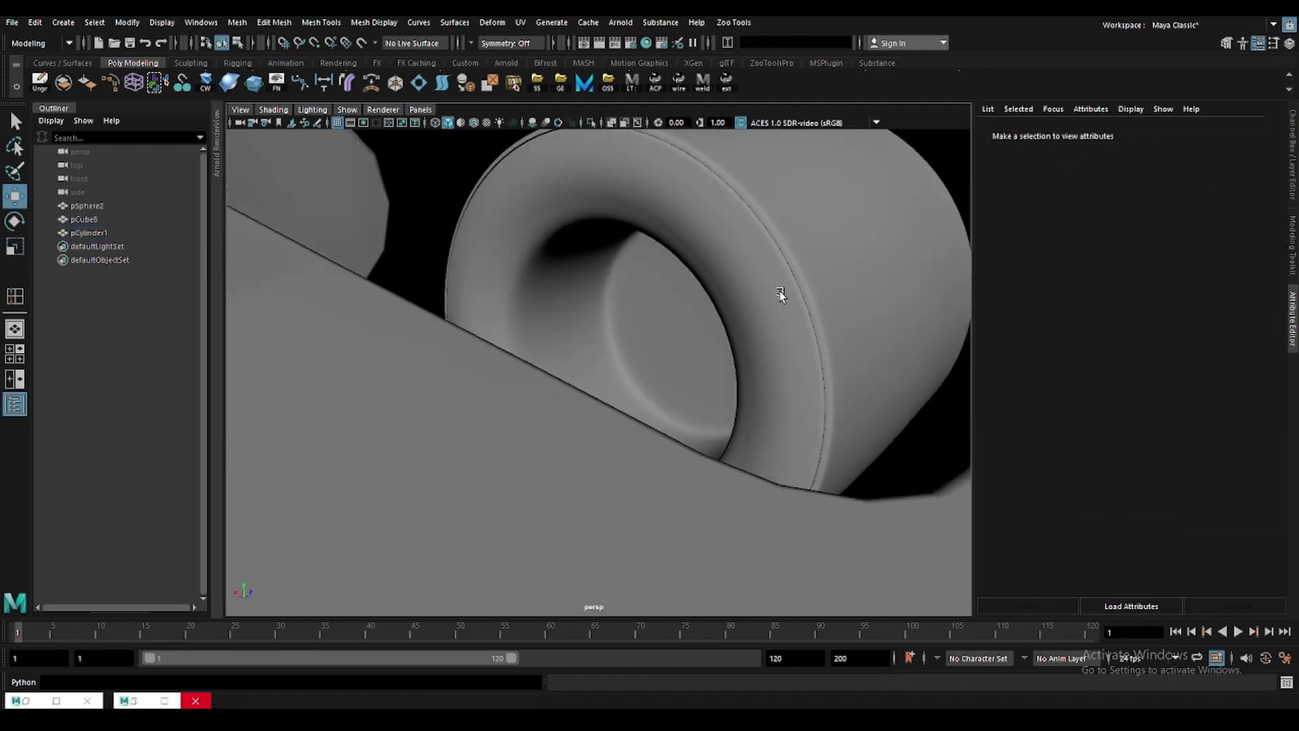
pyautogui.scroll(3, 780, 291)
pyautogui.scroll(-3, 671, 340)
pyautogui.click(599, 315)
pyautogui.press('F10')
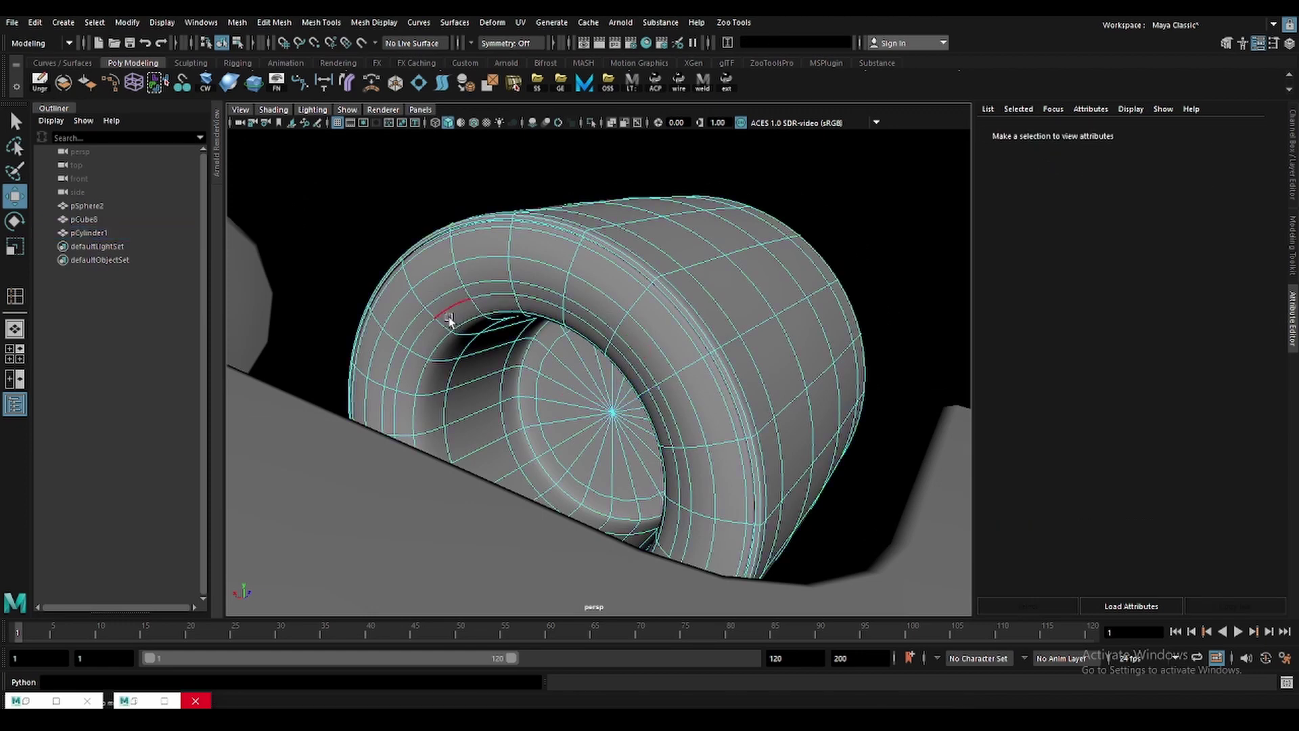
pyautogui.keyDown('alt'); pyautogui.moveTo(596, 354); pyautogui.dragTo(555, 362); pyautogui.keyUp('alt')
pyautogui.scroll(3, 548, 364)
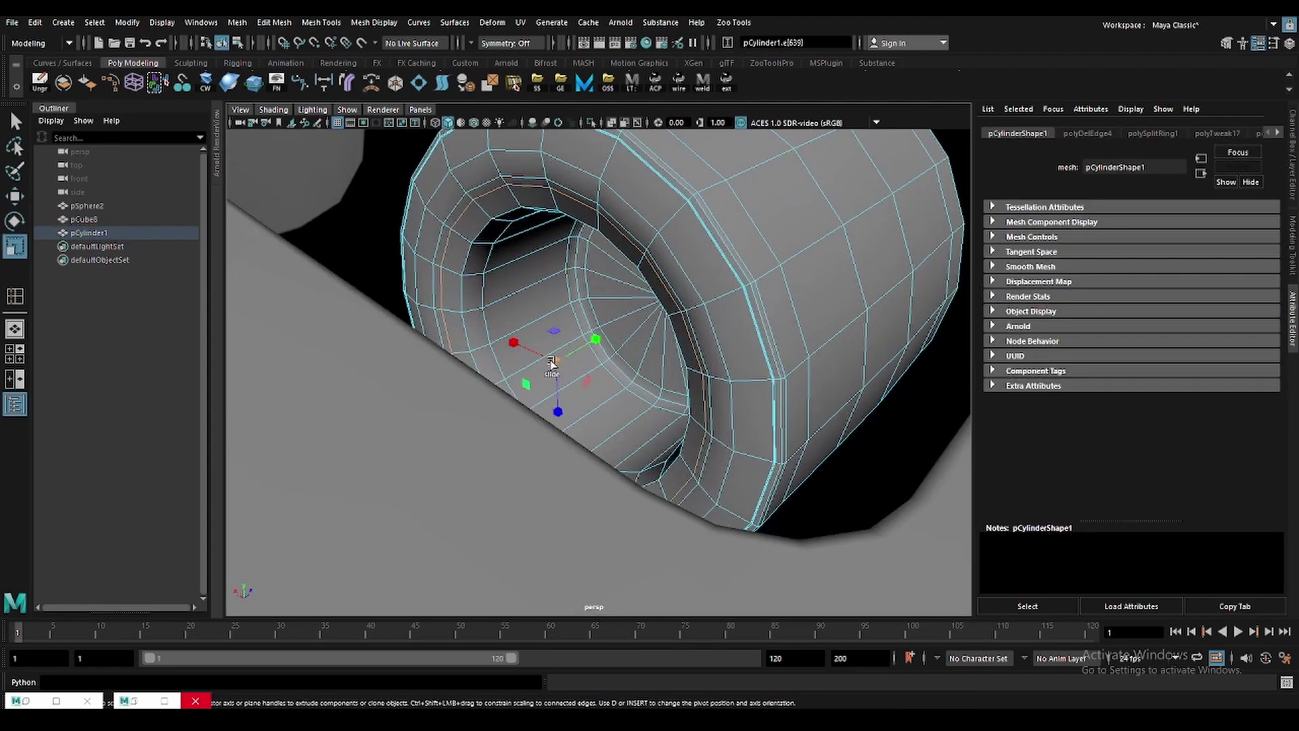
pyautogui.press('r')
pyautogui.doubleClick(452, 208)
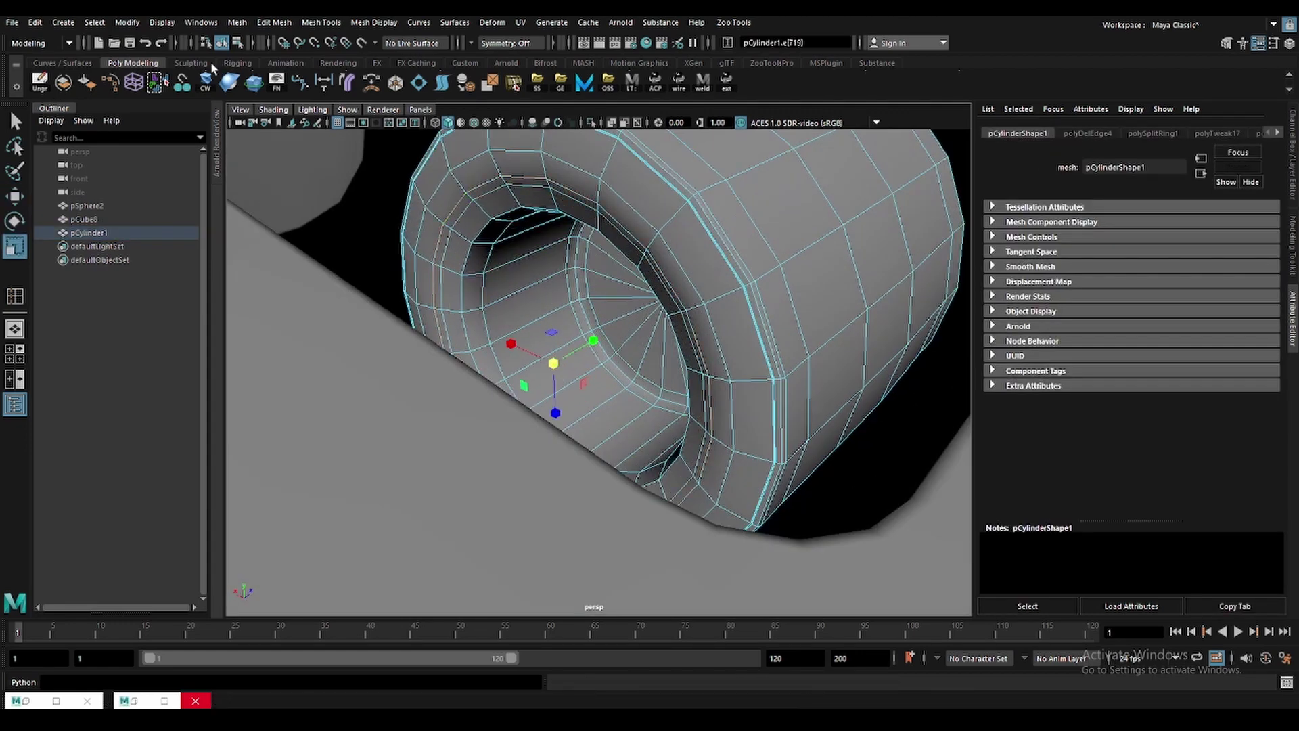
pyautogui.keyDown('shift'); pyautogui.moveTo(390, 201); pyautogui.dragTo(441, 186, button='right'); pyautogui.keyUp('shift')
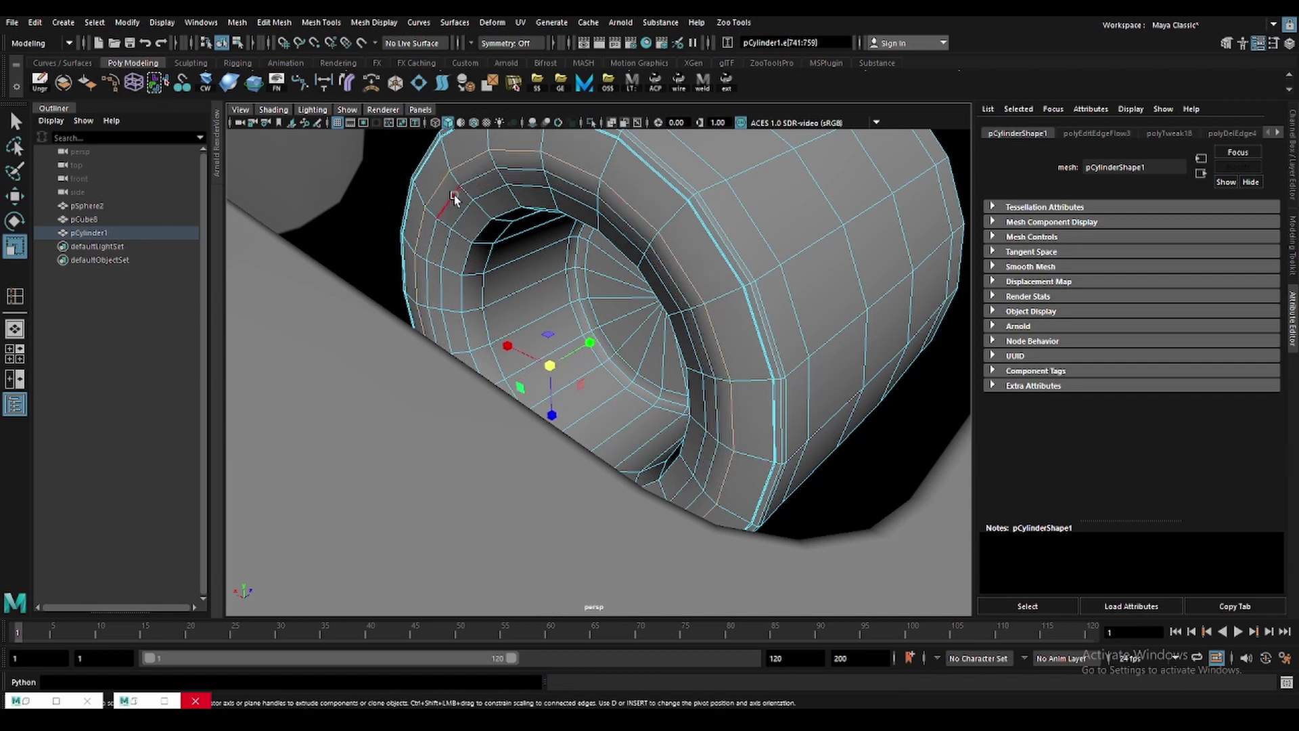
pyautogui.press('F8')
pyautogui.press('3')
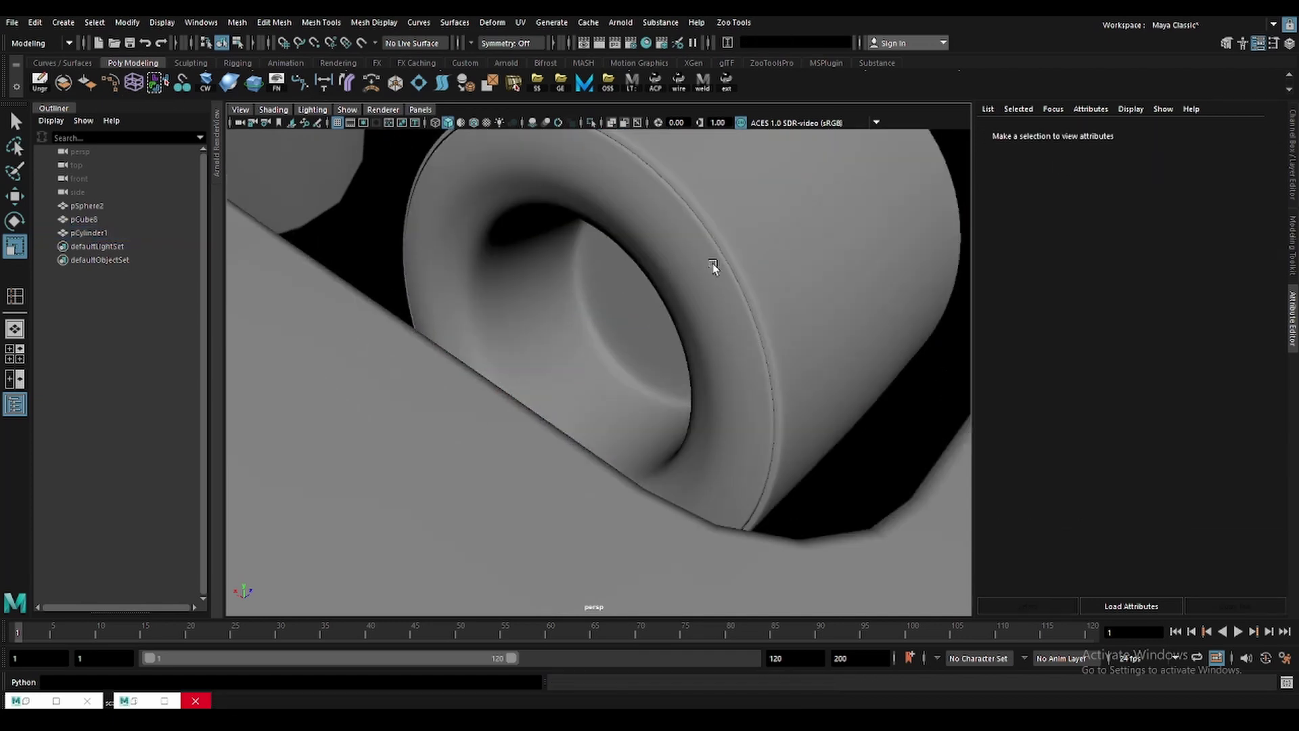
# Shift the wheel cylinder slightly left along X against the car body.
pyautogui.scroll(-3, 713, 262)
pyautogui.click(692, 310)
pyautogui.scroll(-4, 692, 310)
pyautogui.press('w')
pyautogui.moveTo(742, 355); pyautogui.dragTo(700, 345)
# In top view, scale the end block's top and bottom vertex rows apart to lengthen it.
pyautogui.click(612, 489)
pyautogui.press('4')
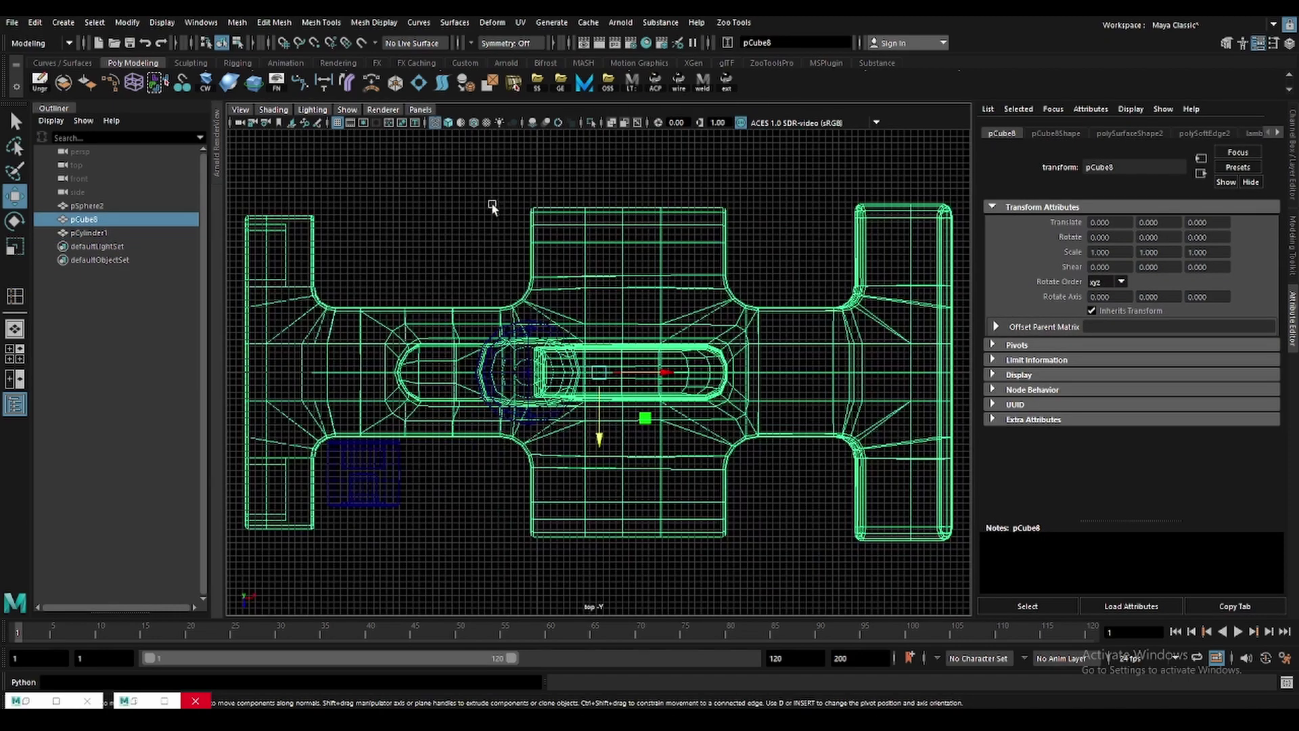
pyautogui.keyDown('alt'); pyautogui.moveTo(491, 202); pyautogui.dragTo(663, 203, button='middle'); pyautogui.keyUp('alt')
pyautogui.press('F9')
pyautogui.moveTo(328, 197); pyautogui.dragTo(547, 276)
pyautogui.keyDown('shift'); pyautogui.moveTo(560, 593); pyautogui.dragTo(560, 593); pyautogui.keyUp('shift')
pyautogui.keyDown('alt'); pyautogui.moveTo(452, 438); pyautogui.dragTo(476, 403, button='middle'); pyautogui.keyUp('alt')
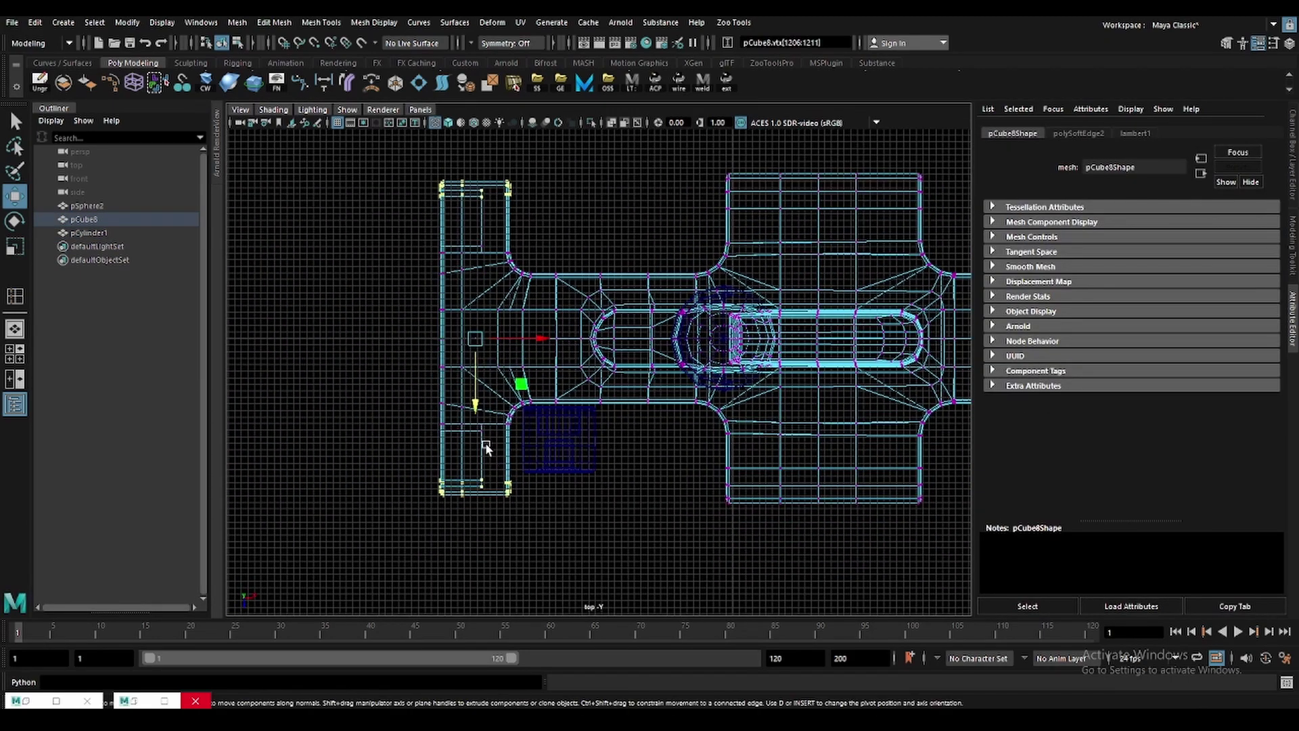
pyautogui.press('r')
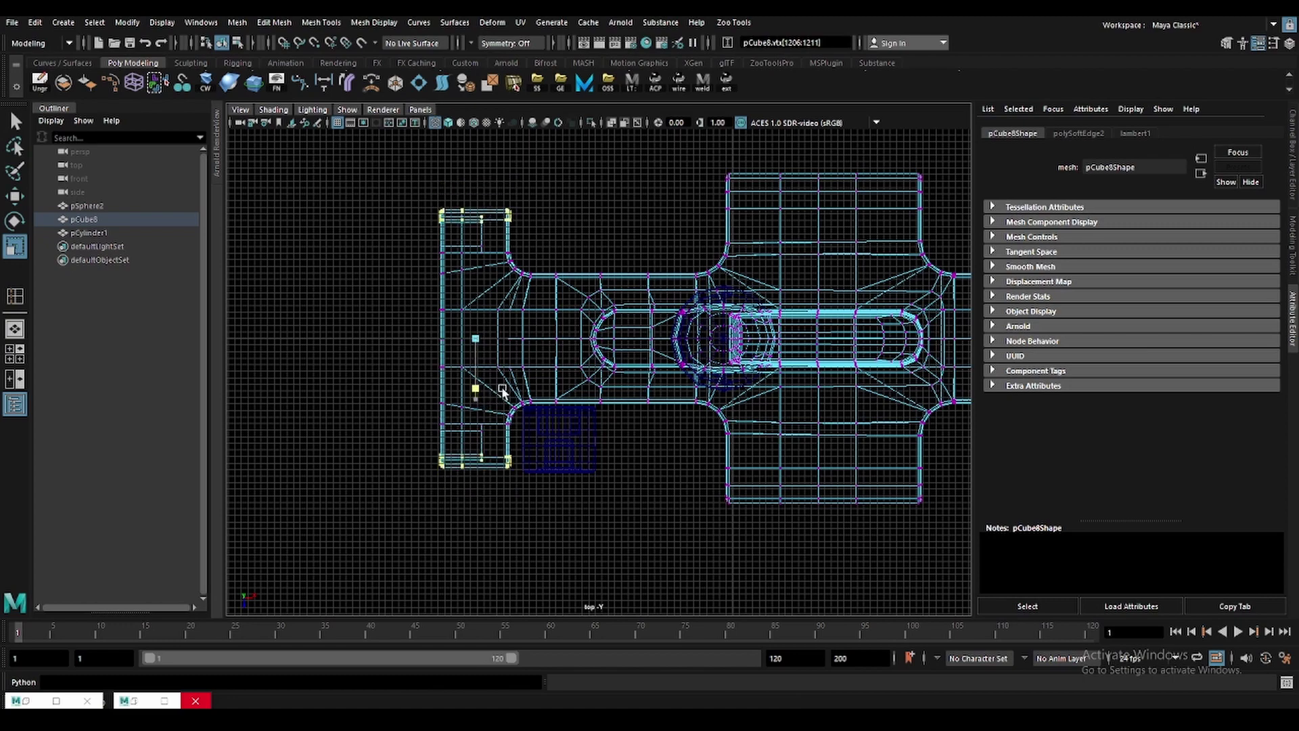
pyautogui.moveTo(510, 387); pyautogui.dragTo(498, 387)
# Nudge only the bottom vertex row of the end block up slightly.
pyautogui.moveTo(491, 537); pyautogui.dragTo(351, 473)
pyautogui.press('w')
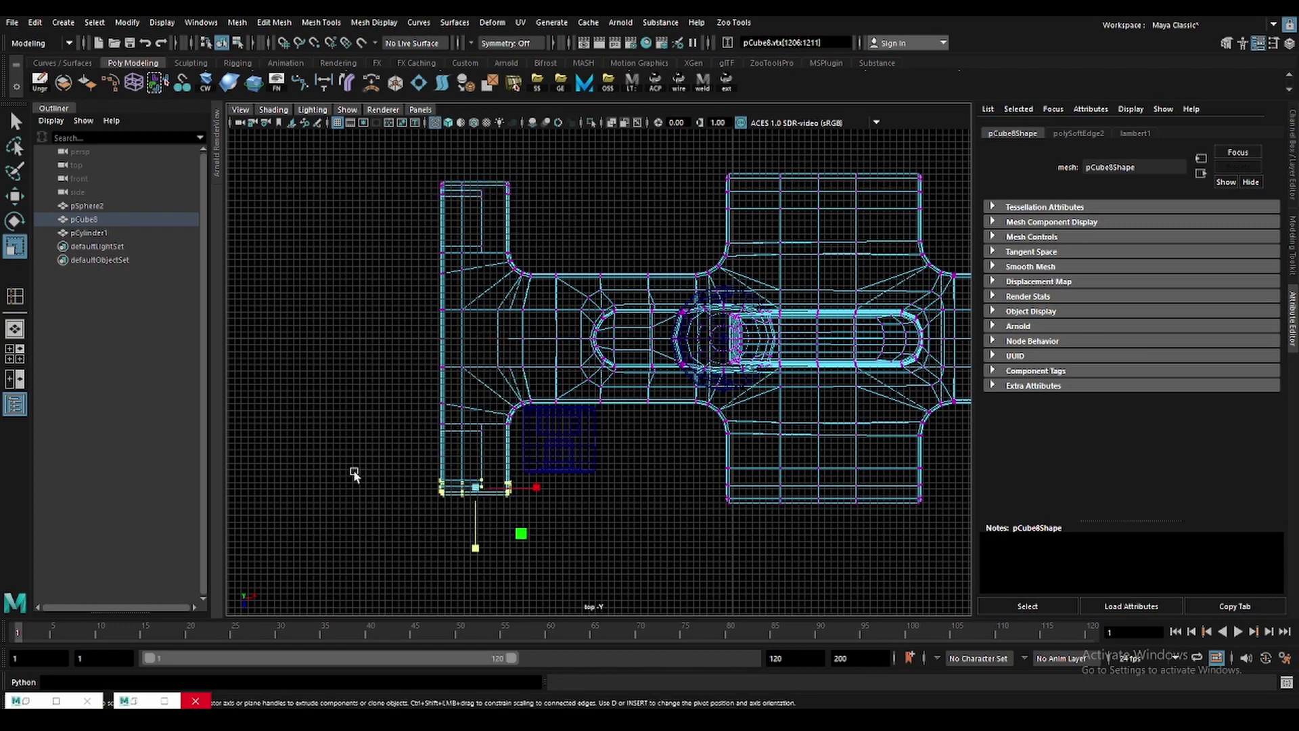
pyautogui.scroll(5, 530, 515)
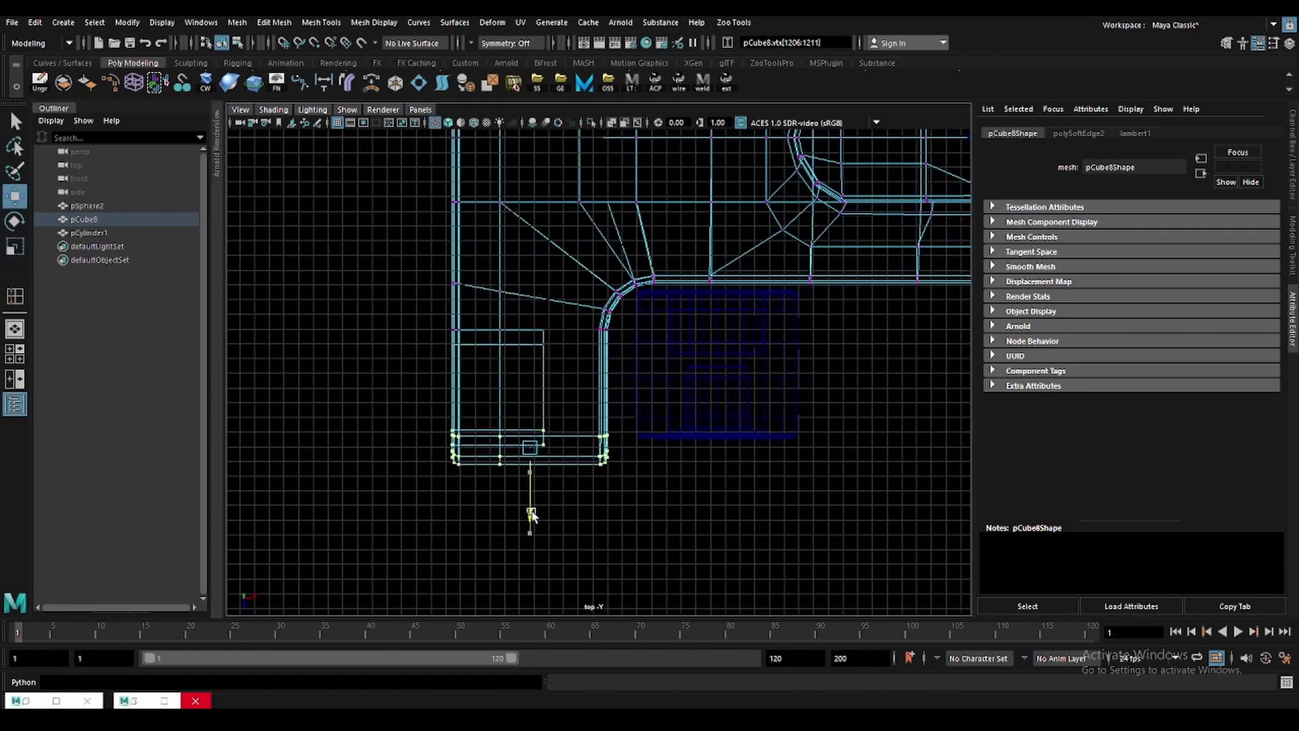
pyautogui.moveTo(532, 515); pyautogui.dragTo(532, 500)
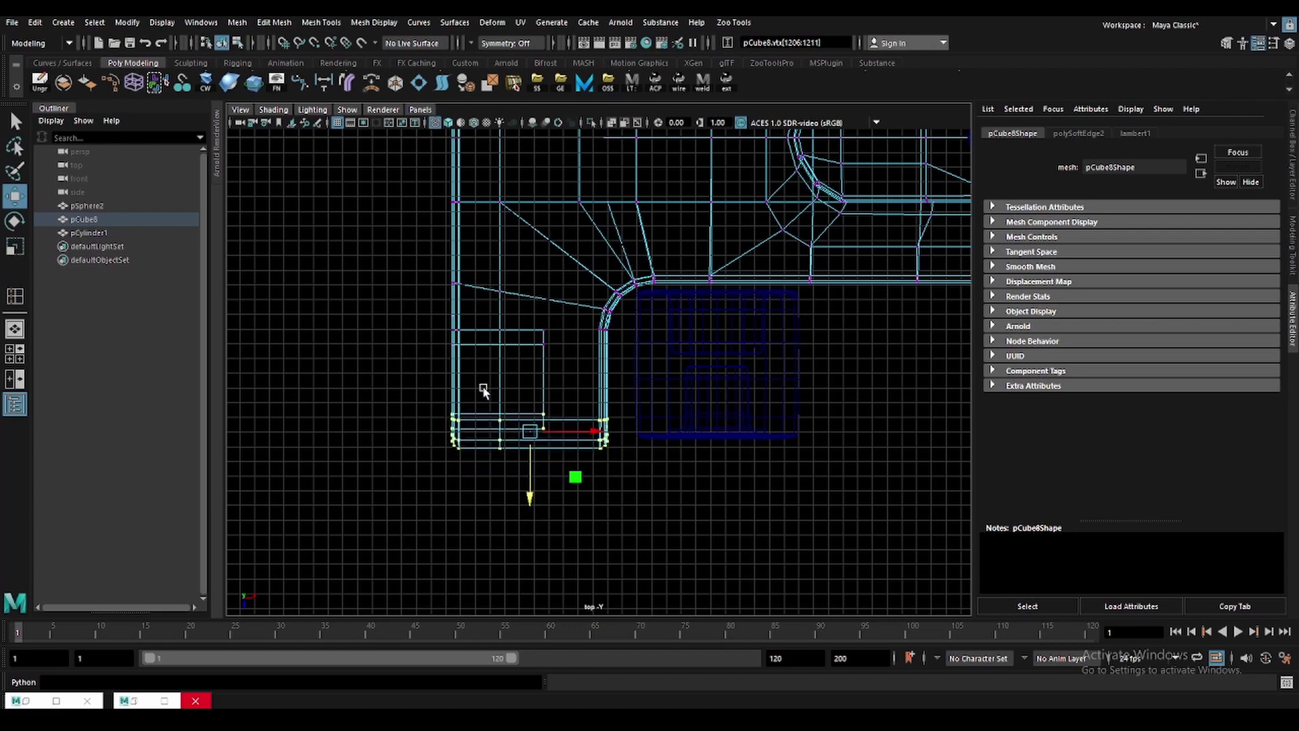
# Orbit the perspective view, toggling wireframe, to inspect the body's side slot.
pyautogui.press('space')
pyautogui.press('space')
pyautogui.moveTo(735, 279)
pyautogui.keyDown('alt'); pyautogui.mouseDown()
pyautogui.moveTo(720, 372)
pyautogui.moveTo(722, 352)
pyautogui.moveTo(618, 487)
pyautogui.mouseUp(); pyautogui.keyUp('alt')
pyautogui.press('4')
pyautogui.press('q')
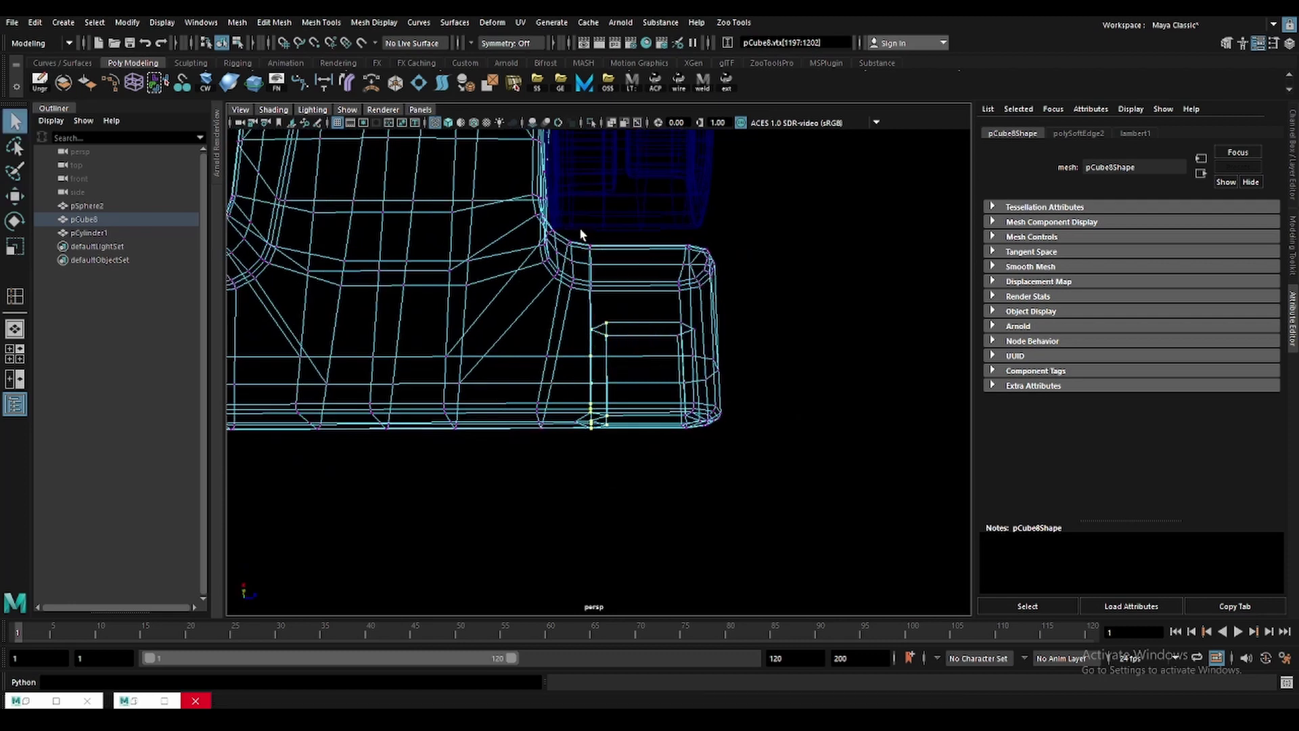
pyautogui.keyDown('alt'); pyautogui.moveTo(601, 405); pyautogui.dragTo(592, 402); pyautogui.keyUp('alt')
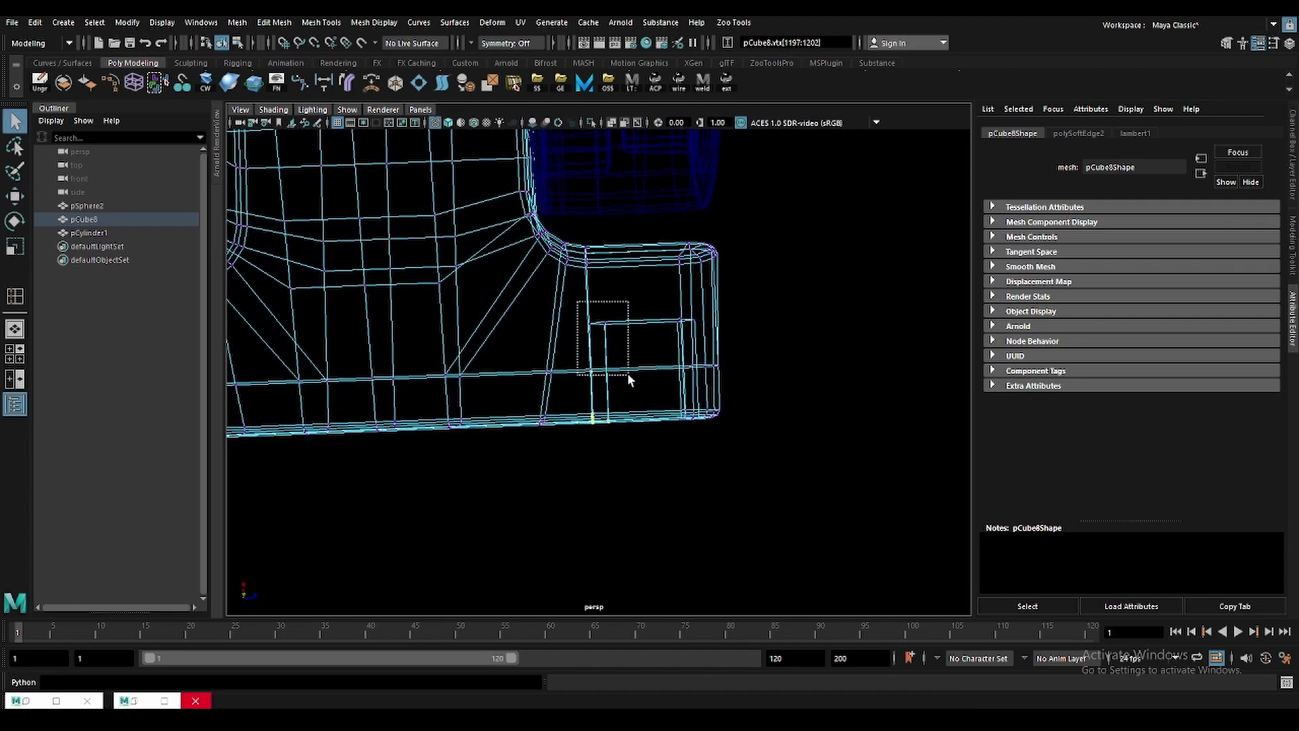
pyautogui.moveTo(636, 352); pyautogui.dragTo(650, 365, button='right')
pyautogui.press('5')
pyautogui.press('w')
pyautogui.moveTo(671, 433)
pyautogui.keyDown('alt'); pyautogui.mouseDown()
pyautogui.moveTo(643, 379)
pyautogui.moveTo(613, 366)
pyautogui.moveTo(638, 368)
pyautogui.moveTo(629, 383)
pyautogui.mouseUp(); pyautogui.keyUp('alt')
# Bevel the slot rim edge loop with fraction 0.25 and 2 segments.
pyautogui.press('q')
pyautogui.press('w')
pyautogui.click(654, 339)
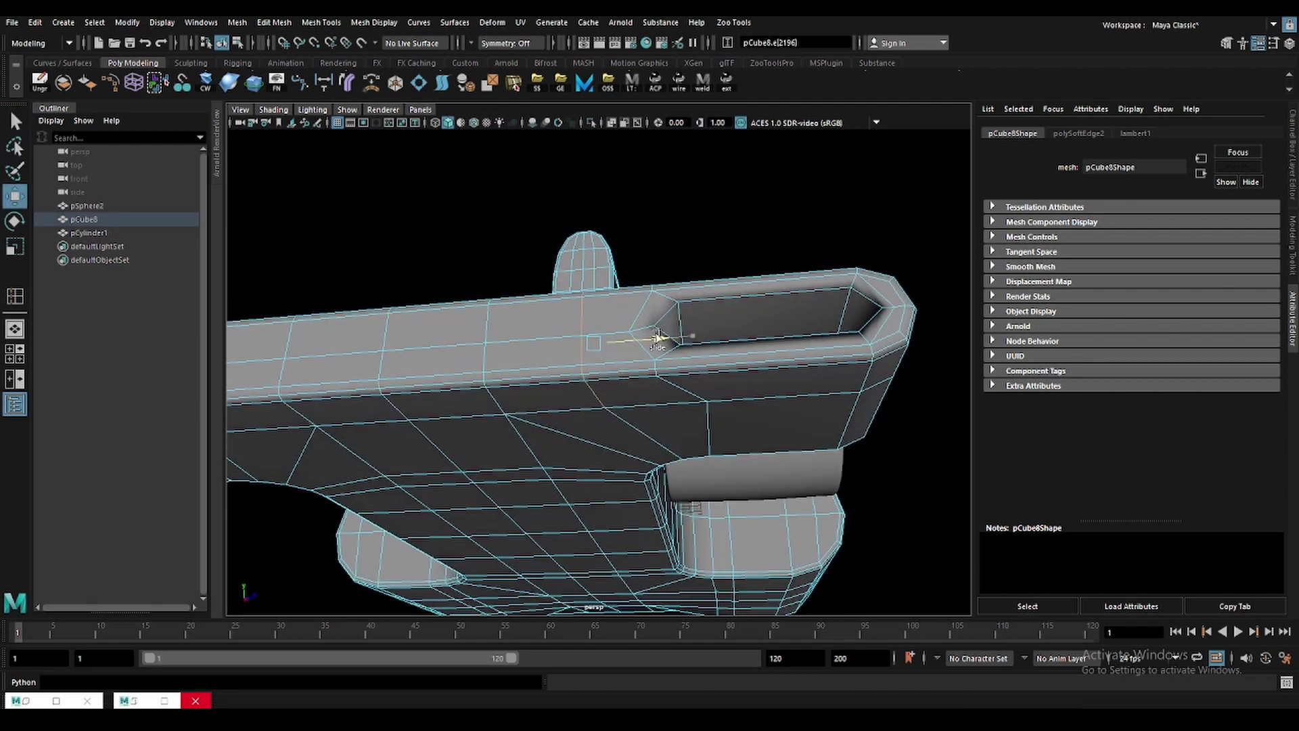
pyautogui.press('q')
pyautogui.moveTo(672, 328)
pyautogui.keyDown('alt'); pyautogui.mouseDown()
pyautogui.moveTo(672, 372)
pyautogui.moveTo(650, 354)
pyautogui.moveTo(668, 398)
pyautogui.moveTo(638, 368)
pyautogui.mouseUp(); pyautogui.keyUp('alt')
pyautogui.hotkey('ctrl', 'b')
pyautogui.hotkey('ctrl', 'b')
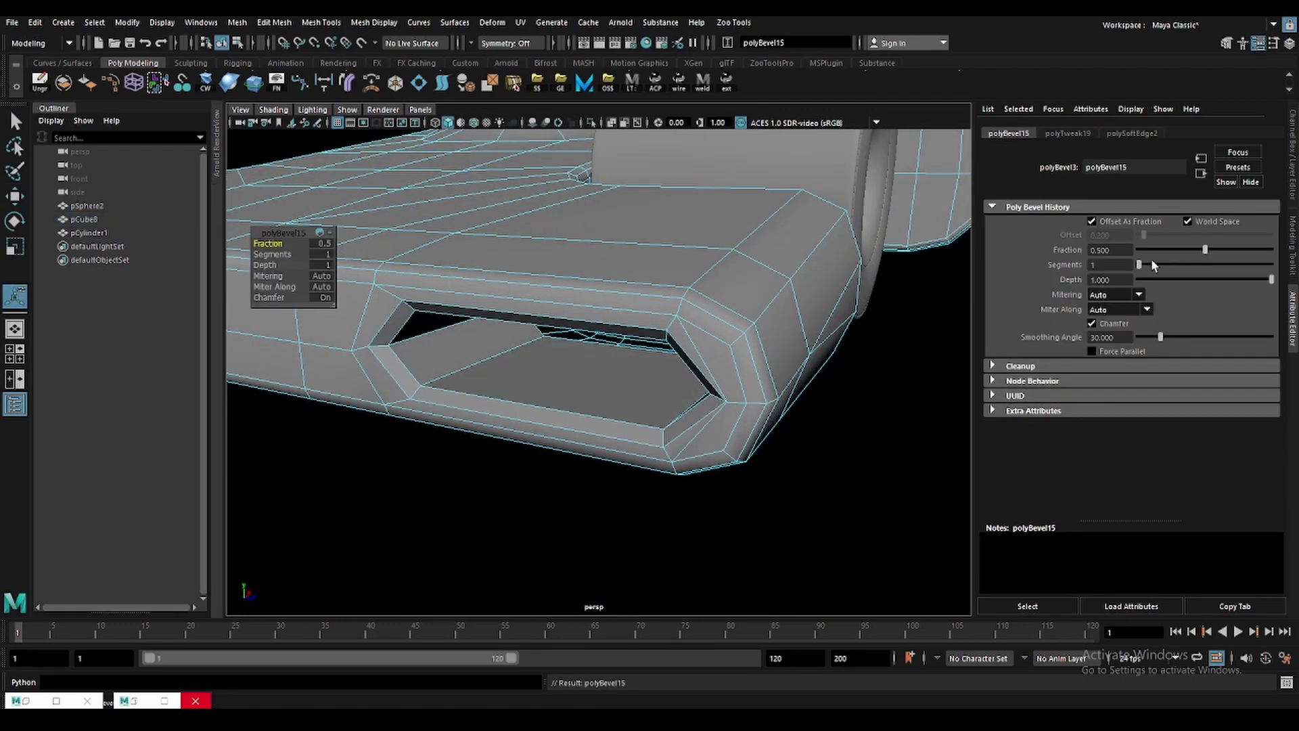
pyautogui.moveTo(1151, 258); pyautogui.dragTo(1173, 258)
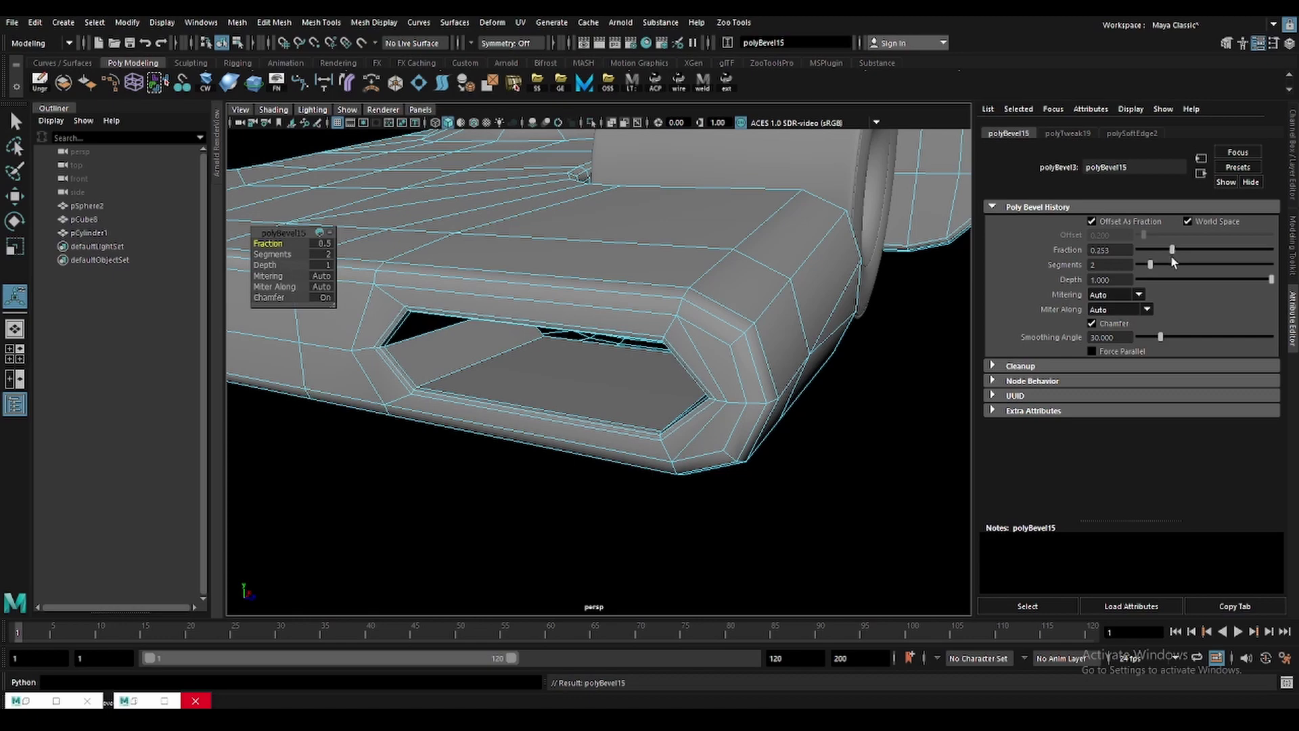
# Preview the bevelled slot smoothed, then reselect the body in cage display.
pyautogui.moveTo(815, 359)
pyautogui.keyDown('alt'); pyautogui.mouseDown()
pyautogui.moveTo(705, 377)
pyautogui.moveTo(725, 424)
pyautogui.mouseUp(); pyautogui.keyUp('alt')
pyautogui.press('F8')
pyautogui.press('3')
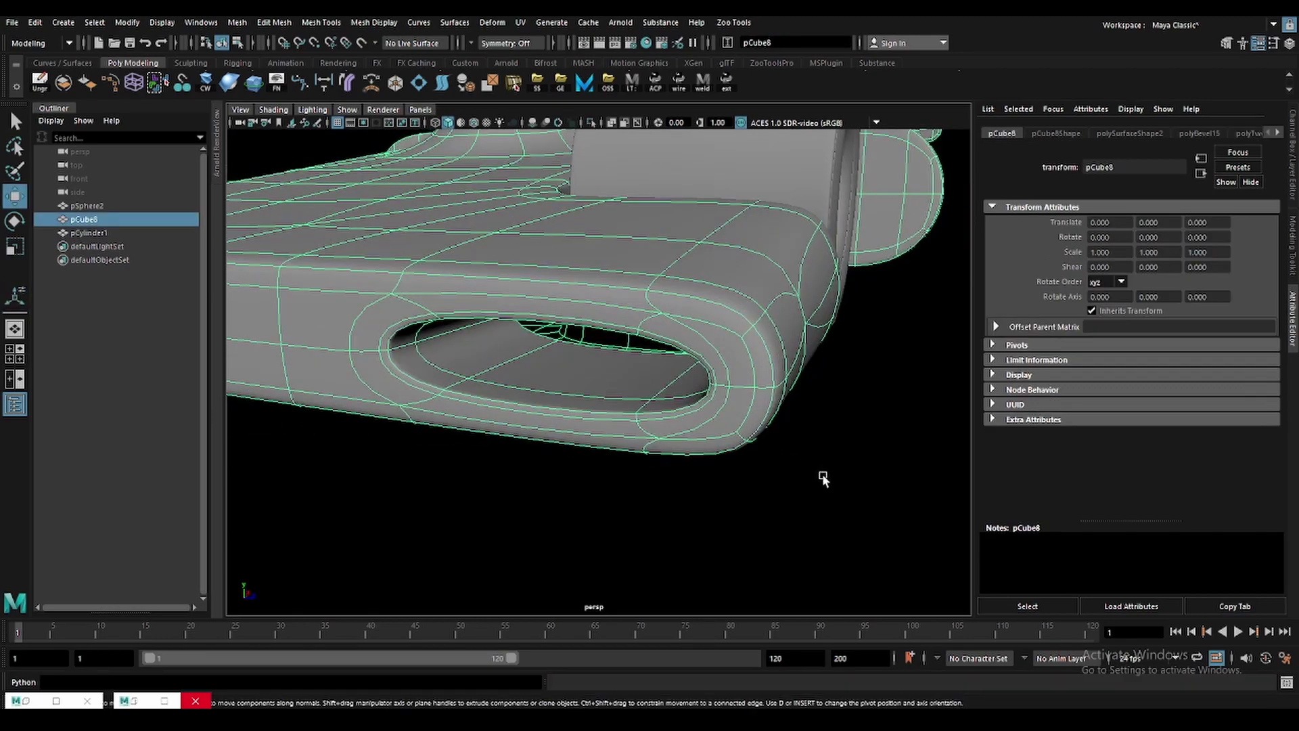
pyautogui.click(822, 474)
pyautogui.click(583, 411)
pyautogui.press('1')
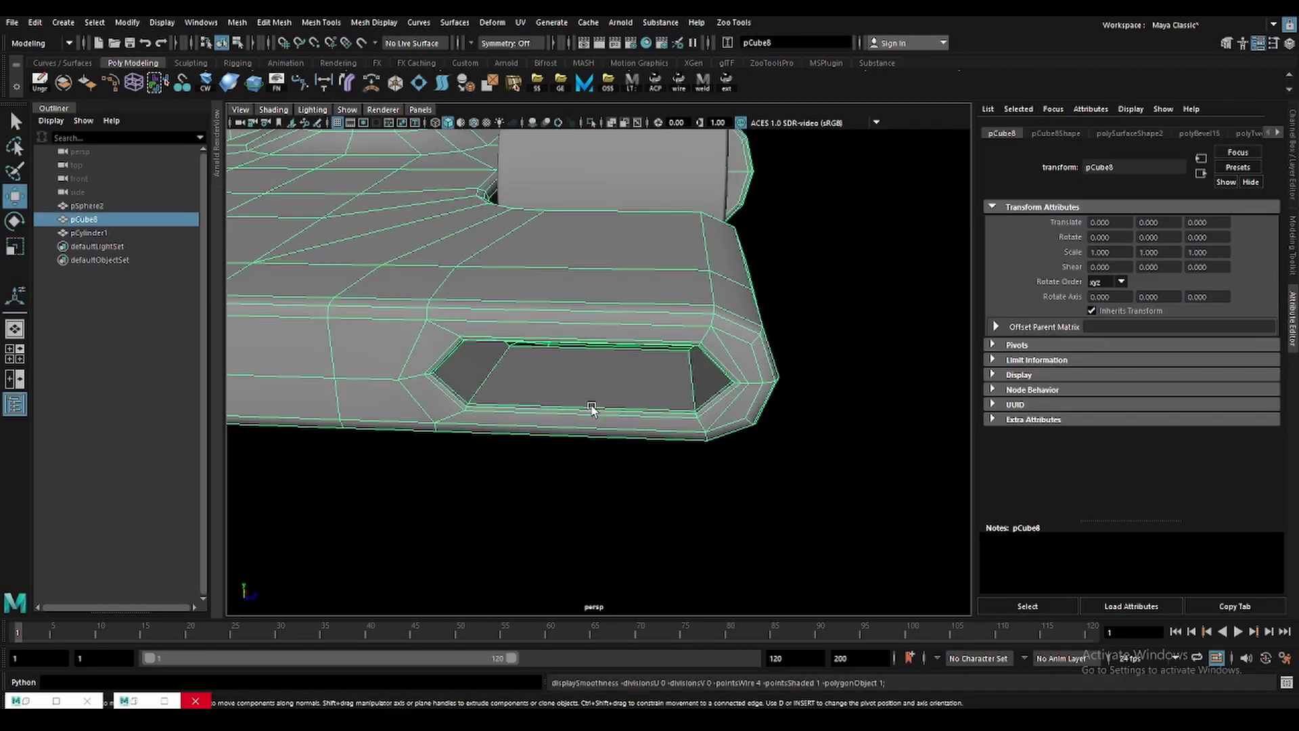
pyautogui.keyDown('alt'); pyautogui.moveTo(592, 406); pyautogui.dragTo(566, 311); pyautogui.keyUp('alt')
pyautogui.keyDown('shift'); pyautogui.moveTo(567, 308); pyautogui.dragTo(479, 345, button='right'); pyautogui.keyUp('shift')
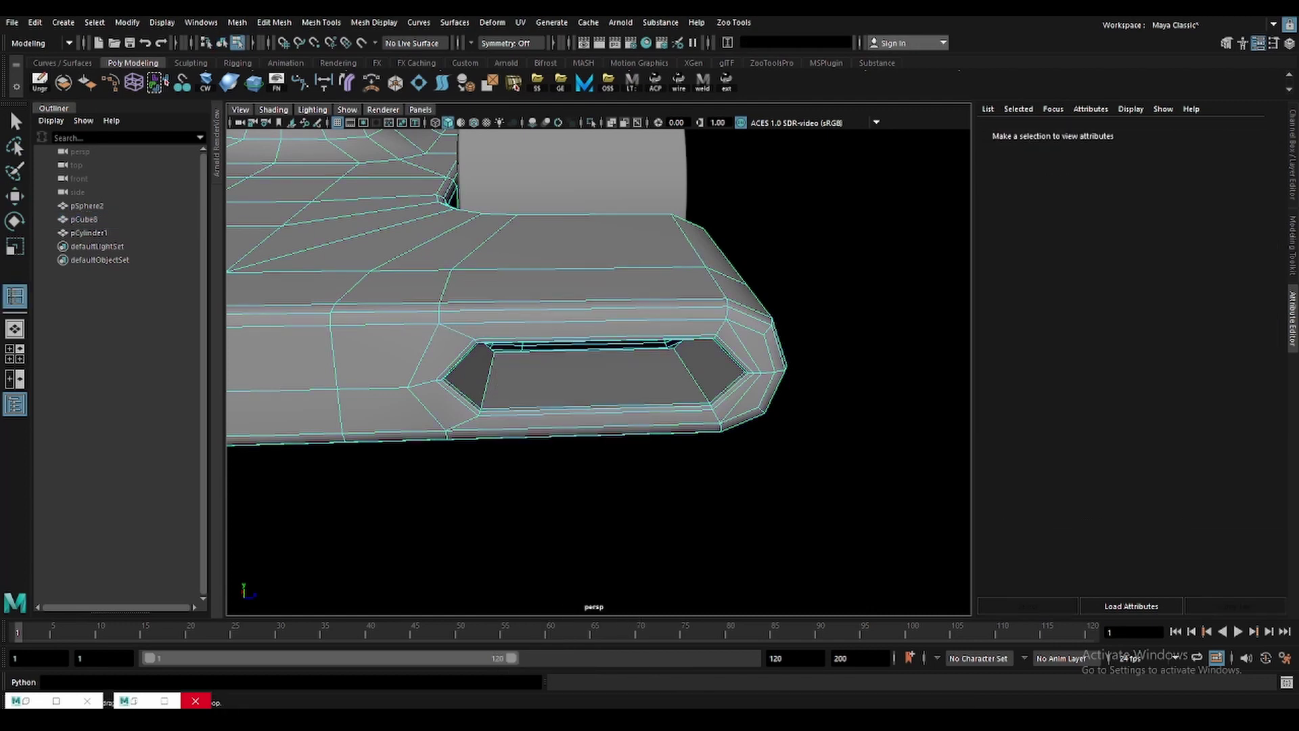
pyautogui.press('F8')
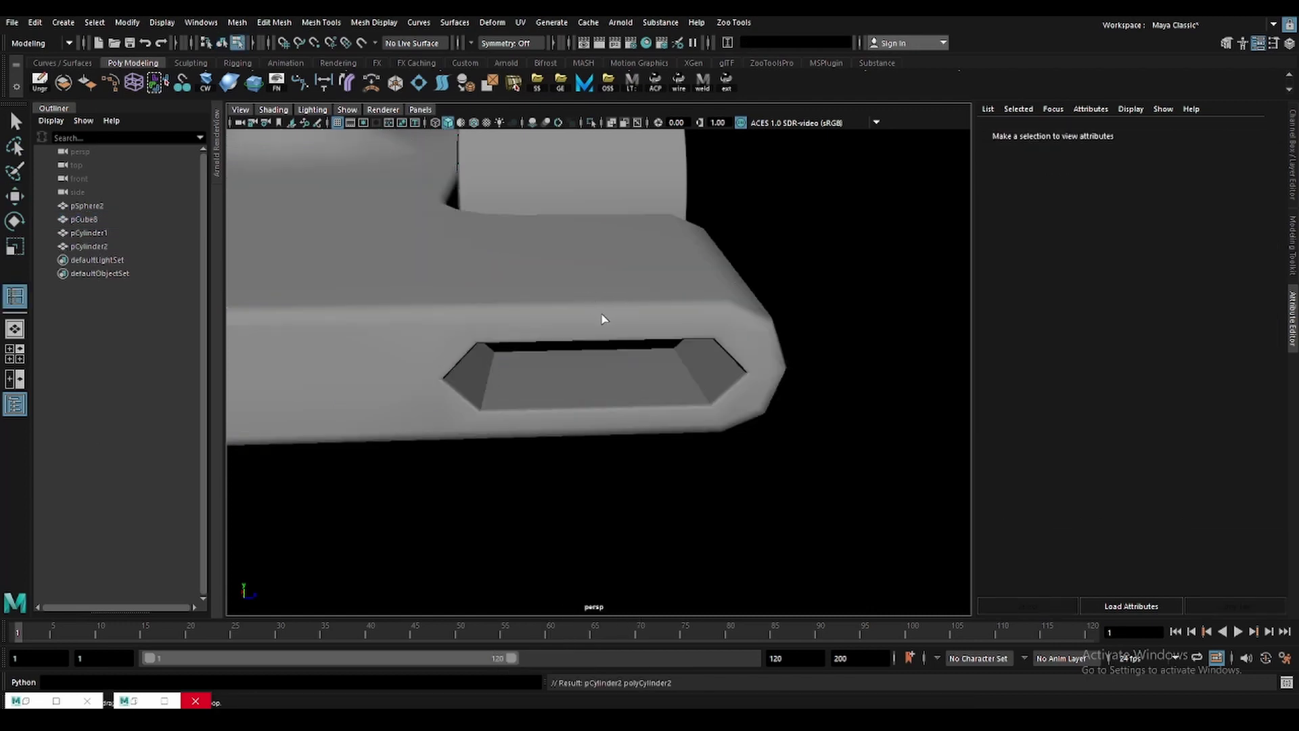
# Insert and bevel an edge loop across the slot, plus a Multi-Cut line through it.
pyautogui.click(591, 319)
pyautogui.press('y')
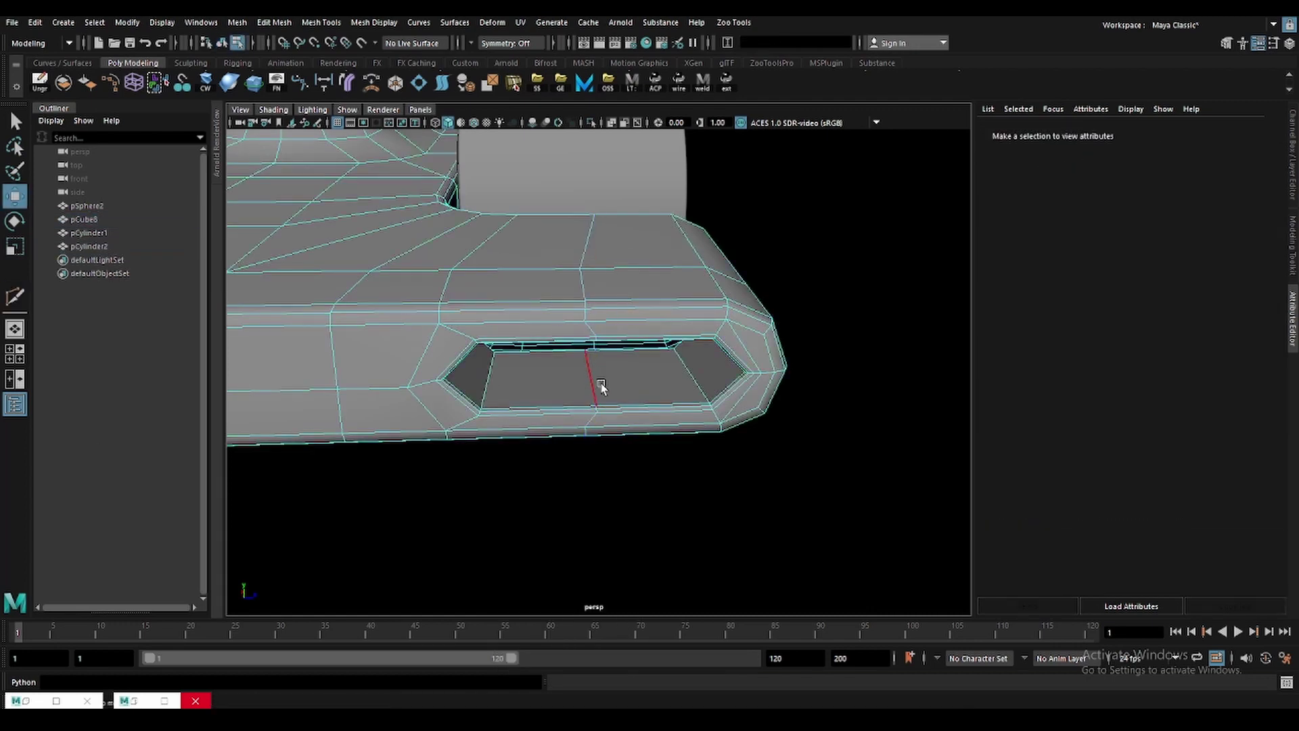
pyautogui.click(602, 386)
pyautogui.hotkey('ctrl', 'b')
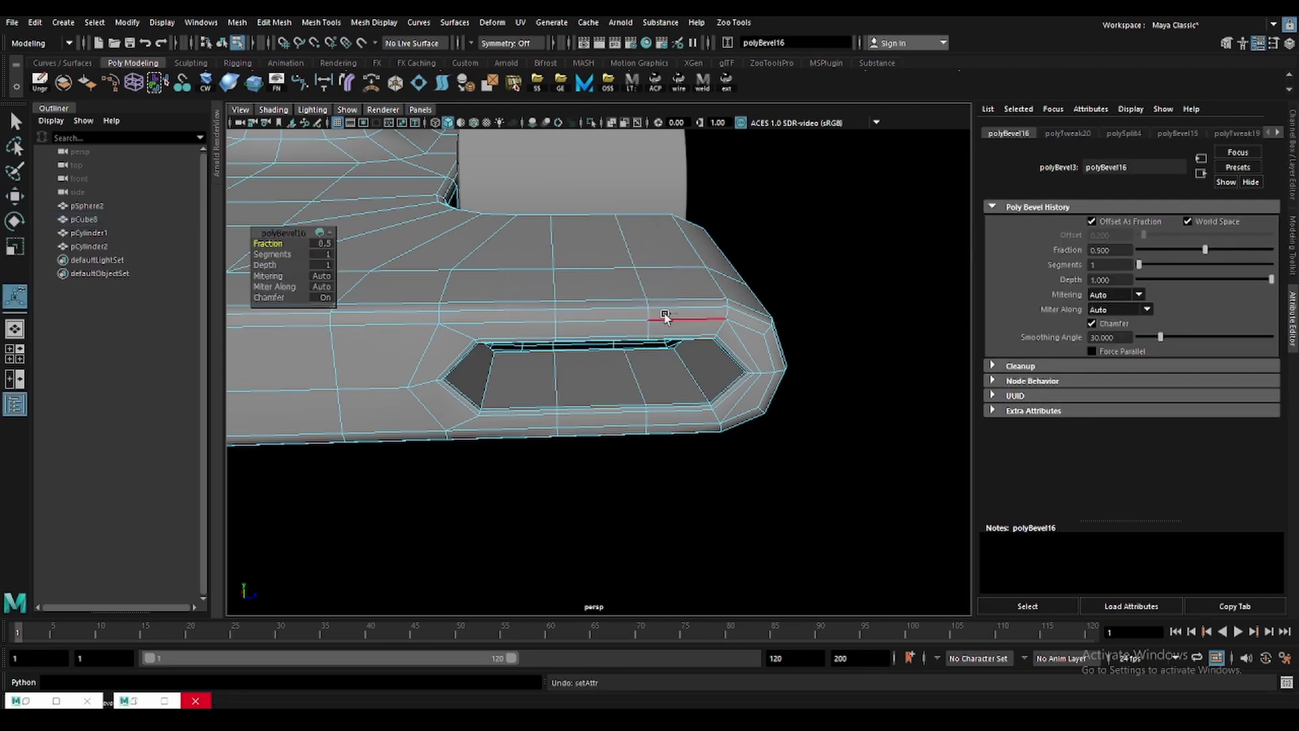
pyautogui.click(509, 334)
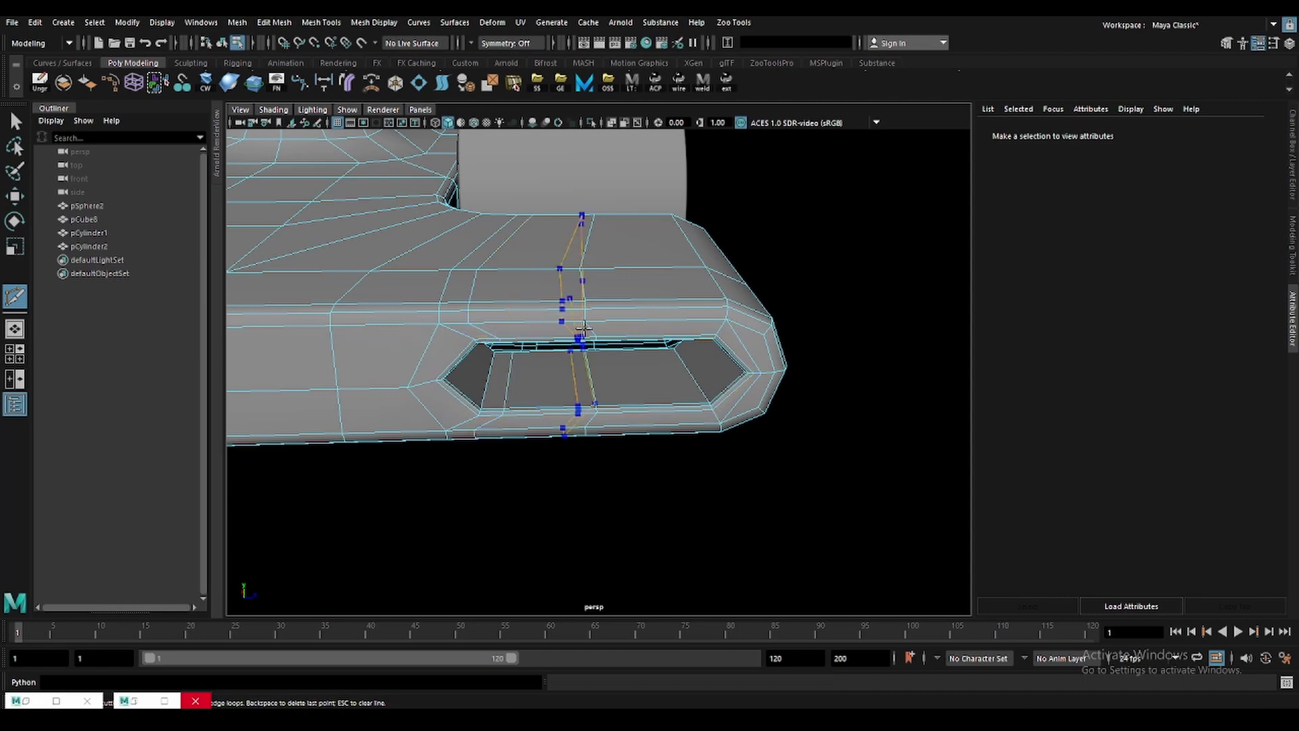
pyautogui.press('Return')
pyautogui.press('3')
# Delete the unwanted edge above the slot and check the smoothed result.
pyautogui.click(820, 277)
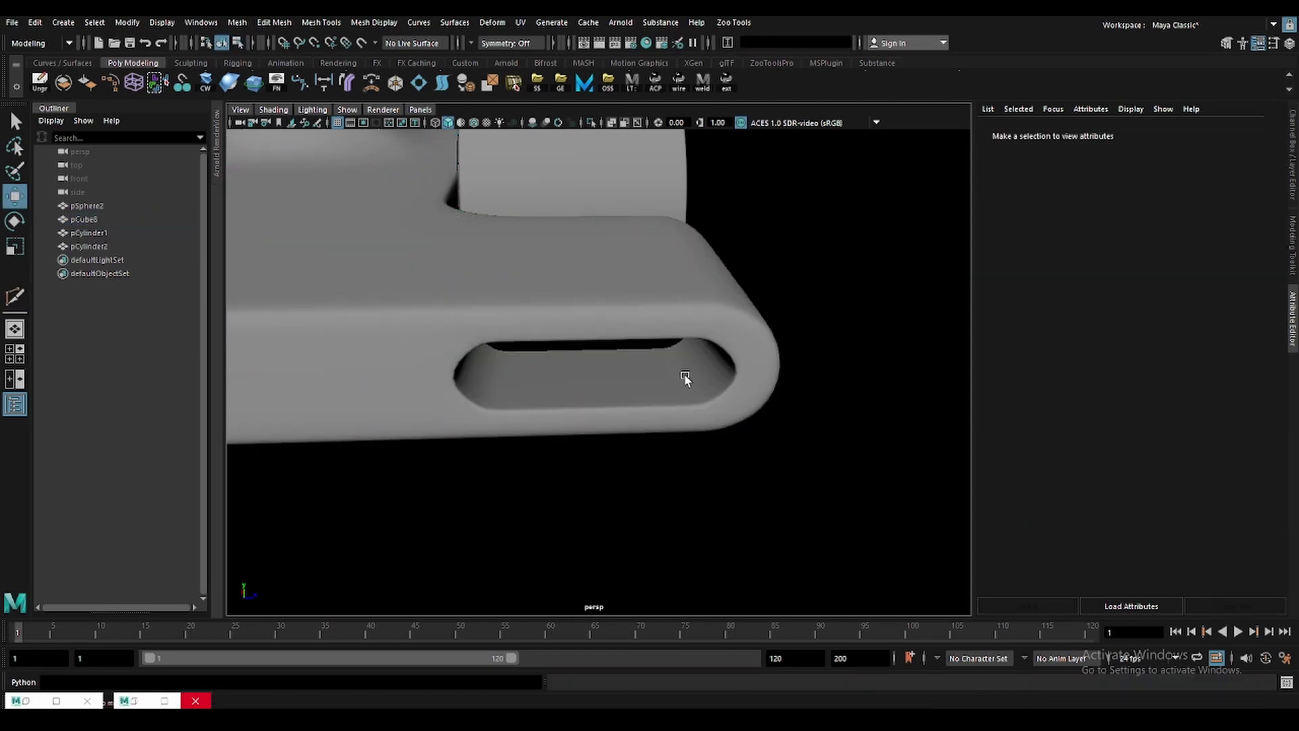
pyautogui.click(590, 304)
pyautogui.press('w')
pyautogui.press('Delete')
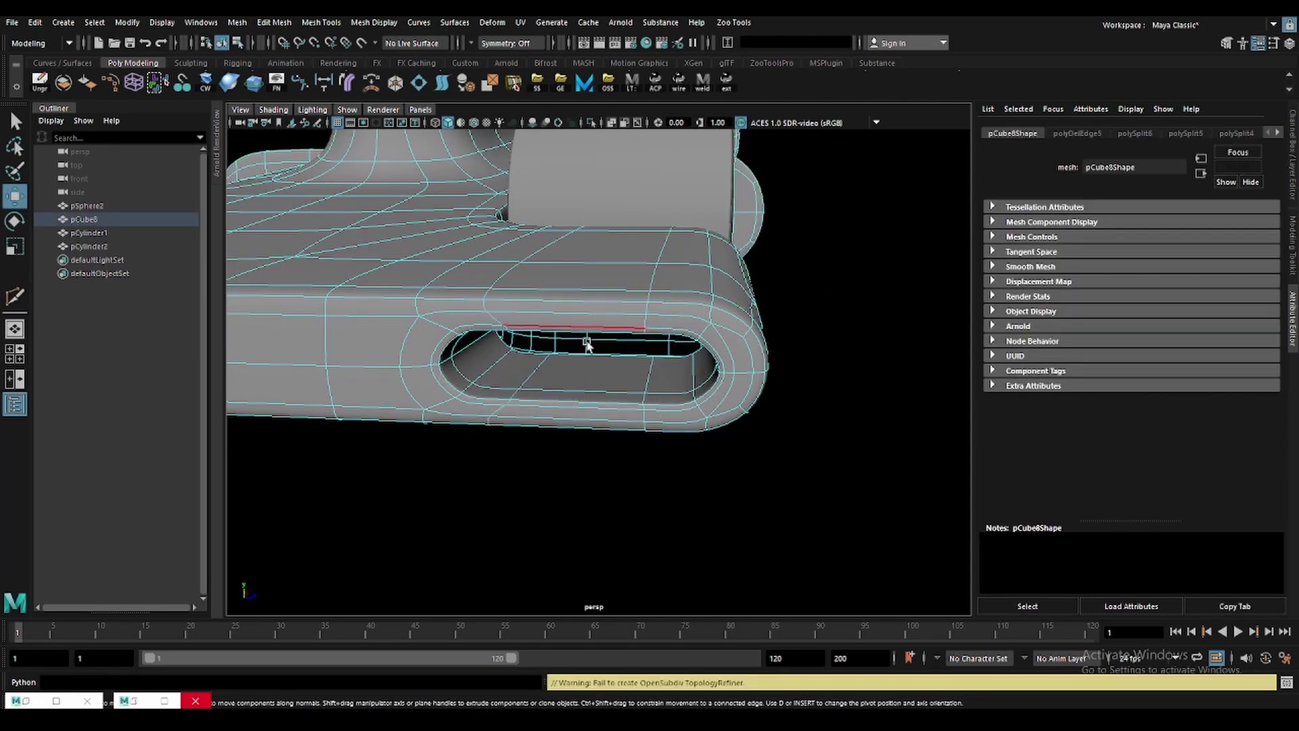
pyautogui.press('q')
pyautogui.press('F8')
pyautogui.click(858, 304)
# Slide an edge at the slot's end for a cleaner opening and preview it smoothed.
pyautogui.click(727, 355)
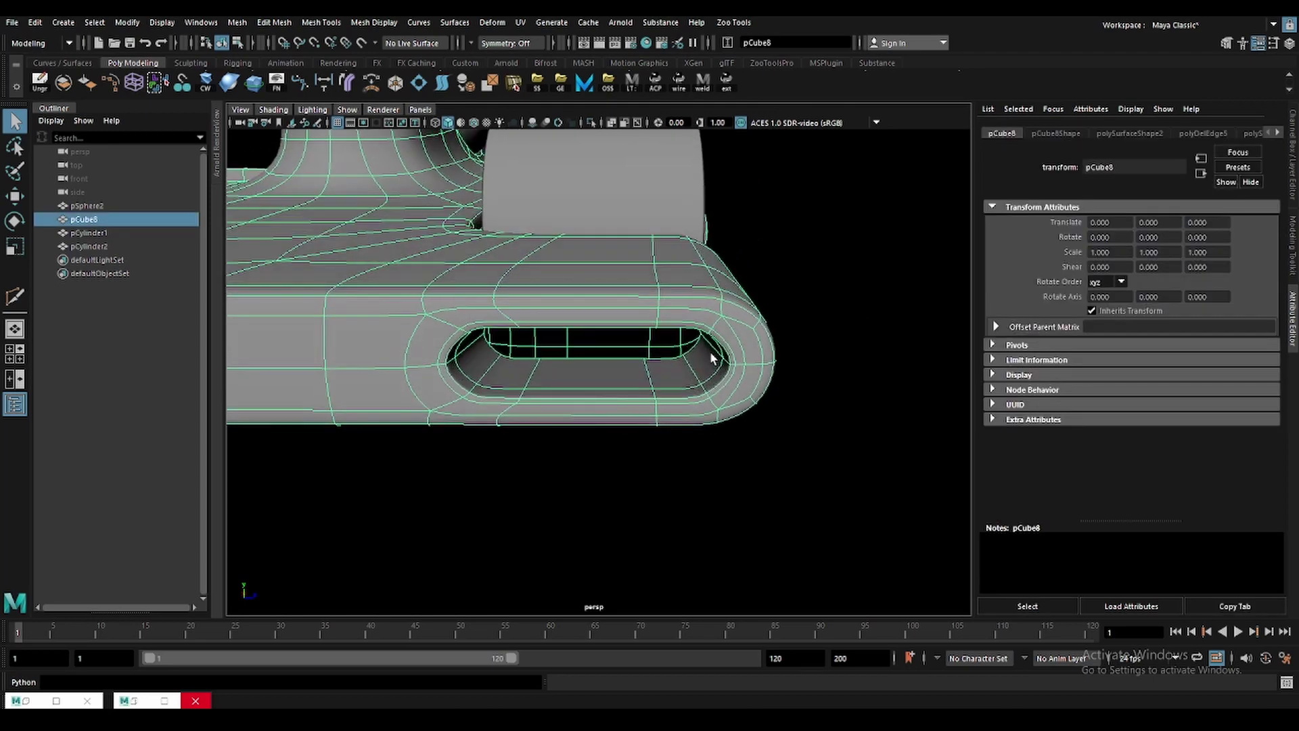
pyautogui.press('1')
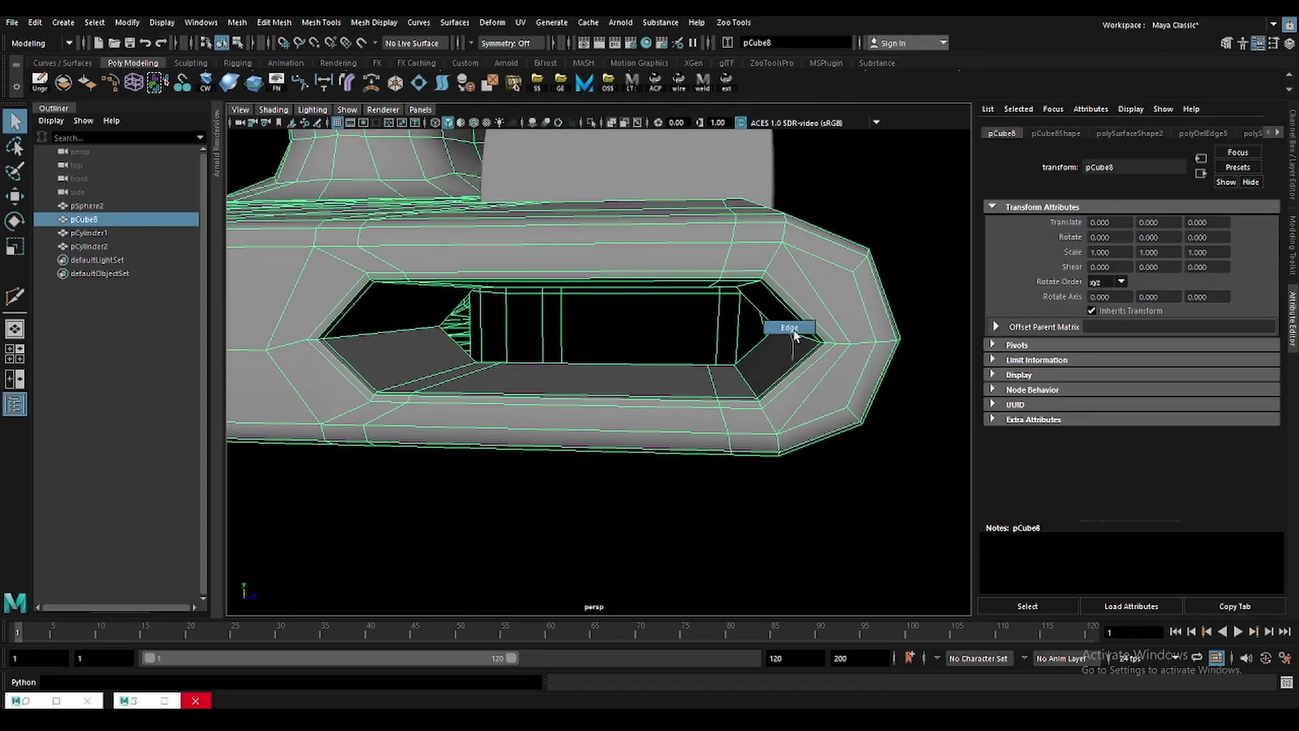
pyautogui.moveTo(793, 335); pyautogui.dragTo(792, 332, button='right')
pyautogui.click(842, 343)
pyautogui.press('w')
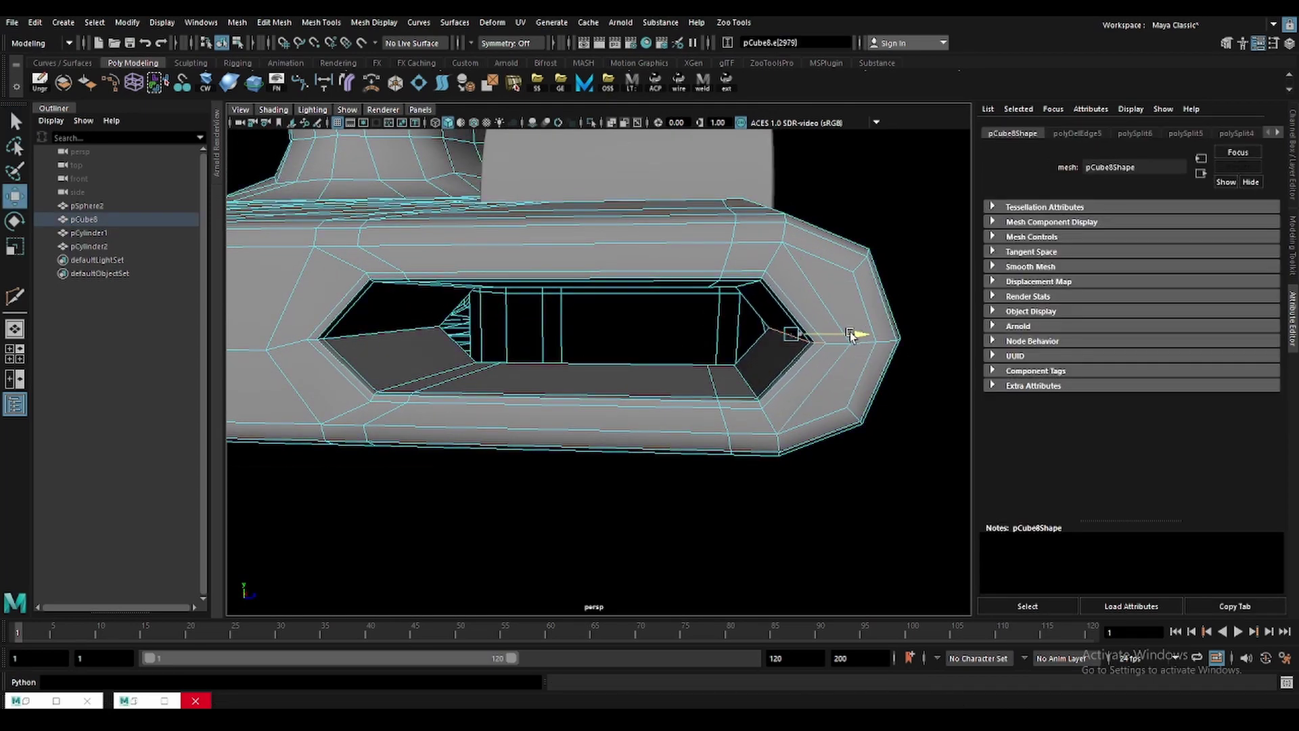
pyautogui.press('F8')
pyautogui.press('3')
pyautogui.click(769, 472)
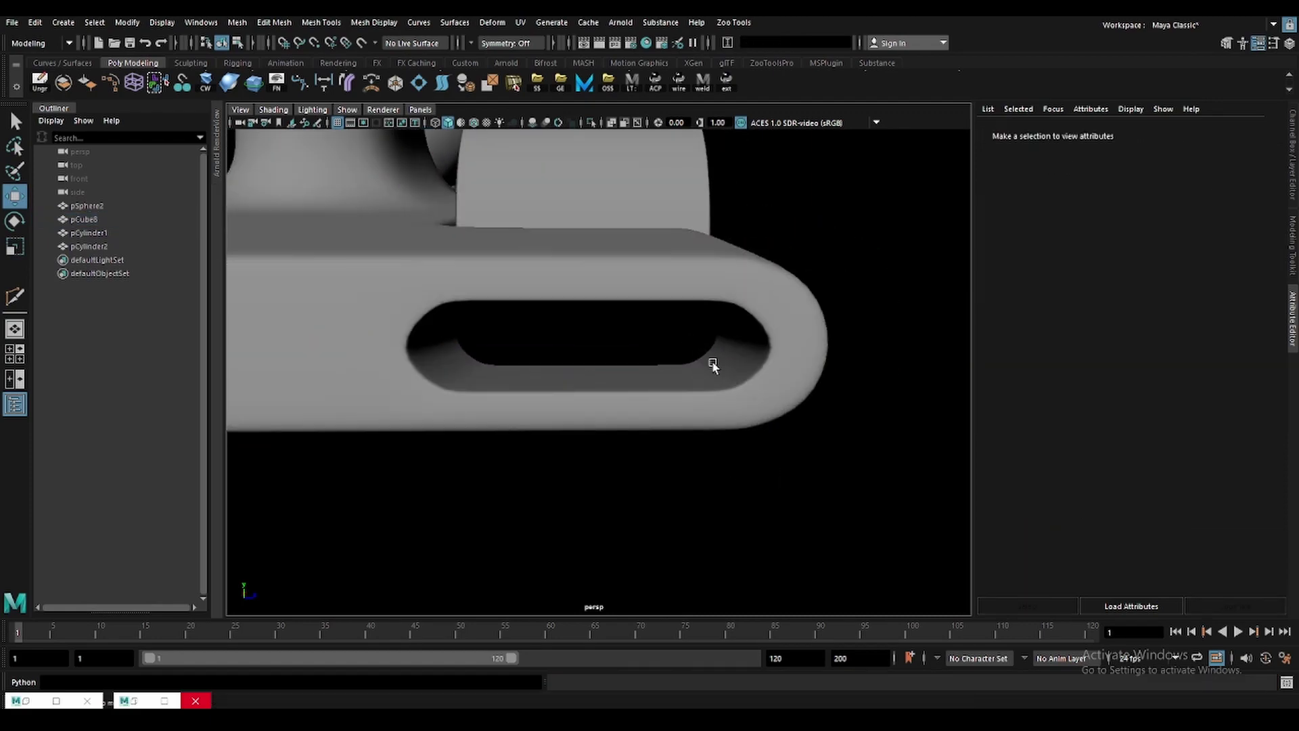
pyautogui.click(788, 362)
pyautogui.moveTo(777, 368)
pyautogui.keyDown('alt'); pyautogui.mouseDown()
pyautogui.moveTo(745, 386)
pyautogui.moveTo(835, 406)
pyautogui.moveTo(738, 434)
pyautogui.mouseUp(); pyautogui.keyUp('alt')
# Lower the front wheel to about -2.3 on Y and shift it left, undoing the last move.
pyautogui.click(683, 413)
pyautogui.press('space')
pyautogui.press('space')
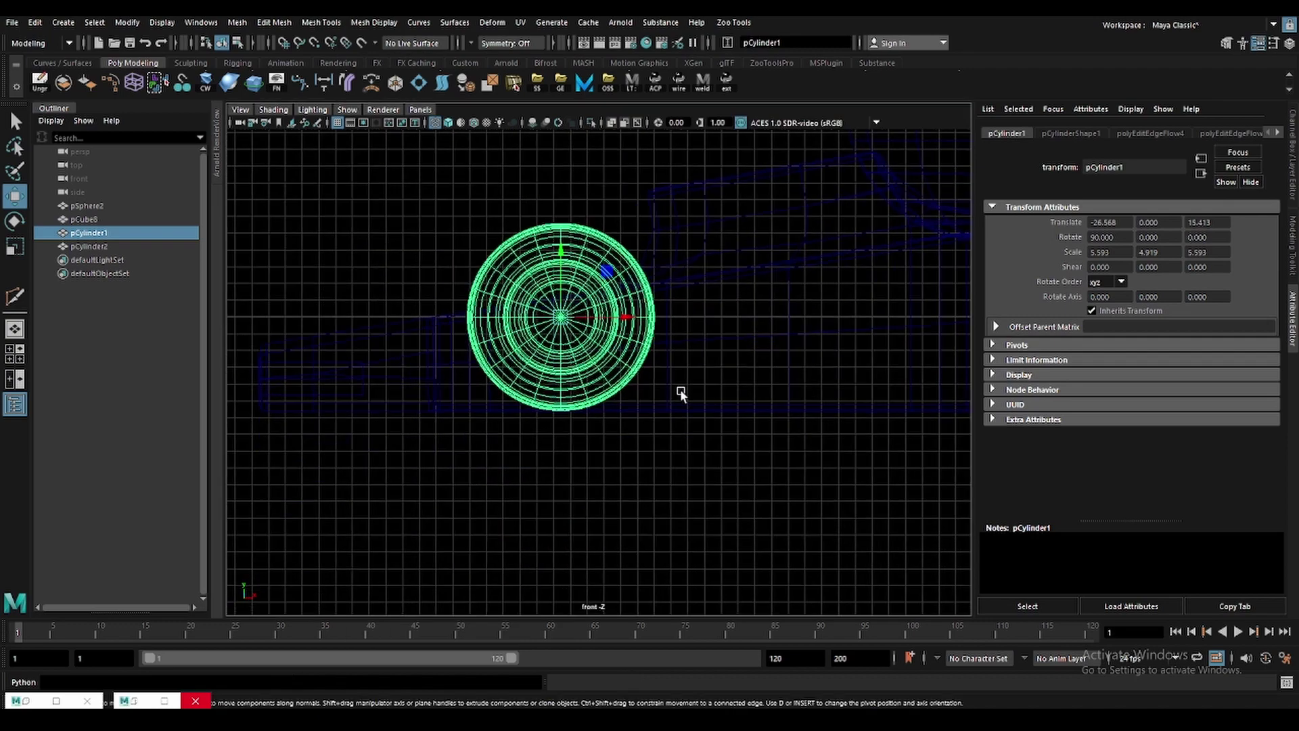
pyautogui.scroll(-2, 608, 409)
pyautogui.moveTo(565, 257); pyautogui.dragTo(570, 297)
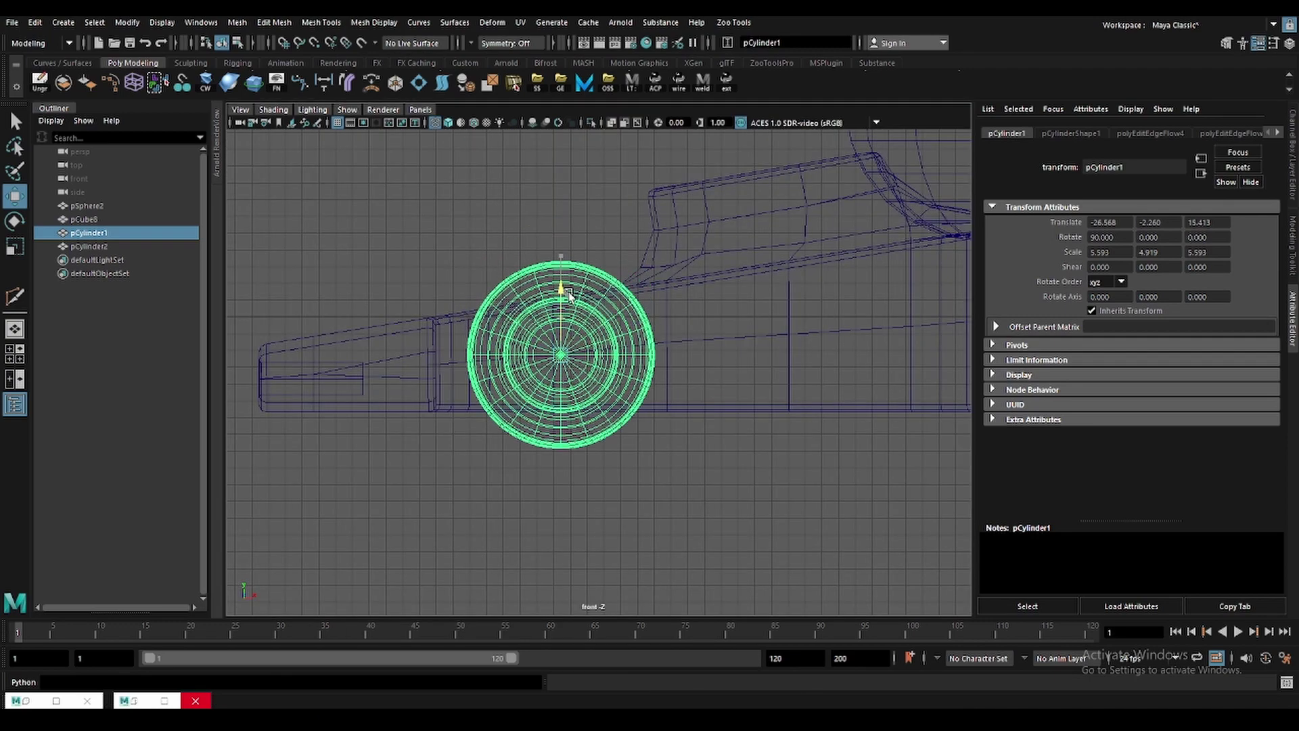
pyautogui.moveTo(561, 355); pyautogui.dragTo(542, 356)
pyautogui.press('space')
pyautogui.press('space')
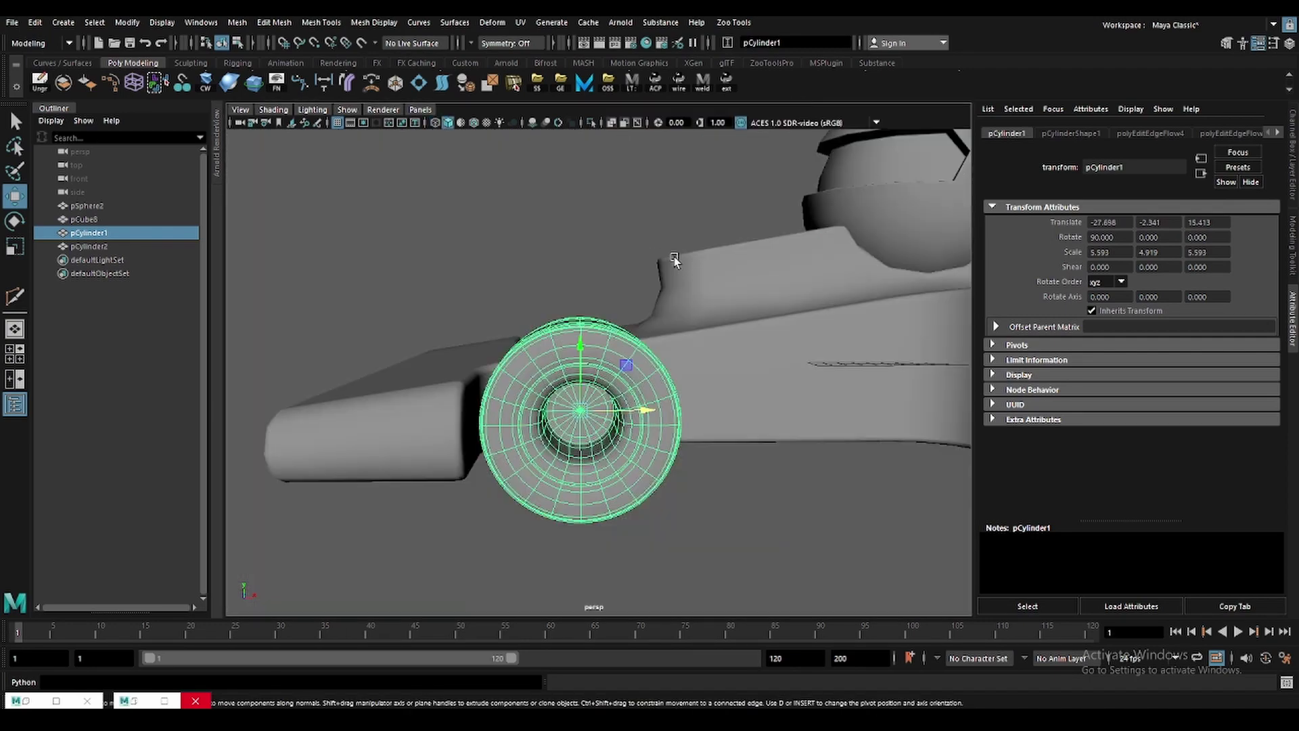
pyautogui.moveTo(681, 321)
pyautogui.keyDown('alt'); pyautogui.mouseDown()
pyautogui.moveTo(690, 348)
pyautogui.moveTo(667, 479)
pyautogui.mouseUp(); pyautogui.keyUp('alt')
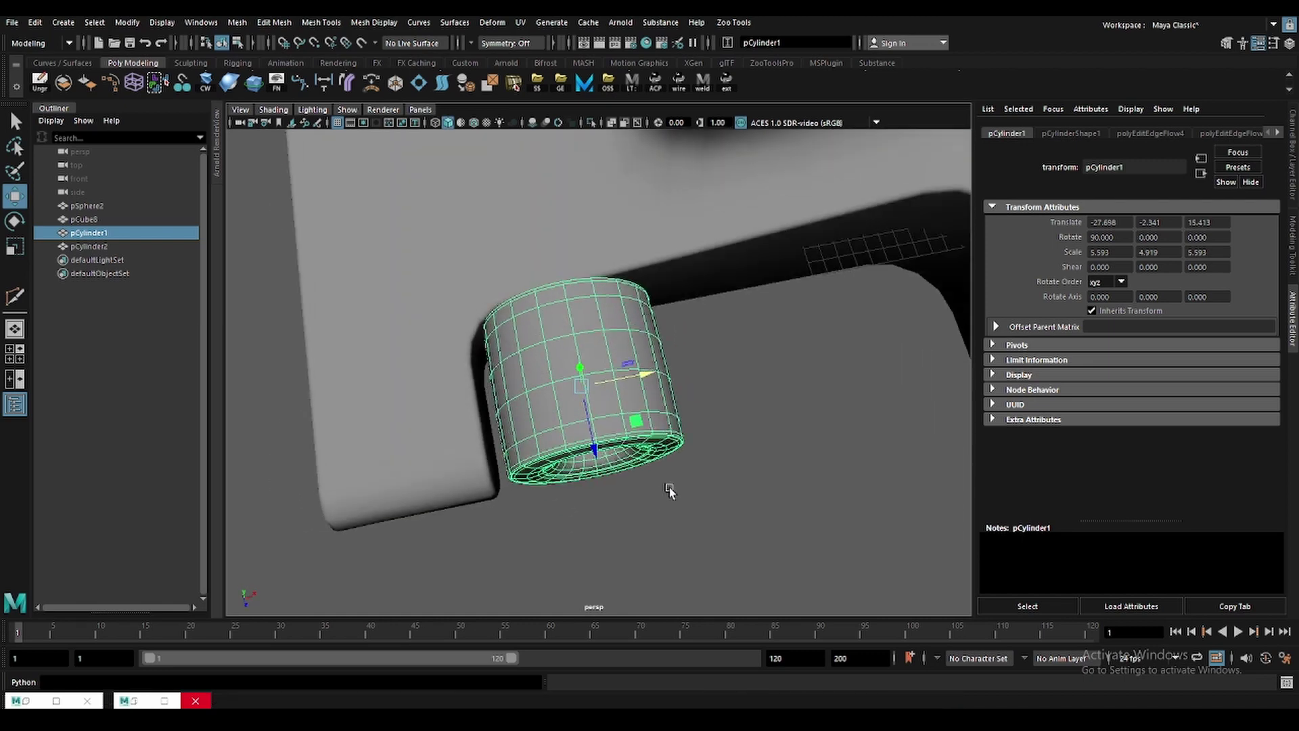
pyautogui.press('space')
pyautogui.press('space')
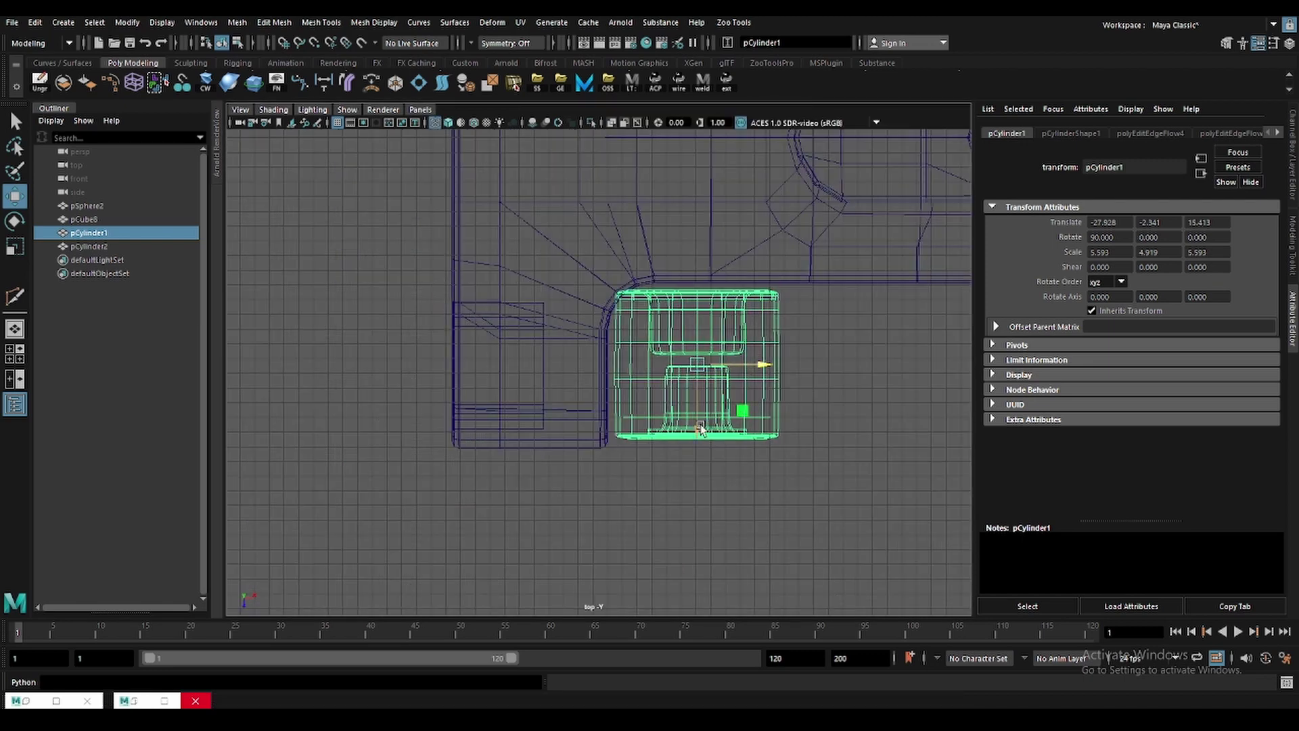
pyautogui.moveTo(702, 425); pyautogui.dragTo(699, 441)
pyautogui.hotkey('ctrl', 'z')
pyautogui.hotkey('ctrl', 'z')
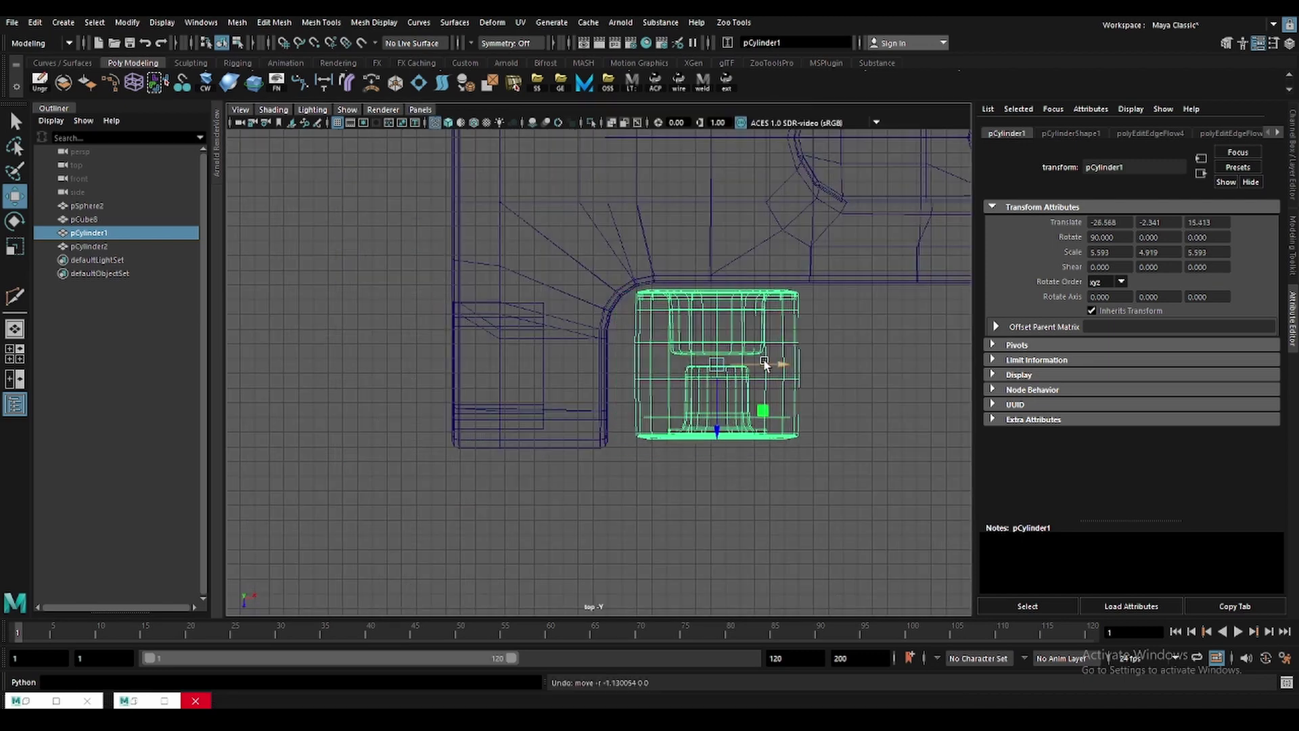
pyautogui.press('e')
# Enlarge the front wheel slightly and slide it down and along X into the front cutout.
pyautogui.press('r')
pyautogui.moveTo(718, 364); pyautogui.dragTo(734, 366)
pyautogui.press('w')
pyautogui.moveTo(719, 418); pyautogui.dragTo(723, 426)
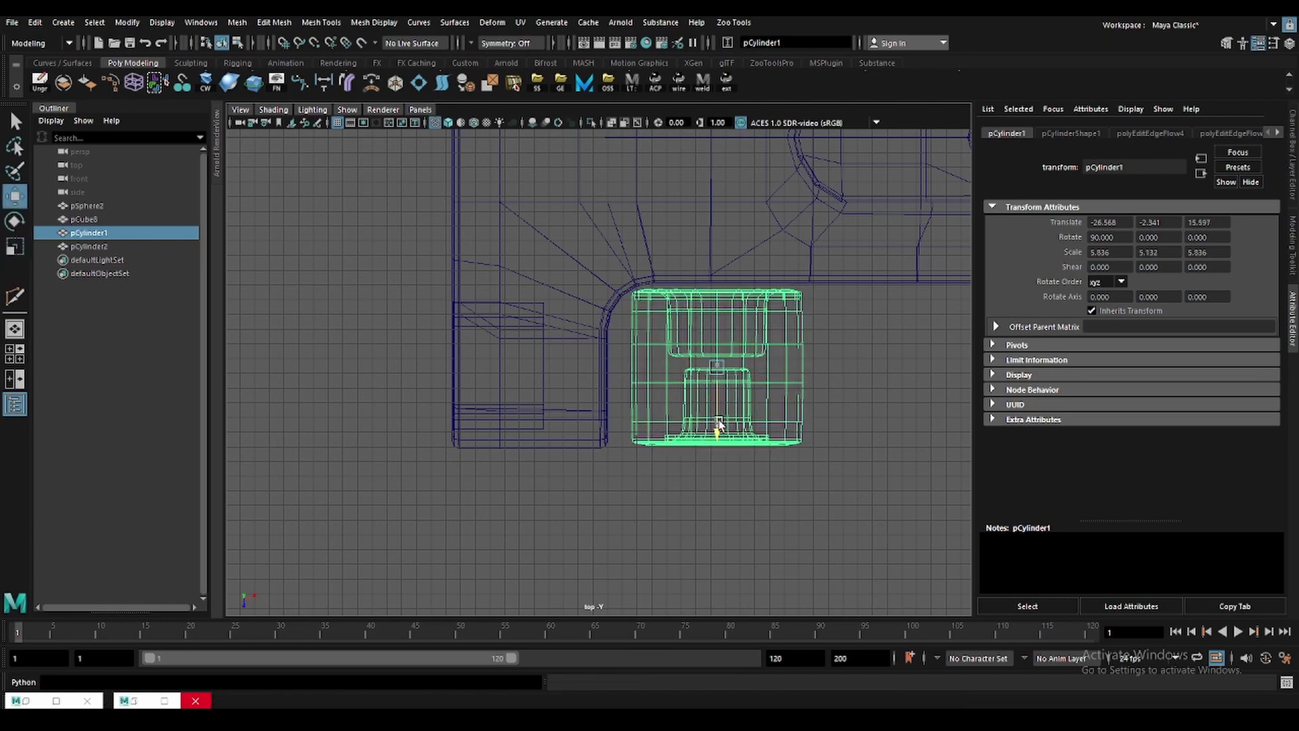
pyautogui.moveTo(777, 377); pyautogui.dragTo(772, 377)
pyautogui.press('space')
pyautogui.press('space')
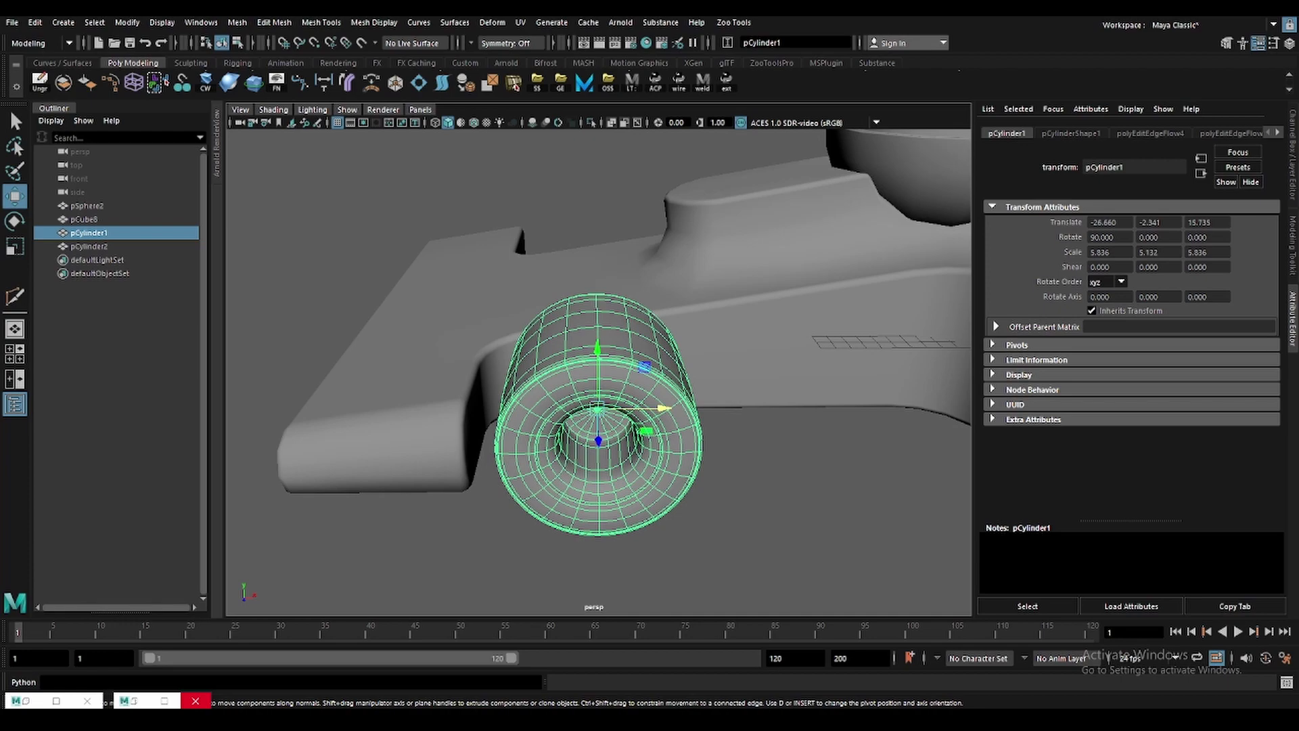
pyautogui.moveTo(660, 372); pyautogui.dragTo(310, 275)
pyautogui.press('space')
pyautogui.press('space')
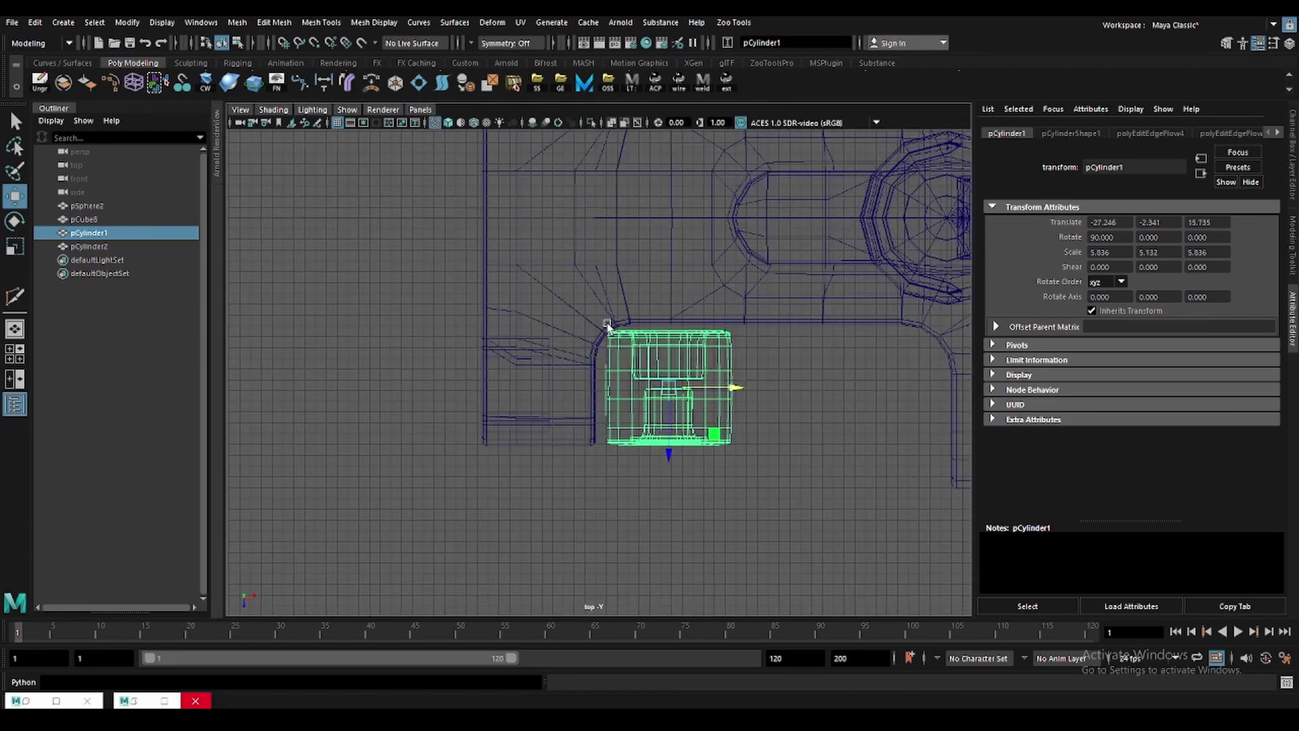
# Widen the body vertex columns around the front cutout by scaling them horizontally.
pyautogui.click(581, 313)
pyautogui.scroll(-3, 572, 244)
pyautogui.scroll(-1, 572, 245)
pyautogui.moveTo(454, 182); pyautogui.dragTo(628, 589)
pyautogui.keyDown('ctrl'); pyautogui.moveTo(610, 230); pyautogui.dragTo(609, 229); pyautogui.keyUp('ctrl')
pyautogui.scroll(2, 596, 285)
pyautogui.press('r')
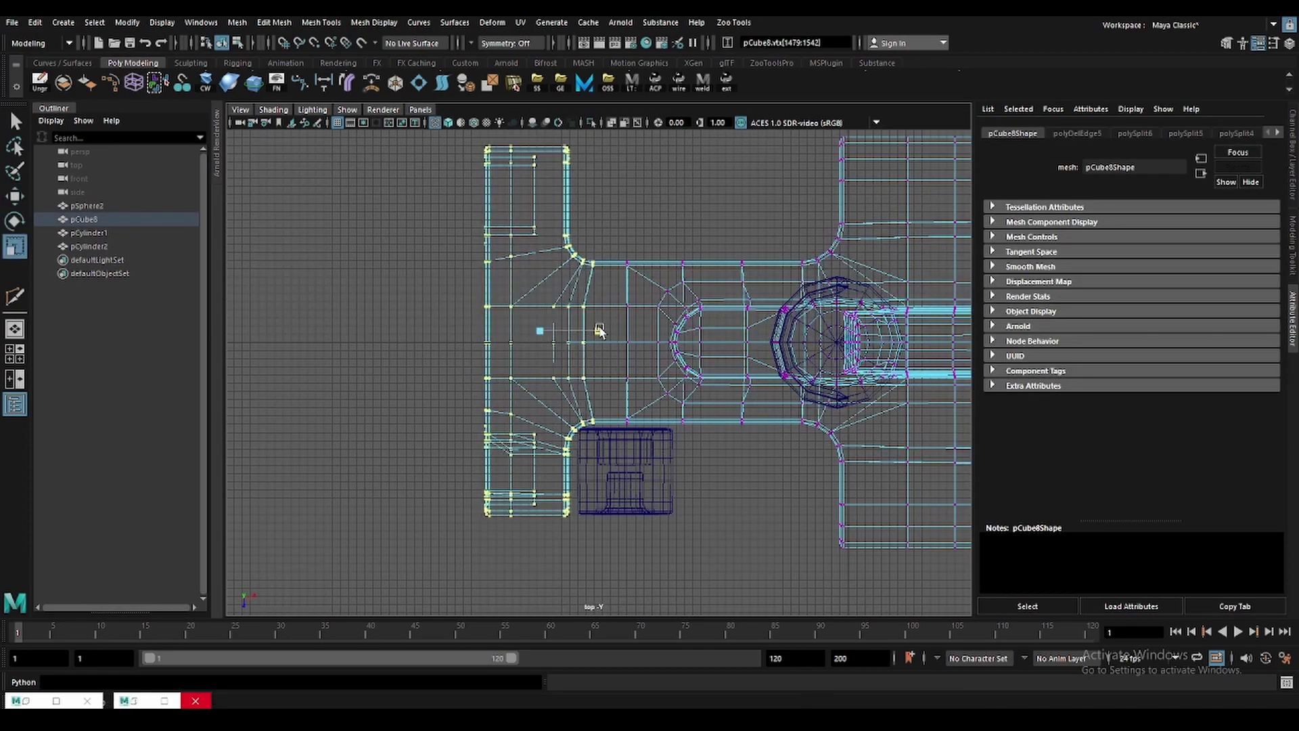
pyautogui.moveTo(612, 331)
pyautogui.mouseDown()
pyautogui.moveTo(594, 331)
pyautogui.moveTo(651, 289)
pyautogui.moveTo(635, 380)
pyautogui.moveTo(615, 388)
pyautogui.moveTo(640, 464)
pyautogui.moveTo(782, 377)
pyautogui.moveTo(705, 385)
pyautogui.moveTo(604, 325)
pyautogui.mouseUp()
# Scale the front wheel's upper and lower edge loops slightly.
pyautogui.press('space')
pyautogui.press('F8')
pyautogui.click(620, 407)
pyautogui.press('w')
pyautogui.press('space')
pyautogui.scroll(3, 609, 352)
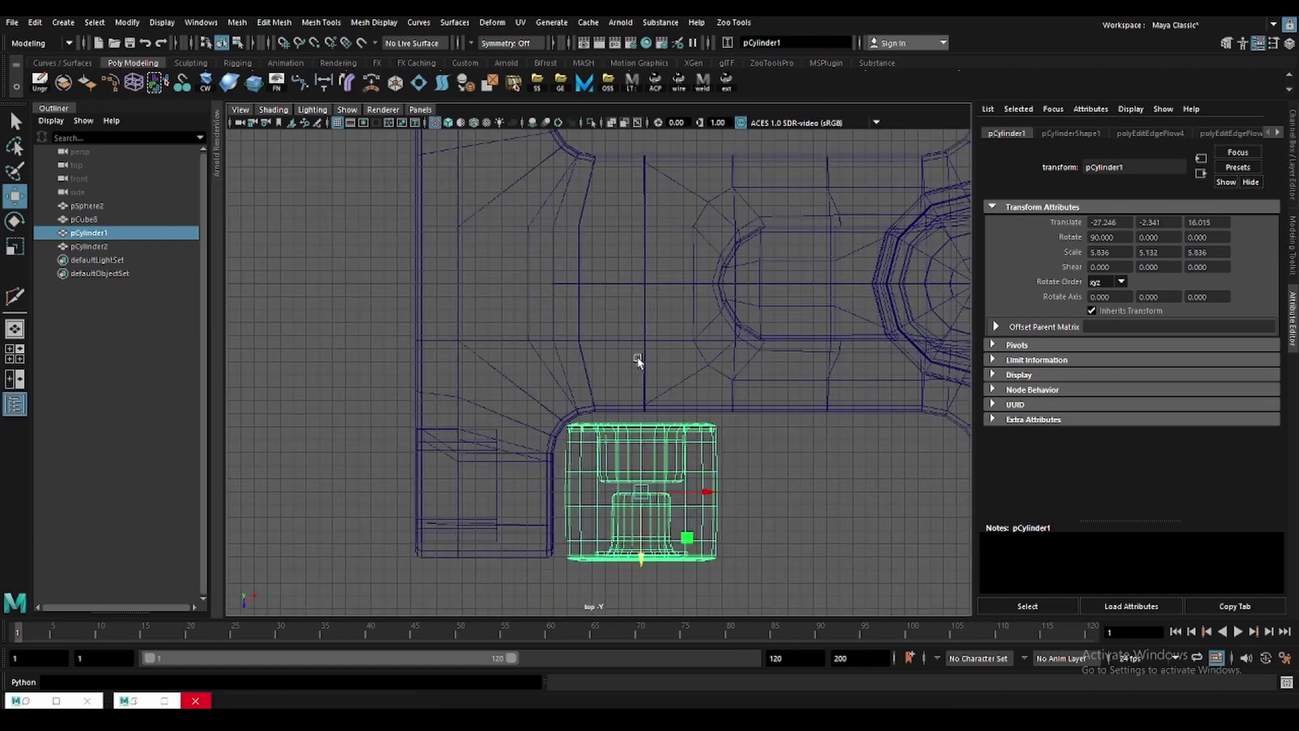
pyautogui.scroll(2, 633, 366)
pyautogui.keyDown('alt'); pyautogui.moveTo(629, 371); pyautogui.dragTo(580, 297, button='middle'); pyautogui.keyUp('alt')
pyautogui.press('F10')
pyautogui.doubleClick(797, 264)
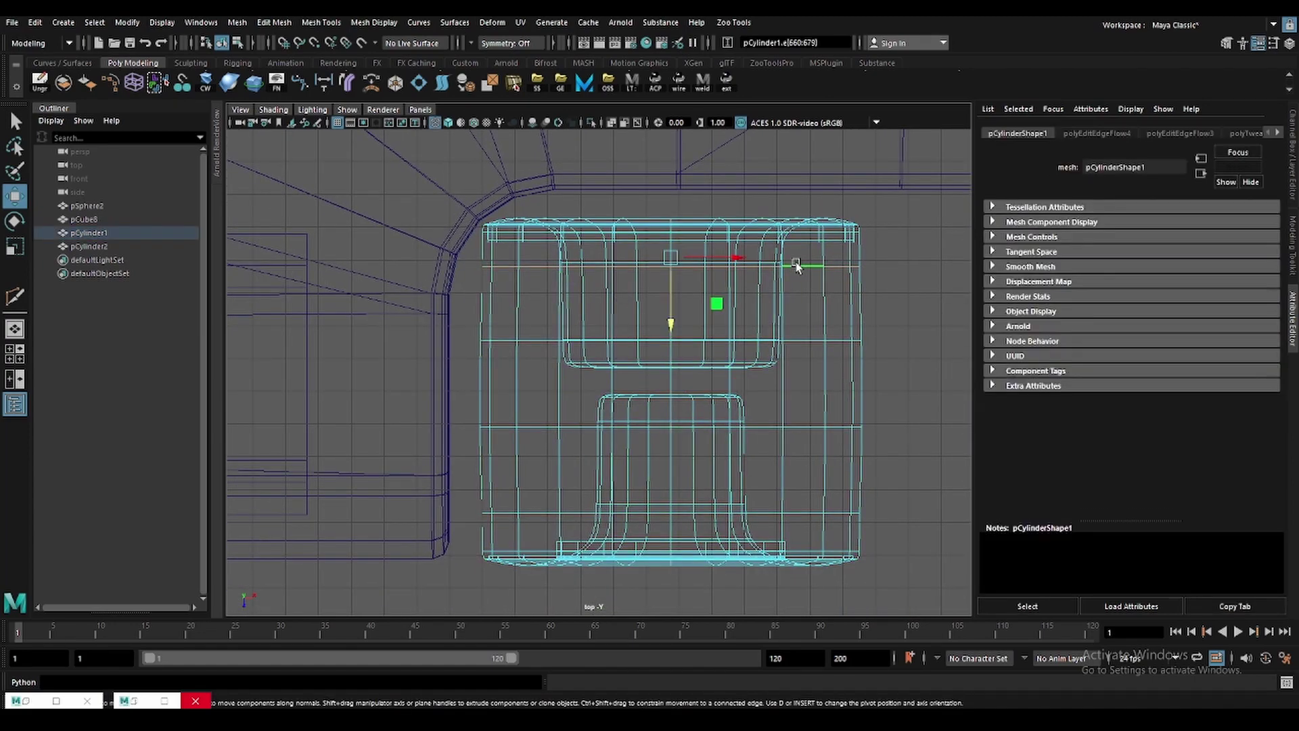
pyautogui.keyDown('shift'); pyautogui.doubleClick(809, 513); pyautogui.keyUp('shift')
pyautogui.press('r')
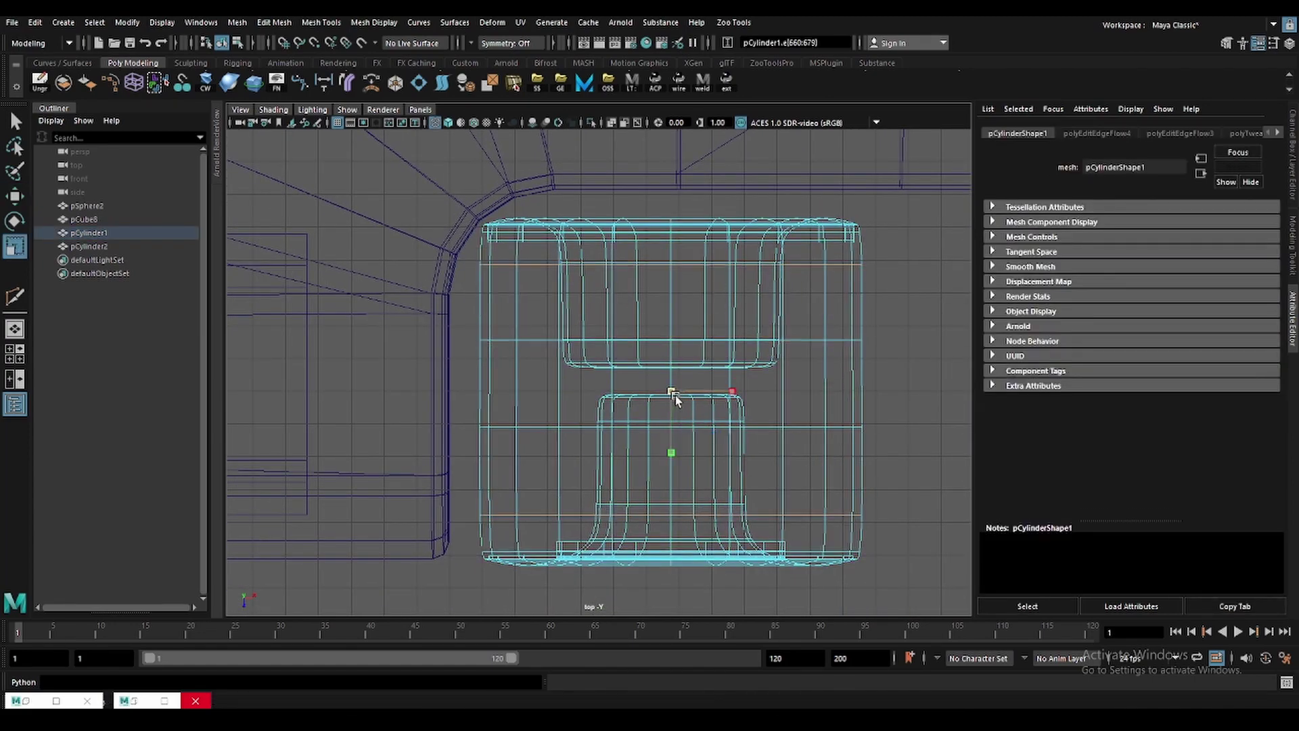
pyautogui.moveTo(672, 382); pyautogui.dragTo(674, 383)
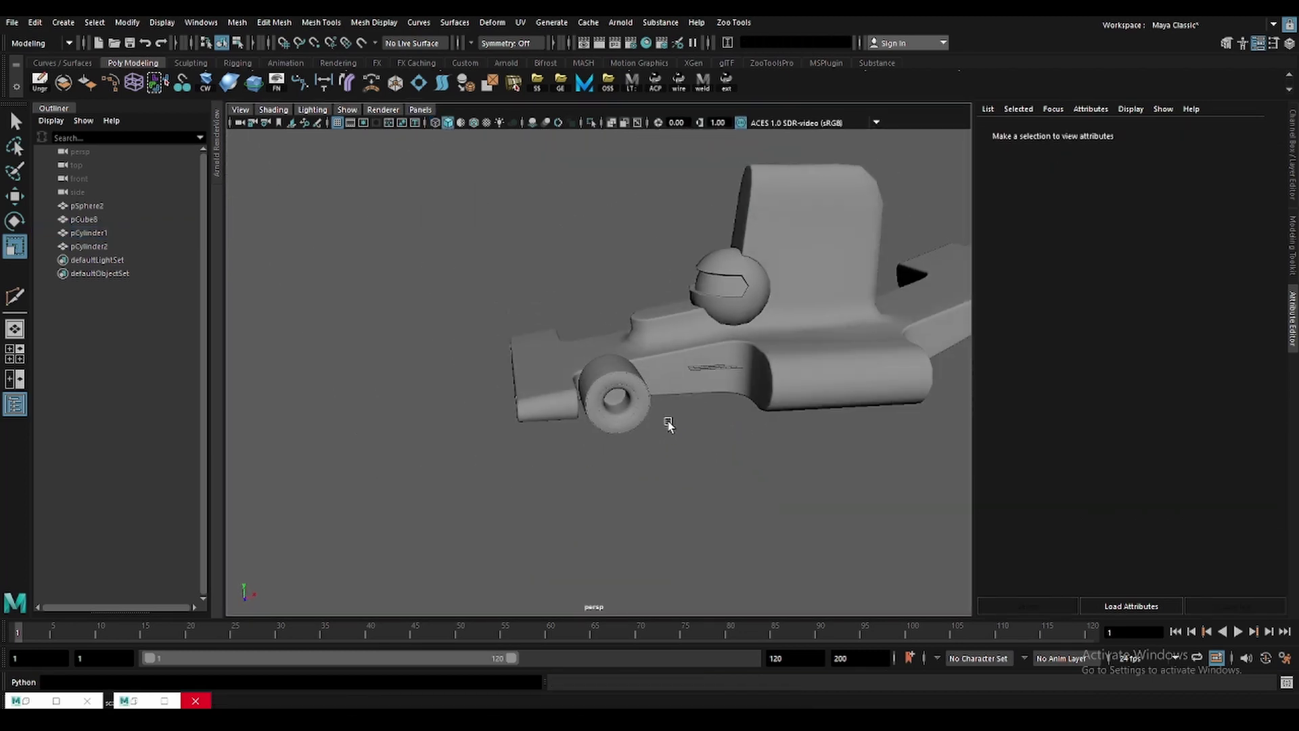
# Duplicate the front wheel with Ctrl+D and move the copy to the rear of the car.
pyautogui.click(647, 410)
pyautogui.press('w')
pyautogui.keyDown('alt'); pyautogui.moveTo(662, 435); pyautogui.dragTo(586, 430); pyautogui.keyUp('alt')
pyautogui.hotkey('ctrl', 'd')
pyautogui.press('space')
pyautogui.press('space')
pyautogui.scroll(-3, 352, 456)
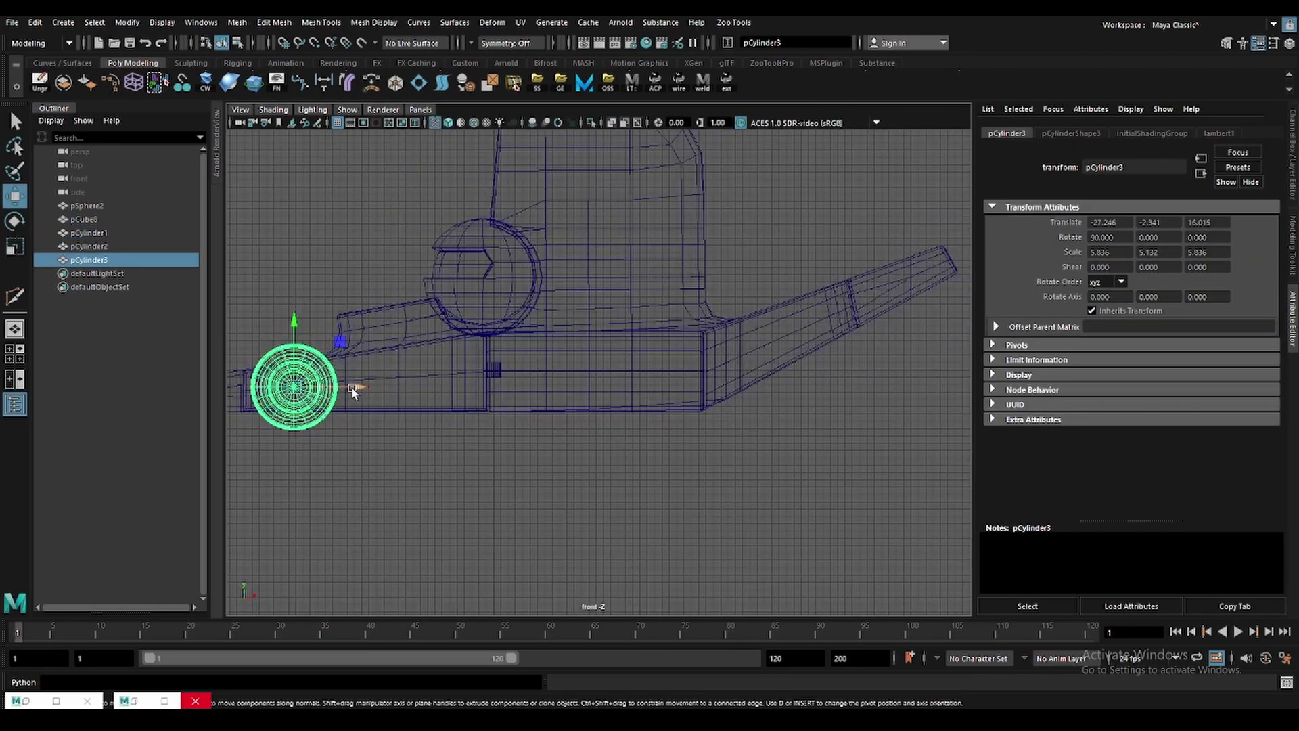
pyautogui.moveTo(349, 389); pyautogui.dragTo(825, 371)
pyautogui.keyDown('alt'); pyautogui.moveTo(915, 374); pyautogui.dragTo(846, 384, button='middle'); pyautogui.keyUp('alt')
# Enlarge the rear wheel, raise it, and push it outward along Z.
pyautogui.press('r')
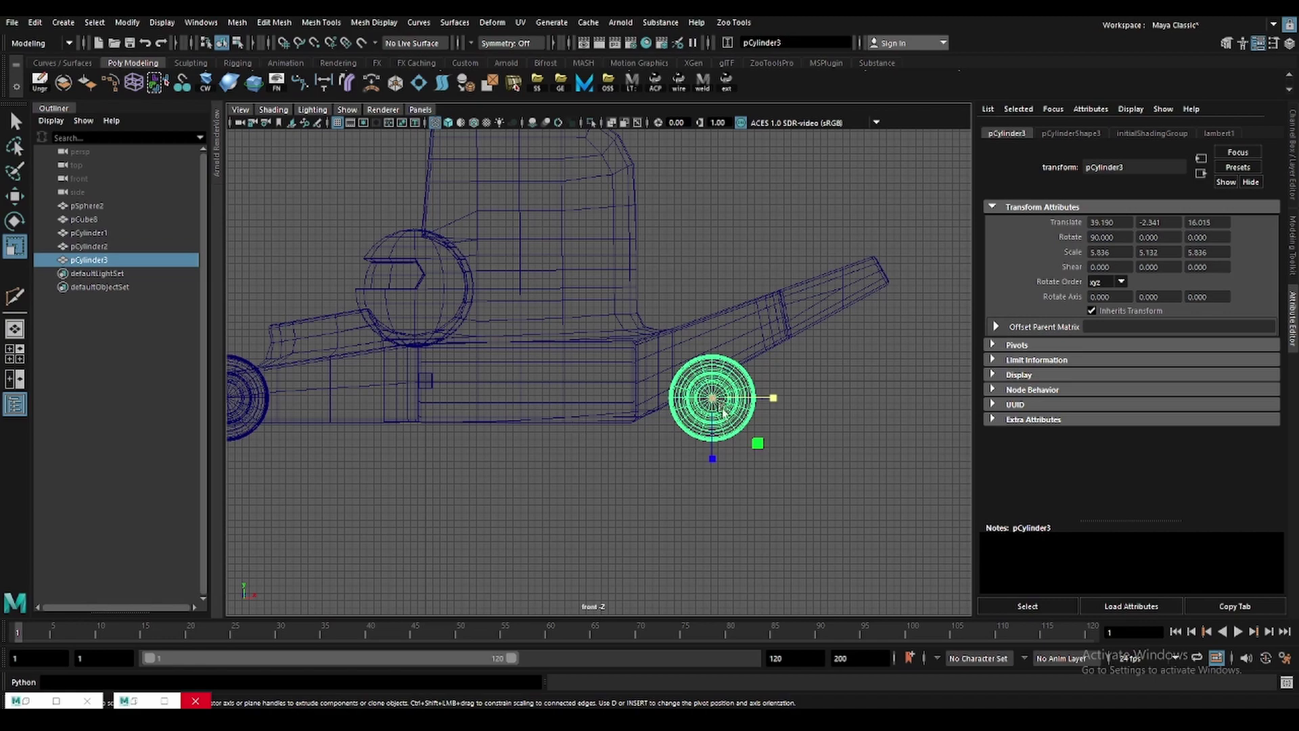
pyautogui.scroll(3, 714, 401)
pyautogui.keyDown('alt'); pyautogui.moveTo(842, 442); pyautogui.dragTo(678, 323, button='middle'); pyautogui.keyUp('alt')
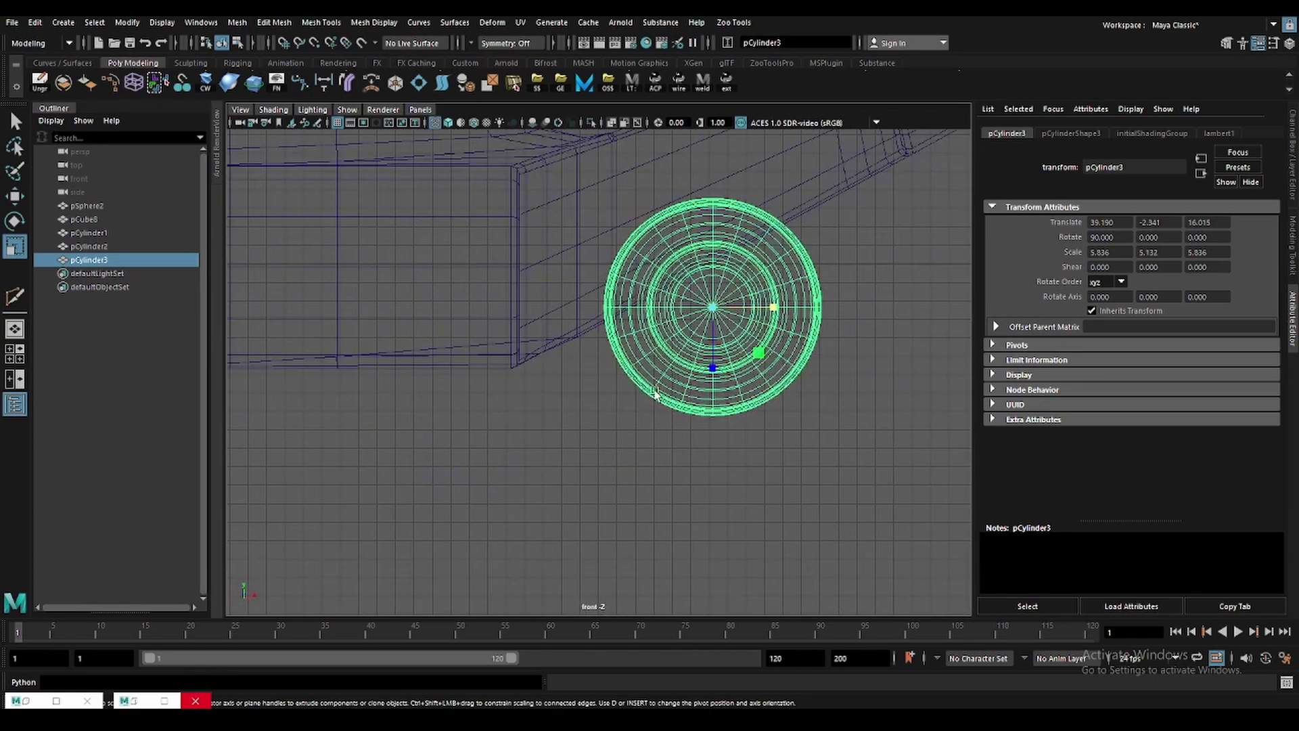
pyautogui.moveTo(713, 307); pyautogui.dragTo(765, 318)
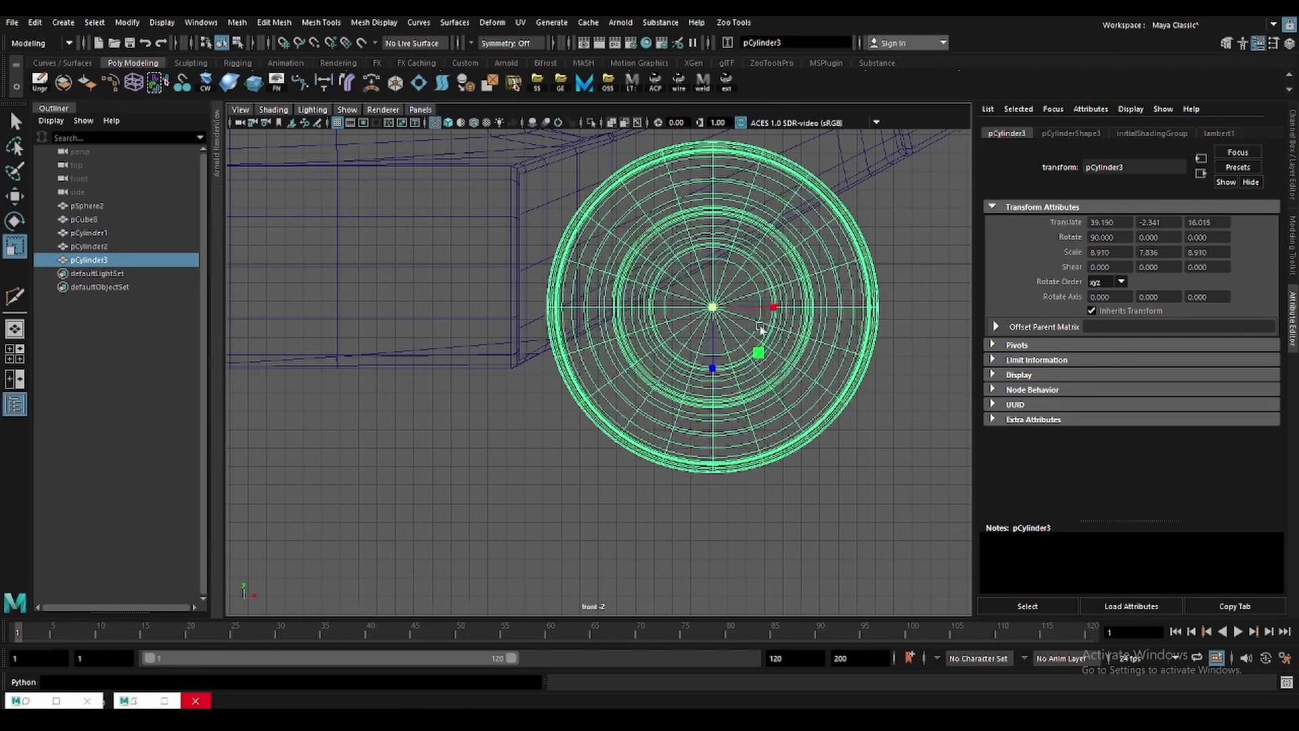
pyautogui.press('w')
pyautogui.scroll(-1, 692, 268)
pyautogui.moveTo(692, 267); pyautogui.dragTo(685, 216)
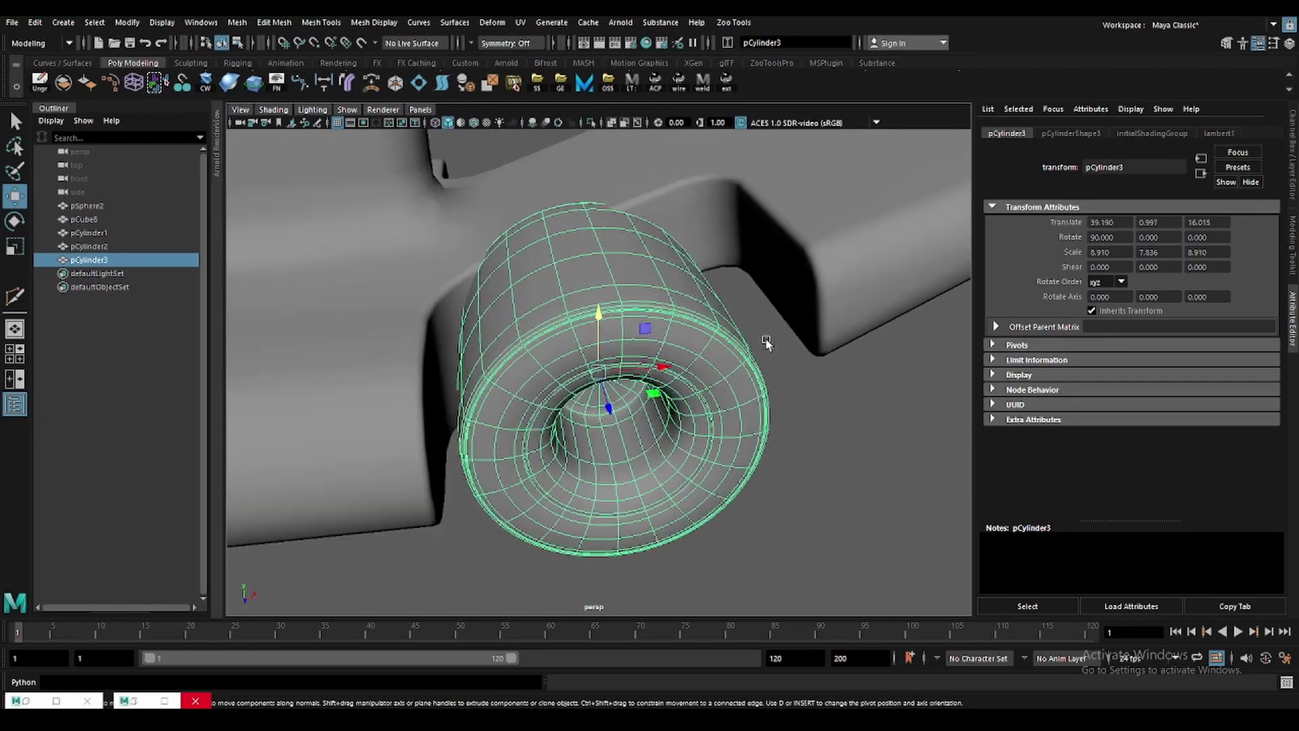
pyautogui.moveTo(796, 208)
pyautogui.keyDown('alt'); pyautogui.mouseDown()
pyautogui.moveTo(677, 382)
pyautogui.moveTo(697, 393)
pyautogui.mouseUp(); pyautogui.keyUp('alt')
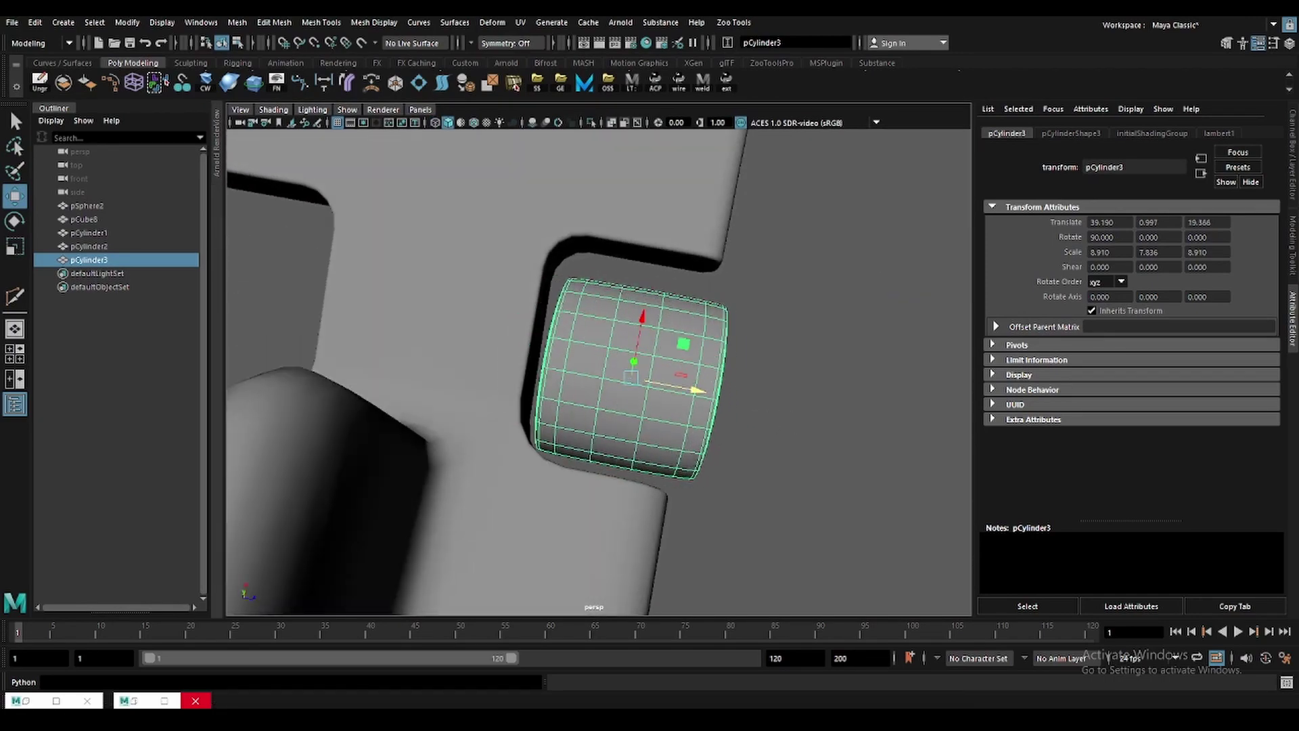
# Enlarge the rear wheel further and frame it in the view.
pyautogui.moveTo(650, 379)
pyautogui.keyDown('alt'); pyautogui.mouseDown()
pyautogui.moveTo(724, 381)
pyautogui.moveTo(629, 433)
pyautogui.moveTo(622, 420)
pyautogui.moveTo(679, 428)
pyautogui.moveTo(498, 319)
pyautogui.mouseUp(); pyautogui.keyUp('alt')
pyautogui.press('r')
pyautogui.press('w')
pyautogui.press('r')
pyautogui.press('w')
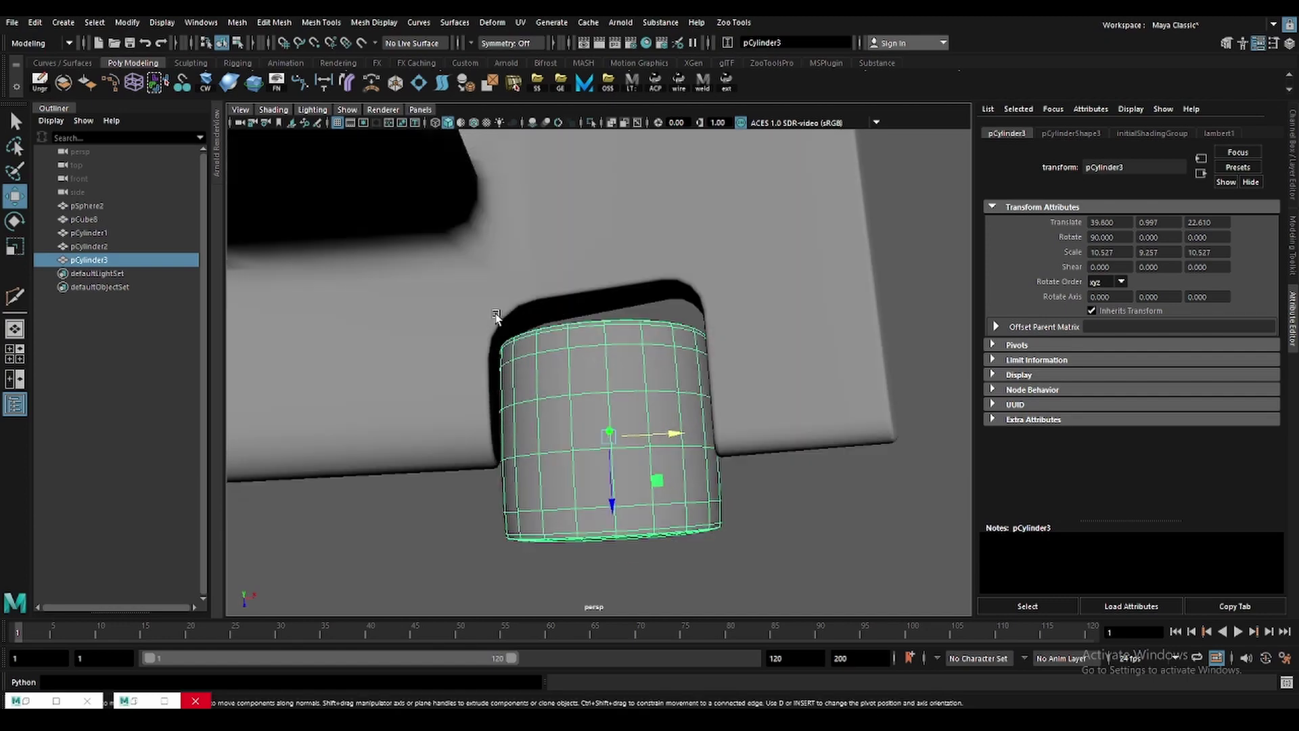
pyautogui.press('space')
# Shrink the rear wheel slightly and fine-tune its size and X position.
pyautogui.press('space')
pyautogui.press('f')
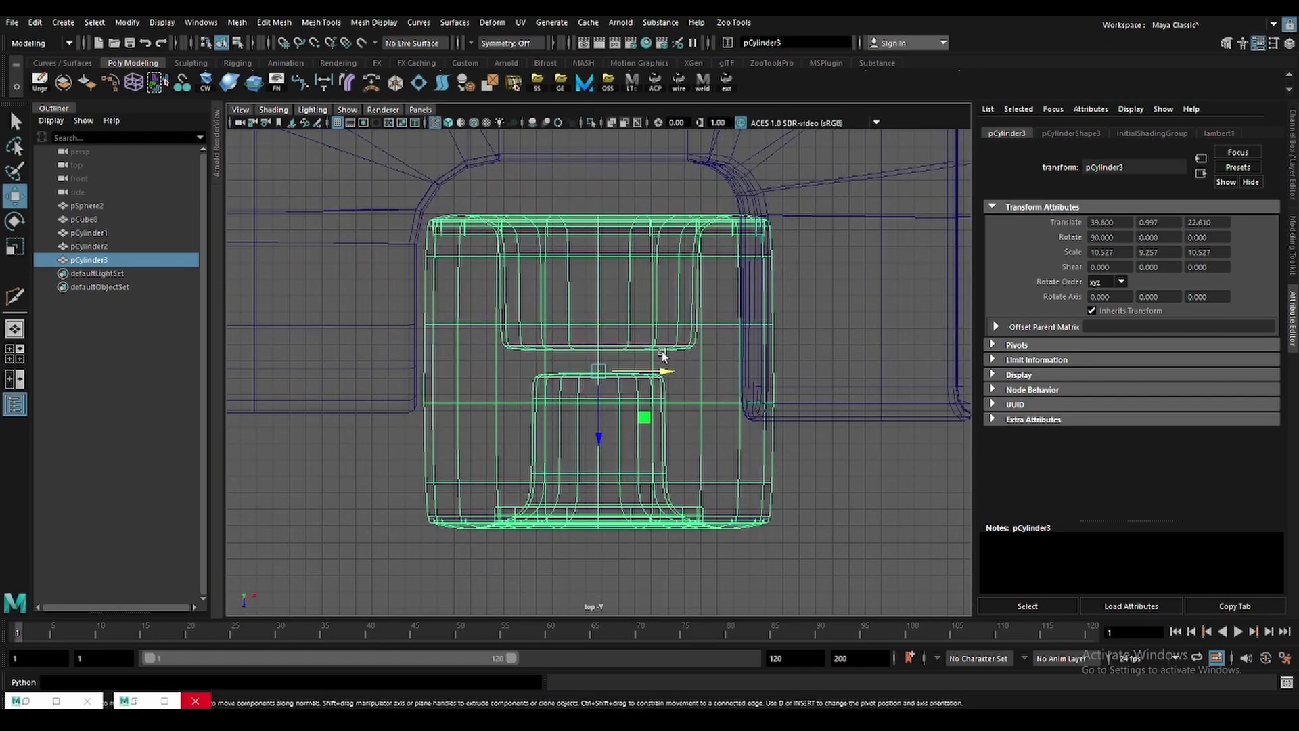
pyautogui.moveTo(604, 367); pyautogui.dragTo(651, 372)
pyautogui.press('w')
pyautogui.press('space')
pyautogui.press('space')
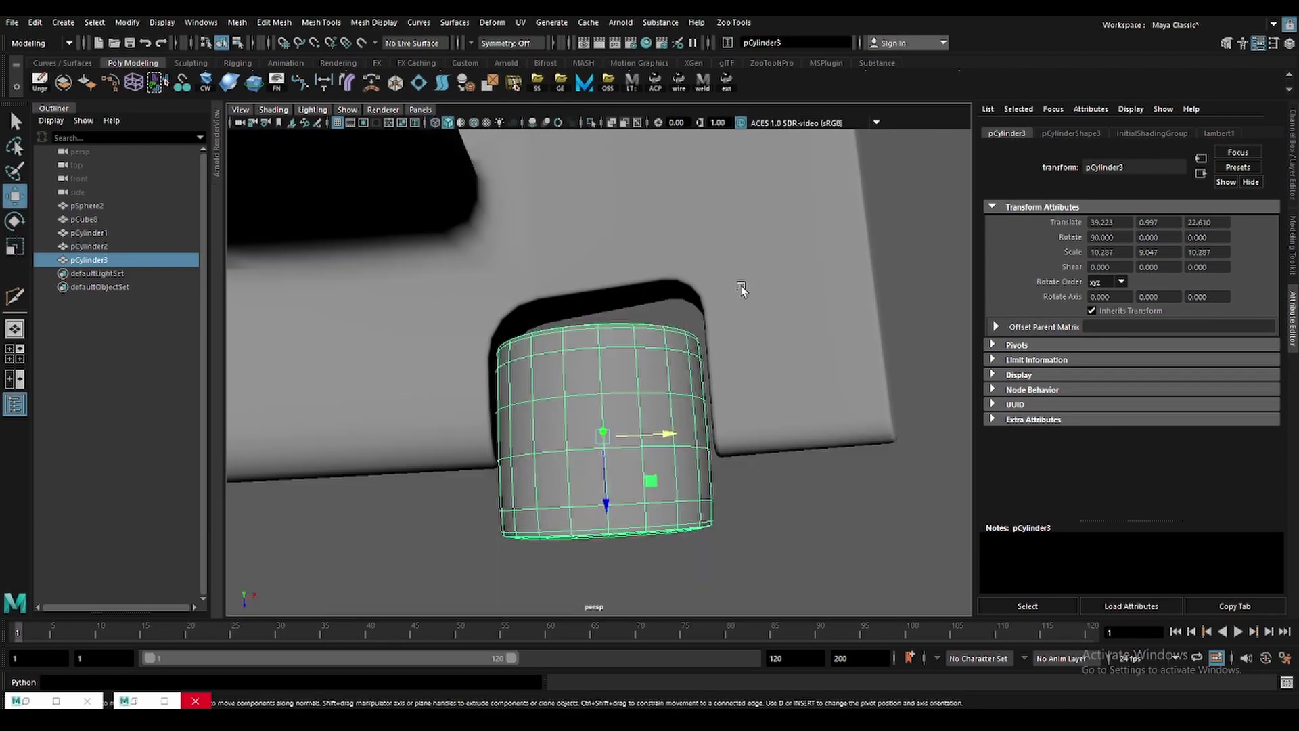
pyautogui.moveTo(770, 435)
pyautogui.keyDown('alt'); pyautogui.mouseDown()
pyautogui.moveTo(650, 387)
pyautogui.moveTo(677, 390)
pyautogui.moveTo(692, 423)
pyautogui.moveTo(670, 405)
pyautogui.mouseUp(); pyautogui.keyUp('alt')
pyautogui.press('r')
pyautogui.press('w')
pyautogui.press('r')
pyautogui.press('w')
pyautogui.moveTo(670, 405)
pyautogui.keyDown('alt'); pyautogui.mouseDown()
pyautogui.moveTo(676, 434)
pyautogui.moveTo(778, 450)
pyautogui.mouseUp(); pyautogui.keyUp('alt')
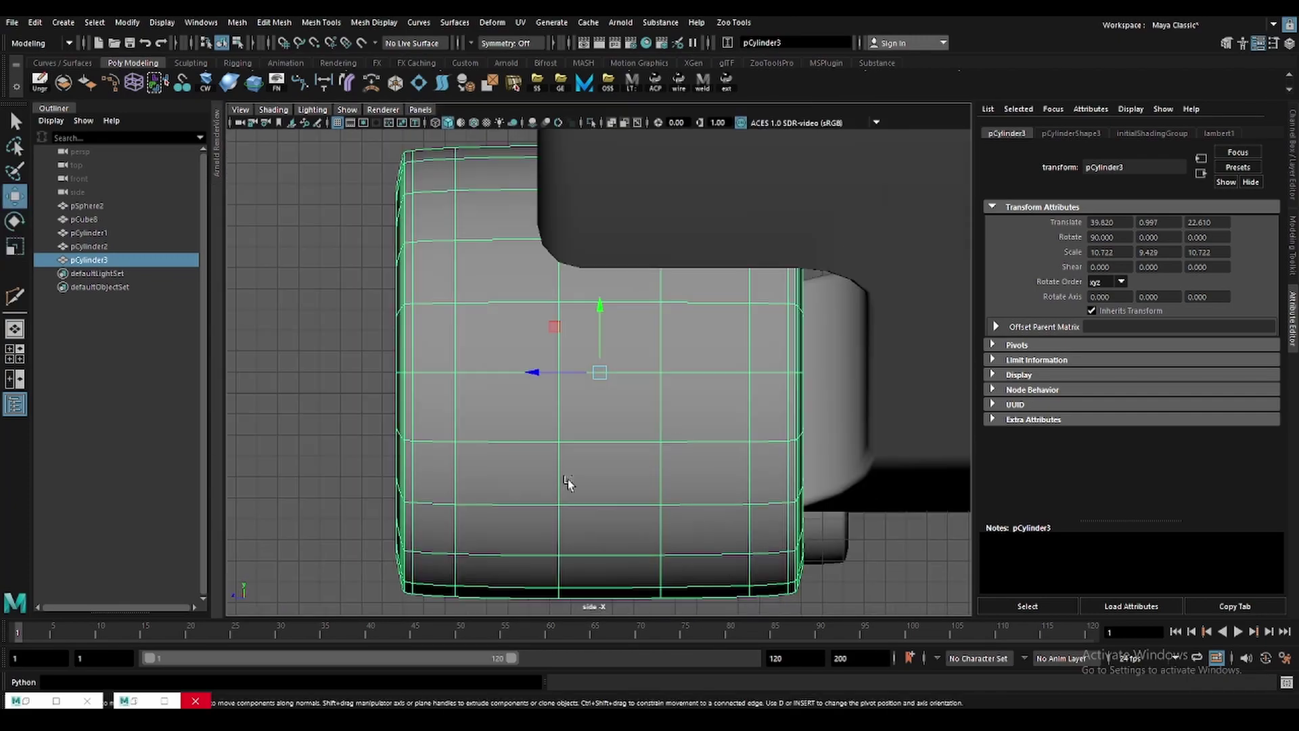
# Raise the rear wheel to Y 2.879 so it lines up with the body.
pyautogui.keyDown('alt'); pyautogui.moveTo(569, 485); pyautogui.dragTo(515, 470); pyautogui.keyUp('alt')
pyautogui.press('4')
pyautogui.moveTo(609, 320); pyautogui.dragTo(607, 279)
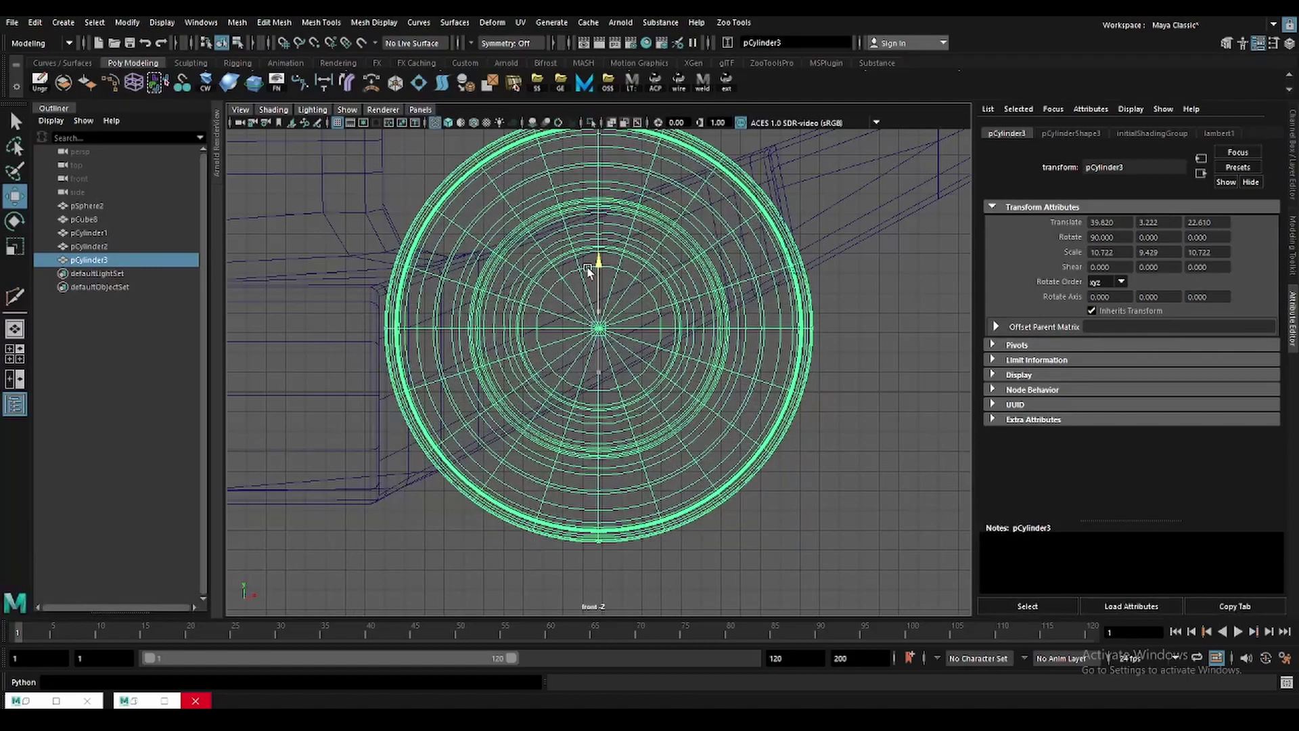
pyautogui.press('space')
pyautogui.moveTo(731, 256)
pyautogui.keyDown('alt'); pyautogui.mouseDown()
pyautogui.moveTo(733, 336)
pyautogui.moveTo(778, 264)
pyautogui.mouseUp(); pyautogui.keyUp('alt')
pyautogui.press('space')
# Move the body vertices of the rear arm along X.
pyautogui.press('space')
pyautogui.press('F9')
pyautogui.moveTo(824, 464); pyautogui.dragTo(665, 264)
pyautogui.press('space')
pyautogui.press('space')
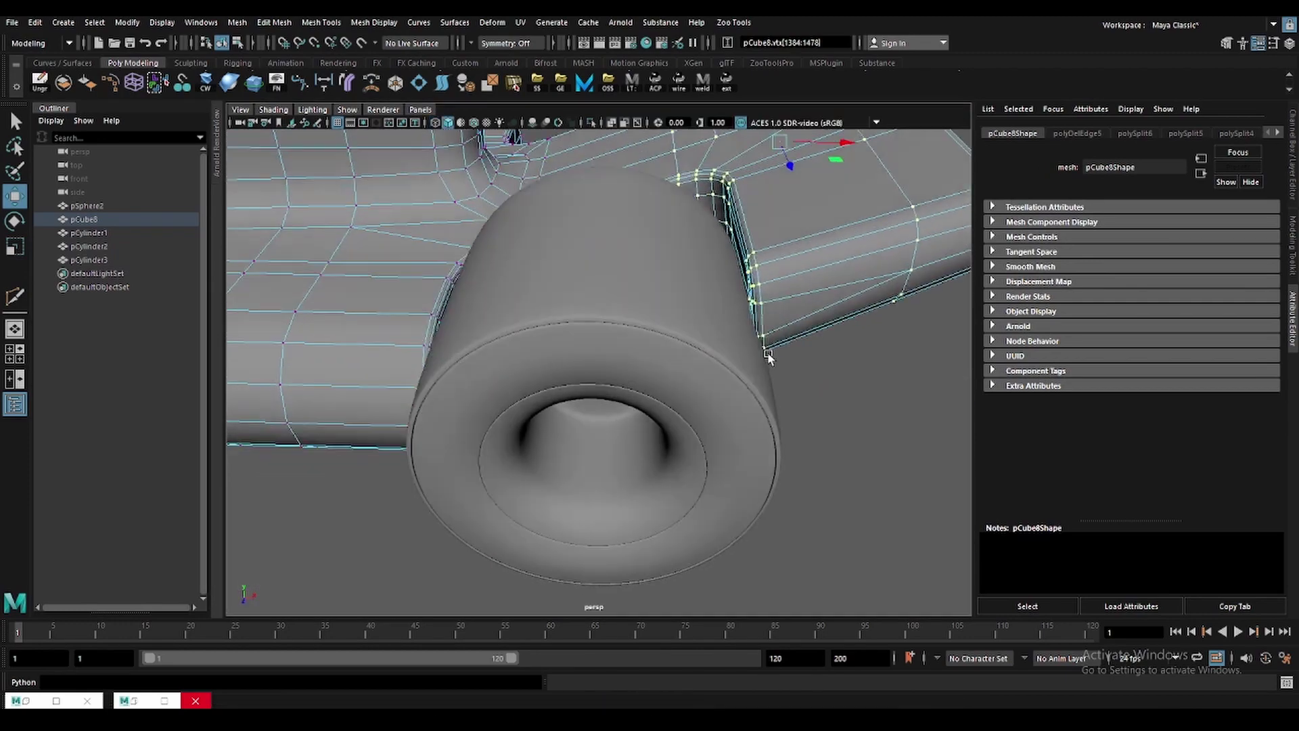
pyautogui.keyDown('alt'); pyautogui.moveTo(812, 272); pyautogui.dragTo(741, 250); pyautogui.keyUp('alt')
pyautogui.press('space')
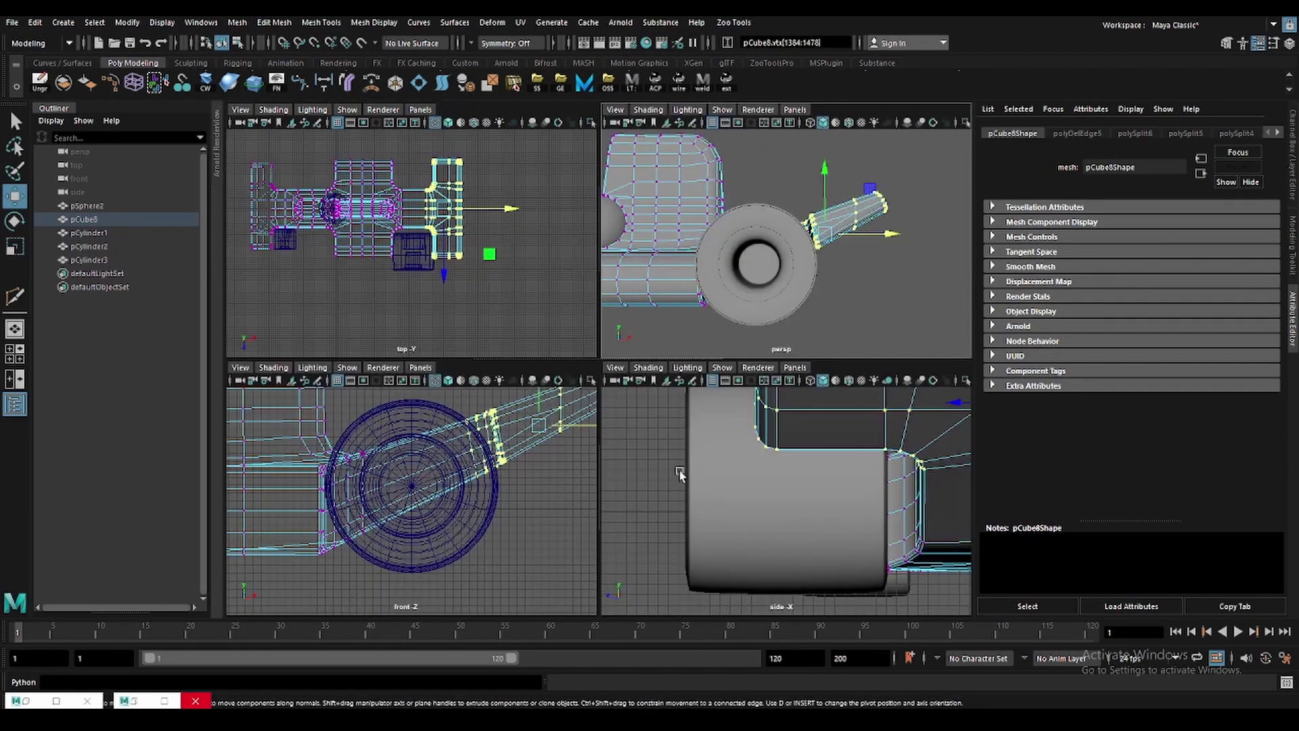
pyautogui.press('space')
pyautogui.moveTo(794, 280); pyautogui.dragTo(797, 281)
# Undo the vertex move, raise the selected body vertices, and select the rear wheel.
pyautogui.hotkey('ctrl', 'z')
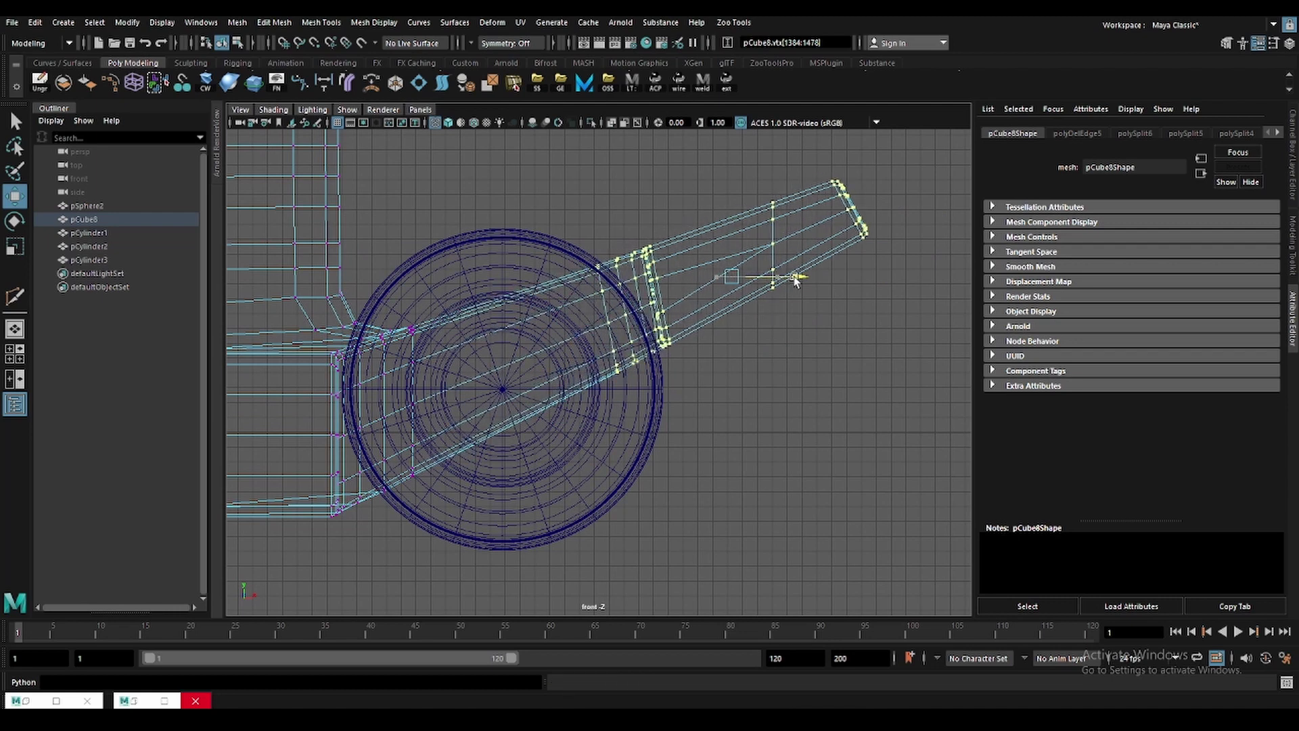
pyautogui.moveTo(735, 213); pyautogui.dragTo(739, 204)
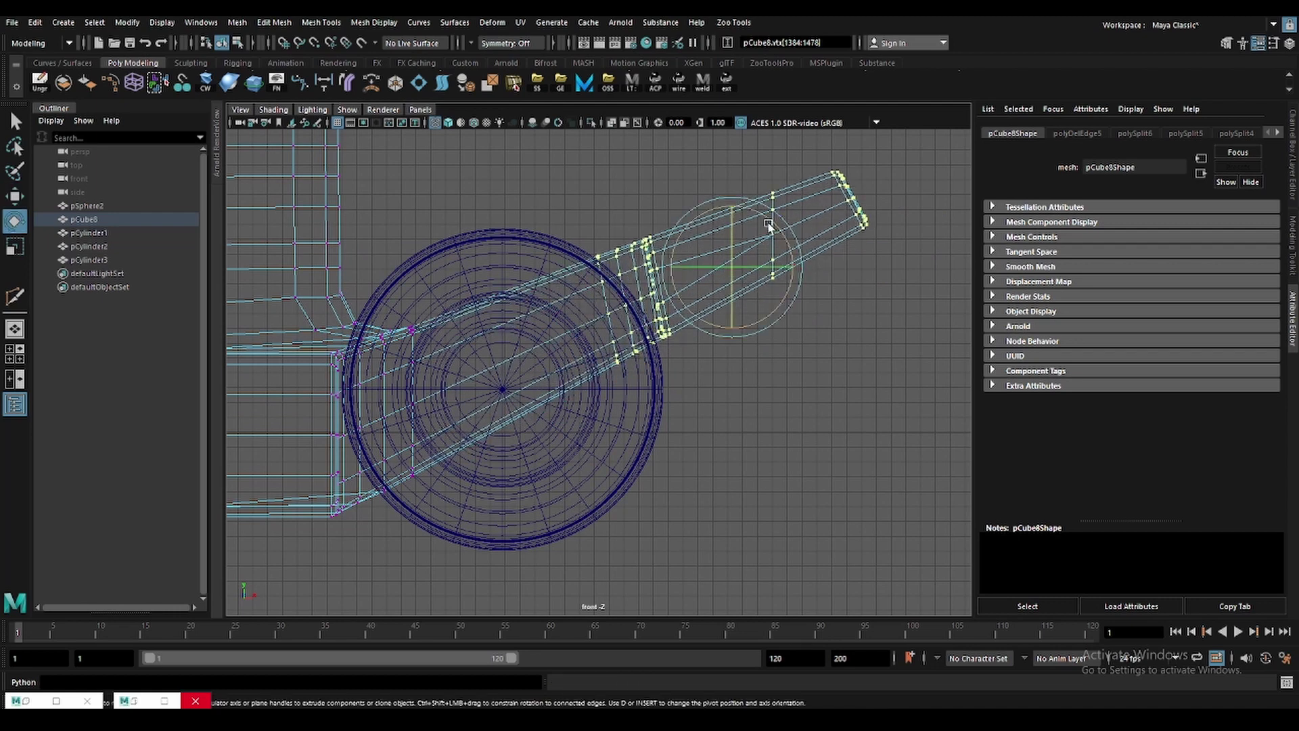
pyautogui.moveTo(769, 225); pyautogui.dragTo(827, 238, button='right')
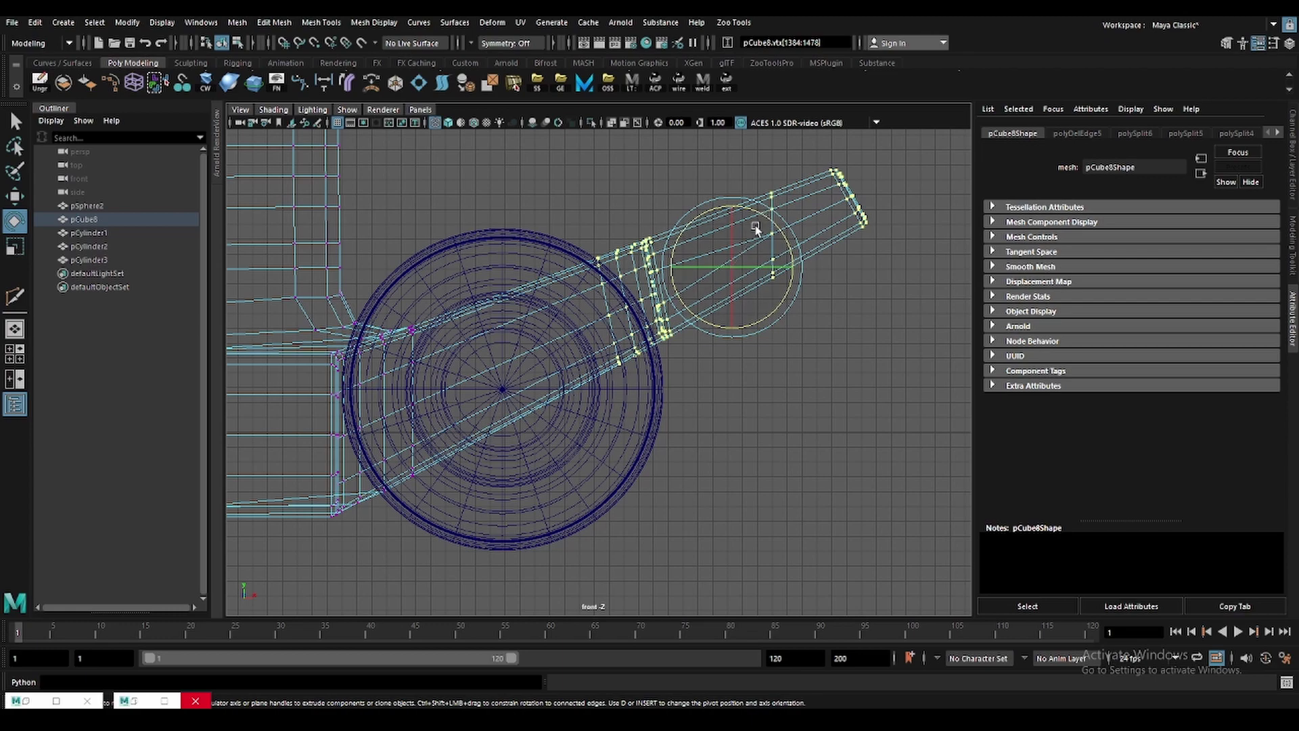
pyautogui.press('w')
pyautogui.click(649, 386)
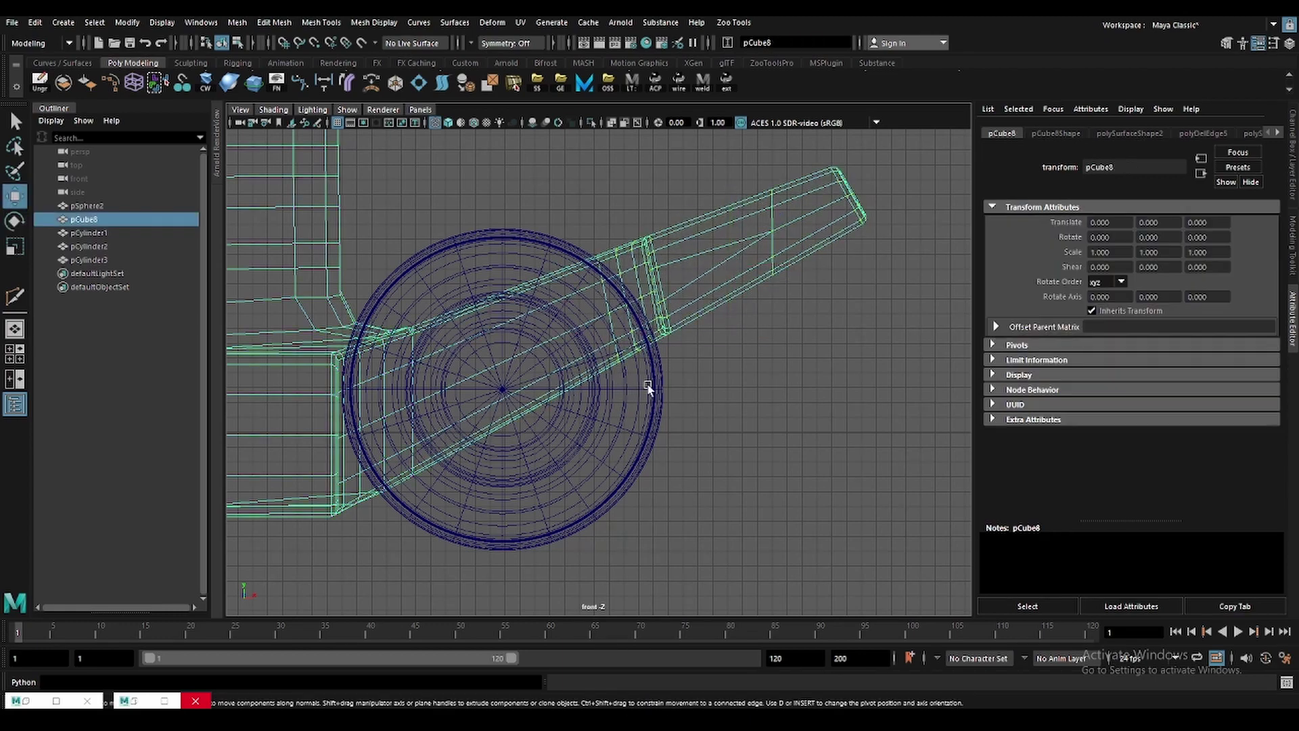
pyautogui.scroll(2, 623, 349)
pyautogui.scroll(2, 625, 343)
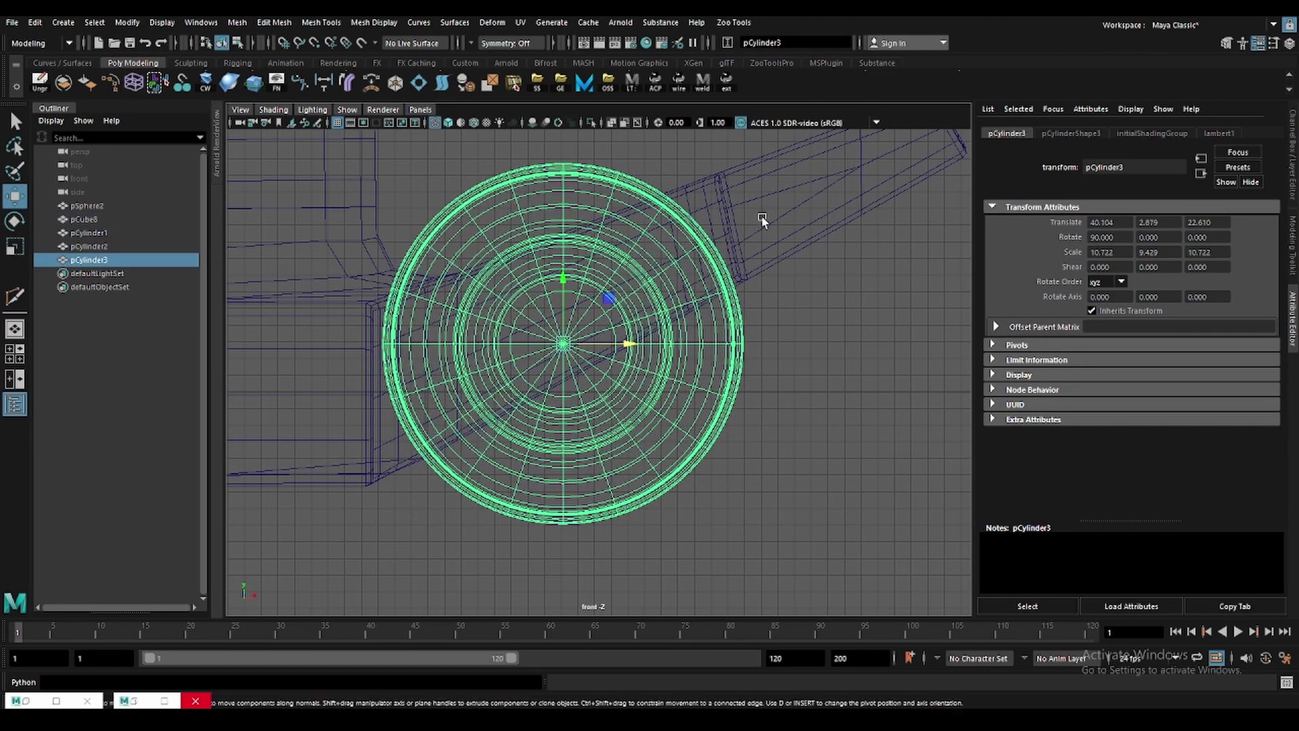
pyautogui.moveTo(764, 223)
pyautogui.keyDown('alt'); pyautogui.mouseDown()
pyautogui.moveTo(601, 282)
pyautogui.moveTo(790, 324)
pyautogui.moveTo(807, 314)
pyautogui.moveTo(902, 354)
pyautogui.moveTo(910, 373)
pyautogui.mouseUp(); pyautogui.keyUp('alt')
# Pull the rear wheel in along Z and nudge it to Translate X 40.203, then select the body.
pyautogui.moveTo(675, 415); pyautogui.dragTo(719, 413)
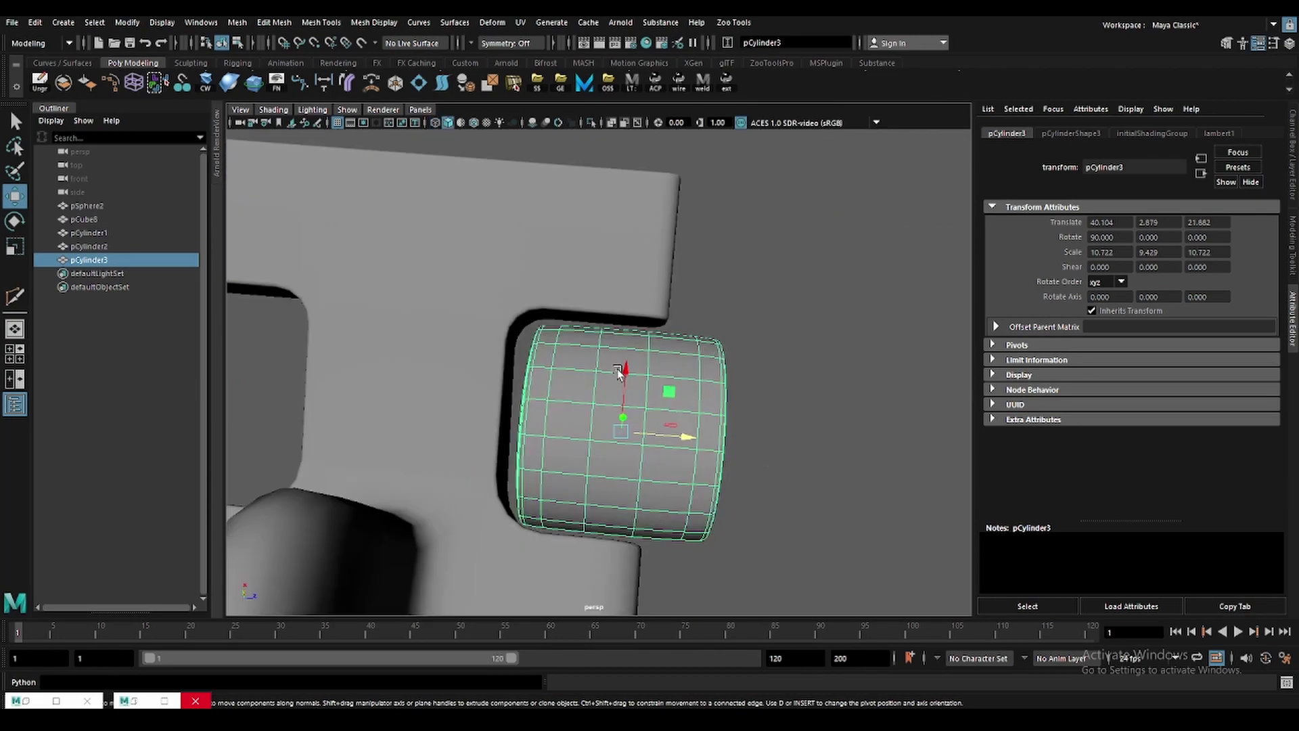
pyautogui.click(660, 237)
pyautogui.press('e')
pyautogui.rightClick(662, 232)
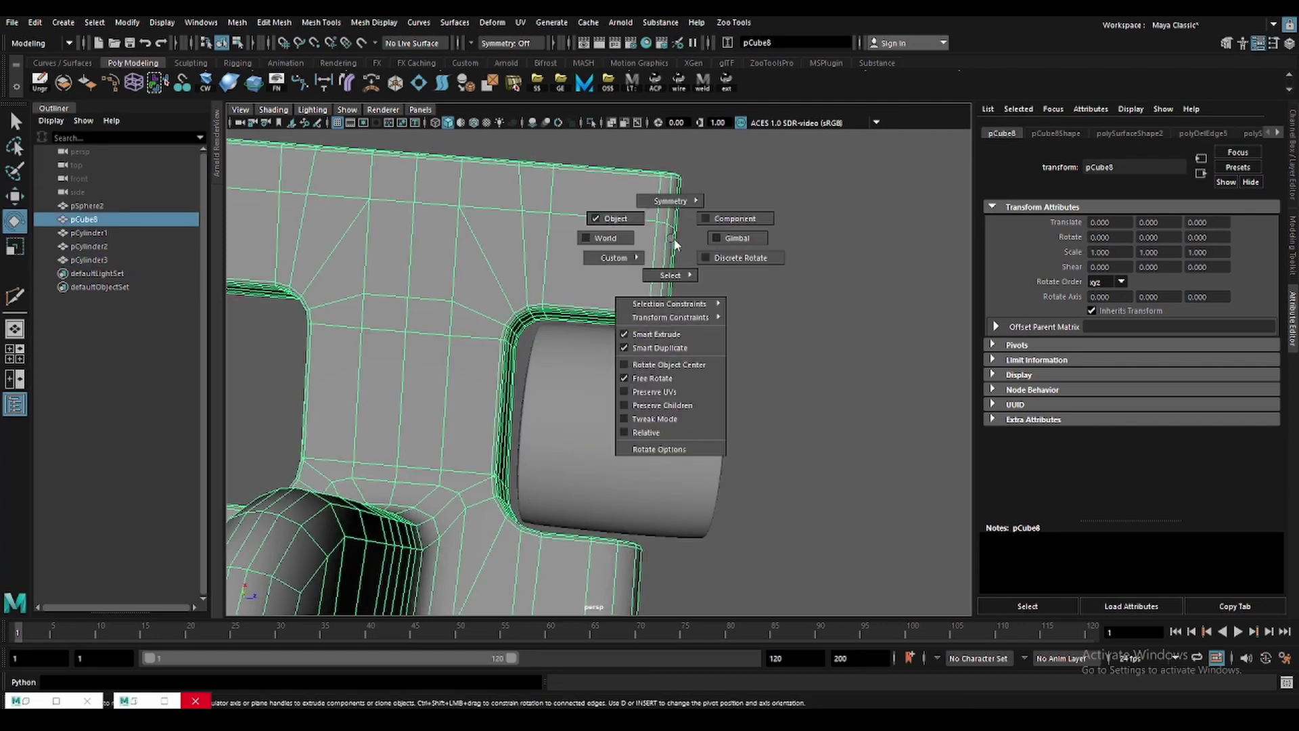
pyautogui.click(656, 391)
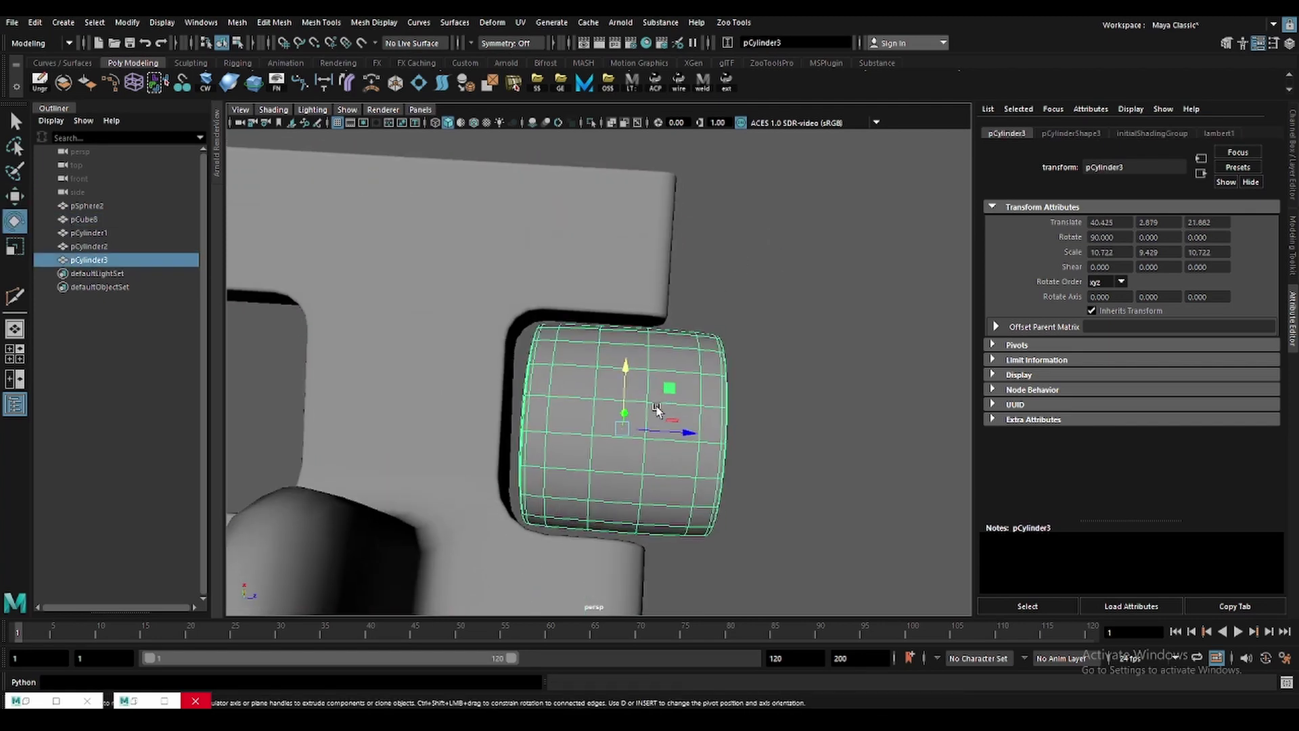
pyautogui.press('r')
pyautogui.moveTo(628, 367); pyautogui.dragTo(630, 369)
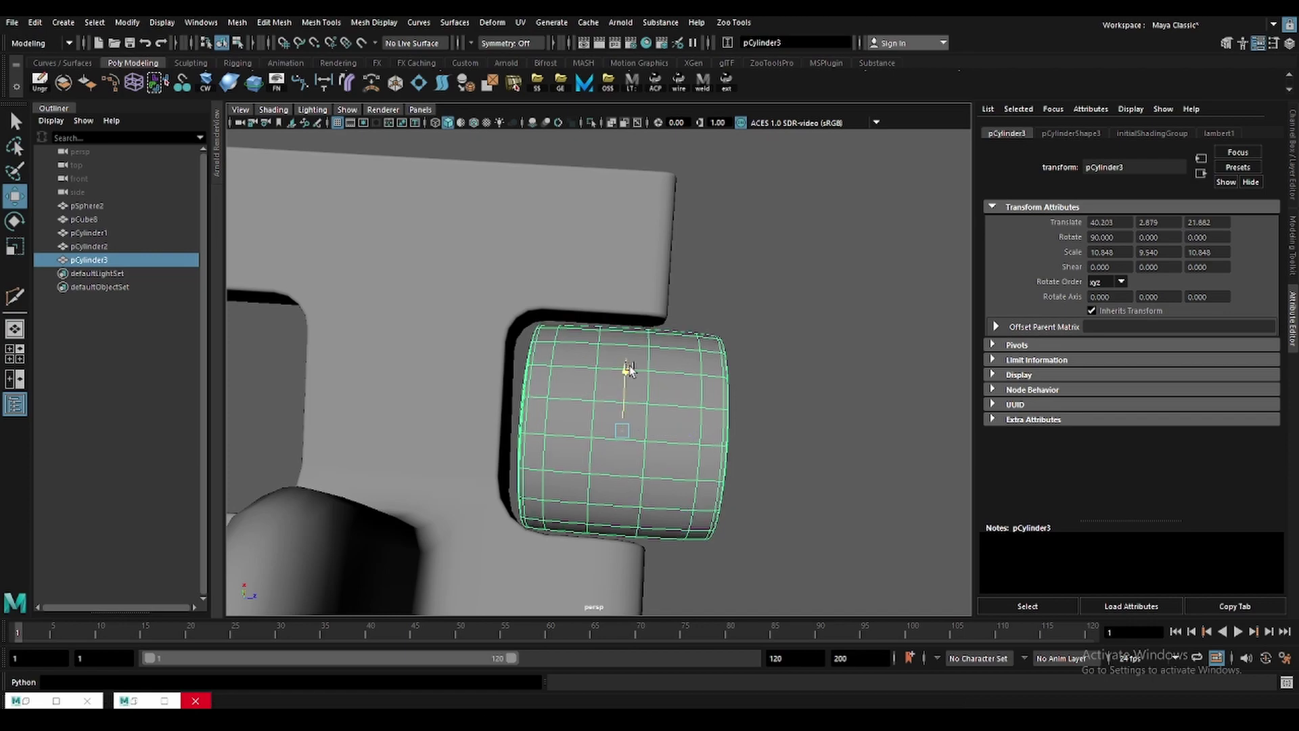
pyautogui.click(473, 334)
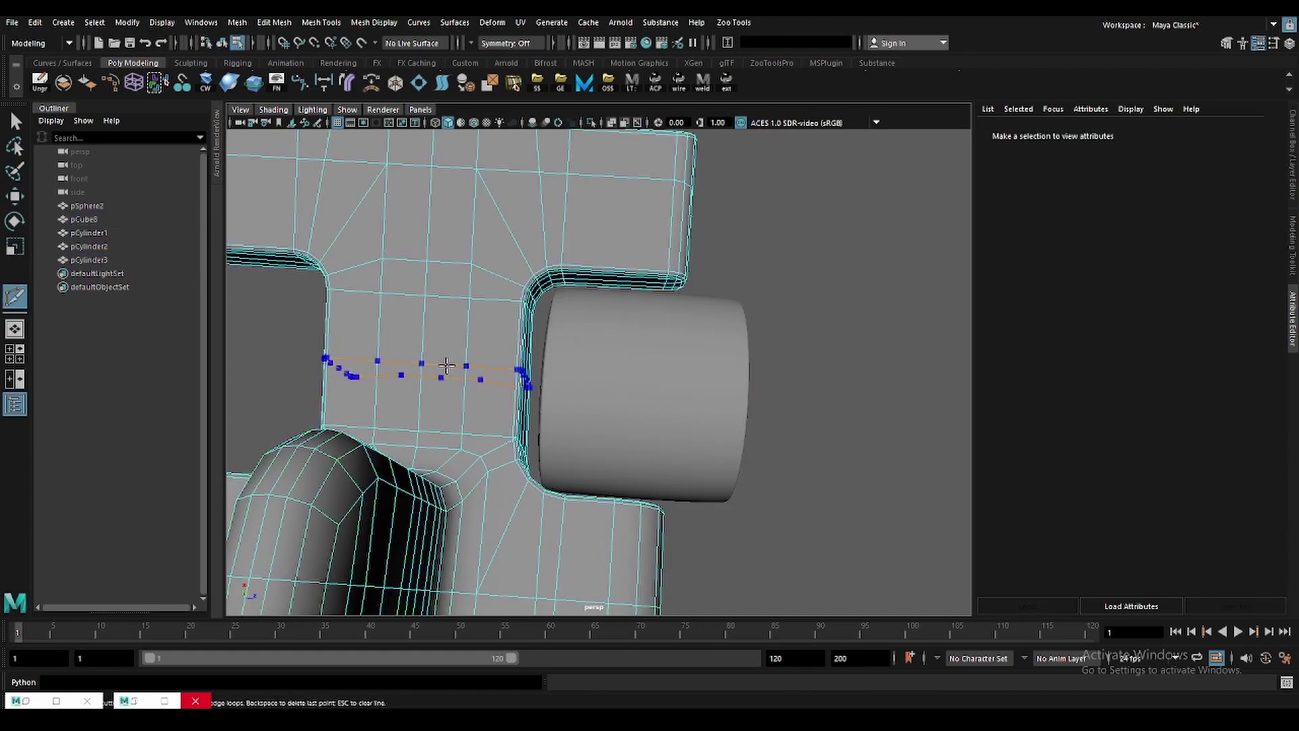
# Delete the bevel edge loop at the body corner, then undo the deletion.
pyautogui.press('w')
pyautogui.keyDown('alt'); pyautogui.moveTo(624, 398); pyautogui.dragTo(534, 389); pyautogui.keyUp('alt')
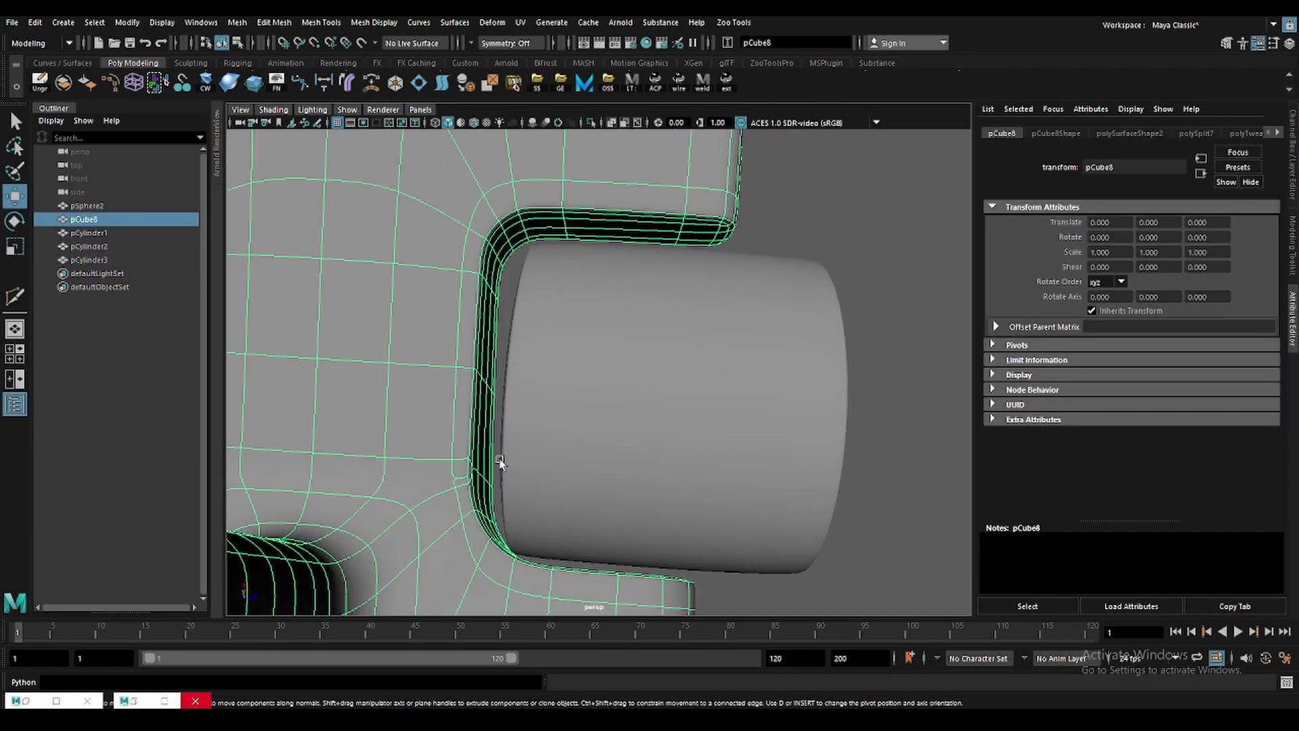
pyautogui.scroll(3, 526, 393)
pyautogui.scroll(3, 525, 392)
pyautogui.press('F10')
pyautogui.doubleClick(427, 374)
pyautogui.press('Delete')
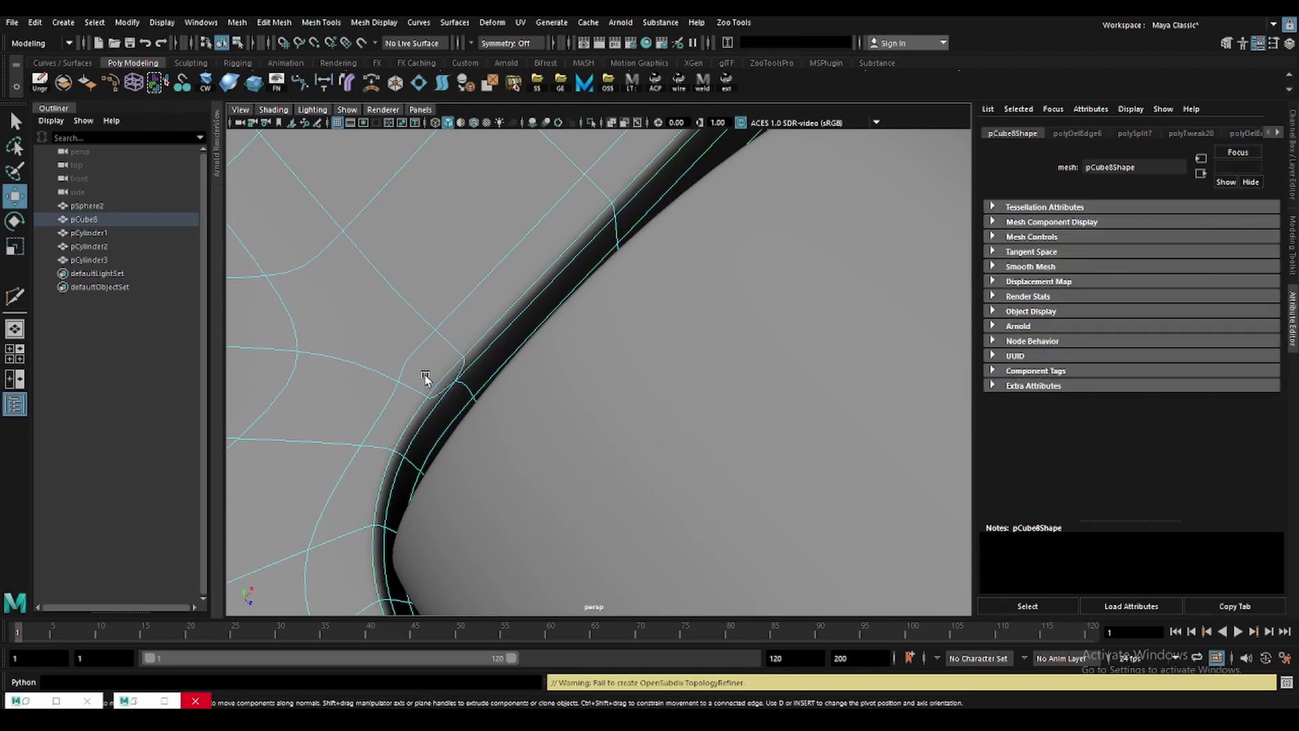
pyautogui.hotkey('ctrl', 'z')
pyautogui.scroll(3, 568, 378)
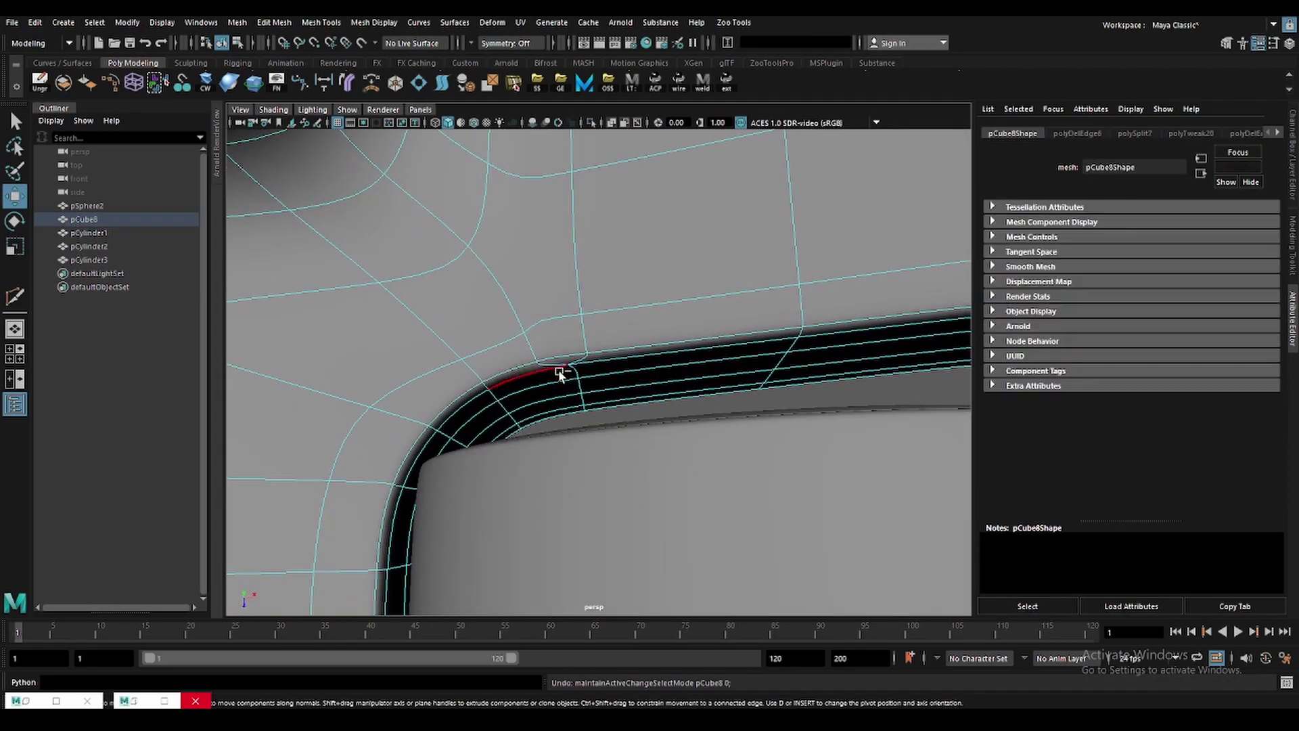
# Target Weld the stray corner vertices together; try Merge to Center and undo it.
pyautogui.click(558, 365)
pyautogui.press('1')
pyautogui.moveTo(603, 369)
pyautogui.keyDown('alt'); pyautogui.mouseDown()
pyautogui.moveTo(537, 363)
pyautogui.moveTo(609, 363)
pyautogui.moveTo(593, 364)
pyautogui.mouseUp(); pyautogui.keyUp('alt')
pyautogui.moveTo(593, 364)
pyautogui.keyDown('alt'); pyautogui.mouseDown()
pyautogui.moveTo(720, 310)
pyautogui.moveTo(511, 342)
pyautogui.moveTo(534, 432)
pyautogui.moveTo(600, 361)
pyautogui.moveTo(688, 324)
pyautogui.mouseUp(); pyautogui.keyUp('alt')
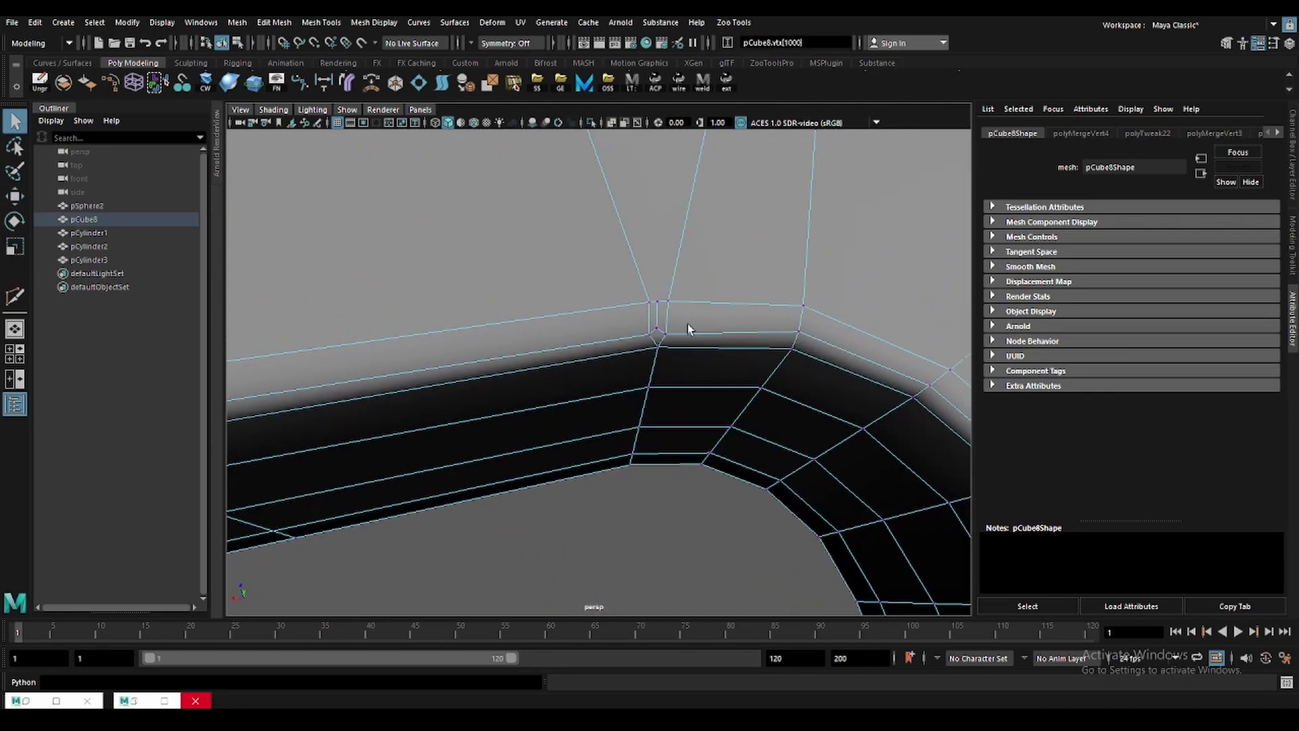
pyautogui.click(656, 298)
pyautogui.hotkey('ctrl', 'z')
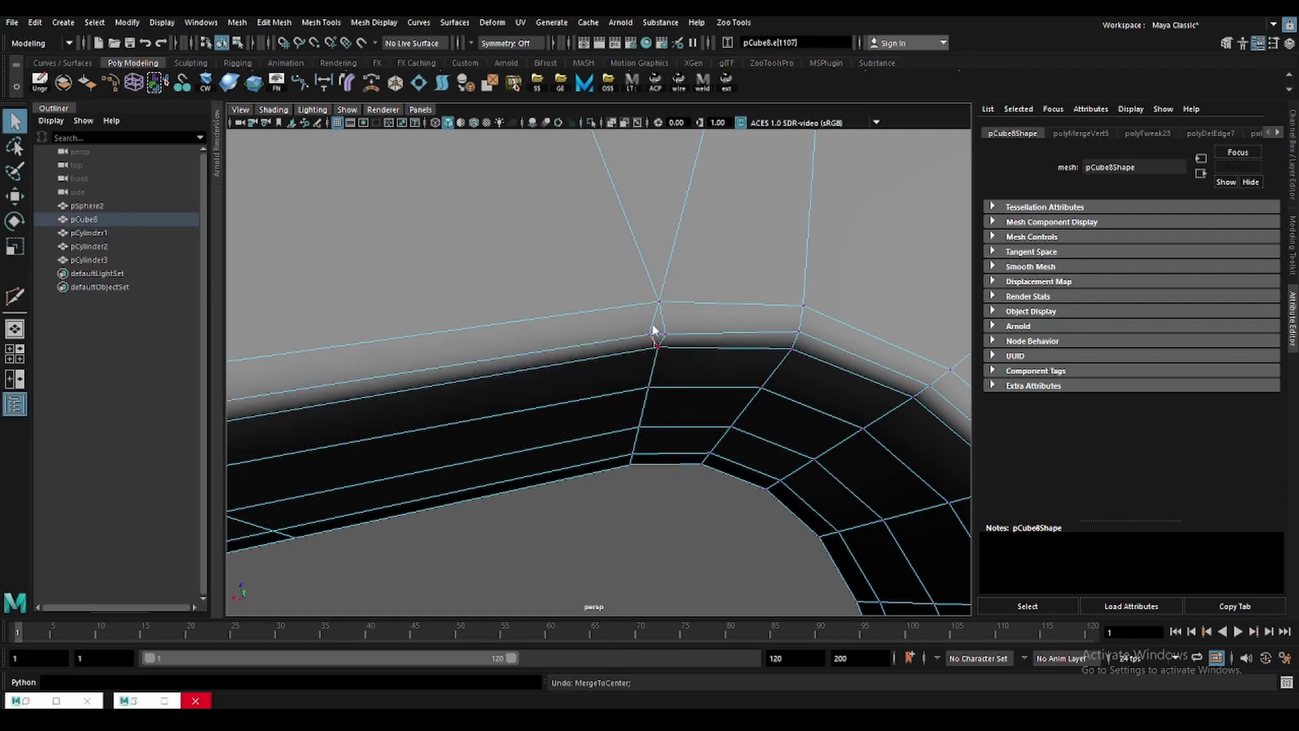
# Return to object mode, then delete a face on the body's side panel beside the front wheel.
pyautogui.press('F8')
pyautogui.moveTo(687, 240)
pyautogui.keyDown('alt'); pyautogui.mouseDown()
pyautogui.moveTo(653, 342)
pyautogui.moveTo(609, 342)
pyautogui.mouseUp(); pyautogui.keyUp('alt')
pyautogui.keyDown('alt'); pyautogui.moveTo(785, 476); pyautogui.dragTo(794, 485); pyautogui.keyUp('alt')
pyautogui.click(714, 453)
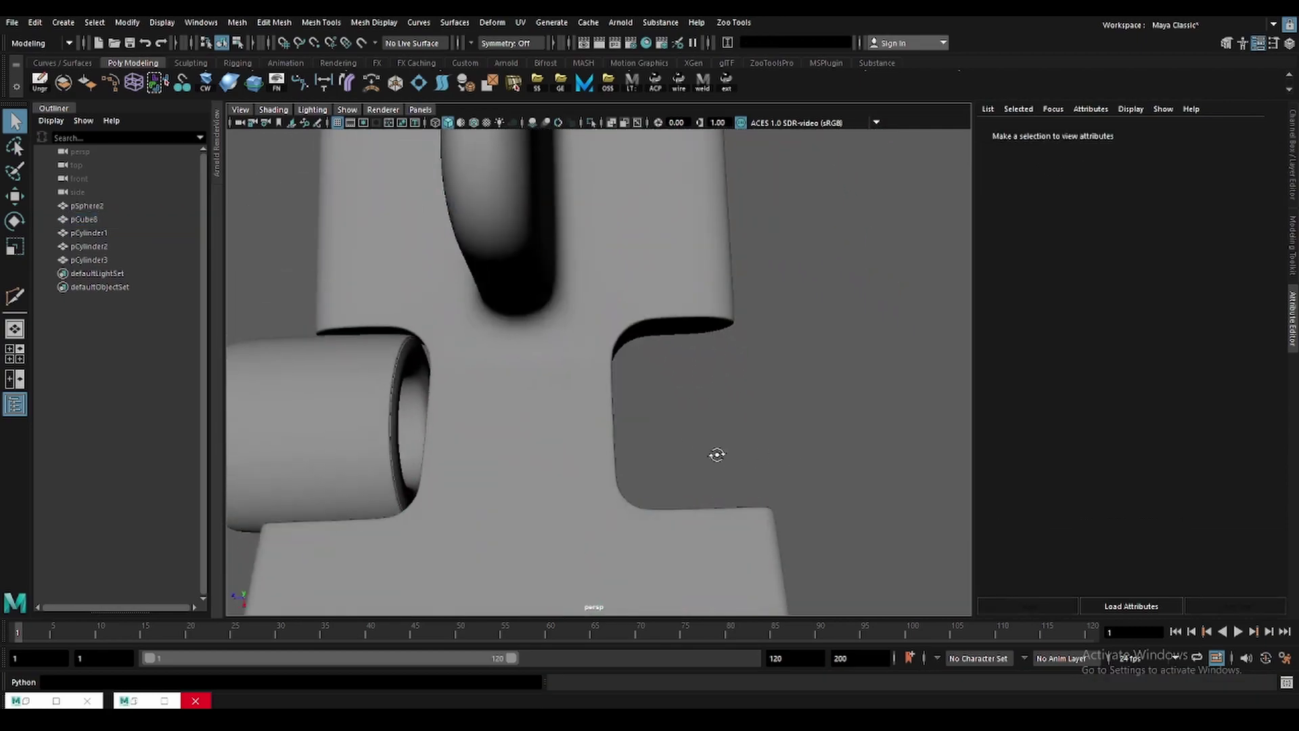
pyautogui.hotkey('ctrl', 'z')
pyautogui.moveTo(714, 452)
pyautogui.keyDown('alt'); pyautogui.mouseDown()
pyautogui.moveTo(676, 290)
pyautogui.moveTo(735, 321)
pyautogui.moveTo(659, 286)
pyautogui.moveTo(588, 348)
pyautogui.mouseUp(); pyautogui.keyUp('alt')
pyautogui.press('F11')
pyautogui.scroll(5, 503, 324)
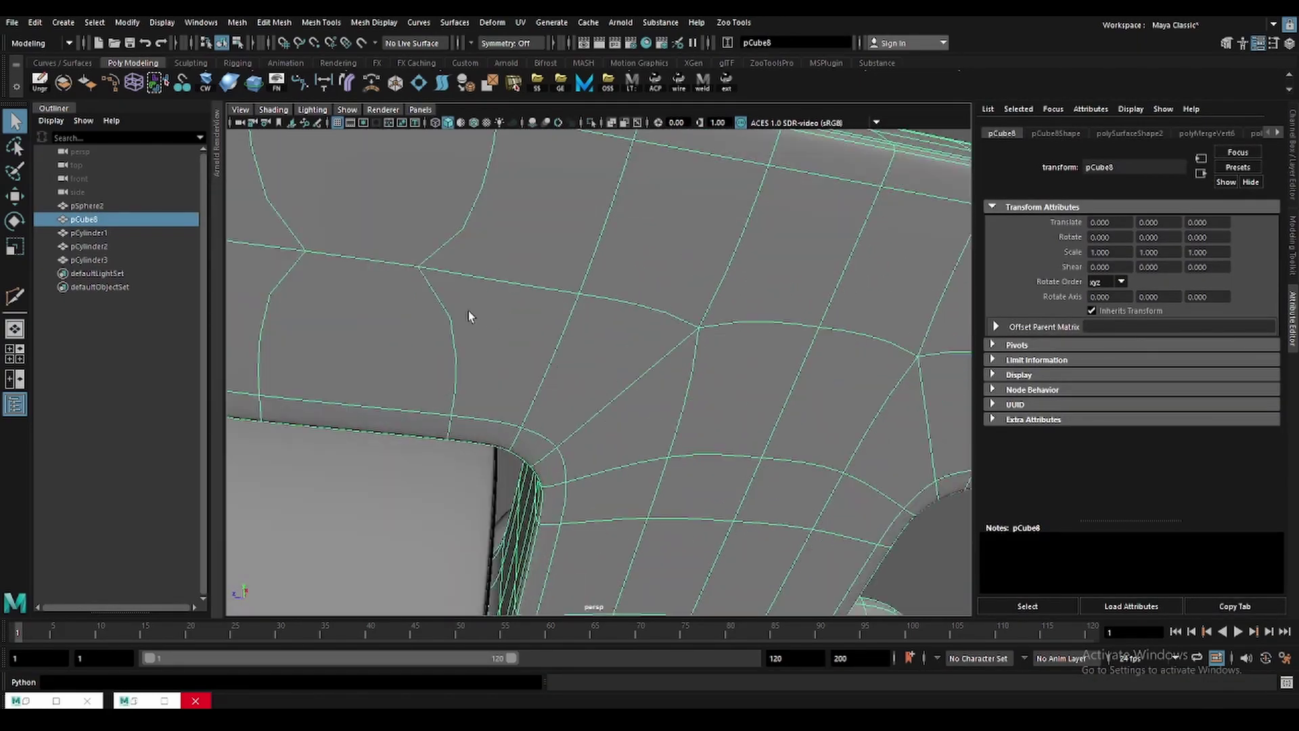
pyautogui.click(375, 308)
pyautogui.press('Delete')
# Delete the messy patch of faces on the body's side and select the hole's border edges.
pyautogui.moveTo(374, 287)
pyautogui.keyDown('alt'); pyautogui.mouseDown()
pyautogui.moveTo(442, 321)
pyautogui.moveTo(489, 375)
pyautogui.moveTo(618, 415)
pyautogui.moveTo(601, 491)
pyautogui.moveTo(518, 391)
pyautogui.moveTo(530, 356)
pyautogui.mouseUp(); pyautogui.keyUp('alt')
pyautogui.scroll(-5, 495, 334)
pyautogui.press('F8')
pyautogui.press('w')
pyautogui.scroll(5, 601, 491)
pyautogui.press('F11')
pyautogui.moveTo(555, 264); pyautogui.dragTo(700, 362)
pyautogui.press('Delete')
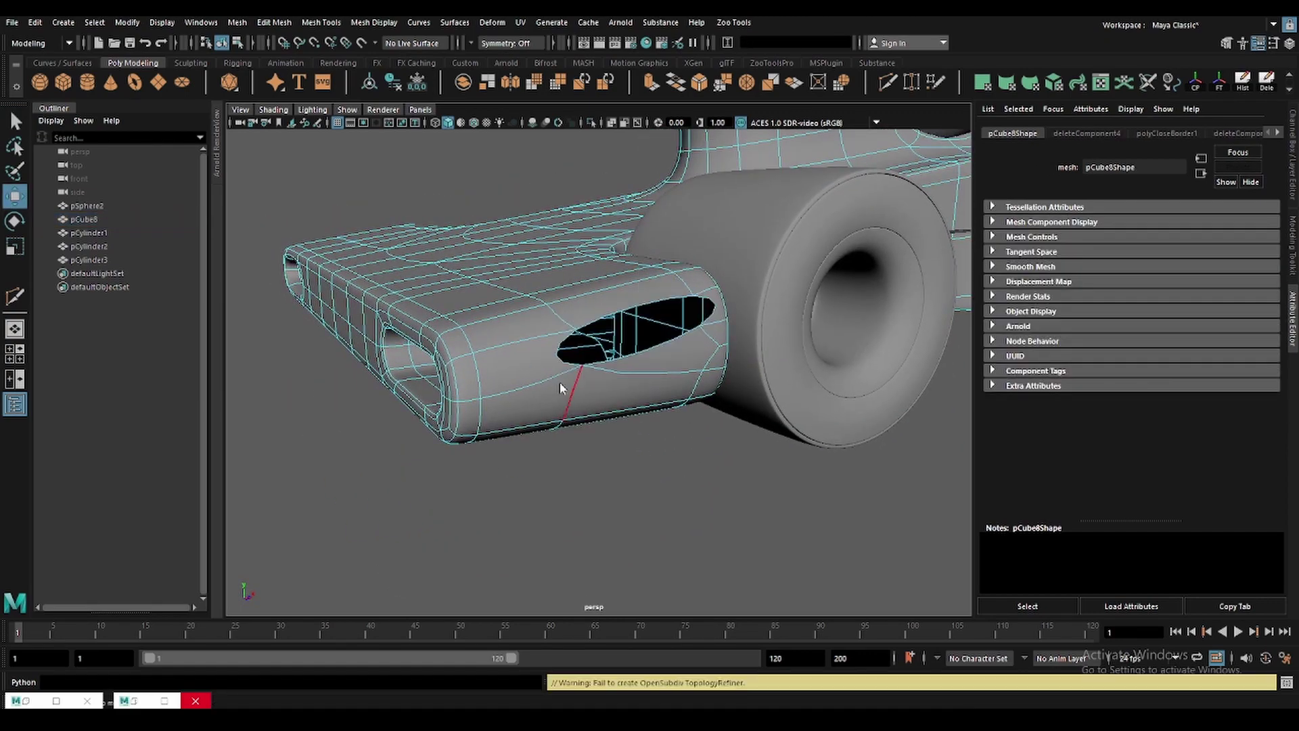
pyautogui.doubleClick(565, 358)
# Delete a bad side face and close the opening with Fill Hole.
pyautogui.moveTo(609, 338)
pyautogui.keyDown('alt'); pyautogui.mouseDown()
pyautogui.moveTo(688, 455)
pyautogui.moveTo(779, 445)
pyautogui.moveTo(574, 386)
pyautogui.moveTo(604, 384)
pyautogui.moveTo(603, 345)
pyautogui.mouseUp(); pyautogui.keyUp('alt')
pyautogui.press('F8')
pyautogui.click(778, 445)
pyautogui.click(573, 386)
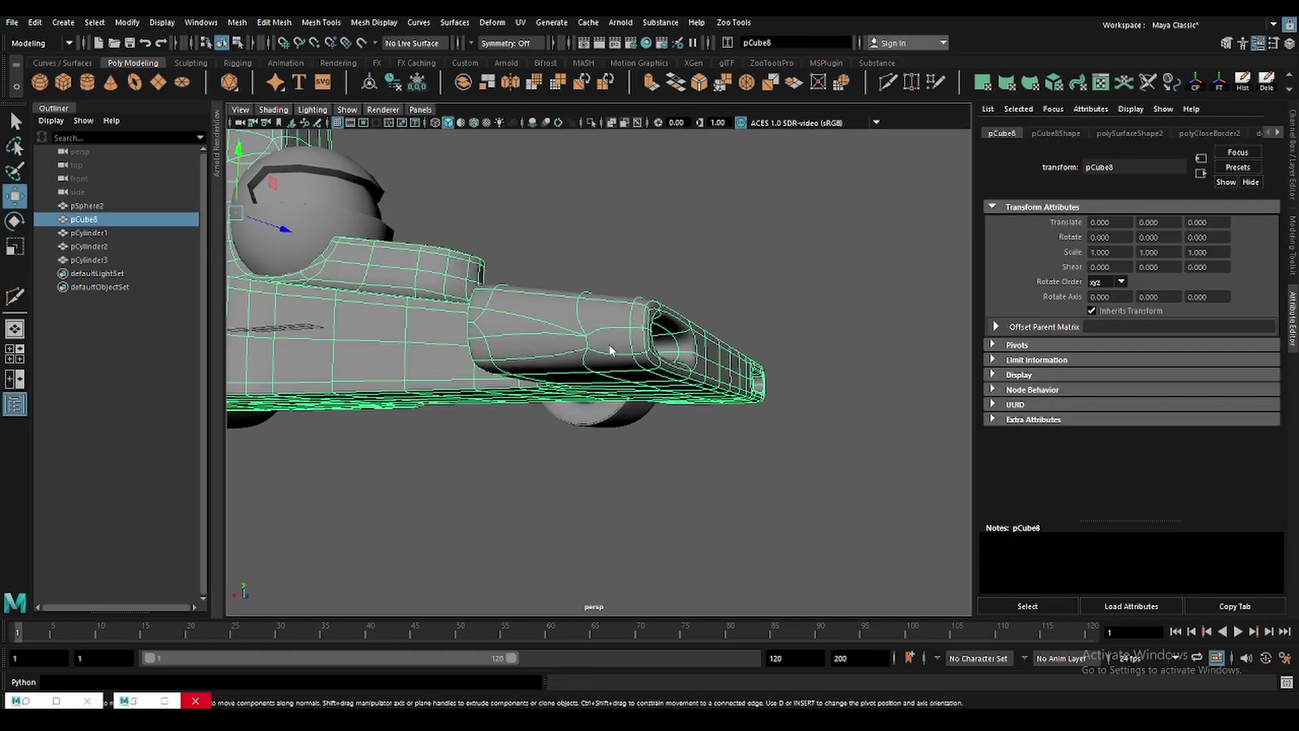
pyautogui.press('F11')
pyautogui.click(603, 337)
pyautogui.press('Delete')
pyautogui.doubleClick(592, 363)
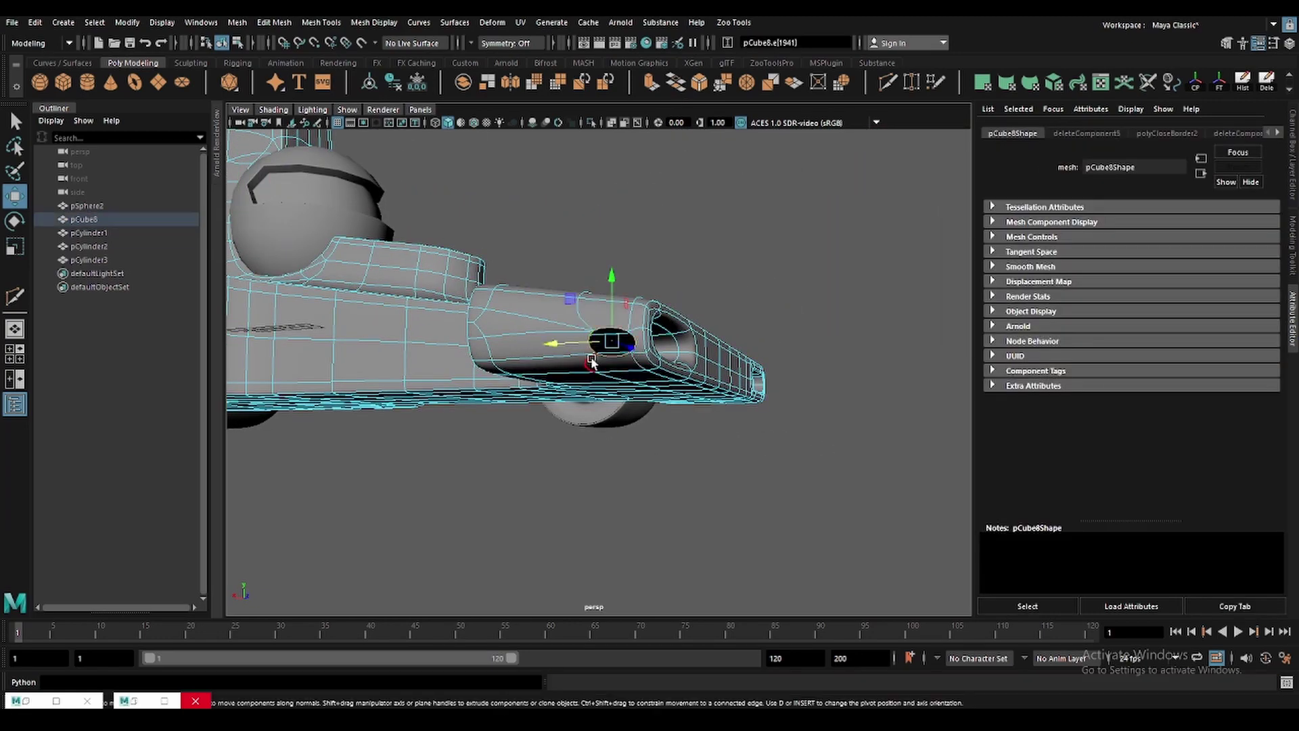
pyautogui.click(675, 84)
pyautogui.click(676, 329)
# Delete the centre face loop so the body splits into left and right halves.
pyautogui.moveTo(676, 329)
pyautogui.keyDown('alt'); pyautogui.mouseDown()
pyautogui.moveTo(524, 394)
pyautogui.moveTo(578, 348)
pyautogui.moveTo(596, 380)
pyautogui.moveTo(568, 366)
pyautogui.moveTo(590, 401)
pyautogui.mouseUp(); pyautogui.keyUp('alt')
pyautogui.click(524, 394)
pyautogui.press('F11')
pyautogui.click(578, 347)
pyautogui.keyDown('shift'); pyautogui.doubleClick(578, 348); pyautogui.keyUp('shift')
pyautogui.press('Delete')
pyautogui.press('4')
pyautogui.doubleClick(564, 371)
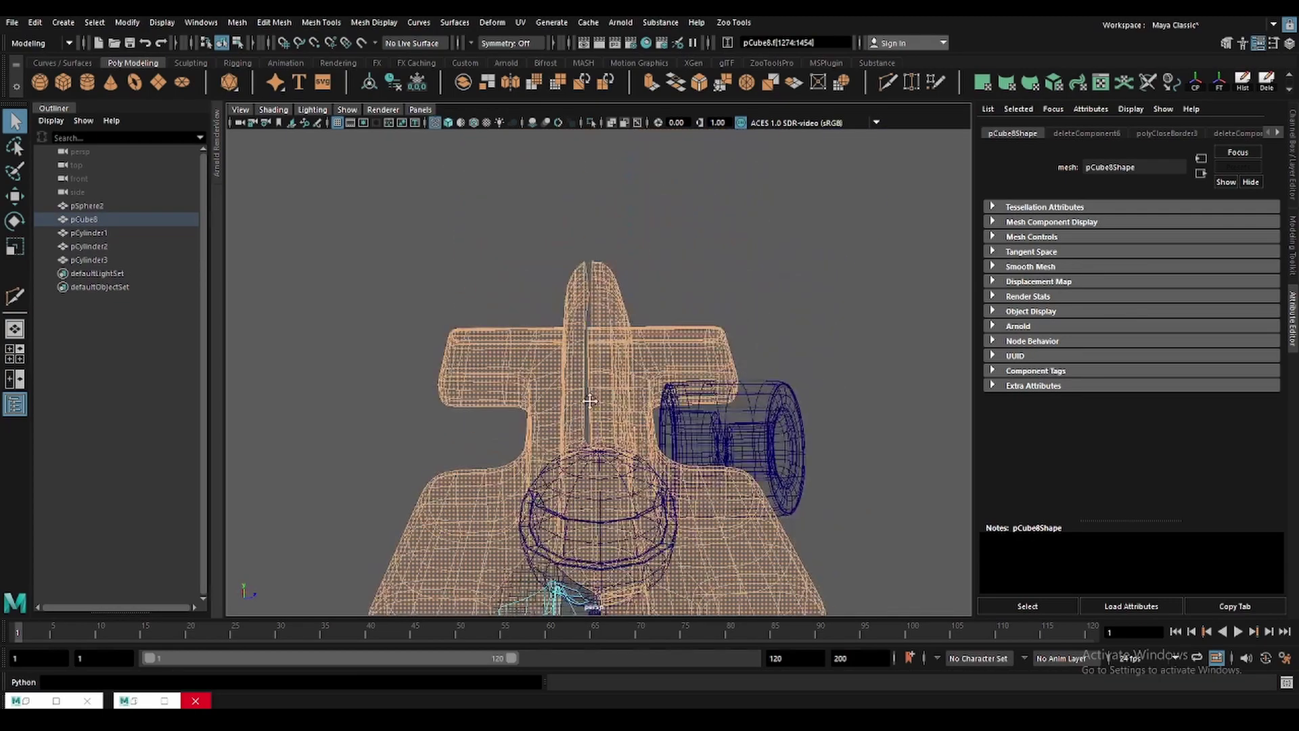
# Isolate the car body and delete the left half's faces.
pyautogui.keyDown('alt'); pyautogui.moveTo(583, 333); pyautogui.dragTo(559, 166); pyautogui.keyUp('alt')
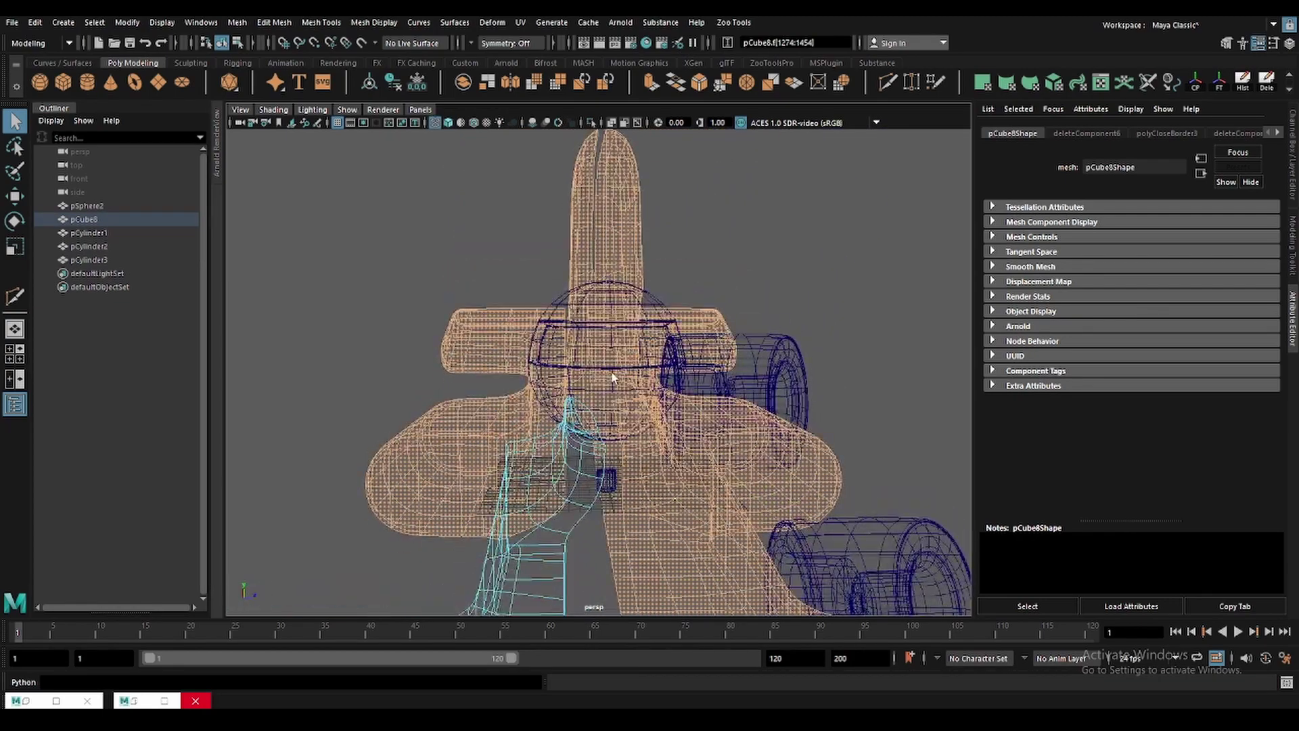
pyautogui.press('5')
pyautogui.press('F8')
pyautogui.click(589, 125)
pyautogui.keyDown('alt'); pyautogui.moveTo(595, 379); pyautogui.dragTo(587, 458); pyautogui.keyUp('alt')
pyautogui.press('F11')
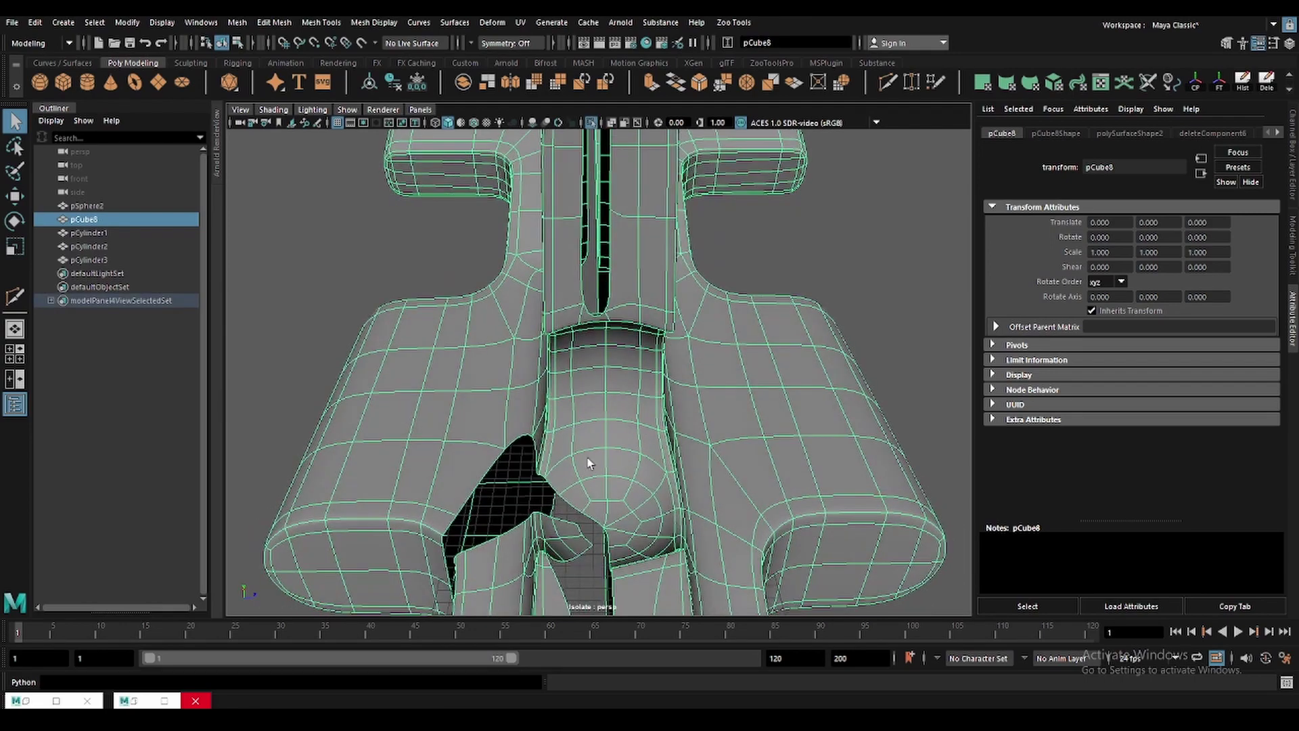
pyautogui.click(595, 488)
pyautogui.click(523, 414)
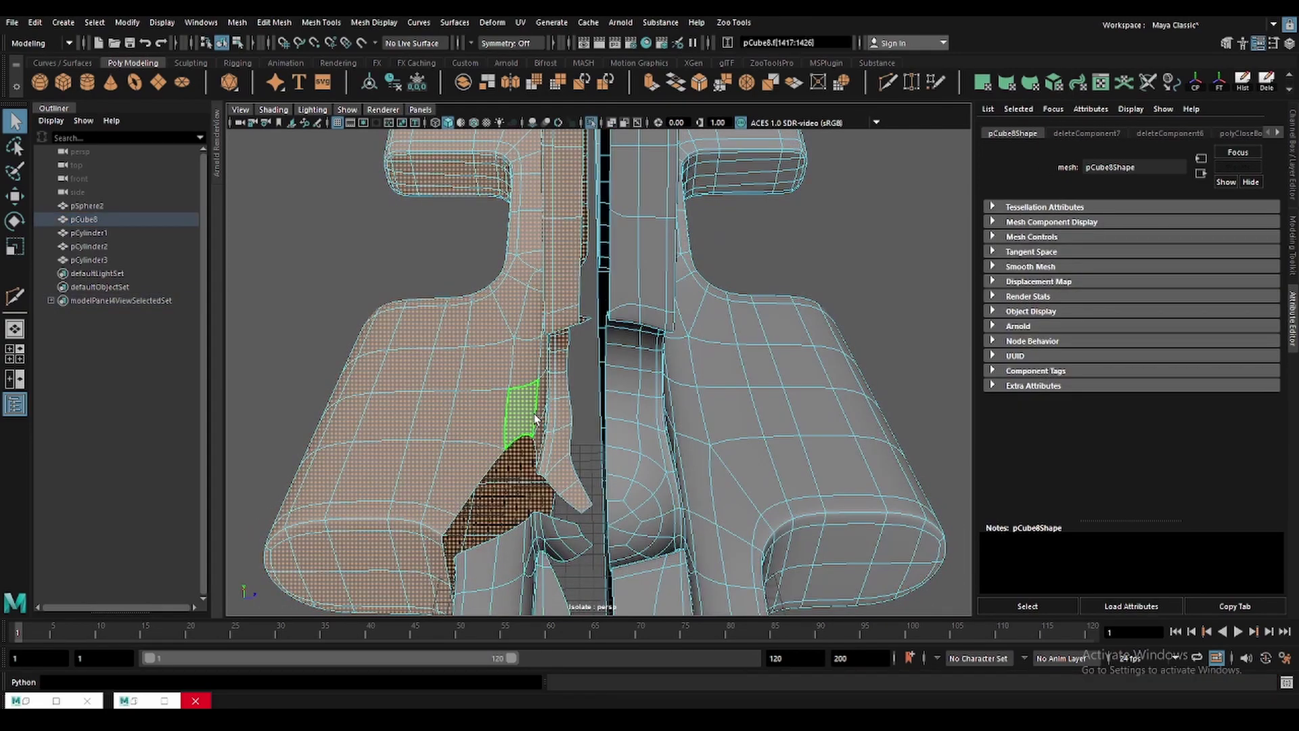
pyautogui.keyDown('alt'); pyautogui.moveTo(522, 414); pyautogui.dragTo(540, 498); pyautogui.keyUp('alt')
pyautogui.hotkey('ctrl', 'd')
pyautogui.press('w')
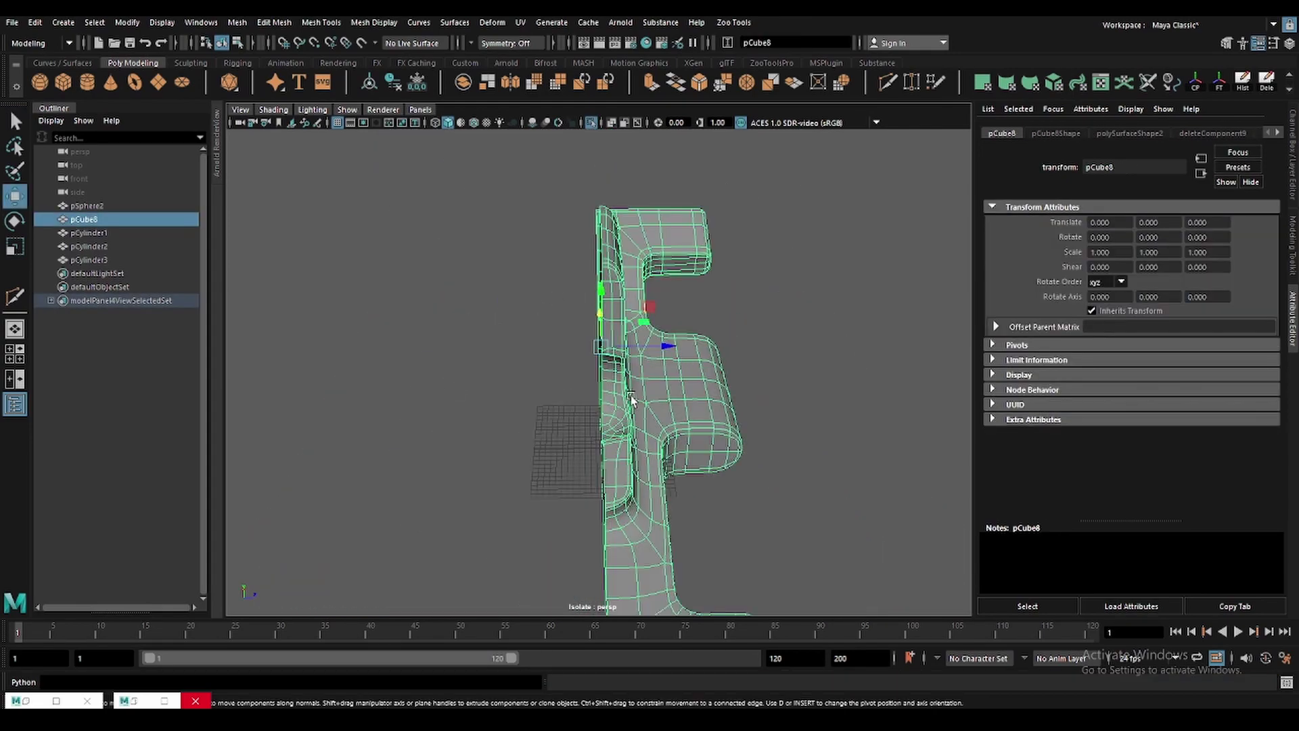
# Duplicate the right half with Scale Z -1 and combine both halves into pCube10.
pyautogui.hotkey('ctrl', 'a')
pyautogui.write('-1')
pyautogui.press('Return')
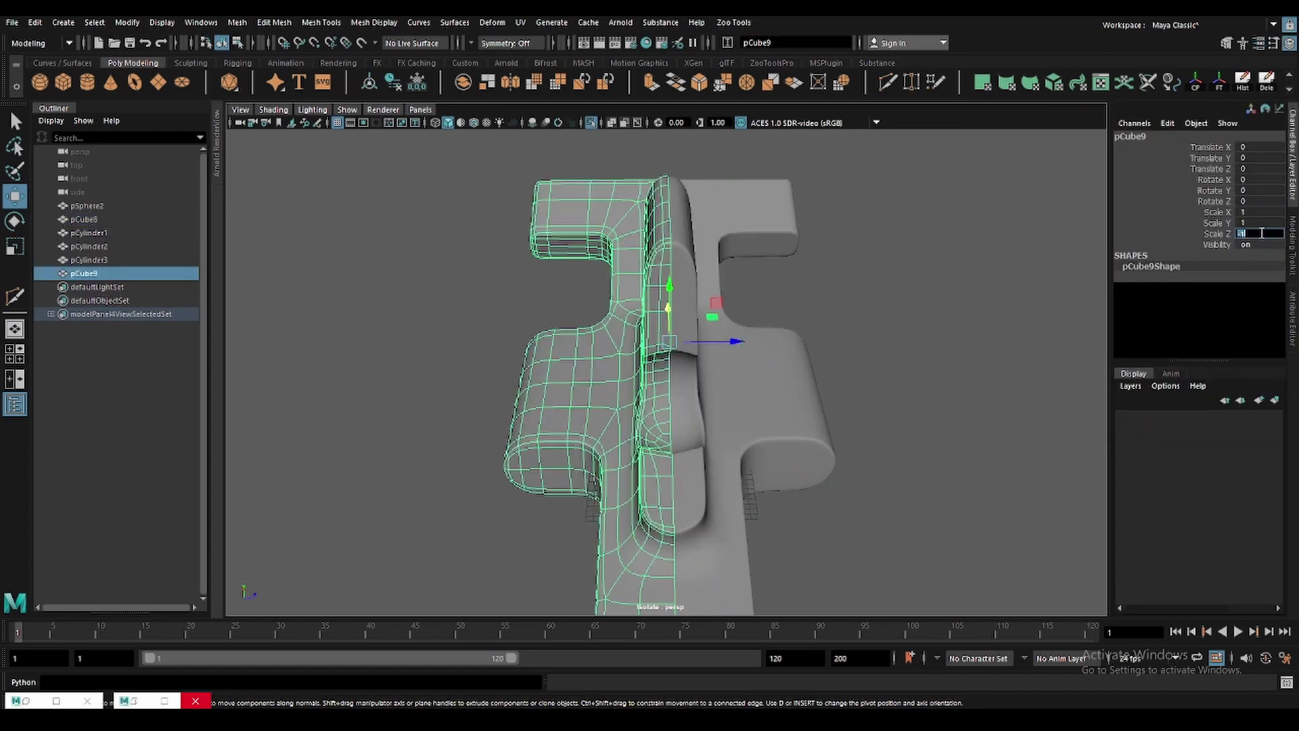
pyautogui.keyDown('shift'); pyautogui.click(697, 271); pyautogui.keyUp('shift')
pyautogui.click(463, 81)
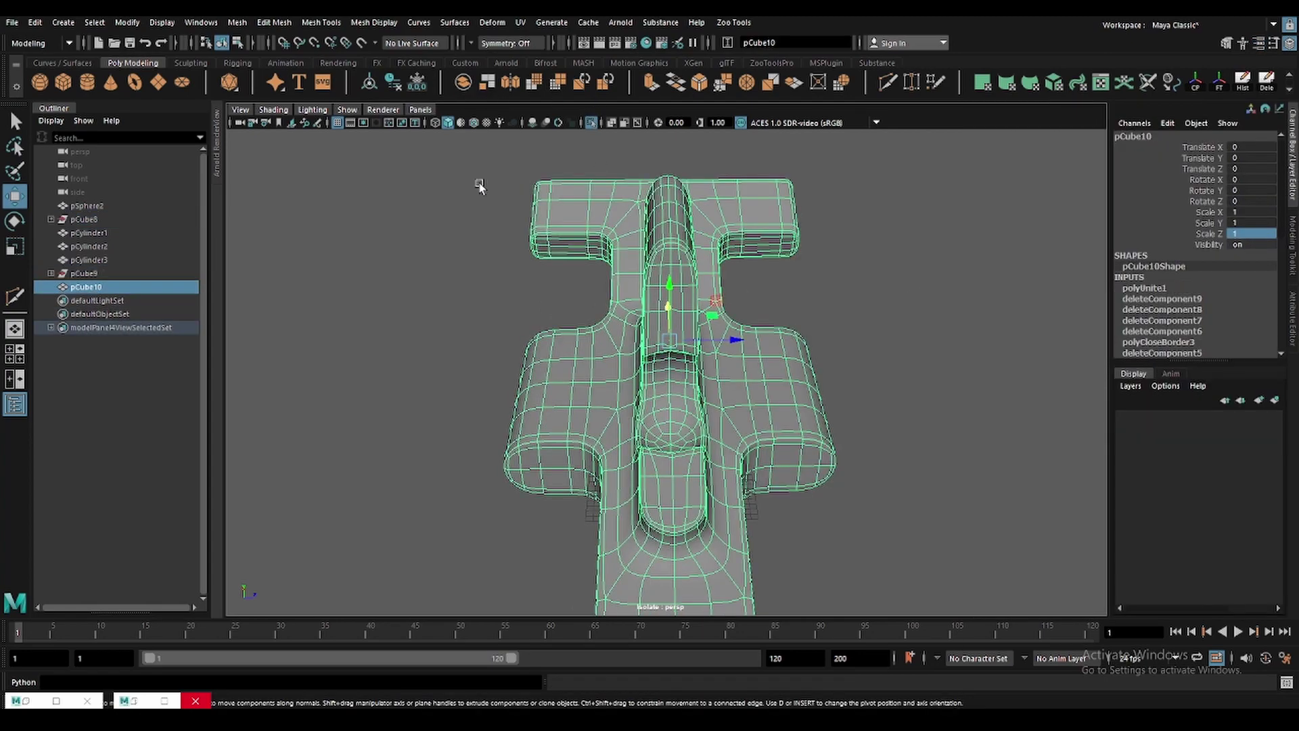
pyautogui.press('space')
pyautogui.press('space')
pyautogui.scroll(-3, 500, 328)
pyautogui.scroll(-2, 433, 359)
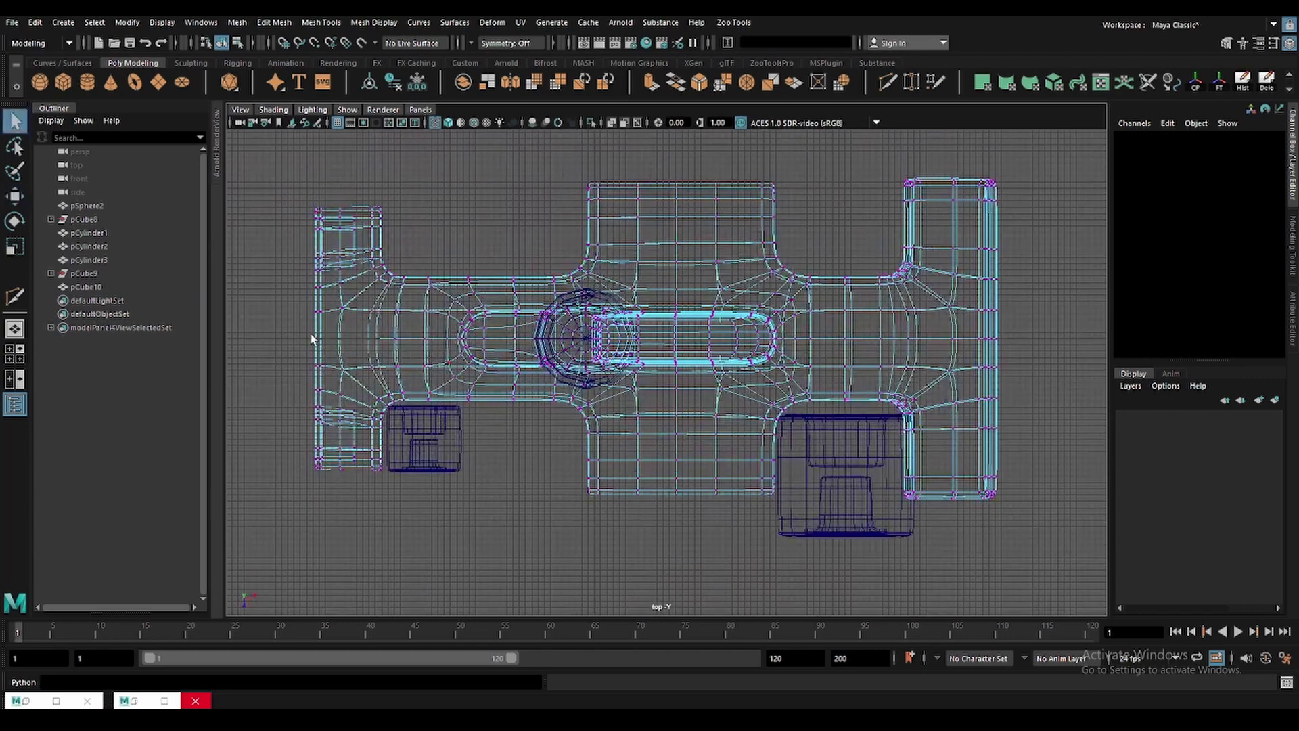
# Merge pCube10's seam vertices at threshold 0.001 and exit isolate view.
pyautogui.click(994, 337)
pyautogui.hotkey('ctrl', '1')
pyautogui.press('w')
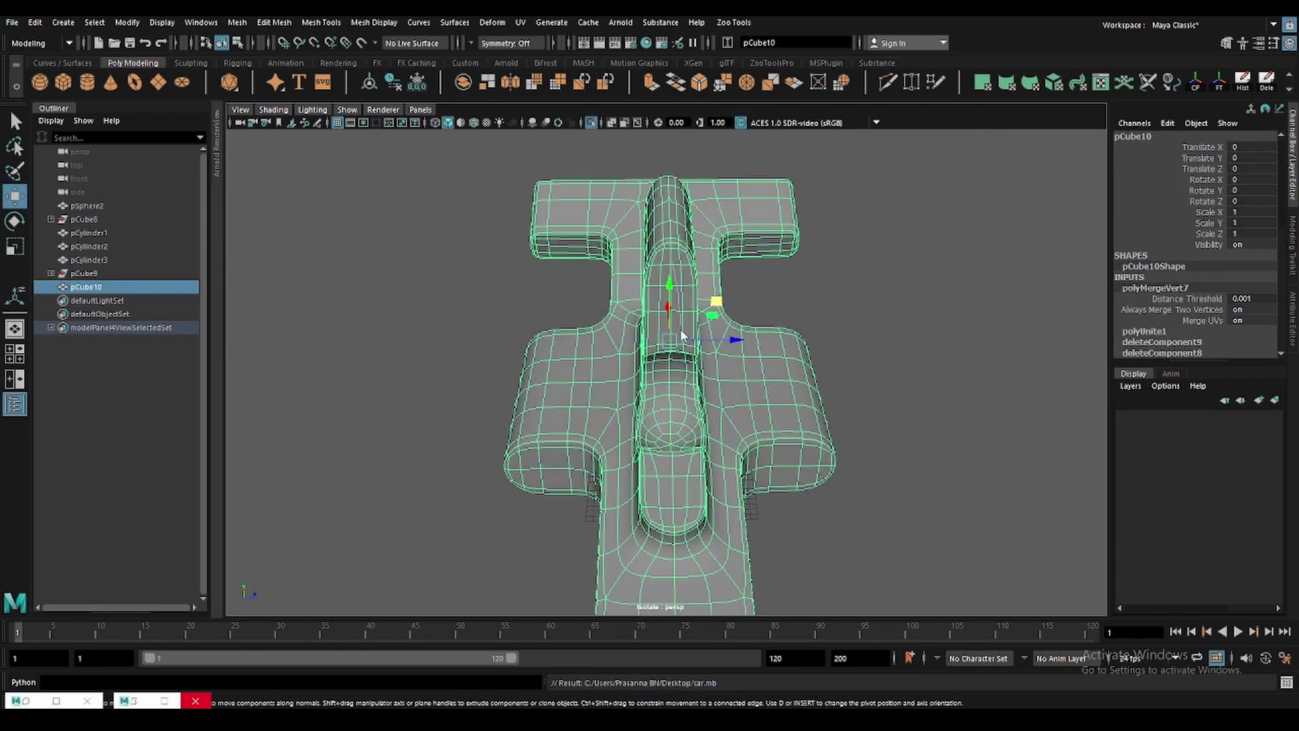
pyautogui.moveTo(682, 335)
pyautogui.keyDown('alt'); pyautogui.mouseDown()
pyautogui.moveTo(704, 400)
pyautogui.moveTo(793, 335)
pyautogui.moveTo(725, 388)
pyautogui.mouseUp(); pyautogui.keyUp('alt')
pyautogui.scroll(3, 704, 400)
pyautogui.scroll(-4, 704, 400)
pyautogui.click(793, 335)
pyautogui.hotkey('ctrl', '1')
pyautogui.click(640, 332)
pyautogui.click(532, 277)
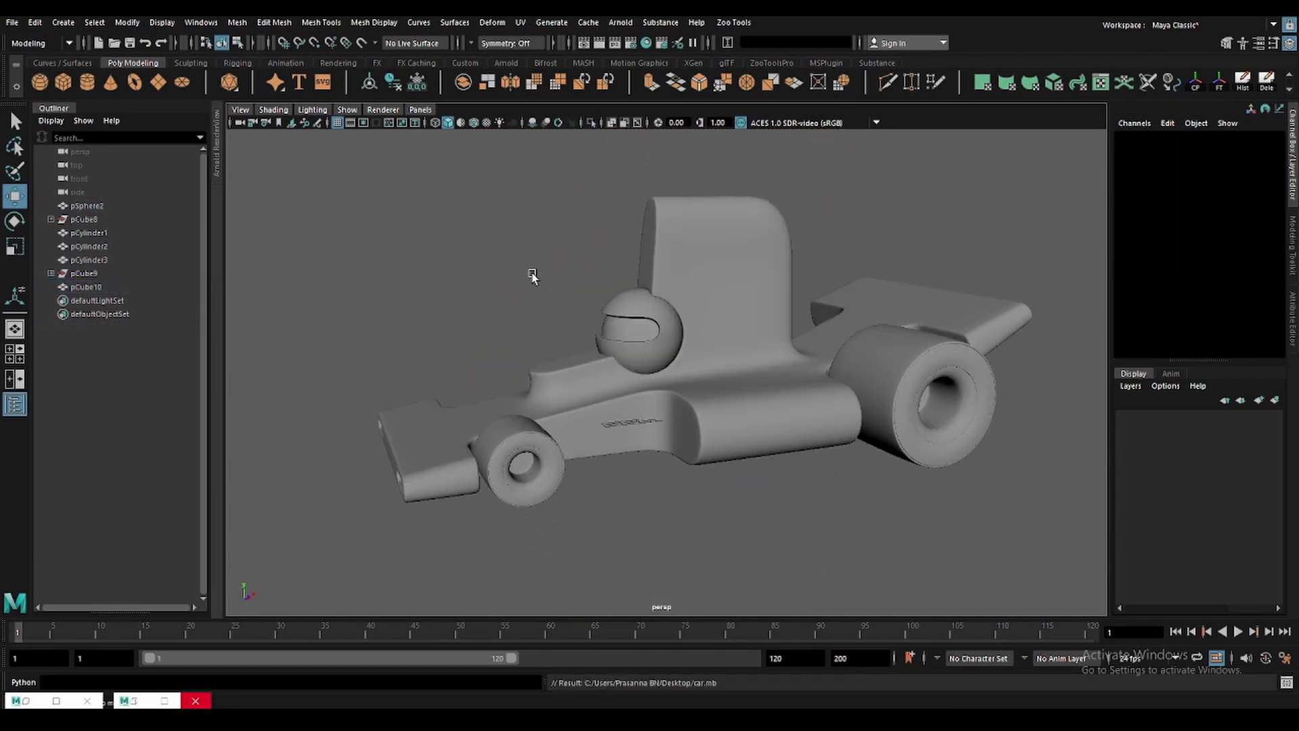
# In top view, move the body's rear vertices along -X to shorten the tail.
pyautogui.scroll(3, 532, 276)
pyautogui.click(596, 298)
pyautogui.press('F10')
pyautogui.press('q')
pyautogui.scroll(2, 615, 308)
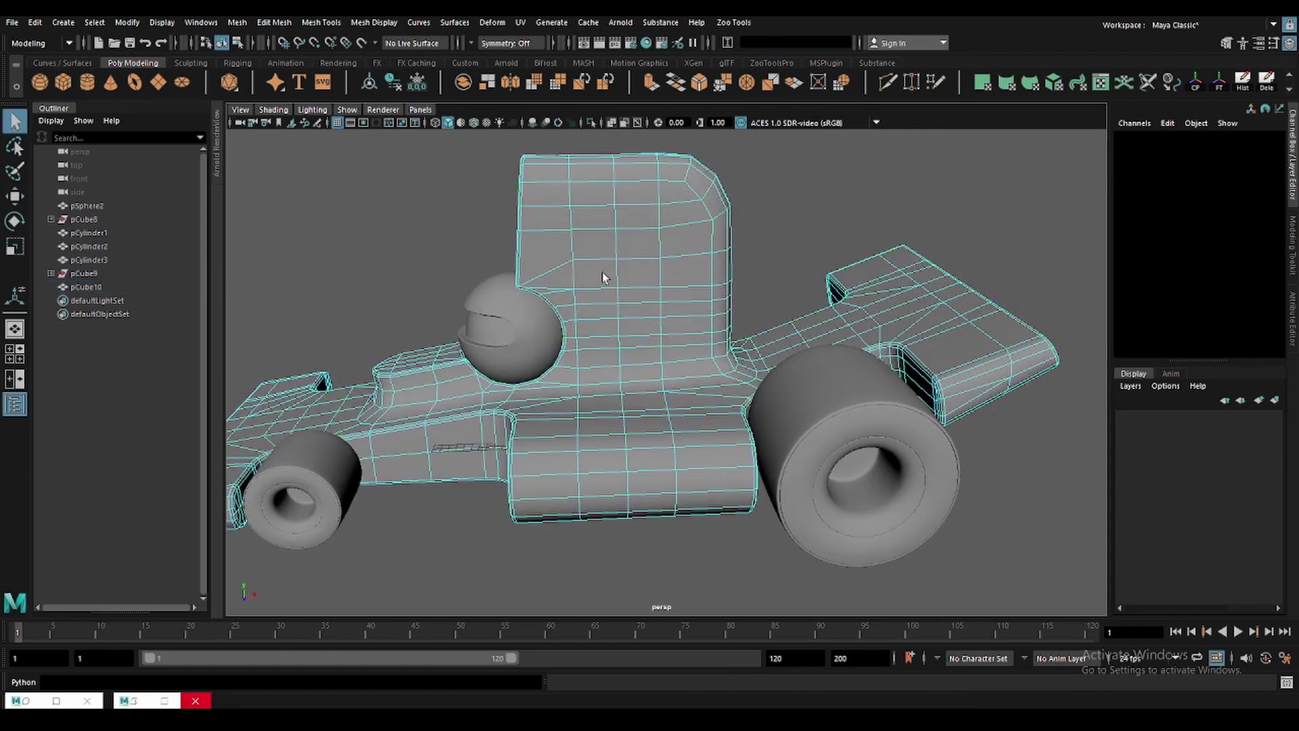
pyautogui.doubleClick(614, 271)
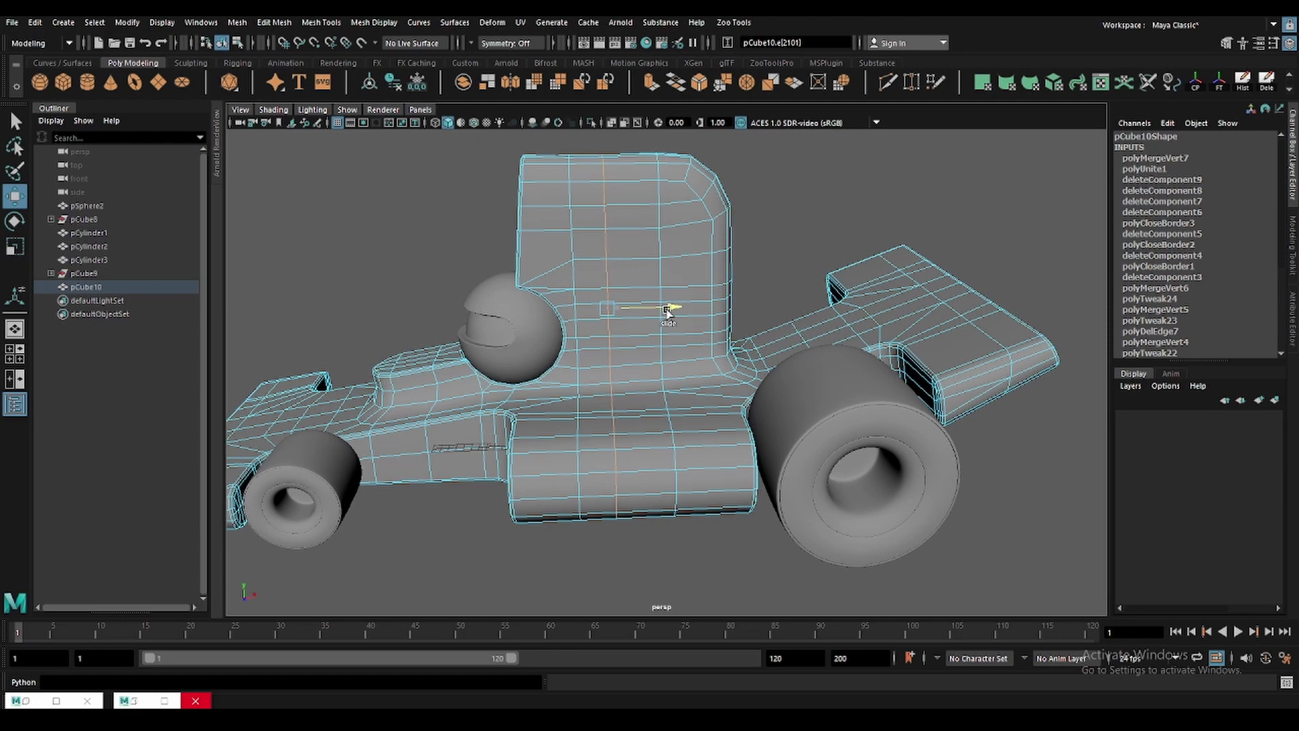
pyautogui.press('space')
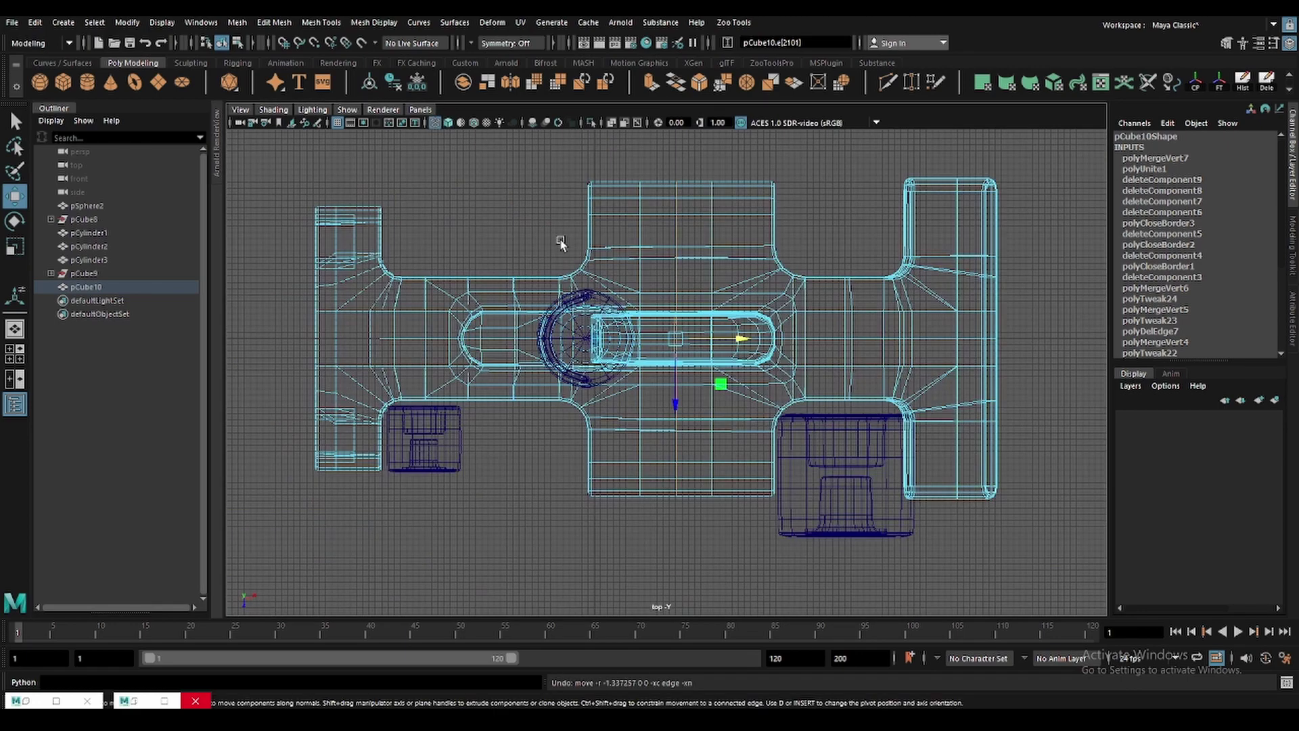
pyautogui.moveTo(799, 325); pyautogui.dragTo(914, 436)
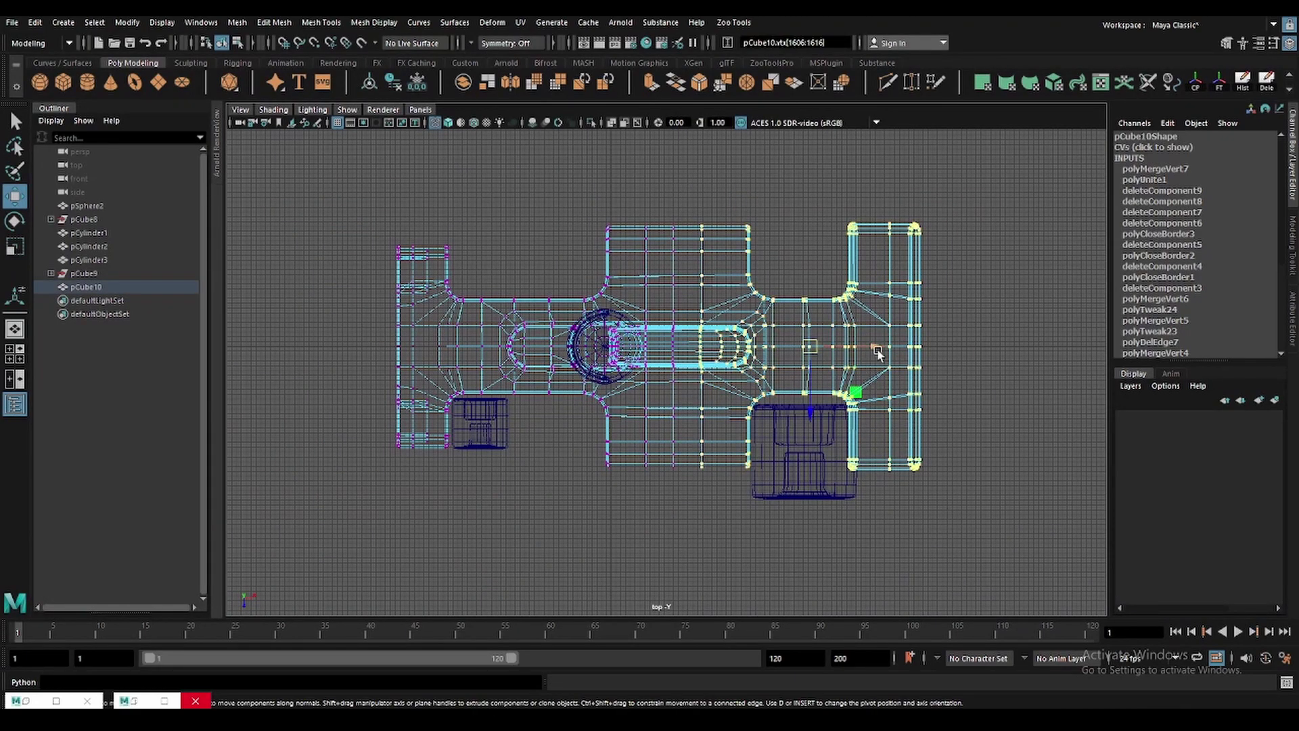
pyautogui.moveTo(877, 352); pyautogui.dragTo(846, 343)
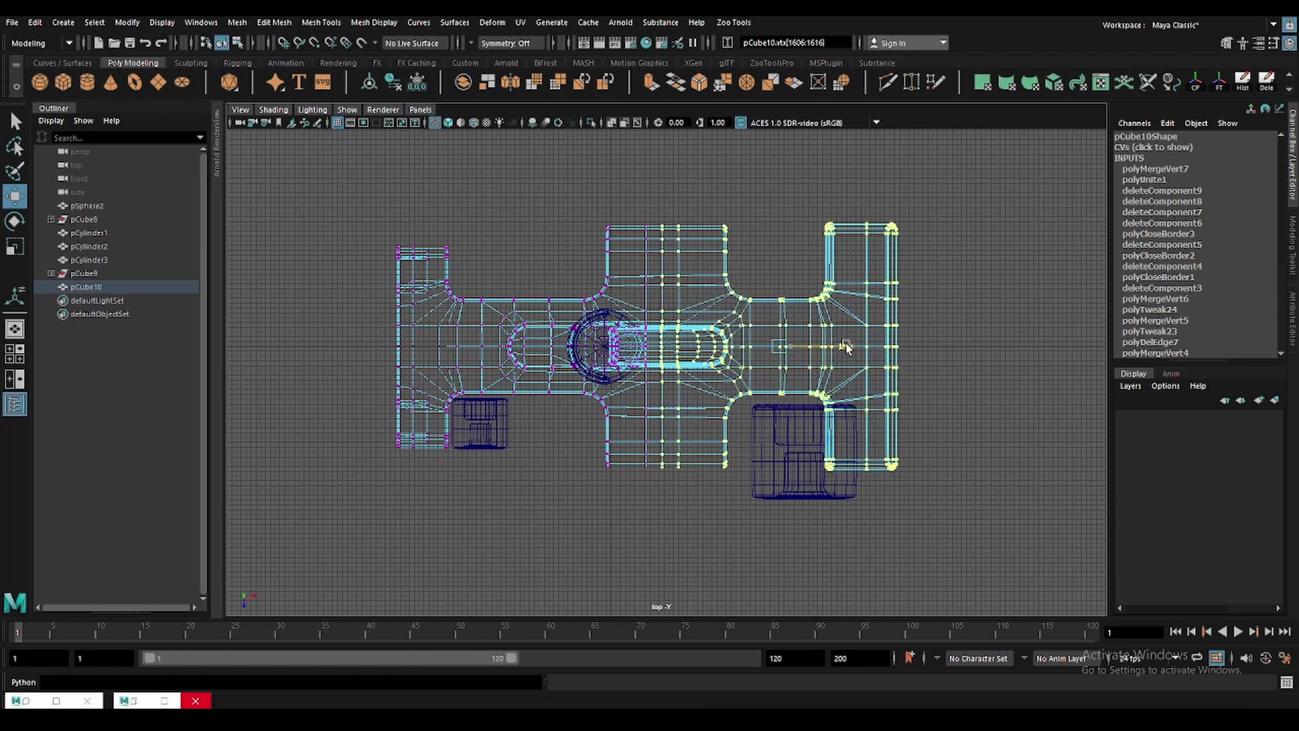
pyautogui.press('space')
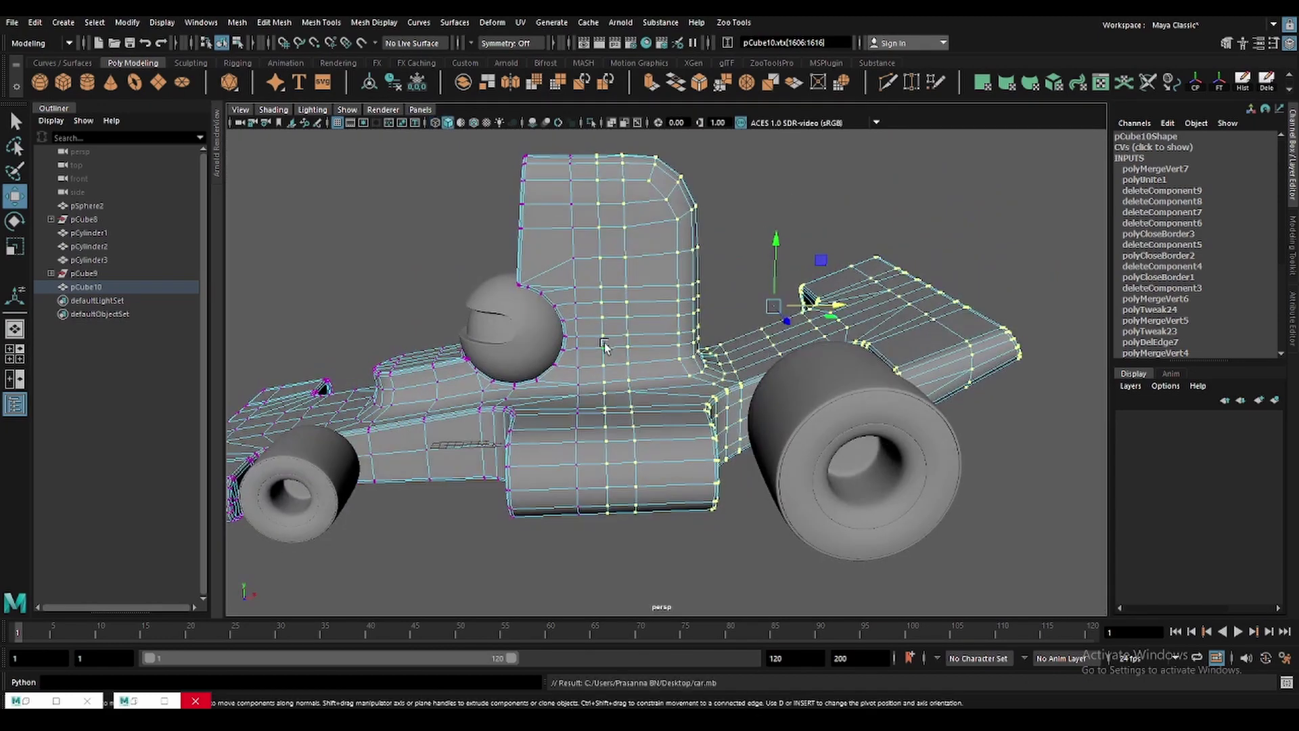
pyautogui.press('F8')
pyautogui.moveTo(613, 292)
pyautogui.keyDown('alt'); pyautogui.mouseDown()
pyautogui.moveTo(660, 311)
pyautogui.moveTo(640, 339)
pyautogui.moveTo(627, 320)
pyautogui.mouseUp(); pyautogui.keyUp('alt')
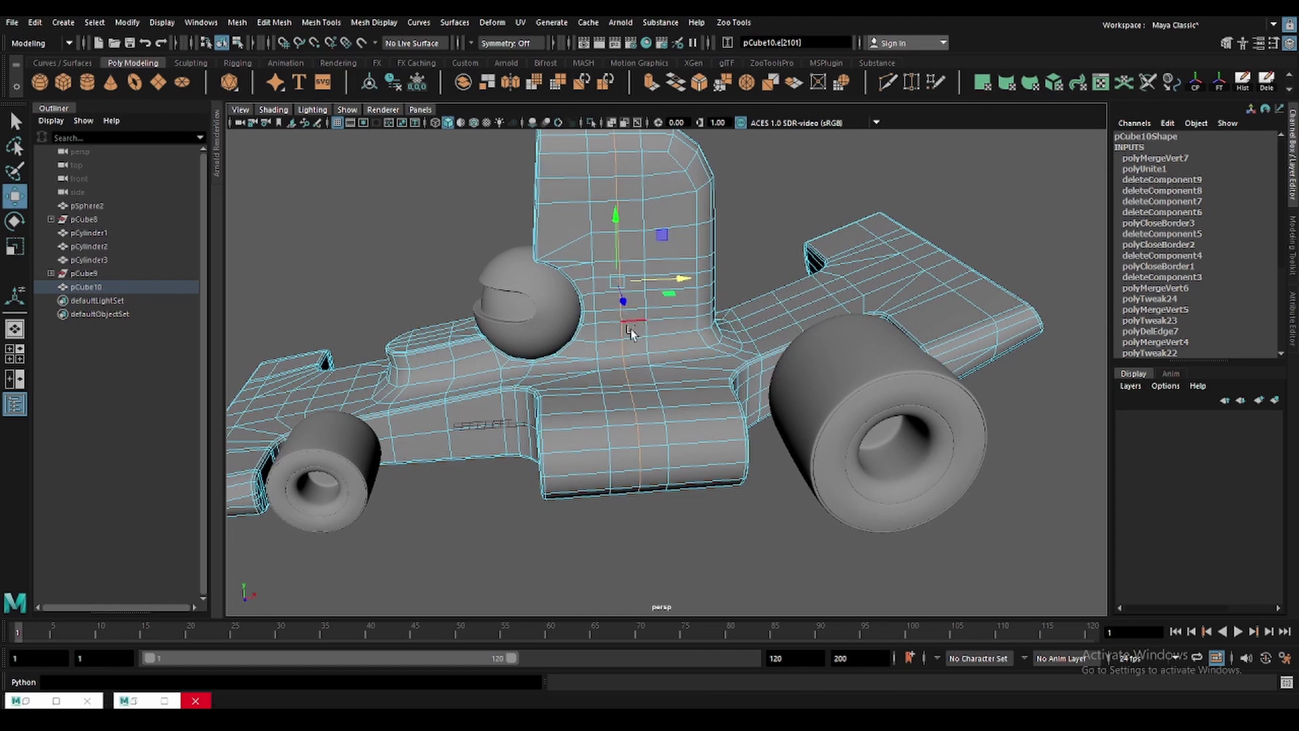
pyautogui.scroll(2, 631, 329)
pyautogui.scroll(2, 608, 310)
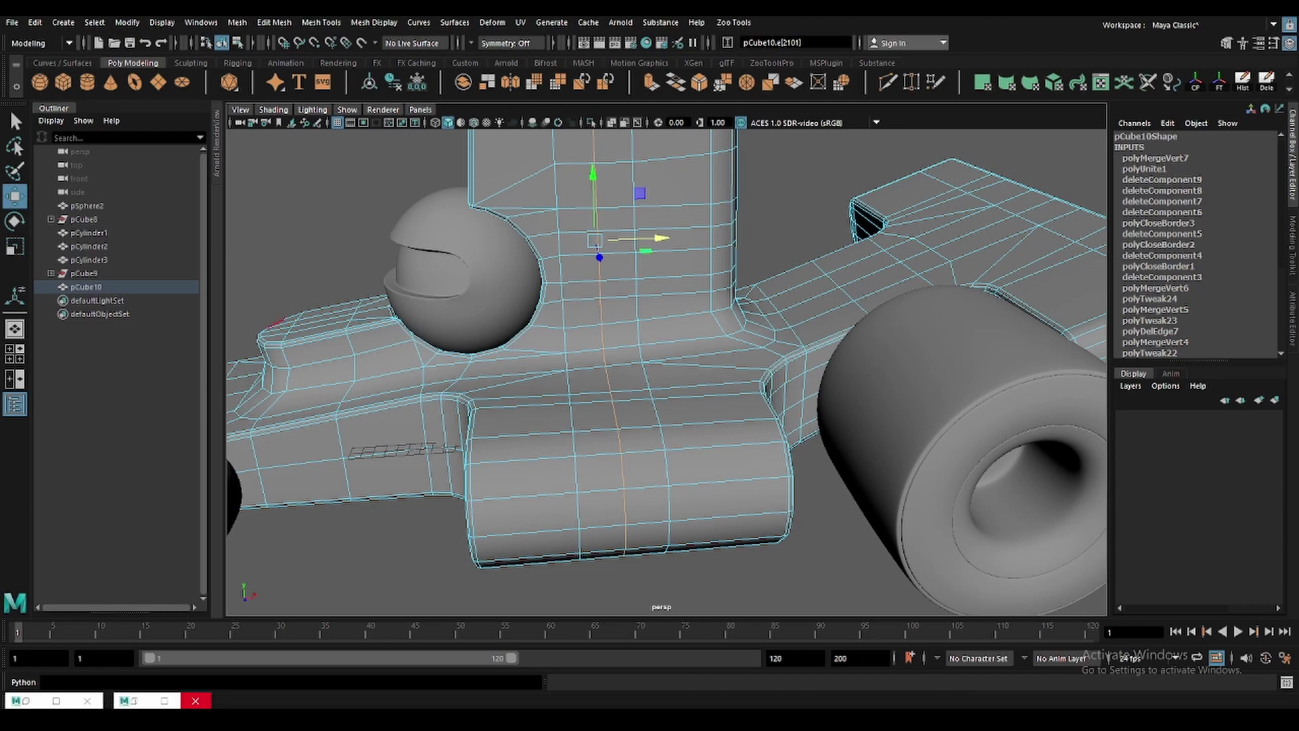
# Bevel the cockpit block's top edges with Fraction 0.082 and 2 segments.
pyautogui.keyDown('alt'); pyautogui.moveTo(677, 304); pyautogui.dragTo(720, 315); pyautogui.keyUp('alt')
pyautogui.hotkey('ctrl', 'b')
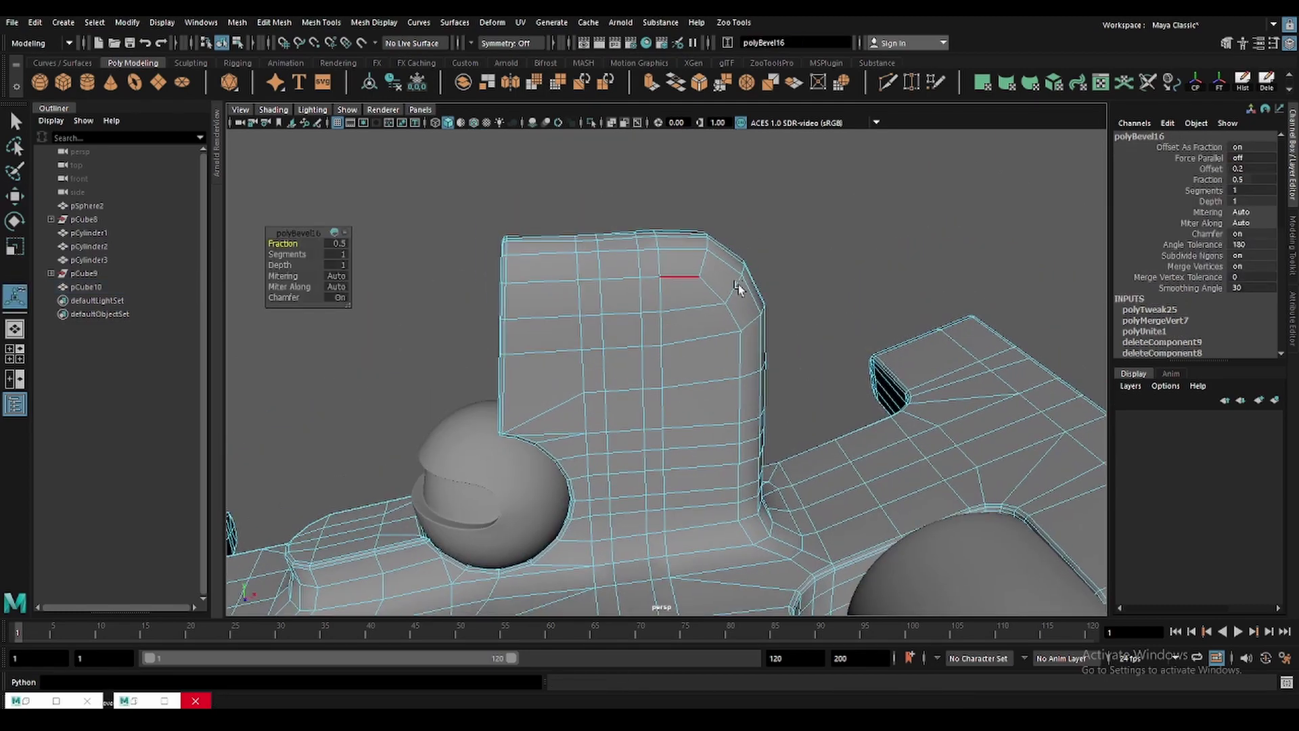
pyautogui.hotkey('ctrl', 'a')
pyautogui.scroll(3, 508, 277)
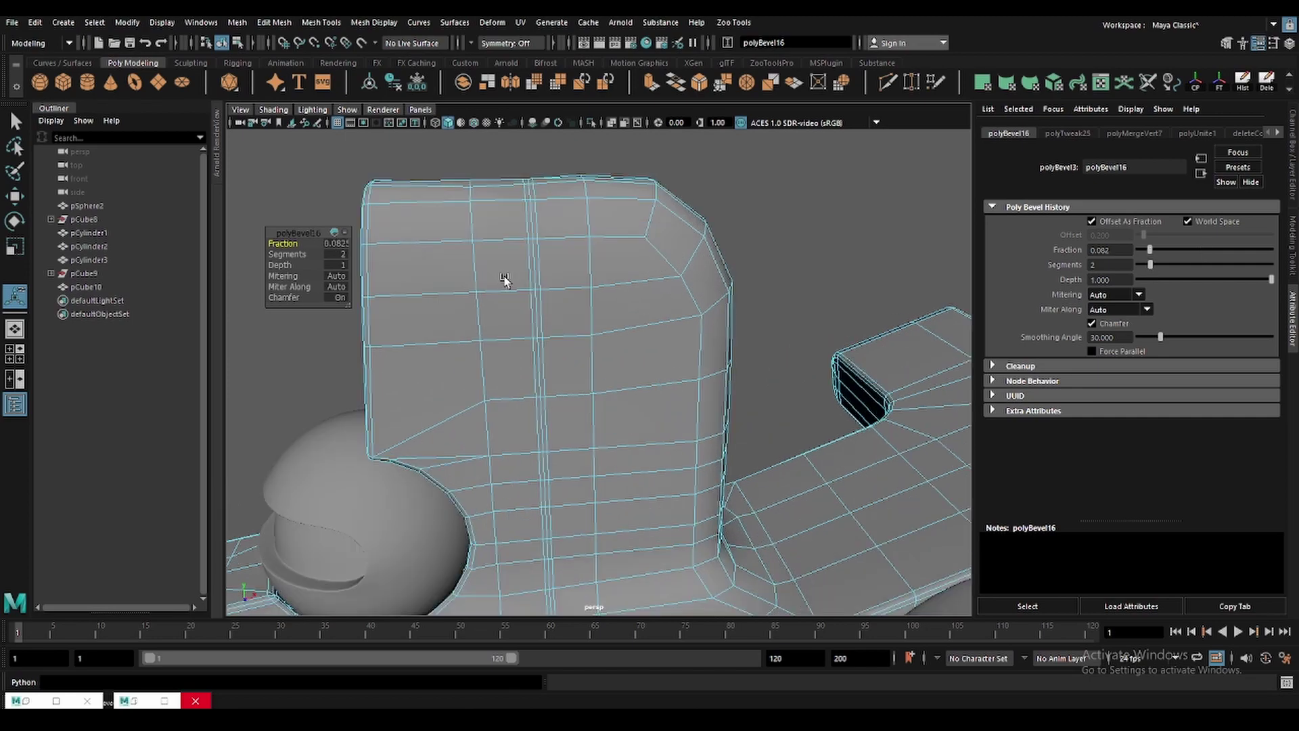
pyautogui.scroll(4, 511, 305)
pyautogui.press('q')
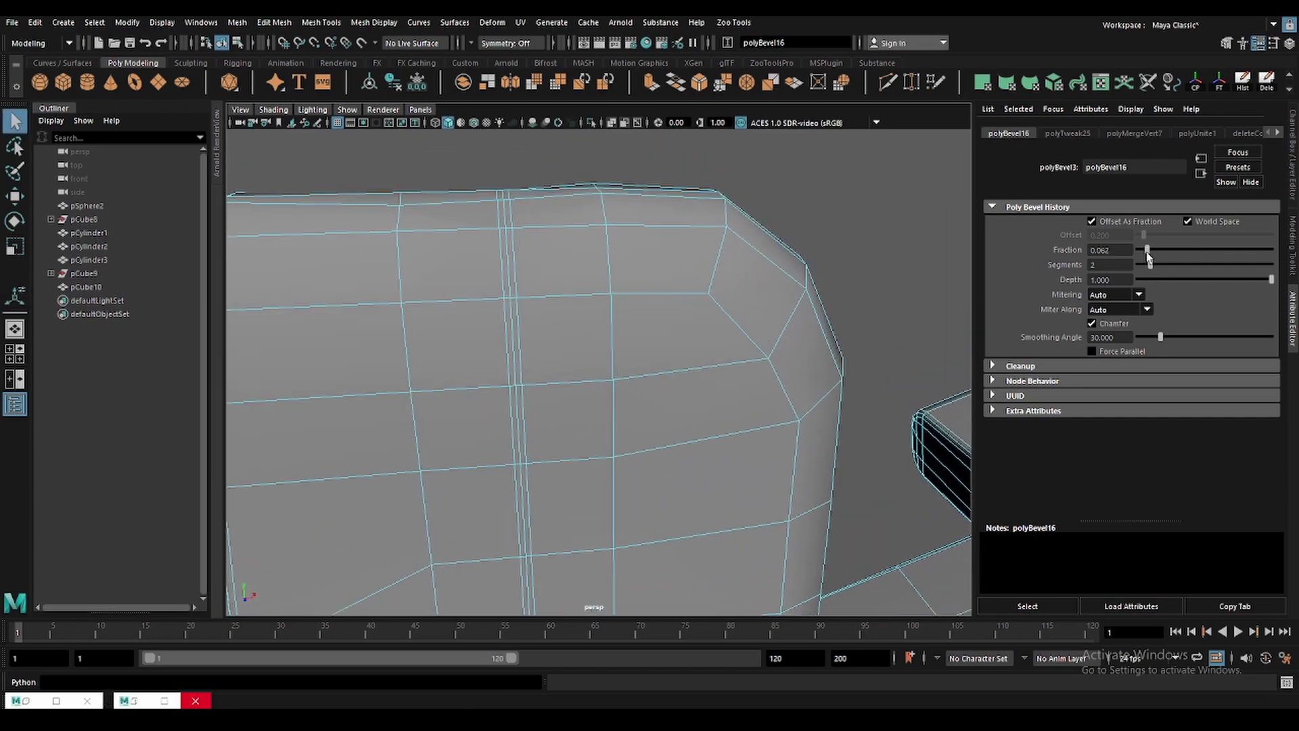
pyautogui.scroll(-2, 546, 305)
pyautogui.keyDown('alt'); pyautogui.moveTo(545, 304); pyautogui.dragTo(713, 219); pyautogui.keyUp('alt')
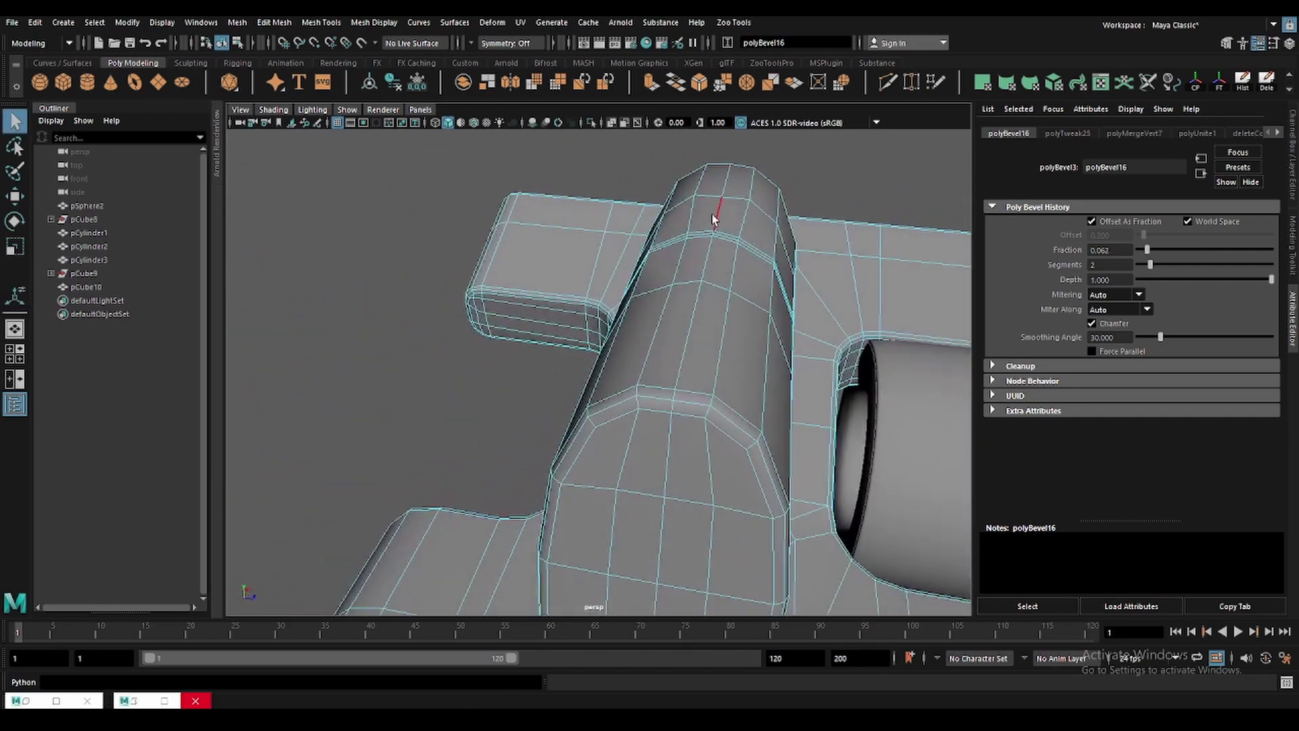
# Extrude the thin centre face strip inward at thickness -0.5.
pyautogui.click(713, 219)
pyautogui.keyDown('shift'); pyautogui.moveTo(748, 208); pyautogui.dragTo(764, 197, button='right'); pyautogui.keyUp('shift')
pyautogui.keyDown('alt'); pyautogui.moveTo(765, 196); pyautogui.dragTo(543, 287); pyautogui.keyUp('alt')
pyautogui.scroll(4, 662, 233)
pyautogui.click(548, 284)
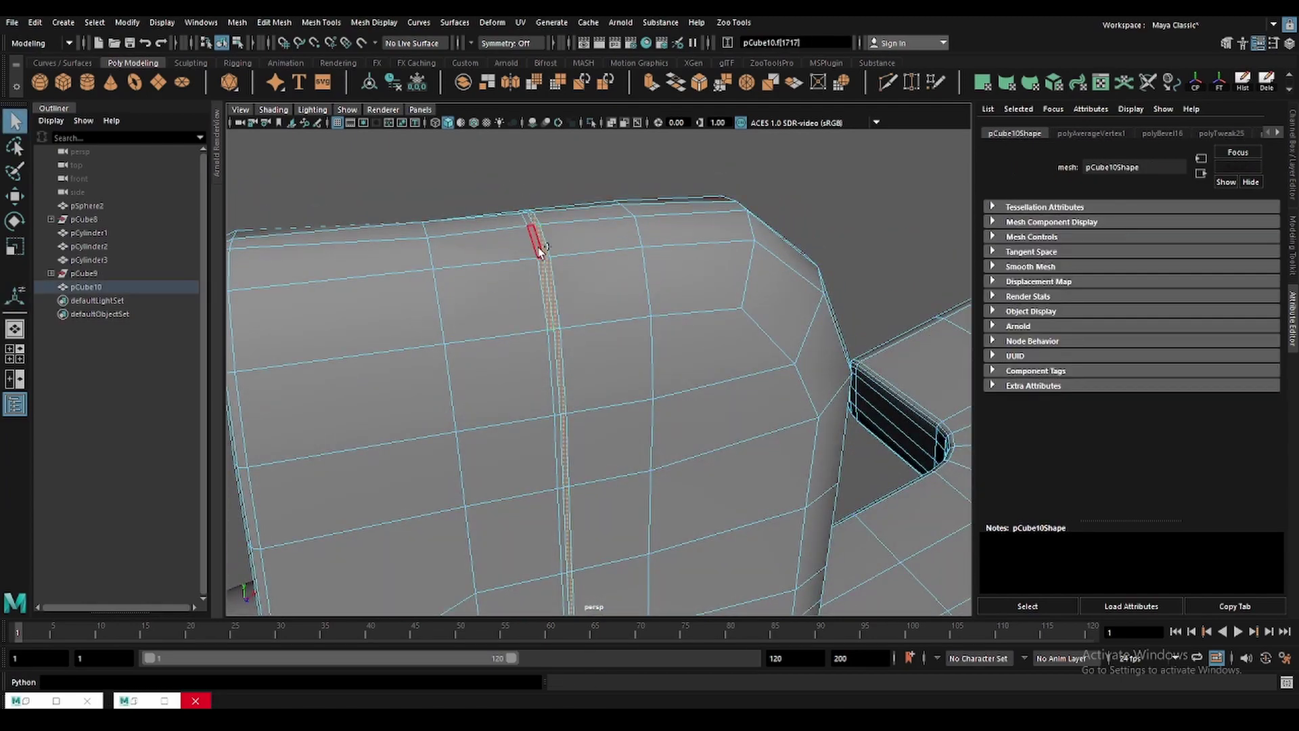
pyautogui.scroll(-5, 556, 280)
pyautogui.hotkey('ctrl', 'e')
pyautogui.scroll(5, 494, 270)
pyautogui.scroll(2, 493, 270)
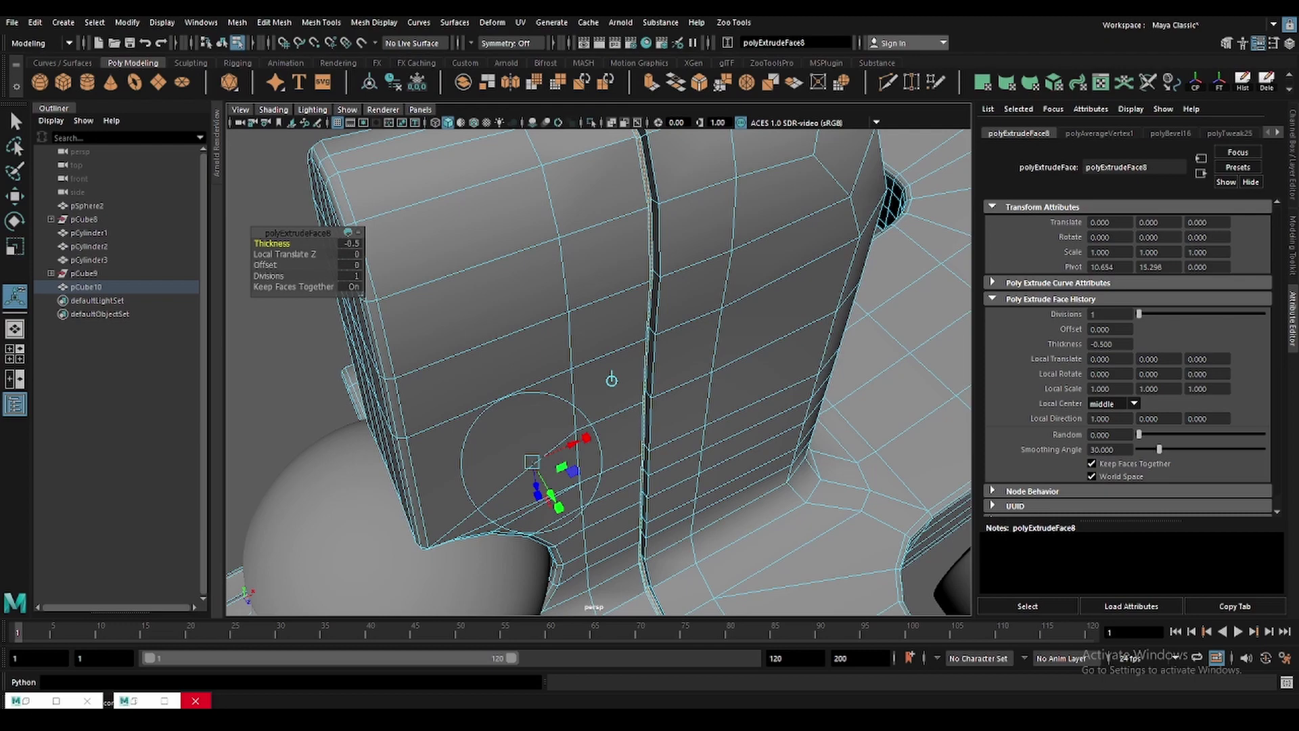
# Apply Average Vertices twice to the selected top-edge vertices.
pyautogui.scroll(-2, 551, 415)
pyautogui.scroll(4, 664, 332)
pyautogui.click(635, 324)
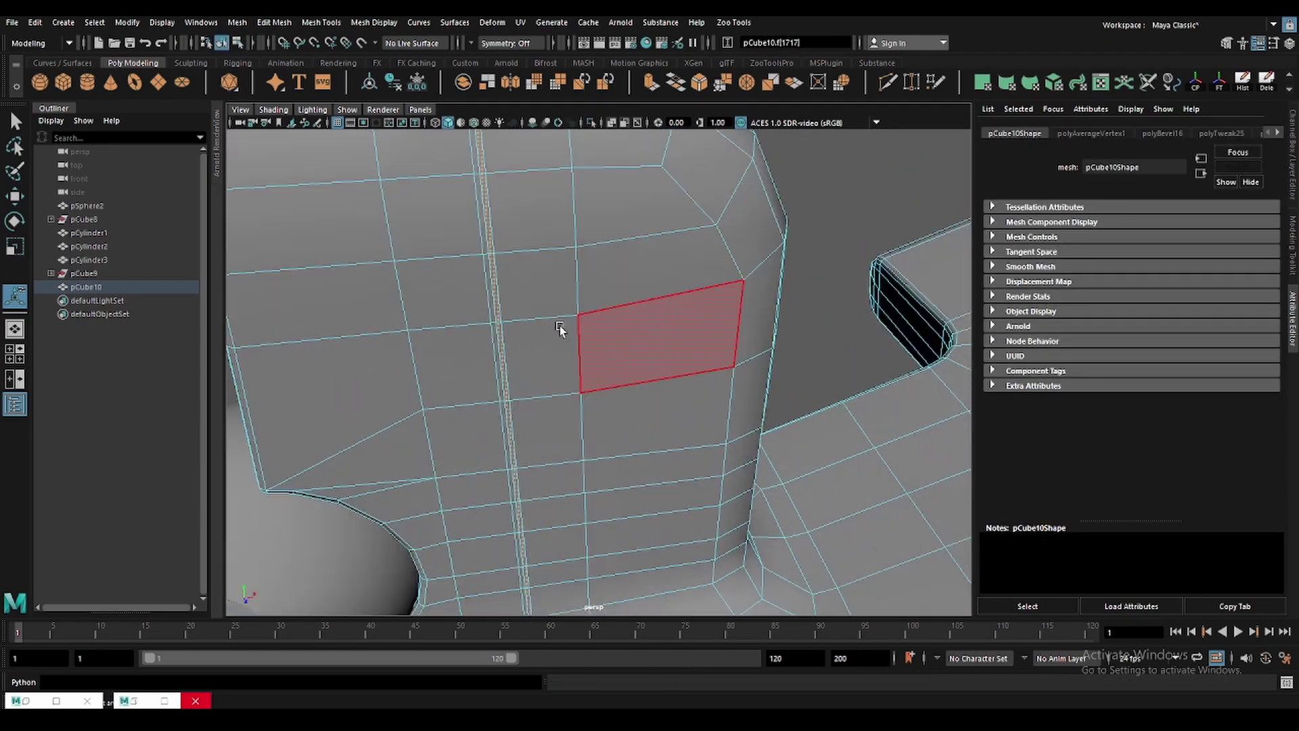
pyautogui.scroll(-3, 582, 324)
pyautogui.hotkey('ctrl', 'z')
pyautogui.hotkey('ctrl', 'z')
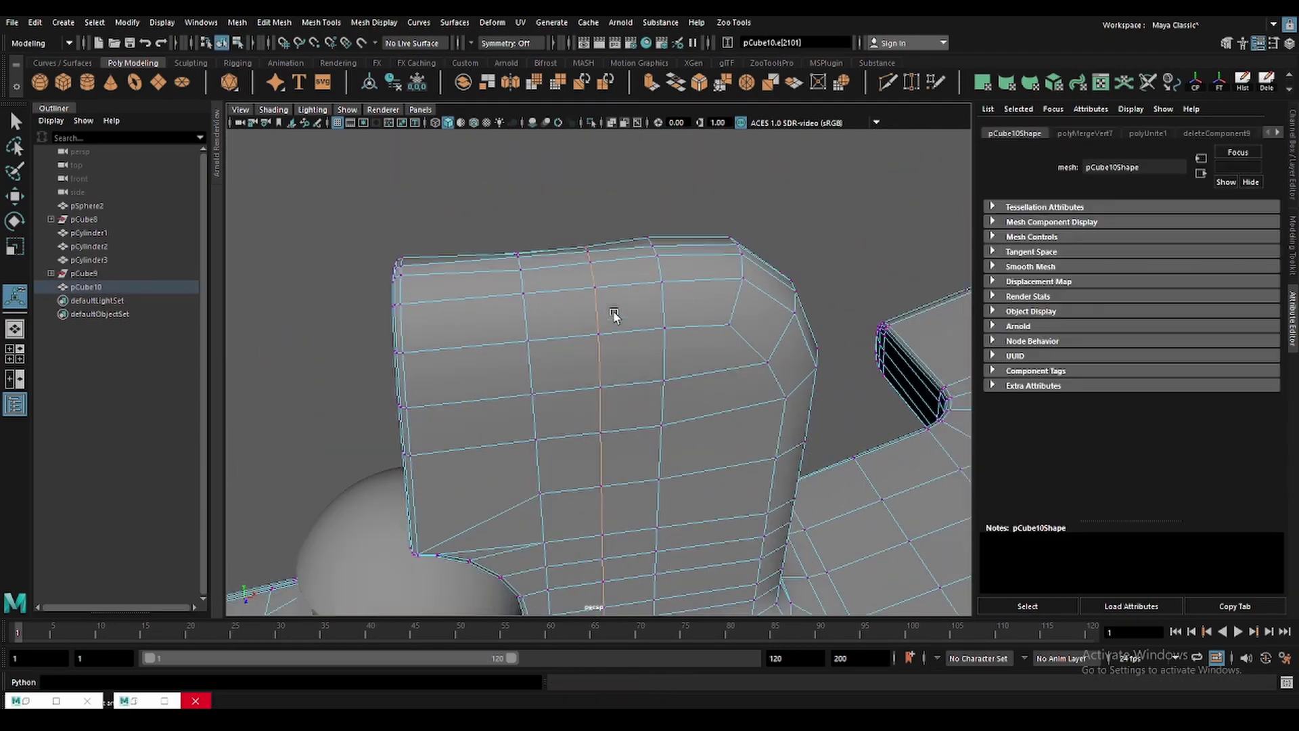
pyautogui.keyDown('alt'); pyautogui.moveTo(614, 315); pyautogui.dragTo(646, 355); pyautogui.keyUp('alt')
pyautogui.press('g')
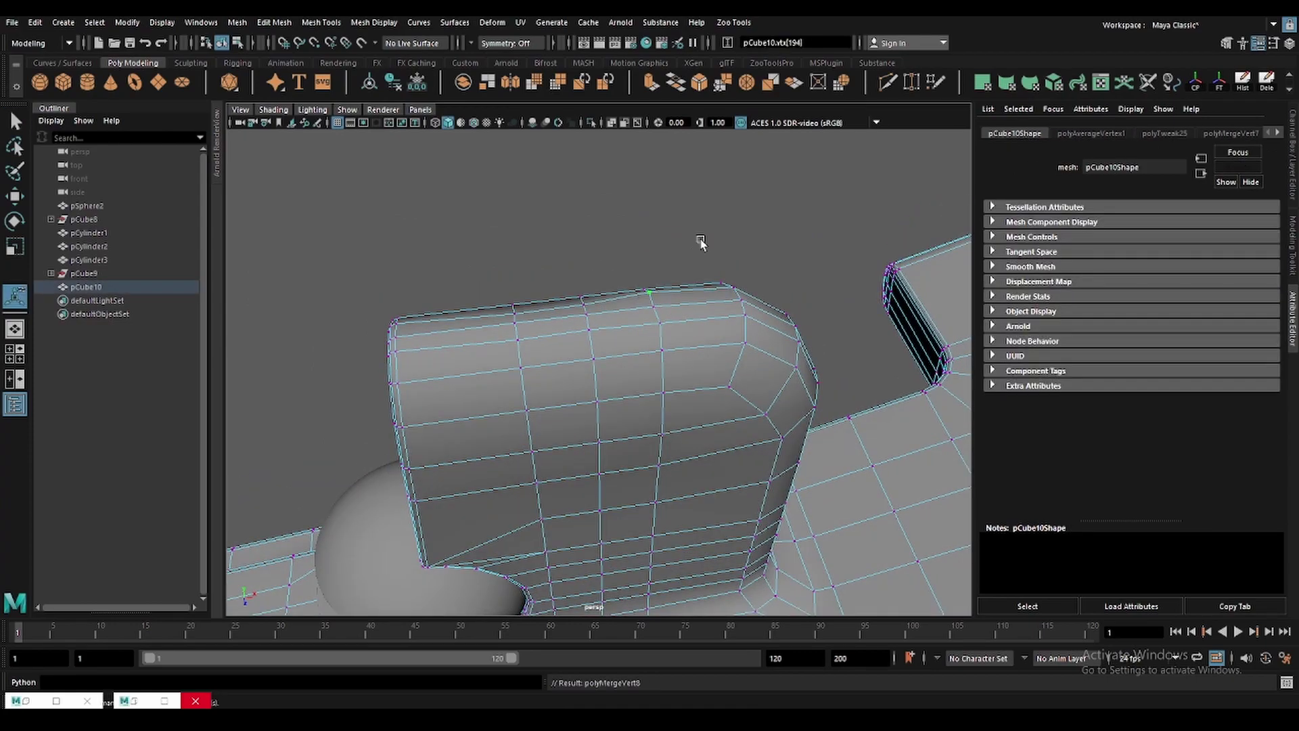
pyautogui.press('g')
pyautogui.moveTo(701, 238)
pyautogui.keyDown('alt'); pyautogui.mouseDown()
pyautogui.moveTo(759, 263)
pyautogui.moveTo(572, 146)
pyautogui.mouseUp(); pyautogui.keyUp('alt')
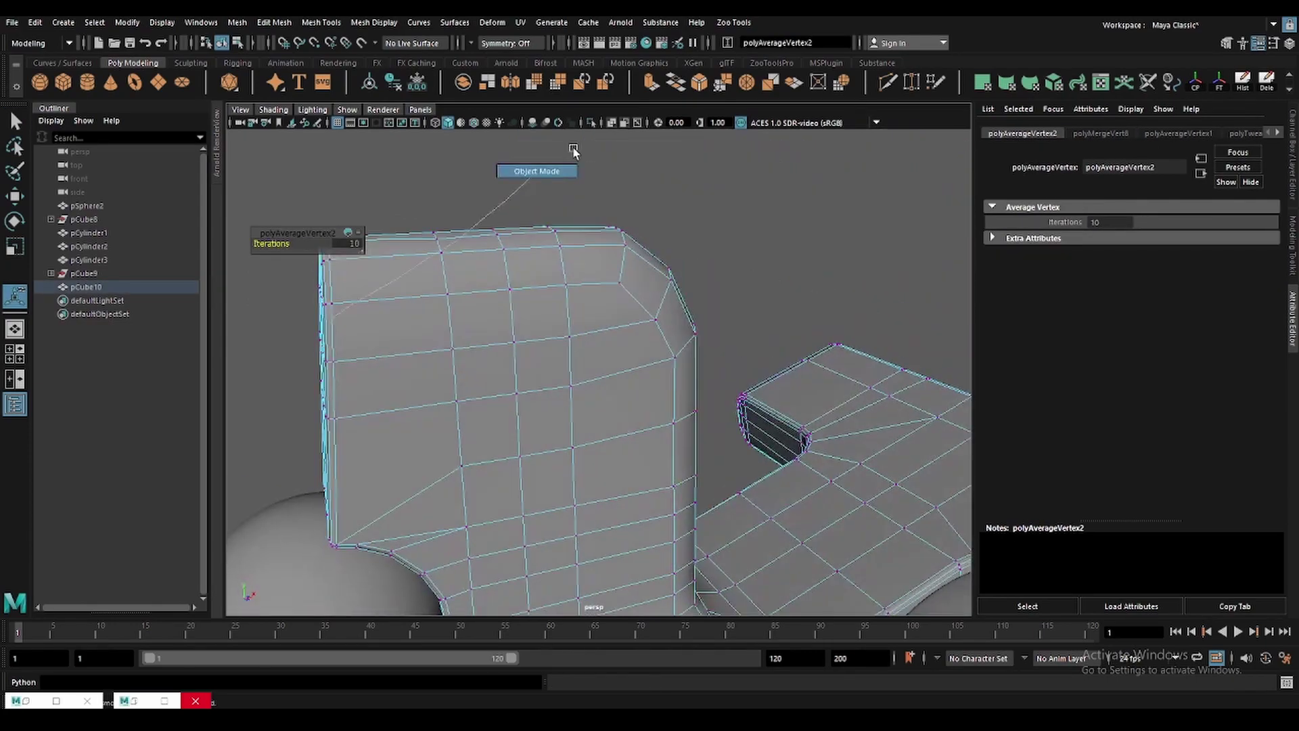
# Reselect the block's top-edge vertices and repeat Average Vertices (10 iterations) twice more.
pyautogui.click(511, 304)
pyautogui.keyDown('alt'); pyautogui.moveTo(510, 309); pyautogui.dragTo(614, 348); pyautogui.keyUp('alt')
pyautogui.keyDown('alt'); pyautogui.moveTo(595, 292); pyautogui.dragTo(590, 312, button='middle'); pyautogui.keyUp('alt')
pyautogui.scroll(2, 590, 317)
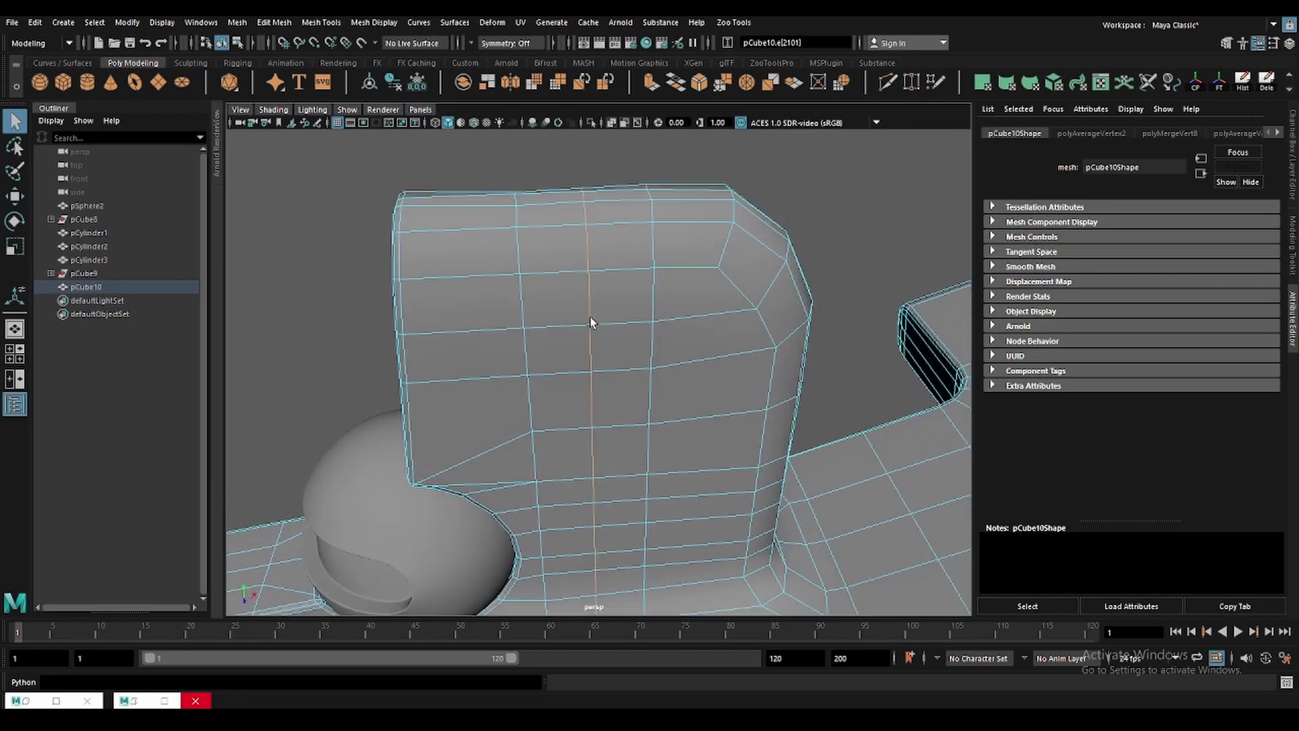
pyautogui.click(588, 260)
pyautogui.keyDown('shift'); pyautogui.moveTo(590, 260); pyautogui.dragTo(577, 469, button='right'); pyautogui.keyUp('shift')
pyautogui.keyDown('alt'); pyautogui.moveTo(534, 233); pyautogui.dragTo(542, 244); pyautogui.keyUp('alt')
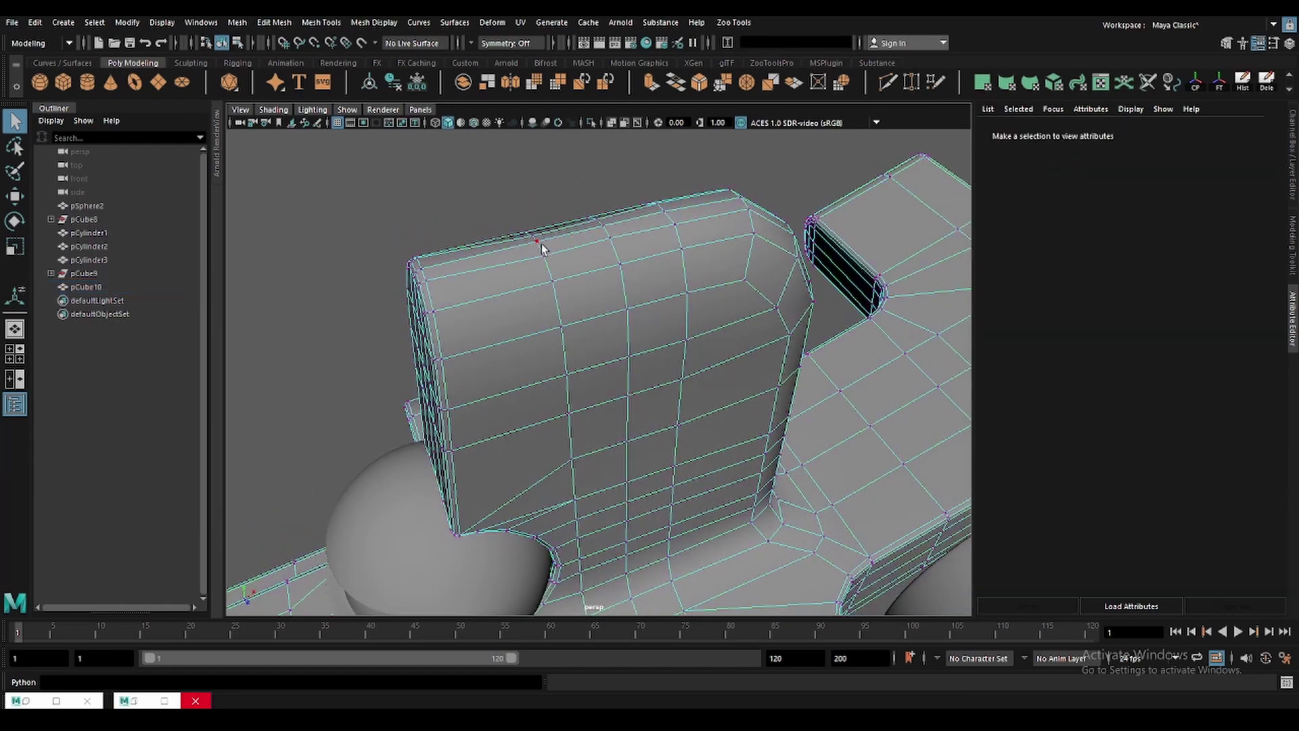
pyautogui.click(541, 245)
pyautogui.keyDown('shift'); pyautogui.moveTo(542, 245); pyautogui.dragTo(553, 241, button='right'); pyautogui.keyUp('shift')
pyautogui.press('g')
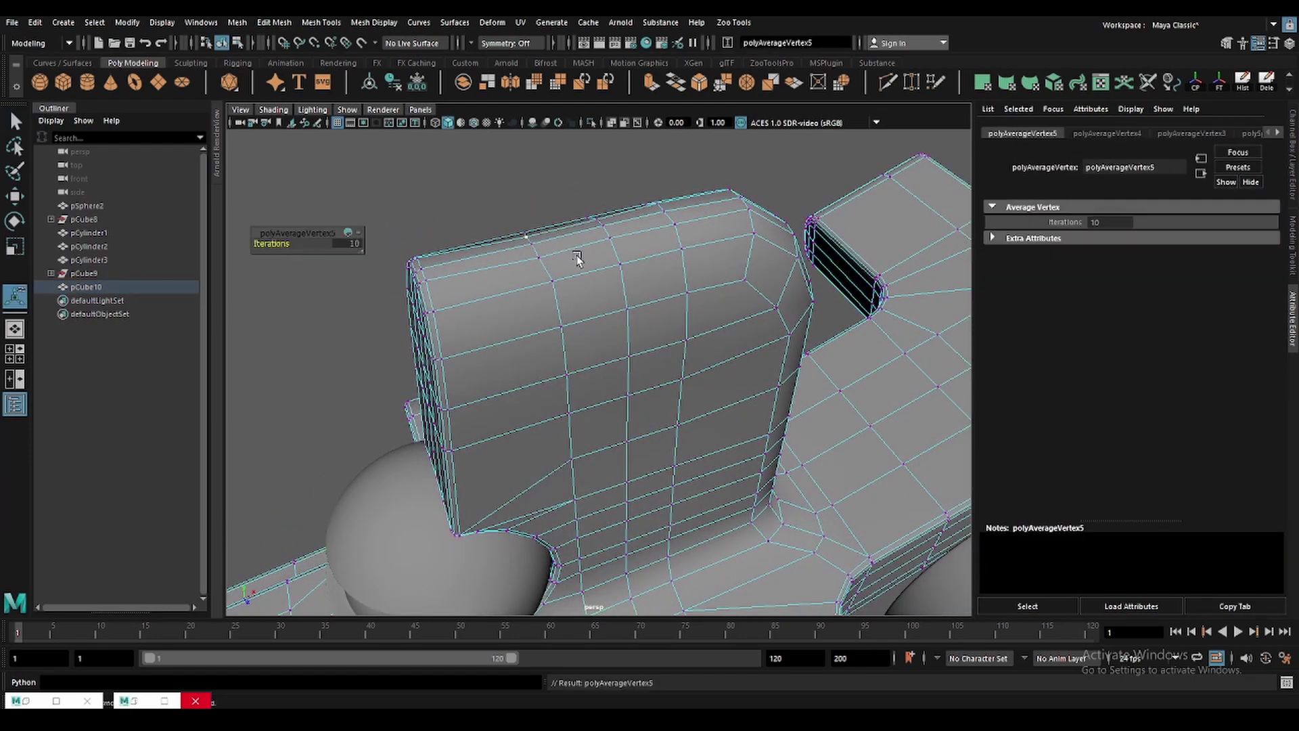
pyautogui.press('g')
pyautogui.press('g')
pyautogui.press('g')
# Inspect the rounded top edge and isolate pCube10 in the view.
pyautogui.keyDown('alt'); pyautogui.moveTo(687, 223); pyautogui.dragTo(743, 223); pyautogui.keyUp('alt')
pyautogui.scroll(3, 744, 221)
pyautogui.keyDown('alt'); pyautogui.moveTo(729, 294); pyautogui.dragTo(688, 264); pyautogui.keyUp('alt')
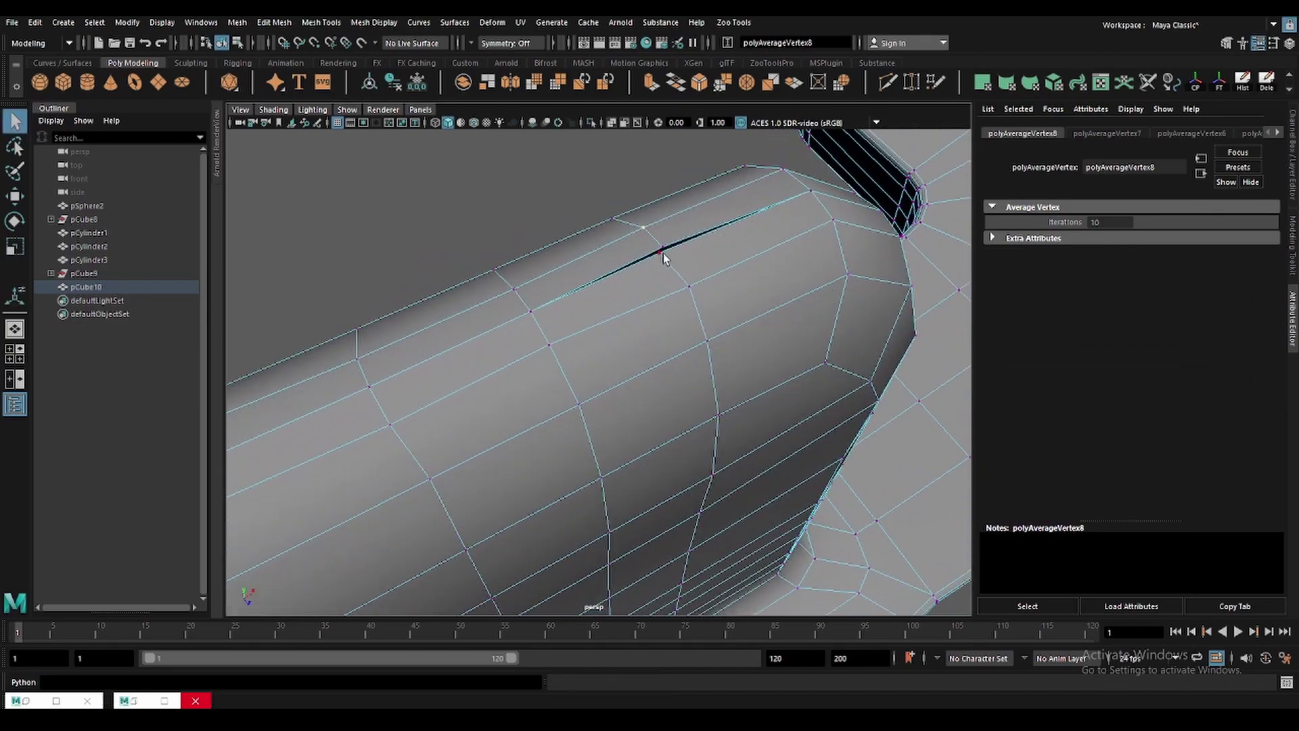
pyautogui.press('F11')
pyautogui.click(636, 333)
pyautogui.moveTo(636, 333)
pyautogui.keyDown('alt'); pyautogui.mouseDown()
pyautogui.moveTo(669, 366)
pyautogui.moveTo(676, 287)
pyautogui.mouseUp(); pyautogui.keyUp('alt')
pyautogui.scroll(-2, 669, 366)
pyautogui.hotkey('ctrl', '1')
# Isolate the body's center-line face loop in the top view and convert it to vertices.
pyautogui.press('space')
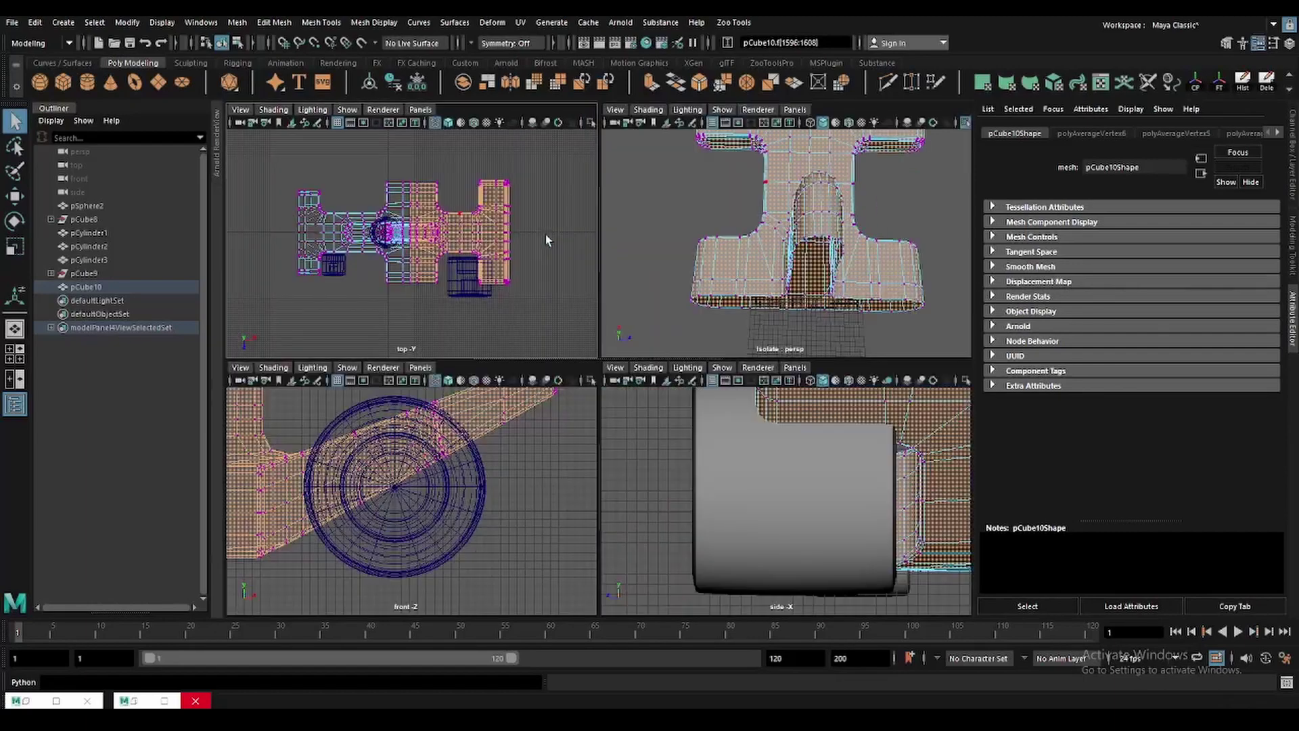
pyautogui.press('space')
pyautogui.press('F8')
pyautogui.press('f')
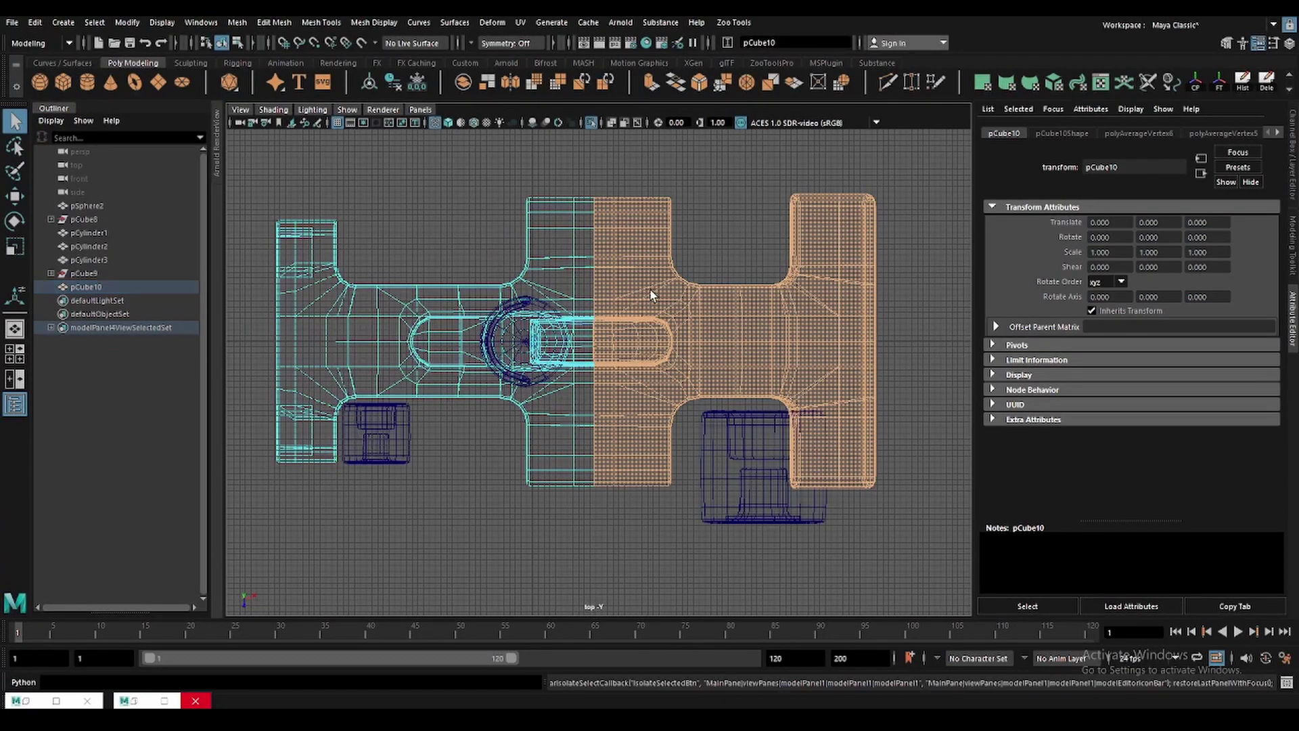
pyautogui.press('F11')
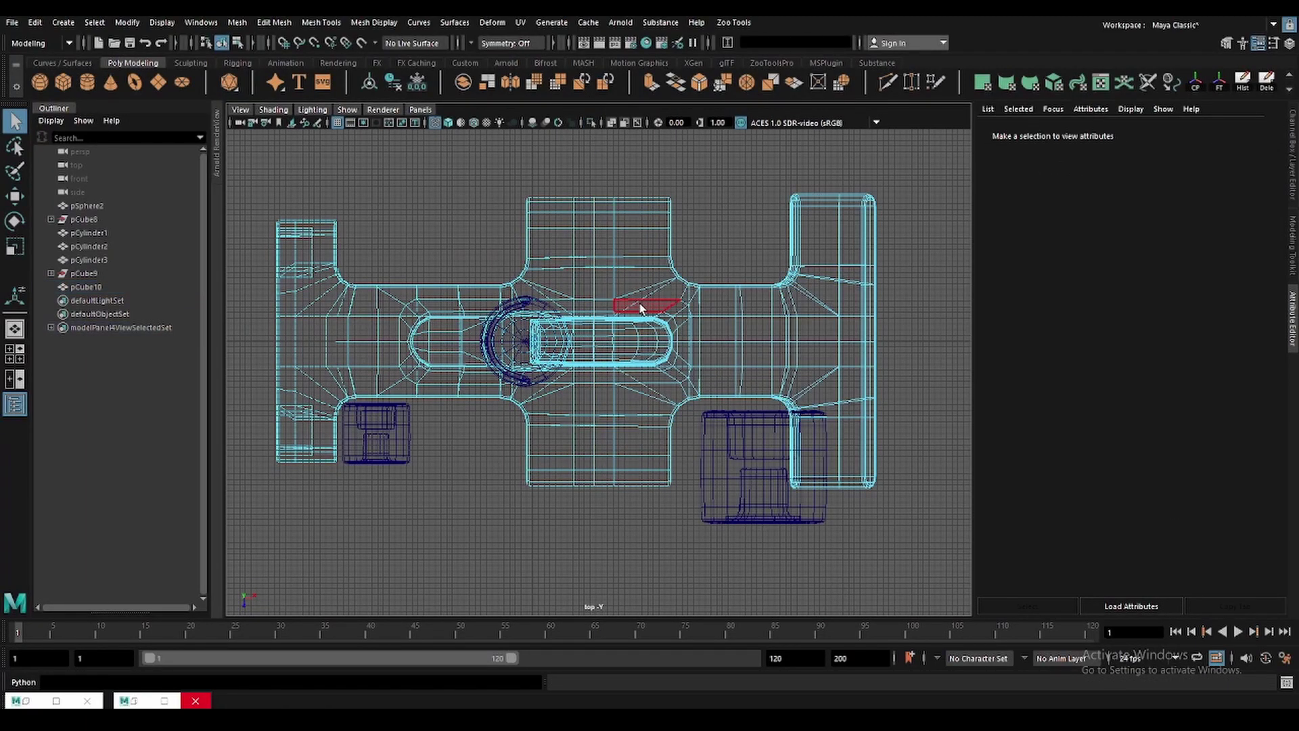
pyautogui.doubleClick(641, 308)
pyautogui.hotkey('ctrl', '1')
pyautogui.scroll(3, 636, 268)
pyautogui.scroll(3, 482, 317)
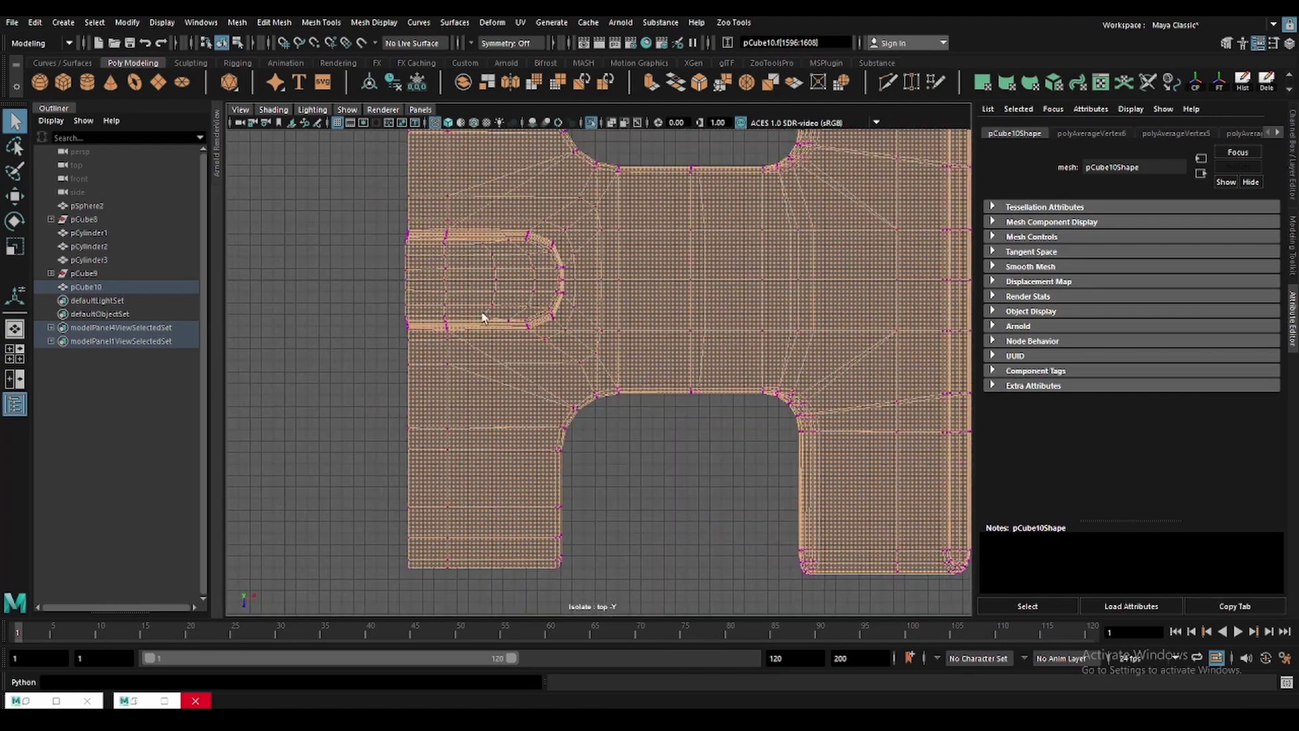
pyautogui.hotkey('ctrl', 'F9')
# Select the vertices along the headrest's rounded top with the Move tool to reshape it.
pyautogui.keyDown('alt'); pyautogui.moveTo(812, 276); pyautogui.dragTo(633, 291, button='middle'); pyautogui.keyUp('alt')
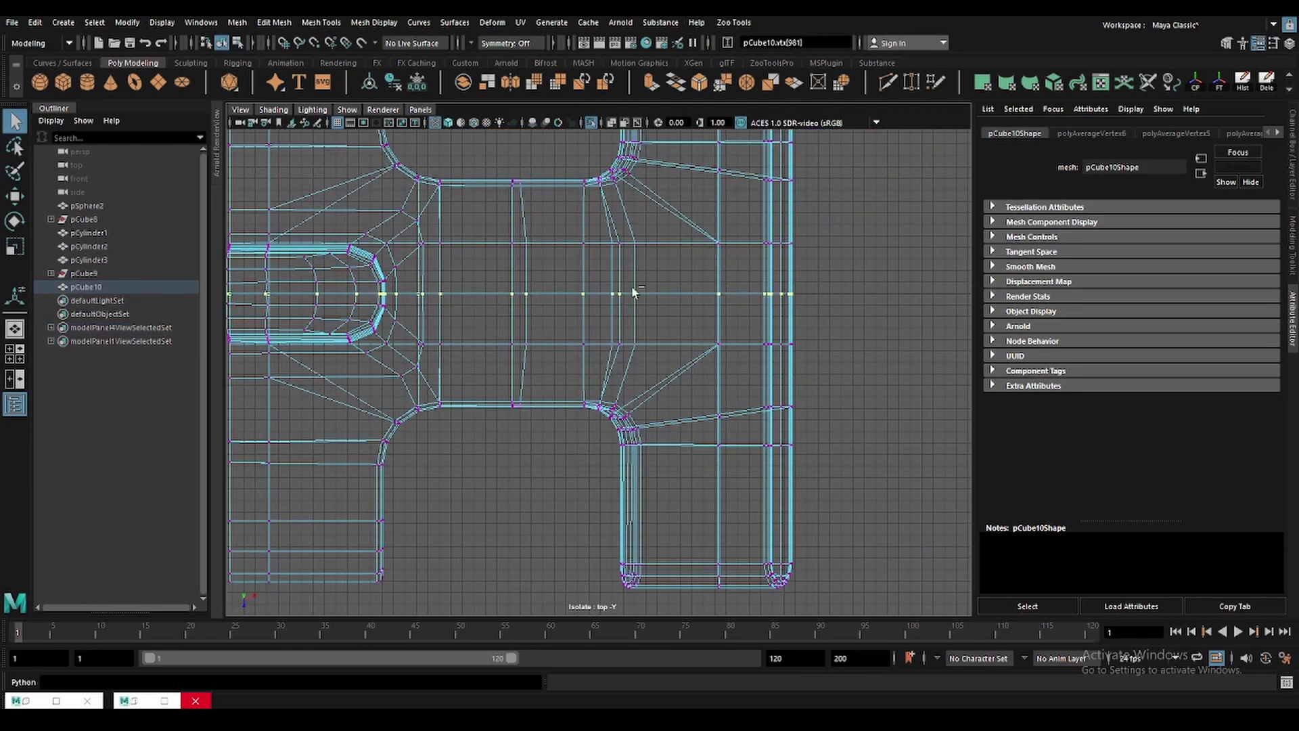
pyautogui.moveTo(697, 220)
pyautogui.keyDown('alt'); pyautogui.mouseDown()
pyautogui.moveTo(778, 276)
pyautogui.moveTo(673, 238)
pyautogui.moveTo(617, 271)
pyautogui.moveTo(570, 212)
pyautogui.moveTo(589, 313)
pyautogui.mouseUp(); pyautogui.keyUp('alt')
pyautogui.press('F8')
pyautogui.press('w')
pyautogui.scroll(3, 501, 232)
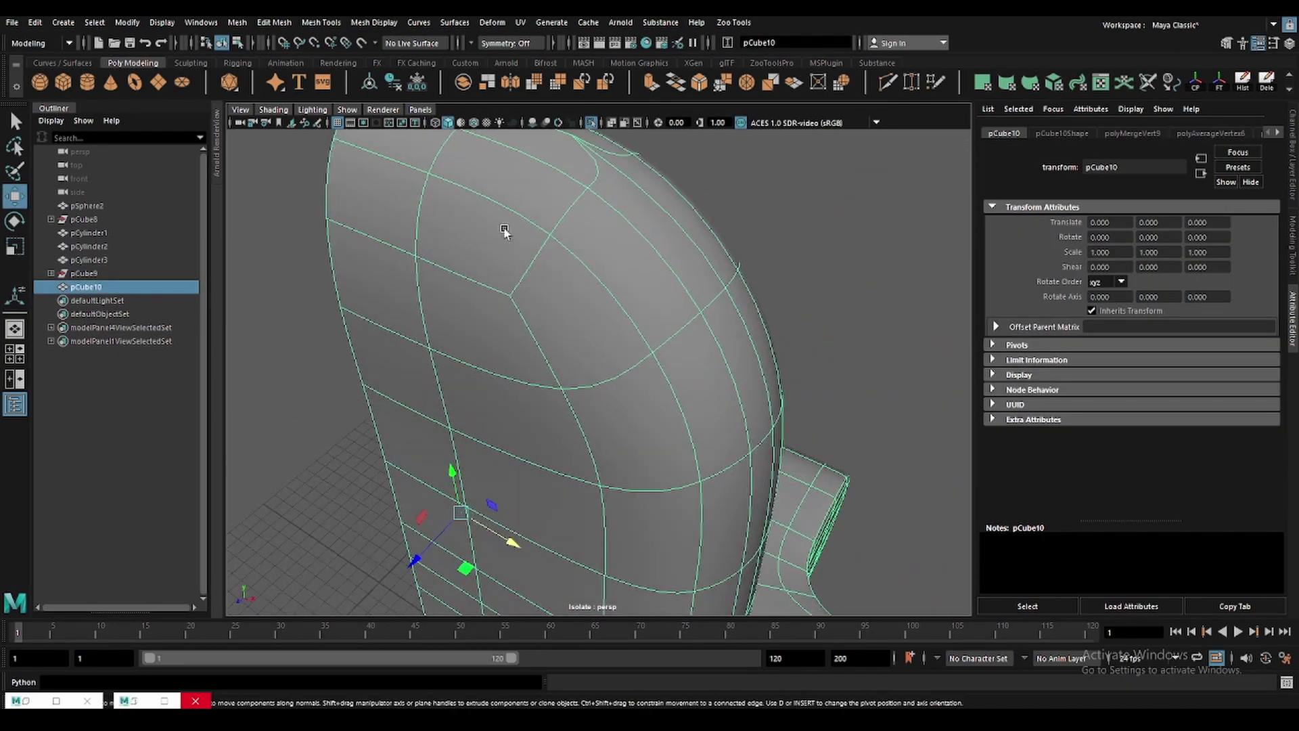
pyautogui.scroll(3, 542, 370)
pyautogui.scroll(-3, 541, 369)
pyautogui.press('F9')
pyautogui.click(354, 221)
pyautogui.moveTo(388, 268); pyautogui.dragTo(415, 288)
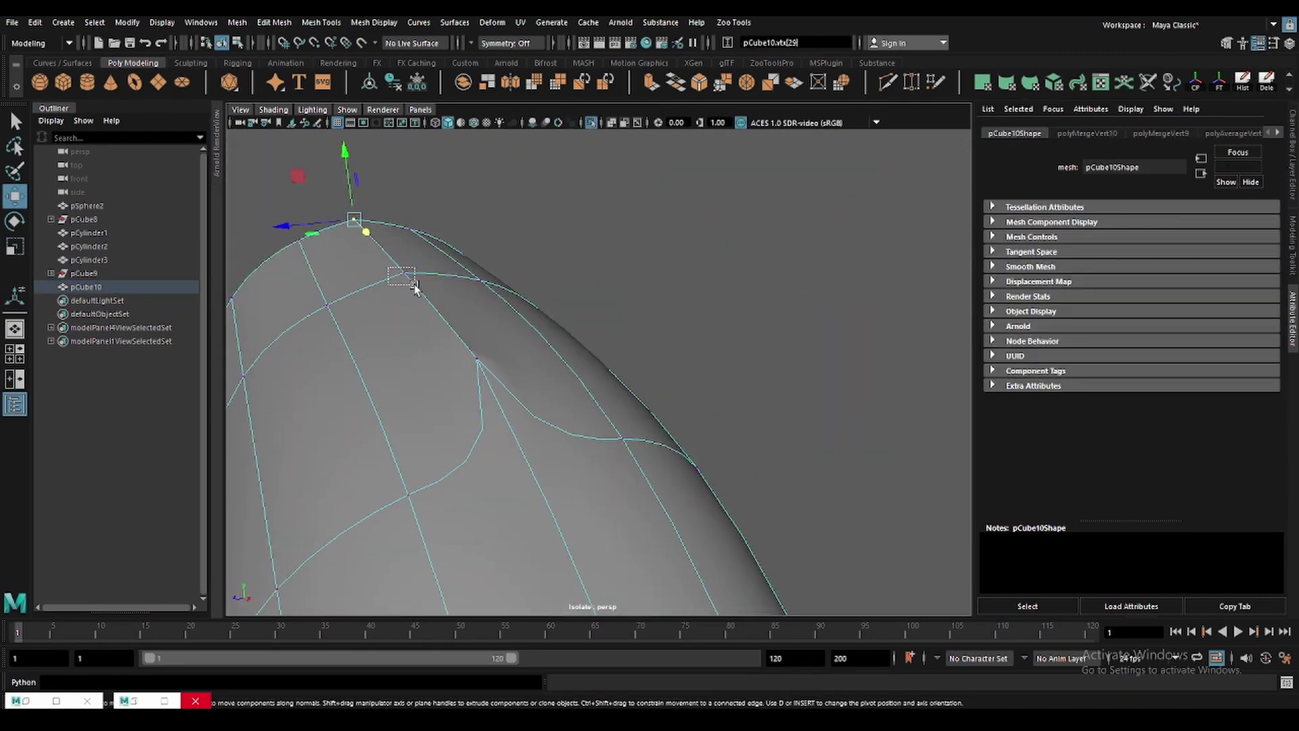
pyautogui.press('F8')
pyautogui.scroll(-5, 488, 272)
# Inspect the body from above and bring the whole car back into view.
pyautogui.keyDown('alt'); pyautogui.moveTo(488, 272); pyautogui.dragTo(661, 313); pyautogui.keyUp('alt')
pyautogui.click(662, 314)
pyautogui.click(652, 436)
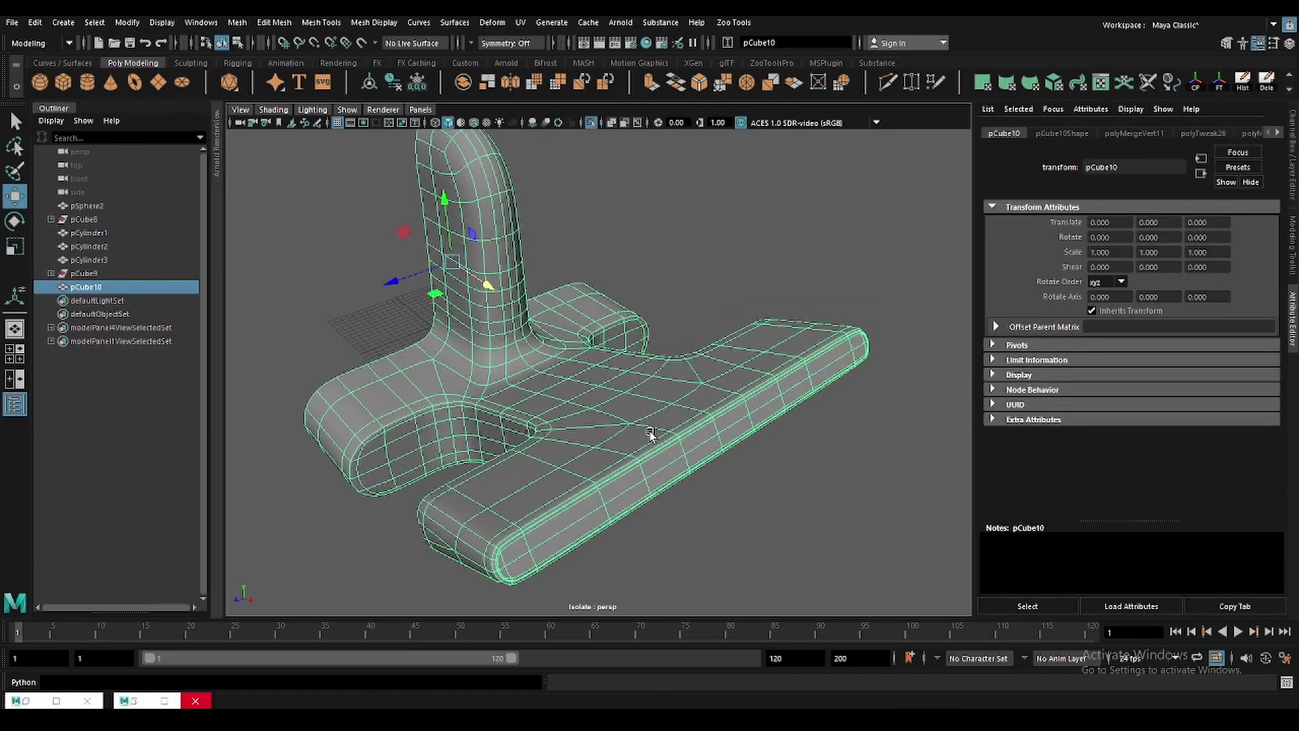
pyautogui.moveTo(652, 435)
pyautogui.keyDown('alt'); pyautogui.mouseDown()
pyautogui.moveTo(632, 312)
pyautogui.moveTo(664, 354)
pyautogui.moveTo(514, 291)
pyautogui.mouseUp(); pyautogui.keyUp('alt')
pyautogui.click(613, 163)
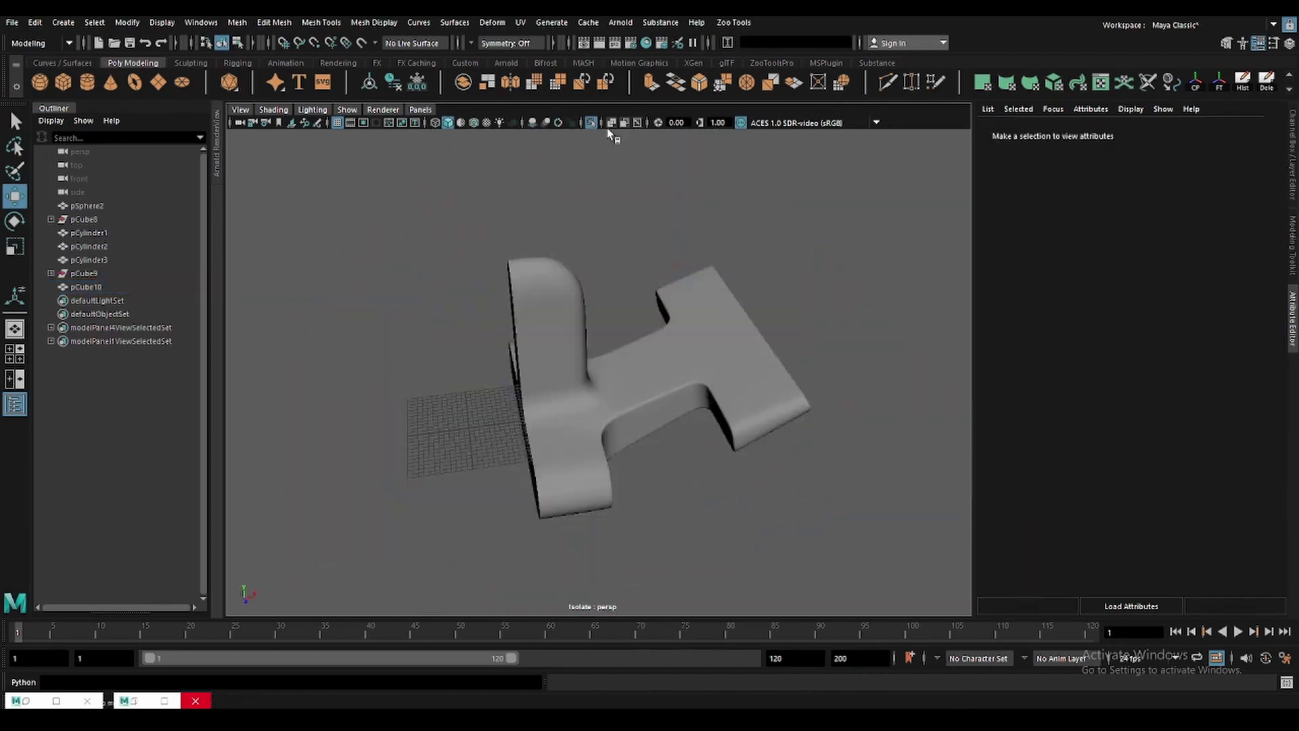
pyautogui.click(591, 122)
pyautogui.click(456, 374)
pyautogui.click(515, 203)
pyautogui.click(473, 297)
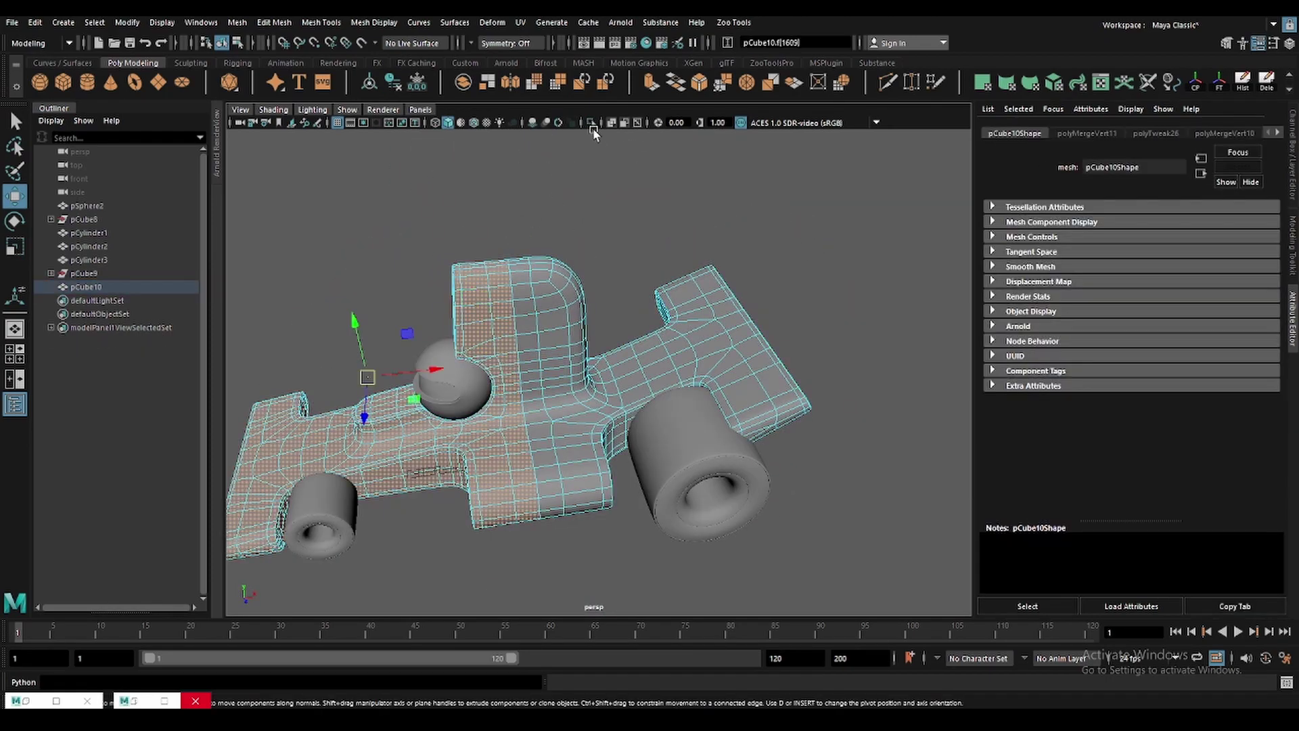
pyautogui.click(593, 176)
pyautogui.keyDown('alt'); pyautogui.moveTo(593, 176); pyautogui.dragTo(547, 255); pyautogui.keyUp('alt')
pyautogui.click(586, 303)
# Frame a perspective close-up of the cockpit block with all car parts shown.
pyautogui.click(591, 122)
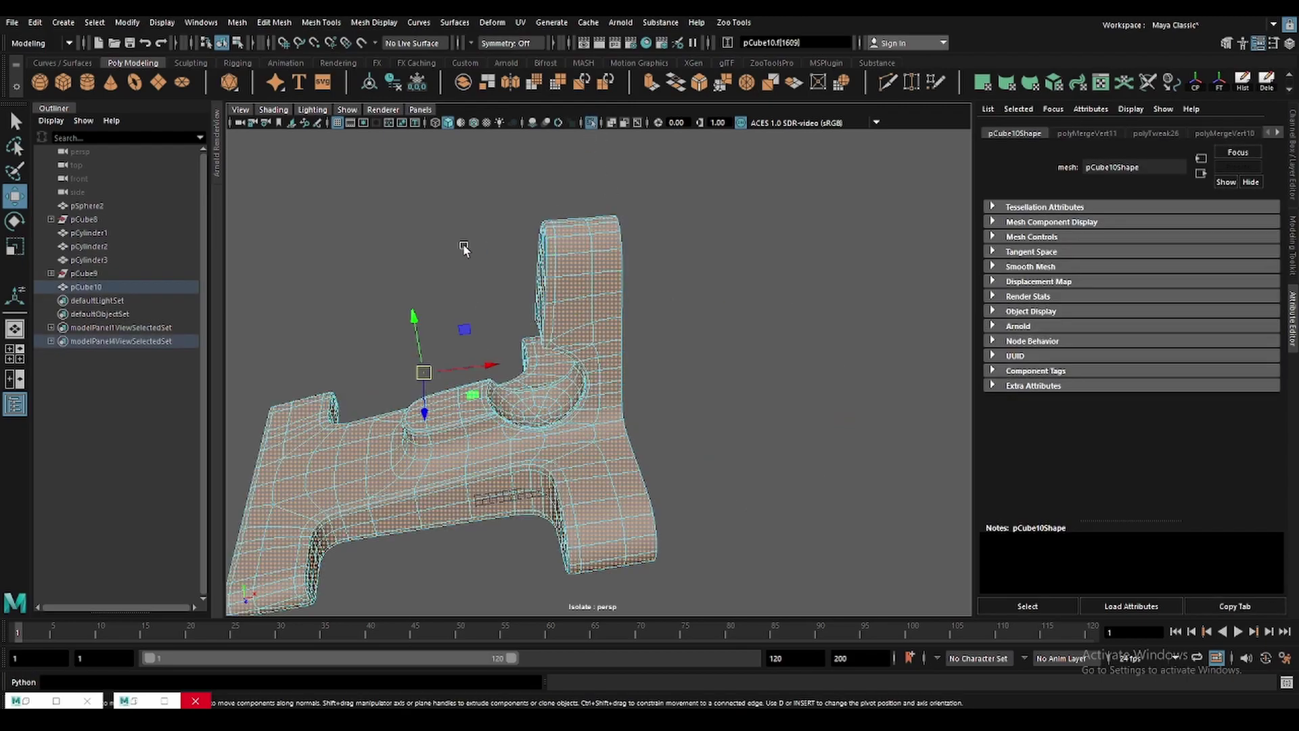
pyautogui.click(463, 243)
pyautogui.scroll(5, 463, 243)
pyautogui.moveTo(463, 244)
pyautogui.keyDown('alt'); pyautogui.mouseDown()
pyautogui.moveTo(615, 354)
pyautogui.moveTo(616, 383)
pyautogui.mouseUp(); pyautogui.keyUp('alt')
pyautogui.click(700, 363)
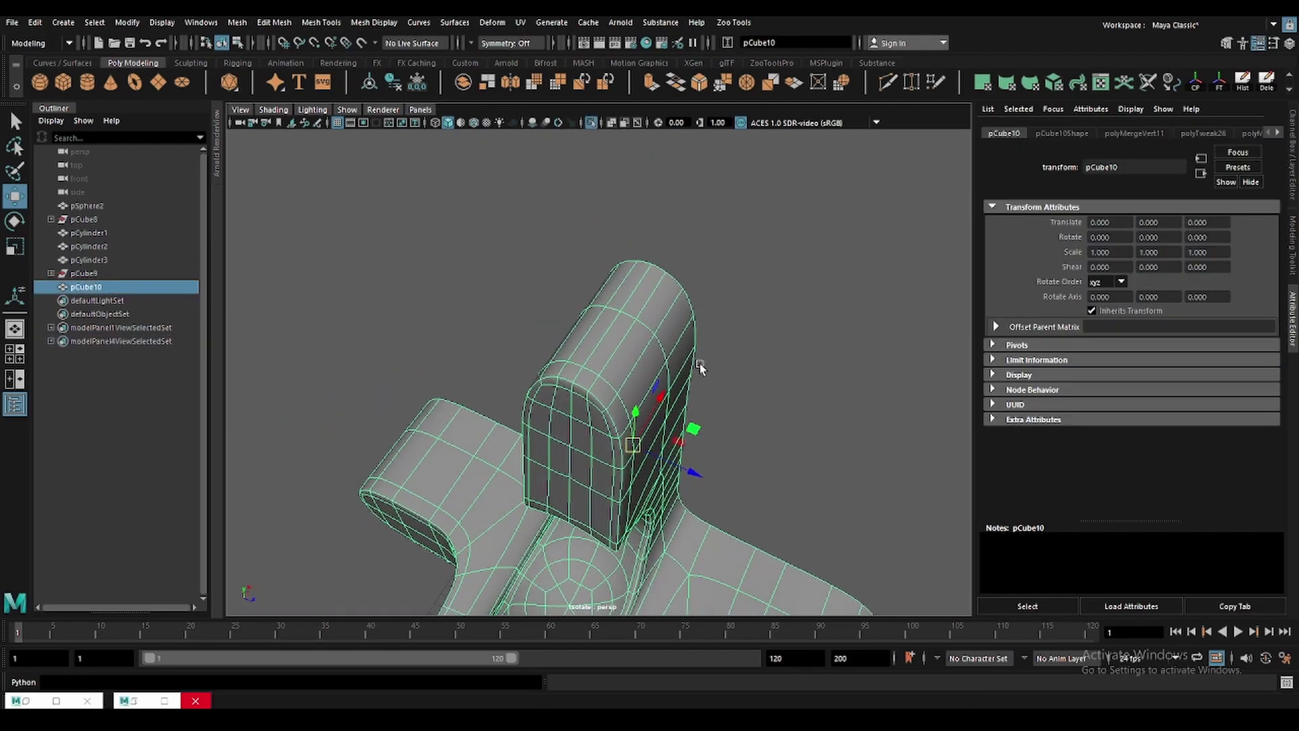
pyautogui.moveTo(700, 364)
pyautogui.keyDown('alt'); pyautogui.mouseDown()
pyautogui.moveTo(635, 341)
pyautogui.moveTo(675, 290)
pyautogui.moveTo(798, 415)
pyautogui.moveTo(708, 473)
pyautogui.moveTo(610, 284)
pyautogui.moveTo(535, 206)
pyautogui.moveTo(583, 328)
pyautogui.mouseUp(); pyautogui.keyUp('alt')
pyautogui.scroll(2, 637, 341)
pyautogui.click(591, 122)
pyautogui.moveTo(583, 328); pyautogui.dragTo(574, 302, button='right')
# Select the cockpit block's center edge in isolation and extrude it.
pyautogui.press('q')
pyautogui.scroll(3, 571, 291)
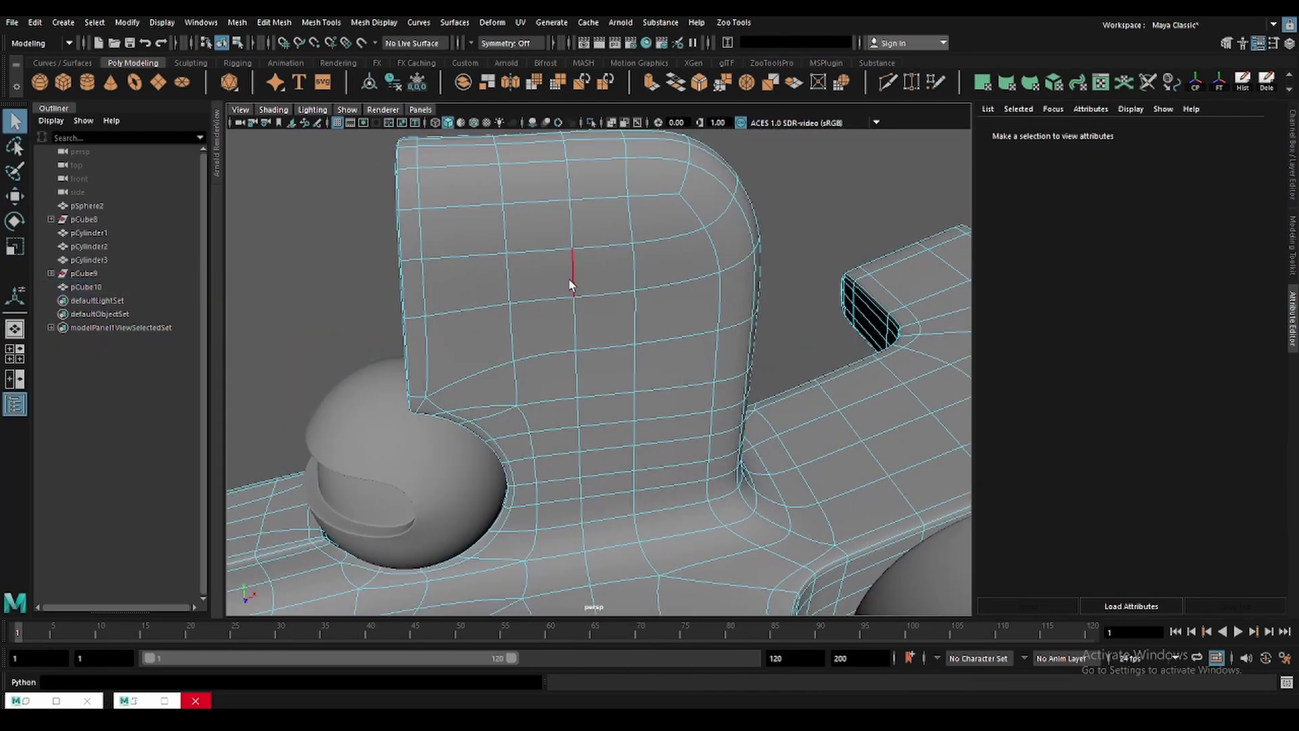
pyautogui.click(568, 228)
pyautogui.click(587, 126)
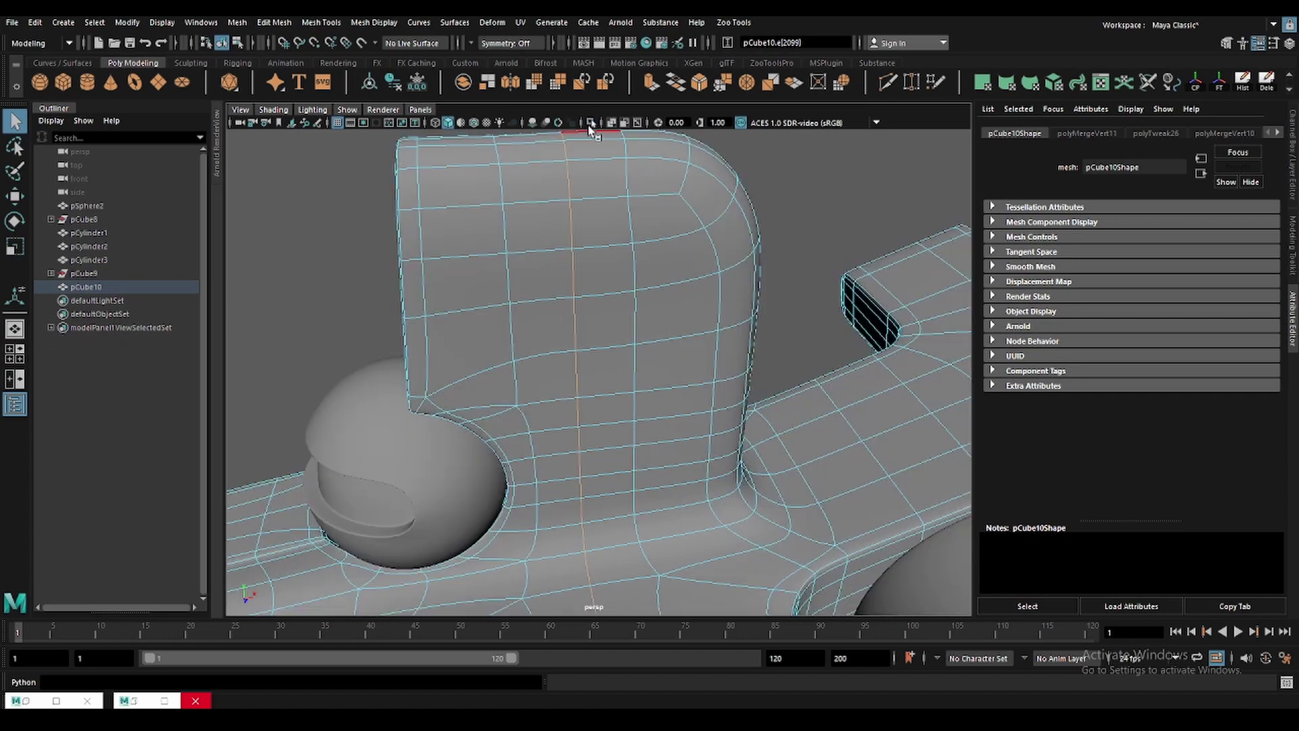
pyautogui.keyDown('alt'); pyautogui.moveTo(604, 266); pyautogui.dragTo(622, 303); pyautogui.keyUp('alt')
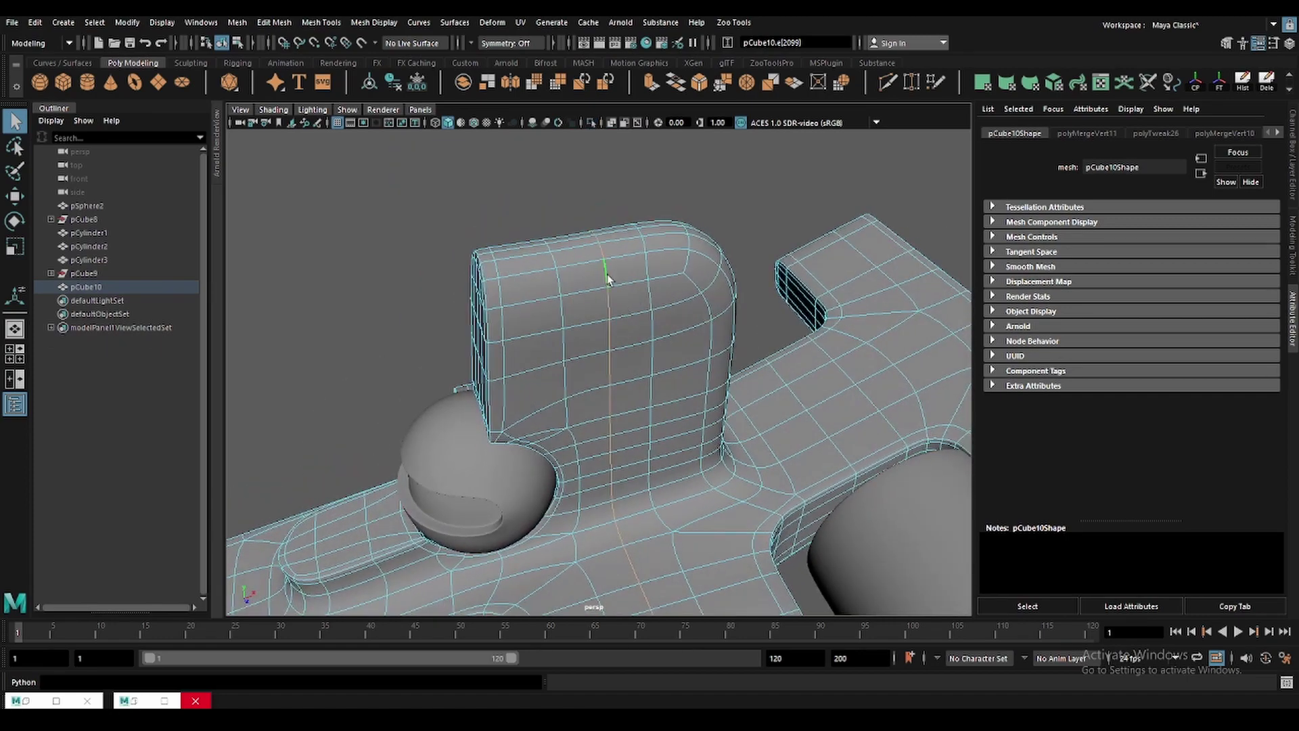
pyautogui.click(593, 125)
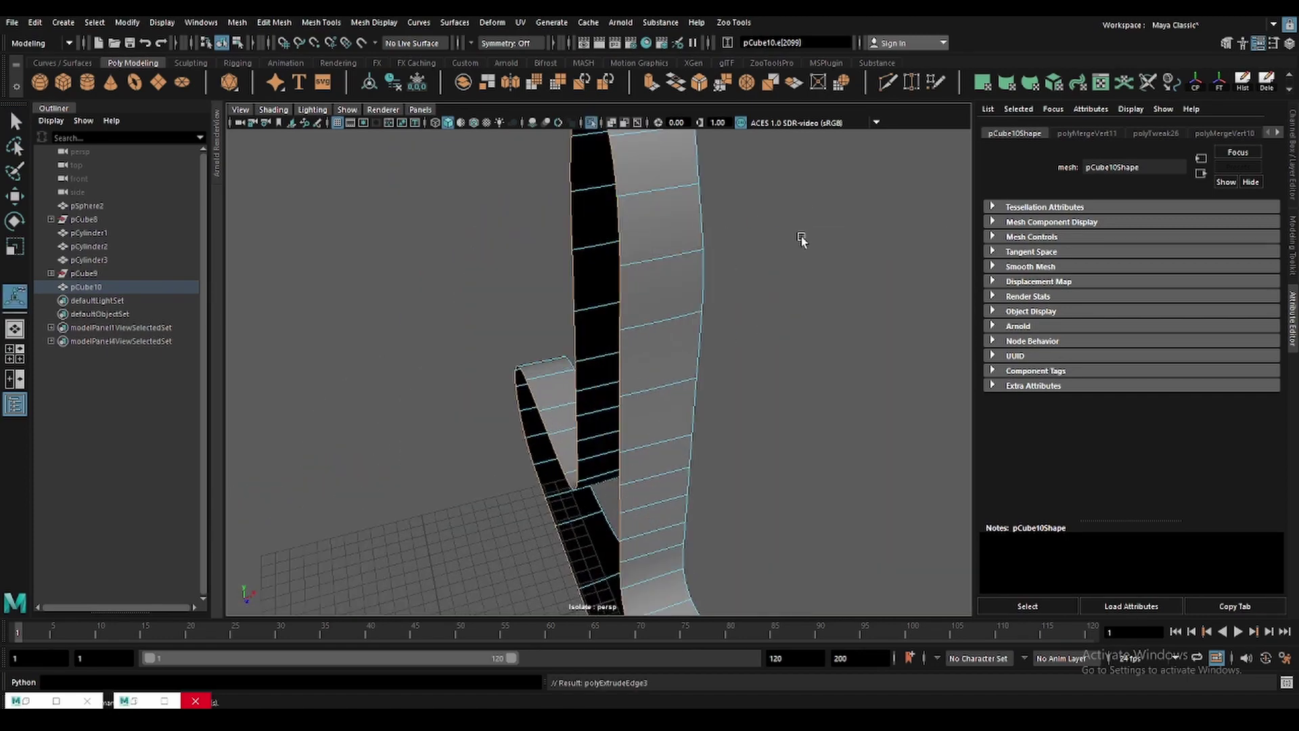
pyautogui.press('1')
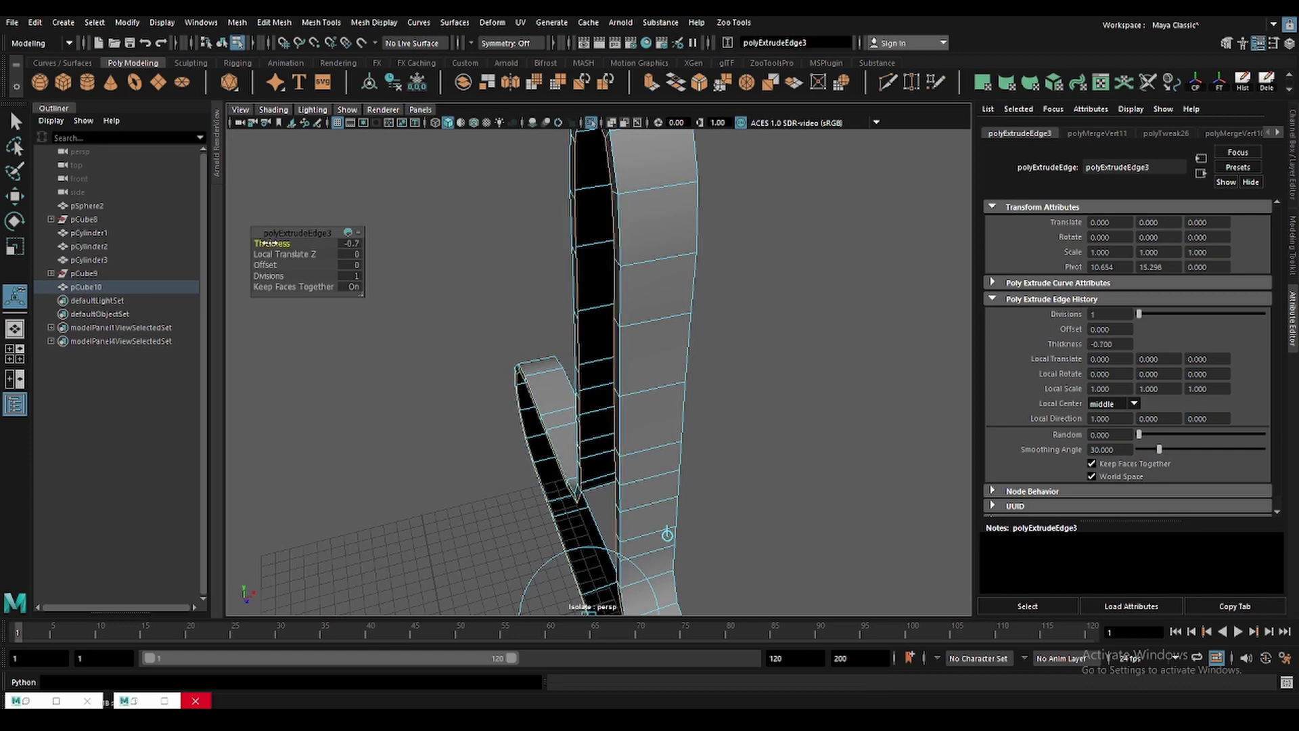
pyautogui.click(595, 191)
pyautogui.hotkey('ctrl', '1')
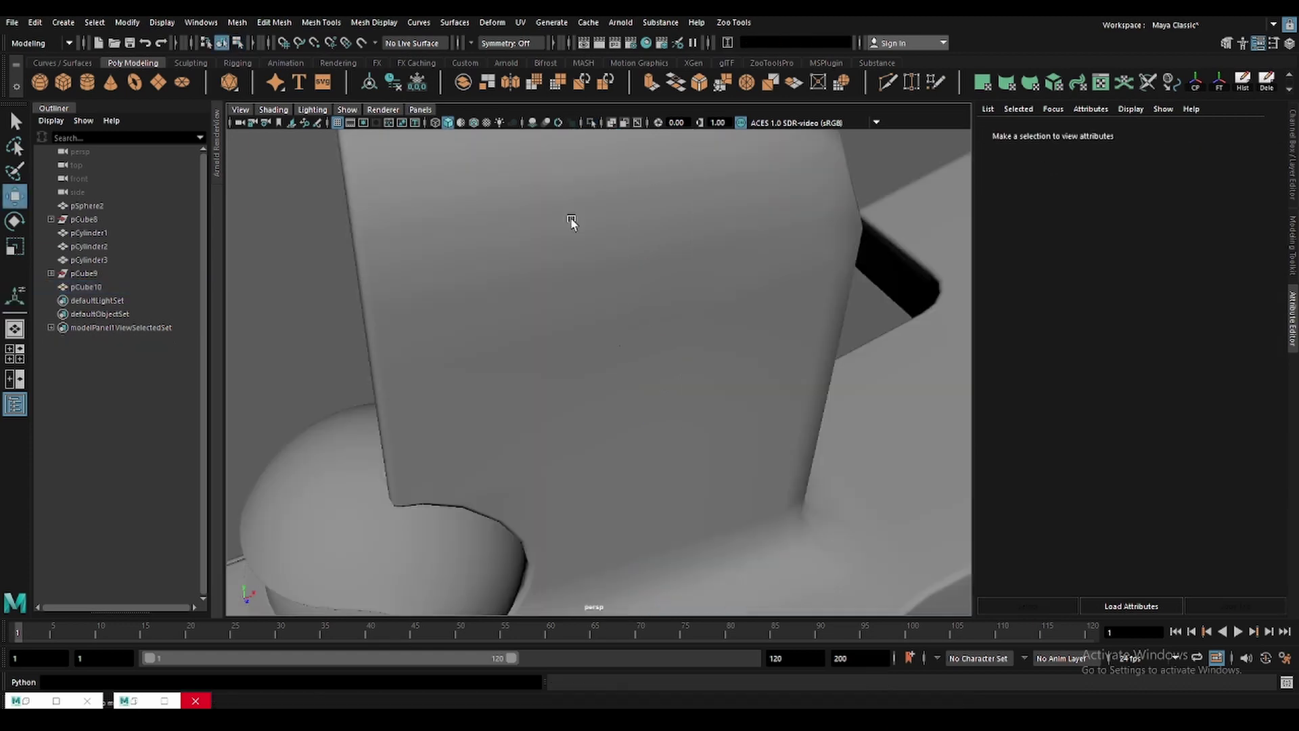
# Extrude the tall headrest fin's open border loop inward with Thickness -0.8.
pyautogui.click(571, 185)
pyautogui.click(574, 253)
pyautogui.hotkey('ctrl', '1')
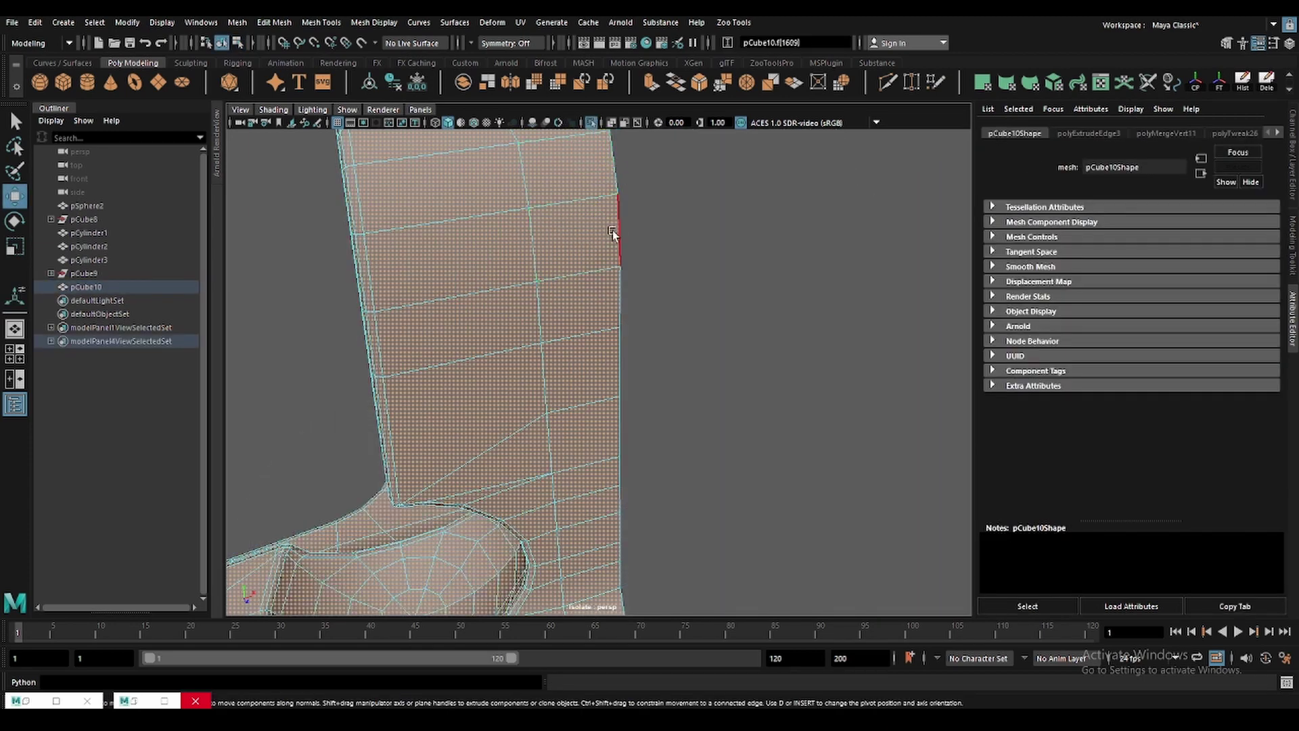
pyautogui.click(591, 125)
pyautogui.click(592, 124)
pyautogui.keyDown('alt'); pyautogui.moveTo(647, 212); pyautogui.dragTo(638, 248); pyautogui.keyUp('alt')
pyautogui.hotkey('ctrl', 'e')
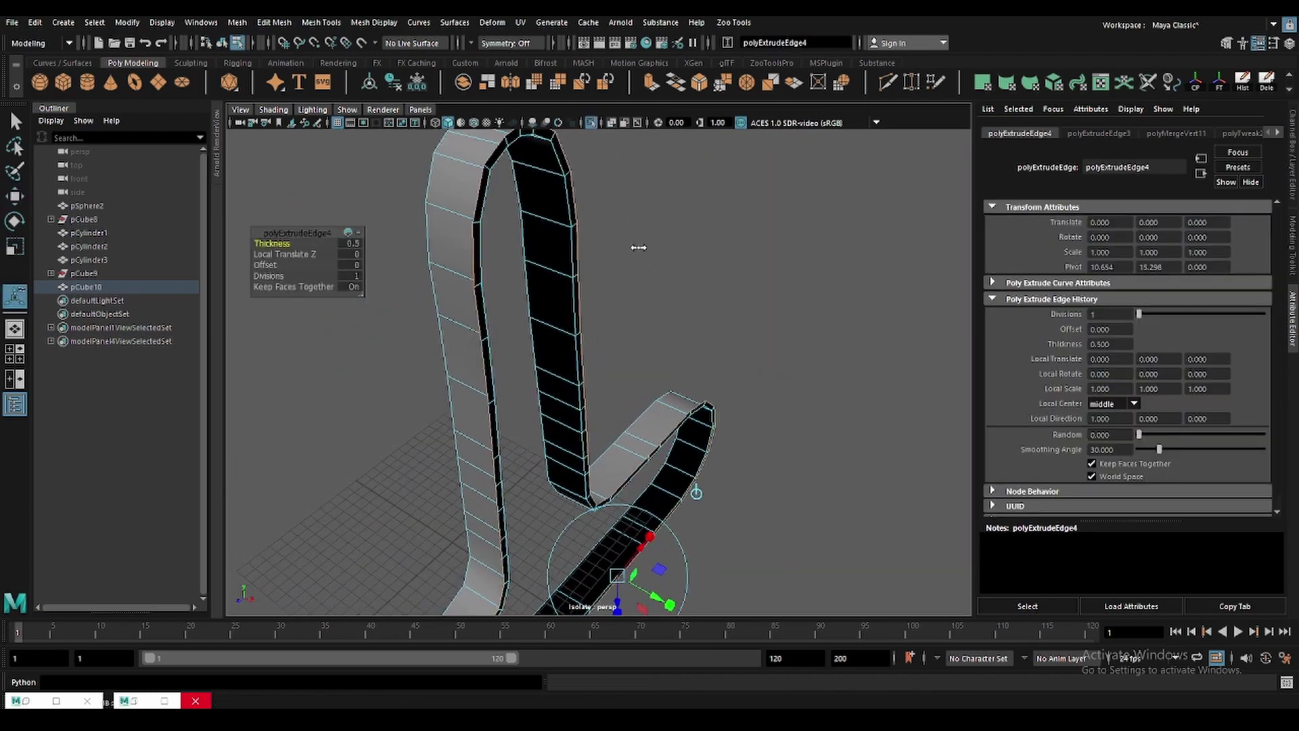
pyautogui.click(595, 125)
pyautogui.press('F8')
# Bevel the seam edge loop down the cockpit block into a crisp centre groove.
pyautogui.scroll(3, 937, 246)
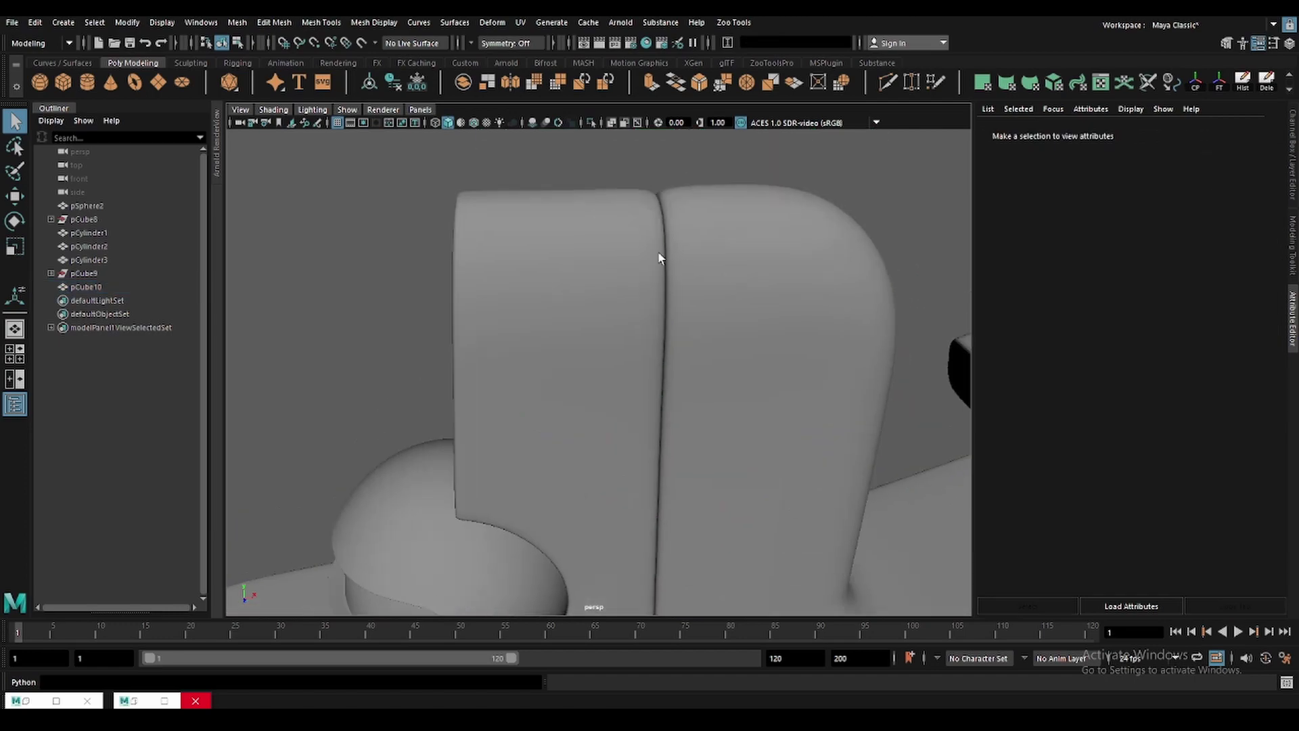
pyautogui.scroll(-3, 640, 271)
pyautogui.click(628, 232)
pyautogui.scroll(4, 601, 213)
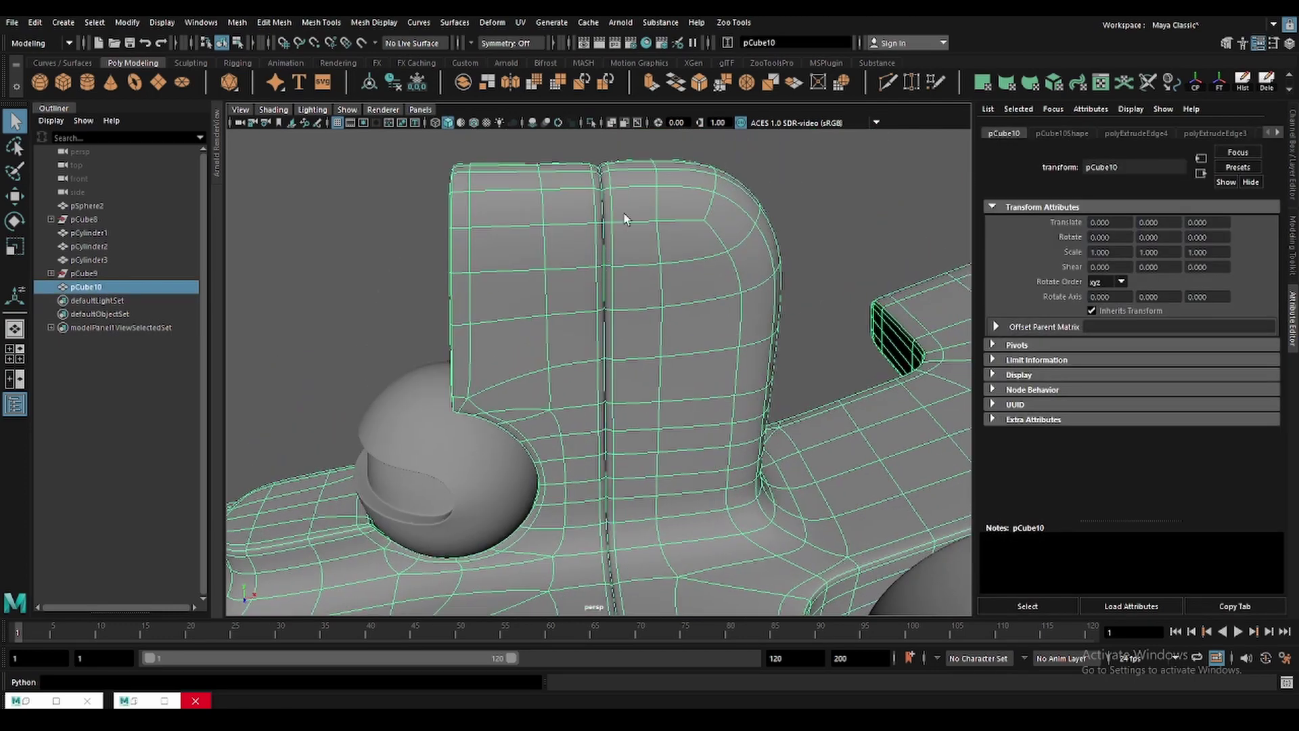
pyautogui.press('F10')
pyautogui.doubleClick(608, 201)
pyautogui.hotkey('ctrl', 'b')
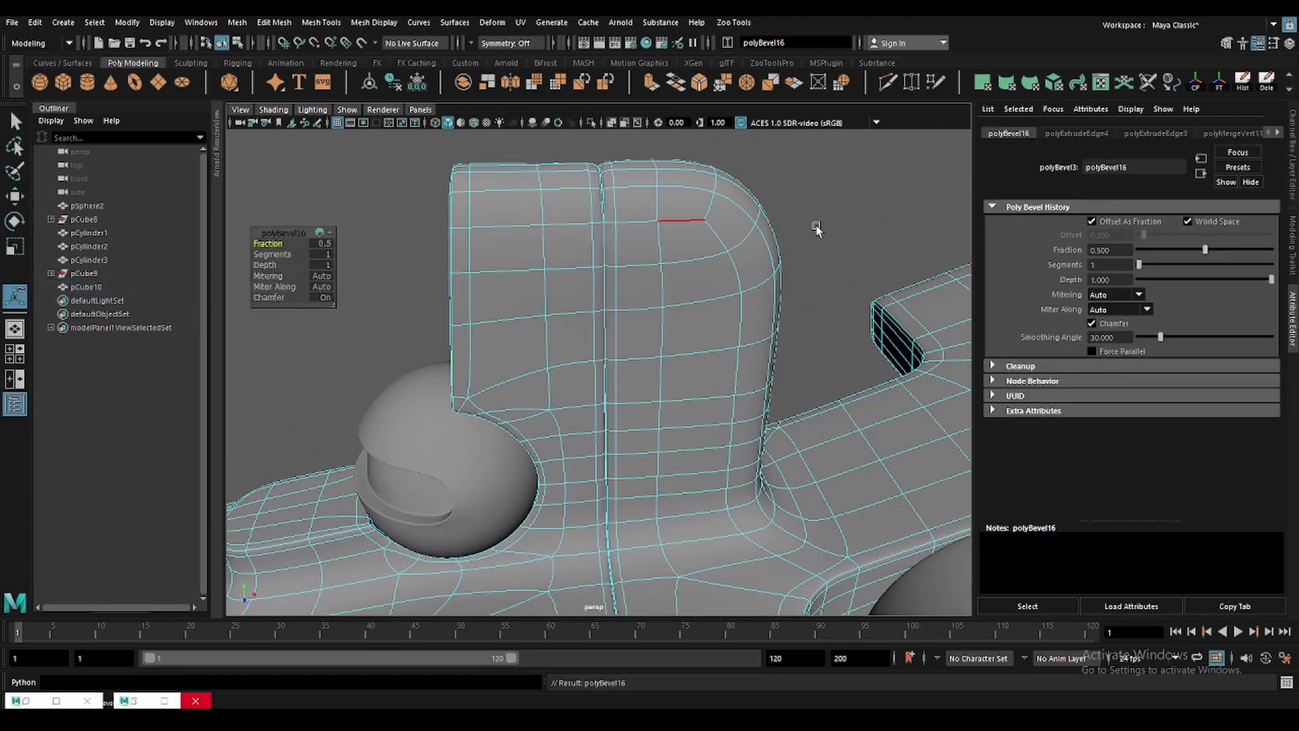
pyautogui.moveTo(649, 319)
pyautogui.keyDown('alt'); pyautogui.mouseDown()
pyautogui.moveTo(679, 302)
pyautogui.moveTo(551, 353)
pyautogui.moveTo(613, 386)
pyautogui.mouseUp(); pyautogui.keyUp('alt')
pyautogui.click(670, 262)
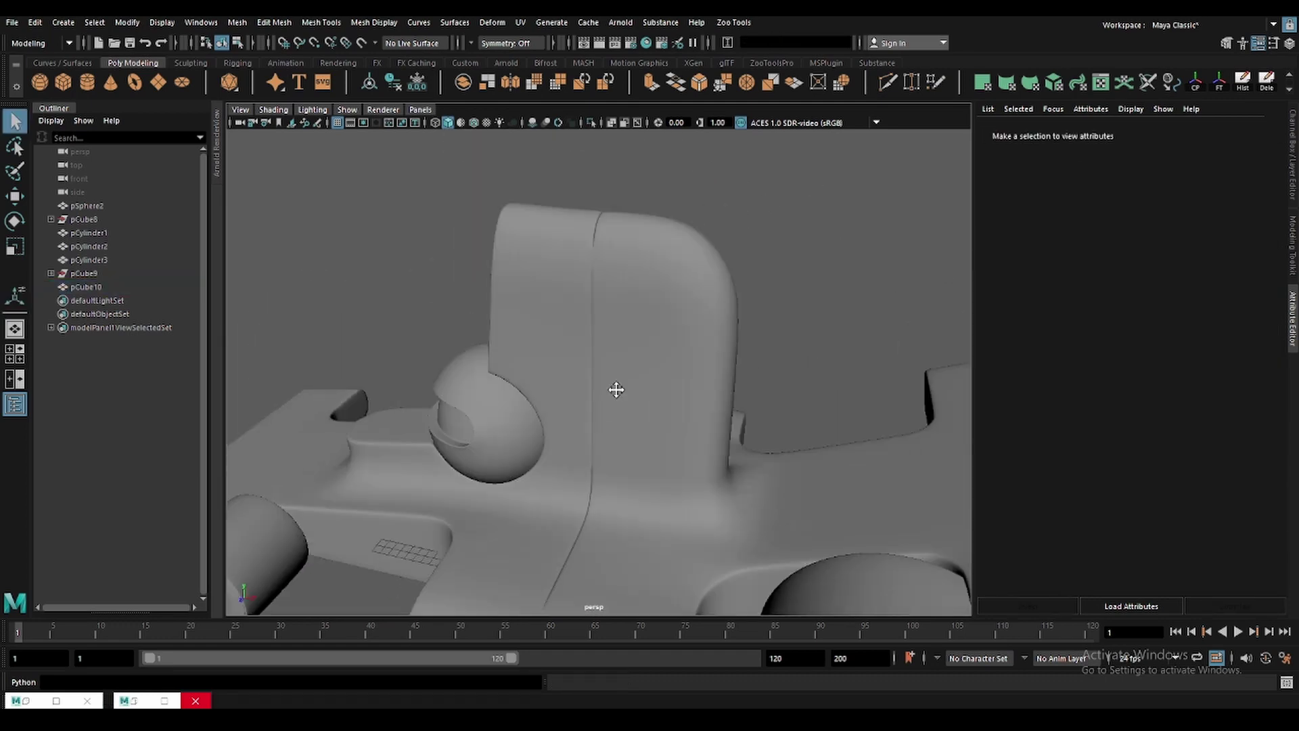
# Inspect the bevelled seam on the car body from several angles.
pyautogui.scroll(3, 687, 298)
pyautogui.click(687, 298)
pyautogui.click(738, 238)
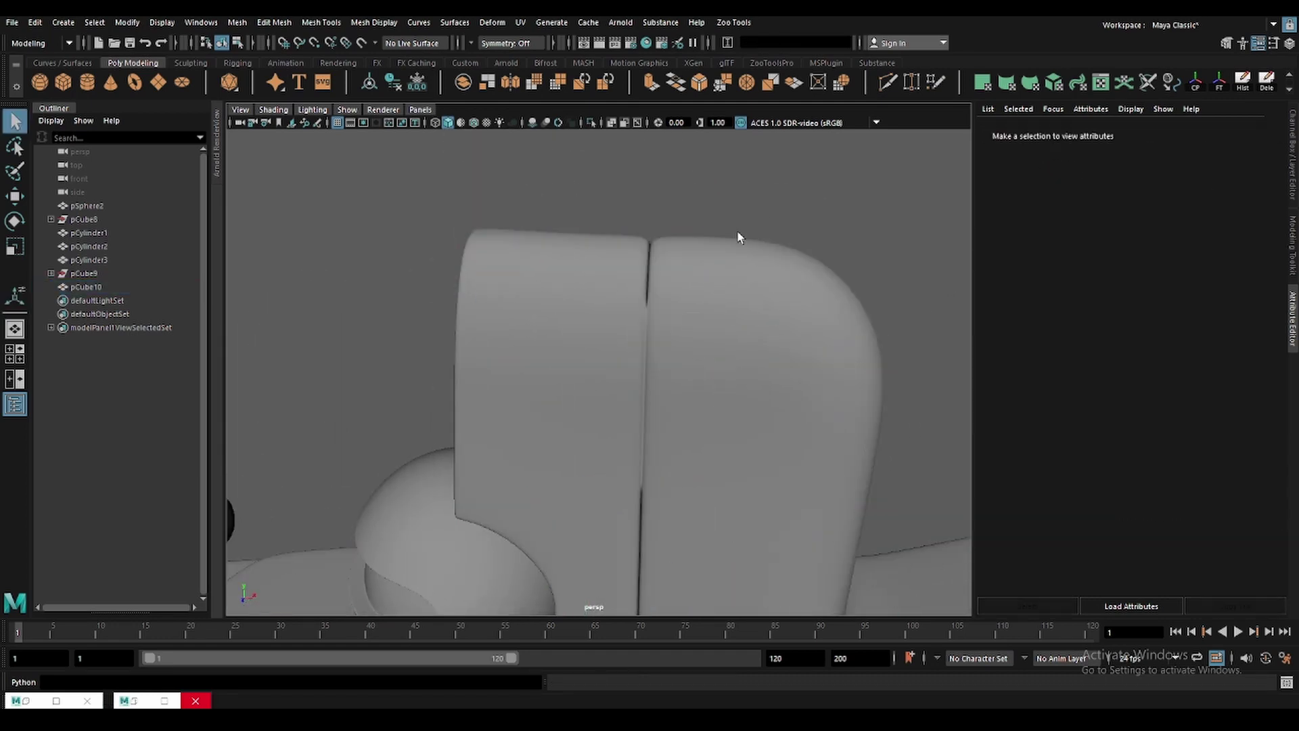
pyautogui.moveTo(737, 238)
pyautogui.keyDown('alt'); pyautogui.mouseDown()
pyautogui.moveTo(666, 300)
pyautogui.moveTo(632, 310)
pyautogui.mouseUp(); pyautogui.keyUp('alt')
pyautogui.click(615, 309)
pyautogui.scroll(-3, 630, 324)
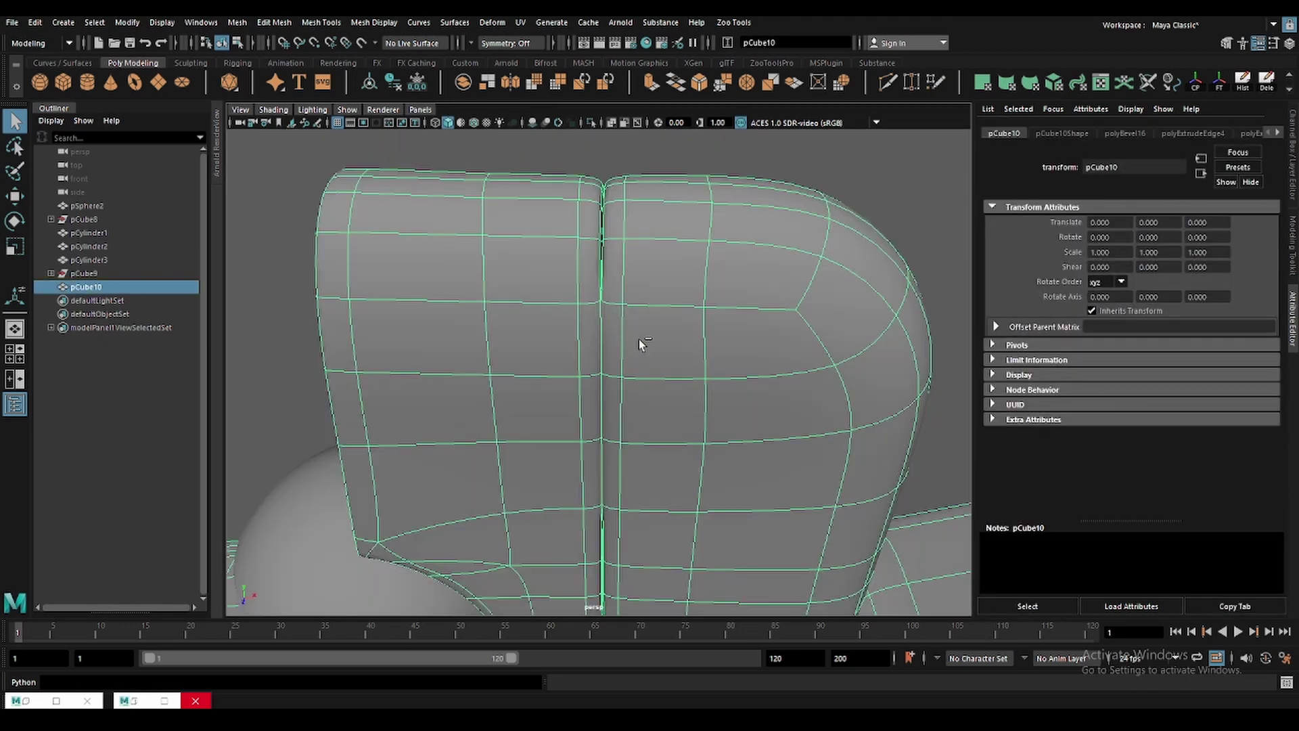
pyautogui.click(620, 315)
pyautogui.scroll(-3, 690, 212)
pyautogui.scroll(3, 651, 345)
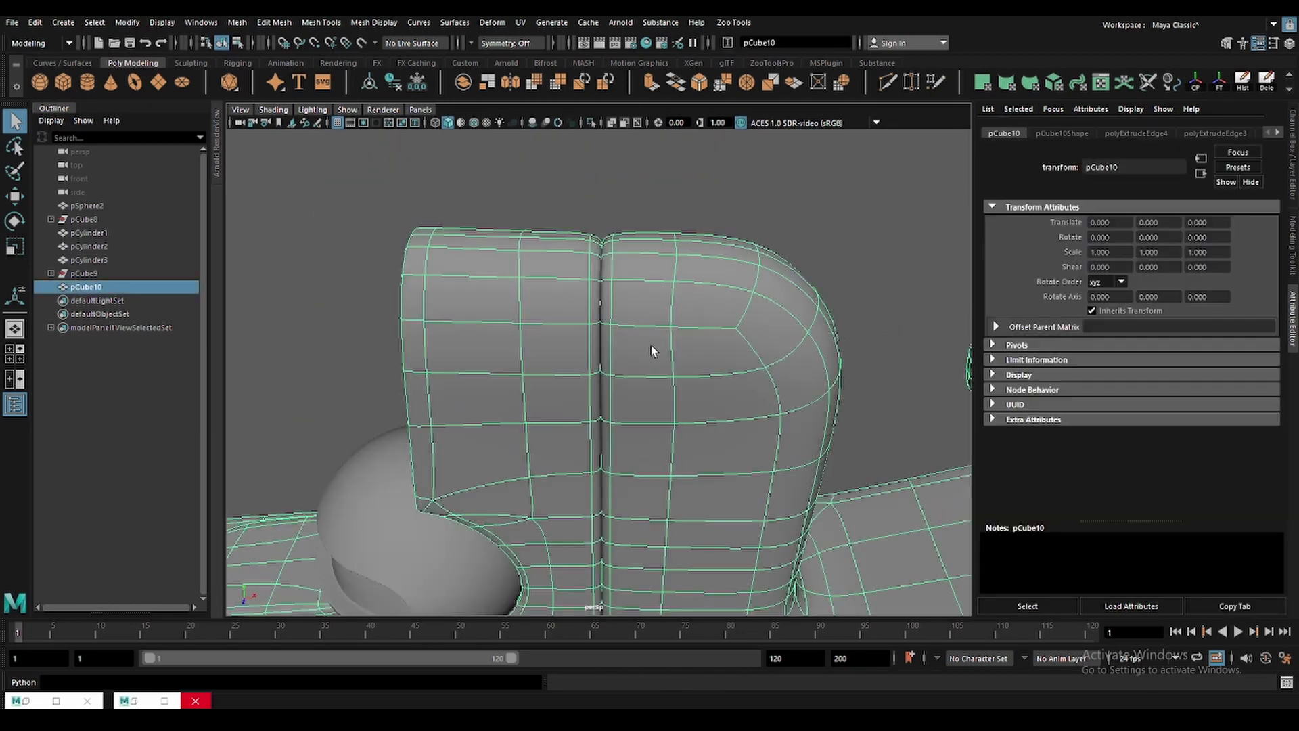
pyautogui.moveTo(651, 345)
pyautogui.keyDown('alt'); pyautogui.mouseDown()
pyautogui.moveTo(626, 313)
pyautogui.moveTo(757, 184)
pyautogui.mouseUp(); pyautogui.keyUp('alt')
# Insert and scale a new edge loop beside the seam, then restore smooth preview.
pyautogui.keyDown('shift'); pyautogui.moveTo(758, 185); pyautogui.dragTo(618, 201, button='right'); pyautogui.keyUp('shift')
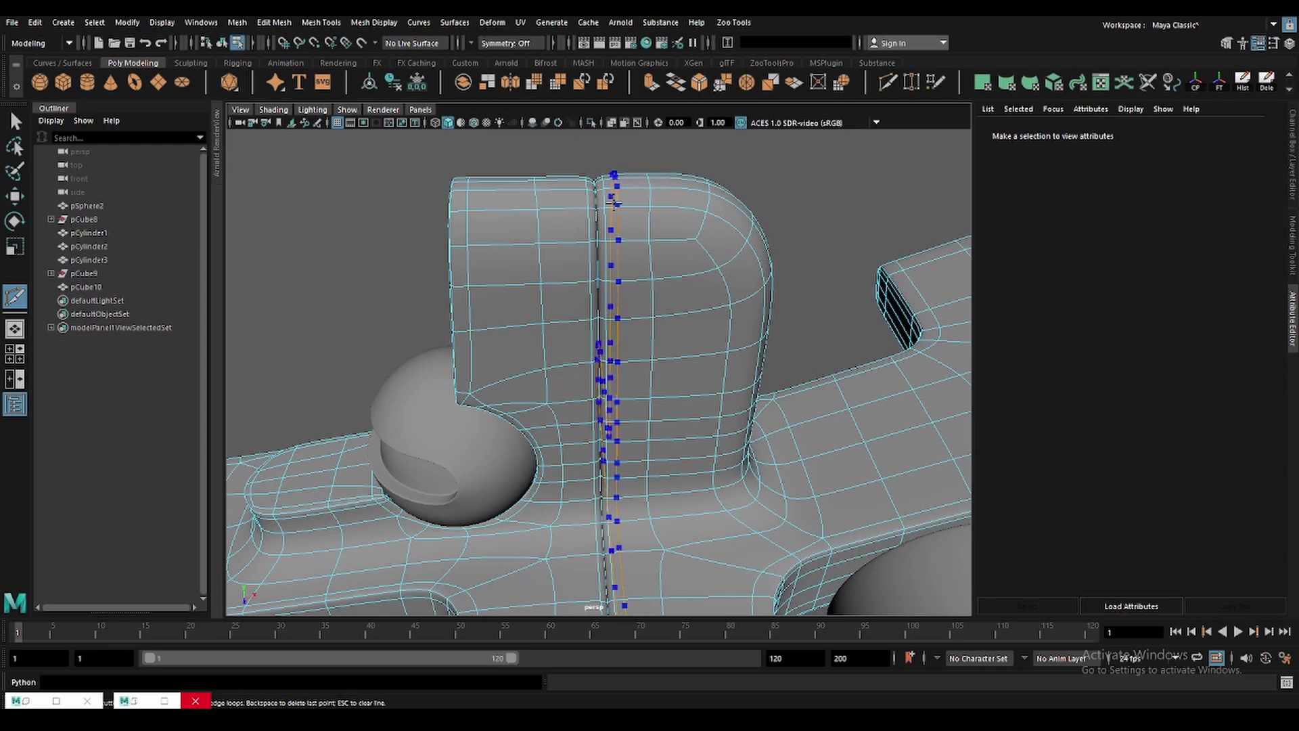
pyautogui.keyDown('ctrl'); pyautogui.click(578, 286); pyautogui.keyUp('ctrl')
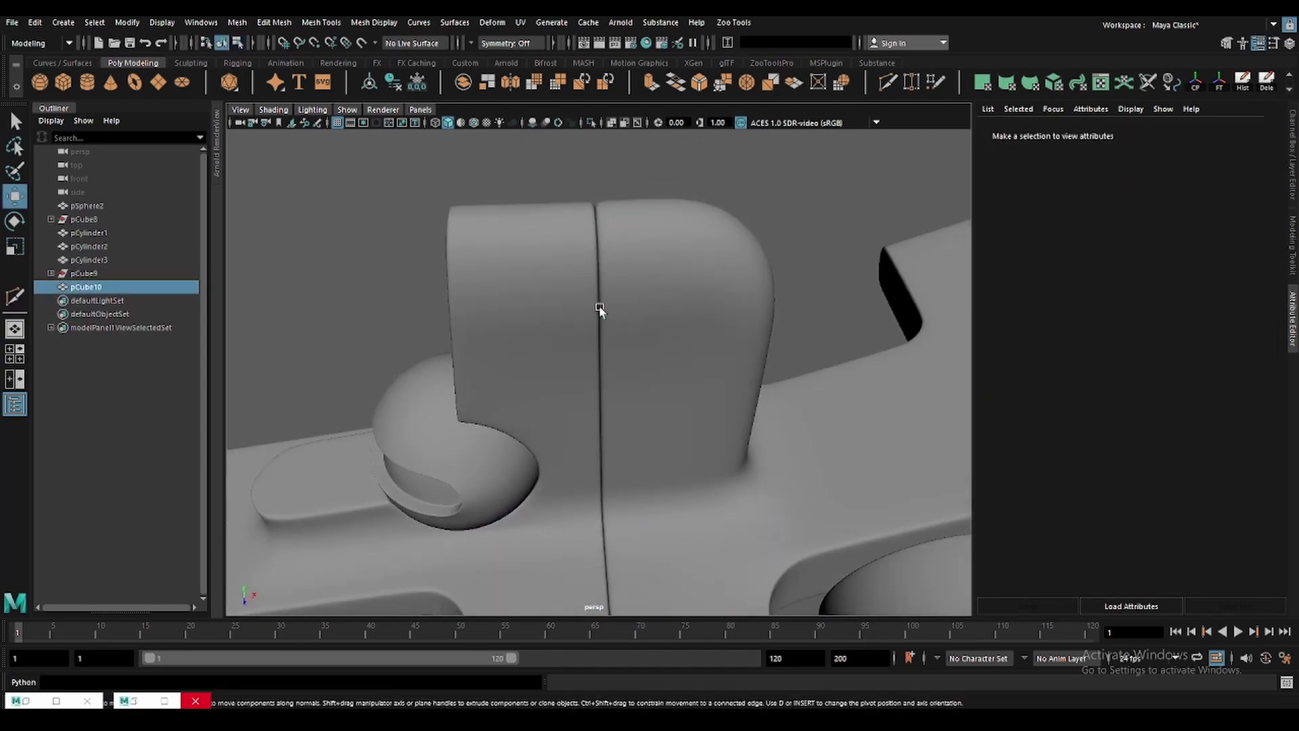
pyautogui.press('1')
pyautogui.press('w')
pyautogui.scroll(-3, 632, 350)
pyautogui.press('r')
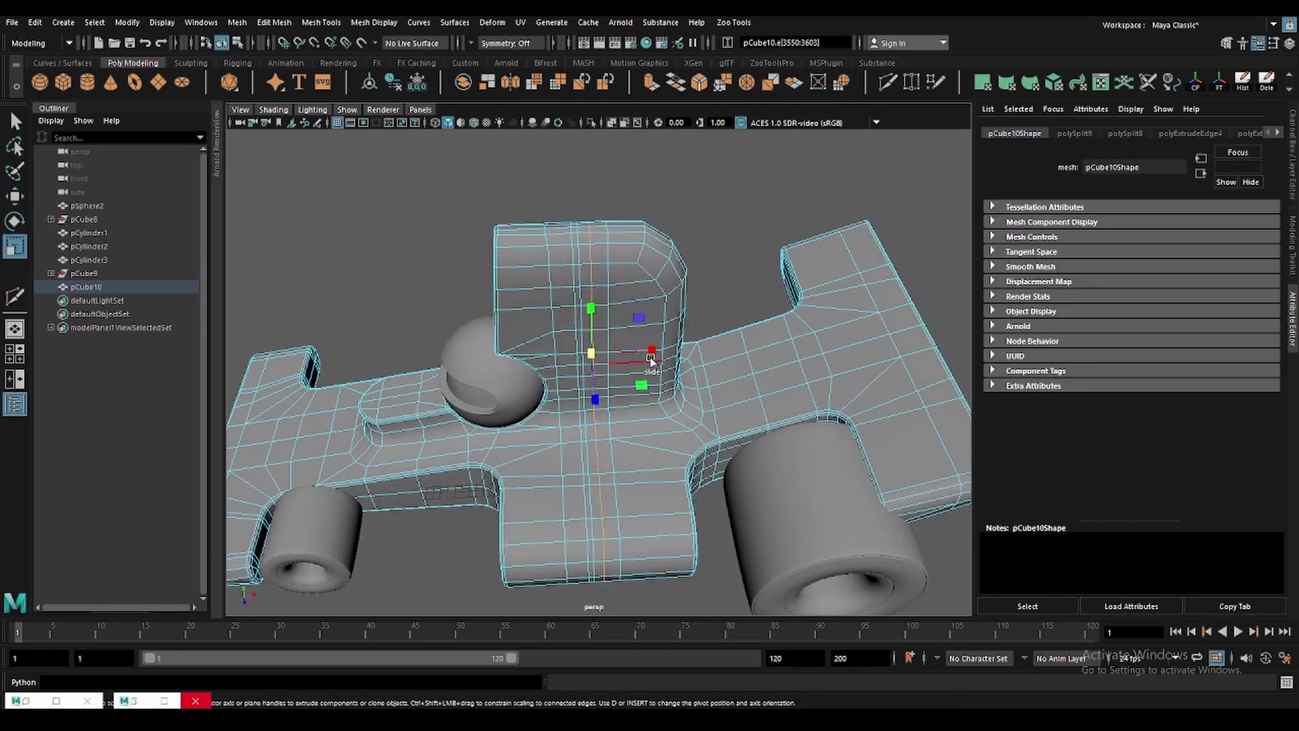
pyautogui.scroll(2, 637, 362)
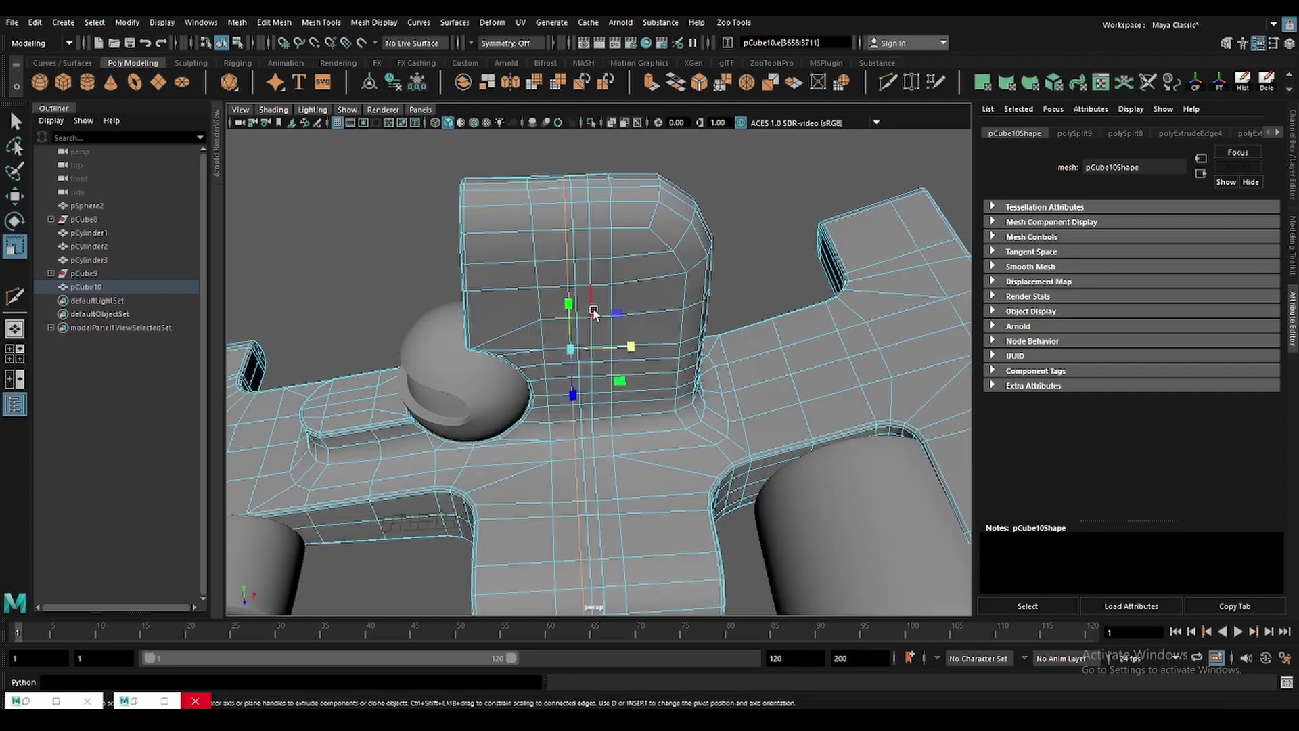
pyautogui.scroll(2, 594, 316)
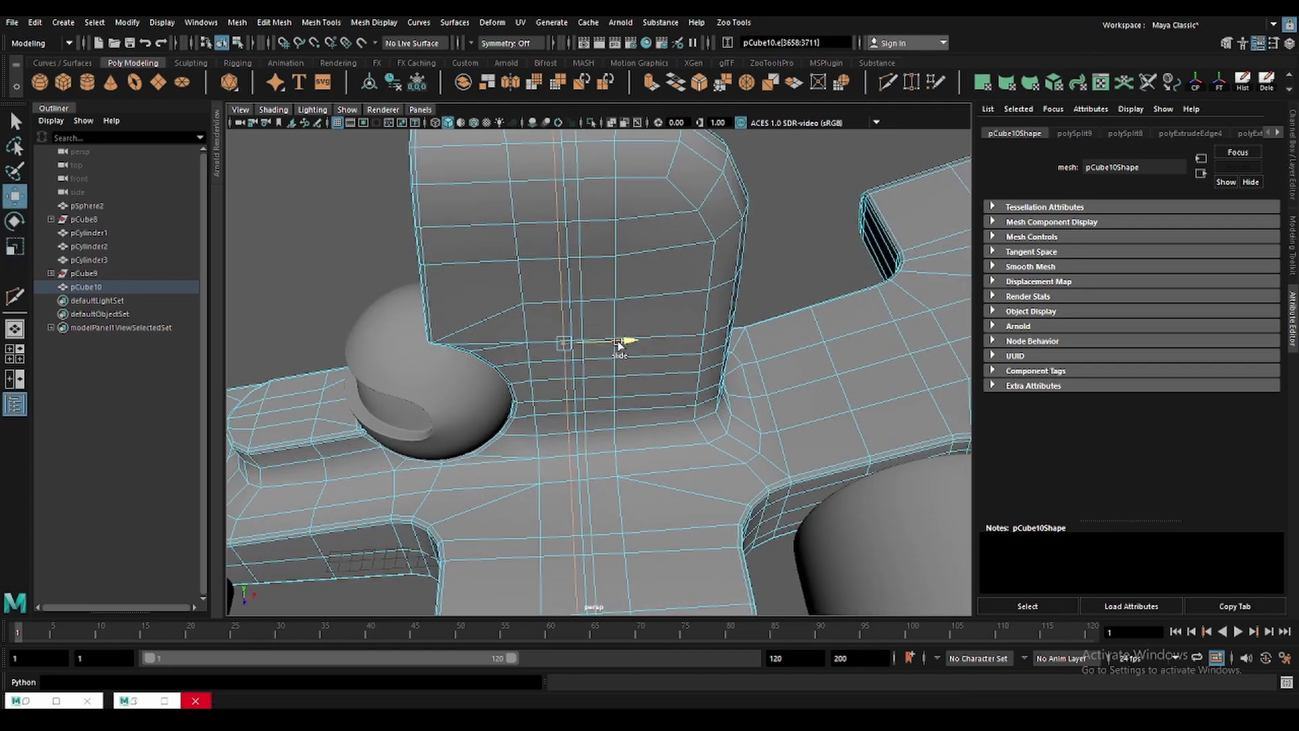
pyautogui.scroll(-3, 617, 343)
pyautogui.press('F8')
pyautogui.press('3')
pyautogui.scroll(3, 634, 250)
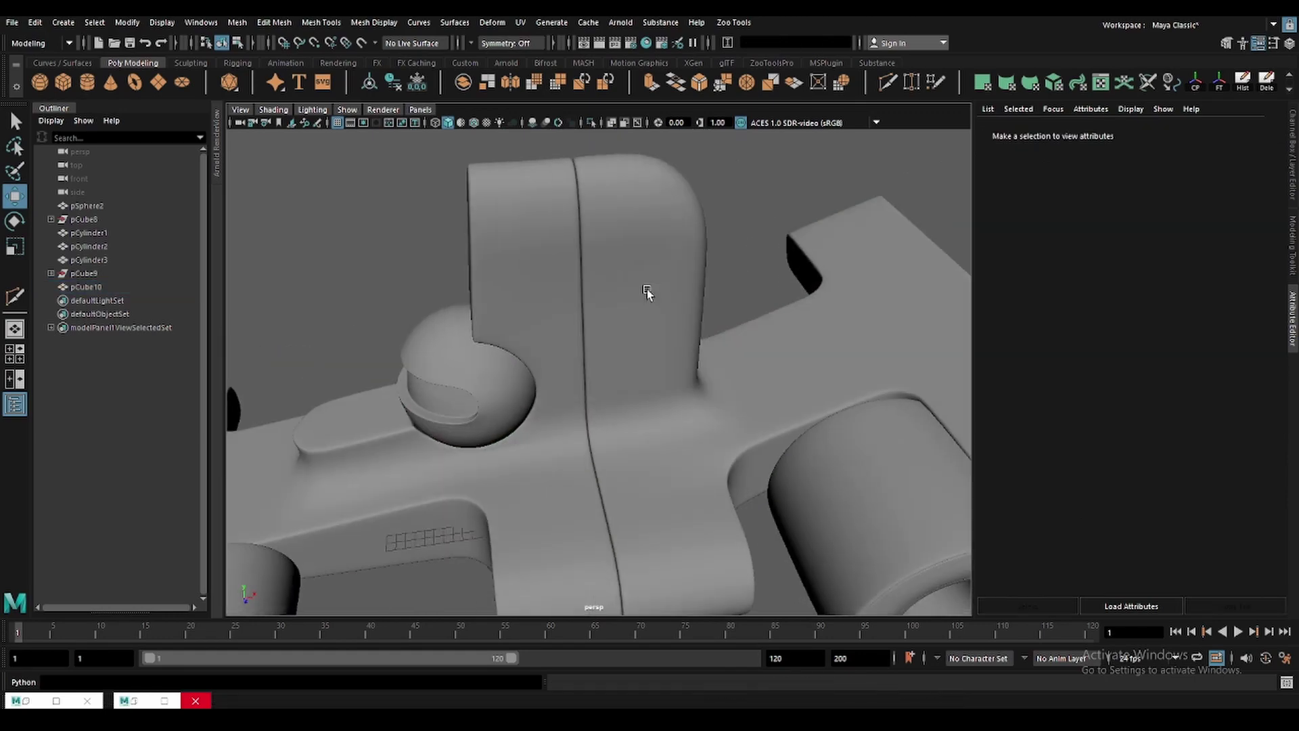
pyautogui.scroll(-3, 633, 289)
# Orbit to a low front view and select the rear wheel pCylinder3.
pyautogui.moveTo(633, 289)
pyautogui.keyDown('alt'); pyautogui.mouseDown()
pyautogui.moveTo(587, 289)
pyautogui.moveTo(617, 377)
pyautogui.moveTo(673, 377)
pyautogui.mouseUp(); pyautogui.keyUp('alt')
pyautogui.scroll(3, 587, 289)
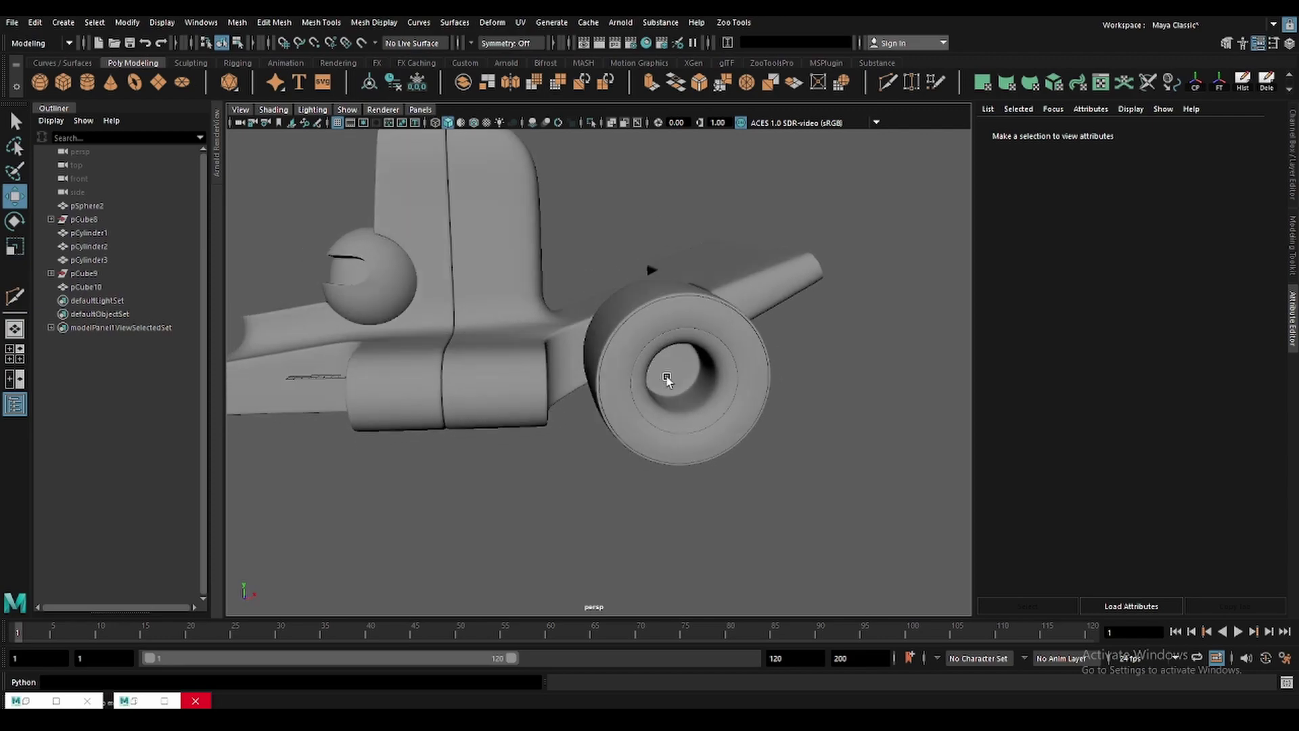
pyautogui.click(673, 377)
pyautogui.click(641, 423)
pyautogui.keyDown('alt'); pyautogui.moveTo(641, 424); pyautogui.dragTo(706, 436); pyautogui.keyUp('alt')
pyautogui.click(706, 436)
# Move the rear wheel in toward the body to about Translate X 35.36.
pyautogui.press('4')
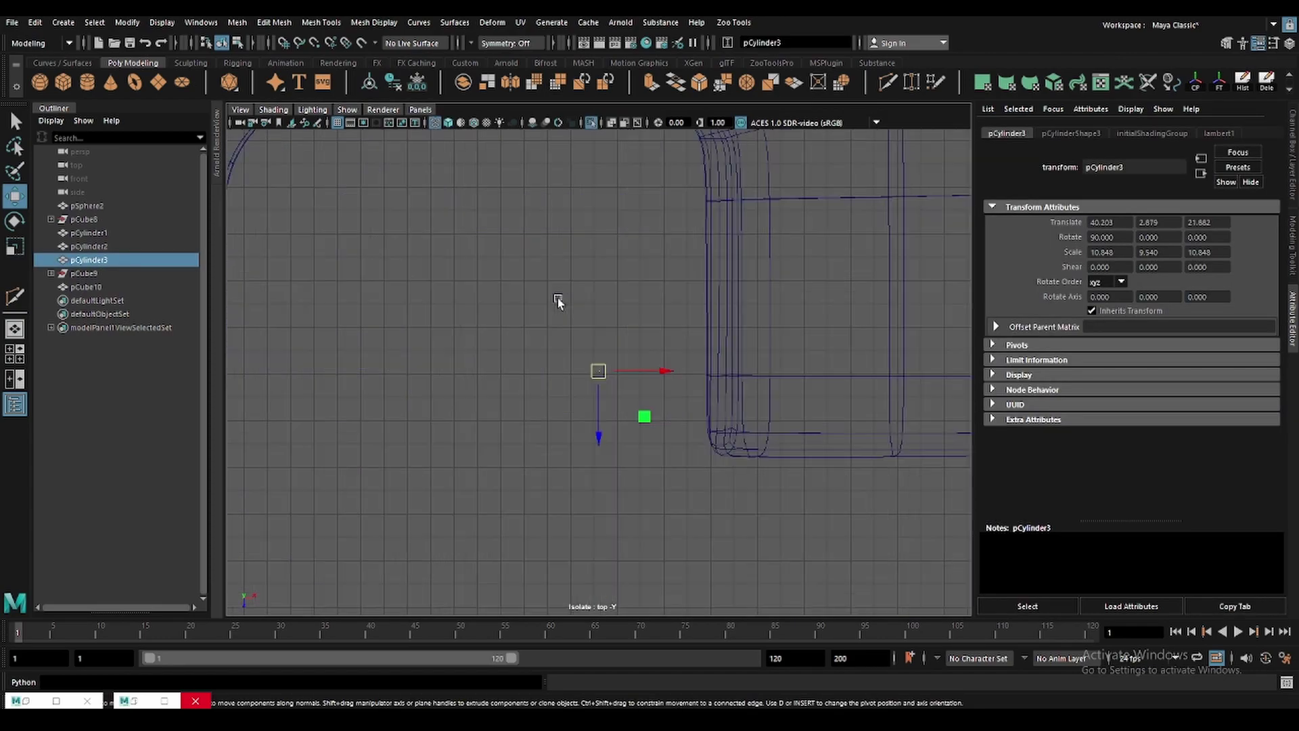
pyautogui.click(591, 124)
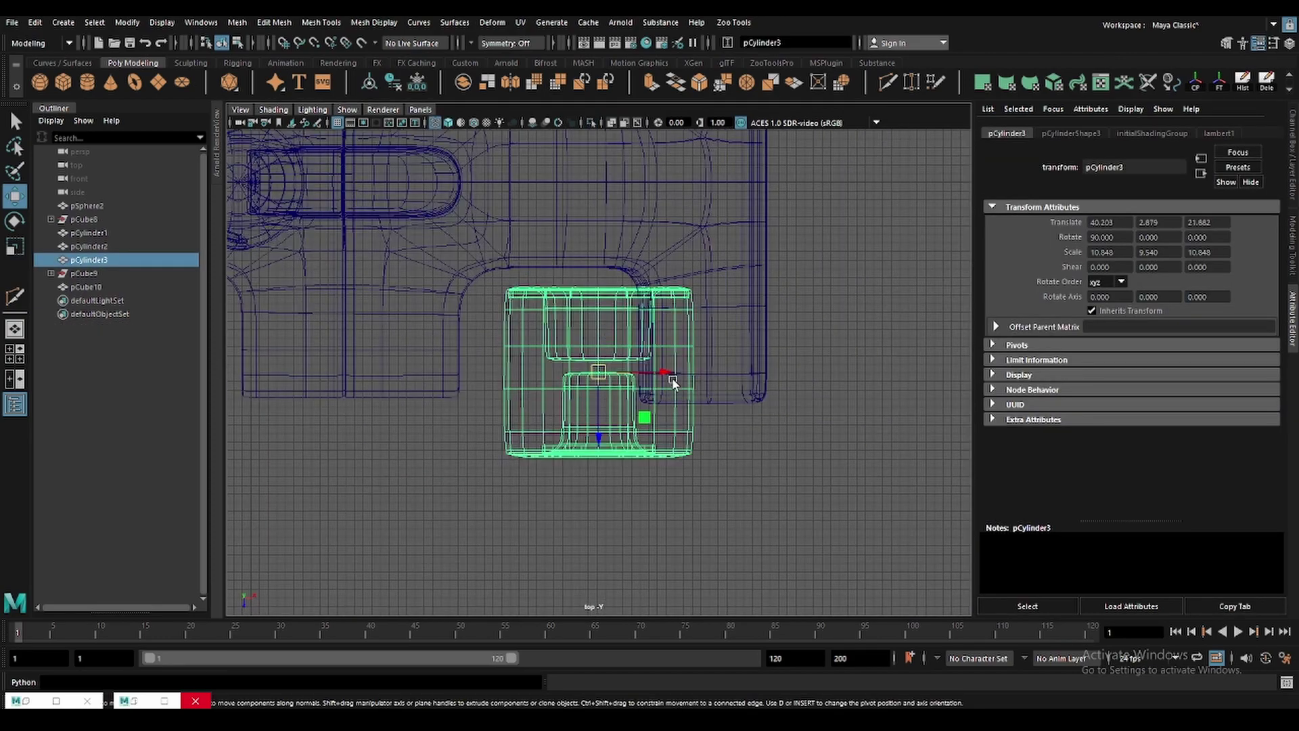
pyautogui.moveTo(673, 377); pyautogui.dragTo(626, 377)
pyautogui.press('5')
pyautogui.keyDown('alt'); pyautogui.moveTo(742, 289); pyautogui.dragTo(704, 304); pyautogui.keyUp('alt')
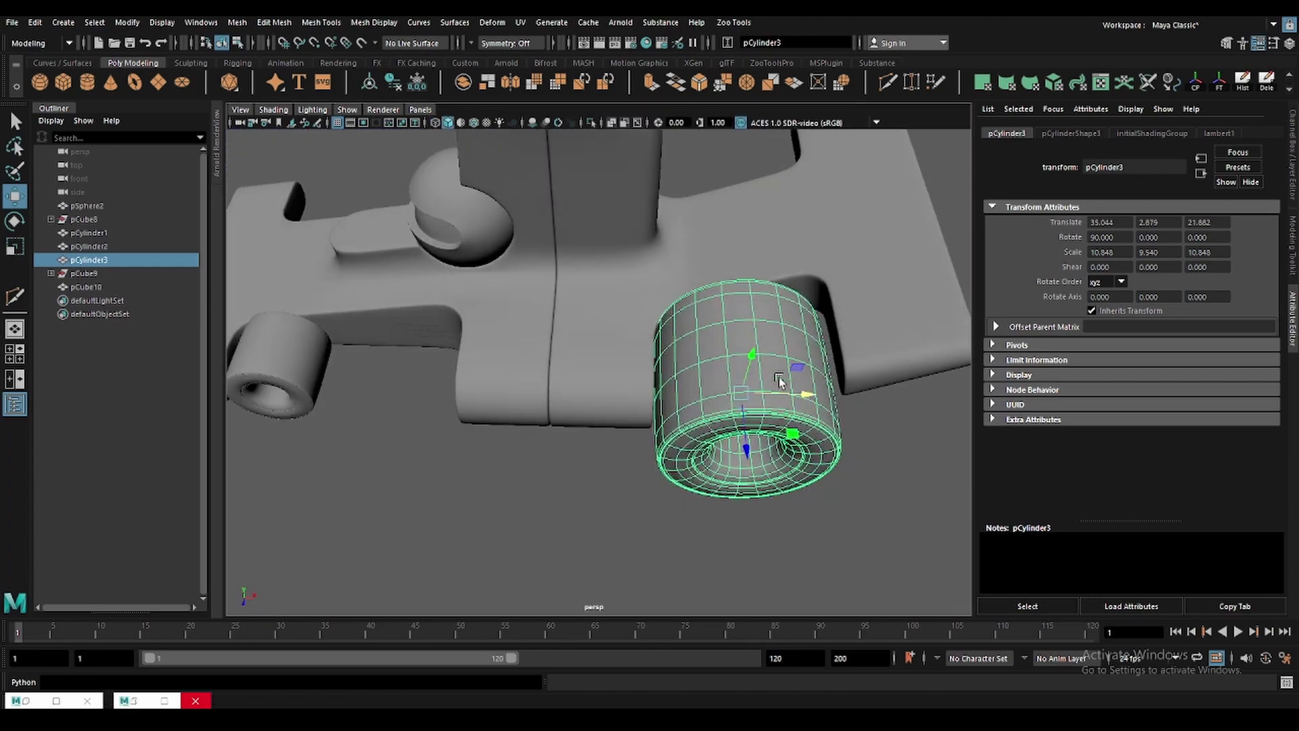
pyautogui.scroll(5, 688, 381)
pyautogui.moveTo(639, 356)
pyautogui.mouseDown()
pyautogui.moveTo(804, 372)
pyautogui.moveTo(758, 366)
pyautogui.moveTo(739, 334)
pyautogui.moveTo(712, 340)
pyautogui.mouseUp()
pyautogui.scroll(-5, 589, 366)
pyautogui.scroll(4, 754, 374)
pyautogui.moveTo(712, 341)
pyautogui.keyDown('alt'); pyautogui.mouseDown()
pyautogui.moveTo(676, 277)
pyautogui.moveTo(626, 293)
pyautogui.moveTo(641, 278)
pyautogui.moveTo(626, 274)
pyautogui.moveTo(721, 359)
pyautogui.mouseUp(); pyautogui.keyUp('alt')
# Enlarge the rear wheel slightly and raise it to about Y 3.04 in the front view.
pyautogui.press('w')
pyautogui.press('space')
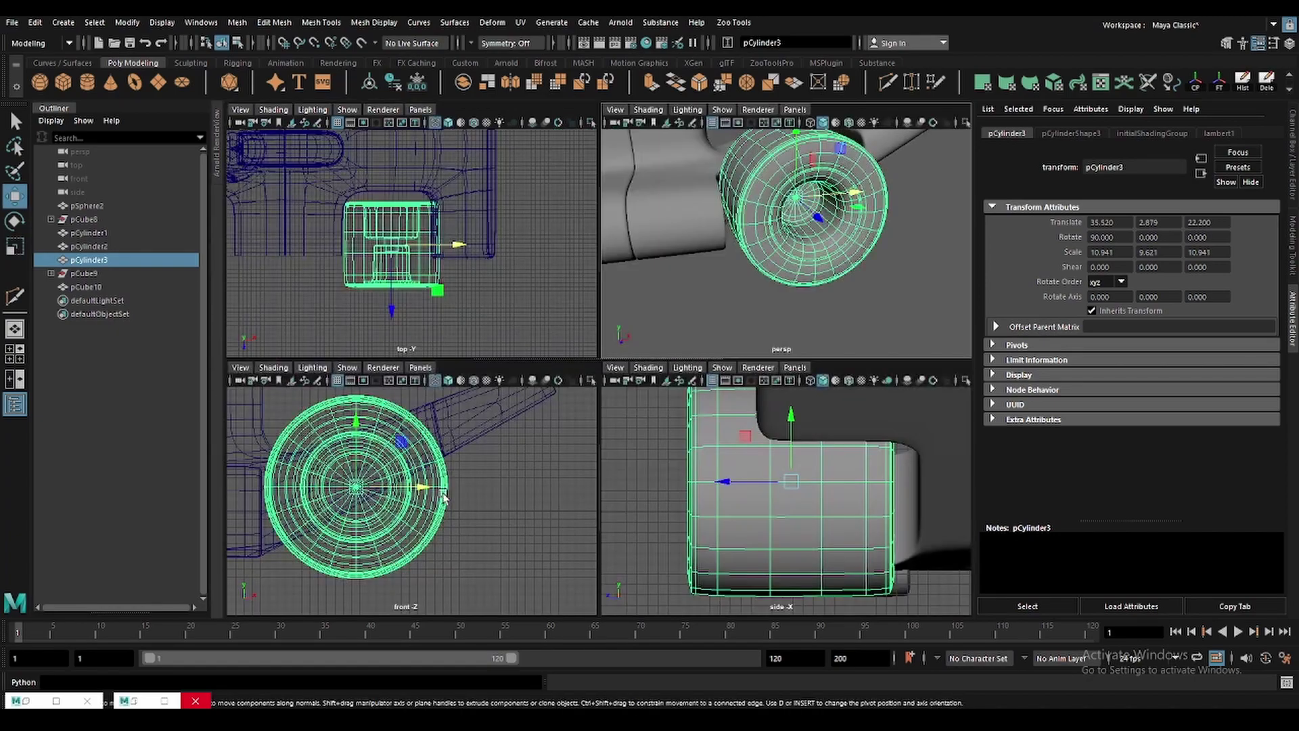
pyautogui.press('space')
pyautogui.keyDown('alt'); pyautogui.moveTo(652, 294); pyautogui.dragTo(675, 337, button='middle'); pyautogui.keyUp('alt')
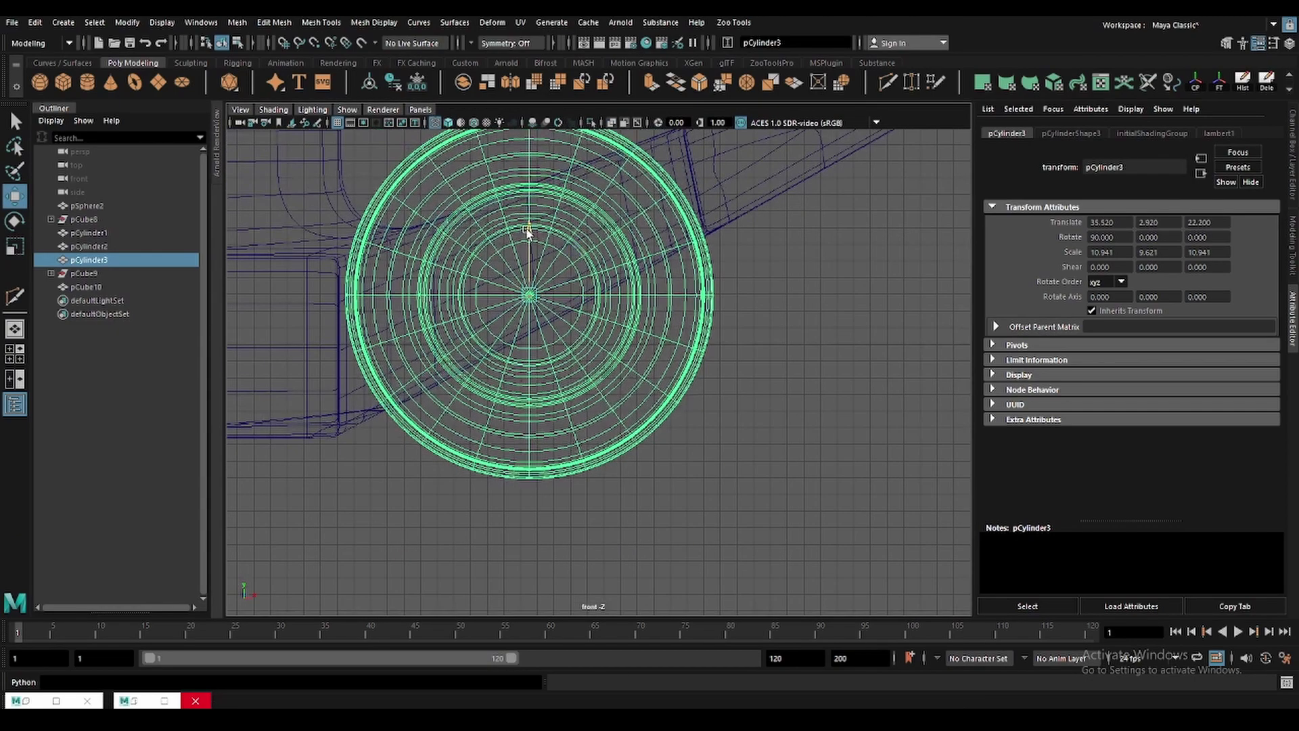
pyautogui.moveTo(528, 231); pyautogui.dragTo(530, 228)
pyautogui.moveTo(600, 291); pyautogui.dragTo(597, 292)
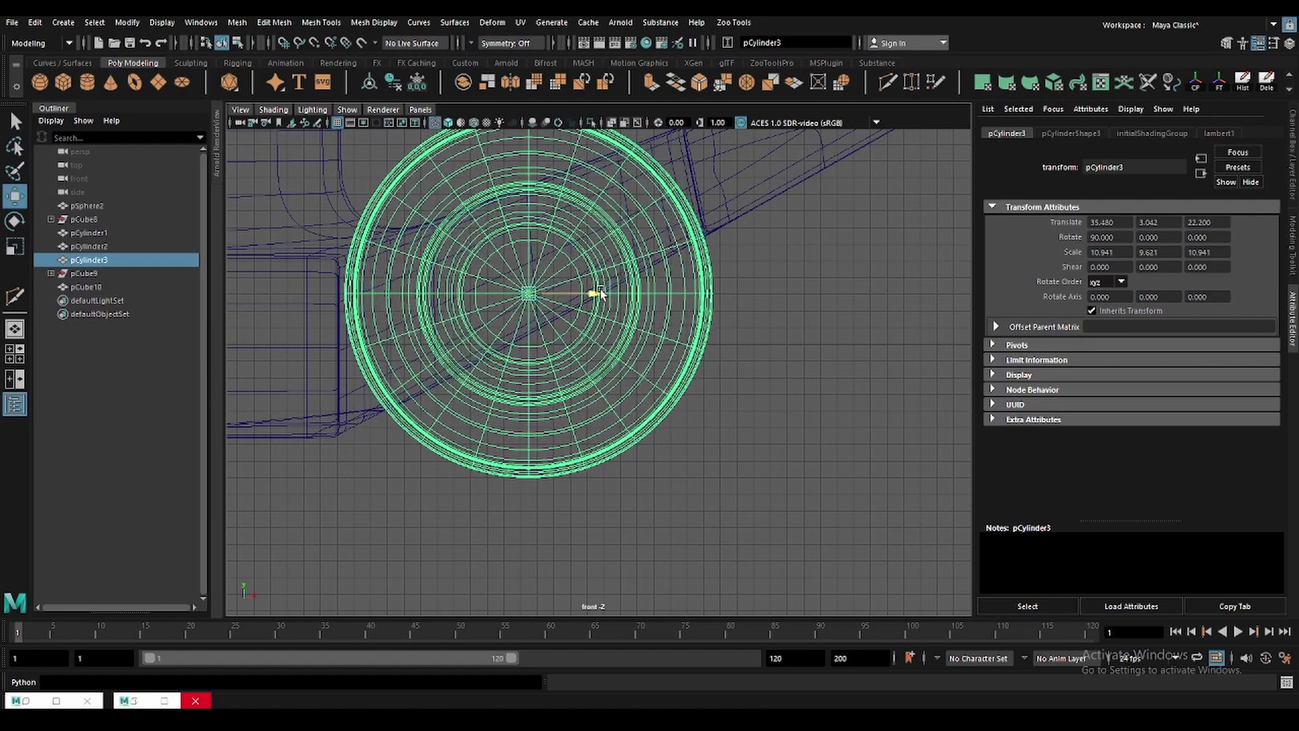
pyautogui.press('space')
pyautogui.press('space')
# Review the seated rear wheel beside the body from above the whole car.
pyautogui.scroll(-5, 754, 319)
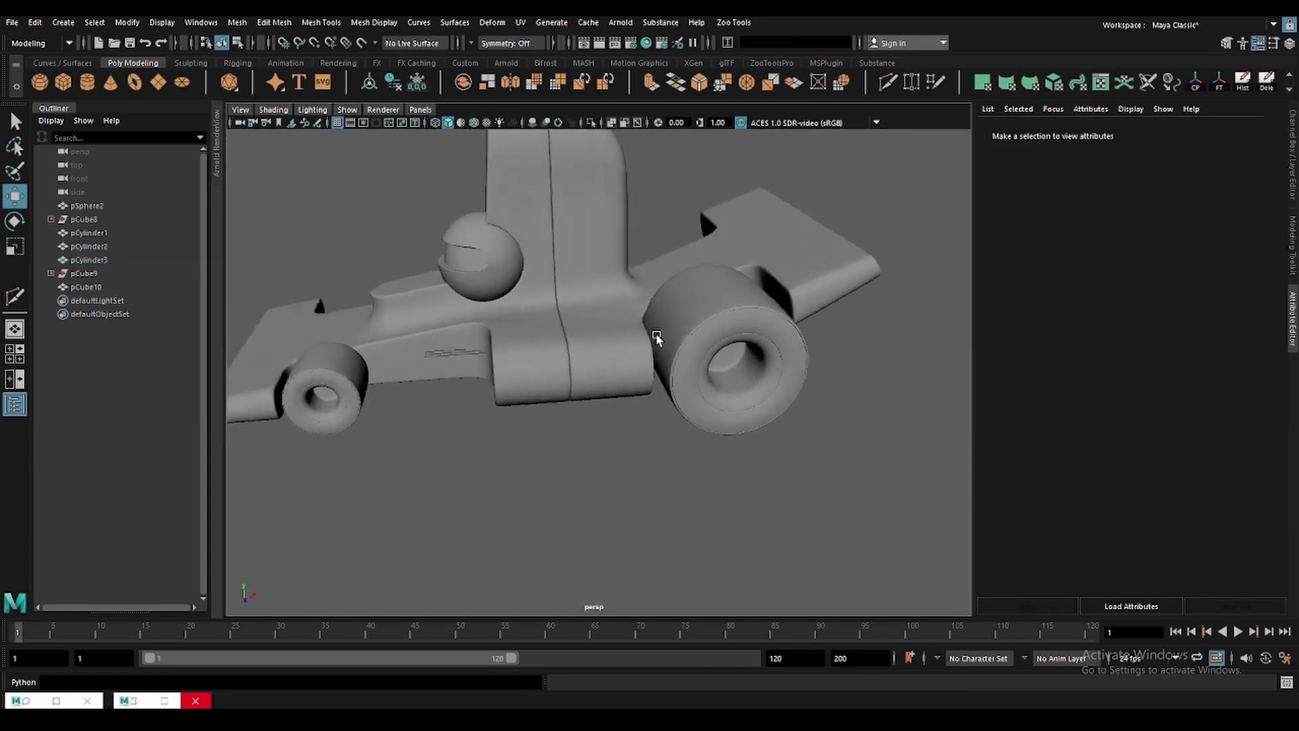
pyautogui.keyDown('alt'); pyautogui.moveTo(656, 333); pyautogui.dragTo(664, 338); pyautogui.keyUp('alt')
pyautogui.scroll(5, 670, 333)
pyautogui.click(688, 329)
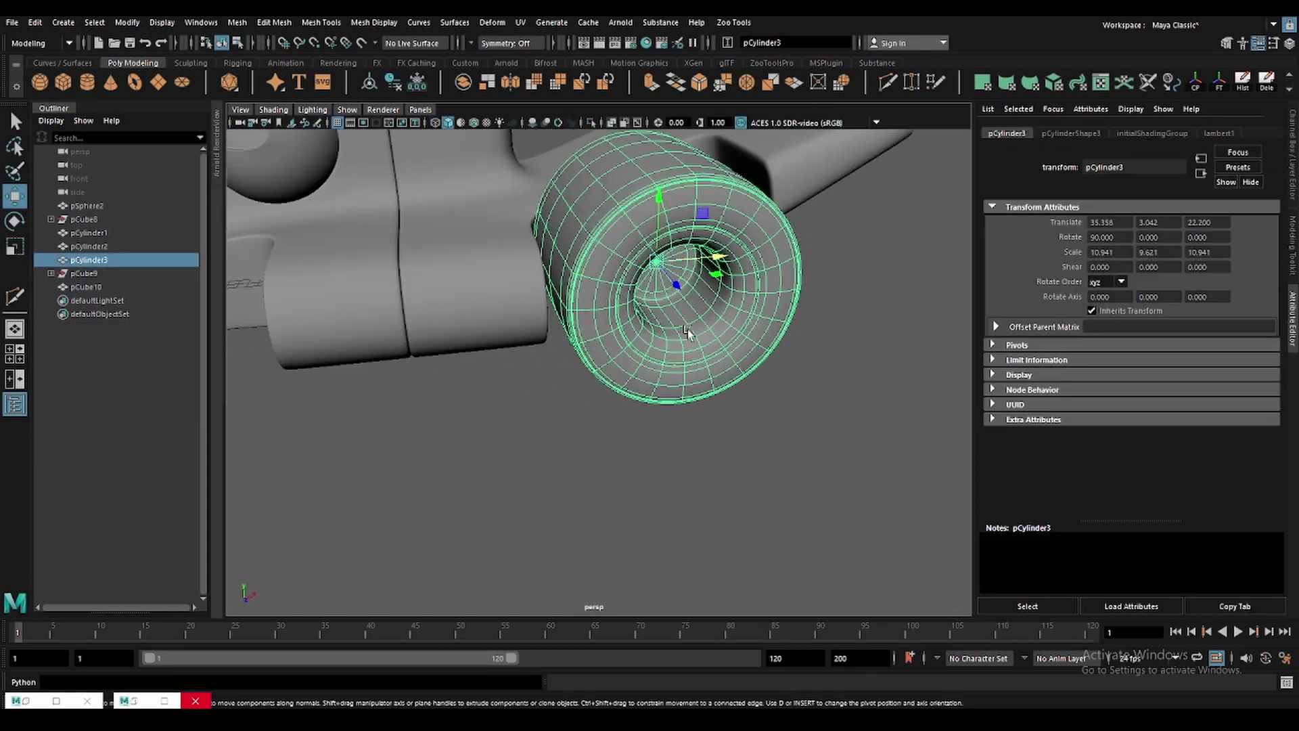
pyautogui.click(801, 464)
pyautogui.scroll(-5, 690, 371)
pyautogui.moveTo(632, 313)
pyautogui.keyDown('alt'); pyautogui.mouseDown()
pyautogui.moveTo(594, 325)
pyautogui.moveTo(628, 313)
pyautogui.moveTo(627, 397)
pyautogui.mouseUp(); pyautogui.keyUp('alt')
pyautogui.scroll(-3, 603, 326)
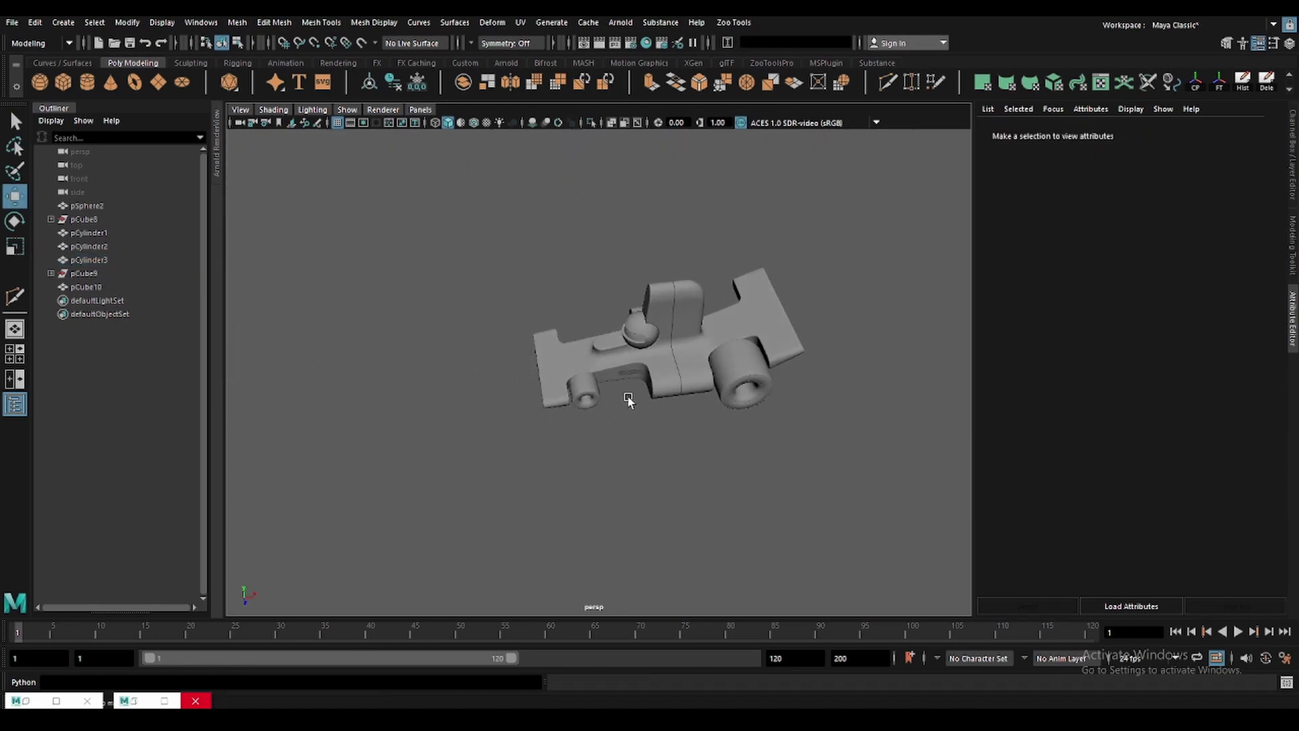
pyautogui.scroll(5, 589, 423)
pyautogui.scroll(-4, 589, 423)
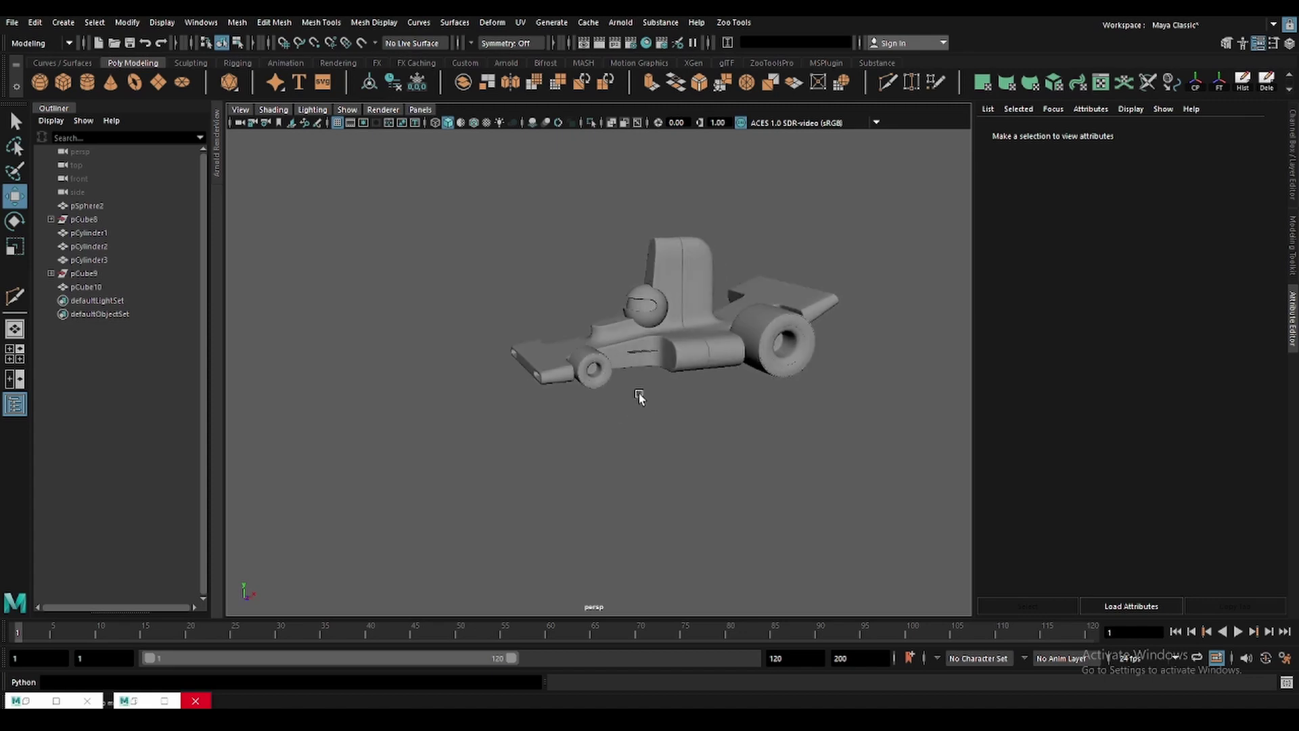
# Add a lattice around the car body and set its S divisions to 8.
pyautogui.click(639, 393)
pyautogui.keyDown('alt'); pyautogui.moveTo(639, 393); pyautogui.dragTo(540, 420); pyautogui.keyUp('alt')
pyautogui.scroll(3, 547, 356)
pyautogui.scroll(-3, 474, 271)
pyautogui.scroll(-1, 260, 81)
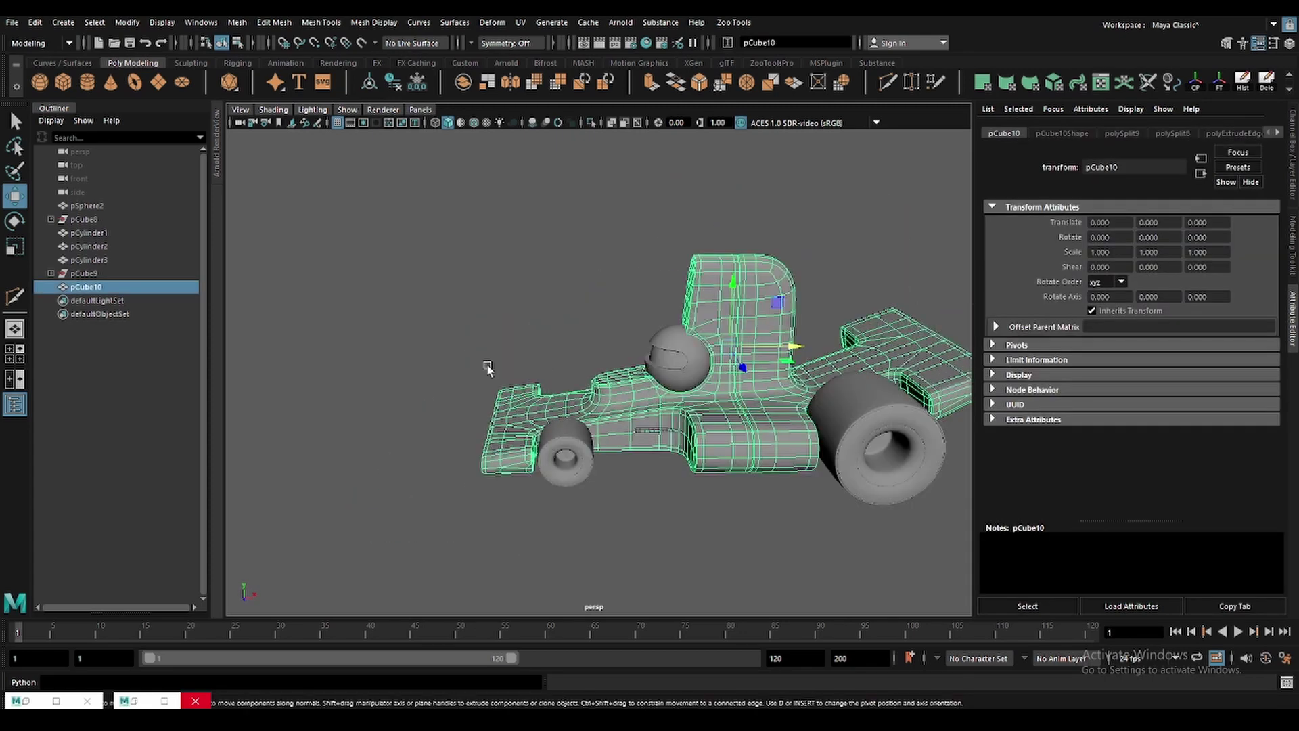
pyautogui.click(110, 84)
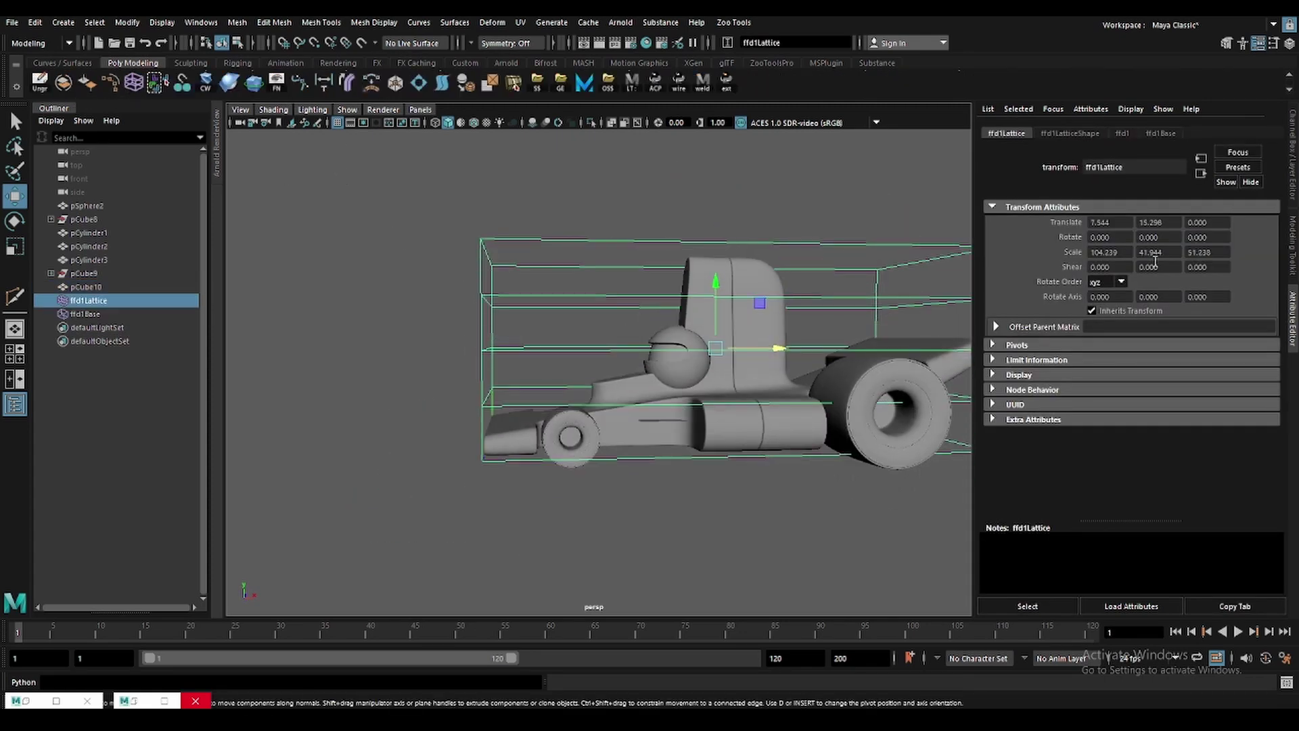
pyautogui.hotkey('ctrl', 'a')
pyautogui.write('2')
pyautogui.press('Return')
pyautogui.press('F8')
# Marquee-select the front columns of lattice points in point mode.
pyautogui.moveTo(467, 191); pyautogui.dragTo(545, 484)
pyautogui.press('w')
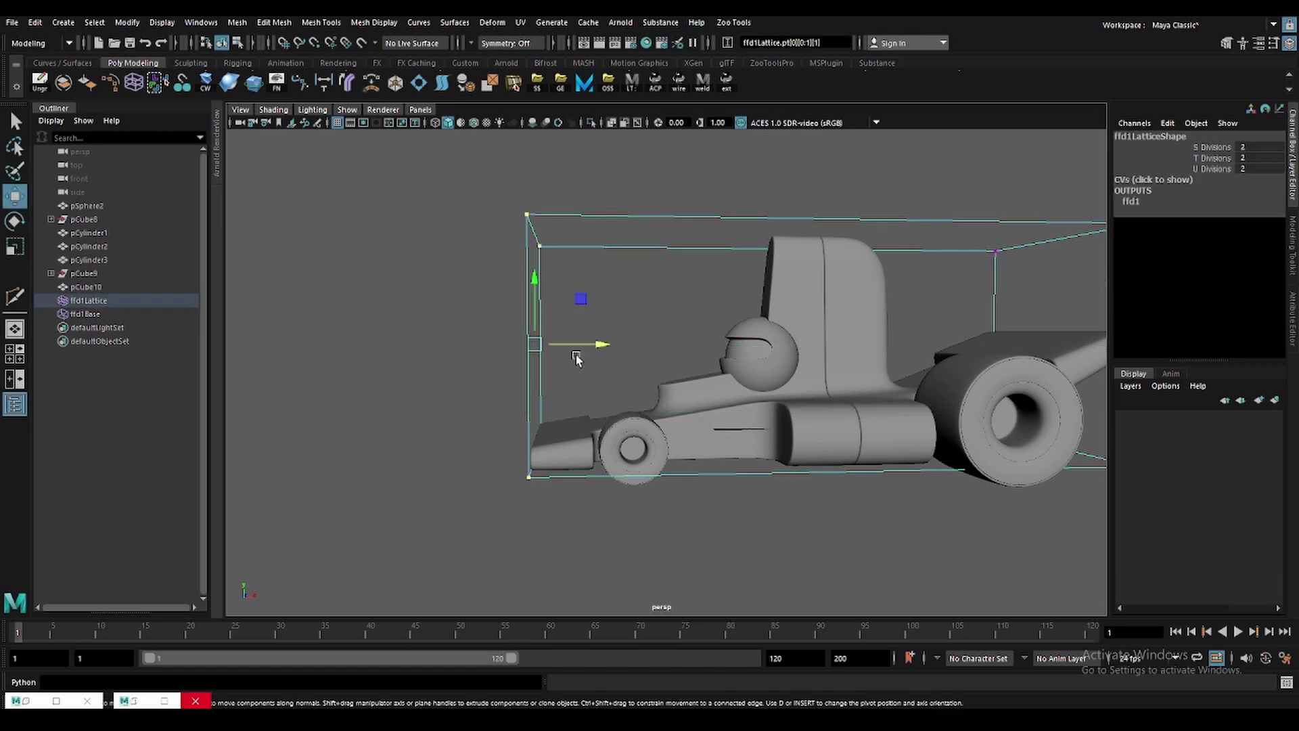
pyautogui.press('a')
pyautogui.press('F8')
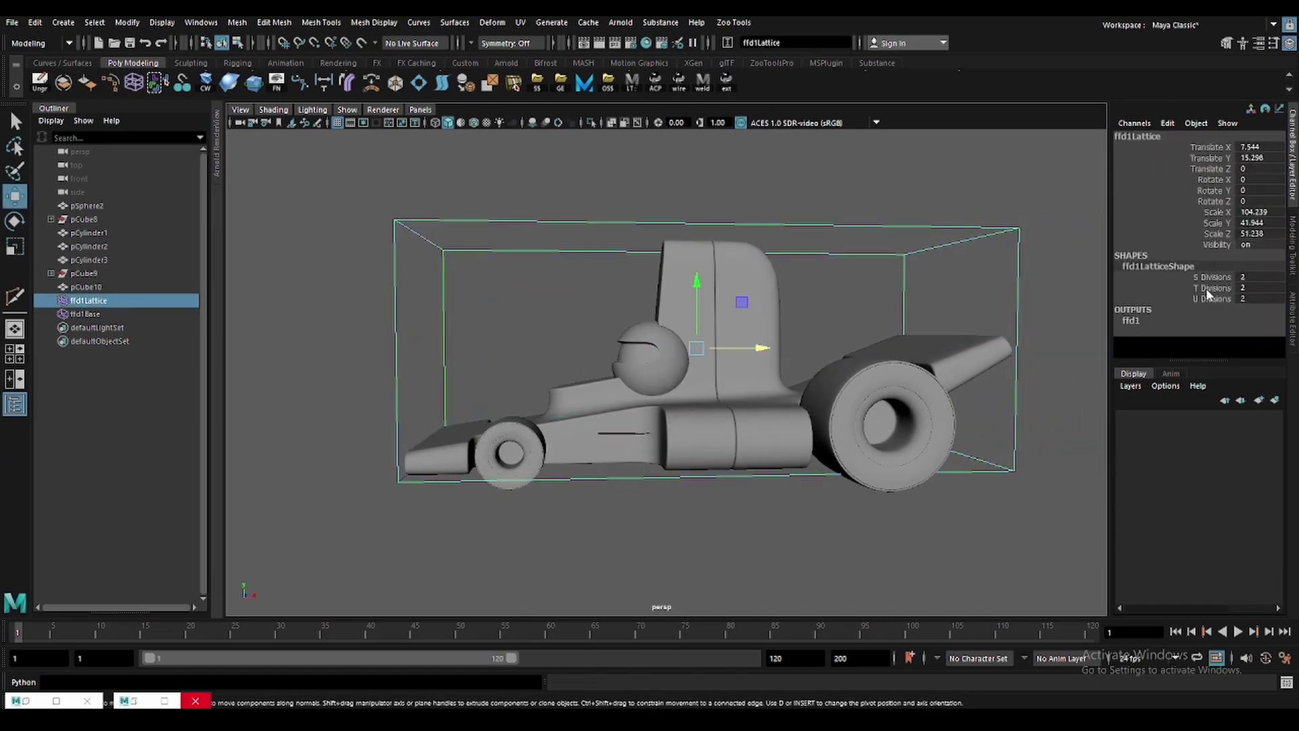
pyautogui.press('F8')
pyautogui.press('w')
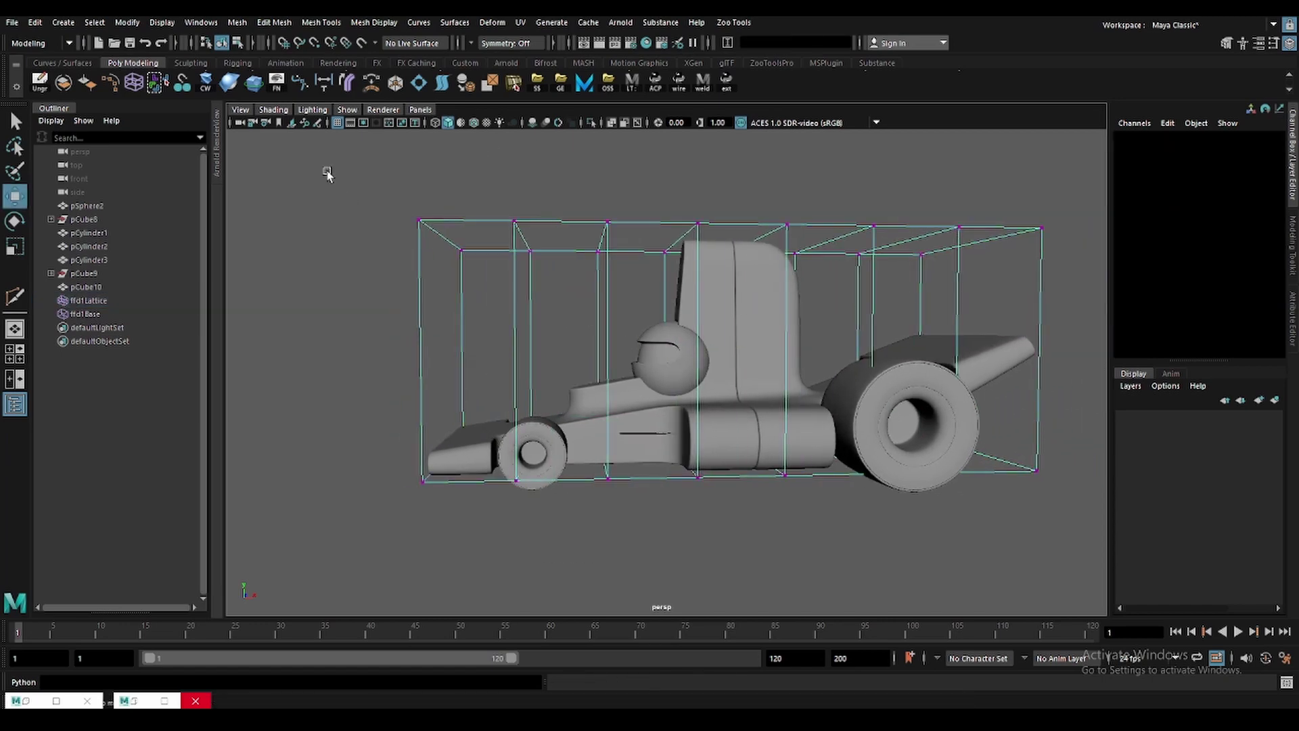
pyautogui.moveTo(584, 550); pyautogui.dragTo(613, 549)
pyautogui.press('e')
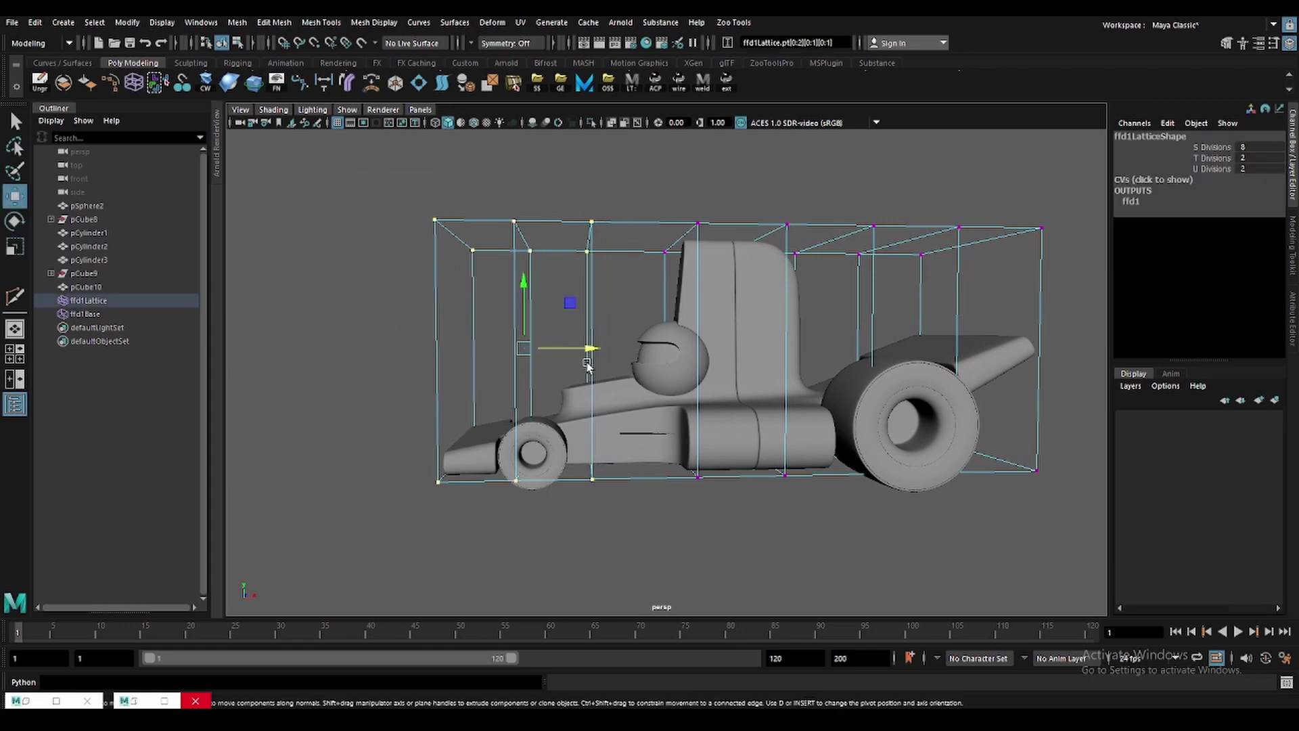
# Move the front lattice points forward to stretch and reshape the nose.
pyautogui.scroll(5, 608, 358)
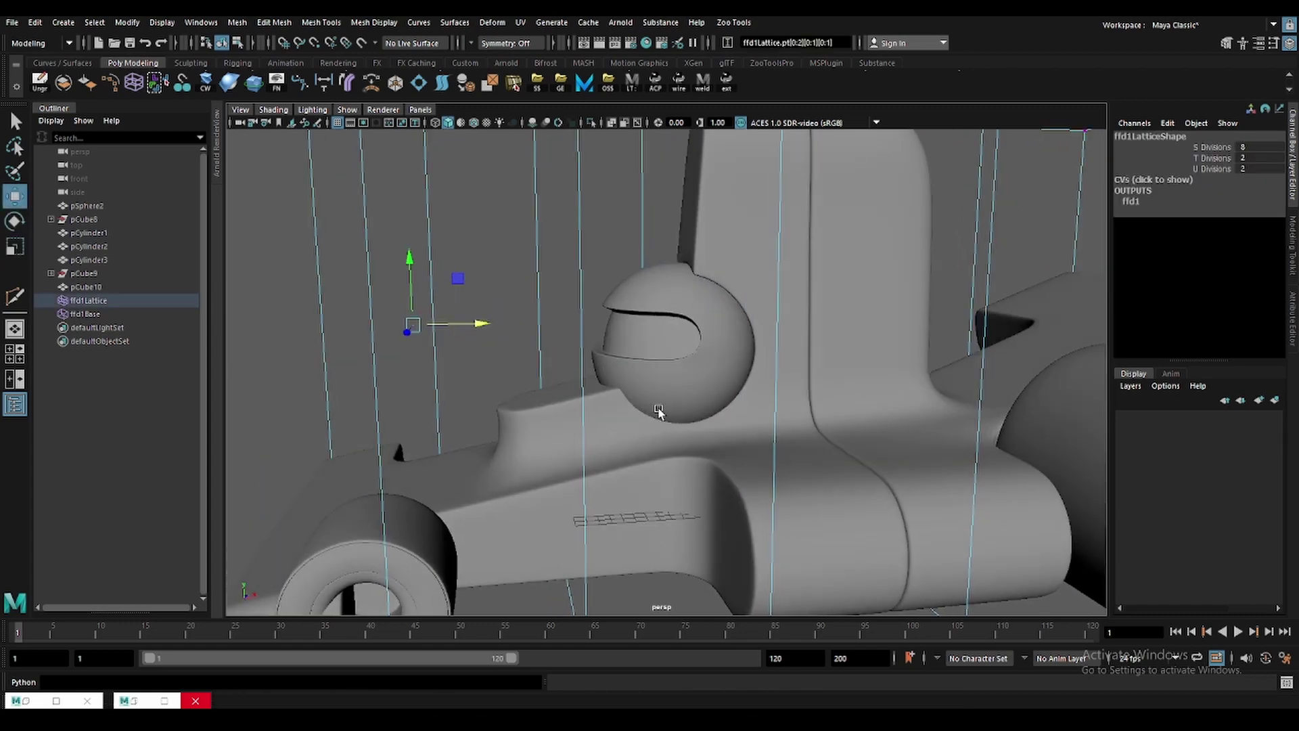
pyautogui.scroll(1, 602, 362)
pyautogui.scroll(-2, 599, 365)
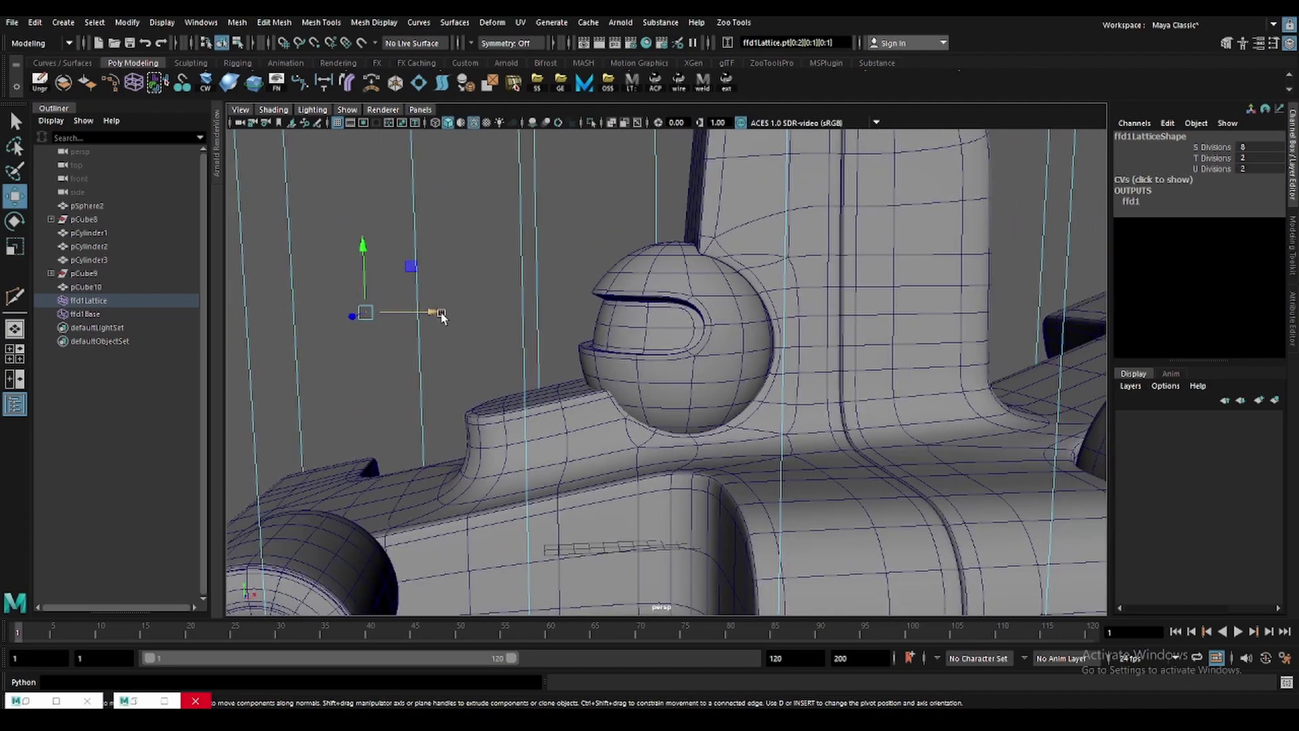
pyautogui.moveTo(436, 310)
pyautogui.mouseDown()
pyautogui.moveTo(608, 311)
pyautogui.moveTo(396, 314)
pyautogui.moveTo(421, 312)
pyautogui.moveTo(408, 313)
pyautogui.mouseUp()
pyautogui.scroll(3, 503, 338)
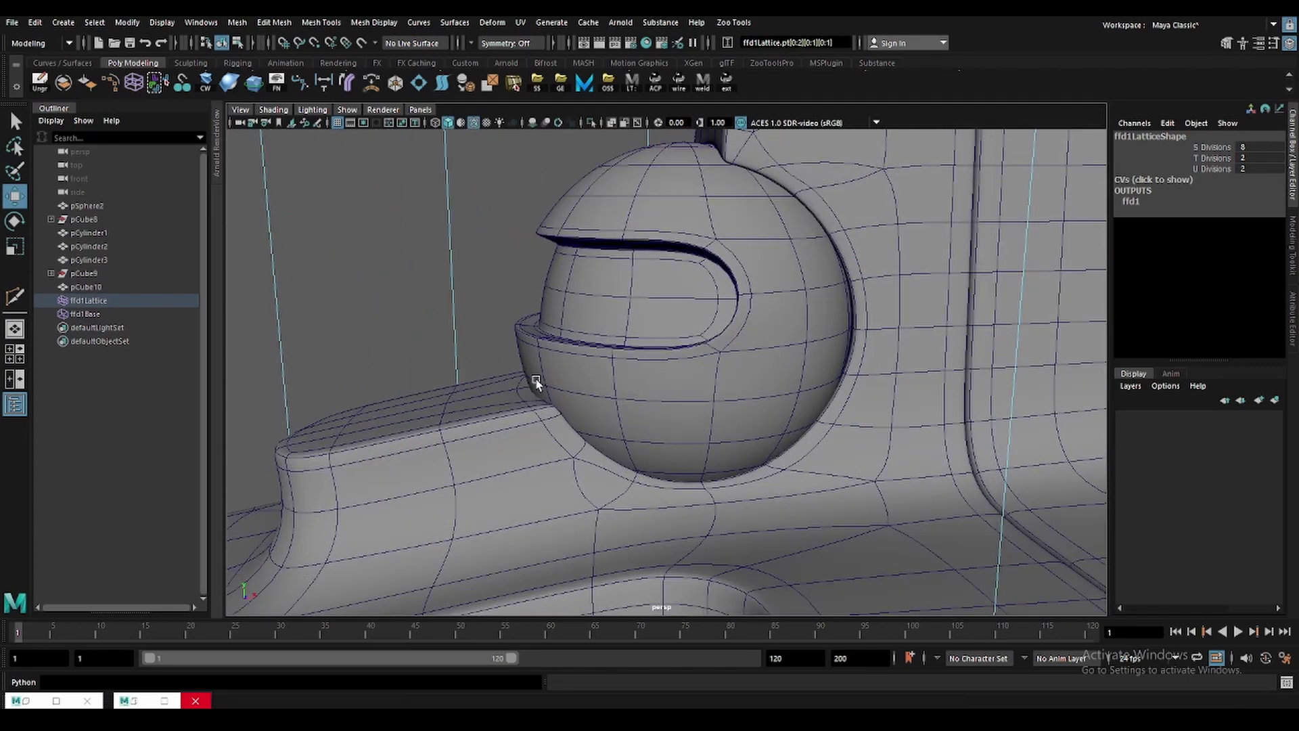
pyautogui.scroll(1, 462, 267)
pyautogui.moveTo(302, 358); pyautogui.dragTo(298, 359)
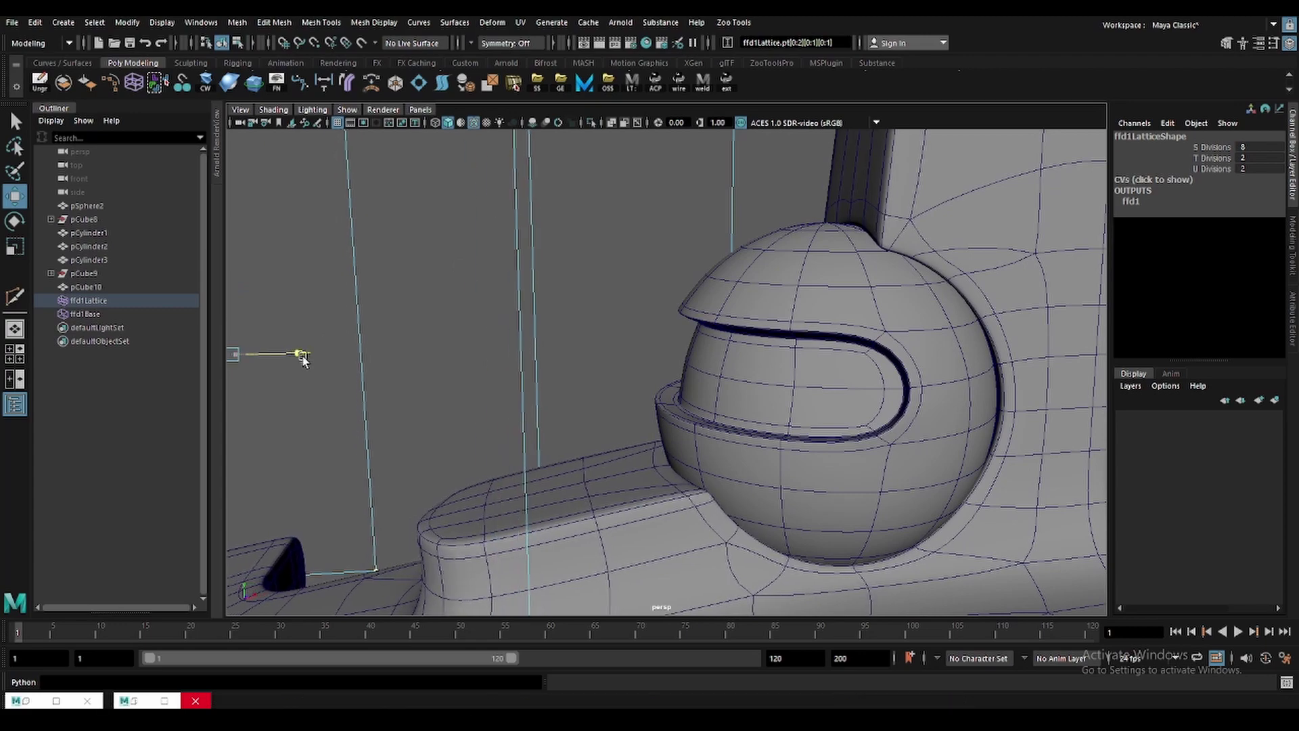
# Inspect the deformed car, then delete history to bake the lattice into the body.
pyautogui.scroll(-3, 307, 359)
pyautogui.scroll(-3, 542, 406)
pyautogui.scroll(-2, 762, 454)
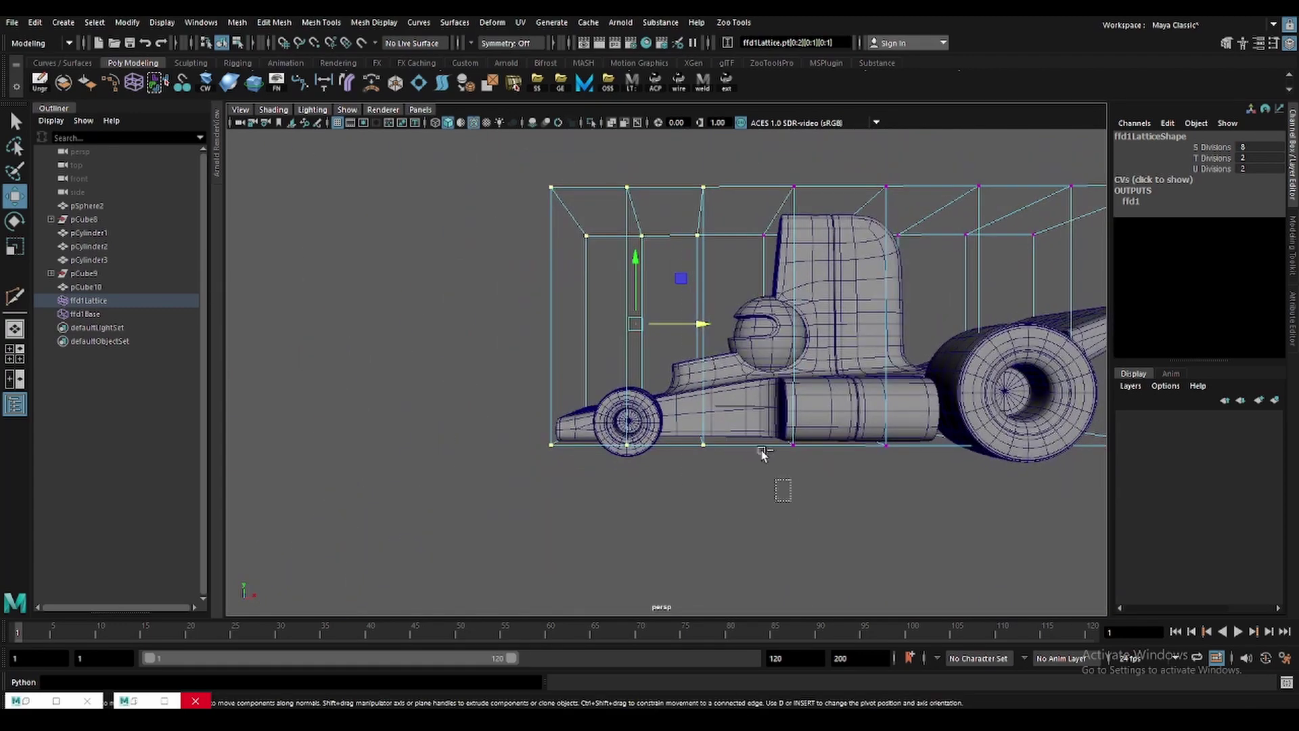
pyautogui.keyDown('alt'); pyautogui.moveTo(685, 323); pyautogui.dragTo(643, 332); pyautogui.keyUp('alt')
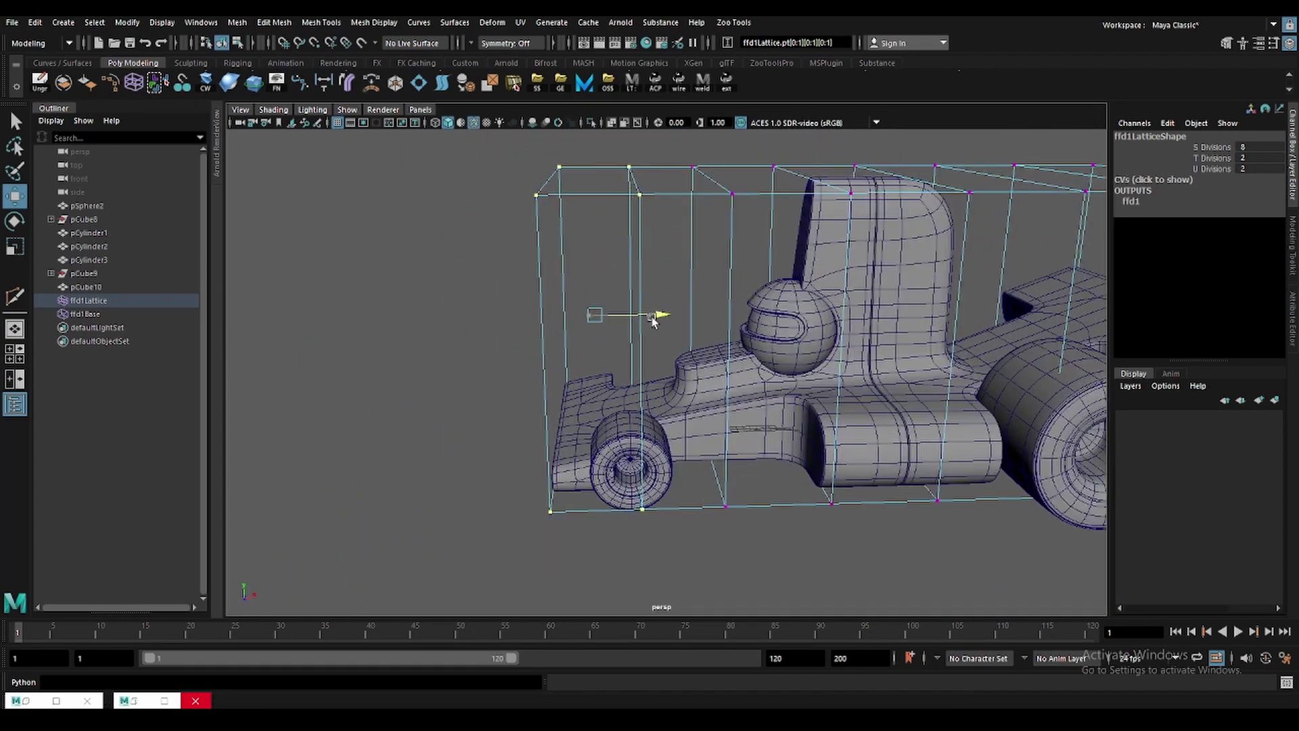
pyautogui.scroll(-3, 743, 300)
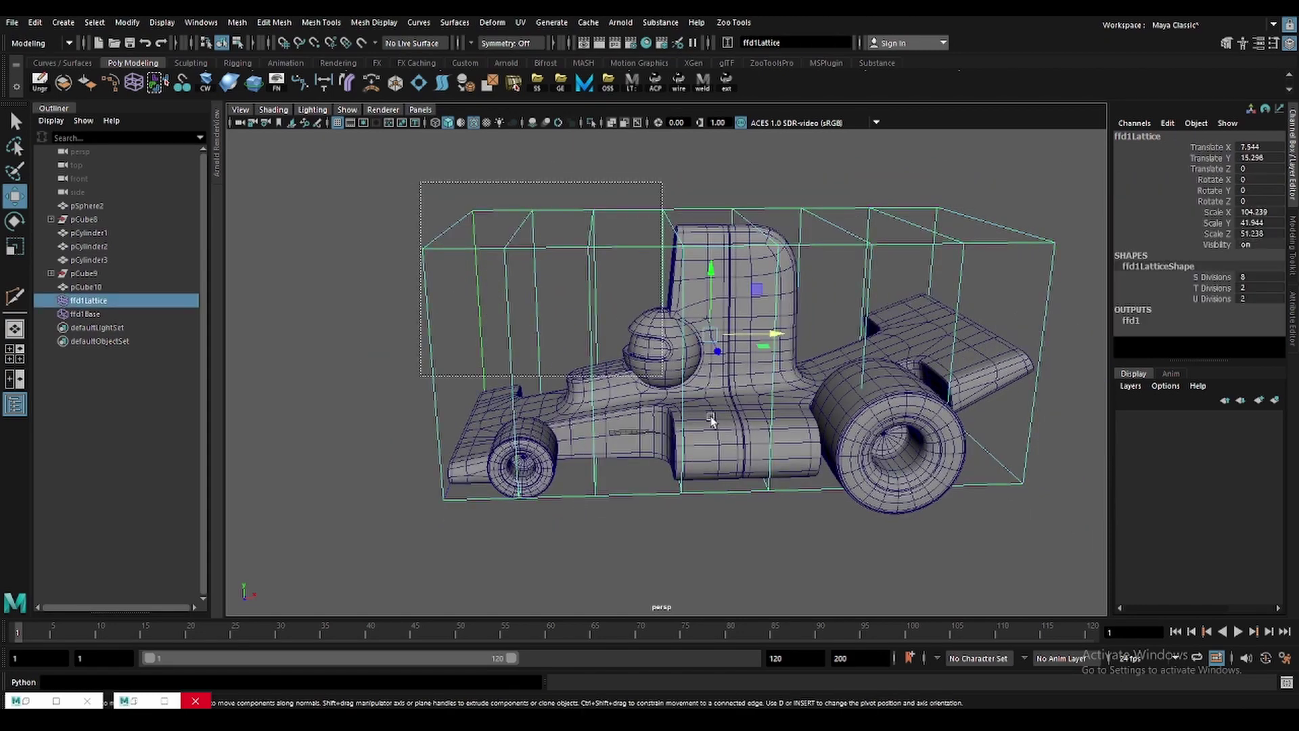
pyautogui.hotkey('alt', 'shift', 'd')
# Select the front wheel and bring up the maximized front view.
pyautogui.scroll(4, 694, 424)
pyautogui.click(613, 422)
pyautogui.moveTo(612, 423)
pyautogui.keyDown('alt'); pyautogui.mouseDown()
pyautogui.moveTo(650, 473)
pyautogui.moveTo(696, 479)
pyautogui.mouseUp(); pyautogui.keyUp('alt')
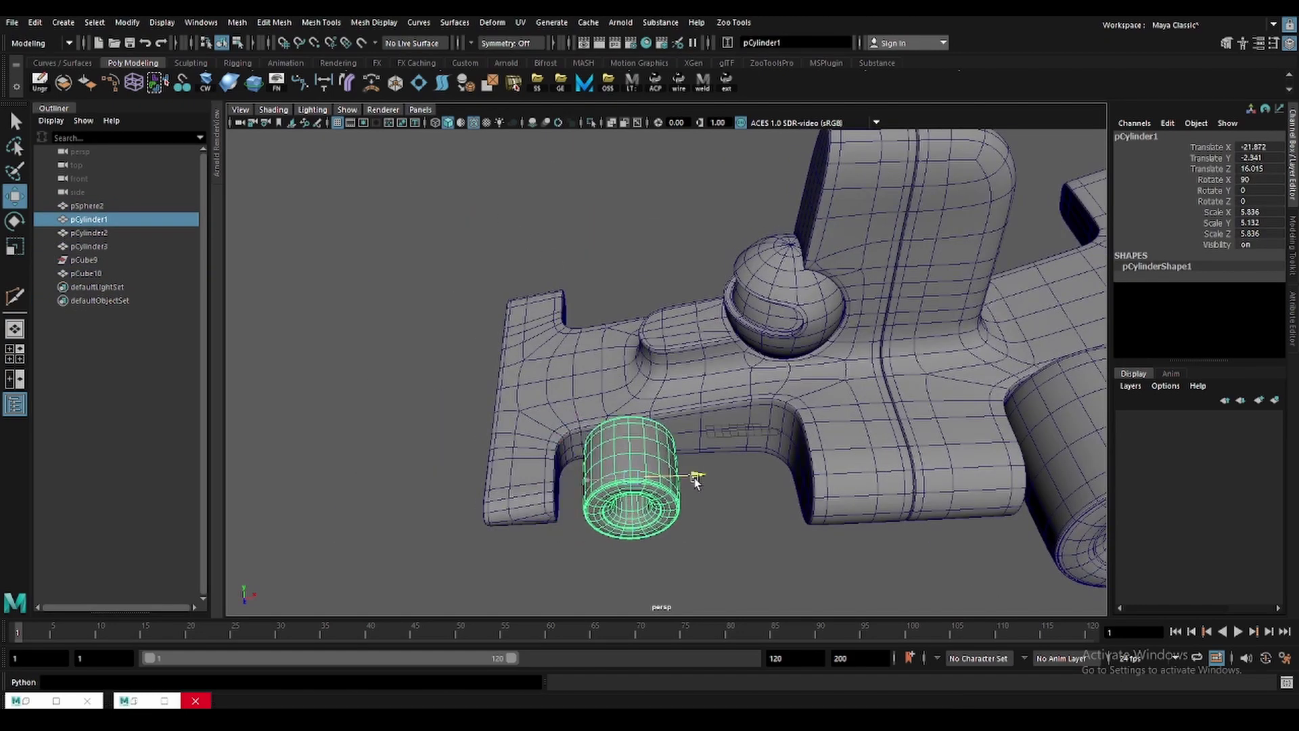
pyautogui.moveTo(674, 431); pyautogui.dragTo(806, 483)
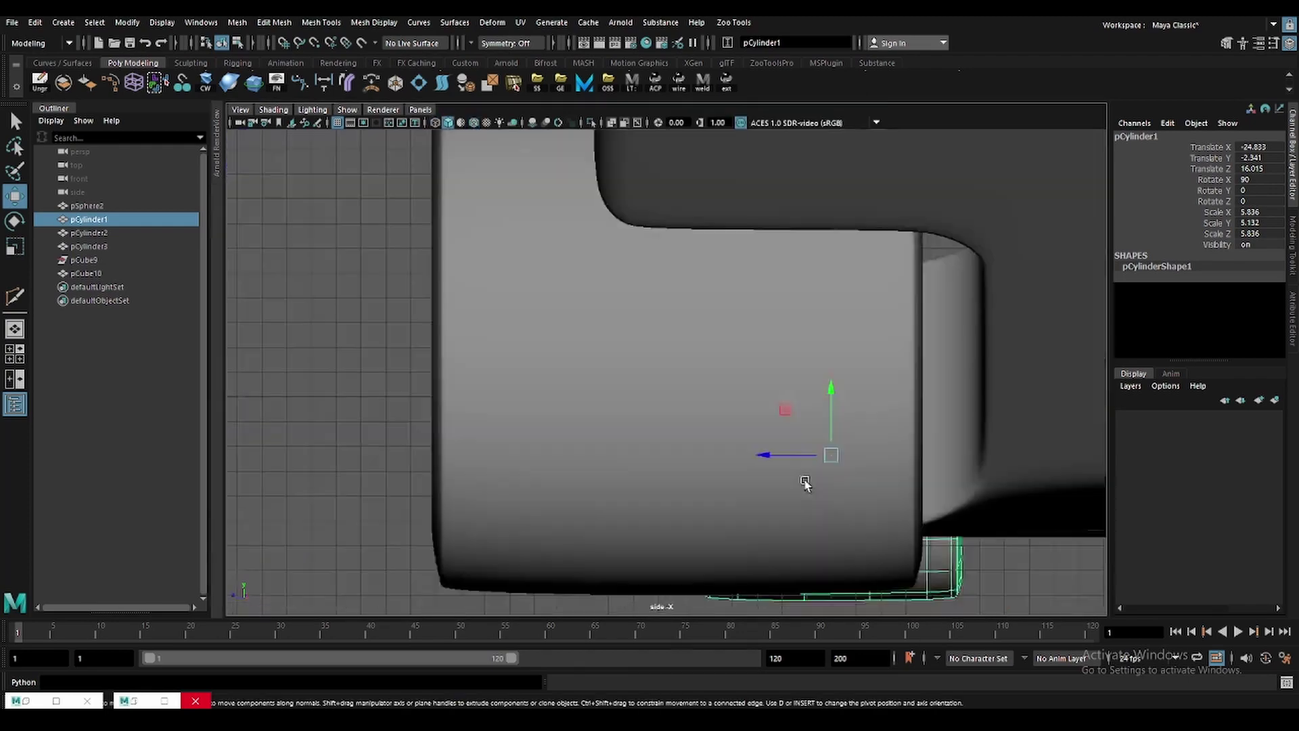
pyautogui.scroll(-2, 704, 424)
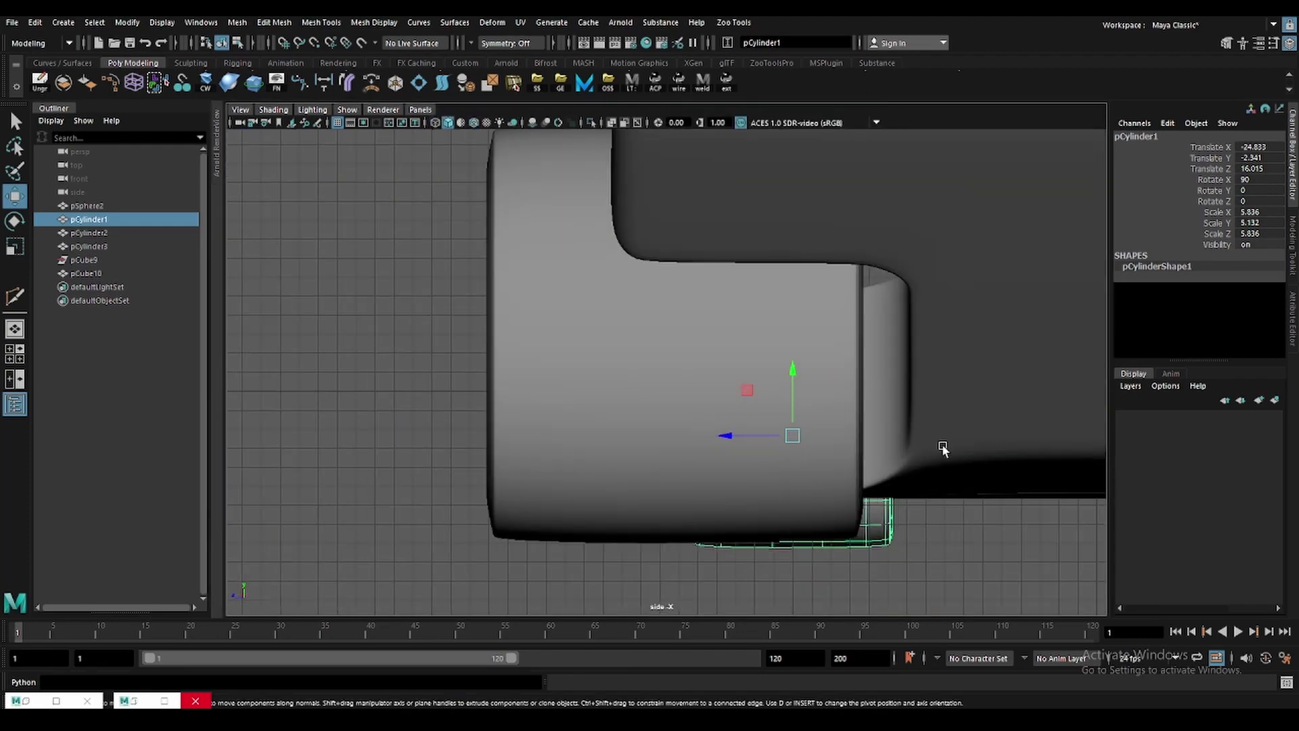
pyautogui.keyDown('alt'); pyautogui.moveTo(781, 402); pyautogui.dragTo(750, 317, button='middle'); pyautogui.keyUp('alt')
pyautogui.press('space')
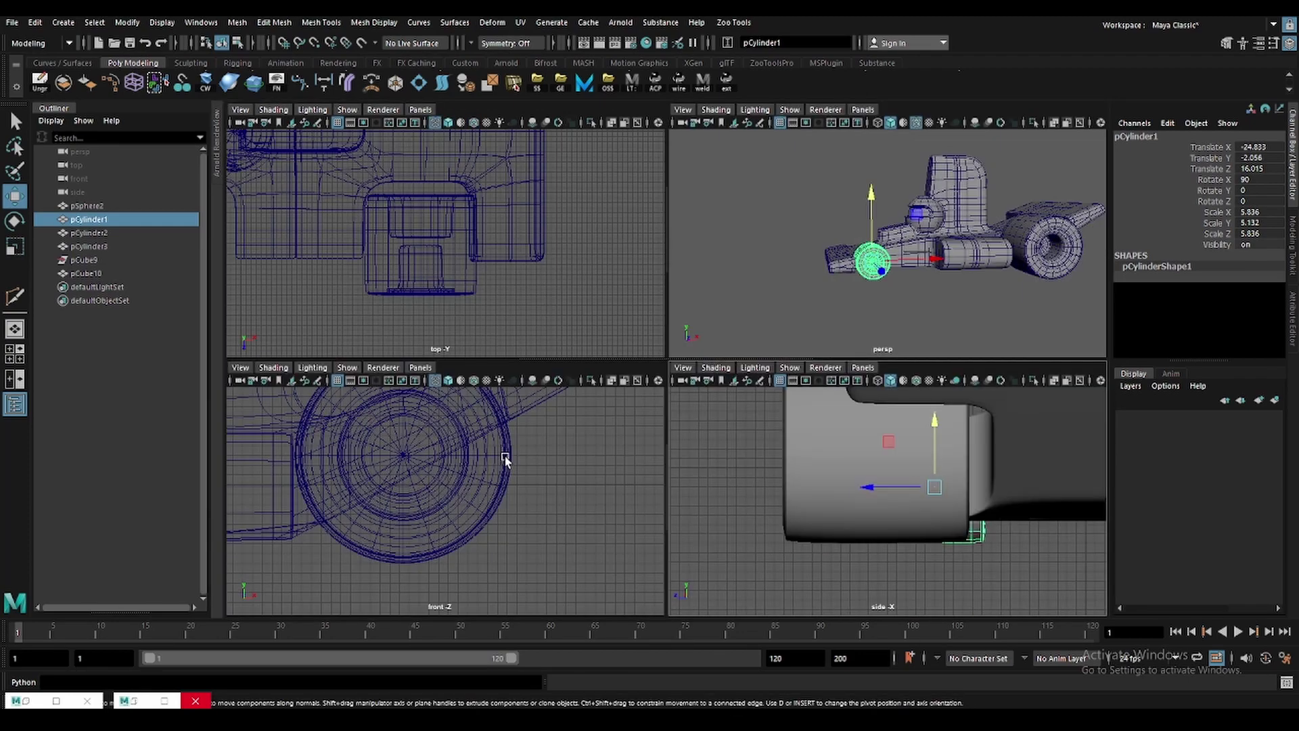
pyautogui.press('space')
pyautogui.scroll(-2, 667, 372)
# Scale up the front wheel and raise it slightly in the front view.
pyautogui.press('r')
pyautogui.moveTo(681, 387); pyautogui.dragTo(748, 372)
pyautogui.press('w')
pyautogui.moveTo(682, 316)
pyautogui.mouseDown()
pyautogui.moveTo(682, 289)
pyautogui.moveTo(682, 306)
pyautogui.mouseUp()
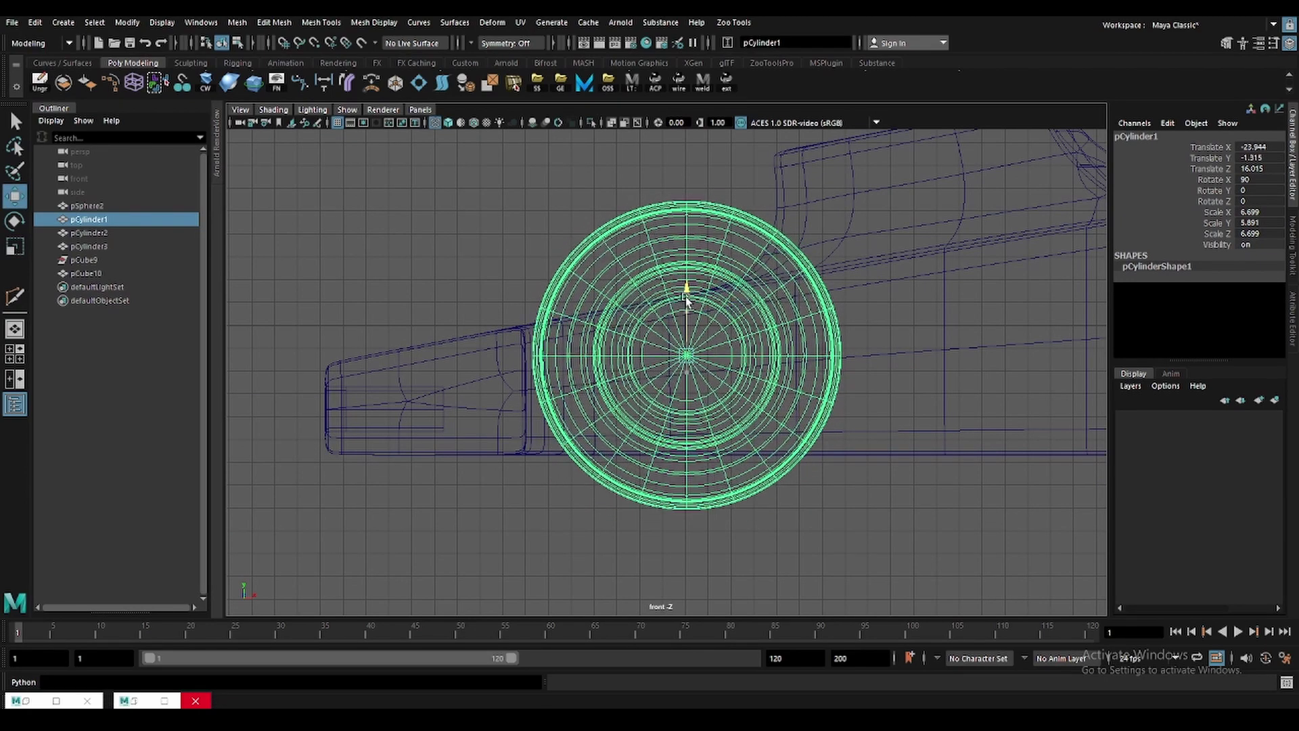
pyautogui.press('space')
pyautogui.press('space')
pyautogui.press('space')
pyautogui.press('space')
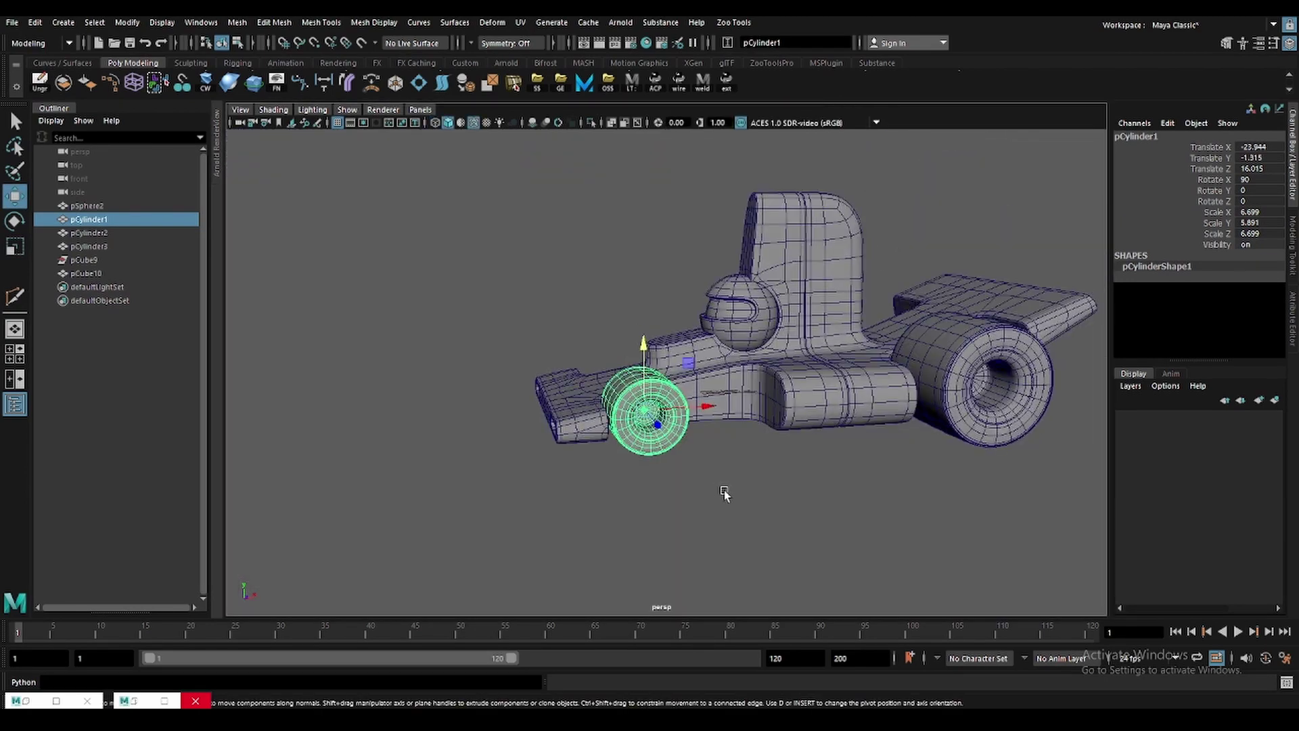
# Slide the wheel outward along Z and nudge it along X beside the nose.
pyautogui.scroll(3, 748, 507)
pyautogui.keyDown('alt'); pyautogui.moveTo(747, 506); pyautogui.dragTo(804, 516); pyautogui.keyUp('alt')
pyautogui.scroll(3, 731, 429)
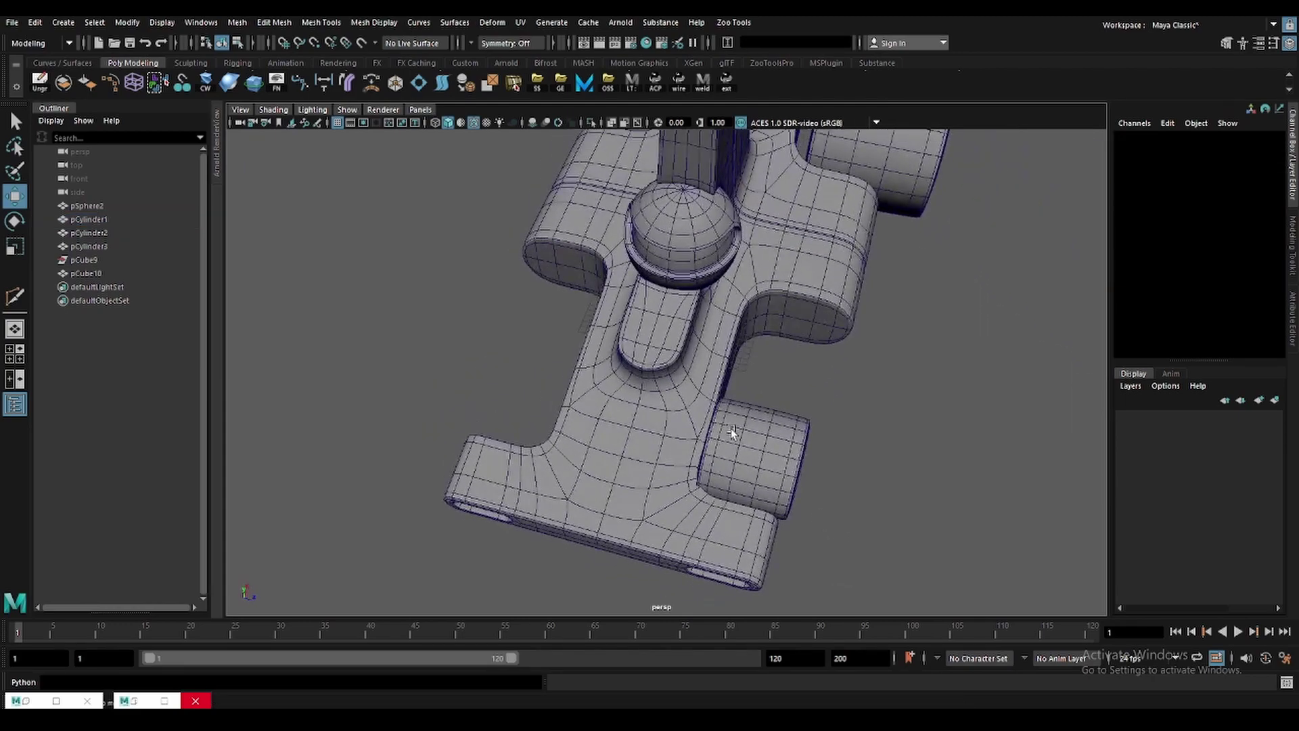
pyautogui.scroll(3, 729, 409)
pyautogui.moveTo(727, 405)
pyautogui.mouseDown()
pyautogui.moveTo(745, 398)
pyautogui.moveTo(677, 324)
pyautogui.mouseUp()
pyautogui.moveTo(677, 323); pyautogui.dragTo(675, 329)
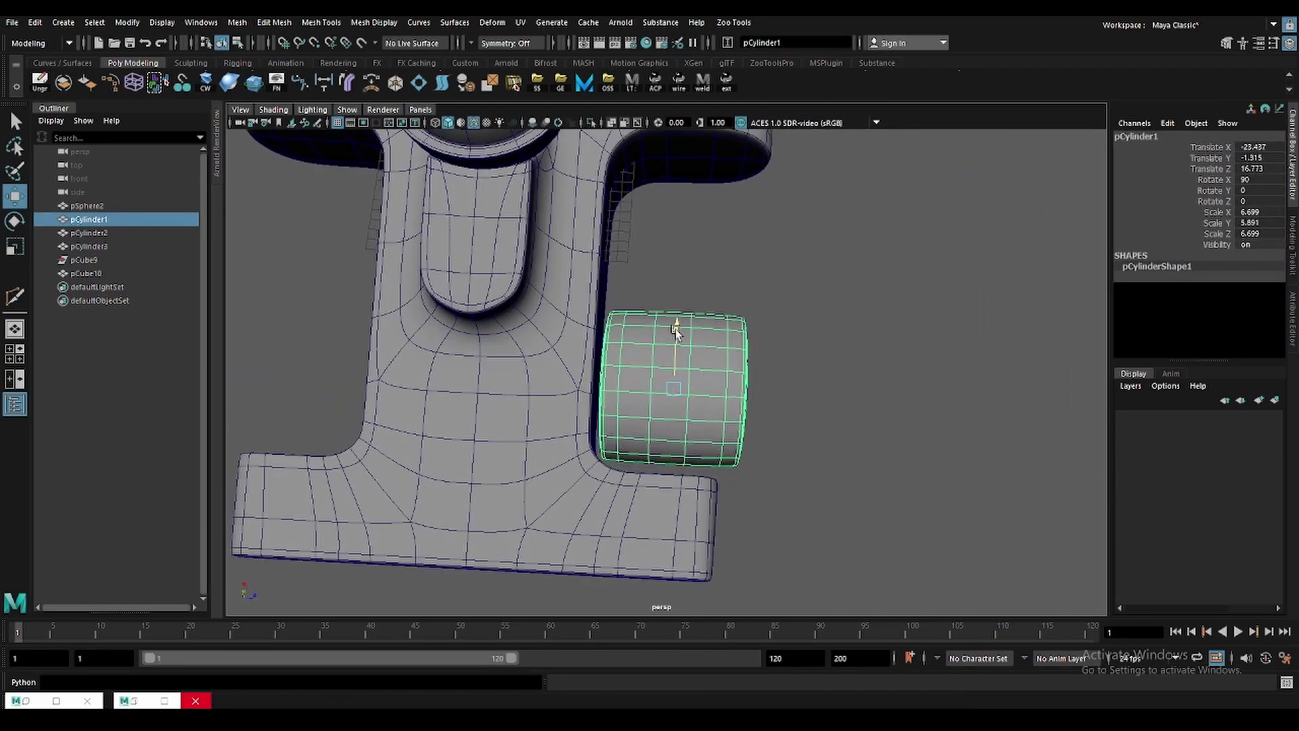
pyautogui.click(848, 376)
pyautogui.scroll(-5, 848, 376)
pyautogui.moveTo(848, 376)
pyautogui.keyDown('alt'); pyautogui.mouseDown()
pyautogui.moveTo(720, 303)
pyautogui.moveTo(680, 307)
pyautogui.moveTo(704, 386)
pyautogui.moveTo(677, 379)
pyautogui.moveTo(688, 482)
pyautogui.moveTo(609, 473)
pyautogui.moveTo(628, 481)
pyautogui.moveTo(611, 489)
pyautogui.moveTo(623, 493)
pyautogui.moveTo(769, 531)
pyautogui.moveTo(712, 506)
pyautogui.moveTo(763, 460)
pyautogui.moveTo(718, 420)
pyautogui.moveTo(701, 480)
pyautogui.mouseUp(); pyautogui.keyUp('alt')
# Turn off wireframe on shaded and check the front wheel's placement.
pyautogui.click(473, 123)
pyautogui.scroll(3, 611, 489)
pyautogui.scroll(2, 611, 487)
pyautogui.click(712, 506)
pyautogui.press('w')
pyautogui.click(745, 487)
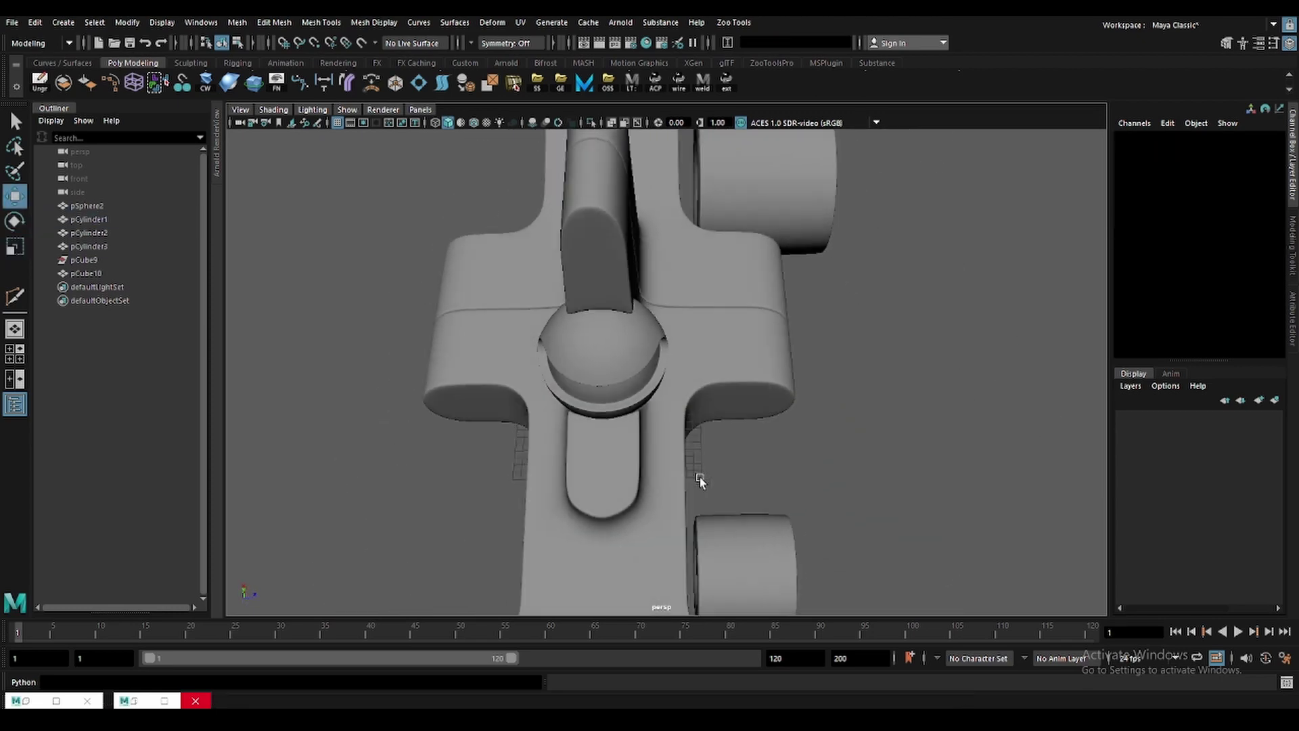
pyautogui.scroll(3, 701, 481)
# Put the car body in edge selection mode, viewed from above the cockpit end.
pyautogui.click(622, 395)
pyautogui.keyDown('alt'); pyautogui.moveTo(622, 396); pyautogui.dragTo(572, 441); pyautogui.keyUp('alt')
pyautogui.press('q')
pyautogui.press('F10')
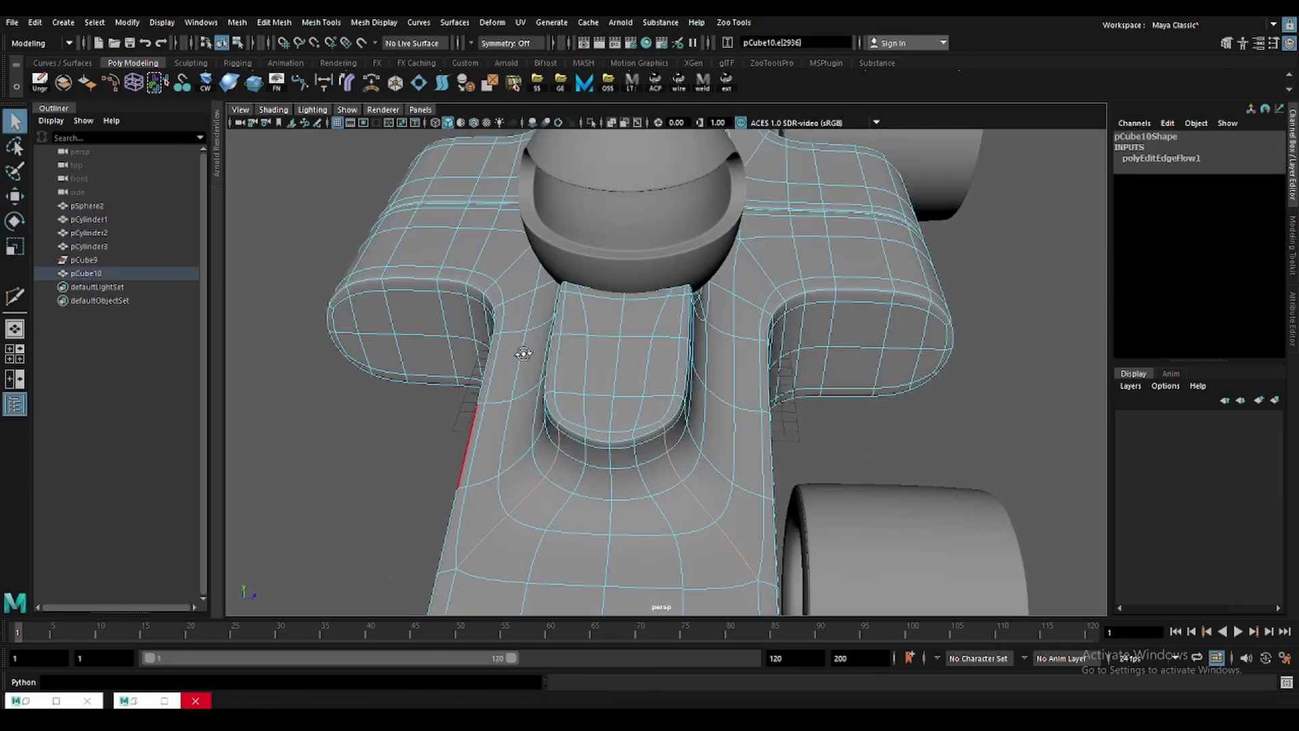
pyautogui.moveTo(286, 206)
pyautogui.keyDown('alt'); pyautogui.mouseDown()
pyautogui.moveTo(629, 384)
pyautogui.moveTo(432, 370)
pyautogui.mouseUp(); pyautogui.keyUp('alt')
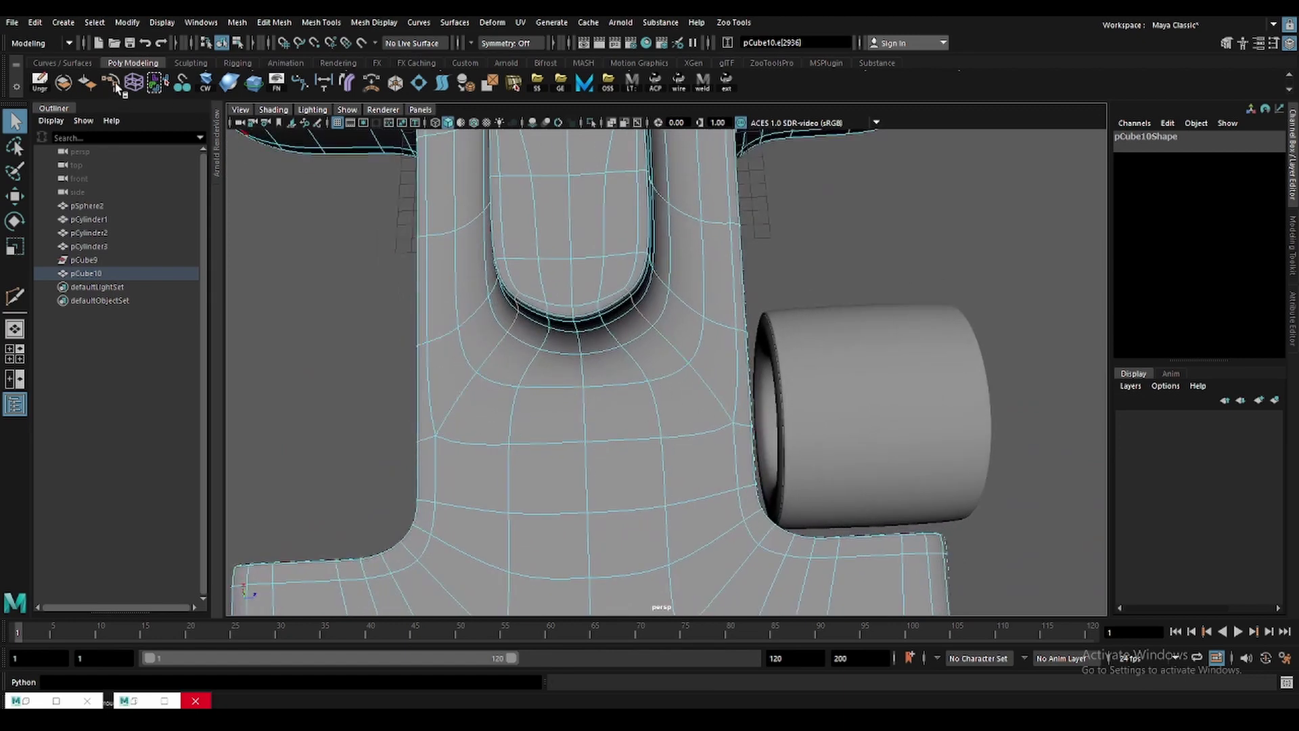
pyautogui.press('w')
pyautogui.keyDown('alt'); pyautogui.moveTo(611, 369); pyautogui.dragTo(579, 251); pyautogui.keyUp('alt')
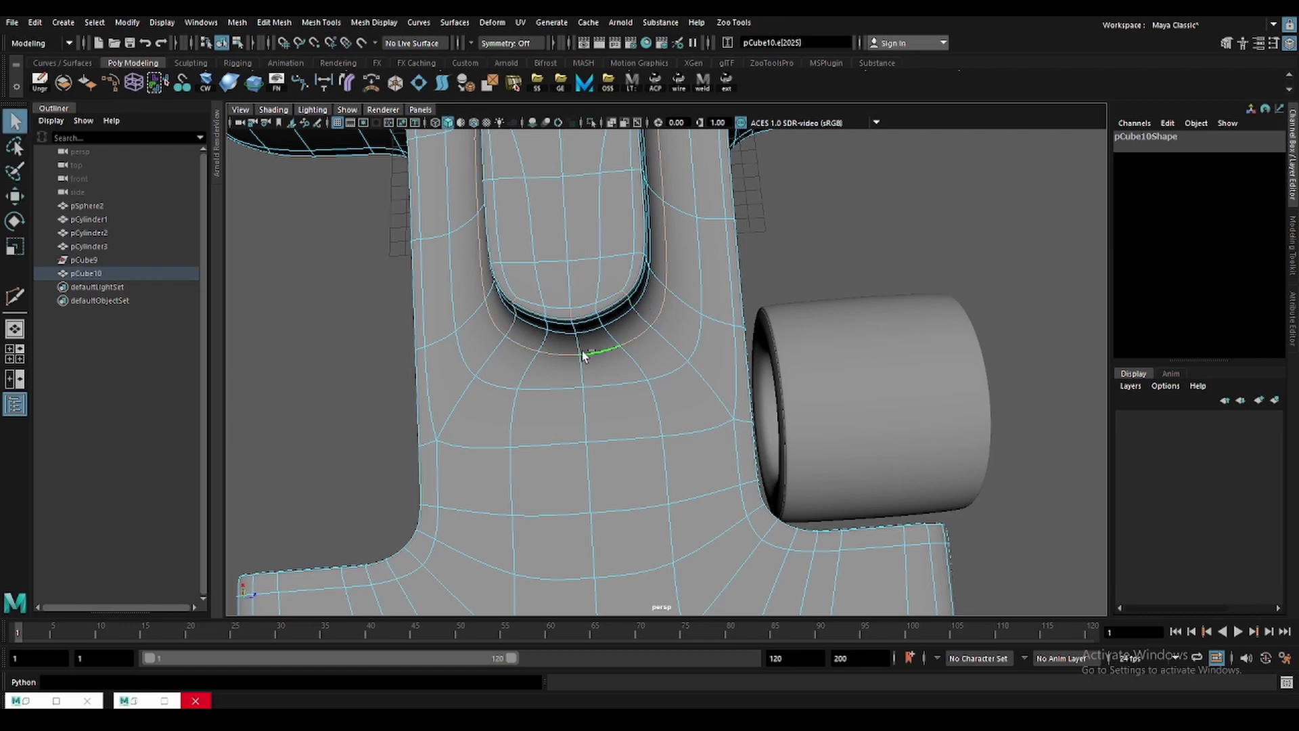
# Apply Edit Edge Flow to a cockpit-end edge with G, undoing and reselecting edges.
pyautogui.click(571, 316)
pyautogui.press('g')
pyautogui.hotkey('ctrl', 'z')
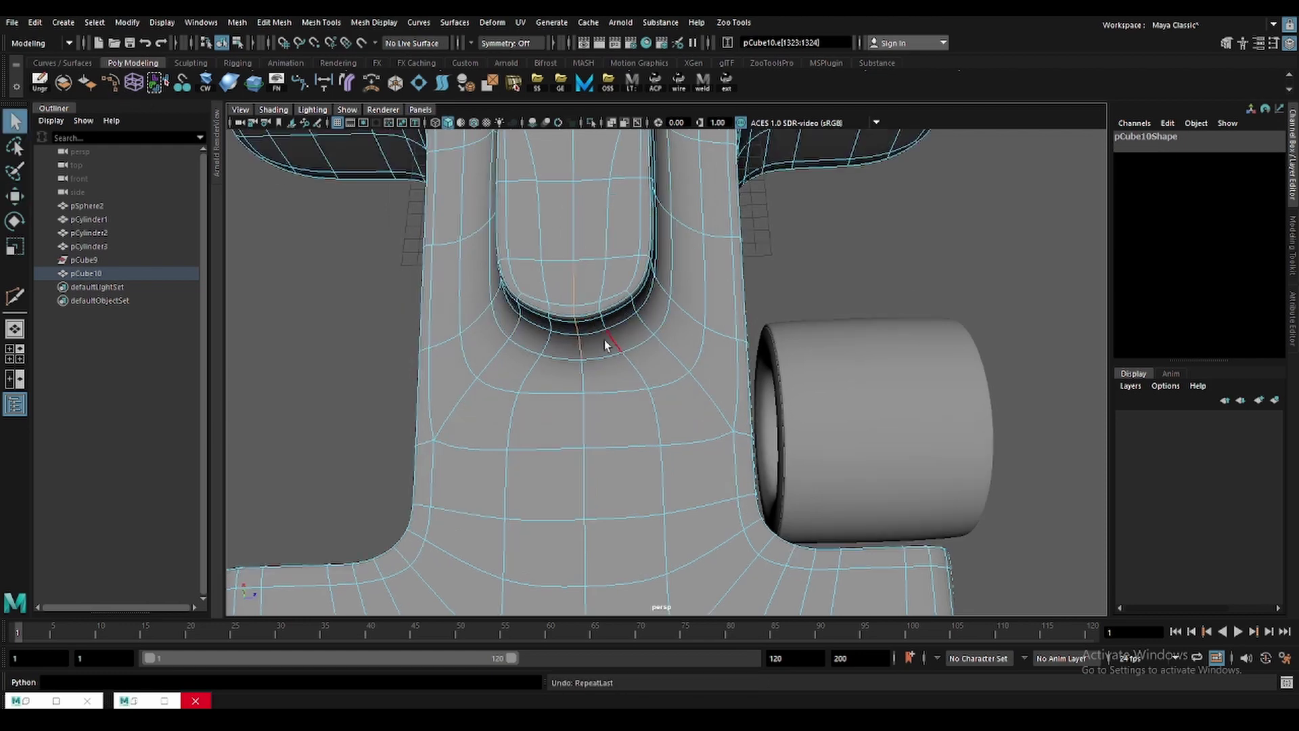
pyautogui.press('w')
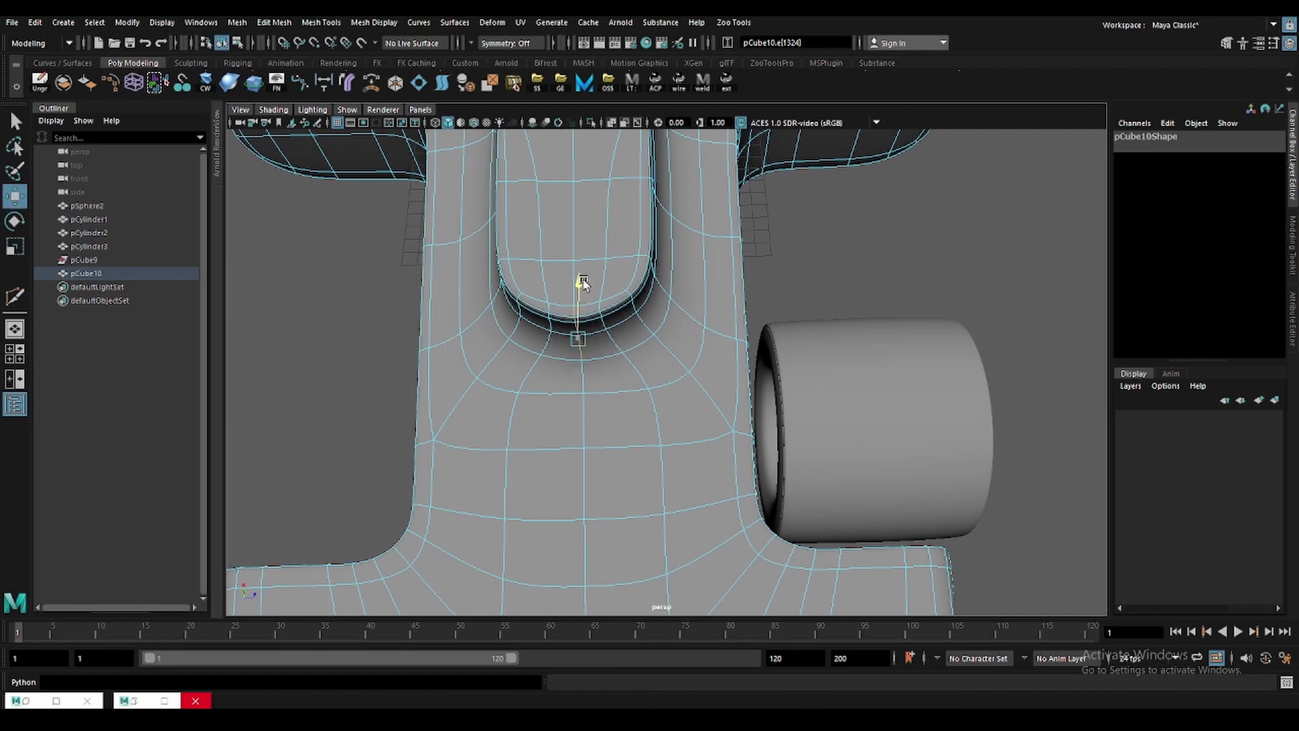
pyautogui.press('q')
pyautogui.hotkey('ctrl', 'z')
pyautogui.hotkey('ctrl', 'z')
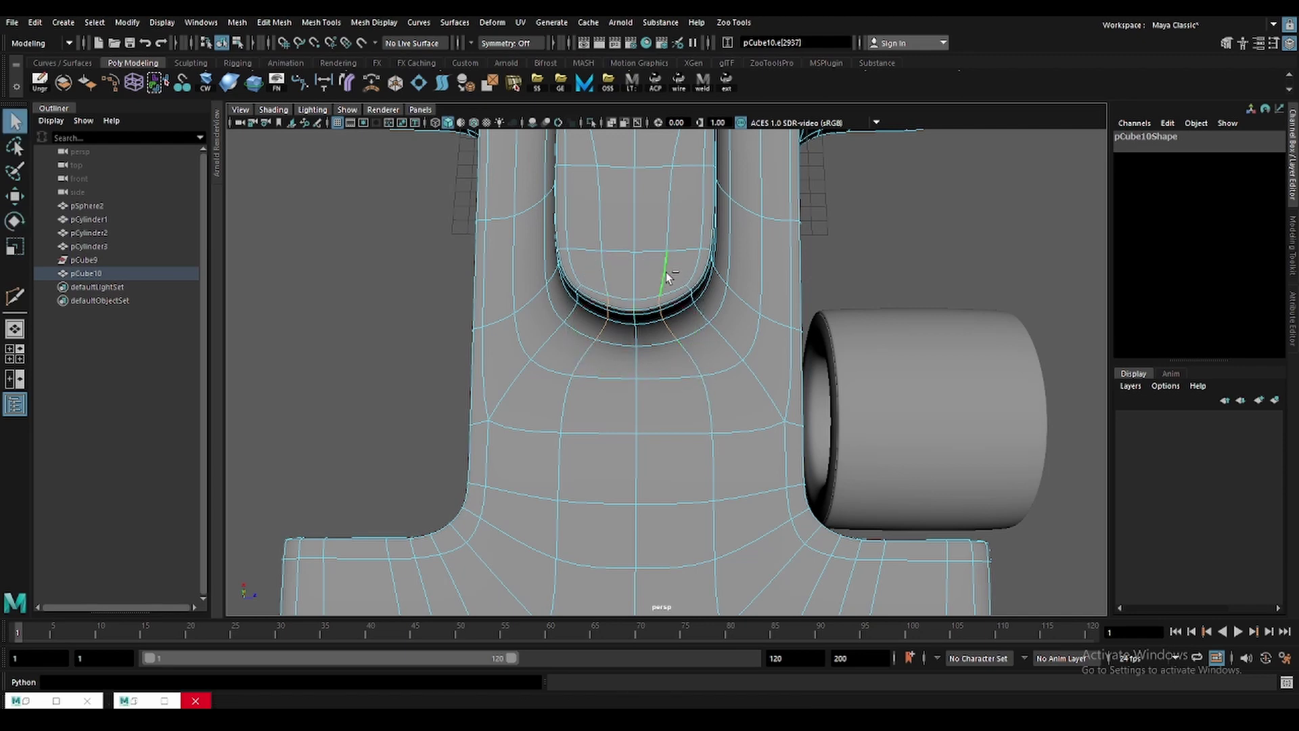
# Scale the selected arch edge so it follows the body's surface curvature.
pyautogui.press('r')
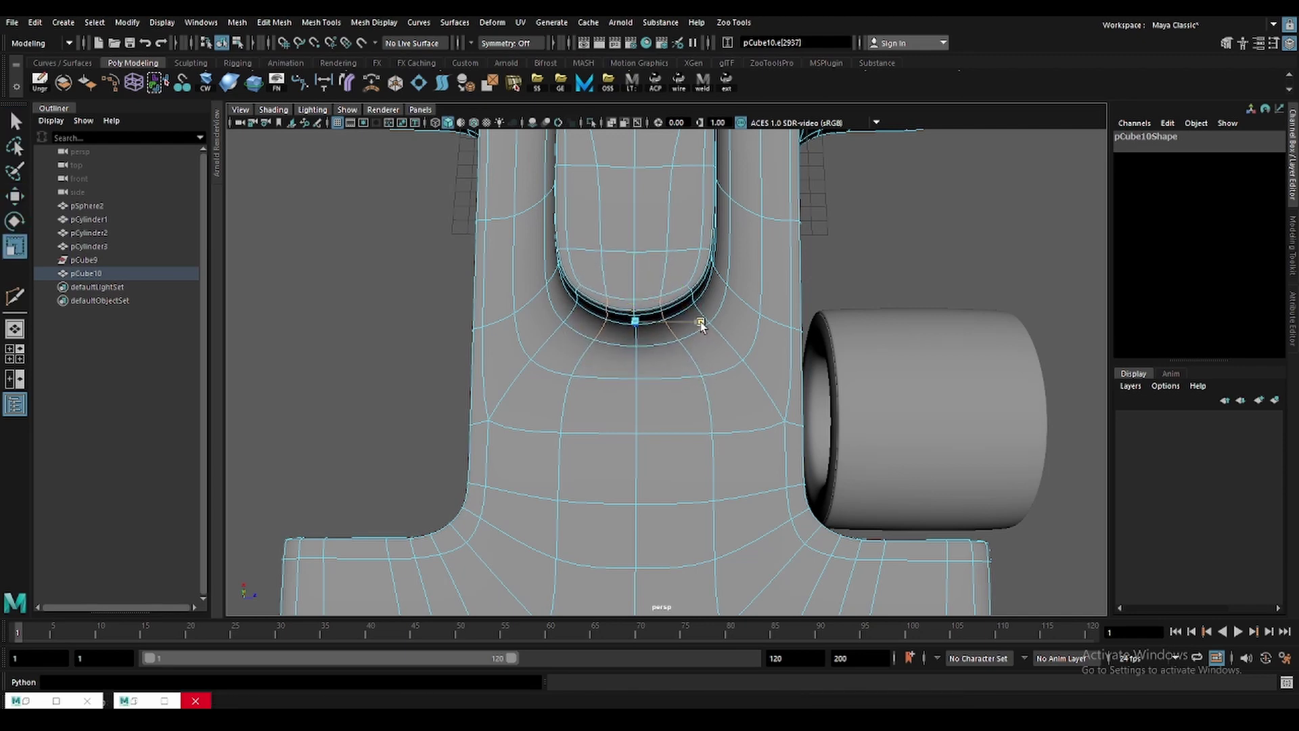
pyautogui.keyDown('shift'); pyautogui.moveTo(691, 290); pyautogui.dragTo(704, 257, button='right'); pyautogui.keyUp('shift')
pyautogui.moveTo(704, 231)
pyautogui.keyDown('alt'); pyautogui.mouseDown()
pyautogui.moveTo(828, 188)
pyautogui.moveTo(835, 281)
pyautogui.mouseUp(); pyautogui.keyUp('alt')
pyautogui.press('F8')
# In edge mode, apply Edit Edge Flow to two edge loops on the cockpit hump.
pyautogui.rightClick(604, 410)
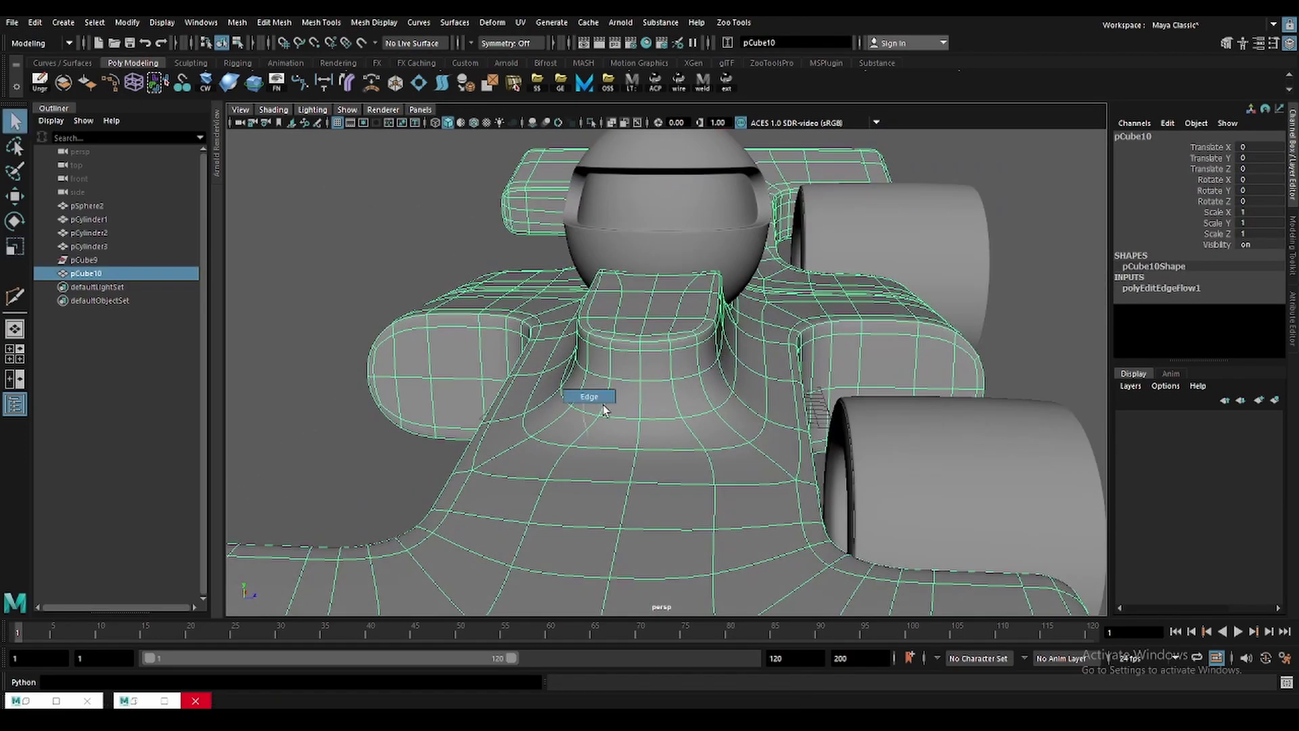
pyautogui.click(609, 415)
pyautogui.keyDown('alt'); pyautogui.moveTo(850, 410); pyautogui.dragTo(351, 186); pyautogui.keyUp('alt')
pyautogui.click(116, 83)
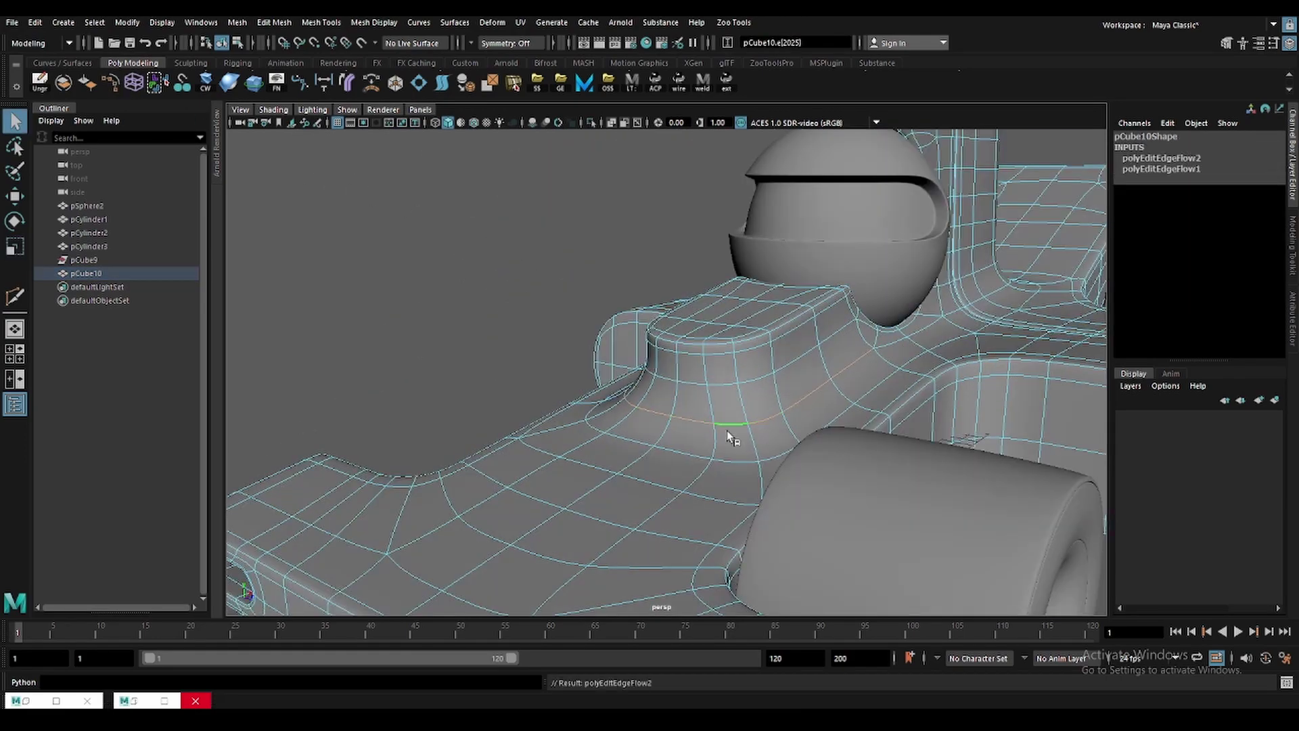
pyautogui.click(691, 451)
pyautogui.press('g')
pyautogui.moveTo(688, 445)
pyautogui.keyDown('alt'); pyautogui.mouseDown()
pyautogui.moveTo(648, 350)
pyautogui.moveTo(575, 430)
pyautogui.mouseUp(); pyautogui.keyUp('alt')
# Even out the edge flow of the loop at the base of the cockpit hump.
pyautogui.rightClick(648, 350)
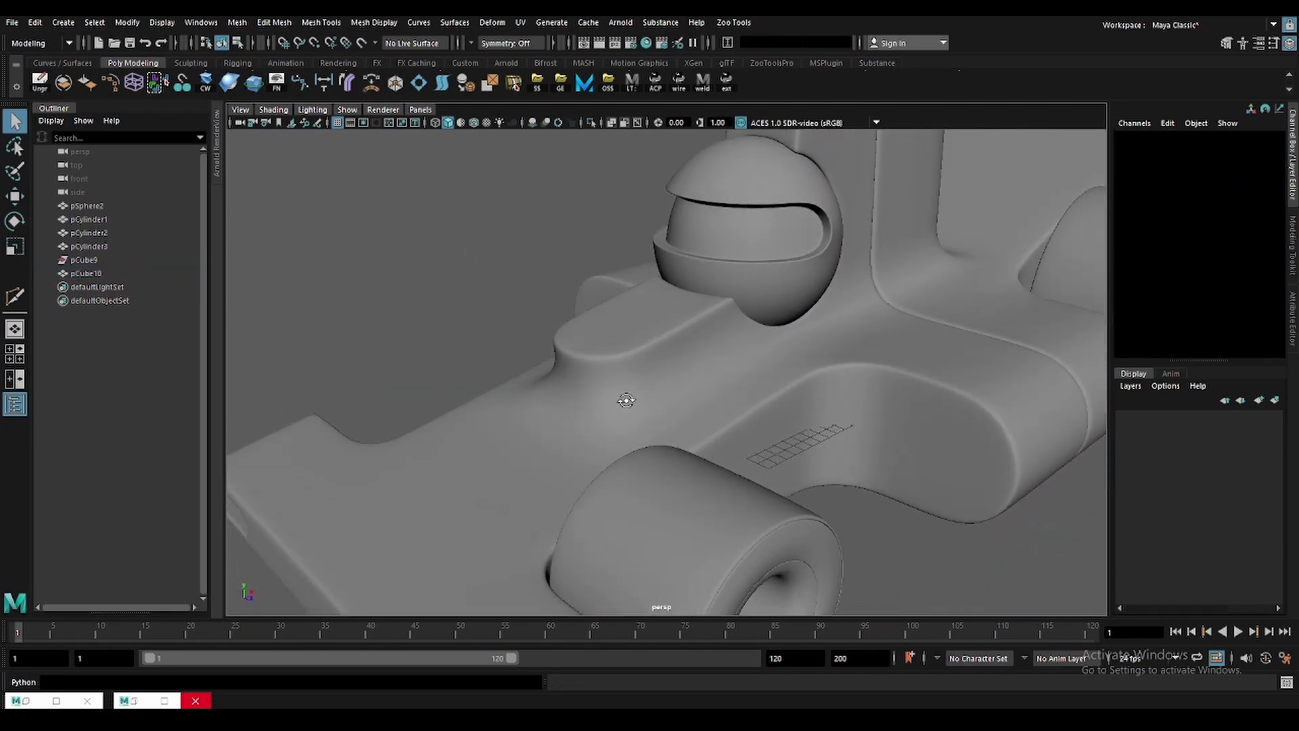
pyautogui.press('F10')
pyautogui.doubleClick(570, 433)
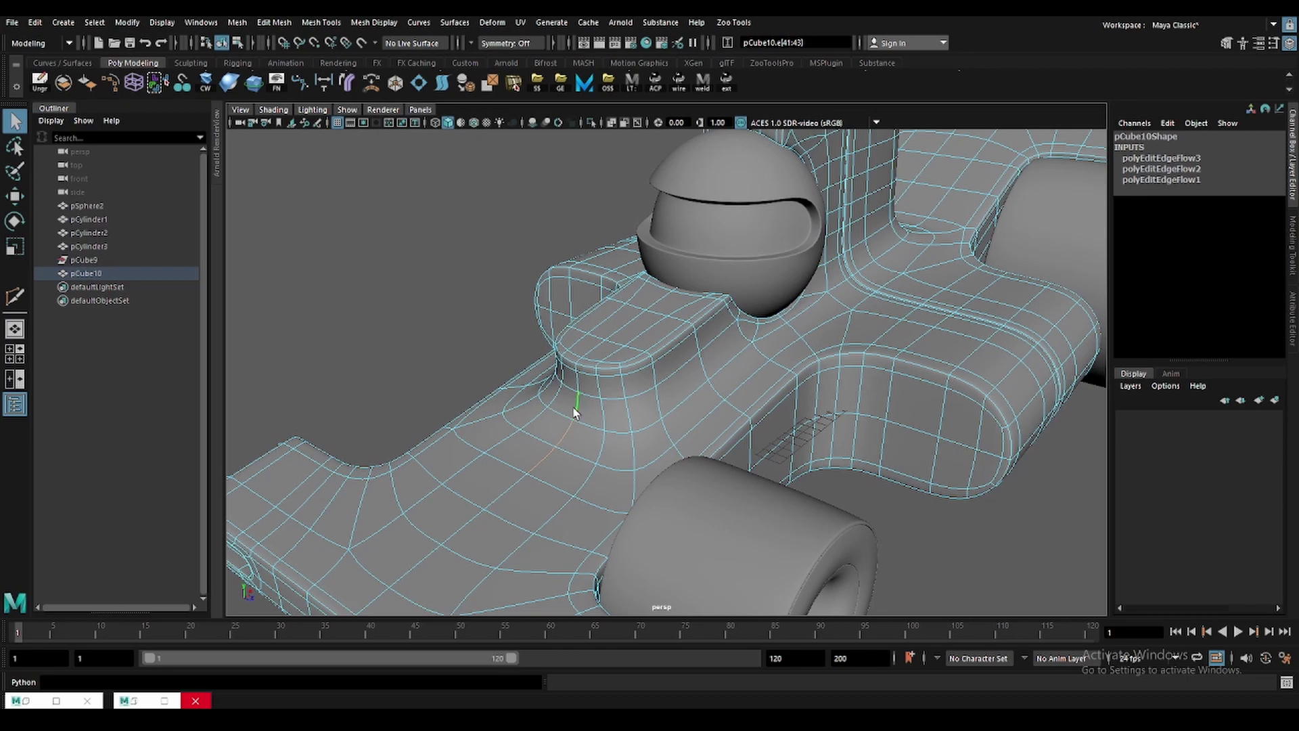
pyautogui.moveTo(681, 444)
pyautogui.keyDown('alt'); pyautogui.mouseDown()
pyautogui.moveTo(407, 479)
pyautogui.moveTo(700, 437)
pyautogui.moveTo(615, 449)
pyautogui.mouseUp(); pyautogui.keyUp('alt')
pyautogui.scroll(-2, 700, 437)
pyautogui.click(699, 467)
pyautogui.press('F10')
# Smooth the edge flow of four loops around the base of the tall fin.
pyautogui.doubleClick(661, 455)
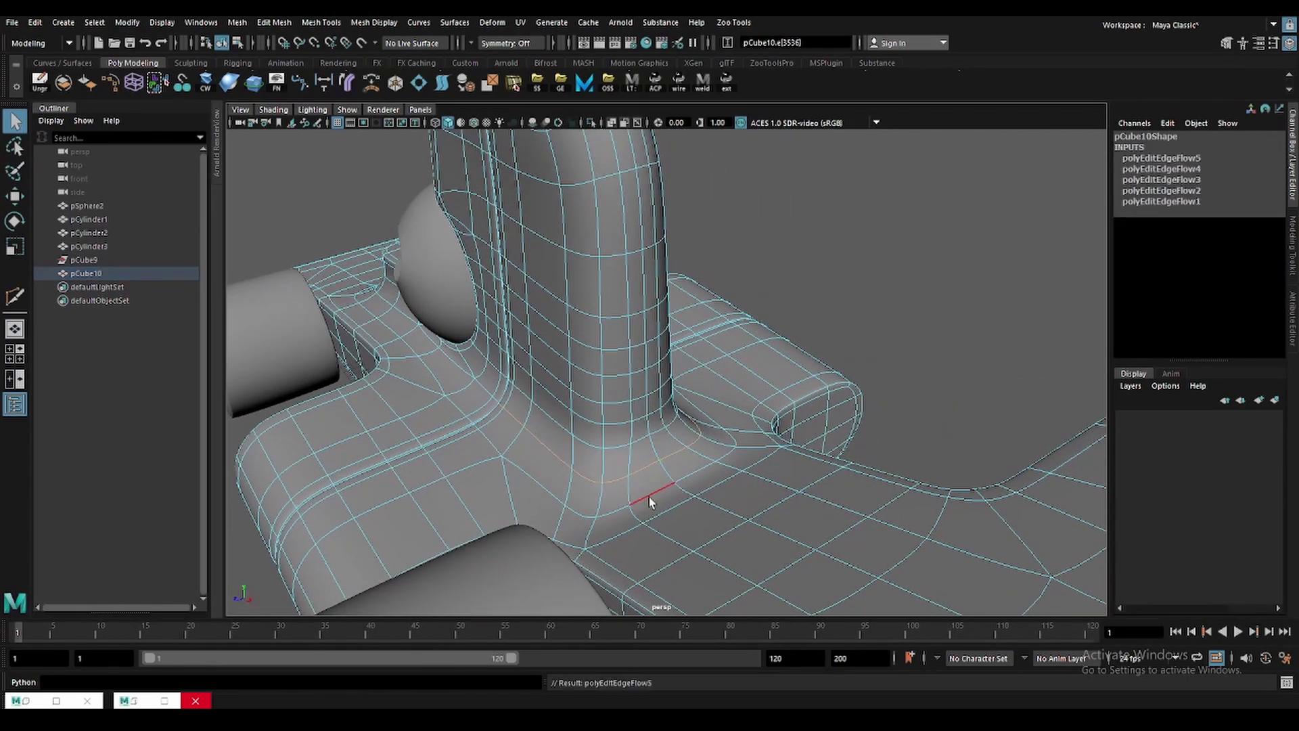
pyautogui.doubleClick(646, 489)
pyautogui.doubleClick(635, 437)
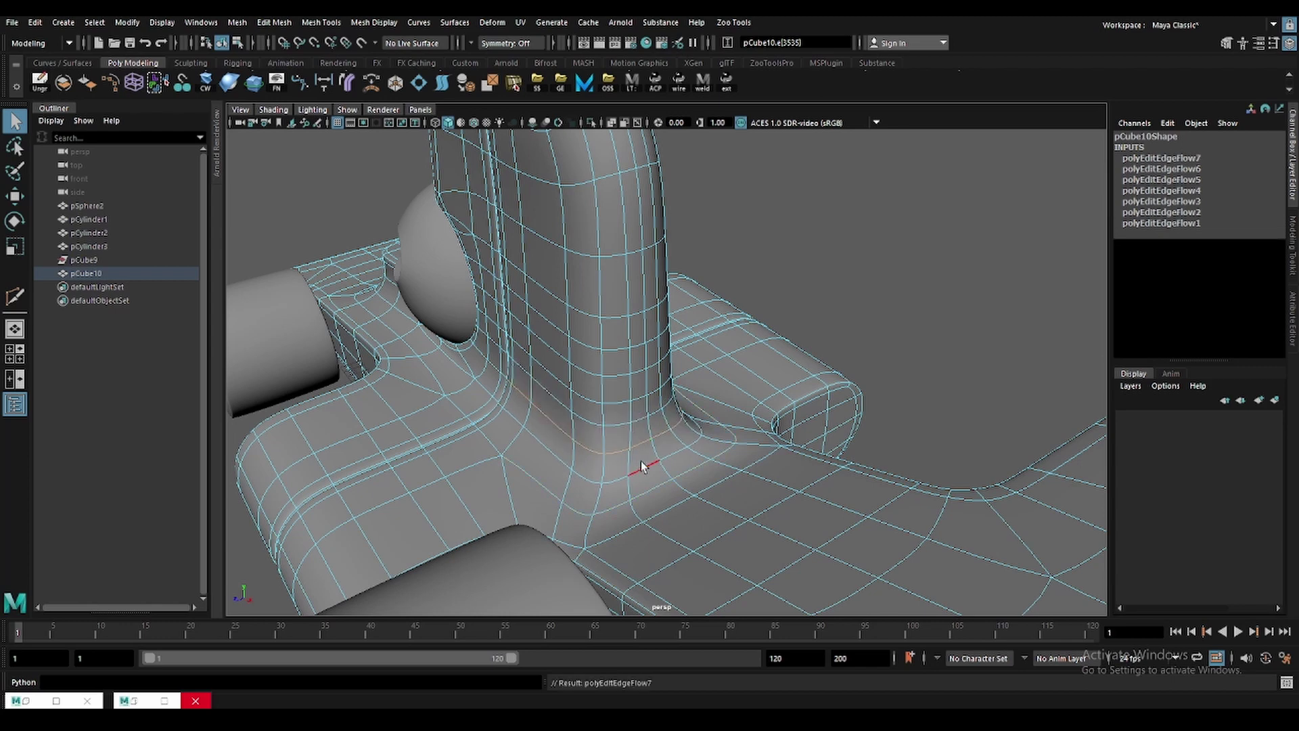
pyautogui.doubleClick(641, 464)
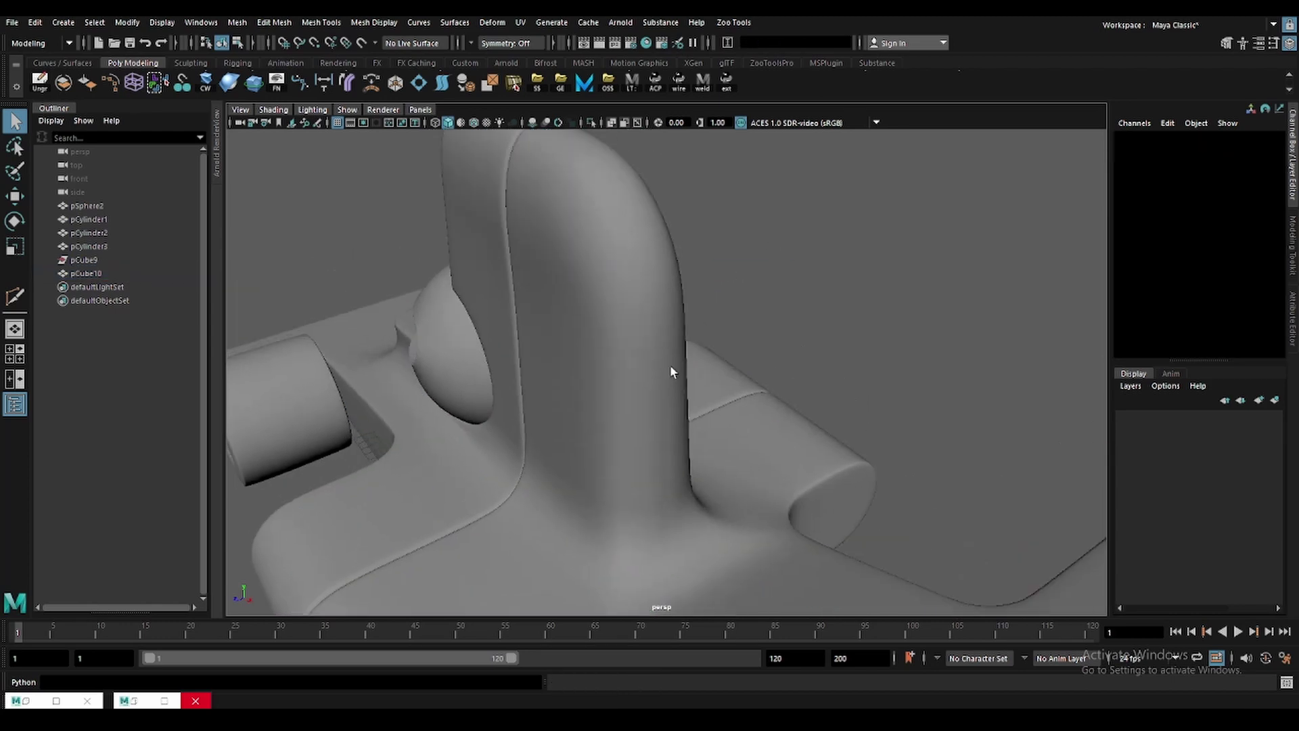
# Turn on wireframe-on-shaded and frame the car body's fin beside the helmet.
pyautogui.keyDown('alt'); pyautogui.moveTo(786, 343); pyautogui.dragTo(775, 352); pyautogui.keyUp('alt')
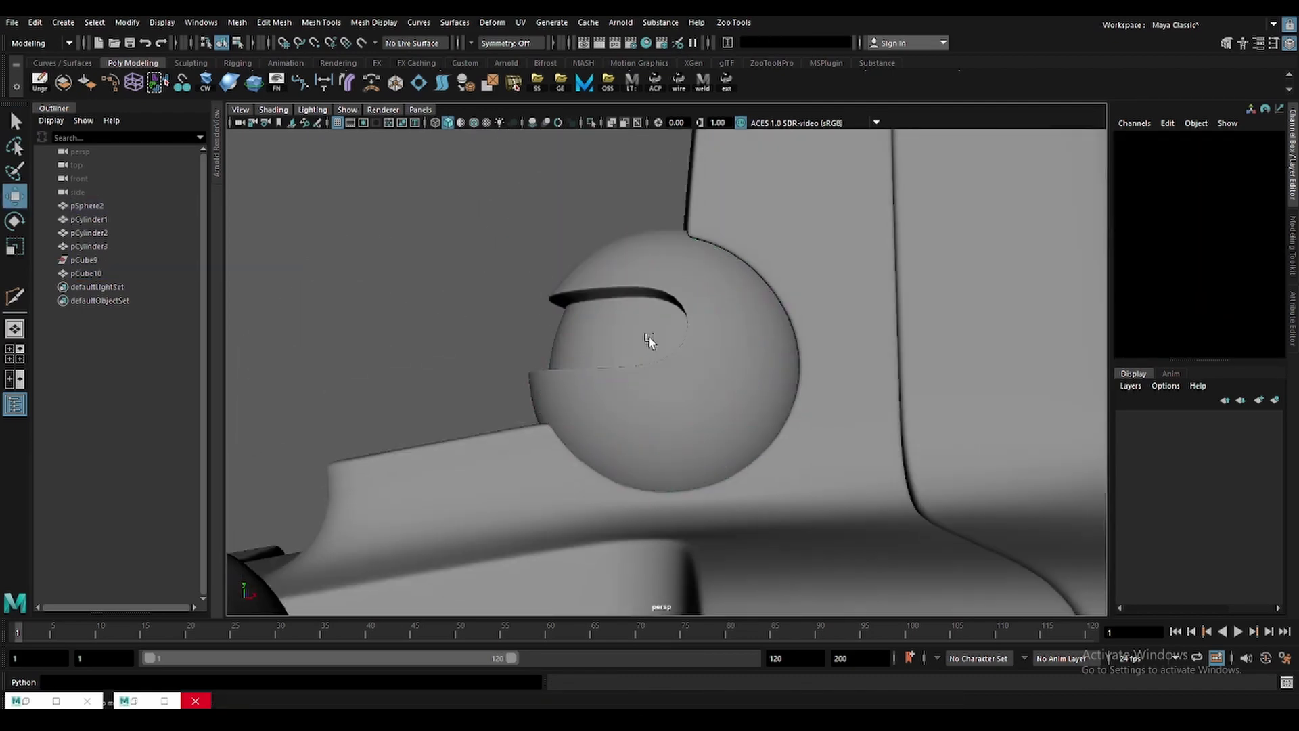
pyautogui.keyDown('alt'); pyautogui.moveTo(648, 341); pyautogui.dragTo(684, 354); pyautogui.keyUp('alt')
pyautogui.click(474, 122)
pyautogui.keyDown('alt'); pyautogui.moveTo(580, 348); pyautogui.dragTo(517, 384); pyautogui.keyUp('alt')
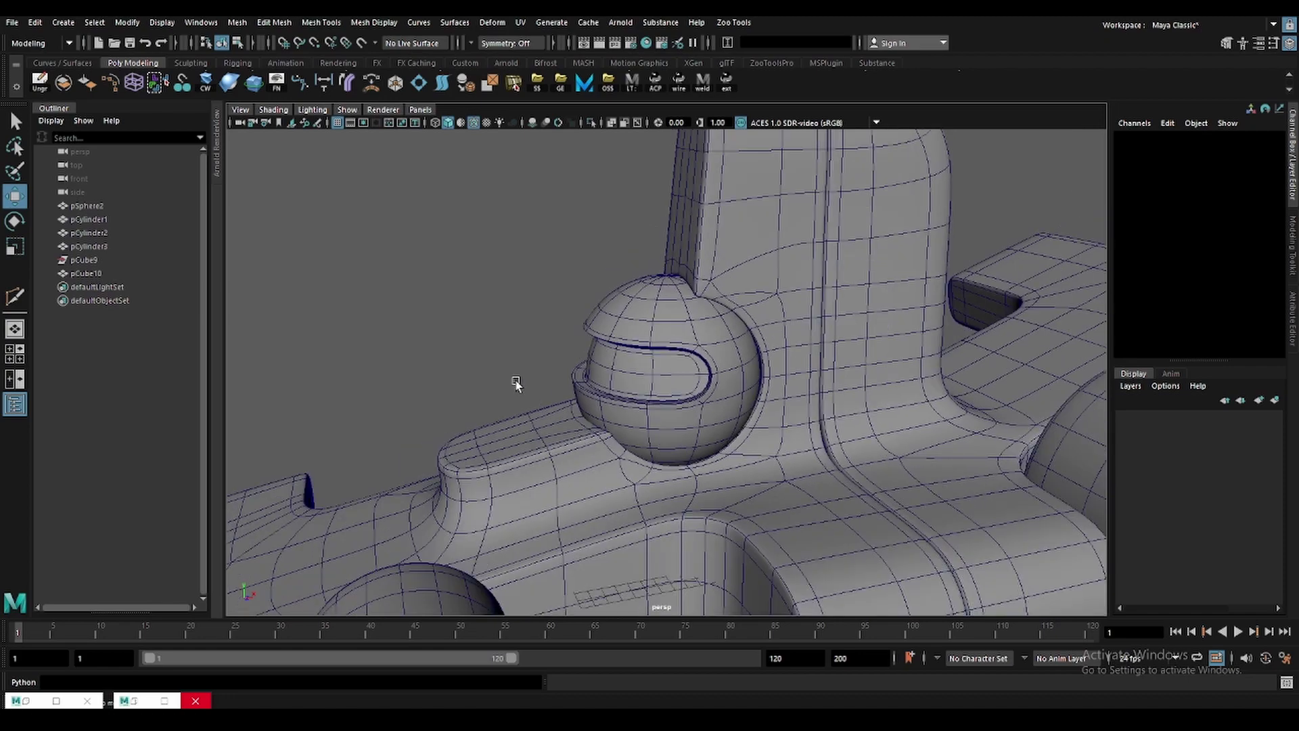
pyautogui.moveTo(593, 329)
pyautogui.keyDown('alt'); pyautogui.mouseDown()
pyautogui.moveTo(525, 351)
pyautogui.moveTo(609, 336)
pyautogui.moveTo(586, 342)
pyautogui.mouseUp(); pyautogui.keyUp('alt')
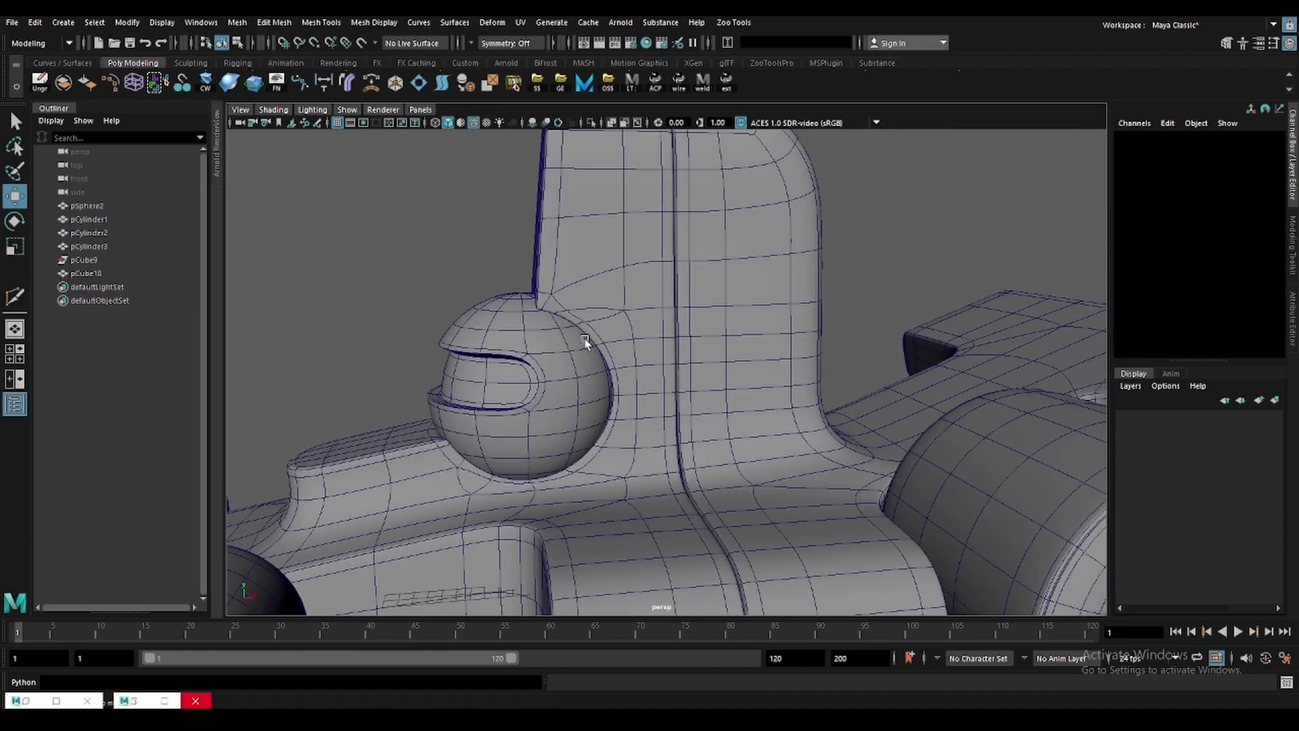
pyautogui.click(579, 315)
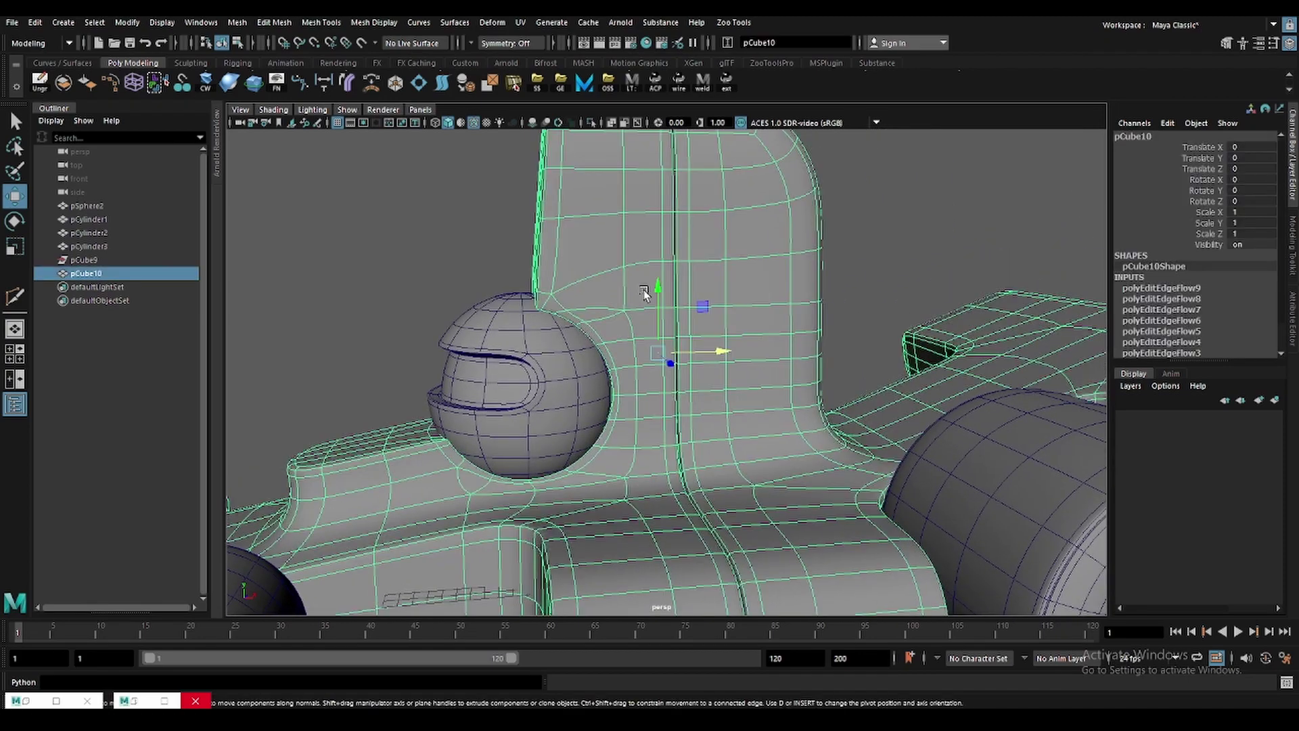
pyautogui.scroll(3, 603, 266)
pyautogui.keyDown('alt'); pyautogui.moveTo(603, 267); pyautogui.dragTo(656, 308); pyautogui.keyUp('alt')
# Multi-Cut a new horizontal edge across the fin face.
pyautogui.keyDown('shift'); pyautogui.moveTo(657, 308); pyautogui.dragTo(666, 281, button='right'); pyautogui.keyUp('shift')
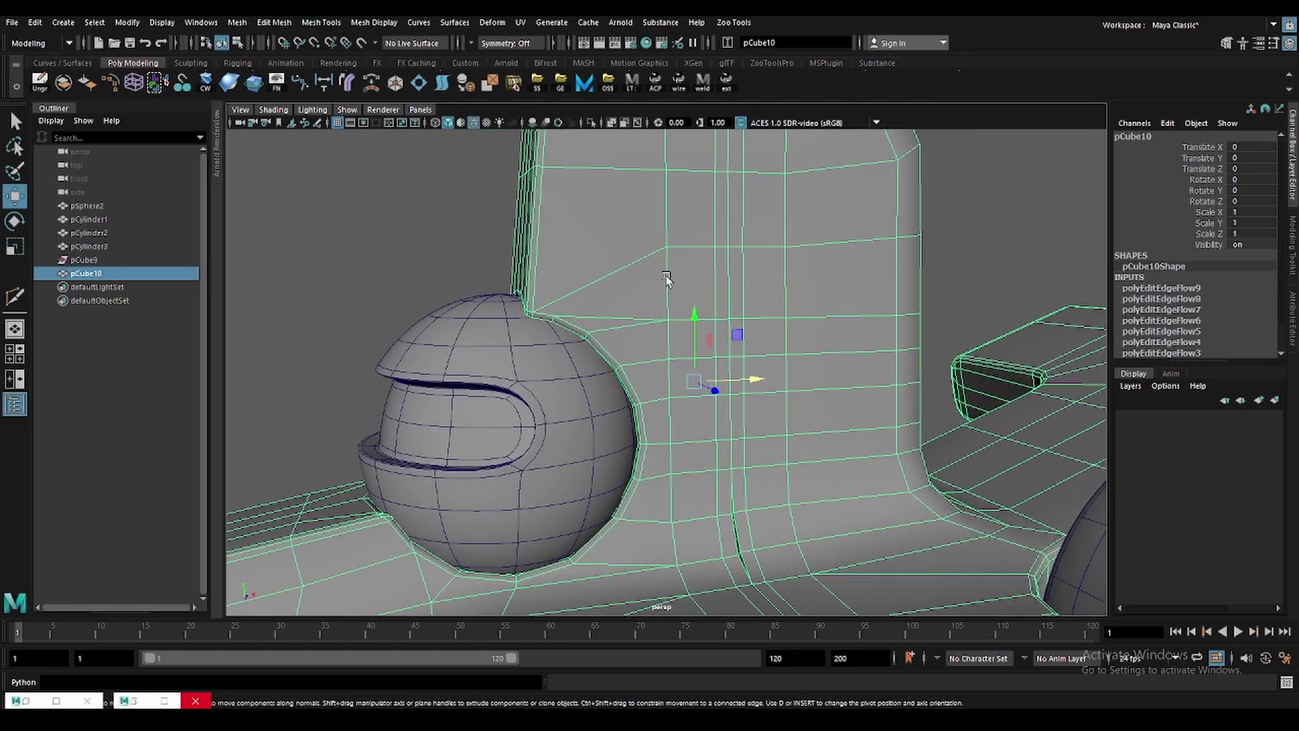
pyautogui.scroll(3, 676, 252)
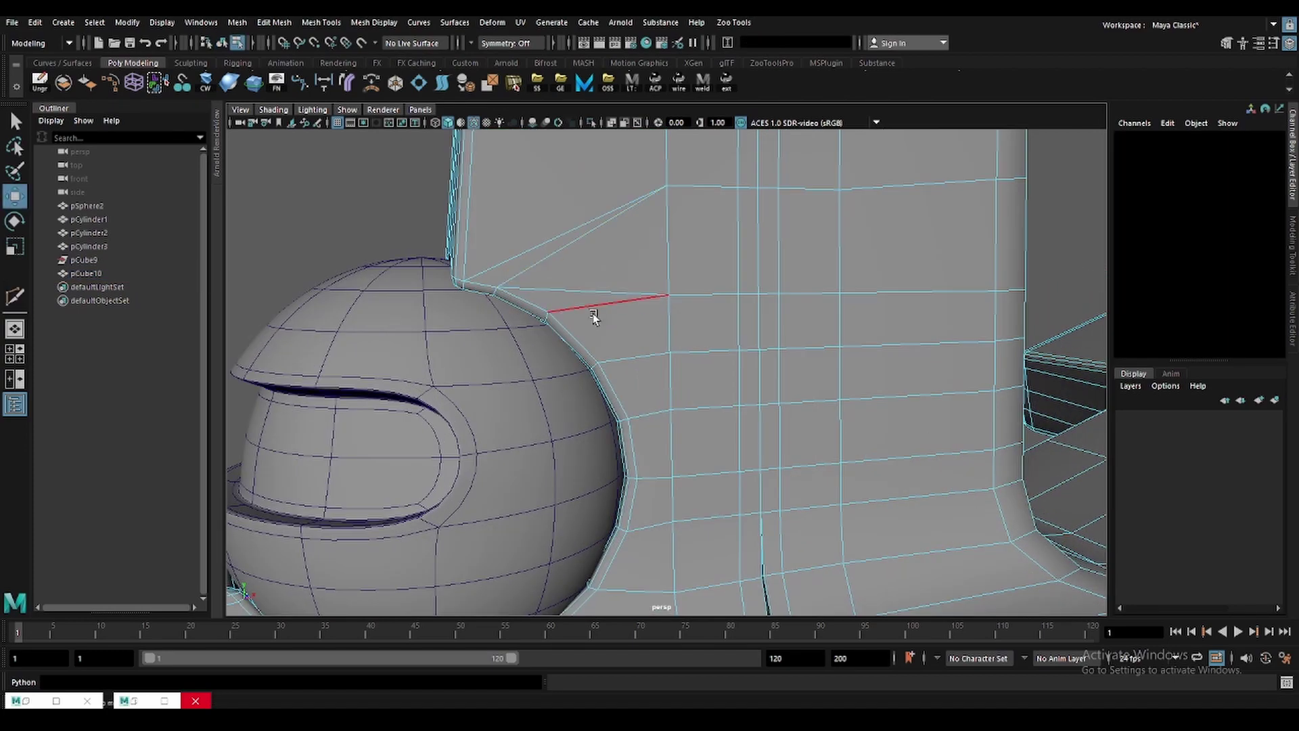
pyautogui.press('w')
pyautogui.keyDown('alt'); pyautogui.moveTo(615, 313); pyautogui.dragTo(685, 261); pyautogui.keyUp('alt')
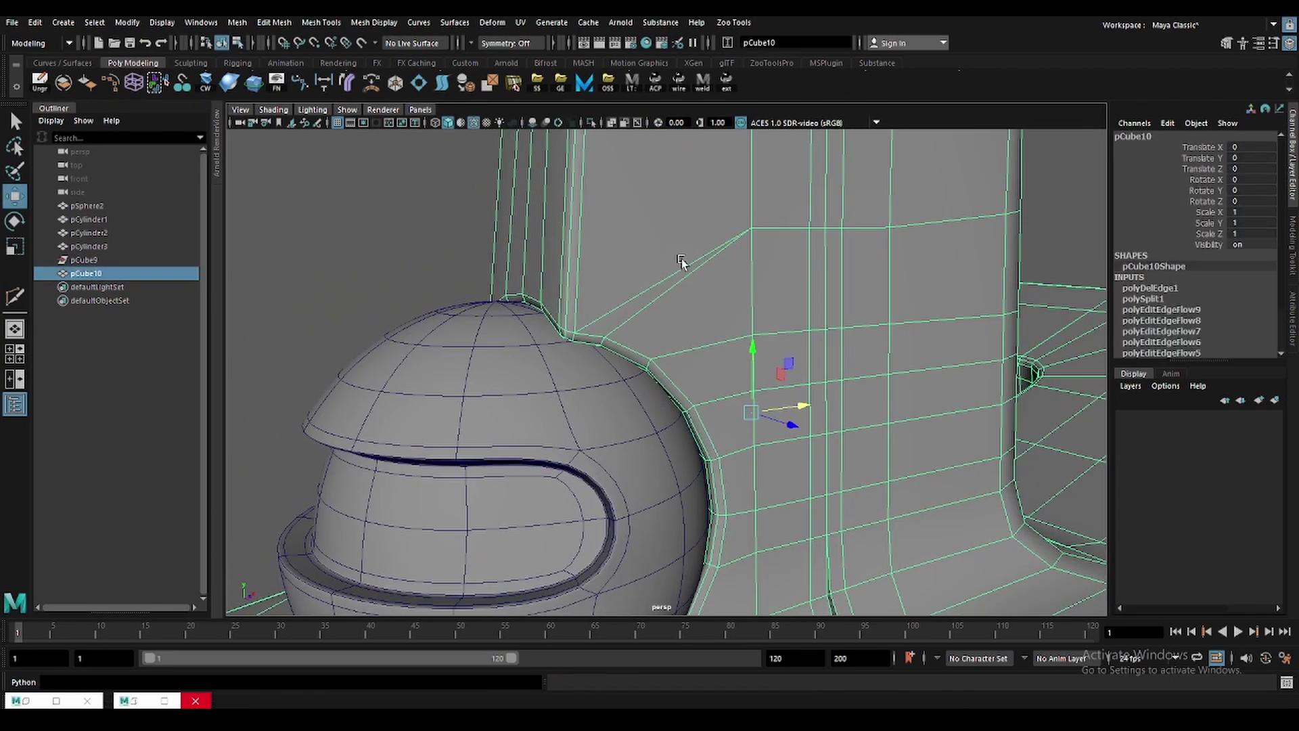
pyautogui.keyDown('shift'); pyautogui.moveTo(685, 262); pyautogui.dragTo(704, 237, button='right'); pyautogui.keyUp('shift')
pyautogui.click(751, 229)
pyautogui.click(581, 229)
pyautogui.press('q')
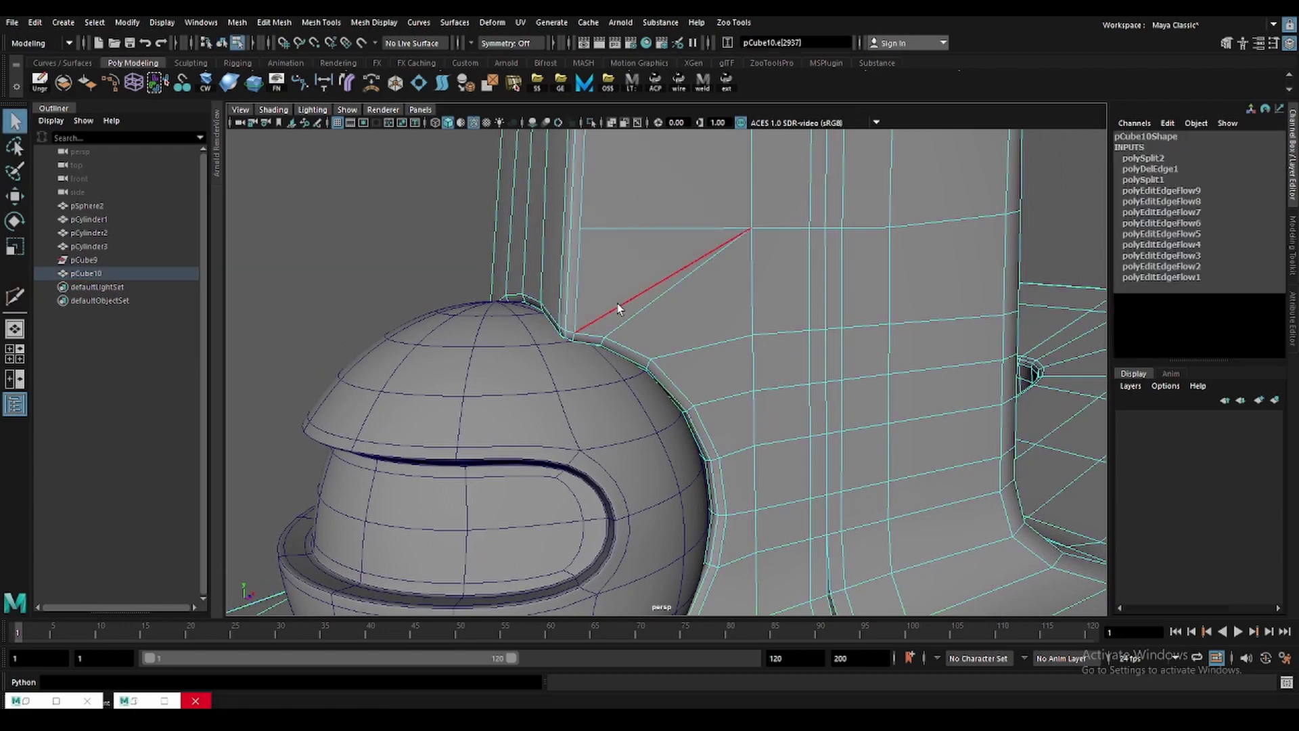
# Delete the diagonal edge on the fin near the helmet.
pyautogui.click(617, 303)
pyautogui.press('Delete')
pyautogui.press('w')
pyautogui.moveTo(600, 266)
pyautogui.keyDown('alt'); pyautogui.mouseDown()
pyautogui.moveTo(697, 281)
pyautogui.moveTo(679, 234)
pyautogui.mouseUp(); pyautogui.keyUp('alt')
# Cut a new edge to the helmet-side border of the fin, then delete it.
pyautogui.keyDown('shift'); pyautogui.moveTo(680, 235); pyautogui.dragTo(699, 211, button='right'); pyautogui.keyUp('shift')
pyautogui.click(537, 234)
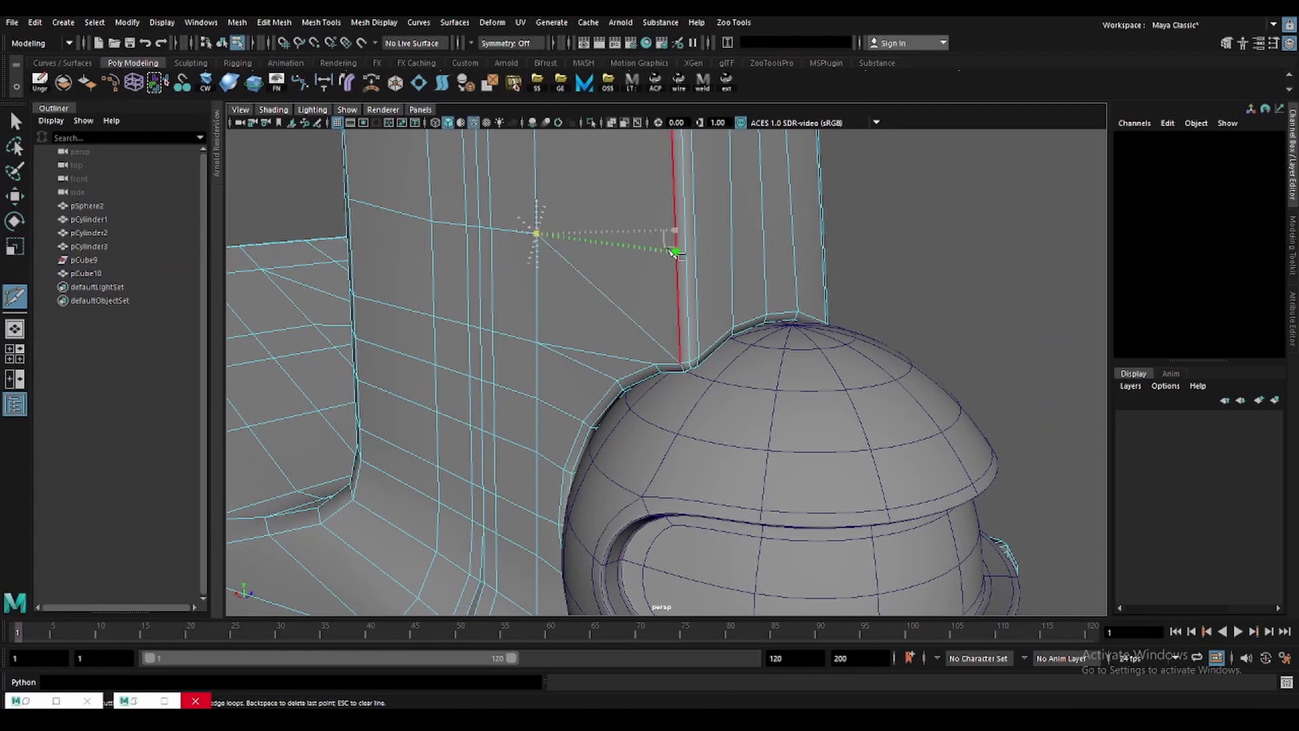
pyautogui.keyDown('alt'); pyautogui.moveTo(667, 330); pyautogui.dragTo(550, 339); pyautogui.keyUp('alt')
pyautogui.press('w')
pyautogui.press('F8')
pyautogui.keyDown('shift'); pyautogui.moveTo(550, 339); pyautogui.dragTo(549, 338, button='right'); pyautogui.keyUp('shift')
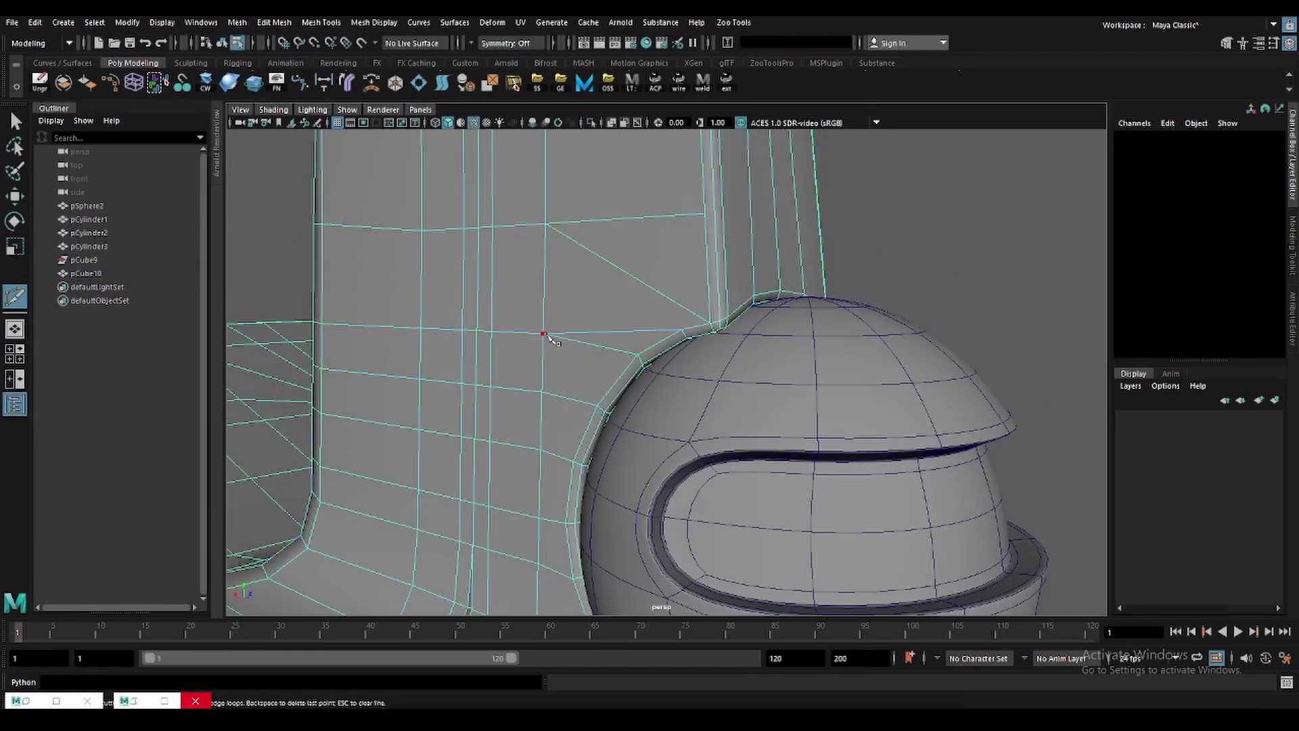
pyautogui.click(683, 330)
pyautogui.press('q')
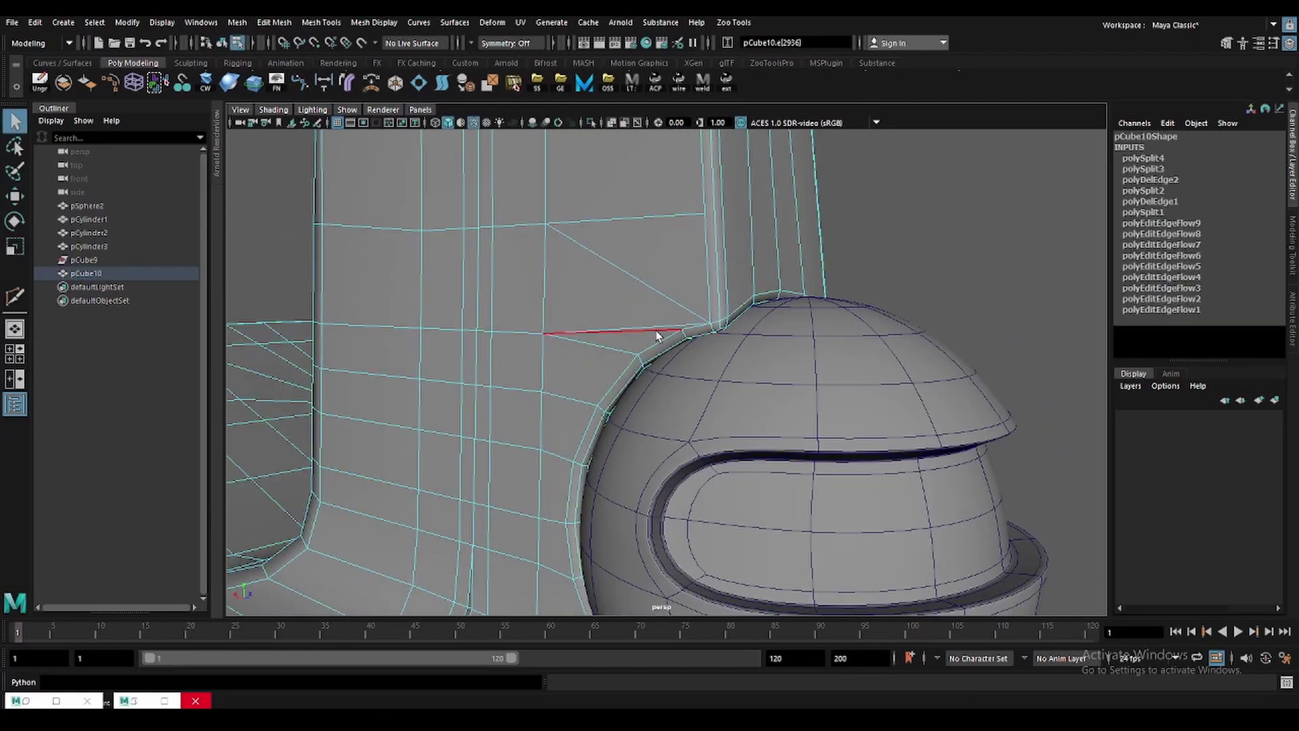
pyautogui.press('Delete')
# Delete the stray edge beside the helmet on the fin wall.
pyautogui.moveTo(718, 314)
pyautogui.keyDown('alt'); pyautogui.mouseDown()
pyautogui.moveTo(676, 323)
pyautogui.moveTo(652, 286)
pyautogui.mouseUp(); pyautogui.keyUp('alt')
pyautogui.keyDown('shift'); pyautogui.moveTo(652, 286); pyautogui.dragTo(571, 234, button='right'); pyautogui.keyUp('shift')
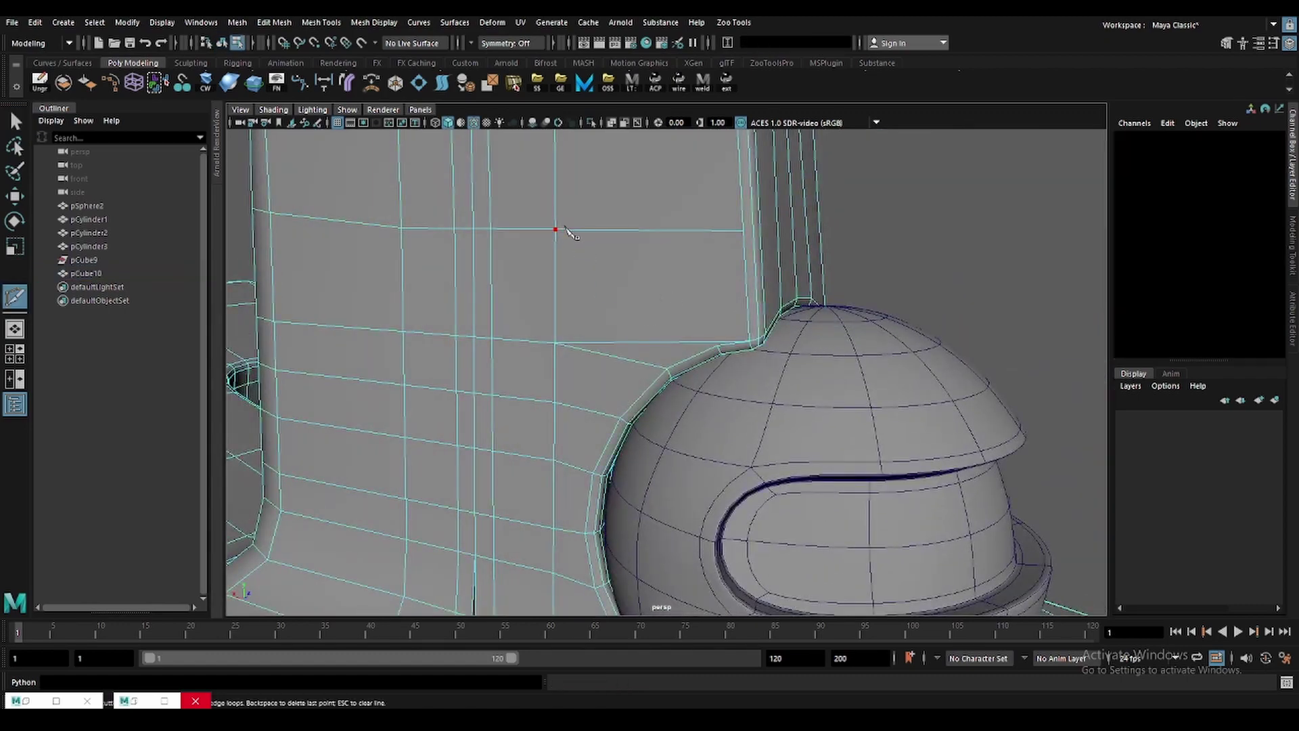
pyautogui.scroll(2, 721, 352)
pyautogui.press('q')
pyautogui.click(704, 329)
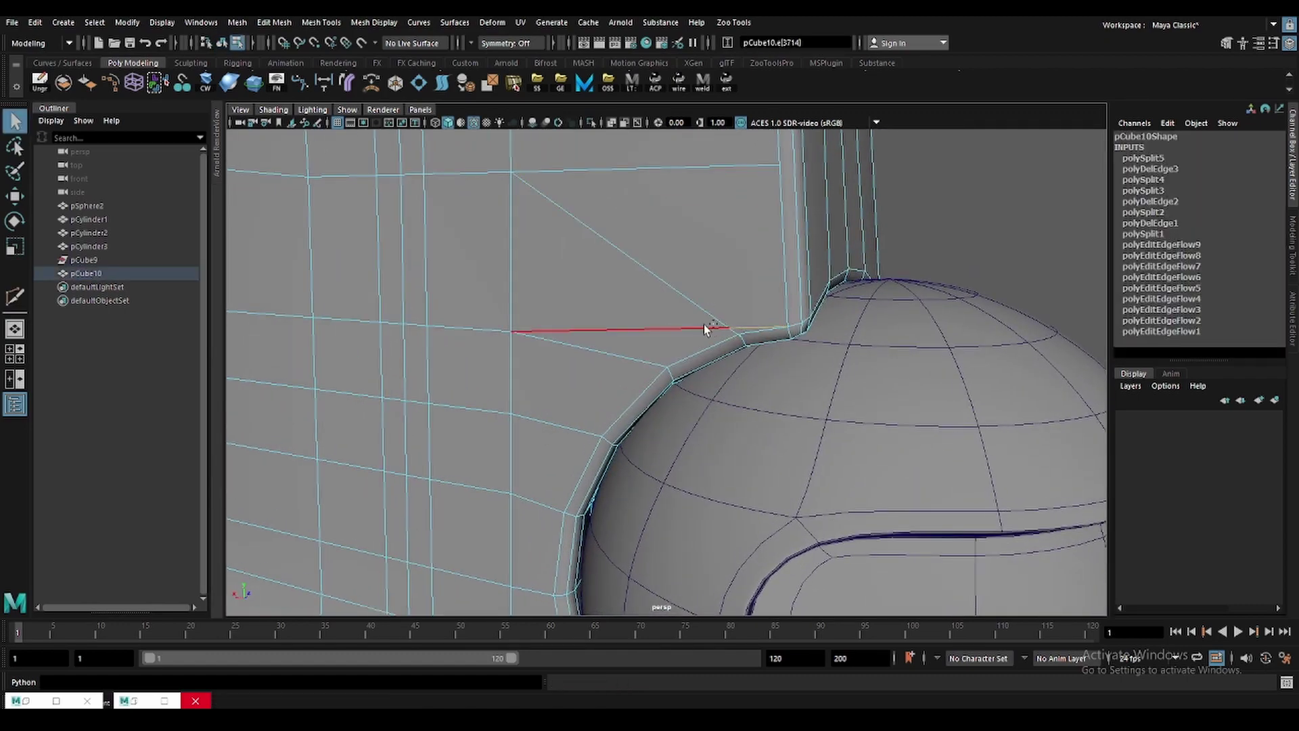
pyautogui.press('Delete')
# Try Target Weld on the corner vertex, undoing the first merge attempt.
pyautogui.moveTo(728, 329); pyautogui.dragTo(744, 338)
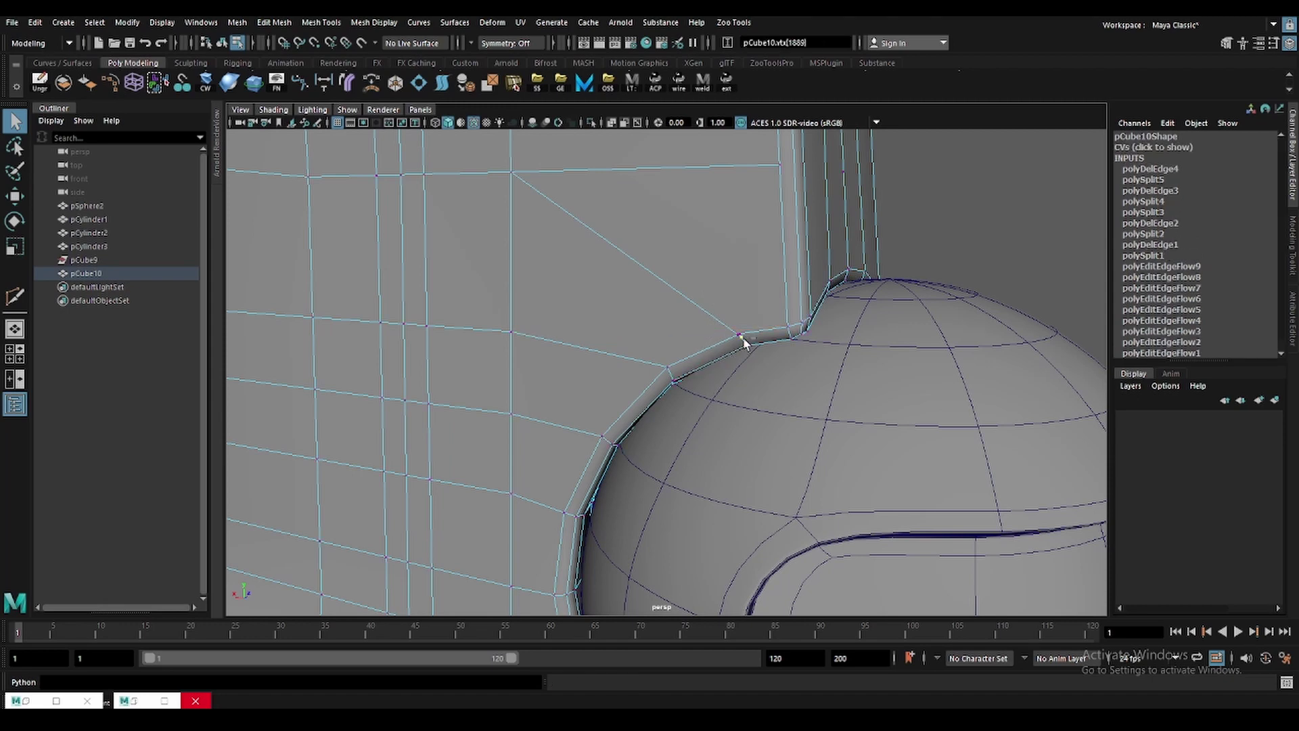
pyautogui.hotkey('ctrl', 'z')
pyautogui.scroll(2, 838, 334)
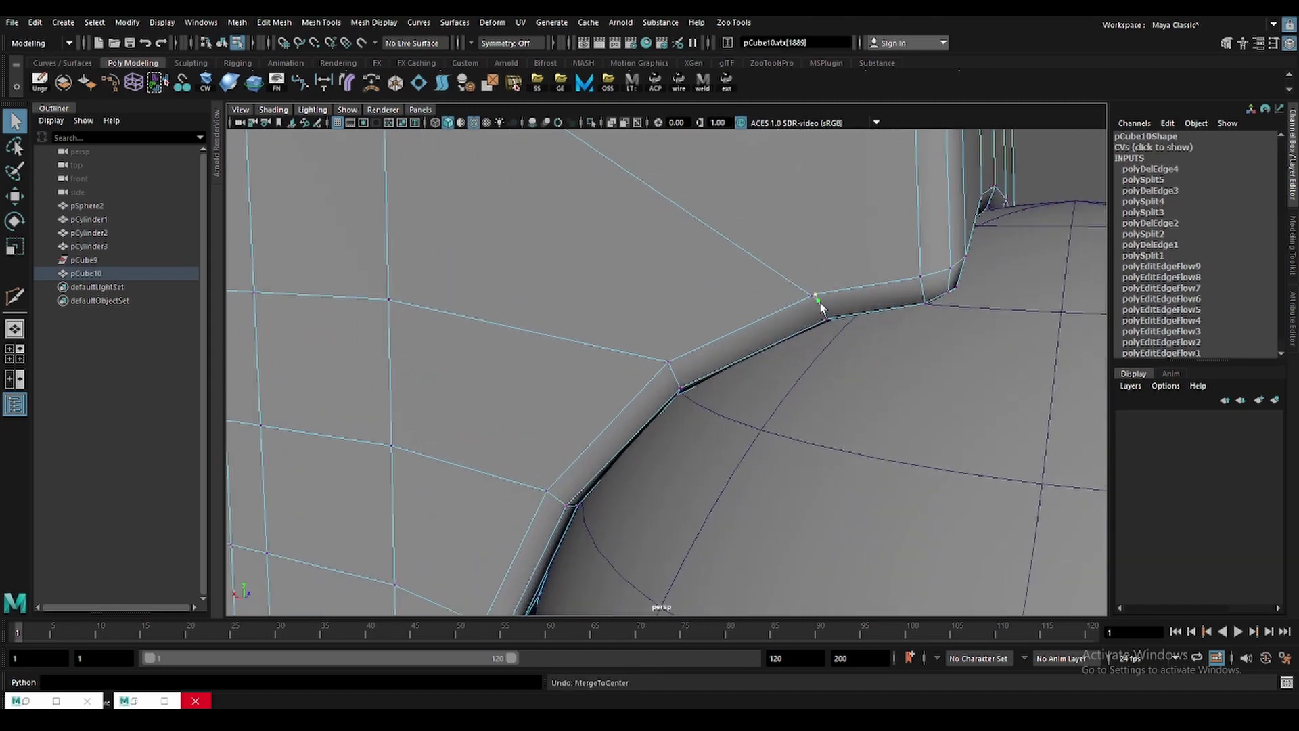
pyautogui.keyDown('shift'); pyautogui.moveTo(821, 307); pyautogui.dragTo(820, 279, button='right'); pyautogui.keyUp('shift')
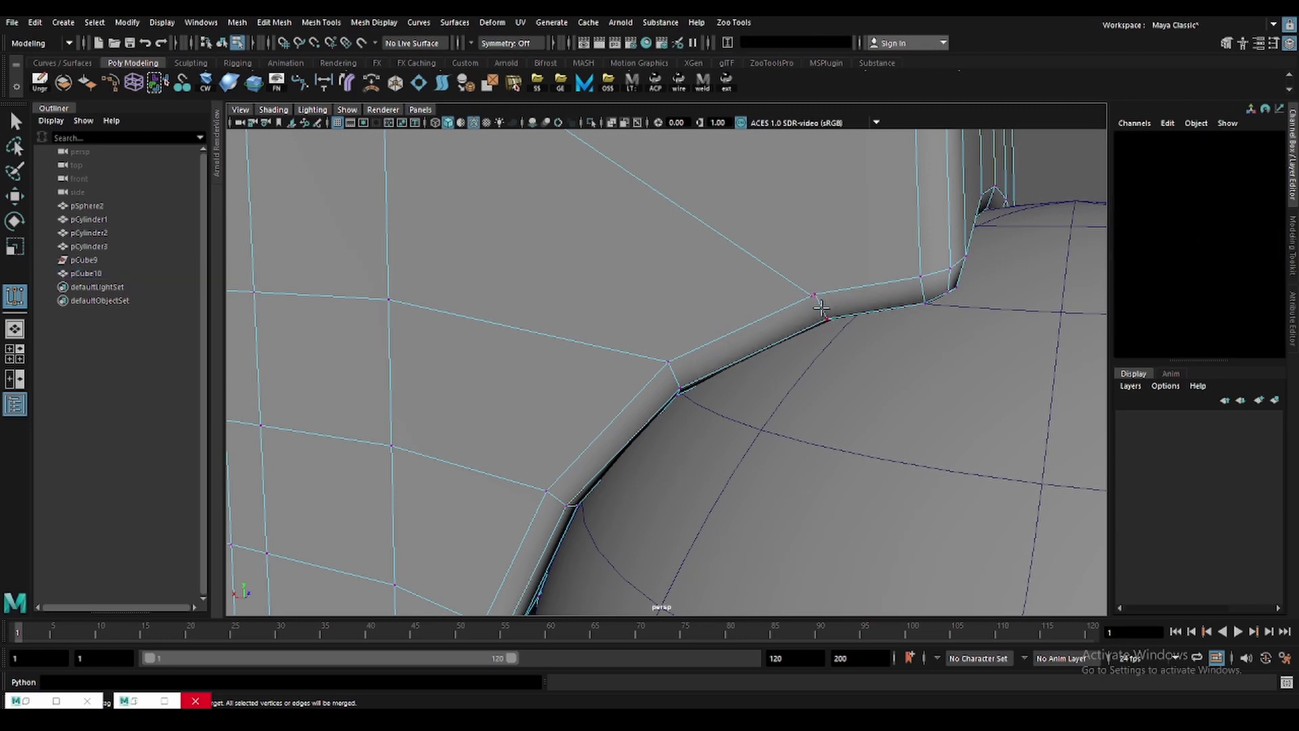
pyautogui.scroll(-3, 639, 312)
# Multi-Cut a new multi-point edge across the fin near the helmet.
pyautogui.click(681, 311)
pyautogui.click(617, 353)
pyautogui.click(687, 319)
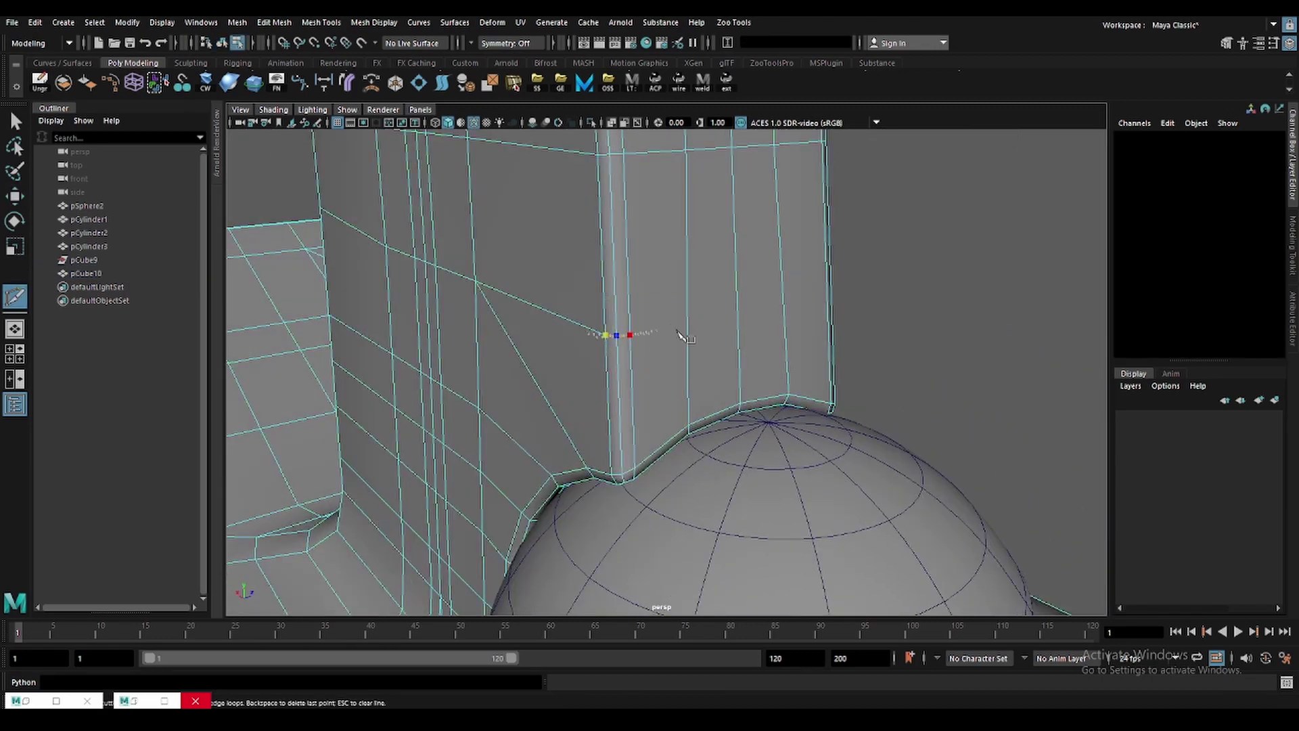
pyautogui.click(737, 320)
pyautogui.moveTo(741, 325)
pyautogui.keyDown('alt'); pyautogui.mouseDown()
pyautogui.moveTo(581, 333)
pyautogui.moveTo(648, 354)
pyautogui.moveTo(515, 295)
pyautogui.mouseUp(); pyautogui.keyUp('alt')
pyautogui.click(581, 333)
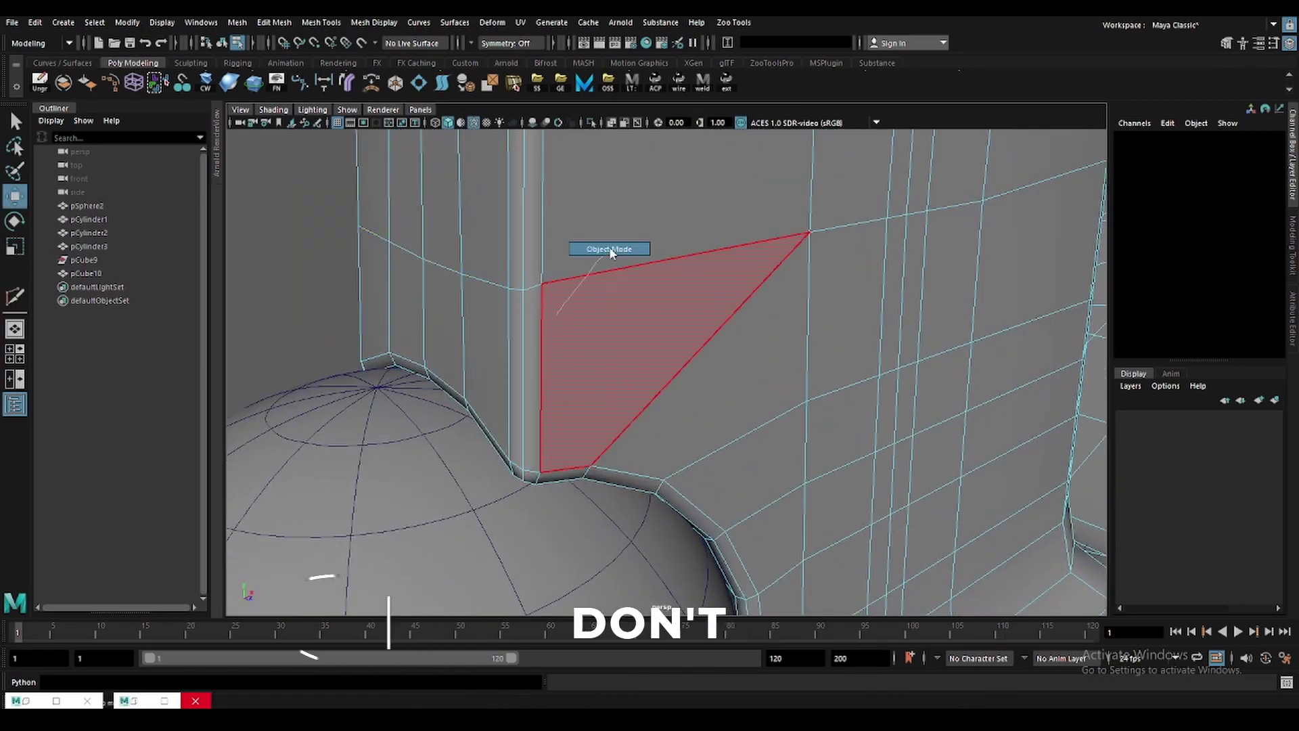